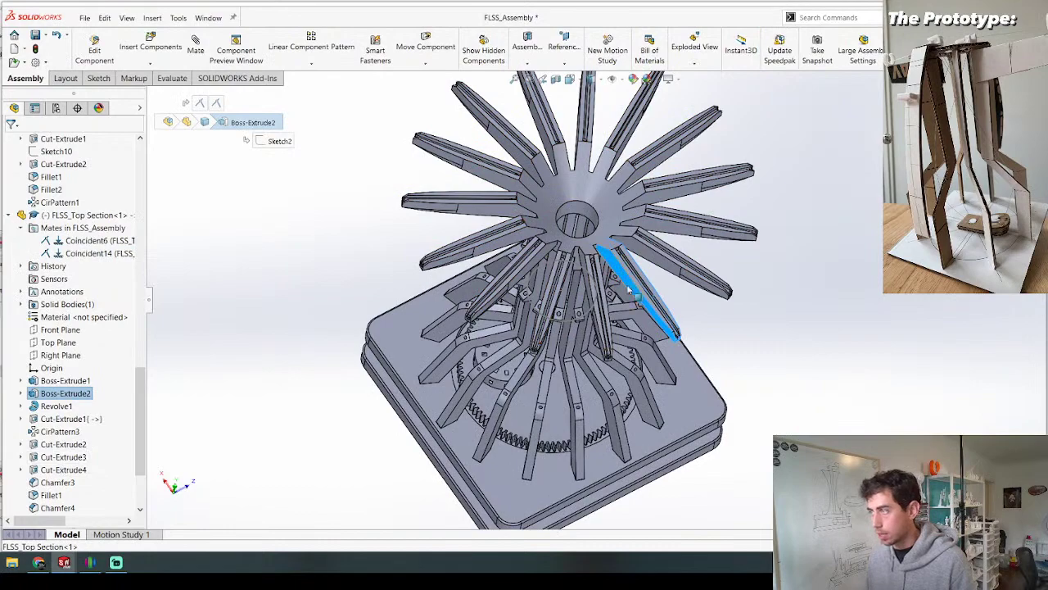
Step: Rotate the top section by hand, and mate its Top Plane to the Right Plane of the trunk section
left_click_drag(629, 288, 424, 247)
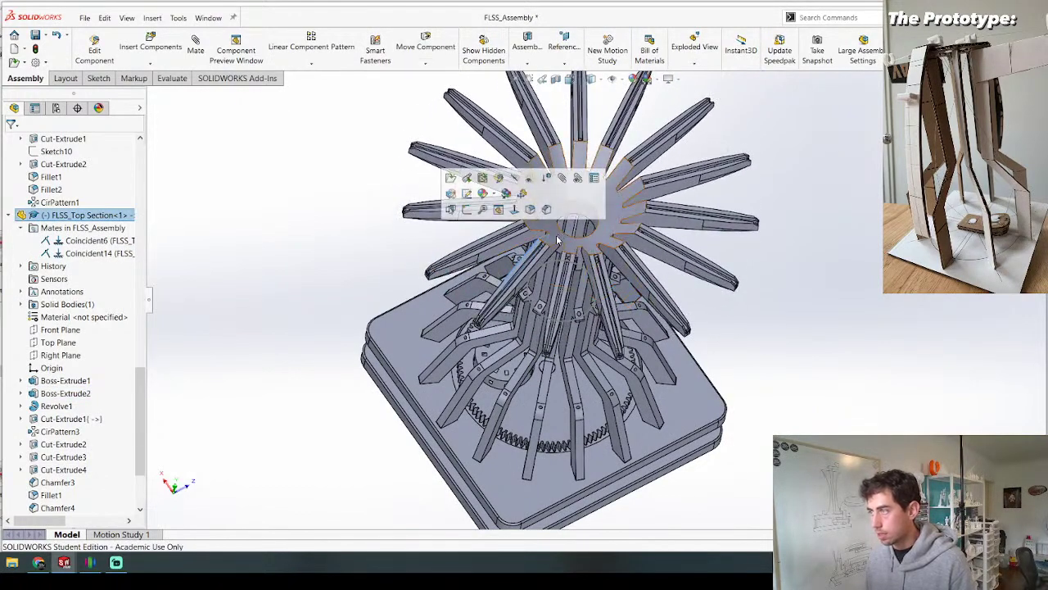
left_click_drag(556, 239, 484, 235)
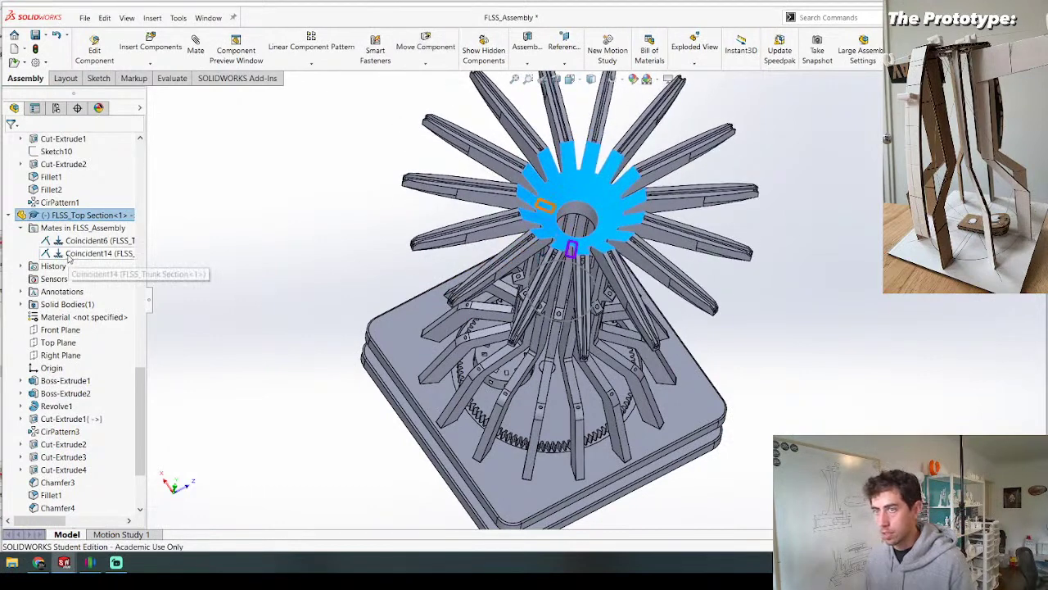
left_click(65, 343)
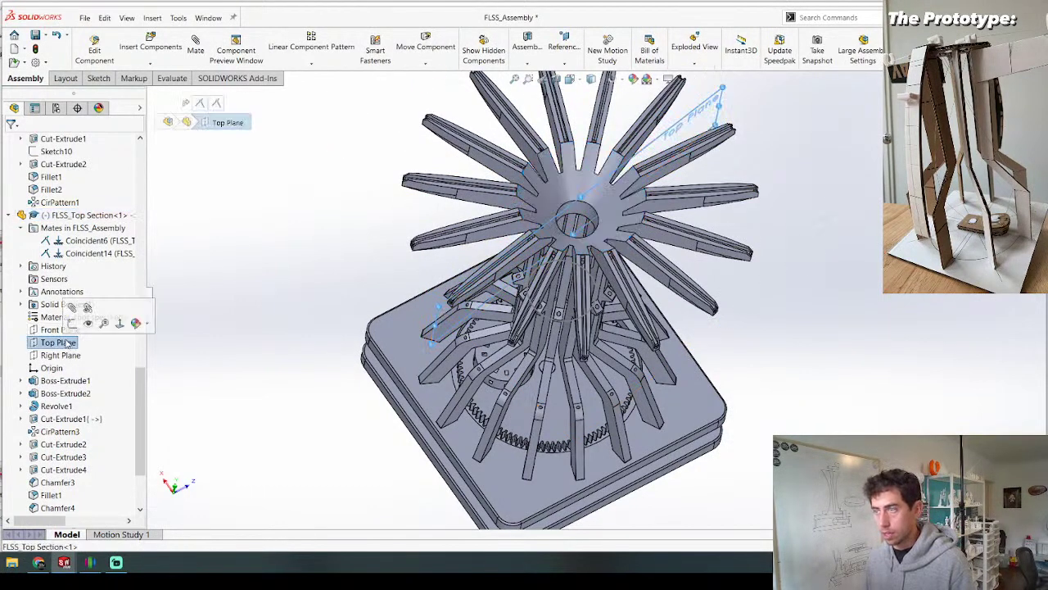
scroll(82, 278, "up", 8)
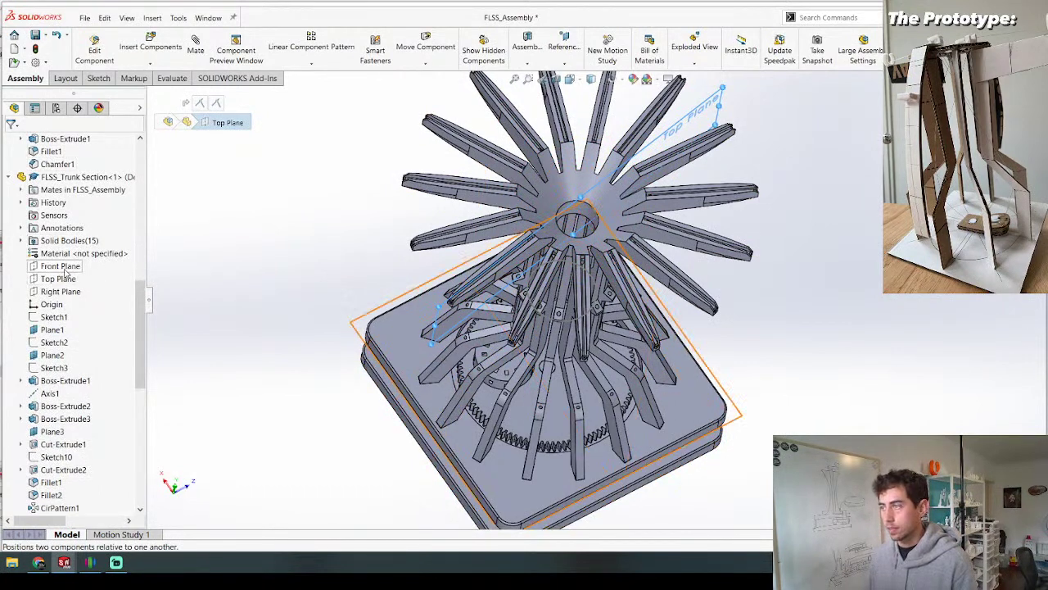
left_click(61, 292)
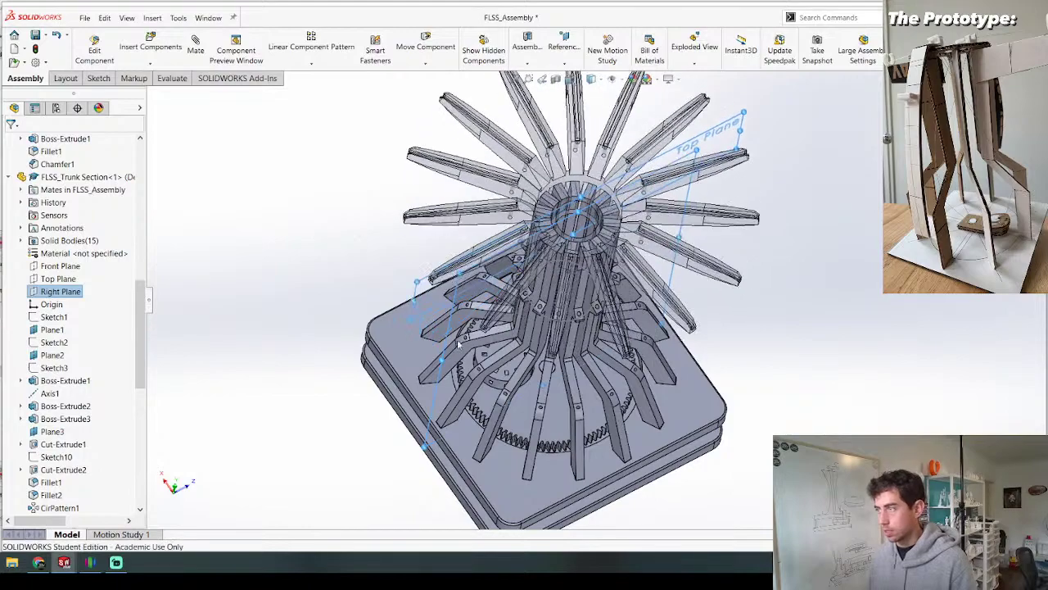
right_click(317, 351)
key("Escape")
Step: Inspect the assembly from above and the side, examining the top arms, the trunk, the gears and the two base plates
middle_click_drag(366, 330, 407, 440)
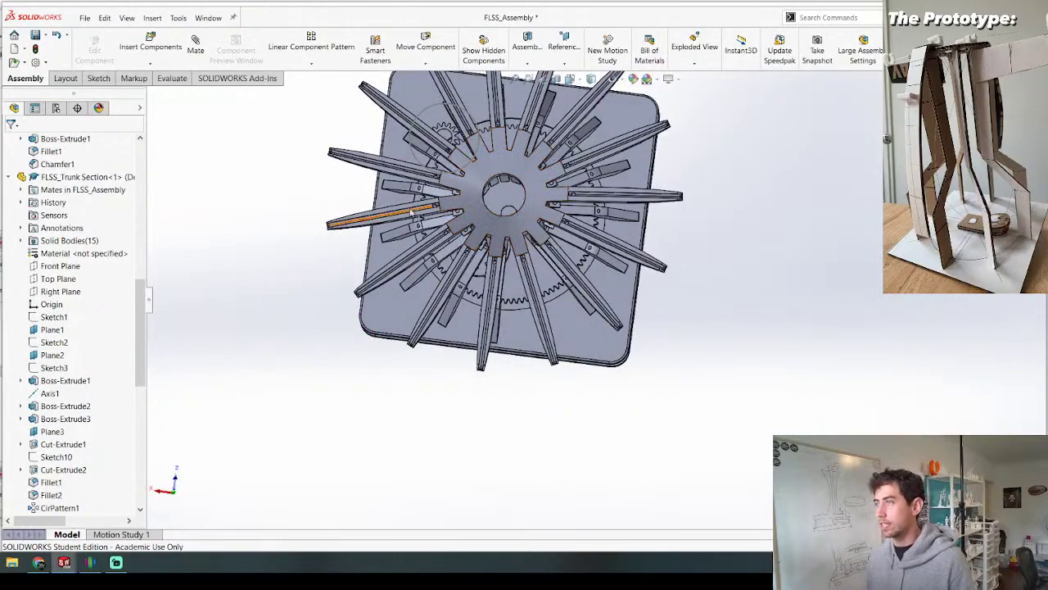
left_click(385, 323)
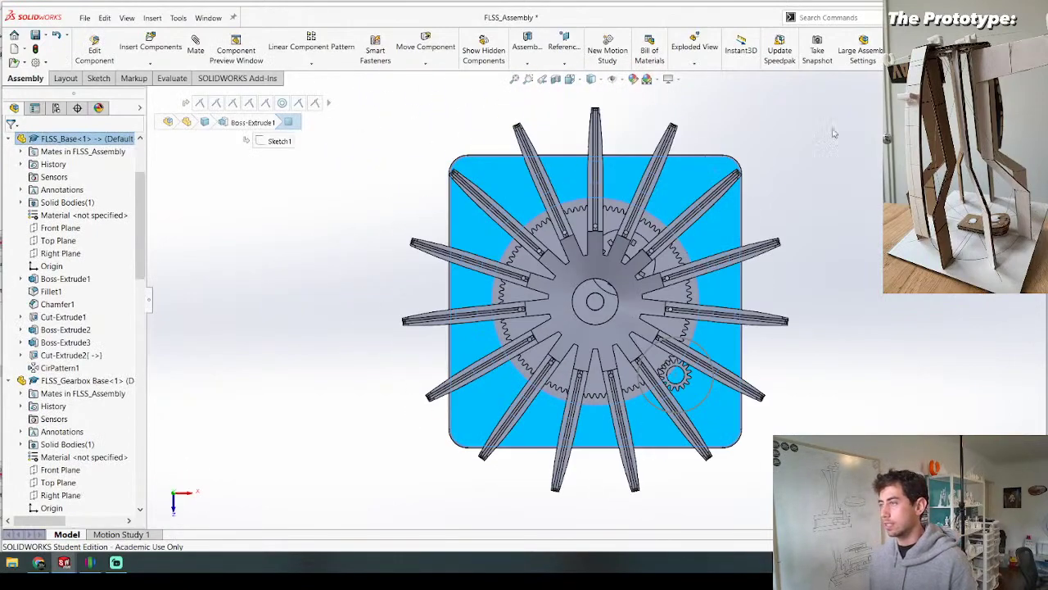
scroll(635, 370, "up", 2)
middle_click_drag(635, 371, 618, 550)
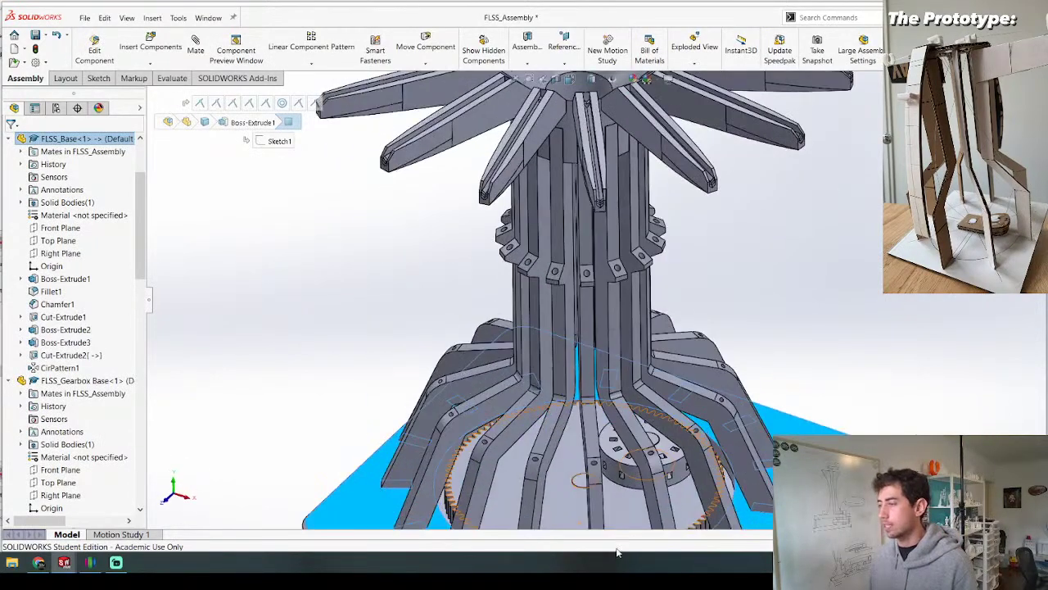
scroll(600, 393, "down", 5)
scroll(600, 396, "up", 7)
scroll(632, 319, "up", 3)
middle_click_drag(662, 237, 639, 252)
scroll(645, 235, "down", 5)
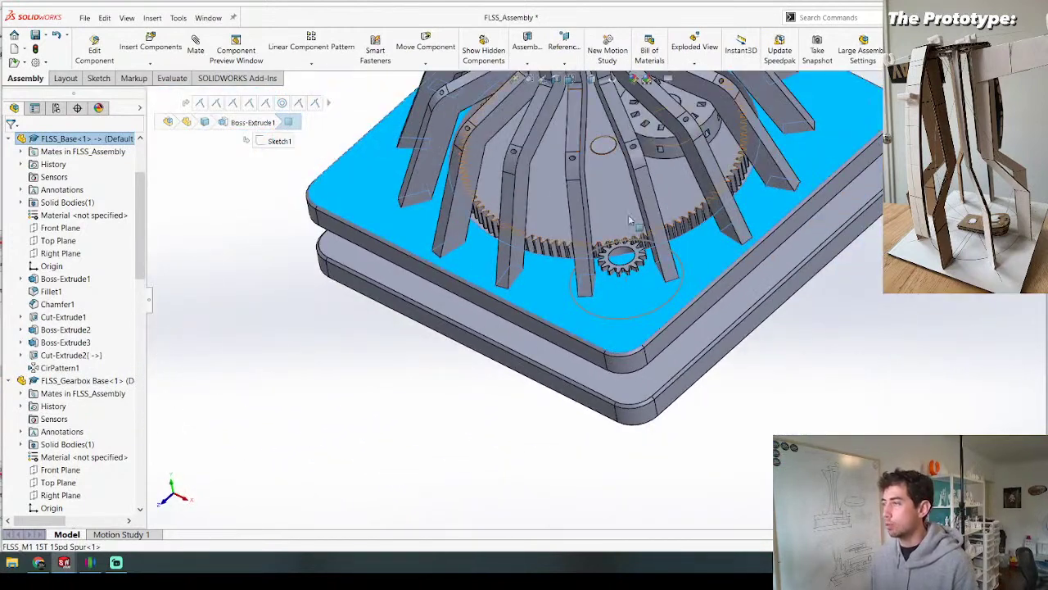
middle_click_drag(624, 231, 528, 382)
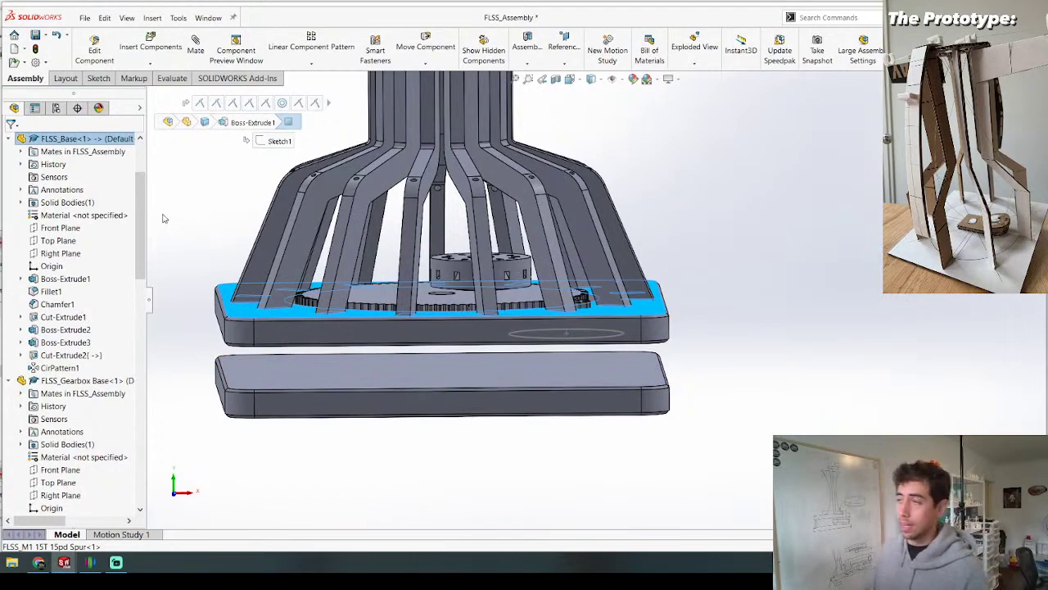
scroll(532, 299, "up", 9)
scroll(530, 222, "down", 6)
middle_click_drag(461, 193, 238, 369)
scroll(387, 416, "up", 4)
left_click(381, 318)
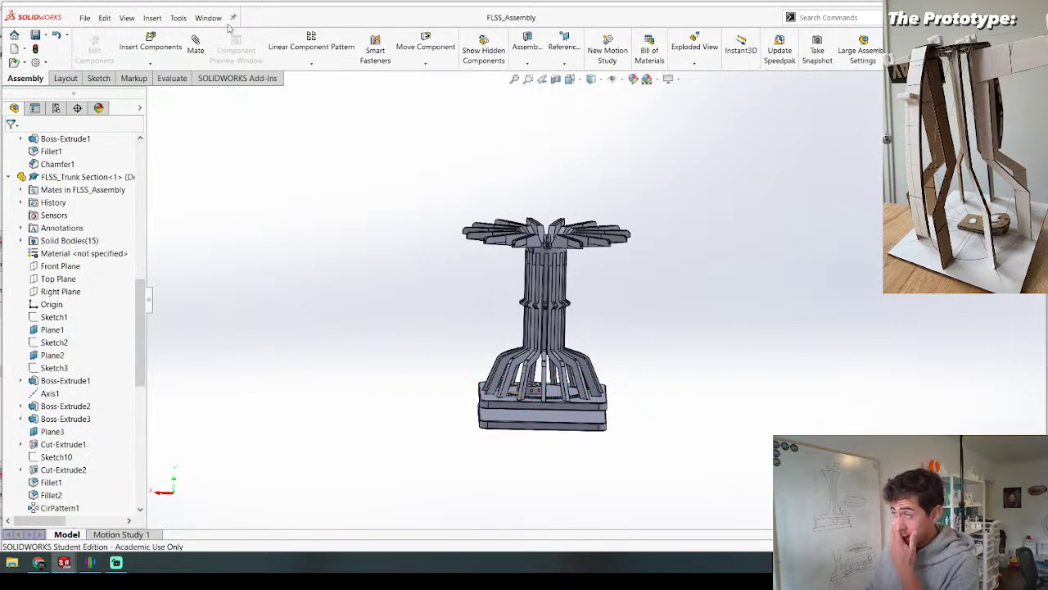
Step: Create a new part and start a sketch on its Top Plane
left_click(84, 17)
left_click(94, 35)
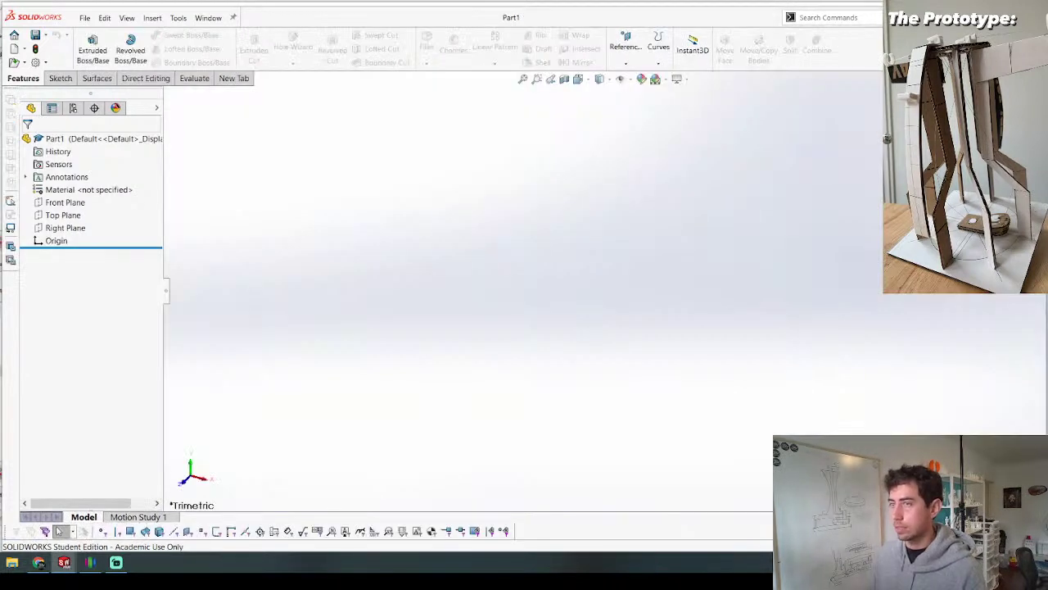
left_click(66, 203)
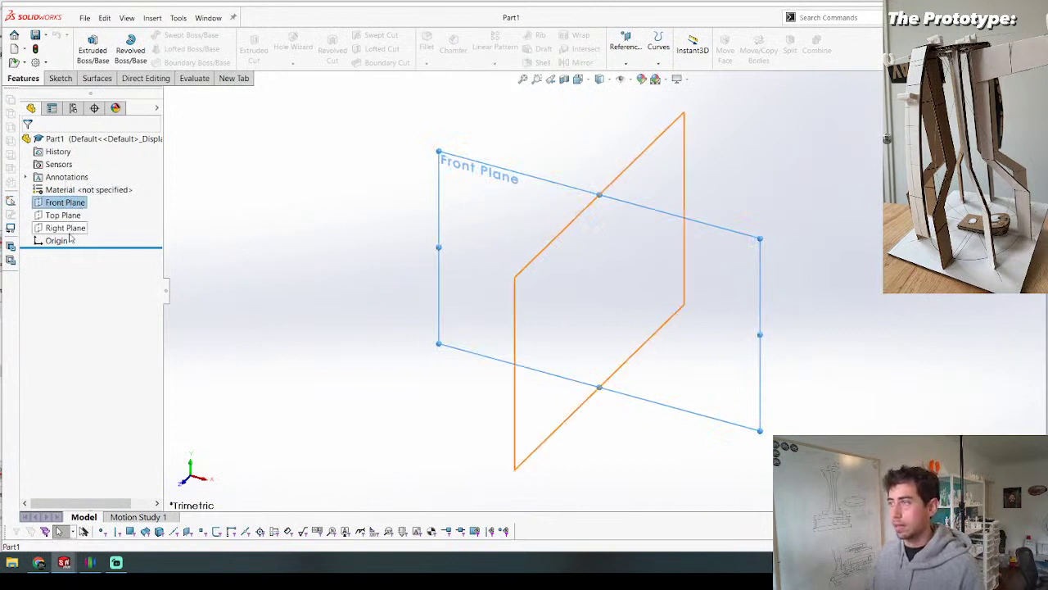
left_click(55, 216)
left_click(67, 199)
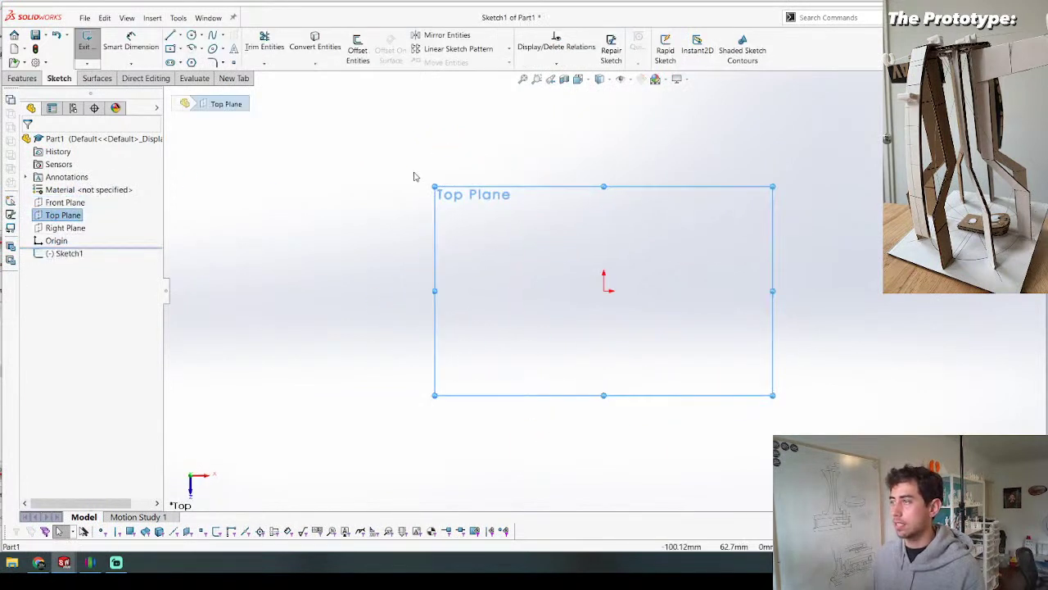
scroll(342, 164, "up", 3)
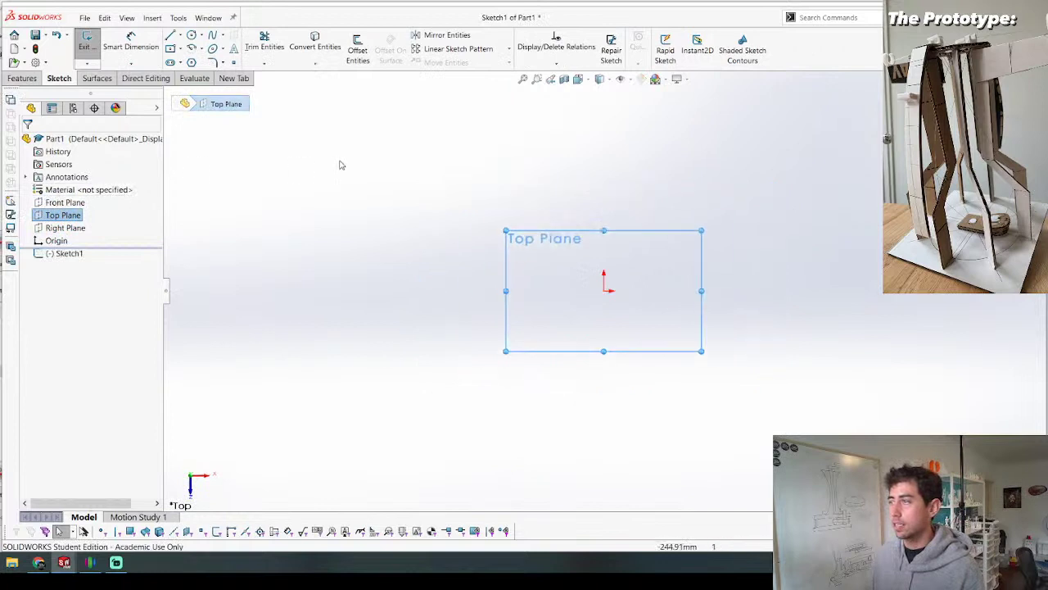
scroll(737, 201, "down", 3)
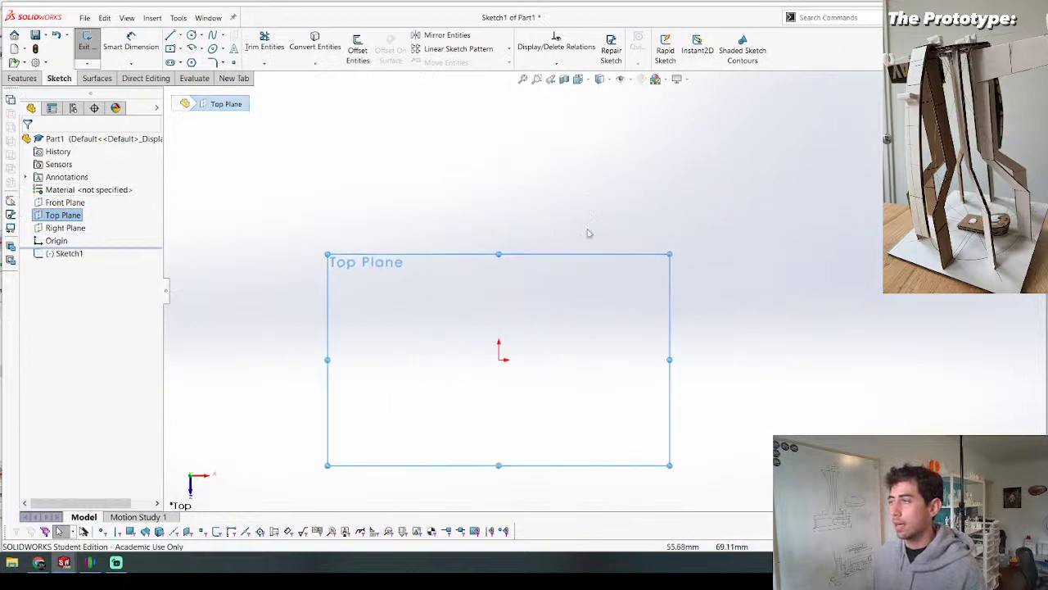
Step: Sketch a vertical line about 184 mm long upward from the origin and convert it from construction to solid geometry
left_click(171, 36)
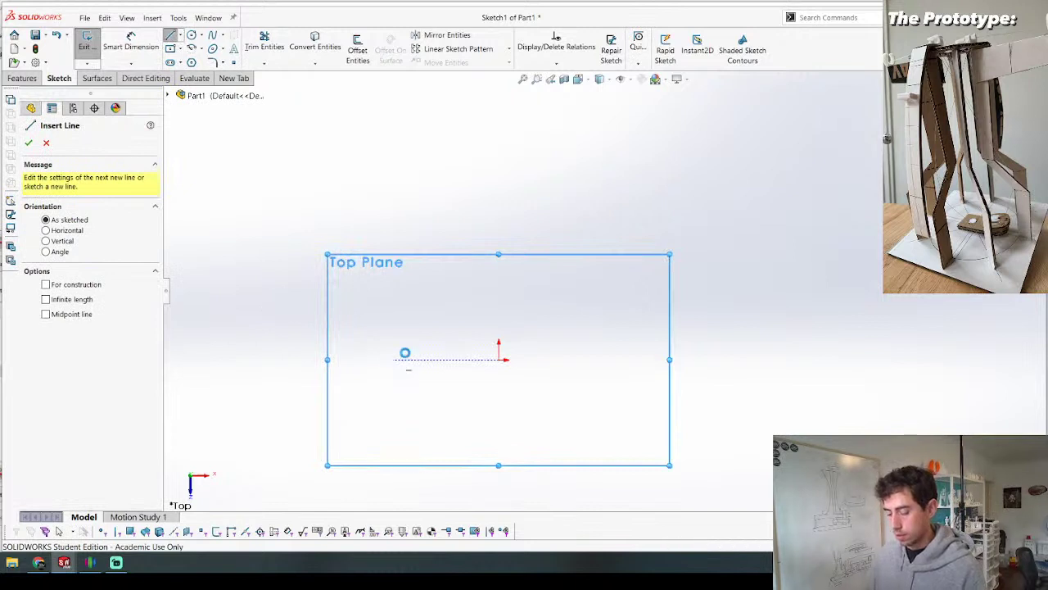
left_click(501, 361)
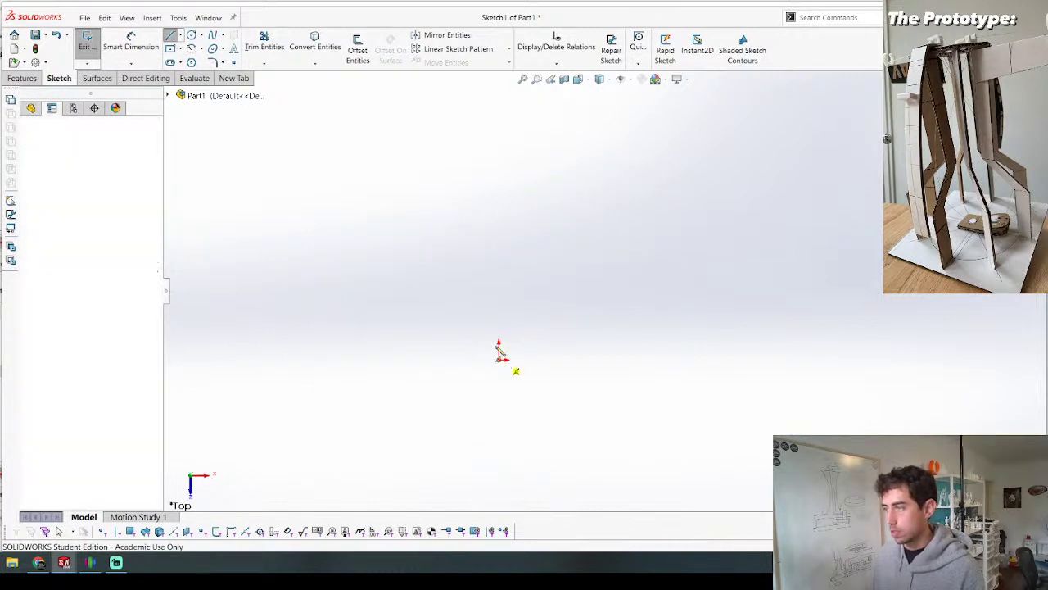
left_click(553, 155)
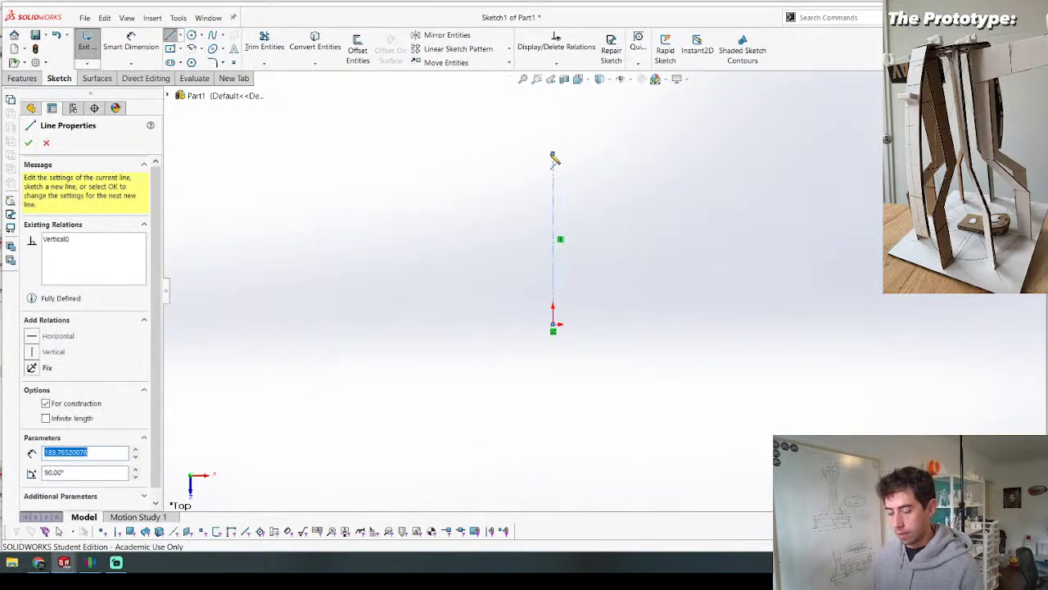
key("Escape")
left_click(554, 168)
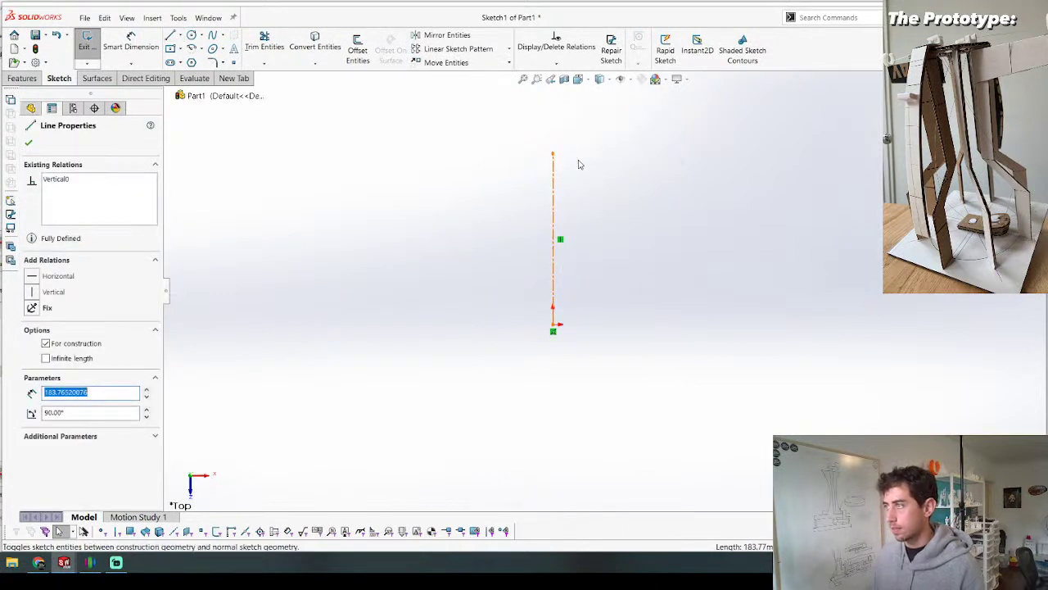
key("Escape")
Step: Sketch a horizontal line leftward from the vertical line's upper end, a short slanted line about 24 mm long and a tangent arc down to origin level
key("l")
left_click(553, 155)
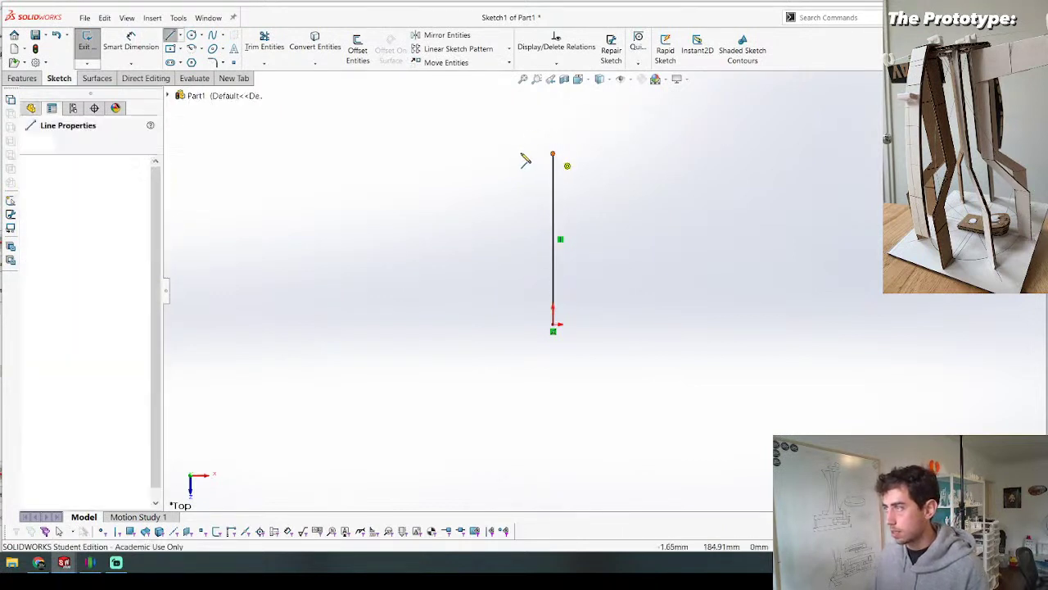
left_click(497, 155)
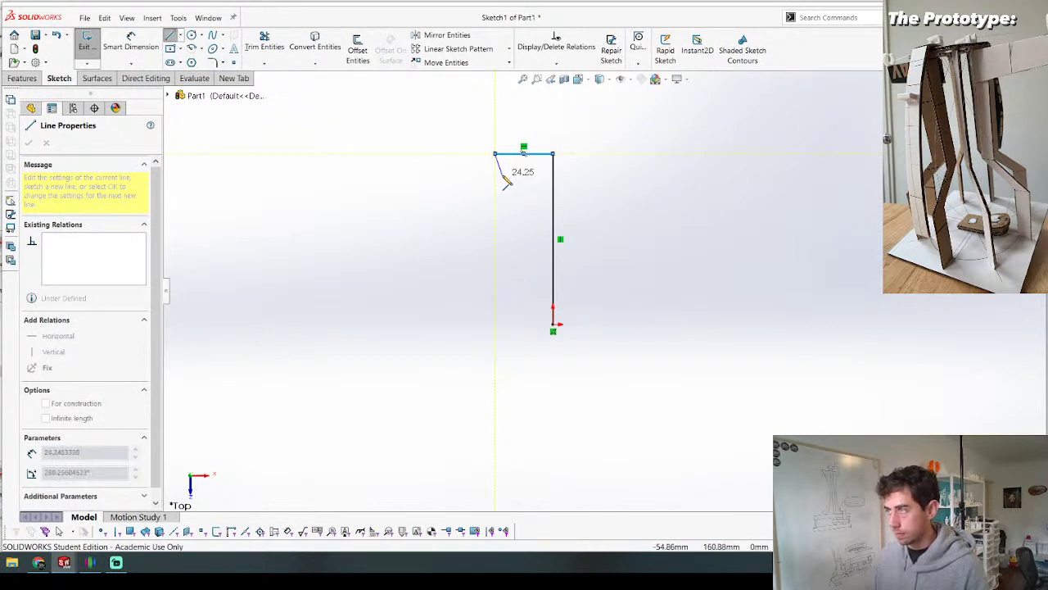
key("a")
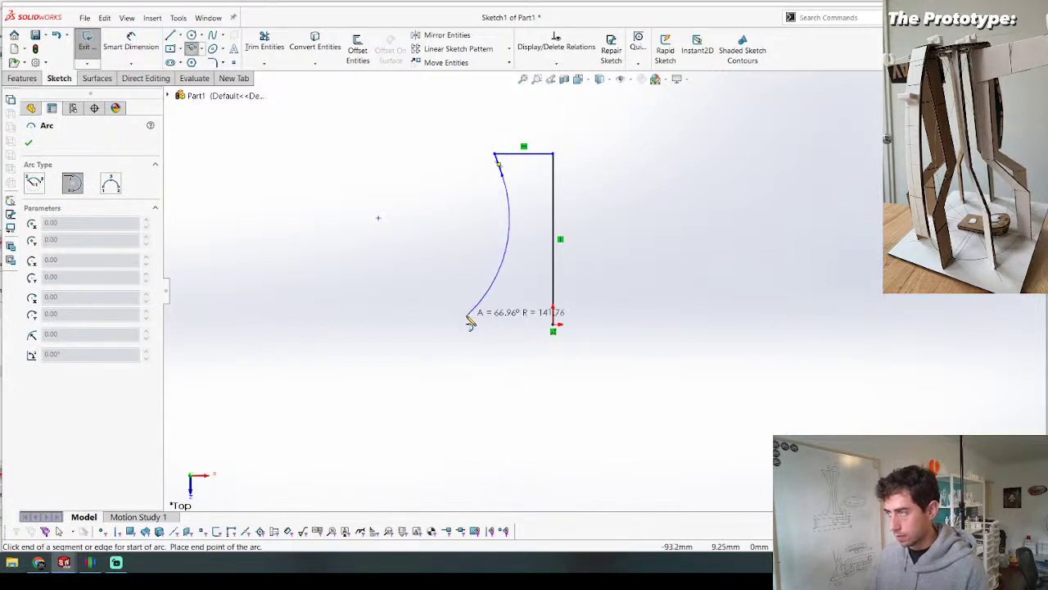
left_click(453, 325)
Step: Sketch a vertical construction centerline about 83 mm long downward from the origin
key("l")
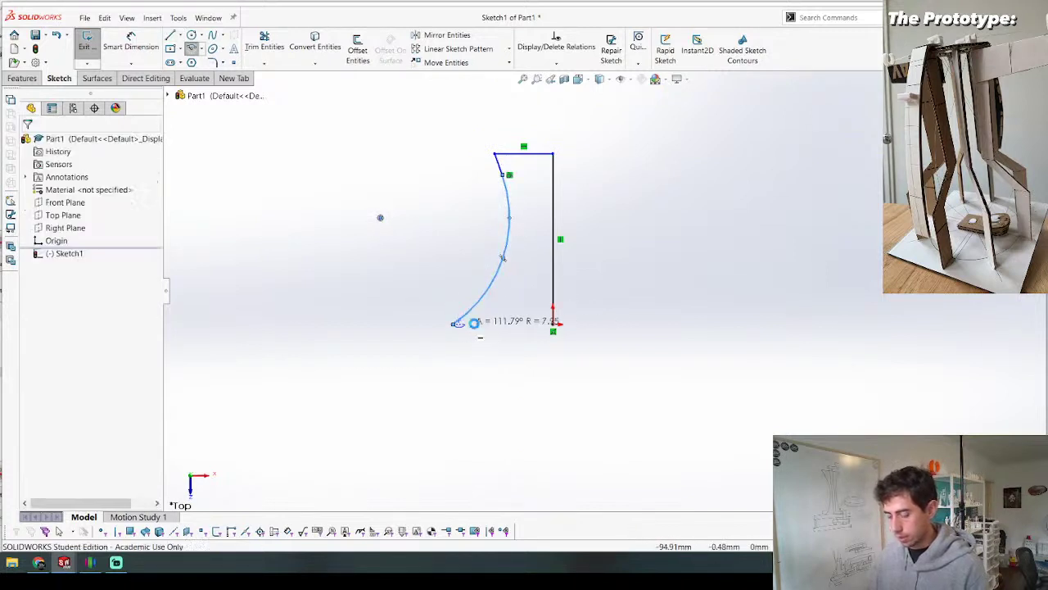
left_click(553, 329)
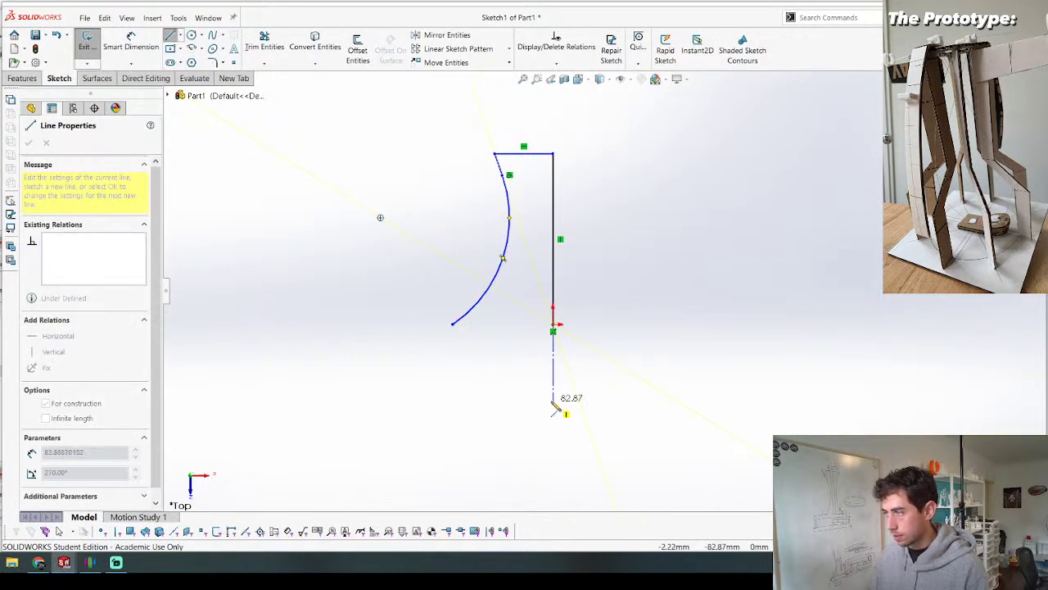
left_click(553, 400)
key("Escape")
Step: Add a doubled diameter dimension of 125 mm from the arc's lower endpoint about the centerline
key("d")
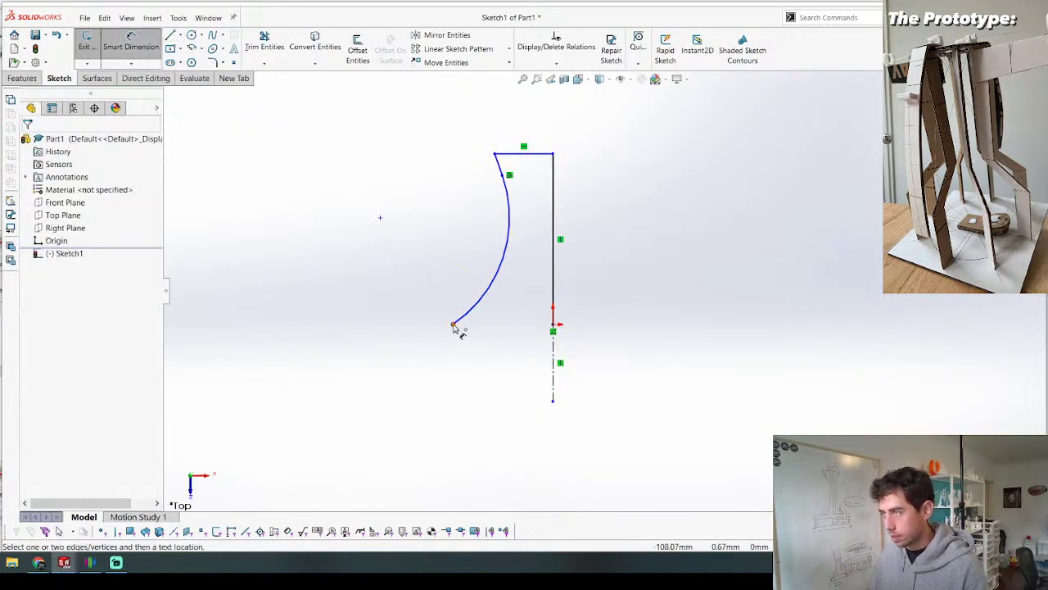
left_click(453, 325)
left_click(553, 354)
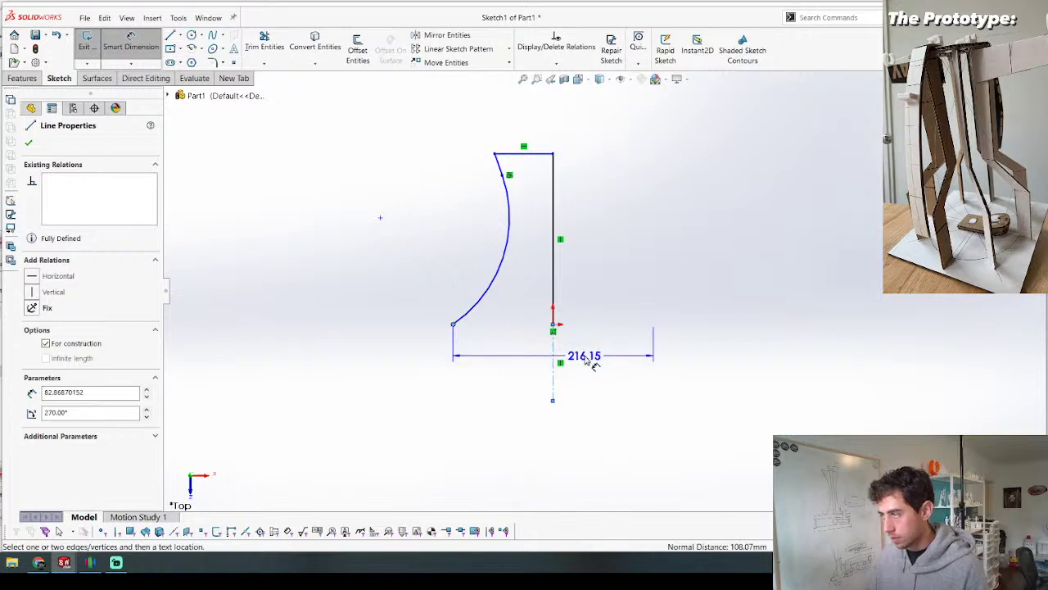
left_click(590, 356)
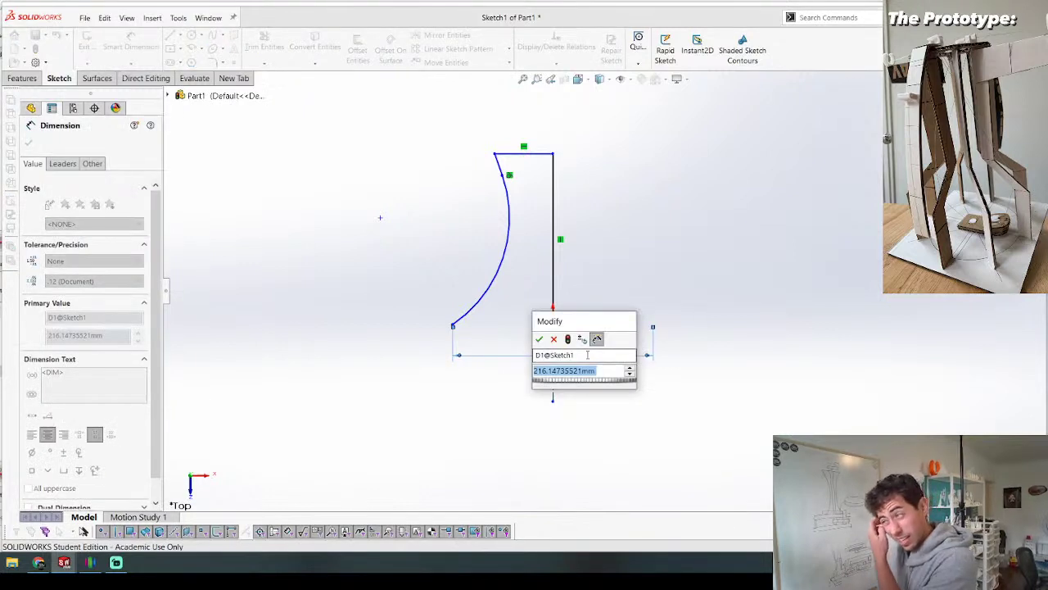
type("125")
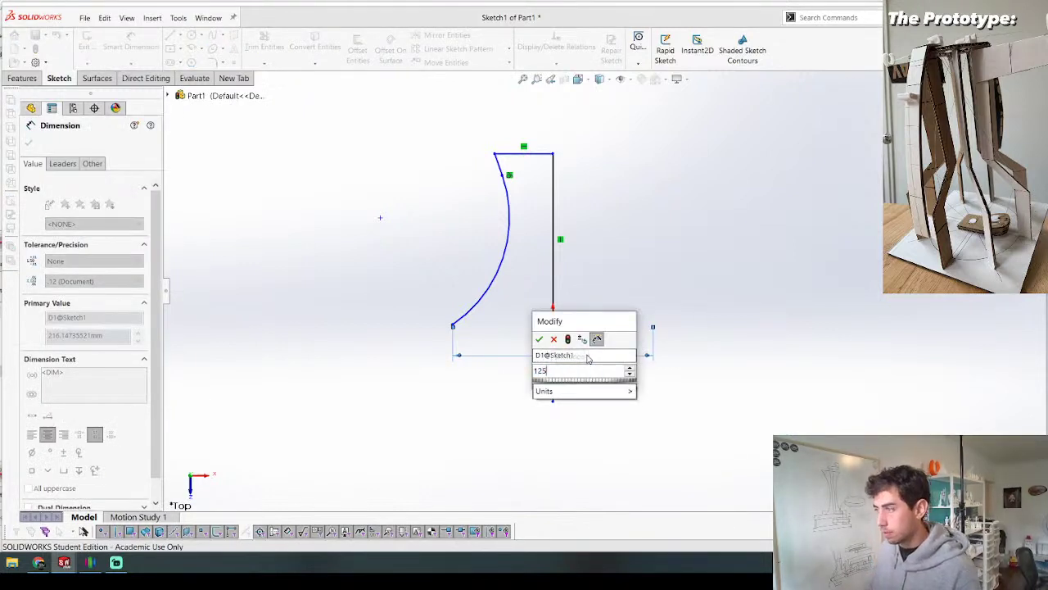
key("Return")
Step: Switch to FLSS_Assembly, check the diameter of the circular cut edge in the base, and return to the part sketch
key("ctrl+Tab")
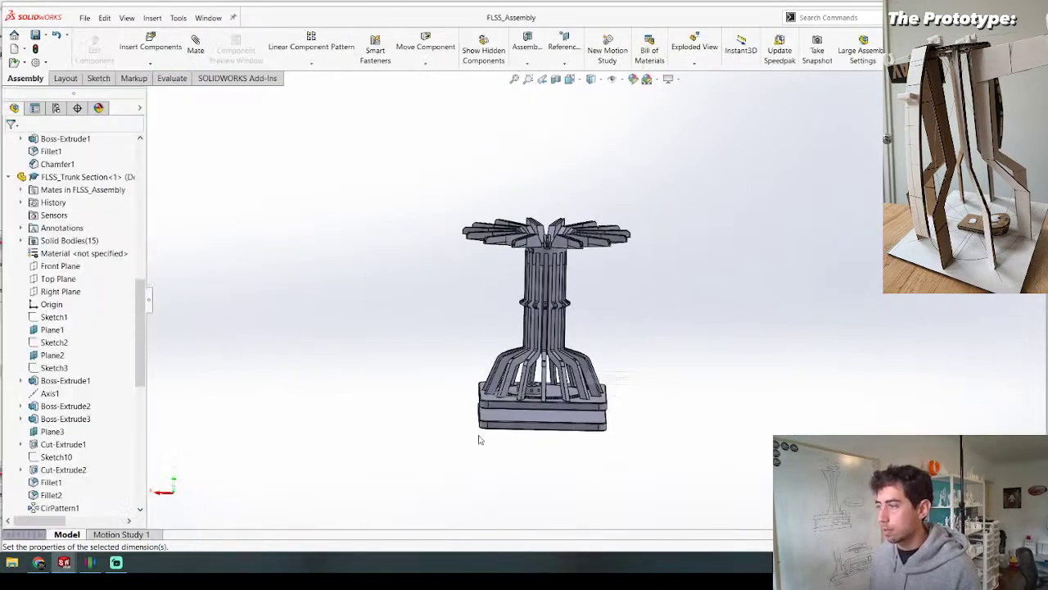
scroll(484, 410, "down", 6)
middle_click_drag(512, 378, 521, 440)
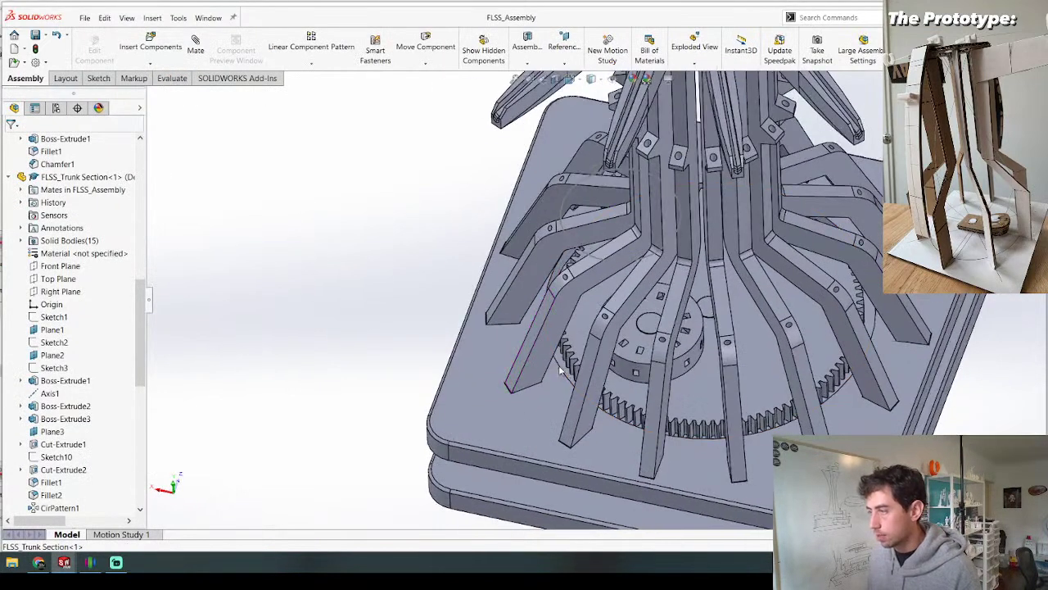
left_click(564, 370)
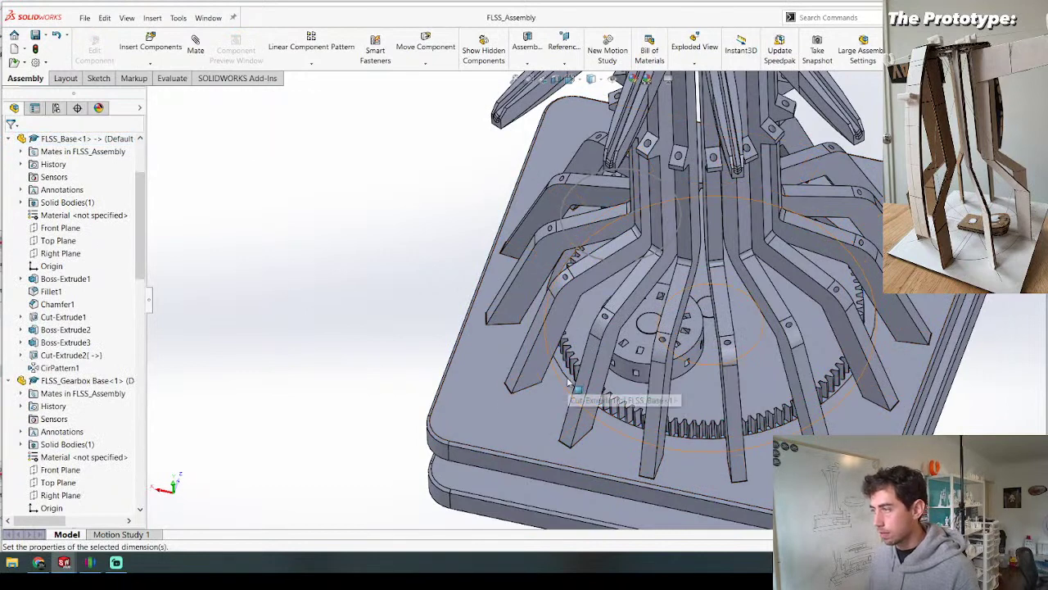
left_click(563, 377)
key("m")
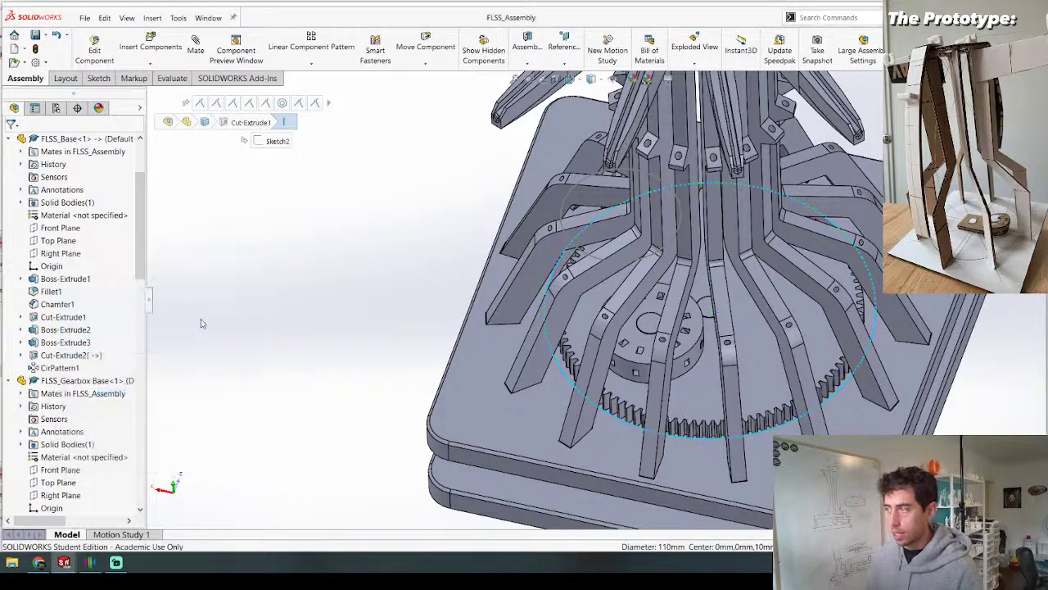
key("Escape")
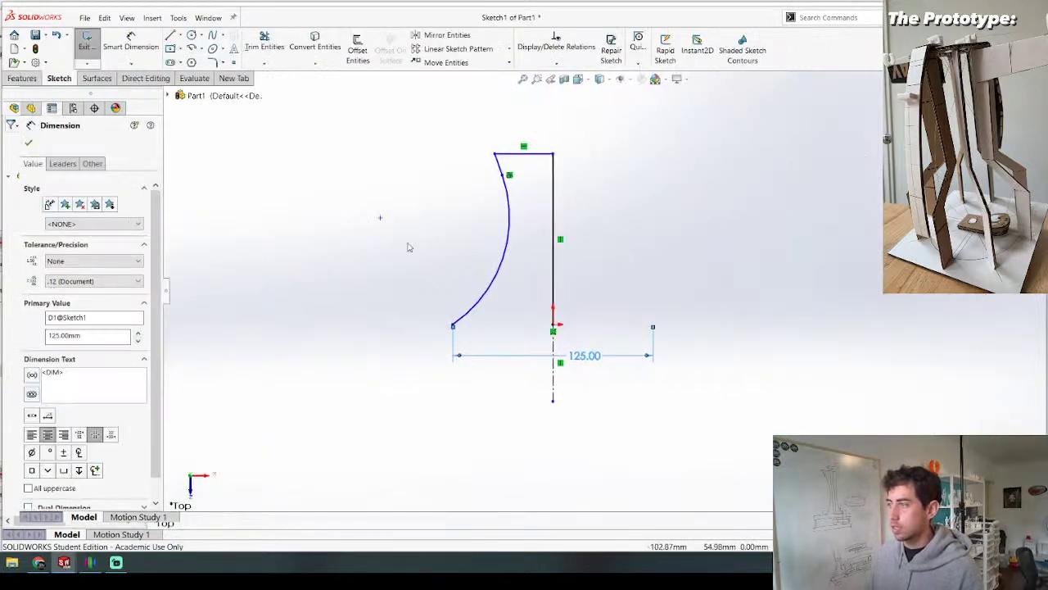
scroll(529, 249, "up", 3)
scroll(529, 270, "down", 2)
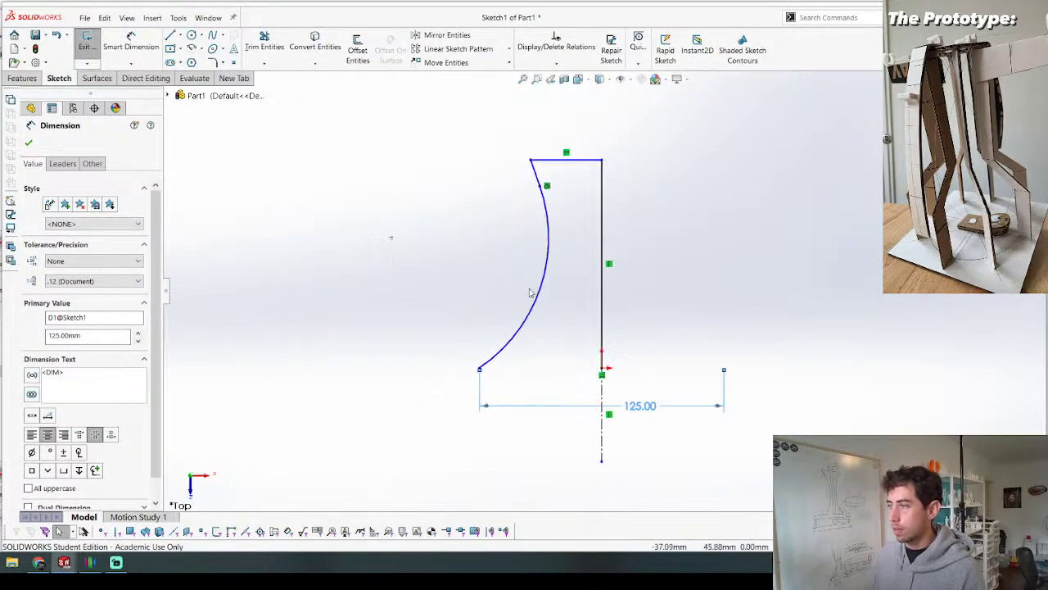
Step: Close the profile's base with a horizontal line 62.5 mm long from the arc's lower endpoint to the origin
key("l")
left_click(480, 368)
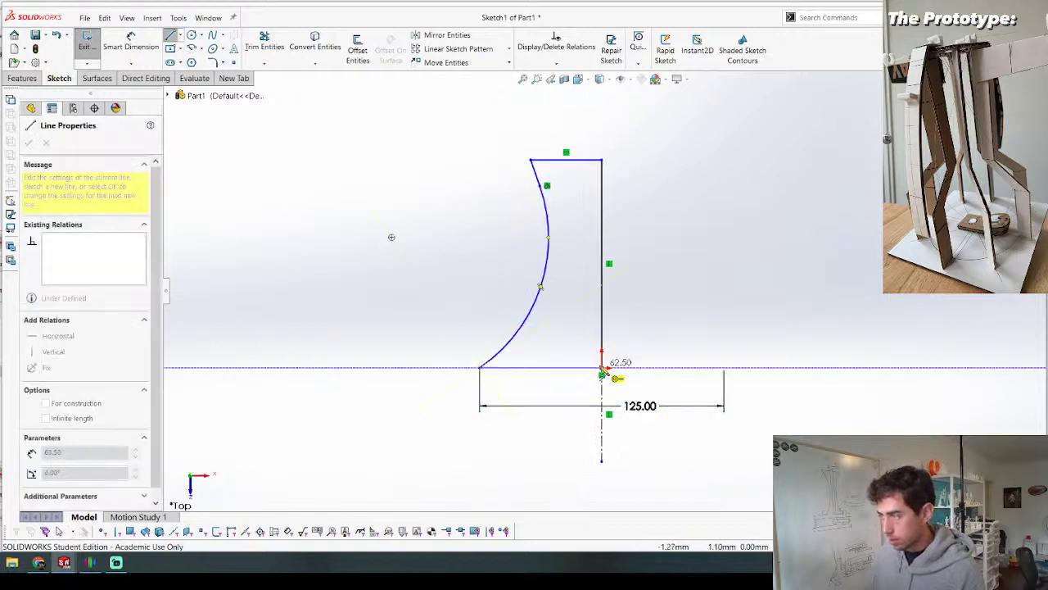
left_click(602, 369)
key("Escape")
key("Escape")
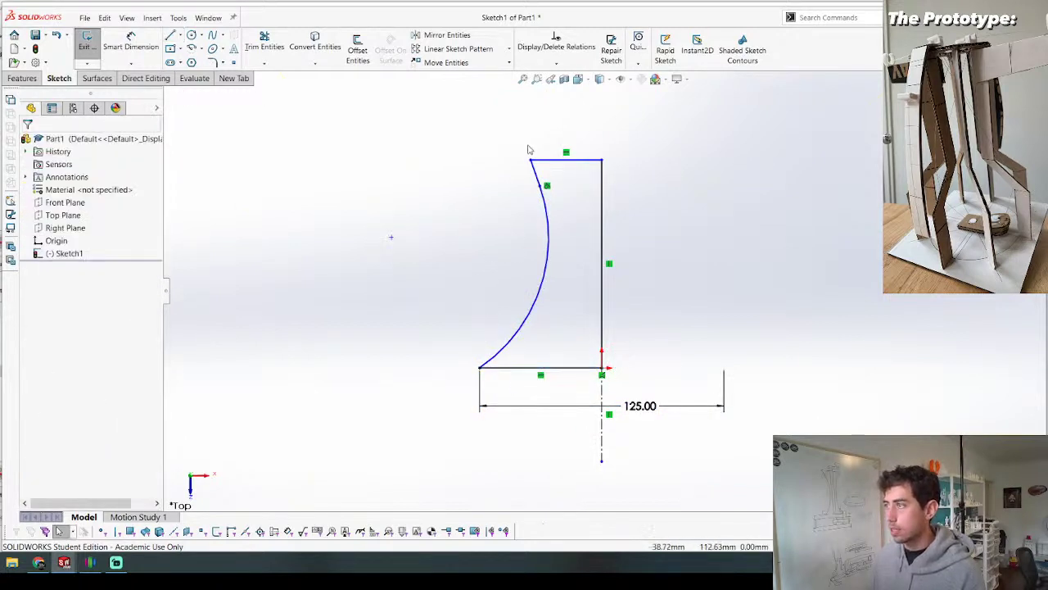
Step: Delete the short slanted line and attach the arc's upper endpoint directly to the free end of the upper horizontal line
left_click(535, 172)
key("Delete")
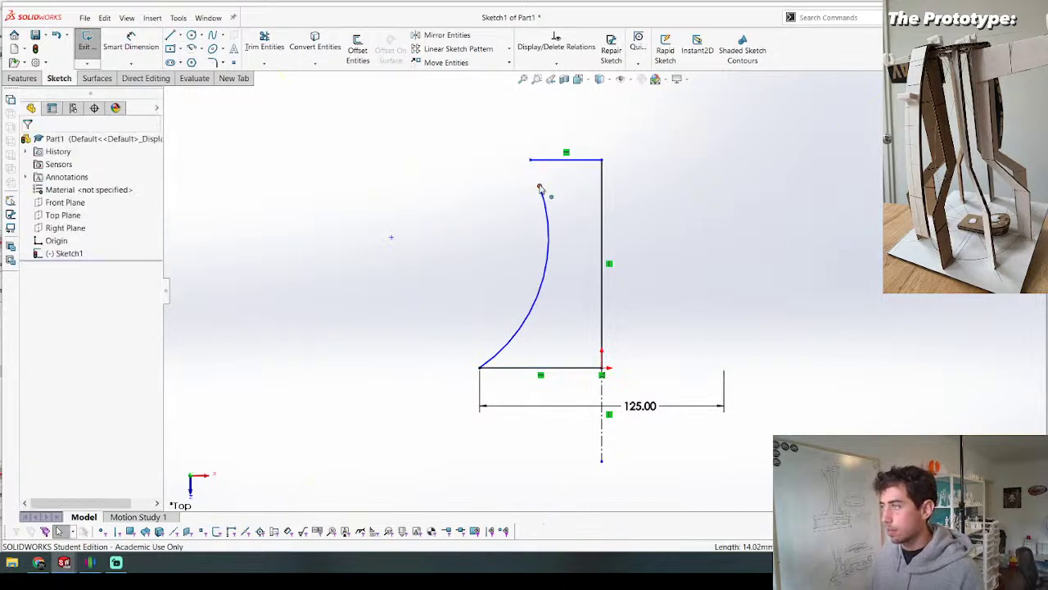
left_click_drag(540, 188, 541, 164)
Step: Add a doubled diameter dimension of 75 mm from the arc's upper endpoint about the centerline
key("d")
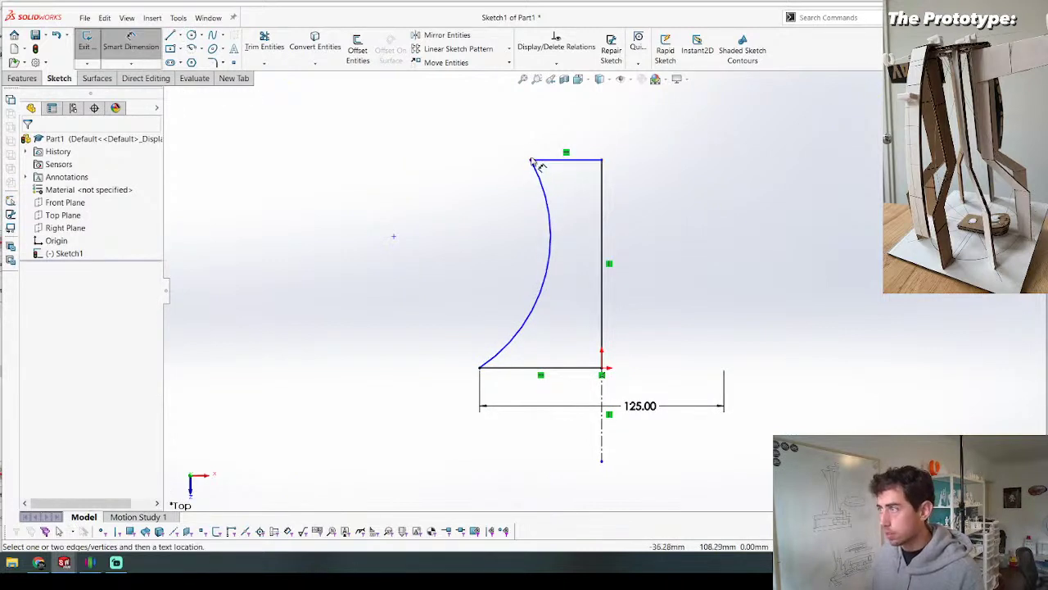
left_click(532, 161)
left_click(604, 399)
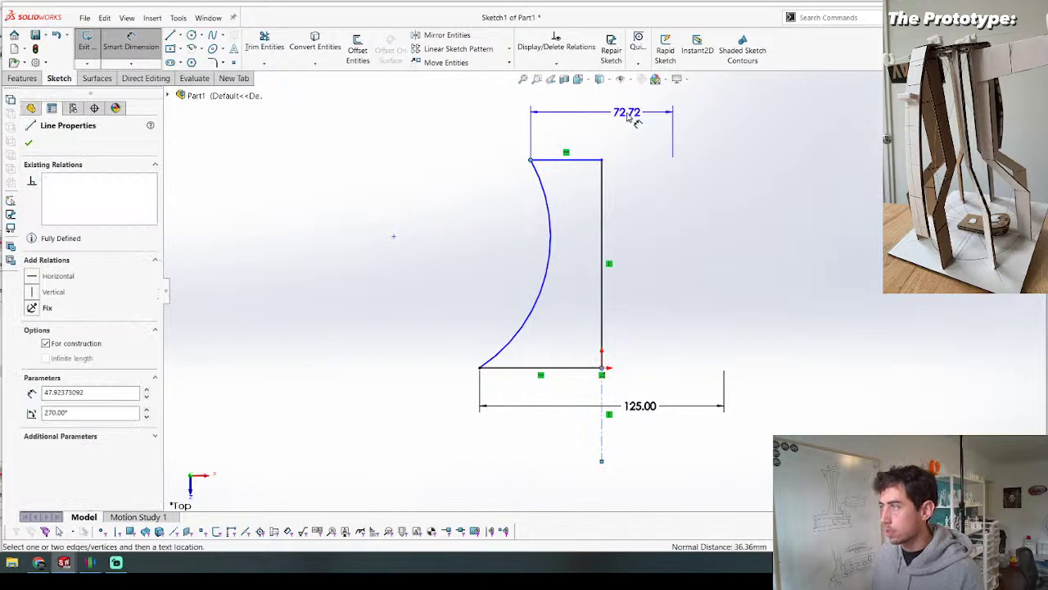
left_click(631, 115)
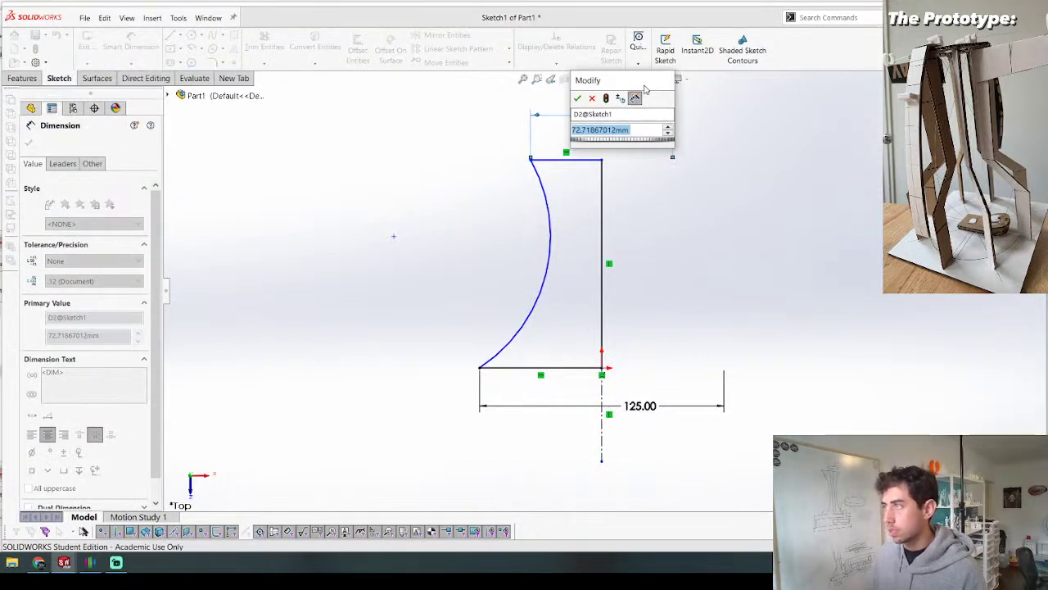
key("Return")
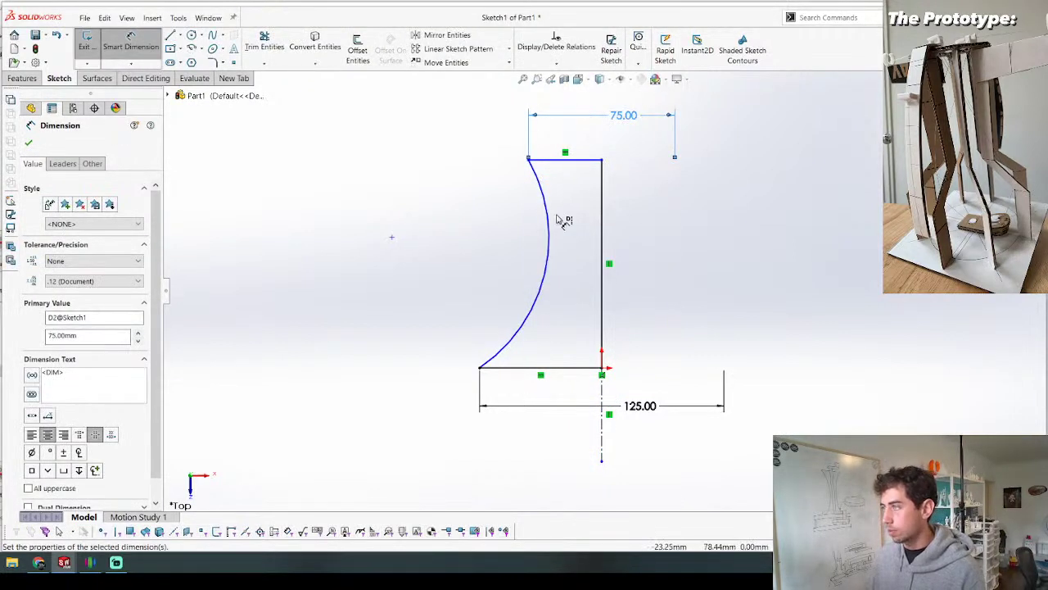
key("Escape")
Step: Dimension the height between the upper and lower horizontal lines as 185 mm
key("d")
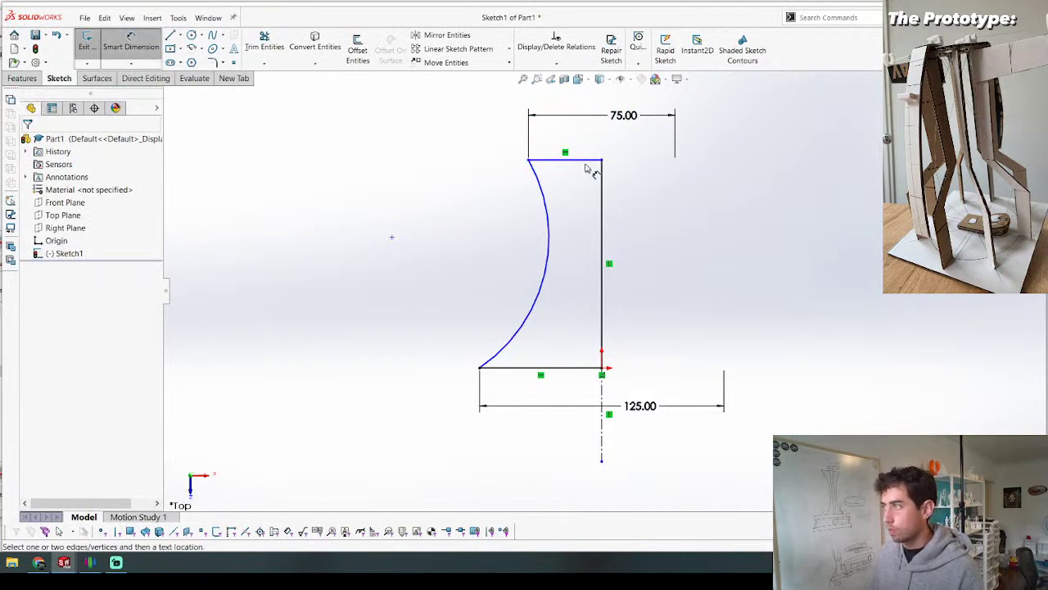
left_click(586, 162)
left_click(602, 370)
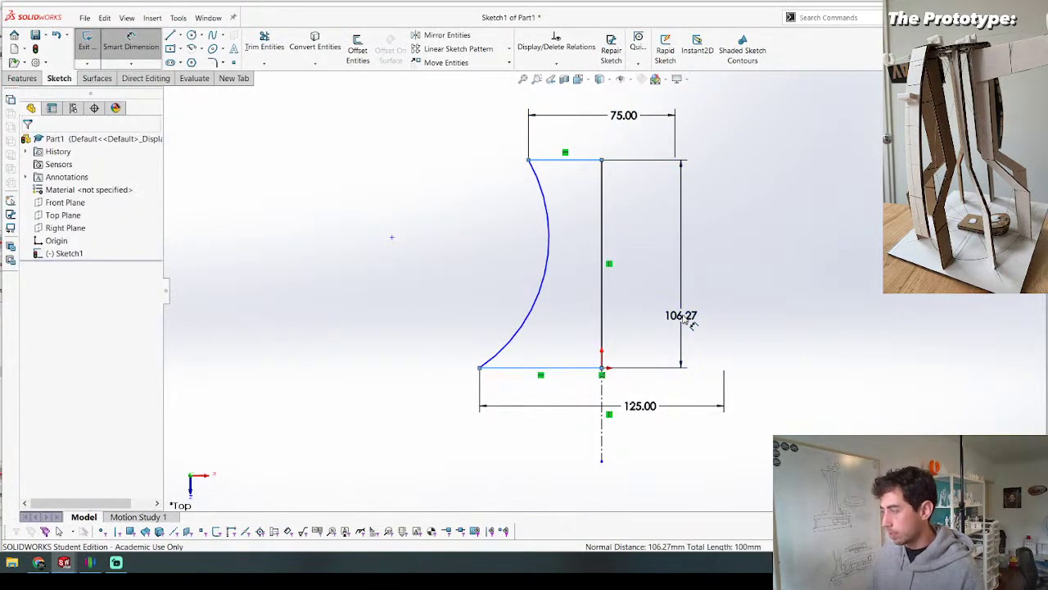
left_click(682, 318)
type("1")
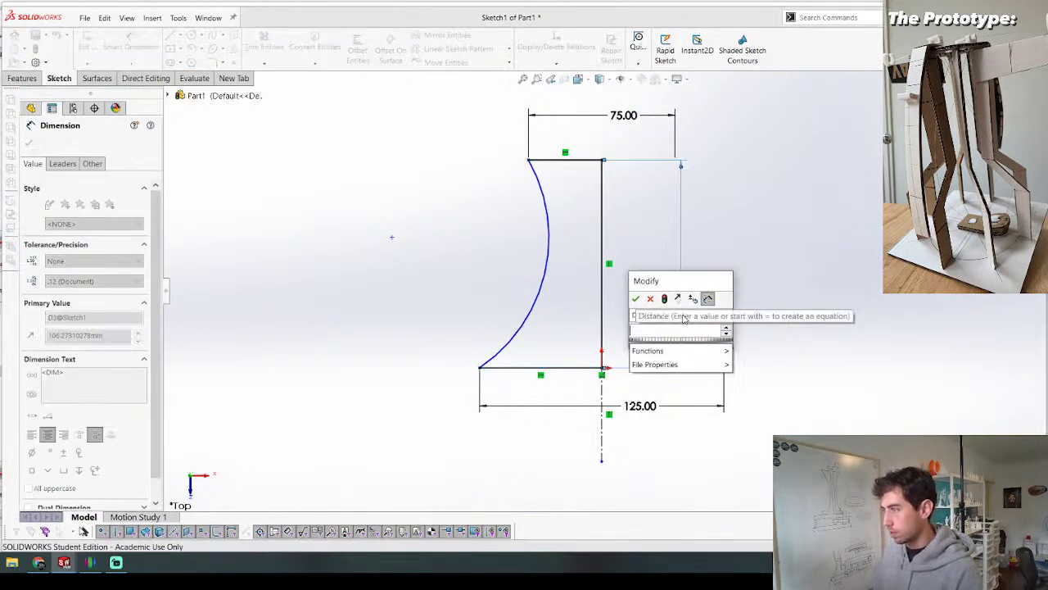
type("85")
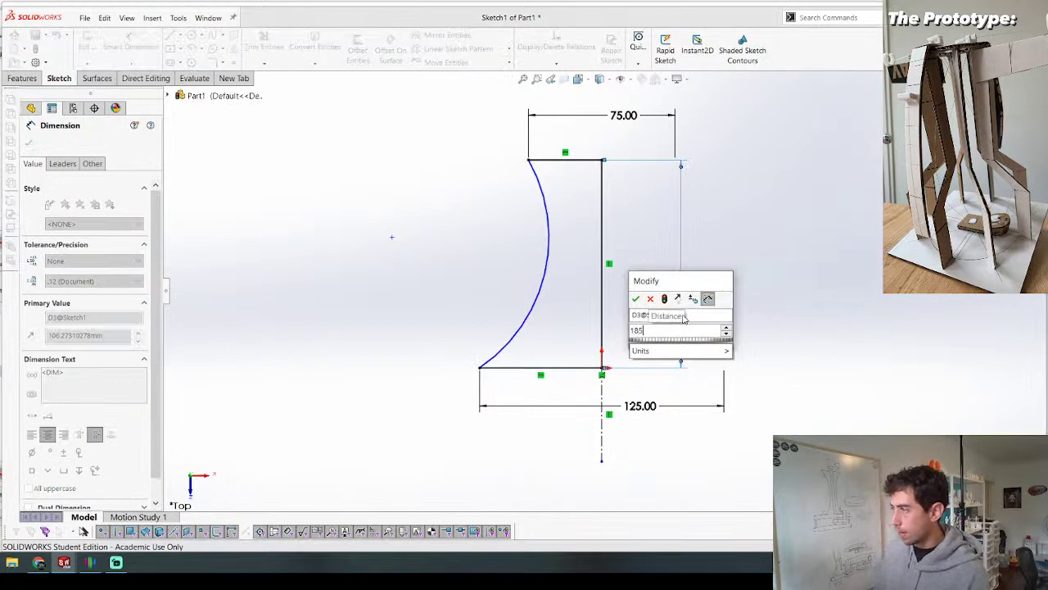
key("Return")
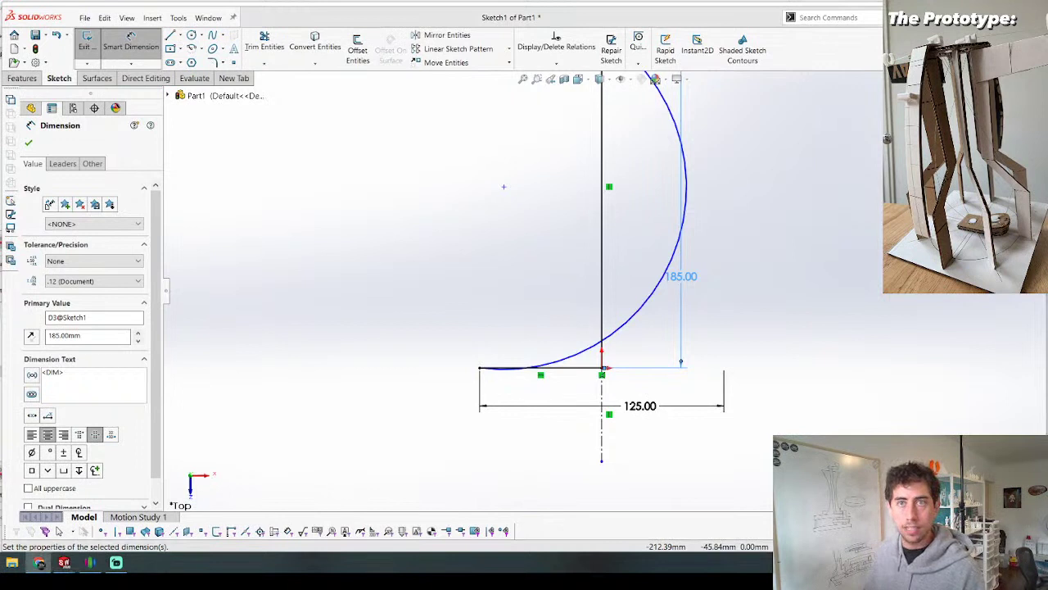
Step: Switch to the Chrome browser and search Google for "ender 3 build volume"
left_click_drag(2, 262, 583, 202)
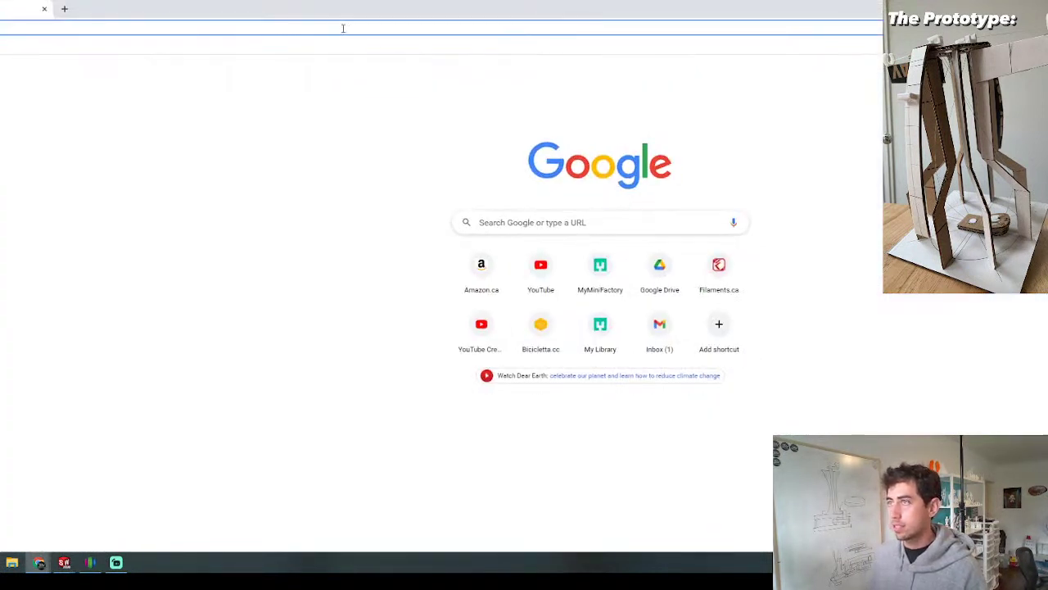
left_click(343, 28)
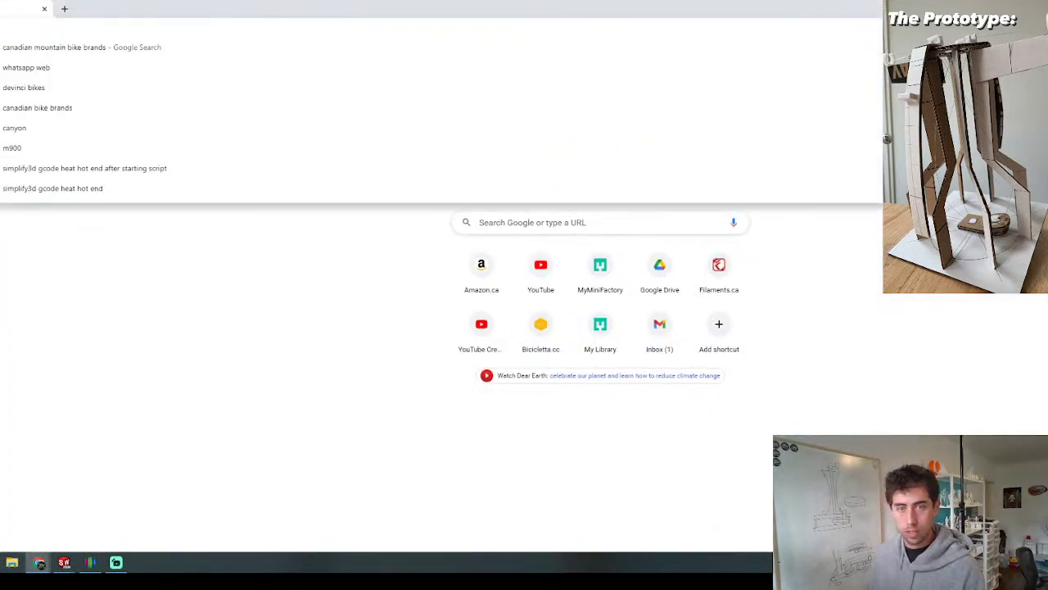
key("Escape")
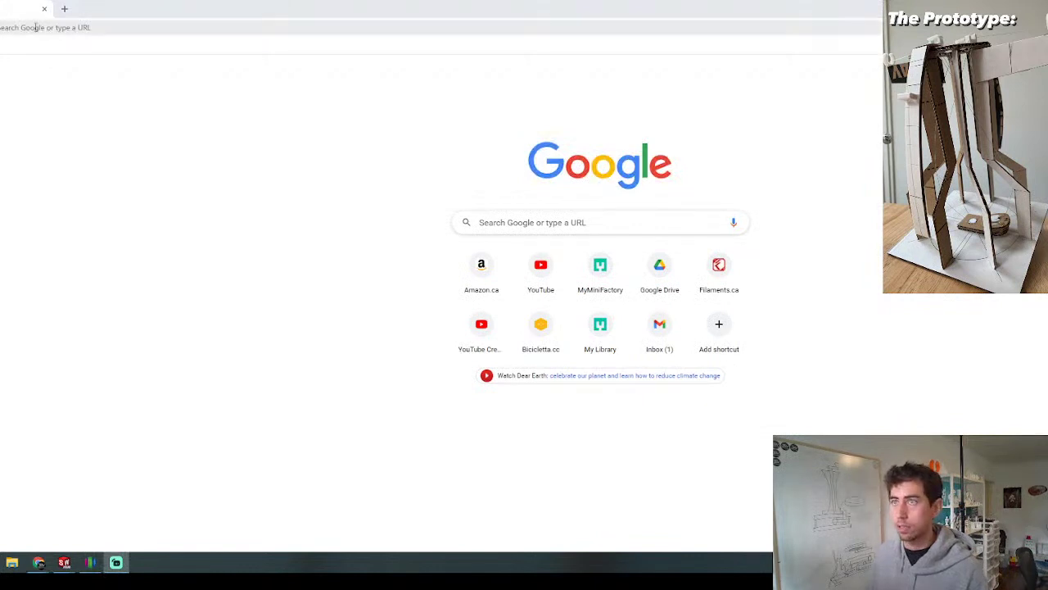
left_click(36, 28)
type("ender 3 bu")
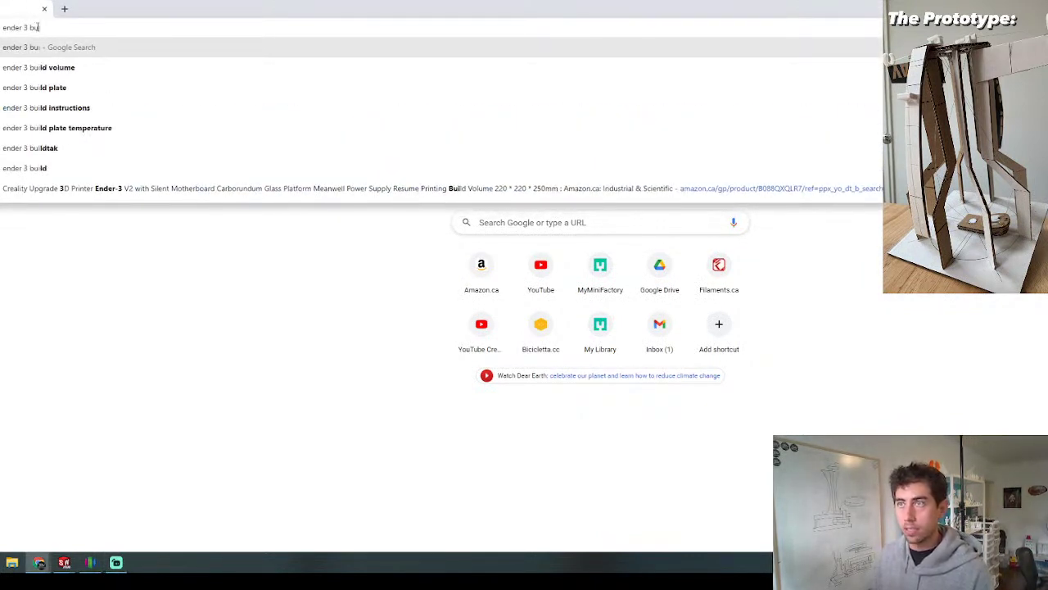
type("ild volume")
key("Return")
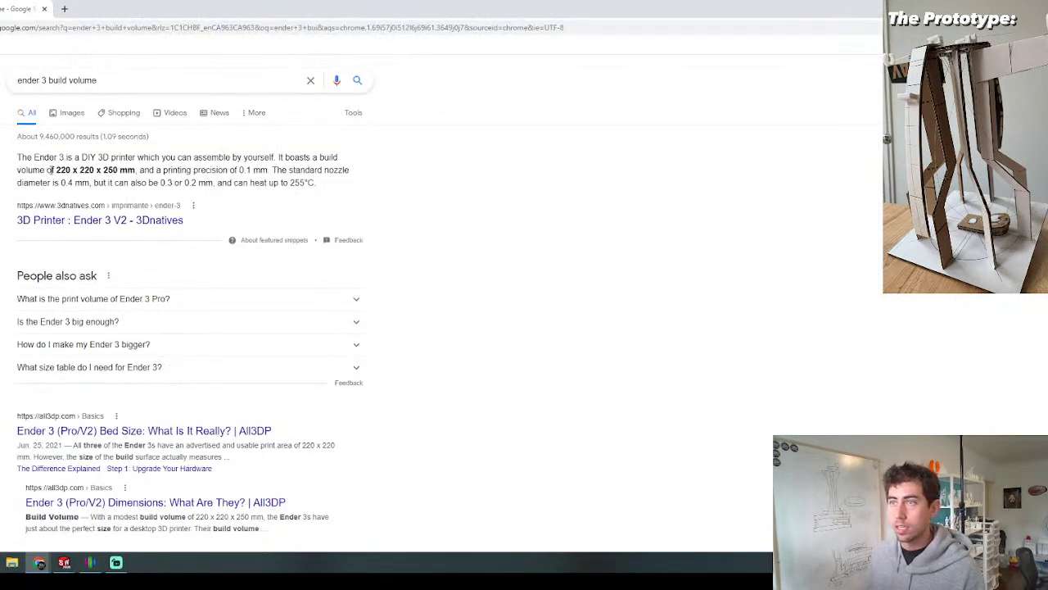
Step: Search for "anycubic i3 mega build volume", view the printer's image results and return to the SOLIDWORKS part sketch
triple_click(124, 81)
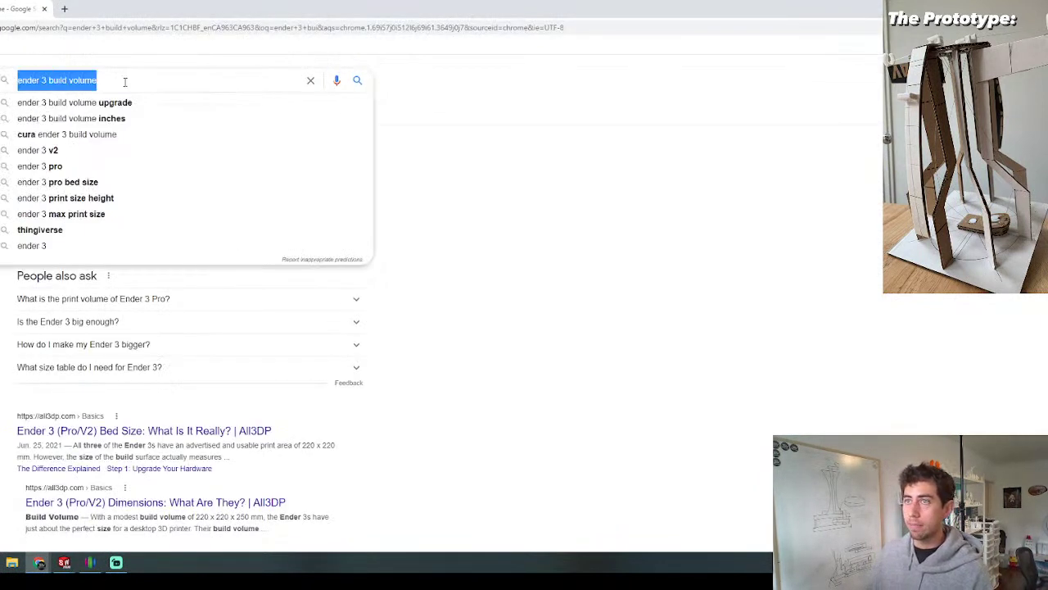
type("anycubi")
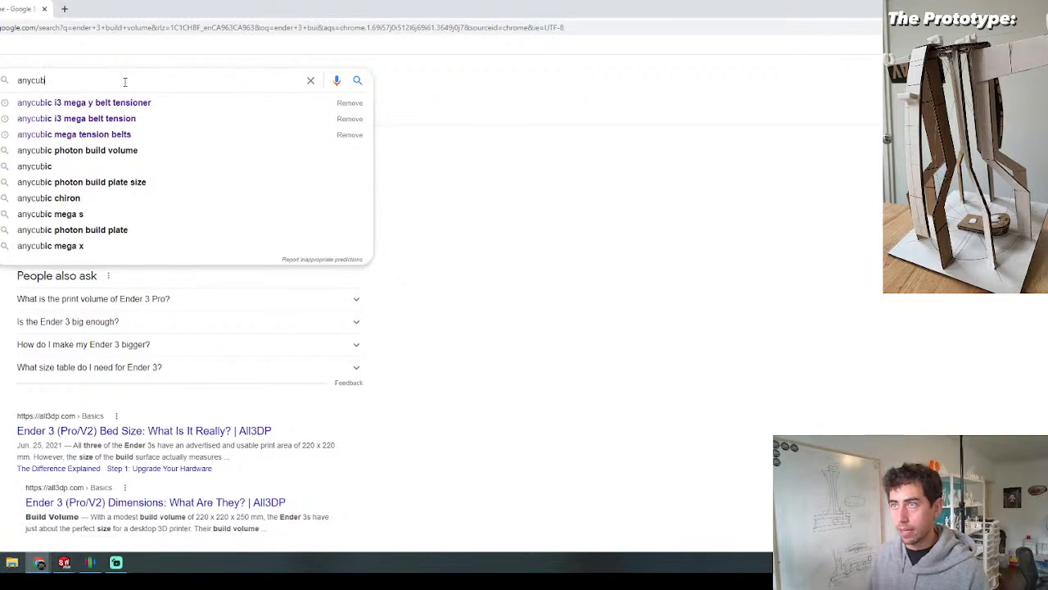
key("Down")
key("Down")
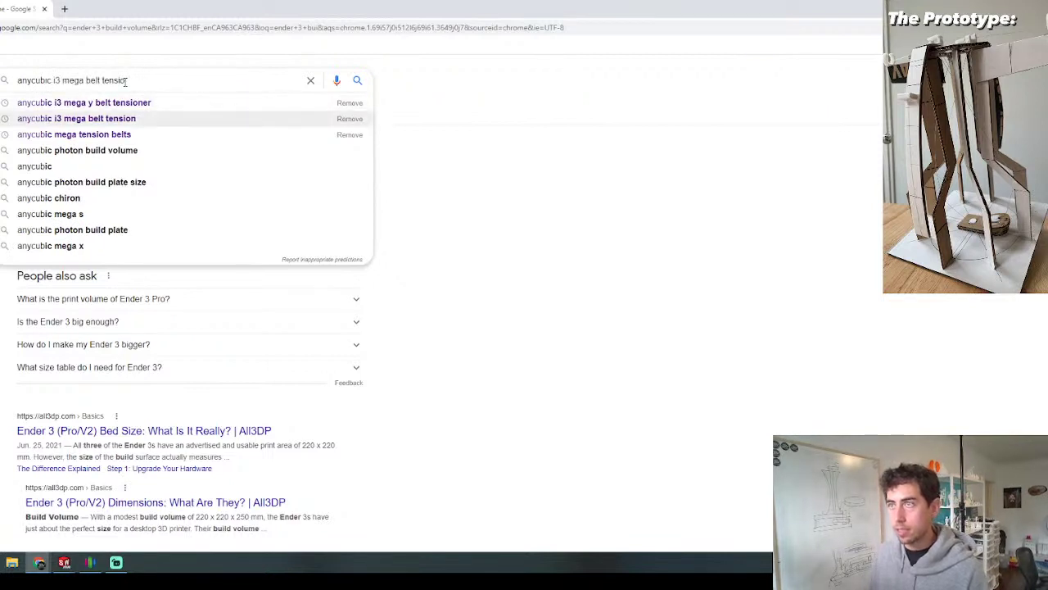
key("BackSpace")
key("BackSpace")
key("BackSpace")
key("BackSpace")
key("BackSpace")
key("BackSpace")
key("BackSpace")
key("BackSpace")
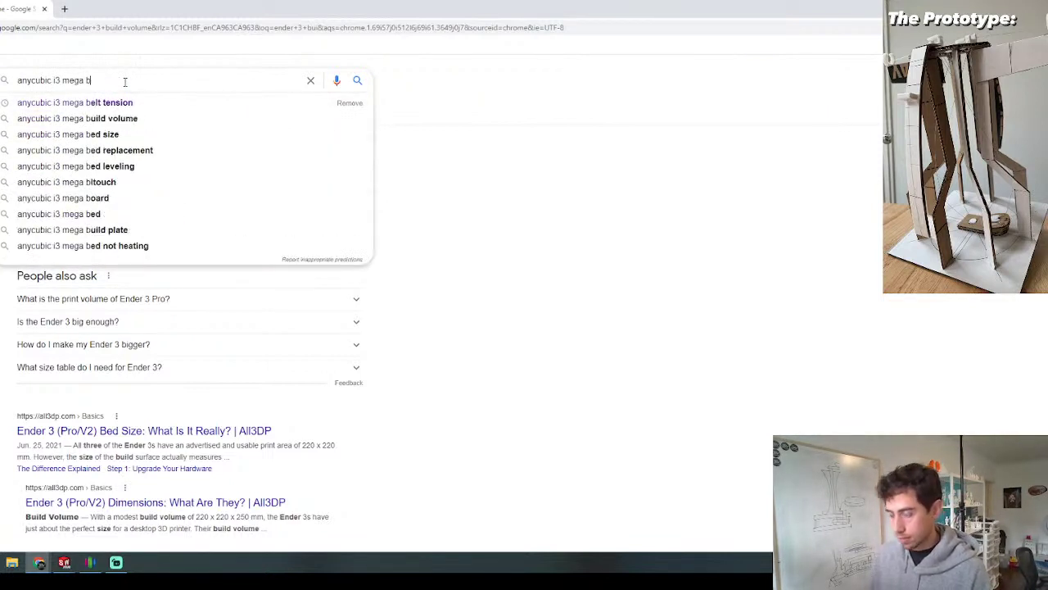
type("uild")
key("Down")
key("Return")
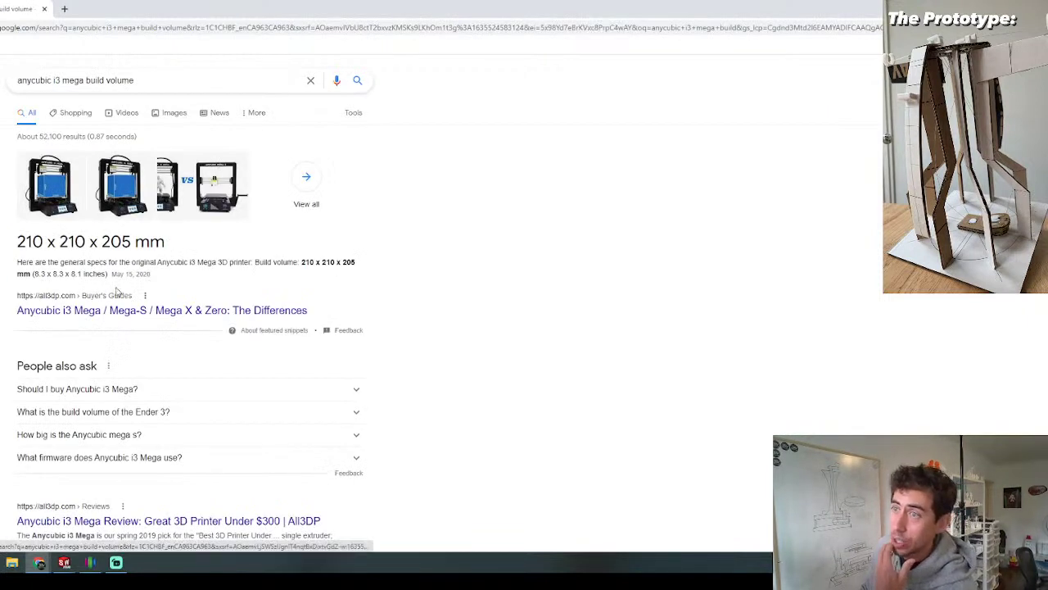
left_click(53, 176)
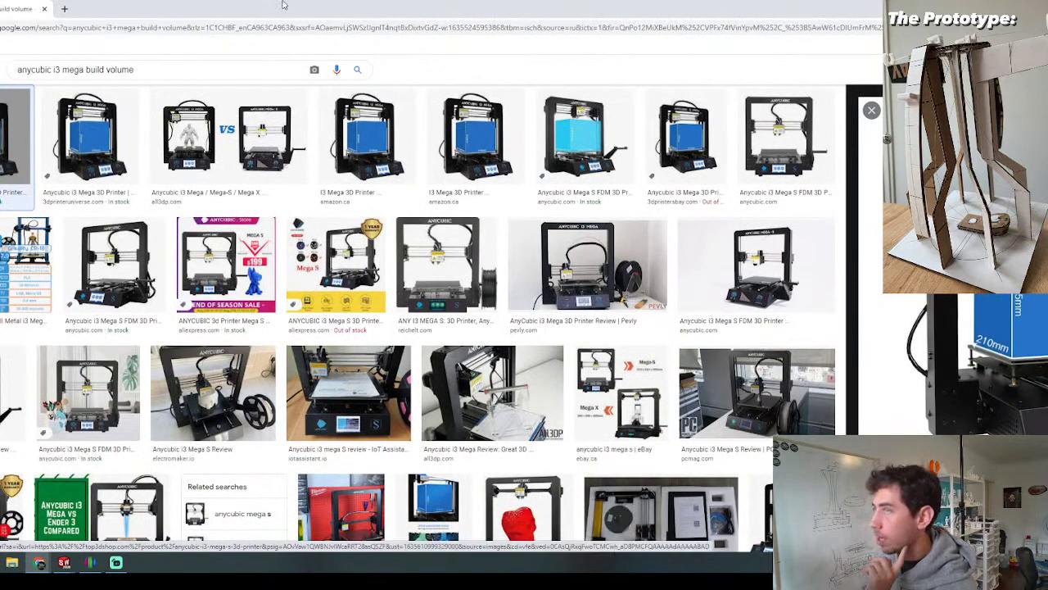
left_click(45, 9)
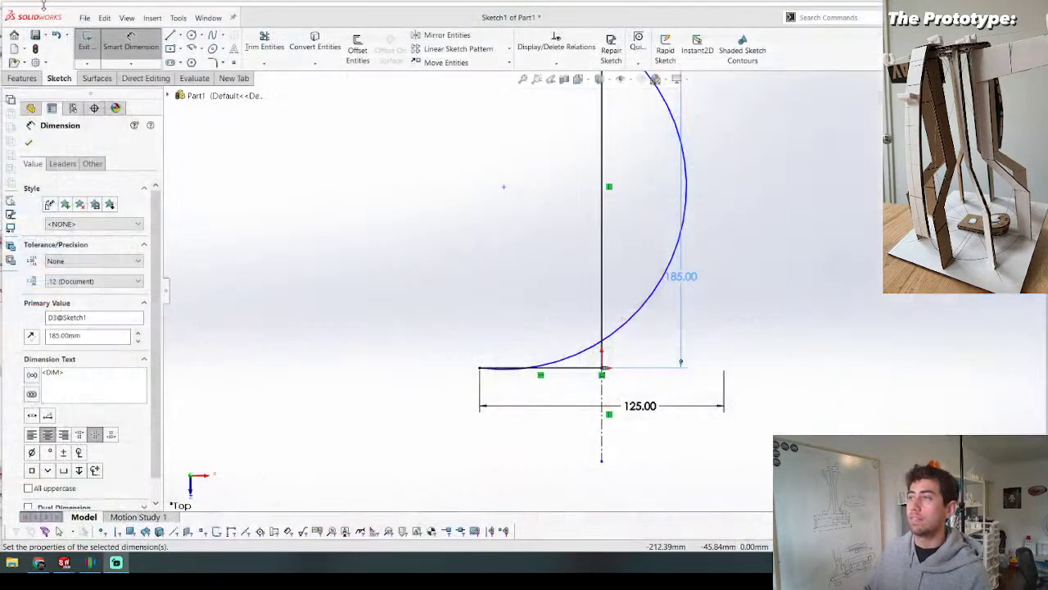
Step: Set the height dimension between the two horizontal lines to 190 mm
scroll(608, 287, "up", 5)
scroll(599, 119, "down", 3)
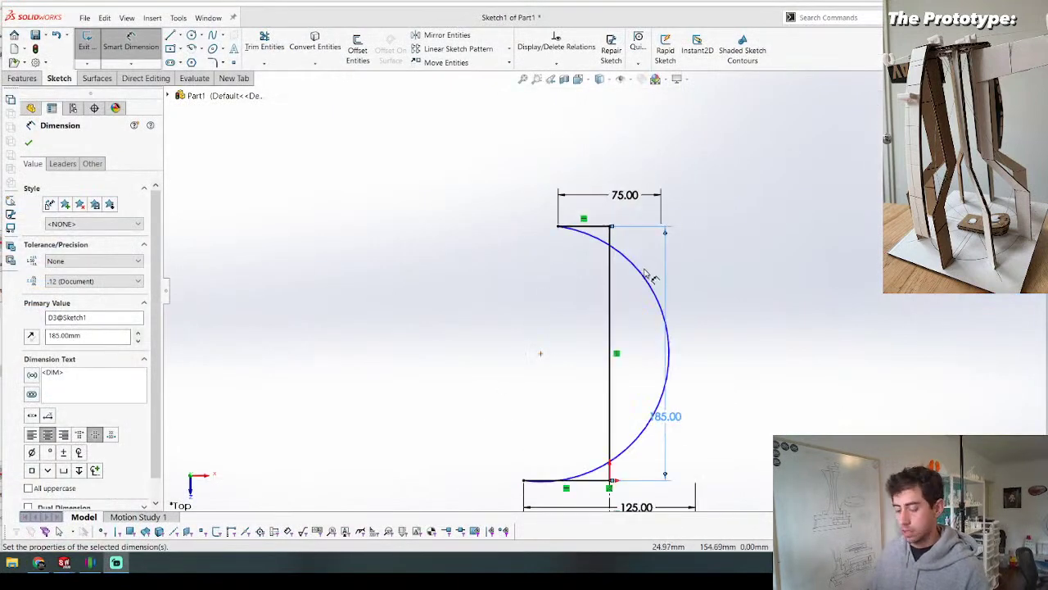
double_click(673, 417)
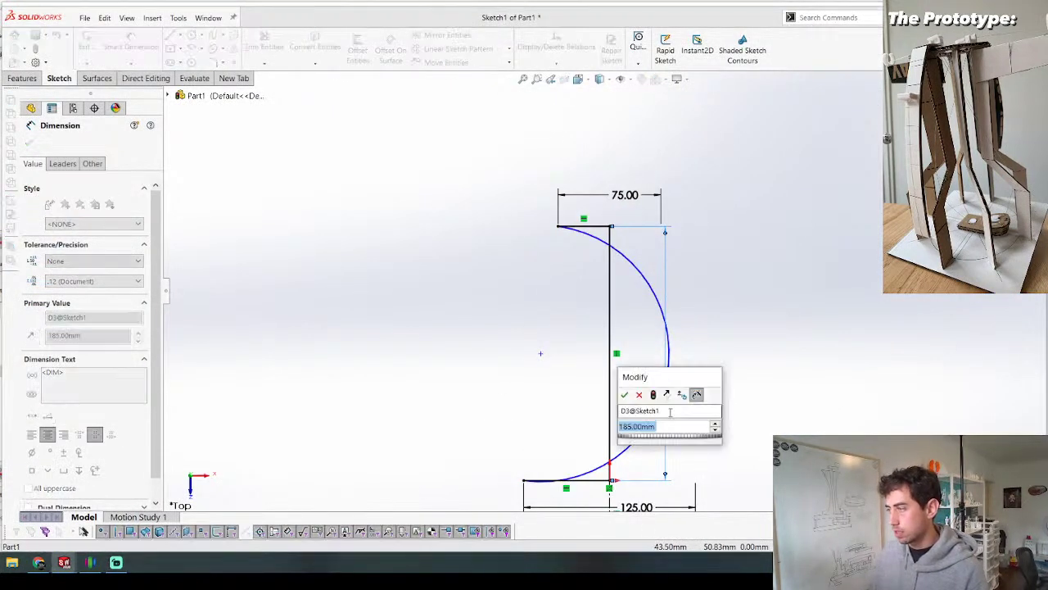
type("190")
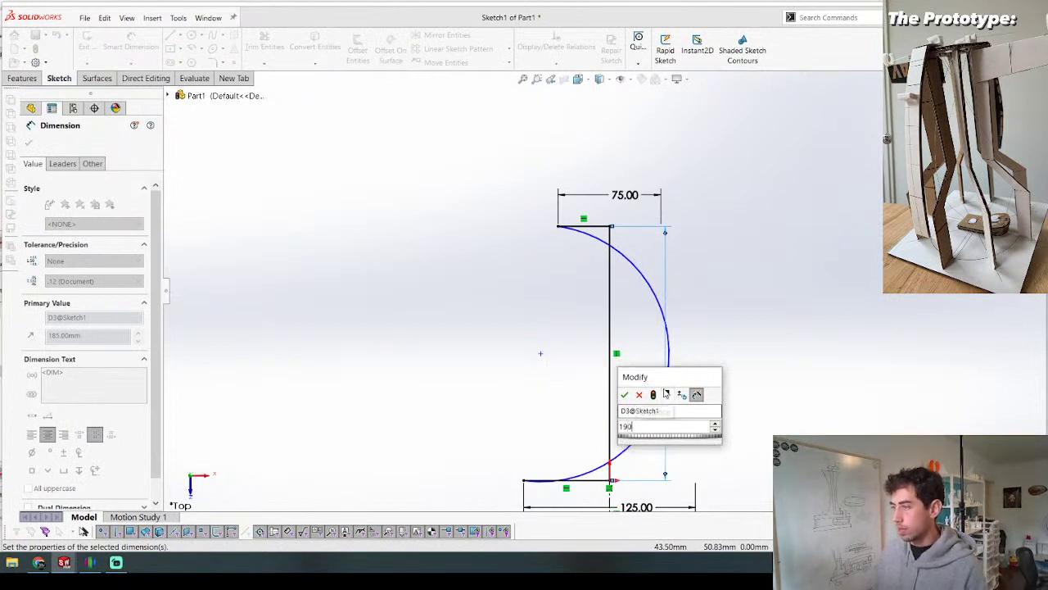
key("Return")
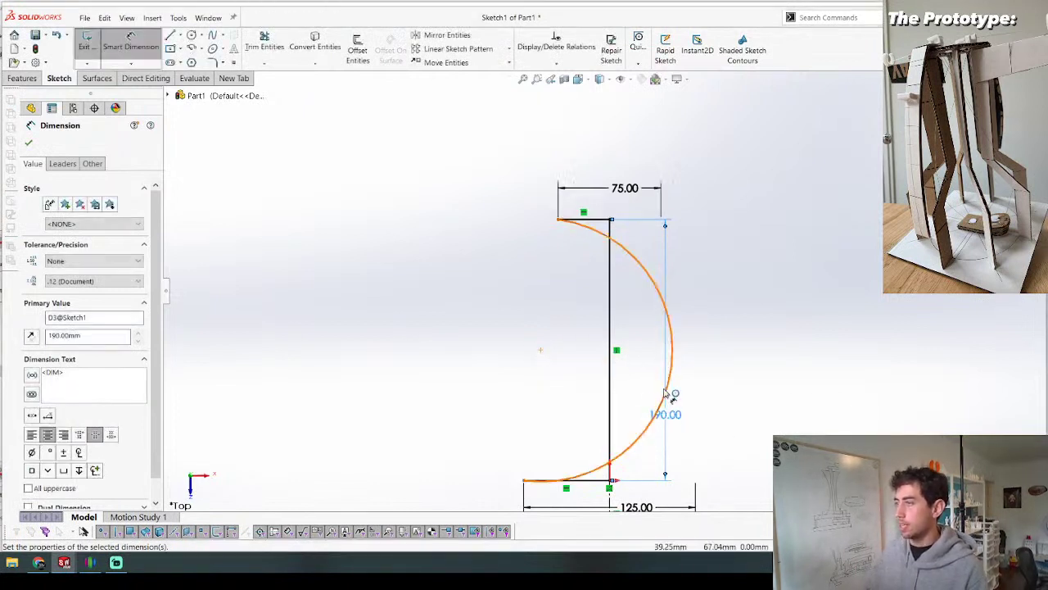
key("Escape")
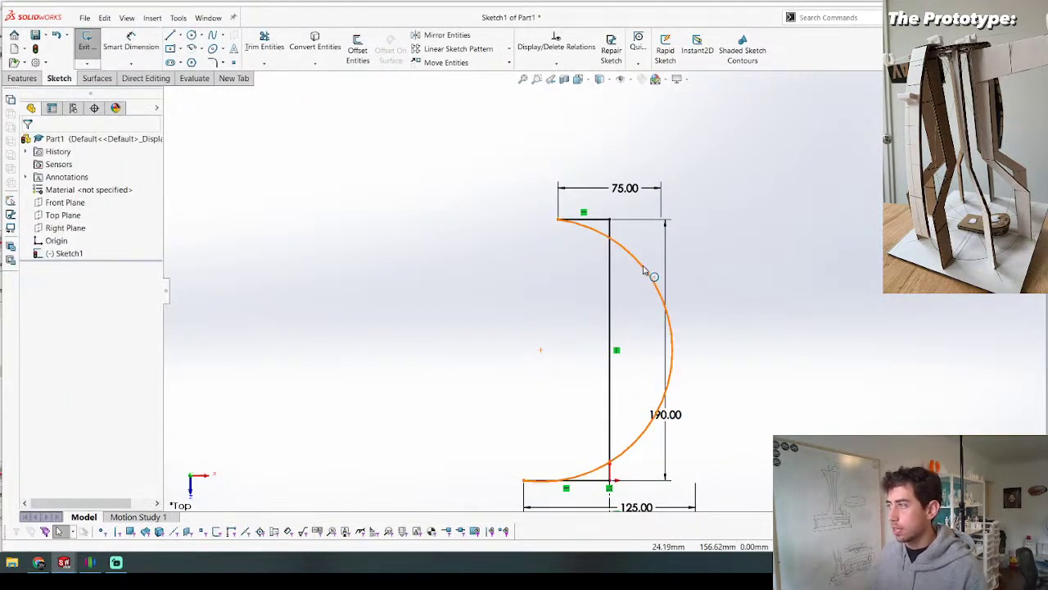
Step: Try to reshape the side arc freehand and dimension its radius as 150 mm
mouse_move(644, 274)
left_mouse_down()
mouse_move(595, 290)
mouse_move(678, 276)
mouse_move(624, 285)
mouse_move(647, 287)
left_mouse_up()
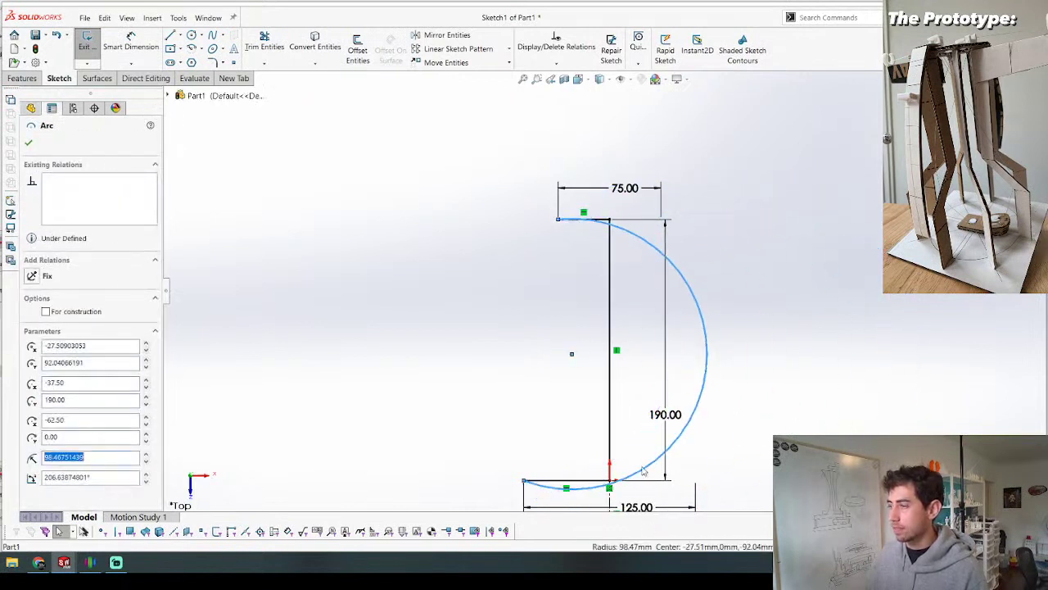
key("Escape")
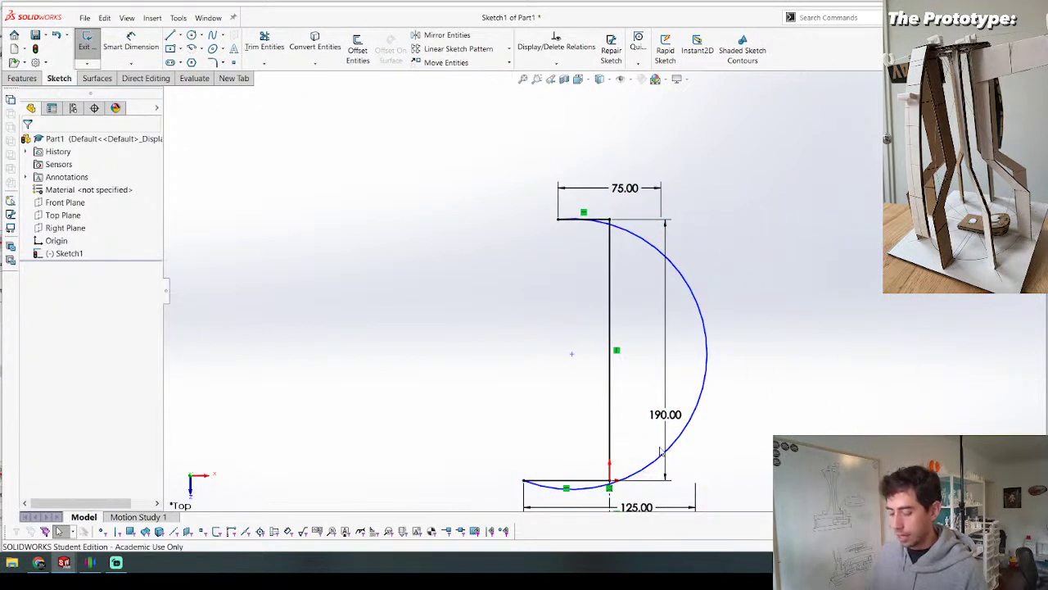
key("d")
left_click(702, 389)
left_click(784, 417)
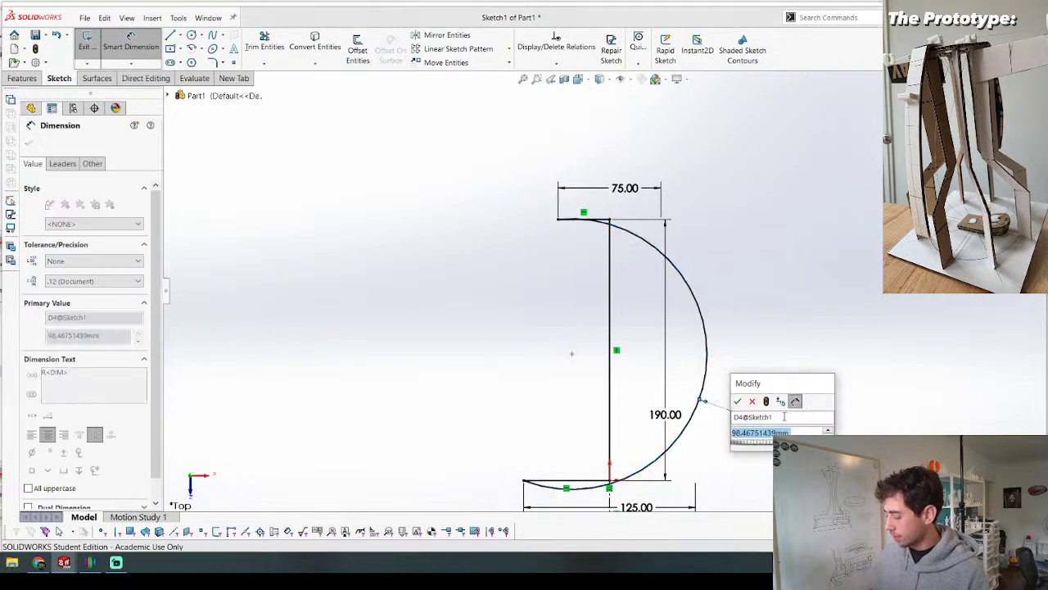
type("150")
key("Return")
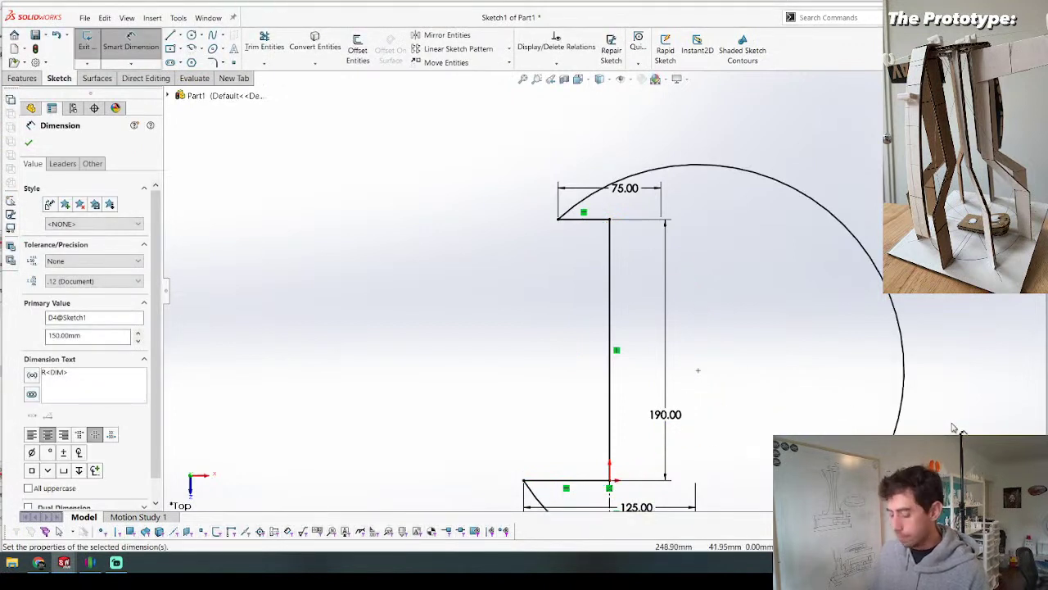
Step: Undo the radius change and delete the arc joining the two horizontal lines
key("ctrl+z")
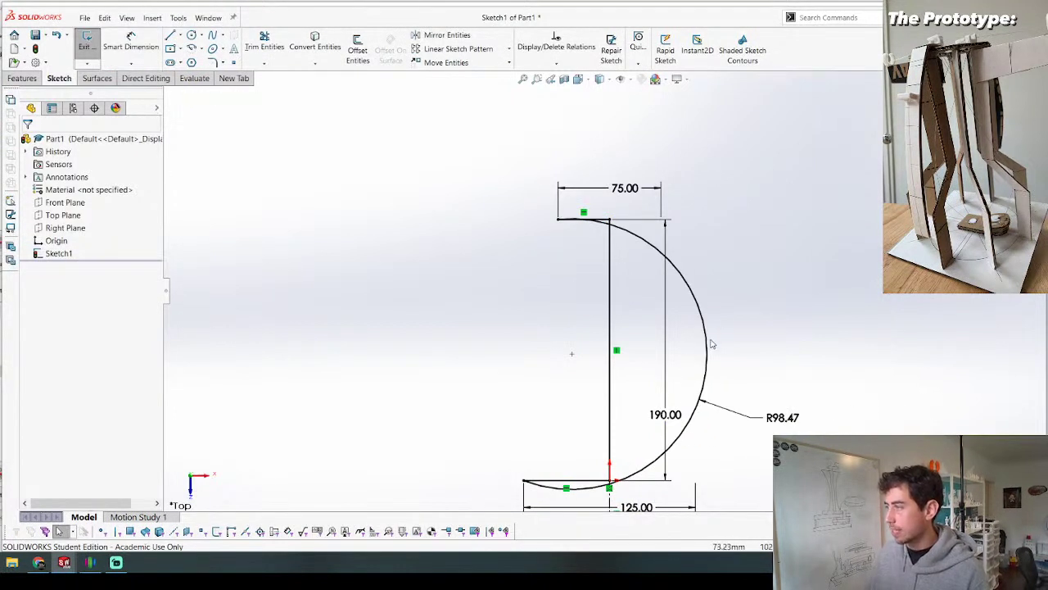
left_click(707, 344)
key("Delete")
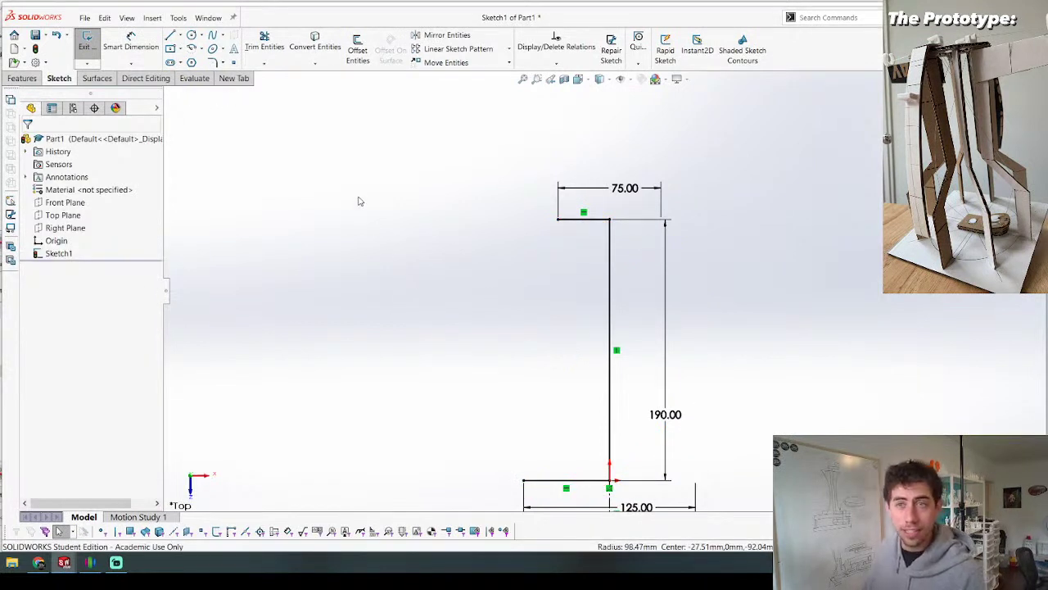
Step: Draw a three-point arc of about 322 mm radius, bowing inward, between the outer ends of the two horizontal lines
key("a")
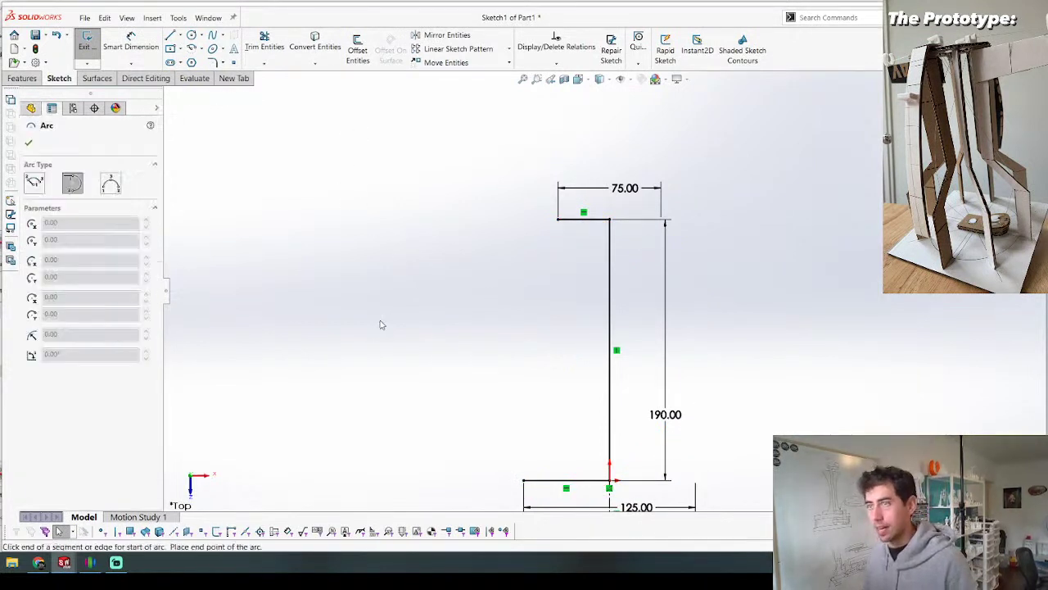
left_click(110, 183)
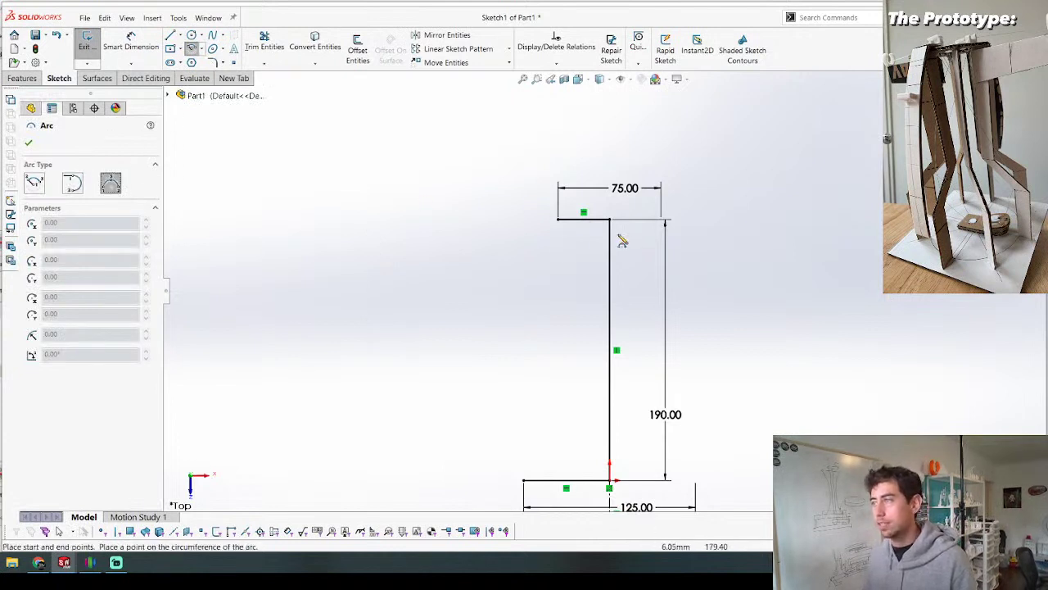
left_click(559, 219)
left_click(523, 481)
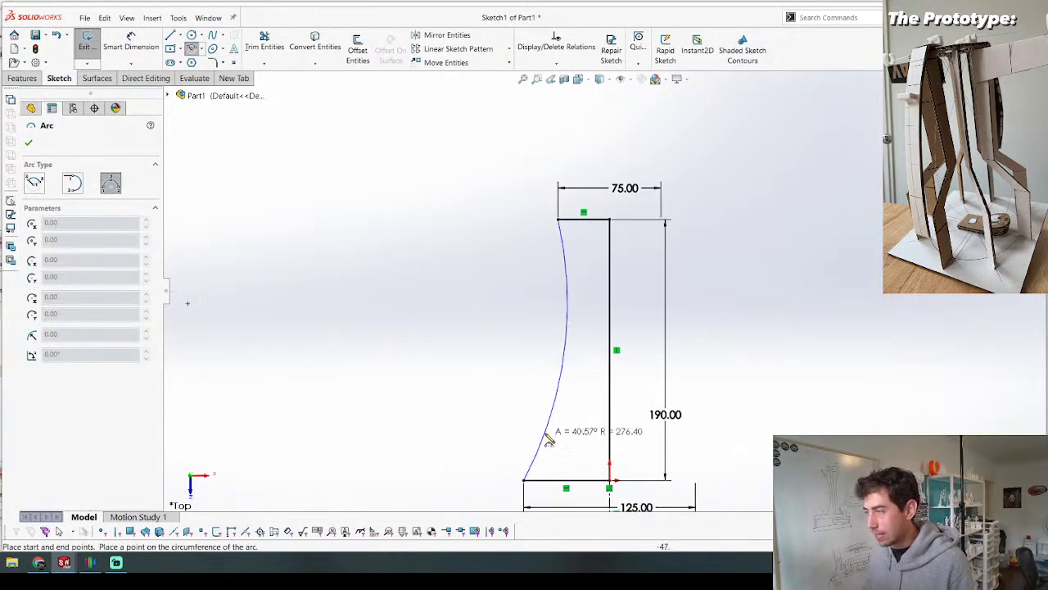
left_click(555, 415)
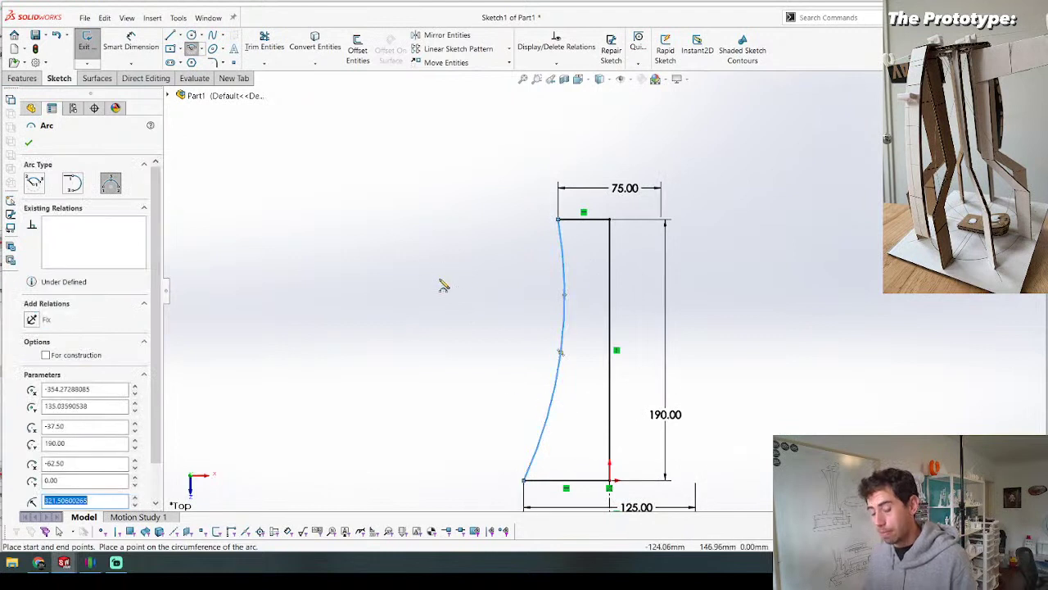
key("Escape")
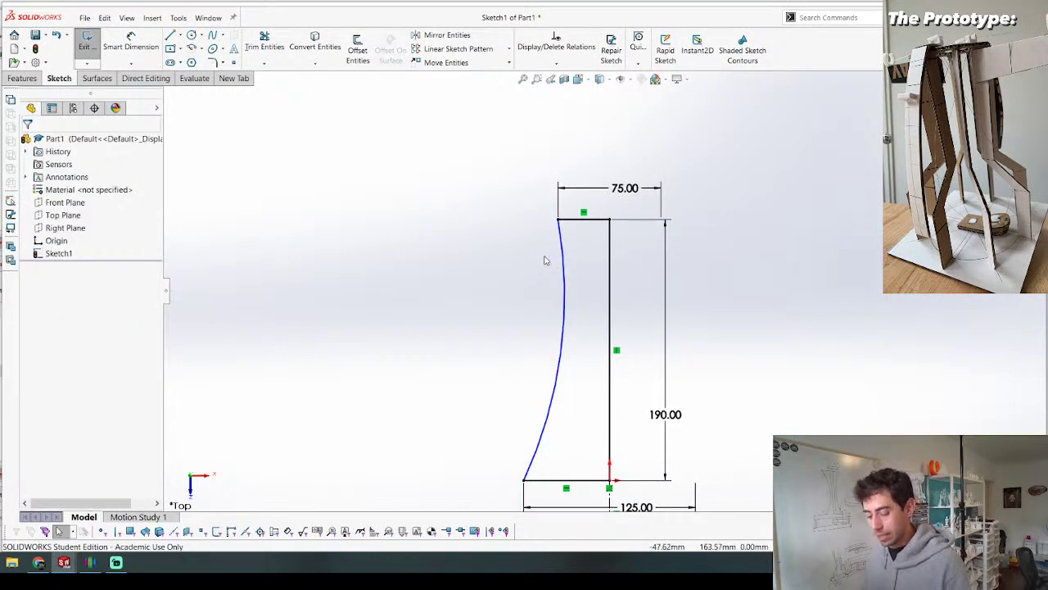
Step: Dimension the side arc's radius and set it to 350 mm
key("d")
left_click(562, 284)
left_click(499, 311)
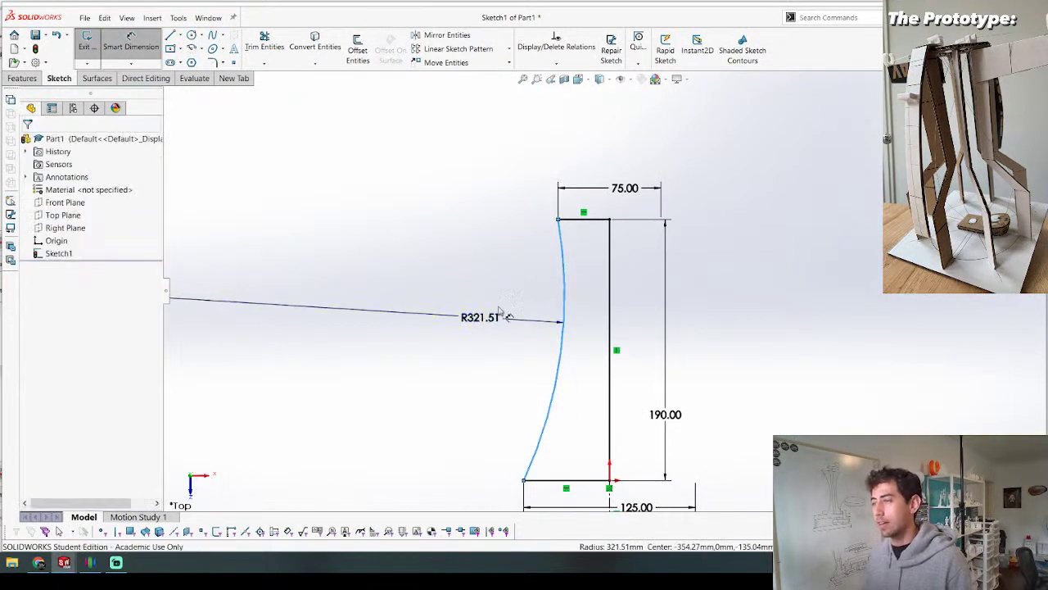
left_click(499, 311)
type("350")
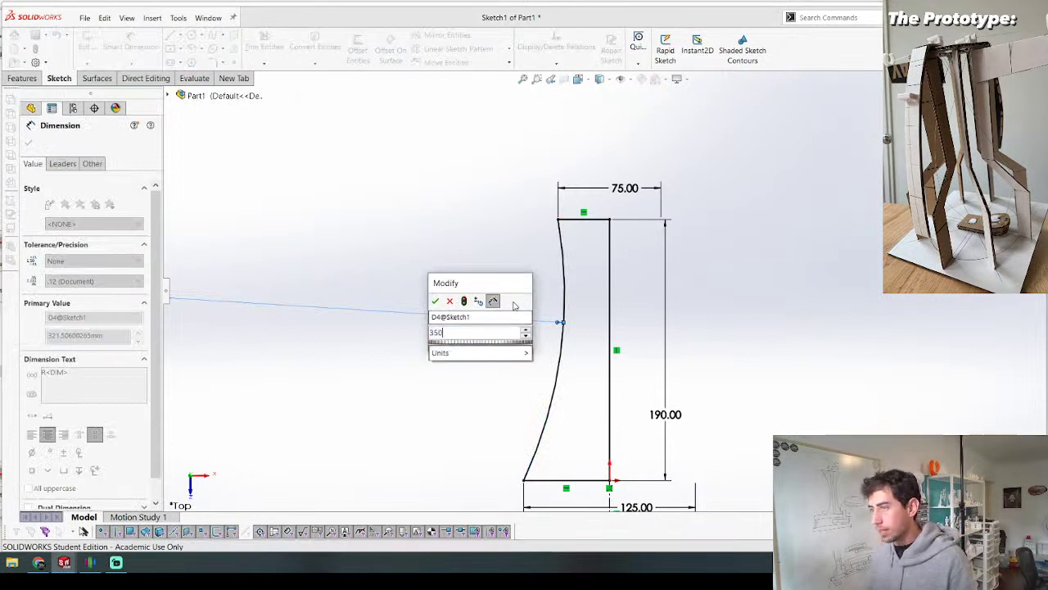
key("Return")
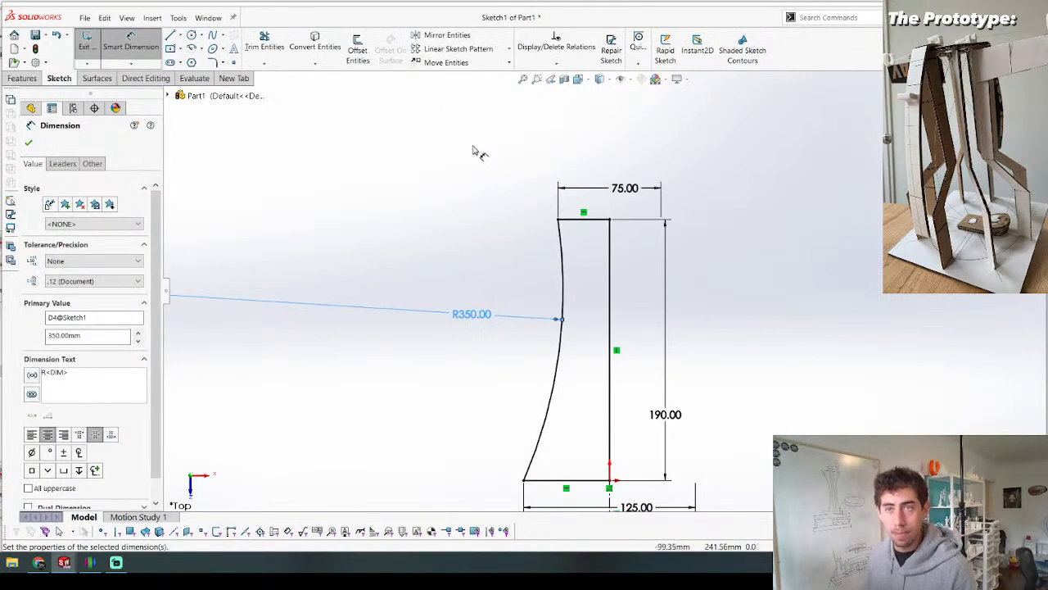
Step: Revolve the closed profile about its vertical line into a solid body
scroll(526, 266, "up", 1)
scroll(573, 311, "down", 3)
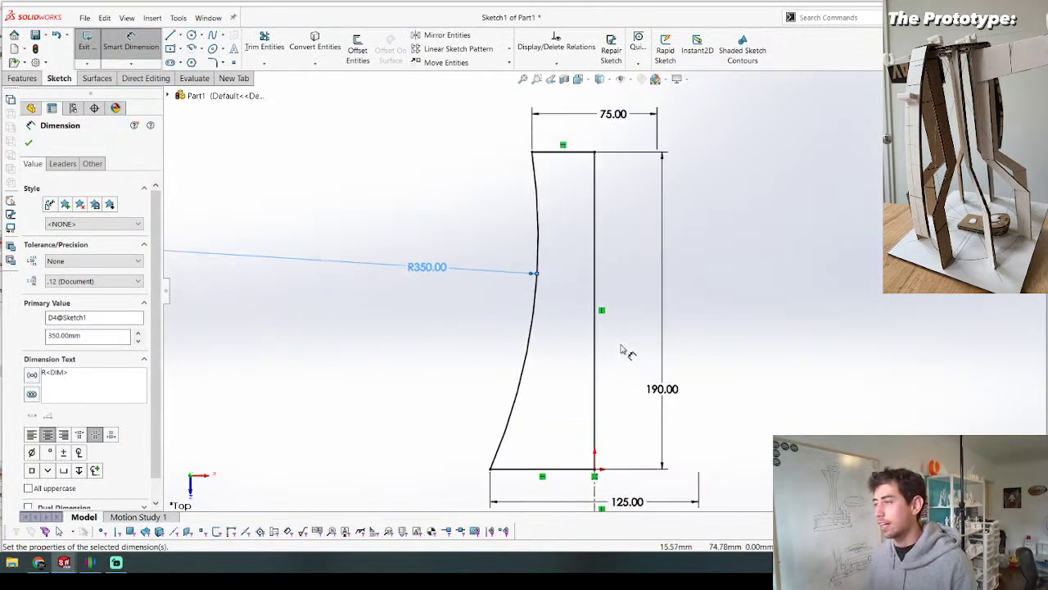
scroll(565, 335, "up", 2)
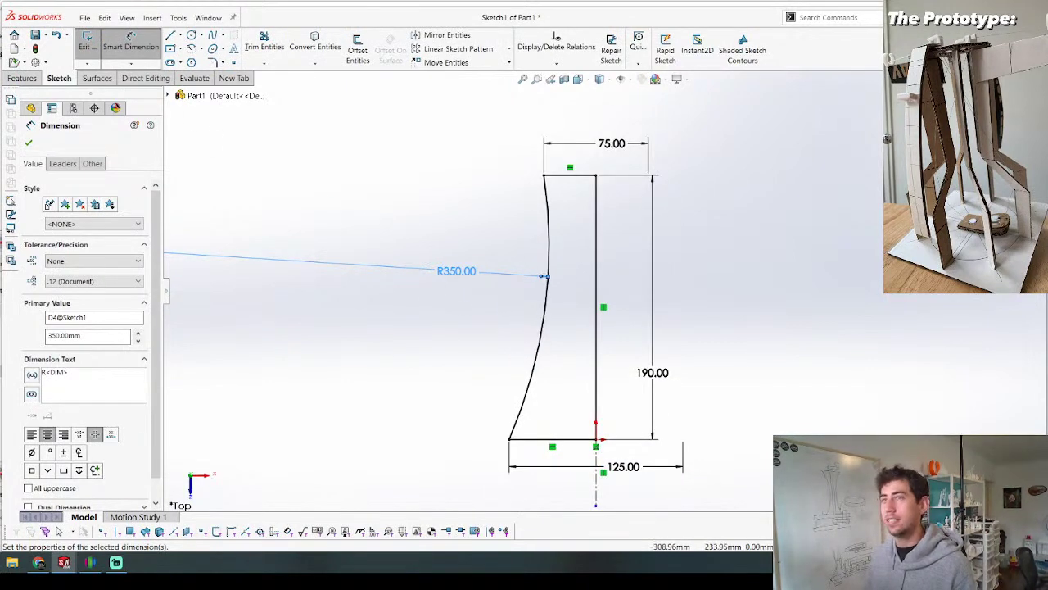
left_click(22, 77)
left_click(139, 51)
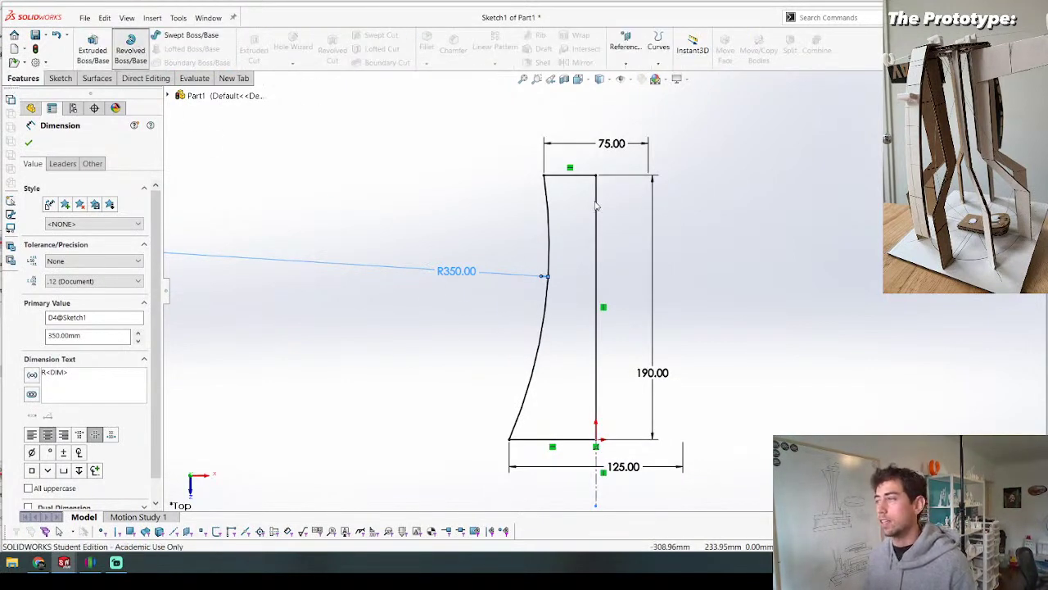
key("Return")
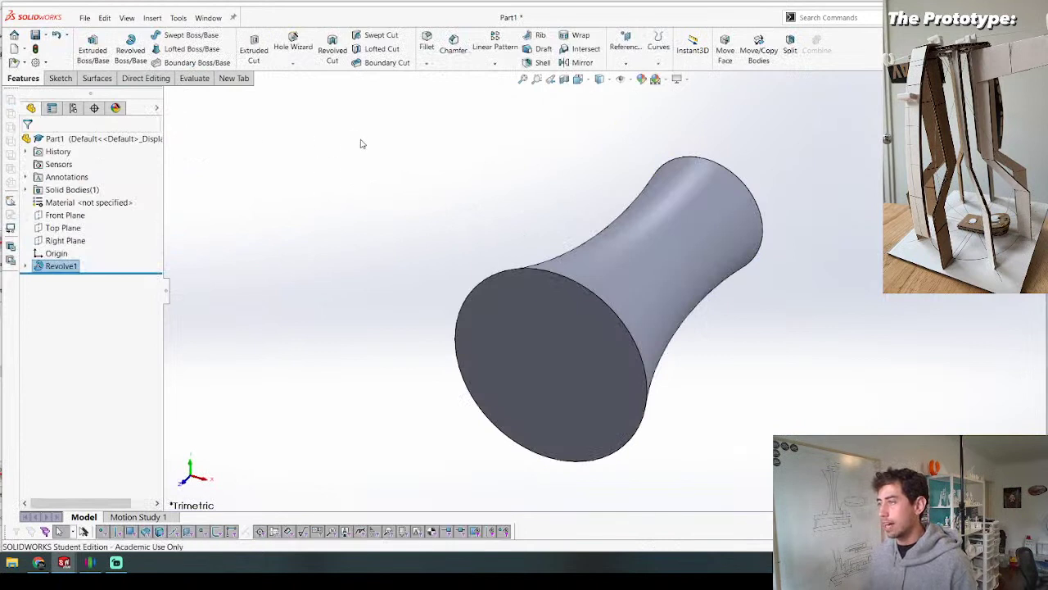
Step: Shell the revolved body with a 3.5 mm wall thickness, removing both flat circular end faces
middle_click_drag(360, 142, 377, 336)
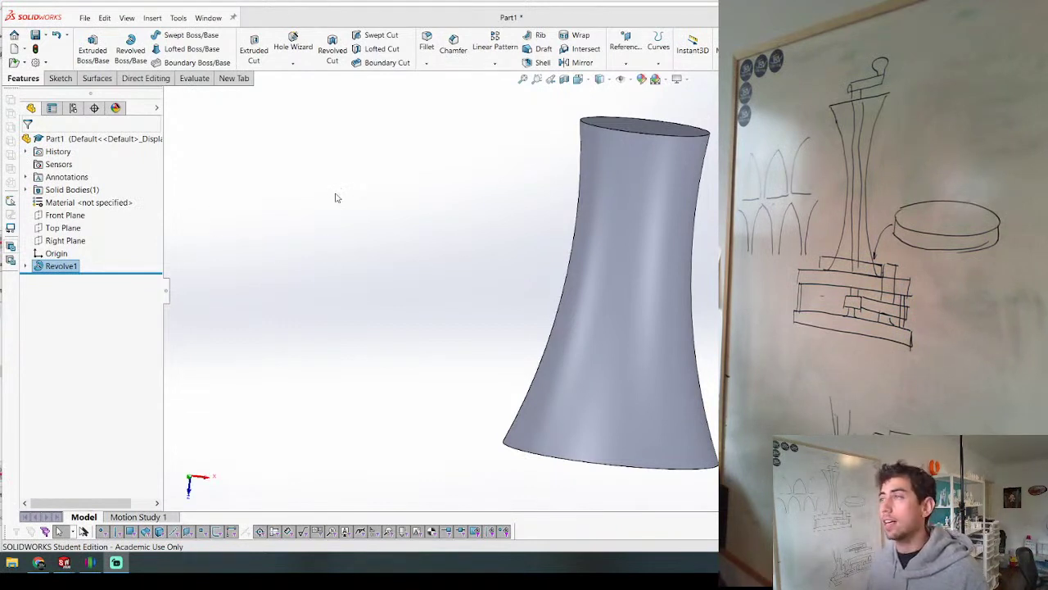
middle_click_drag(507, 158, 423, 110)
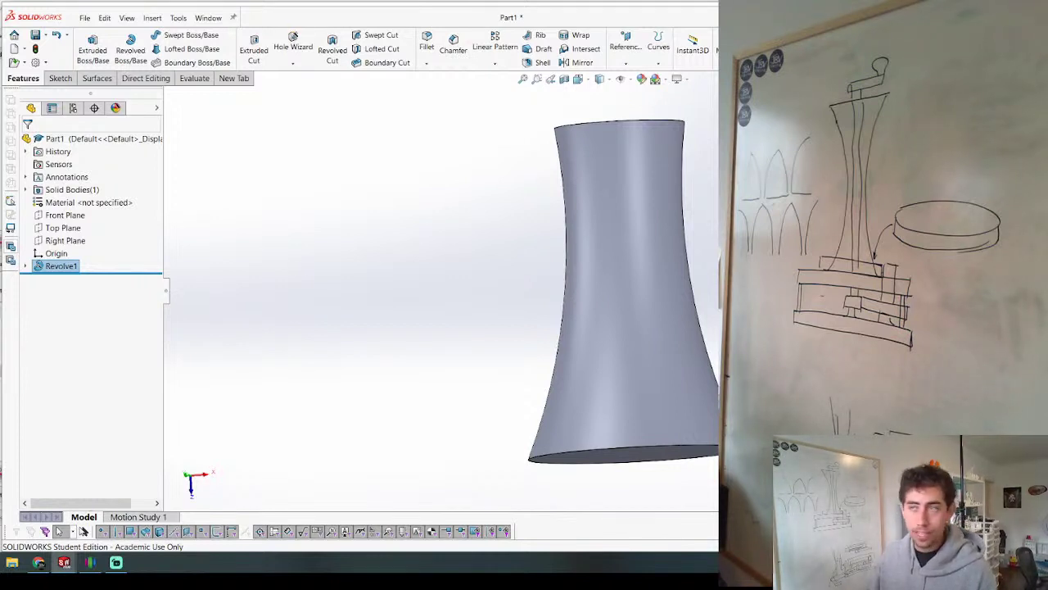
middle_click_drag(354, 367, 499, 378)
left_click(540, 62)
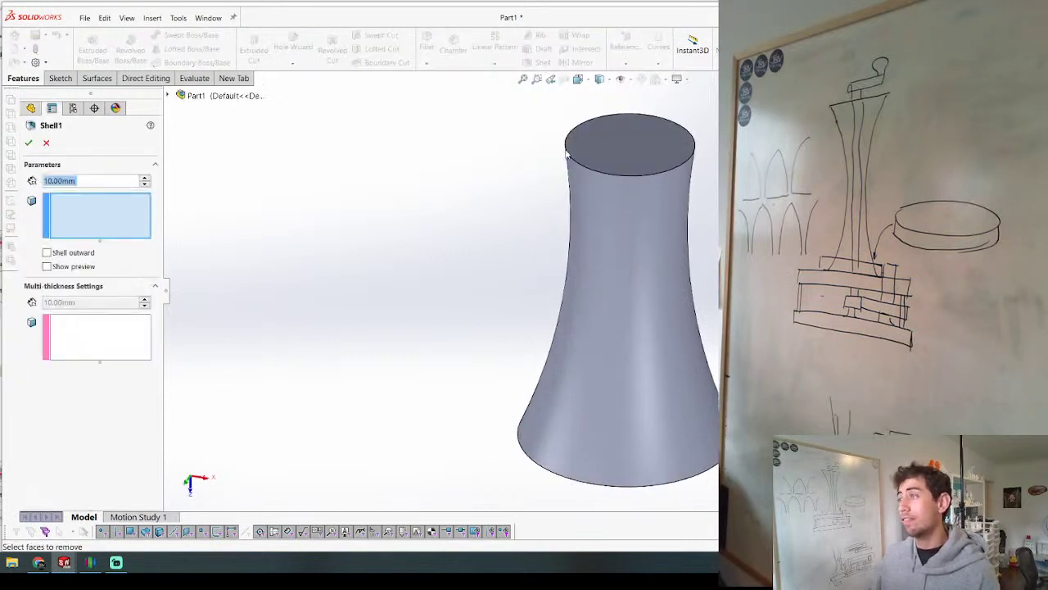
left_click(614, 148)
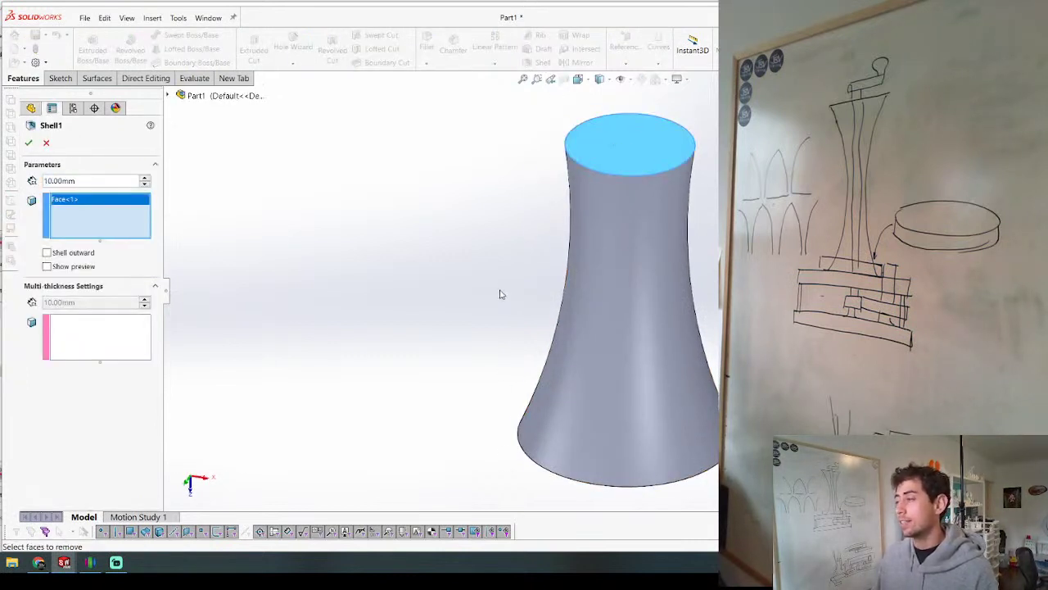
middle_click_drag(499, 295, 634, 452)
left_click(634, 453)
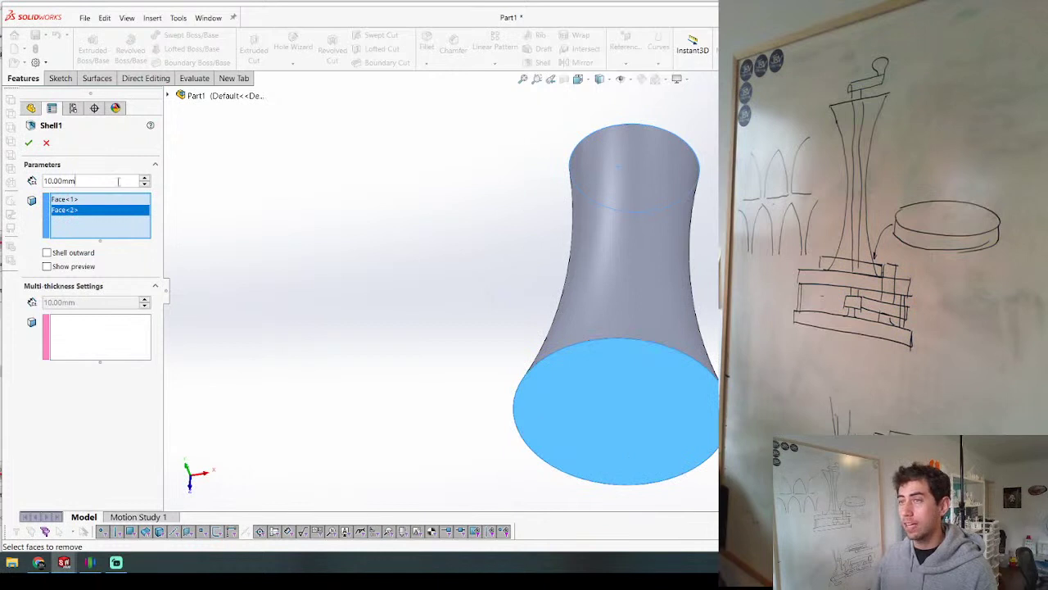
type("2")
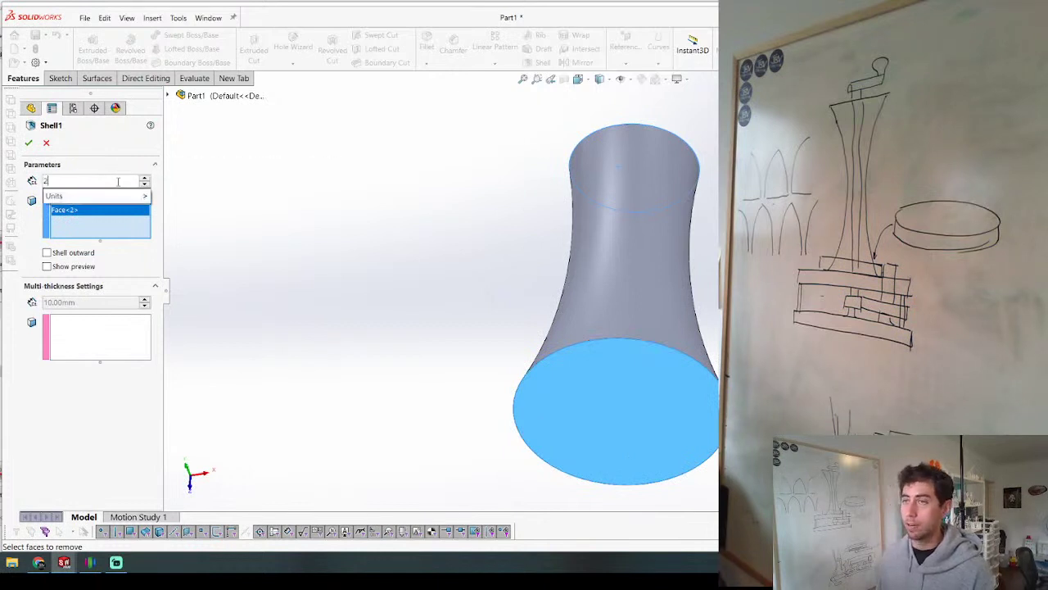
type(".")
key("BackSpace")
key("BackSpace")
type("3.5")
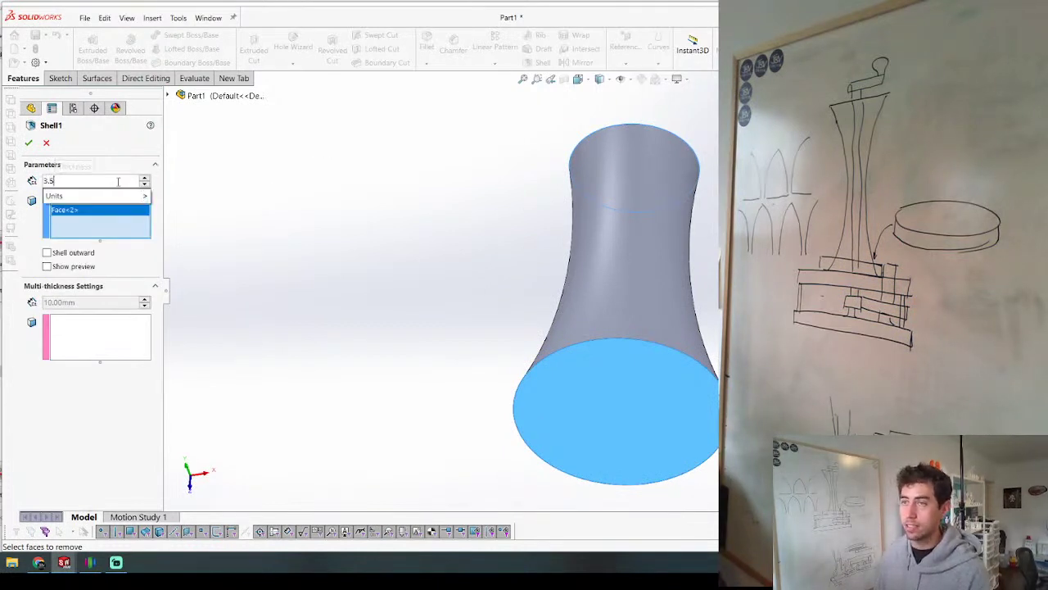
key("Return")
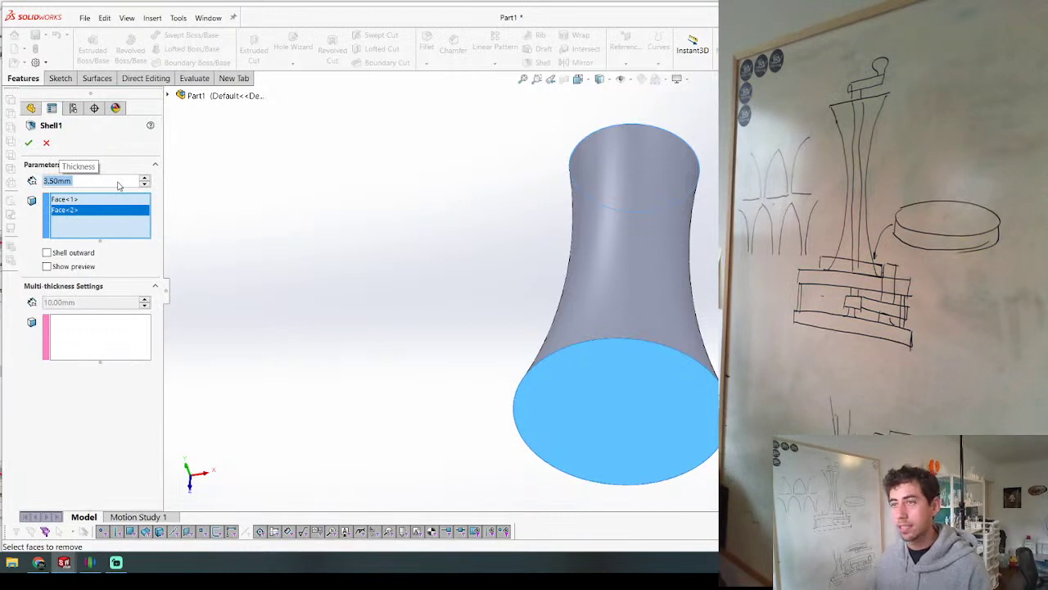
left_click(28, 143)
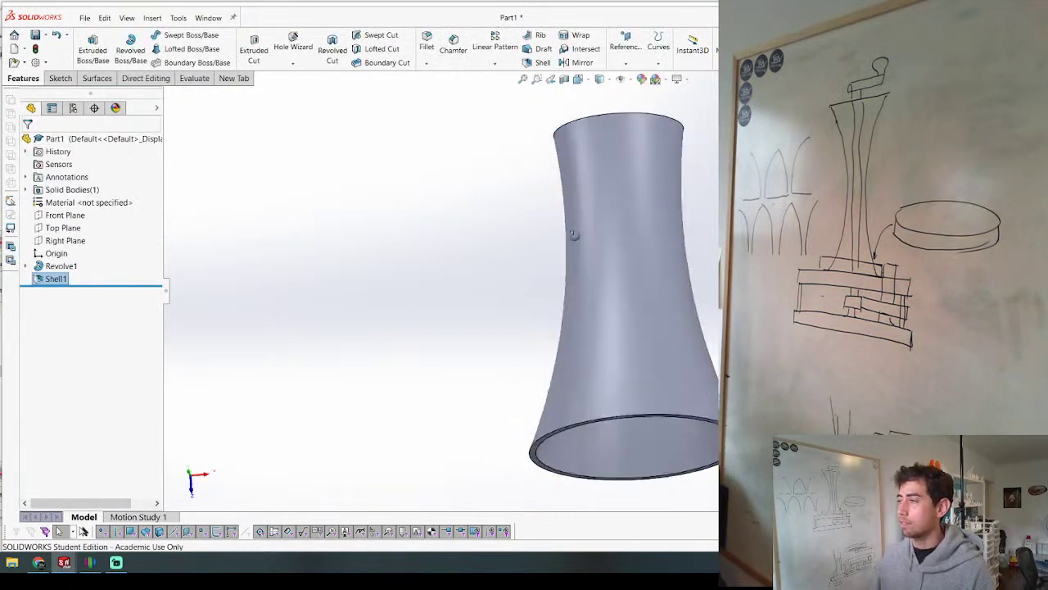
Step: On the Top Plane, sketch half an arch near the tower's narrow end: a sloped line about 10 mm long, a tangent arc and a horizontal base line
middle_click_drag(575, 235, 596, 297)
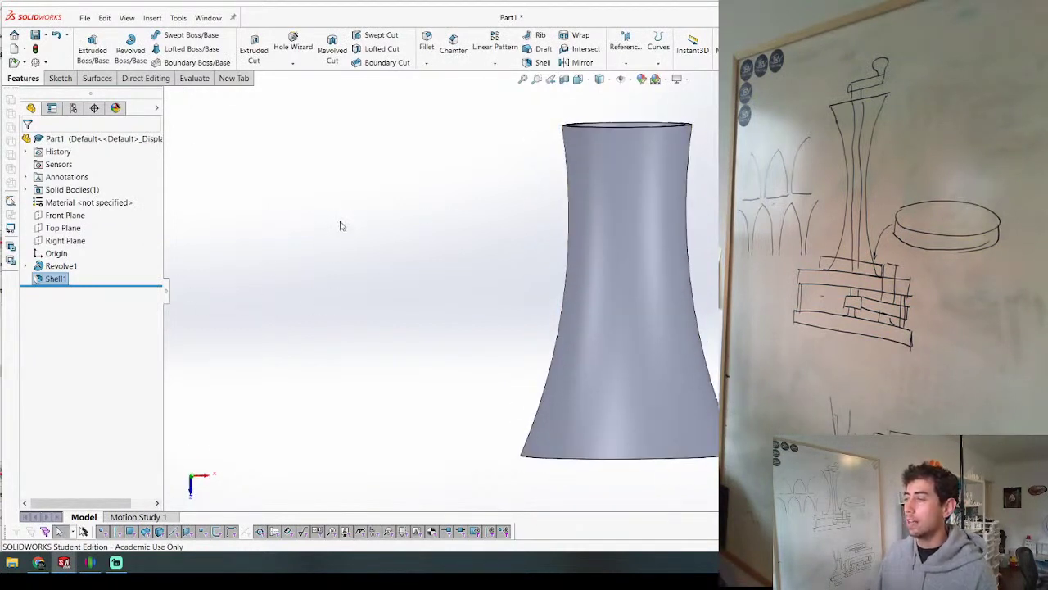
middle_click_drag(342, 226, 448, 305)
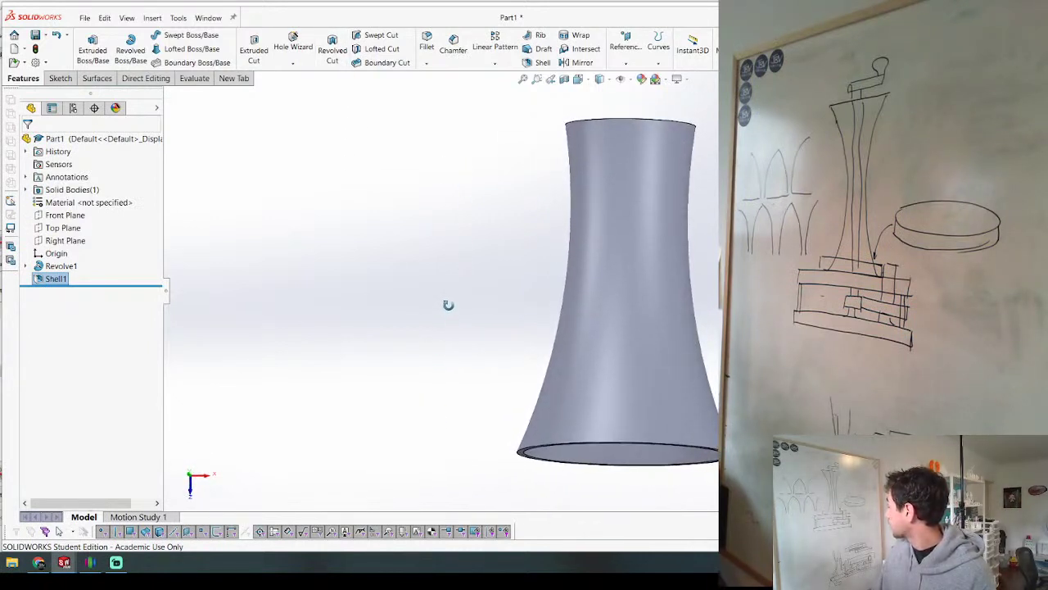
left_click(54, 232)
left_click(60, 214)
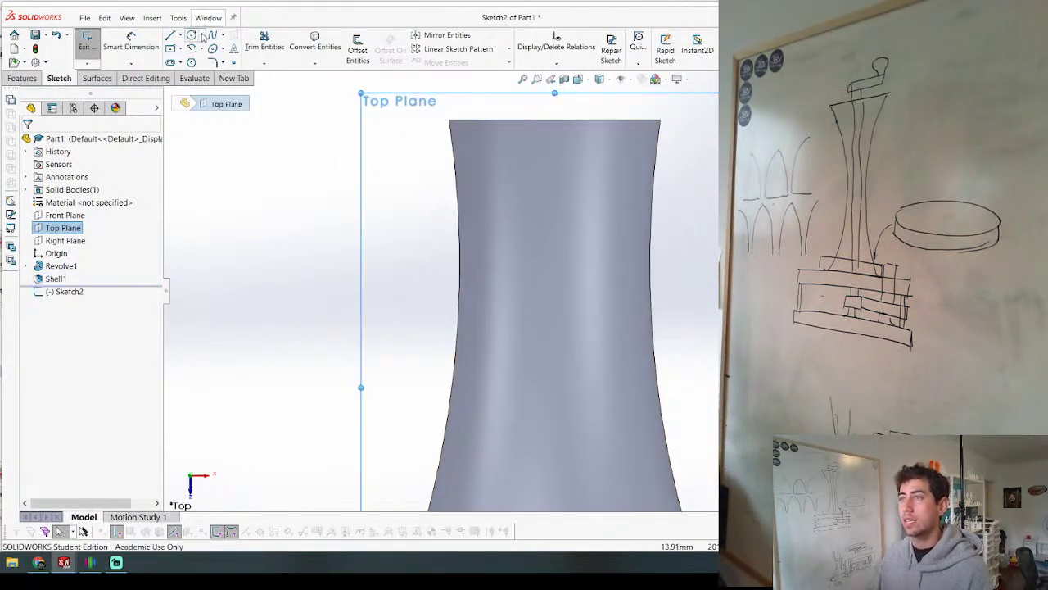
left_click(170, 36)
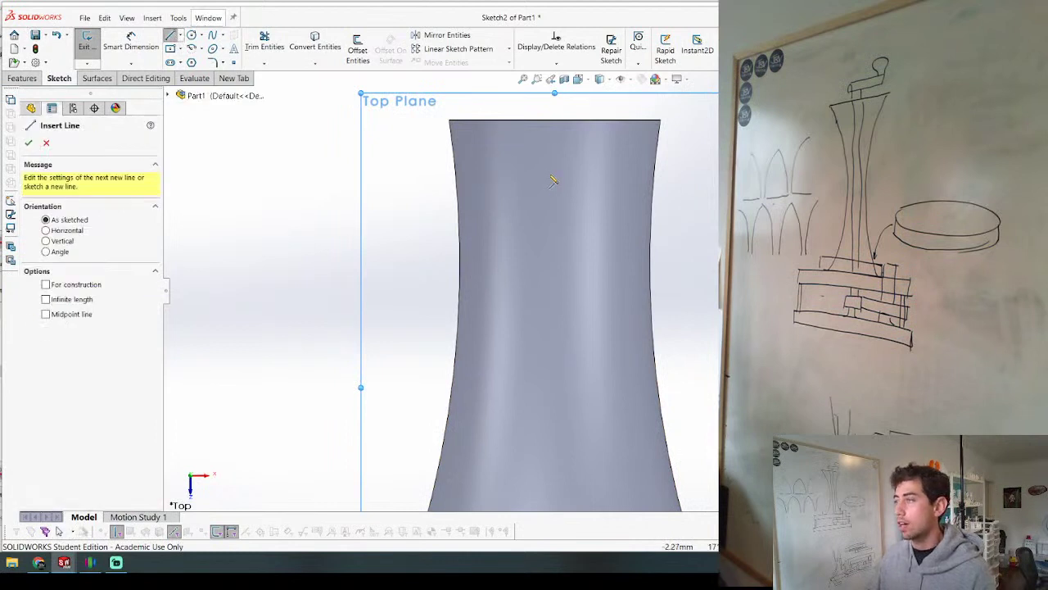
left_click(549, 172)
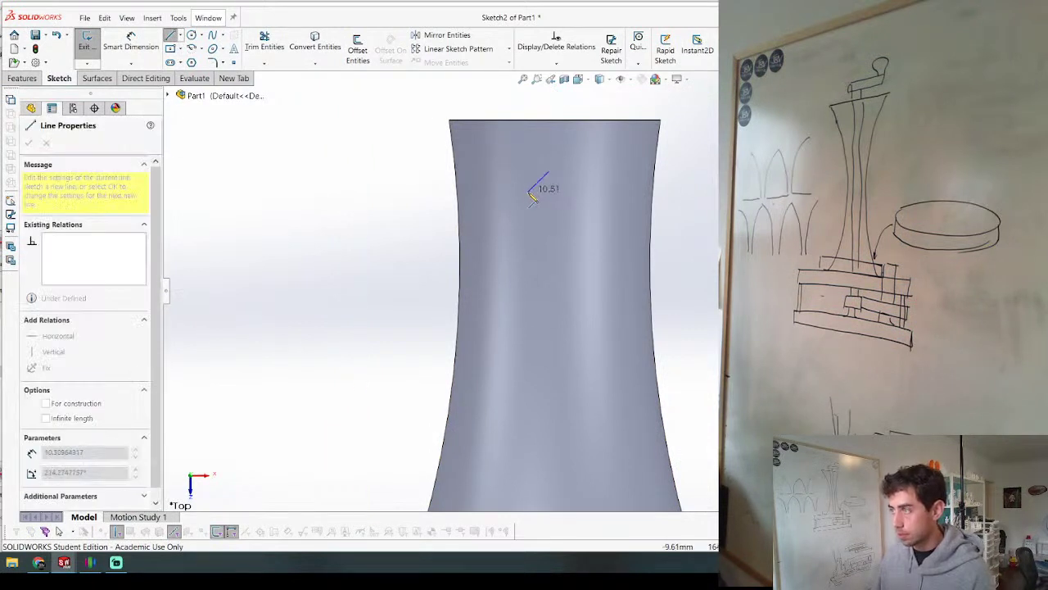
key("a")
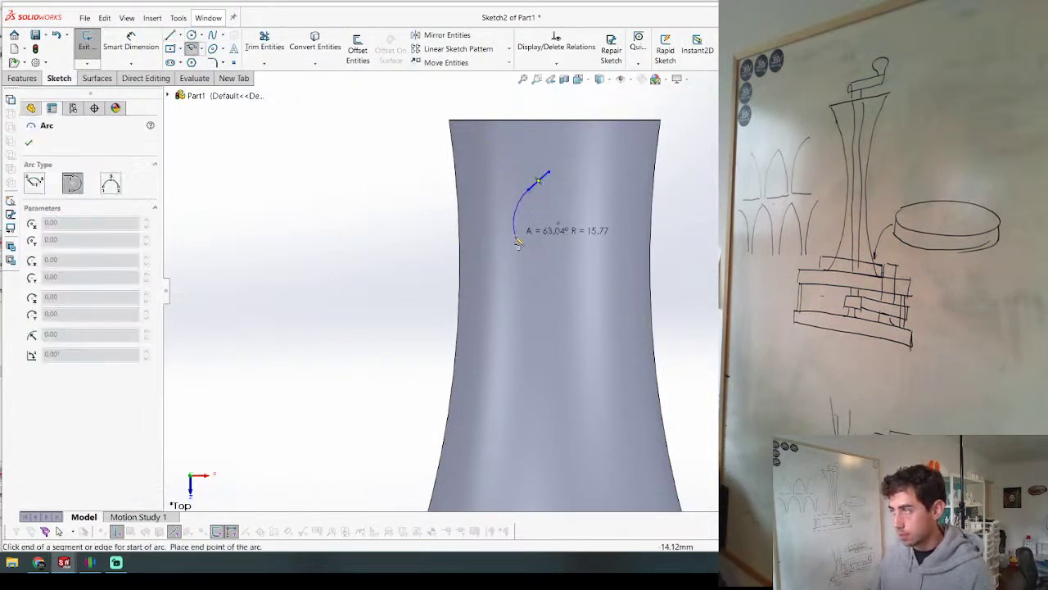
left_click(497, 264)
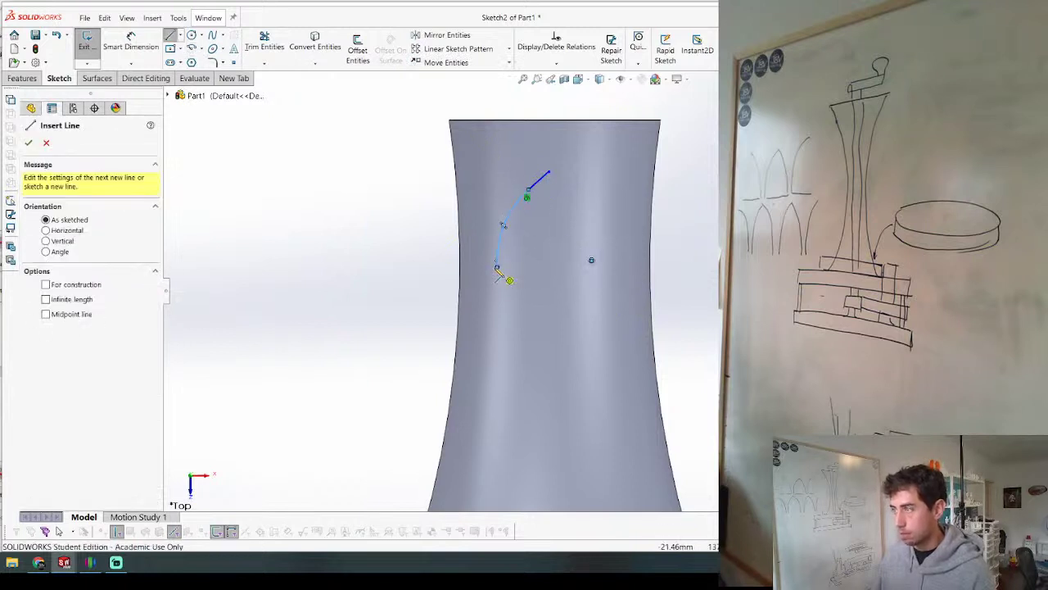
left_click(604, 268)
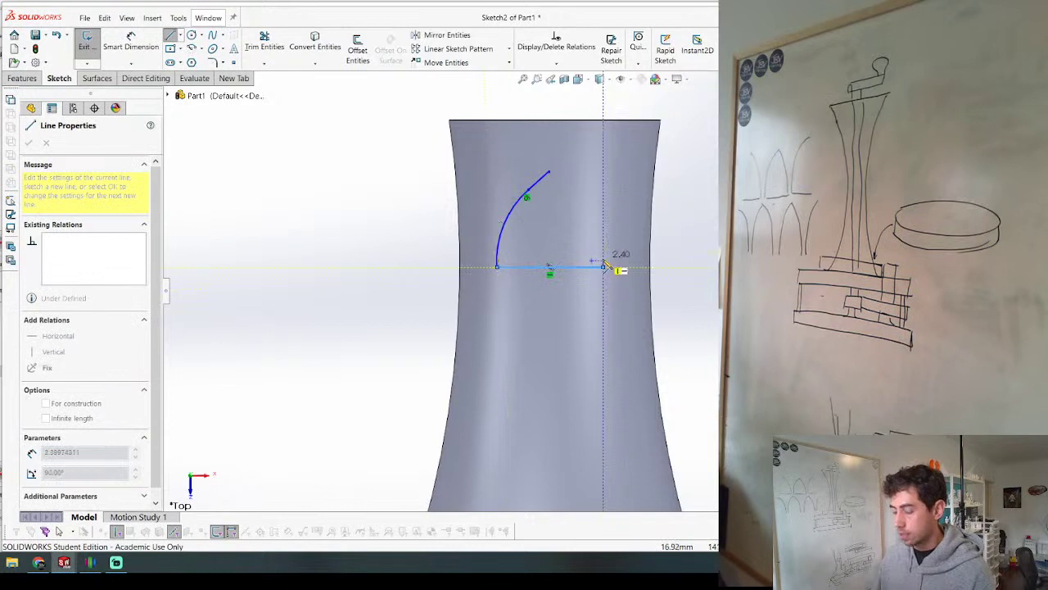
key("Escape")
Step: Draw a vertical construction line about 34 mm long from the arch's peak to the midpoint of its base line
key("a")
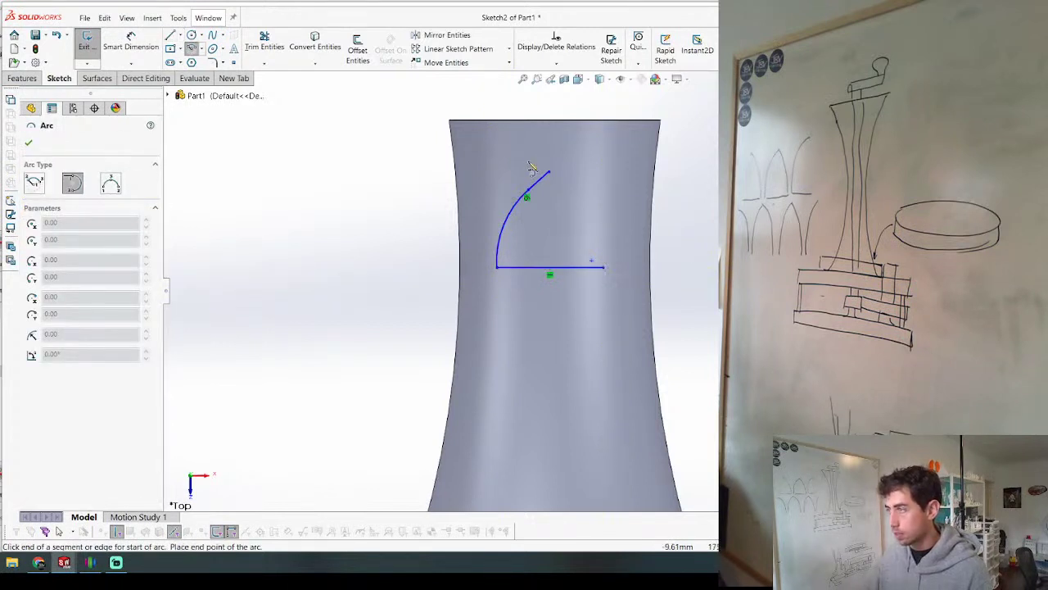
key("l")
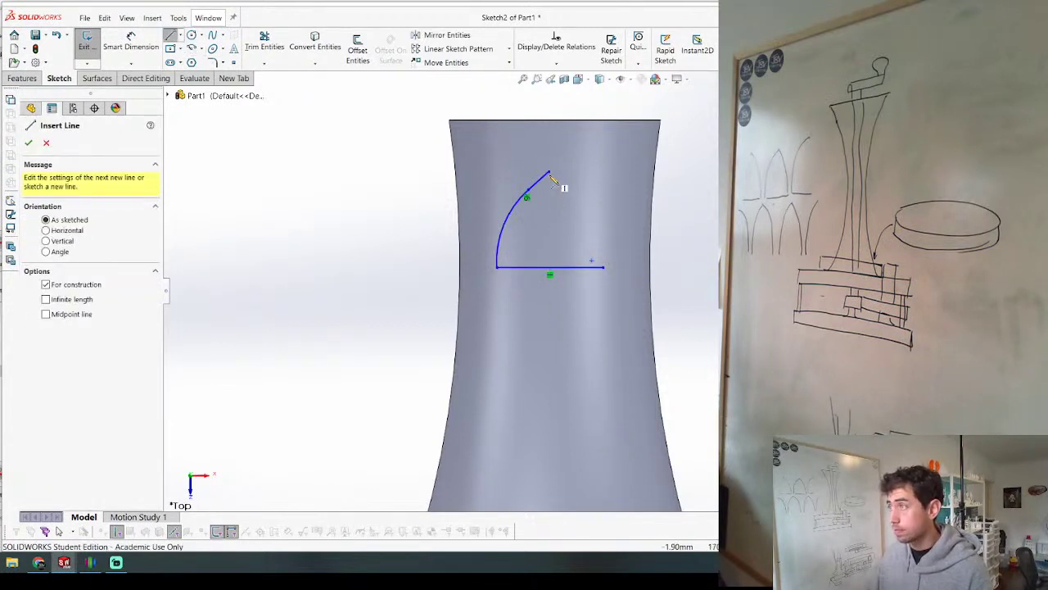
left_click(548, 174)
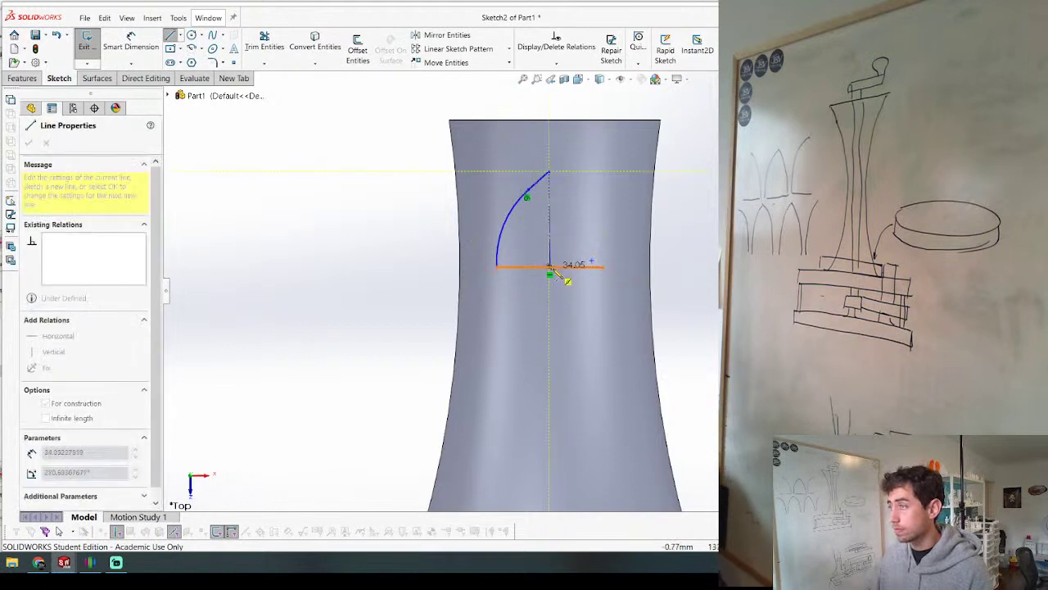
left_click(551, 267)
key("Escape")
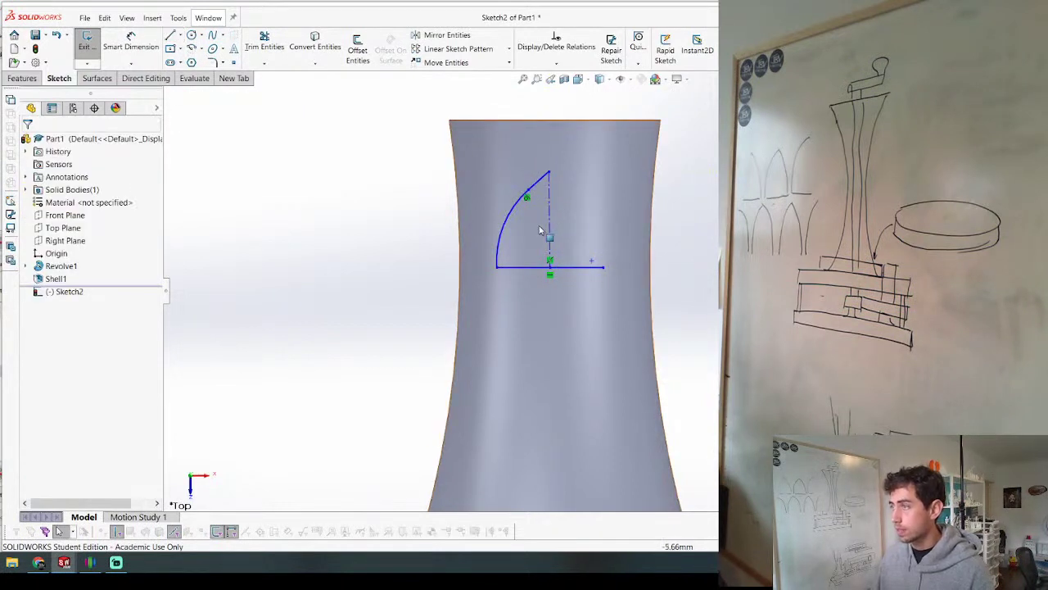
Step: Mirror the sloped line and the arc about the vertical construction line to complete the pointed arch
left_click_drag(538, 225, 502, 173)
left_click(549, 215, "ctrl")
key("m")
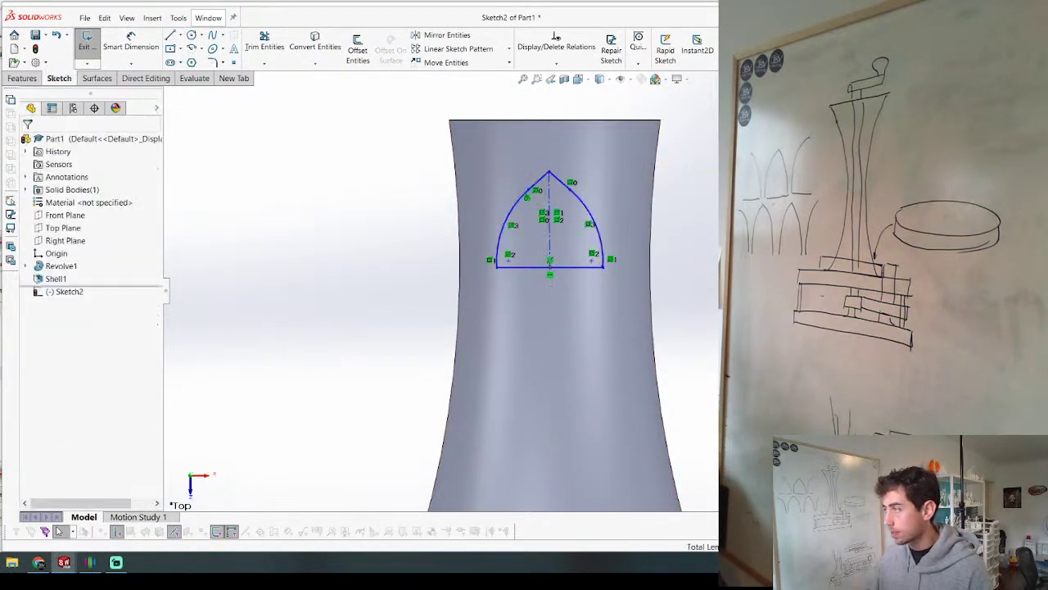
Step: Dimension the angle between the two sloped lines at the arch's peak, then delete that angle dimension
scroll(537, 168, "down", 4)
right_click_drag(540, 194, 534, 158)
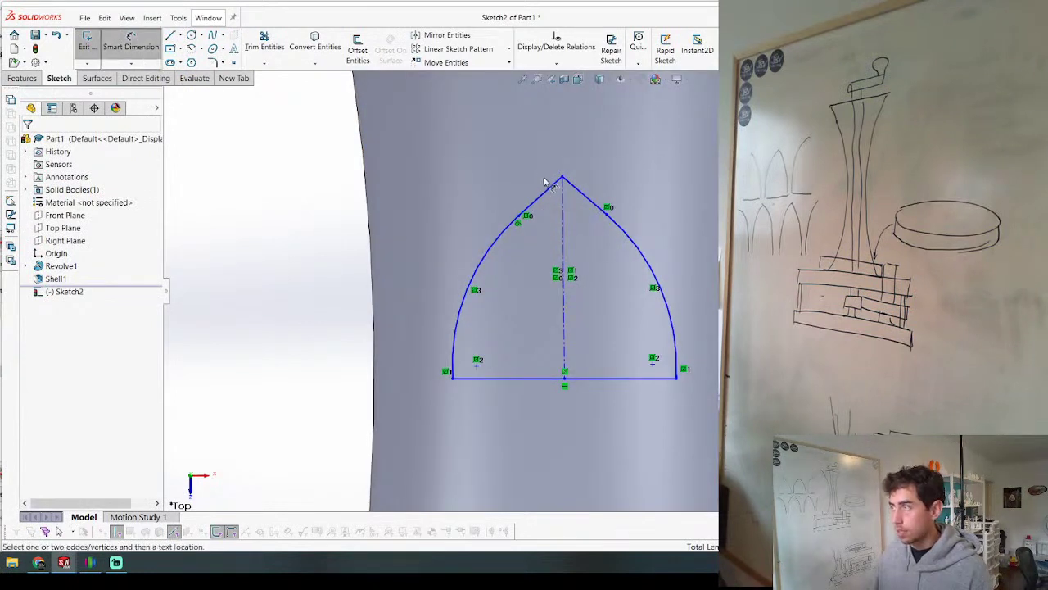
left_click(551, 194)
left_click(584, 196)
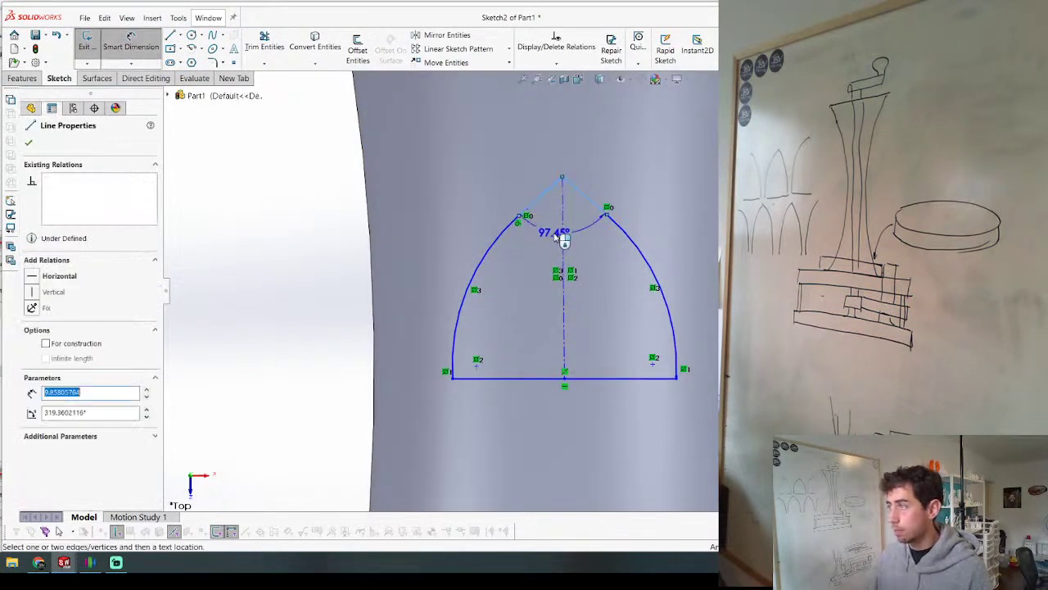
left_click(583, 212)
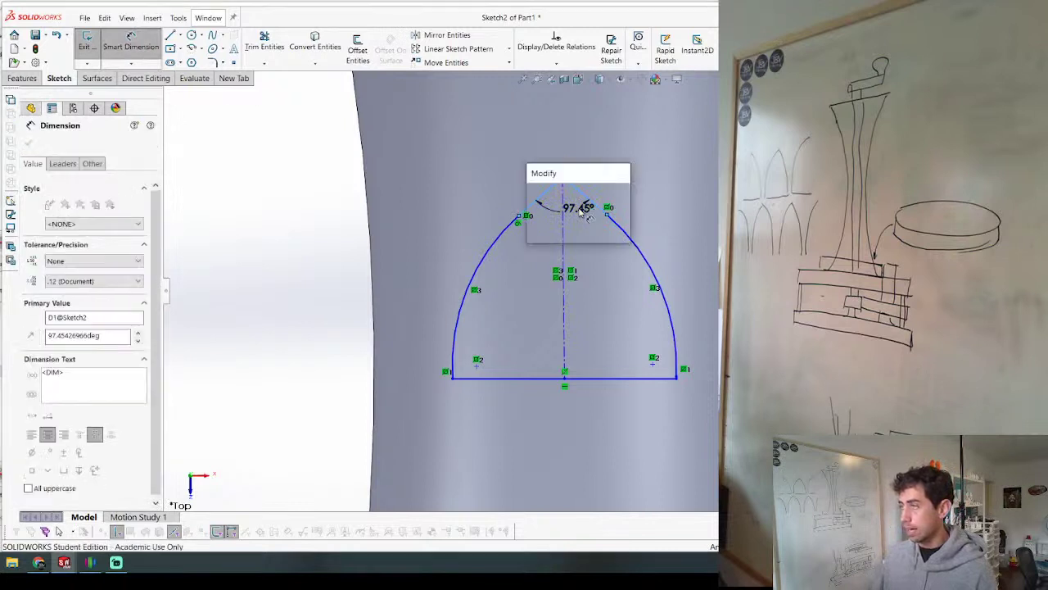
key("Escape")
key("Escape")
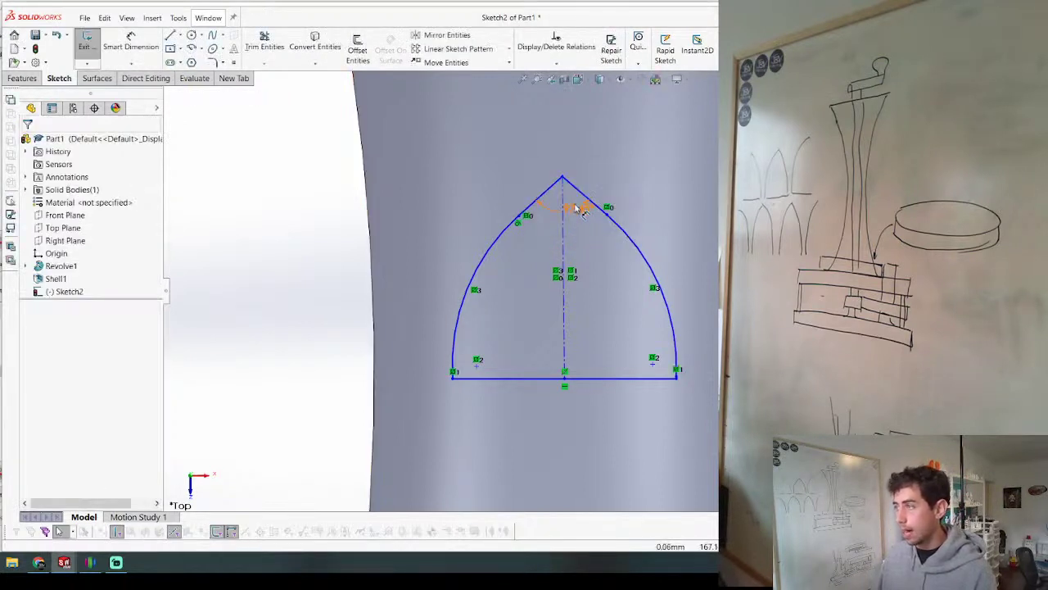
left_click(576, 208)
key("Delete")
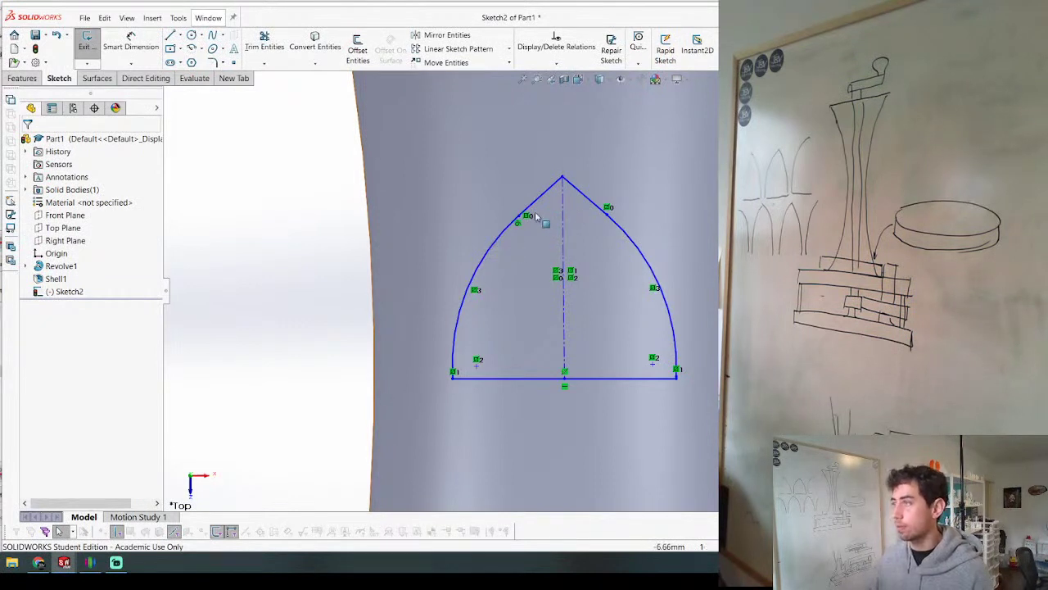
key("d")
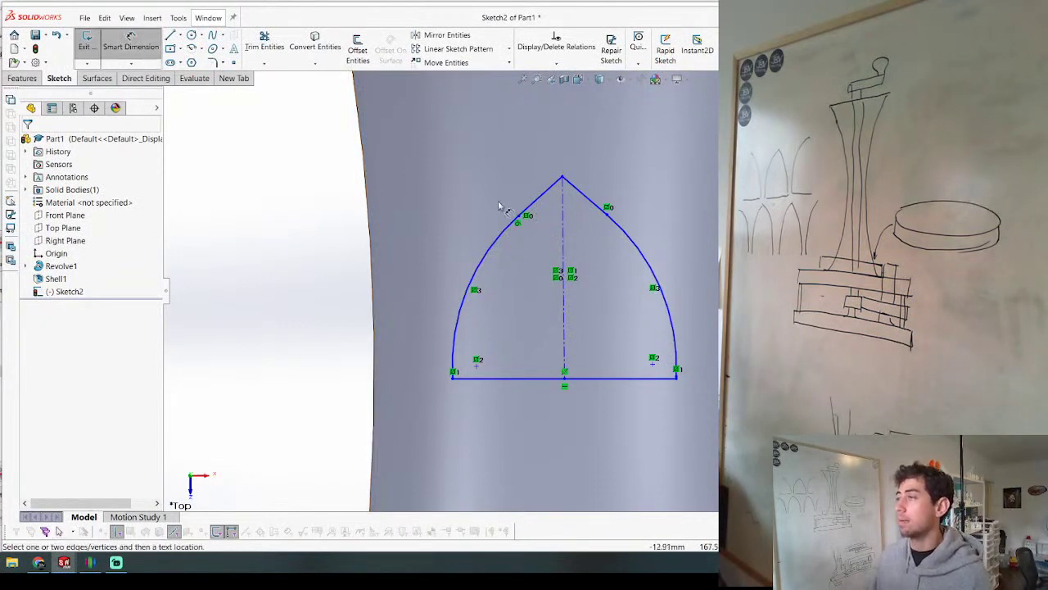
key("Escape")
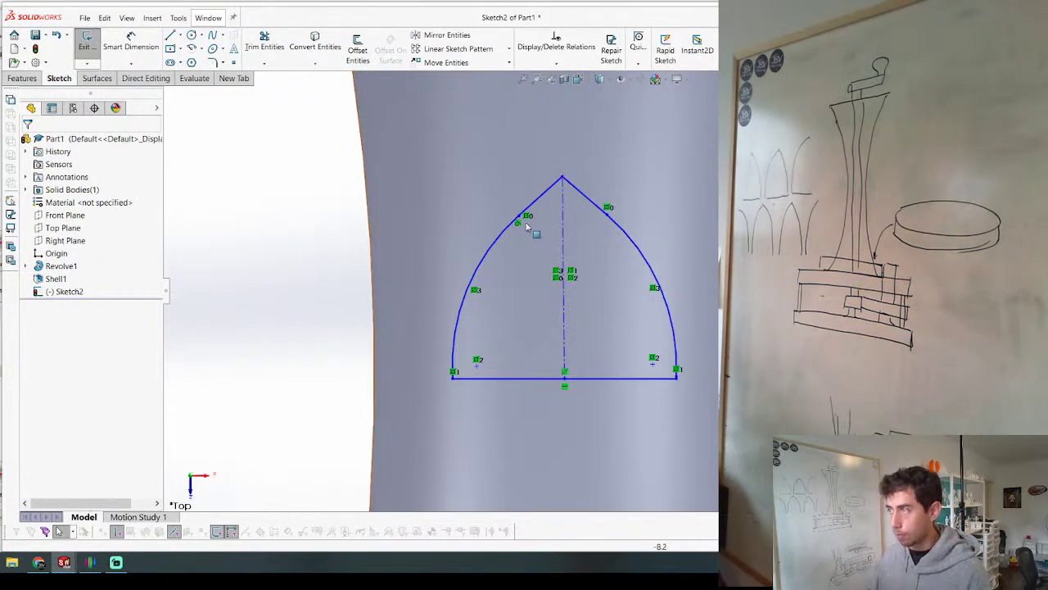
Step: Make the two sloped lines at the arch's peak perpendicular to each other
left_click(539, 199)
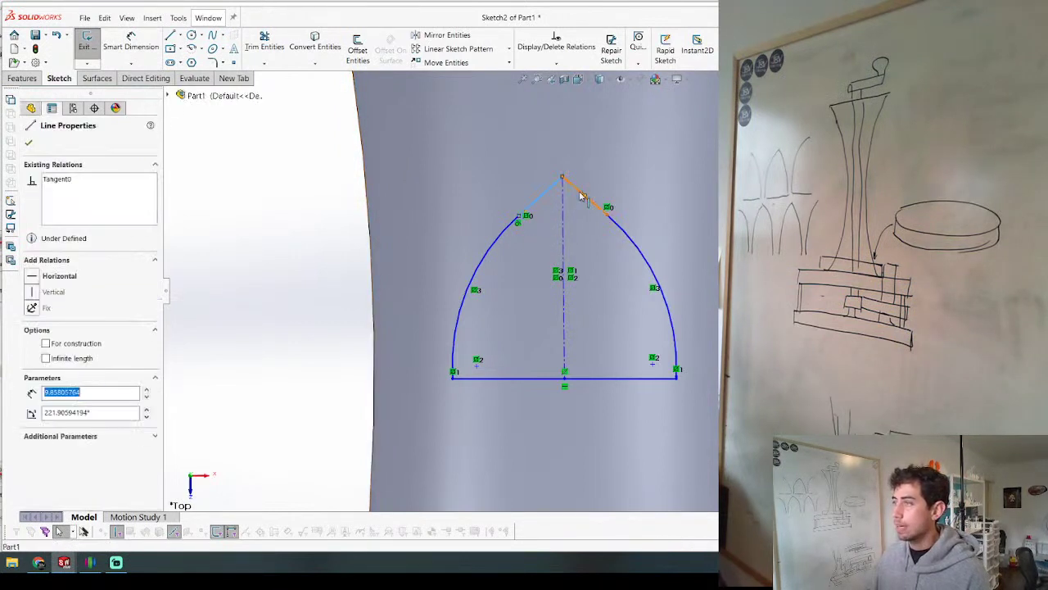
left_click(581, 196, "ctrl")
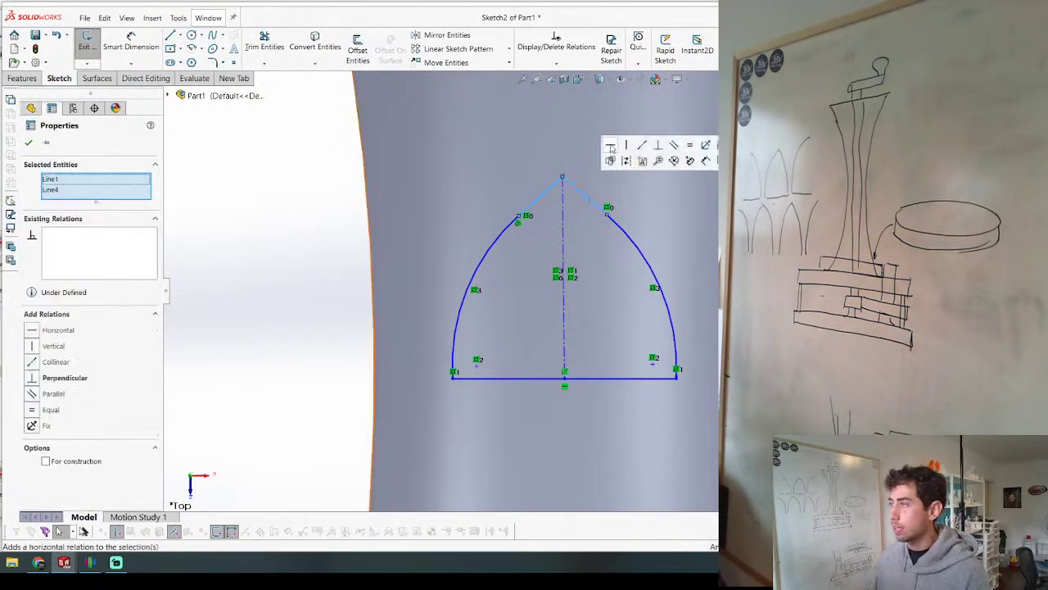
left_click(656, 148)
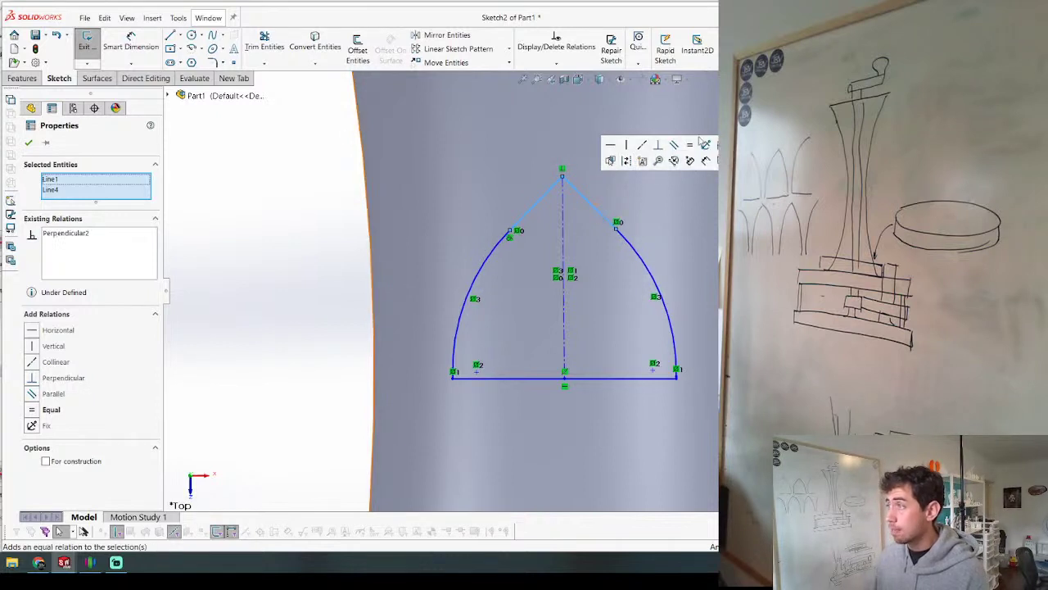
key("Escape")
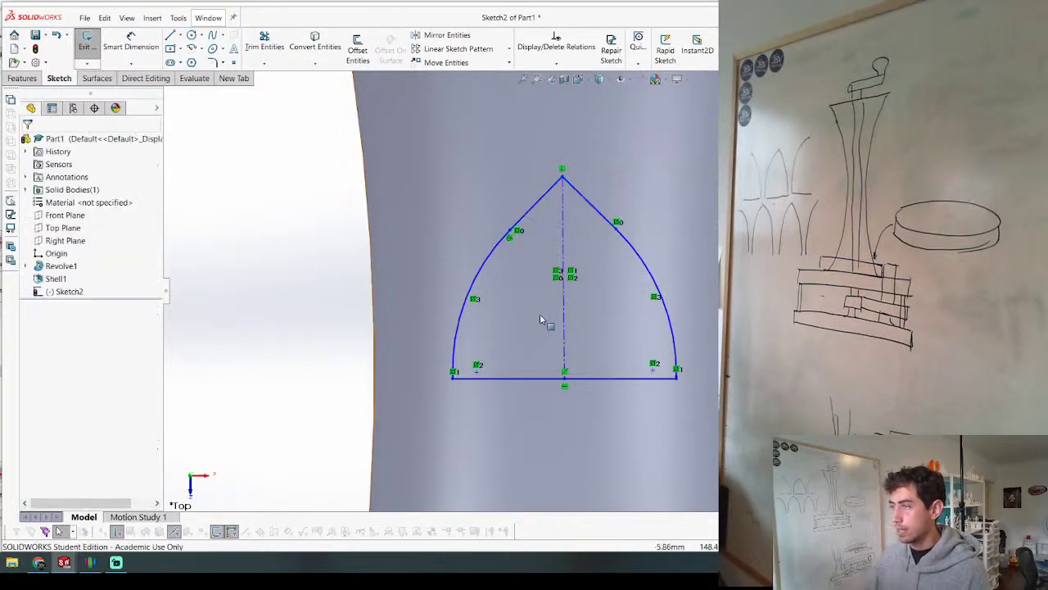
Step: Dimension the length of the arch's horizontal base line as 35 mm
key("d")
left_click(516, 380)
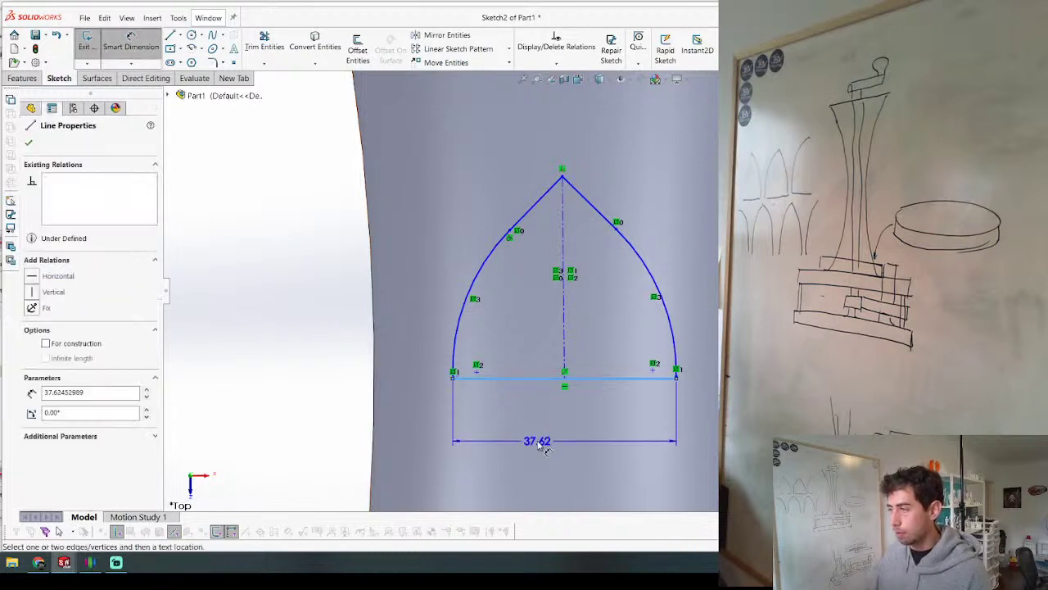
left_click(541, 440)
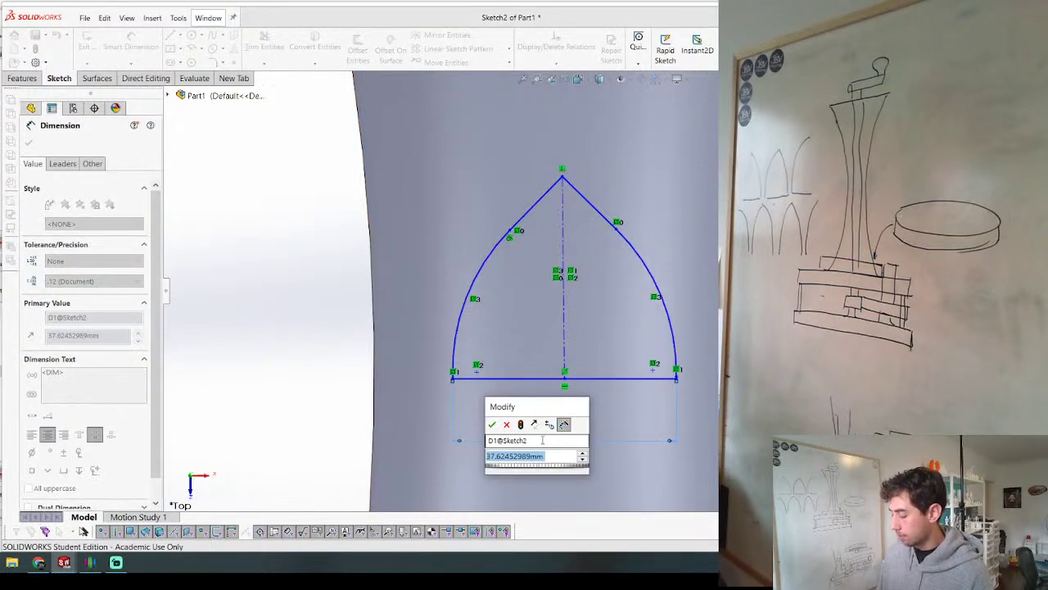
type("35")
key("Return")
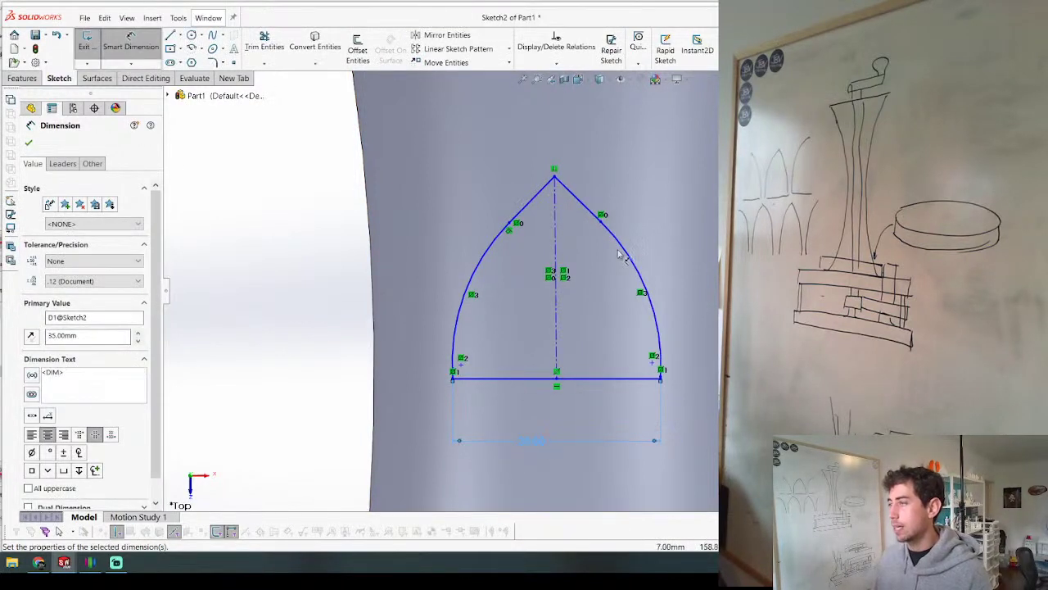
Step: Dimension the radius of the arch's left arc as 35 mm
left_click(649, 300)
key("Escape")
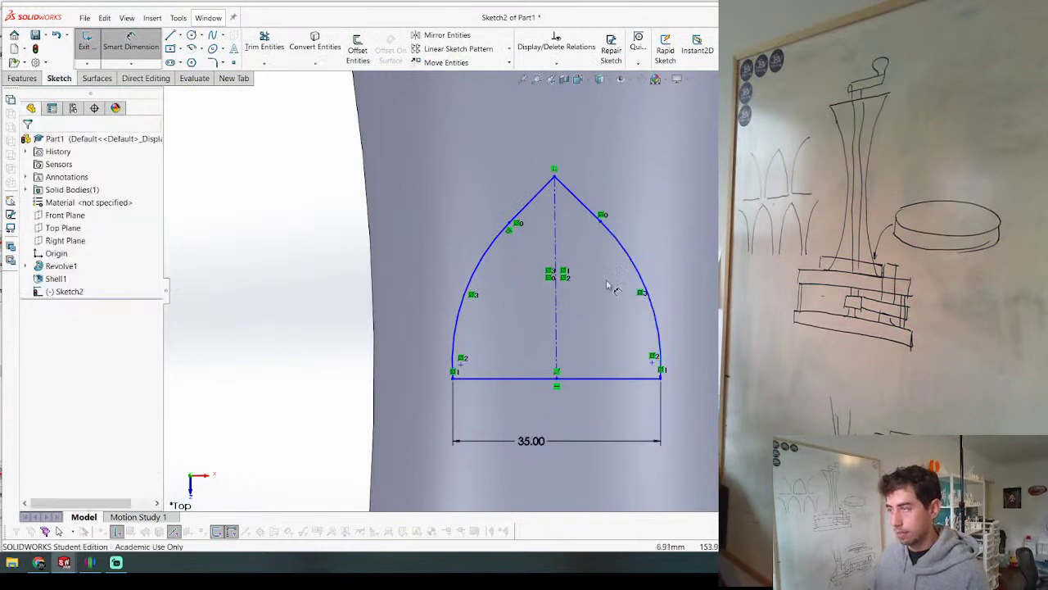
left_click(479, 277)
left_click(449, 228)
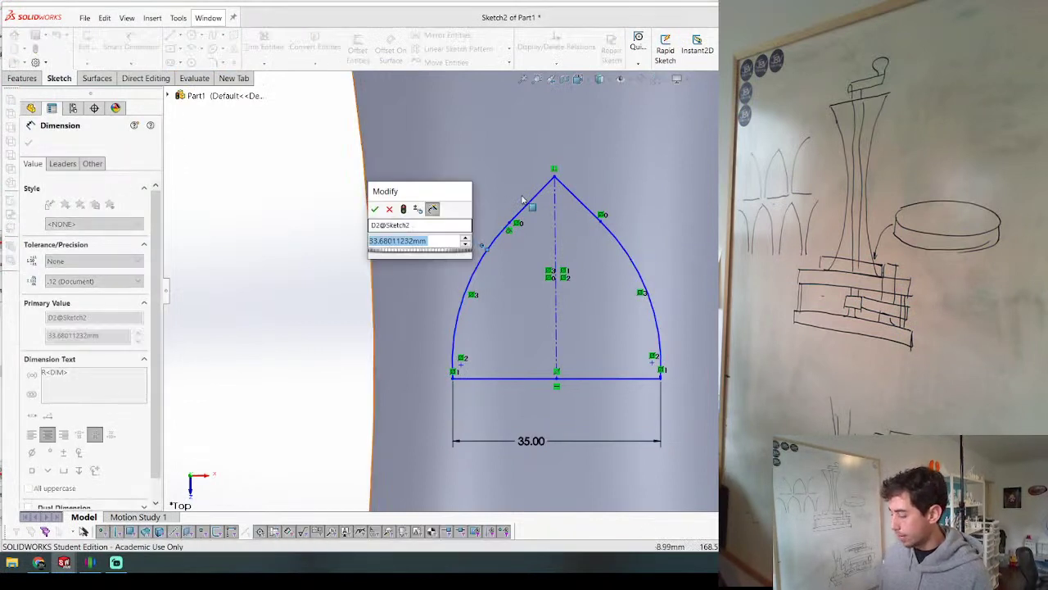
type("35")
key("Return")
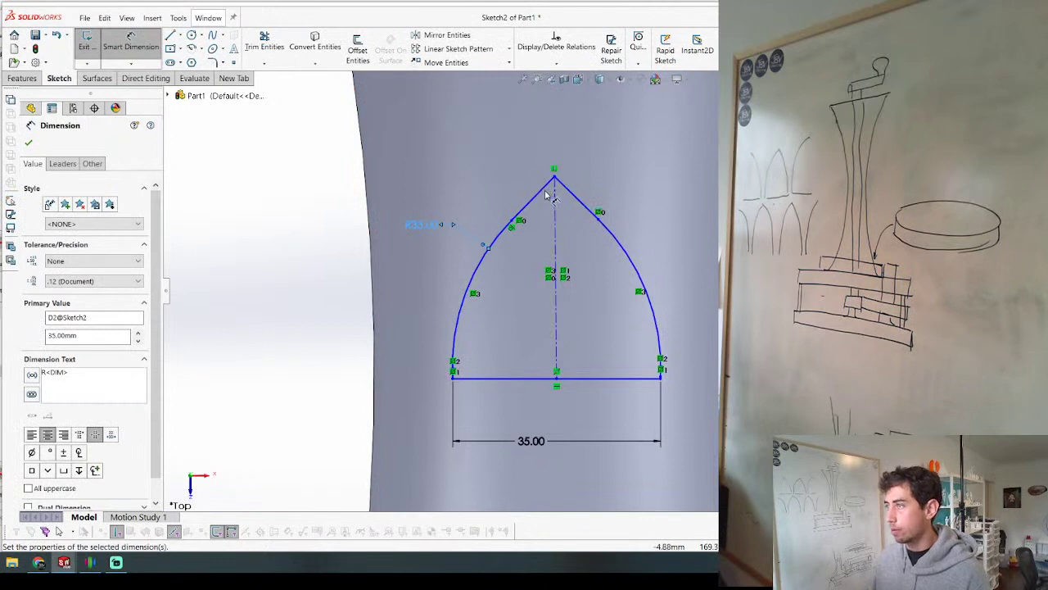
Step: Dimension the length of the left sloped line at the arch's peak as 10 mm
left_click(542, 184)
left_click(514, 193)
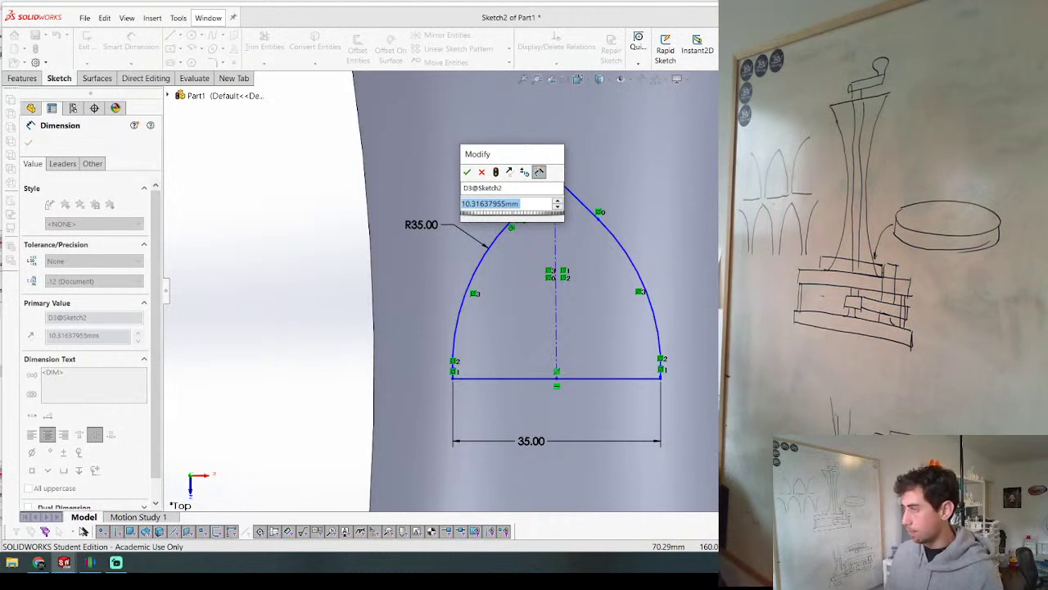
type("10")
key("Return")
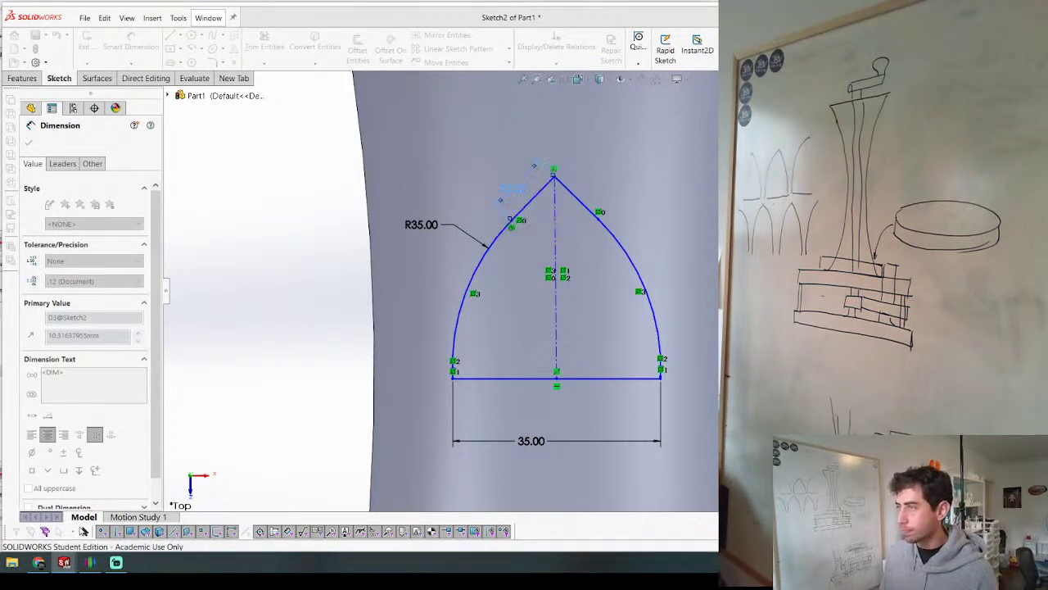
key("Escape")
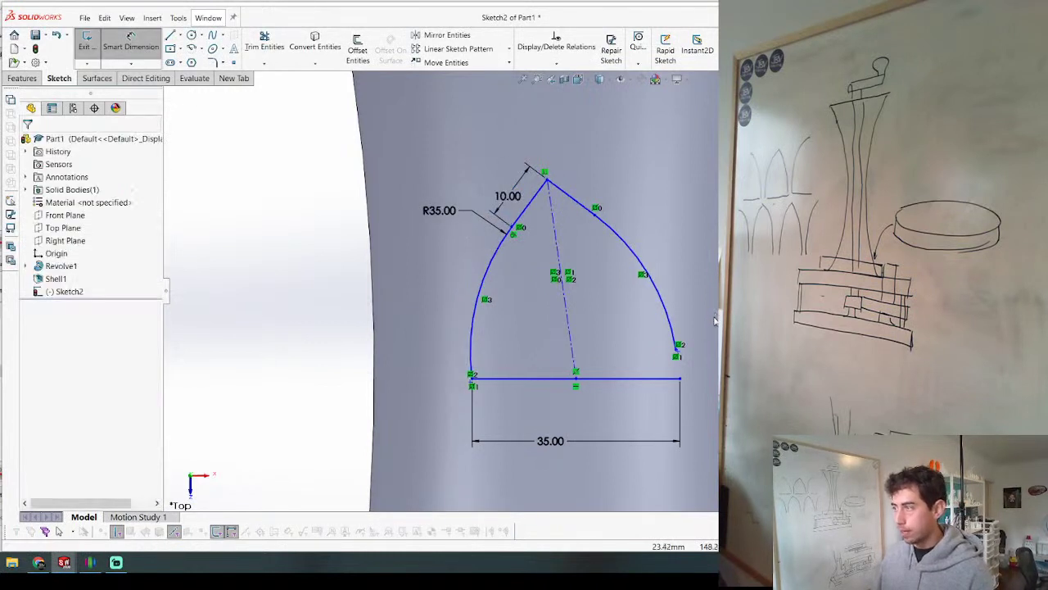
Step: Try to move the right arc's loose lower end back to the endpoint of the base line
left_click(676, 352)
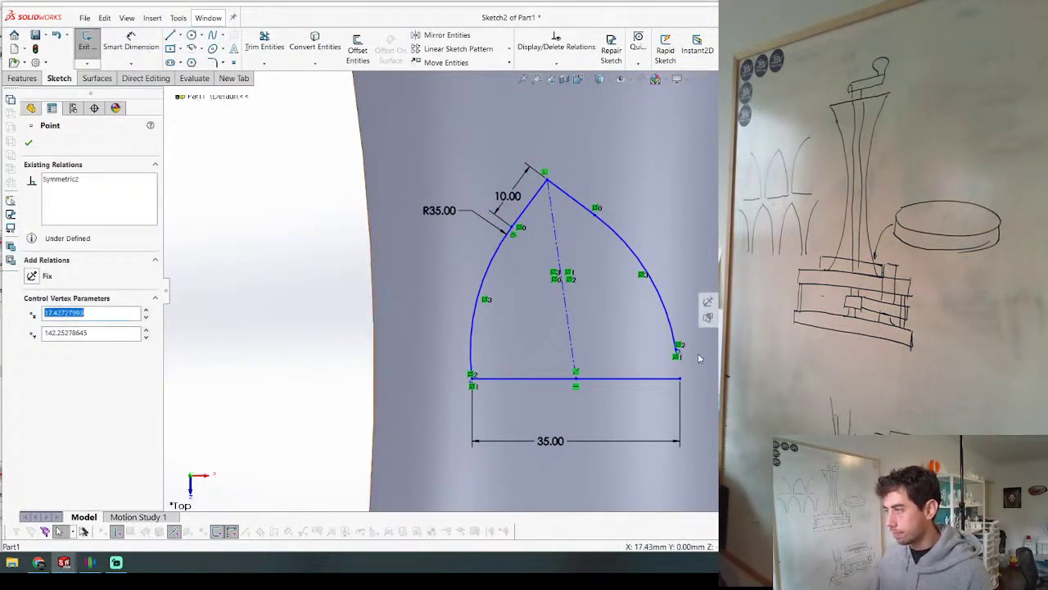
scroll(677, 353, "down", 5)
mouse_move(607, 321)
left_mouse_down()
mouse_move(618, 375)
mouse_move(608, 361)
left_mouse_up()
scroll(609, 360, "up", 5)
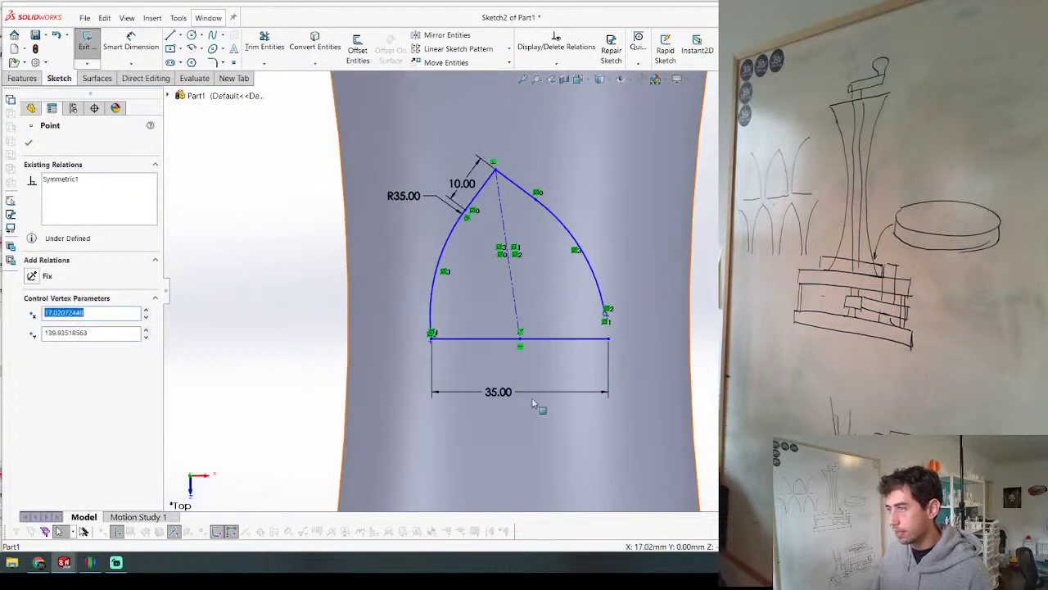
Step: Add a vertical relation to the arch's tilted construction line while the 10 mm length dimension is in place
left_click(513, 299)
left_click(560, 248)
scroll(492, 363, "up", 3)
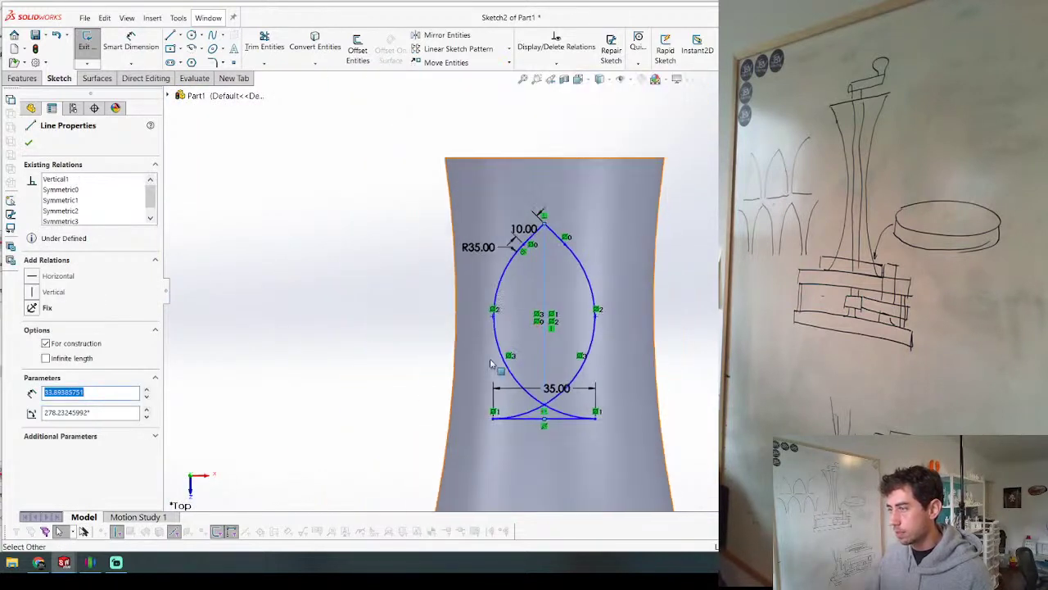
scroll(507, 230, "down", 2)
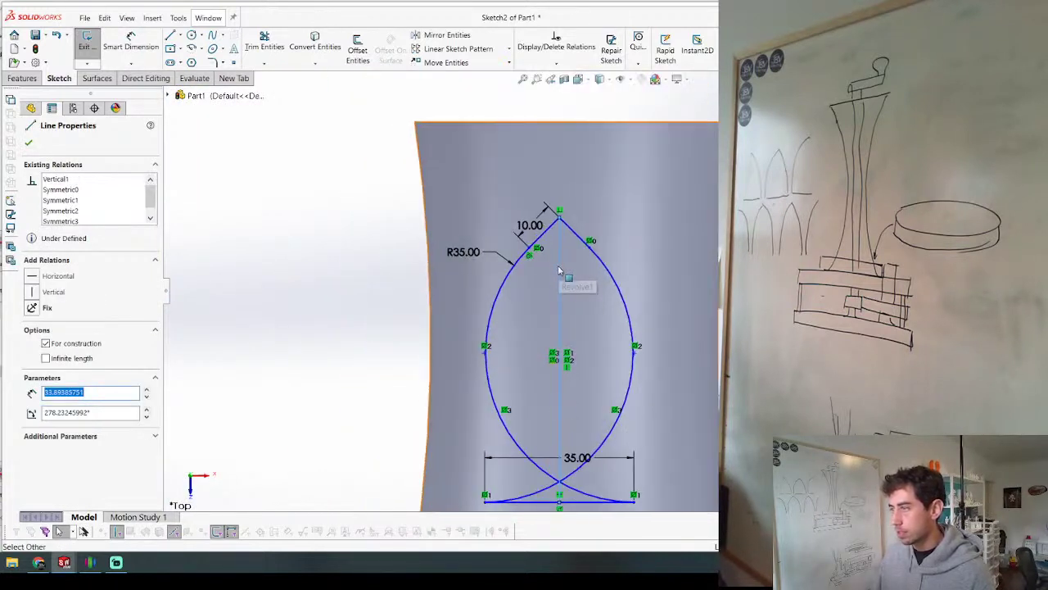
Step: Try to reshape the arch by deleting the radius and base dimensions and moving the base's right endpoint and the left arc
double_click(466, 254)
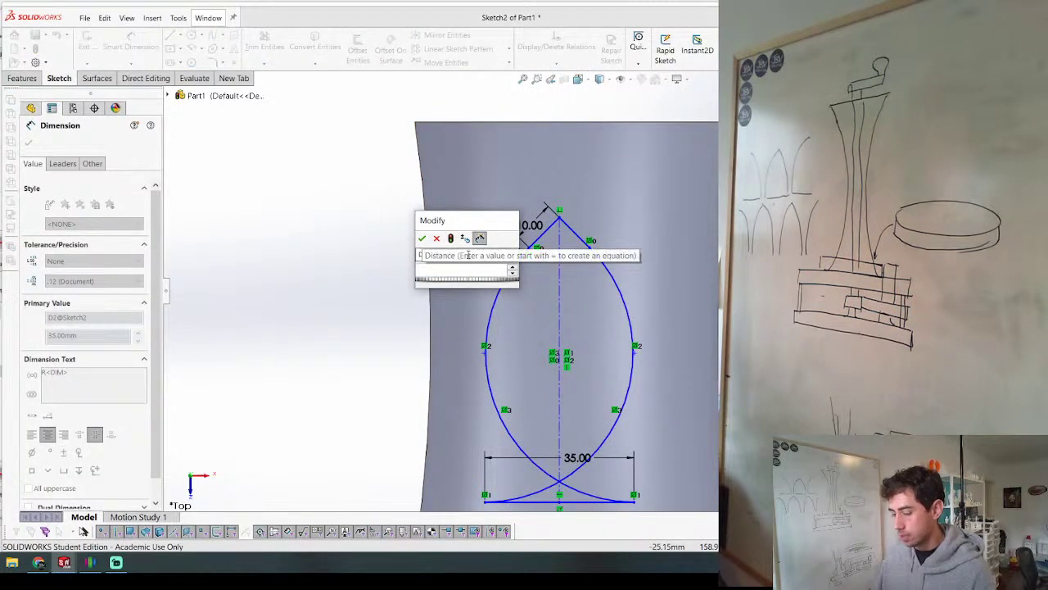
key("Return")
key("Escape")
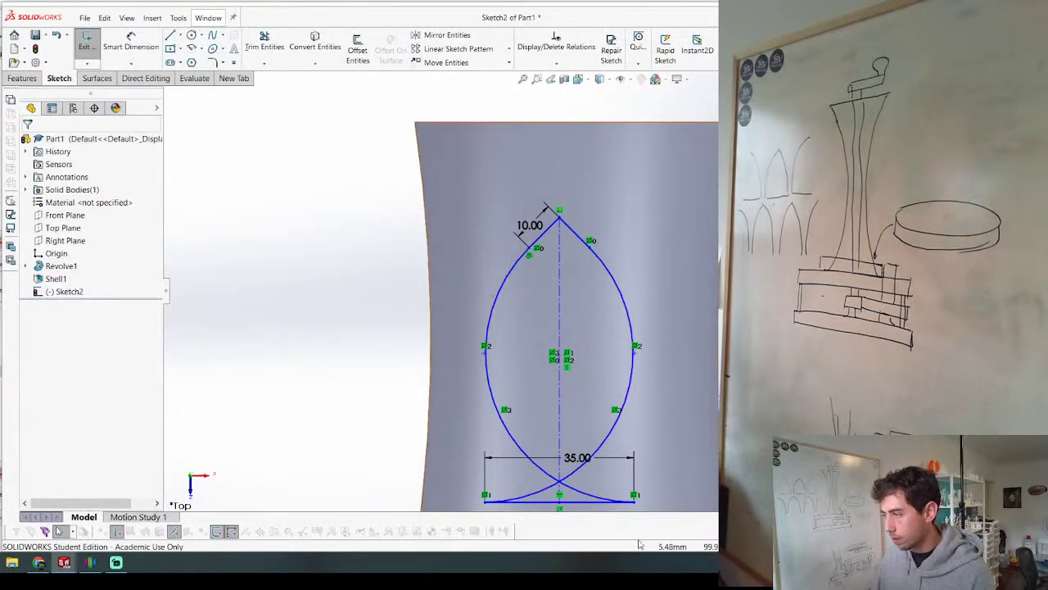
mouse_move(634, 502)
left_mouse_down()
mouse_move(605, 499)
mouse_move(631, 493)
left_mouse_up()
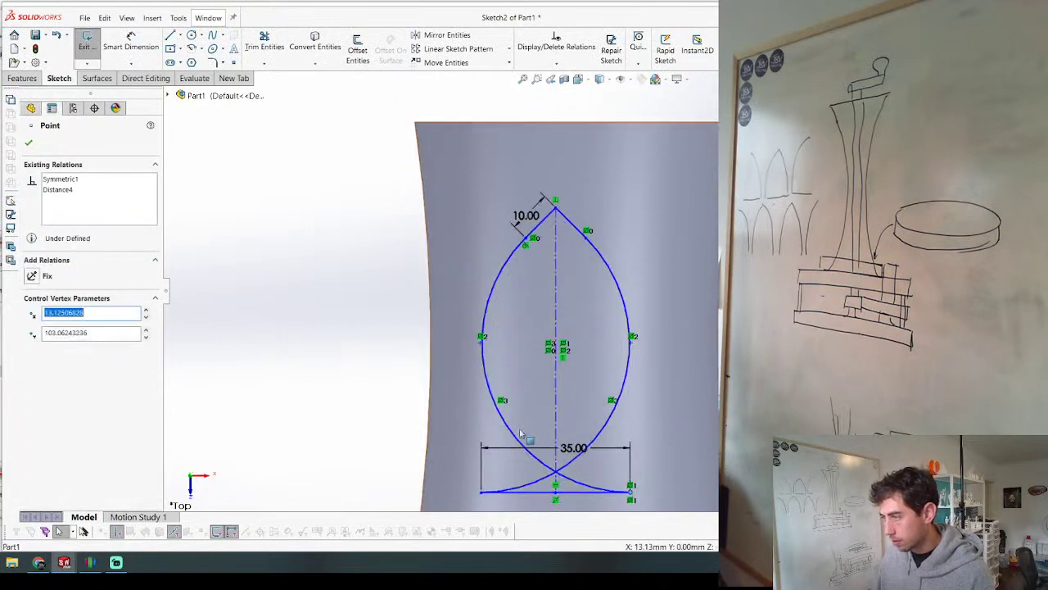
mouse_move(503, 428)
left_mouse_down()
mouse_move(585, 434)
mouse_move(598, 447)
mouse_move(538, 508)
mouse_move(581, 504)
mouse_move(538, 459)
mouse_move(541, 442)
left_mouse_up()
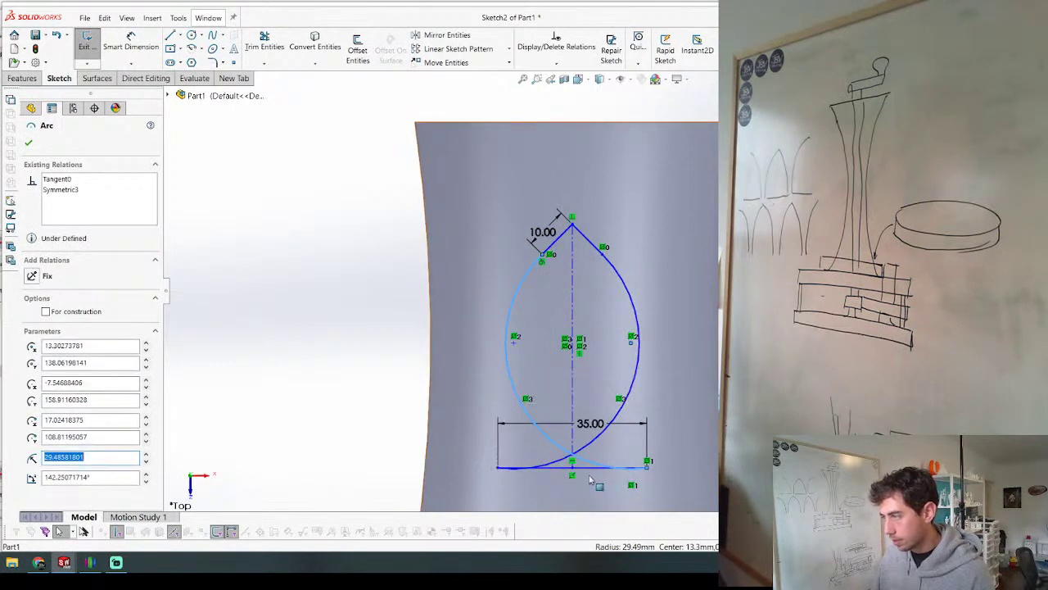
left_click(591, 423)
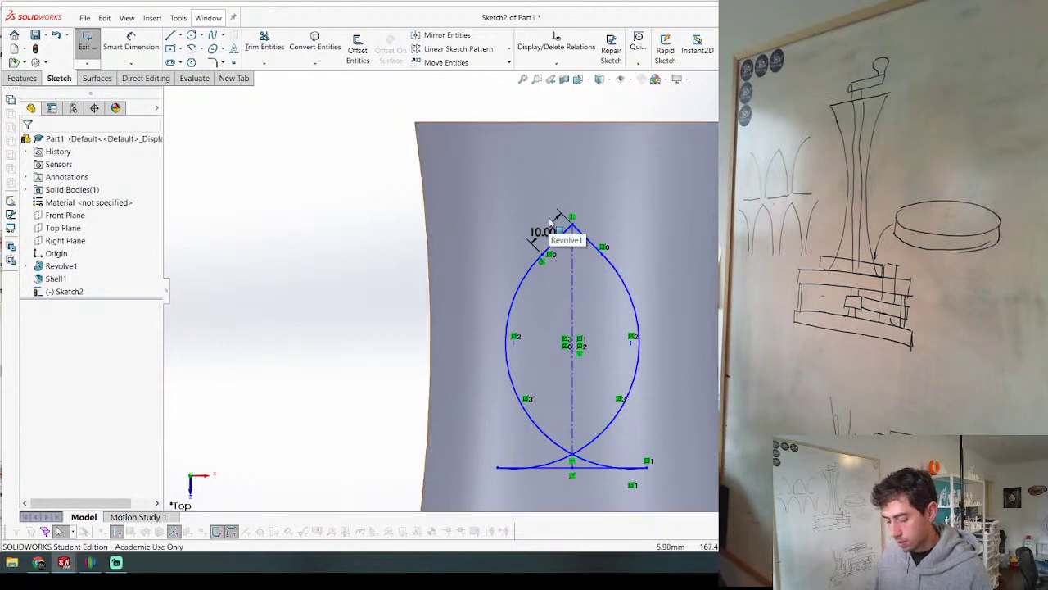
Step: Undo the dimension deletions, the sketch moves, the vertical relation and the 10 mm length dimension
key("ctrl+z")
key("ctrl+z")
key("ctrl+z")
key("ctrl+z")
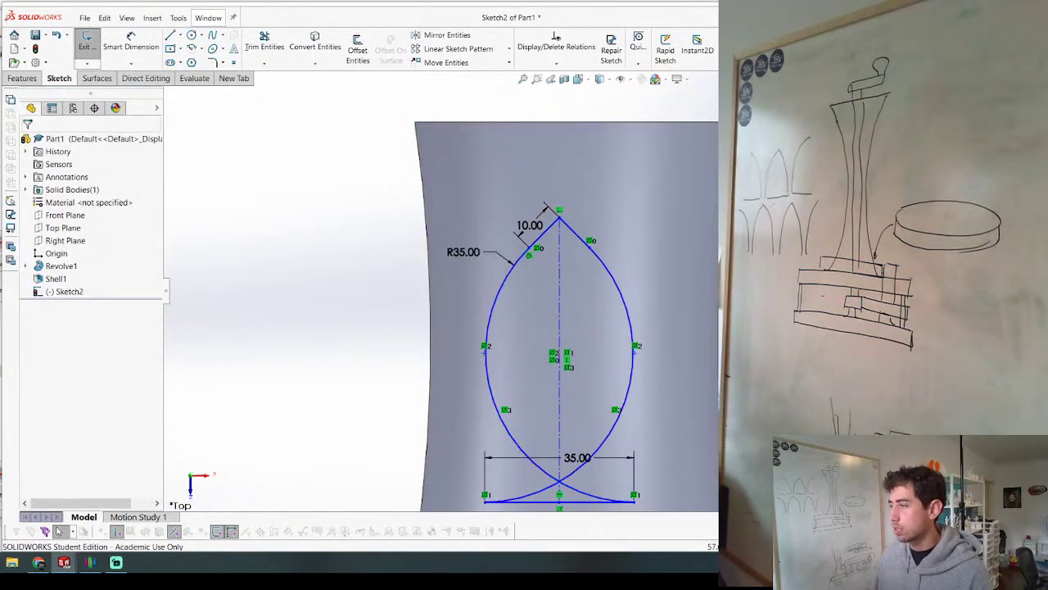
key("ctrl+z")
key("ctrl+z")
key("ctrl+z")
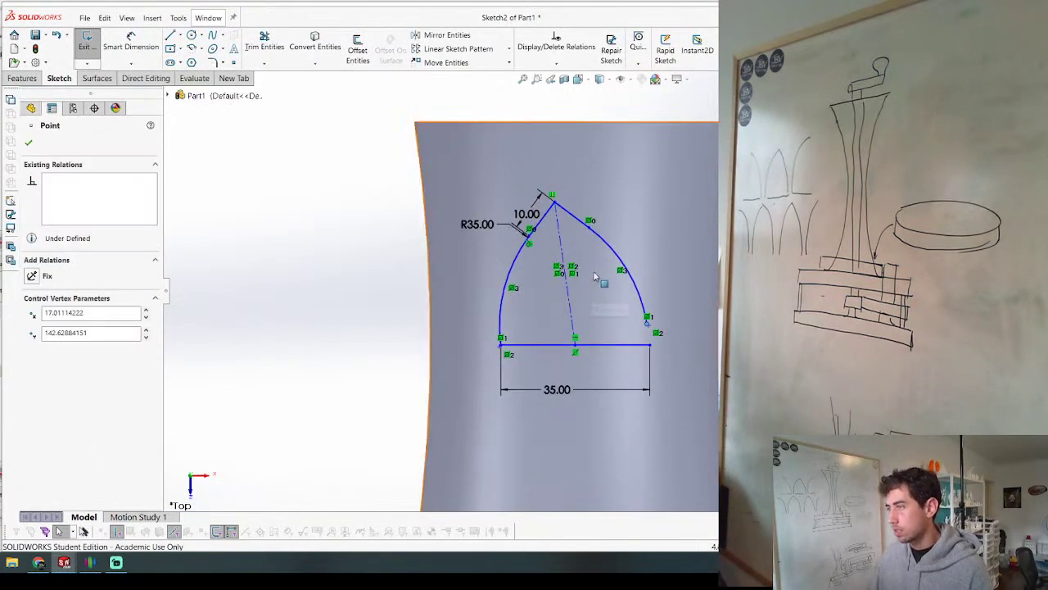
key("Escape")
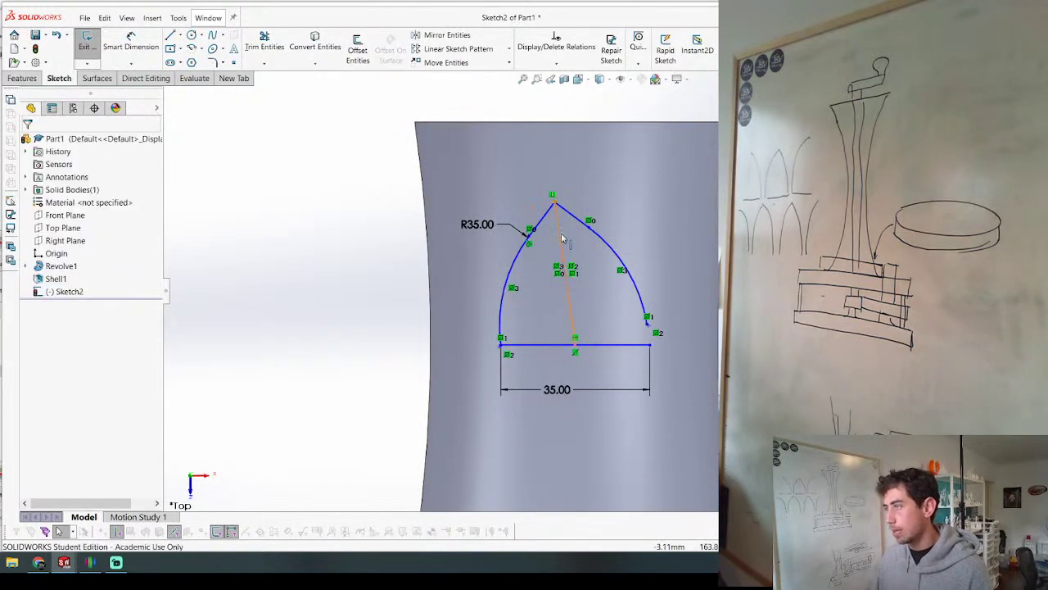
Step: Make the construction line from the arch's peak to the middle of its base vertical
left_click(564, 244)
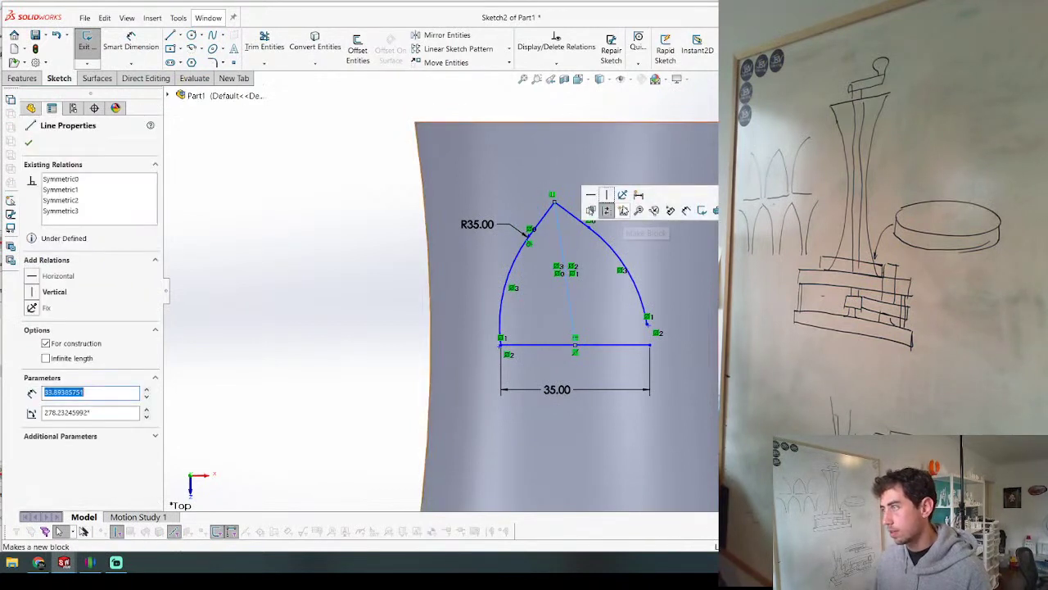
left_click(609, 205)
key("Escape")
Step: Dimension the straight segment left of the arch's peak at 10.5 mm
scroll(634, 305, "down", 3)
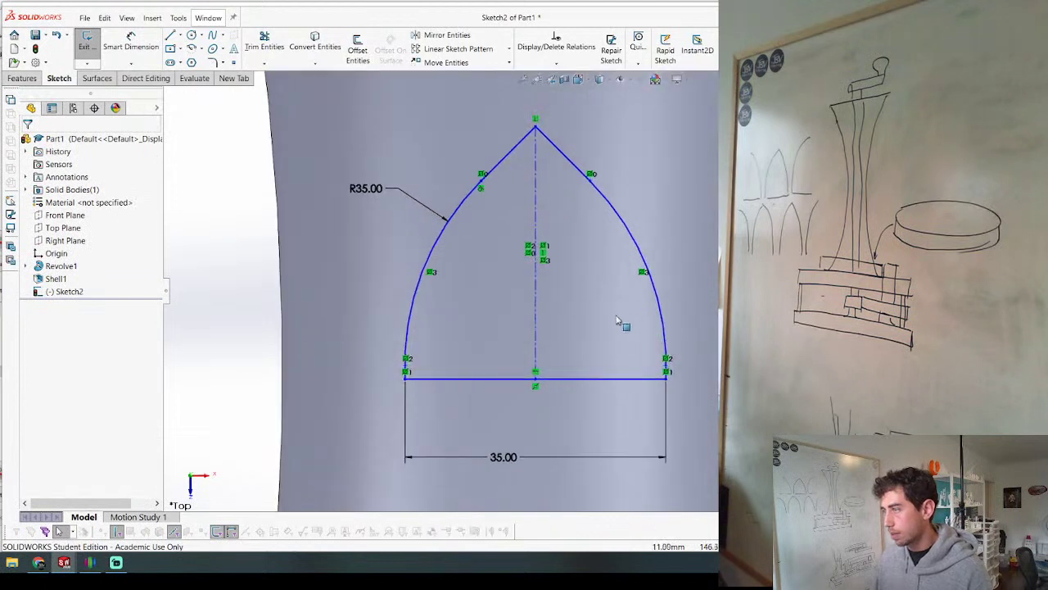
left_click(518, 149)
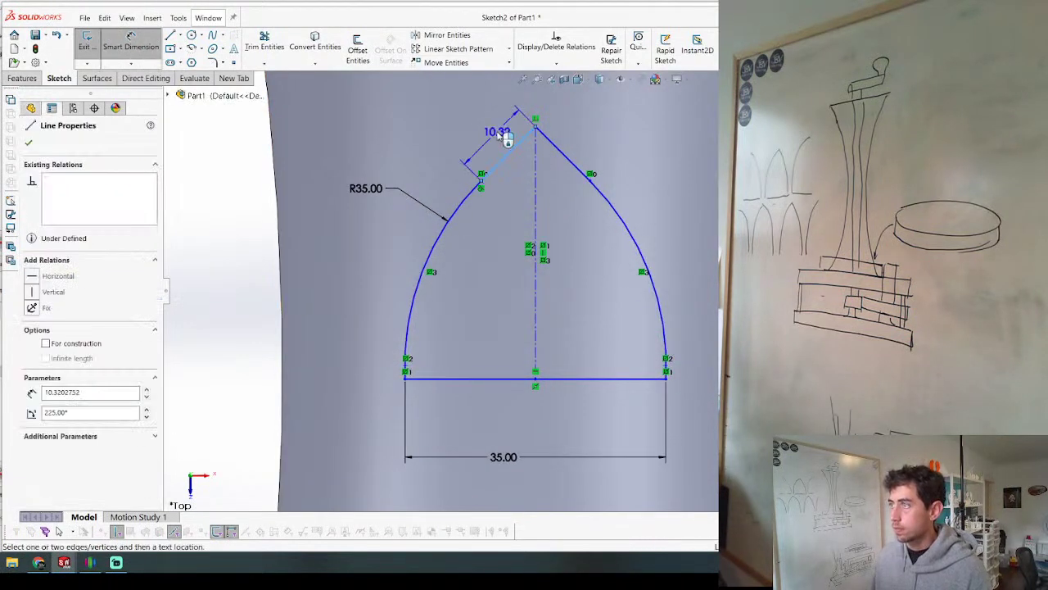
left_click(550, 94)
type("10.5")
key("Return")
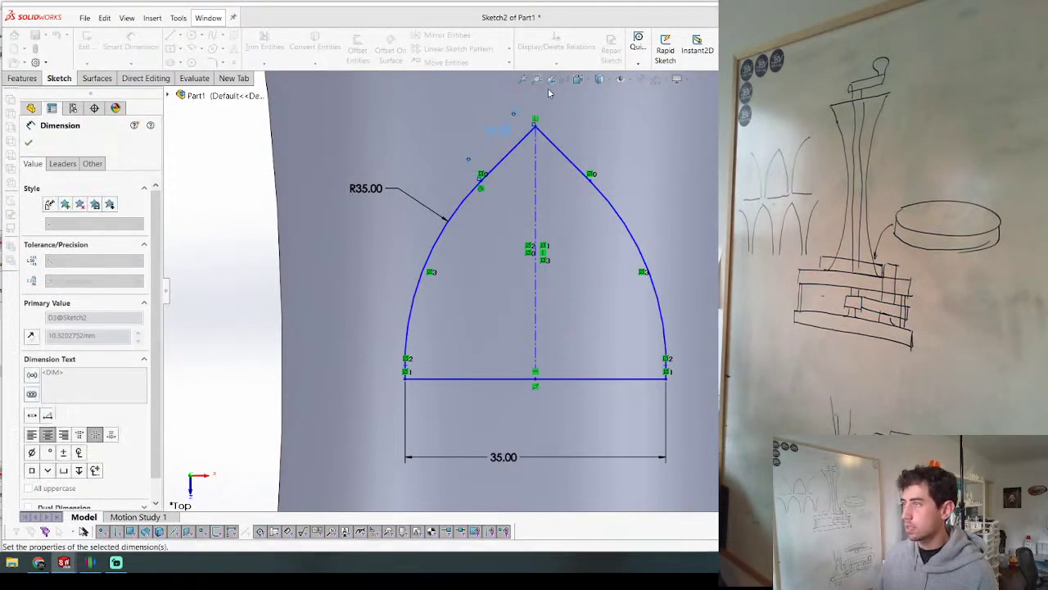
scroll(516, 250, "up", 2)
key("Escape")
scroll(564, 270, "up", 4)
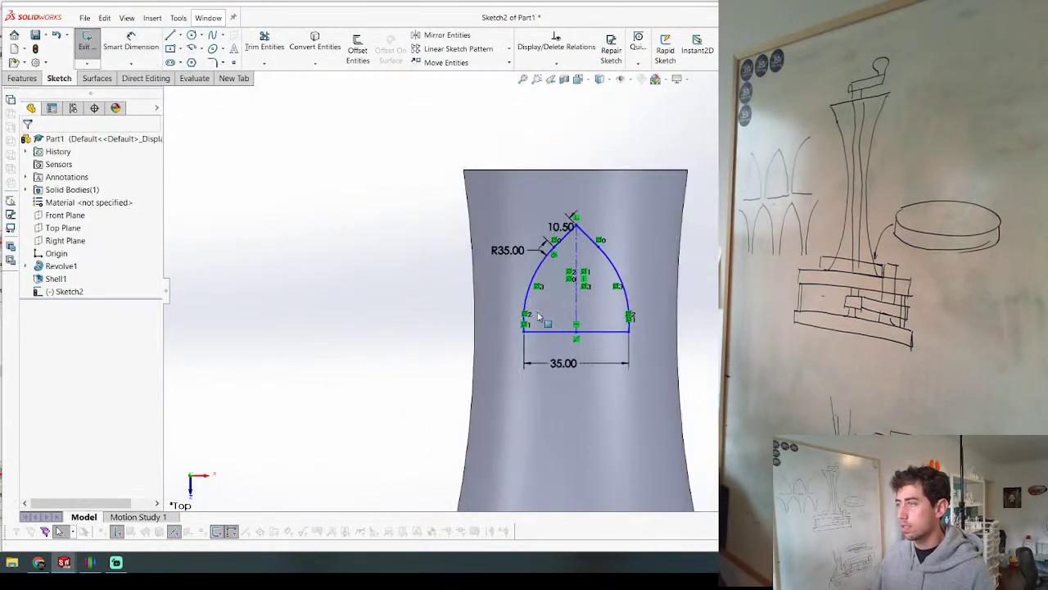
Step: Dimension the distance between the arch's peak and the tower's top edge as 3.5 mm
scroll(575, 287, "down", 2)
scroll(583, 168, "down", 5)
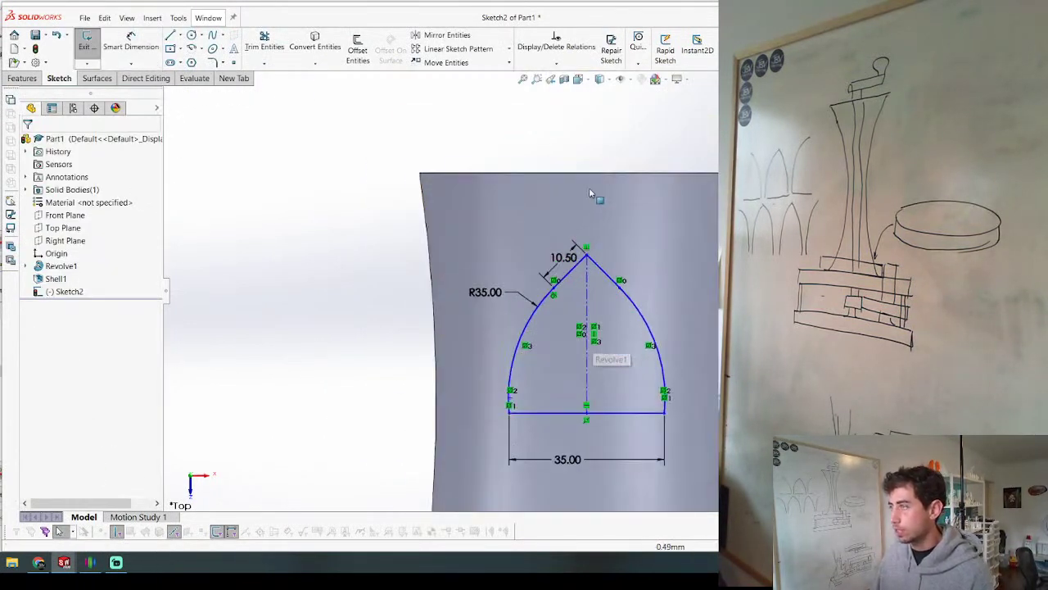
key("d")
left_click(586, 275)
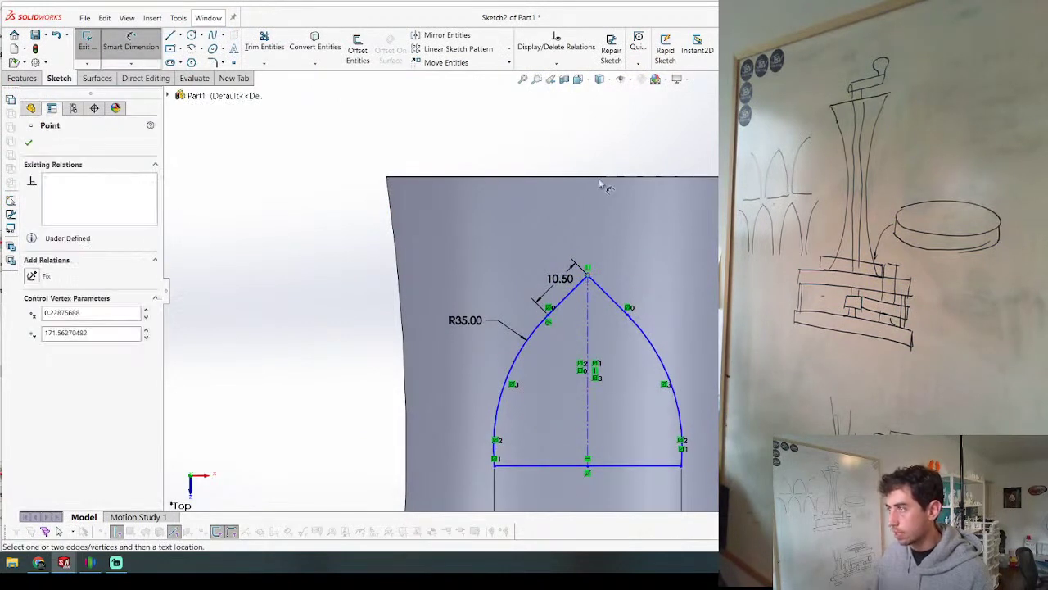
left_click(597, 177)
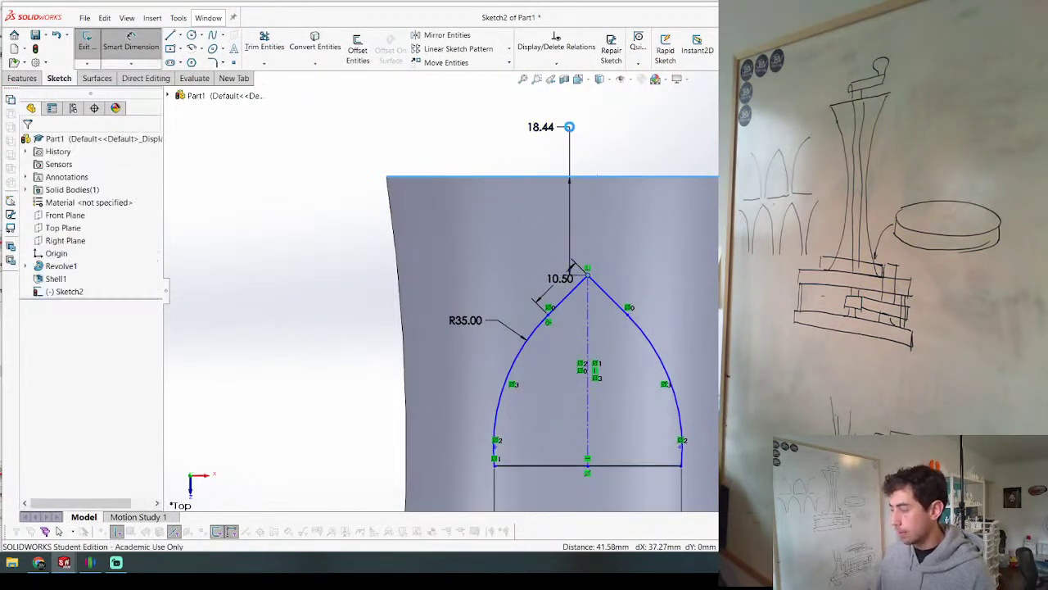
left_click(571, 131)
type("3.5")
key("Return")
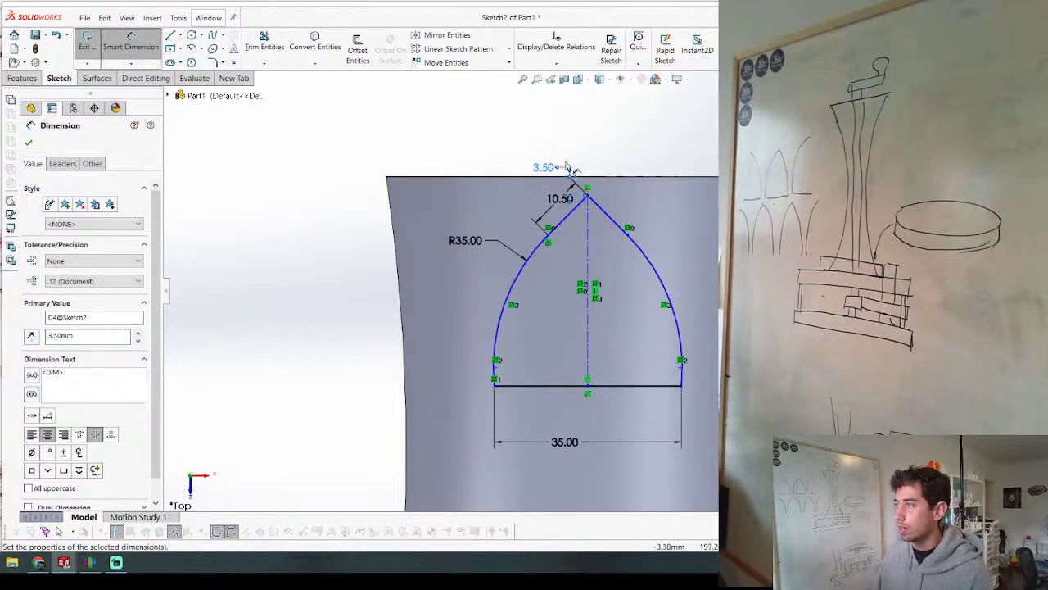
scroll(625, 417, "up", 5)
scroll(639, 303, "down", 3)
key("Escape")
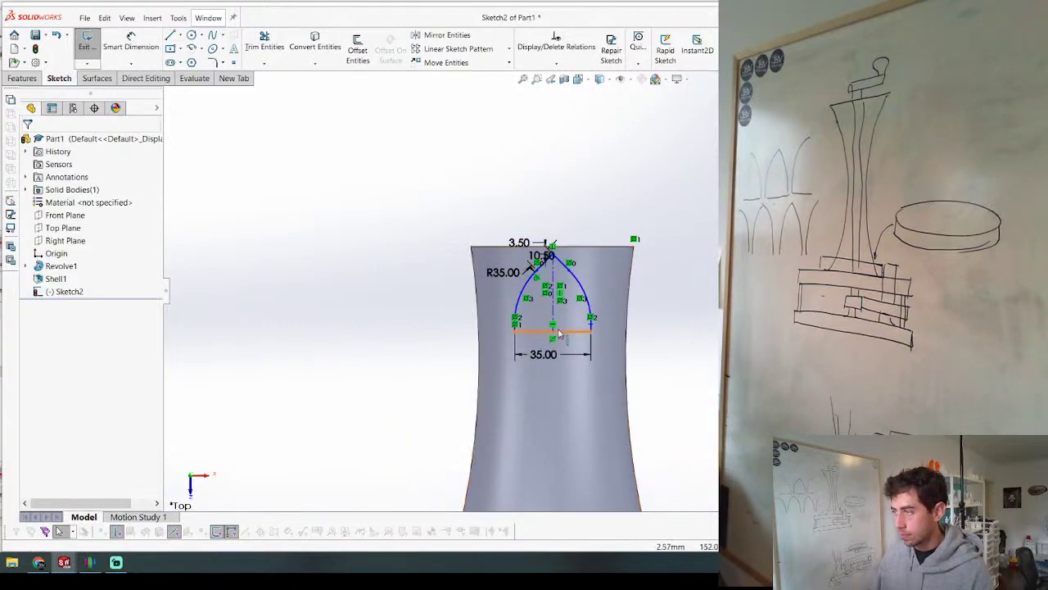
Step: Add a vertical relation between the midpoint of the arch's base and the origin
left_click(553, 330)
scroll(573, 344, "up", 4)
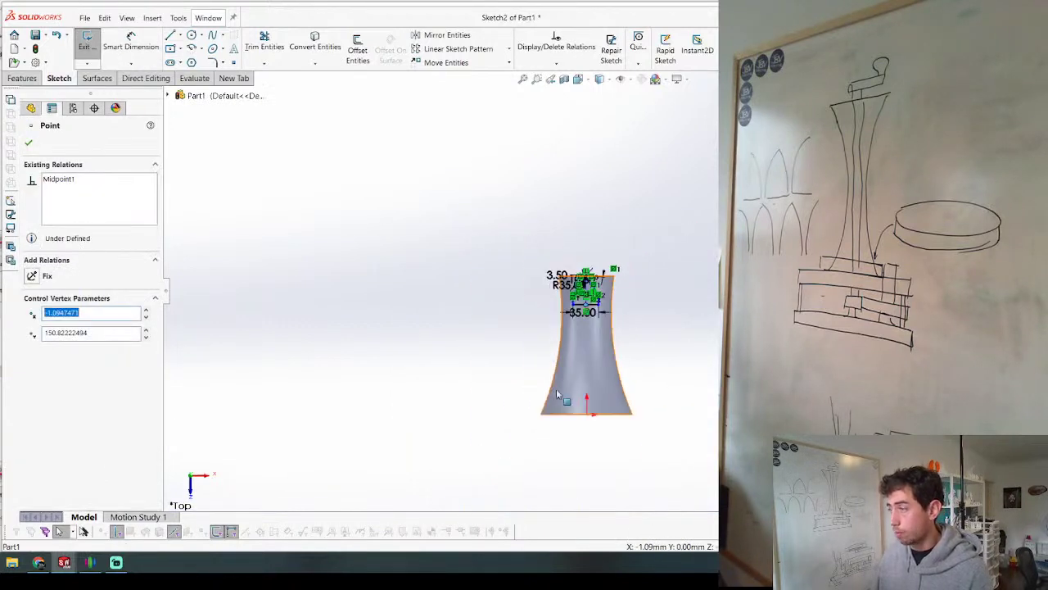
left_click(588, 412, "ctrl")
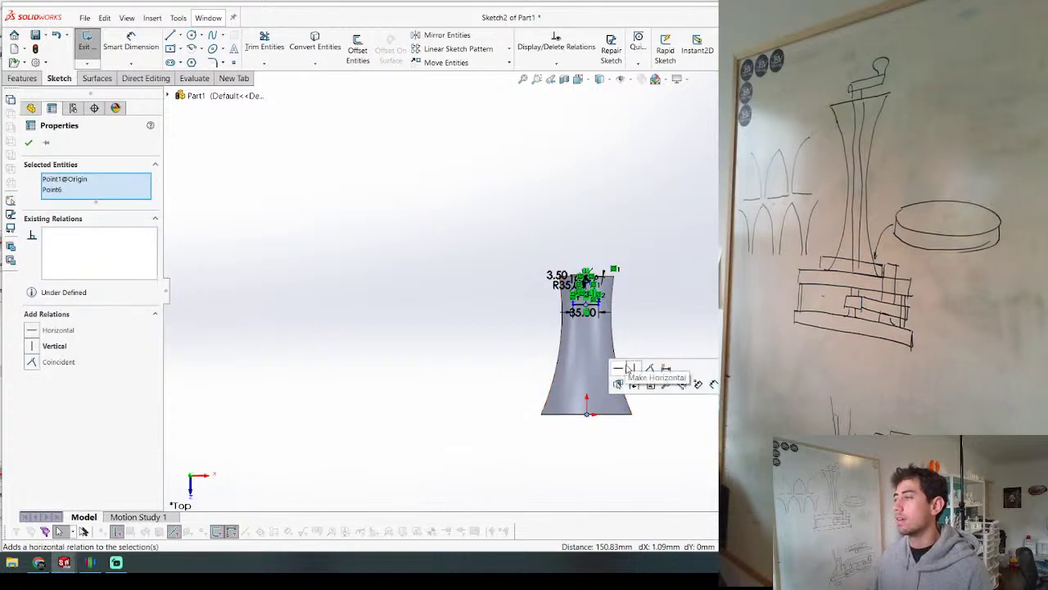
left_click(635, 370)
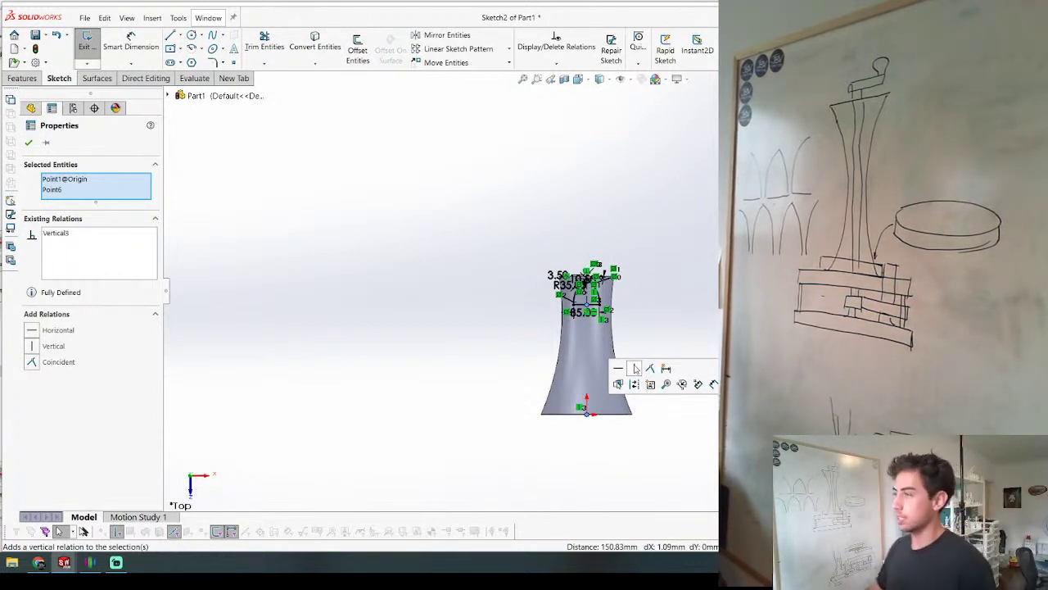
scroll(598, 311, "down", 6)
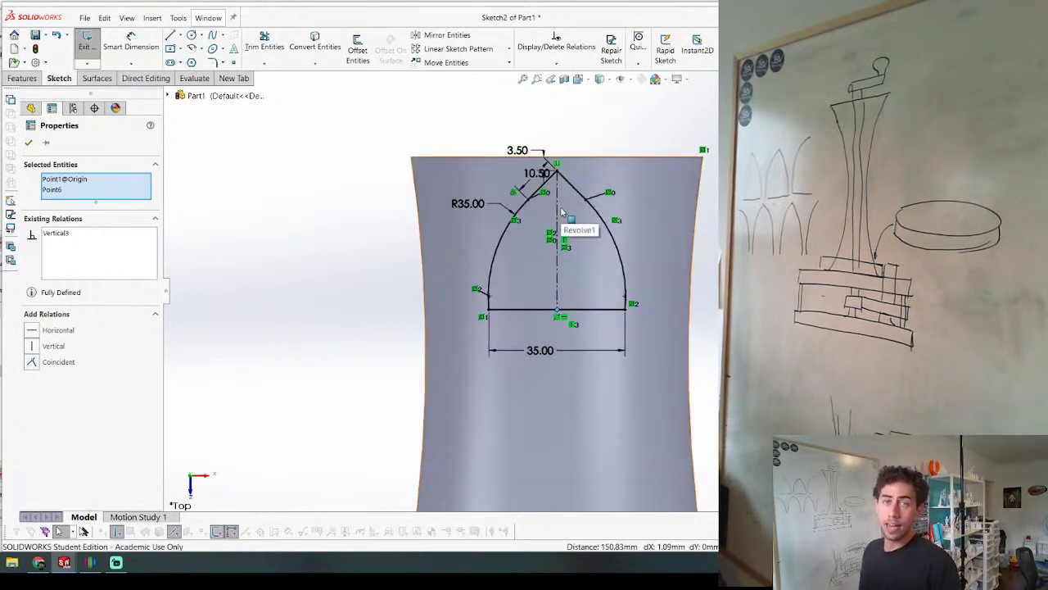
scroll(529, 217, "up", 2)
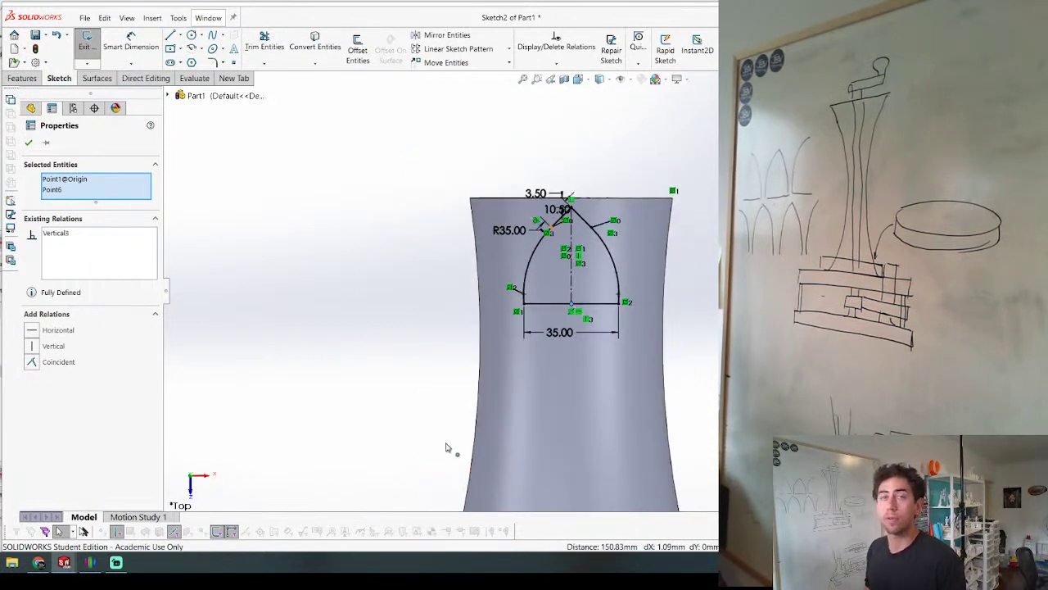
scroll(345, 441, "up", 2)
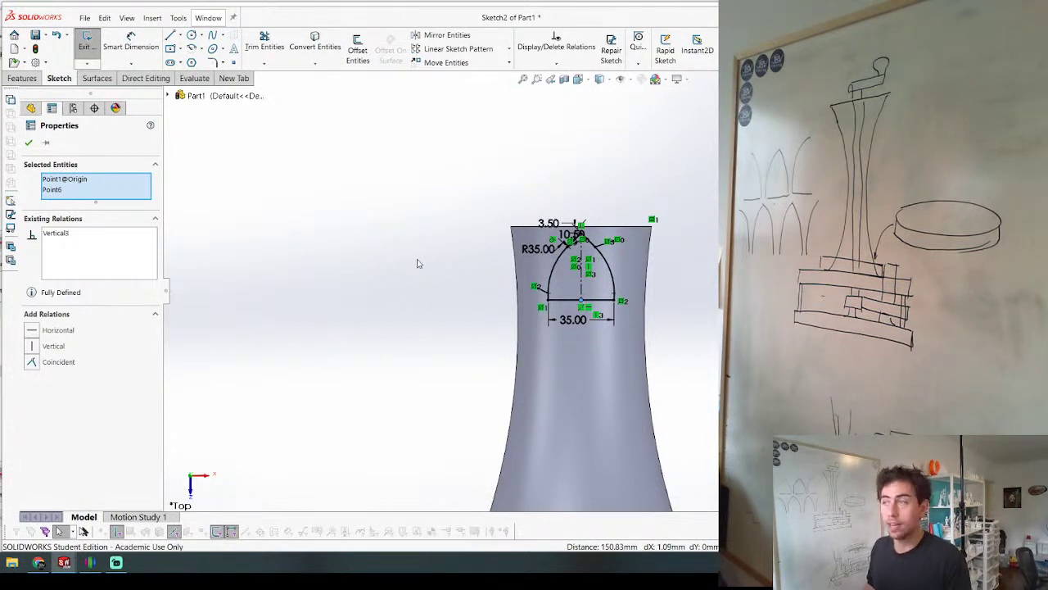
scroll(619, 290, "down", 5)
mouse_move(502, 181)
middle_mouse_down()
mouse_move(498, 239)
mouse_move(510, 148)
middle_mouse_up()
scroll(499, 239, "up", 5)
scroll(559, 162, "down", 3)
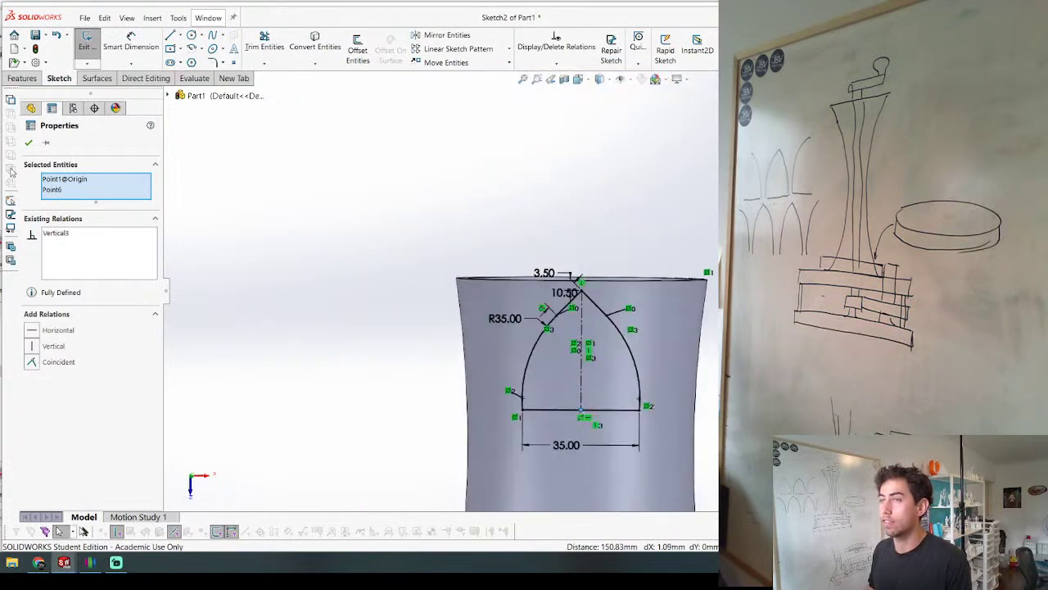
left_click(28, 143)
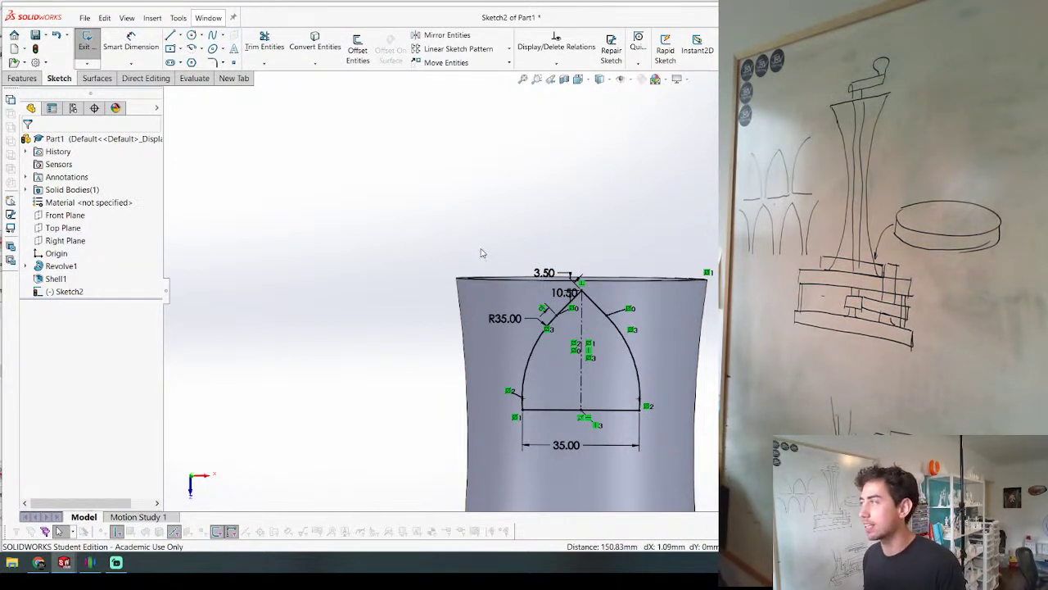
Step: Exit the arch sketch
scroll(512, 246, "up", 4)
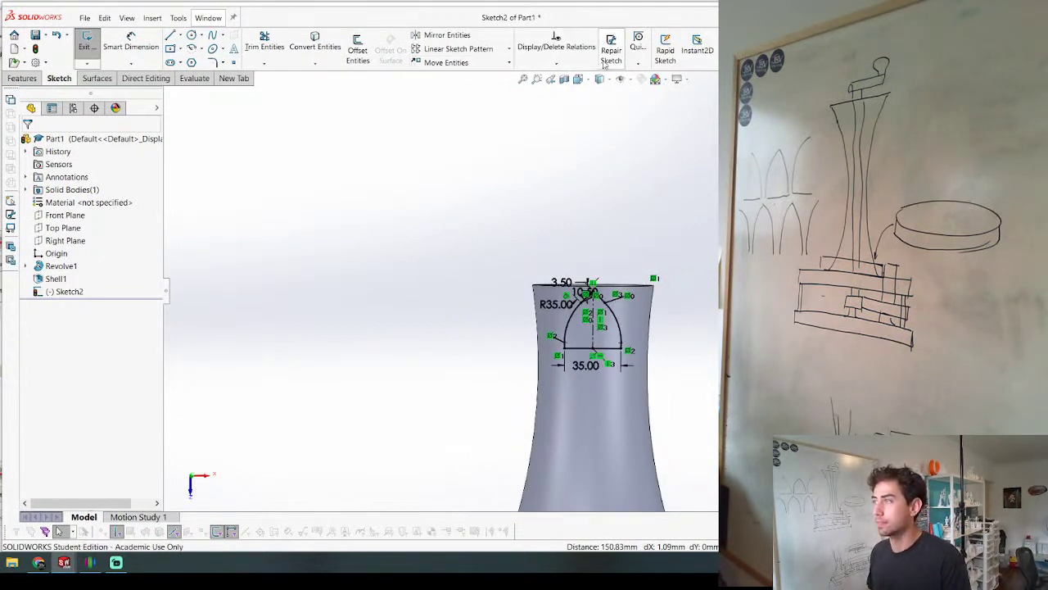
left_click(638, 64)
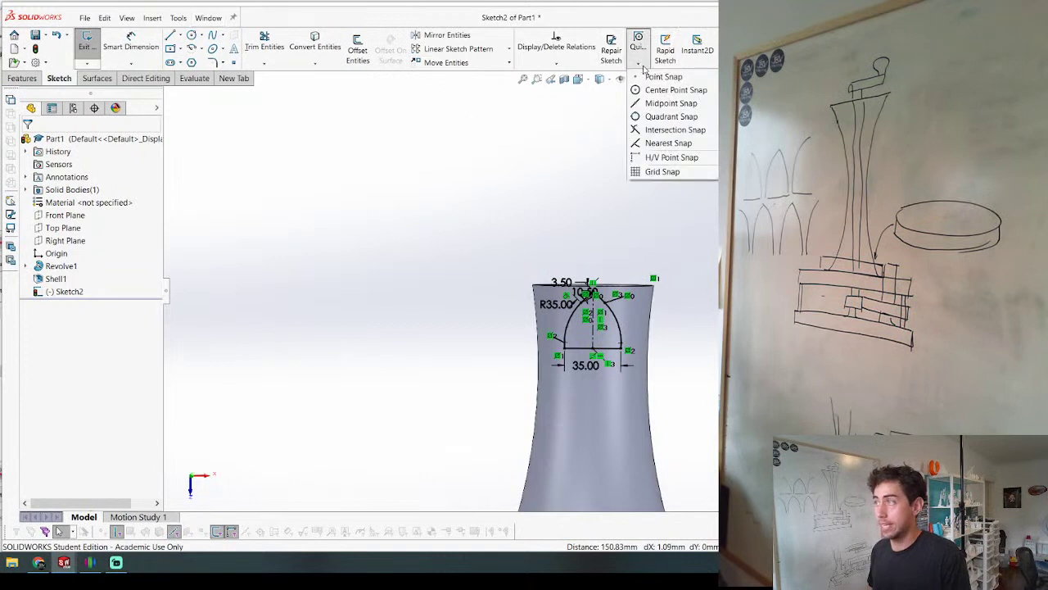
left_click(571, 67)
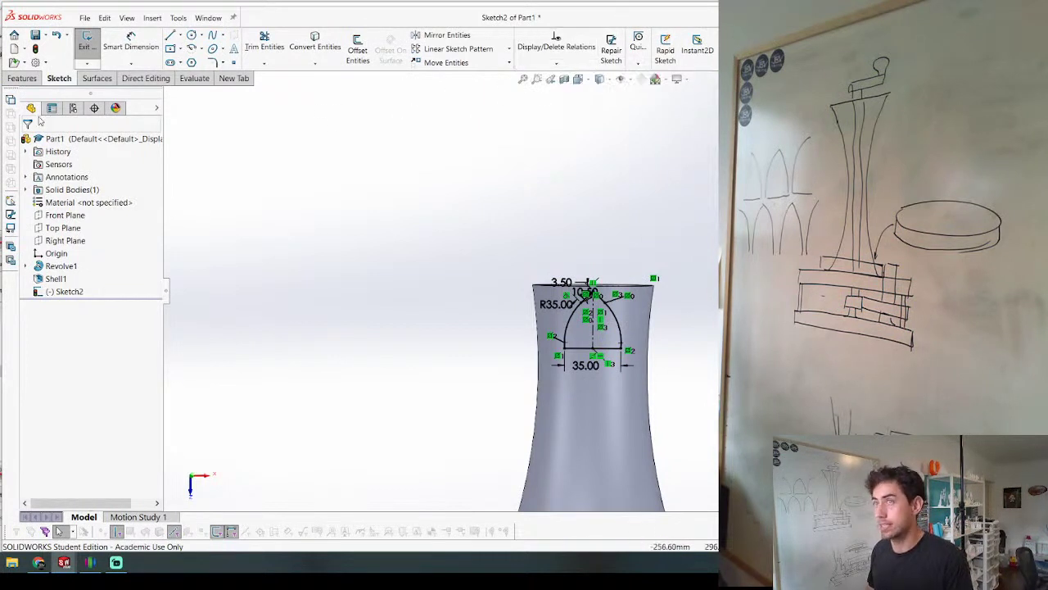
left_click(85, 42)
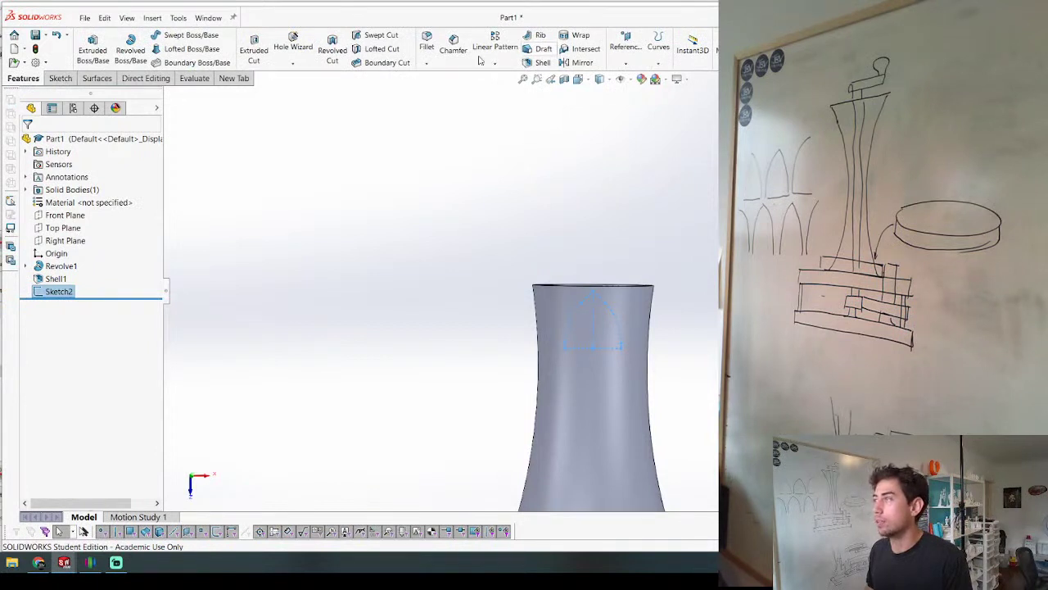
left_click(658, 49)
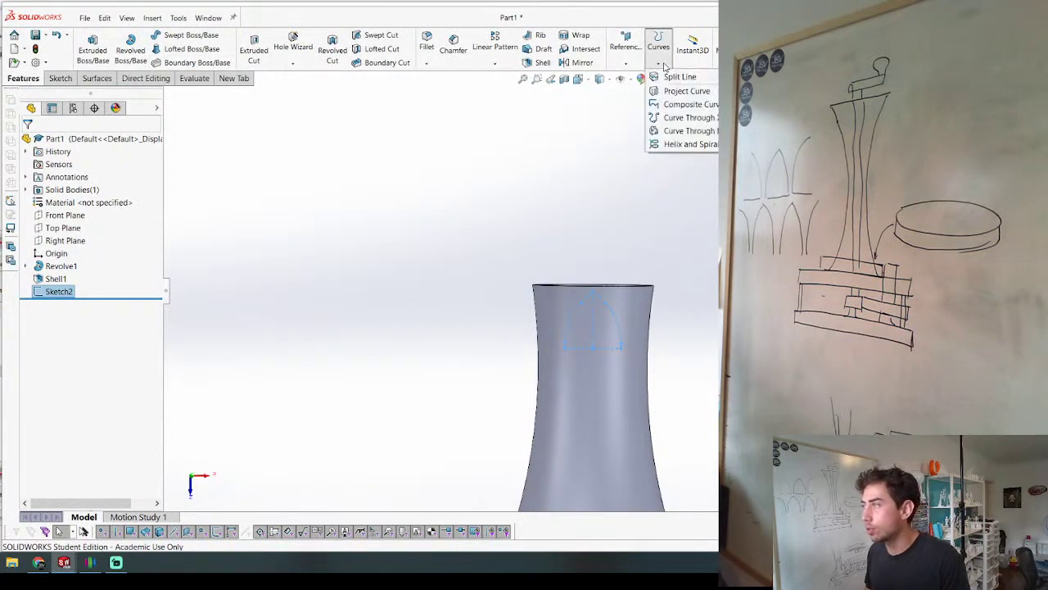
left_click(685, 91)
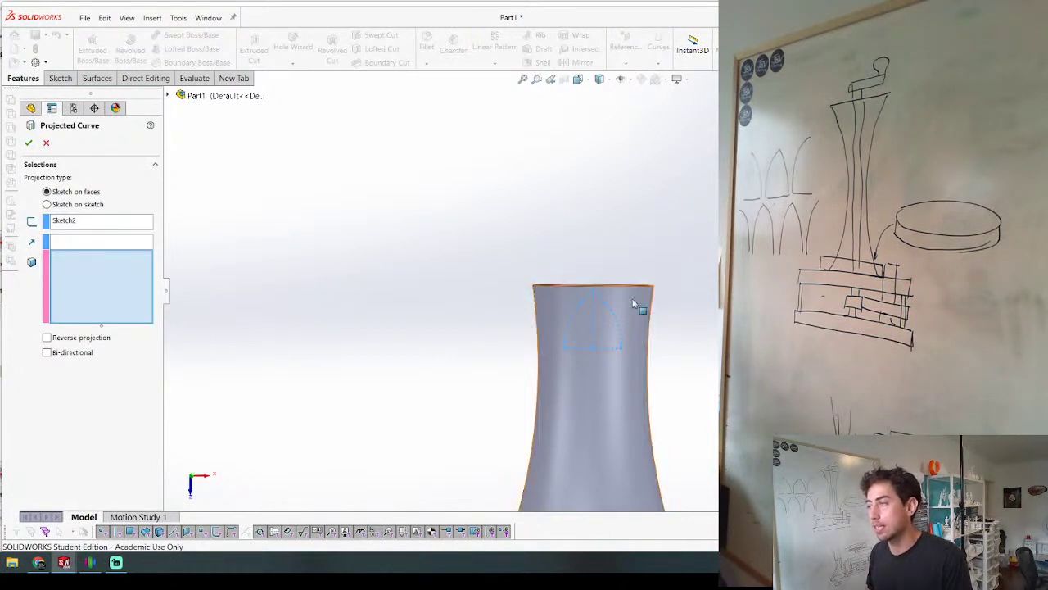
scroll(637, 303, "down", 4)
middle_click_drag(637, 304, 606, 374)
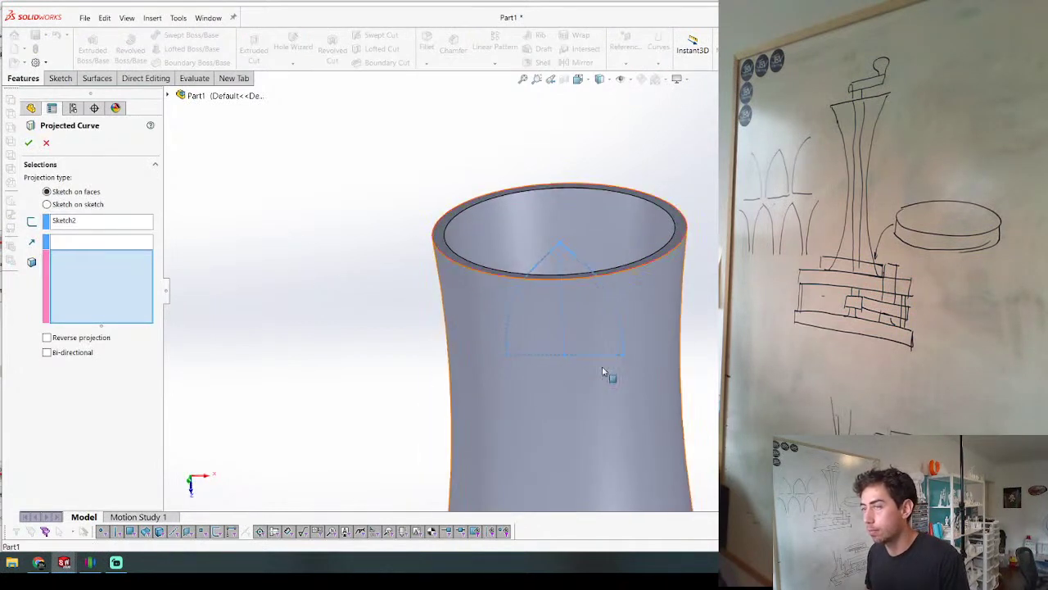
left_click(45, 143)
Step: Delete the Shell1 and Revolve1 features, keeping the tower profile and arch sketches
left_click(59, 279)
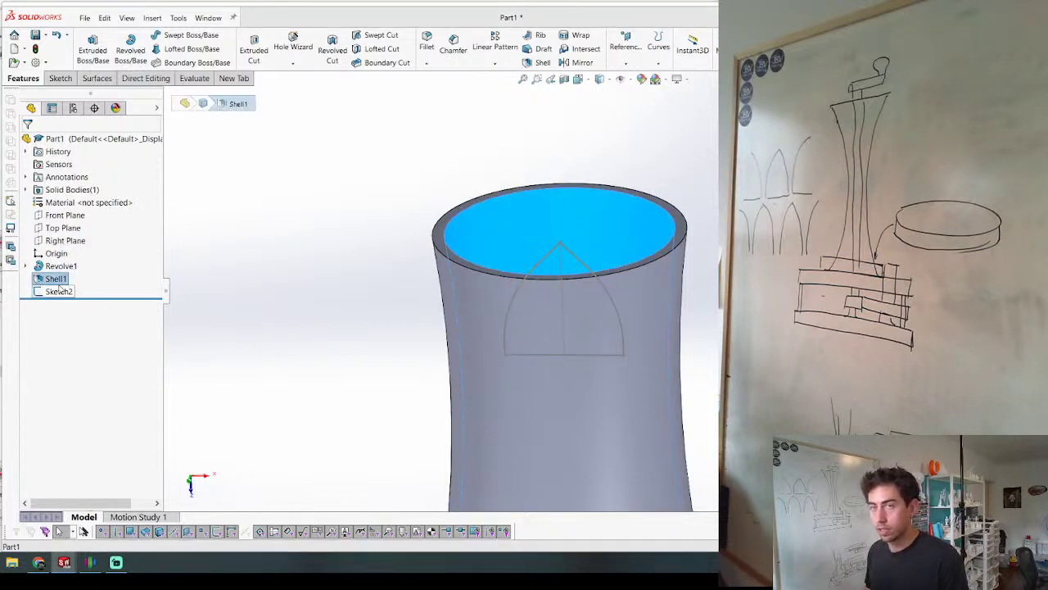
key("Delete")
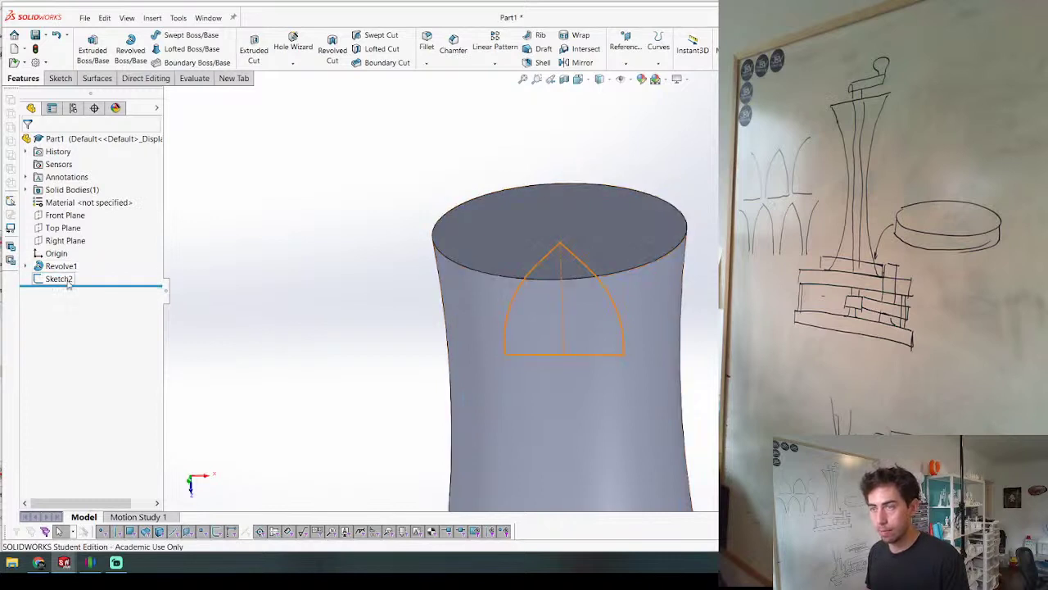
left_click(64, 266)
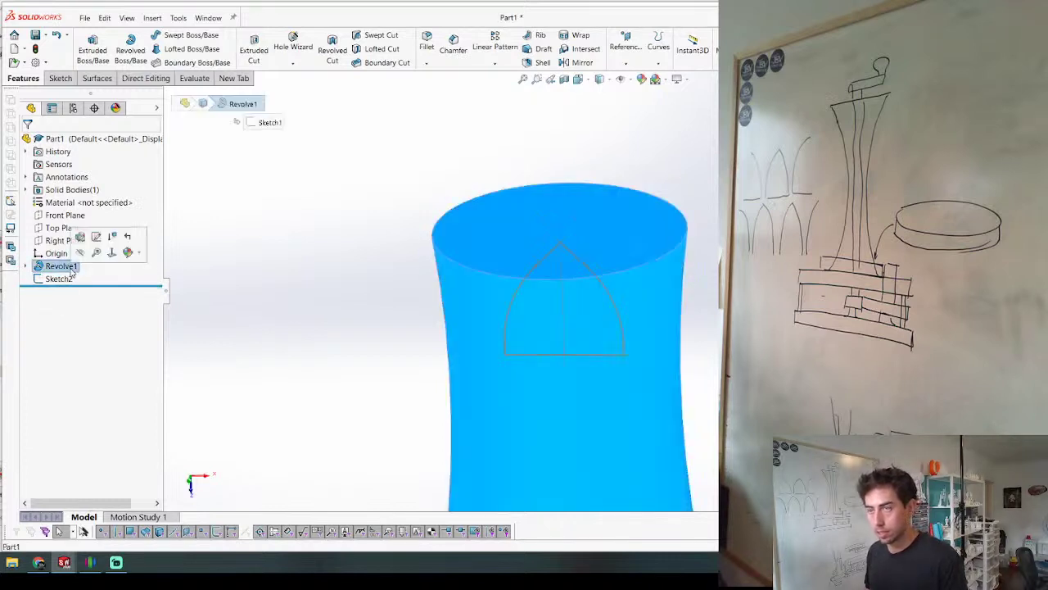
key("Delete")
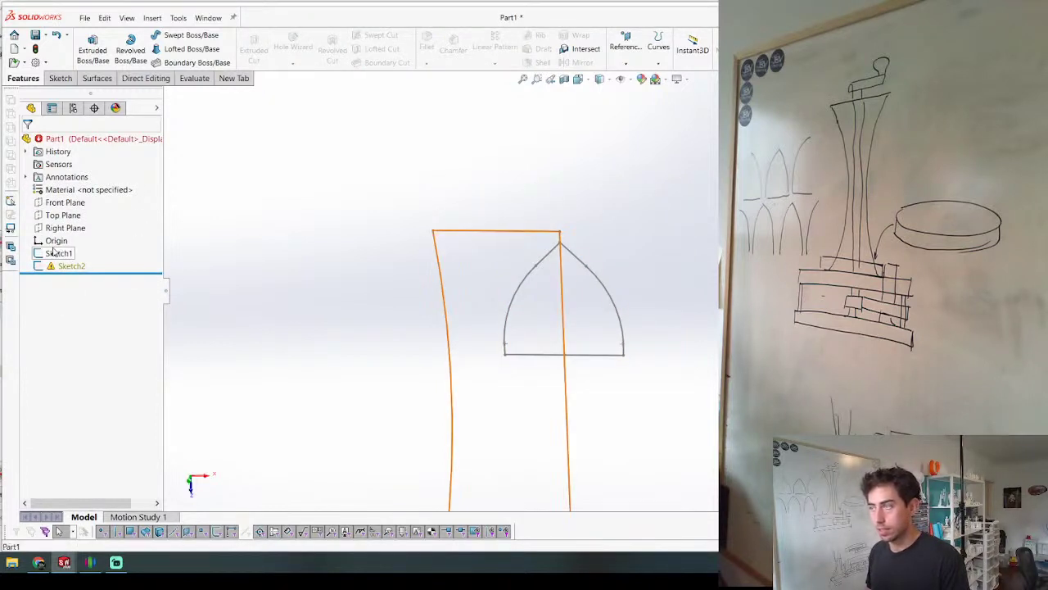
Step: Toggle the visibility of the tower profile sketch, Sketch1
left_click(60, 254)
scroll(568, 359, "up", 3)
scroll(555, 306, "down", 3)
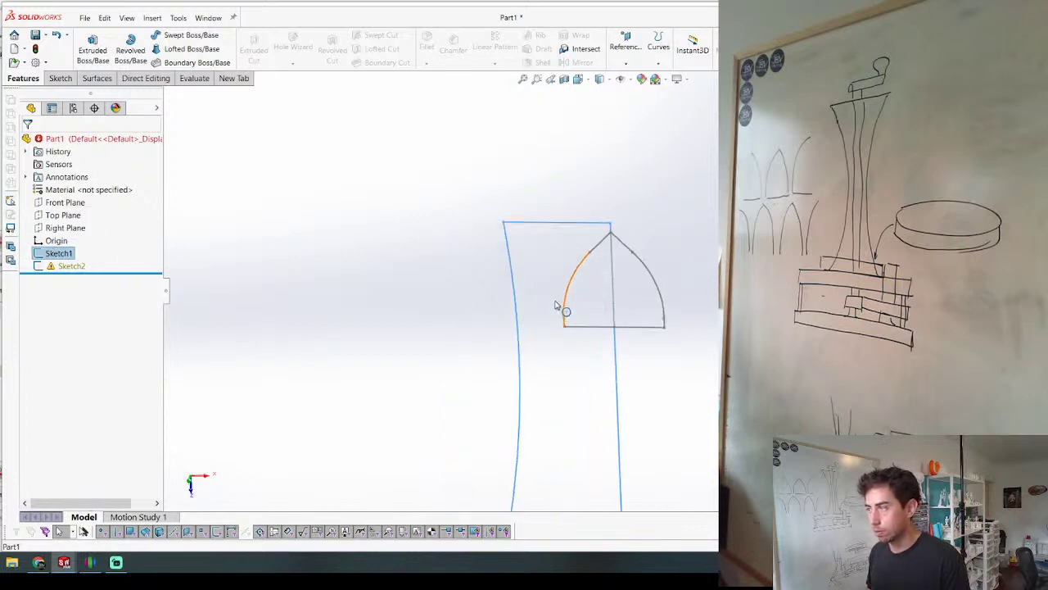
left_click(556, 204)
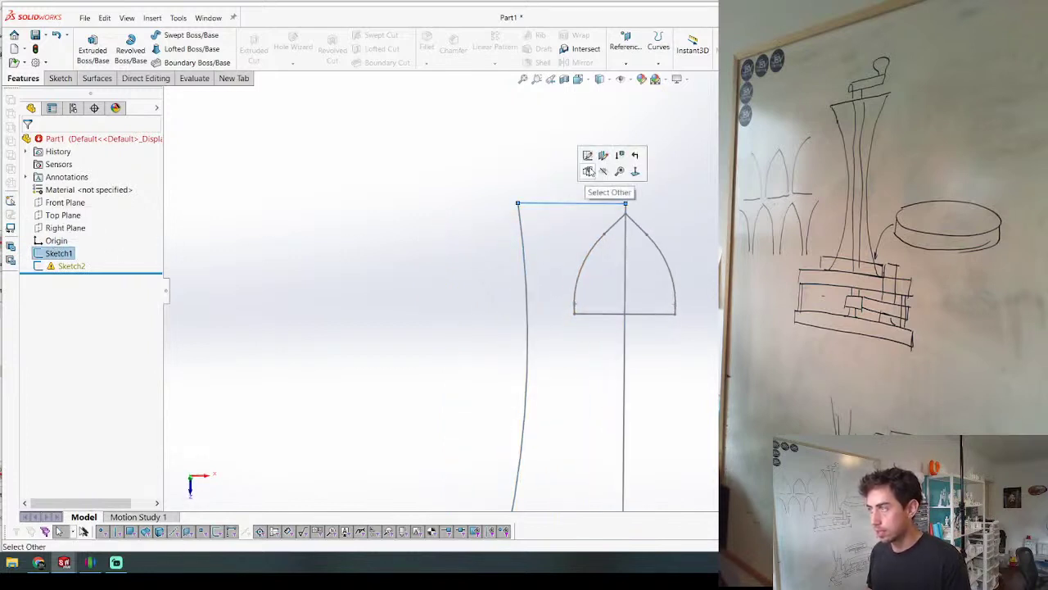
right_click(57, 253)
left_click(53, 237)
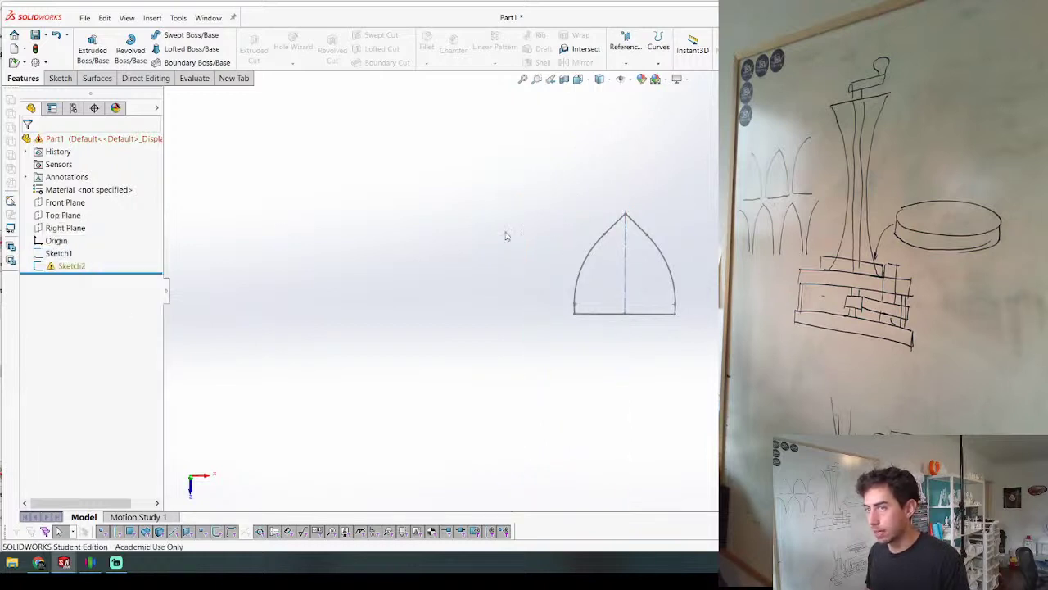
right_click(62, 253)
key("Escape")
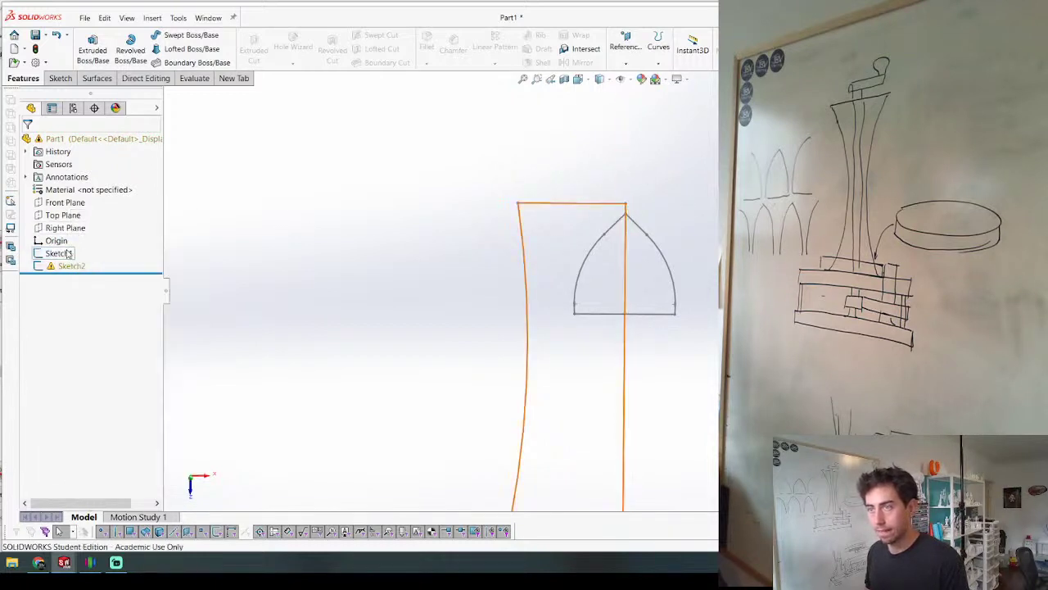
Step: Edit Sketch1 and convert the tower profile's top, vertical axis and bottom lines to construction geometry
right_click(64, 253)
left_click(75, 217)
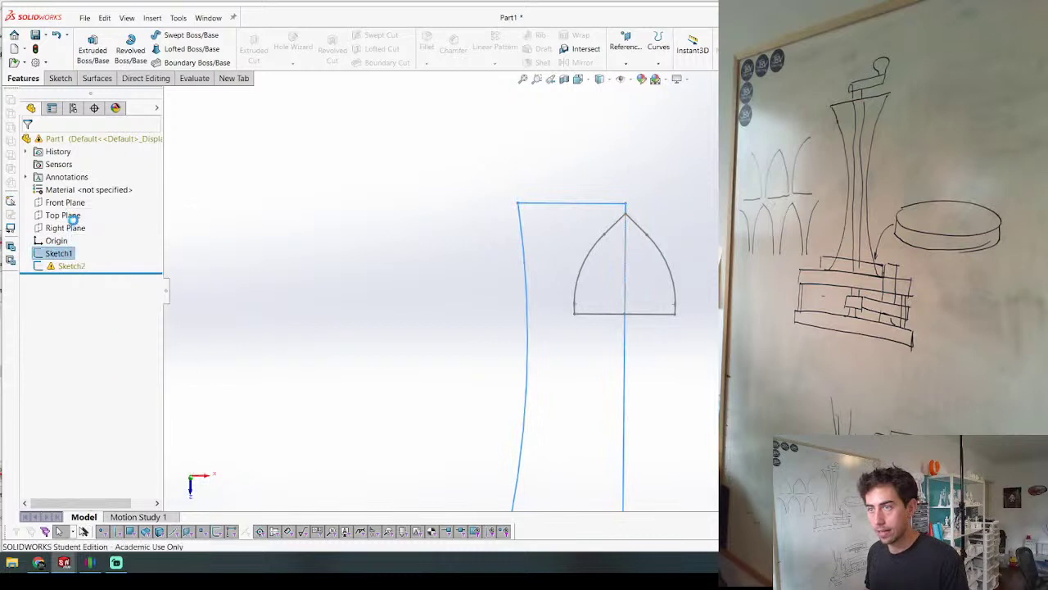
left_click(604, 206)
left_click(626, 228)
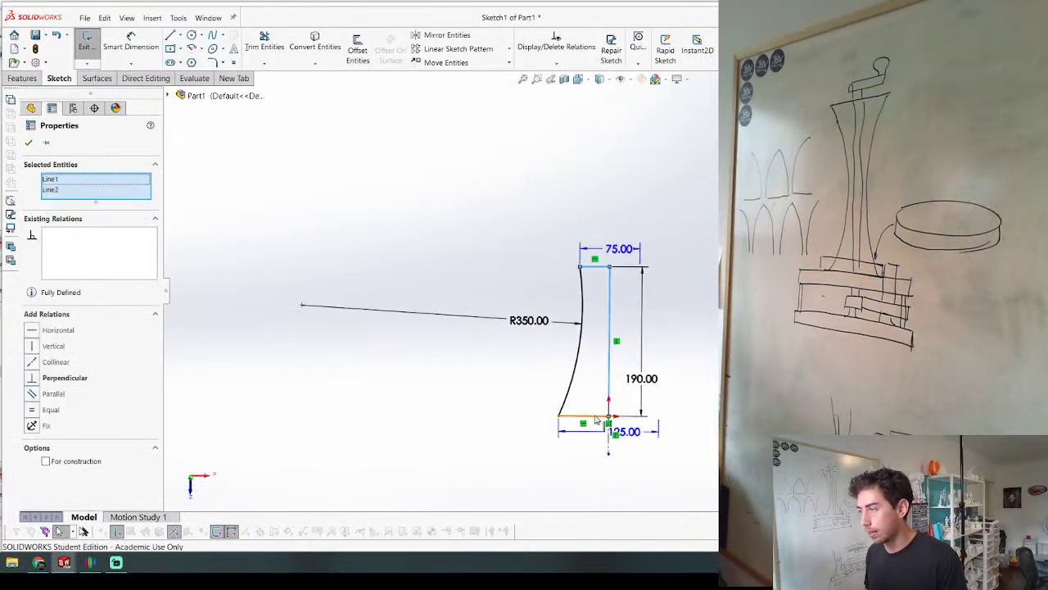
left_click(597, 419, "ctrl")
left_click(645, 385)
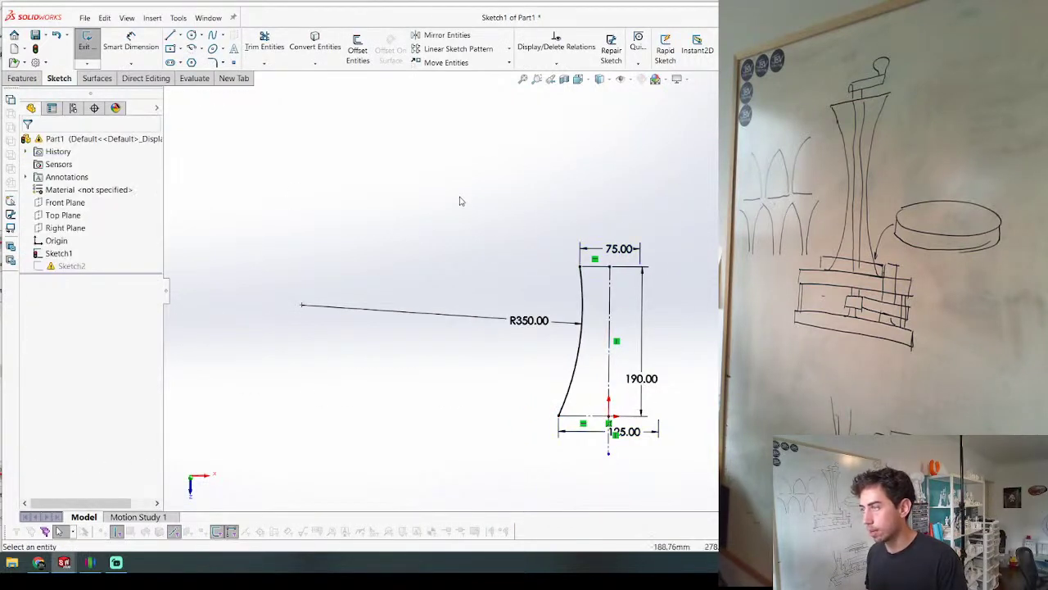
Step: Exit the tower profile sketch and roll the model back to just before the arch sketch, Sketch2
scroll(553, 378, "down", 4)
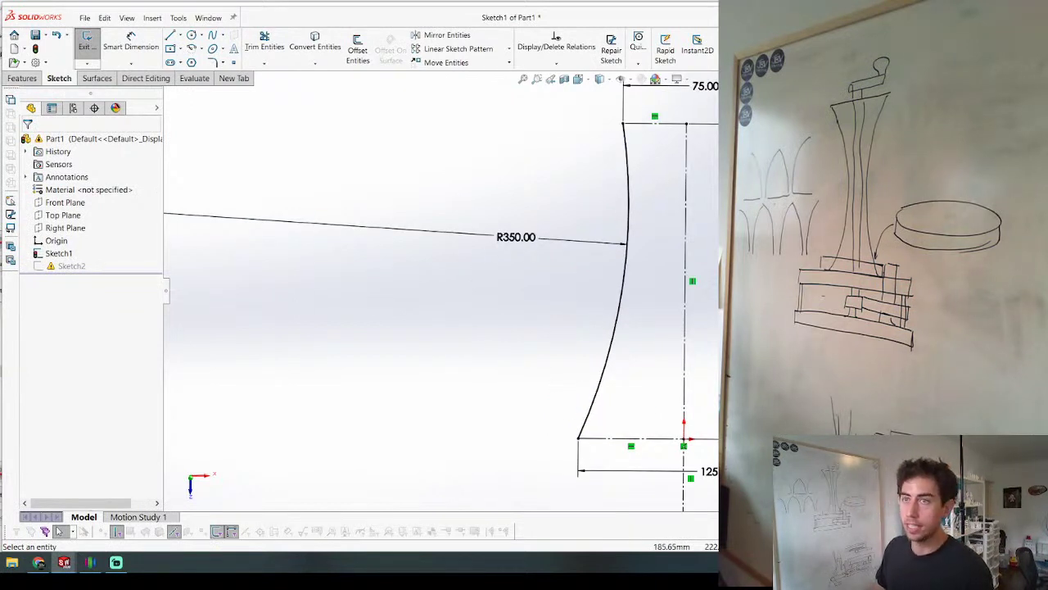
left_click(1012, 94)
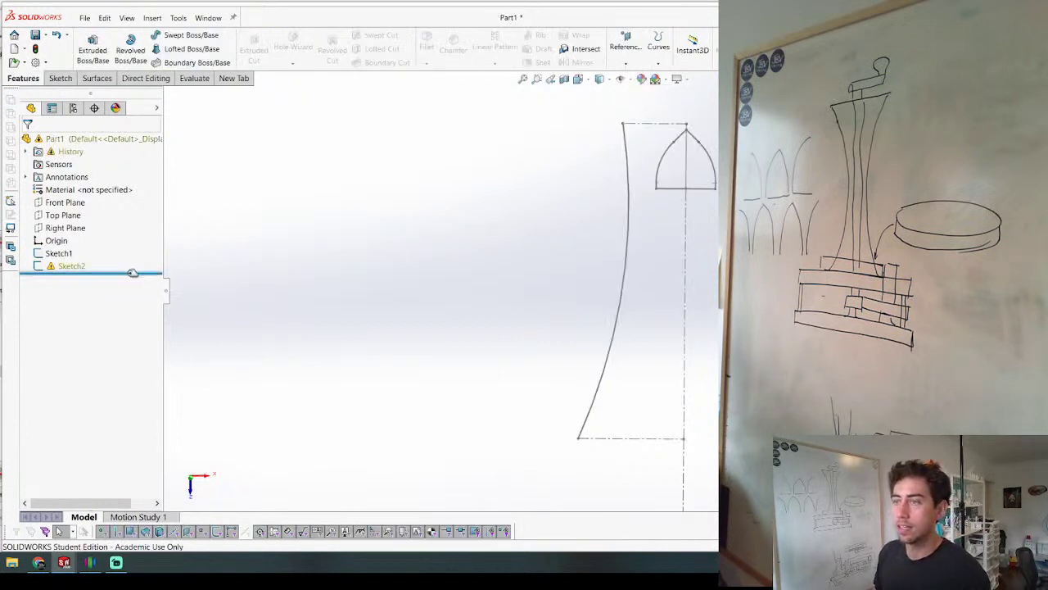
left_click_drag(131, 274, 130, 262)
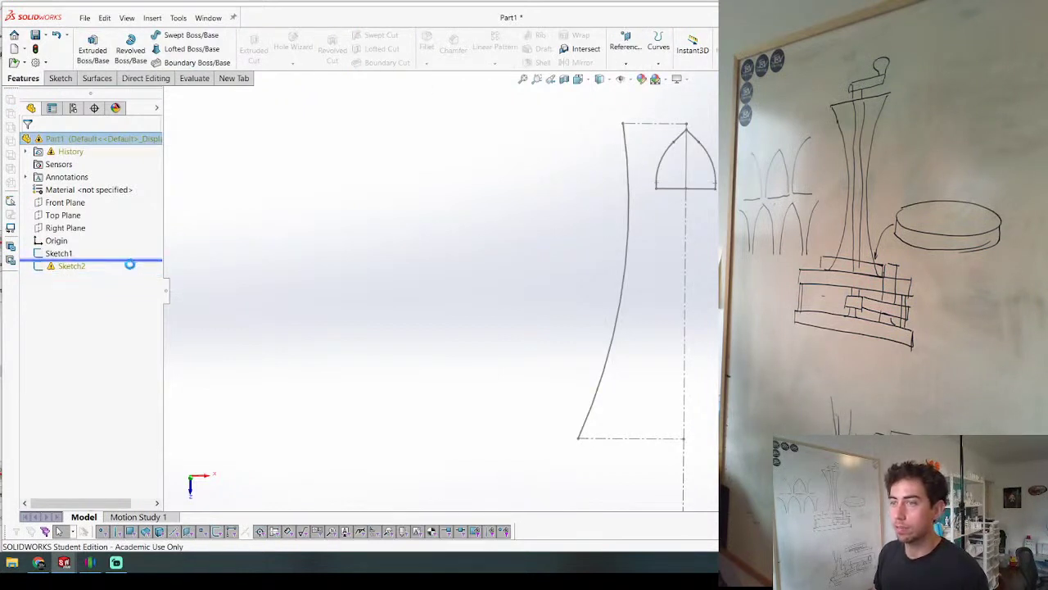
Step: Create a revolved surface from Sketch1's curved profile, turned 360 degrees about the sketch's vertical axis line
left_click(96, 78)
left_click(124, 45)
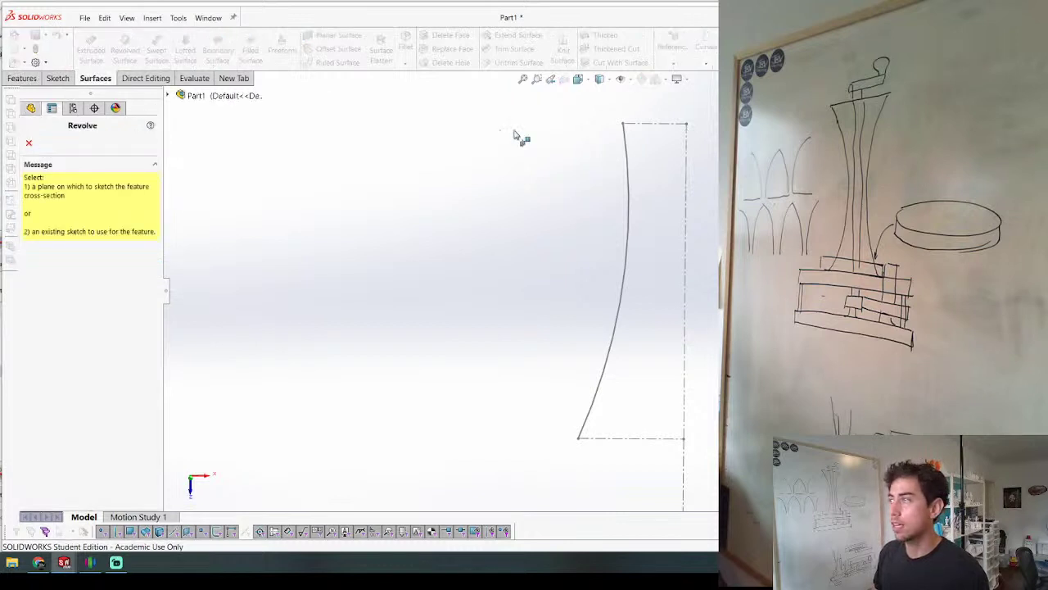
left_click(629, 176)
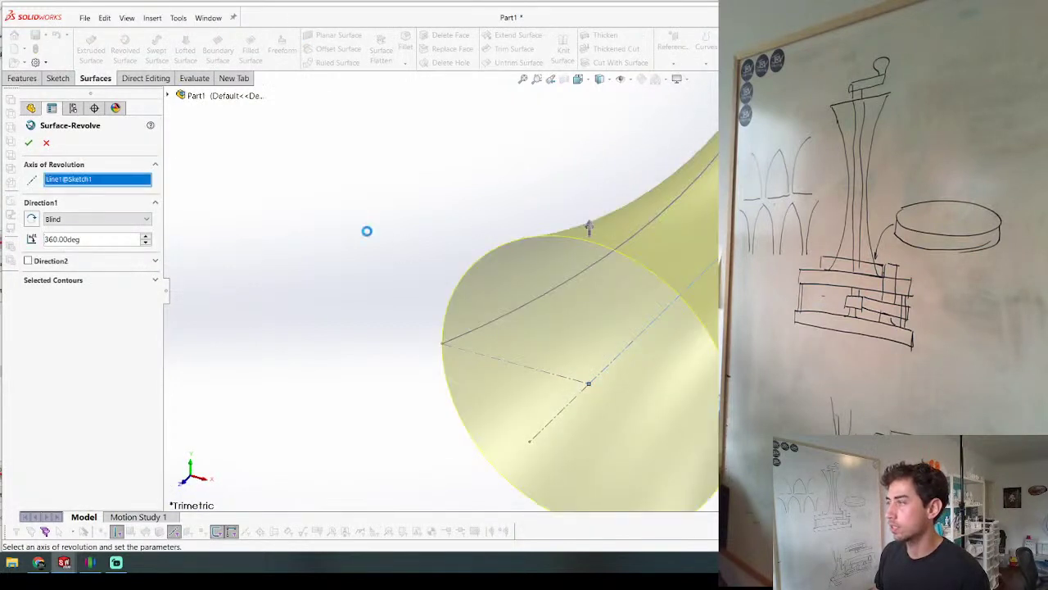
left_click(29, 143)
middle_click_drag(495, 248, 506, 295)
scroll(533, 258, "up", 6)
middle_click_drag(693, 145, 605, 286)
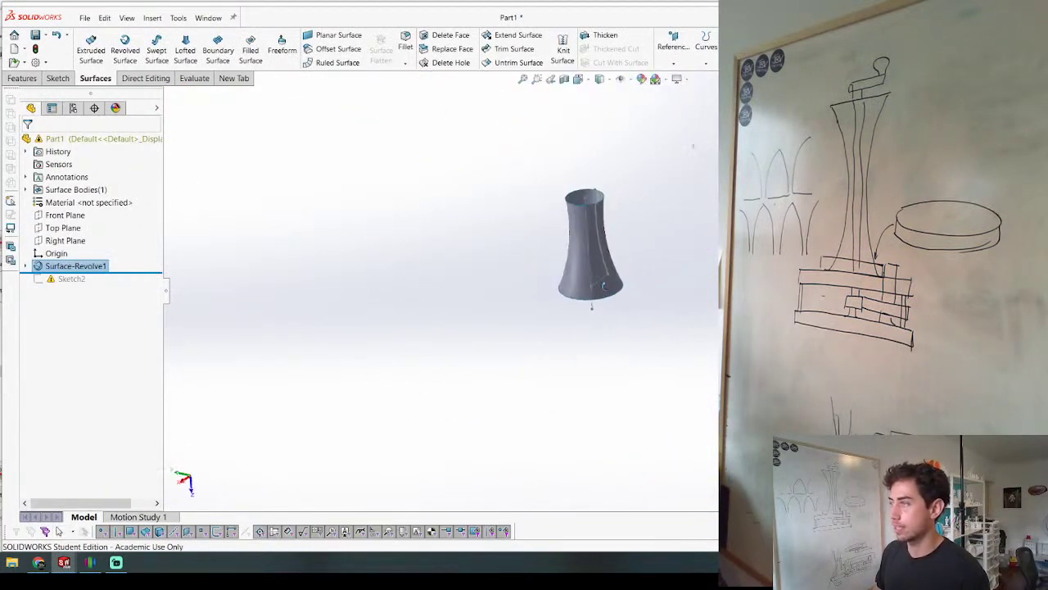
scroll(610, 237, "down", 5)
Step: Roll the model forward past Sketch2, edit that sketch and delete the dangling 3.50 mm dimension above the arch tip
left_click_drag(140, 273, 140, 284)
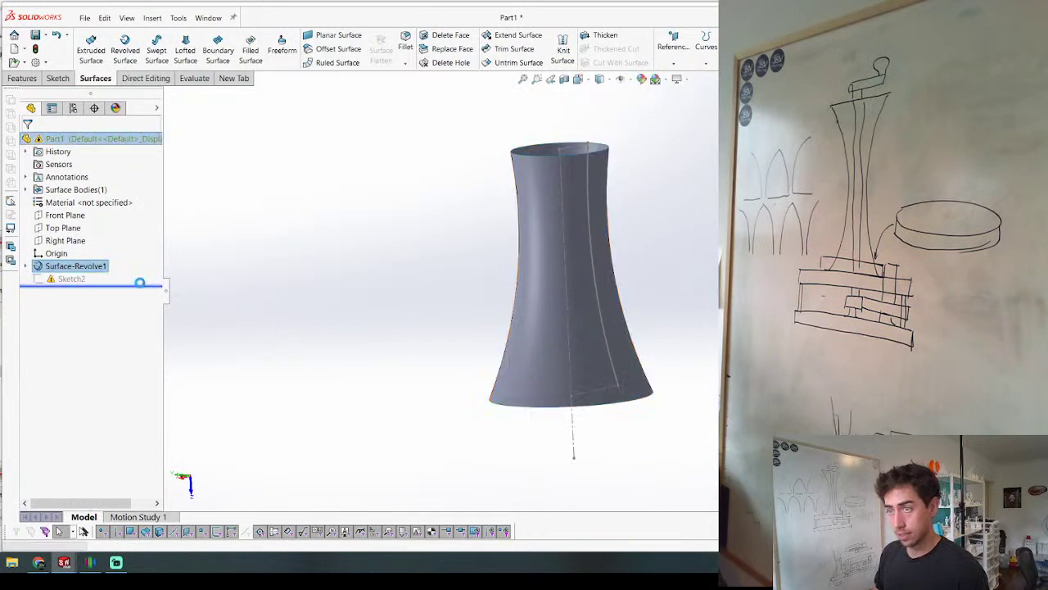
right_click(82, 280)
left_click(56, 277)
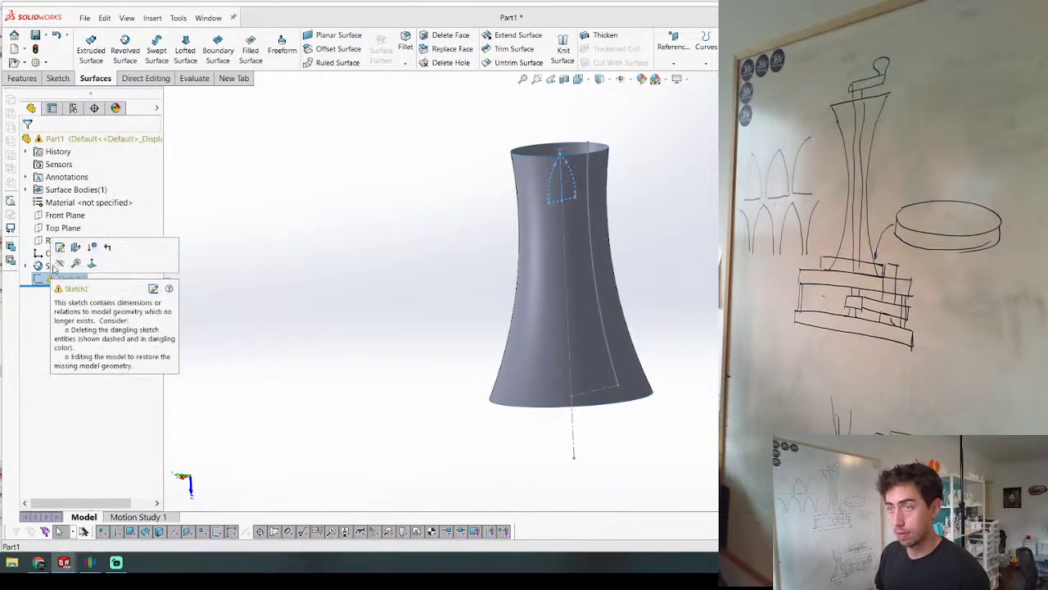
left_click(59, 247)
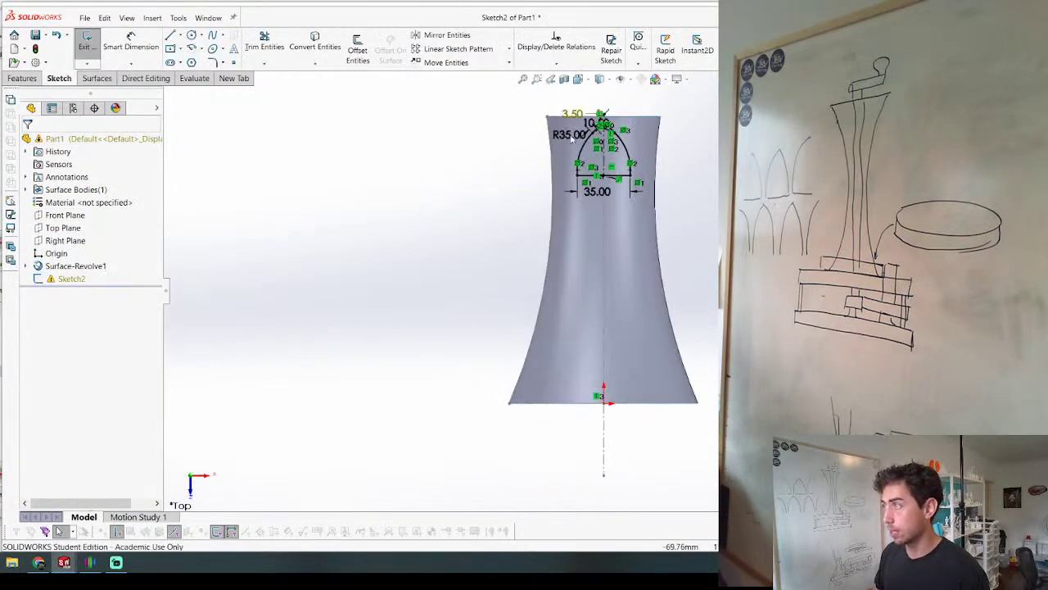
scroll(613, 129, "down", 6)
left_click(548, 204)
key("Delete")
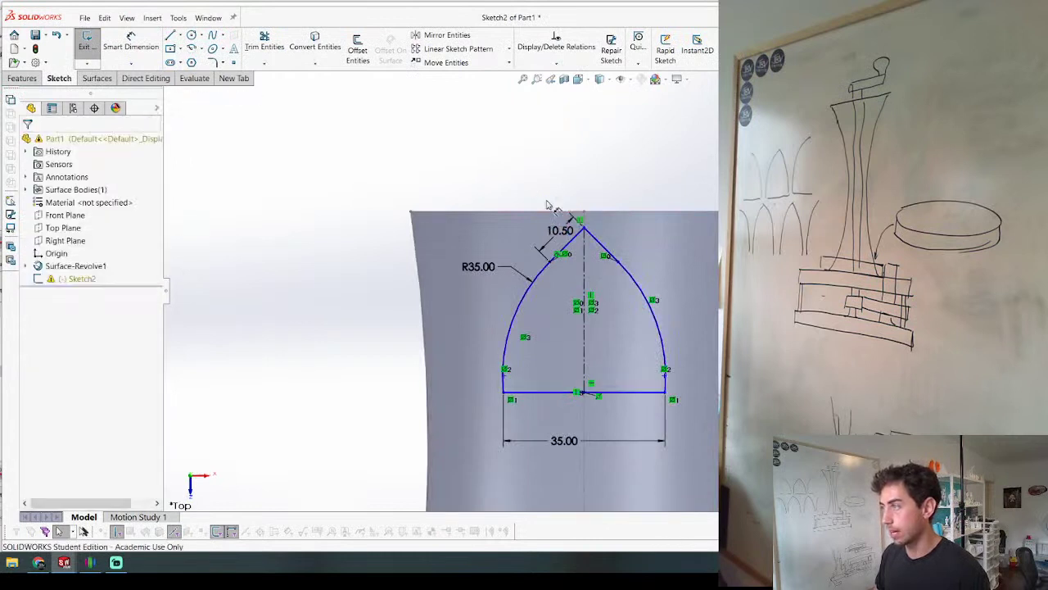
Step: Dimension the arch tip 3.50 mm below the tower's top edge and exit the sketch
scroll(589, 214, "down", 3)
key("d")
left_click(580, 247)
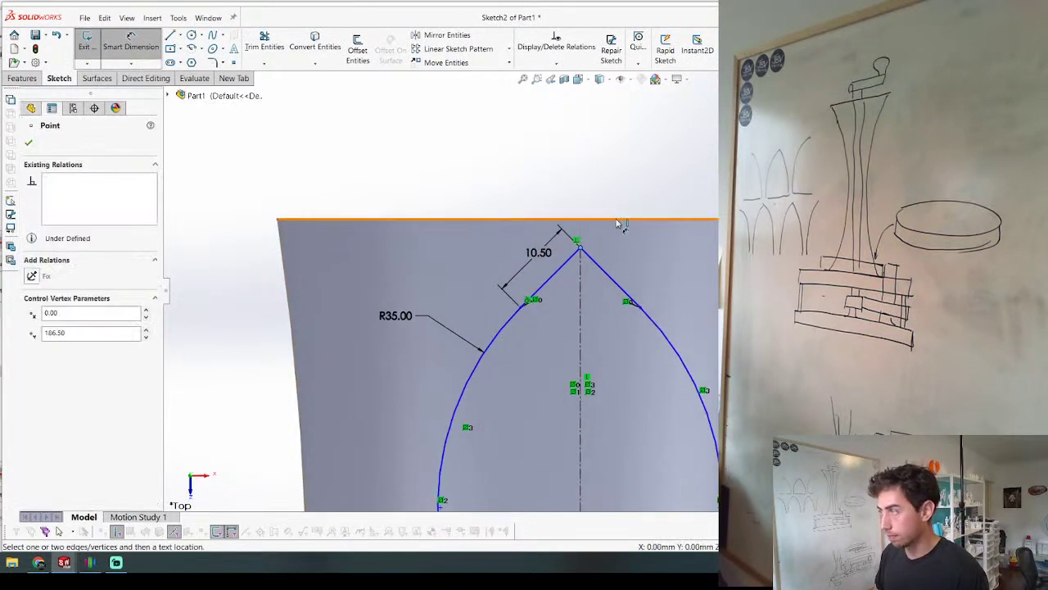
left_click(618, 223)
left_click(665, 164)
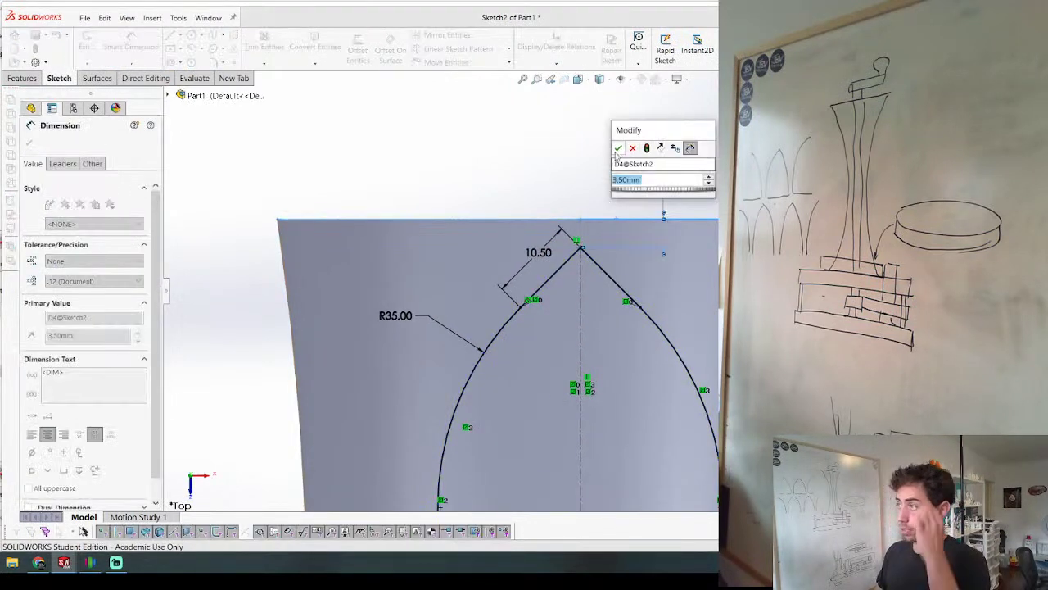
left_click(619, 149)
left_click(85, 42)
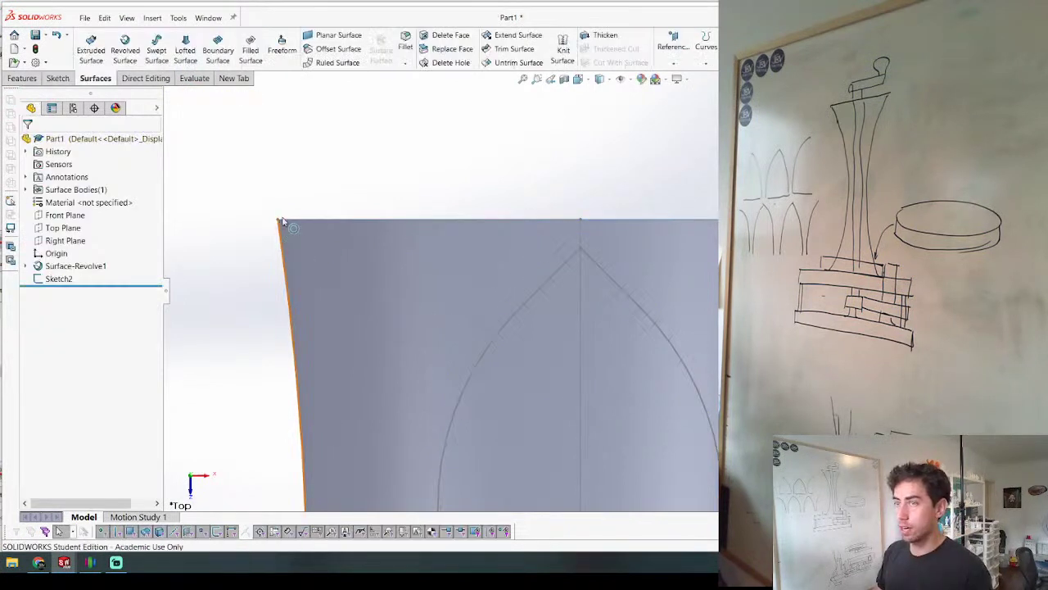
Step: Create a projected curve using Sketch on faces, projecting the Sketch2 arch onto the tower's curved surface
scroll(282, 221, "up", 3)
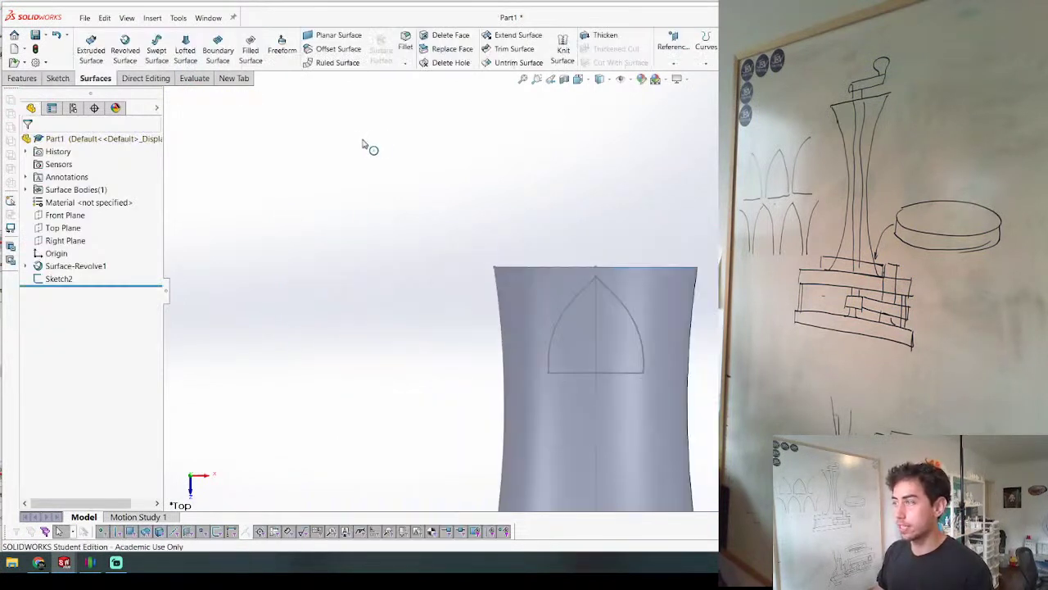
left_click(23, 78)
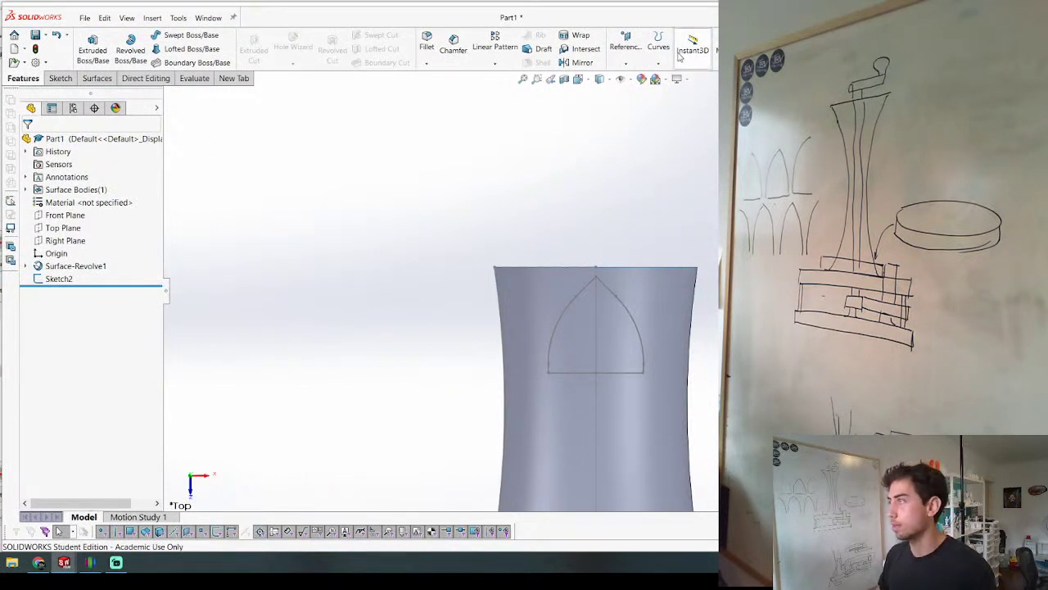
left_click(625, 65)
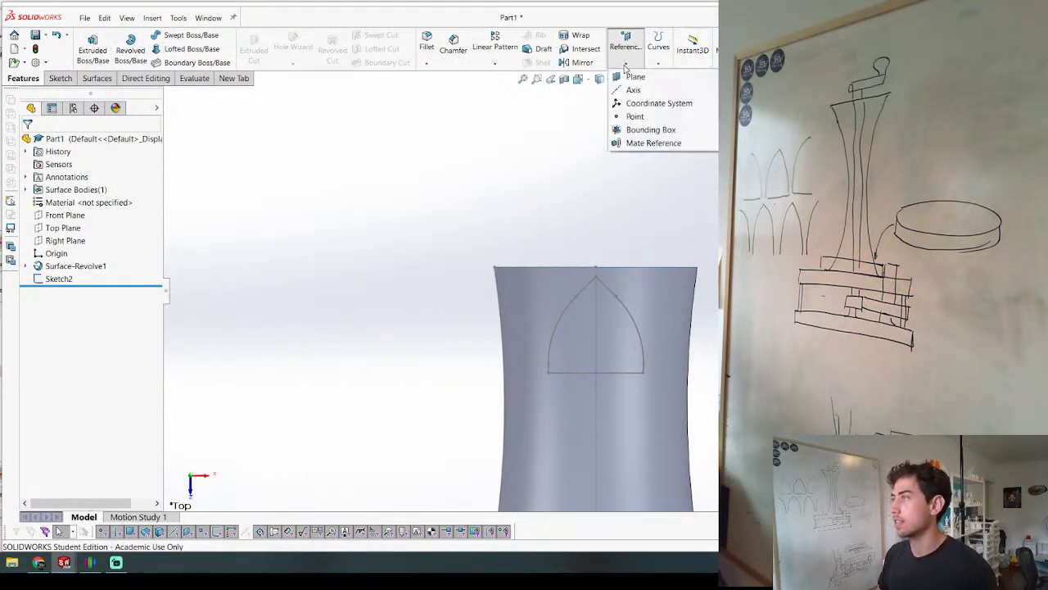
left_click(658, 64)
left_click(678, 91)
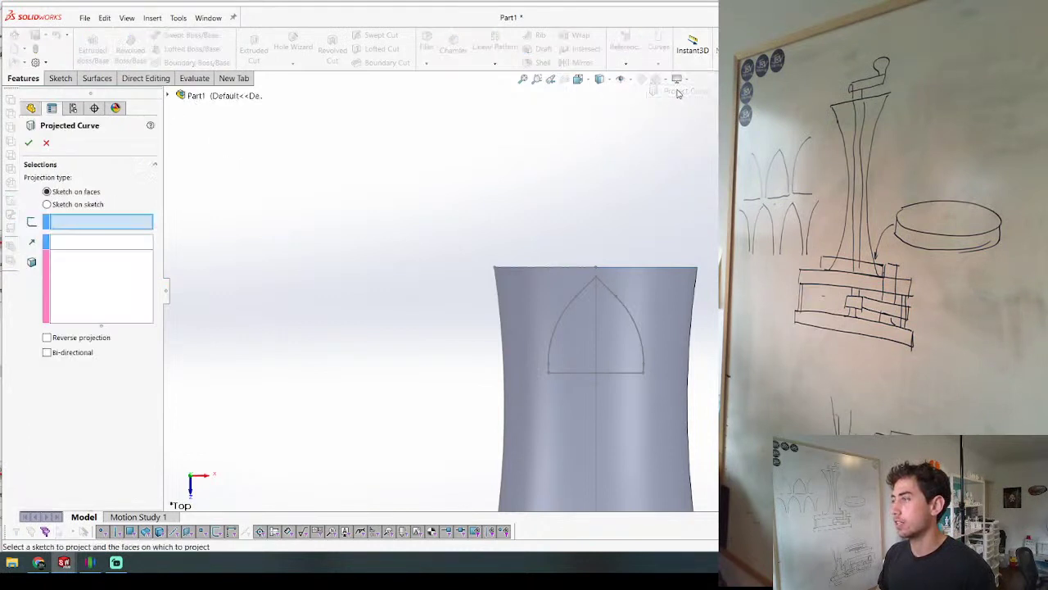
left_click(626, 317)
left_click(642, 298)
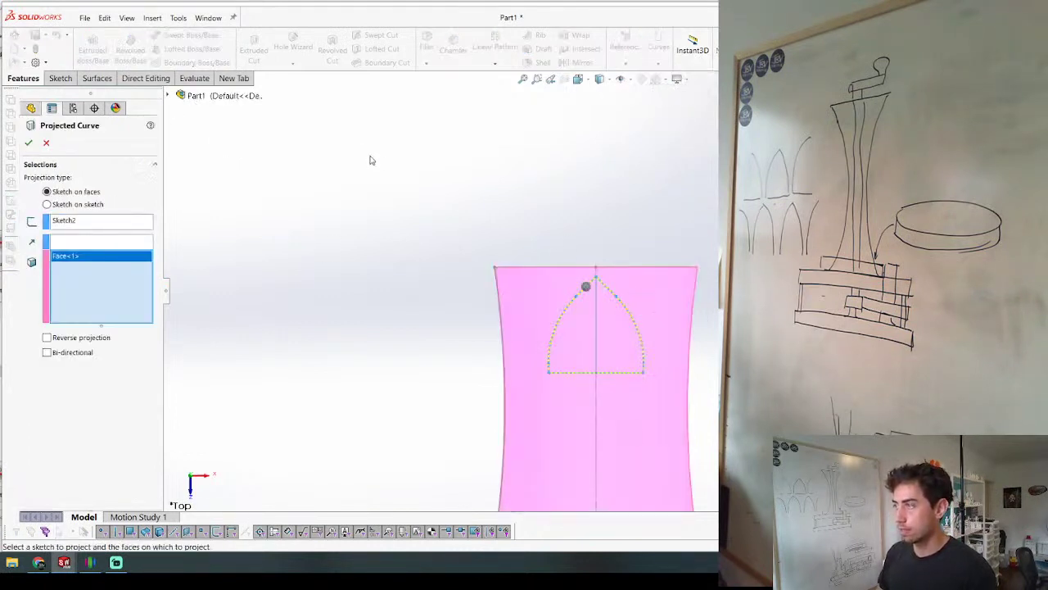
middle_click_drag(370, 160, 311, 276)
key("Return")
middle_click_drag(327, 379, 564, 331)
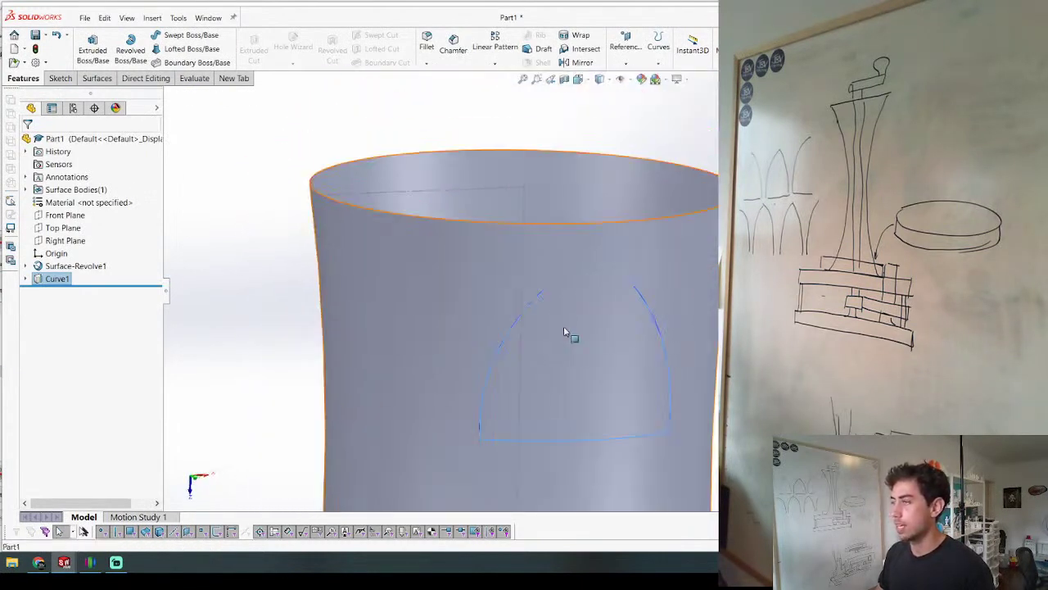
scroll(563, 332, "up", 3)
Step: Trim the tower surface with Curve1 as the trim tool, removing the area inside the pointed arch
left_click(95, 78)
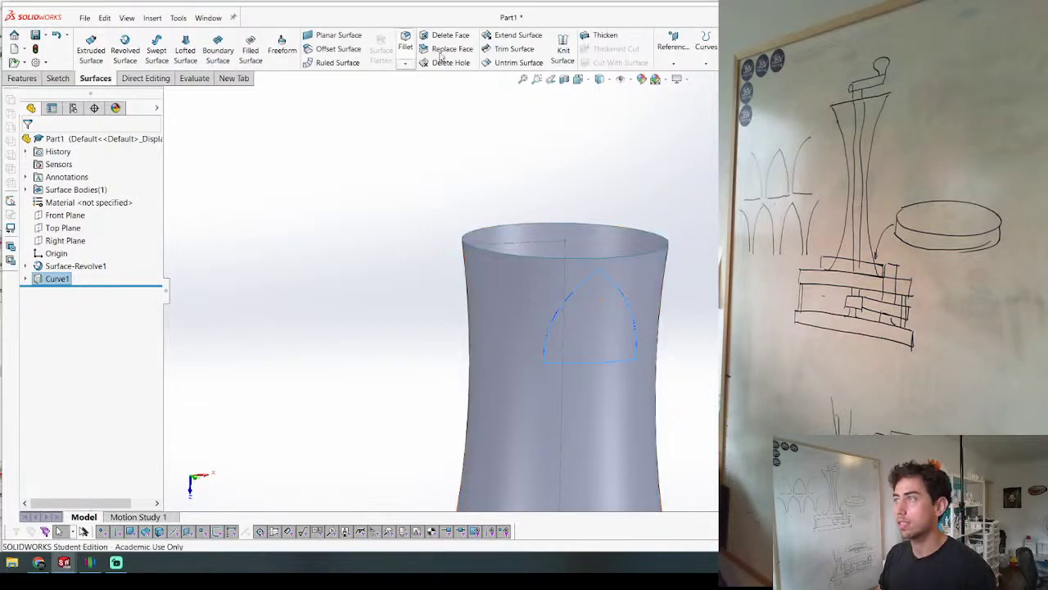
left_click(510, 49)
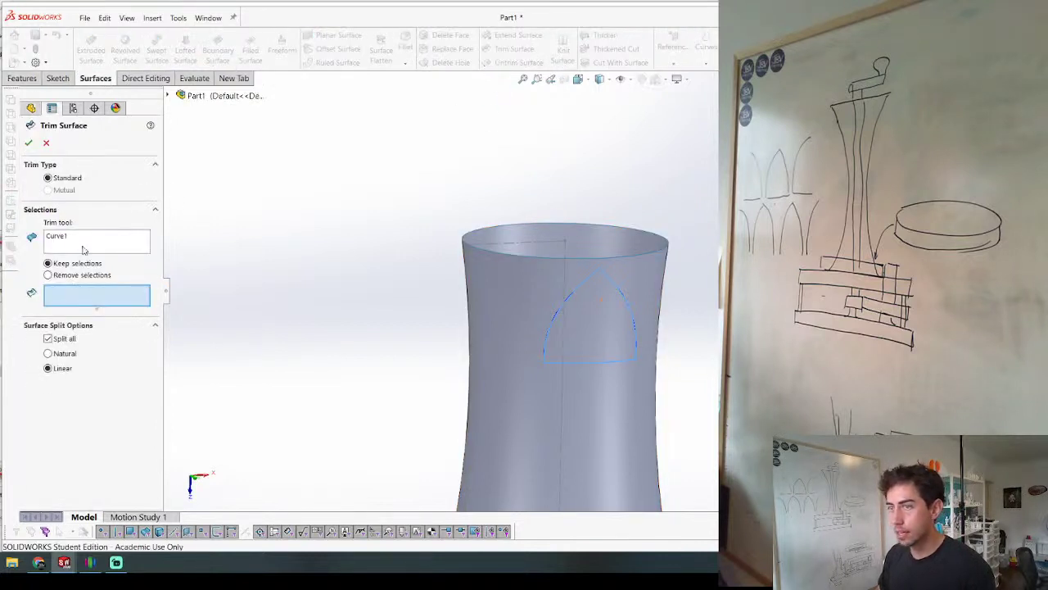
left_click(49, 276)
left_click(592, 326)
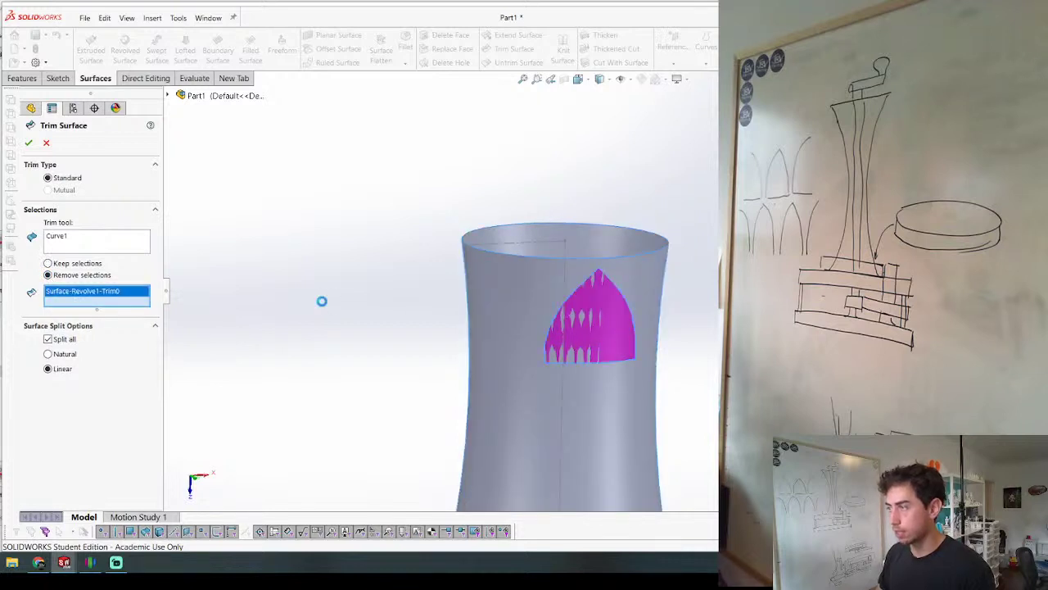
key("Return")
middle_click_drag(334, 310, 292, 305)
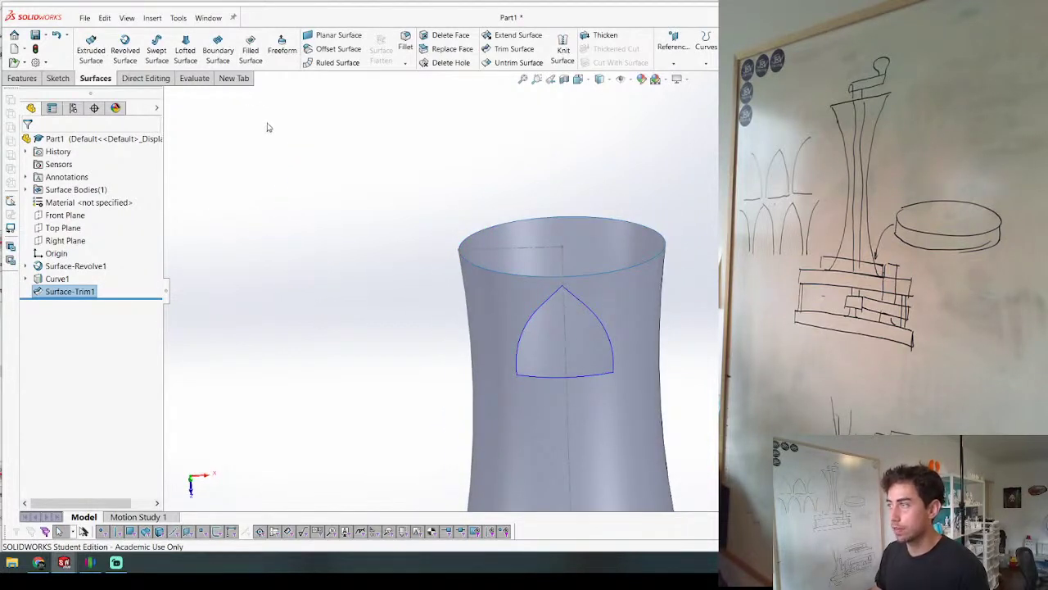
Step: Set up a circular pattern about the tower's top circular edge with 16 equally spaced instances over 360 degrees
left_click(21, 80)
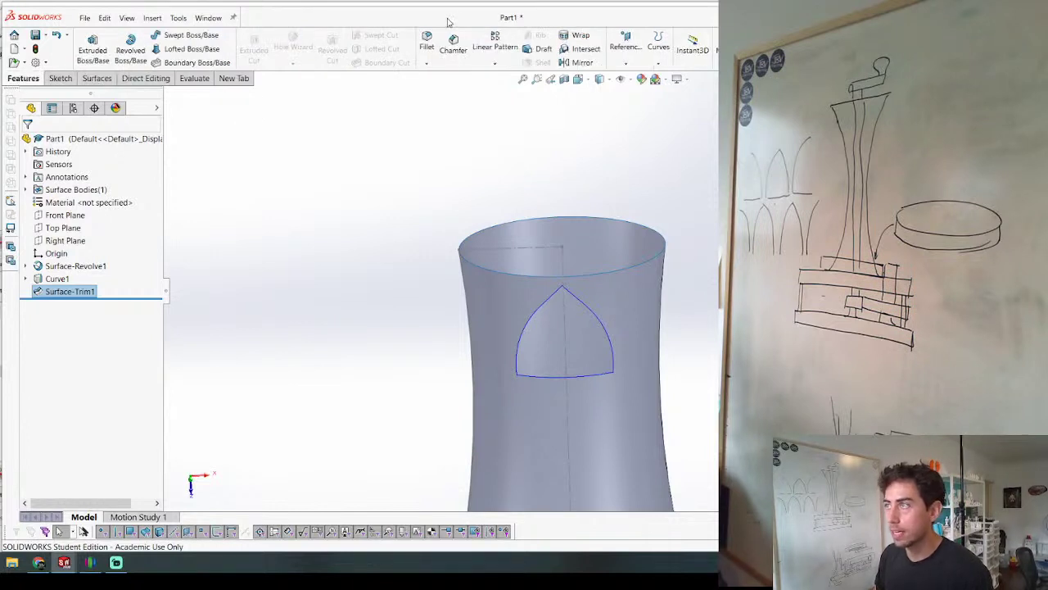
left_click(501, 63)
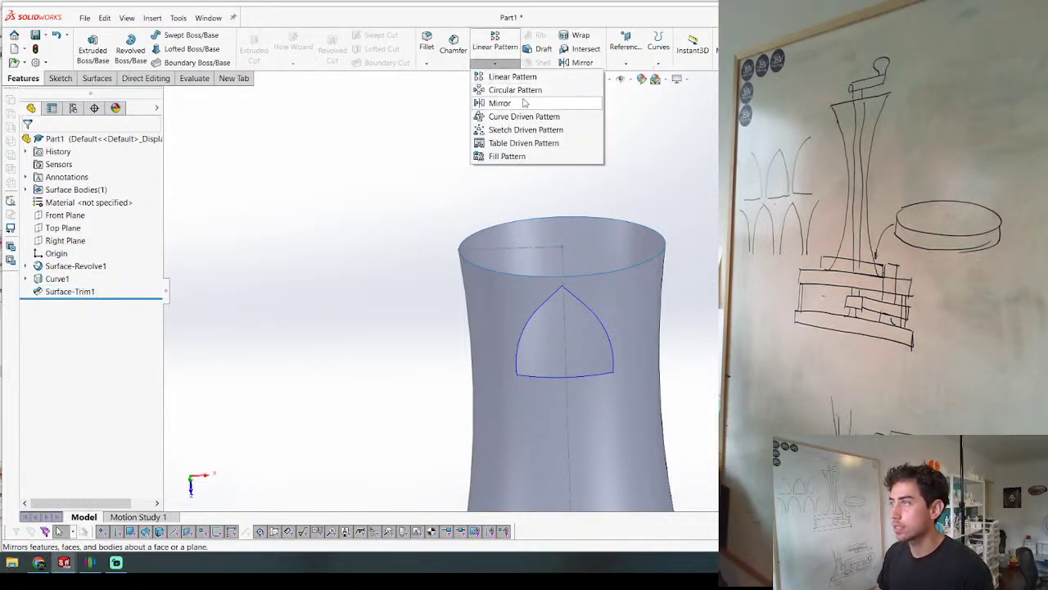
left_click(515, 90)
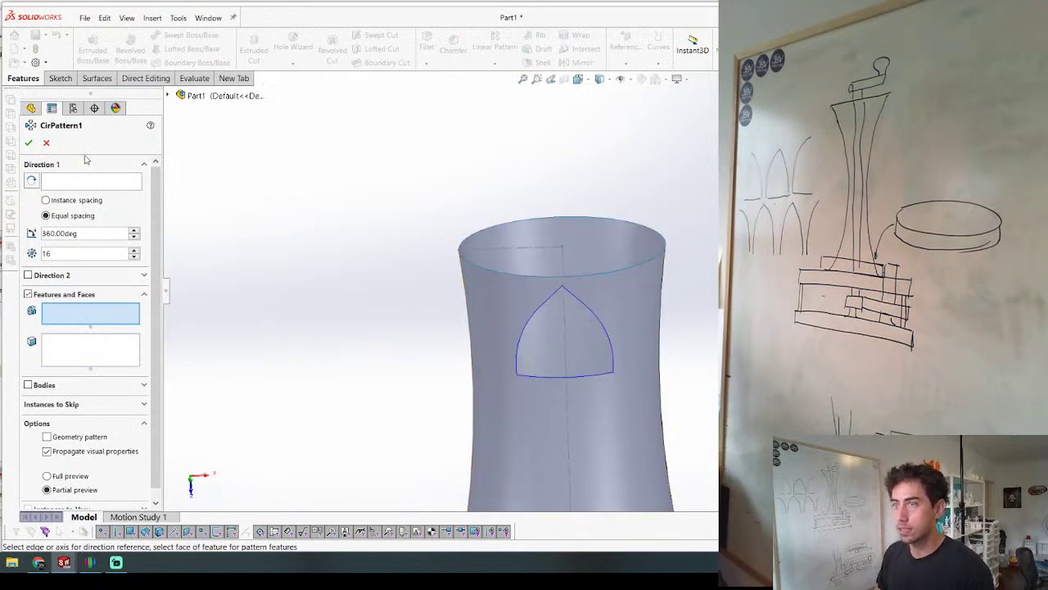
left_click(76, 178)
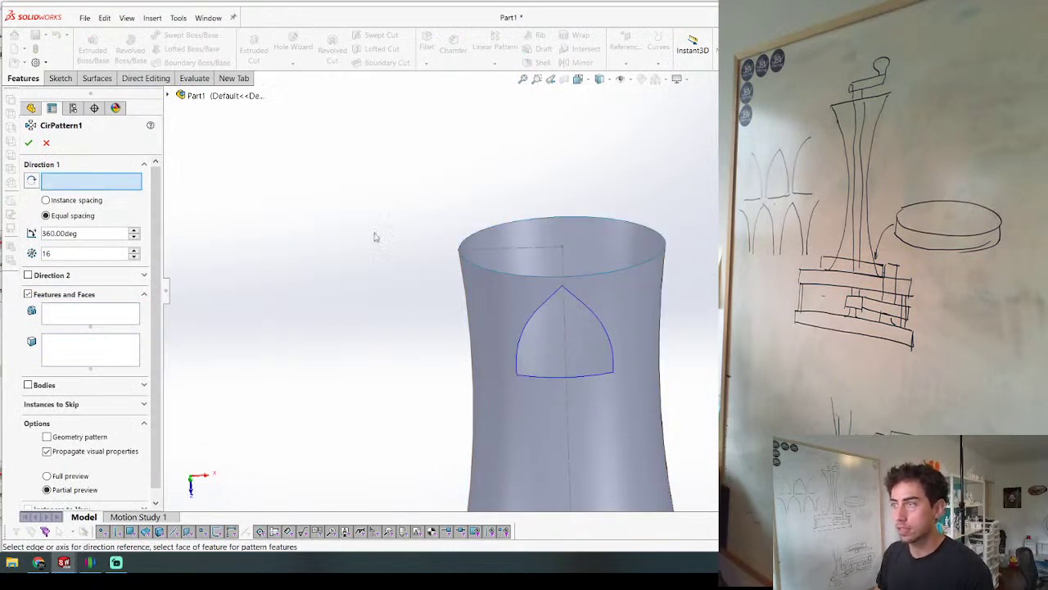
left_click(487, 269)
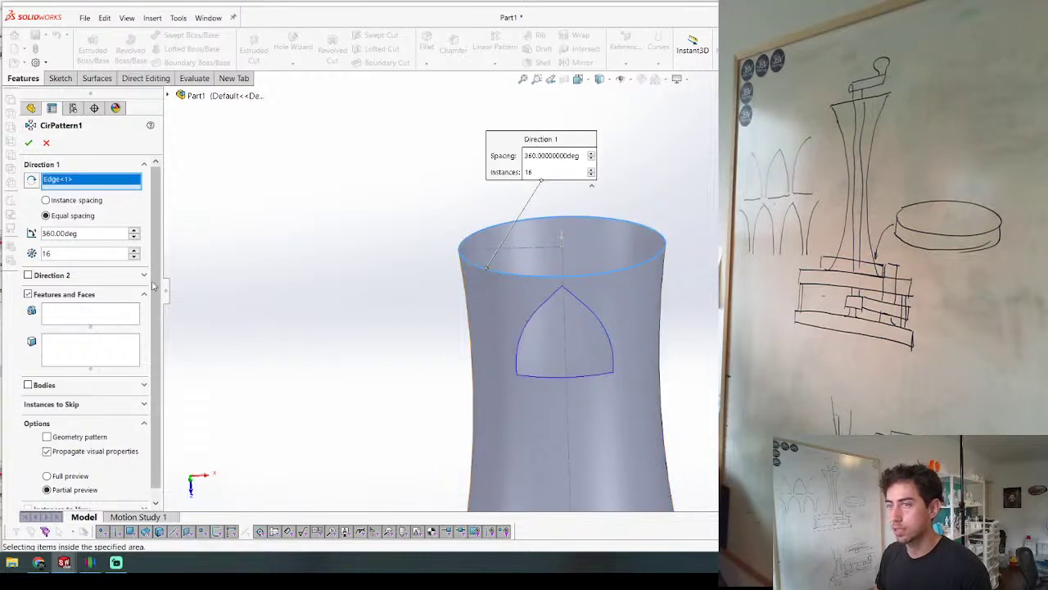
Step: Try to use the Surface-Trim1 arch cut as the feature to repeat in the circular pattern, and cancel the pattern
left_click(69, 313)
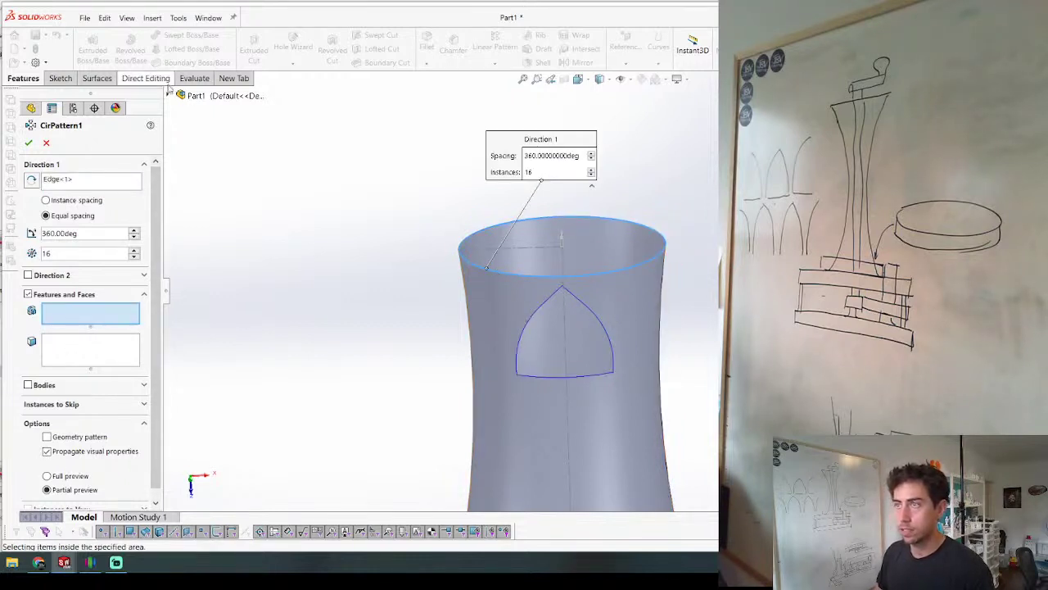
left_click(168, 95)
left_click(223, 249)
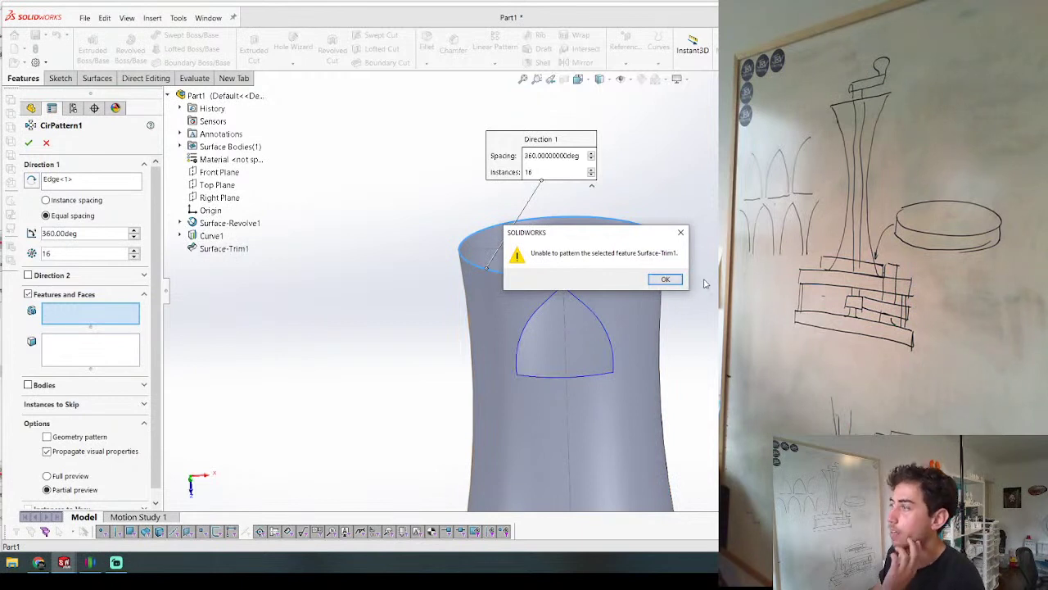
left_click(665, 278)
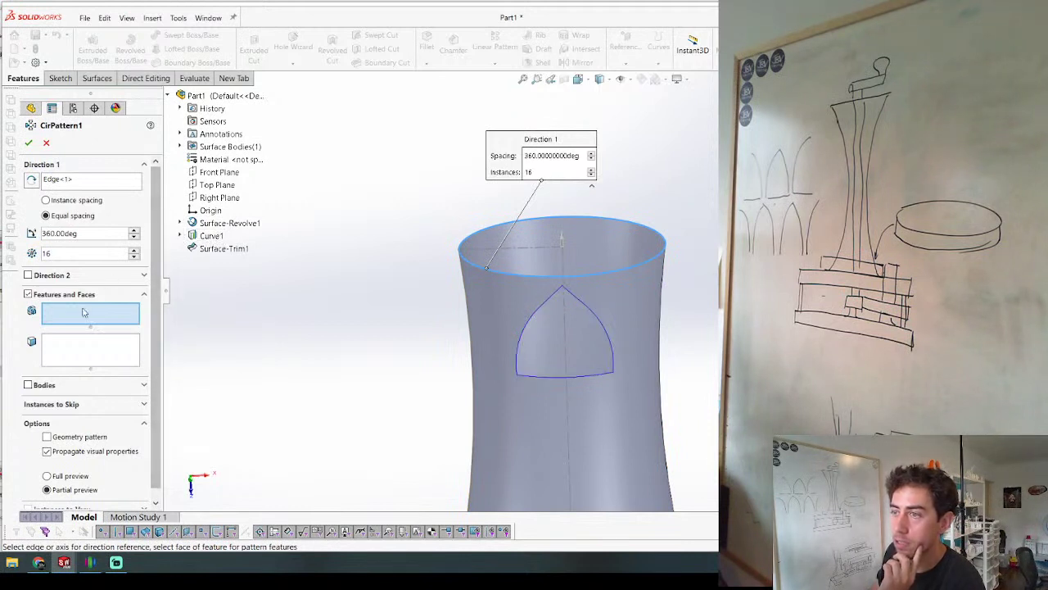
left_click(180, 235)
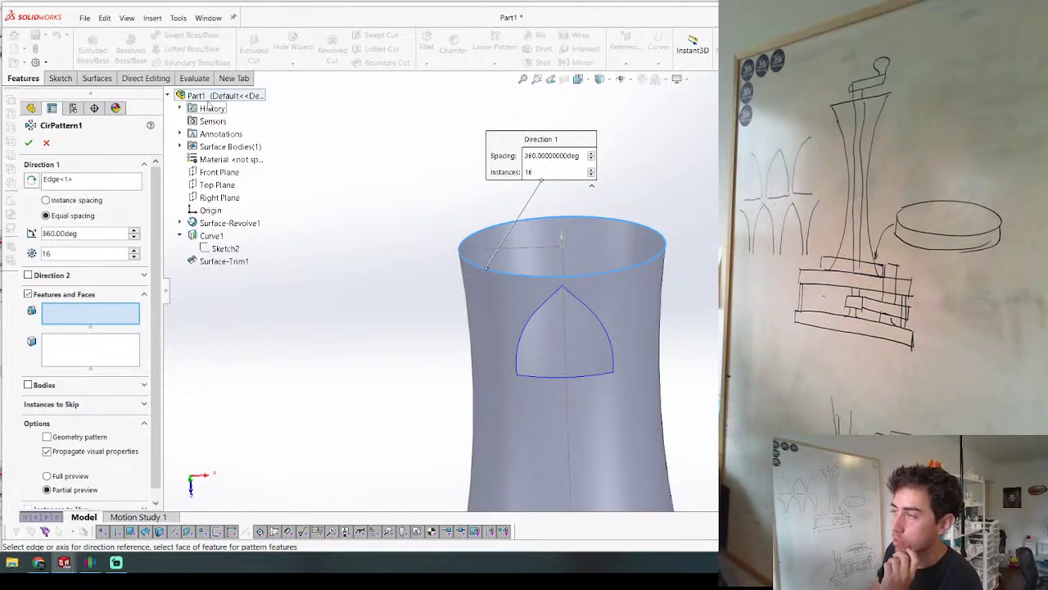
scroll(499, 279, "up", 3)
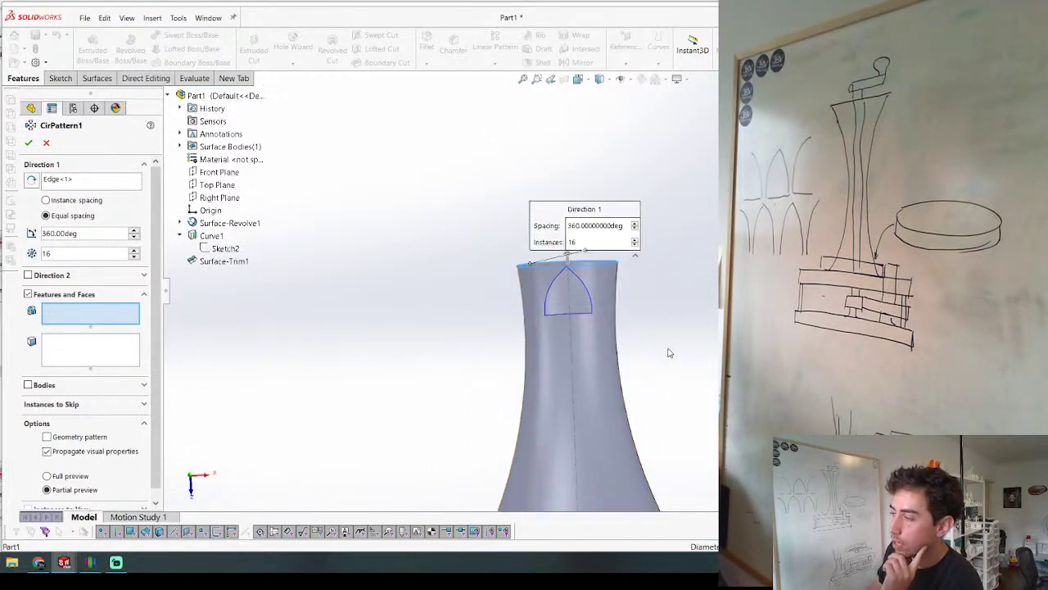
scroll(669, 352, "down", 2)
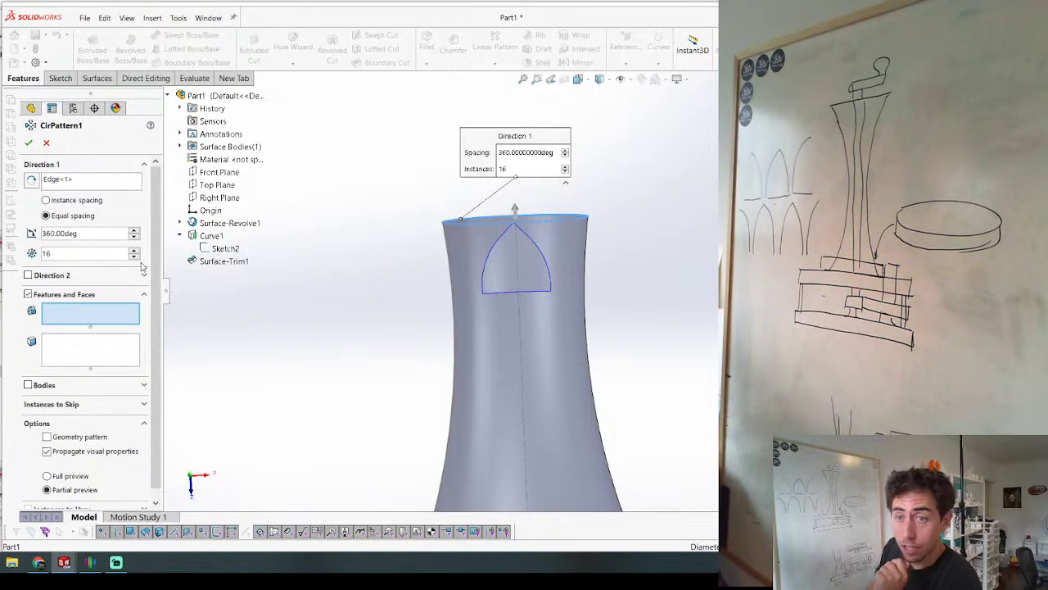
left_click(34, 144)
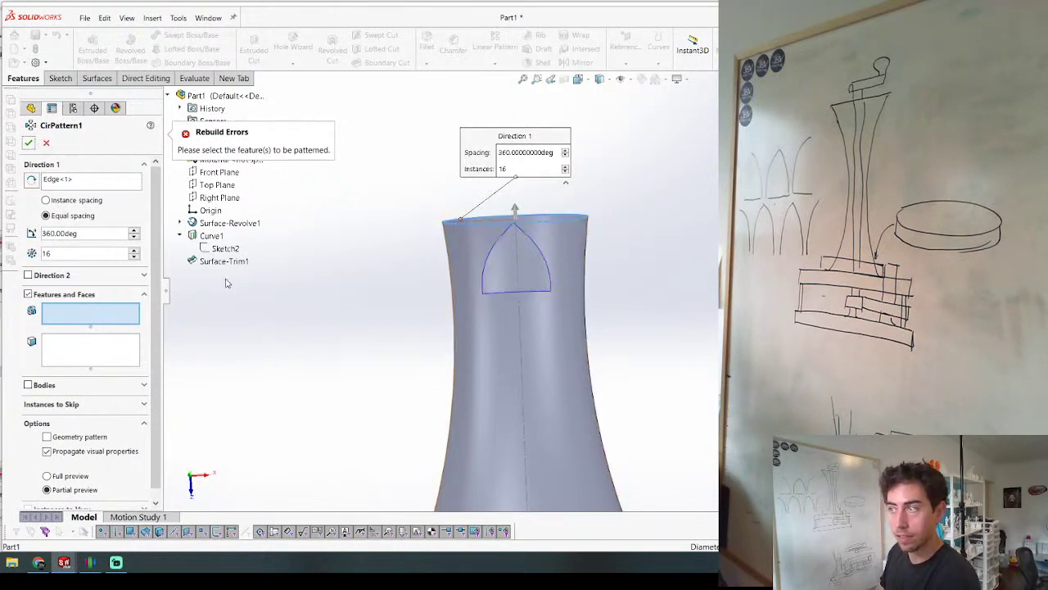
left_click(46, 143)
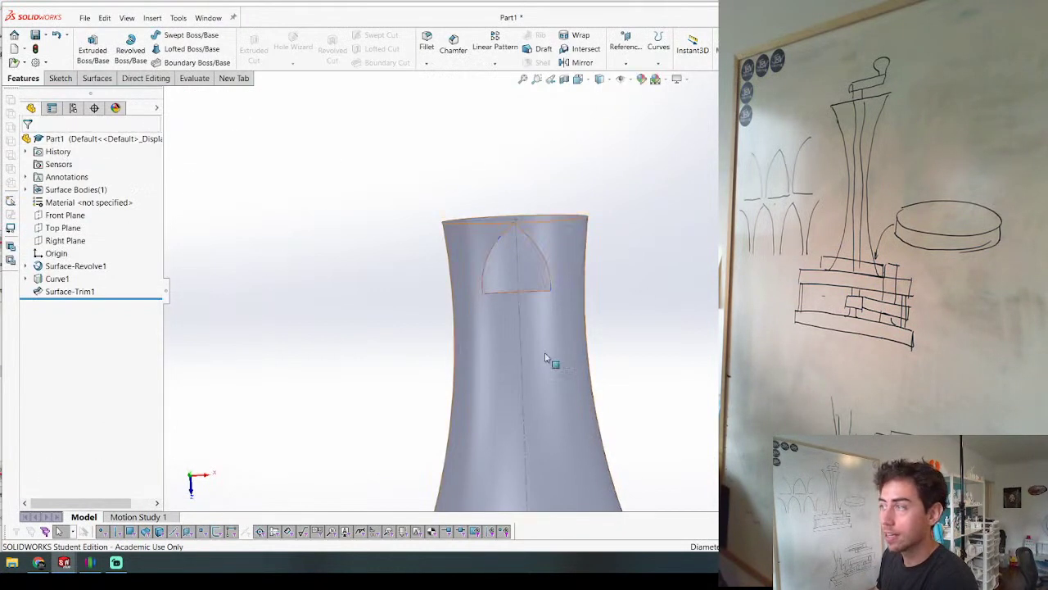
Step: Open Sketch2 under Curve1 for editing and try an arch base width of 40 mm
middle_click_drag(552, 295, 560, 320)
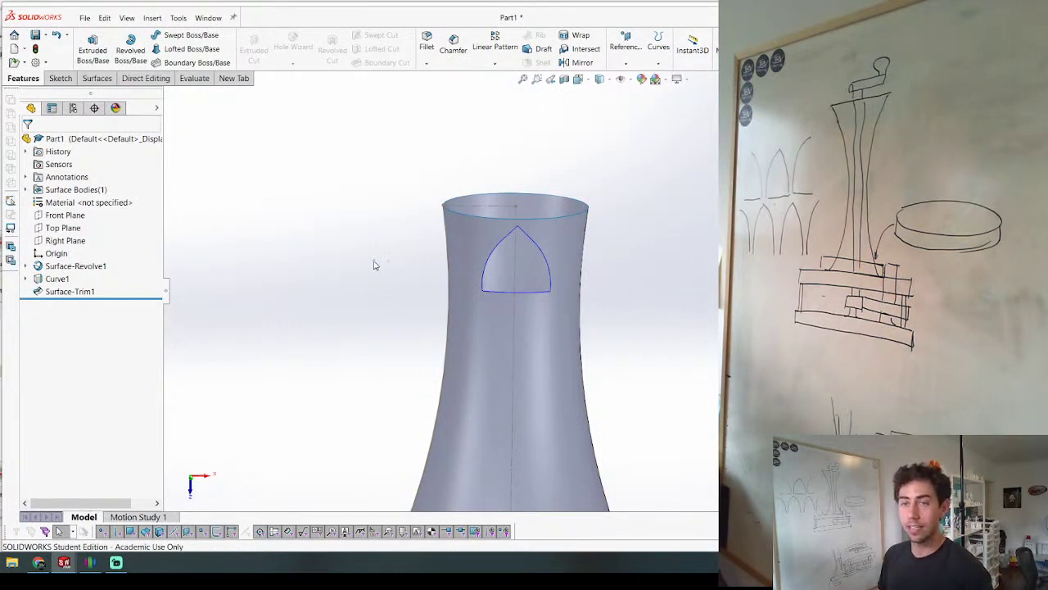
middle_click_drag(605, 170, 569, 248)
scroll(569, 248, "up", 3)
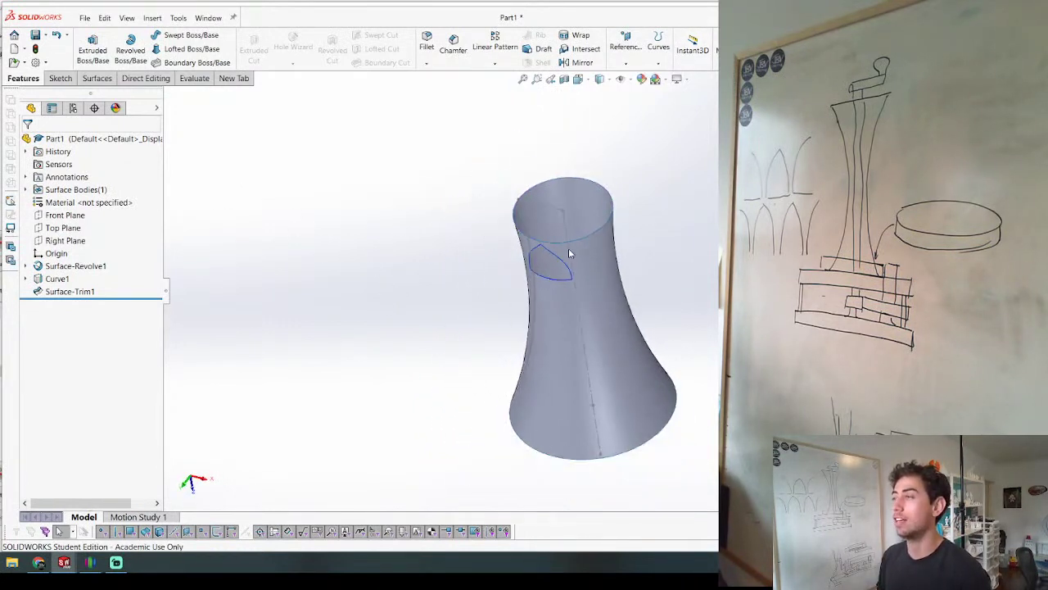
scroll(570, 240, "down", 4)
middle_click_drag(480, 296, 522, 218)
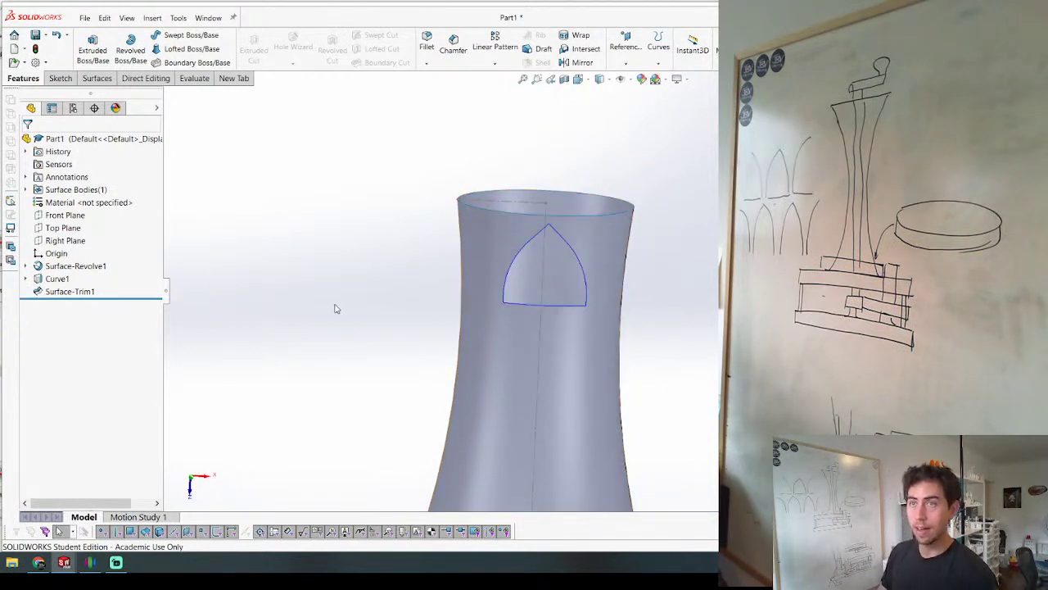
left_click(25, 279)
right_click(49, 292)
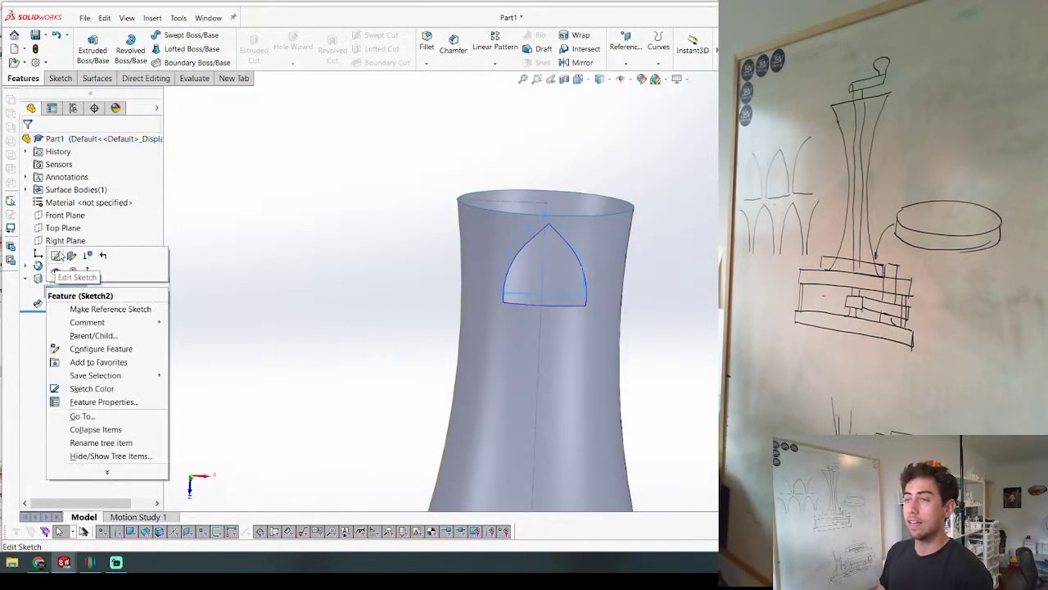
left_click(57, 256)
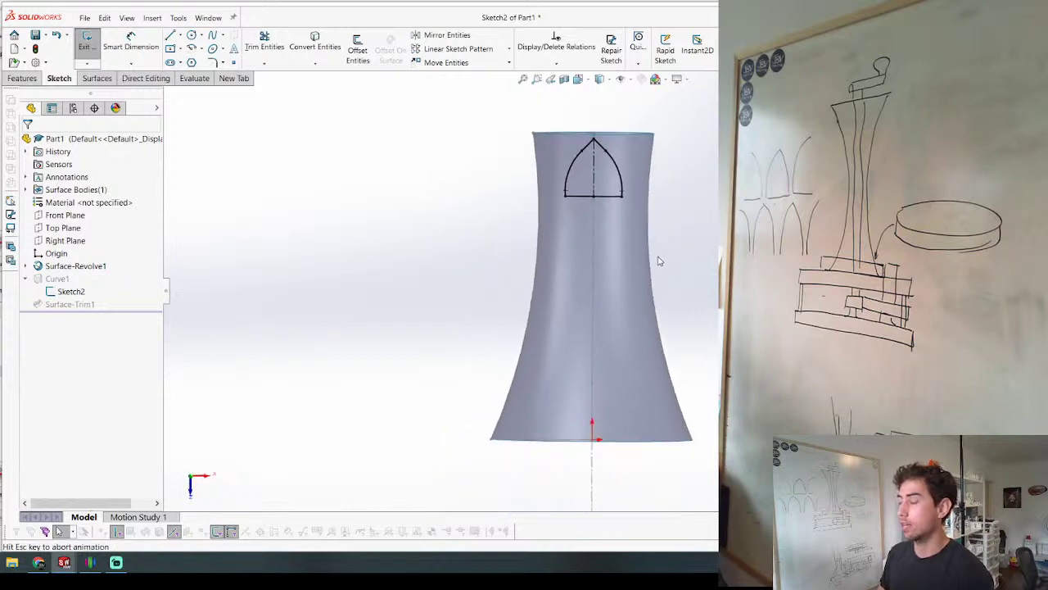
double_click(483, 358)
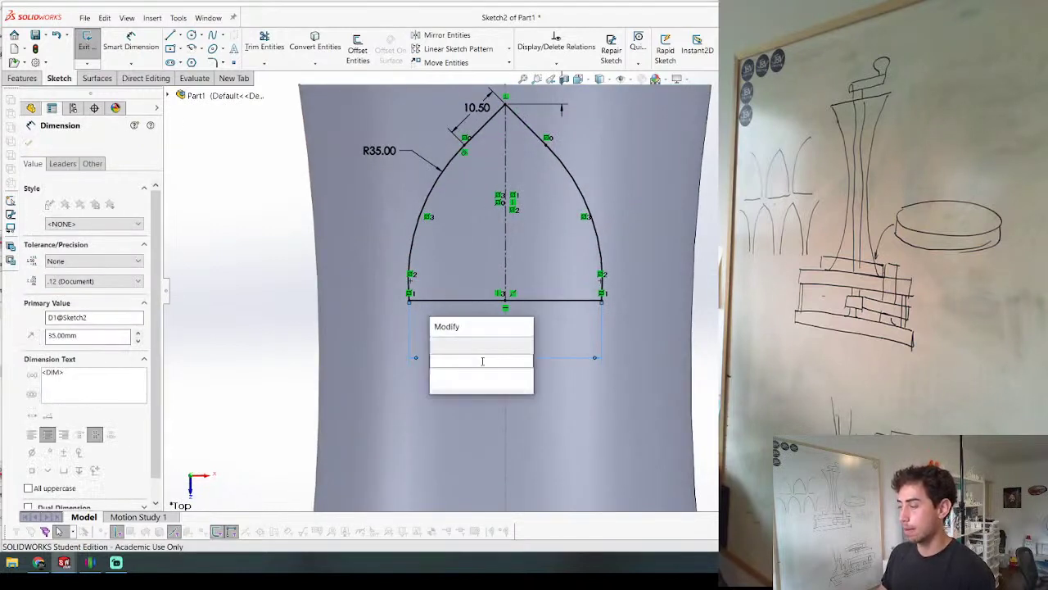
type("40")
key("Return")
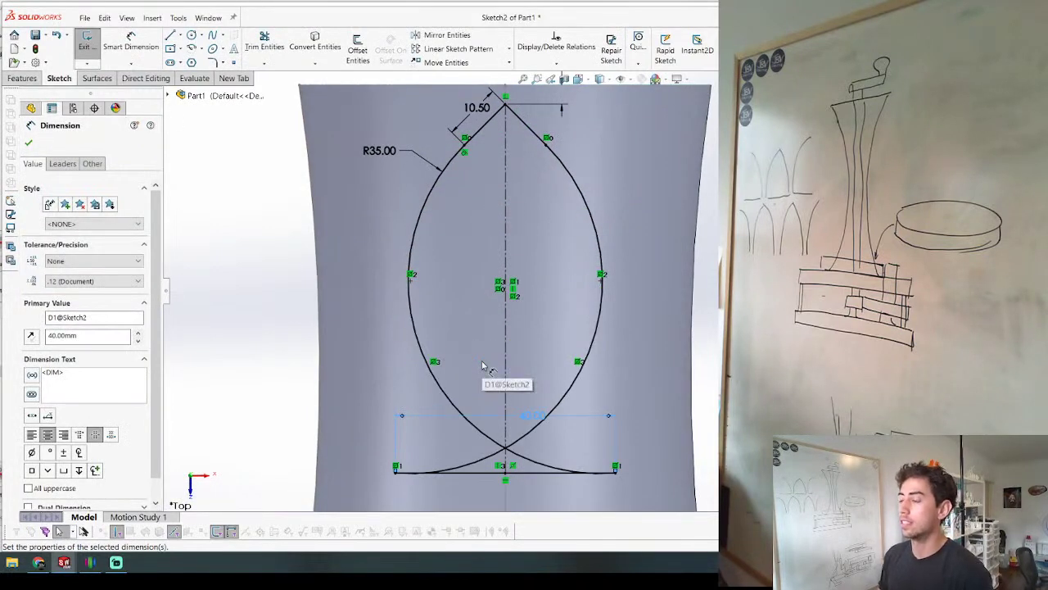
Step: Set the arch's base width back to 35 mm
double_click(525, 417)
type("3")
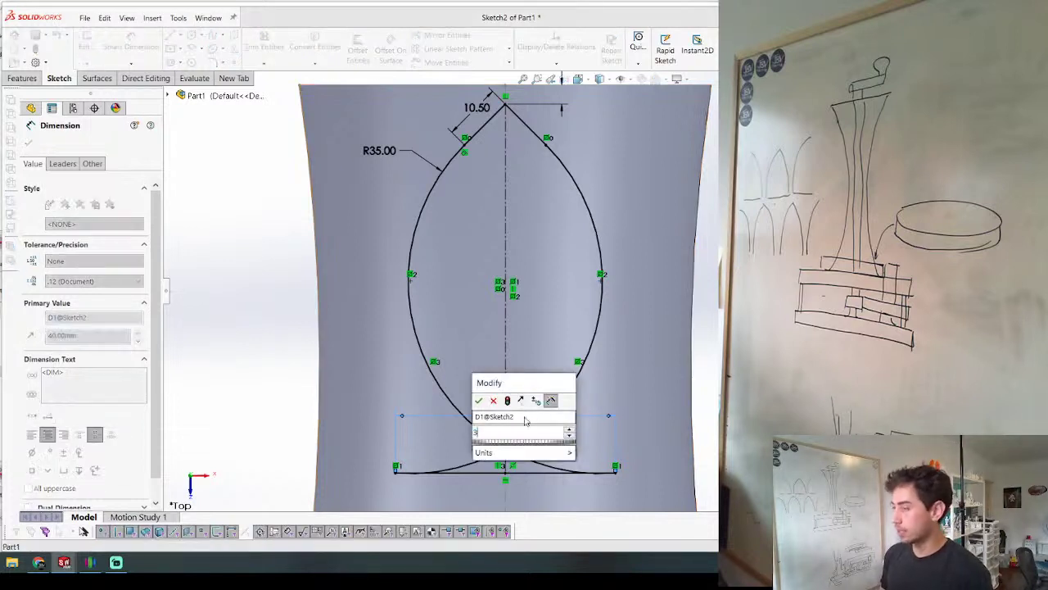
type("5")
key("Return")
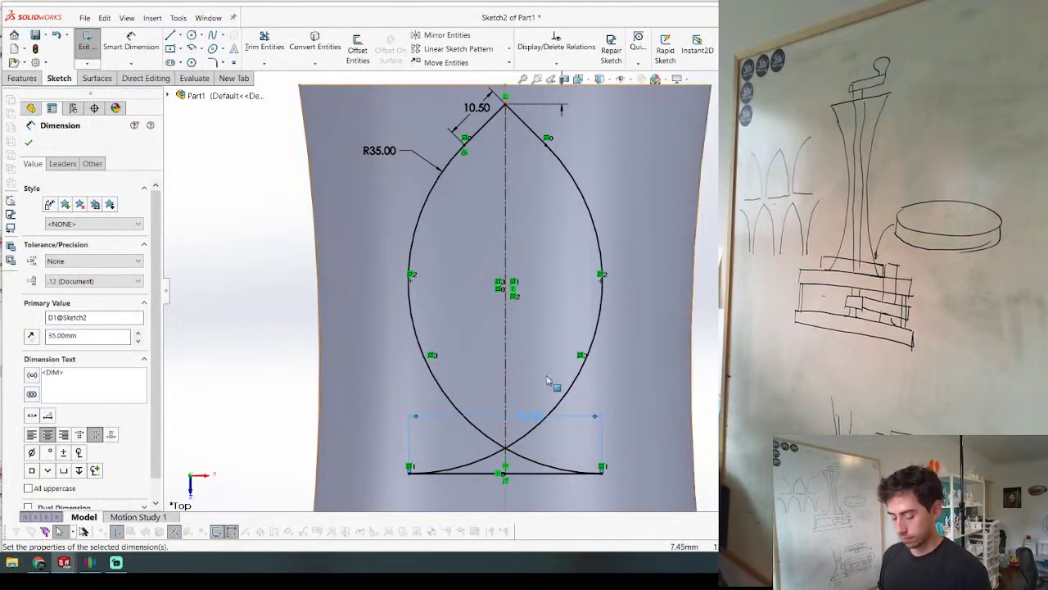
key("Escape")
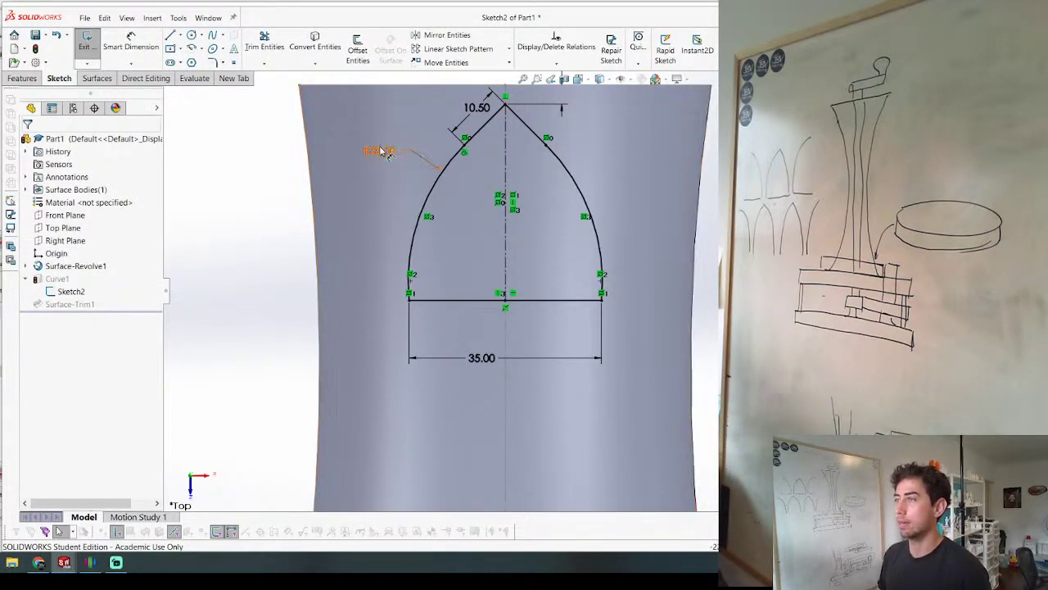
Step: Try an arch side radius of 45 mm, undo it and exit the sketch with a rebuild
left_click(379, 151)
double_click(380, 151)
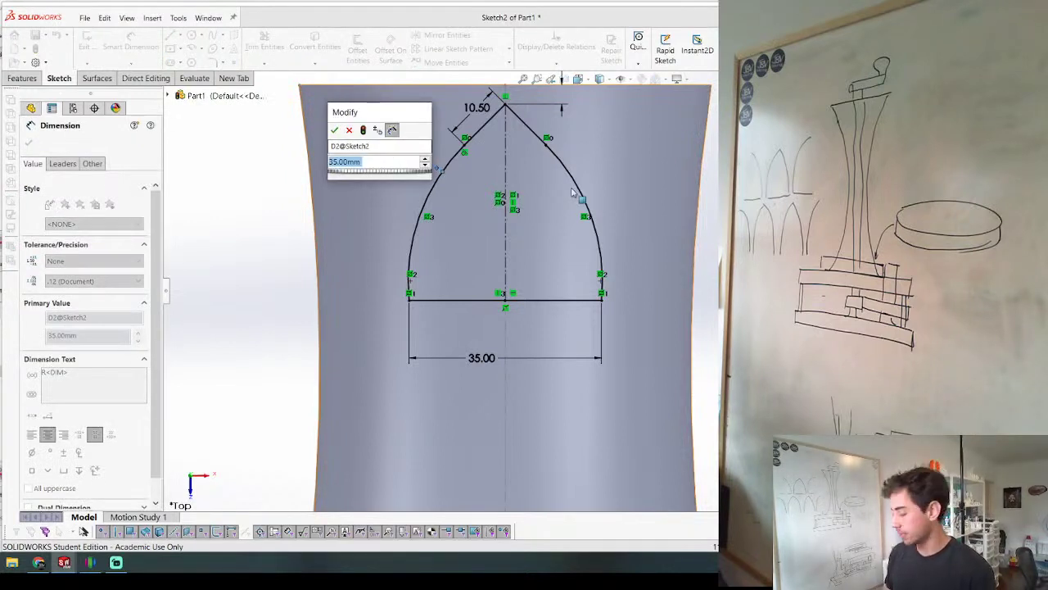
type("45")
key("Return")
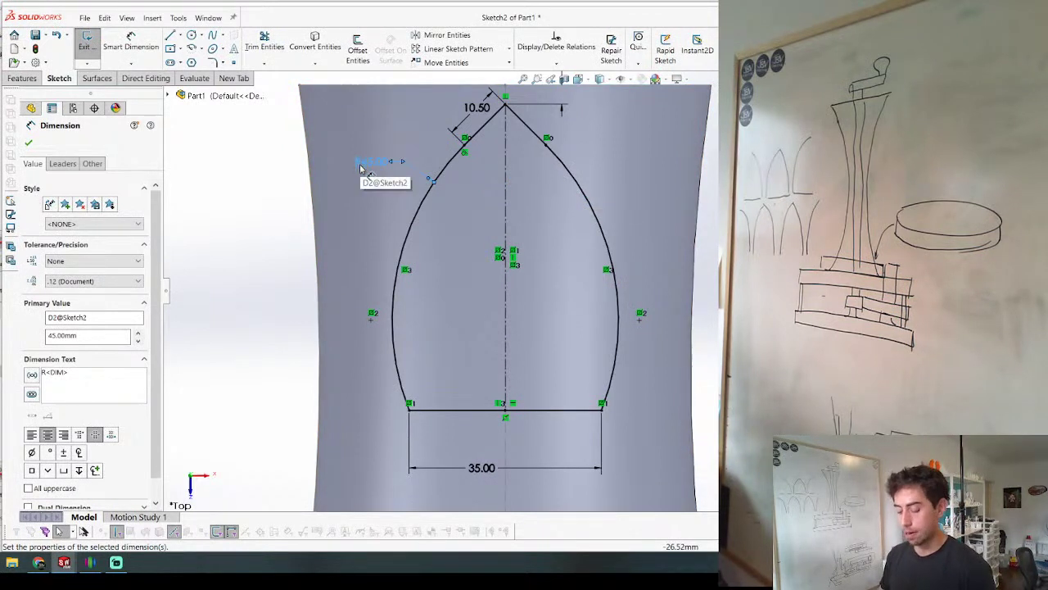
key("ctrl+z")
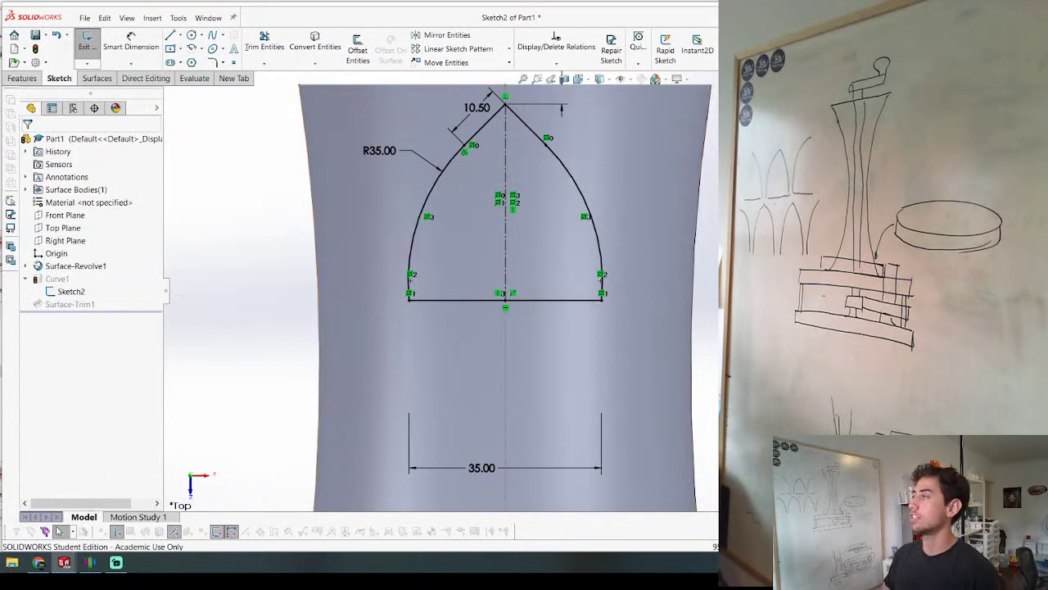
key("ctrl+b")
Step: Show the dimensions of Surface-Revolve1 and set the tower's height to 220 mm
scroll(505, 298, "up", 4)
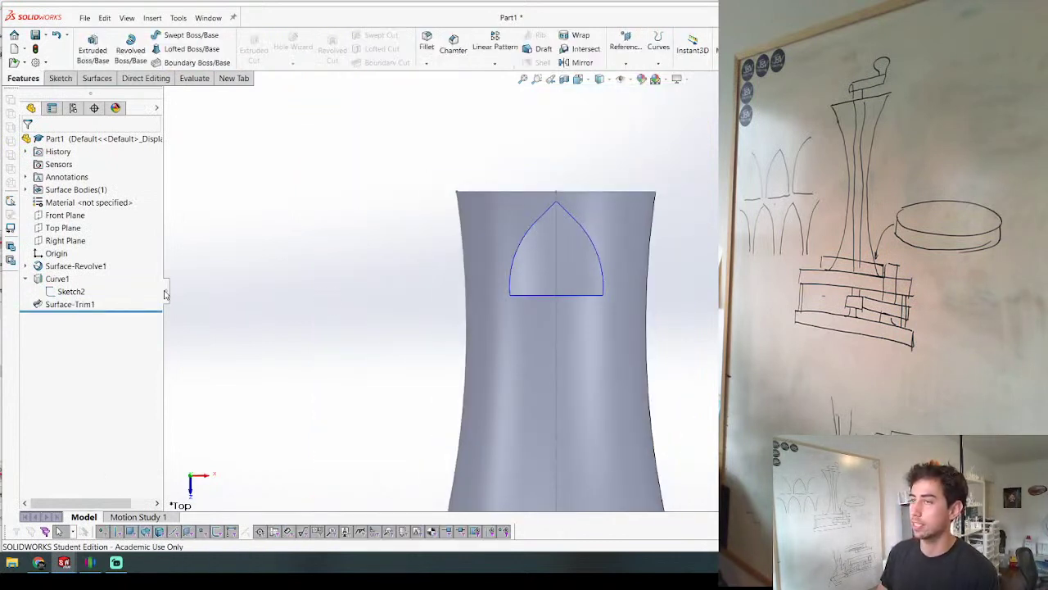
double_click(84, 268)
scroll(604, 290, "up", 5)
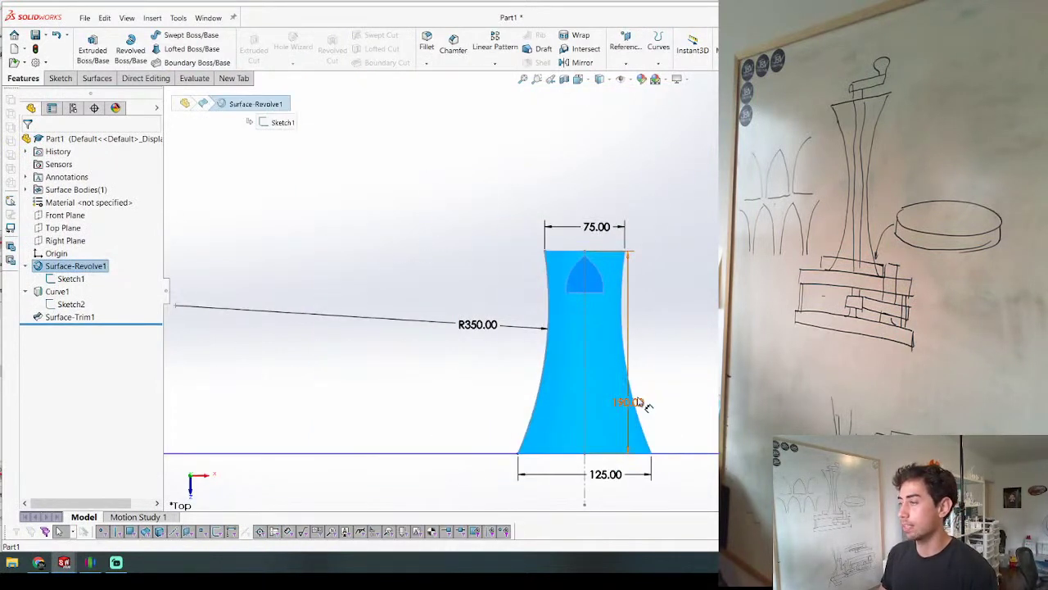
double_click(629, 402)
type("220")
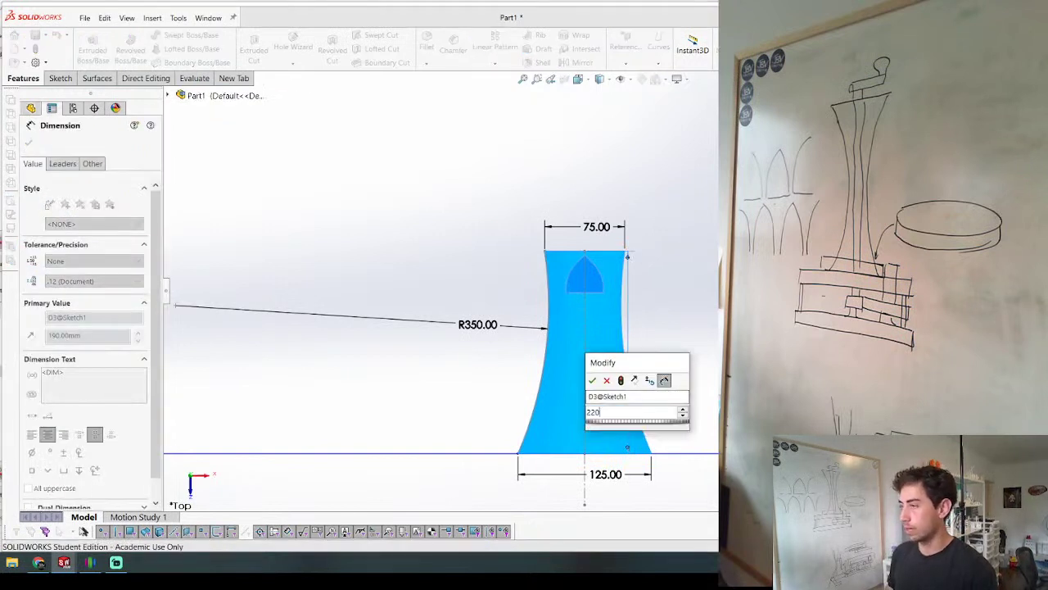
key("Return")
key("Escape")
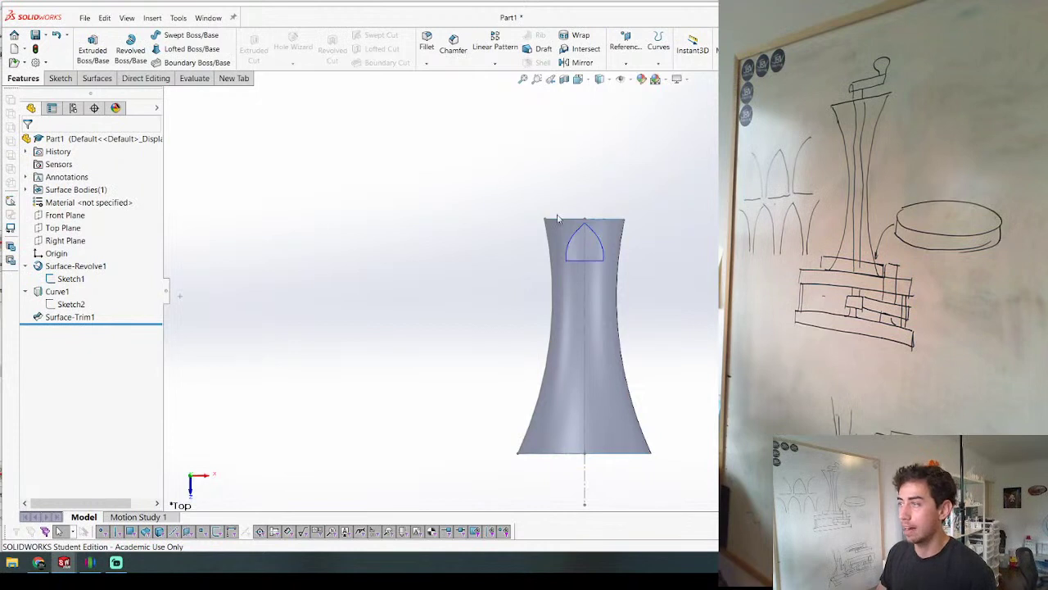
Step: Set the height of the revolved tower surface back to 190 mm
double_click(615, 319)
double_click(625, 393)
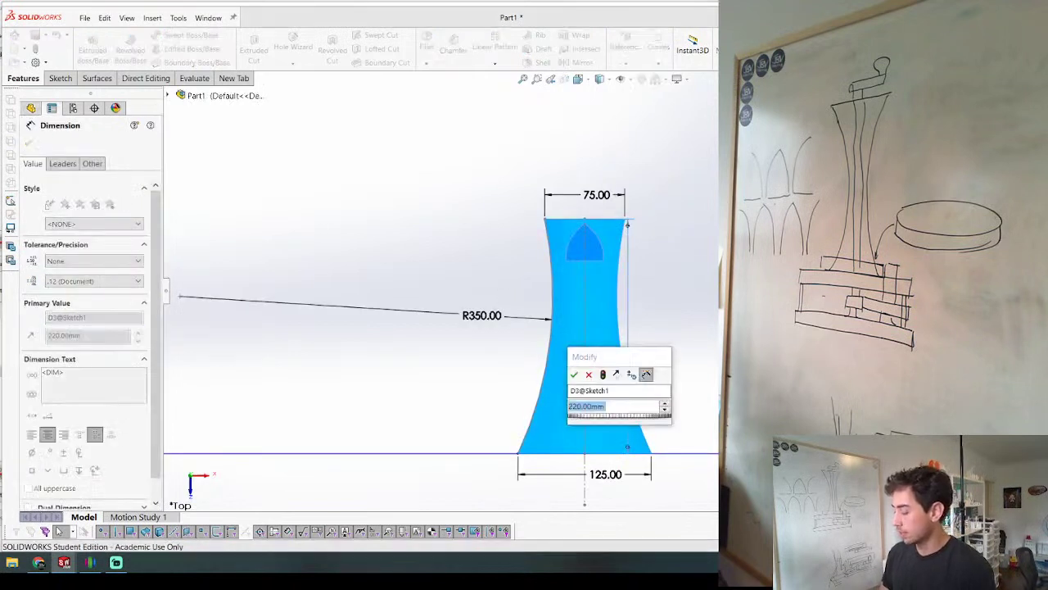
type("190")
key("Return")
key("Escape")
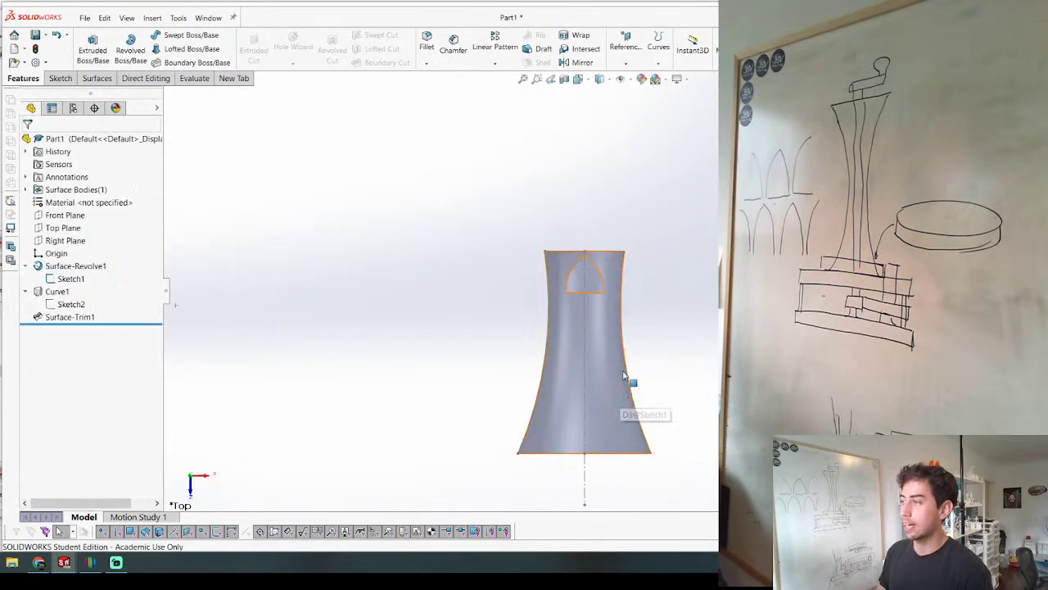
Step: Examine the trimmed arch opening and the top rim of the tower from several angles
scroll(593, 296, "down", 3)
middle_click_drag(593, 297, 617, 322)
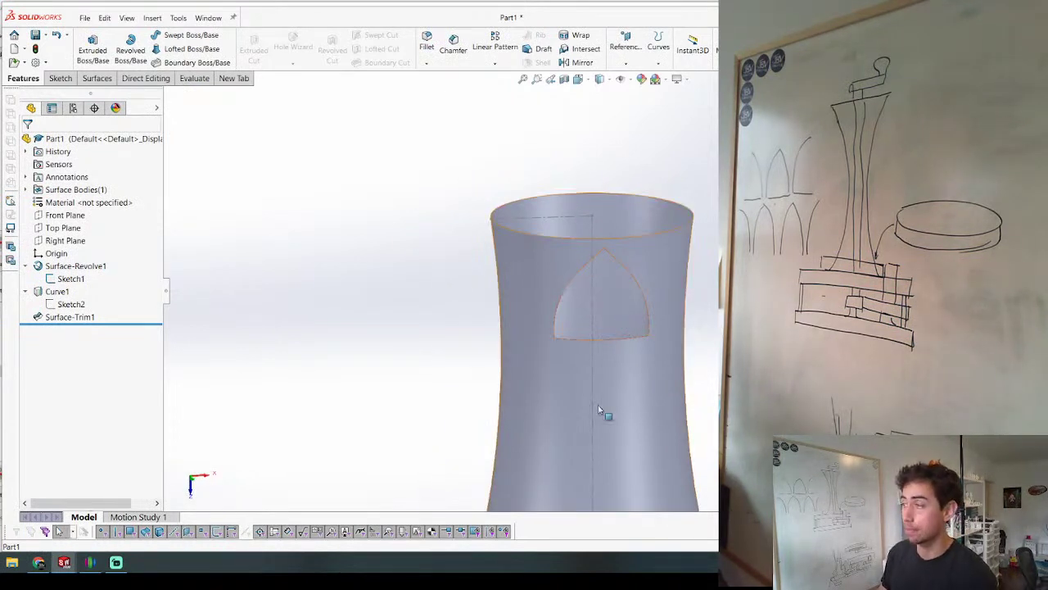
left_click(615, 223)
mouse_move(615, 224)
middle_mouse_down()
mouse_move(559, 225)
mouse_move(609, 206)
middle_mouse_up()
key("Escape")
scroll(548, 262, "up", 4)
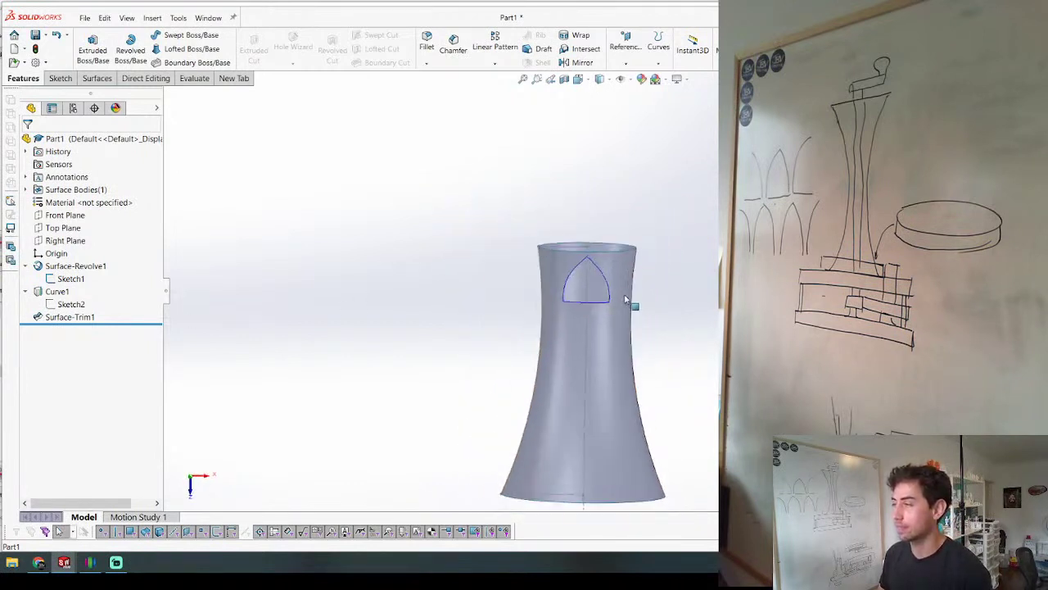
scroll(630, 302, "down", 4)
left_click(561, 324)
middle_click_drag(561, 323, 473, 371)
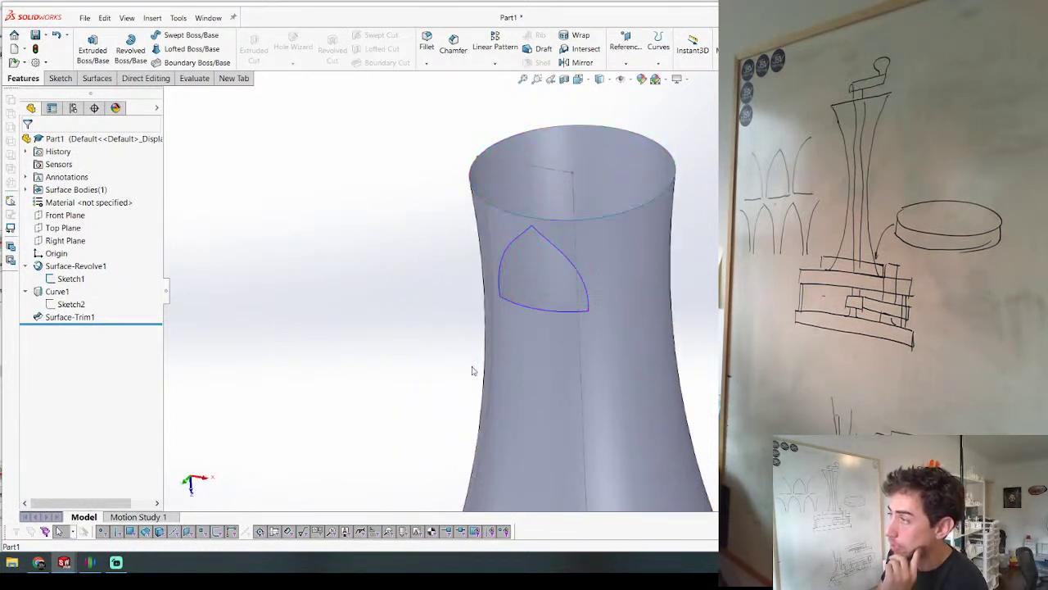
Step: Highlight Sketch2 and compare the flat arch profile with its projection on the tower's curved surface
left_click(67, 305)
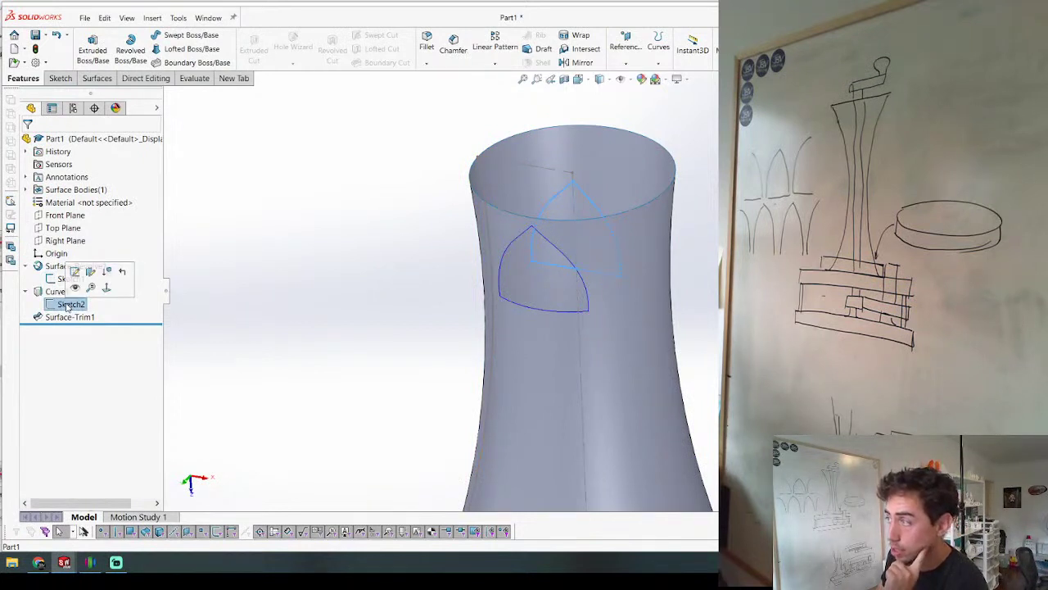
middle_click_drag(597, 211, 580, 249)
middle_click_drag(599, 358, 531, 229)
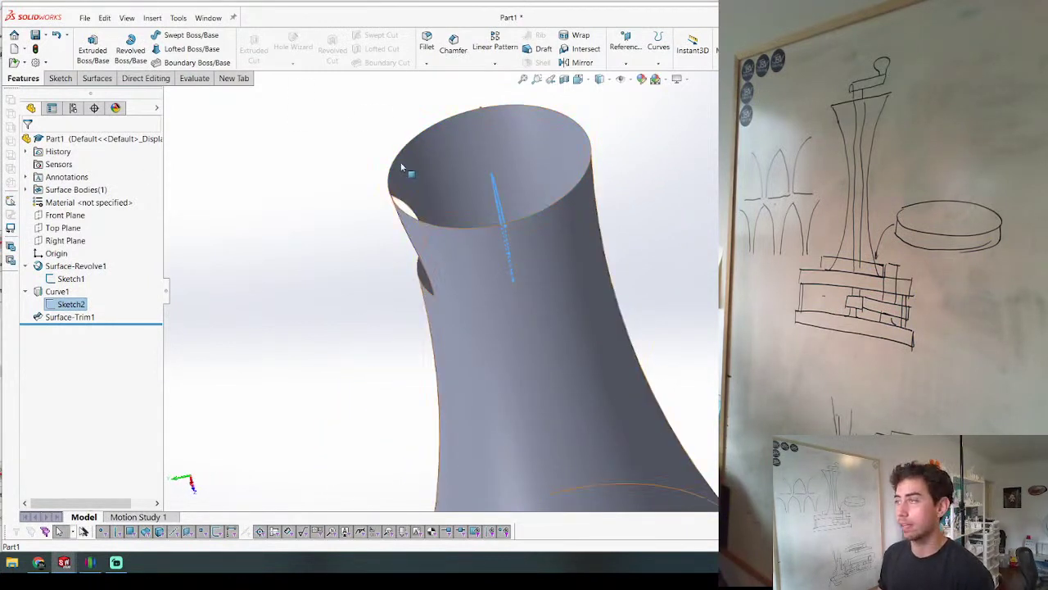
scroll(402, 166, "up", 4)
scroll(665, 313, "down", 4)
middle_click_drag(368, 259, 444, 214)
scroll(439, 280, "up", 4)
scroll(430, 291, "down", 4)
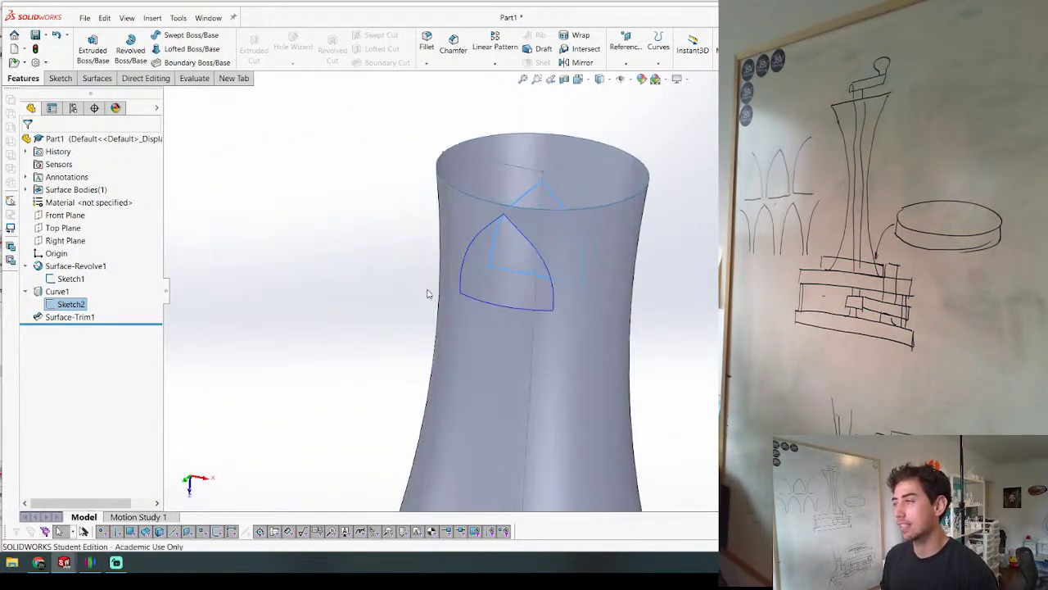
middle_click_drag(428, 293, 452, 251)
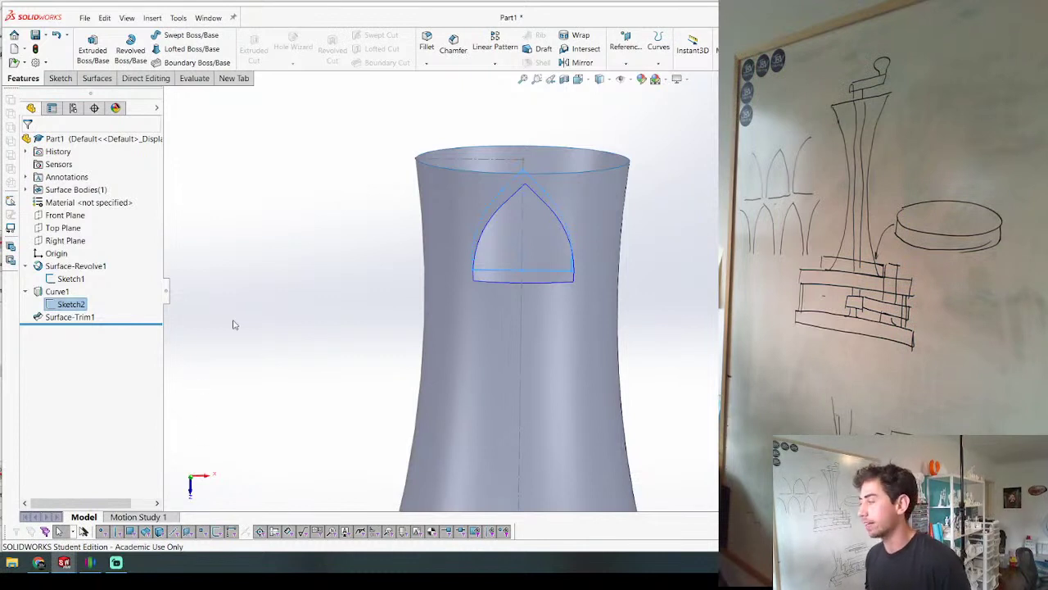
scroll(610, 283, "up", 3)
middle_click_drag(559, 283, 524, 292)
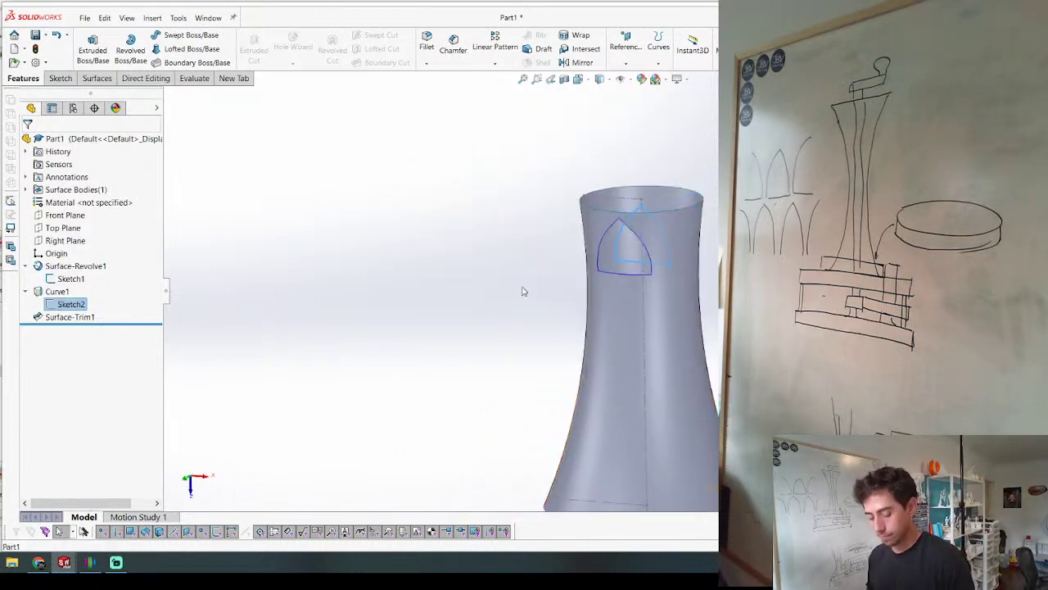
scroll(626, 230, "down", 4)
middle_click_drag(597, 241, 572, 251)
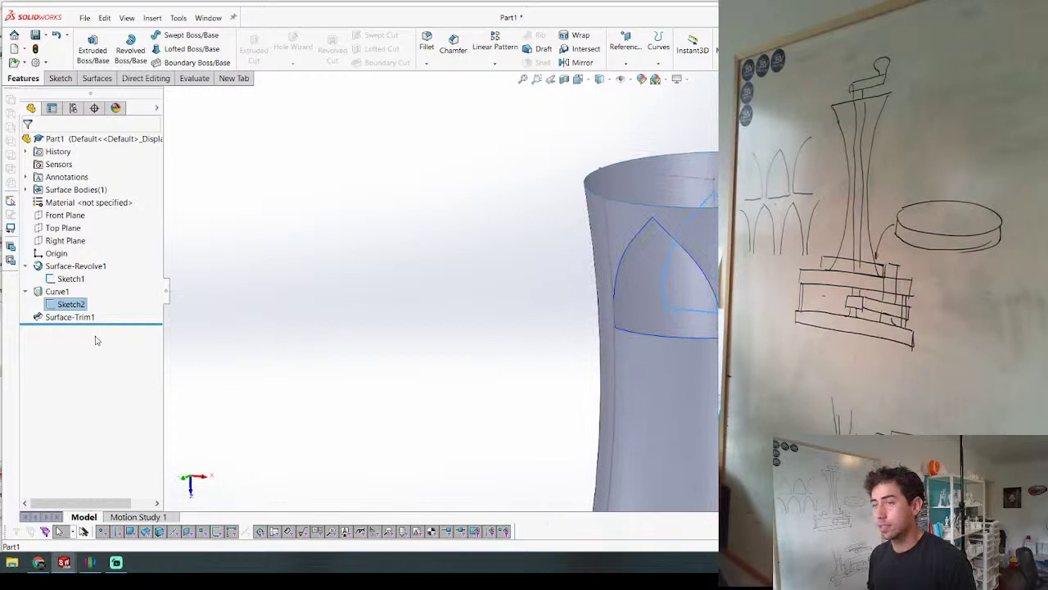
left_click(54, 293)
left_click(495, 63)
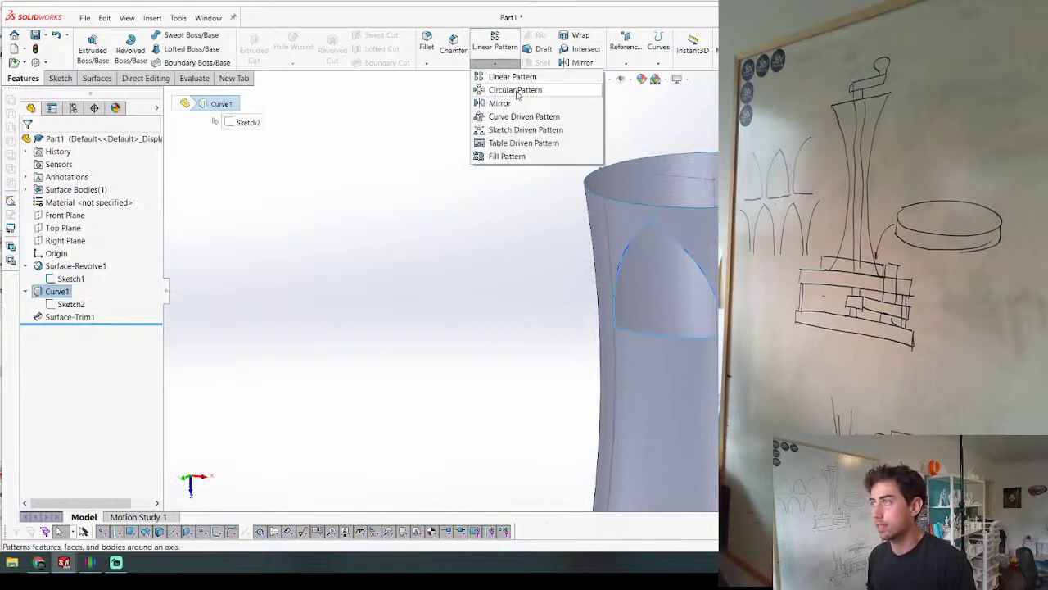
left_click(515, 90)
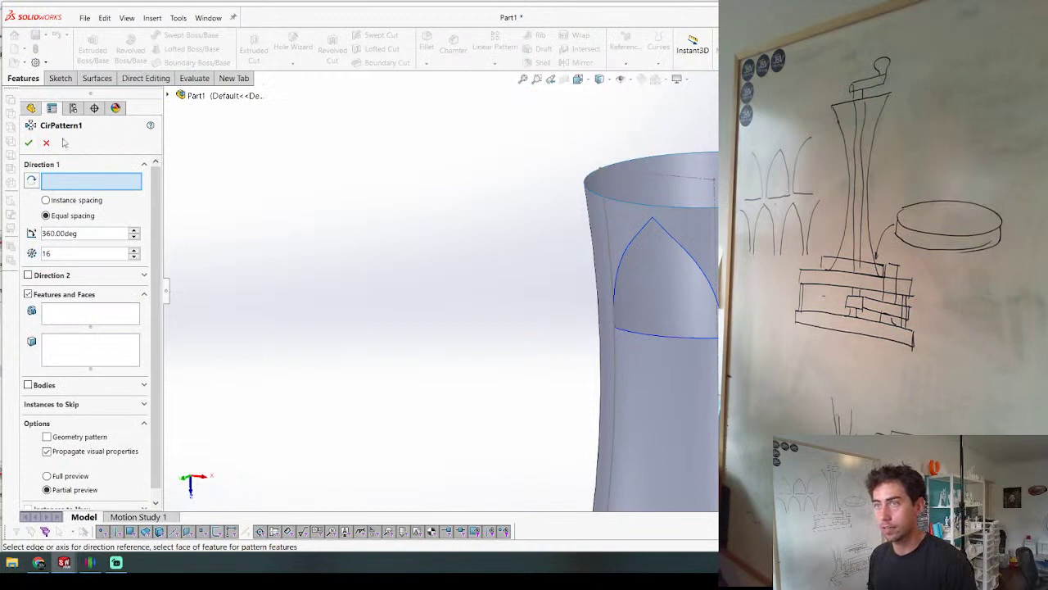
left_click(46, 143)
left_click(69, 317)
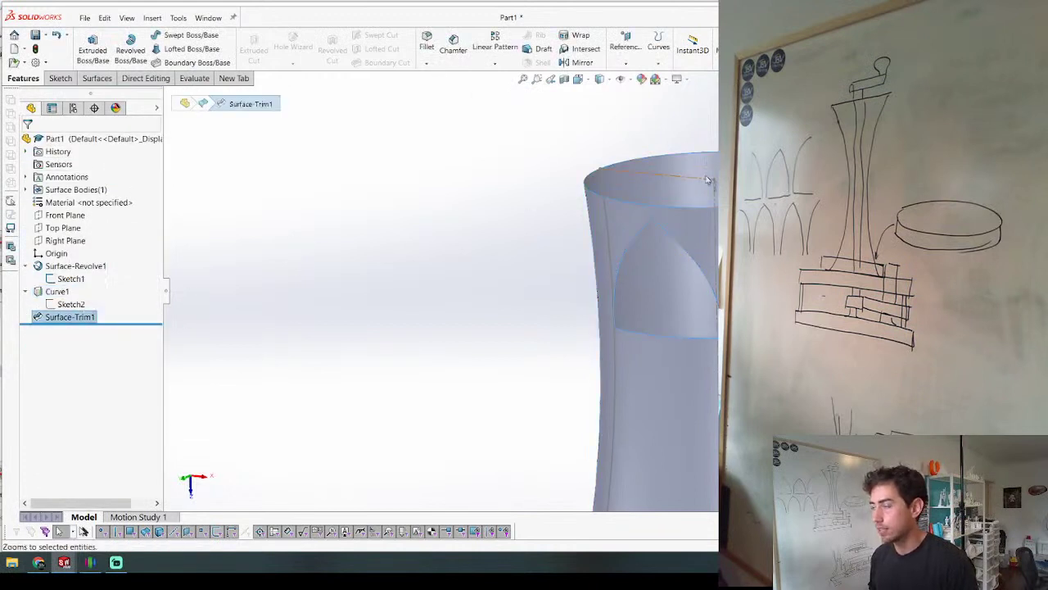
Step: Create a reference plane coincident with the circular edge of the tower's top rim
middle_click_drag(666, 251, 694, 237)
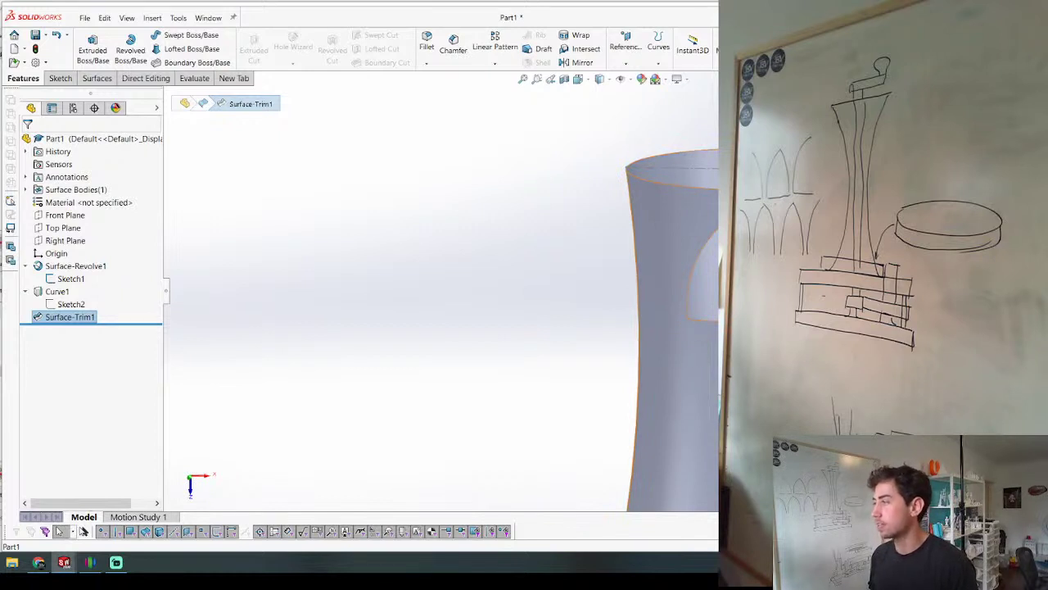
middle_click_drag(662, 249, 680, 237)
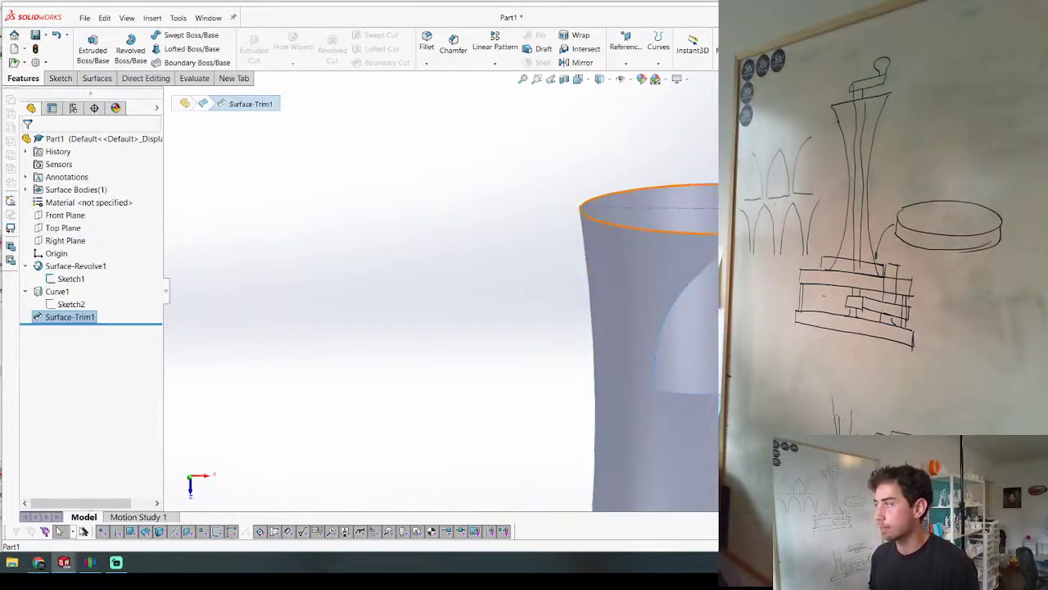
left_click(711, 235)
key("p")
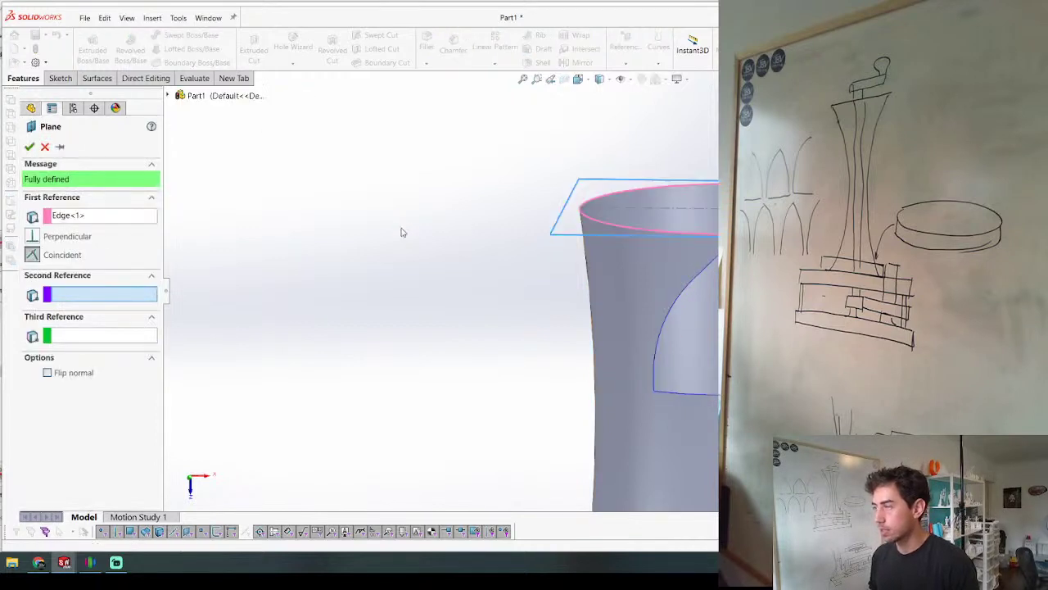
key("Return")
Step: Create a second reference plane offset 35+3.5+3.5 mm from the rim plane, down below the arch opening
key("Return")
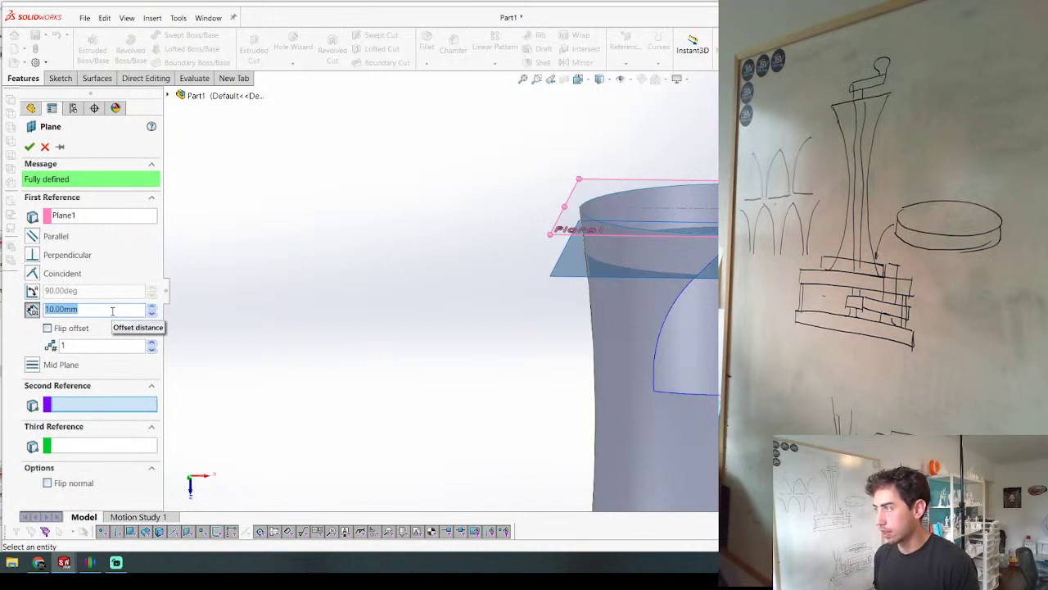
type("35")
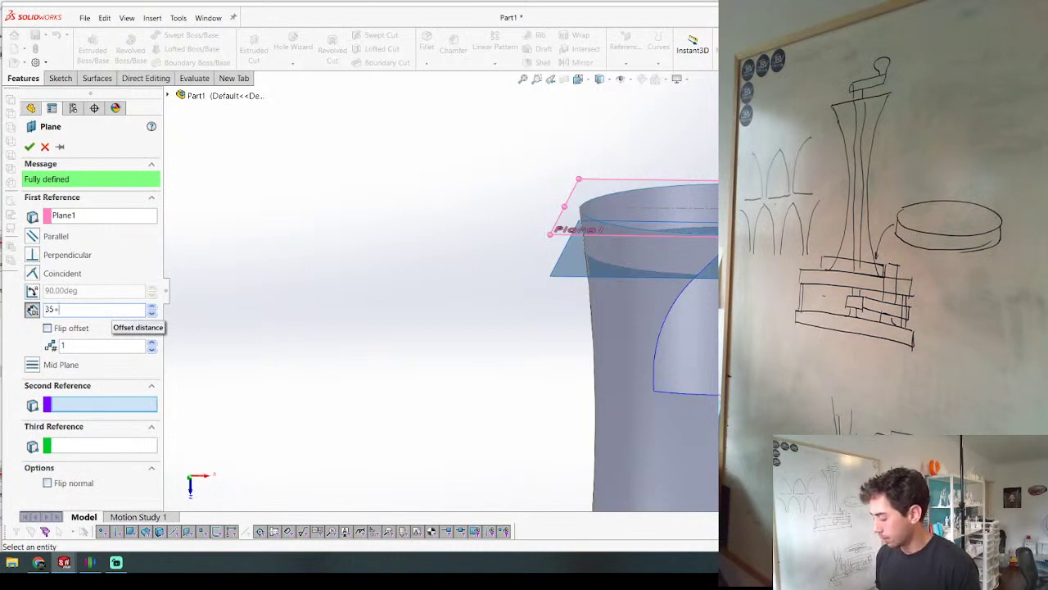
type("+3.5+3.5")
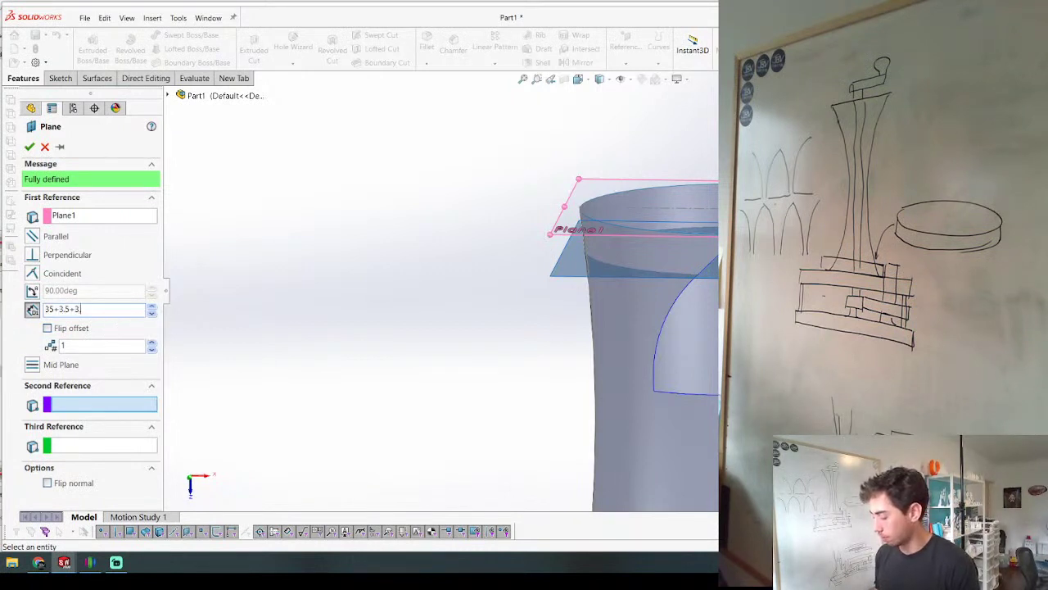
key("Return")
key("Return")
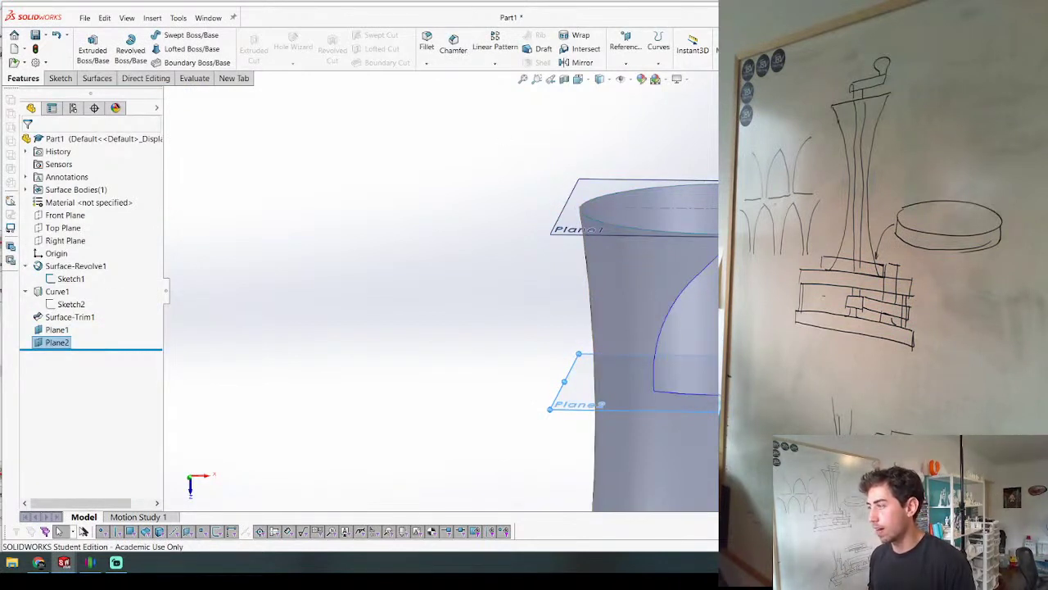
Step: Edit Sketch2 and delete the 10.50 mm length dimension on the arch's straight upper line
middle_click_drag(657, 443, 659, 413)
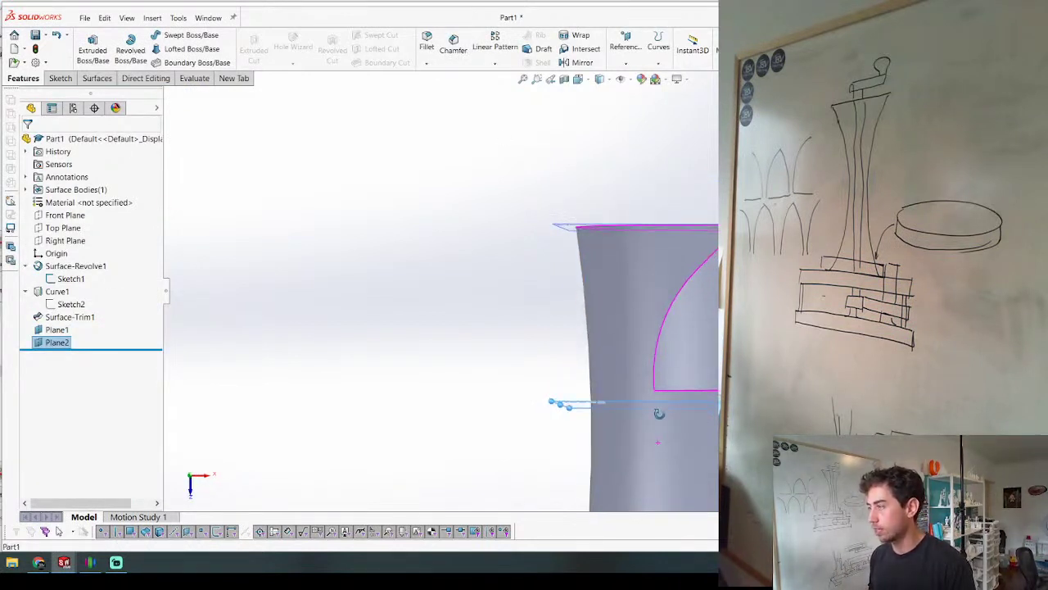
right_click(71, 304)
left_click(75, 272)
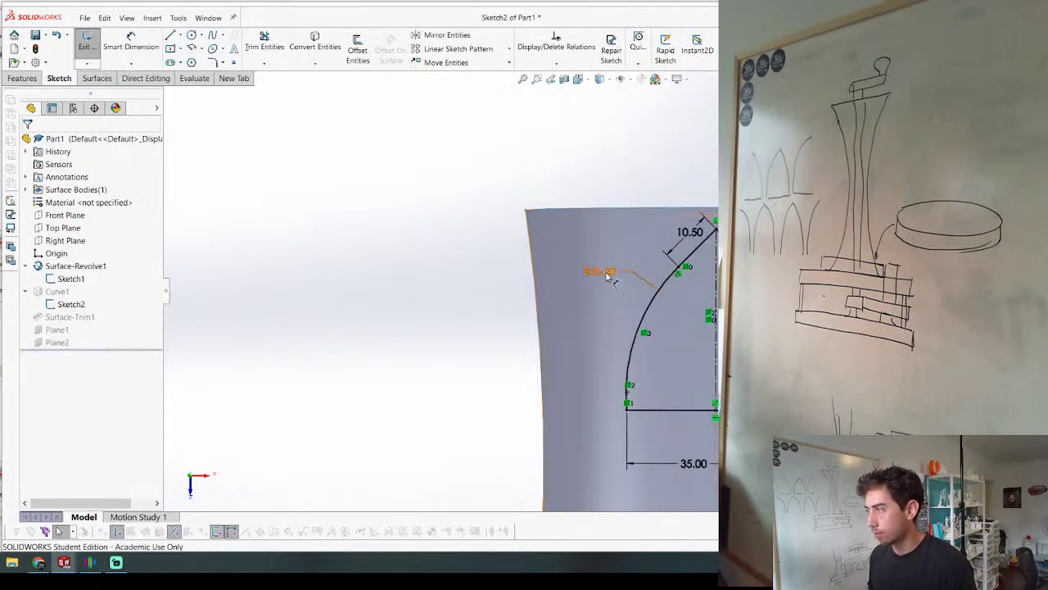
left_click(692, 234)
key("Delete")
Step: Dimension the arch's height from its peak to its base line as 35 mm and finish the sketch
right_click_drag(707, 248, 710, 230)
left_click(716, 230)
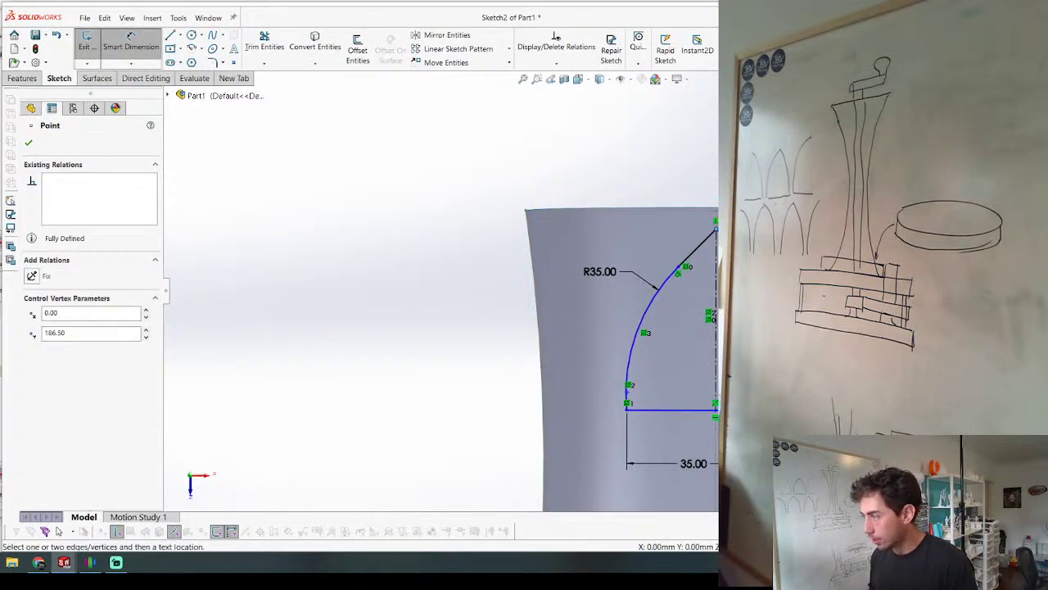
left_click(716, 410)
left_click(427, 359)
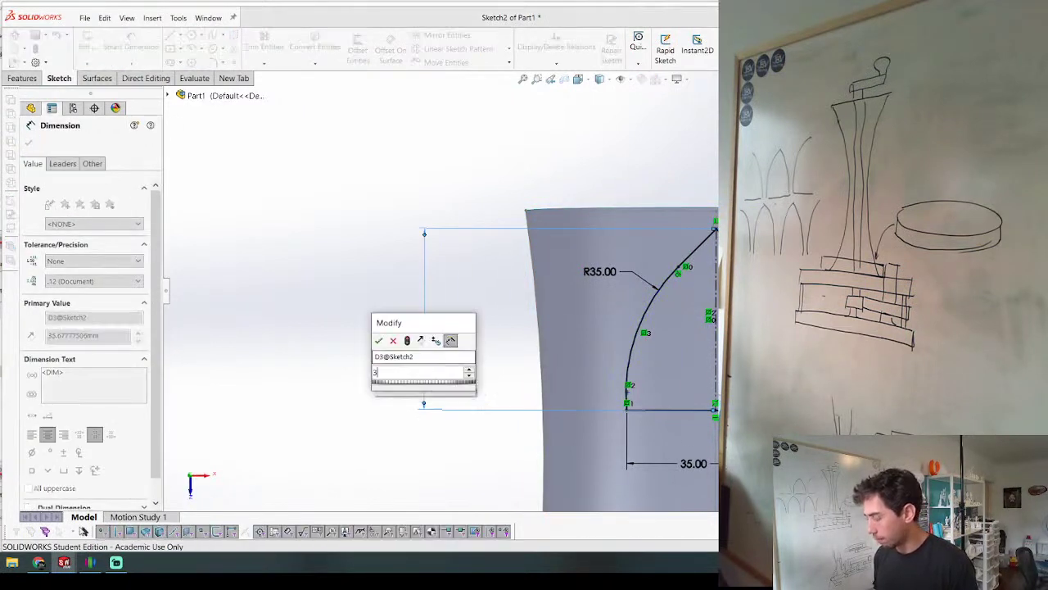
type("35")
key("Return")
left_click(1021, 101)
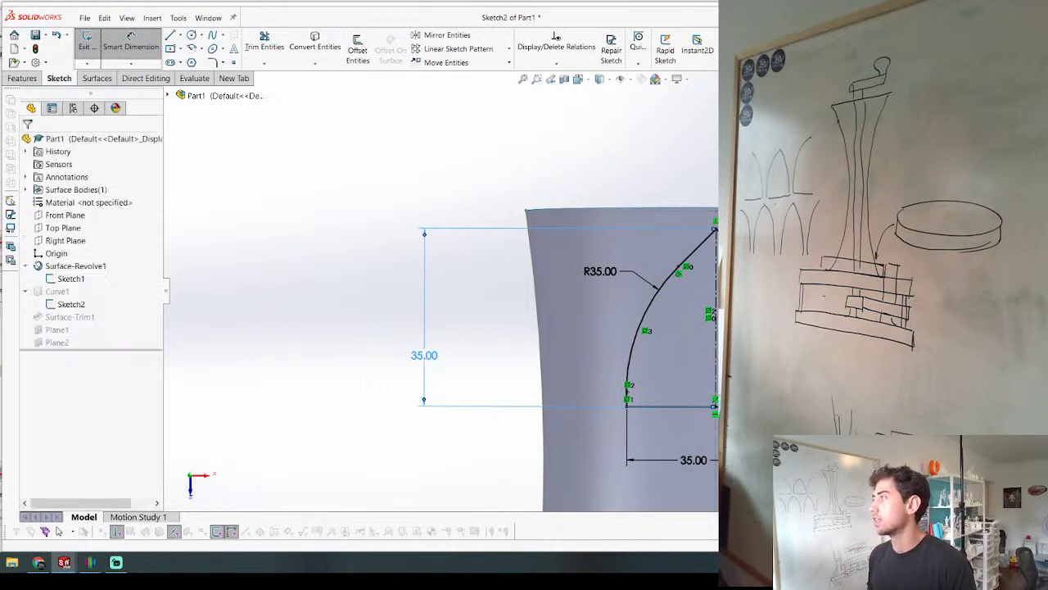
Step: Split the tower surface into two bodies with Plane2 as the trim tool, keeping both
middle_click_drag(681, 270, 695, 283)
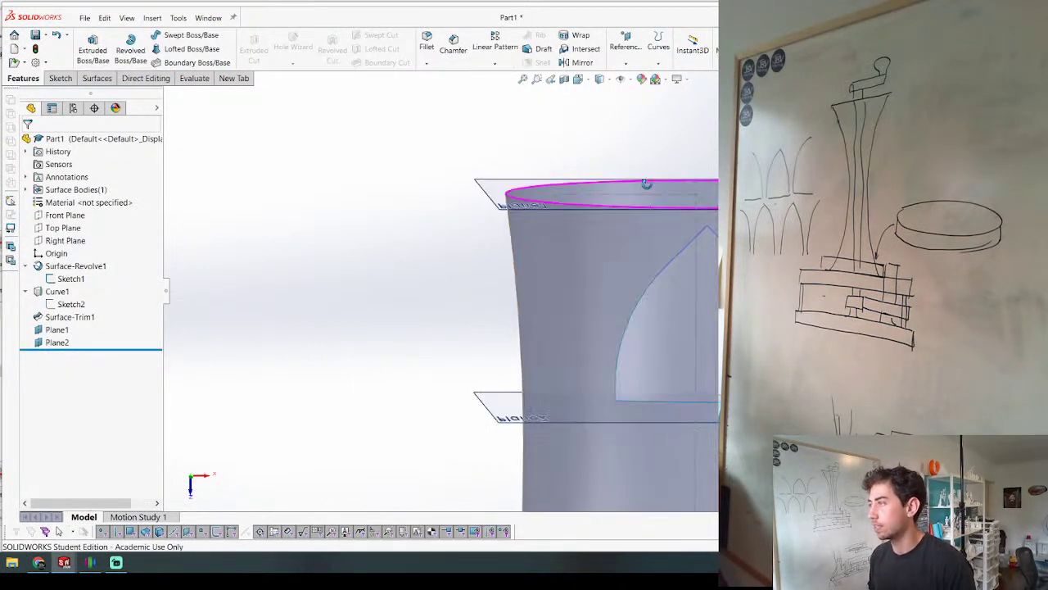
left_click(704, 229)
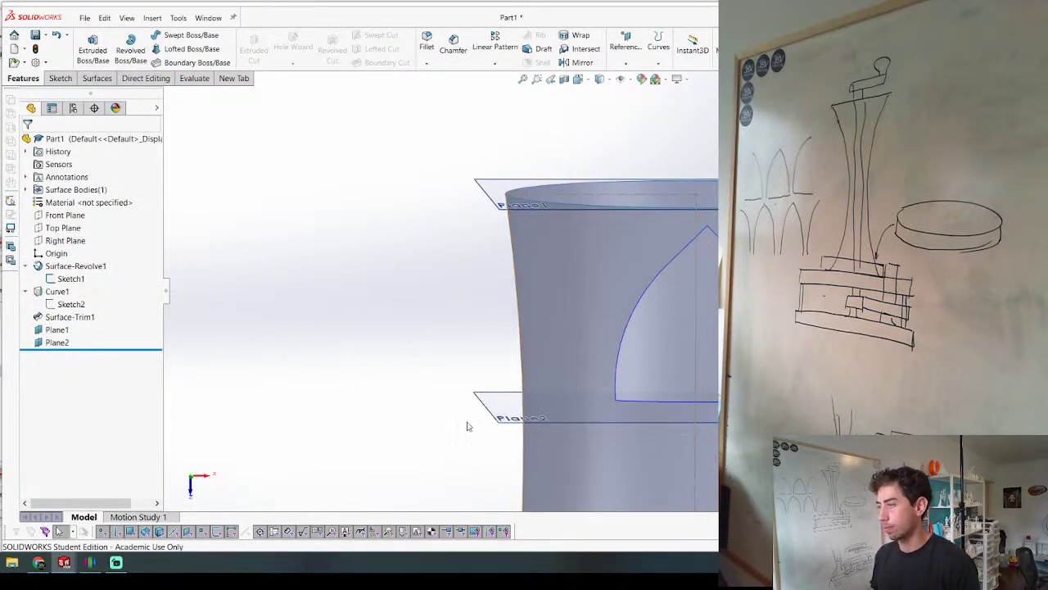
left_click(492, 413)
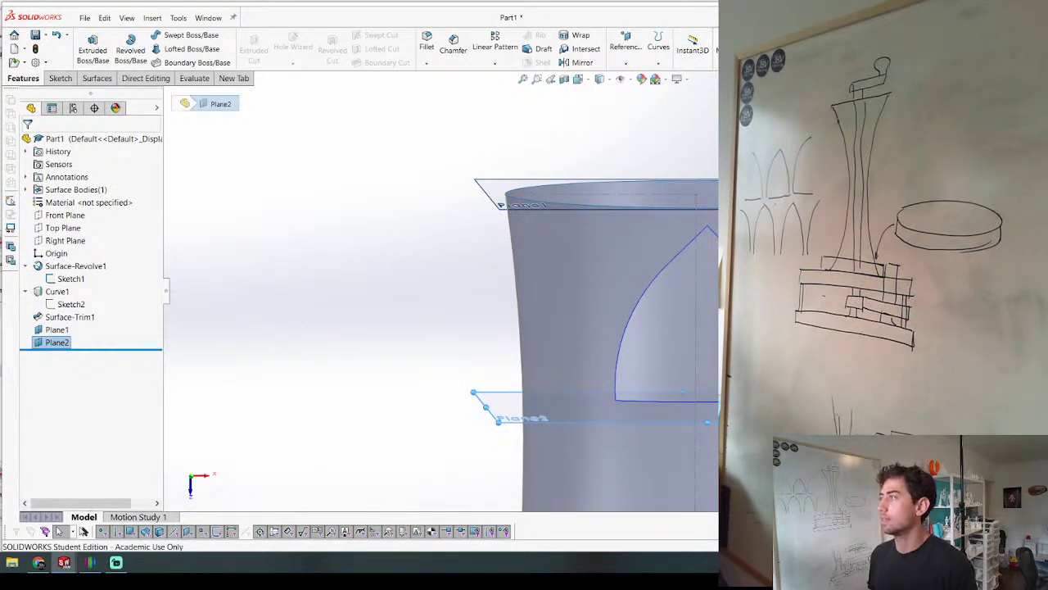
left_click(85, 261)
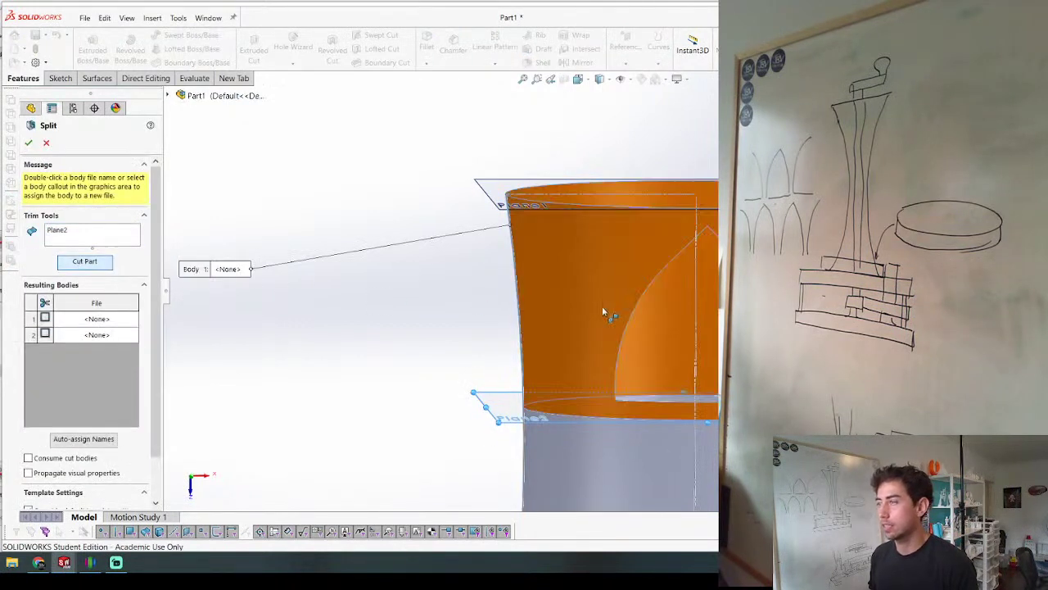
key("Return")
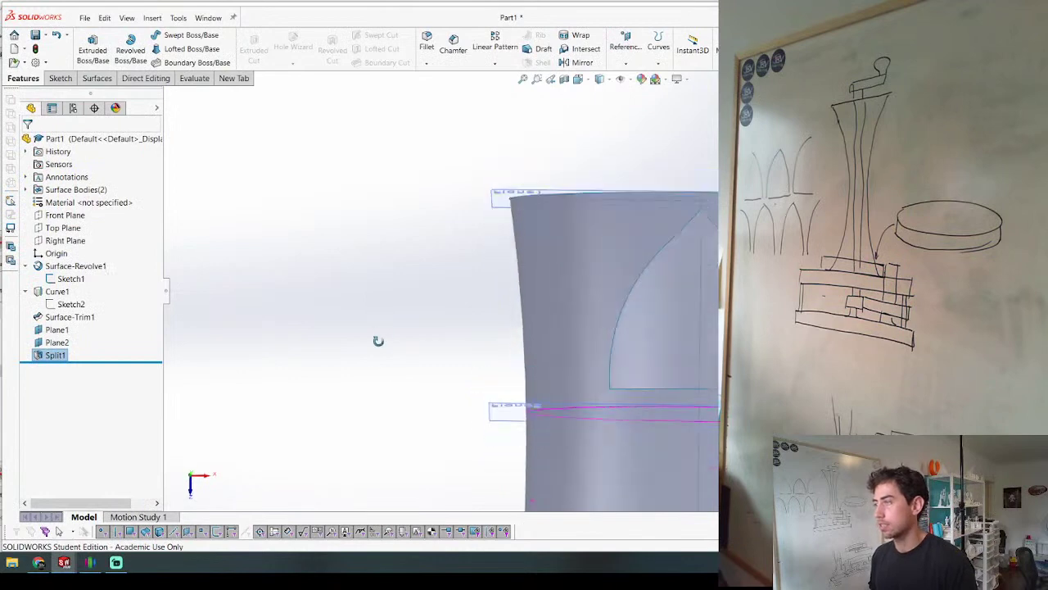
Step: Start a reference plane based on the Right Plane and the tower's central axis line, Line1 of Sketch1
middle_click_drag(378, 341, 380, 355)
left_click(554, 296)
middle_click_drag(554, 295, 544, 312)
left_click(408, 327)
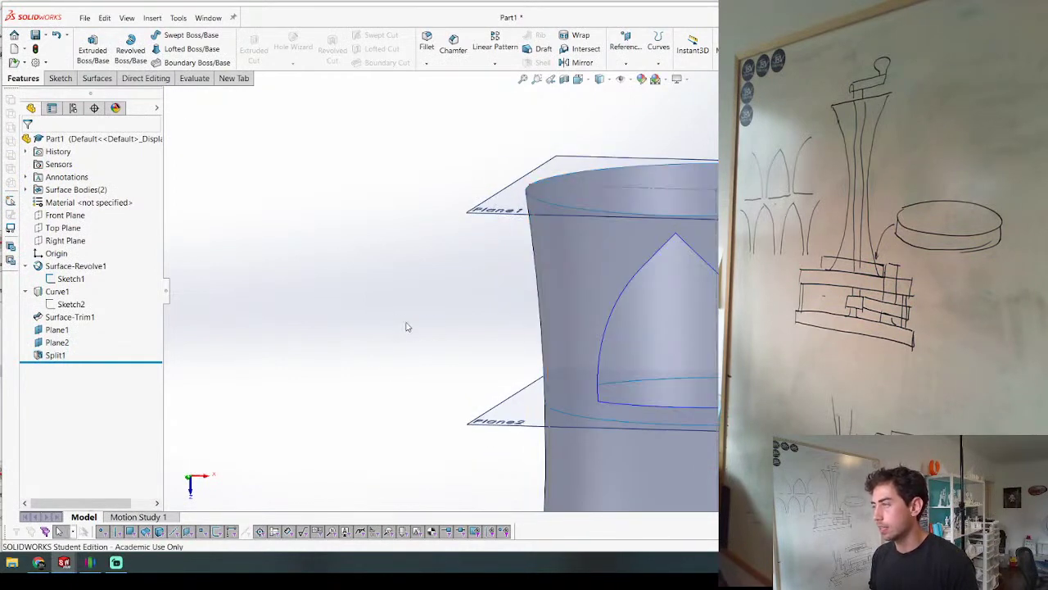
middle_click_drag(407, 327, 632, 316)
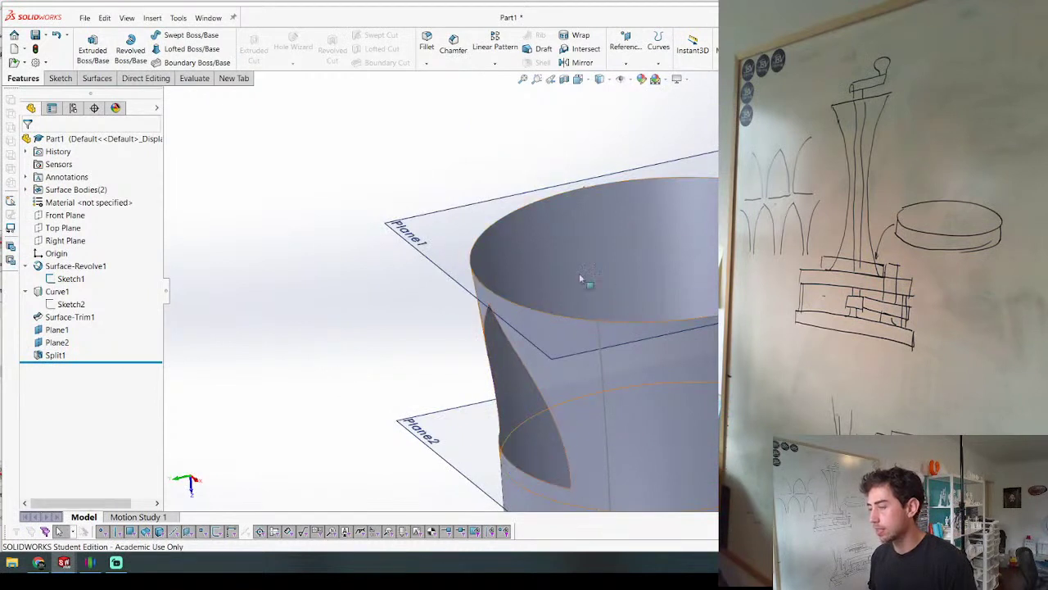
left_click(489, 270)
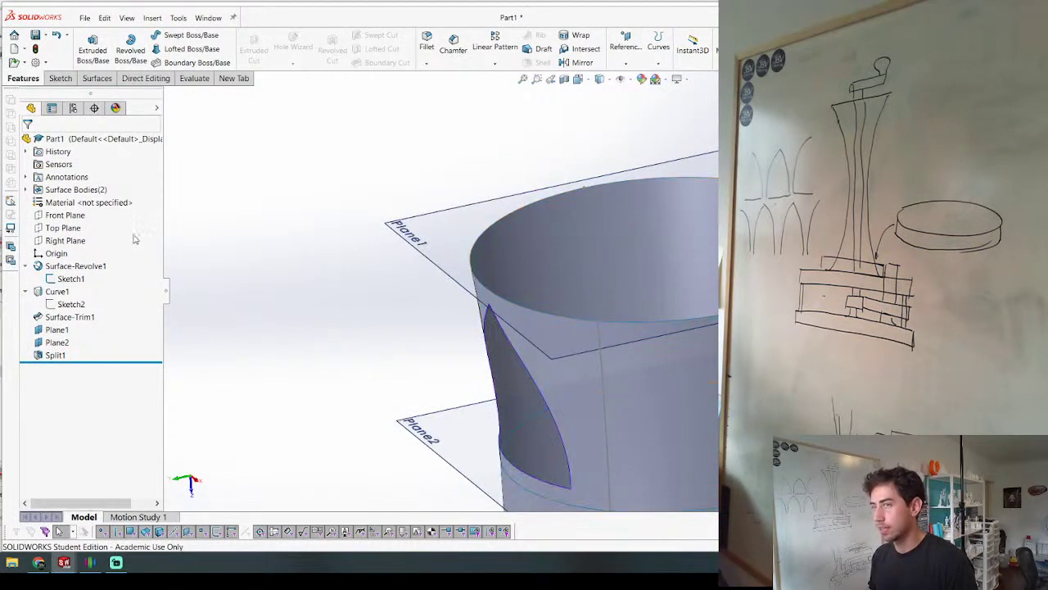
left_click(60, 243)
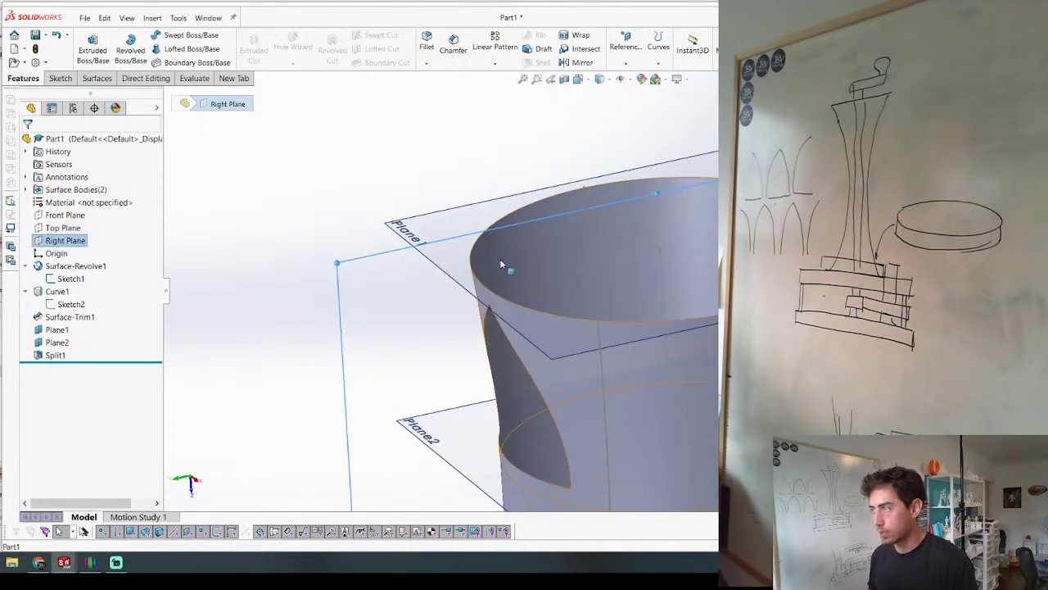
key("p")
left_click(663, 280)
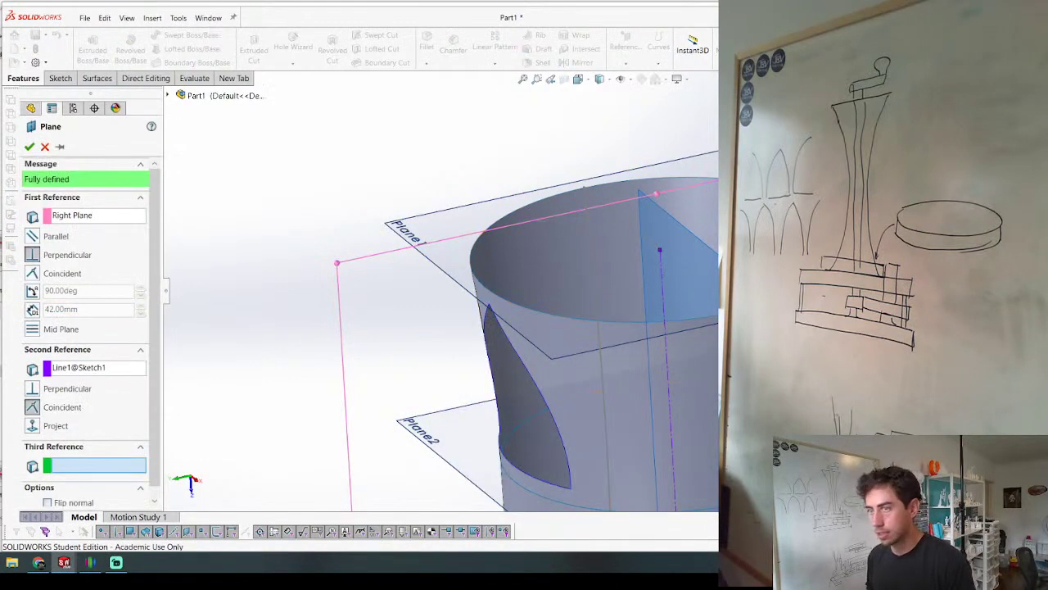
Step: Define the new plane by its angle to the Right Plane and set that angle to 35 degrees
left_click(31, 291)
scroll(557, 307, "up", 5)
middle_click_drag(565, 308, 527, 394)
double_click(117, 292)
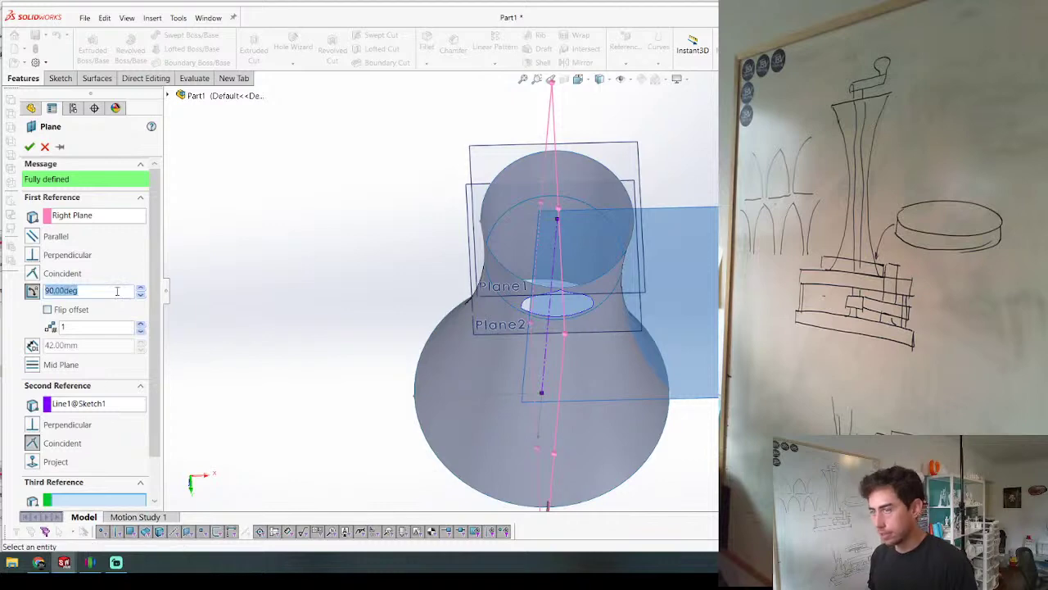
type("35")
key("Return")
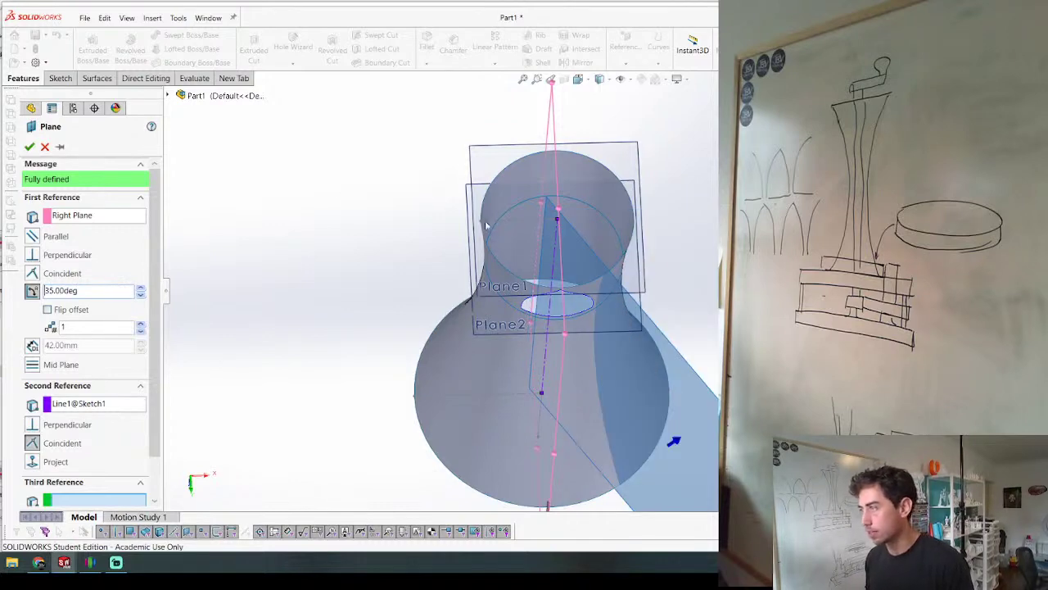
Step: Set the new plane's angle to the Right Plane to 33 degrees and finish the plane beside the arch
scroll(686, 309, "down", 5)
middle_click_drag(494, 283, 456, 187)
scroll(455, 187, "up", 3)
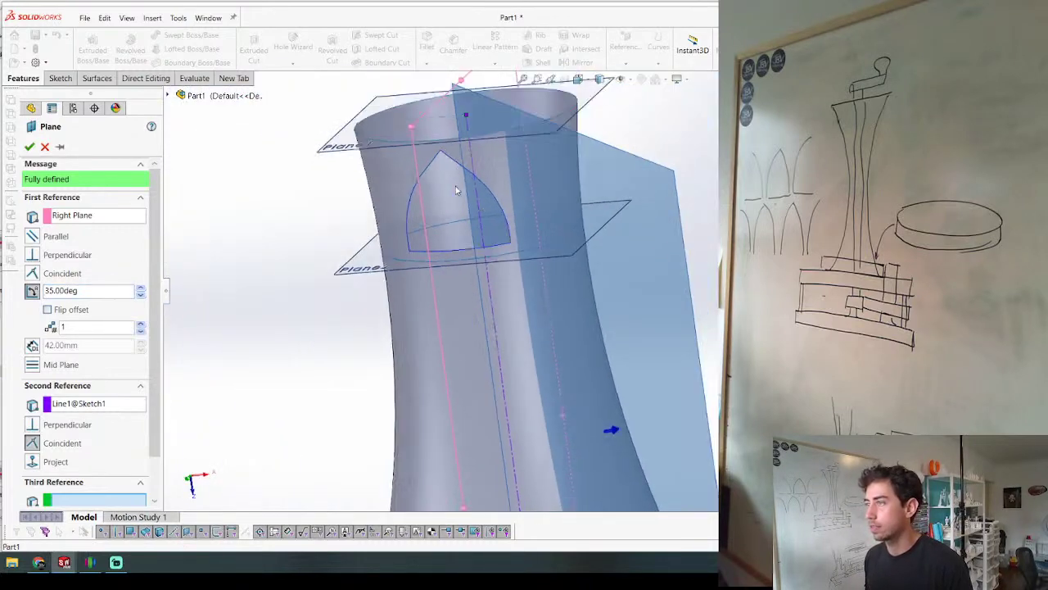
scroll(456, 186, "up", 3)
scroll(377, 250, "down", 4)
left_click(140, 296)
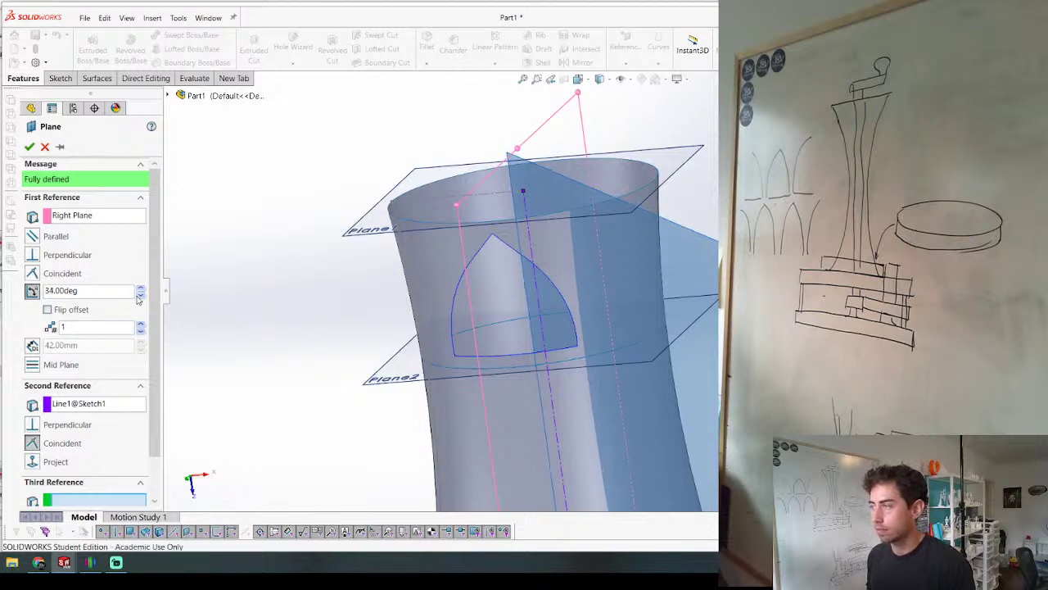
left_click(140, 296)
left_click(140, 295)
left_click(141, 296)
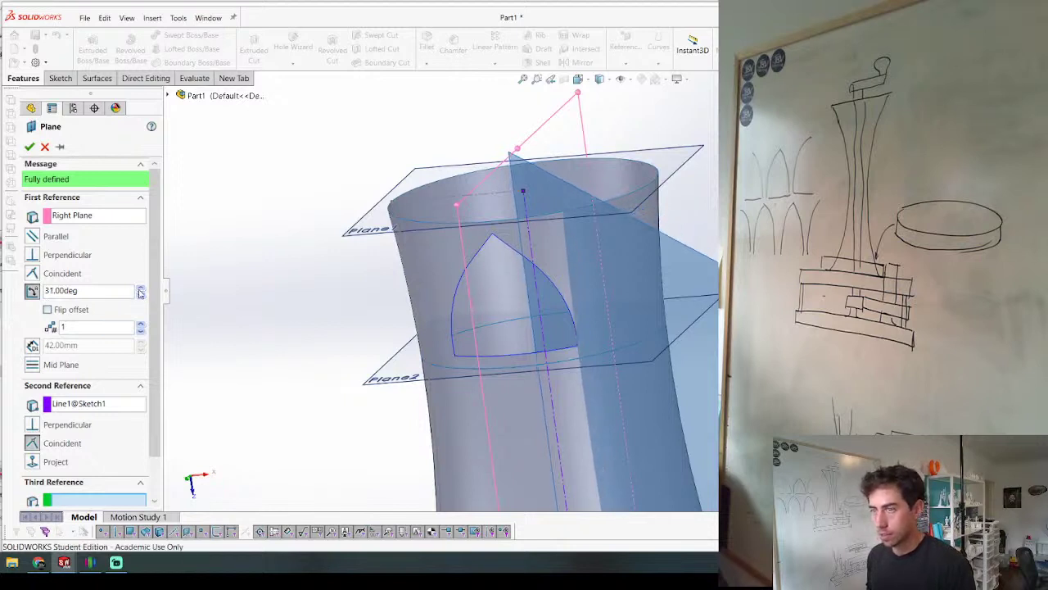
left_click(141, 288)
left_click(141, 288)
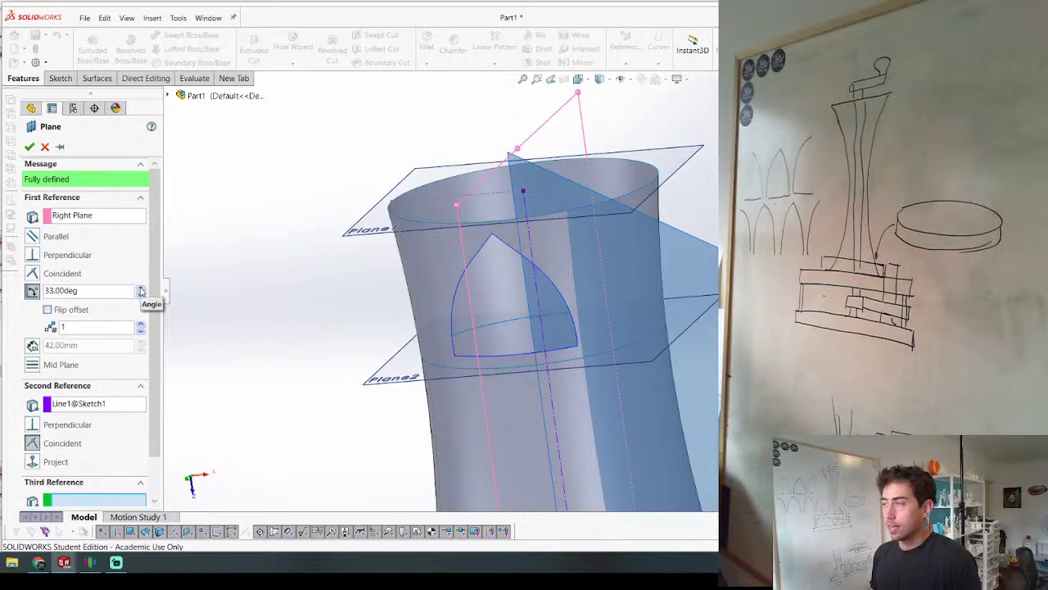
middle_click_drag(463, 265, 489, 292)
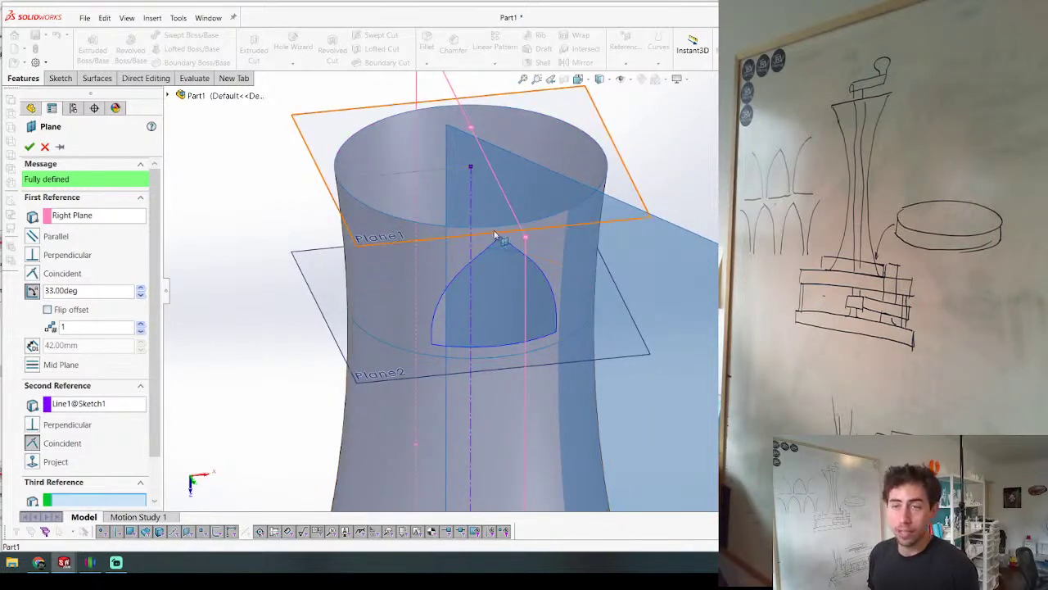
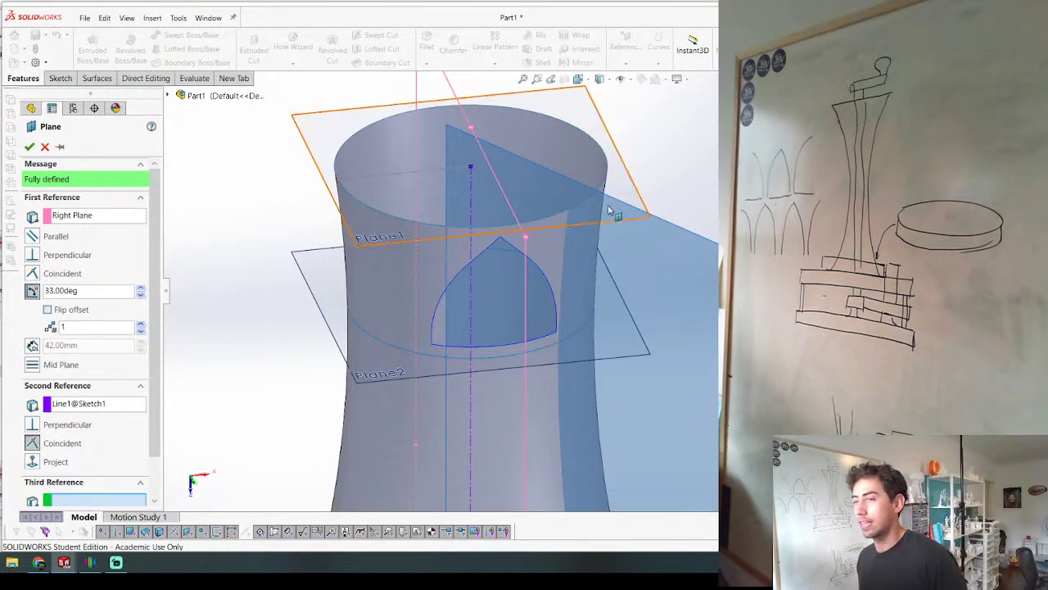
scroll(607, 283, "up", 4)
scroll(501, 227, "down", 3)
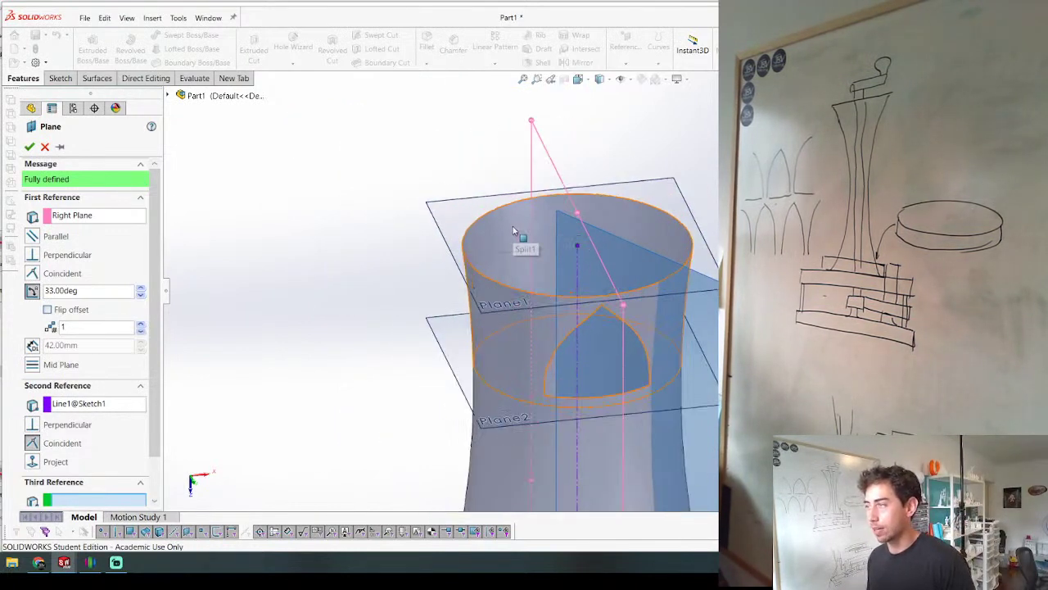
left_click(30, 146)
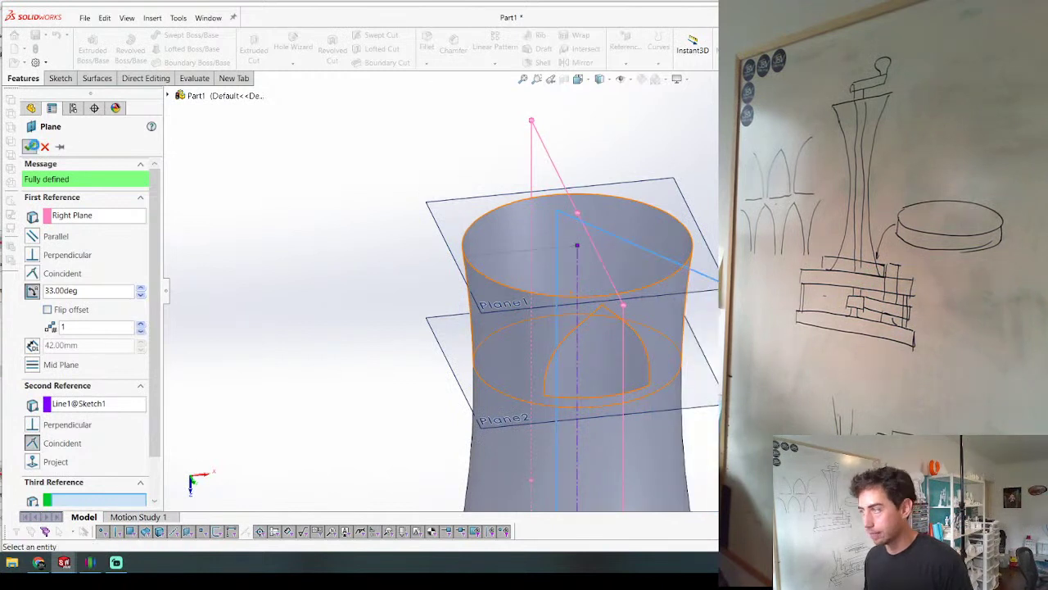
left_click(548, 318)
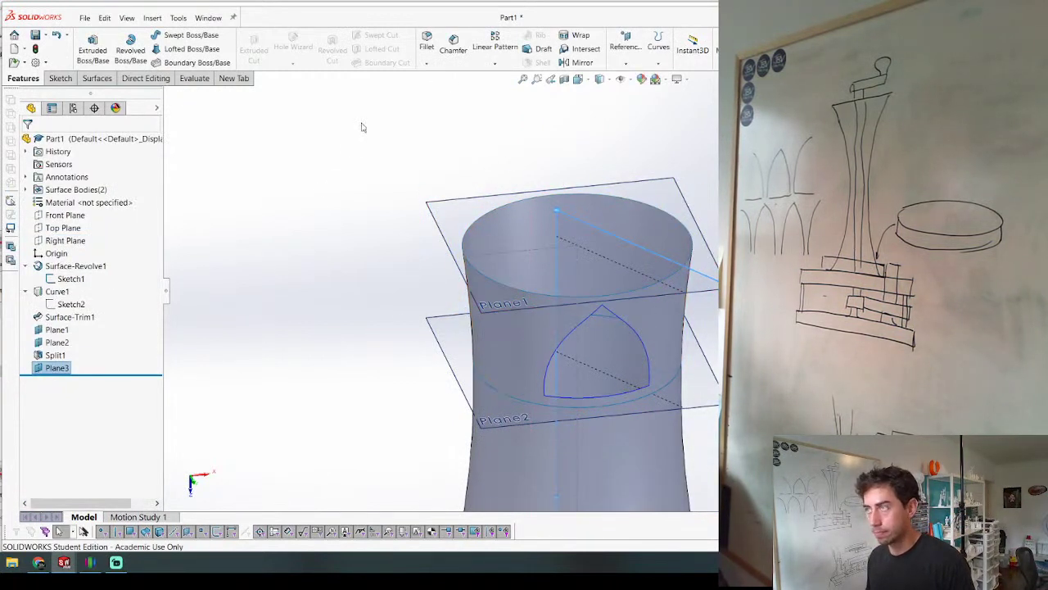
Step: Create a second plane through the tower's axis line, Line1 of Sketch1, at 33 degrees to the Right Plane with the offset flipped
left_click(576, 265)
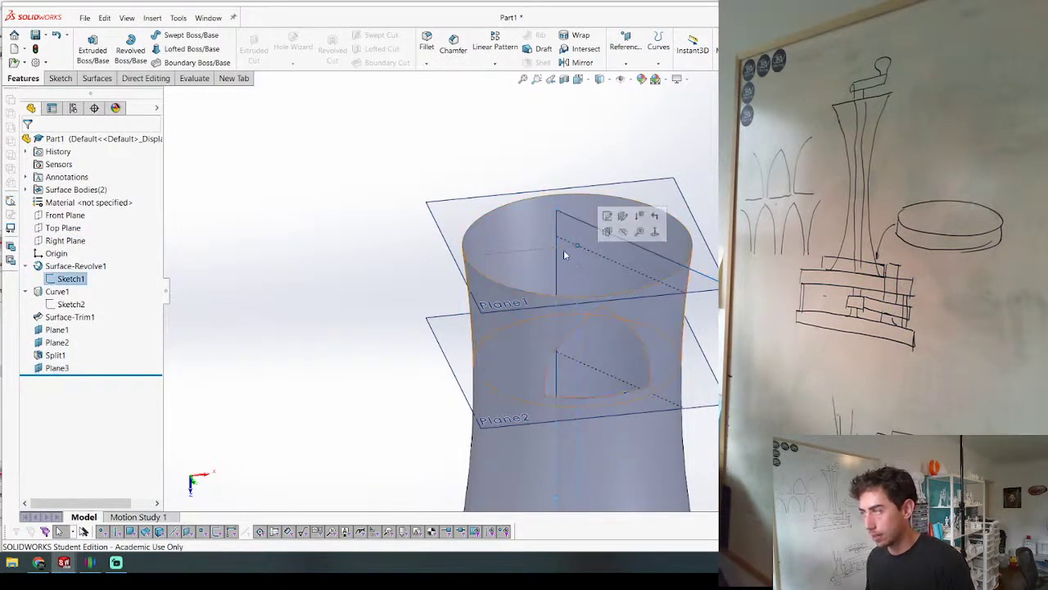
left_click(67, 244, "ctrl")
key("p")
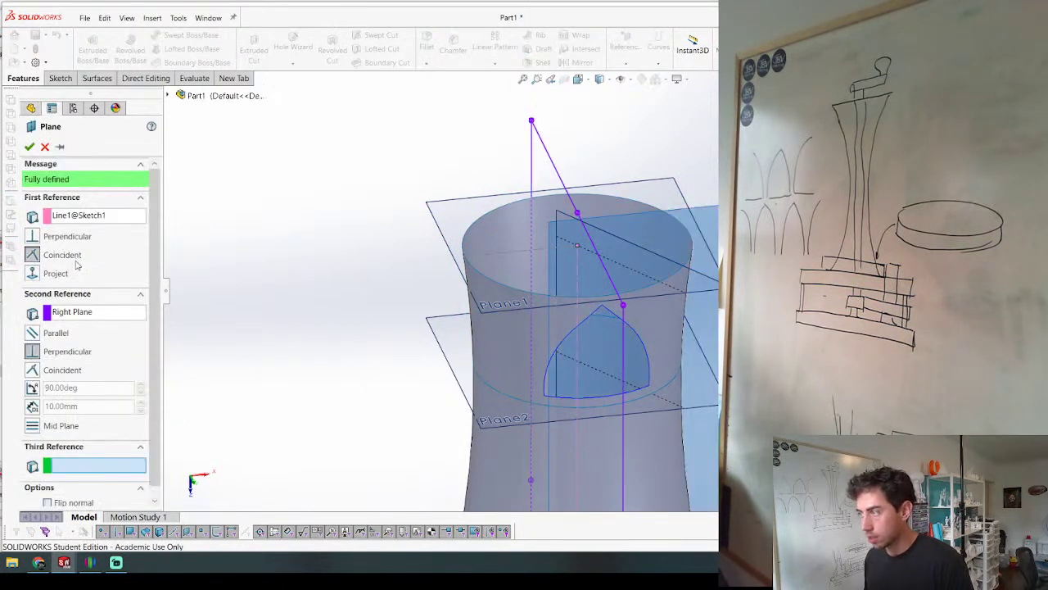
left_click(32, 387)
left_click(99, 387)
type("33")
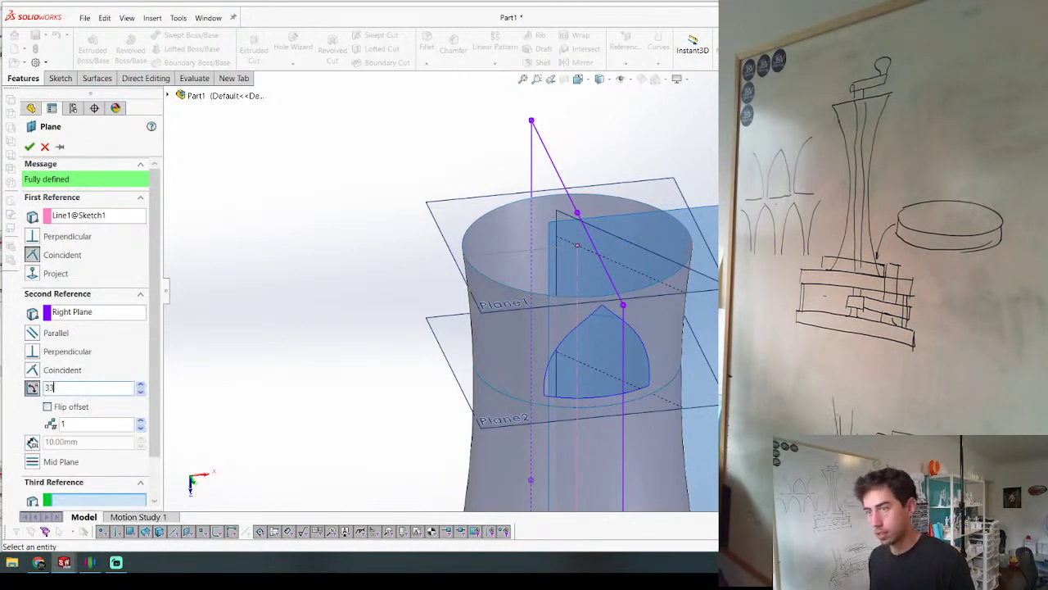
key("Return")
left_click(49, 407)
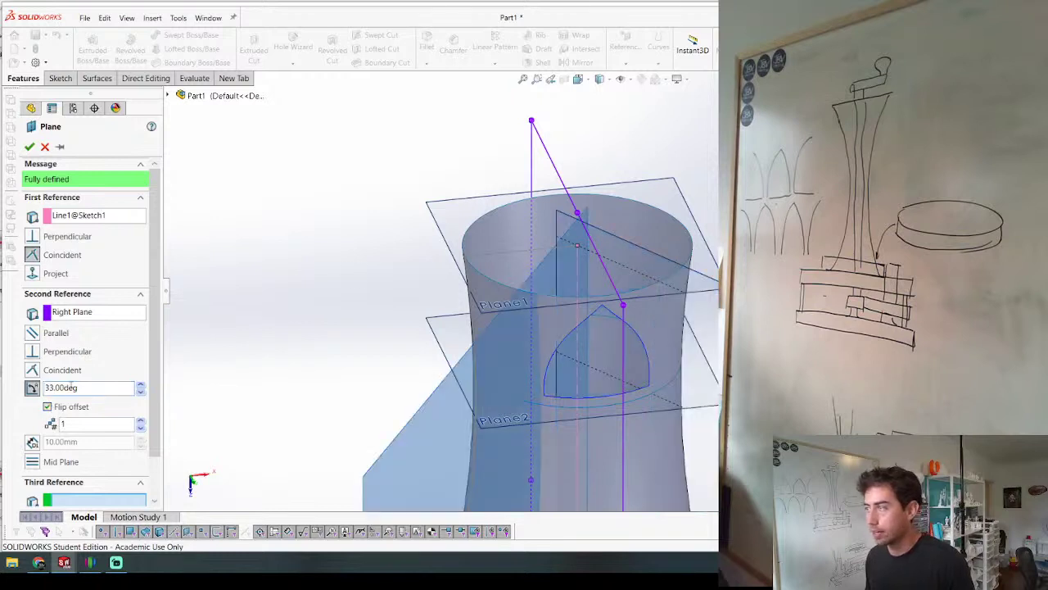
right_click(346, 271)
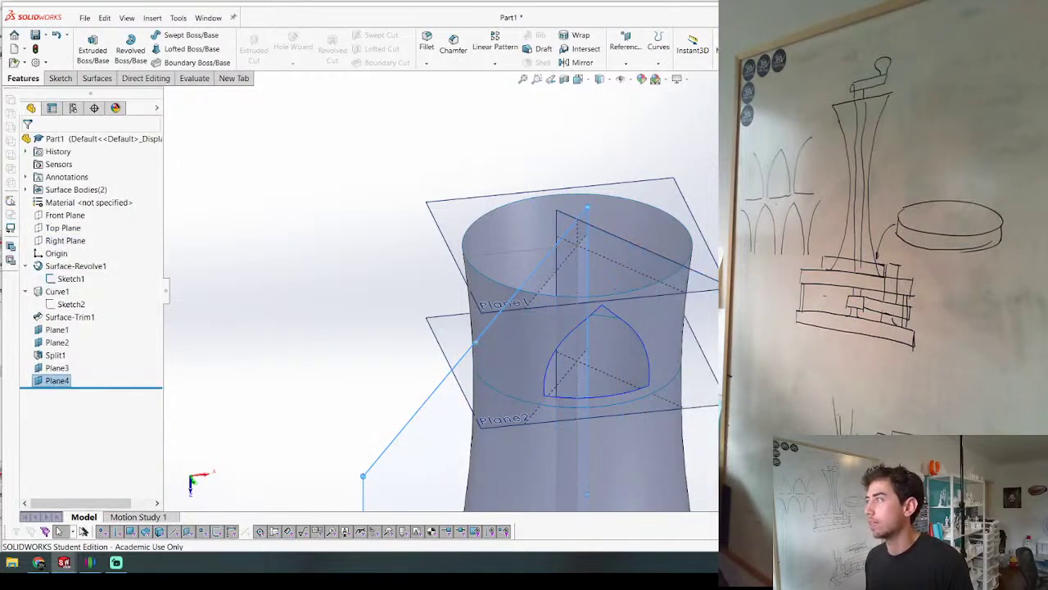
Step: Split the tower's surface with Plane4 and Plane3 as trim tools, separating the arch section from the rest of the upper ring
left_click(762, 45)
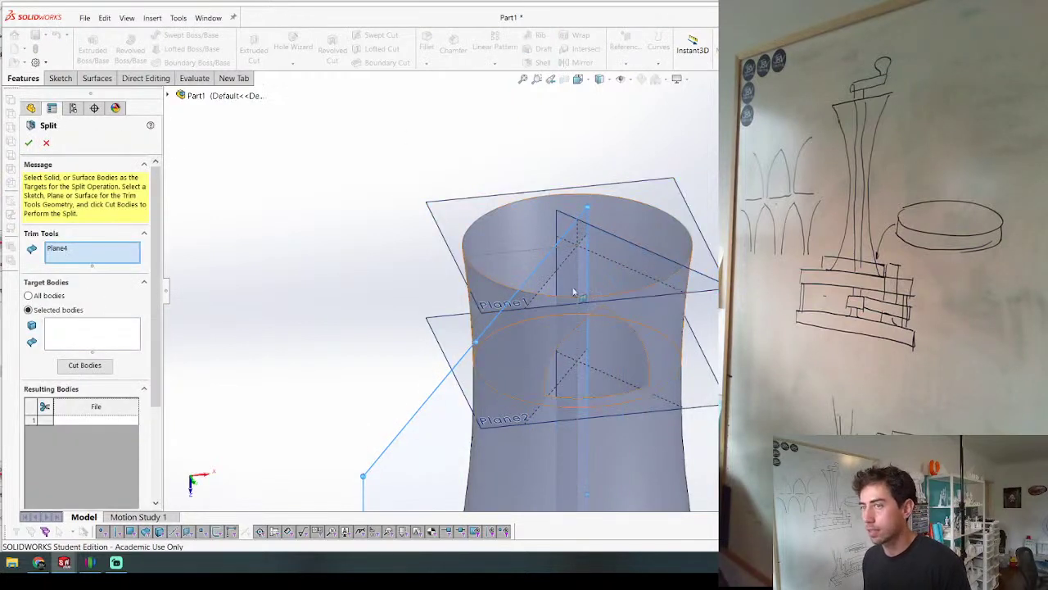
left_click(597, 281)
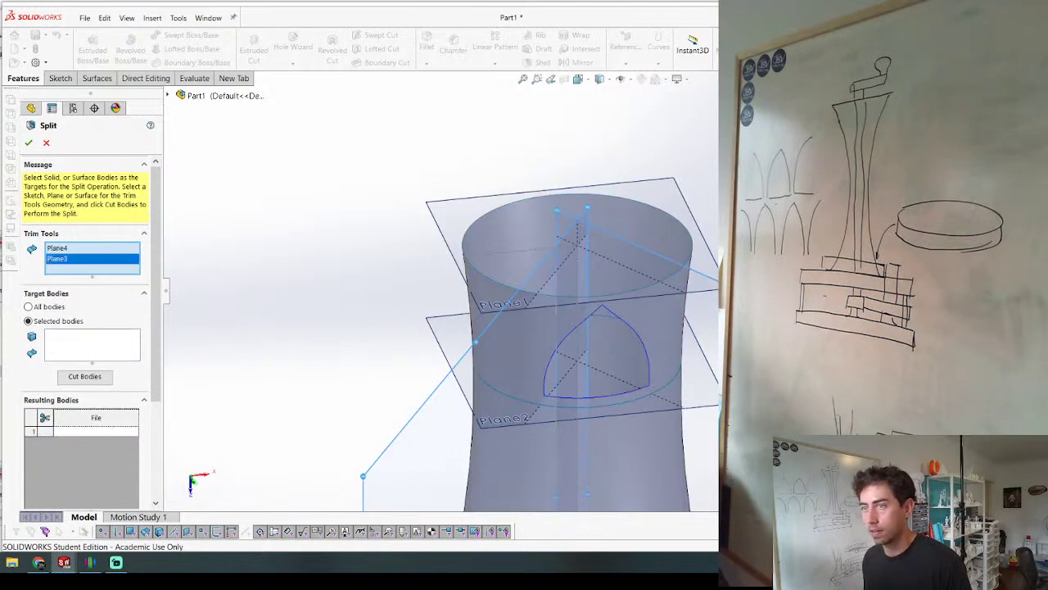
left_click(84, 376)
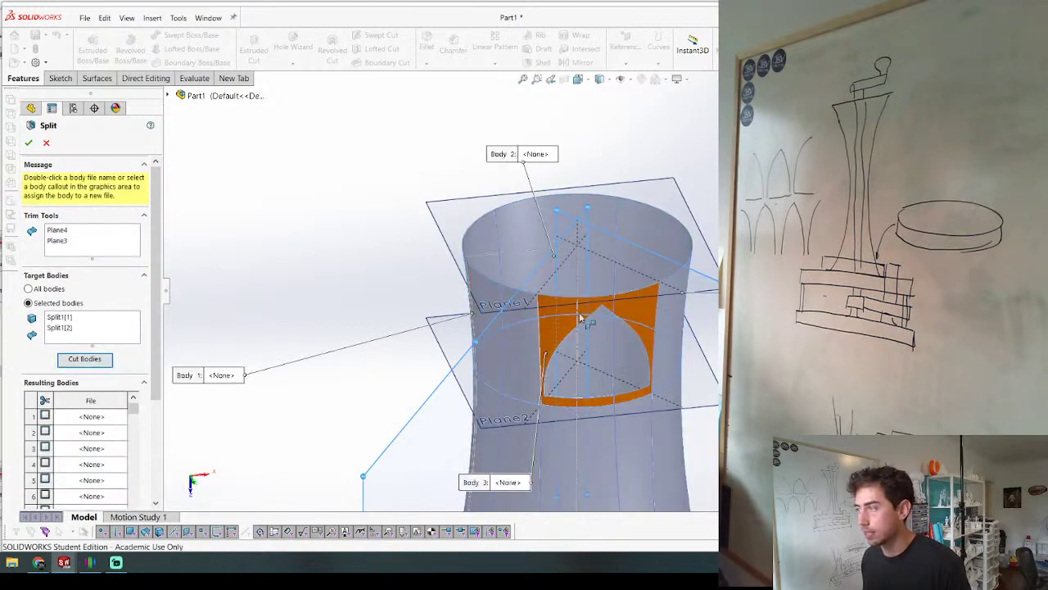
key("Return")
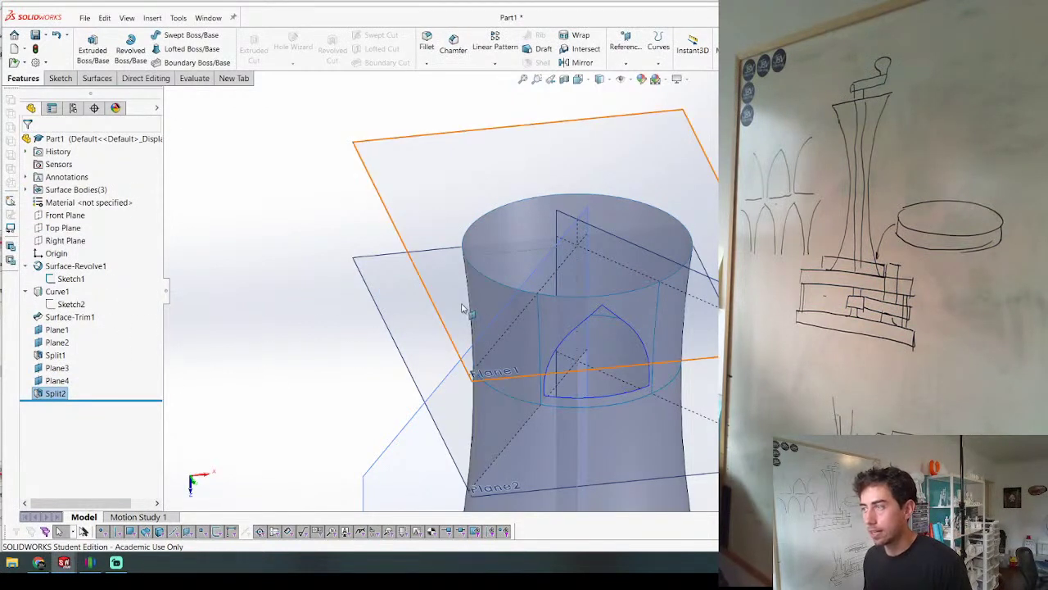
Step: Delete the rest of the upper ring, surface body Split2[2], keeping the arch section and the lower tower
left_click(491, 291)
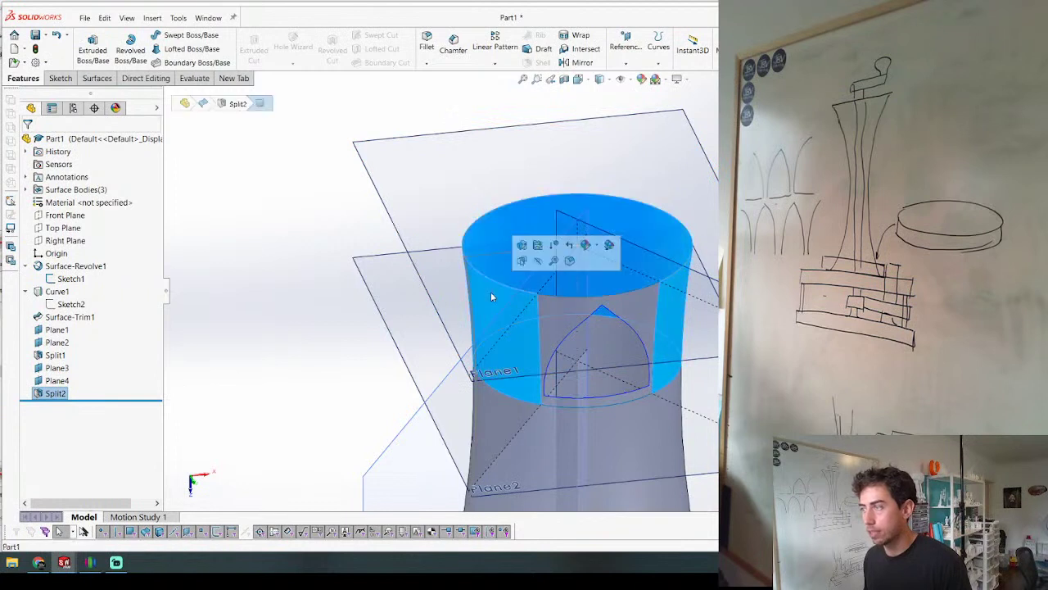
left_click(209, 268)
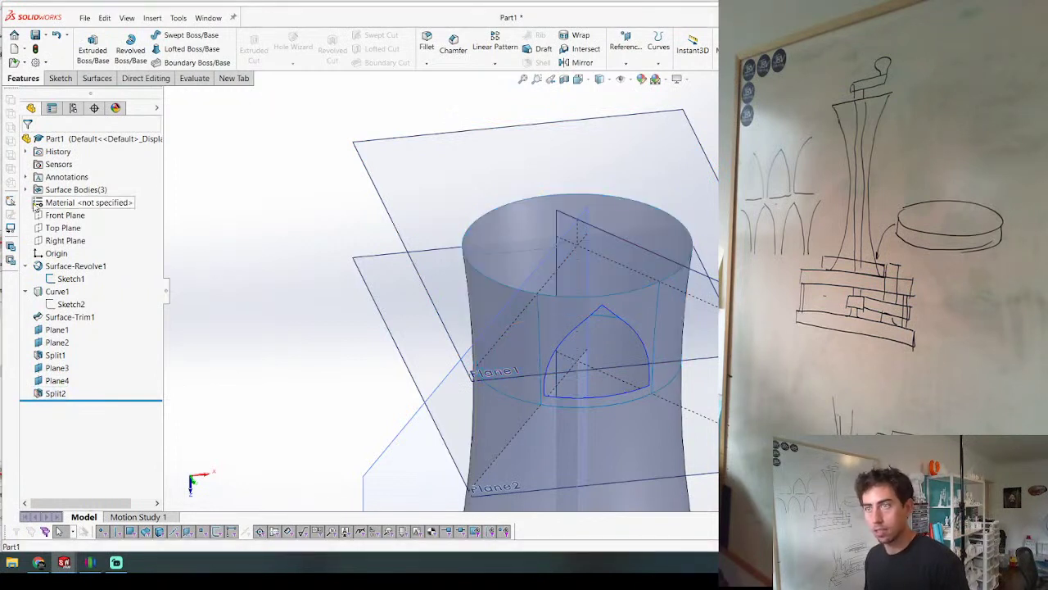
left_click(33, 187)
left_click(26, 189)
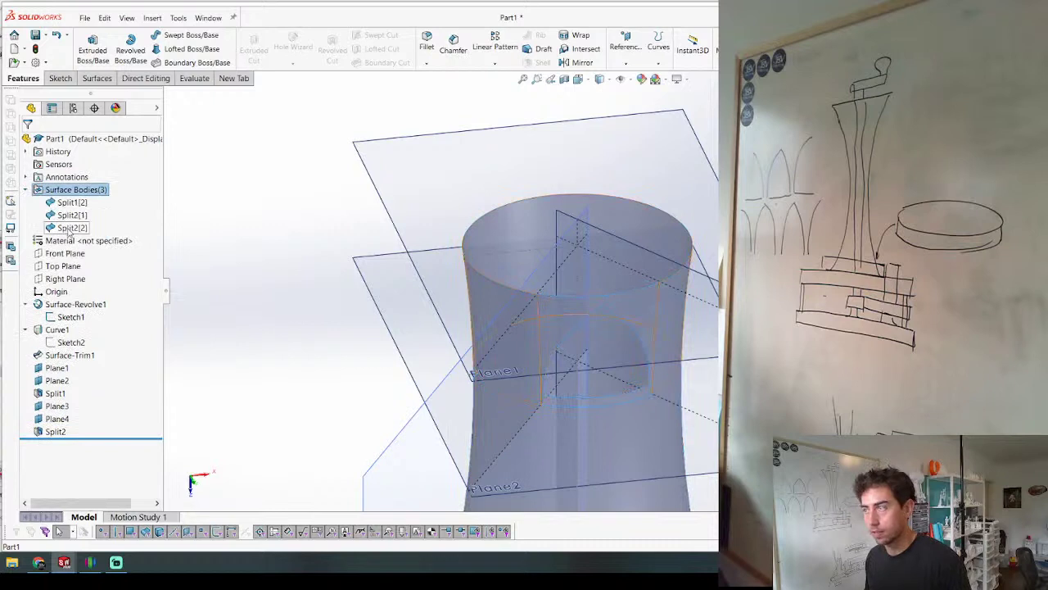
left_click(72, 228)
key("Delete")
key("Return")
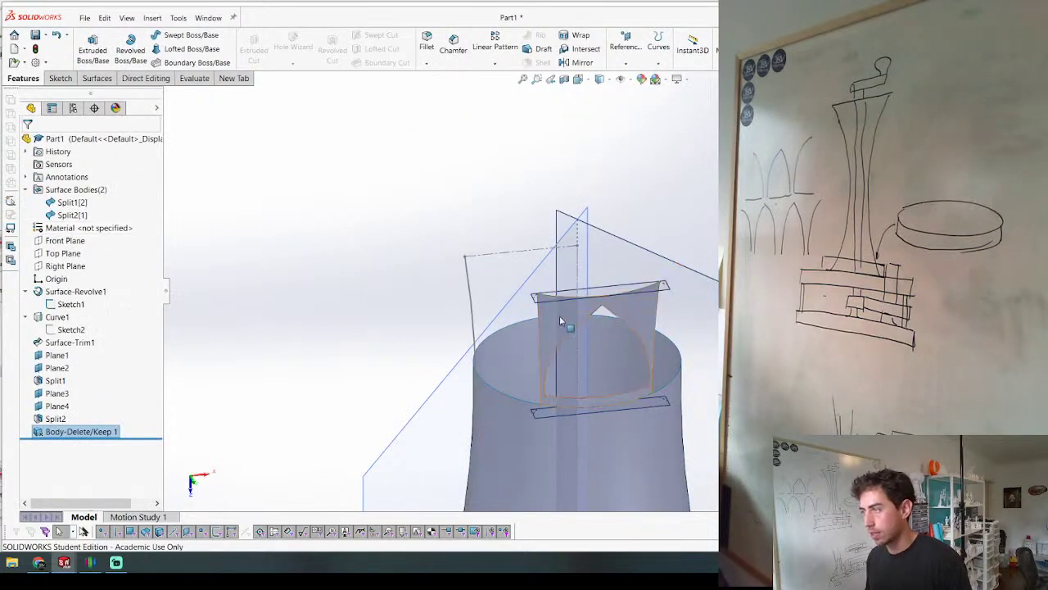
Step: Start a circular pattern of the arch section body Split2[1] around Line1 of Sketch1, equally spaced over 360 degrees
left_click(72, 215)
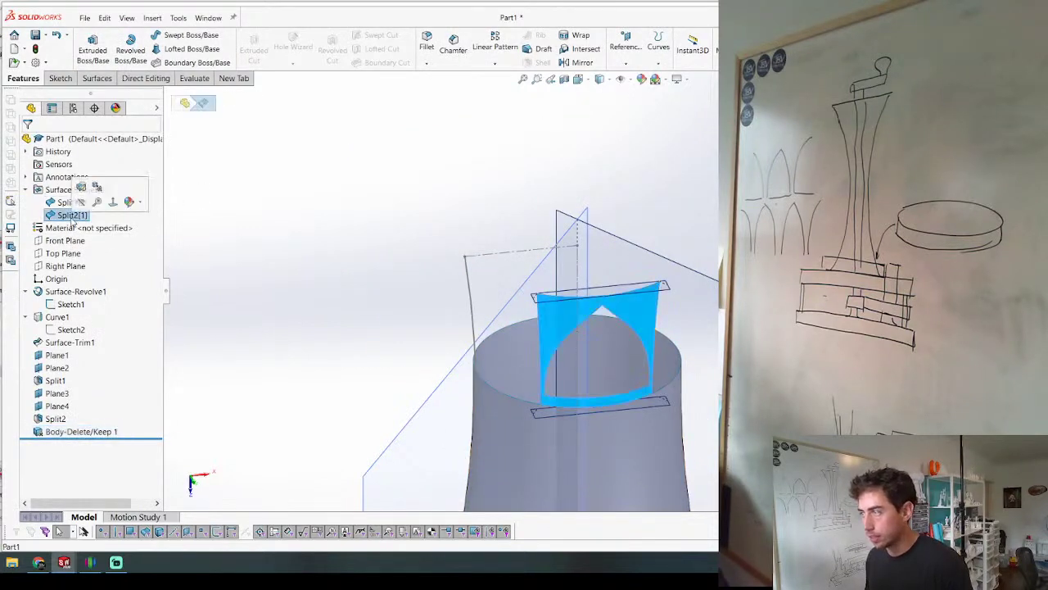
left_click(478, 67)
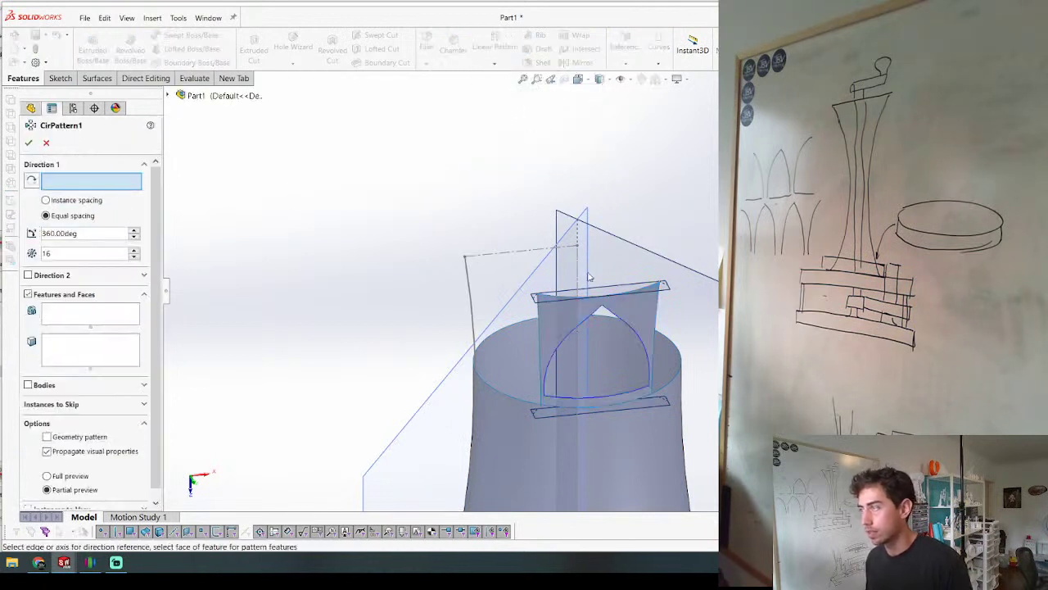
left_click(578, 272)
middle_click_drag(513, 282, 209, 345)
left_click(29, 295)
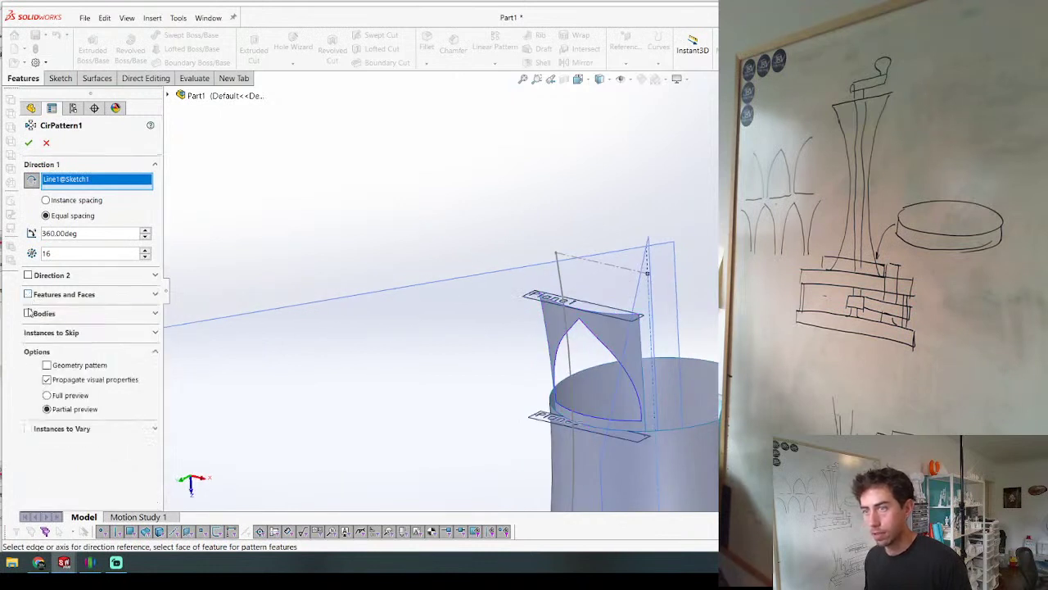
left_click(30, 314)
left_click(570, 332)
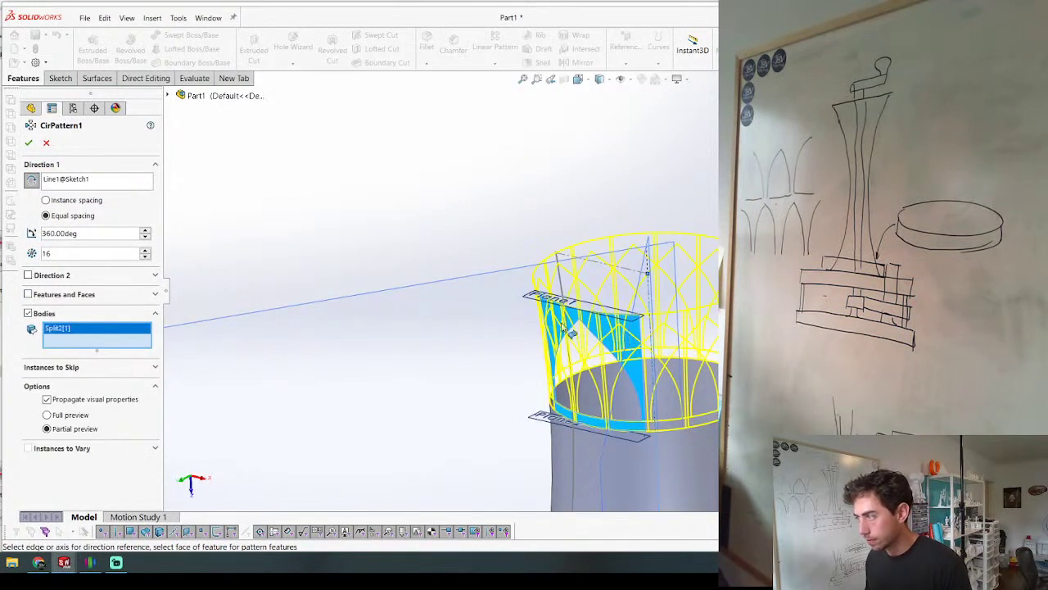
Step: Reduce the circular pattern to 5 instances and finish it
left_click(145, 255)
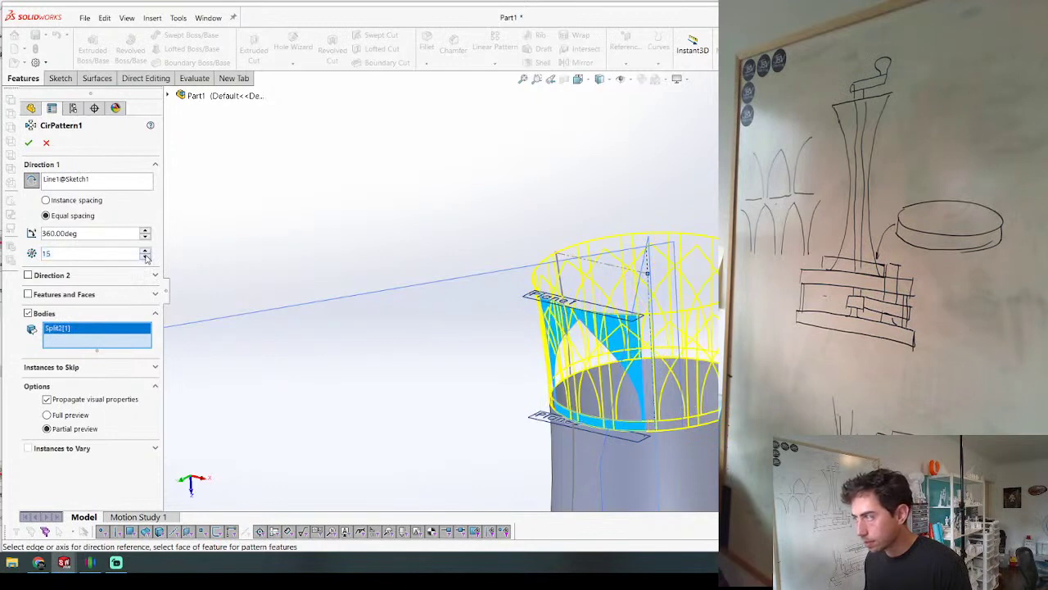
type("7")
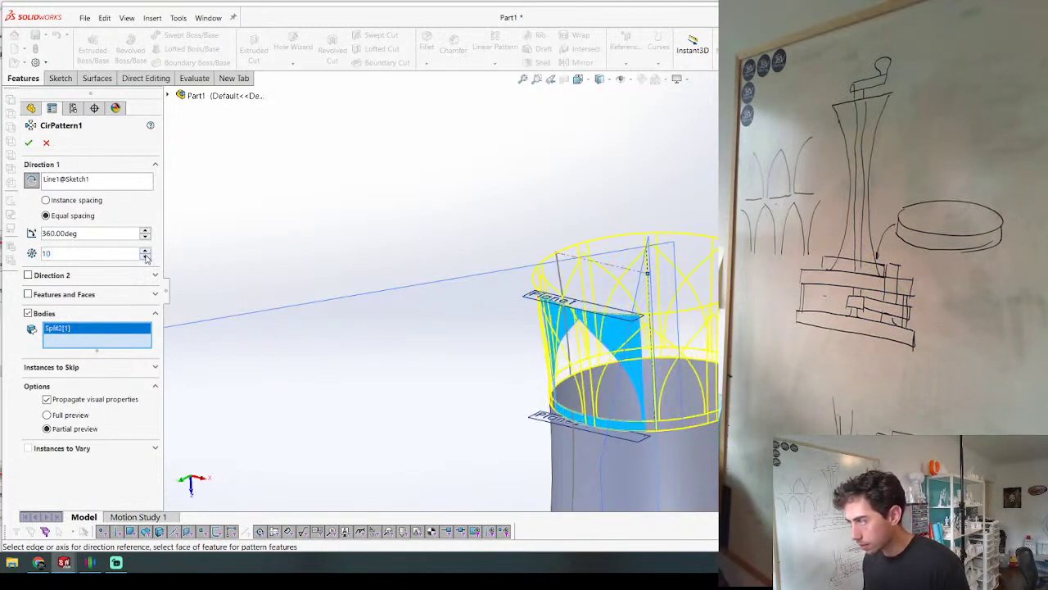
middle_click_drag(264, 302, 431, 399)
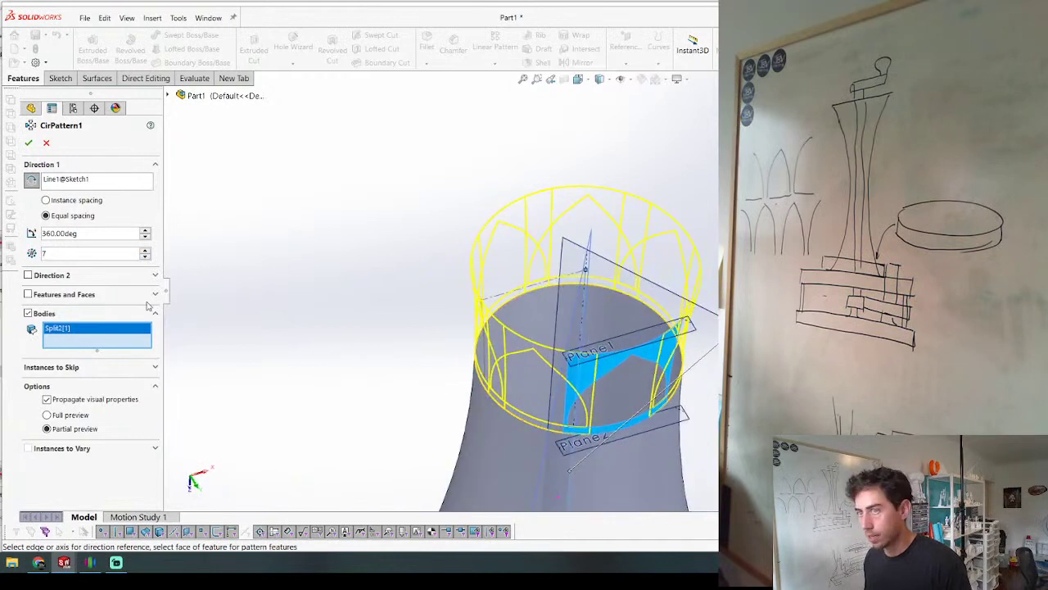
left_click(149, 257)
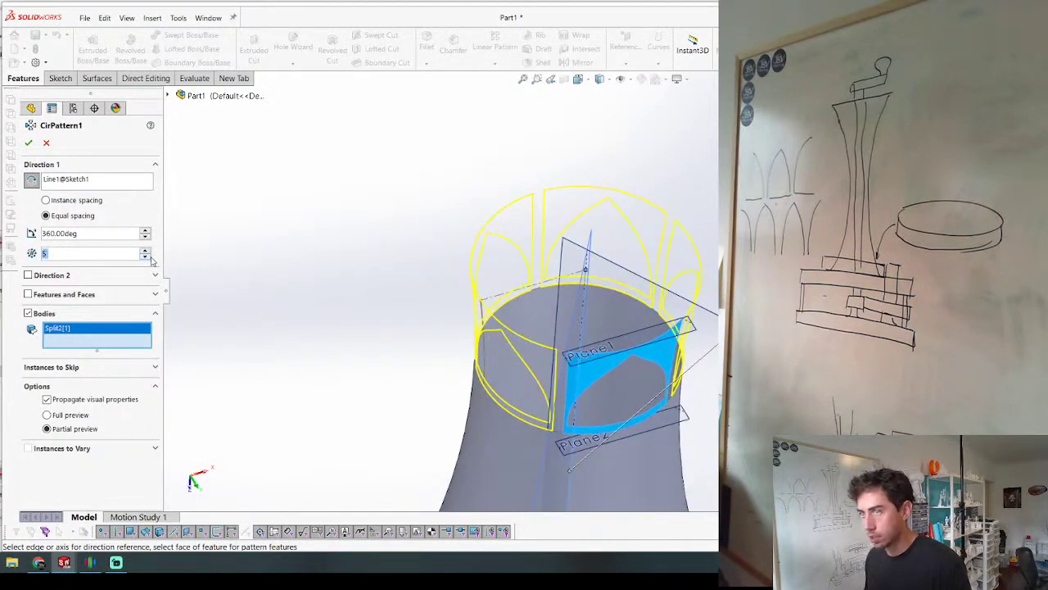
key("Return")
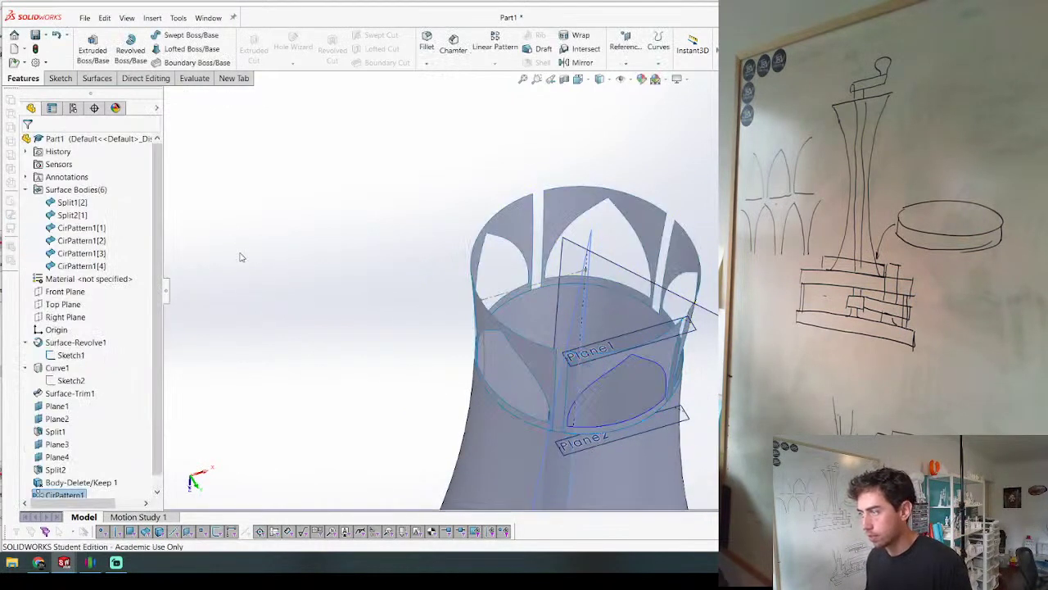
Step: Set the angle of Plane3 to 34 degrees to narrow the gaps between the patterned arch sections
middle_click_drag(410, 311, 466, 304)
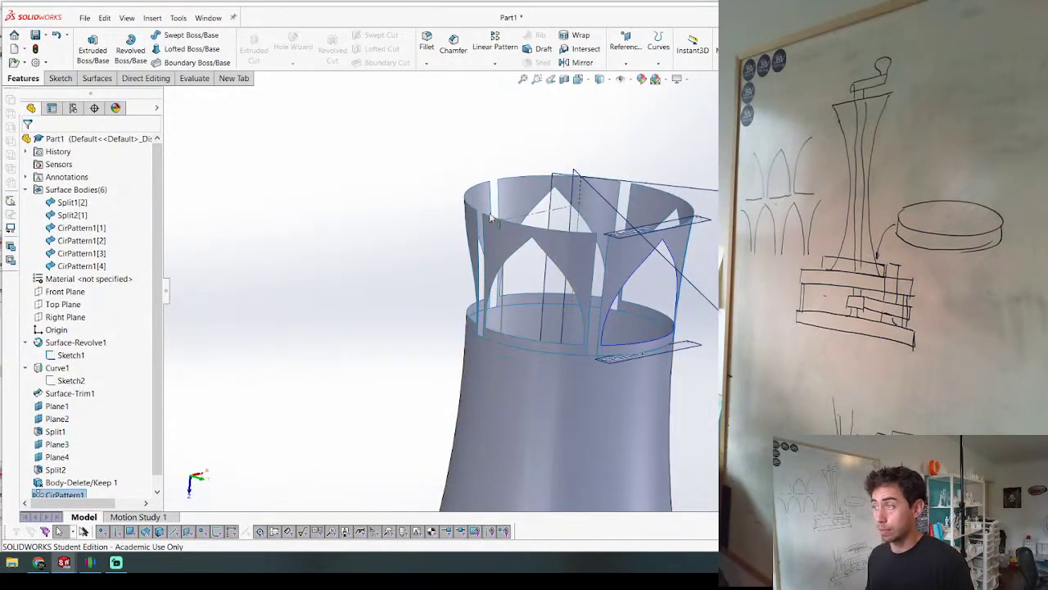
middle_click_drag(581, 288, 517, 275)
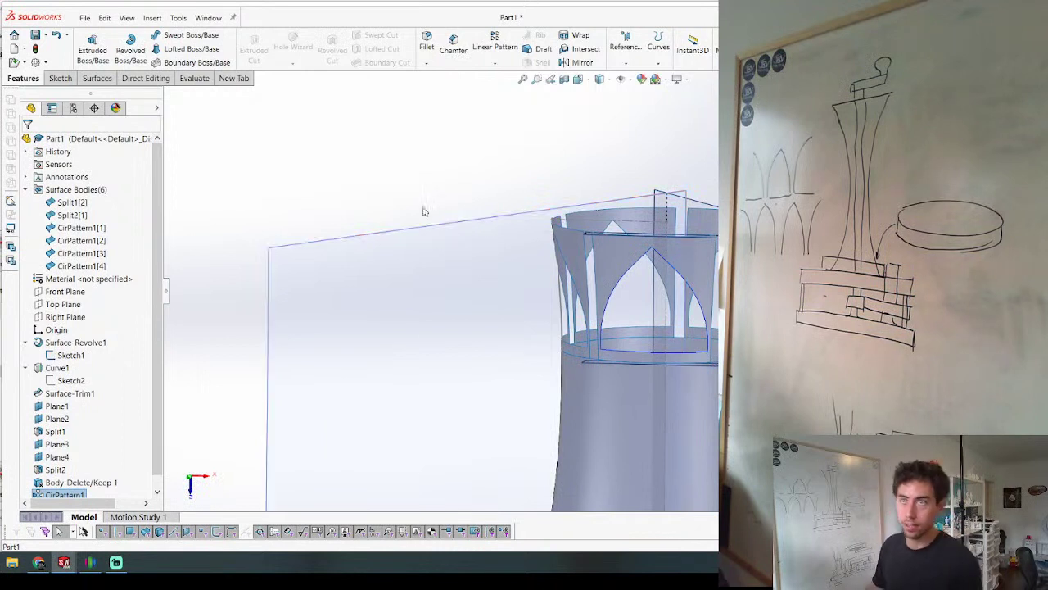
middle_click_drag(424, 210, 702, 258)
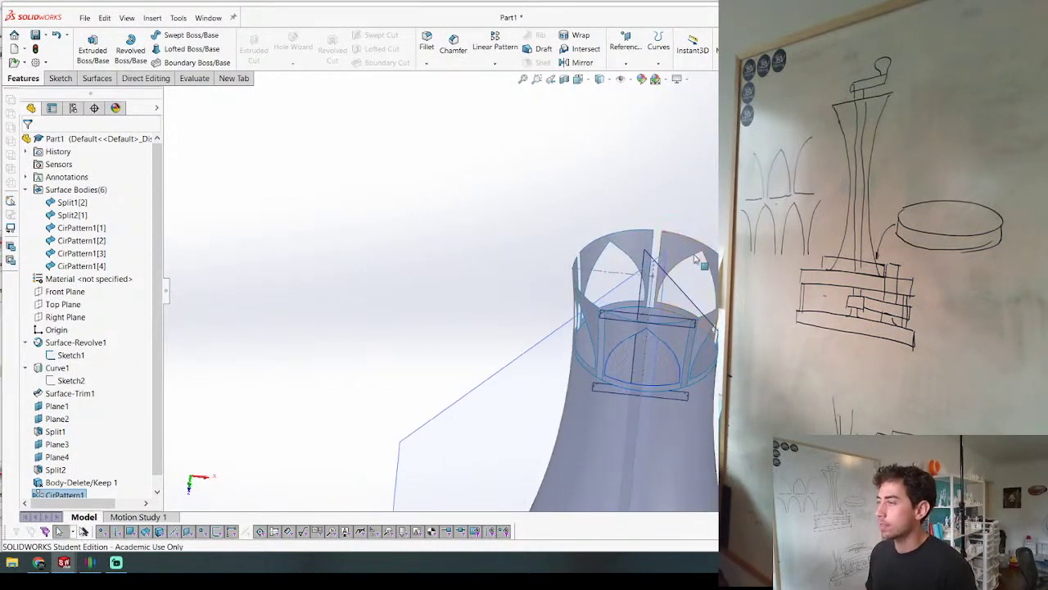
scroll(668, 323, "down", 4)
scroll(524, 252, "up", 4)
scroll(620, 344, "up", 4)
left_click(683, 418)
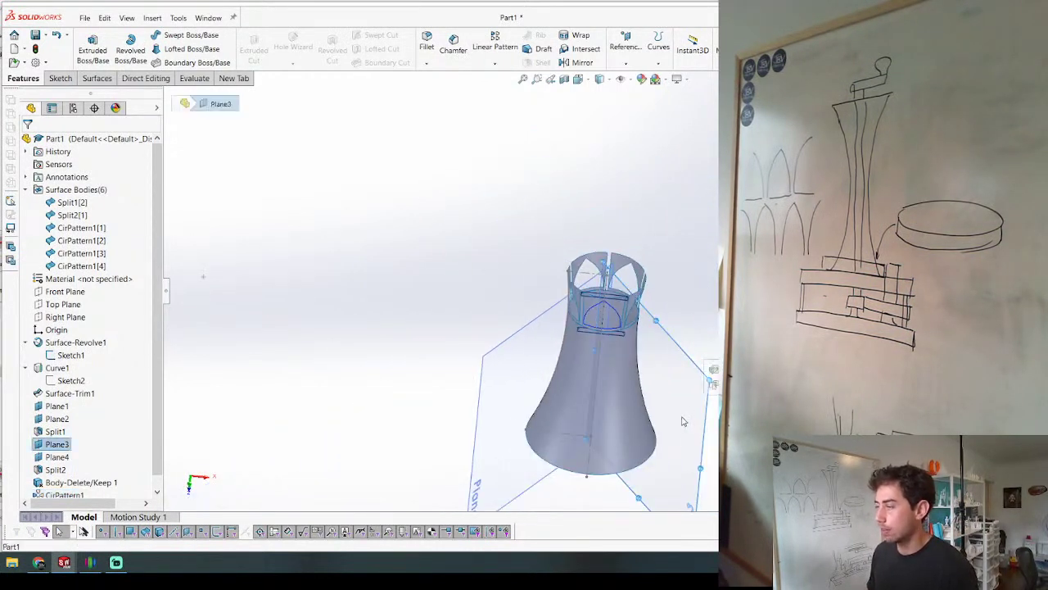
scroll(102, 440, "down", 1)
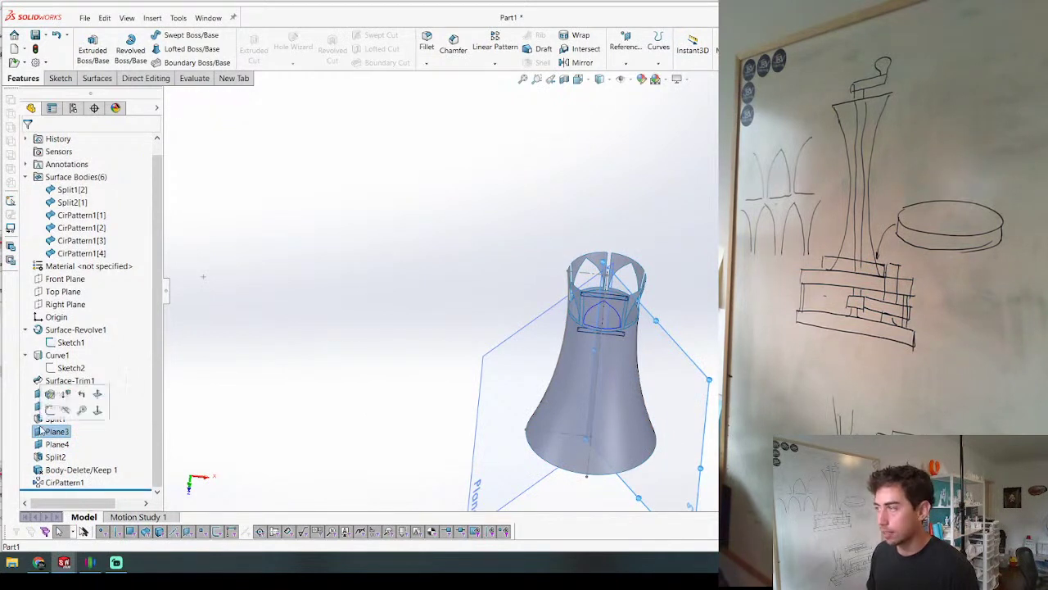
double_click(578, 353)
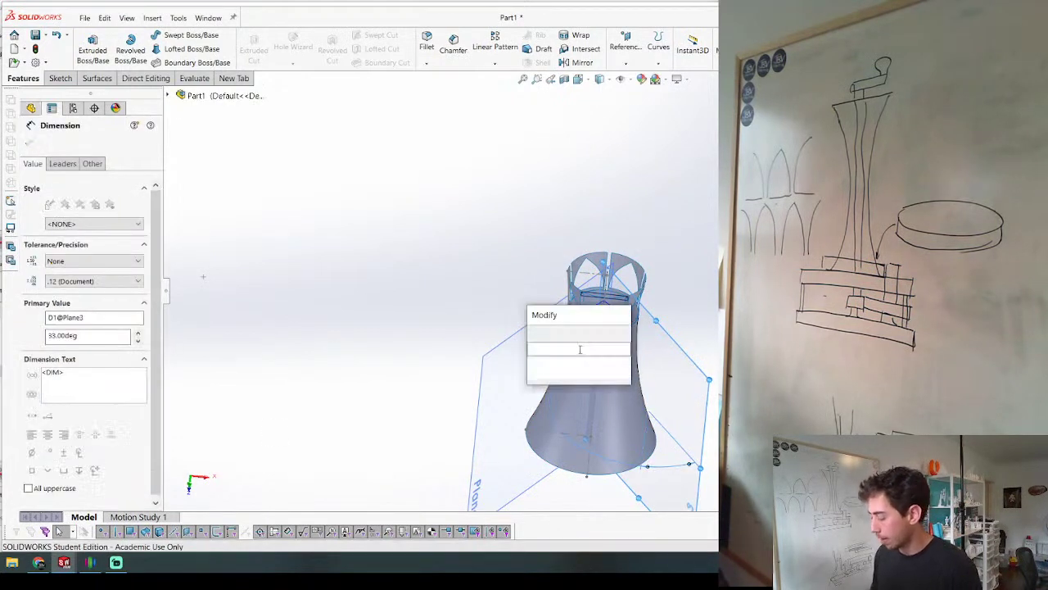
type("36")
key("Return")
key("Escape")
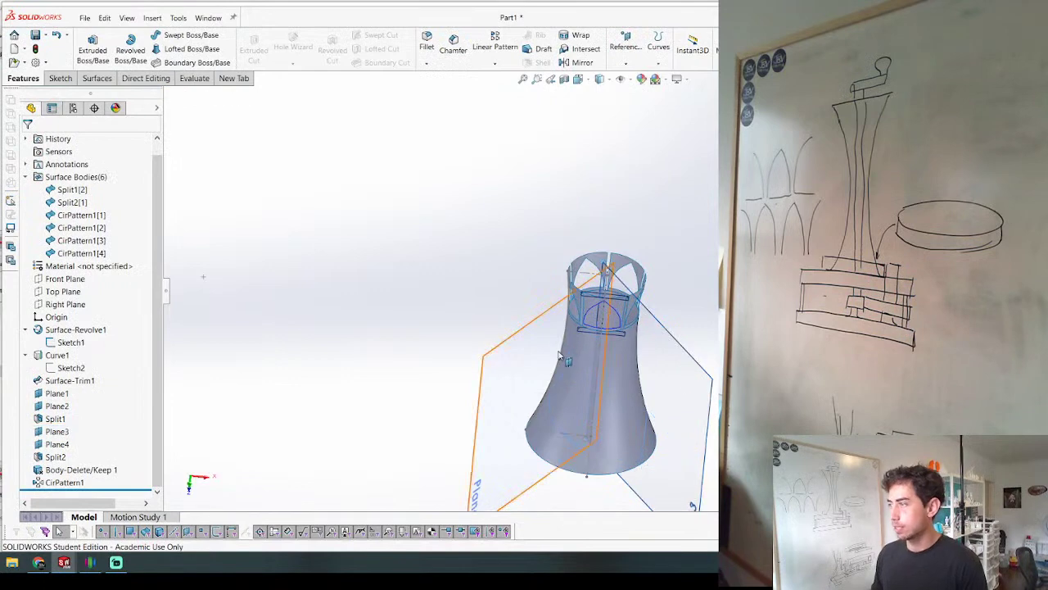
Step: Set the angle of Plane4 to 34 degrees as well
scroll(561, 258, "down", 5)
left_click(487, 230)
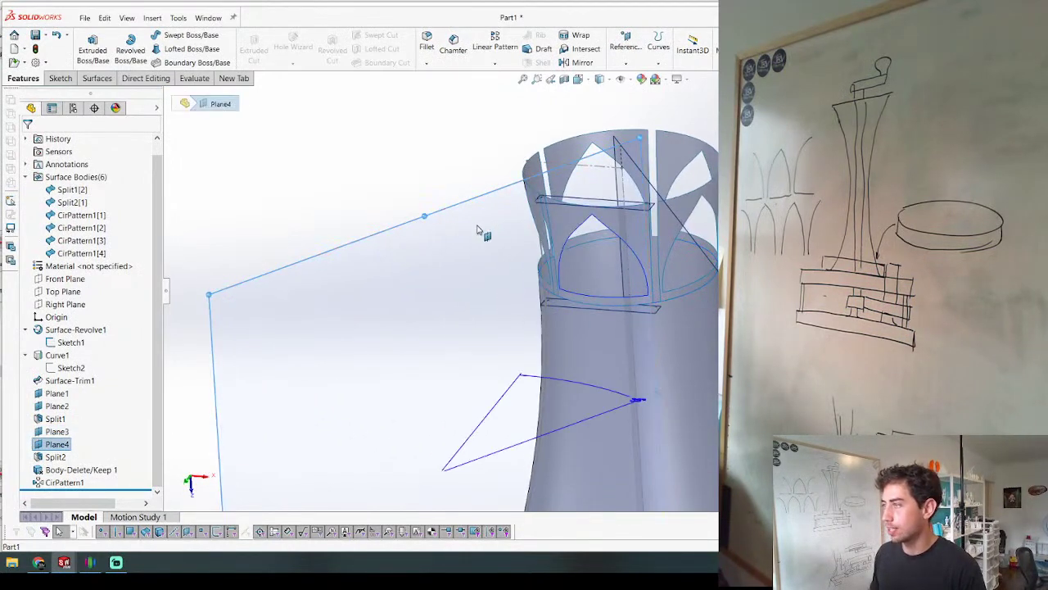
double_click(633, 398)
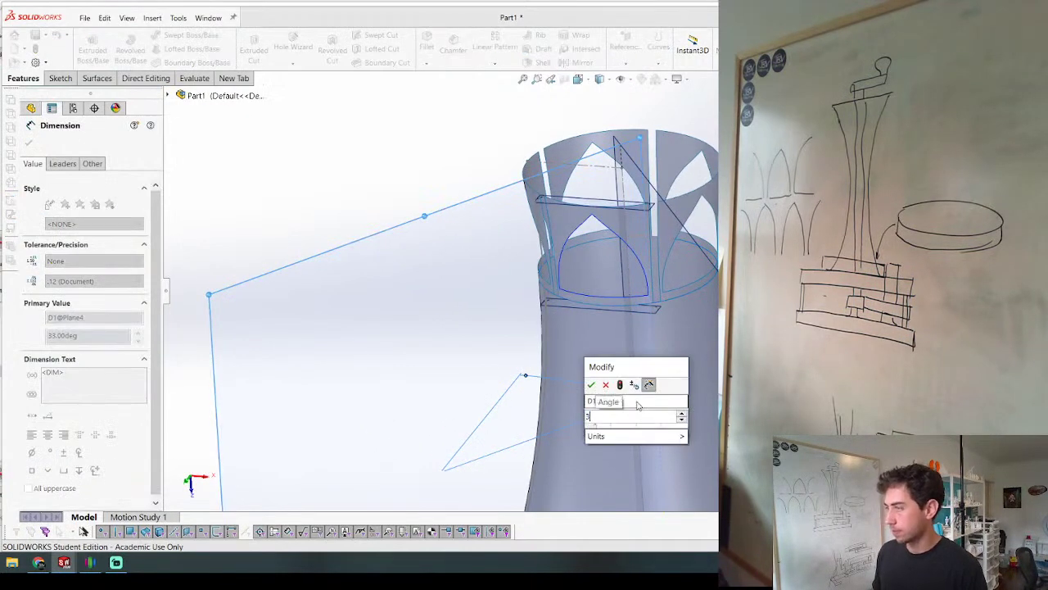
key("Escape")
key("Escape")
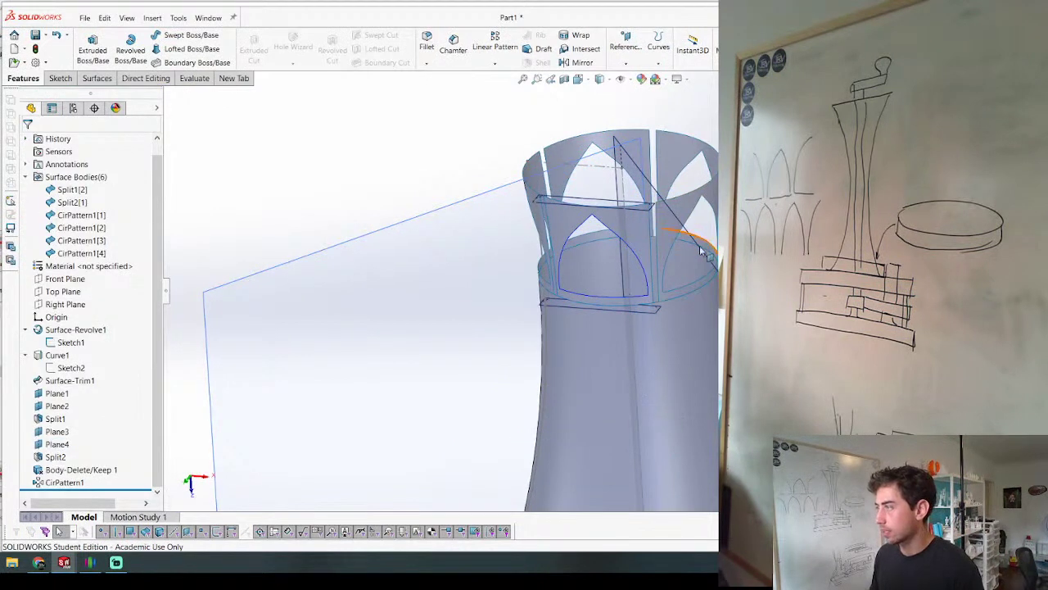
Step: Set the angles of Plane3 and Plane4 to 35 degrees each
left_click(620, 402)
double_click(620, 400)
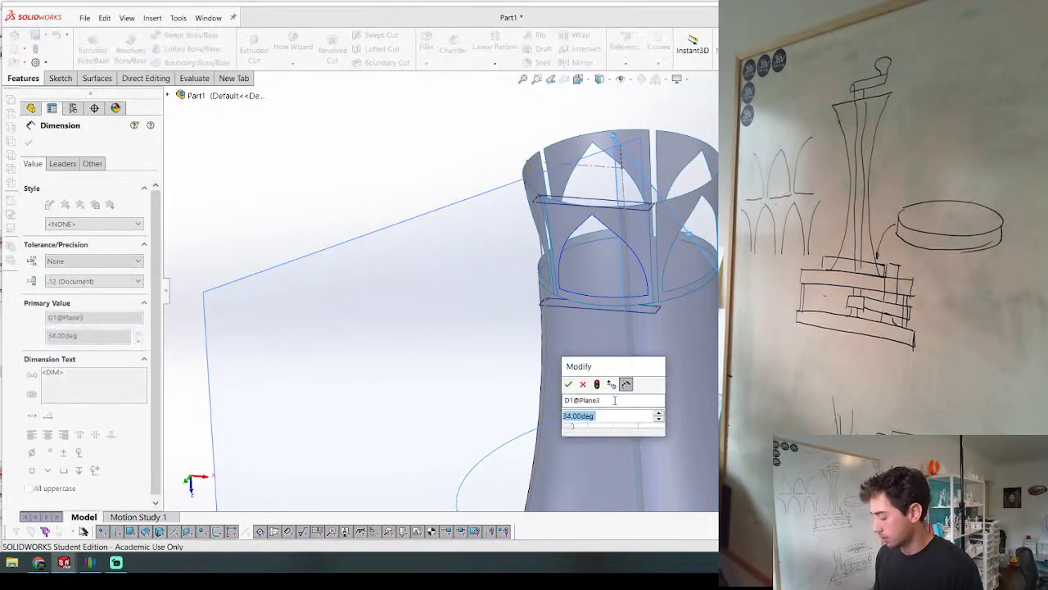
key("Escape")
key("Escape")
key("Escape")
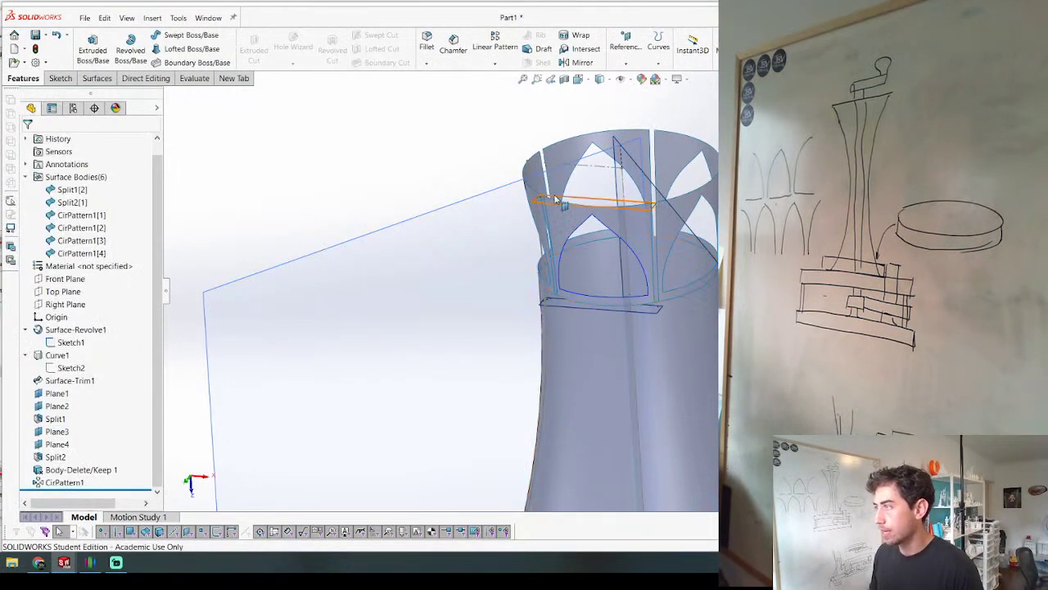
middle_click_drag(560, 205, 591, 266)
left_click(482, 382)
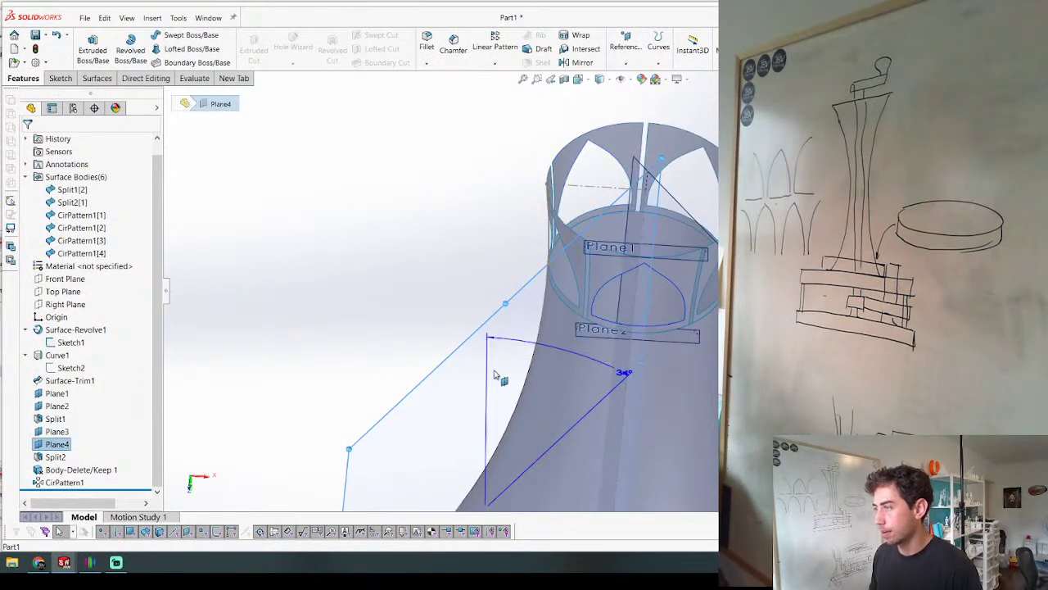
double_click(622, 368)
type("35")
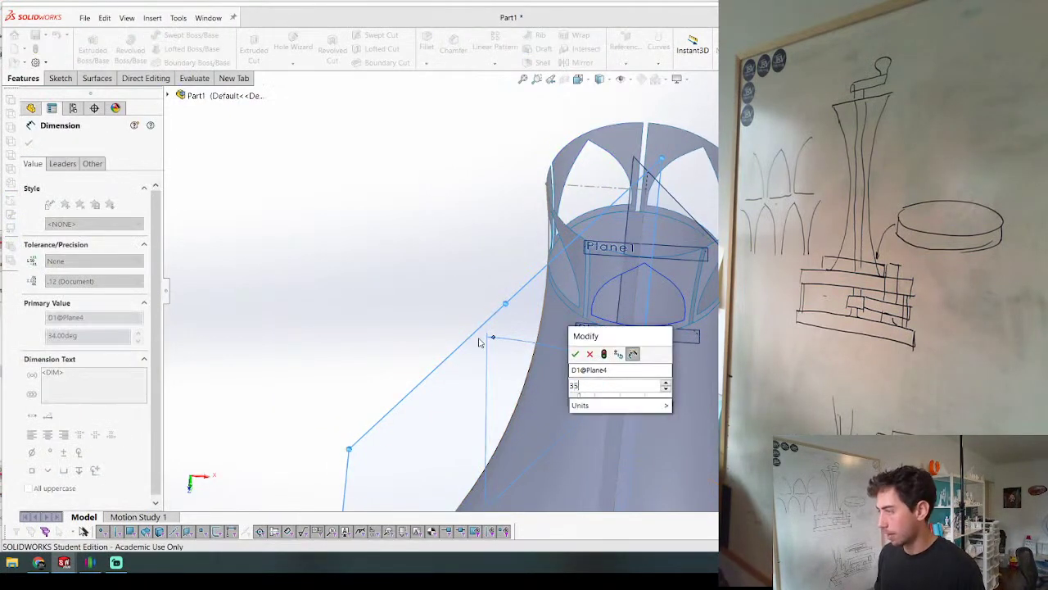
key("Return")
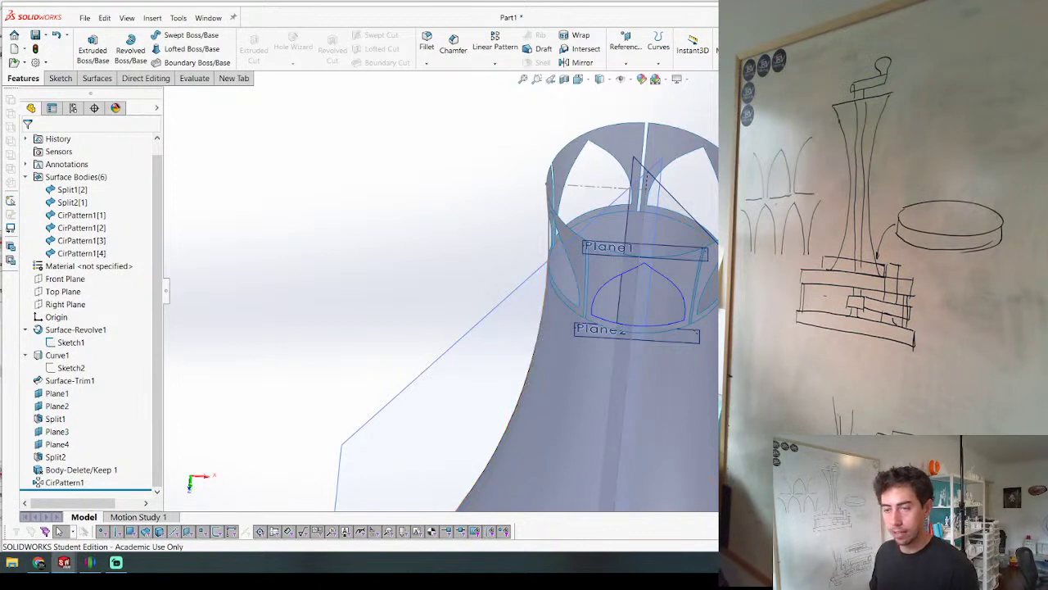
Step: Open the Windows Calculator and check the instance count and total angle of the circular pattern CirPattern1
key("super+s")
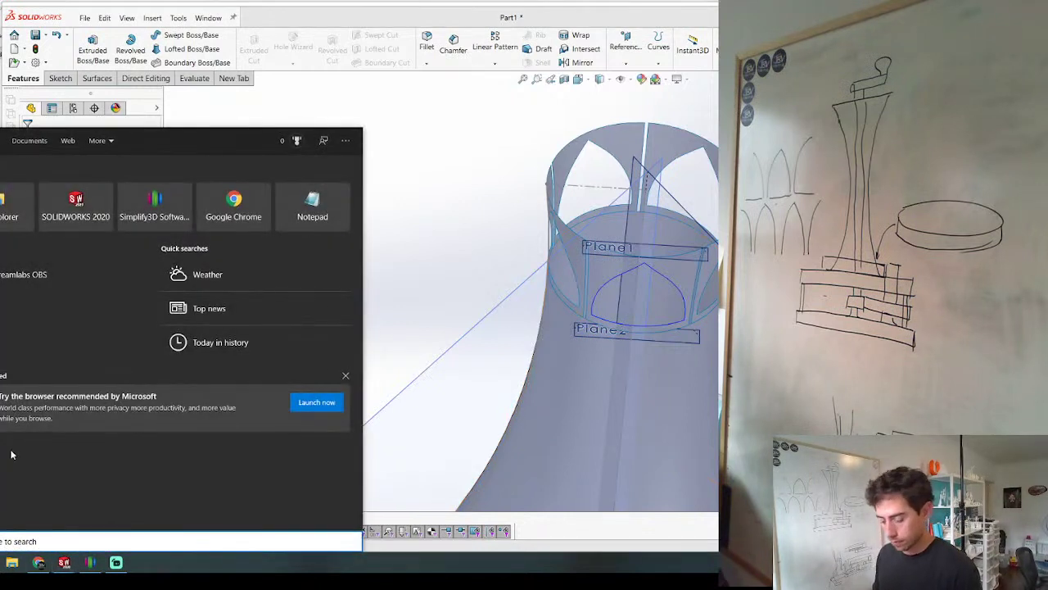
type("cal")
key("Return")
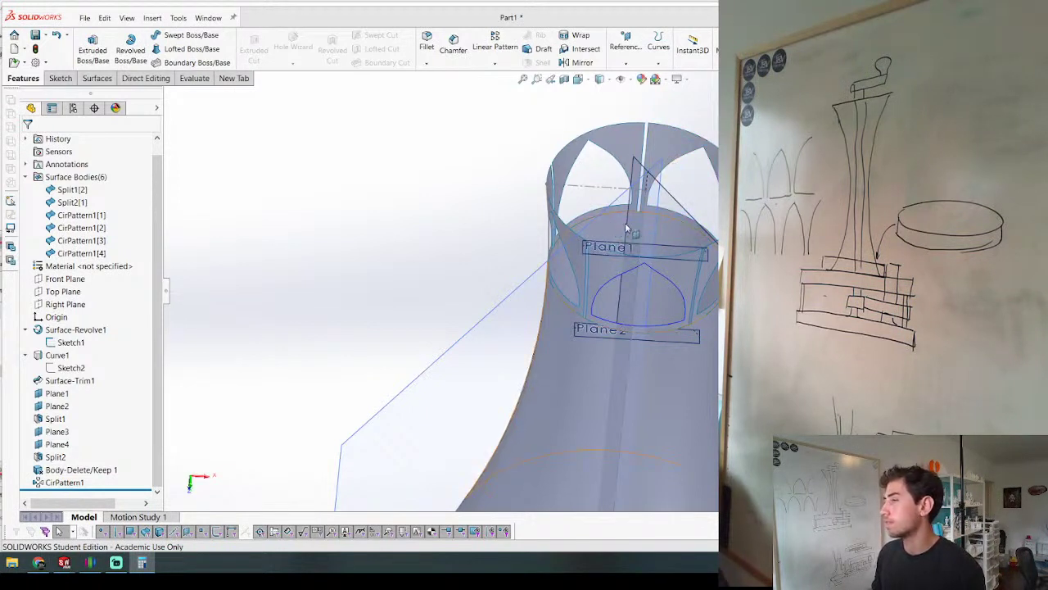
middle_click_drag(630, 220, 593, 239)
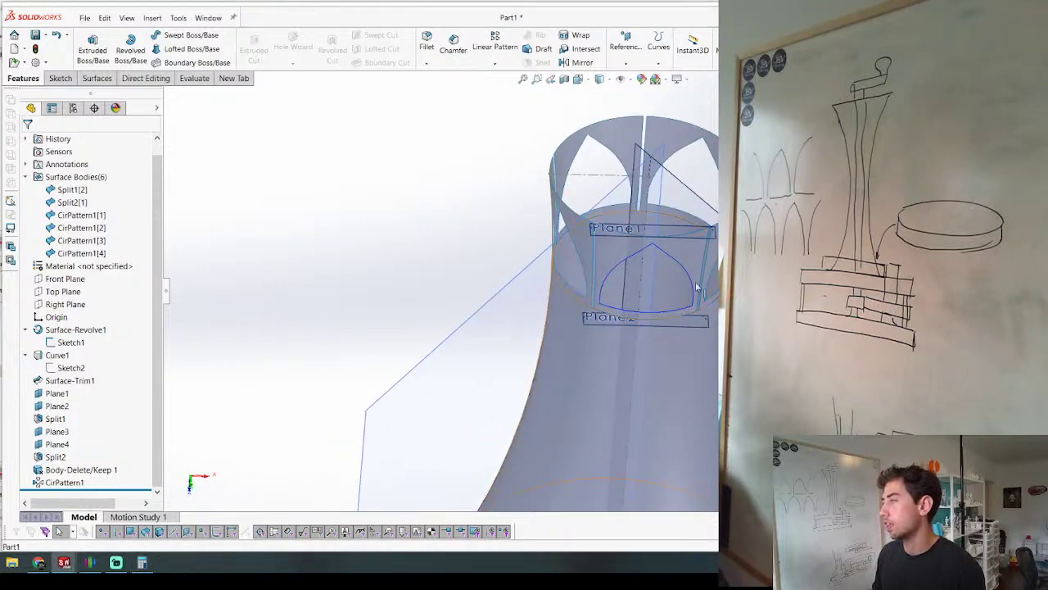
left_click(630, 136)
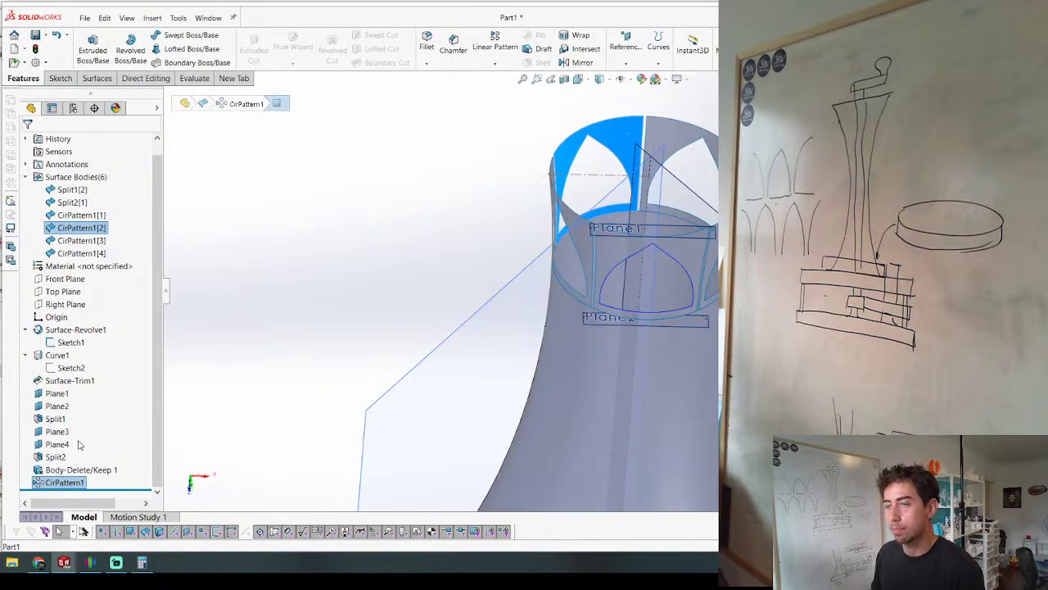
left_click(45, 483)
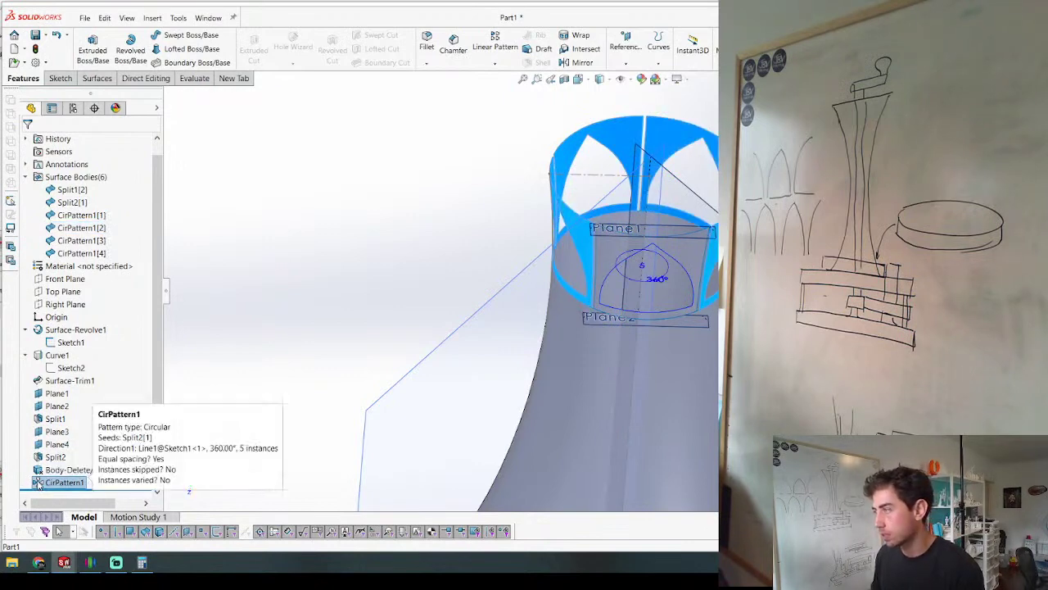
mouse_move(516, 140)
middle_mouse_down()
mouse_move(519, 219)
mouse_move(514, 152)
middle_mouse_up()
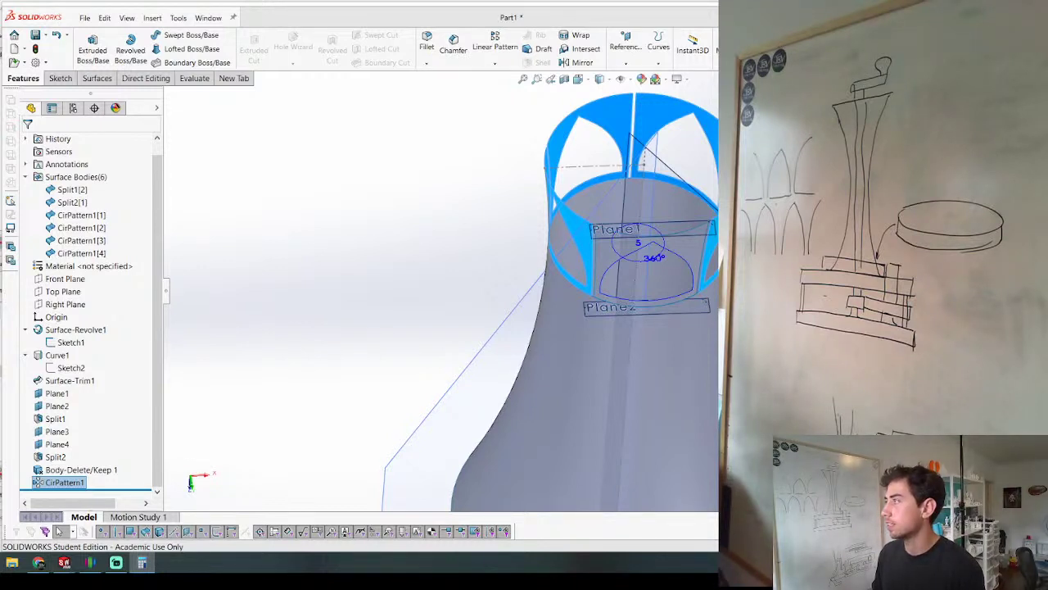
Step: Divide 360 by 5 in the Calculator to get the angle per arch section, and close the Calculator
left_click_drag(0, 82, 252, 66)
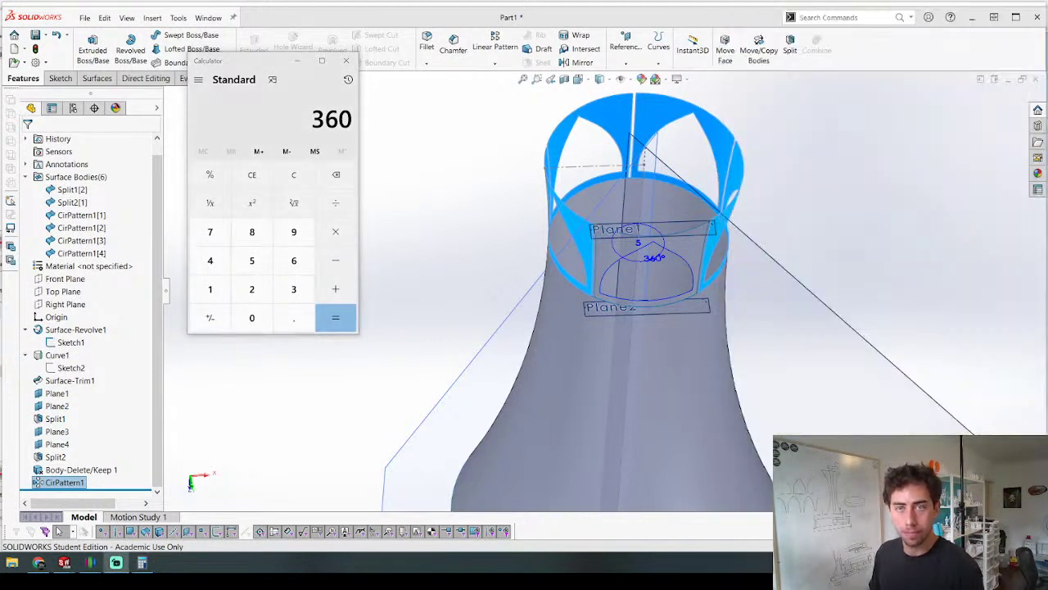
left_click(334, 197)
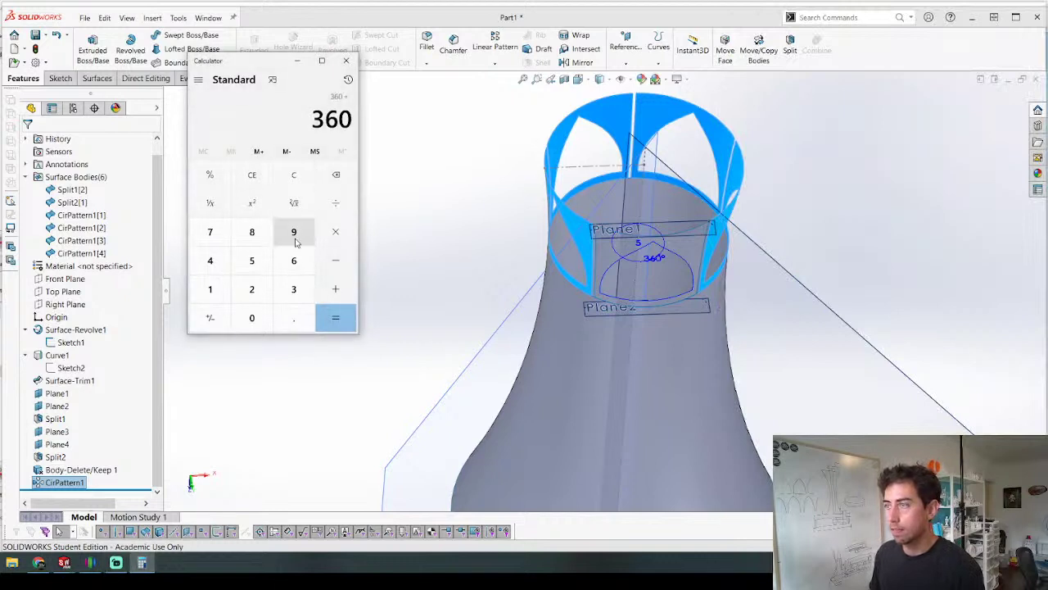
left_click(252, 259)
left_click(336, 310)
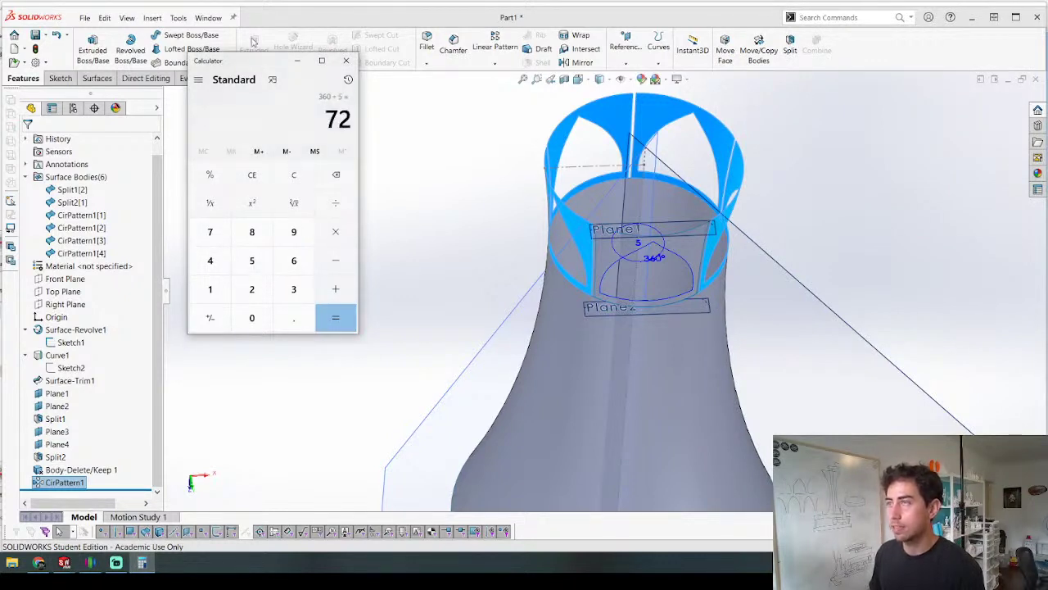
left_click(345, 61)
Step: Set the angle of Plane3 to 36 degrees, half of one arch section's share of the circle
left_click(812, 294)
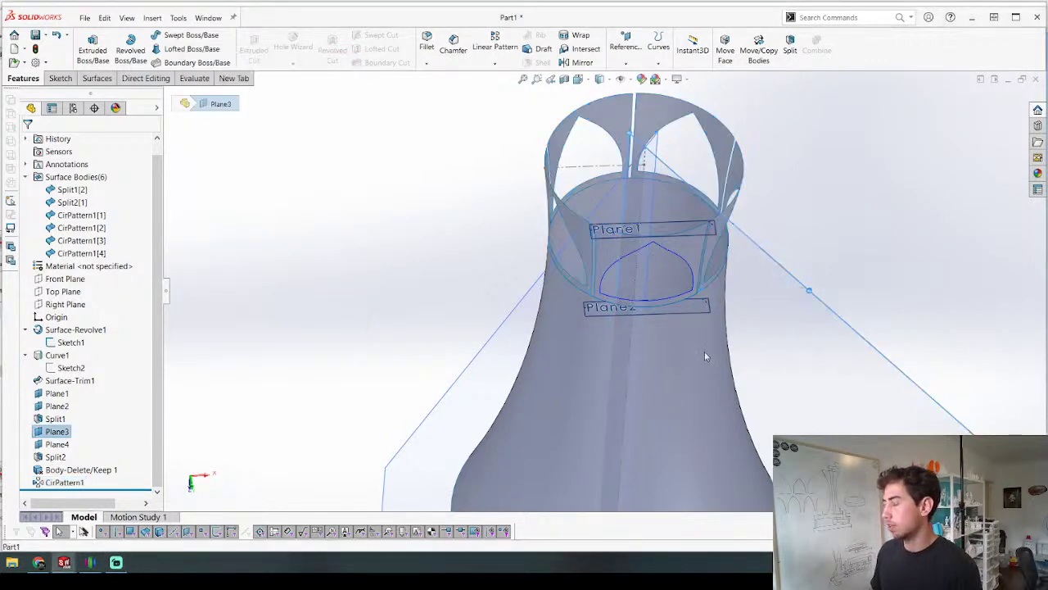
scroll(707, 355, "up", 5)
key("Escape")
double_click(711, 317)
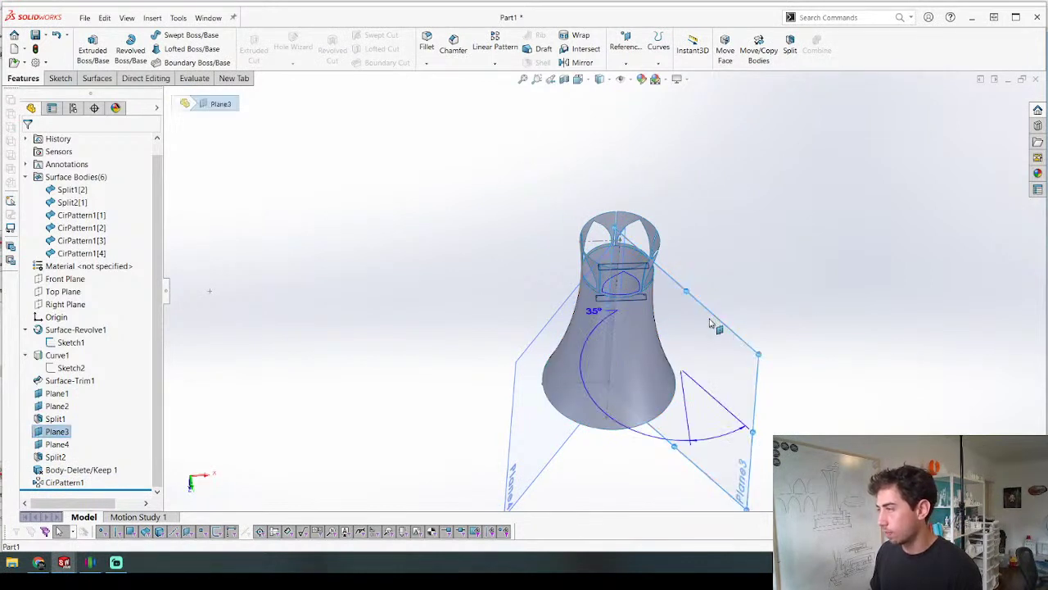
double_click(608, 314)
type("36")
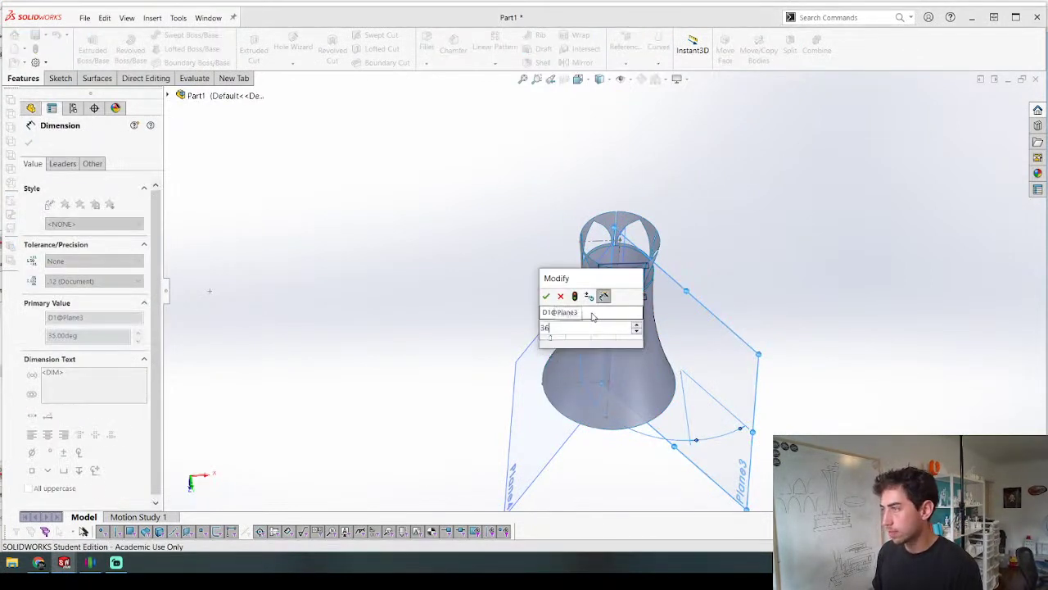
key("Return")
Step: Set the angle of Plane4 to 36 degrees and clear the selection
double_click(528, 366)
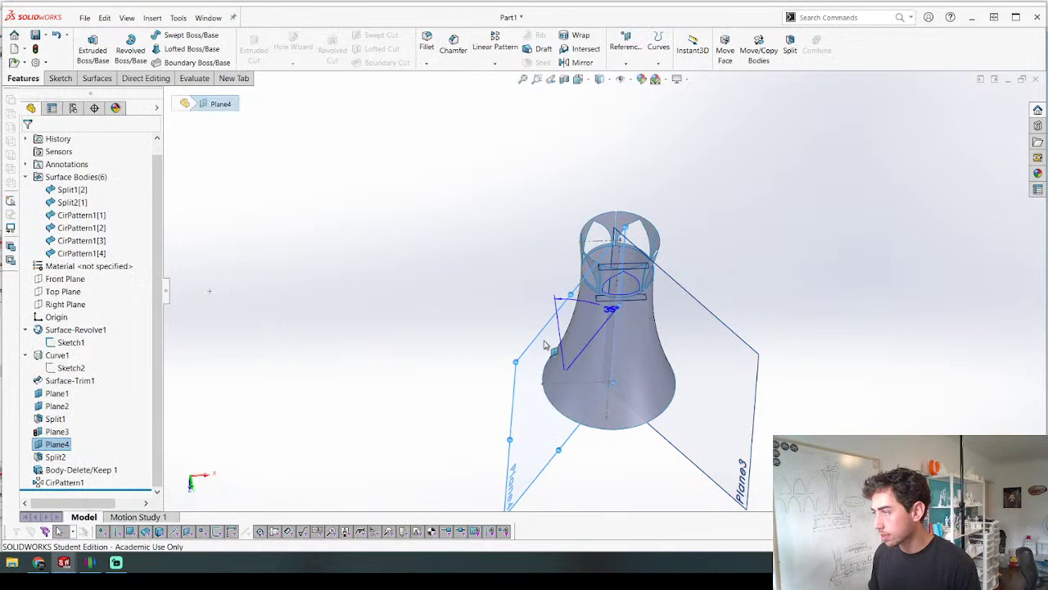
double_click(608, 309)
type("36")
key("Return")
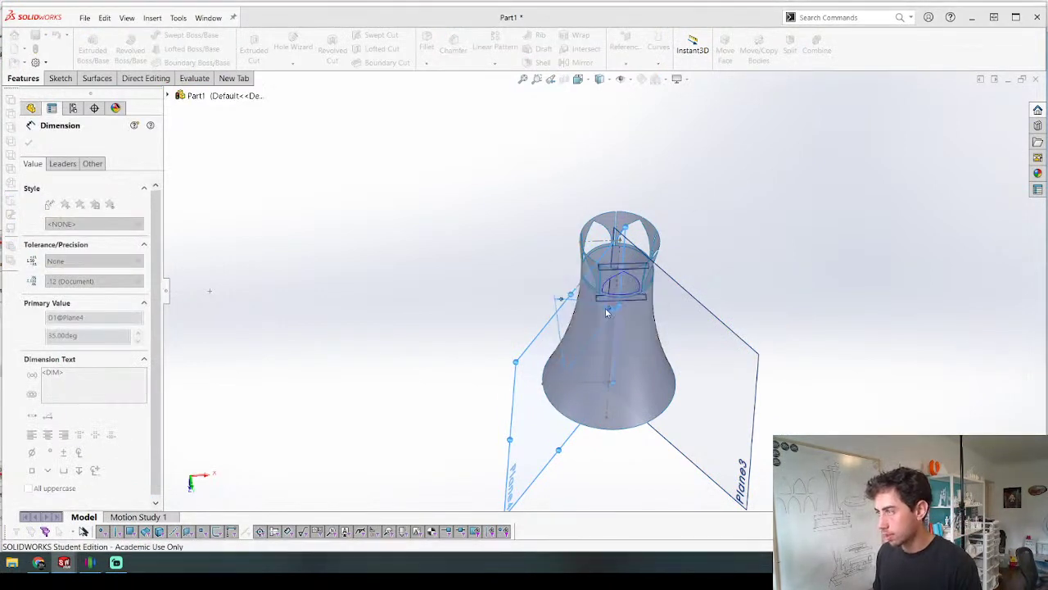
left_click(524, 169)
Step: Examine the patterned arch ring from several sides to check how adjacent sections meet and how it sits on the tower
scroll(626, 276, "down", 3)
scroll(625, 276, "down", 3)
middle_click_drag(557, 286, 543, 234)
scroll(543, 234, "up", 4)
scroll(583, 123, "down", 4)
mouse_move(565, 276)
middle_mouse_down()
mouse_move(561, 246)
mouse_move(615, 257)
mouse_move(610, 362)
middle_mouse_up()
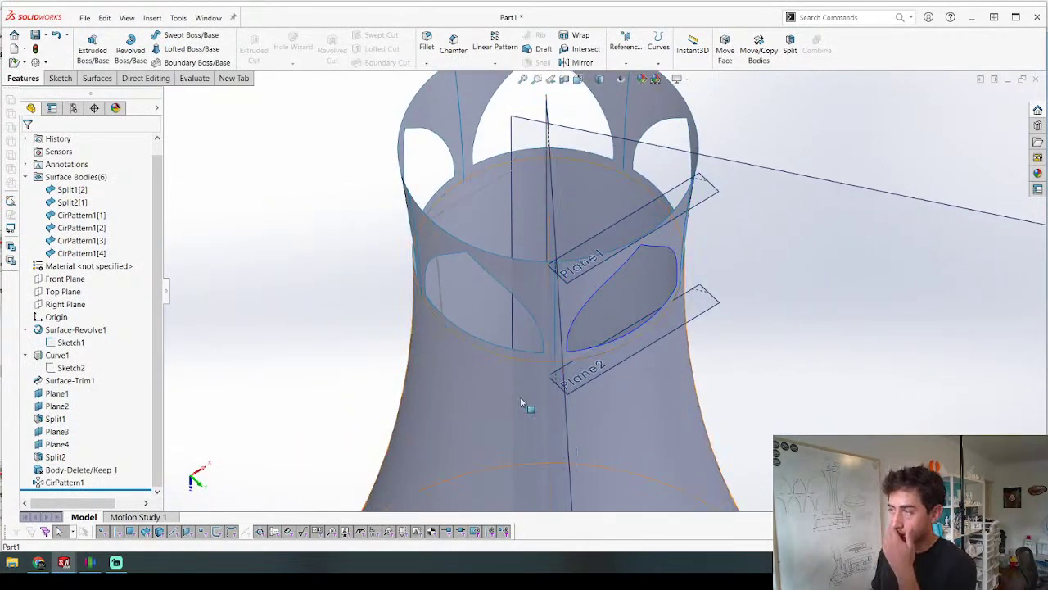
scroll(520, 397, "up", 4)
middle_click_drag(510, 416, 491, 310)
scroll(572, 278, "up", 3)
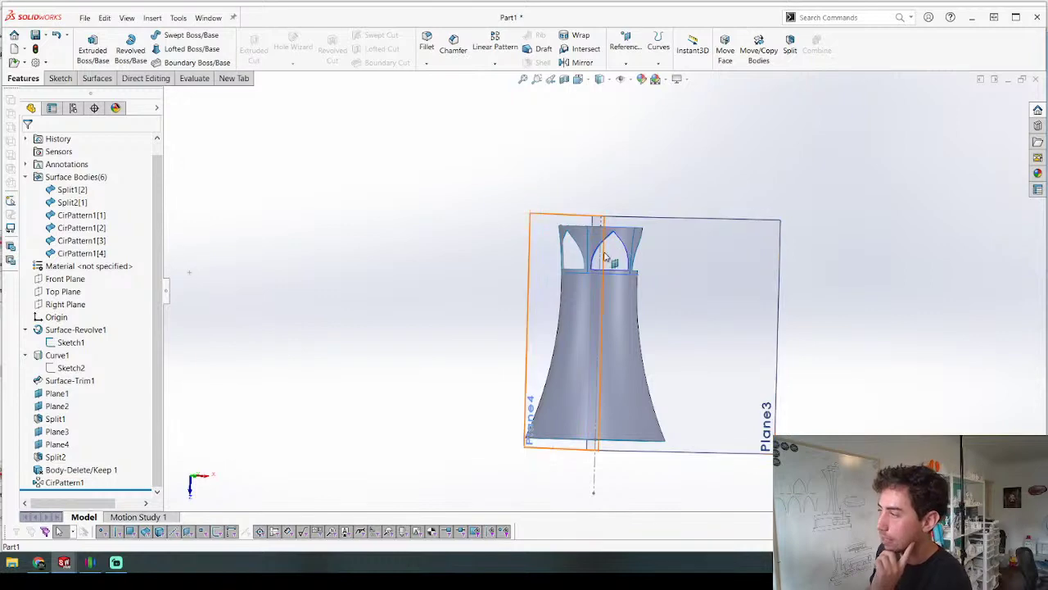
middle_click_drag(607, 256, 632, 320)
scroll(615, 287, "down", 3)
middle_click_drag(544, 223, 536, 354)
middle_click_drag(600, 394, 373, 119)
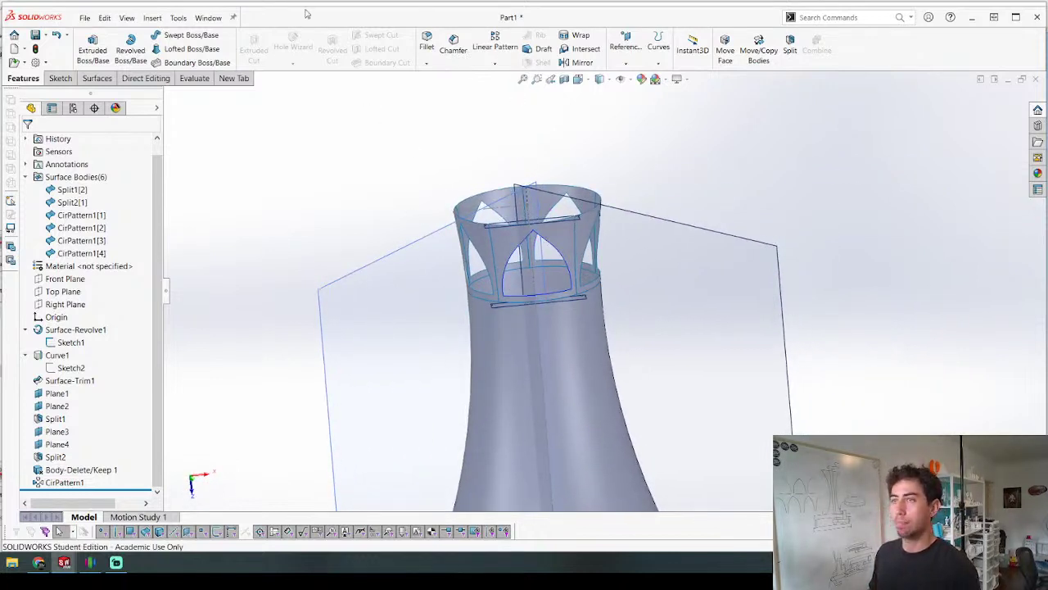
Step: Knit the two split bodies and four circular-pattern bodies of the tower into one surface
scroll(420, 249, "up", 4)
scroll(562, 331, "down", 3)
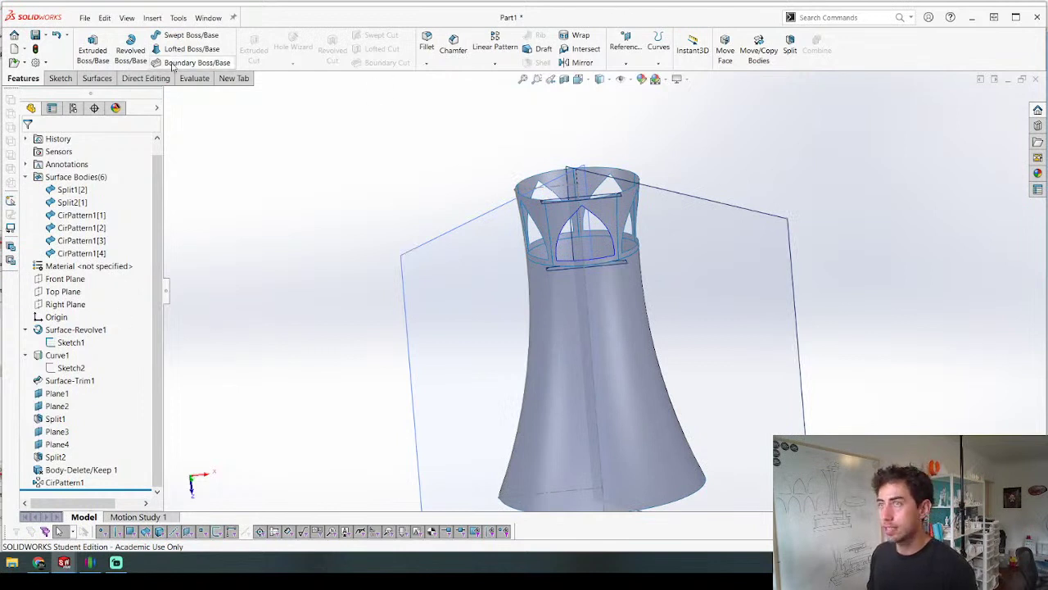
left_click(97, 78)
left_click(562, 48)
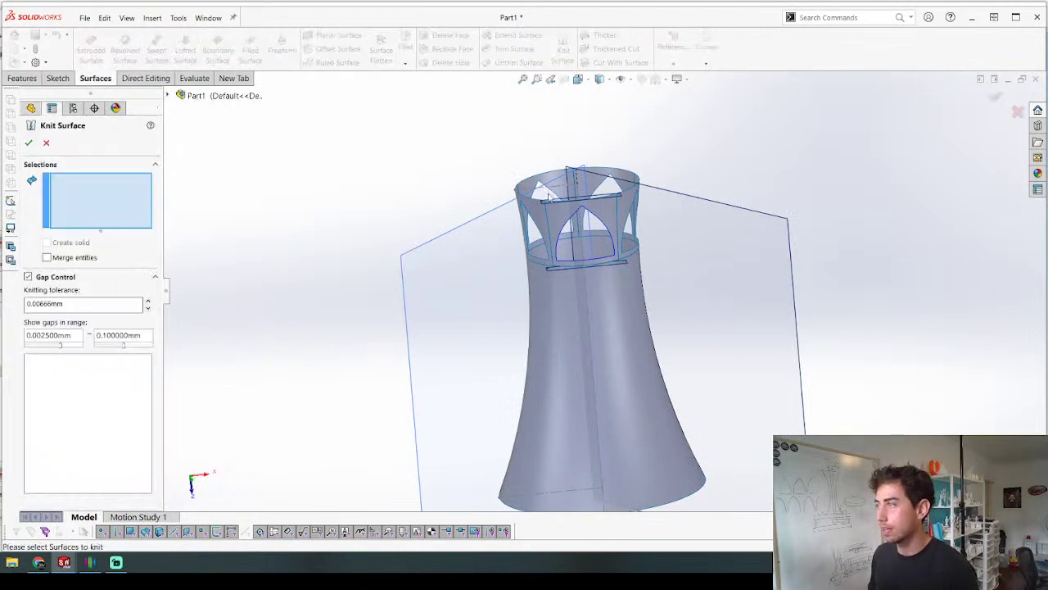
left_click(169, 95)
left_click(180, 146)
left_click(226, 159)
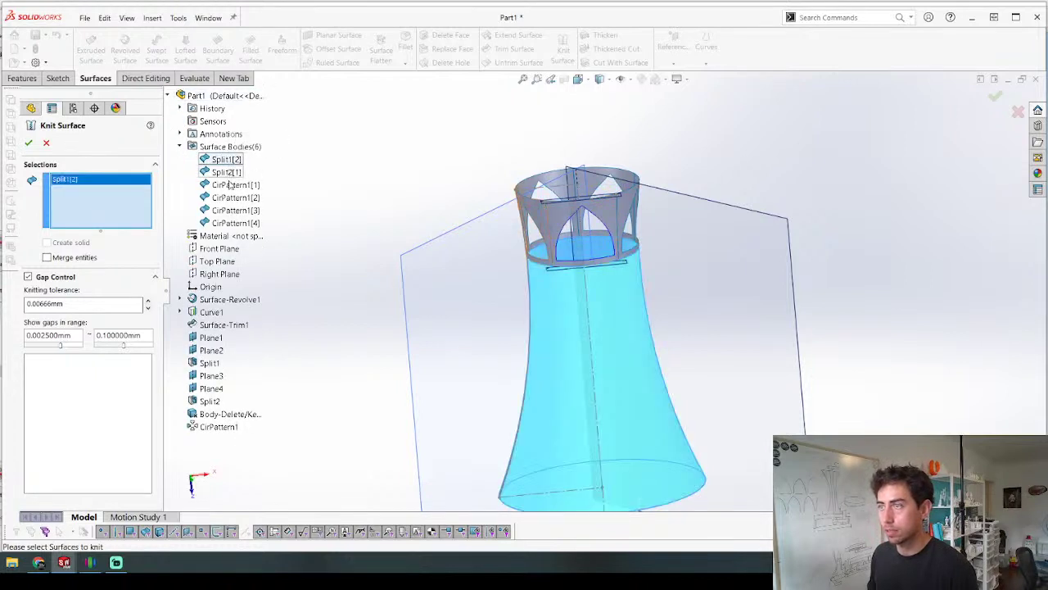
left_click(231, 185)
left_click(234, 211)
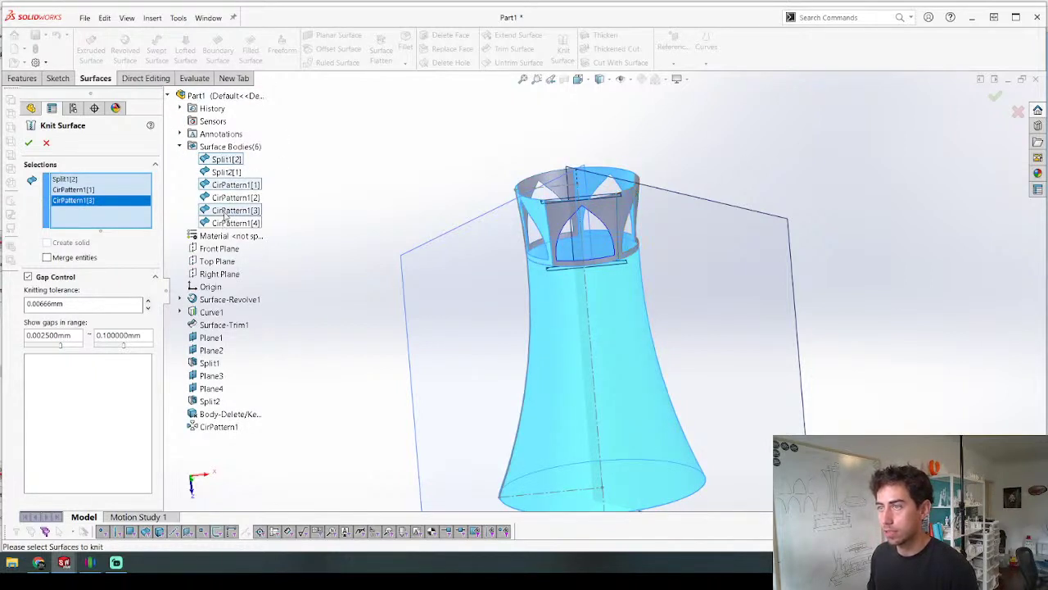
left_click(233, 198)
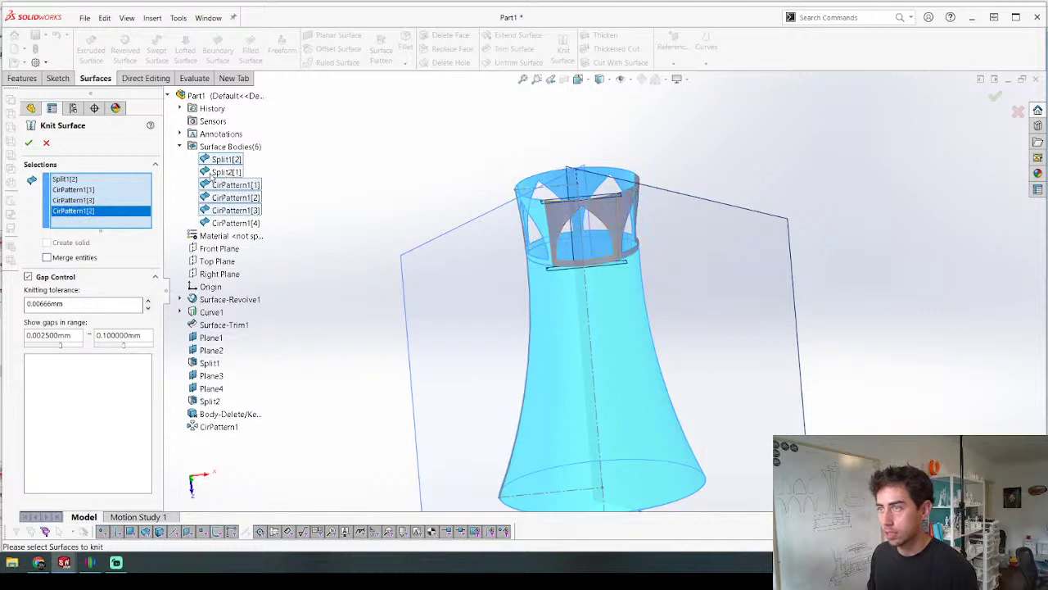
left_click(218, 173)
left_click(235, 223)
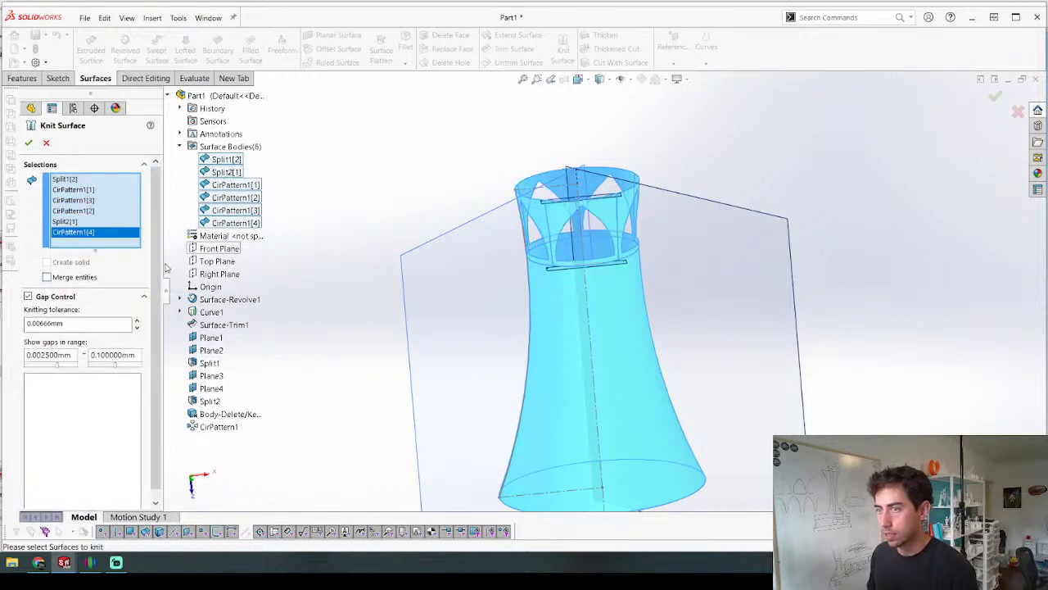
left_click(29, 143)
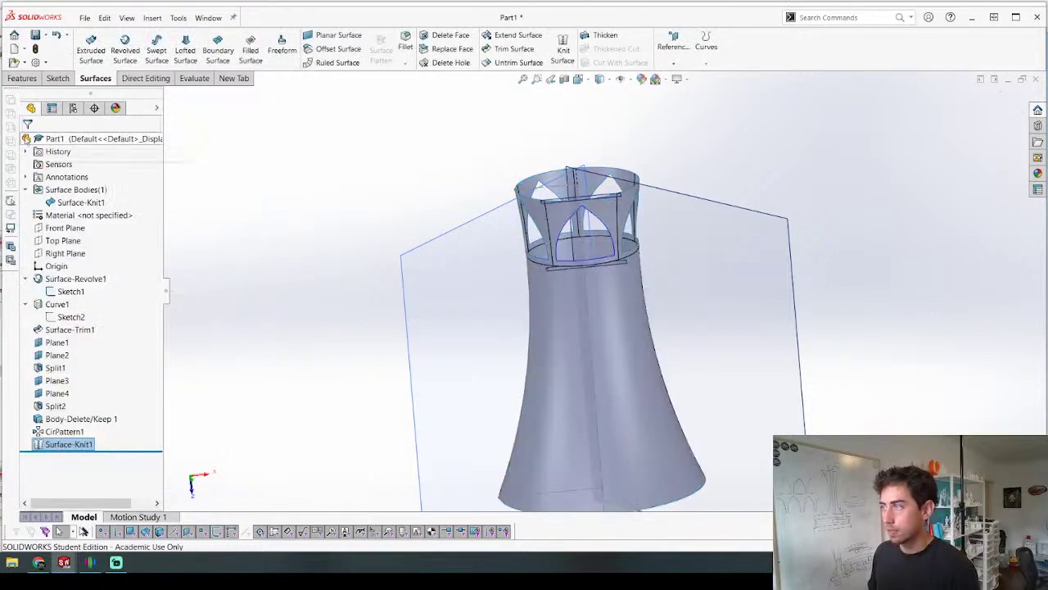
Step: Thicken the knitted tower surface toward its inner side only
left_click(602, 34)
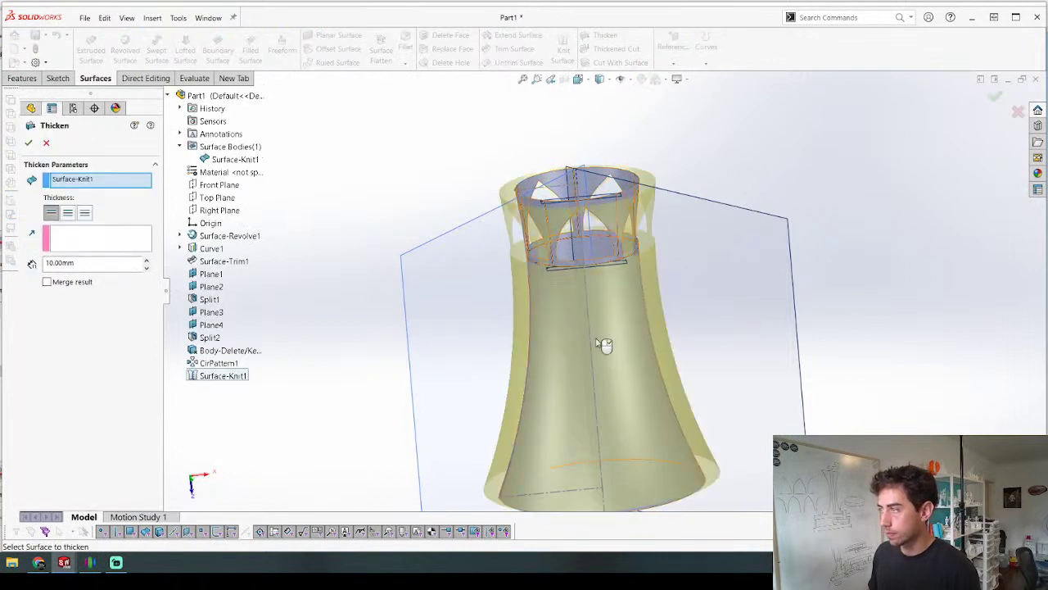
left_click(68, 213)
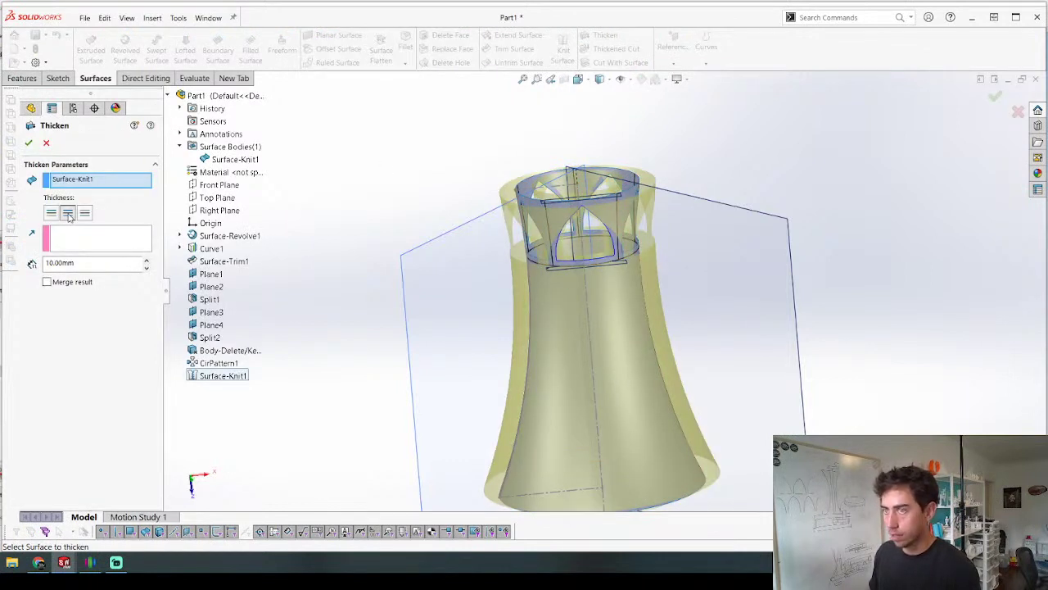
left_click(84, 213)
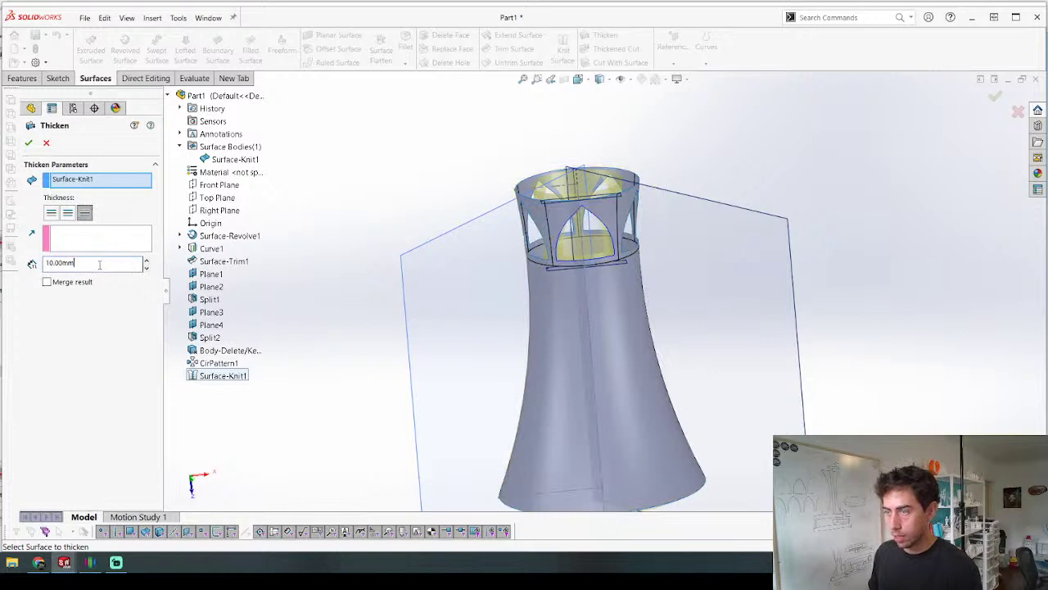
key("Return")
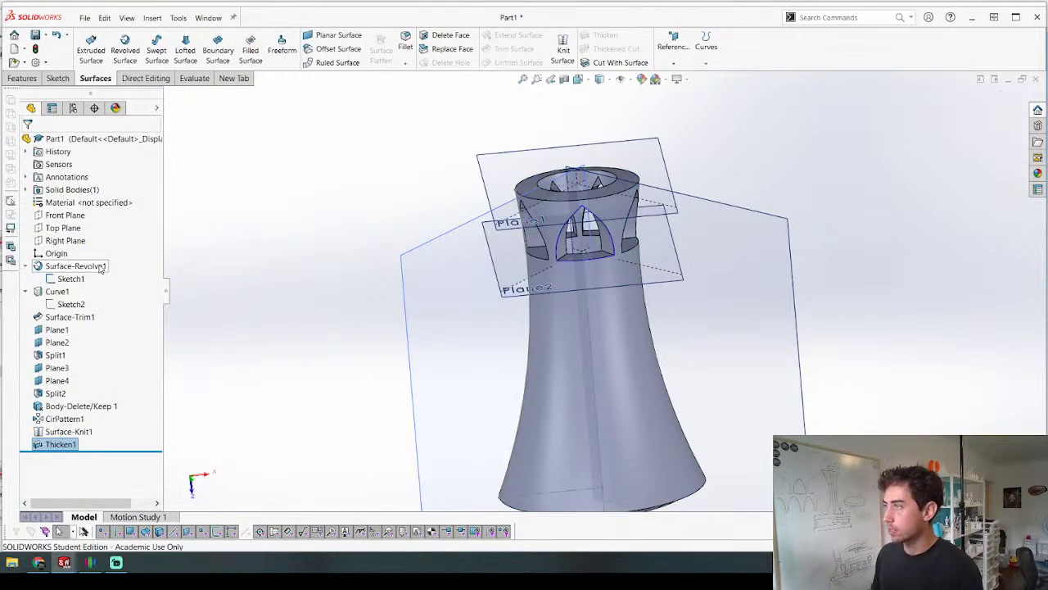
Step: Edit the tower's Thicken feature and set its wall thickness to 3.5 mm
right_click(56, 445)
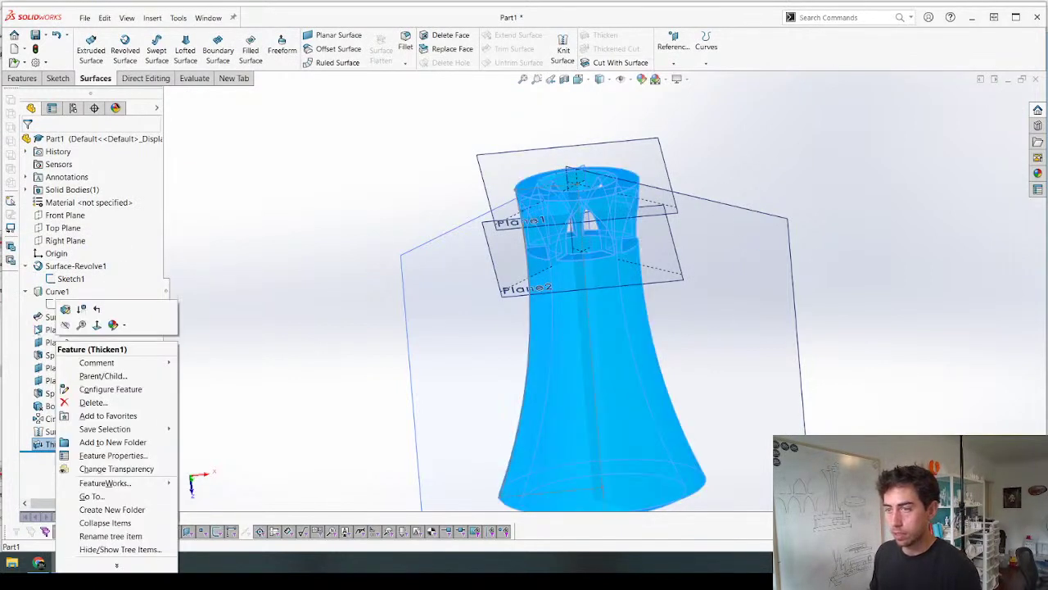
left_click(64, 311)
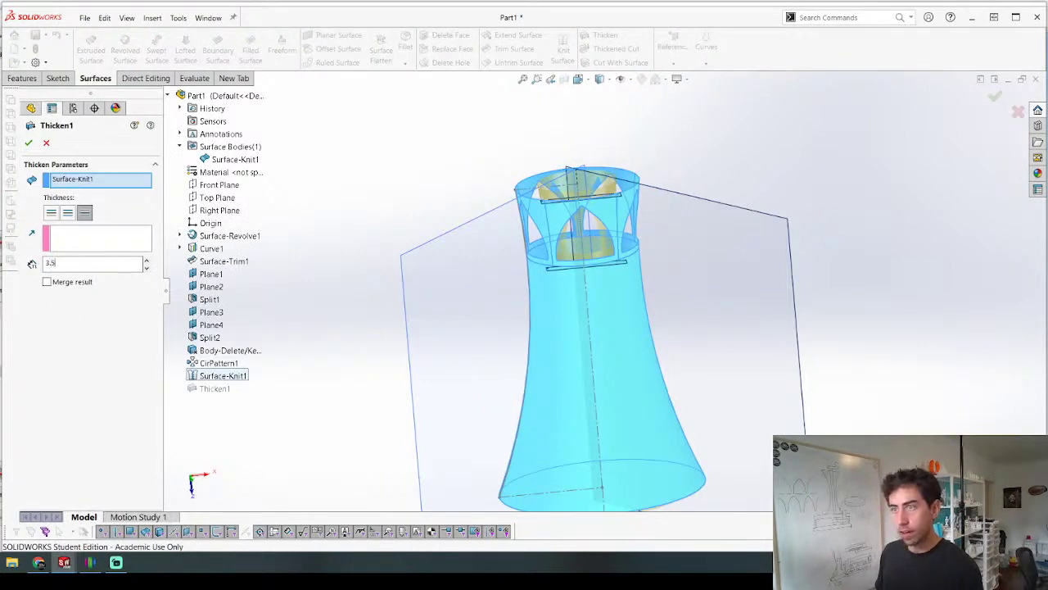
key("Return")
middle_click_drag(611, 219, 540, 212)
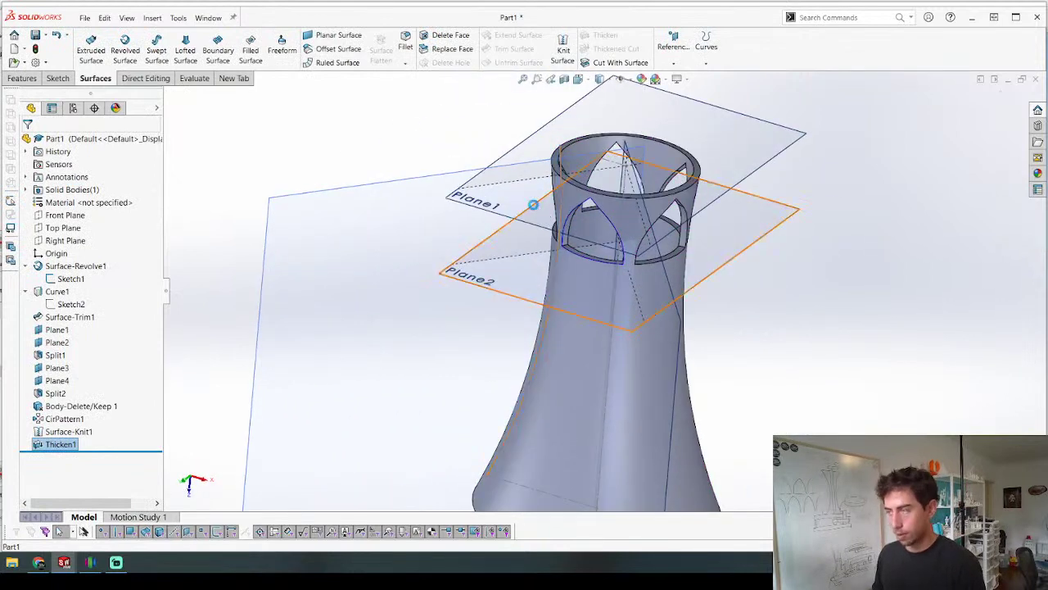
Step: Save the part as FLSS_Curvy Trunk in the 056 - Falling Leaves String Sculpture folder
key("ctrl+s")
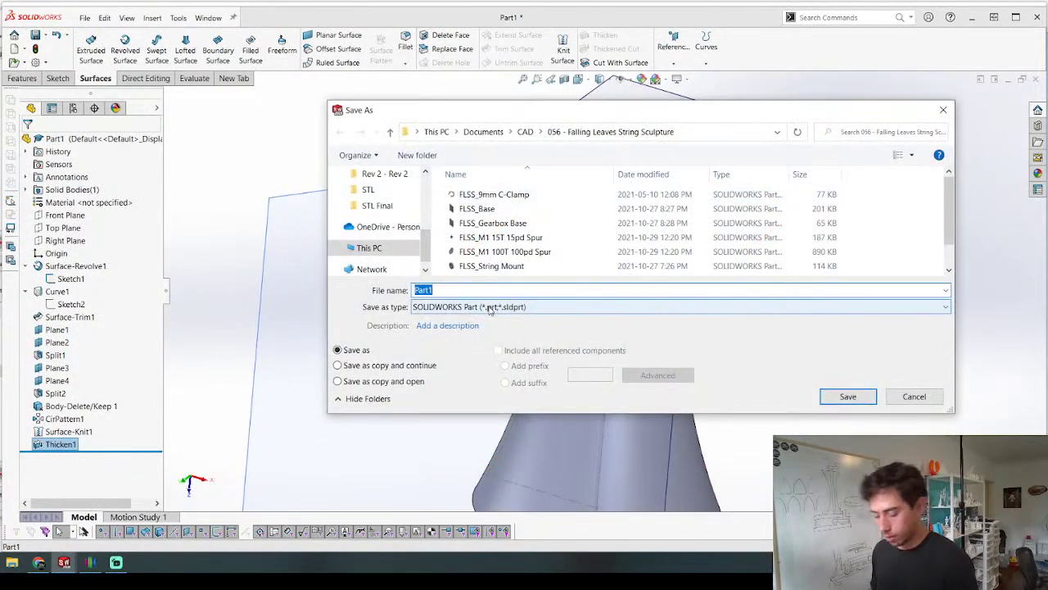
type("FLSS_")
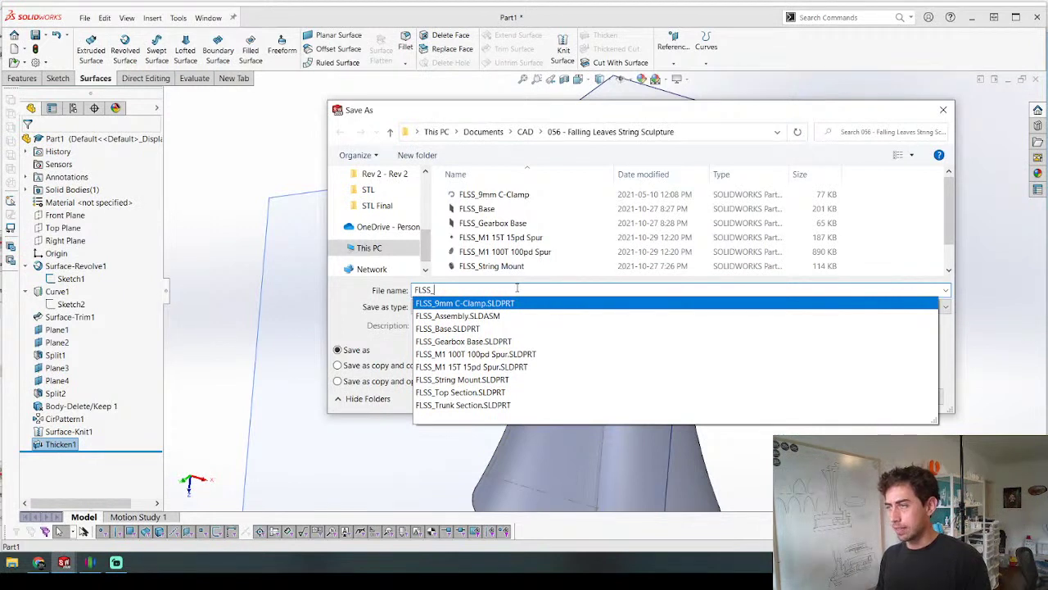
type("CX")
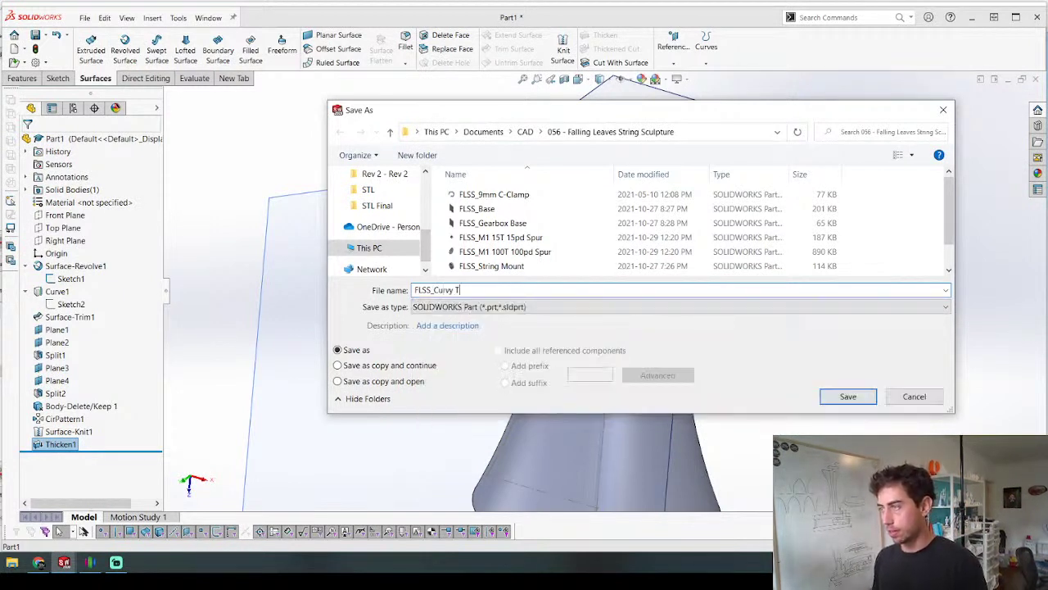
key("Return")
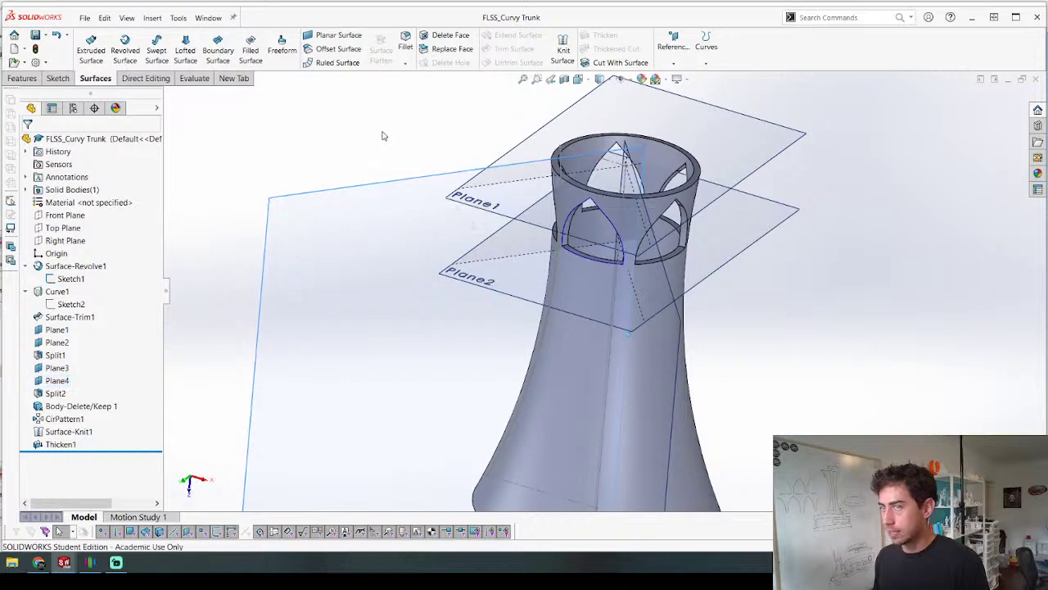
Step: Export the part as an STL file named FLSS_Curvy Trunk into a new project subfolder named STL
key("ctrl+shift+s")
left_click(470, 306)
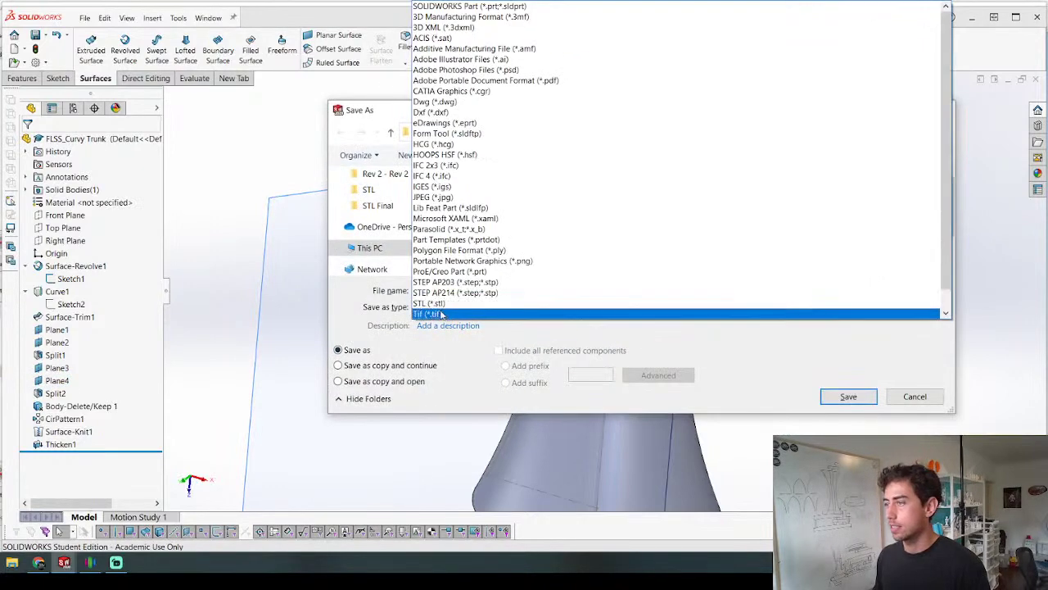
left_click(438, 298)
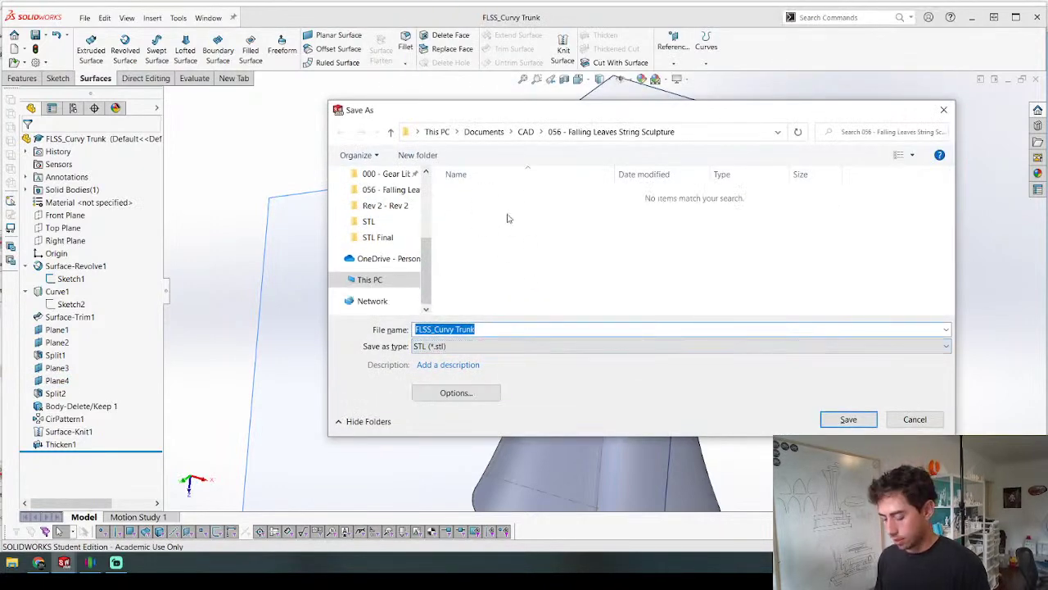
key("ctrl+shift+n")
type("STL")
key("Return")
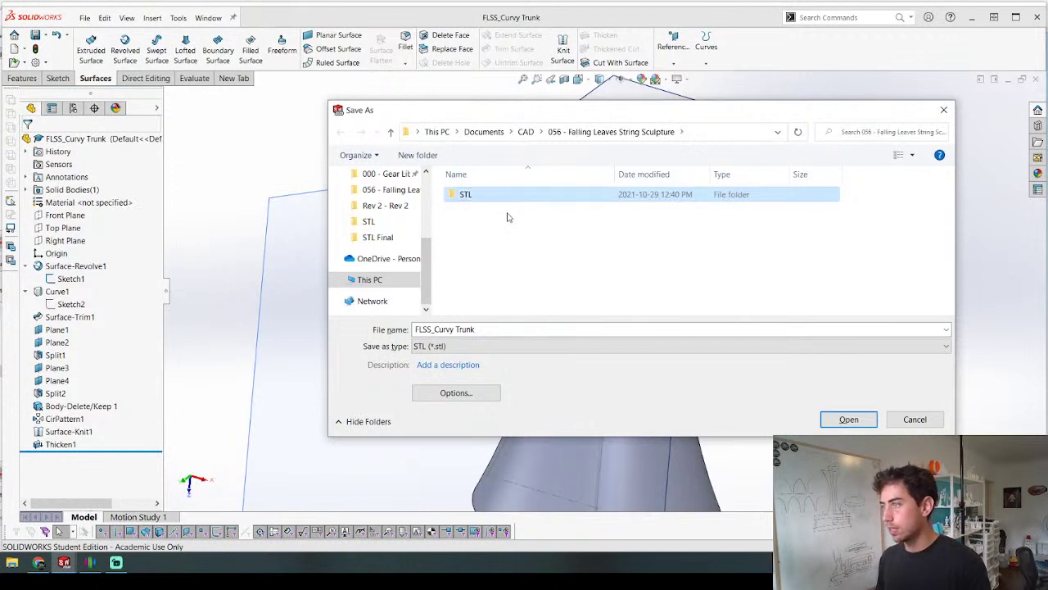
double_click(513, 201)
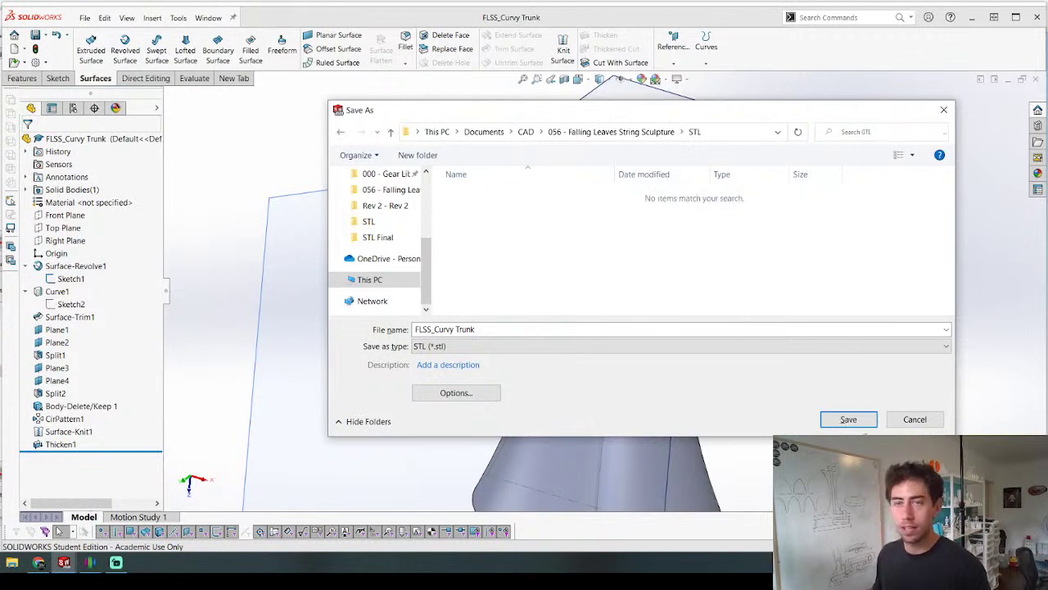
left_click(849, 419)
key("Return")
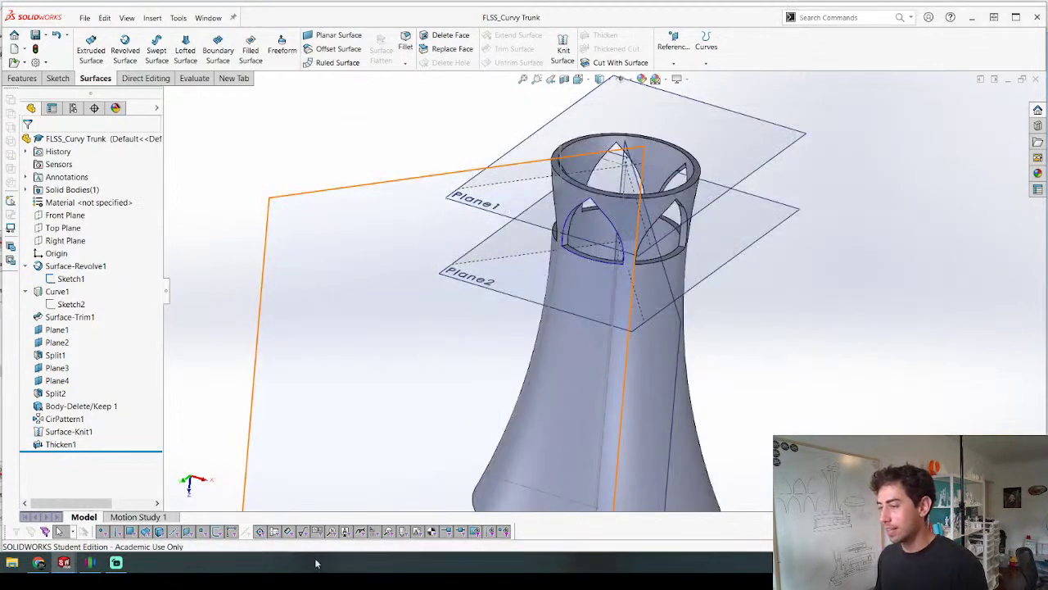
Step: Switch to Simplify3D and enlarge its window to fill the screen
left_click(90, 562)
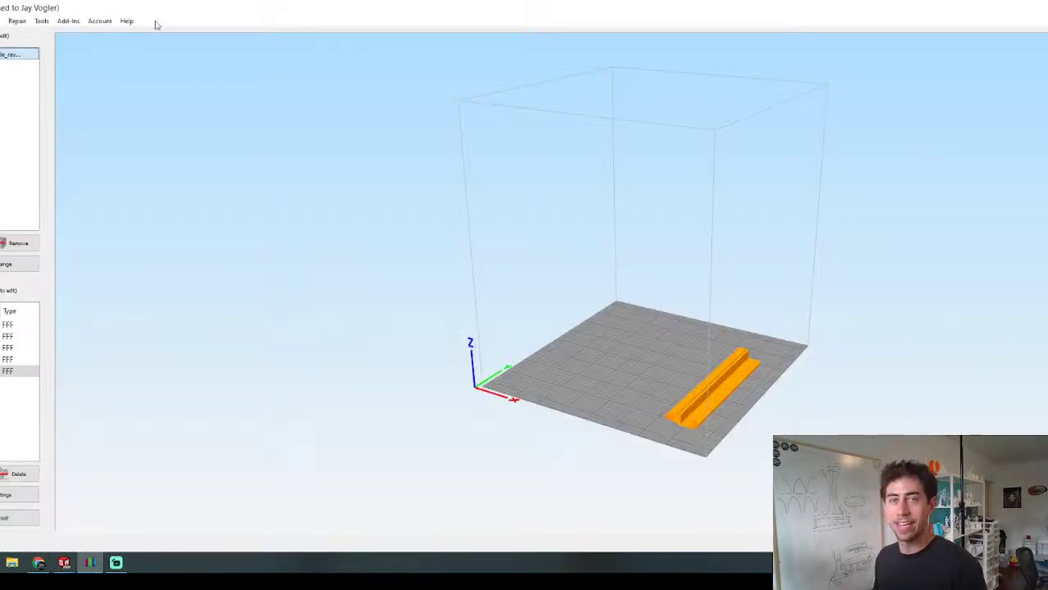
left_click_drag(174, 11, 254, 23)
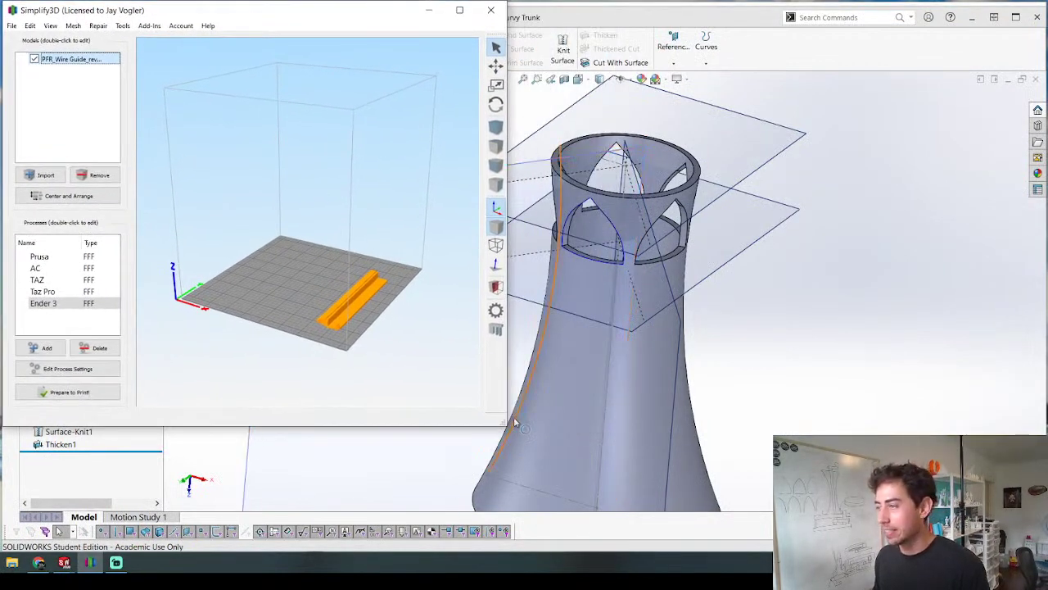
left_click_drag(507, 425, 1047, 545)
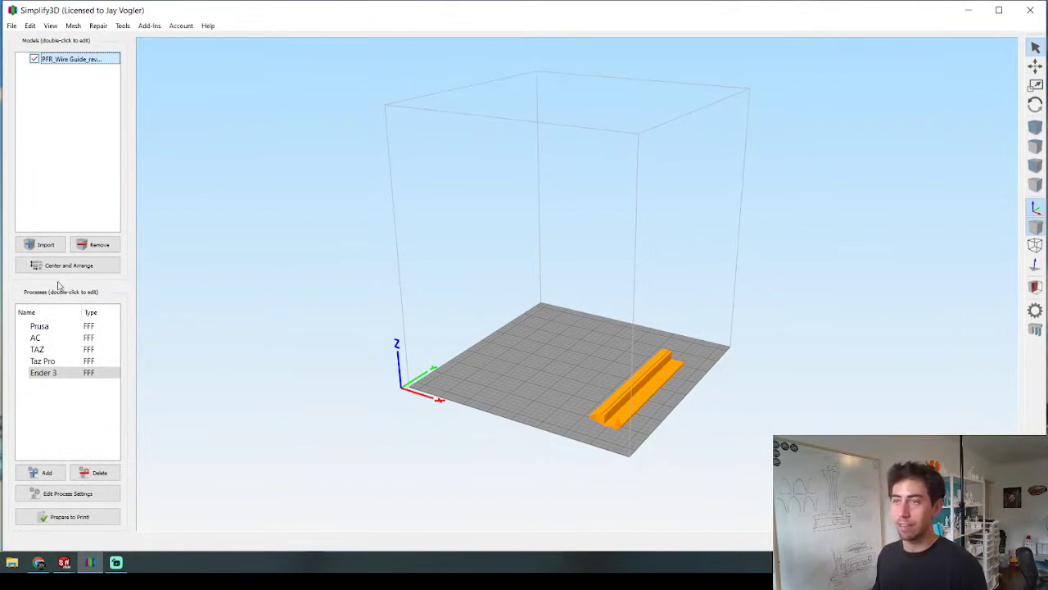
Step: Remove the old wire guide model from the bed and make AC the current print process
key("Delete")
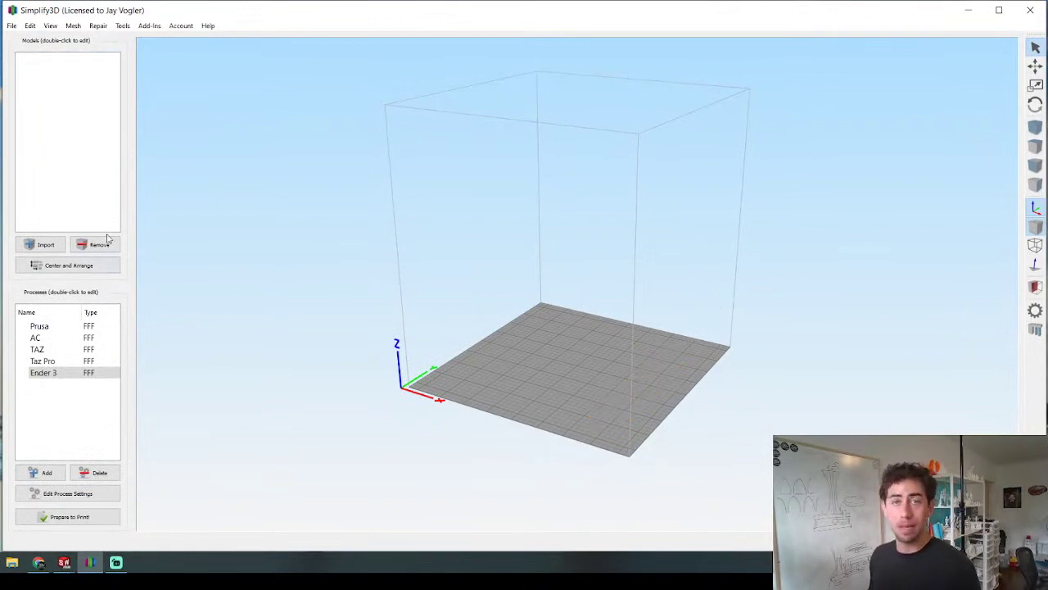
double_click(35, 337)
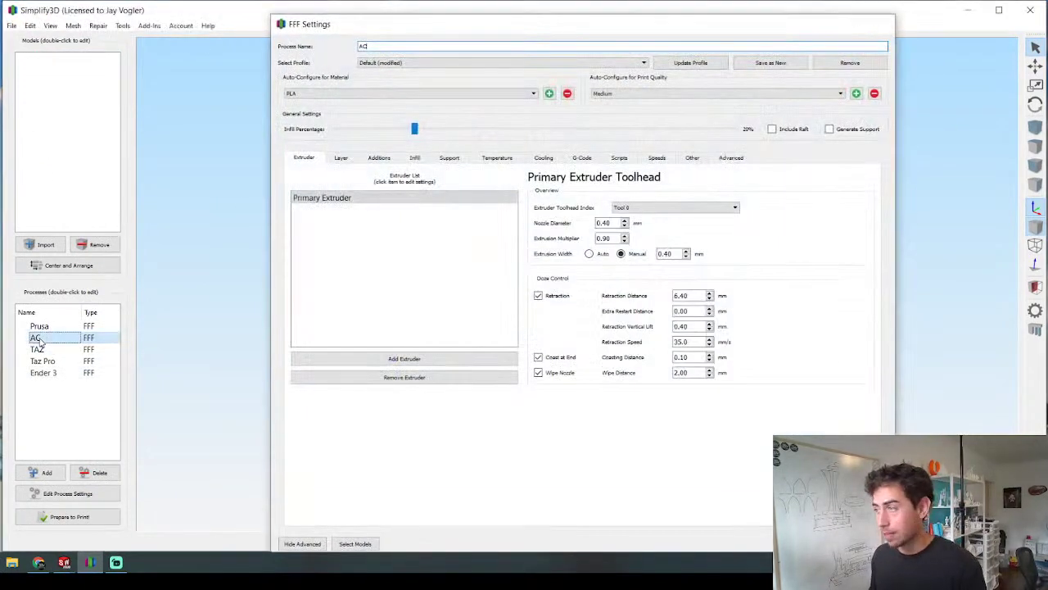
key("Escape")
Step: Import FLSS_Curvy Trunk from the STL folder of the 056 - Falling Leaves String Sculpture project
left_click(47, 245)
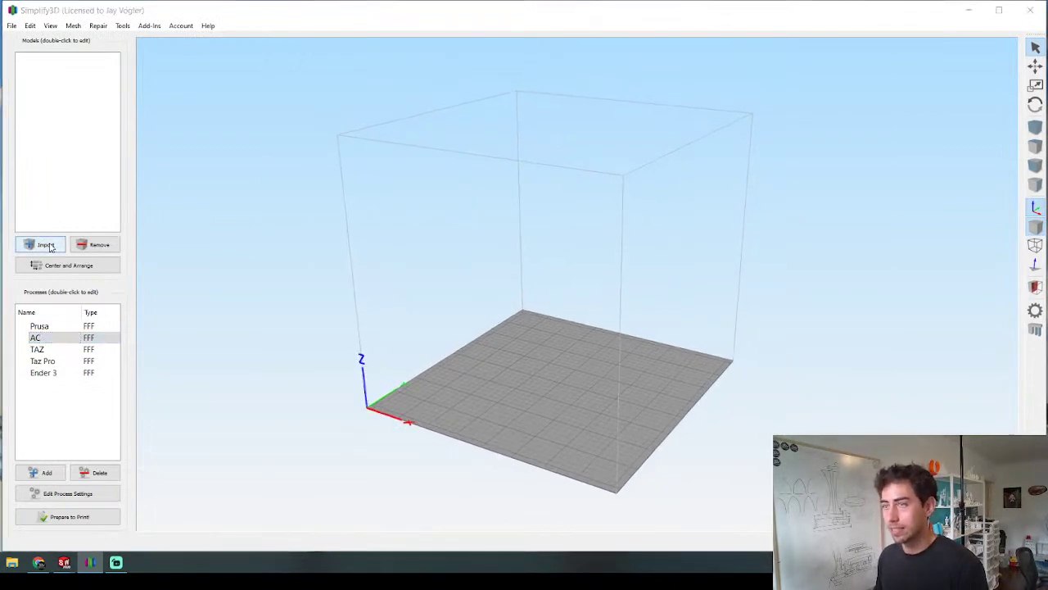
left_click(302, 52)
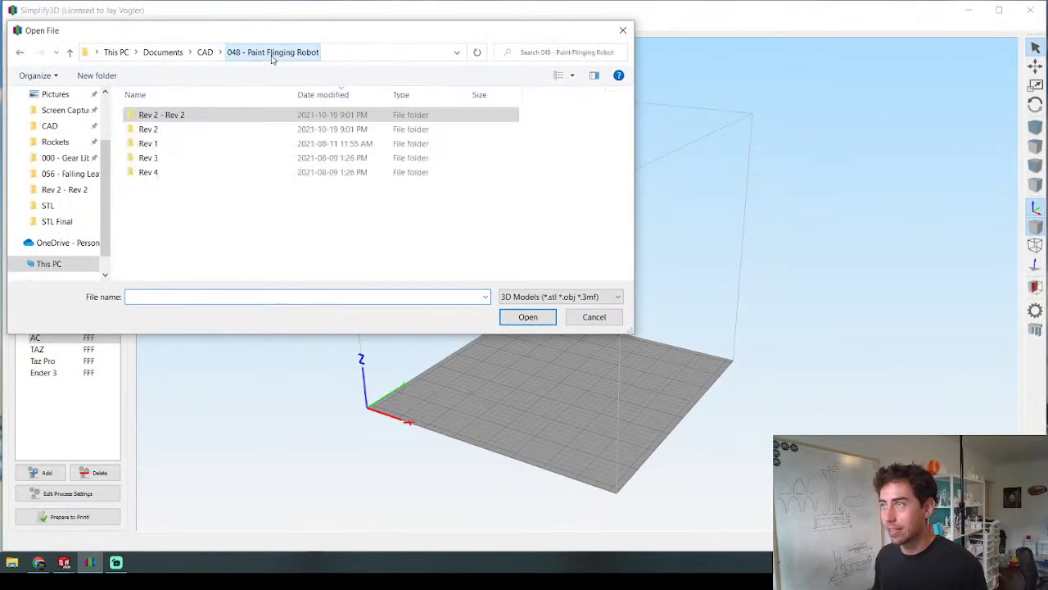
left_click(67, 174)
double_click(193, 120)
double_click(194, 116)
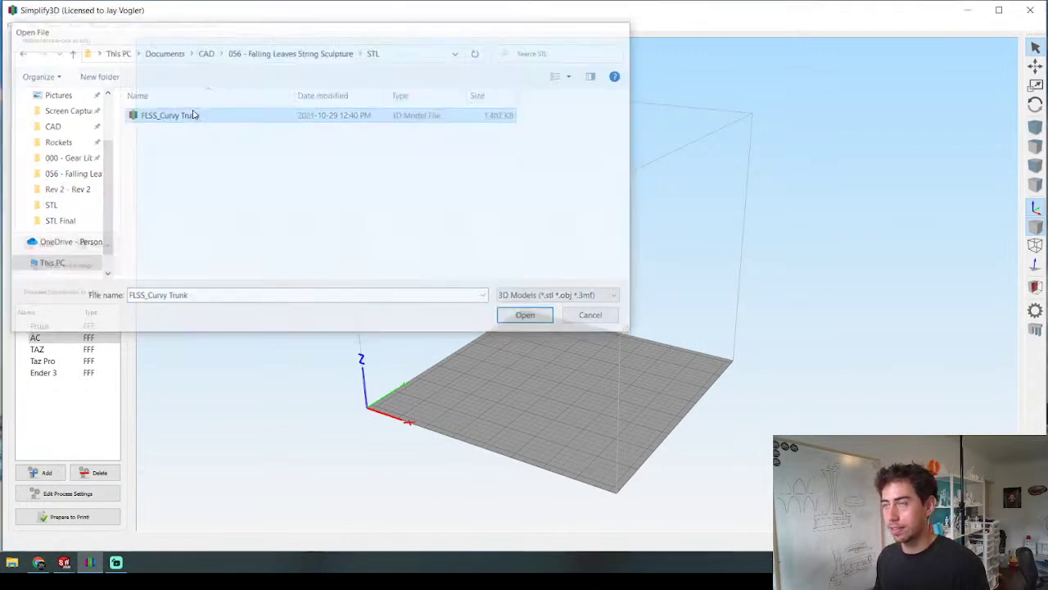
Step: Try to place the trunk on the bed by picking one of its surfaces, and undo the placement
scroll(475, 141, "up", 5)
scroll(484, 148, "down", 1)
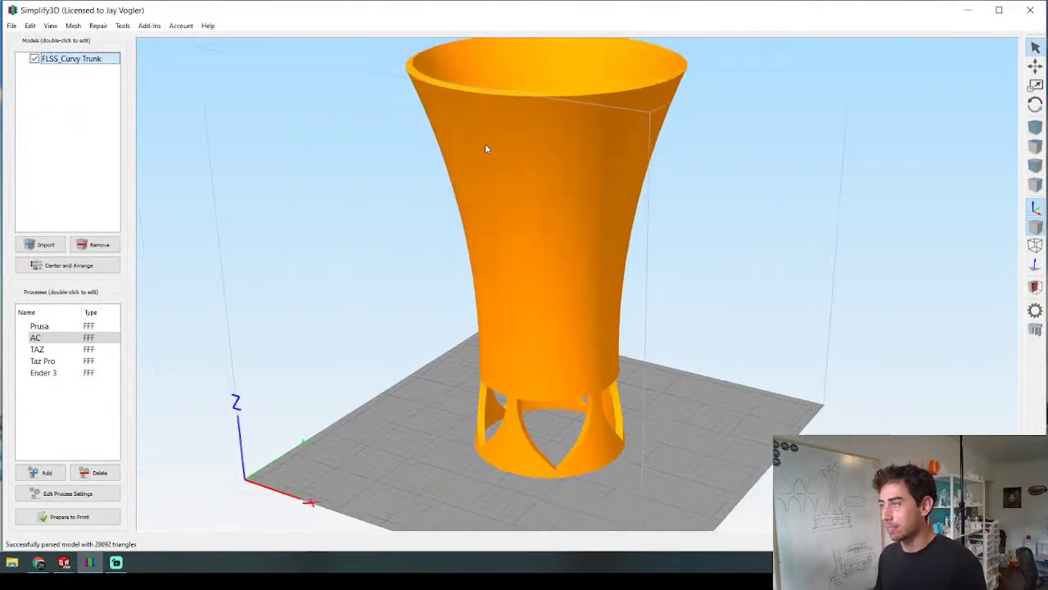
scroll(485, 145, "down", 2)
scroll(431, 93, "up", 1)
left_click_drag(431, 93, 449, 79)
key("ctrl+l")
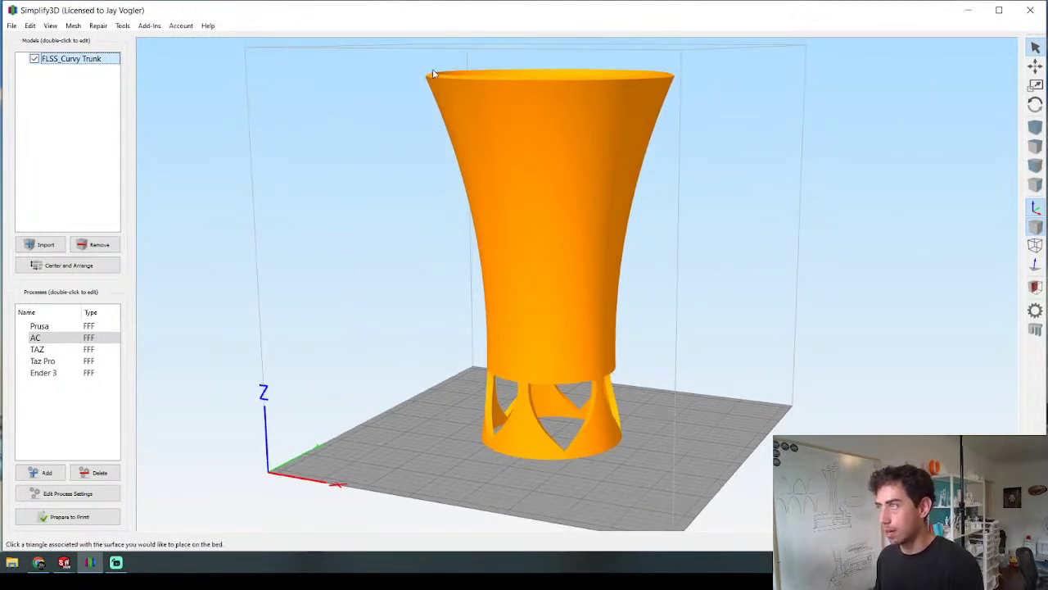
left_click(567, 383)
key("ctrl+z")
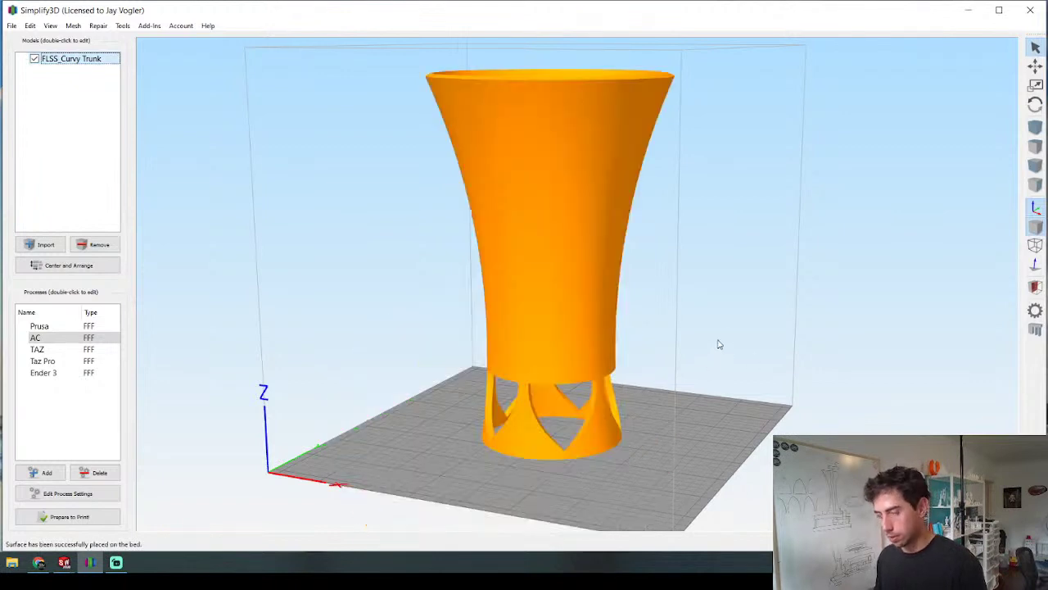
Step: Flip the trunk upside down with an X rotation of 180° and raise it with a Z offset of 190 mm
double_click(611, 235)
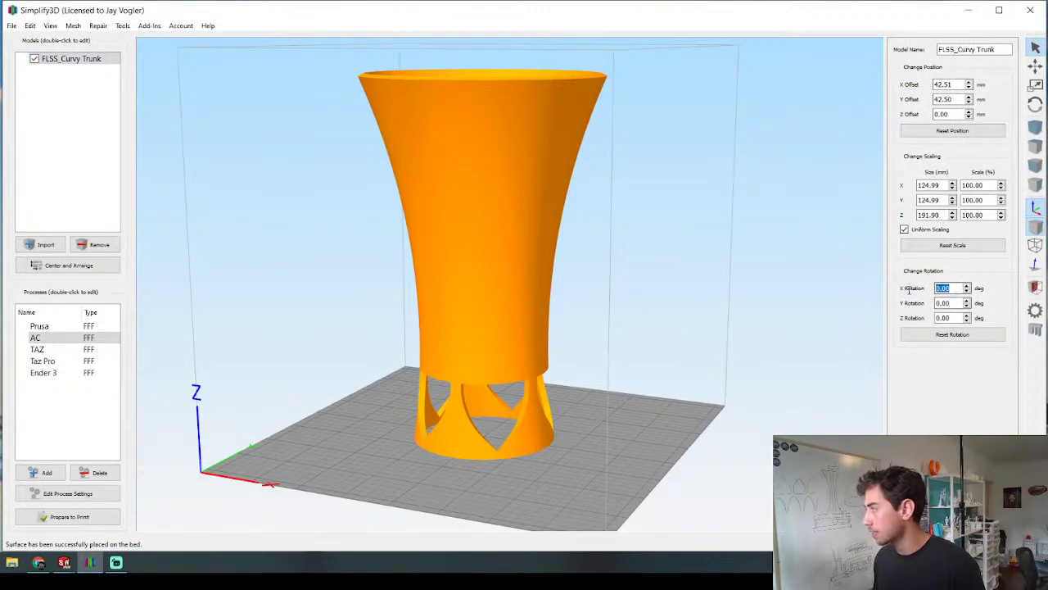
type("180")
key("Return")
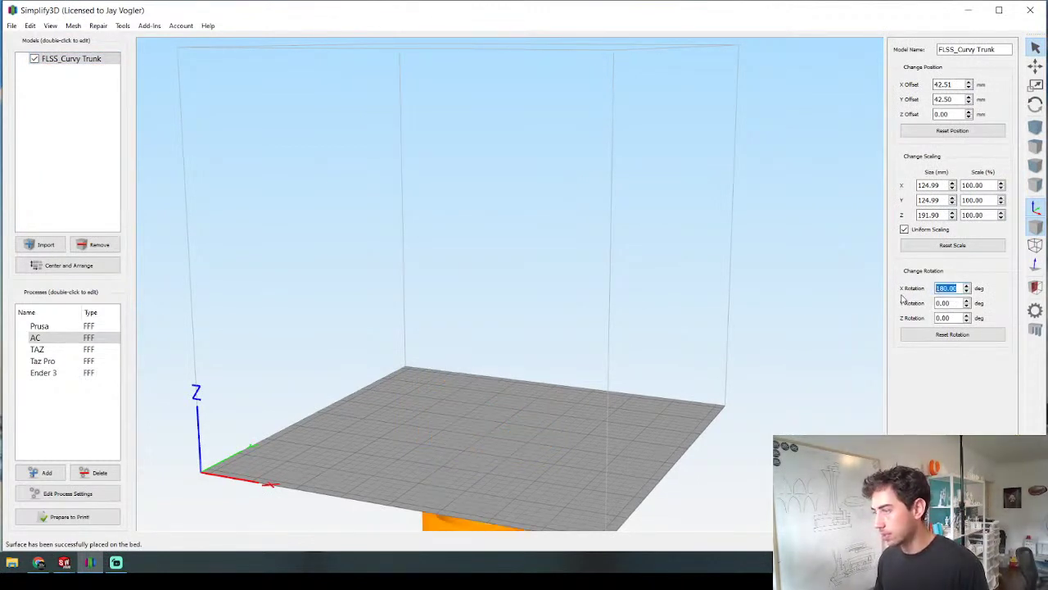
left_click_drag(395, 367, 430, 375)
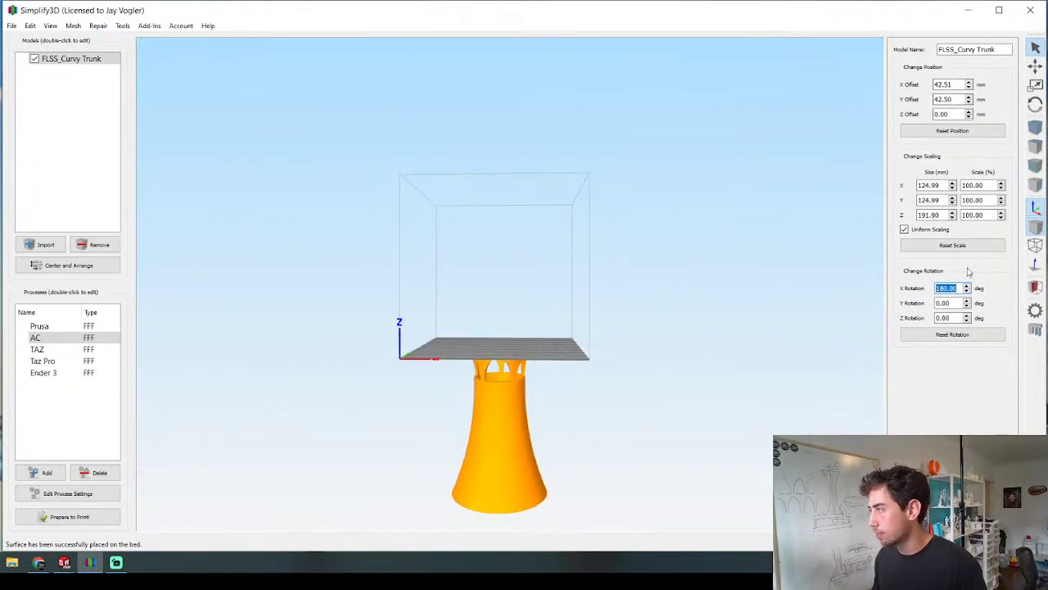
left_click(957, 114)
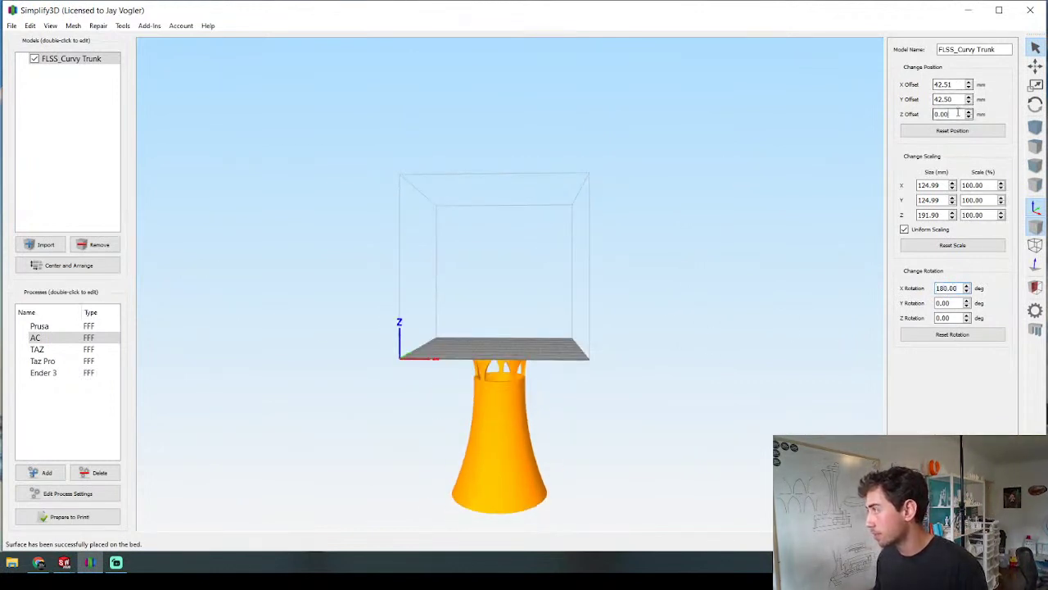
type("190")
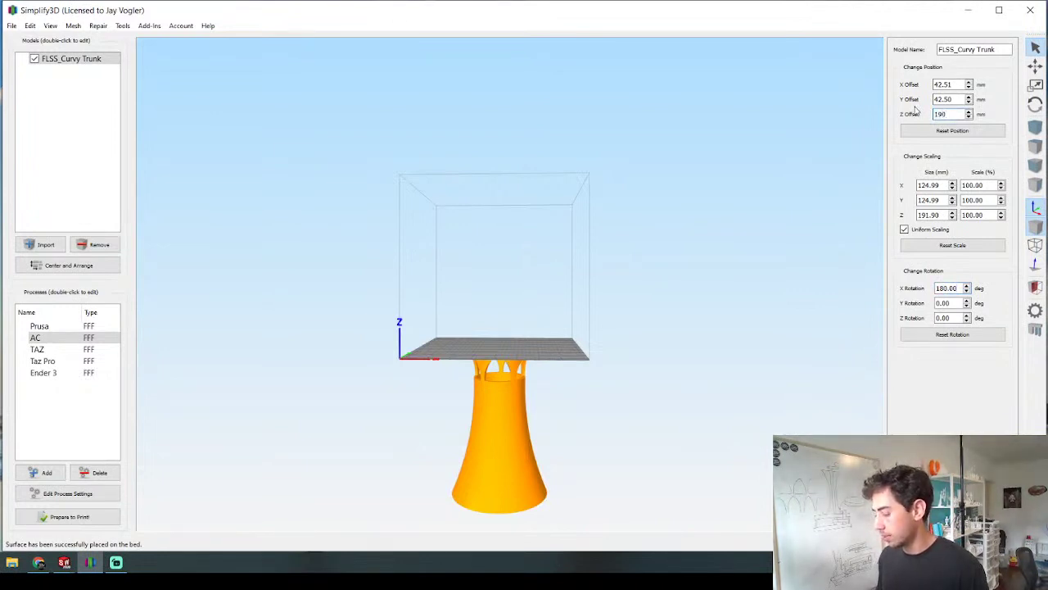
key("Return")
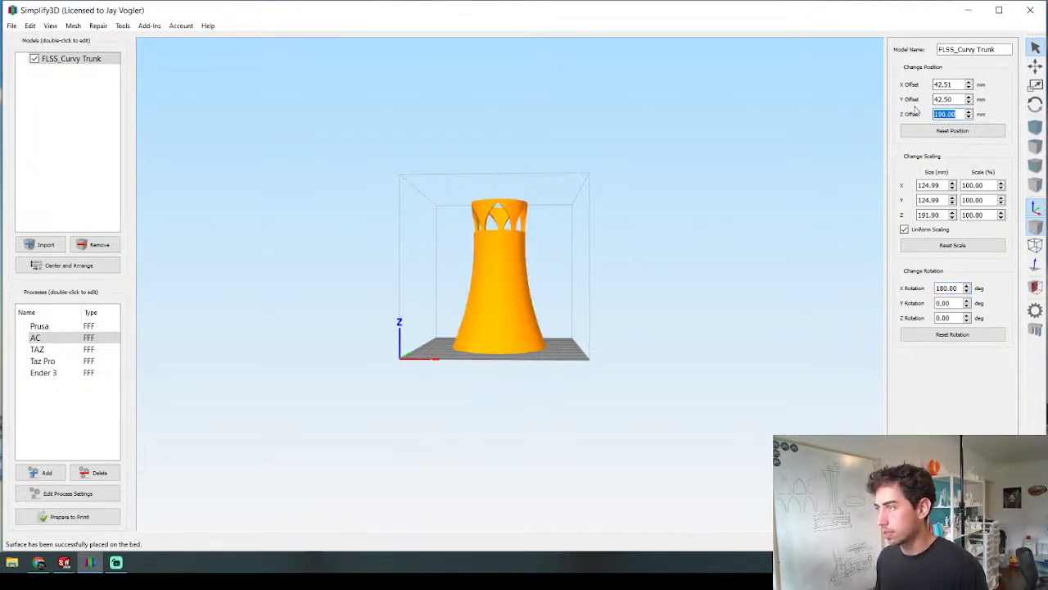
Step: Slice the trunk with the AC process and examine the arched end in the toolpath preview
left_click(85, 518)
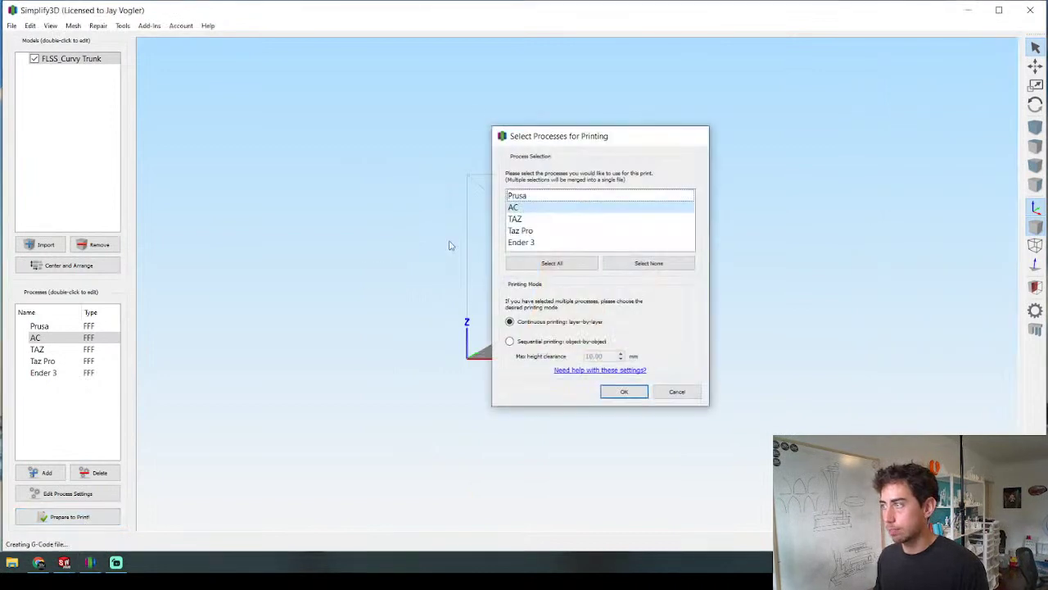
key("Return")
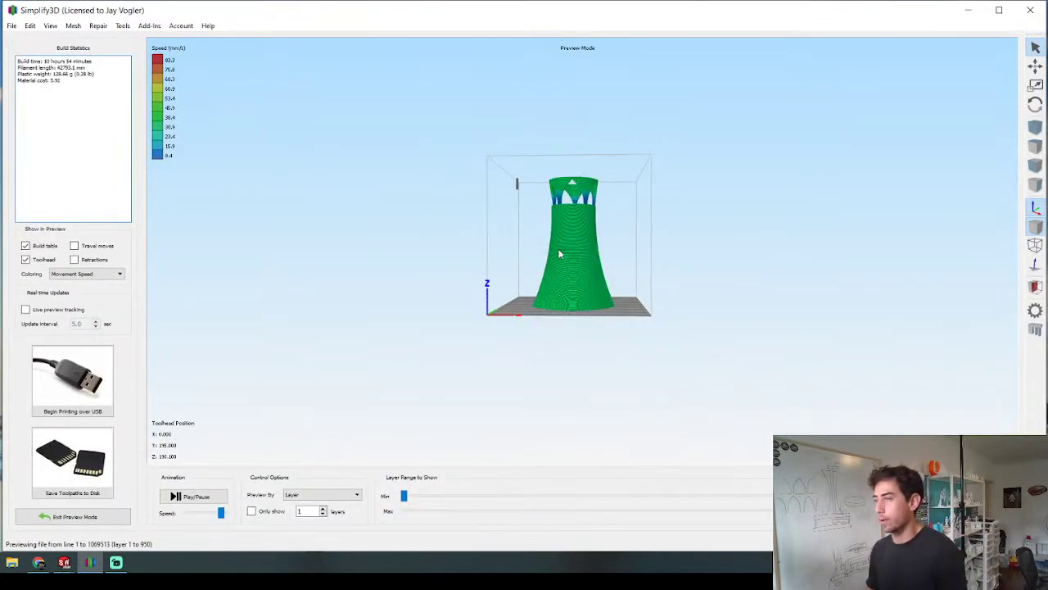
left_click_drag(549, 287, 439, 212)
scroll(540, 280, "up", 10)
scroll(435, 264, "down", 1)
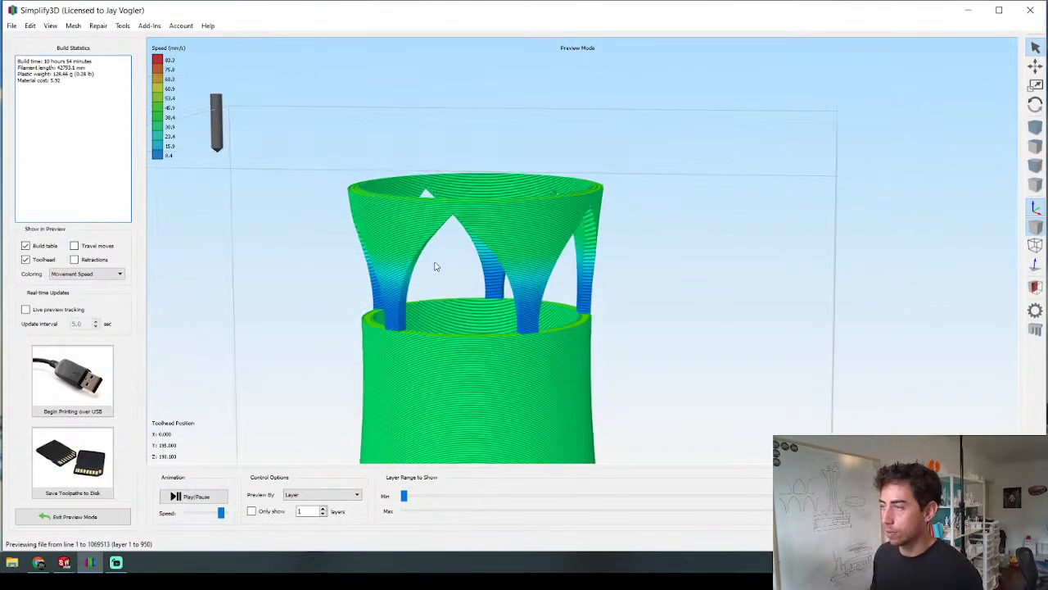
scroll(438, 273, "up", 4)
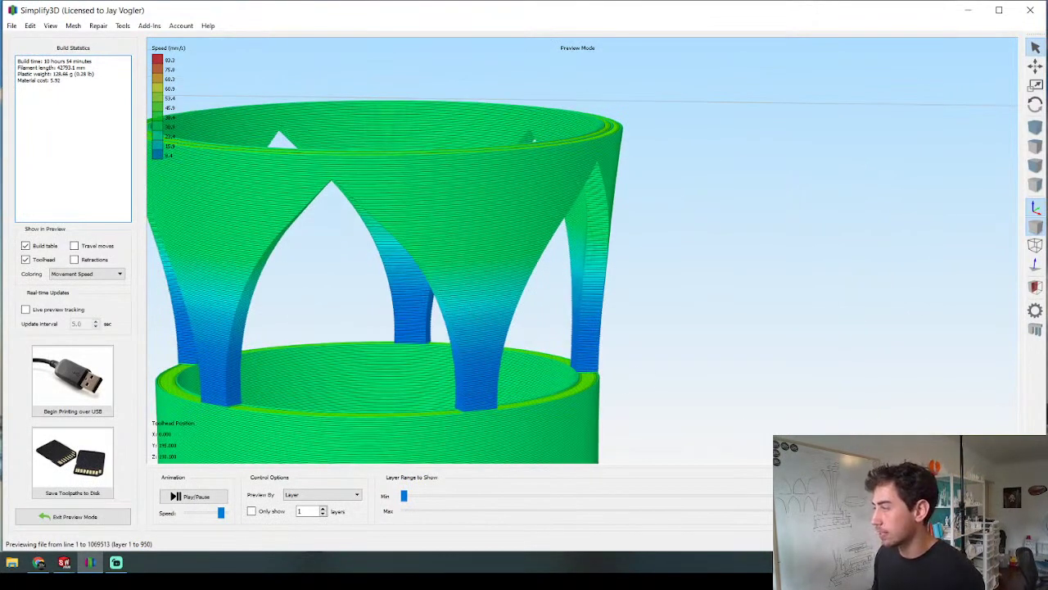
Step: Examine the print layers at the base of the arches and up through the closing arch tips to the full height
left_click_drag(971, 511, 850, 511)
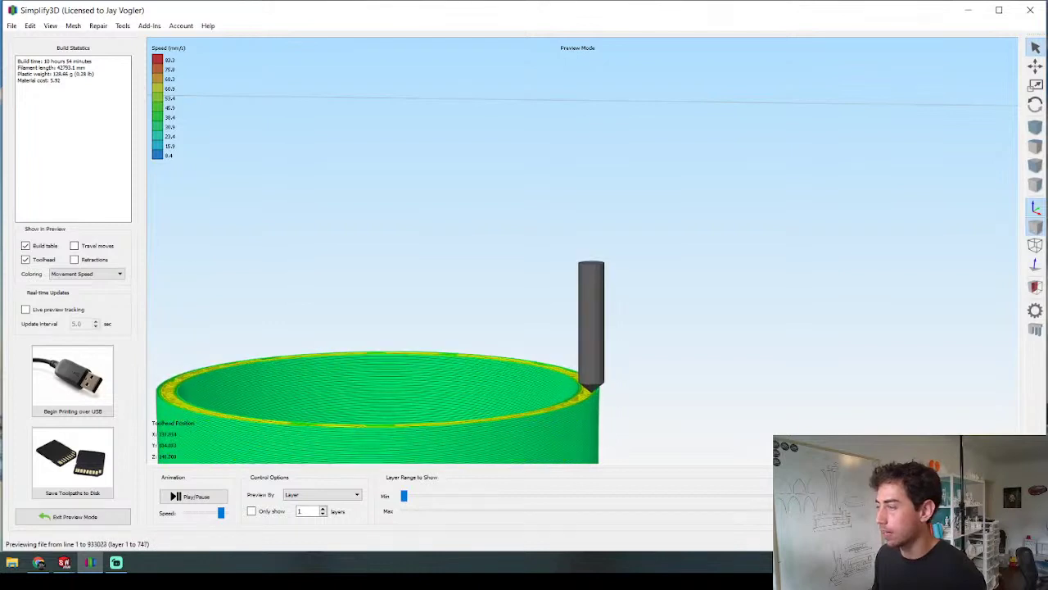
scroll(533, 280, "up", 4)
scroll(531, 281, "down", 4)
left_click_drag(230, 310, 313, 369)
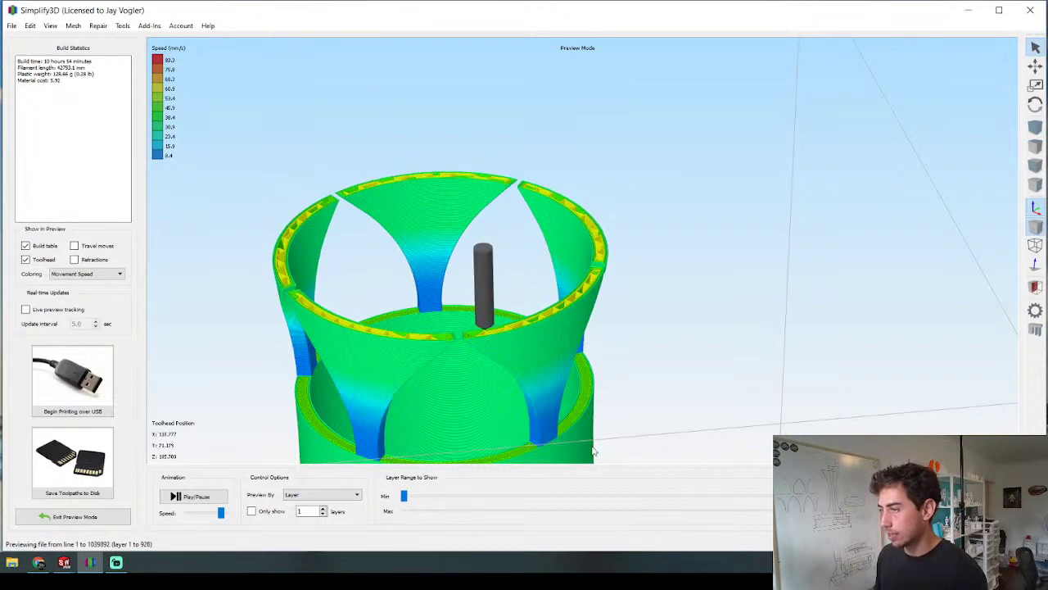
left_click_drag(388, 284, 443, 274)
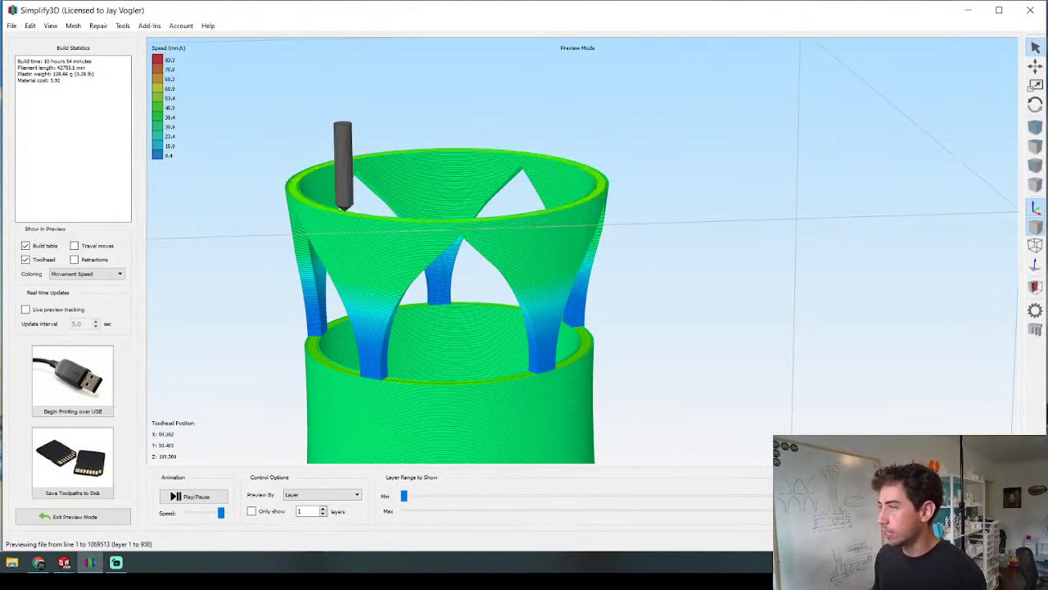
scroll(513, 284, "down", 4)
left_click_drag(463, 374, 476, 324)
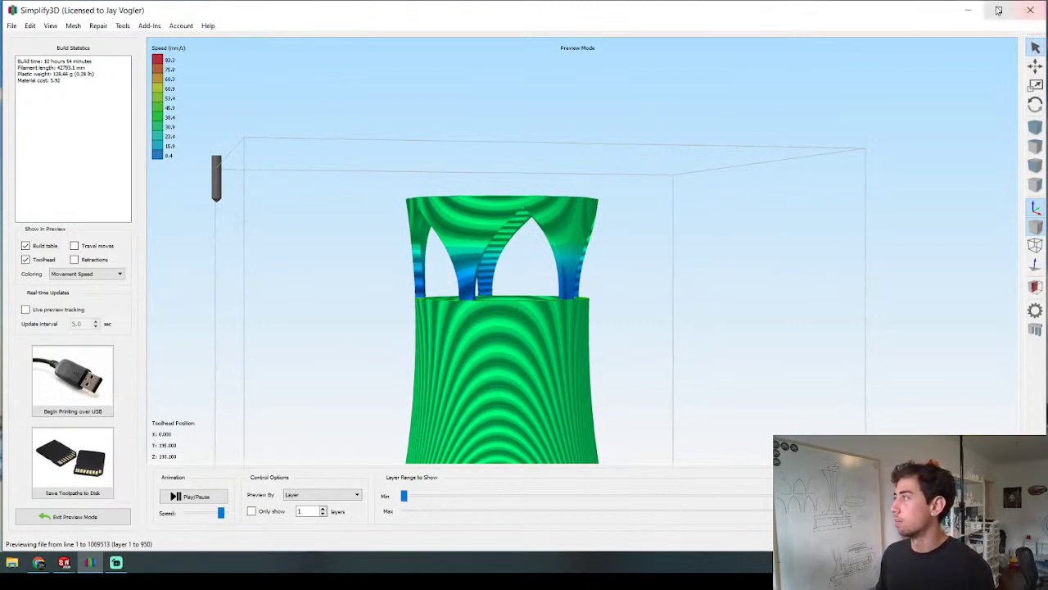
Step: Switch to SOLIDWORKS and bring up the trunk part with its arched end and reference planes in view
left_click(970, 9)
middle_click_drag(541, 266, 557, 327)
scroll(650, 292, "down", 3)
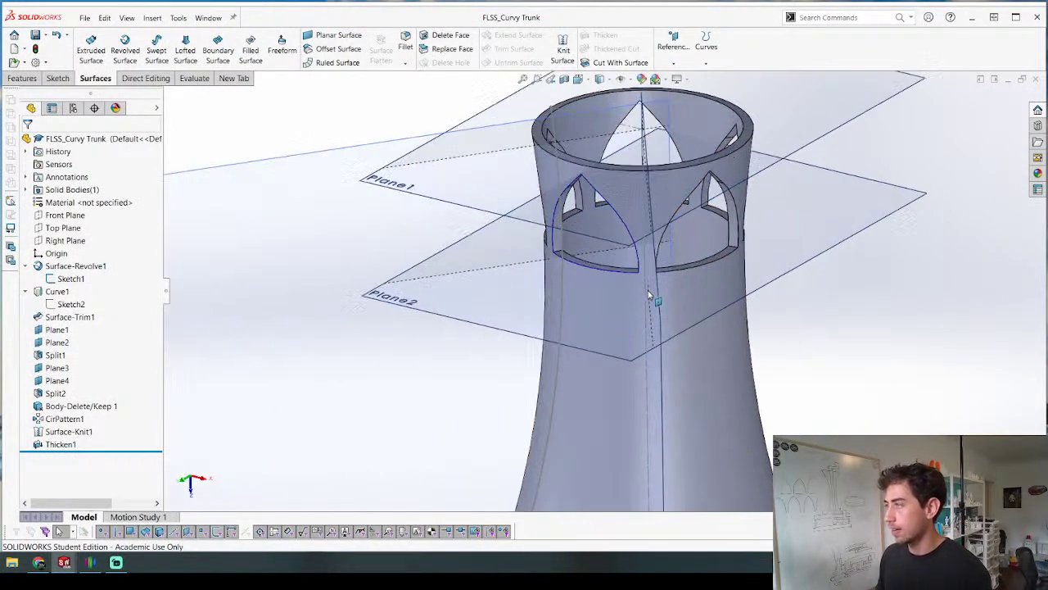
middle_click_drag(586, 145, 591, 231)
scroll(591, 231, "up", 5)
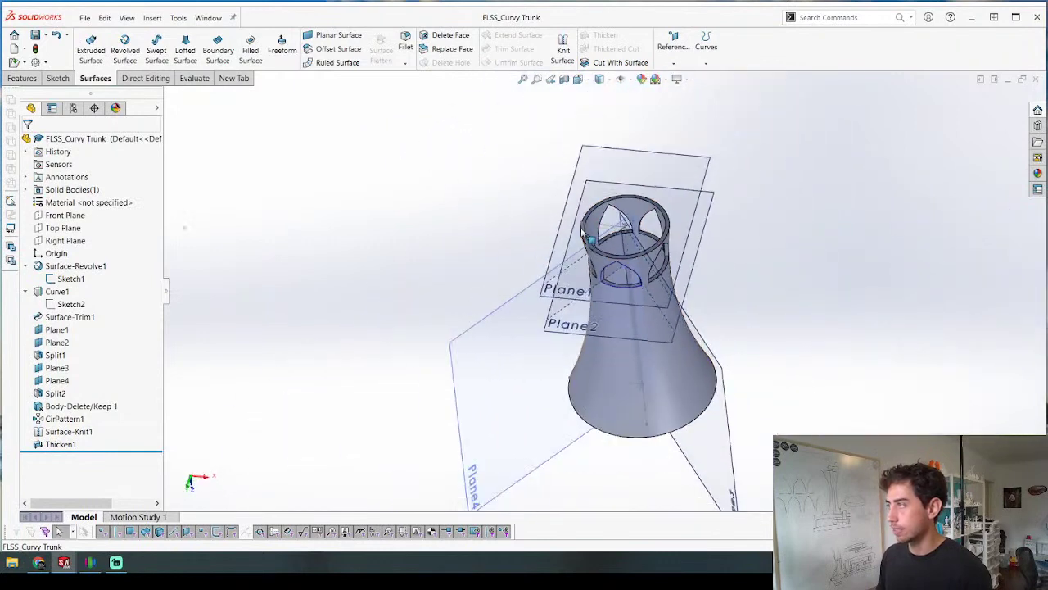
left_click(521, 407)
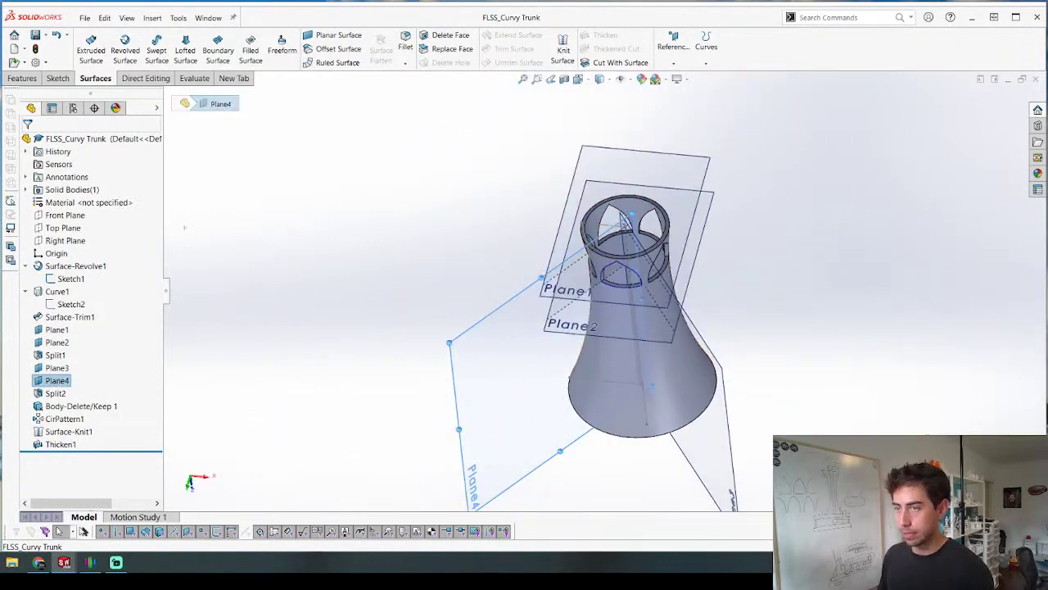
right_click(71, 383)
Step: Delete the Thicken1 and Surface-Knit1 features from the trunk, going back to separate surface bodies
left_click(60, 444)
left_click(60, 444)
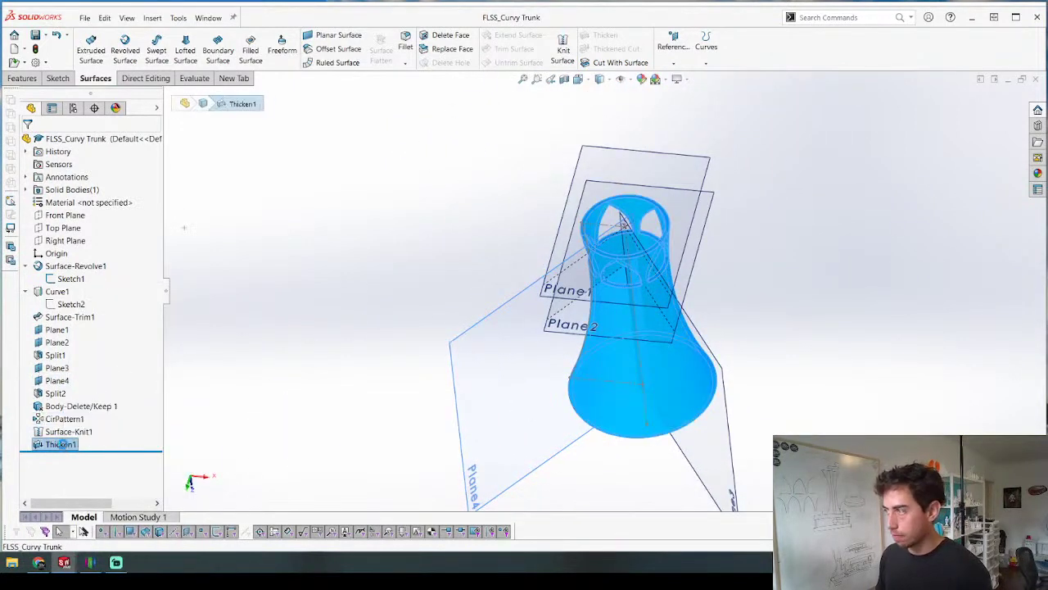
key("Delete")
key("Return")
left_click(63, 444)
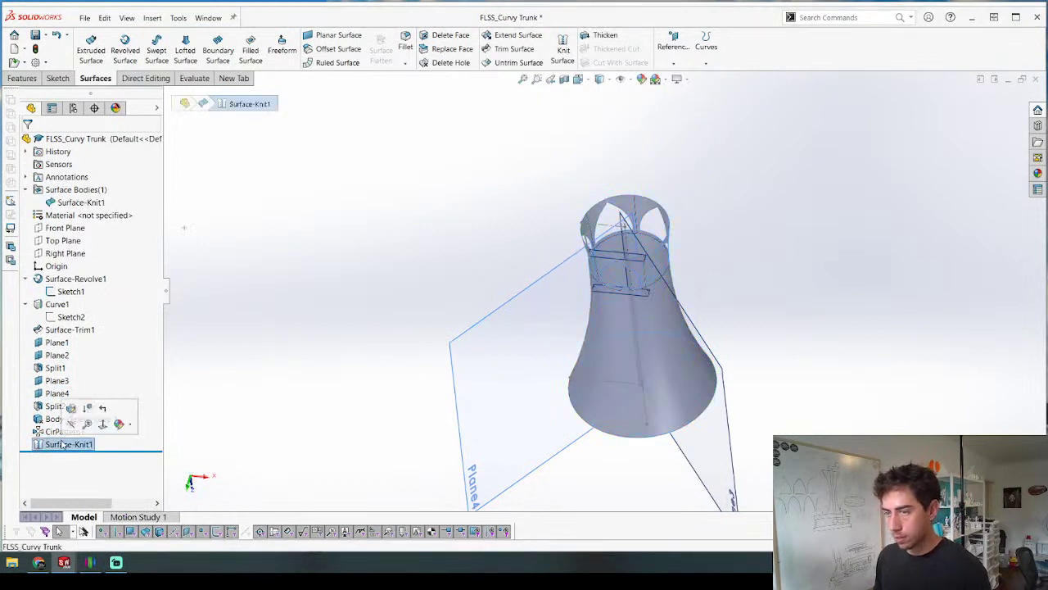
key("Delete")
key("Return")
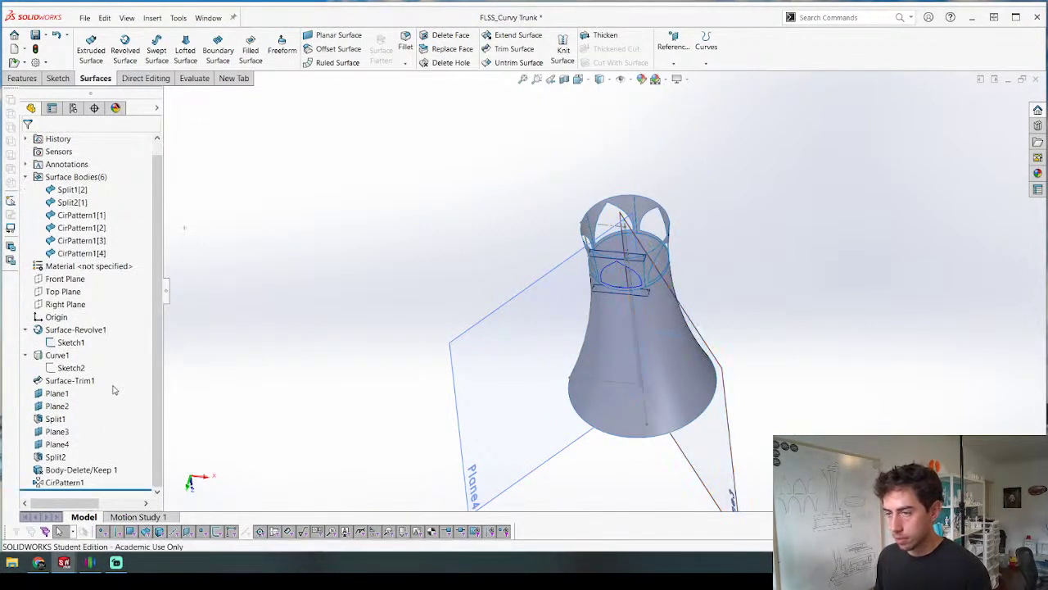
left_click_drag(125, 490, 141, 465)
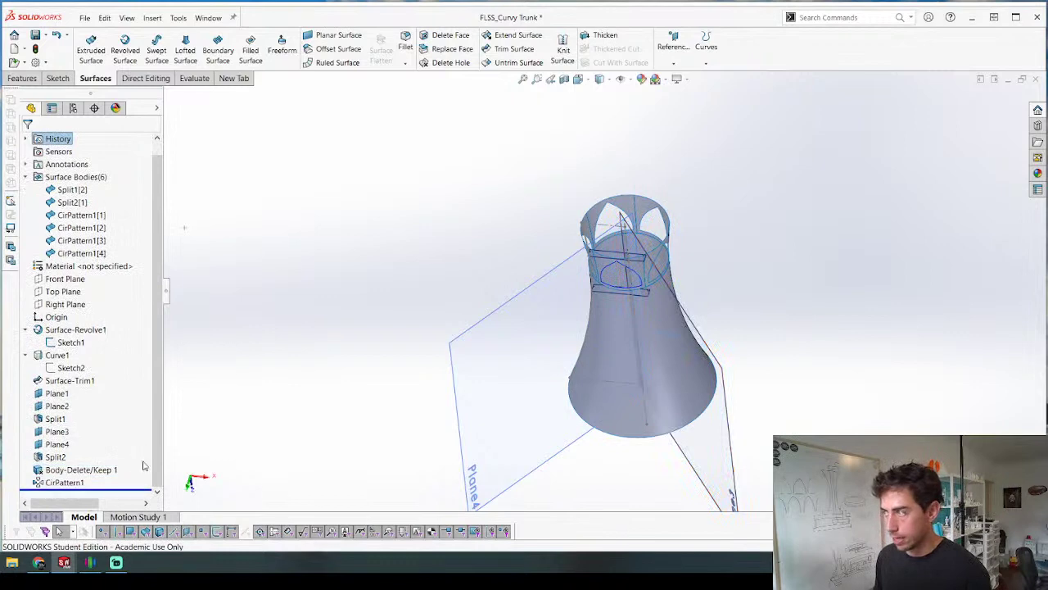
Step: Hide reference planes Plane1, Plane2, Plane3 and Plane4 around the arched end of the trunk
scroll(709, 284, "down", 5)
middle_click_drag(710, 284, 565, 229)
scroll(565, 254, "up", 4)
left_click(362, 312)
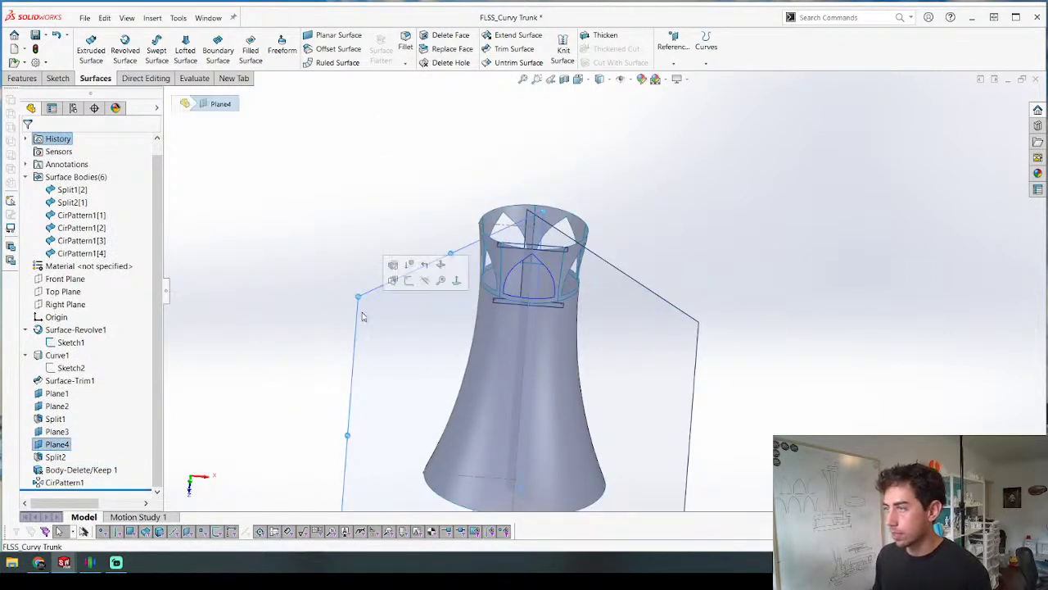
left_click(644, 305)
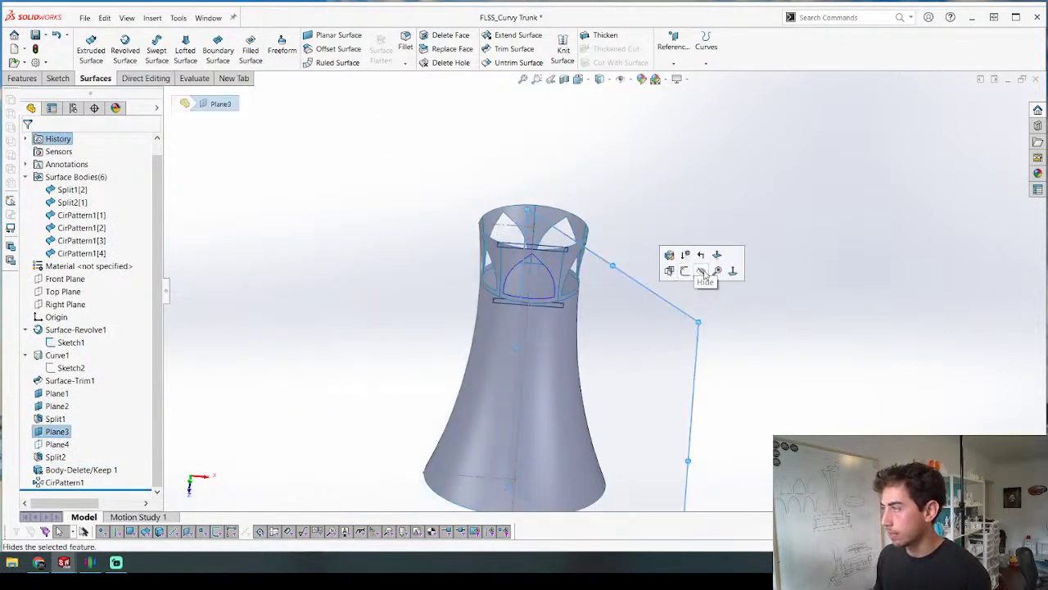
left_click(702, 272)
scroll(532, 254, "down", 5)
left_click(557, 273)
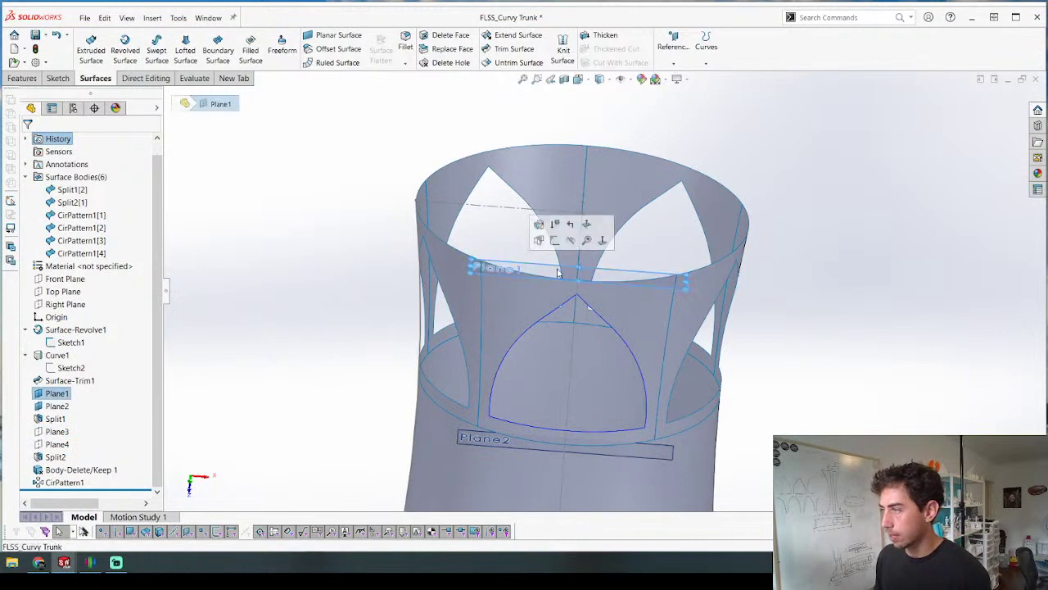
left_click(571, 239)
left_click(482, 440)
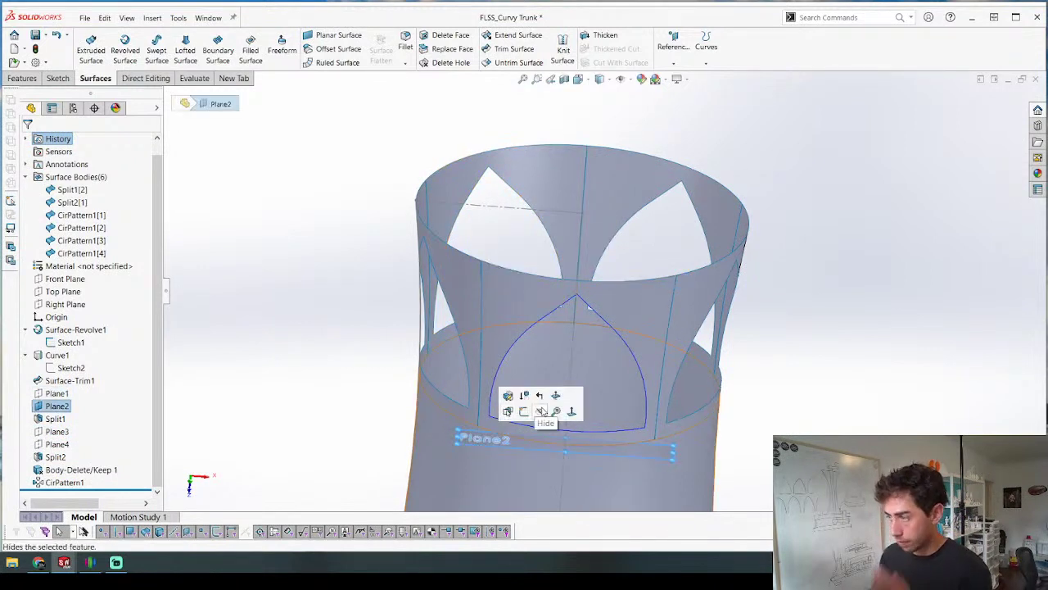
left_click(542, 411)
scroll(468, 421, "up", 6)
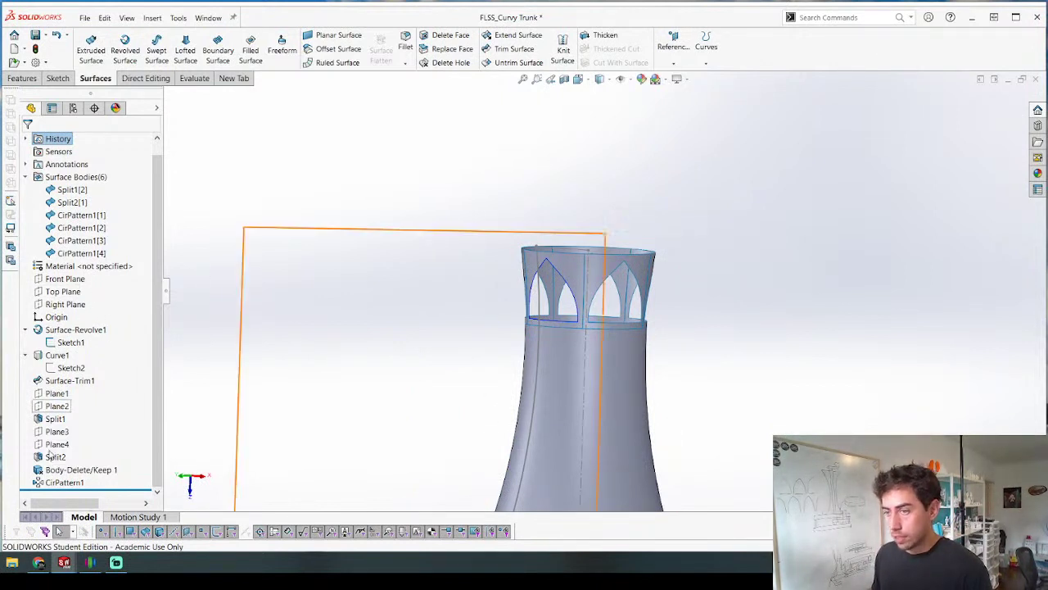
Step: Start a new reference plane based on the Top Plane and the trunk's central axis line from Sketch1
left_click(69, 344)
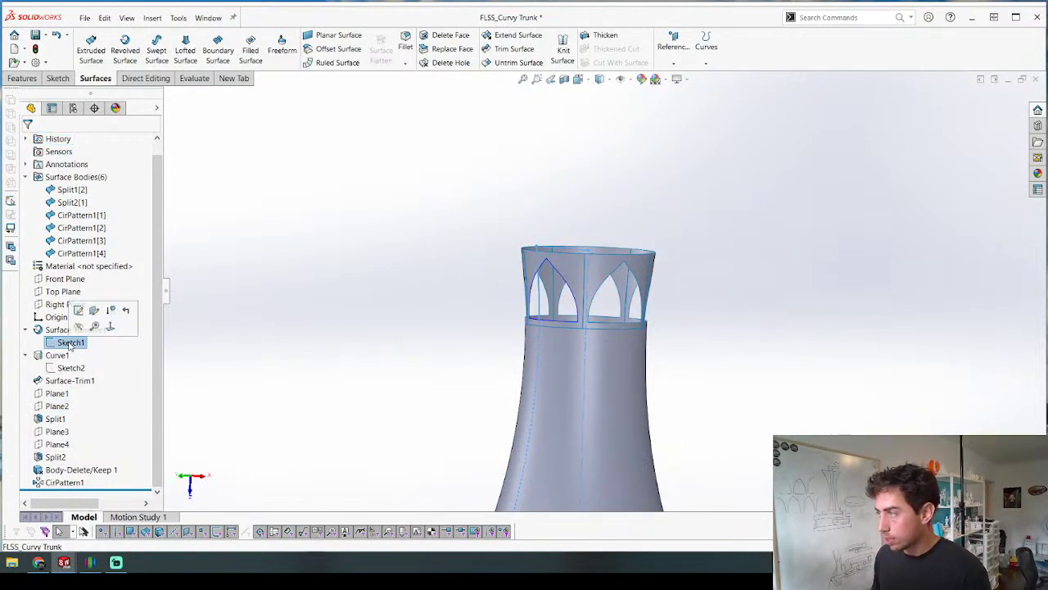
left_click(71, 367)
middle_click_drag(385, 254, 195, 306)
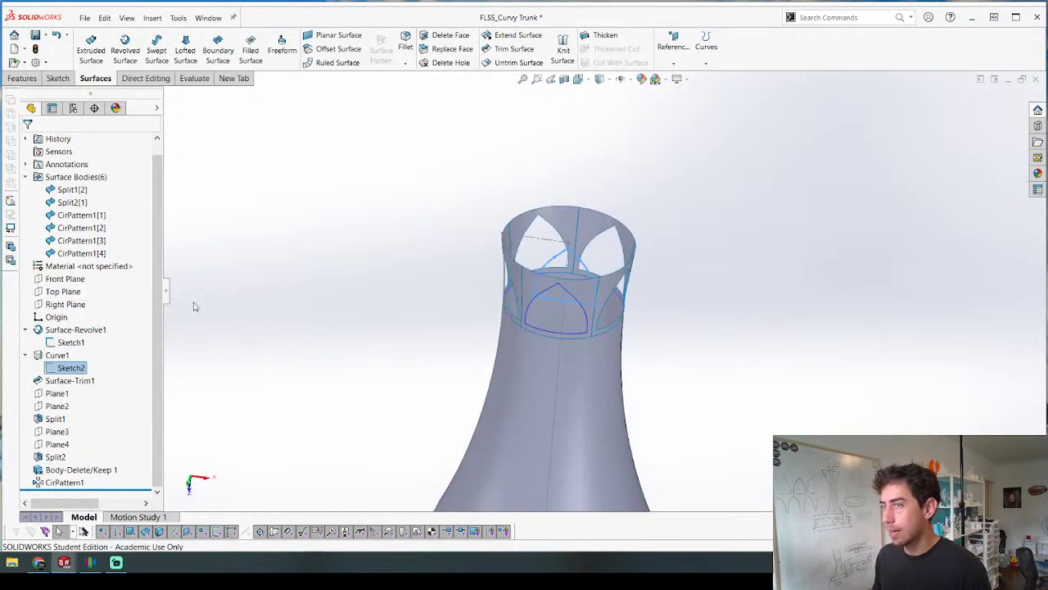
left_click(72, 297)
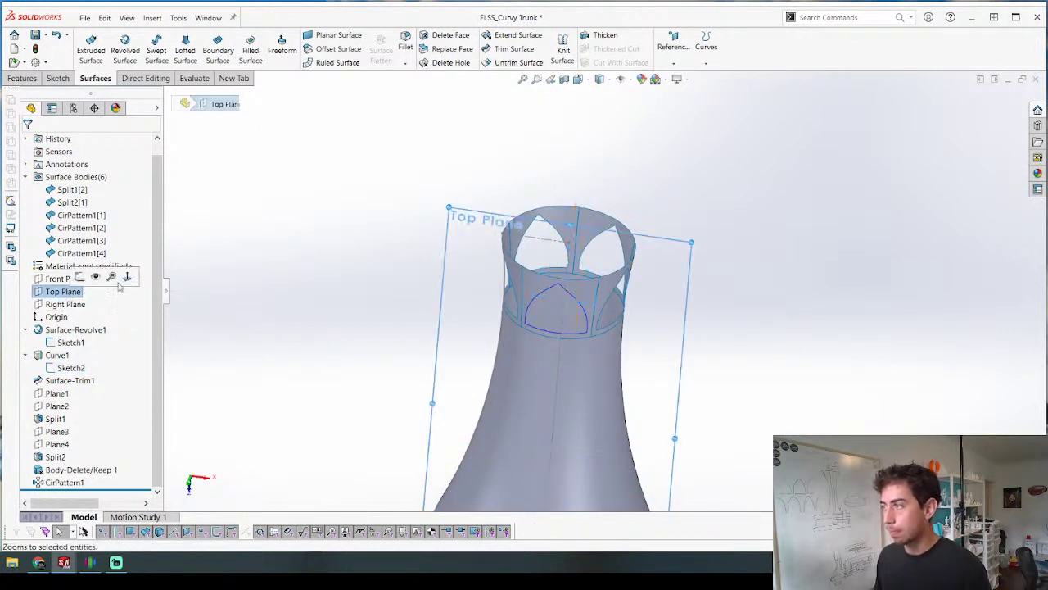
left_click(569, 271, "ctrl")
key("p")
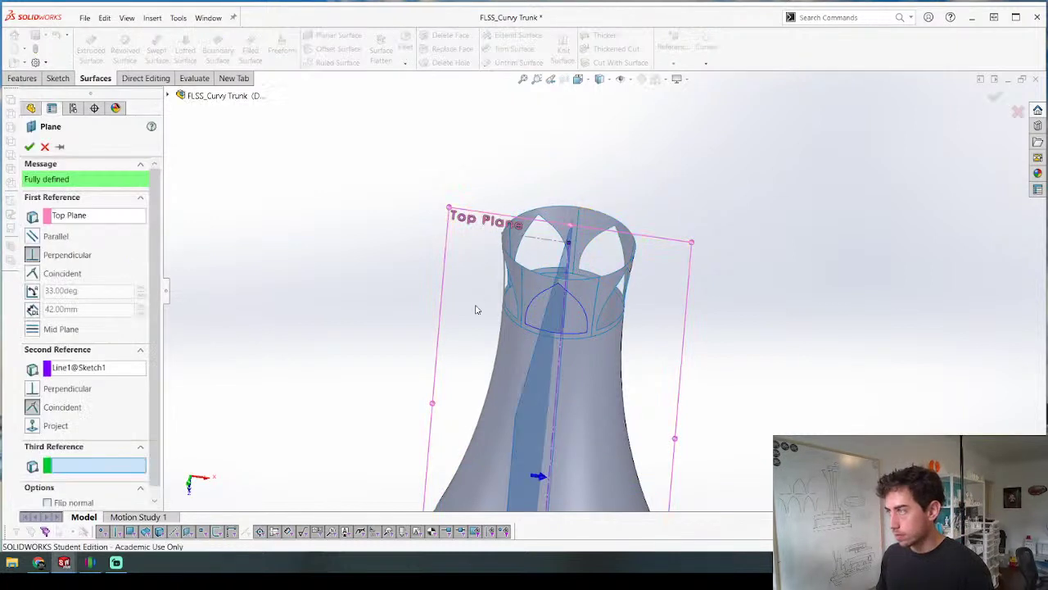
Step: Try a 60° angle to the Top Plane for the new plane, settle on 36° and create it
left_click(33, 292)
double_click(104, 294)
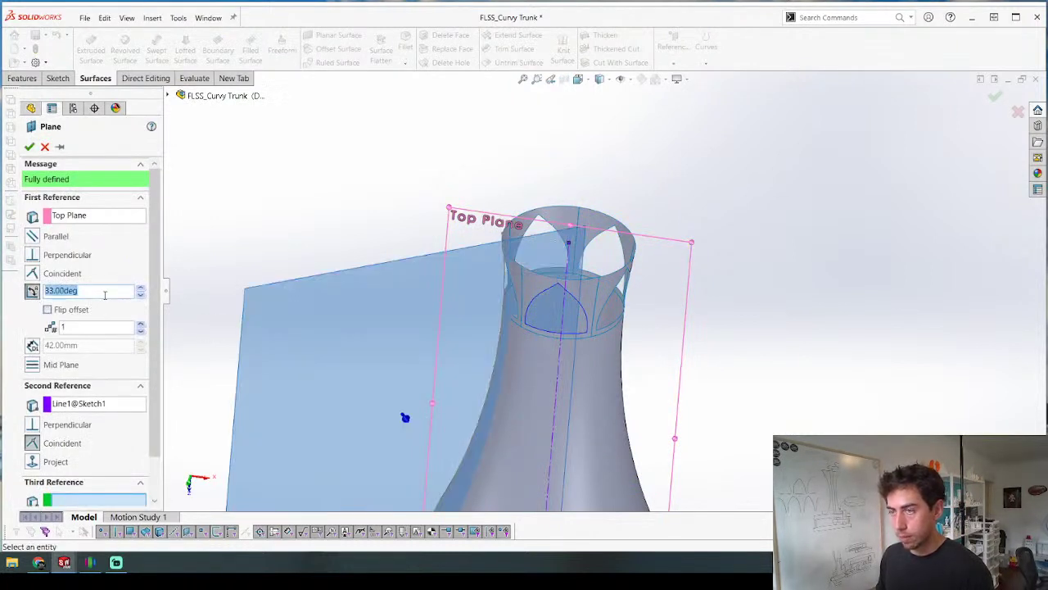
type("60")
key("Return")
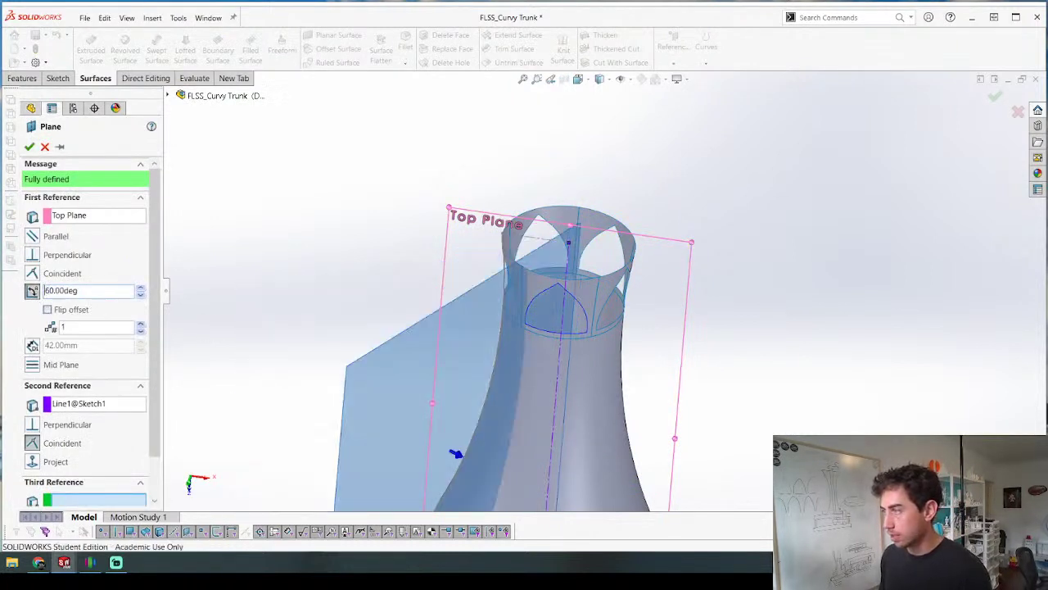
middle_click_drag(399, 255, 487, 434)
type("36")
key("Return")
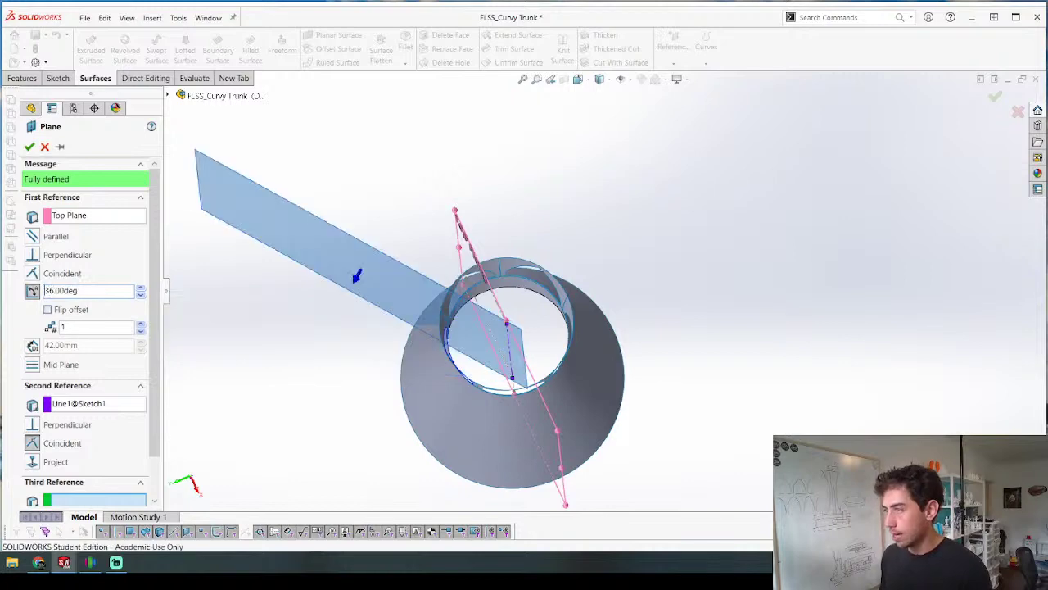
middle_click_drag(362, 304, 516, 184)
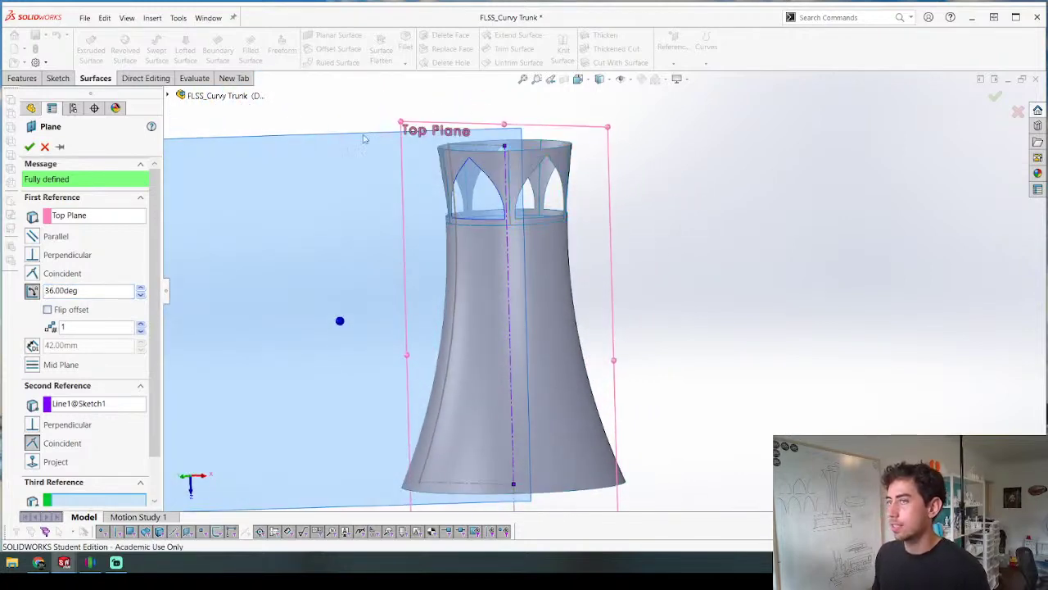
left_click(29, 146)
scroll(615, 310, "down", 5)
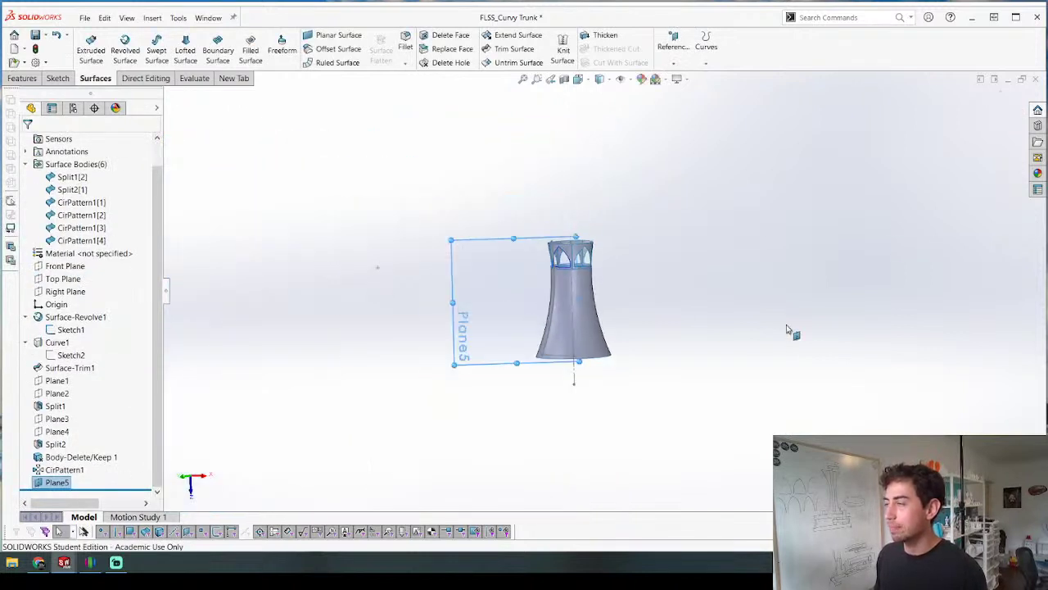
Step: Resize Plane5 so it extends on both sides of the trunk, and hide Sketch1
scroll(561, 284, "up", 2)
left_click_drag(386, 321, 483, 317)
left_click_drag(568, 314, 645, 306)
middle_click_drag(511, 299, 545, 302)
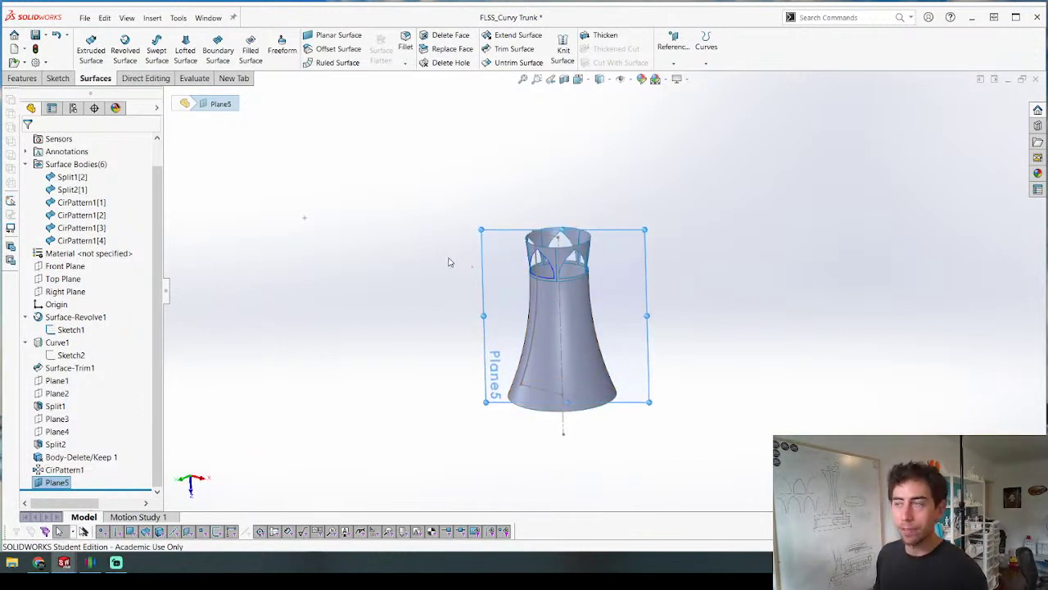
scroll(444, 324, "up", 1)
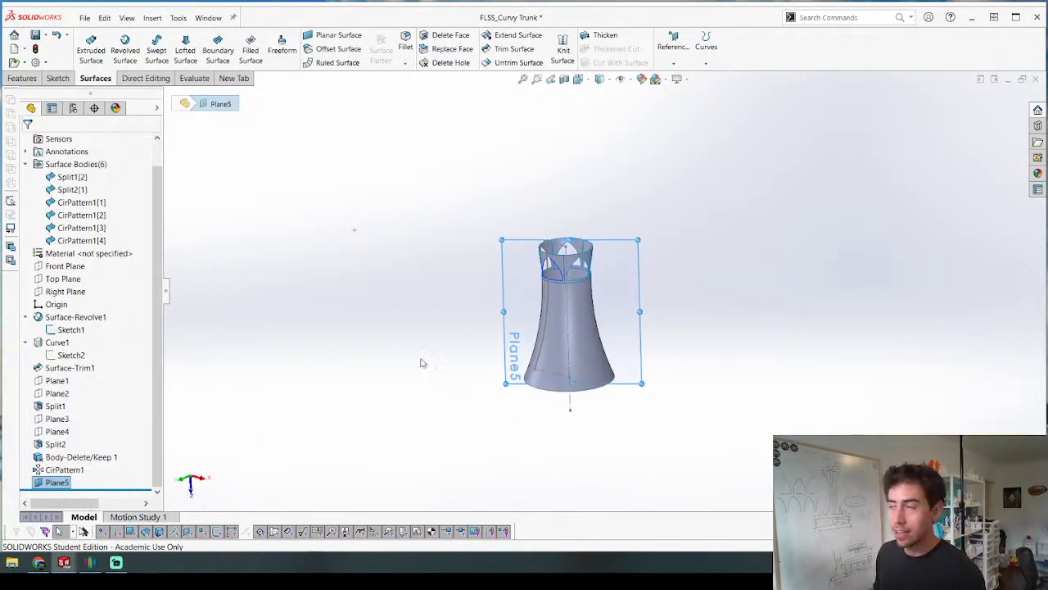
scroll(634, 328, "down", 4)
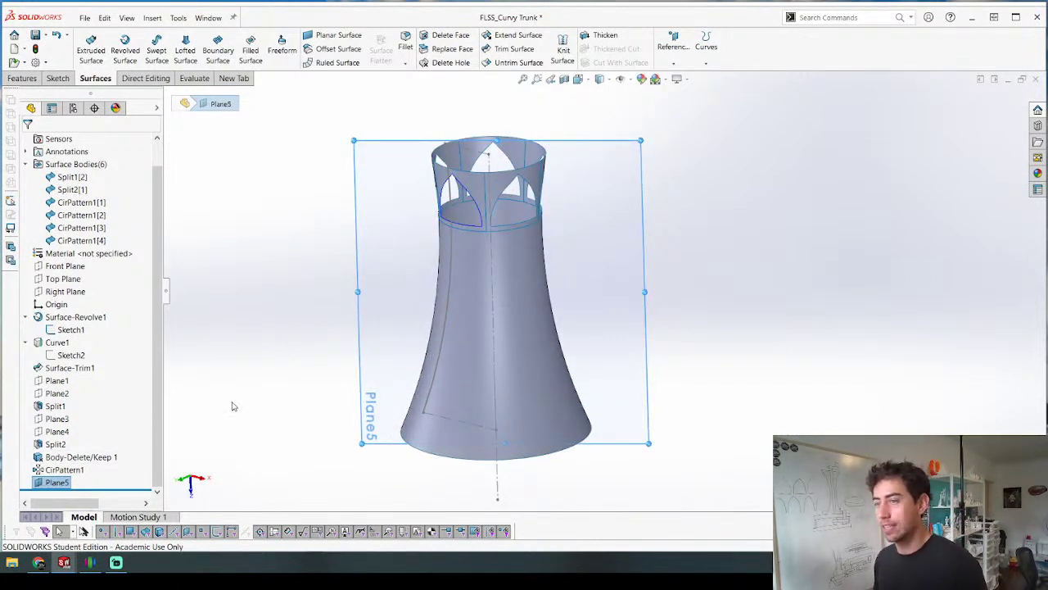
right_click(66, 331)
left_click(75, 312)
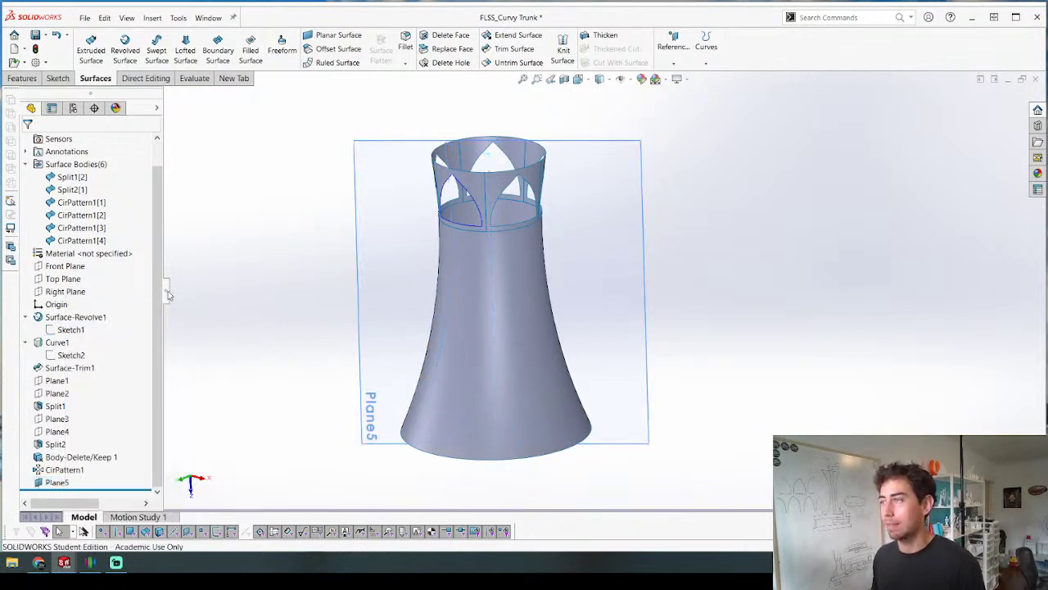
Step: Copy the pointed-arch profile Sketch2 and paste it onto Plane5
left_click(72, 329)
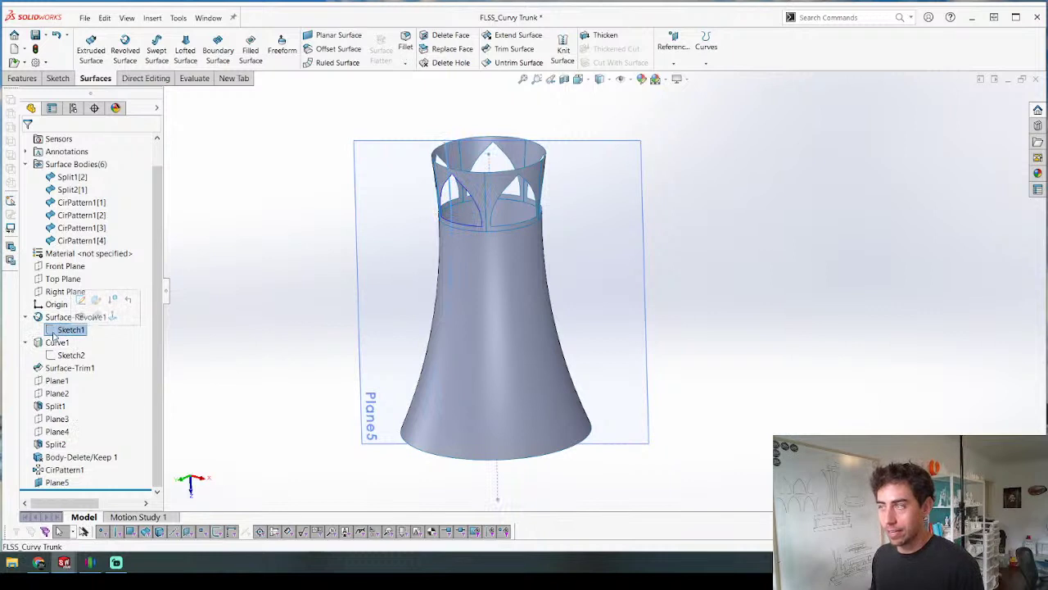
left_click(71, 355)
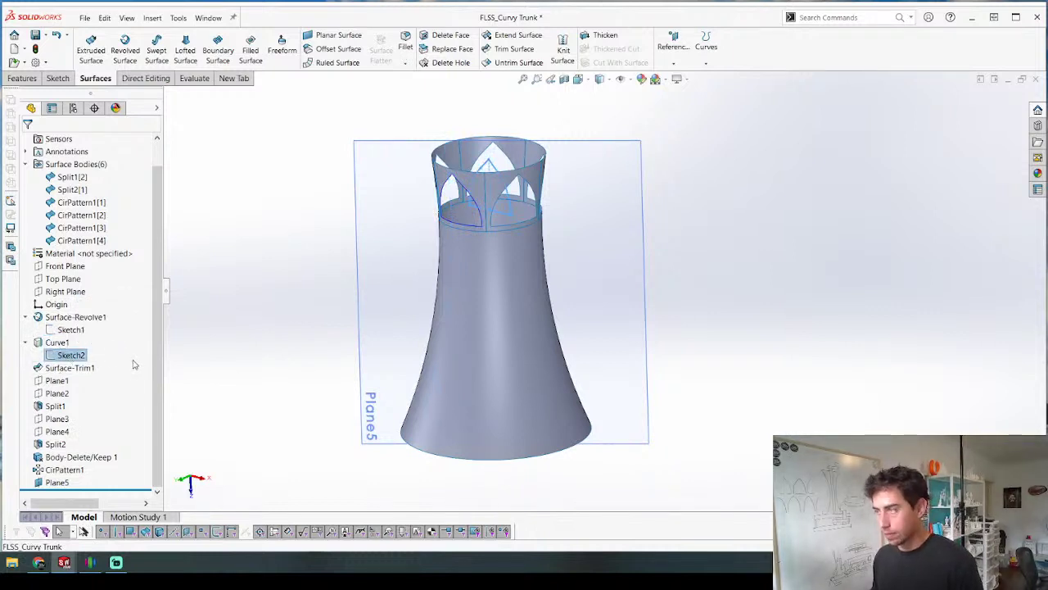
left_click(58, 482)
key("ctrl+v")
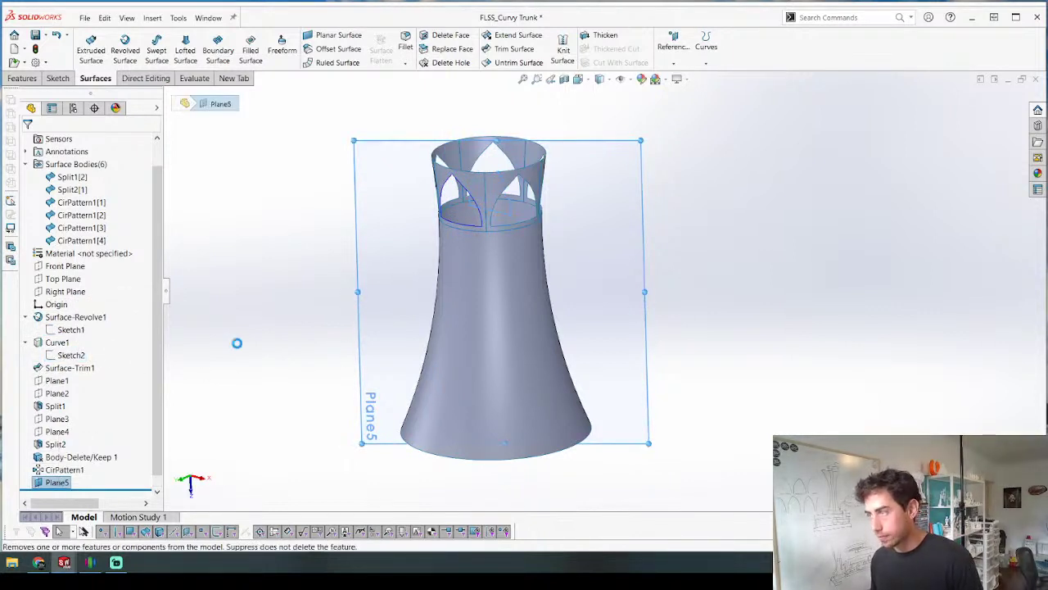
mouse_move(252, 306)
middle_mouse_down()
mouse_move(308, 276)
mouse_move(328, 312)
middle_mouse_up()
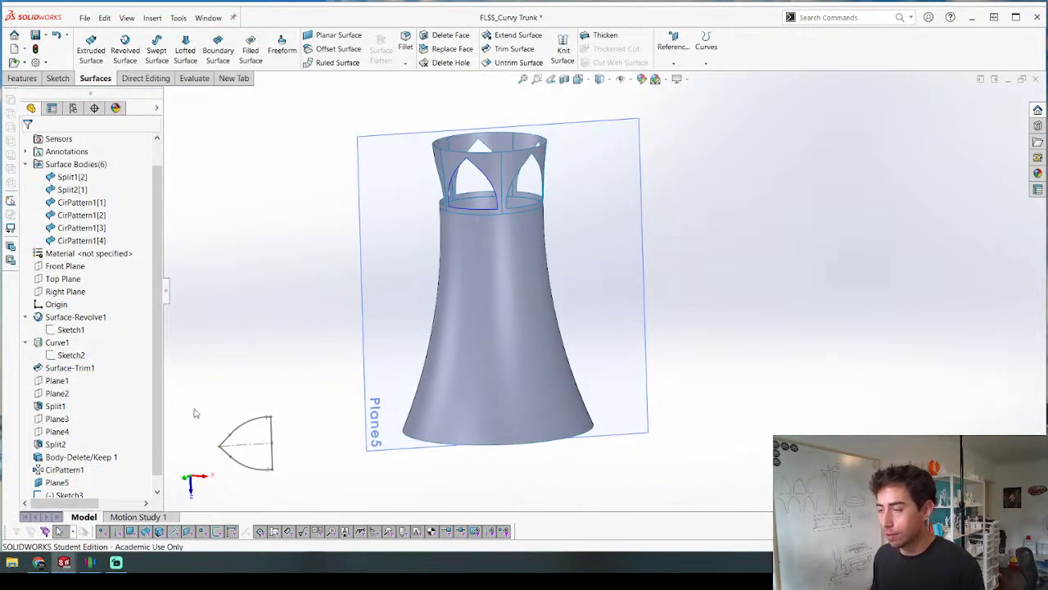
Step: Edit the pasted arch sketch and rotate all its entities by -90° about the midpoint of the arch's base line
scroll(103, 499, "down", 1)
right_click(65, 482)
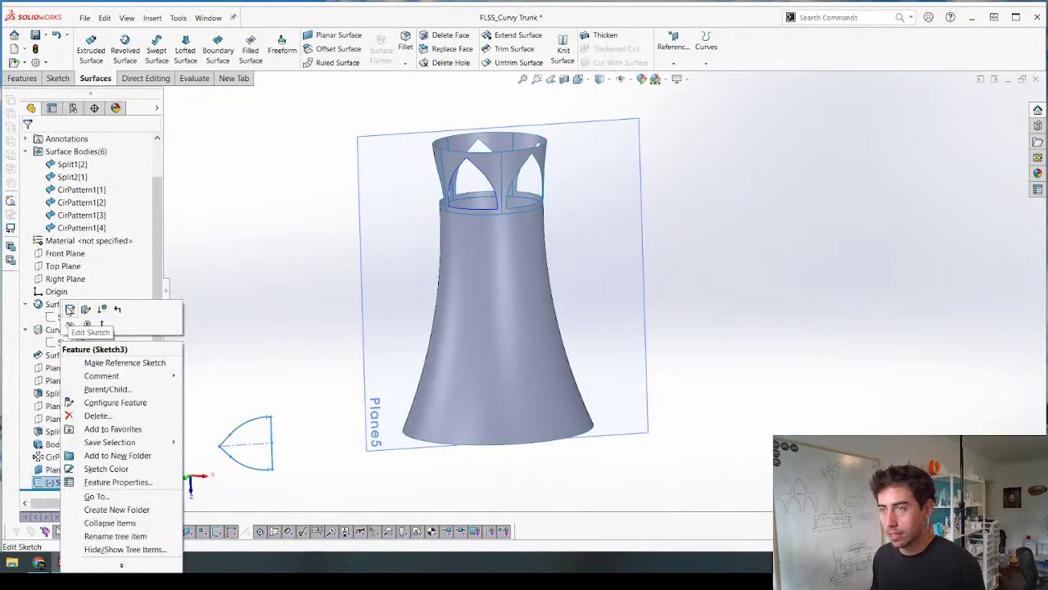
left_click(65, 308)
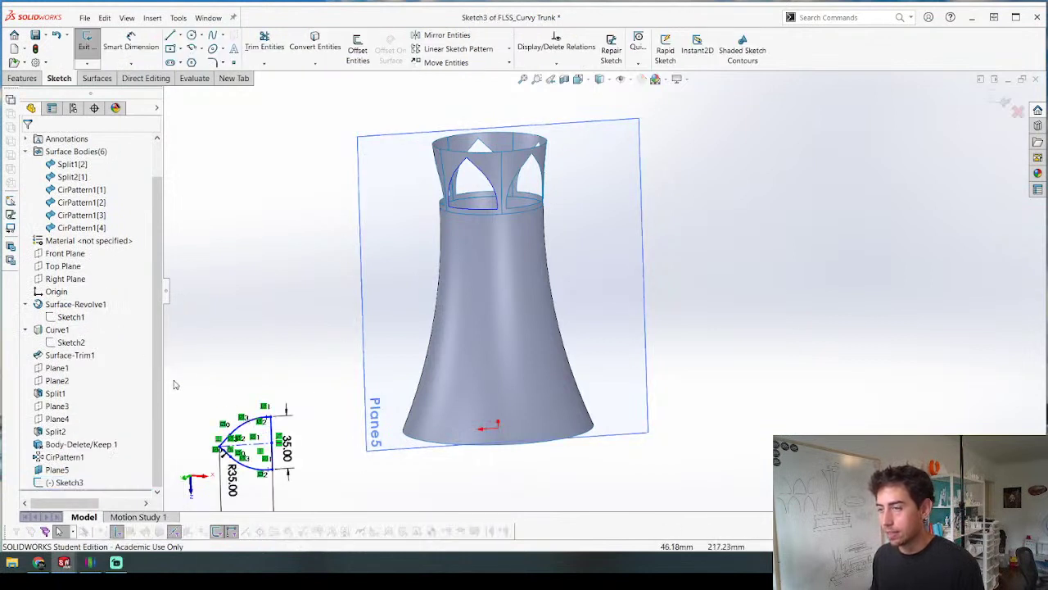
left_click_drag(186, 378, 321, 493)
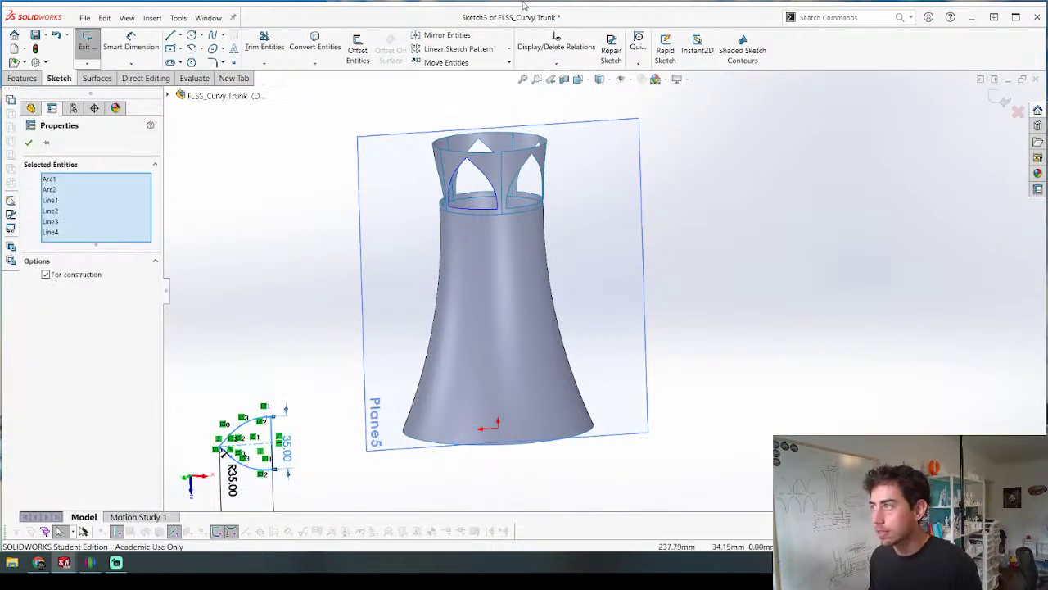
left_click(508, 62)
left_click(452, 91)
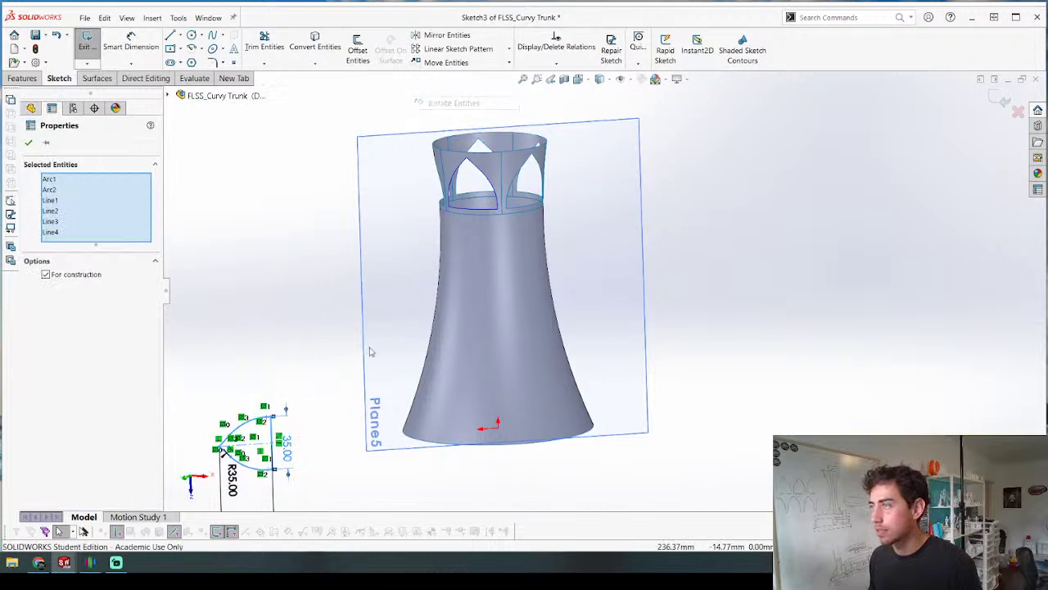
left_click(272, 443)
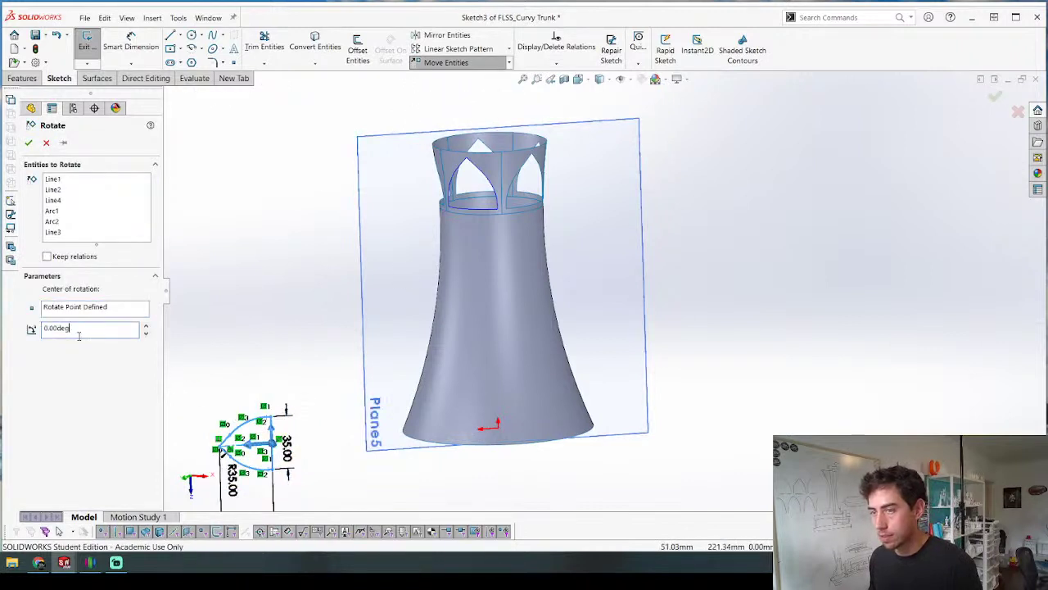
type("90")
key("Return")
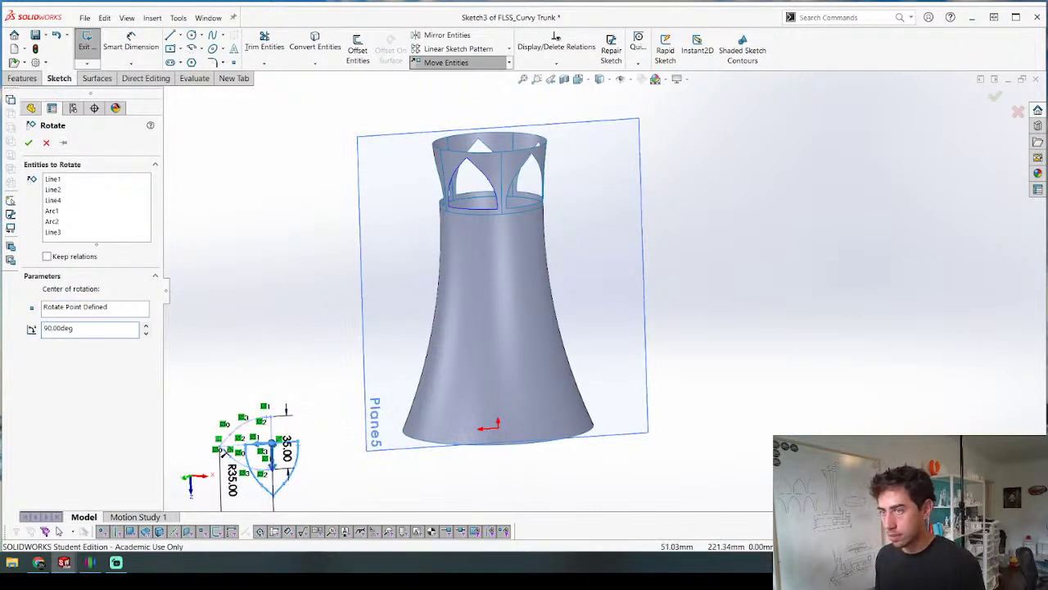
type("-")
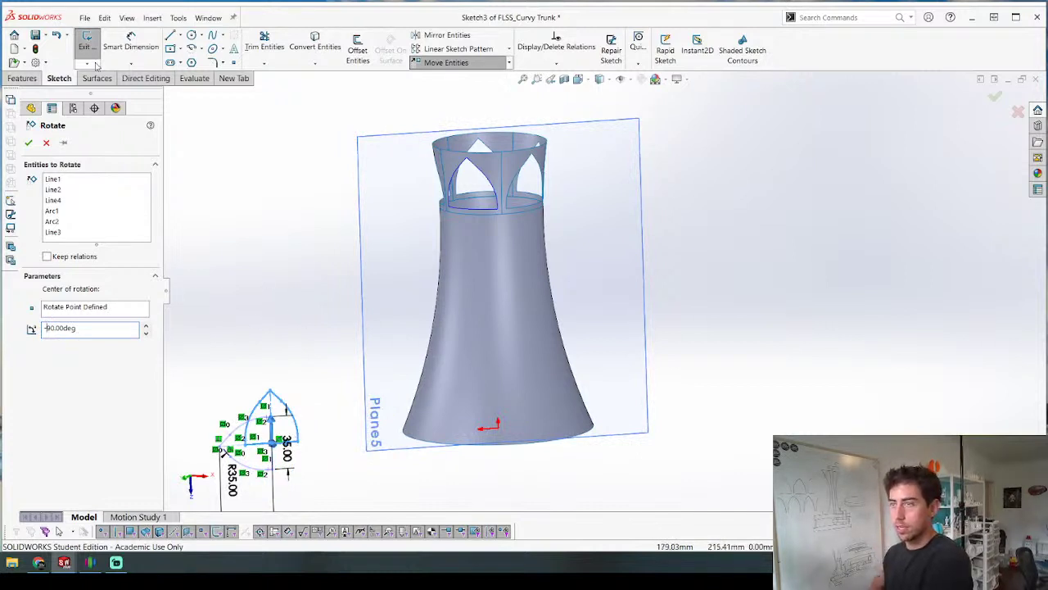
left_click(34, 142)
Step: Try to move the arch onto the trunk by its tip in a view normal to the sketch, and undo the move
key("ctrl+8")
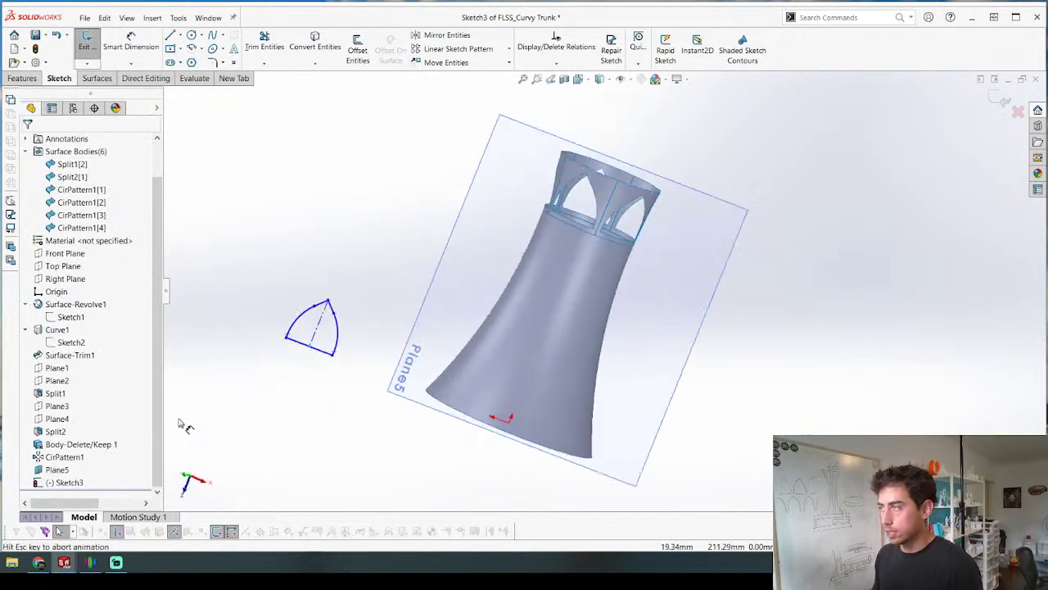
scroll(634, 161, "down", 3)
scroll(611, 297, "up", 3)
scroll(560, 372, "down", 2)
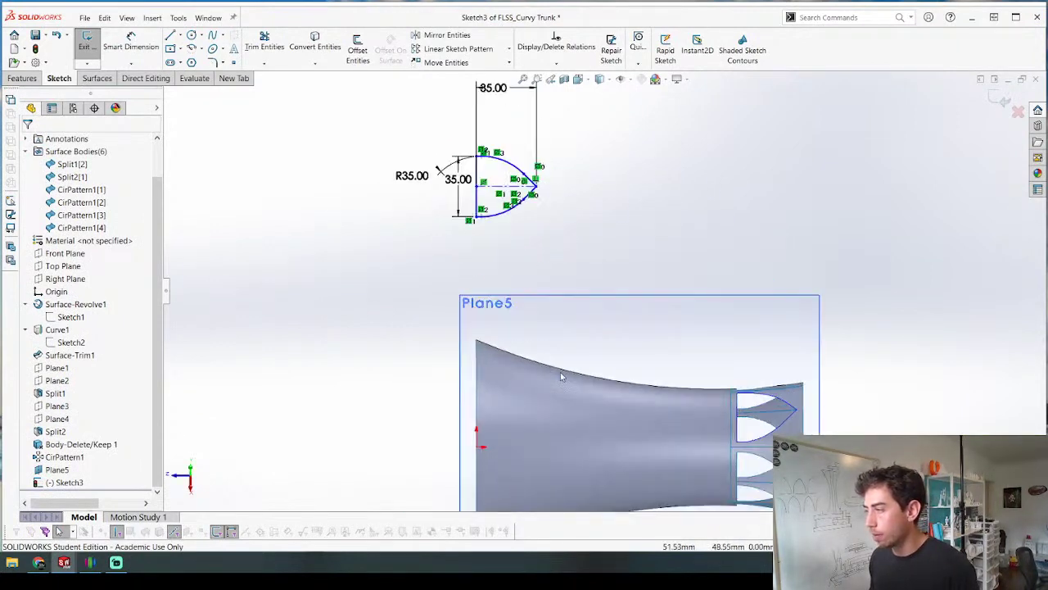
mouse_move(540, 191)
left_mouse_down()
mouse_move(600, 286)
mouse_move(676, 497)
mouse_move(708, 458)
left_mouse_up()
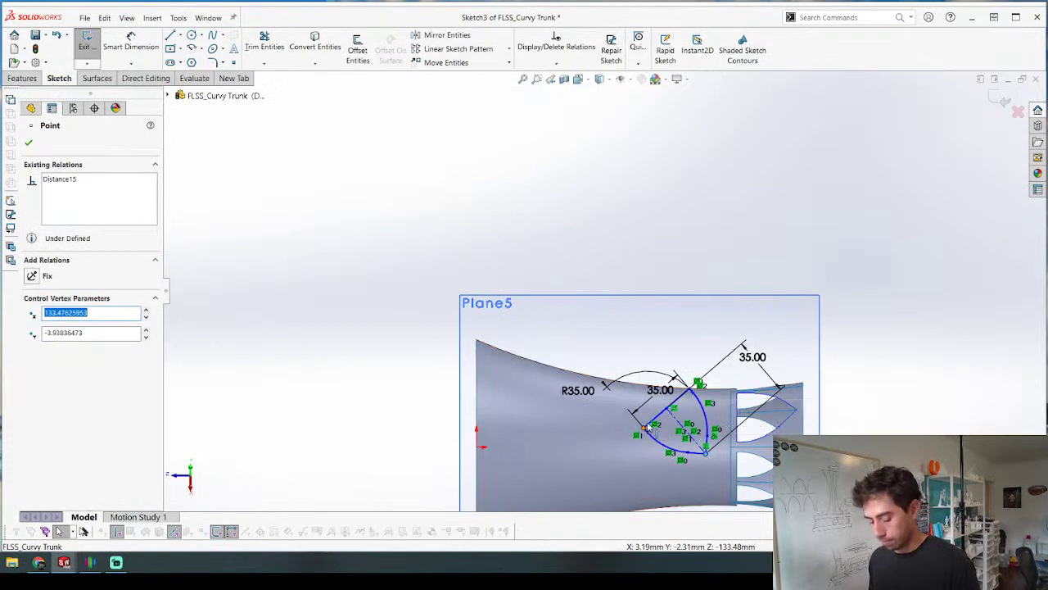
key("ctrl+z")
Step: Add a horizontal relation to the arch's construction centerline
scroll(489, 180, "down", 2)
scroll(512, 189, "up", 3)
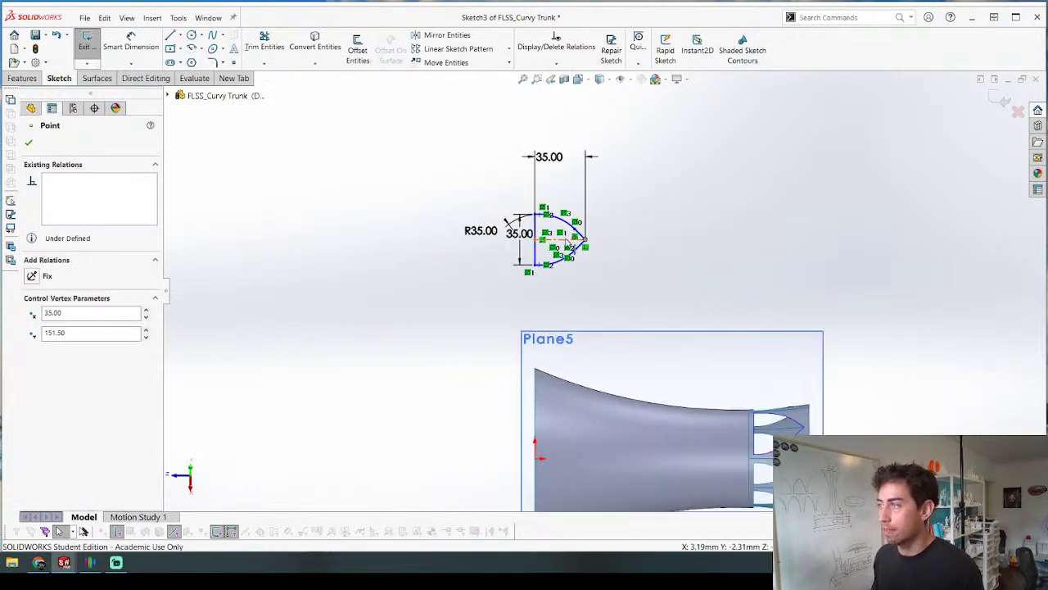
left_click(571, 238)
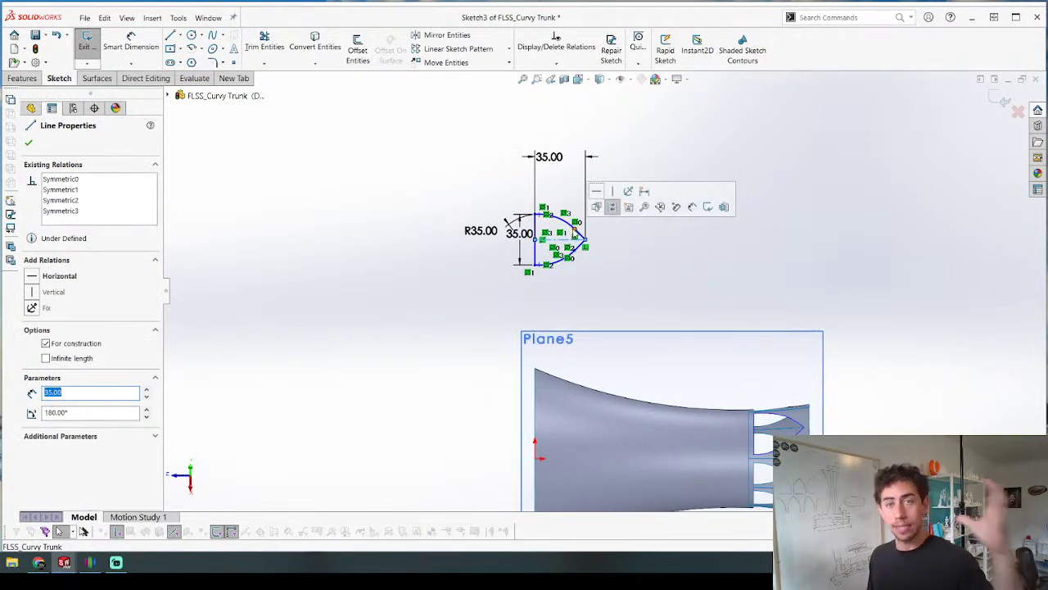
scroll(563, 222, "down", 3)
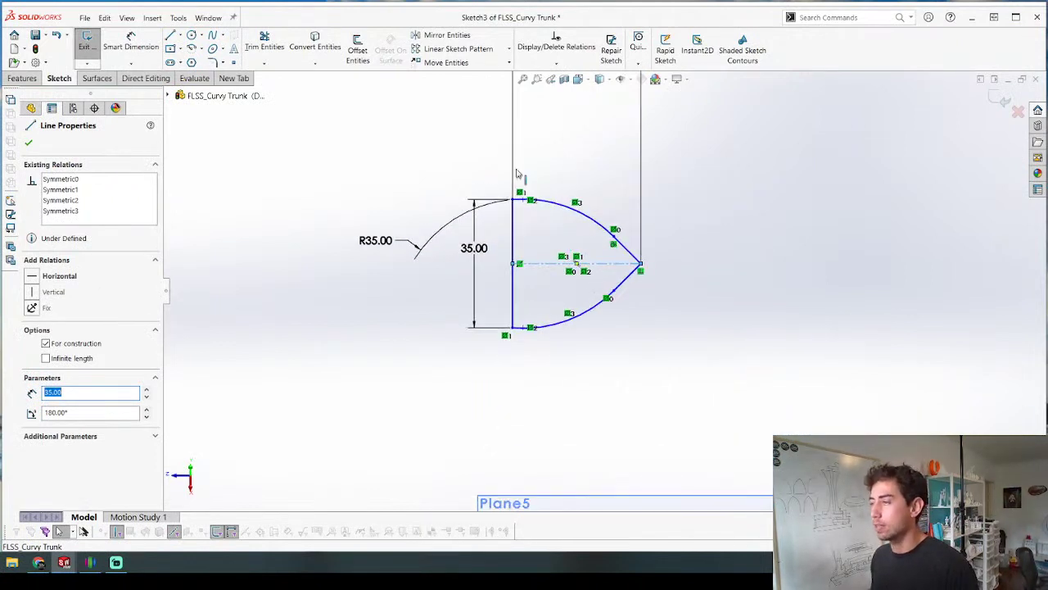
left_click(32, 279)
scroll(347, 262, "up", 8)
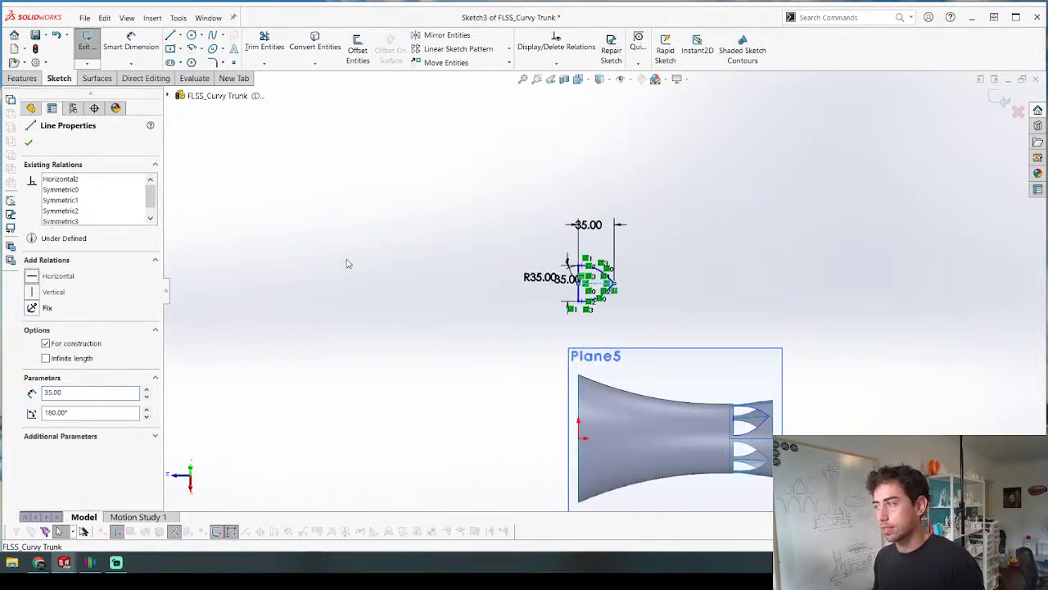
Step: Move the arch onto the trunk and attach its tip to the trunk's centre on the edge just below the arched openings
scroll(682, 347, "down", 4)
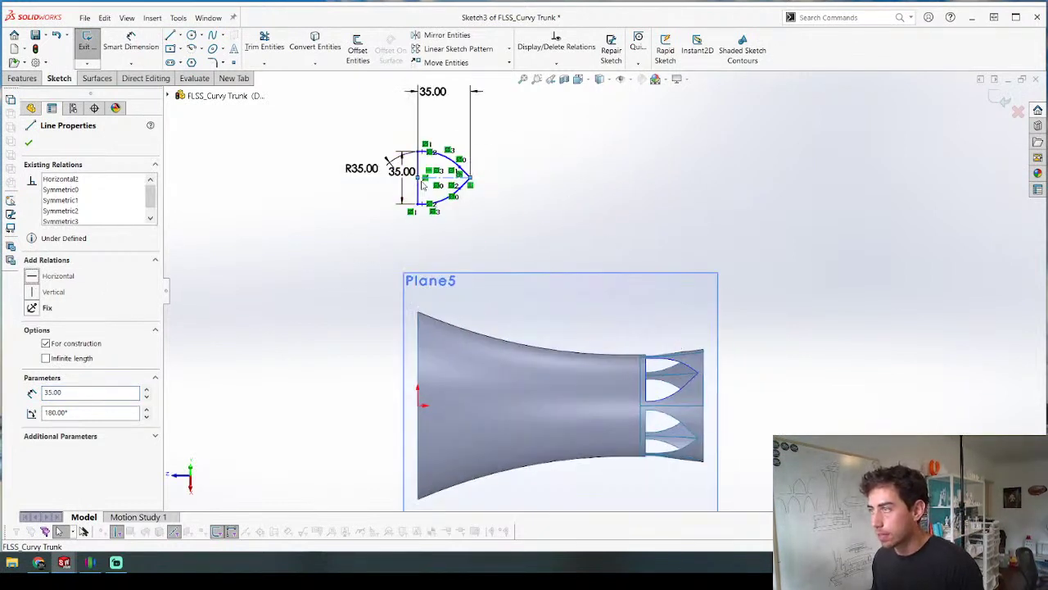
left_click_drag(401, 170, 526, 237)
mouse_move(470, 175)
left_mouse_down()
mouse_move(613, 398)
mouse_move(631, 407)
left_mouse_up()
scroll(631, 407, "down", 4)
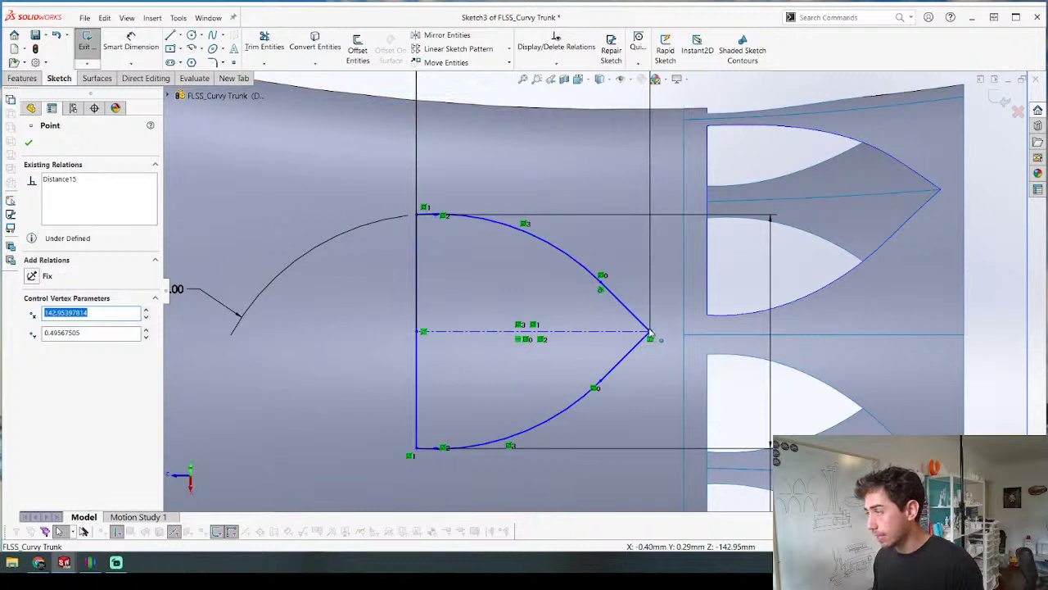
left_click_drag(649, 334, 684, 334)
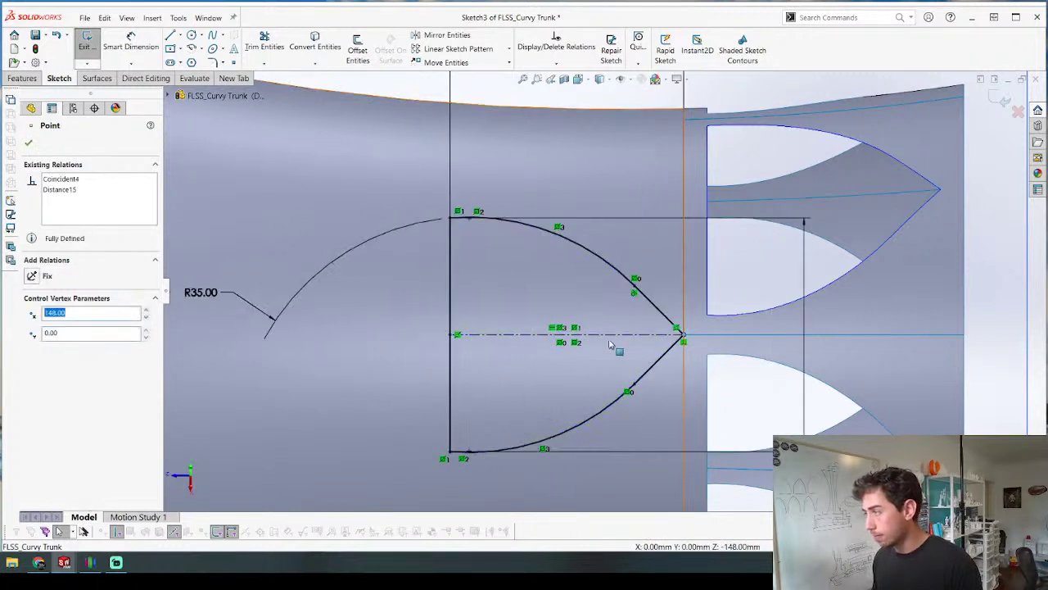
scroll(611, 344, "up", 3)
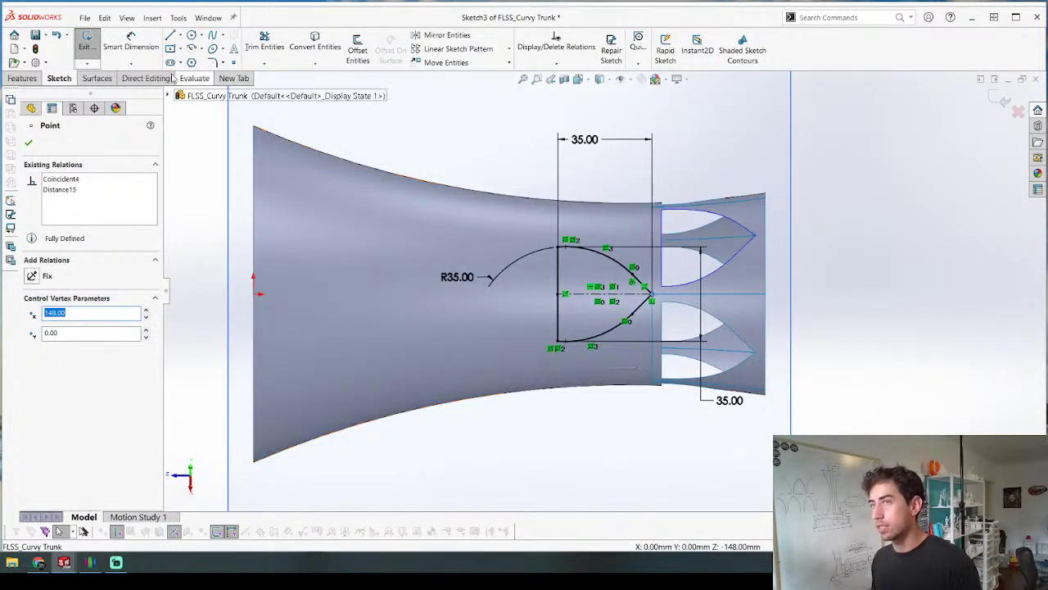
Step: Relocate the arch's base width dimension below the arch and set the width to 40 mm
middle_click_drag(624, 344, 664, 117)
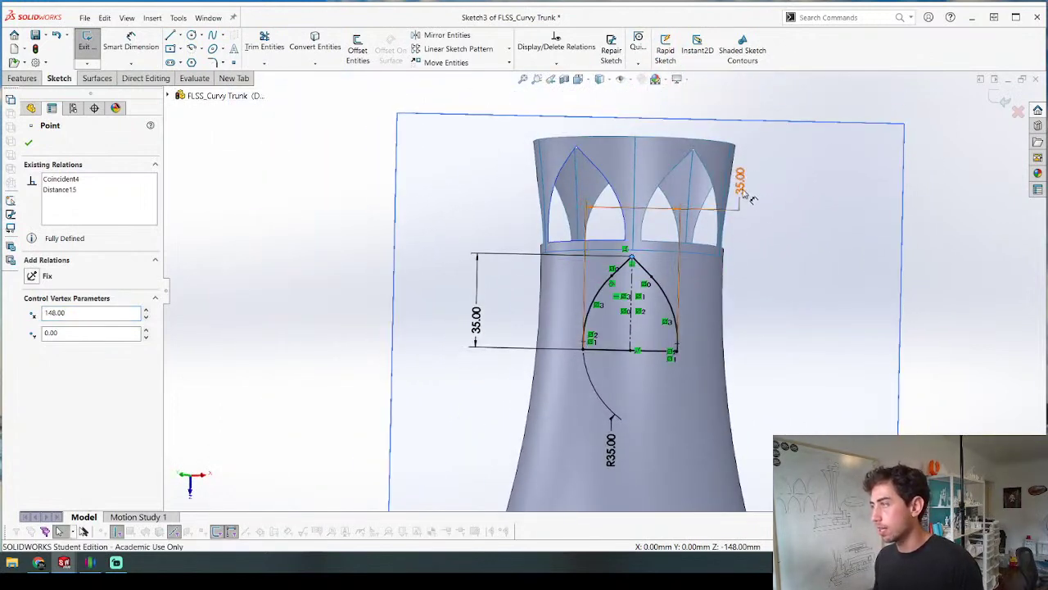
left_click(720, 457)
scroll(601, 368, "up", 2)
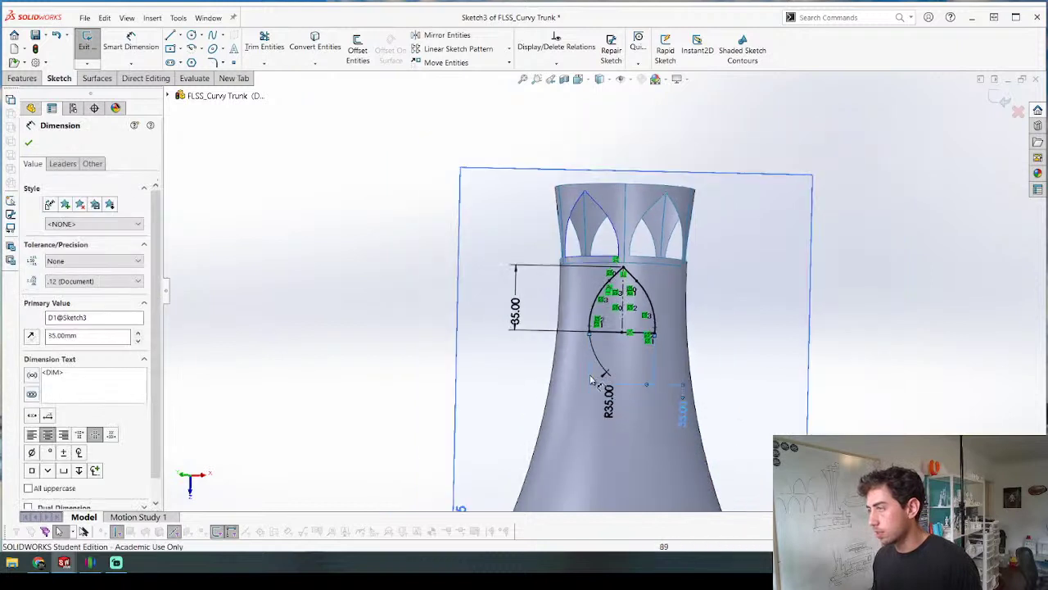
scroll(601, 367, "down", 3)
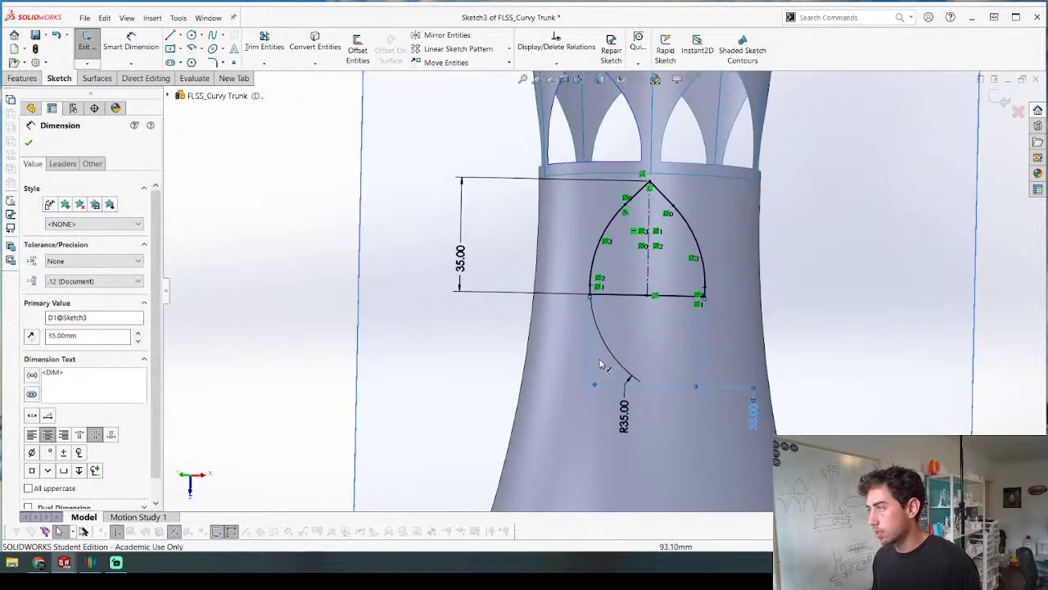
double_click(753, 418)
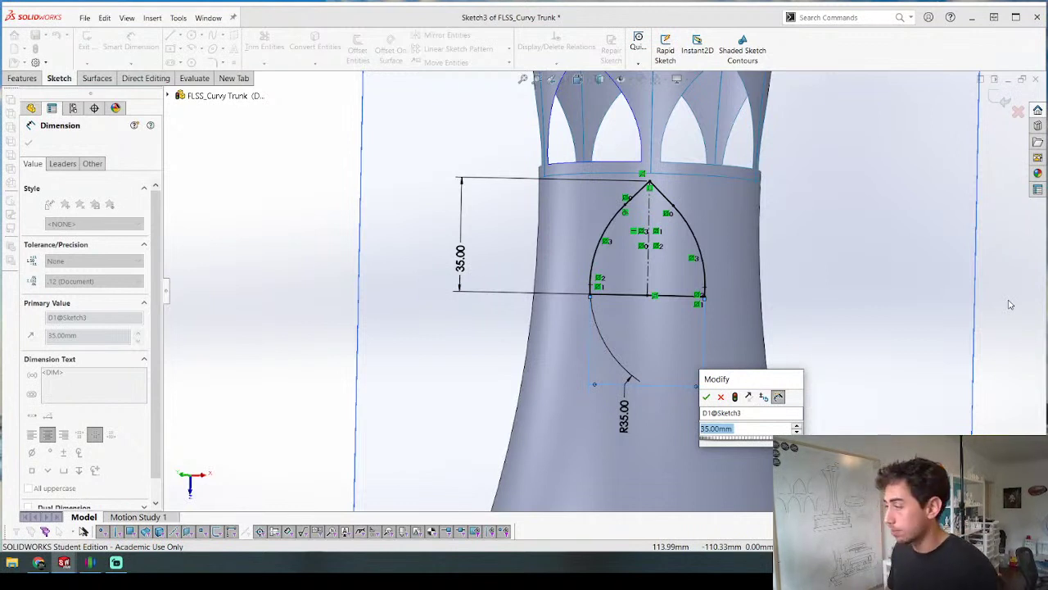
type("40")
key("Return")
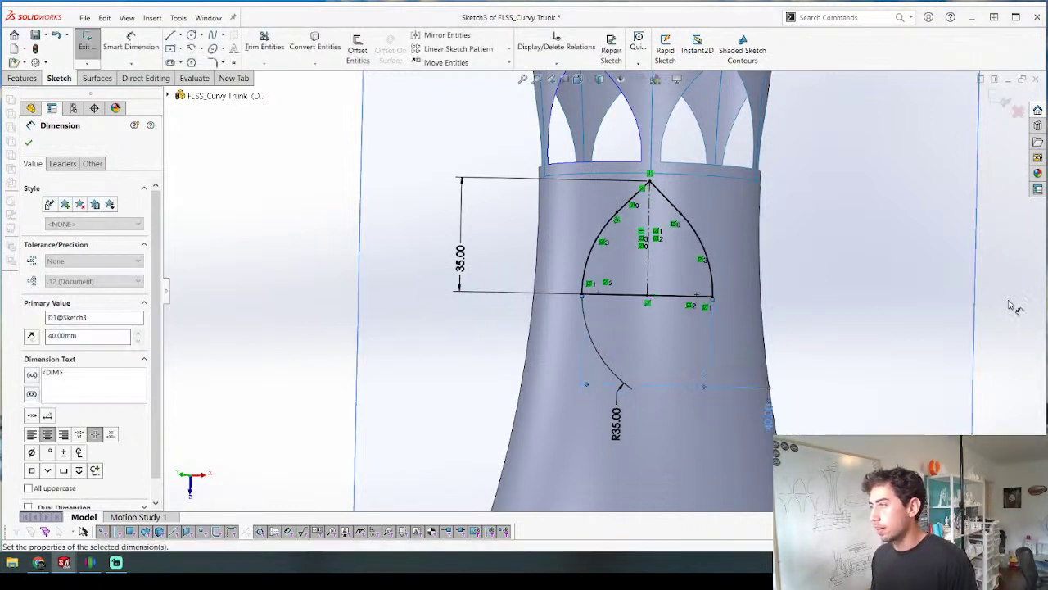
Step: Set the arch's height to 40 mm and the radius of its curved sides to 40 mm
left_click(460, 261)
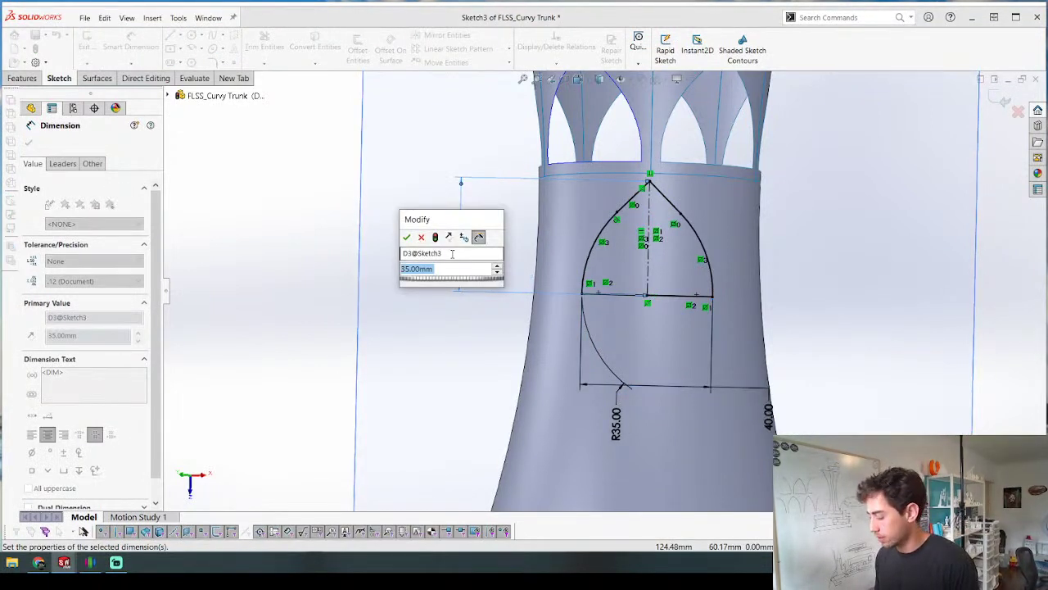
type("40")
key("Return")
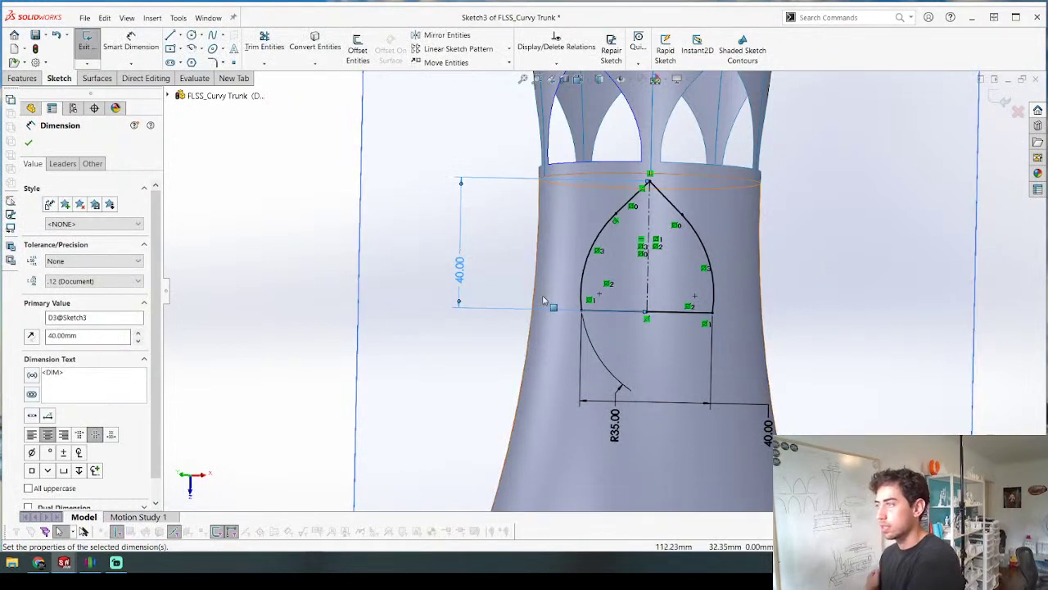
double_click(616, 427)
type("40")
key("Return")
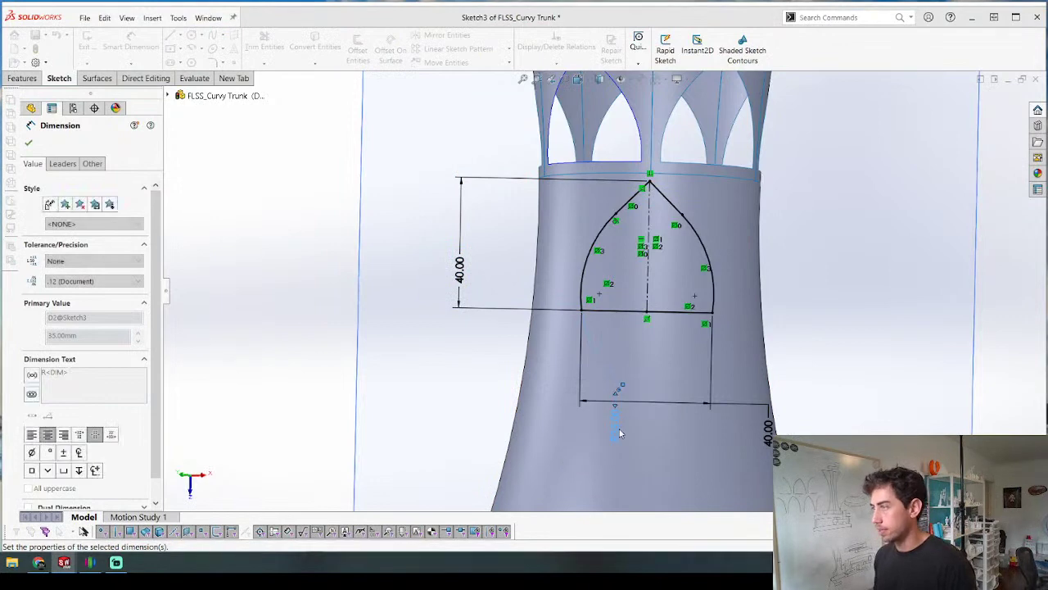
scroll(670, 287, "down", 3)
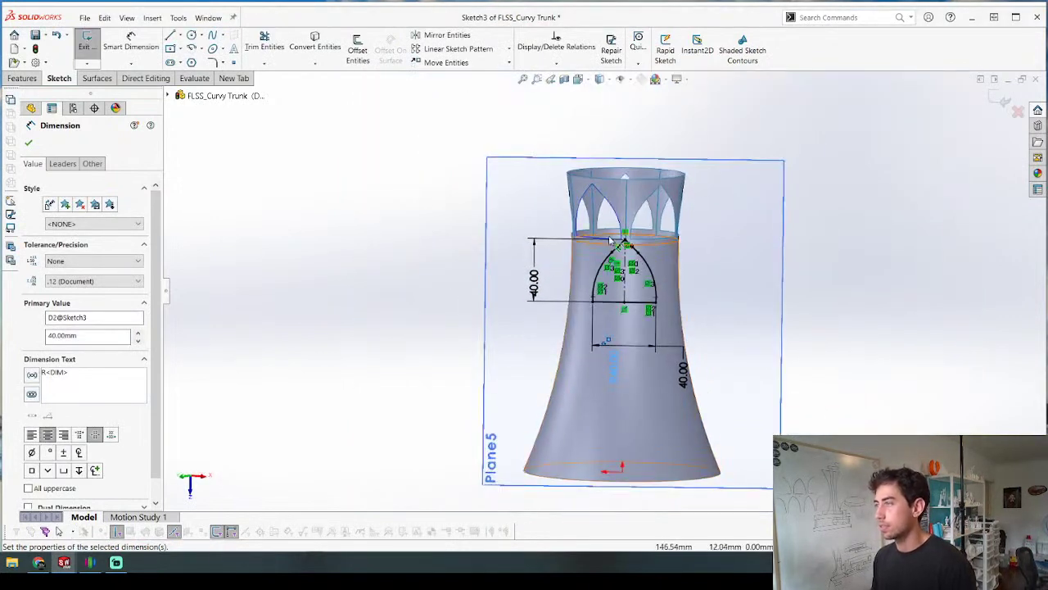
Step: Finish the arch sketch and project it onto the trunk's curved face as a projected curve
scroll(670, 286, "down", 2)
left_click(1004, 97)
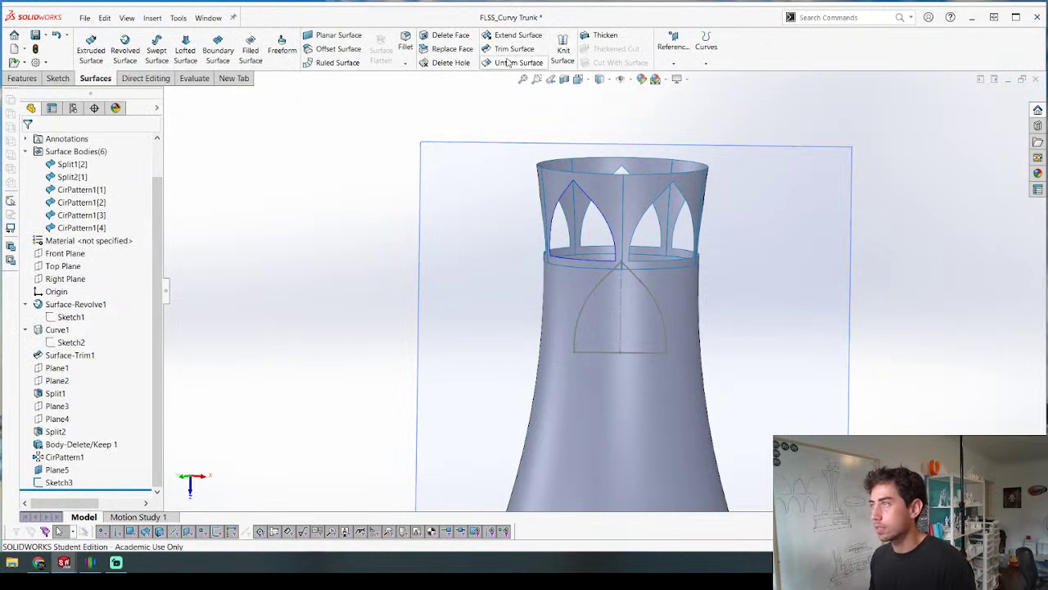
left_click(22, 77)
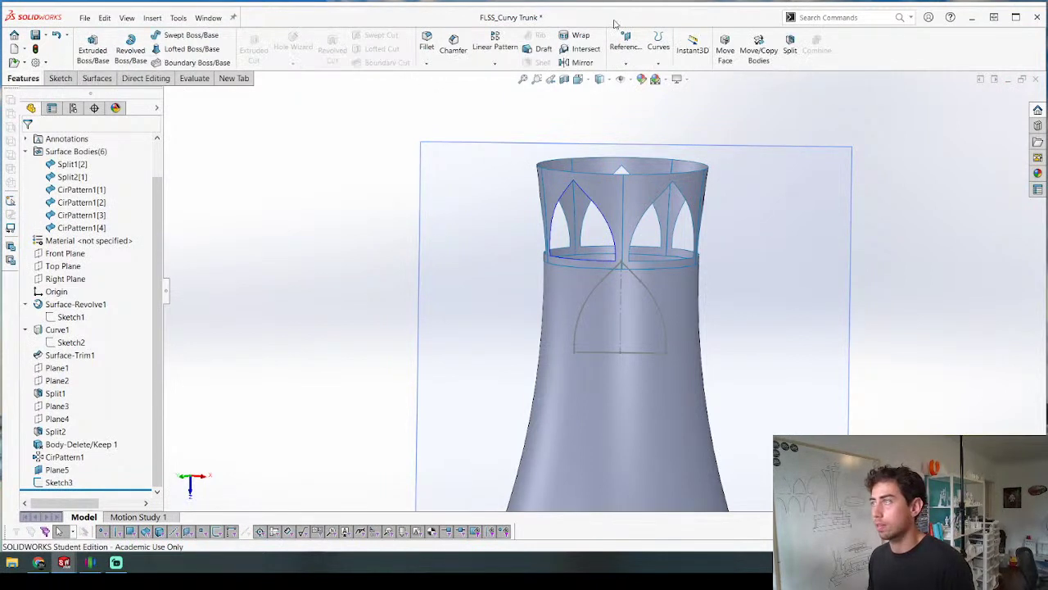
left_click(627, 66)
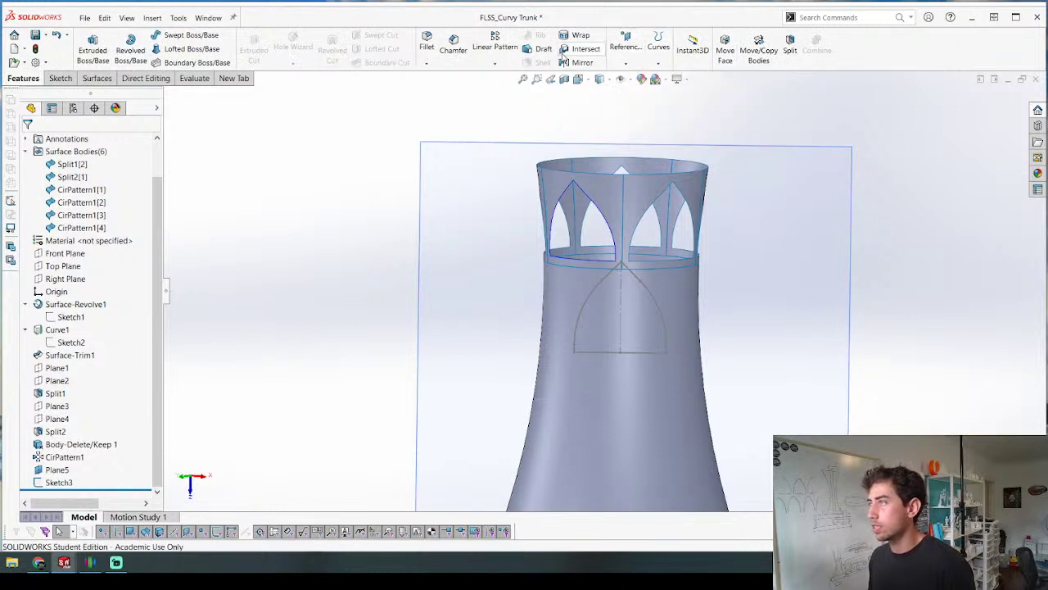
left_click(658, 63)
left_click(687, 91)
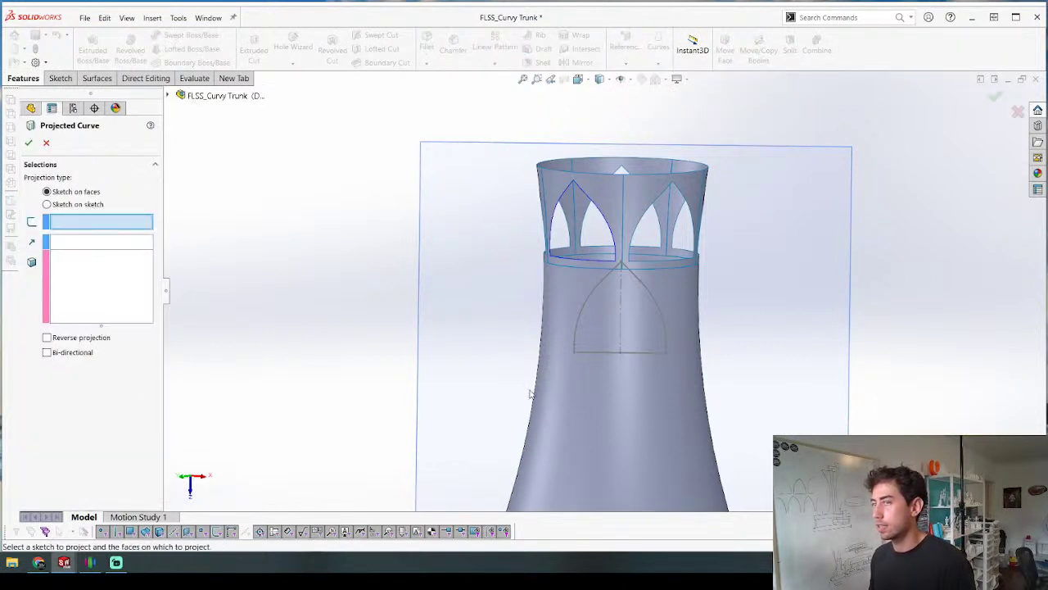
left_click(590, 296)
left_click(563, 300)
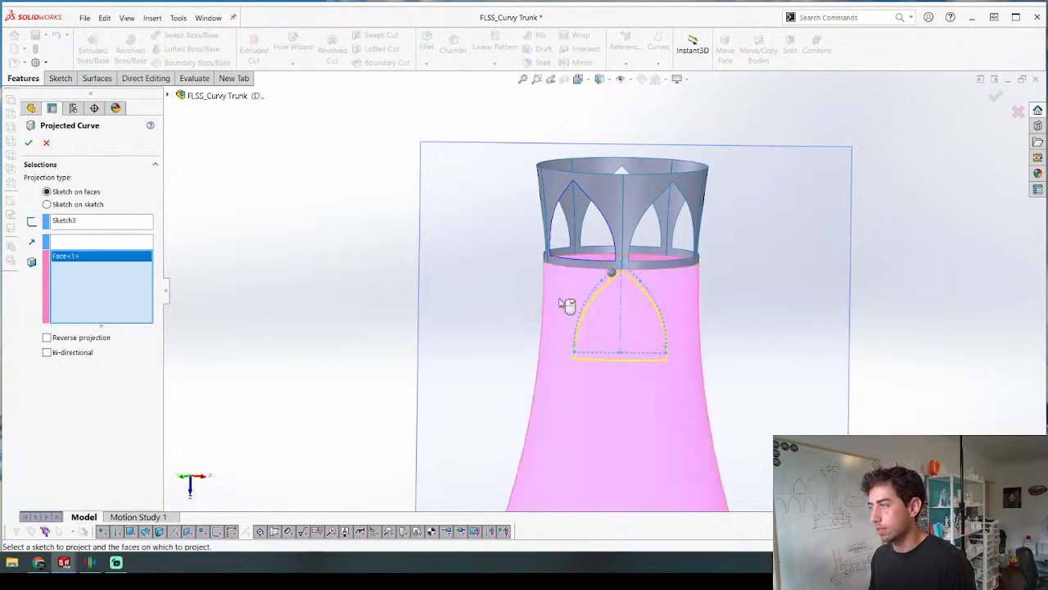
right_click(563, 300)
Step: Try to trim the arch-shaped area out of the trunk surface, using the projected arch curve as the trim tool
middle_click_drag(427, 270, 373, 279)
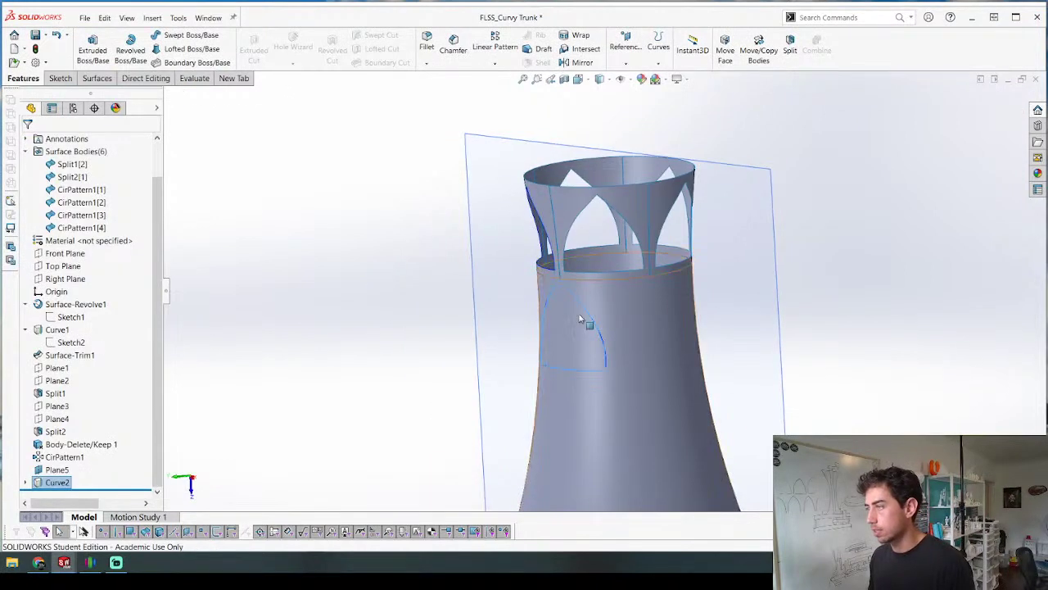
scroll(573, 303, "down", 5)
middle_click_drag(541, 308, 580, 297)
scroll(491, 237, "up", 4)
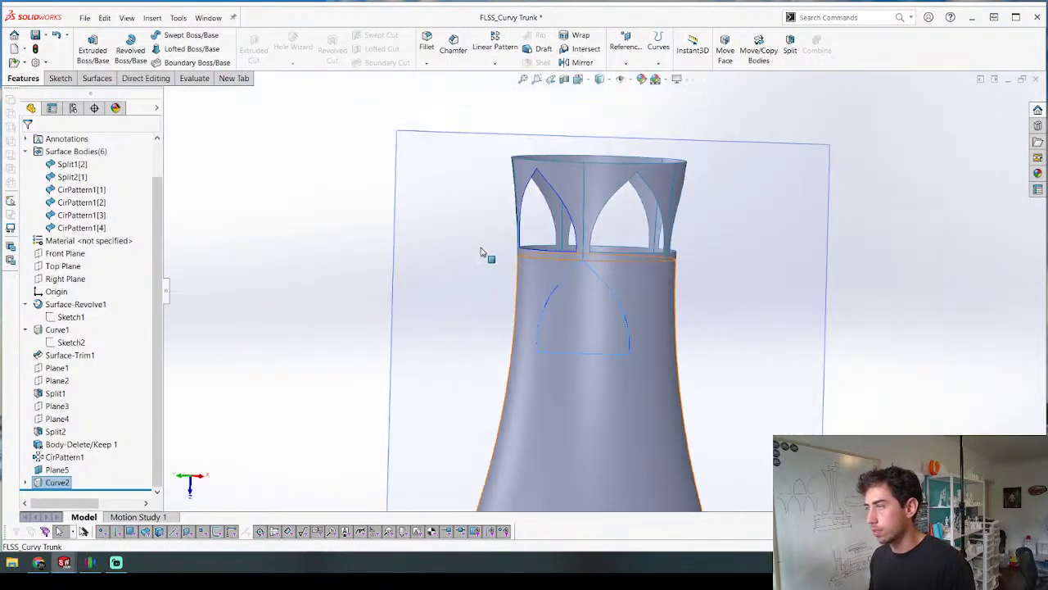
middle_click_drag(484, 253, 541, 279)
key("ctrl+s")
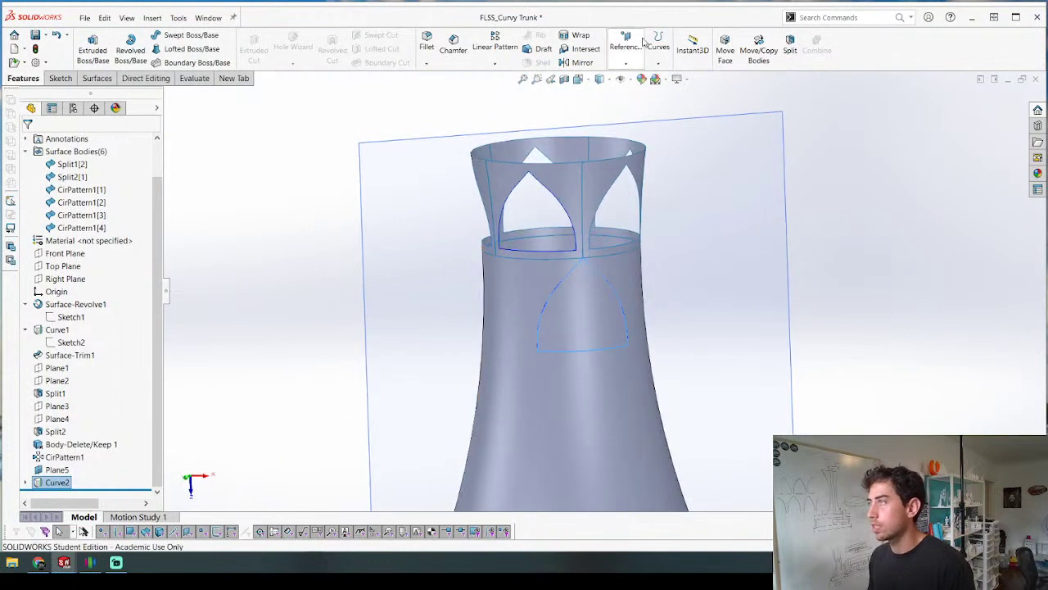
left_click(95, 78)
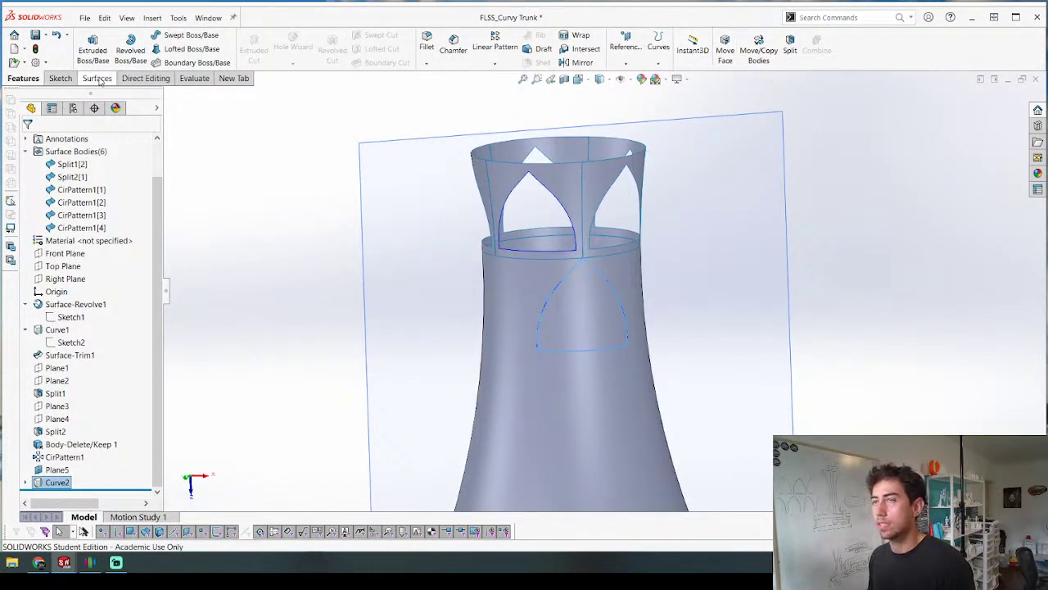
left_click(509, 48)
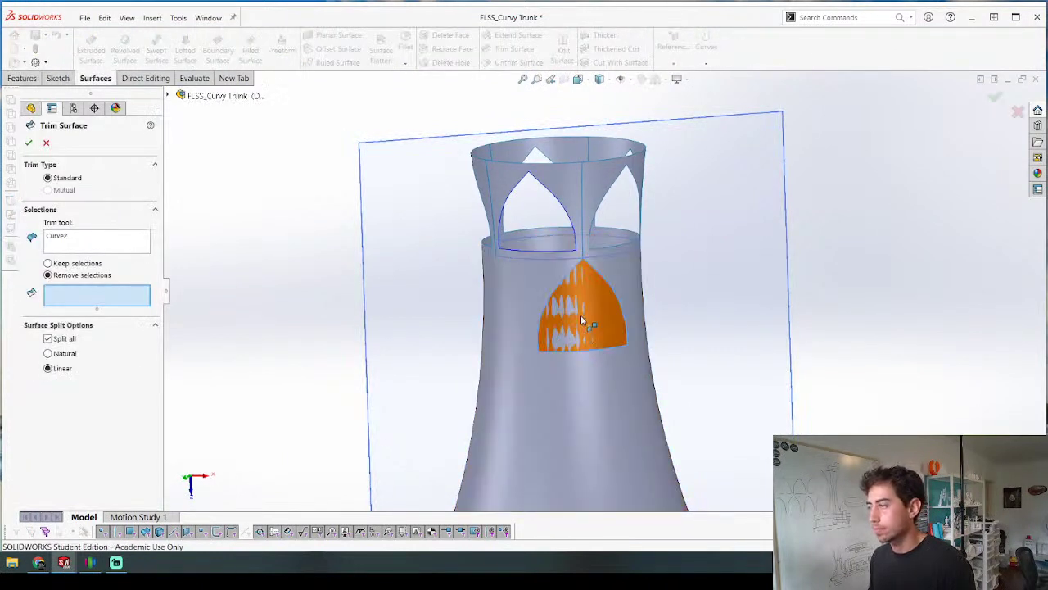
left_click(581, 315)
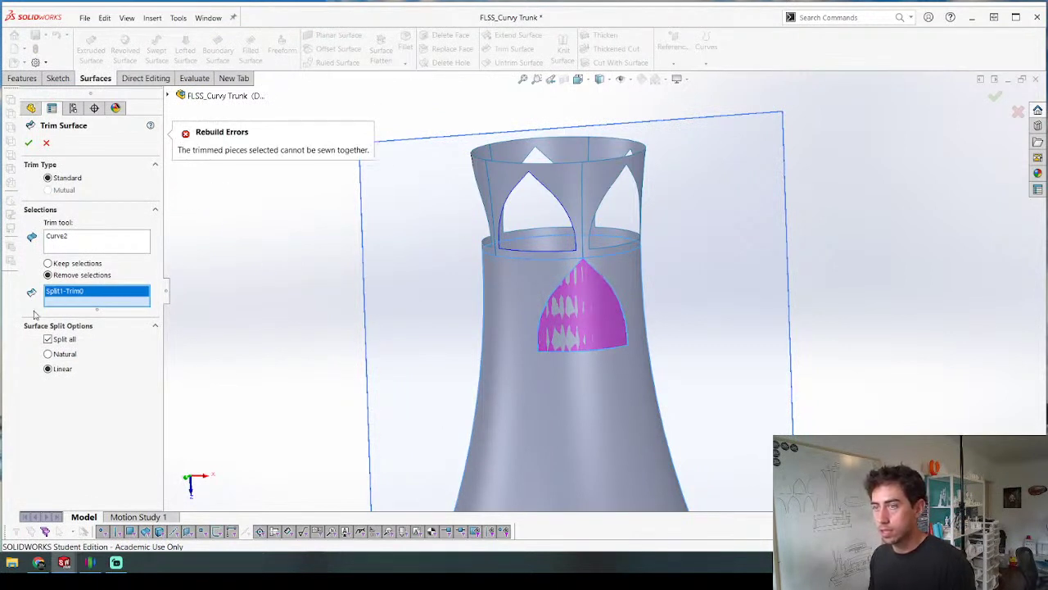
Step: Retry removing the arch-shaped area with Split all turned off, and cancel the surface trim
left_click(49, 340)
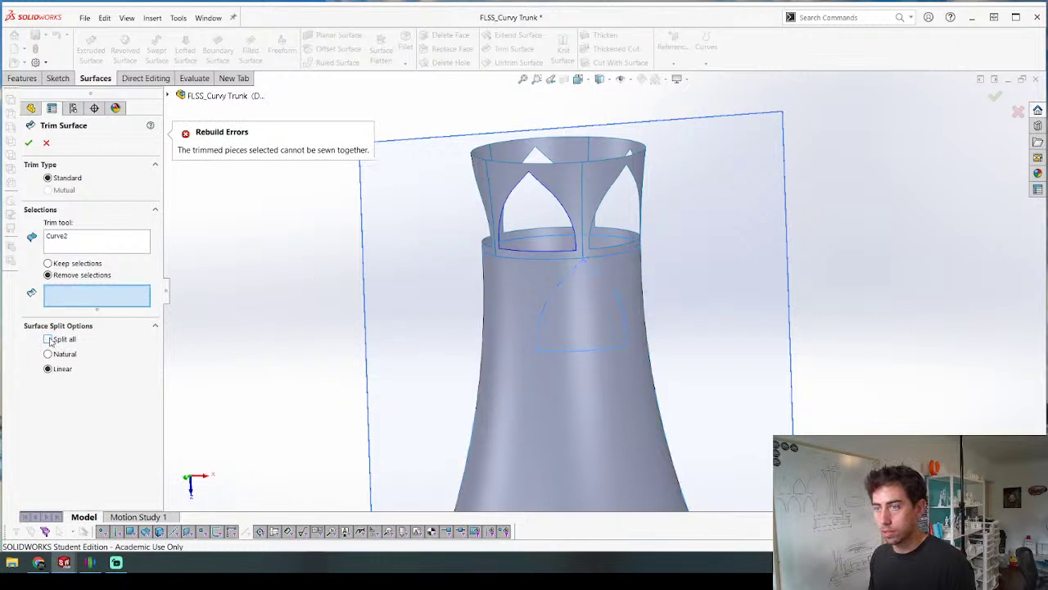
left_click(581, 310)
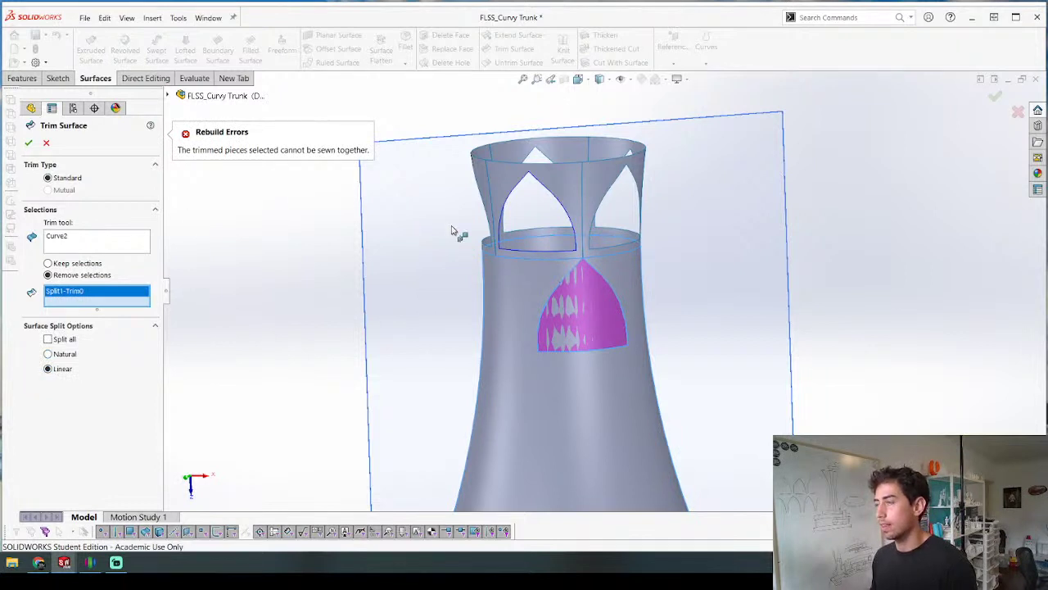
scroll(452, 231, "up", 2)
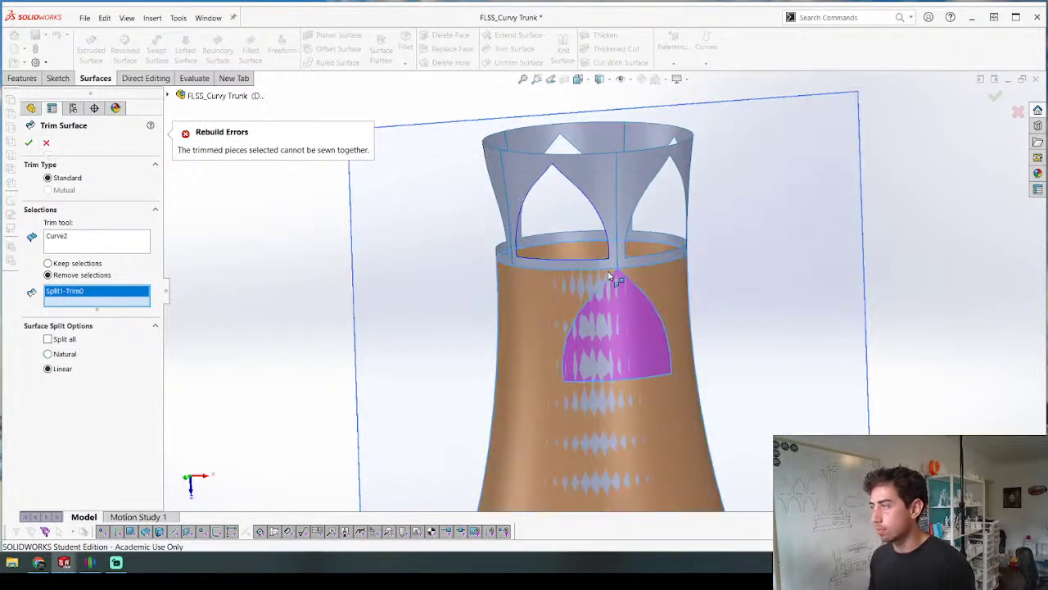
scroll(611, 277, "up", 5)
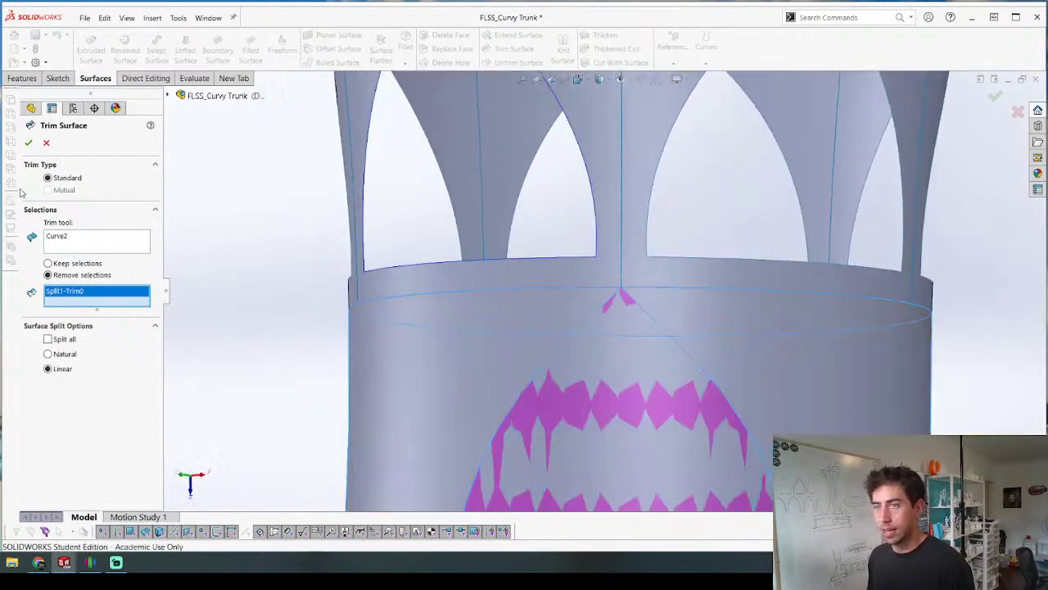
left_click(46, 142)
Step: Set the offset distance of Plane2 to 42.00mm-(3.5/2)
scroll(575, 286, "down", 6)
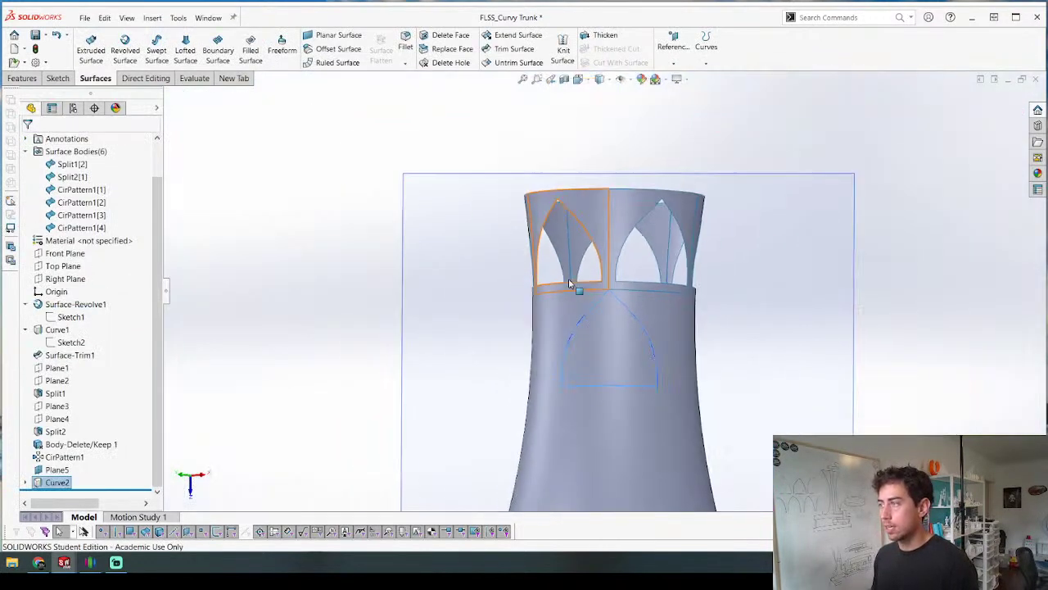
scroll(625, 274, "up", 3)
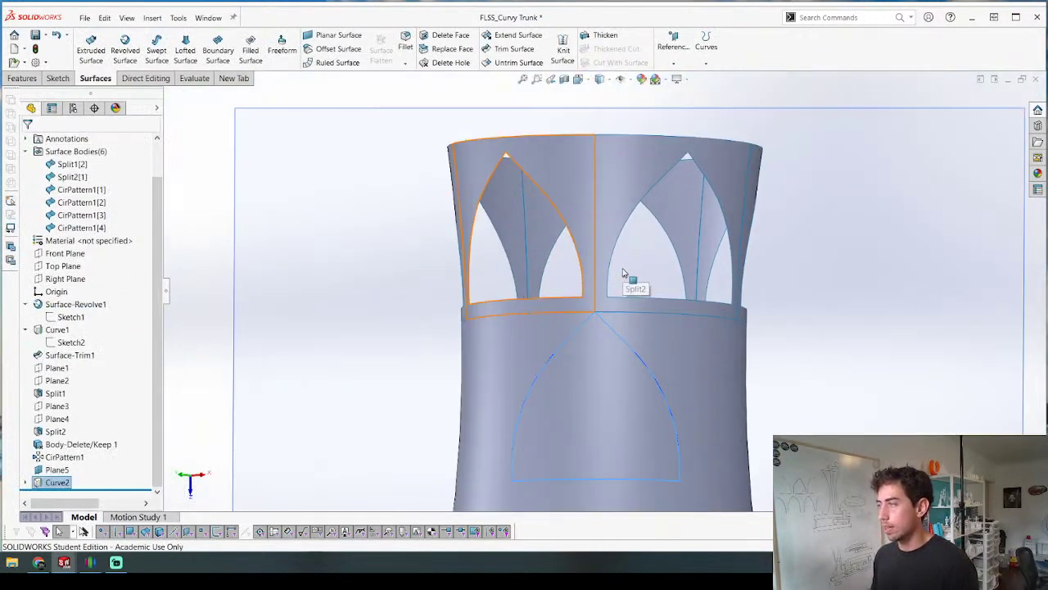
left_click(53, 381)
double_click(517, 225)
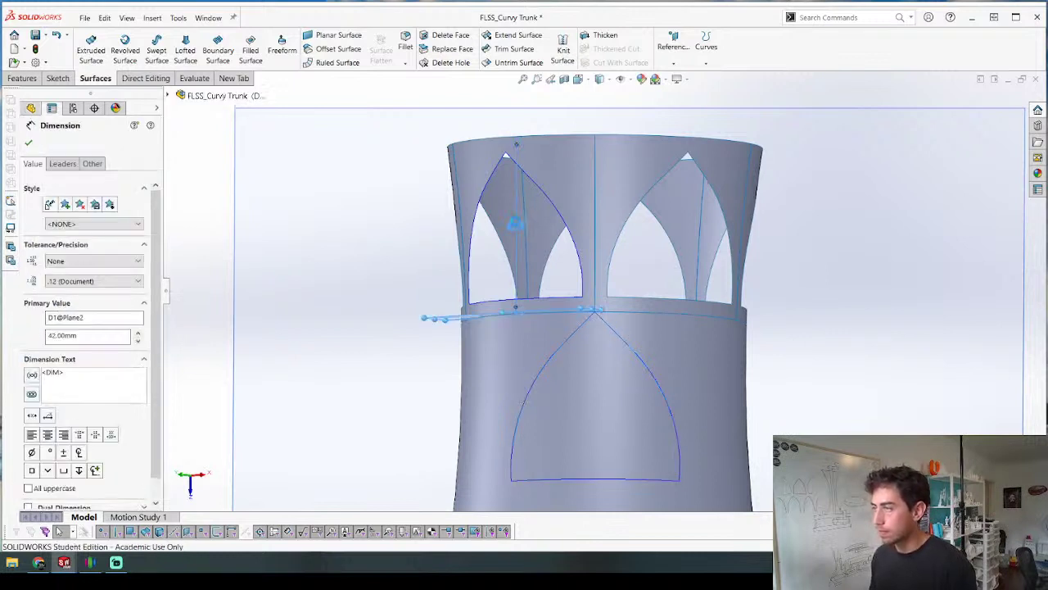
key("Right")
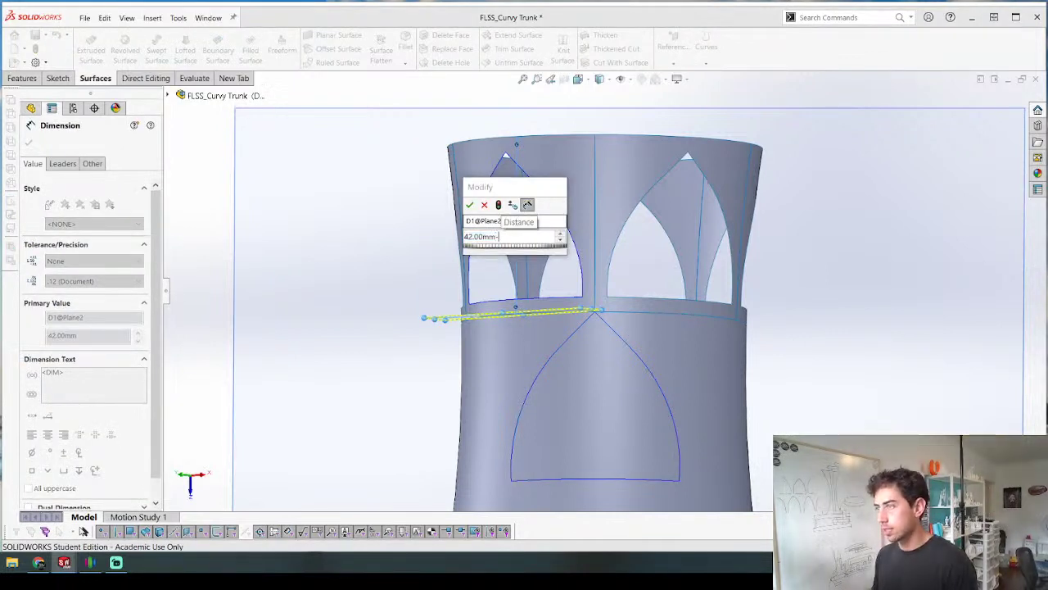
type("--(3.5/2")
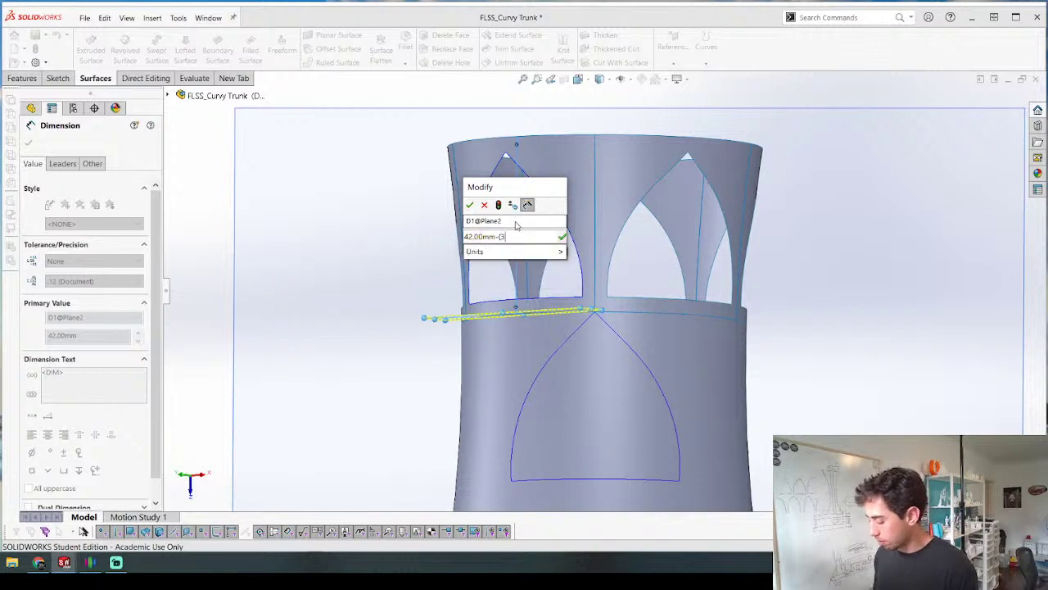
type(")")
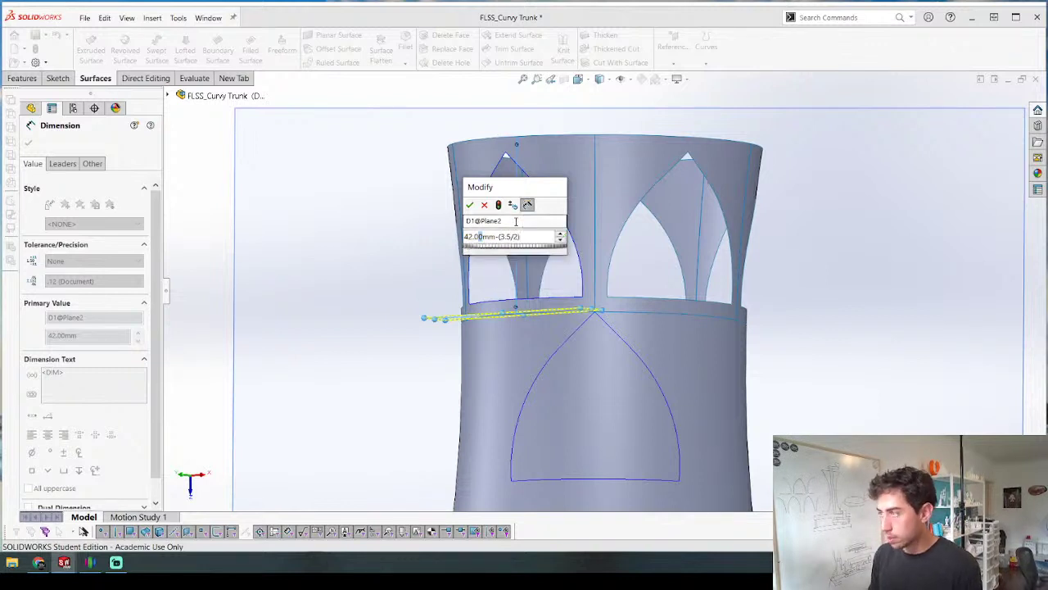
key("Return")
key("Escape")
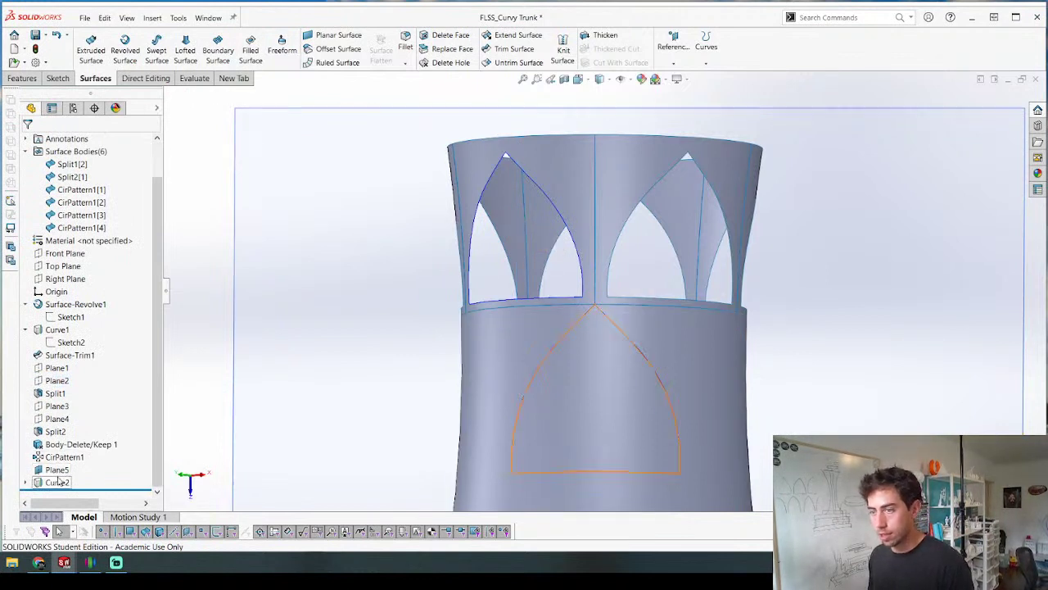
Step: Reopen the projected curve's arch sketch and pull the arch tip about 3.2 mm away from the edge beneath the arched openings
left_click(26, 483)
right_click(49, 483)
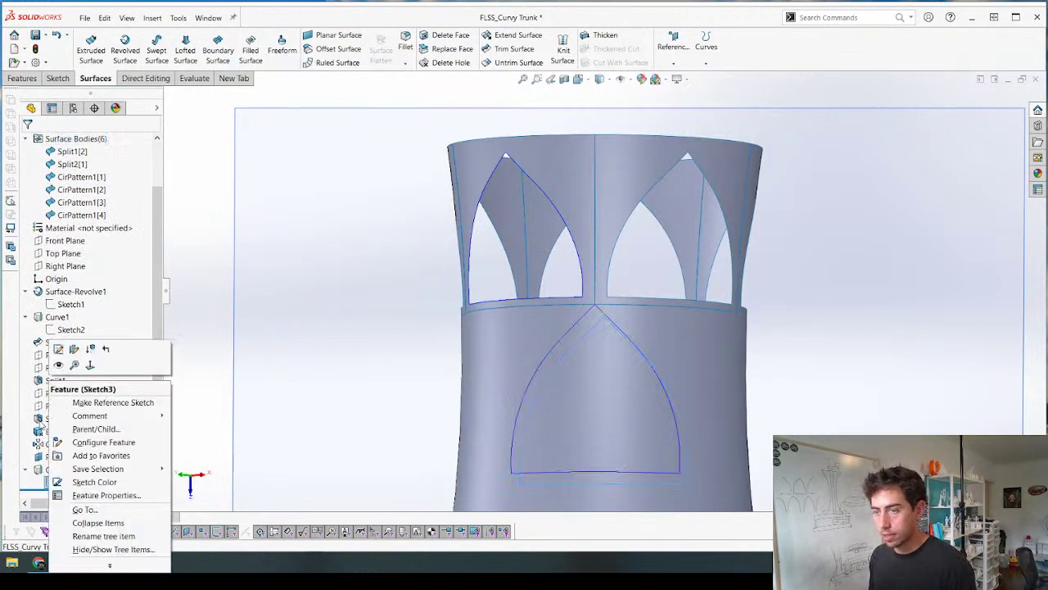
left_click(57, 348)
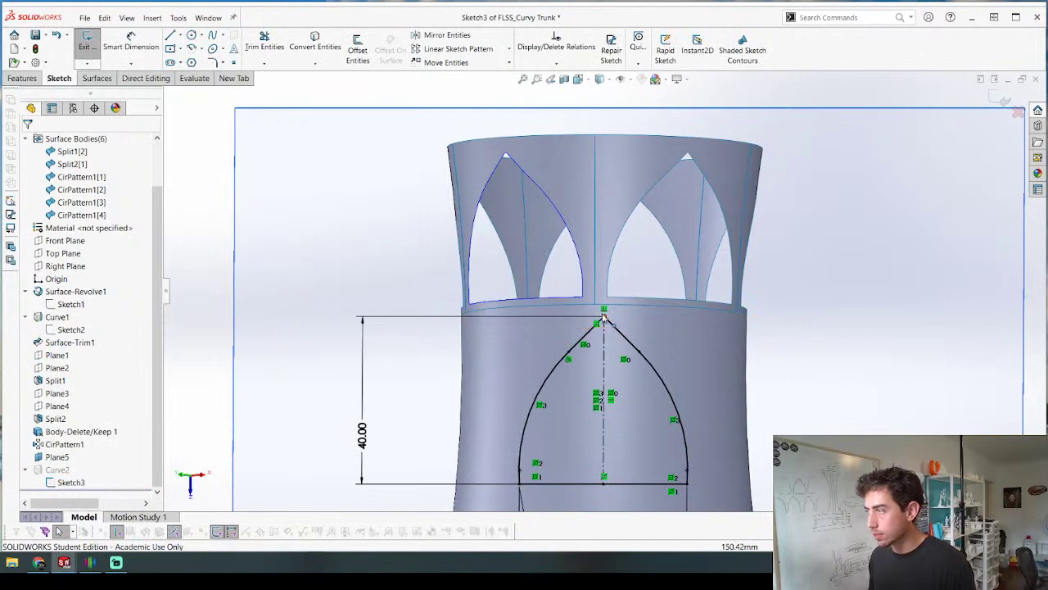
scroll(641, 302, "down", 5)
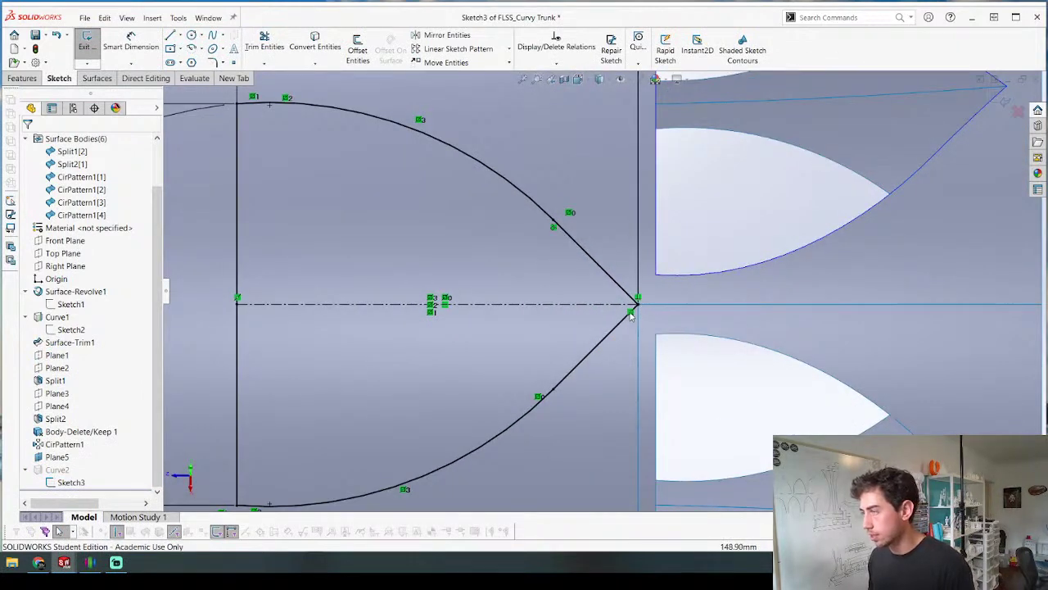
left_click_drag(637, 304, 606, 306)
Step: Dimension the gap between the arch tip and the trunk edge beneath the openings, and set it to 1.75 mm
key("d")
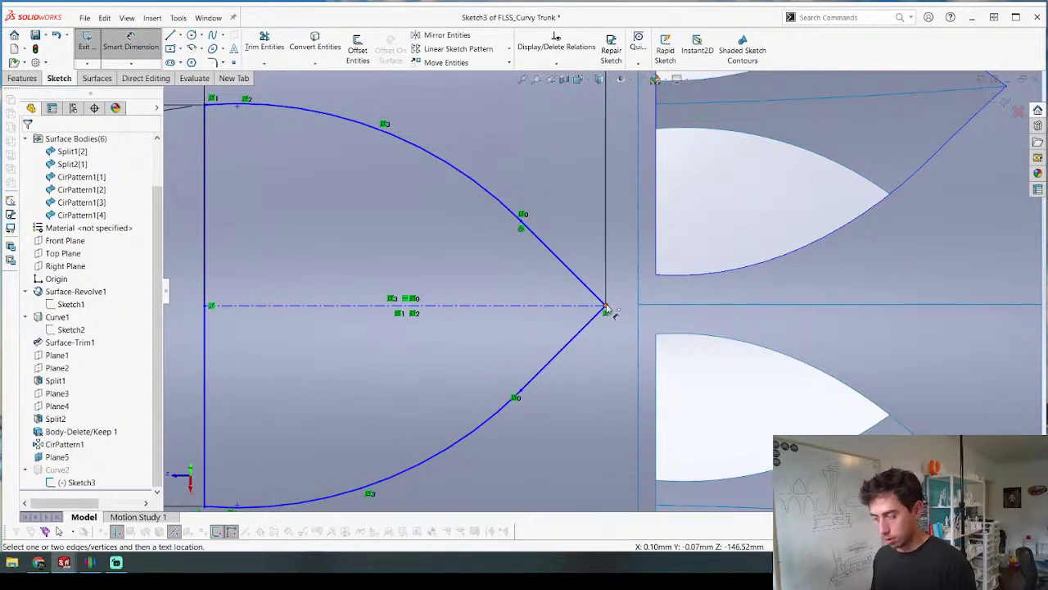
left_click(606, 308)
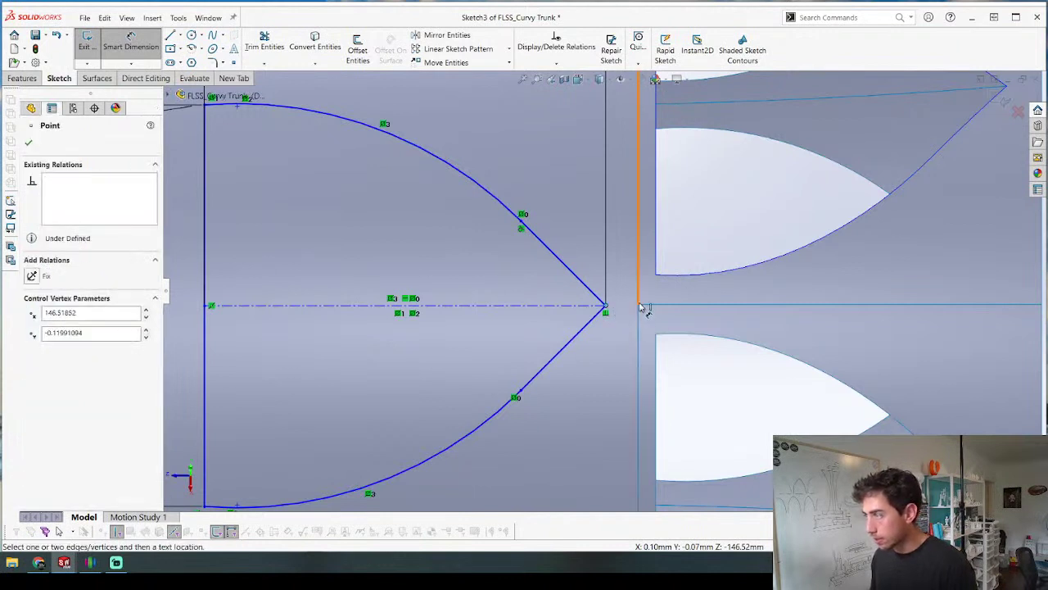
left_click(639, 307)
left_click(610, 391)
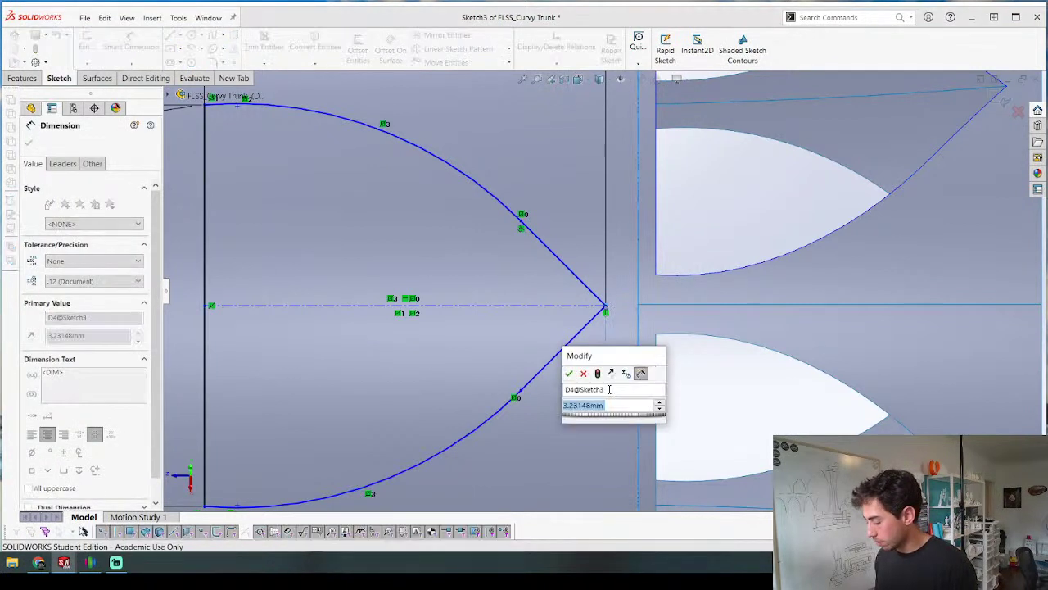
type("1.75")
key("Return")
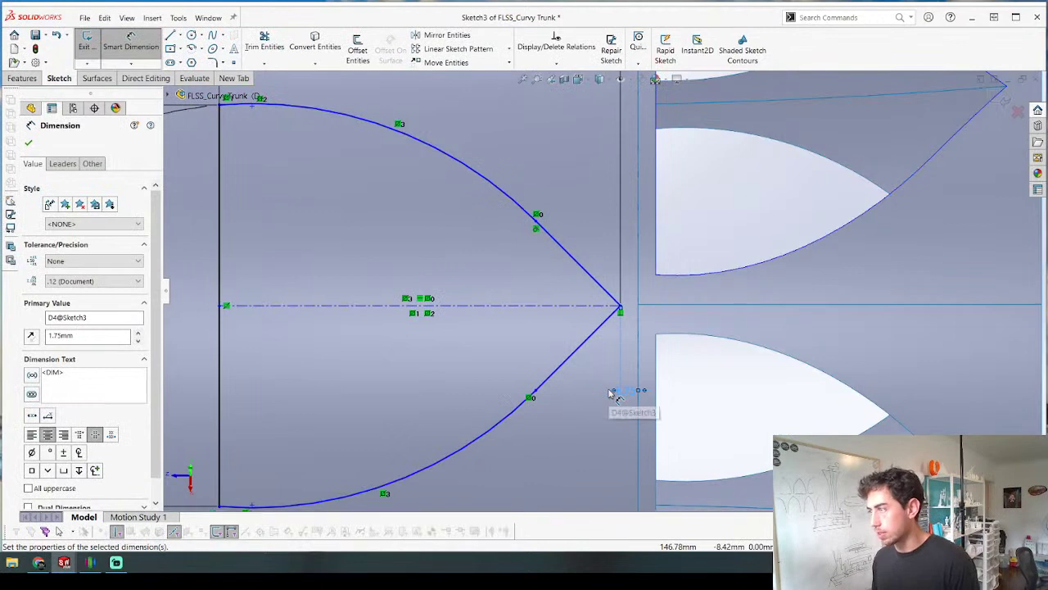
key("Escape")
key("Escape")
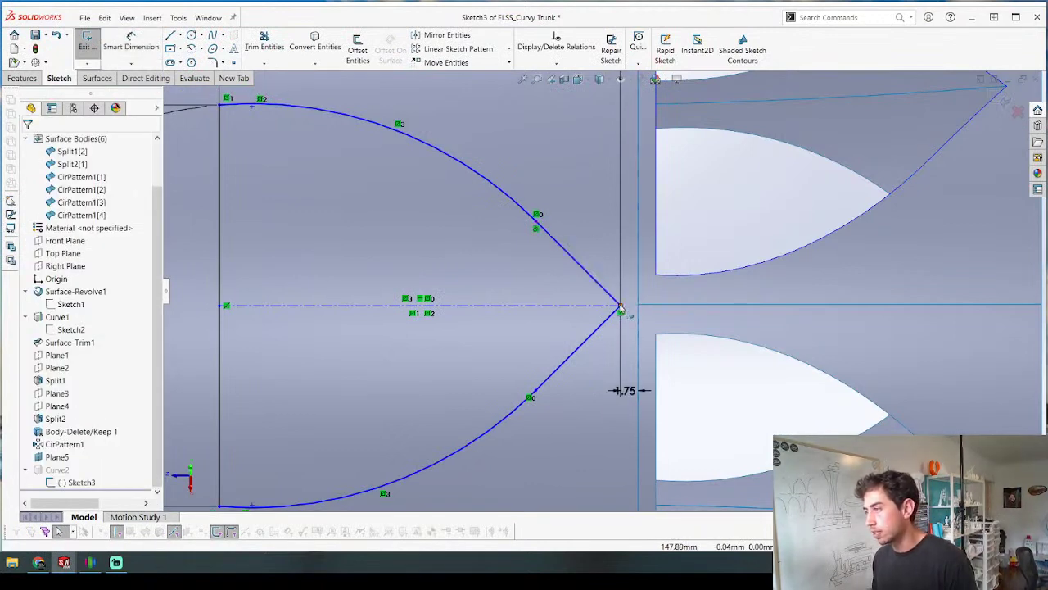
Step: Align the midpoint of the arch's base line horizontally with the origin and finish the sketch
left_click(621, 308)
key("f")
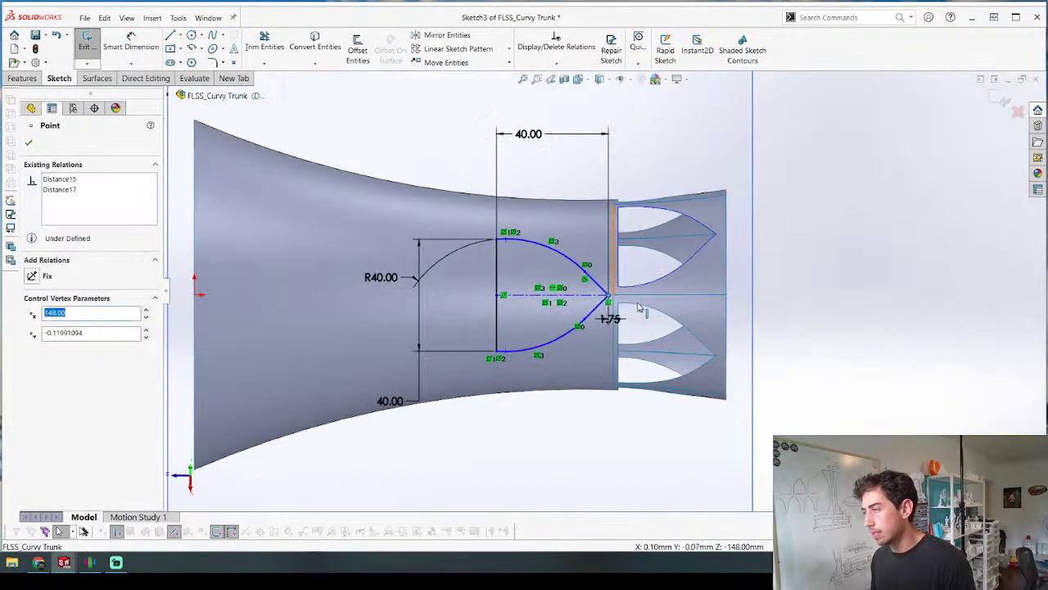
left_click(497, 295)
scroll(498, 297, "up", 4)
scroll(401, 291, "down", 5)
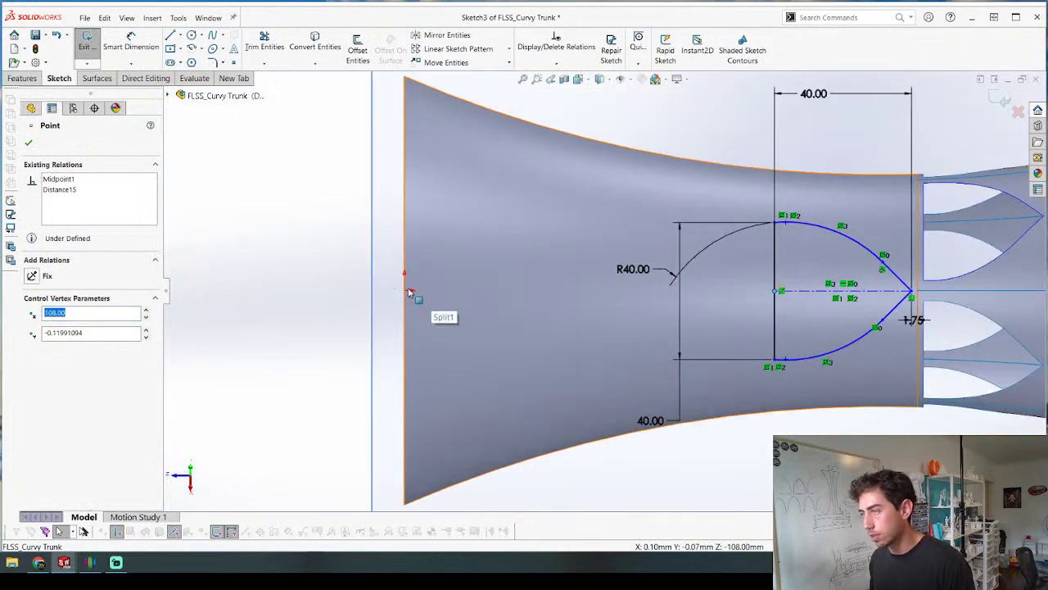
left_click(406, 291, "ctrl")
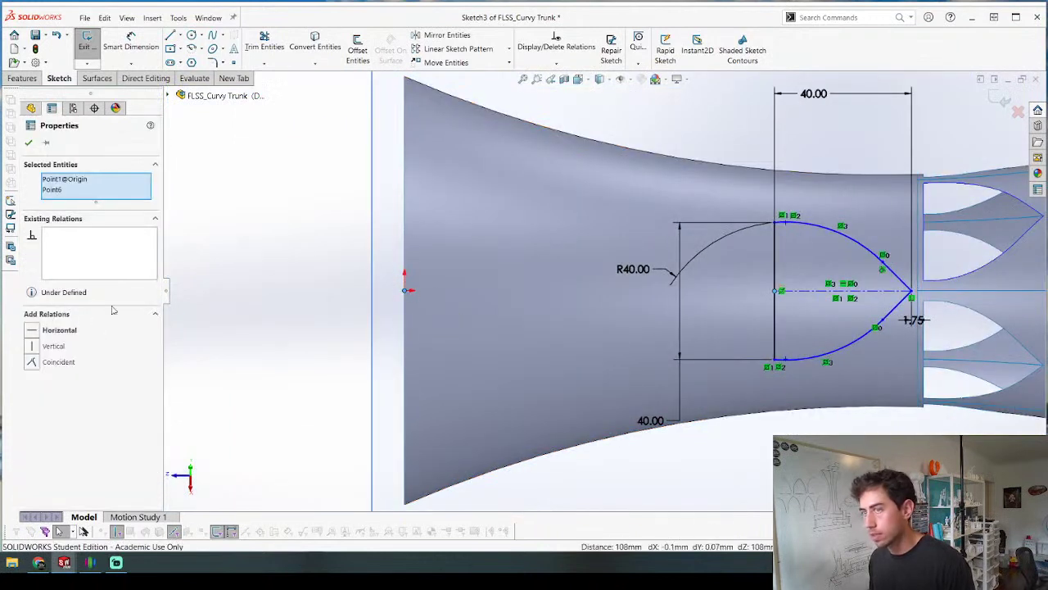
left_click(31, 331)
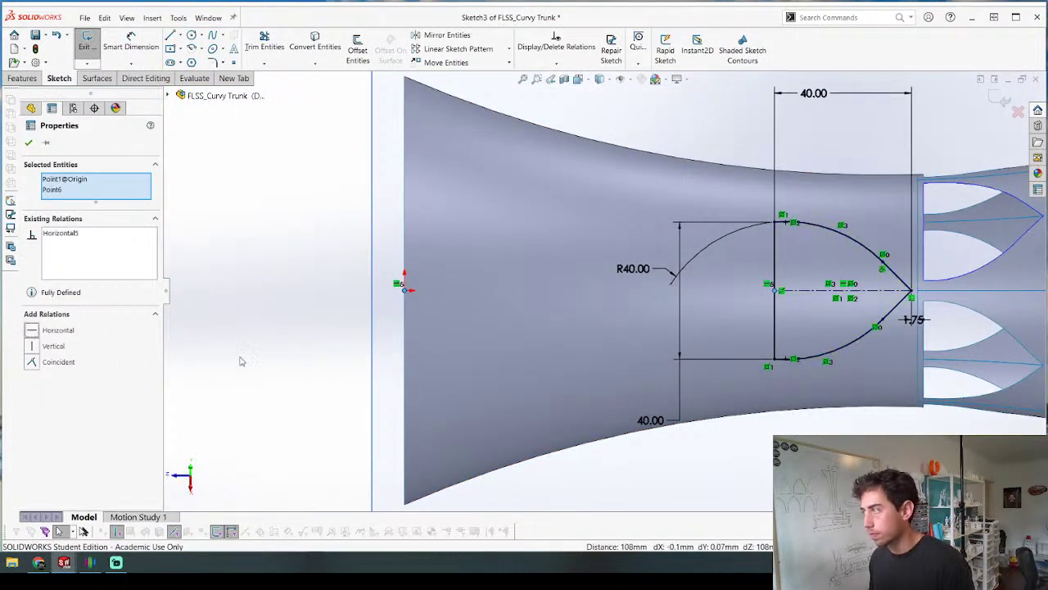
left_click(999, 98)
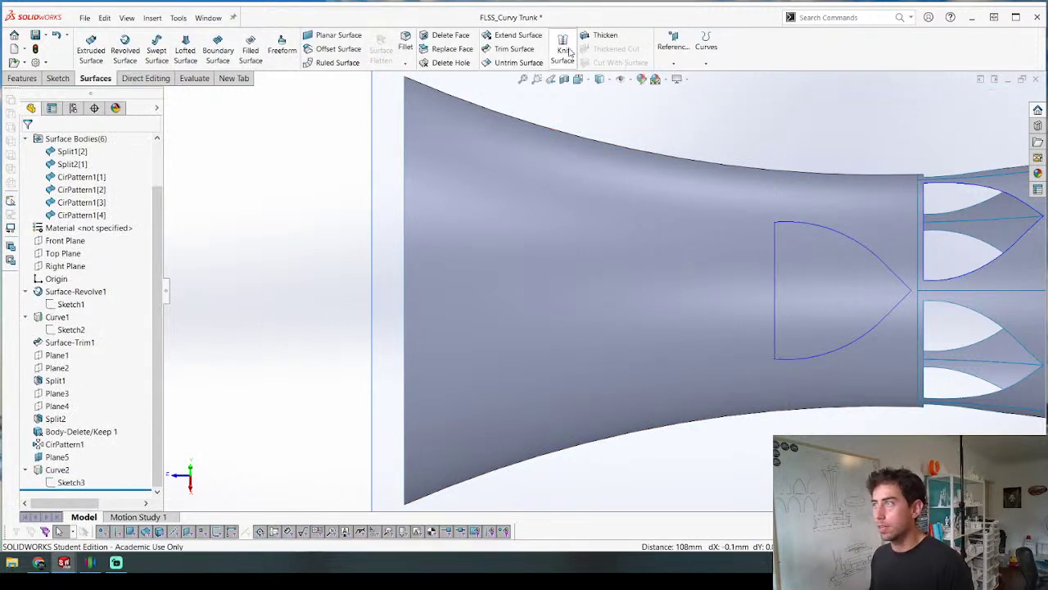
left_click(514, 49)
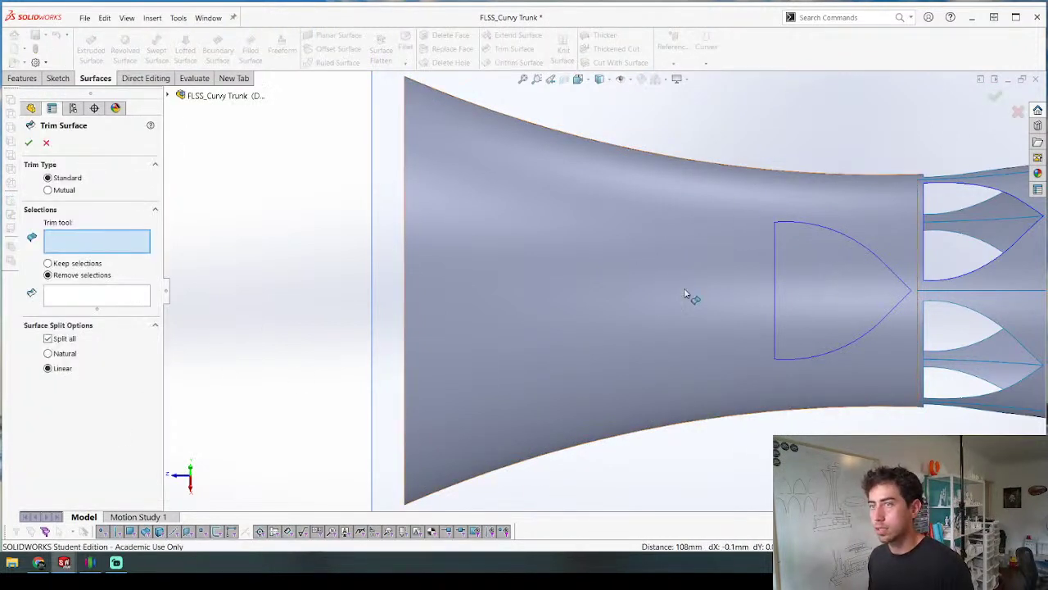
left_click(834, 277)
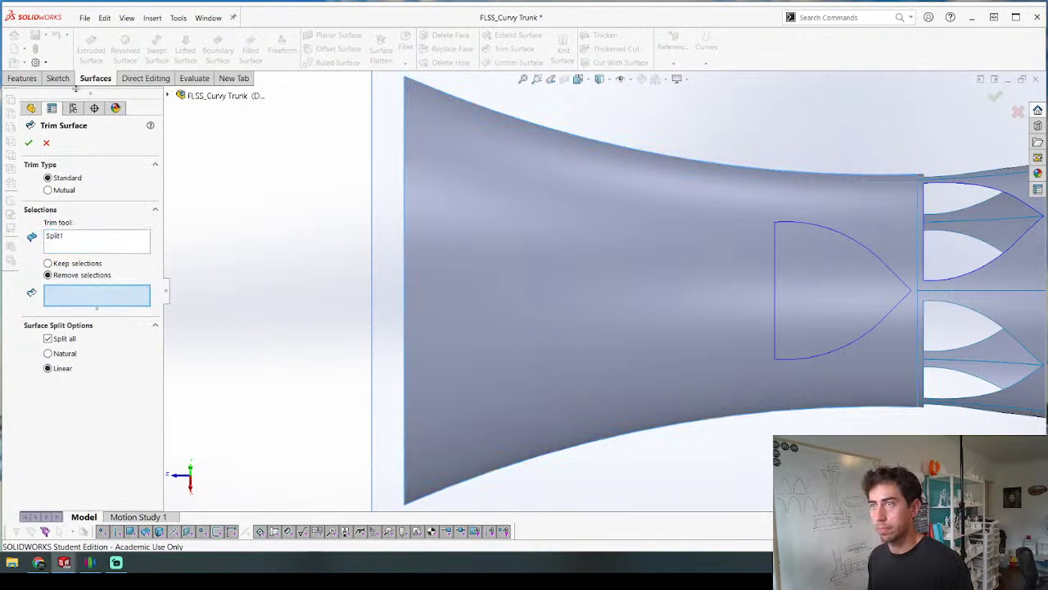
left_click(48, 143)
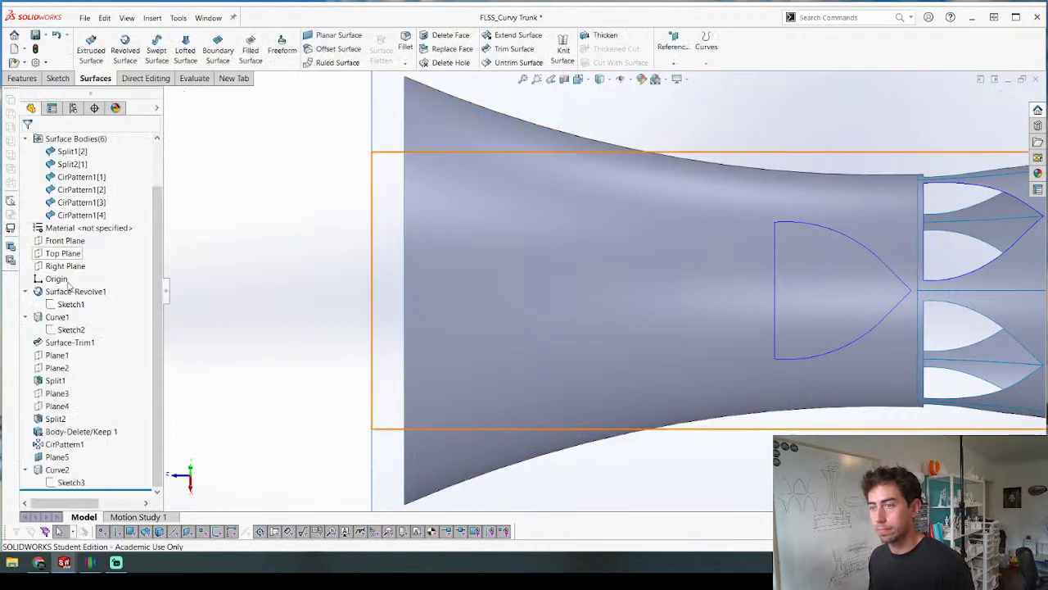
Step: Trim the trunk surface with the projected arch curve Curve2, removing the area inside the pointed arch
left_click(61, 473)
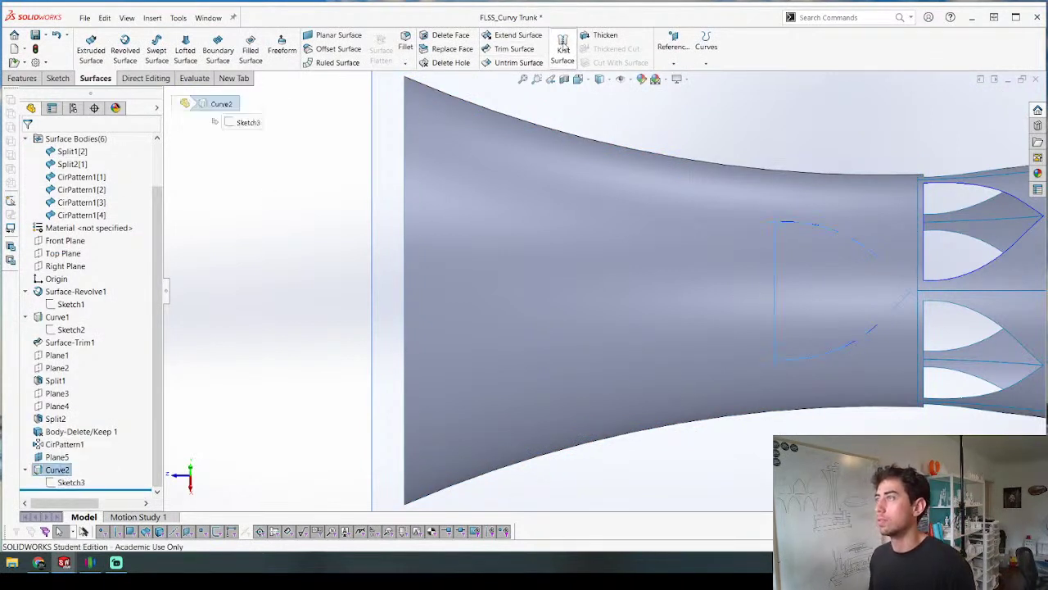
left_click(504, 50)
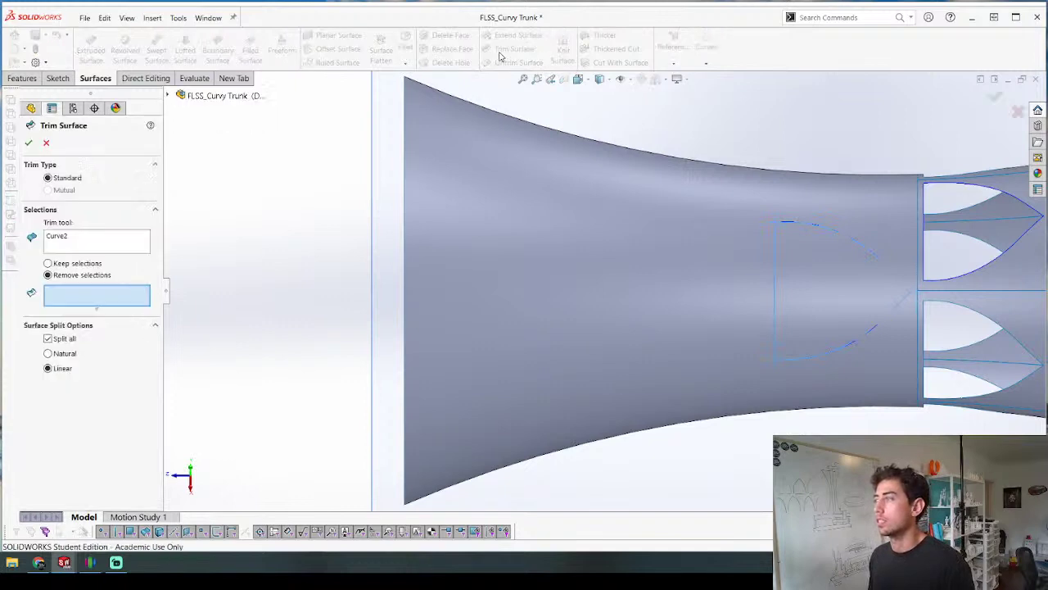
left_click(835, 285)
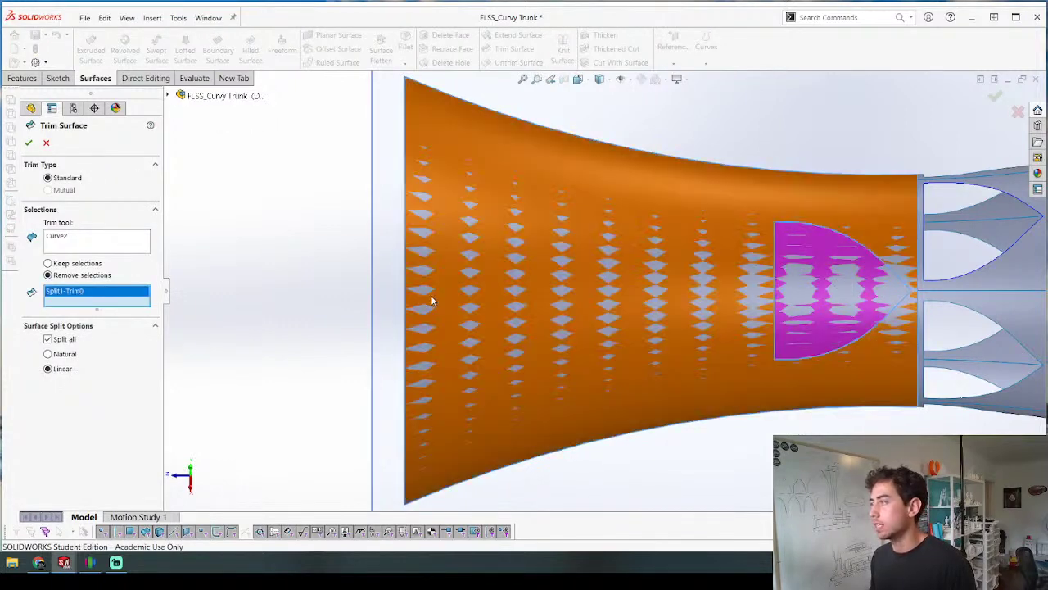
key("Return")
middle_click_drag(445, 298, 821, 193)
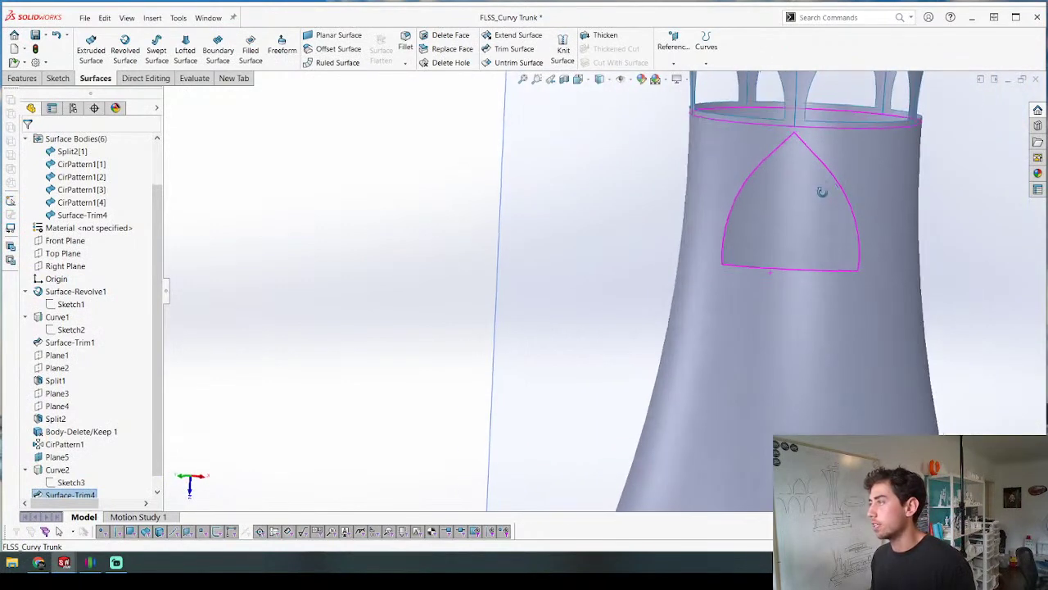
scroll(820, 202, "up", 4)
scroll(673, 202, "down", 3)
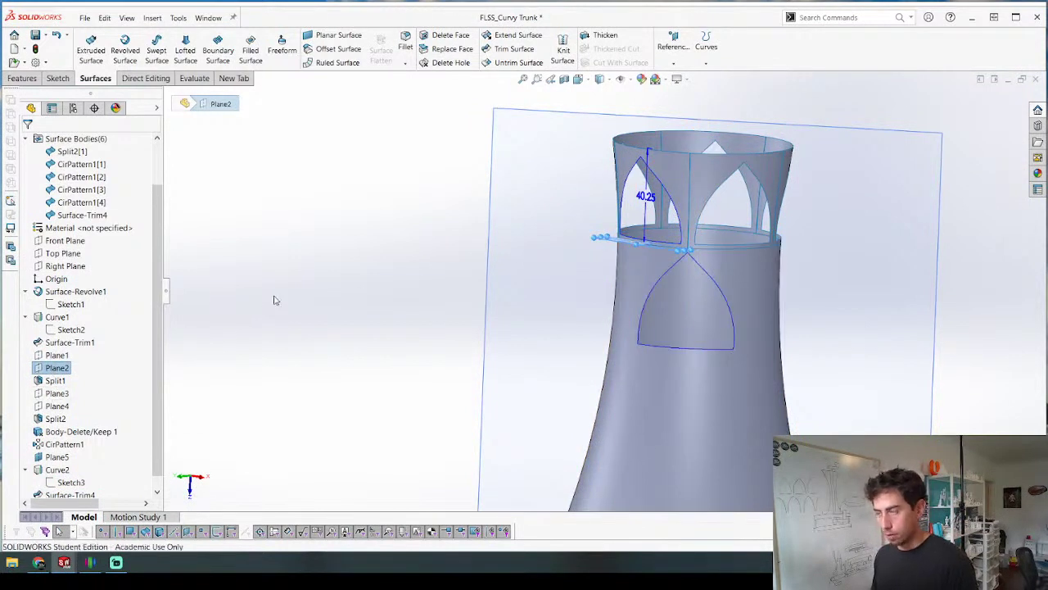
Step: Create a reference plane offset 3.5+40 (43.50 mm) from Plane2 toward the trunk's wide base
key("p")
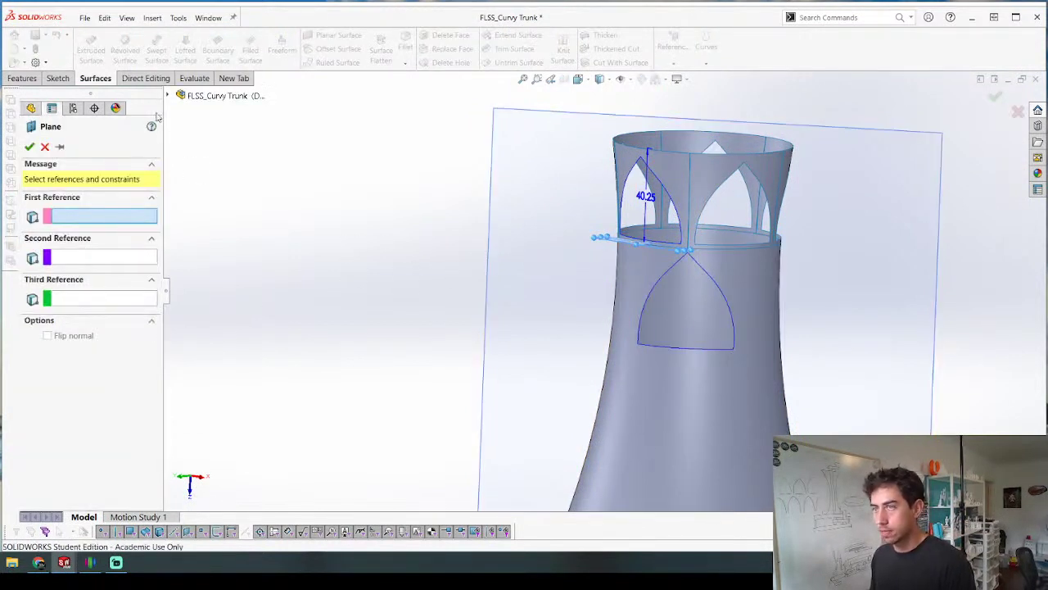
key("Escape")
left_click(56, 367)
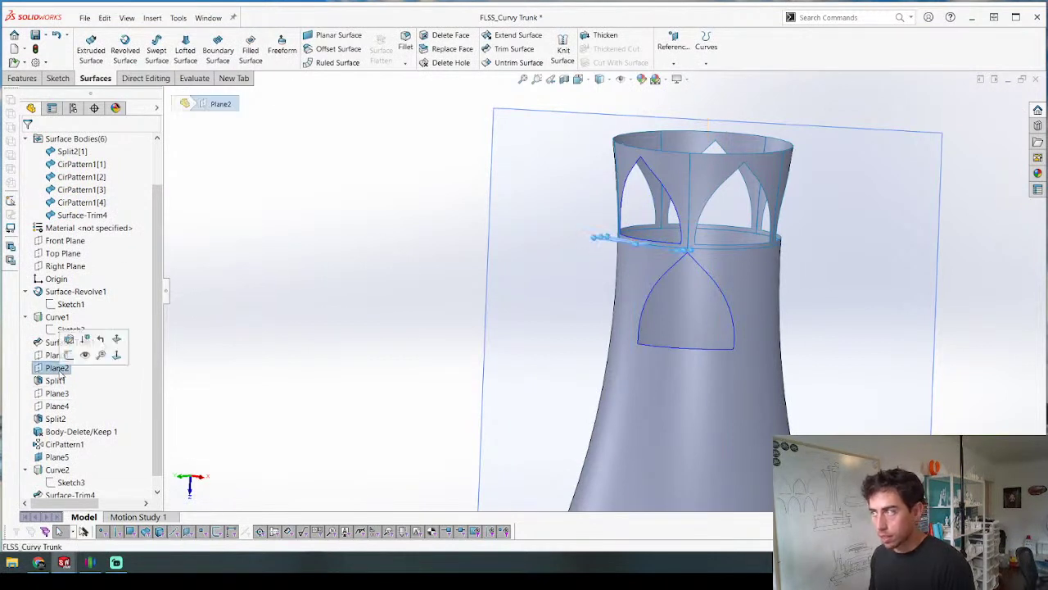
key("p")
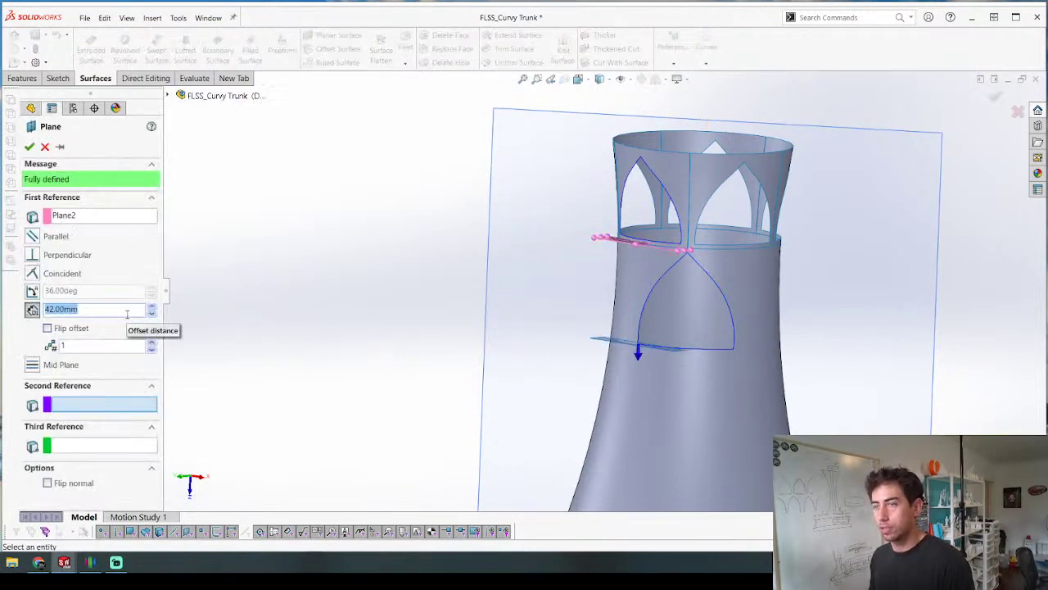
type("40.25")
key("Return")
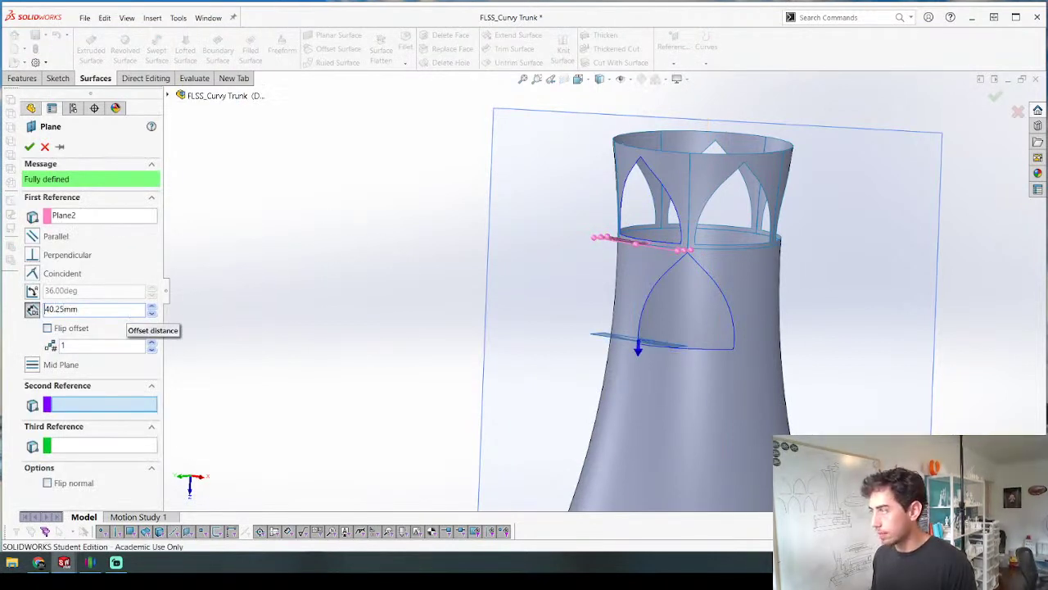
mouse_move(538, 344)
middle_mouse_down()
mouse_move(545, 287)
mouse_move(540, 339)
middle_mouse_up()
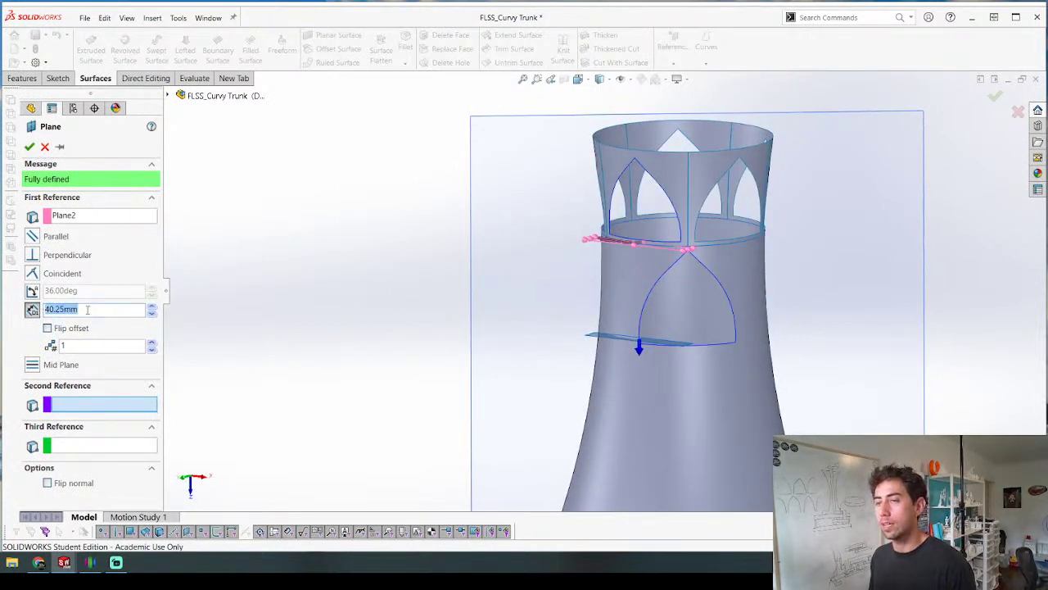
type("3.5+")
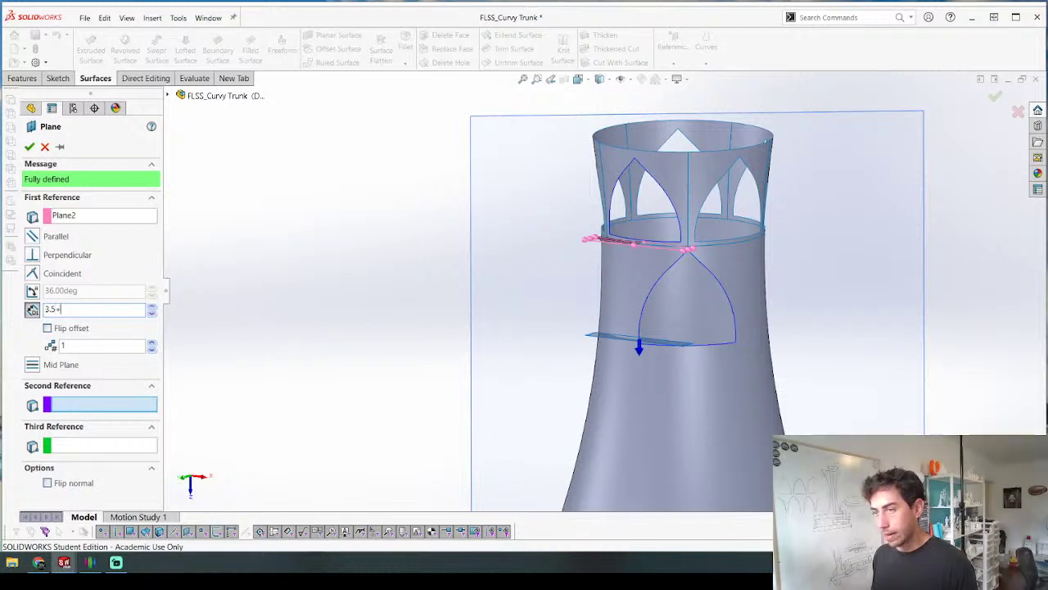
type("40")
key("Return")
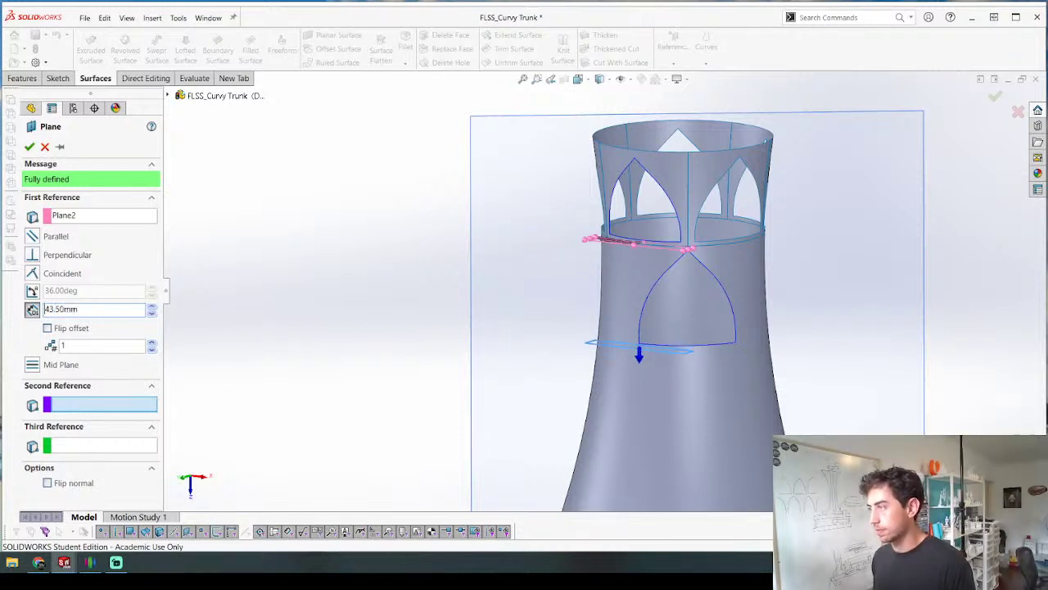
key("Return")
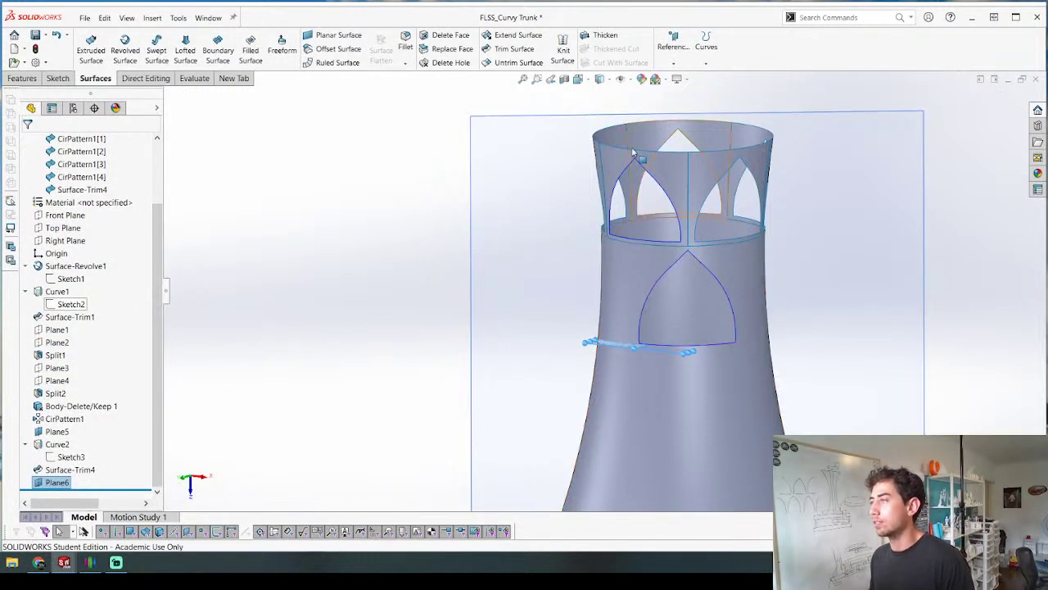
Step: Start a Split using Plane6, just under the new arch opening, as the trim tool
scroll(663, 327, "down", 2)
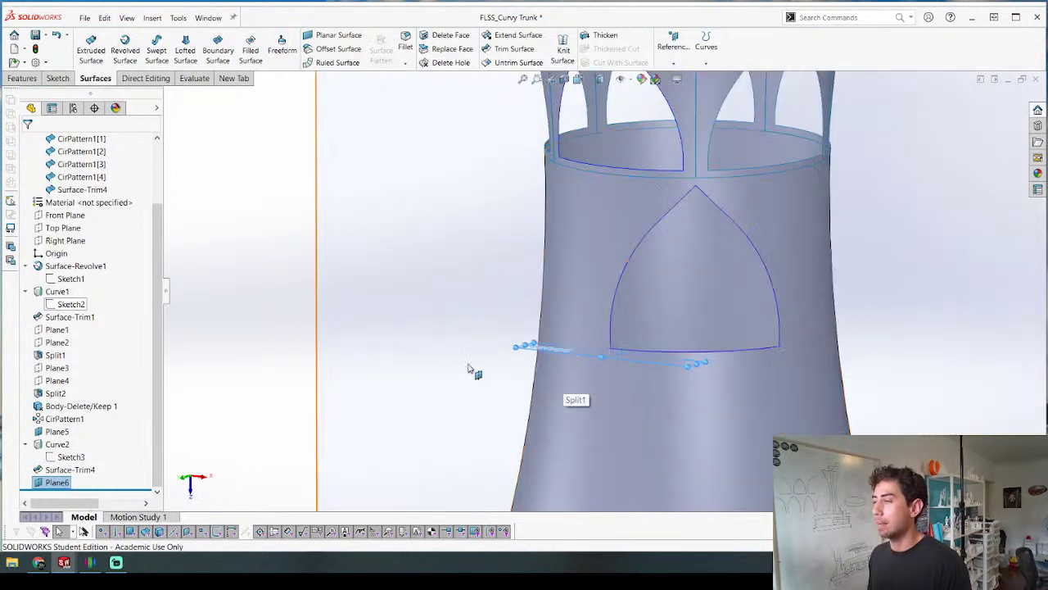
key("f")
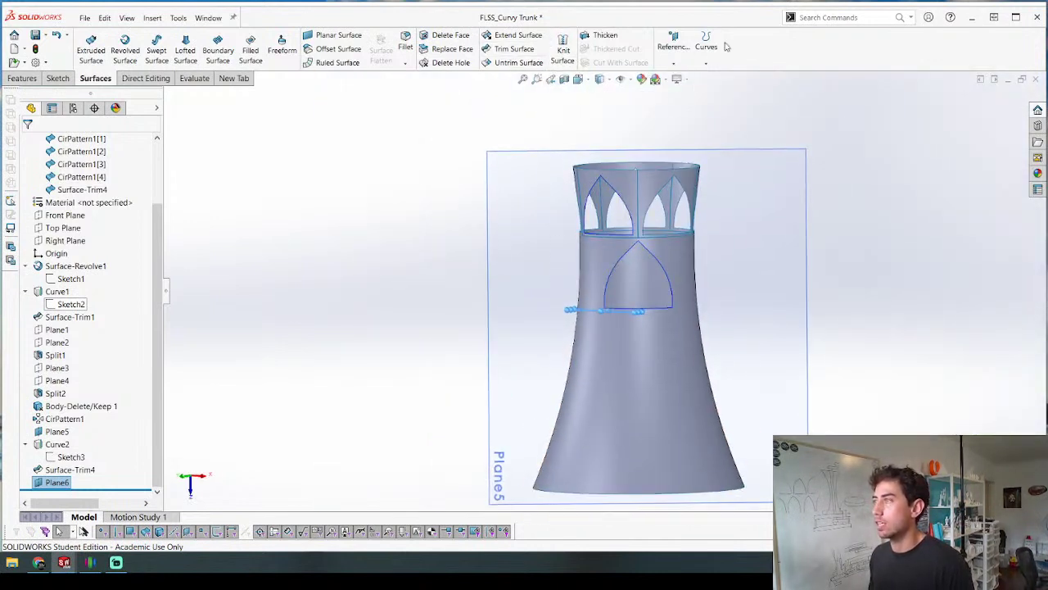
left_click(18, 80)
left_click(789, 48)
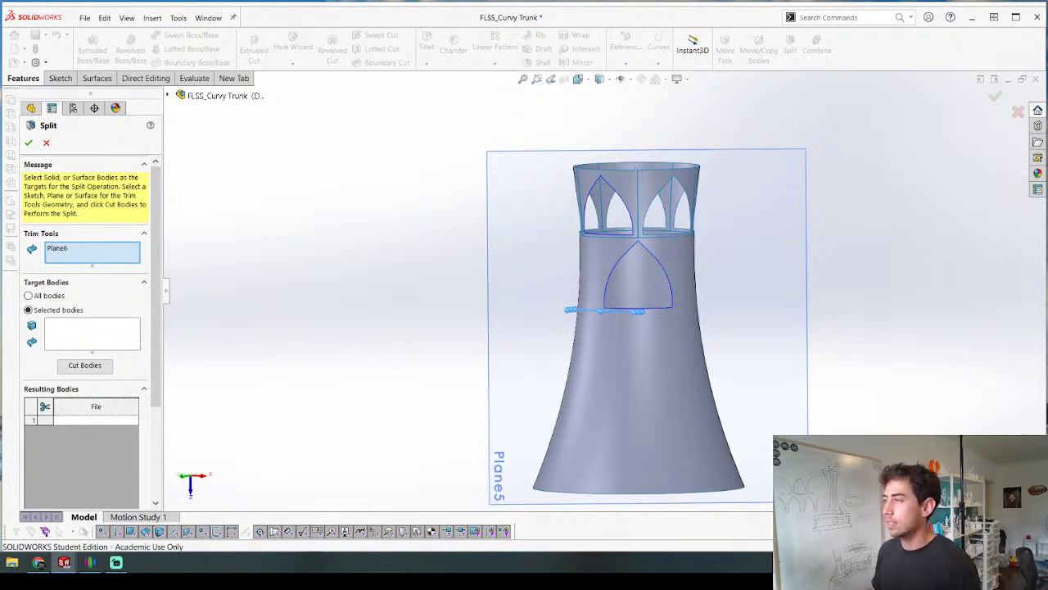
Step: Examine the new arch opening and the splitting plane from several angles around the trunk
scroll(505, 279, "up", 5)
scroll(662, 298, "down", 7)
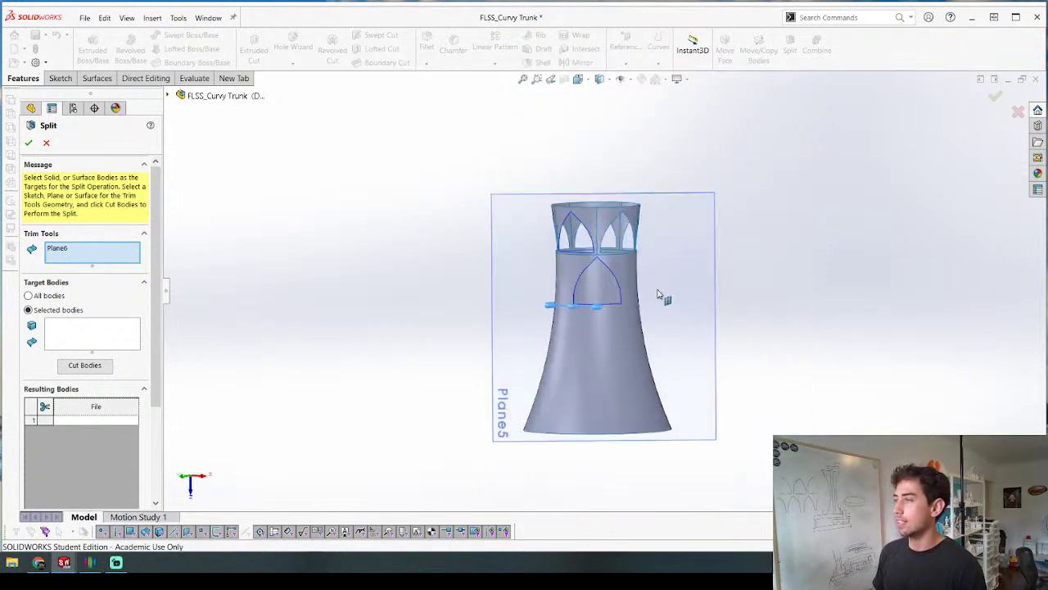
mouse_move(546, 309)
middle_mouse_down()
mouse_move(590, 303)
mouse_move(557, 319)
mouse_move(546, 379)
mouse_move(577, 266)
mouse_move(595, 295)
mouse_move(528, 312)
middle_mouse_up()
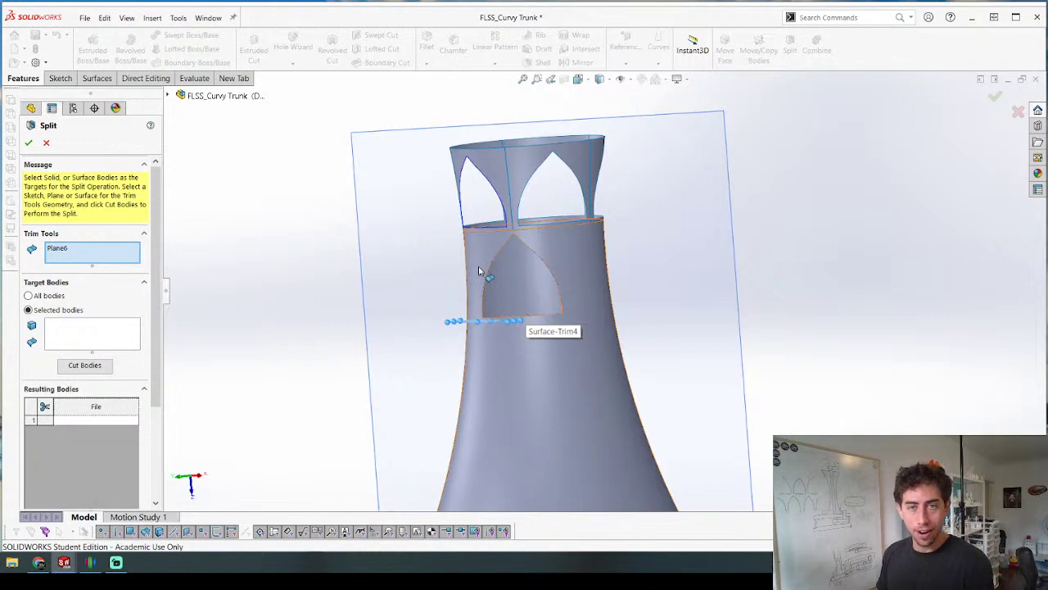
scroll(488, 260, "down", 3)
middle_click_drag(489, 260, 425, 352)
scroll(557, 363, "up", 4)
scroll(497, 370, "down", 4)
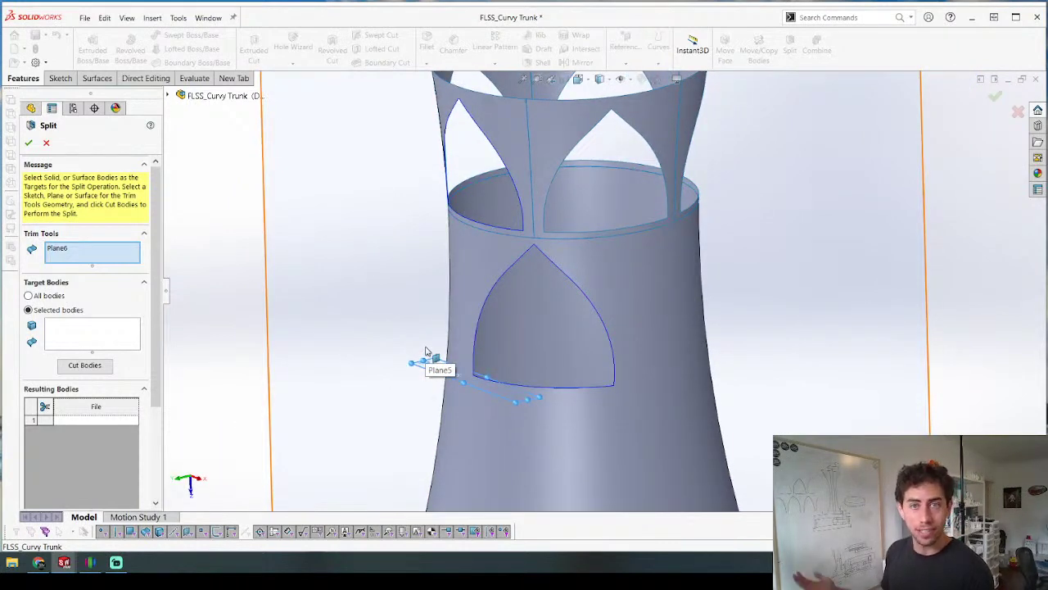
scroll(651, 404, "up", 3)
middle_click_drag(650, 404, 545, 364)
scroll(596, 307, "down", 3)
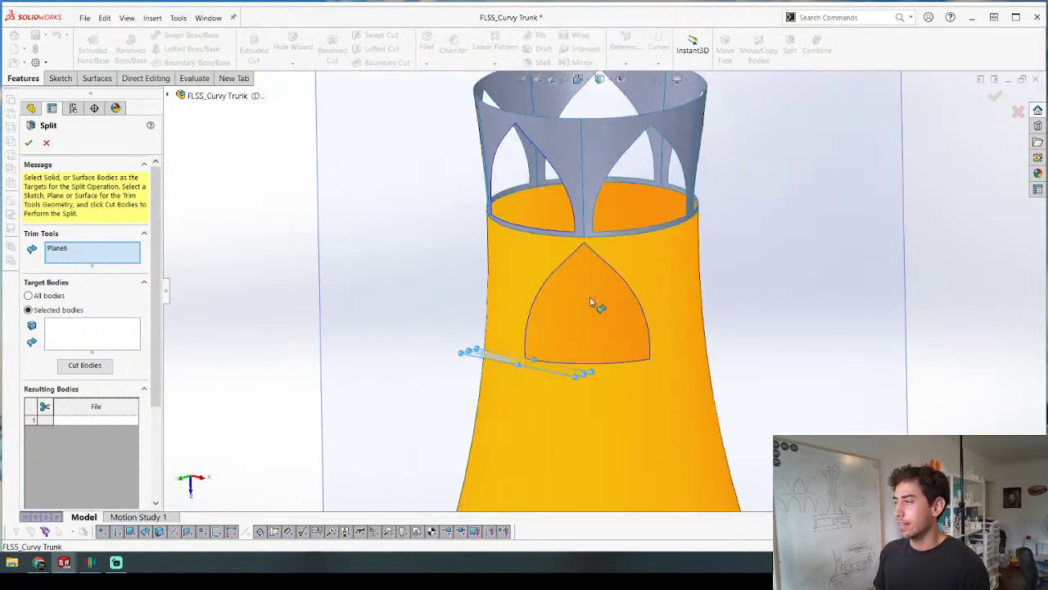
middle_click(588, 289)
middle_click_drag(587, 289, 608, 355)
scroll(563, 248, "up", 2)
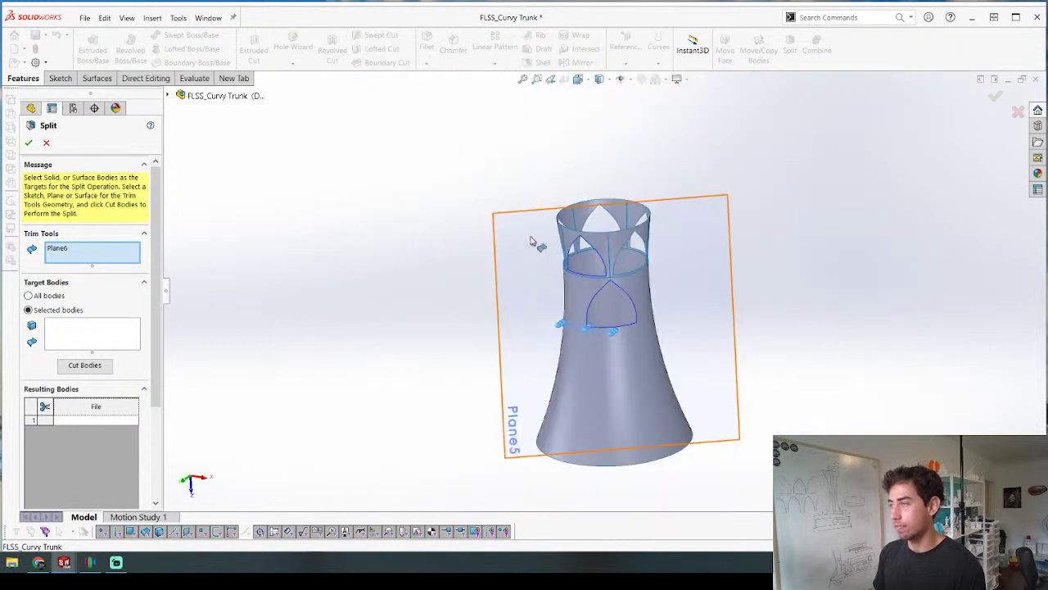
middle_click_drag(564, 248, 461, 236)
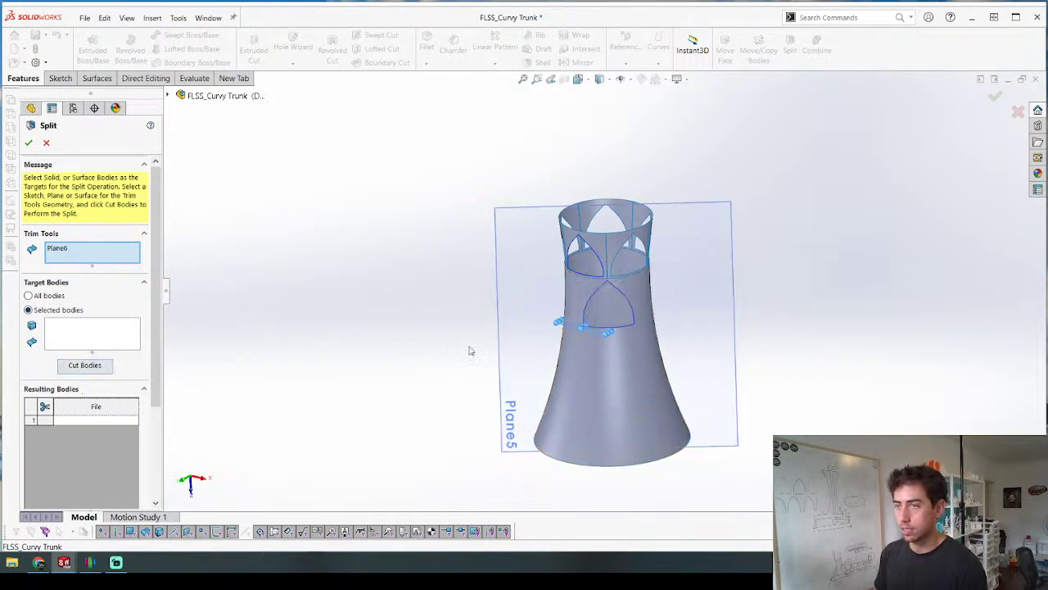
Step: Cut the trimmed trunk surface with Plane6 and split off the upper band containing the arch opening as a separate body
left_click(92, 334)
left_click(575, 375)
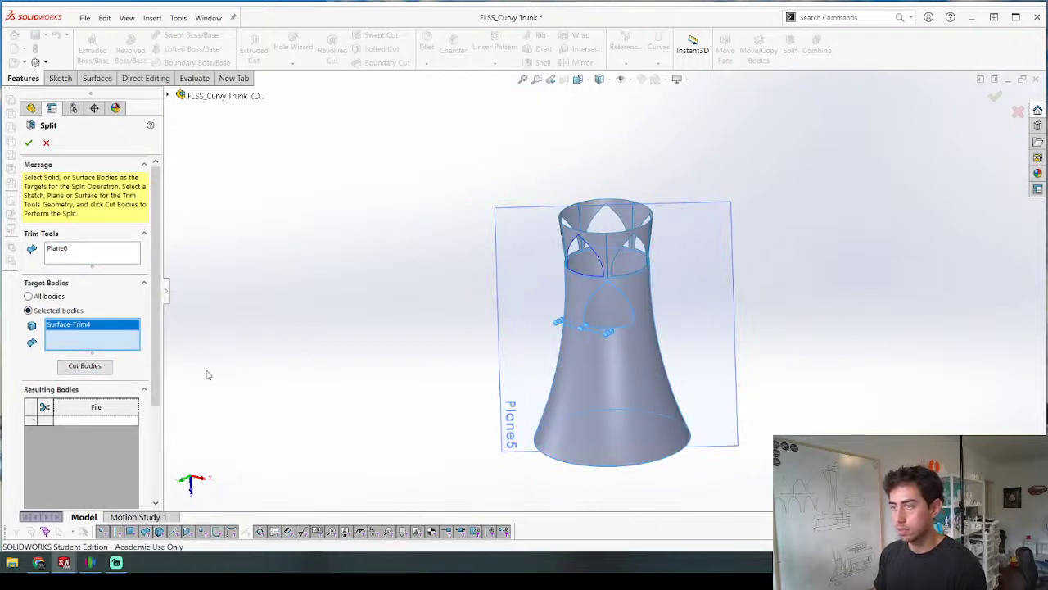
left_click(84, 366)
left_click(46, 406)
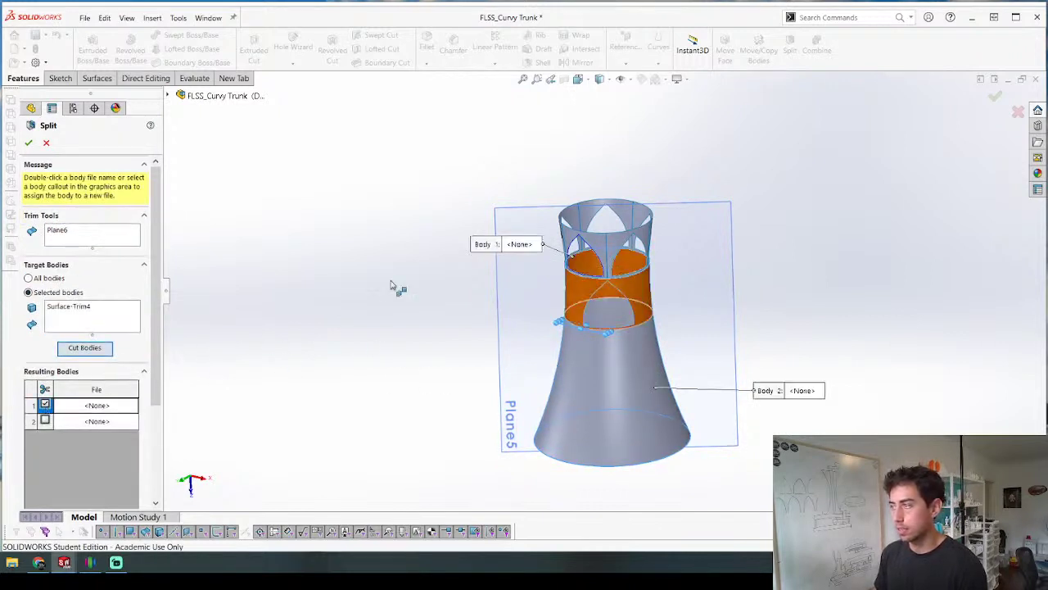
right_click(392, 282)
Step: Hide Plane5 and Plane6 in the model view
scroll(625, 292, "down", 4)
scroll(560, 250, "up", 4)
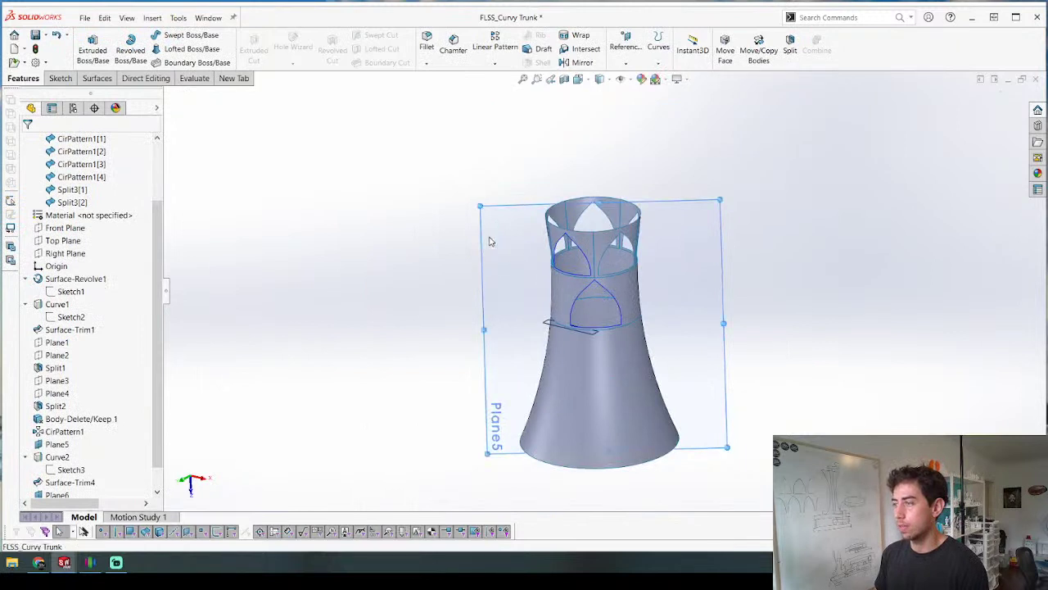
right_click(487, 205)
left_click(516, 206)
scroll(569, 328, "down", 3)
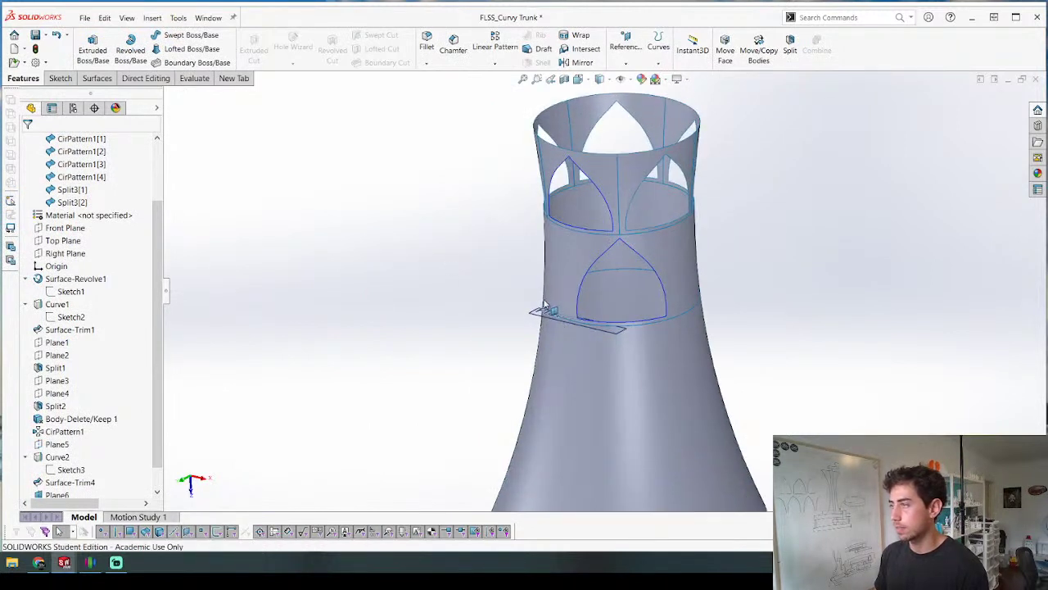
left_click(547, 316)
left_click(605, 281)
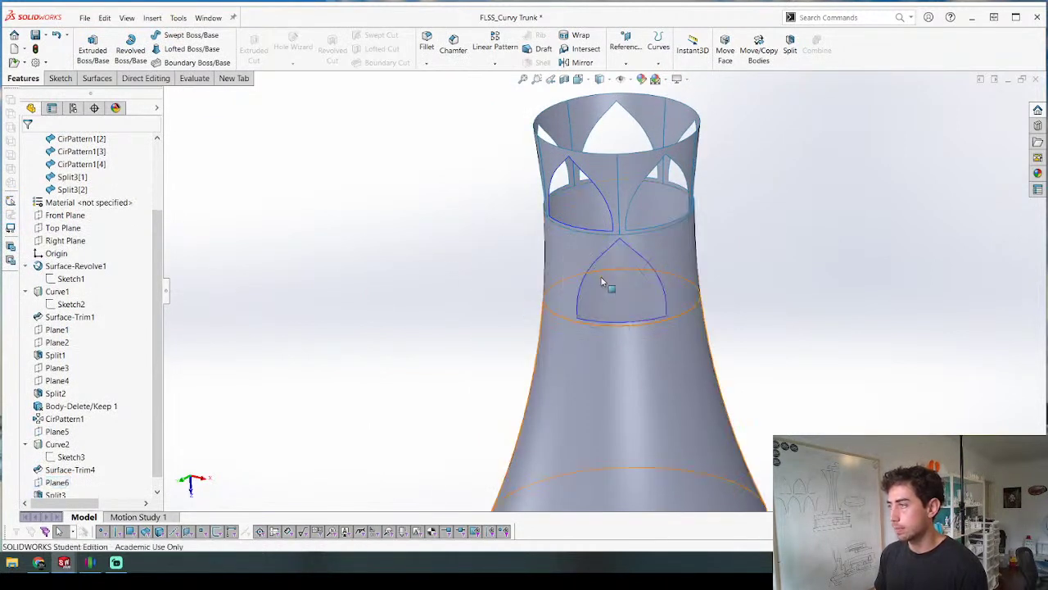
Step: Check how Plane3, Plane4, the Top and Right Planes, and Plane5 lie relative to the arch openings
left_click(68, 371)
left_click(71, 381)
scroll(830, 225, "up", 5)
middle_click_drag(554, 241, 561, 307)
scroll(632, 312, "down", 2)
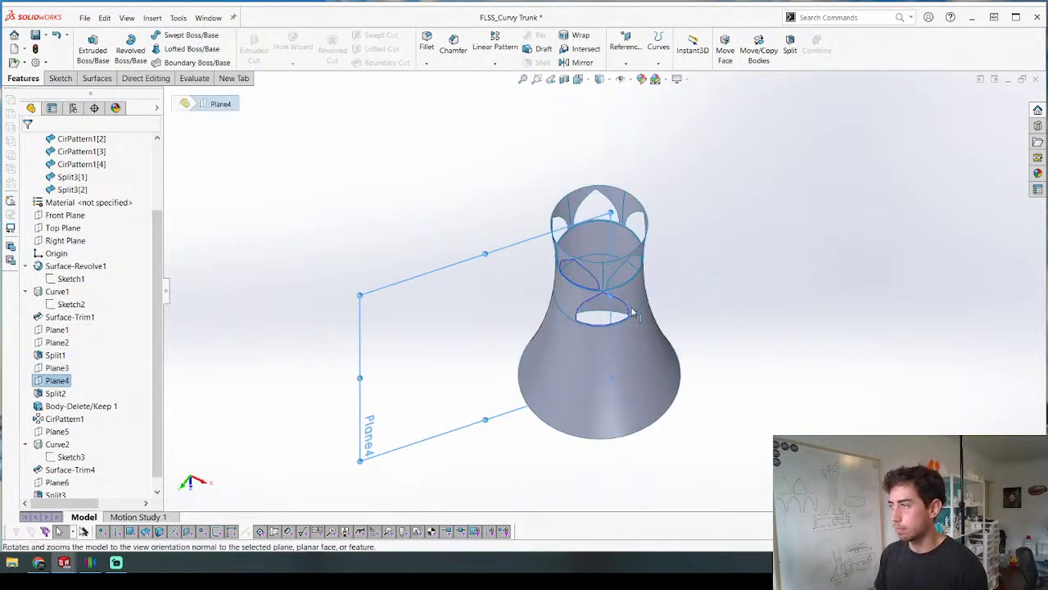
left_click(328, 250)
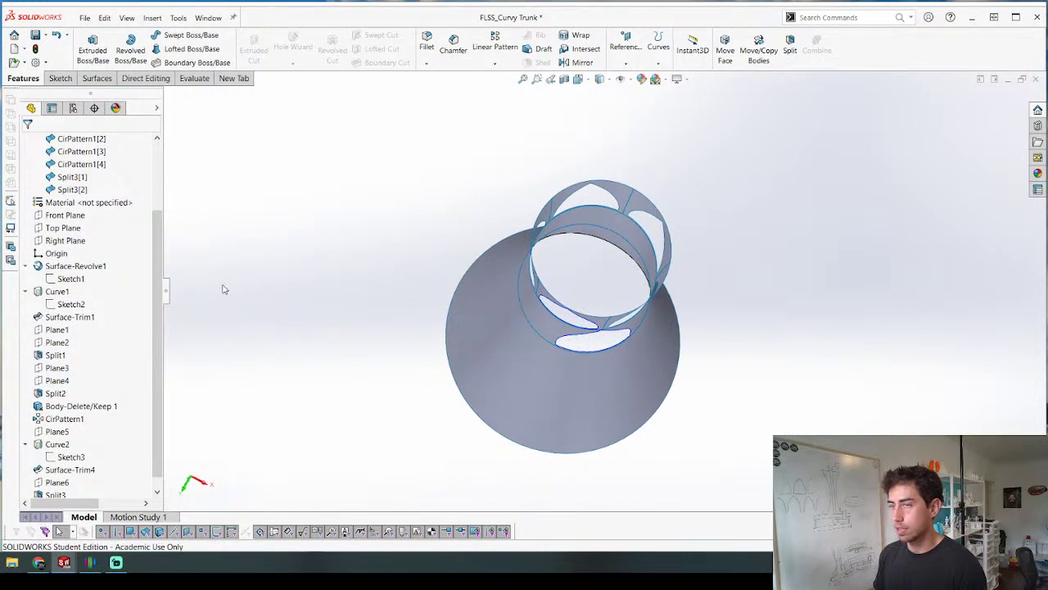
left_click(68, 229)
left_click(66, 240)
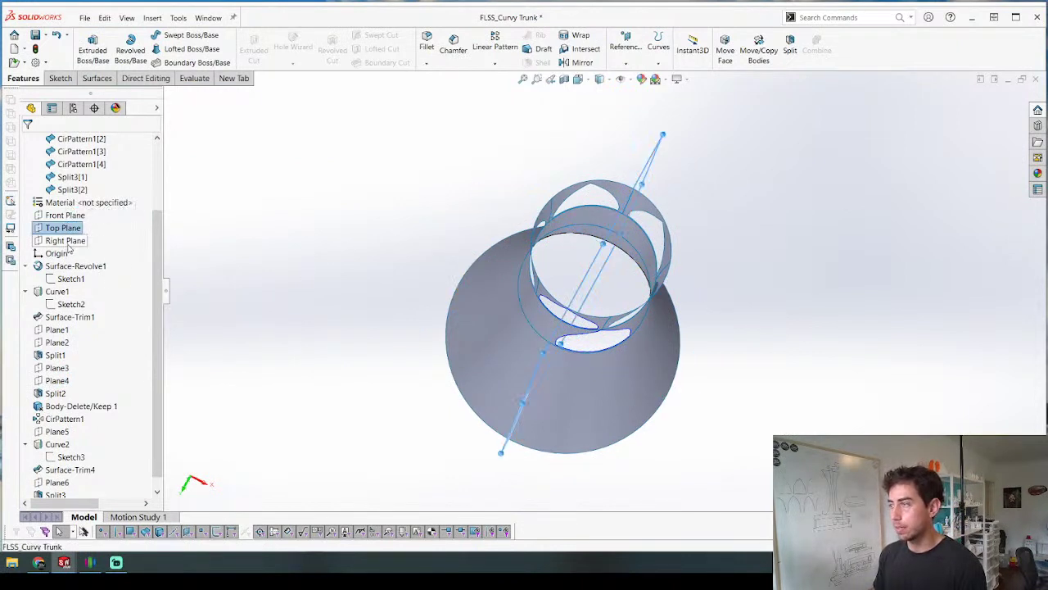
left_click(63, 227, "ctrl")
middle_click_drag(360, 270, 250, 253)
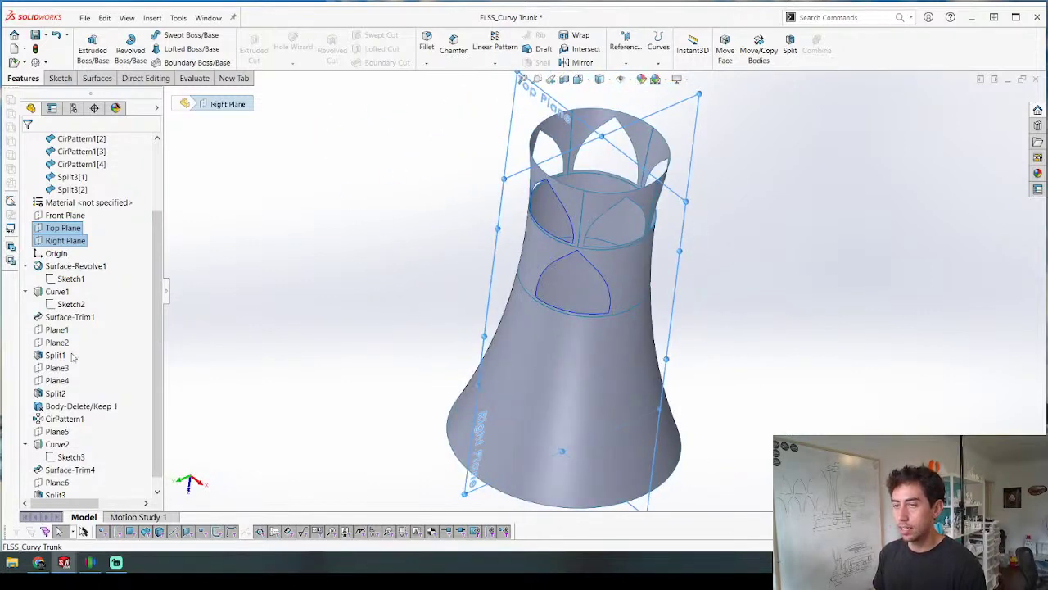
scroll(96, 456, "down", 1)
left_click(56, 419)
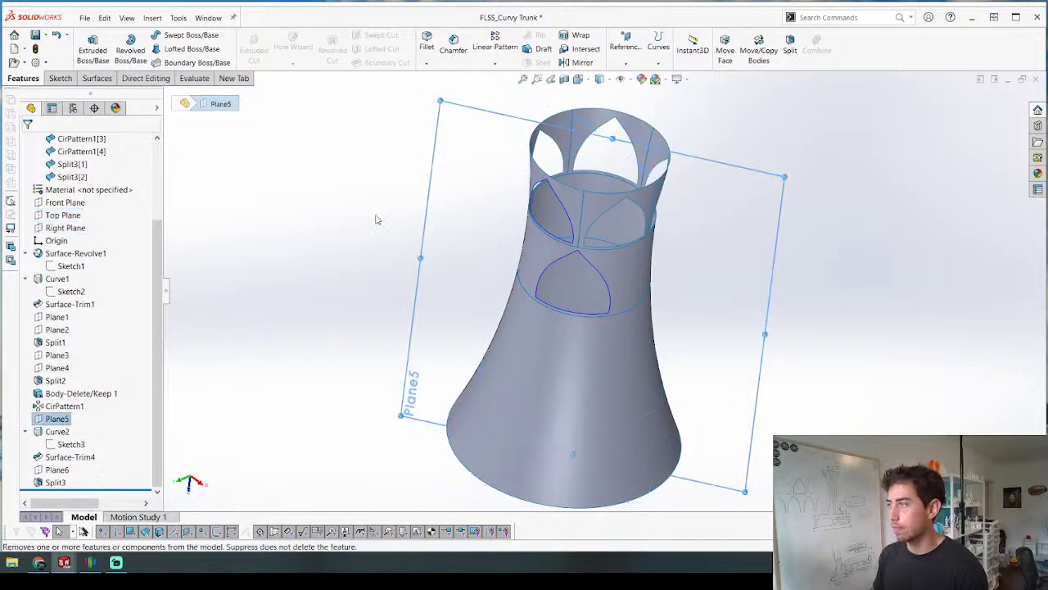
Step: Show Sketch1 of the surface revolve in the model view
middle_click_drag(375, 218, 416, 177)
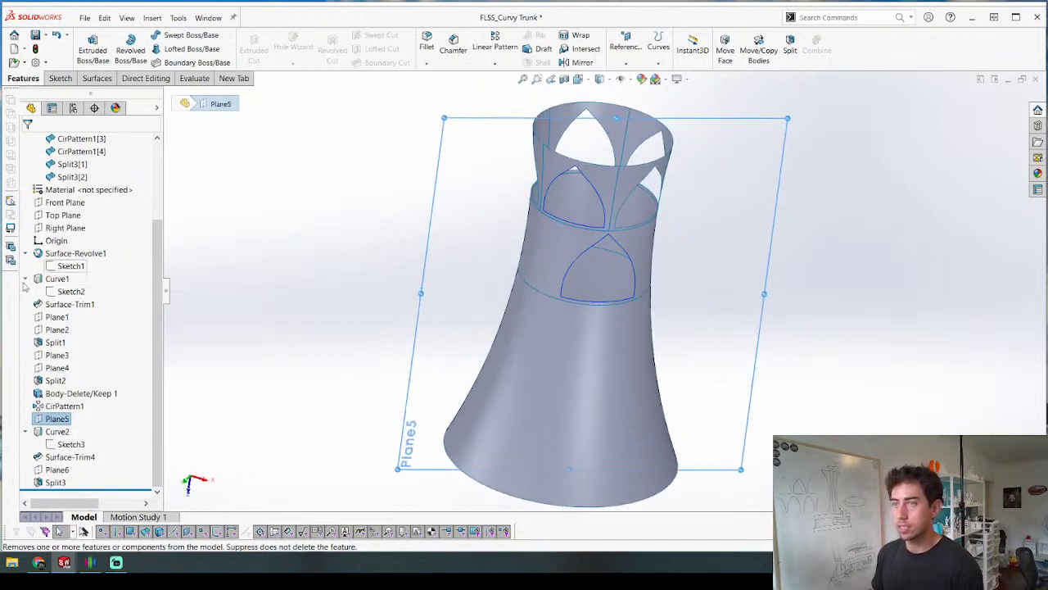
right_click(67, 269)
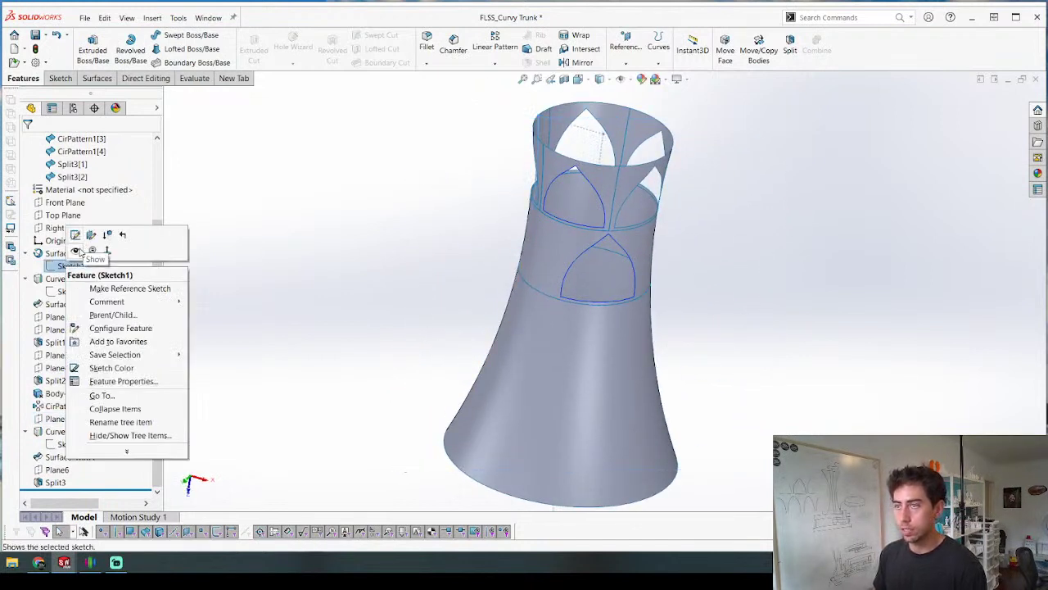
left_click(78, 250)
Step: Create a reference plane through the vertical axis line of Sketch1 and the tip of the lower arch opening
mouse_move(480, 188)
middle_mouse_down()
mouse_move(467, 177)
mouse_move(435, 269)
mouse_move(449, 367)
mouse_move(456, 187)
mouse_move(463, 205)
middle_mouse_up()
scroll(598, 229, "down", 3)
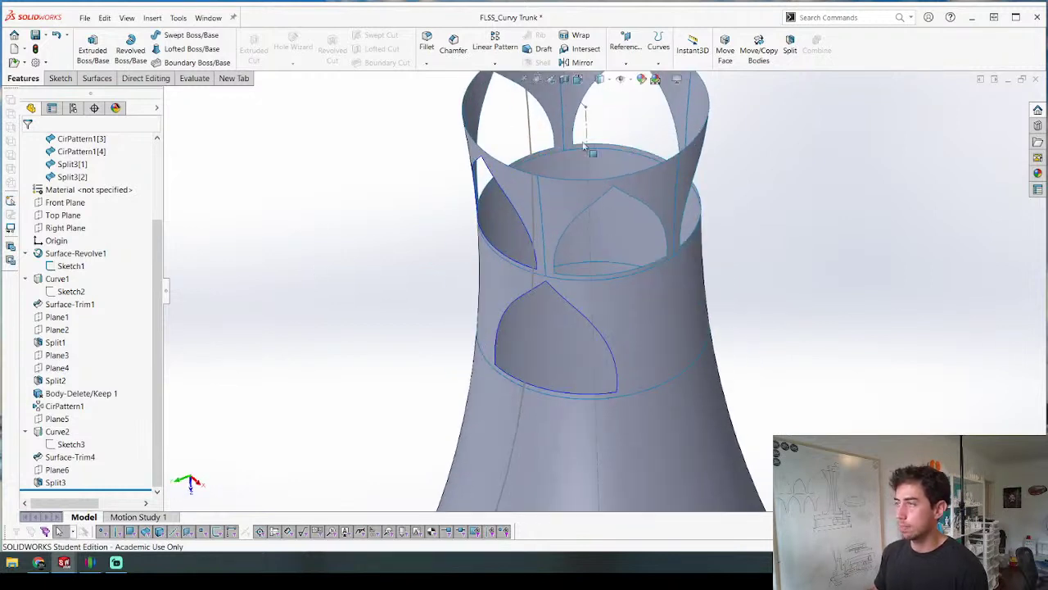
left_click(587, 143)
key("p")
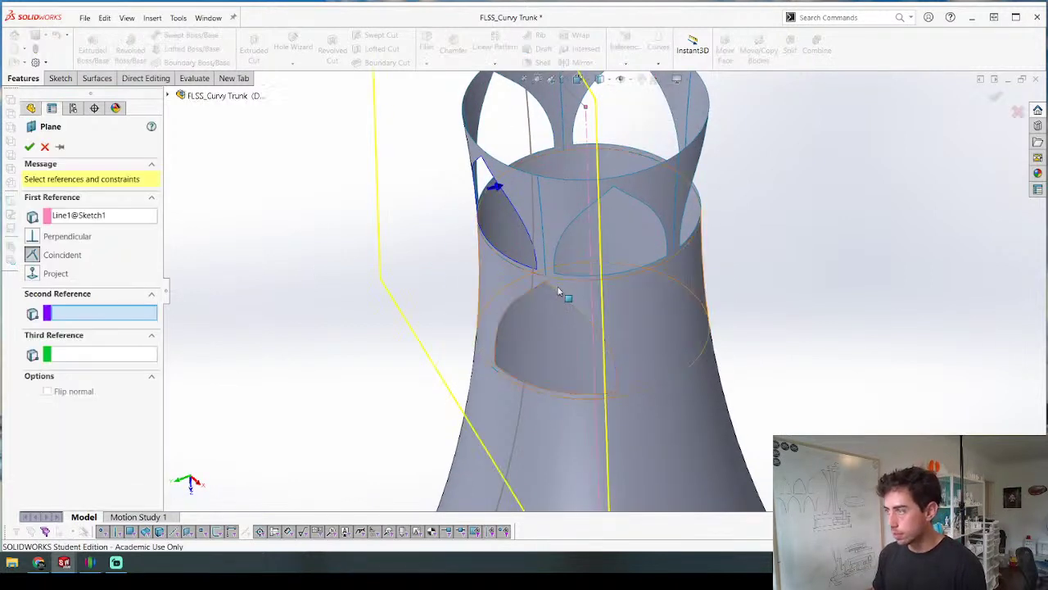
left_click(546, 283)
key("Return")
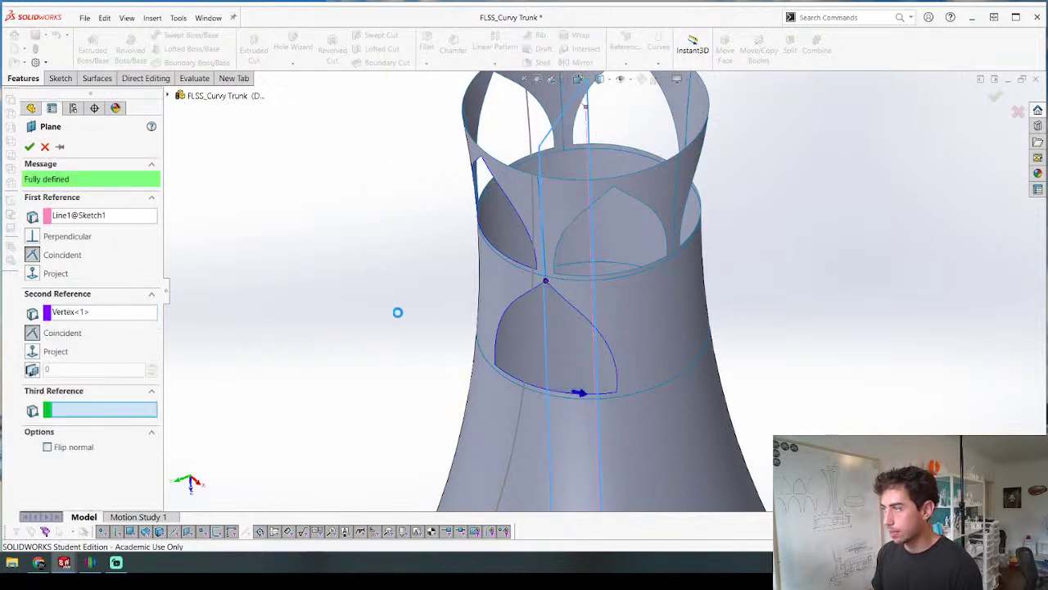
Step: Create a single reference plane at 36 degrees to Plane7, coincident with the vertical axis line of Sketch1
key("Return")
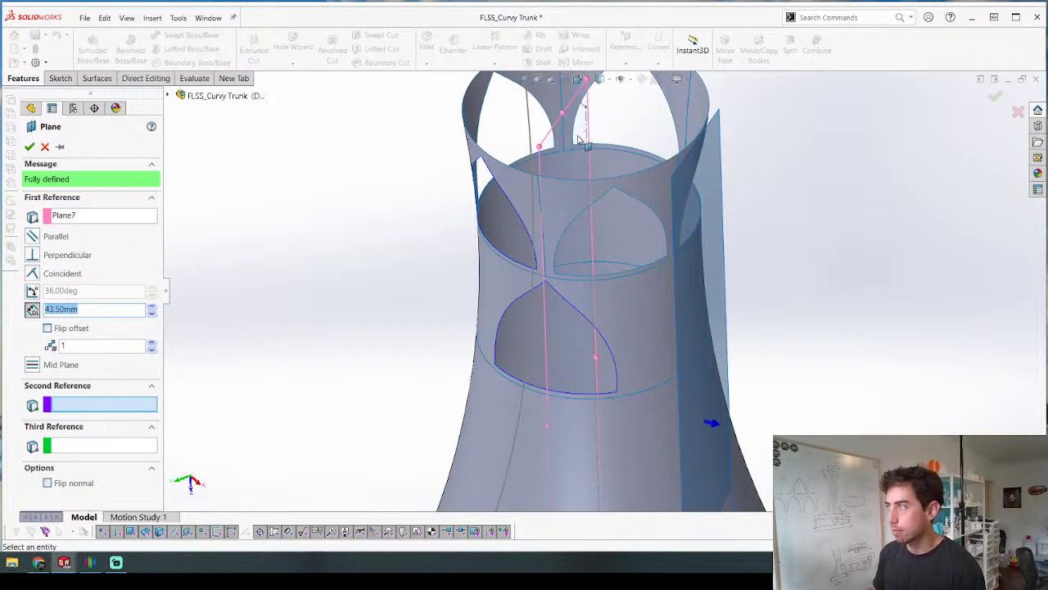
scroll(578, 139, "down", 3)
left_click(603, 141)
scroll(601, 145, "up", 3)
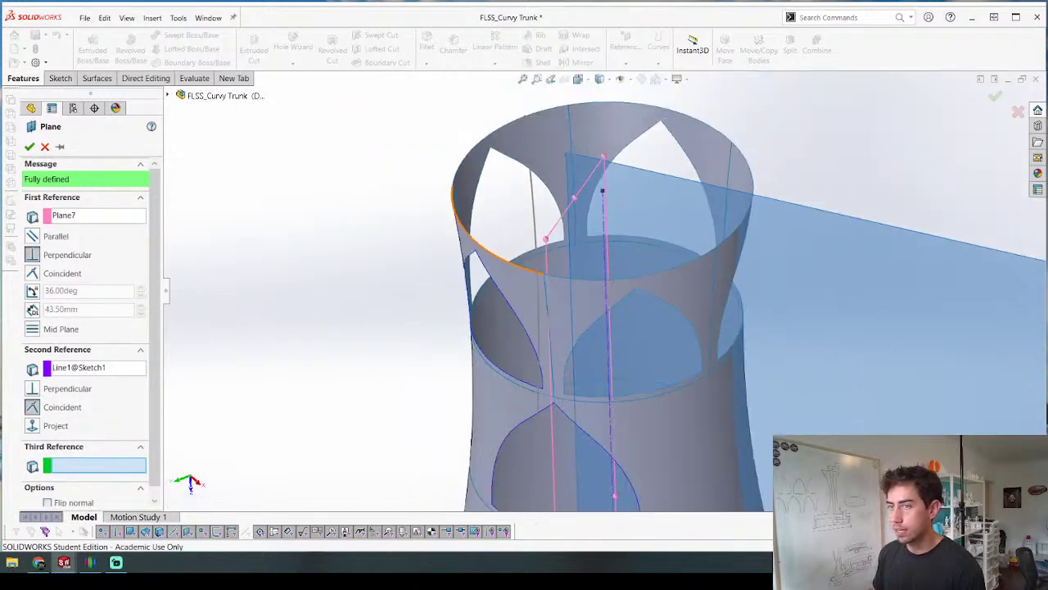
left_click(32, 292)
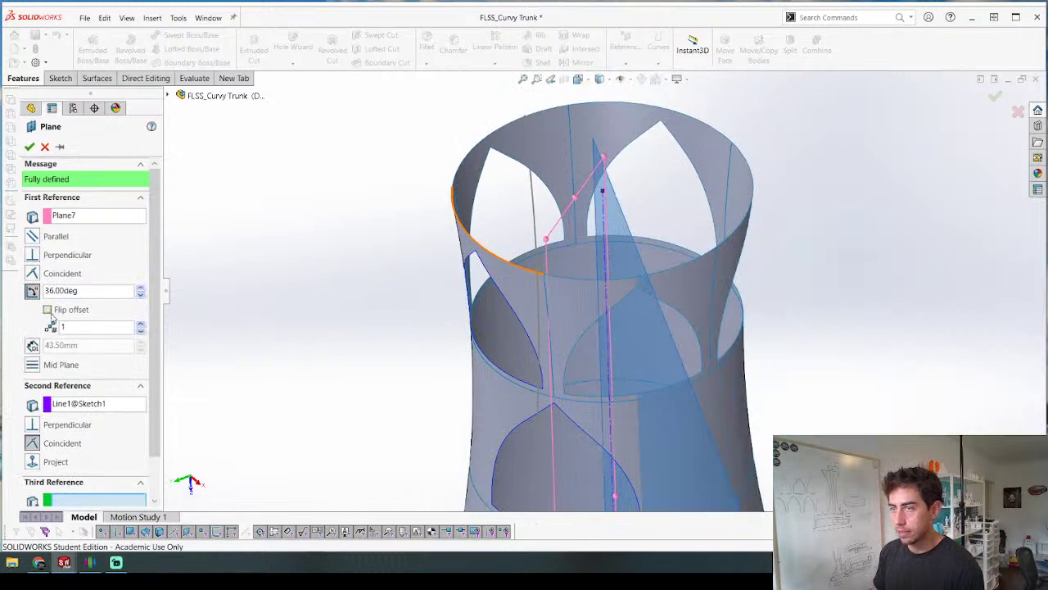
left_click(140, 324)
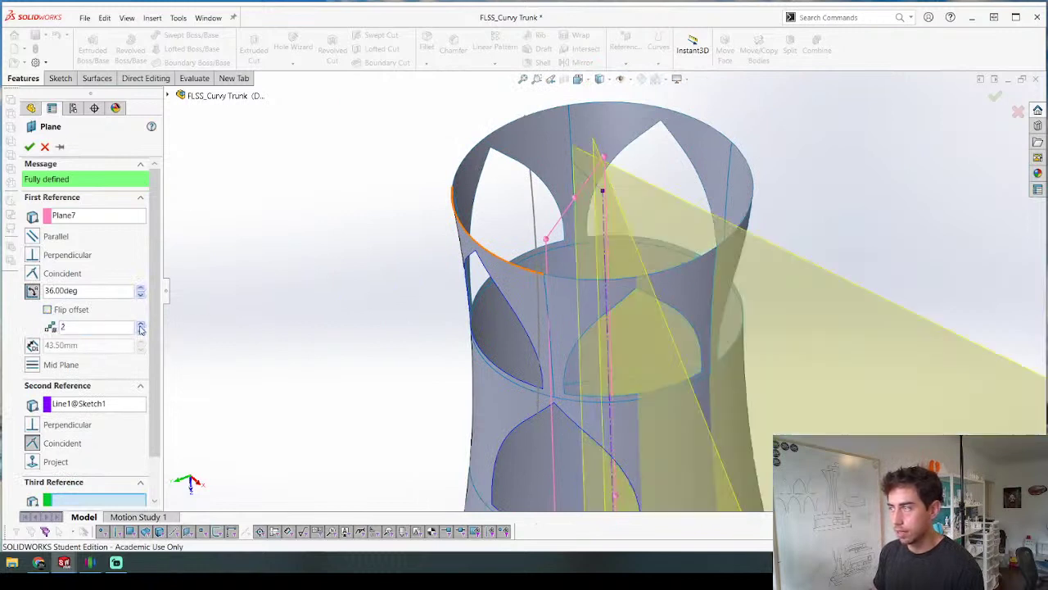
left_click(140, 331)
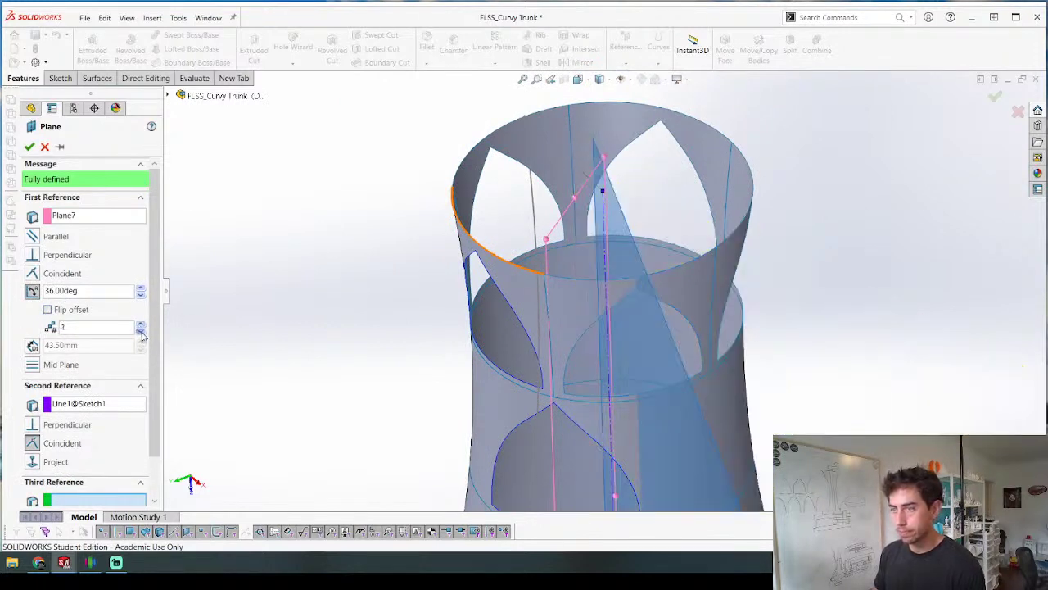
key("Return")
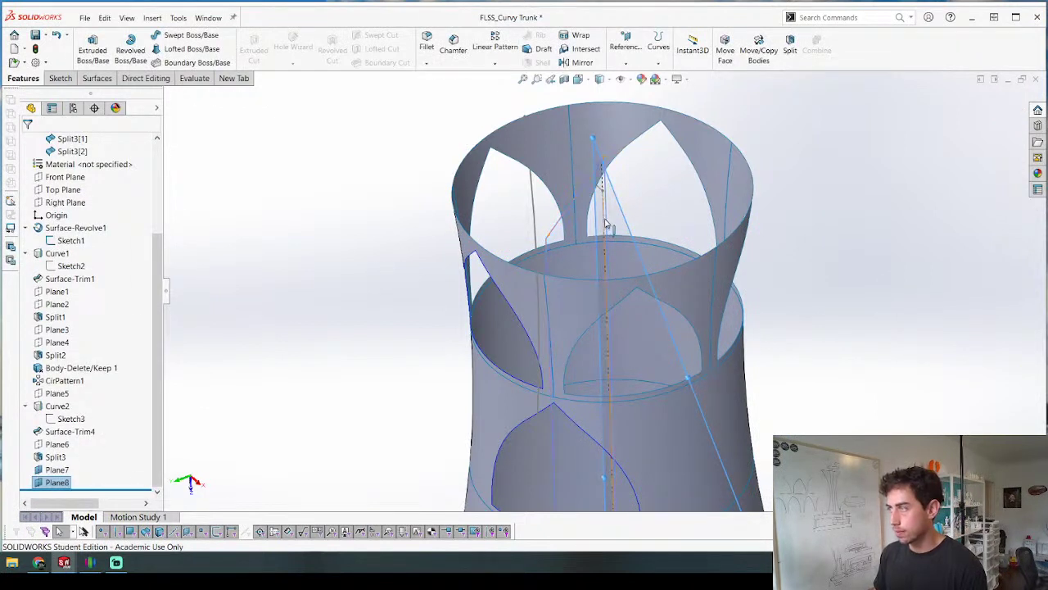
Step: Create a second plane at 36 degrees to Plane7 through the Sketch1 axis line, with the offset flipped to the opposite side
left_click(553, 242)
left_click(604, 187)
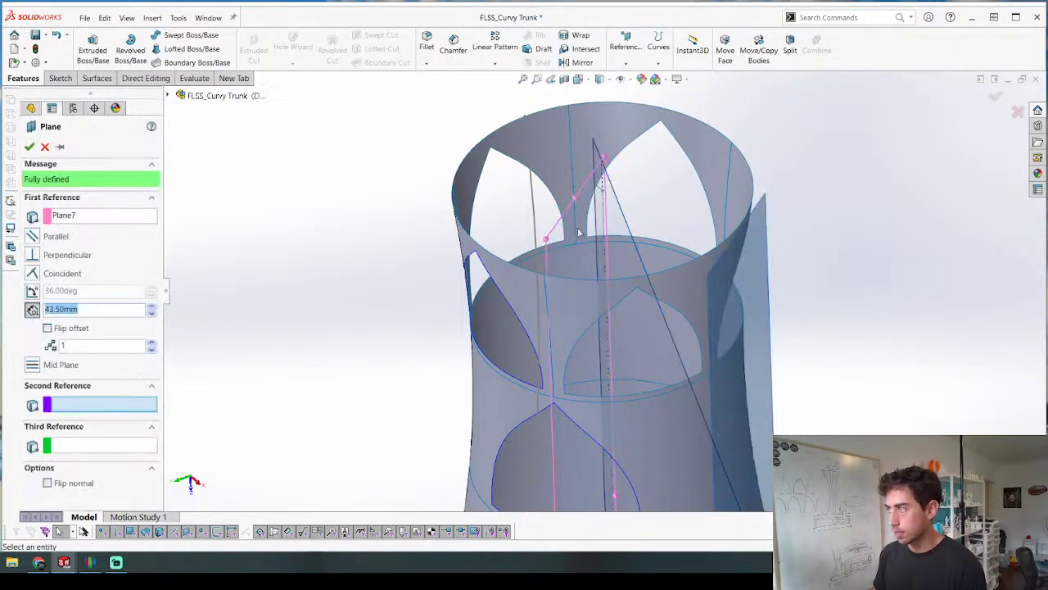
scroll(613, 305, "down", 6)
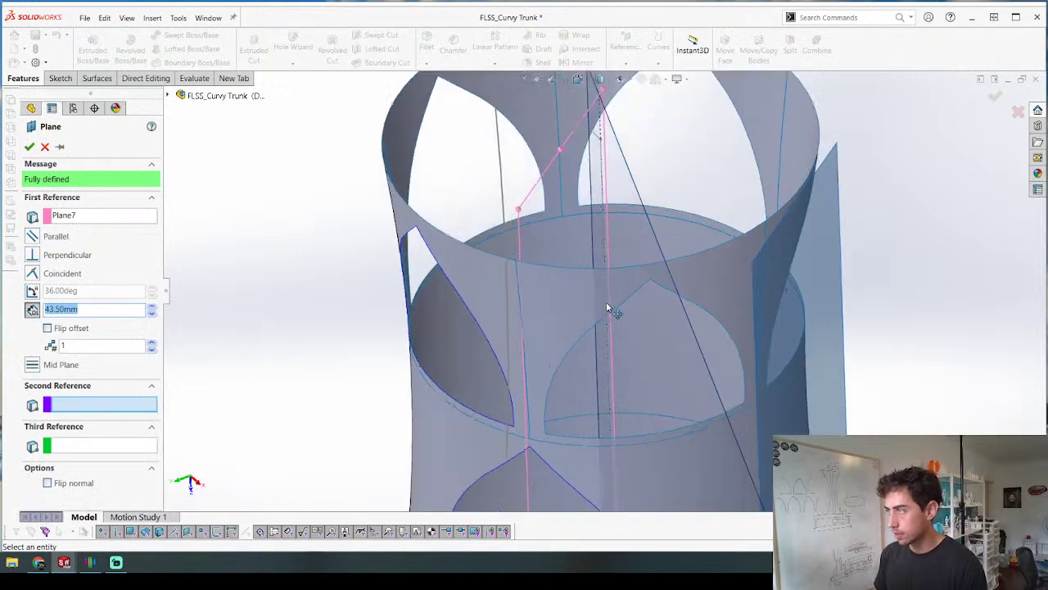
left_click(632, 139)
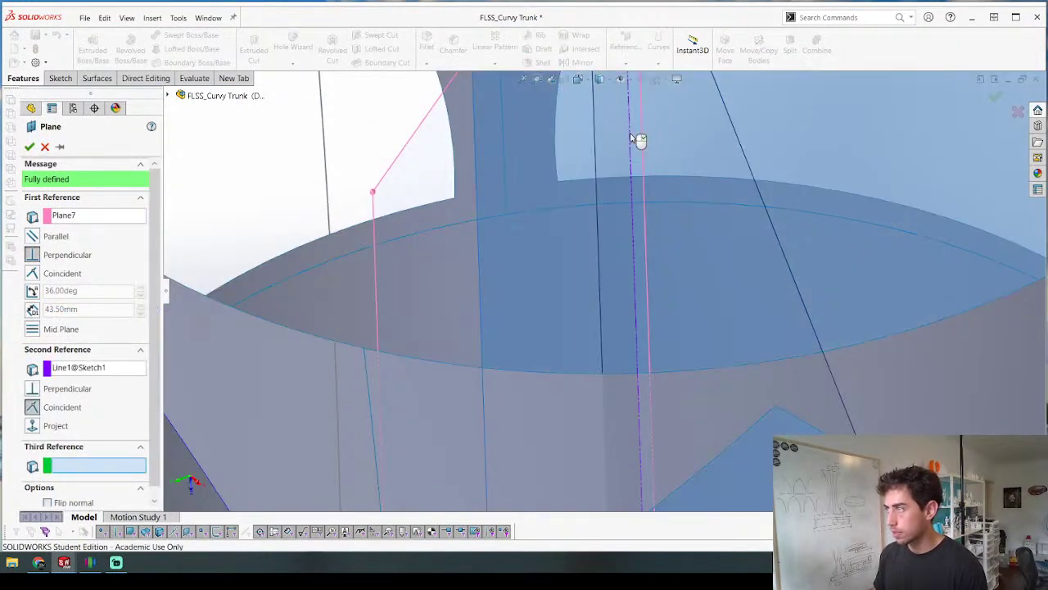
left_click(33, 292)
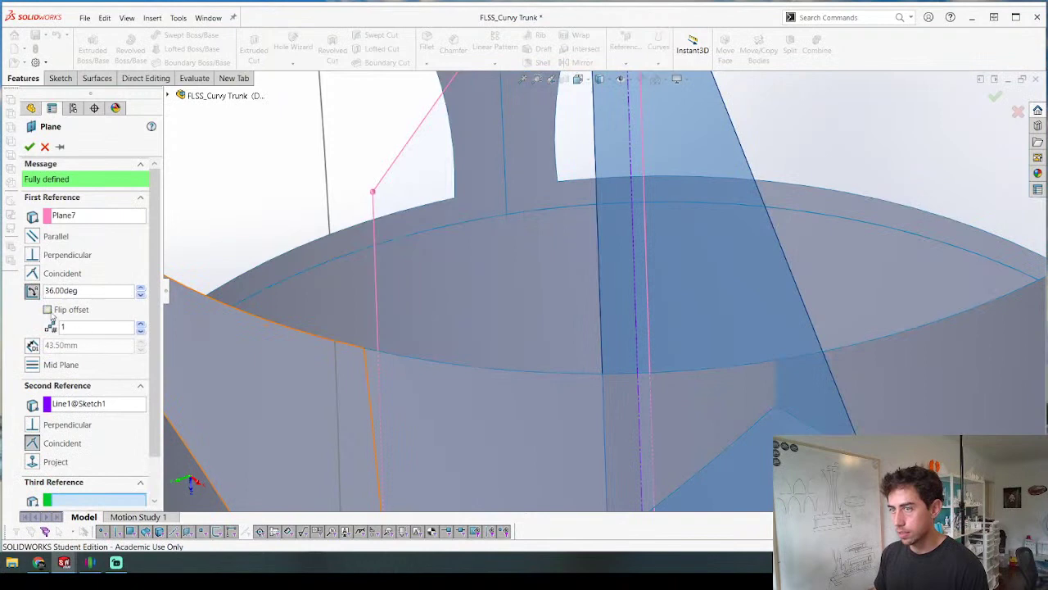
left_click(47, 309)
scroll(344, 344, "up", 6)
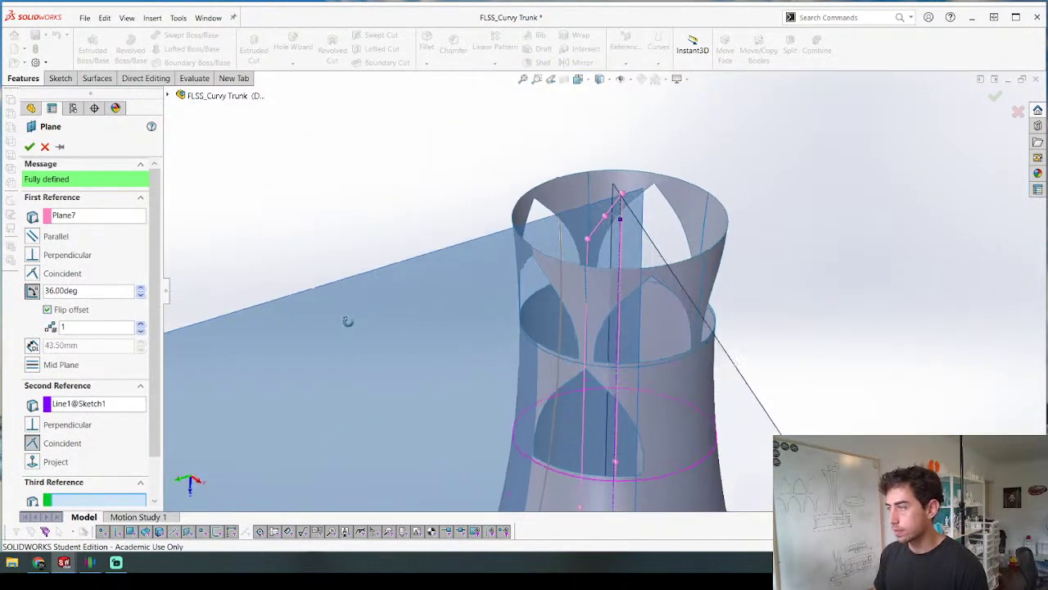
mouse_move(348, 321)
middle_mouse_down()
mouse_move(374, 240)
mouse_move(368, 311)
middle_mouse_up()
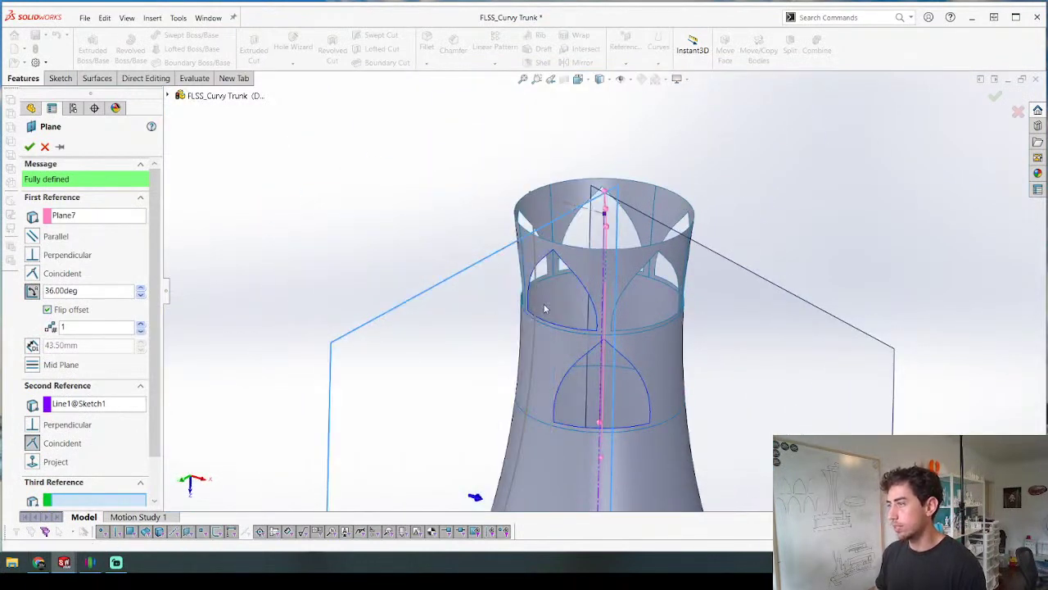
key("Return")
Step: Hide Plane7 in the model view, leaving the two angled planes shown
scroll(547, 319, "down", 3)
scroll(658, 421, "up", 6)
middle_click_drag(627, 393, 595, 403)
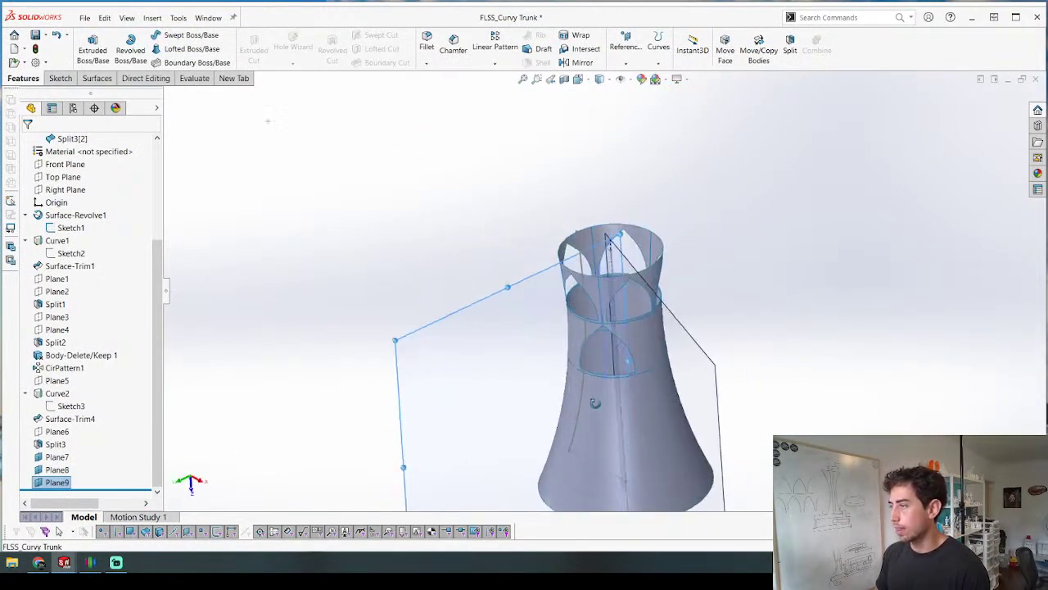
scroll(521, 332, "down", 4)
middle_click_drag(520, 330, 510, 244)
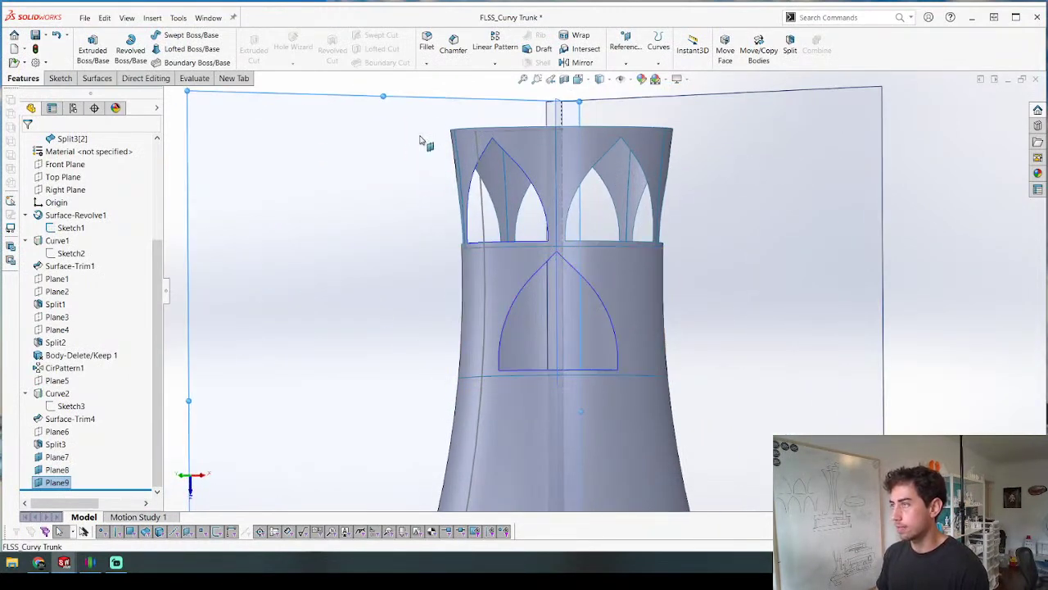
middle_click_drag(419, 141, 541, 116)
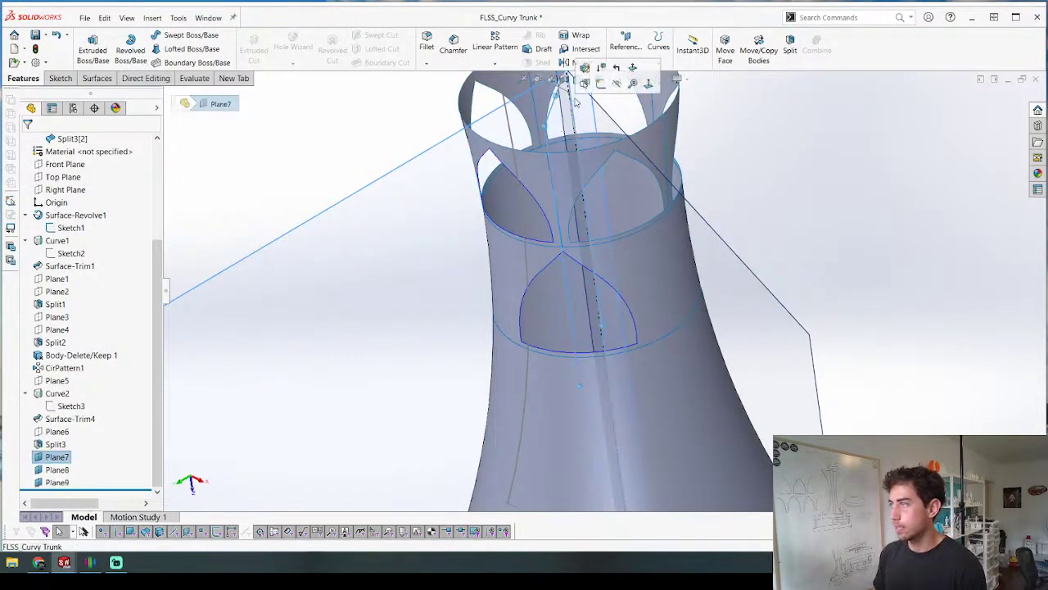
key("f")
scroll(564, 255, "down", 4)
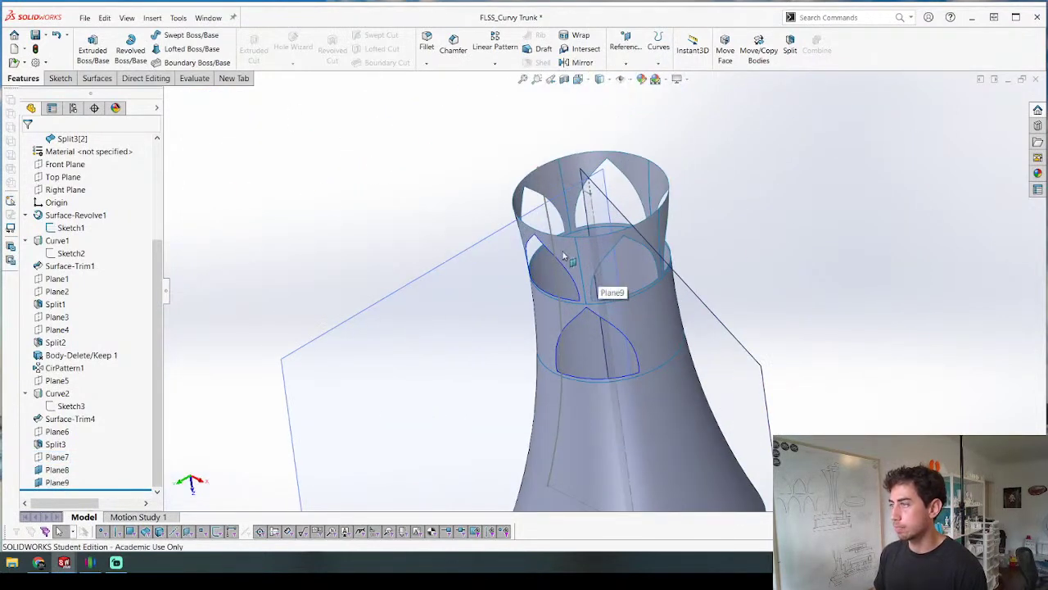
Step: Use Split to cut only the lower arch band body with Plane8 and Plane9 as trim tools
left_click(437, 268)
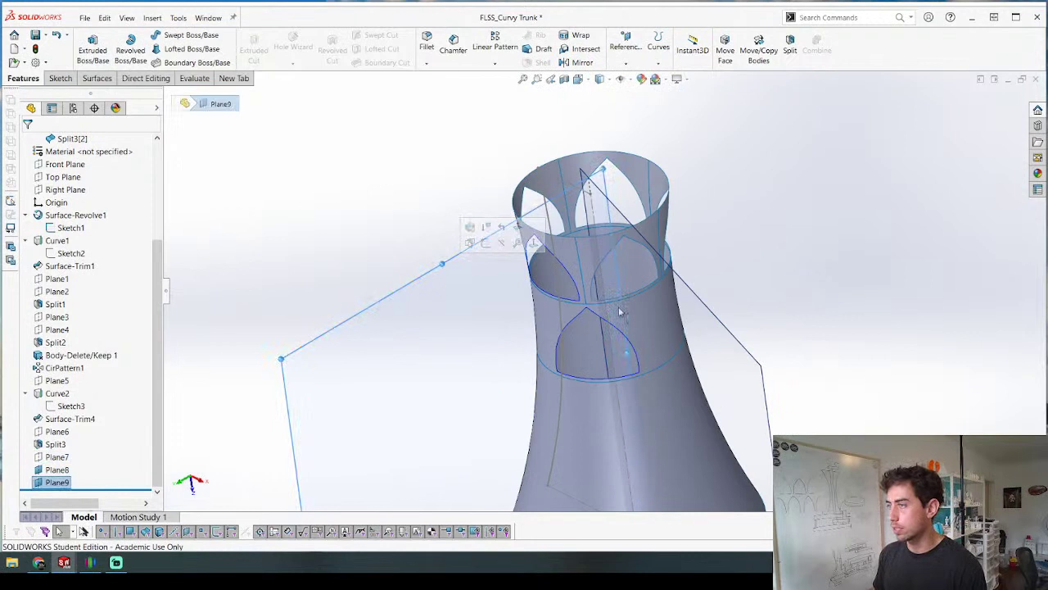
left_click(720, 323, "ctrl")
left_click(790, 45)
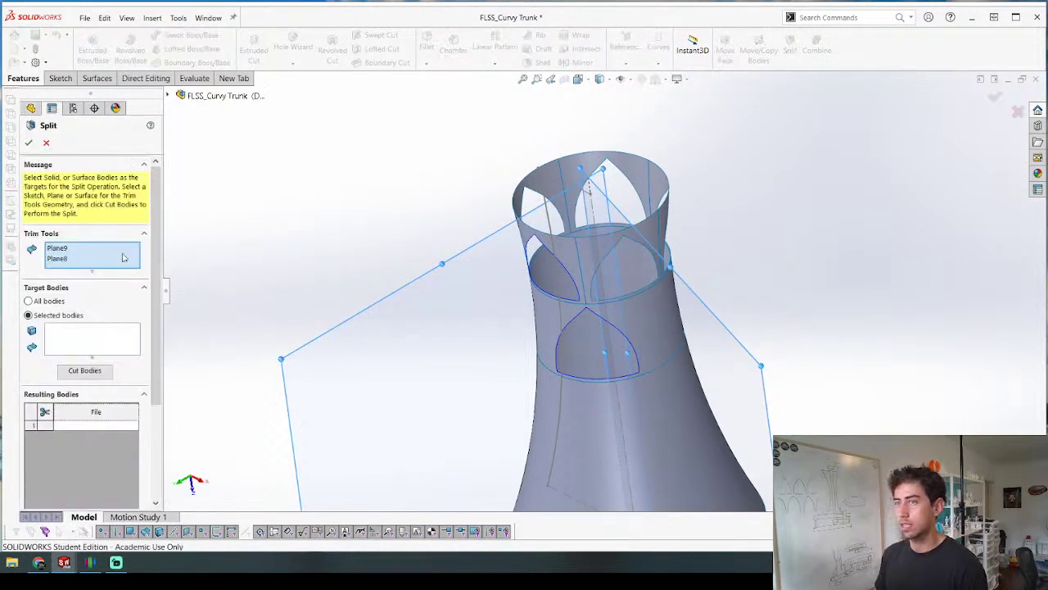
left_click(665, 325)
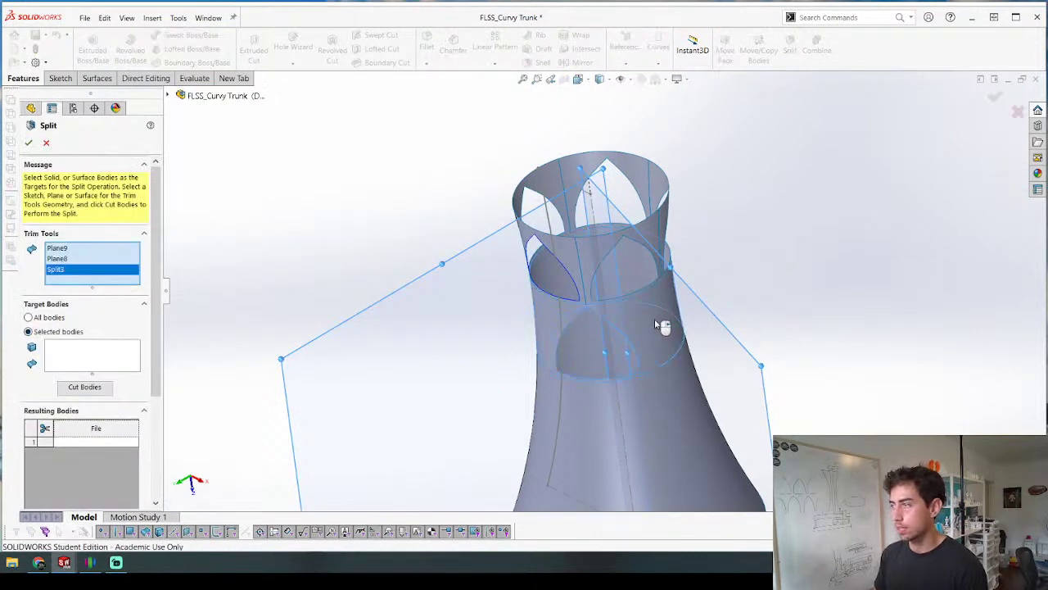
key("Delete")
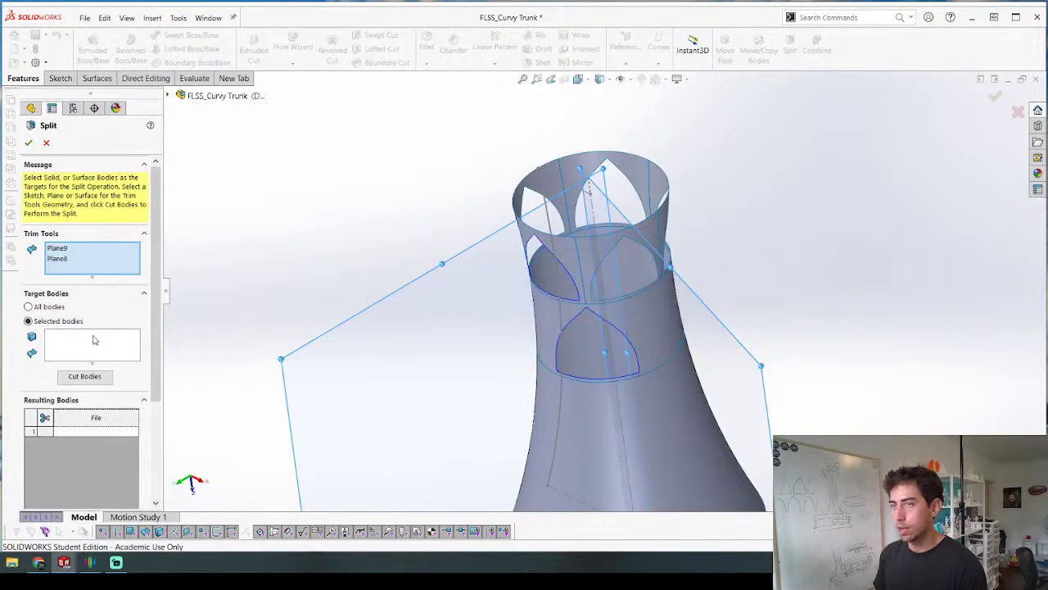
left_click(96, 341)
left_click(665, 319)
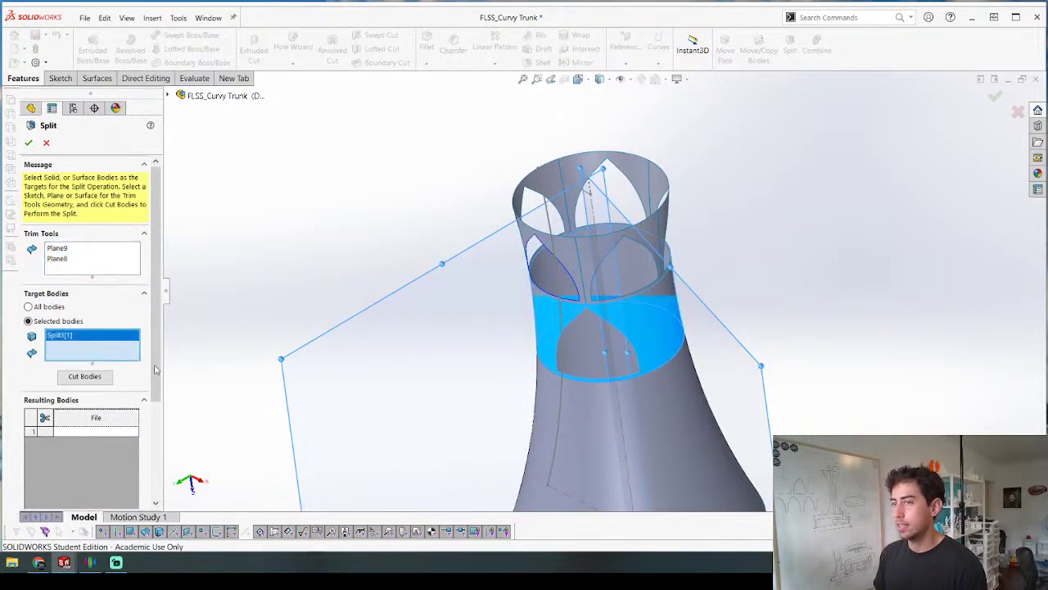
left_click(91, 379)
Step: Check the cut pieces around the lower arch opening, select the arch segment as a resulting body, and finish the split
middle_click_drag(393, 321, 458, 275)
scroll(646, 330, "down", 4)
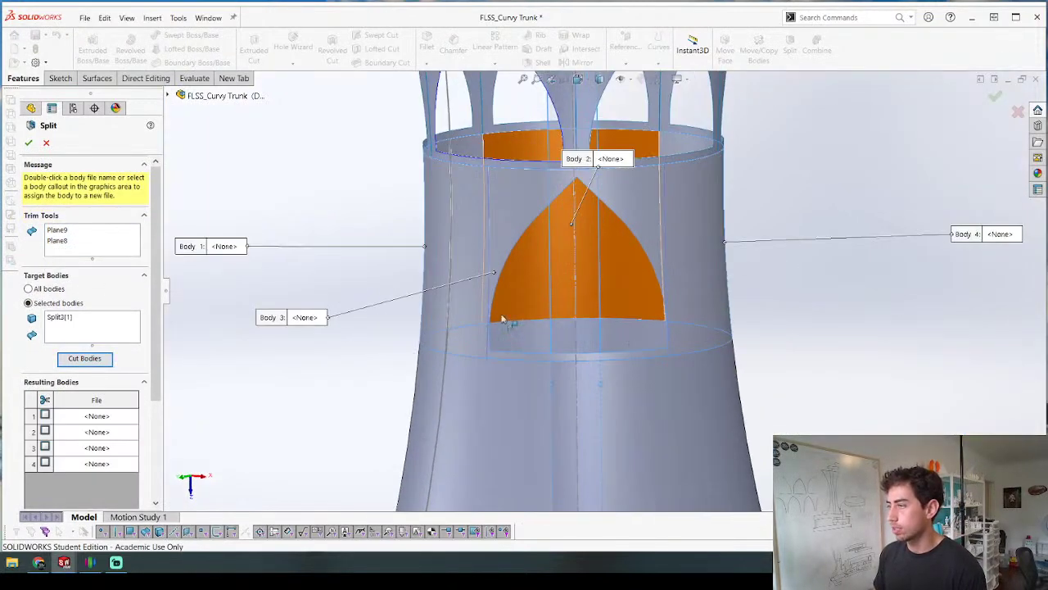
scroll(495, 315, "down", 3)
scroll(762, 309, "down", 5)
middle_click_drag(761, 309, 744, 285)
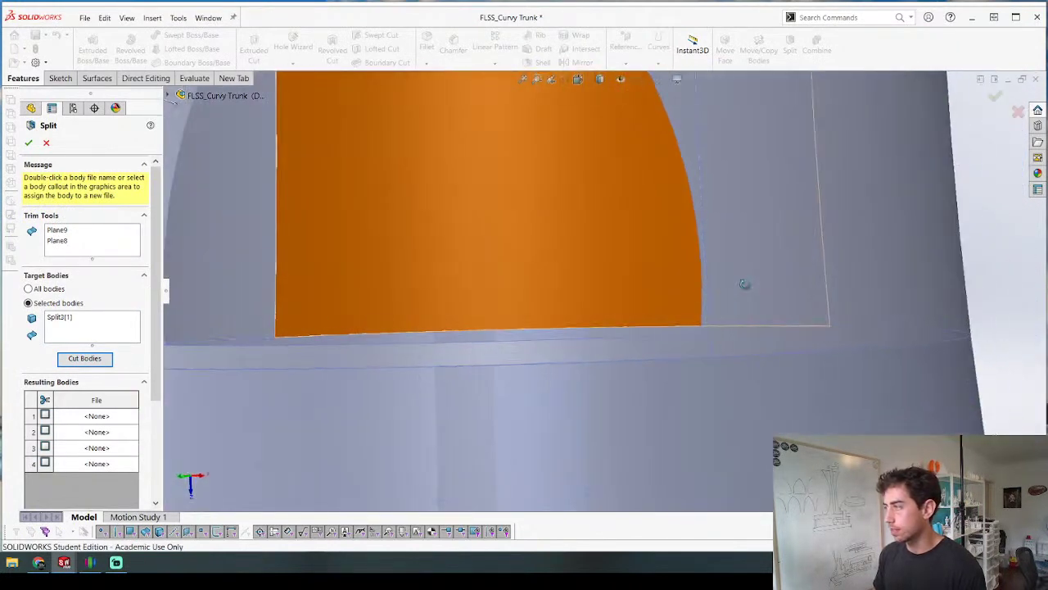
scroll(744, 284, "up", 5)
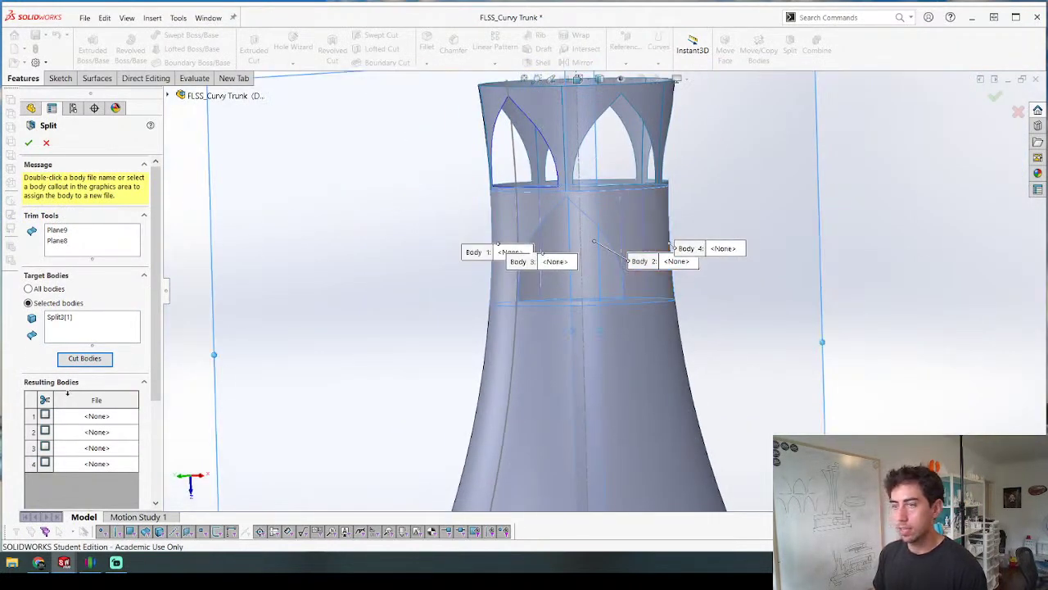
left_click(599, 207)
key("Return")
Step: Edit Sketch3 of the second arch, set the arch's base width to 38 mm and exit the sketch
scroll(443, 222, "down", 3)
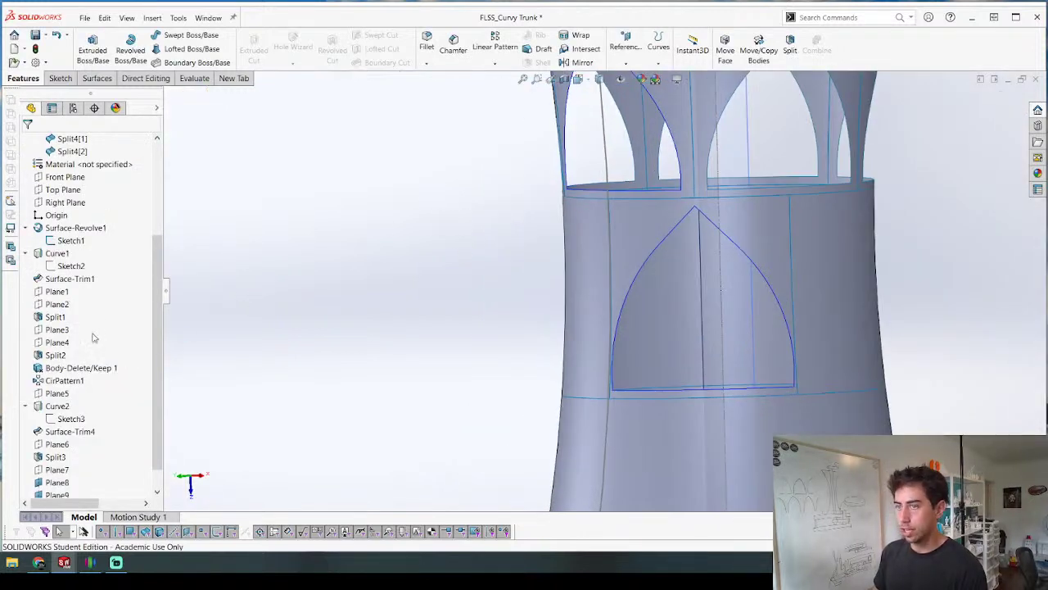
scroll(93, 337, "down", 1)
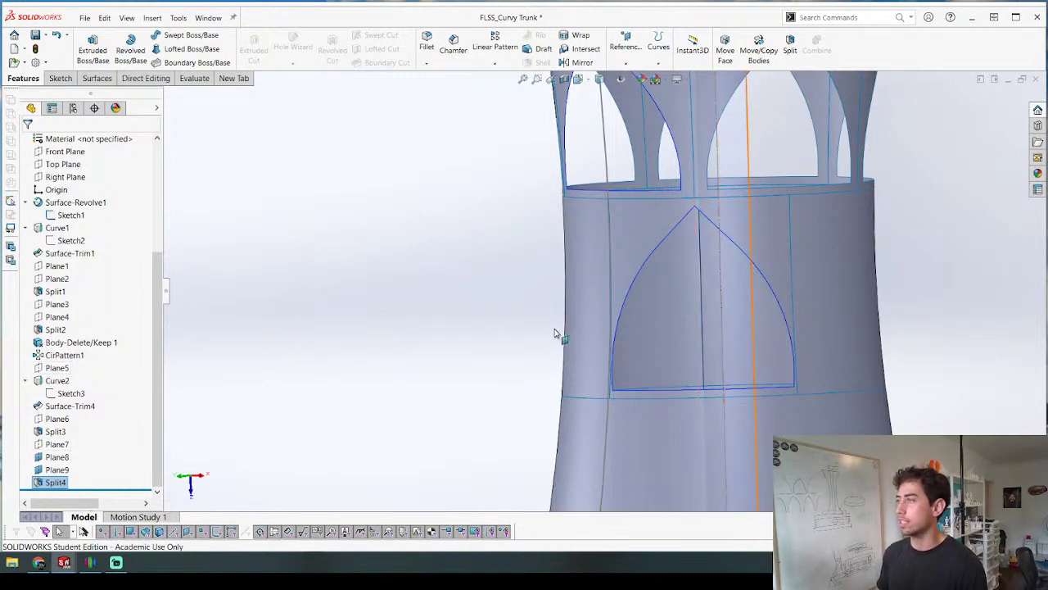
middle_click_drag(557, 333, 718, 277)
middle_click_drag(666, 255, 710, 287)
scroll(712, 286, "down", 3)
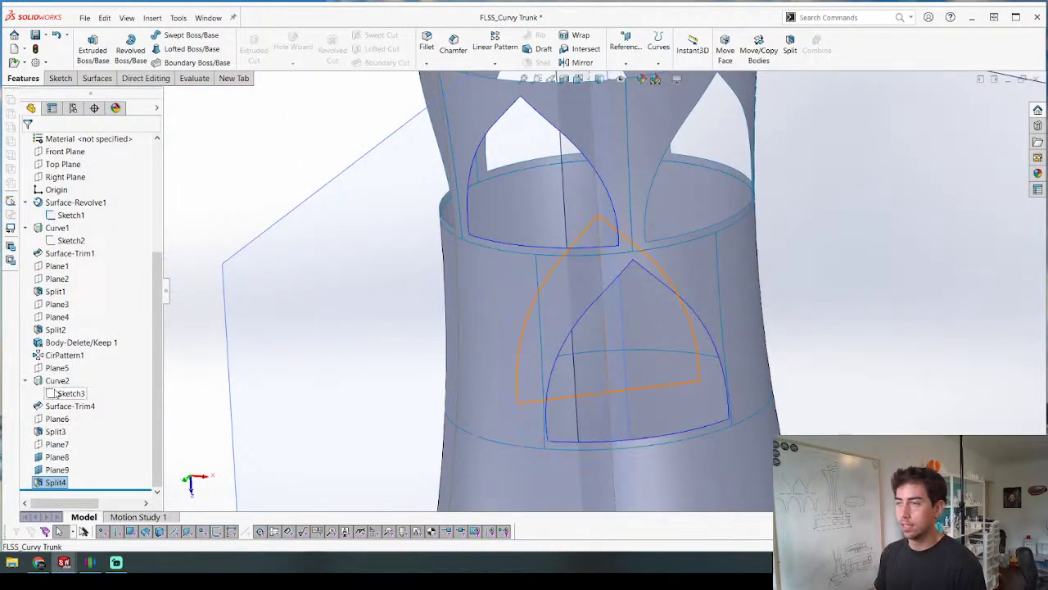
right_click(58, 394)
left_click(70, 349)
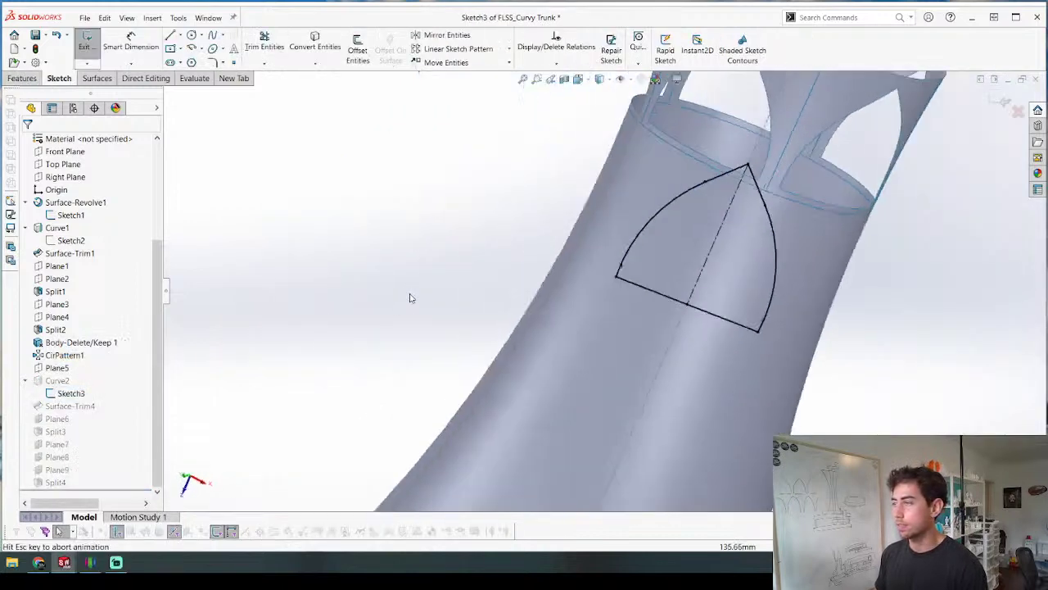
left_click_drag(553, 305, 637, 244)
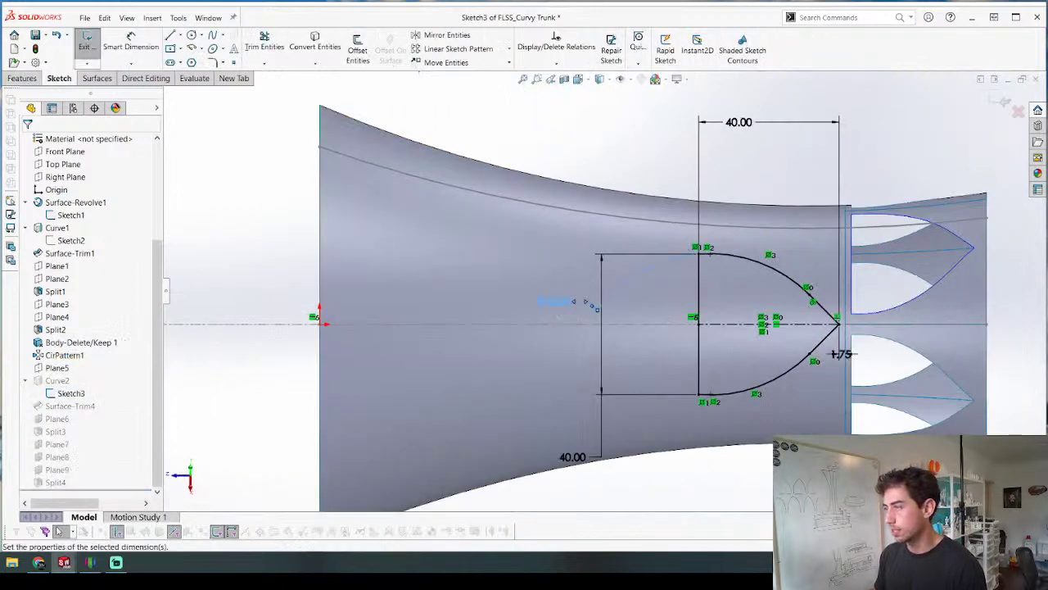
double_click(573, 457)
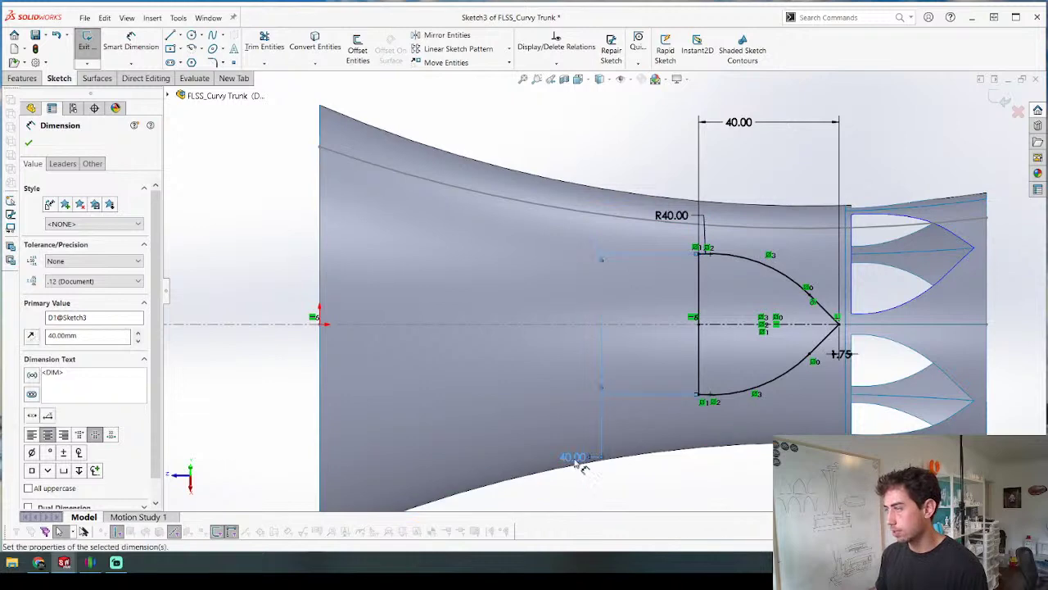
type("38")
key("Return")
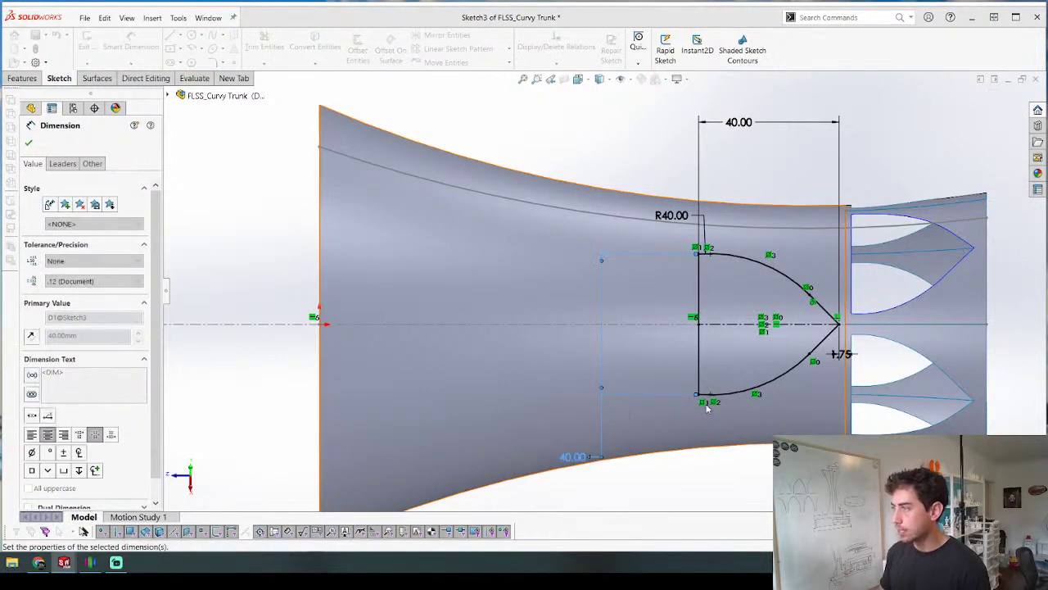
left_click(999, 97)
left_click(998, 94)
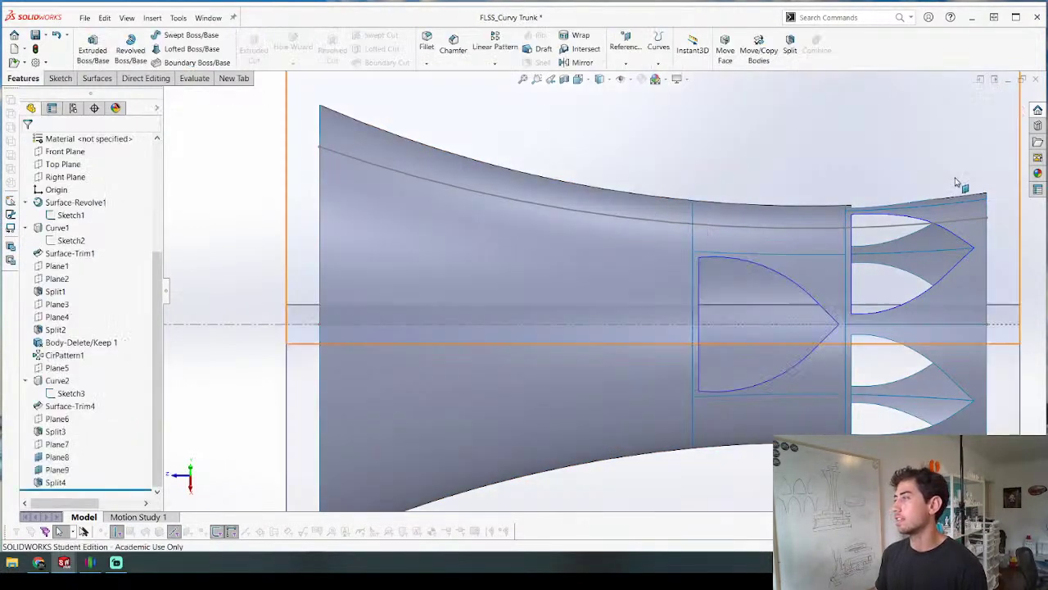
Step: Examine the gap between the arch opening and the side and bottom edges of the split segment
mouse_move(648, 325)
middle_mouse_down()
mouse_move(731, 113)
mouse_move(717, 283)
mouse_move(733, 308)
middle_mouse_up()
scroll(711, 283, "down", 3)
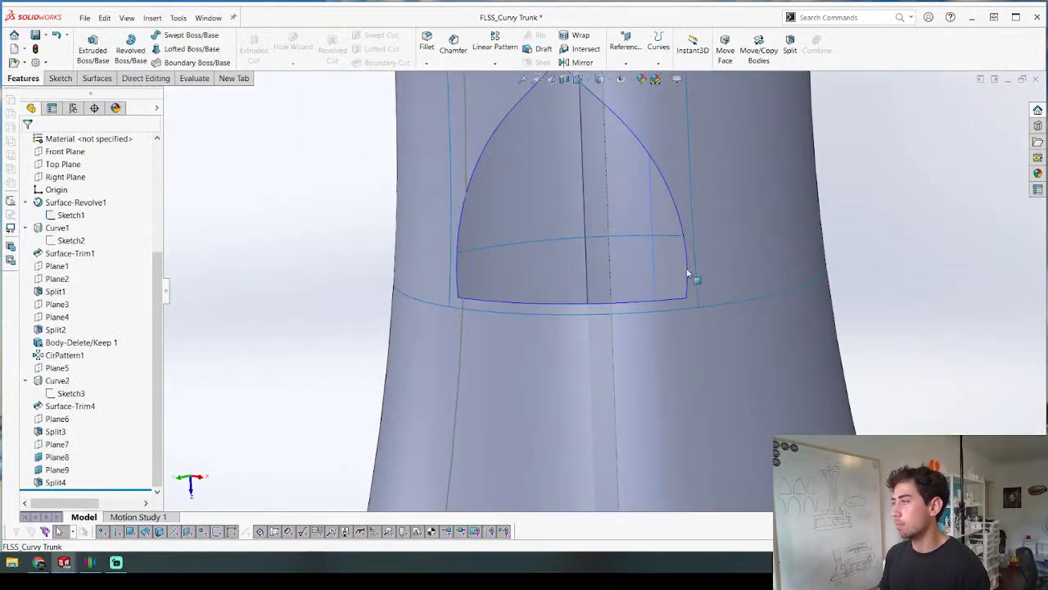
scroll(601, 291, "up", 6)
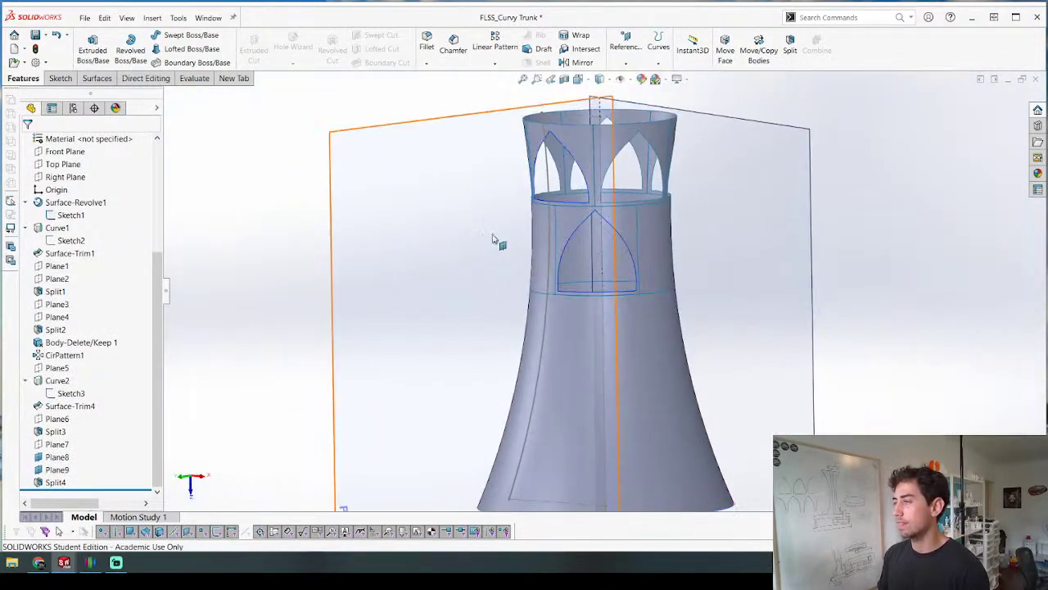
scroll(496, 241, "down", 3)
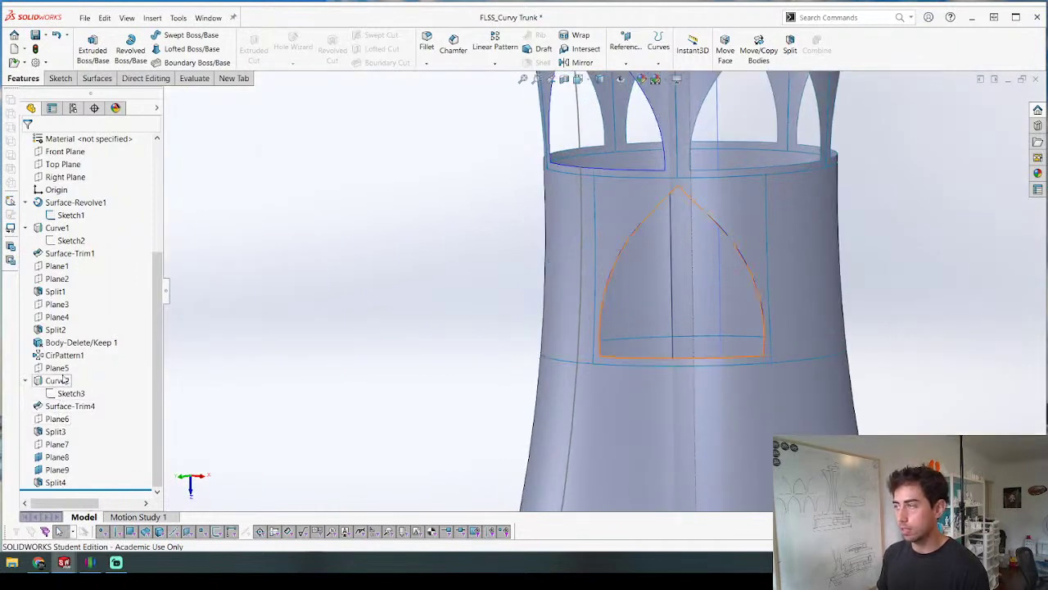
scroll(884, 370, "up", 4)
scroll(697, 327, "down", 3)
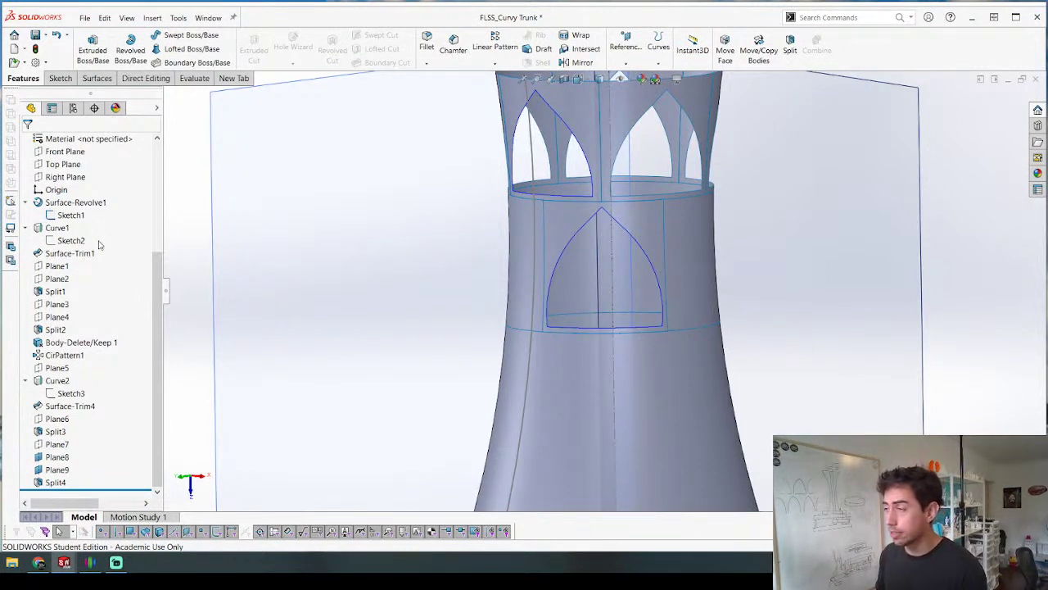
scroll(494, 342, "up", 3)
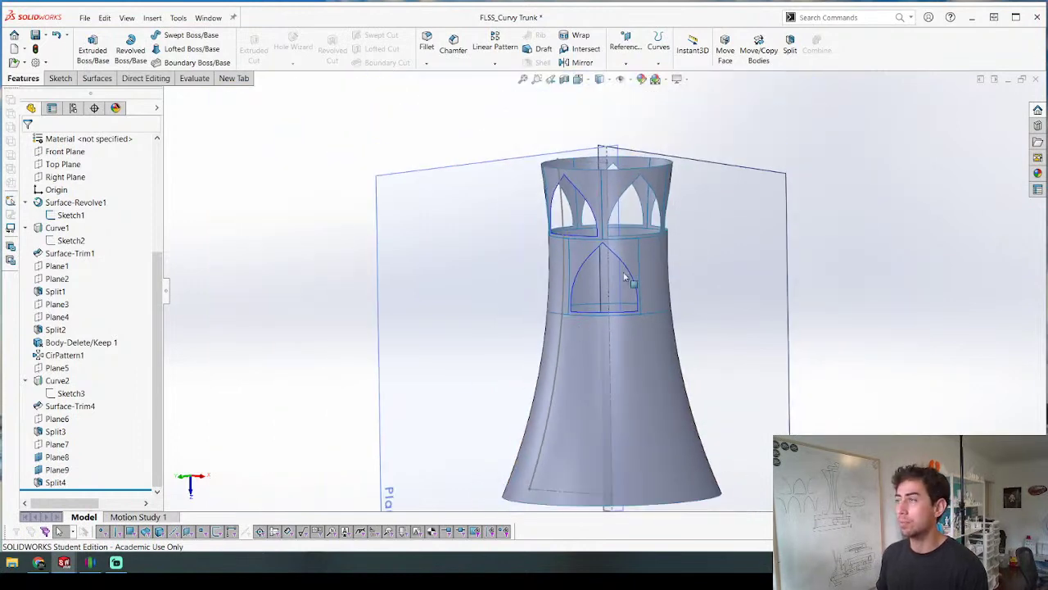
scroll(470, 295, "down", 3)
mouse_move(470, 294)
middle_mouse_down()
mouse_move(445, 169)
mouse_move(419, 152)
mouse_move(447, 326)
mouse_move(454, 267)
mouse_move(461, 284)
middle_mouse_up()
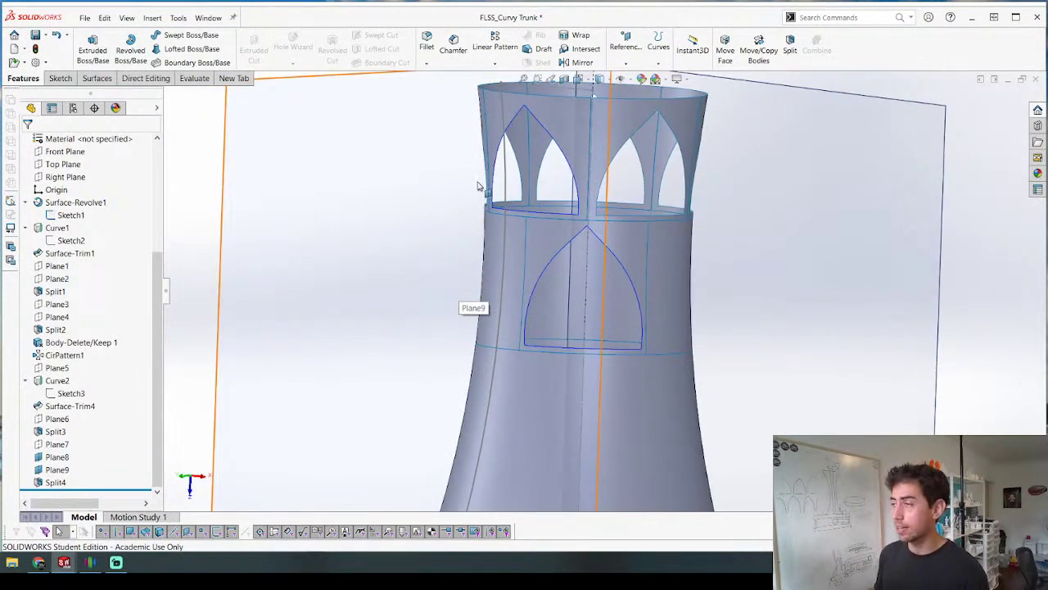
scroll(573, 274, "down", 3)
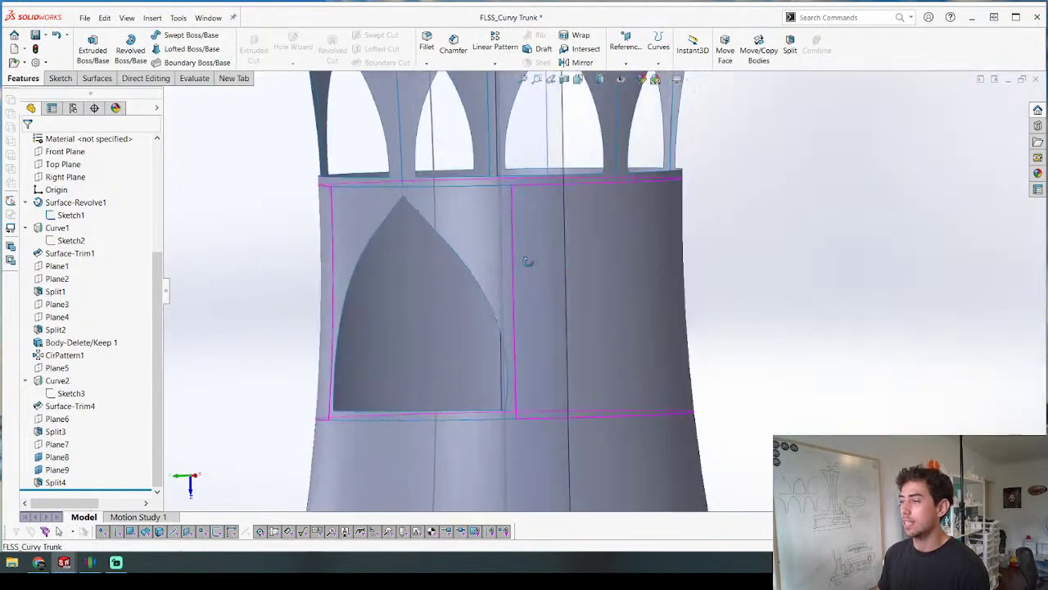
left_click(500, 216)
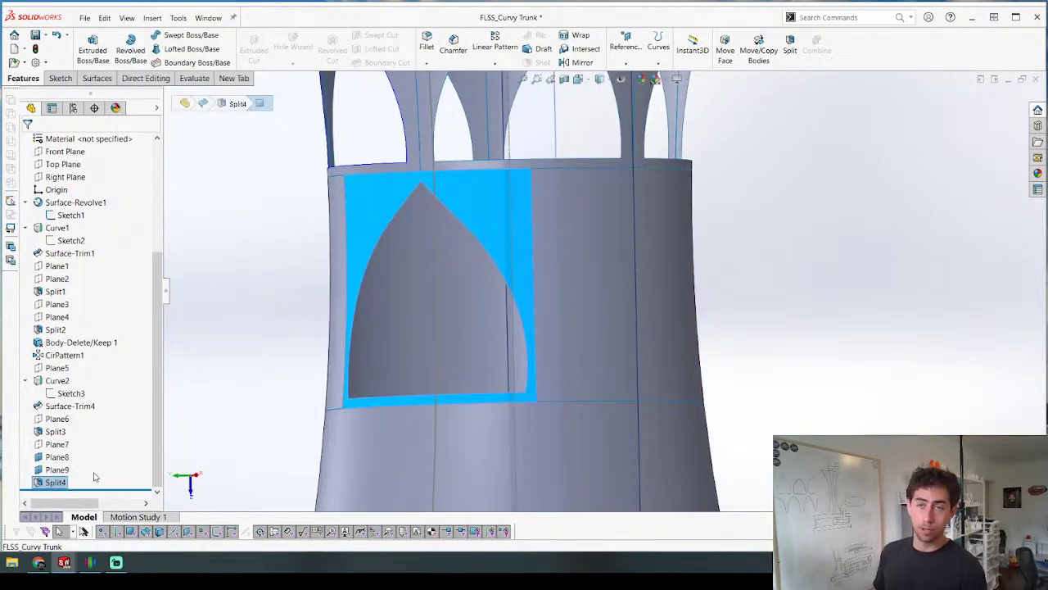
scroll(273, 298, "up", 3)
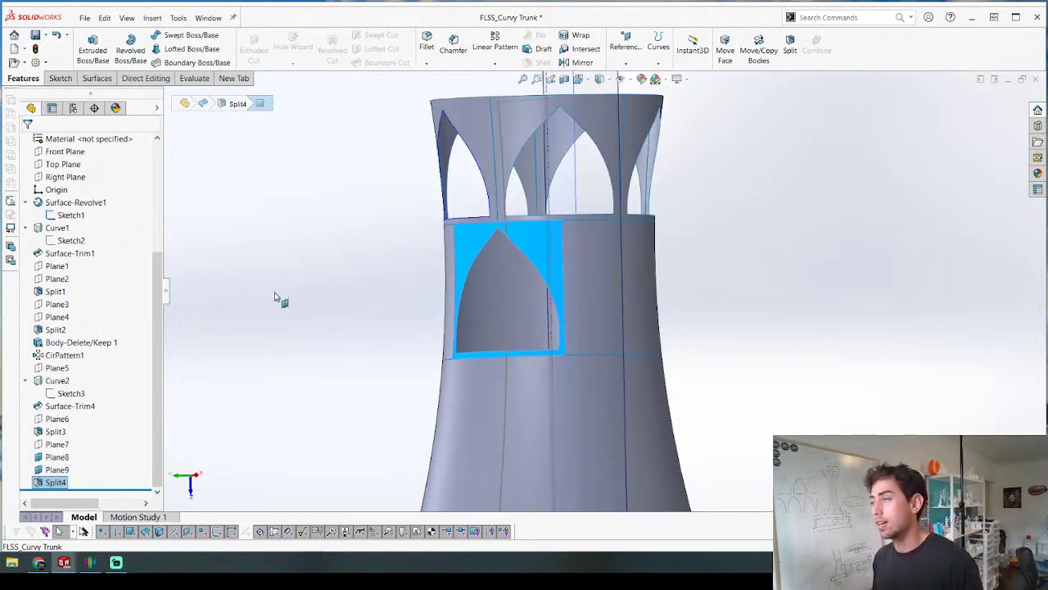
mouse_move(278, 299)
middle_mouse_down()
mouse_move(306, 294)
mouse_move(309, 281)
mouse_move(291, 294)
middle_mouse_up()
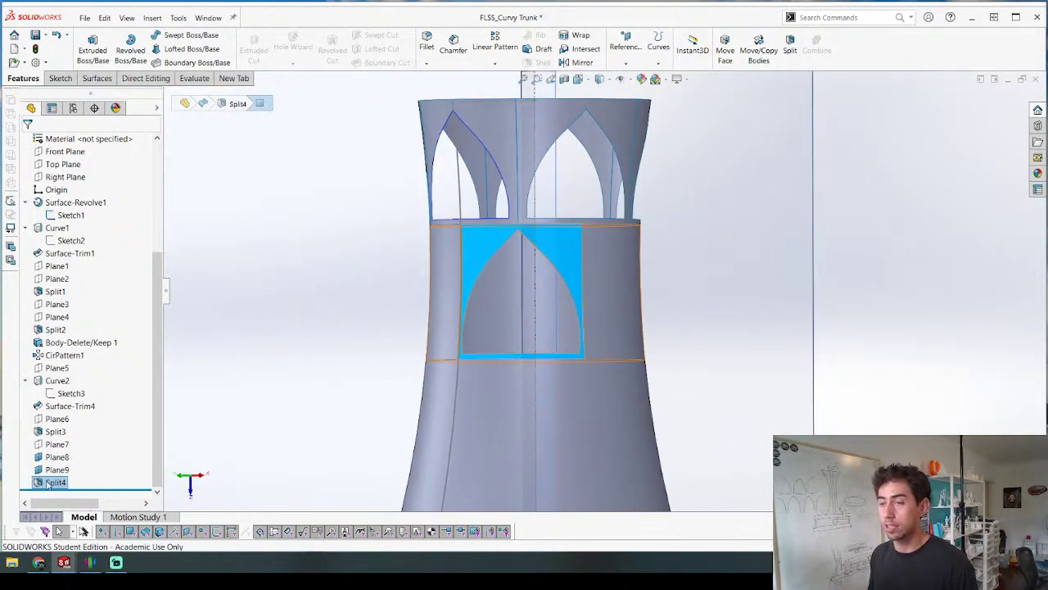
Step: Set the base width of the arch in Sketch3 to 37 mm
double_click(70, 393)
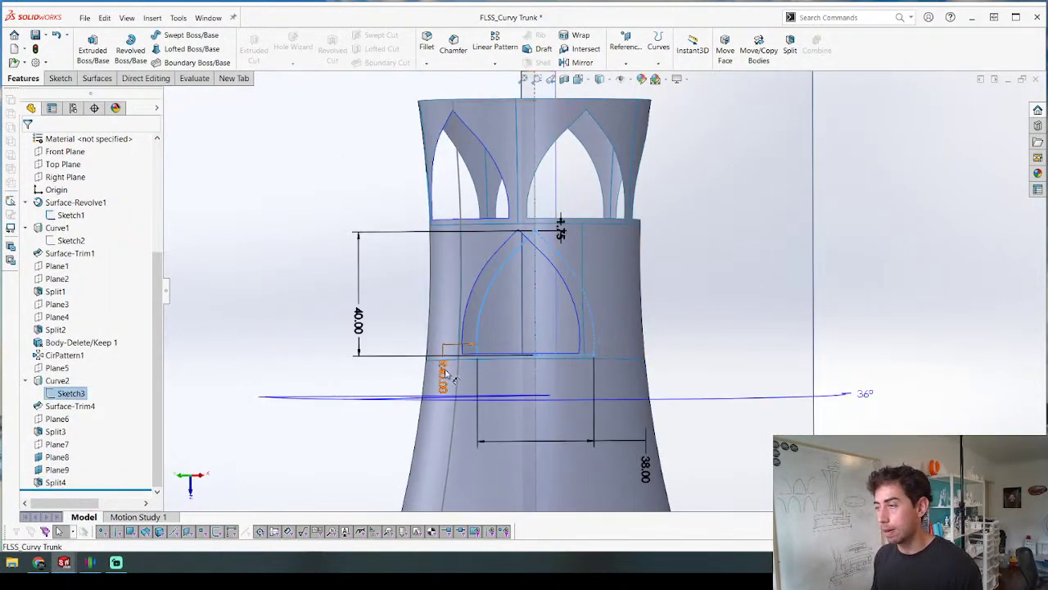
double_click(644, 469)
type("=")
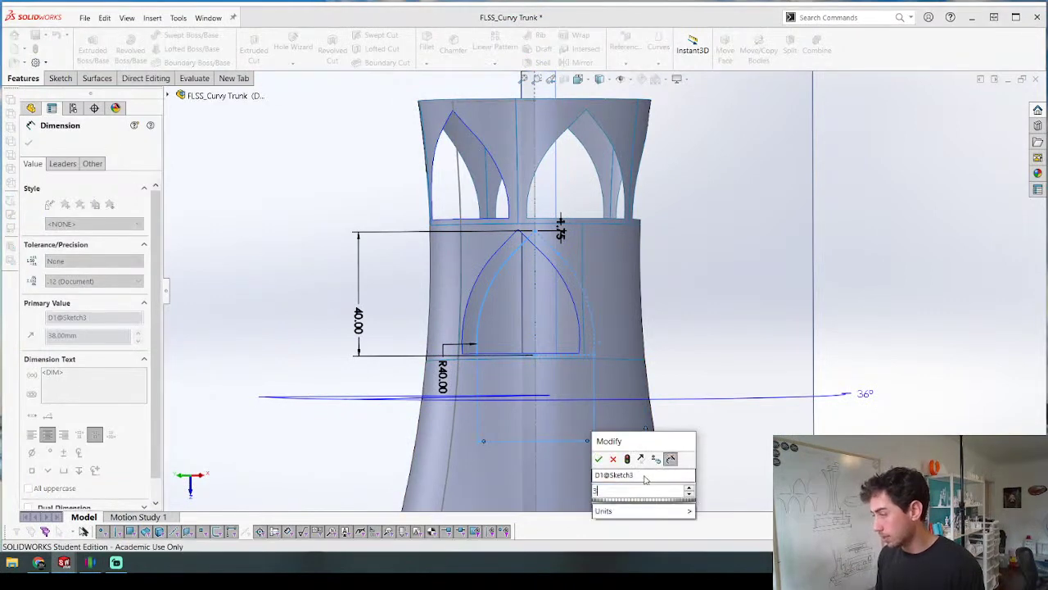
type("7")
key("Return")
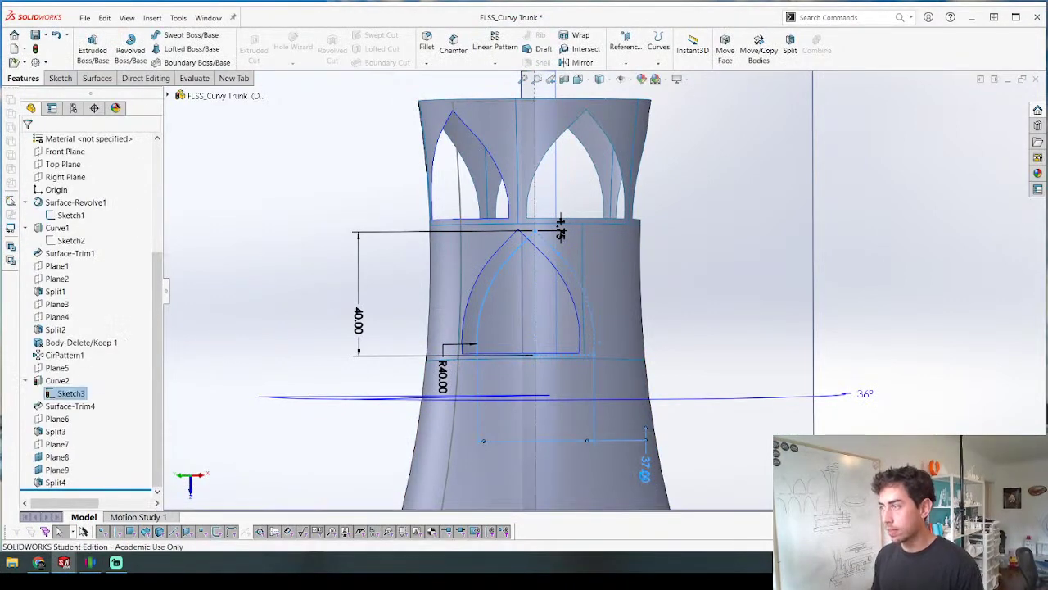
key("Escape")
Step: Set the radius of the side arcs in the second arch's sketch to 36 mm
scroll(471, 290, "down", 5)
middle_click_drag(471, 290, 479, 330)
scroll(479, 329, "up", 3)
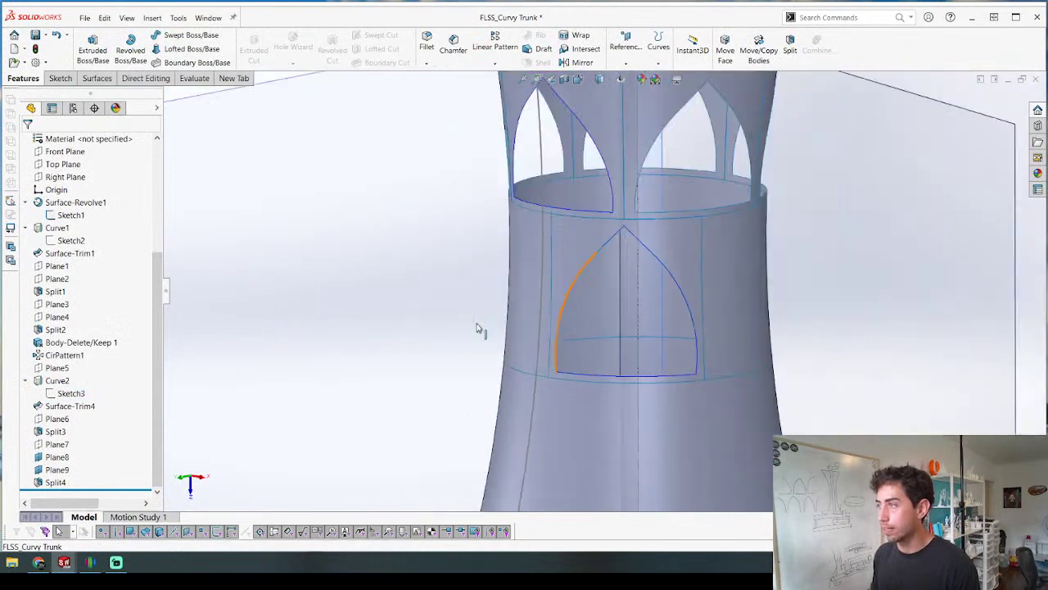
scroll(480, 329, "up", 2)
left_click(573, 288)
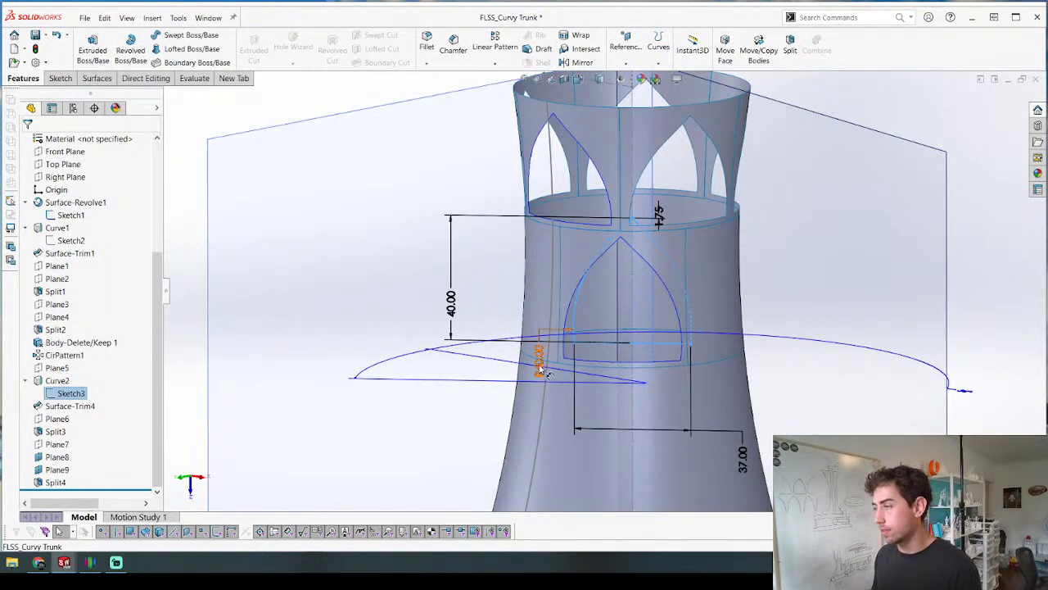
double_click(532, 319)
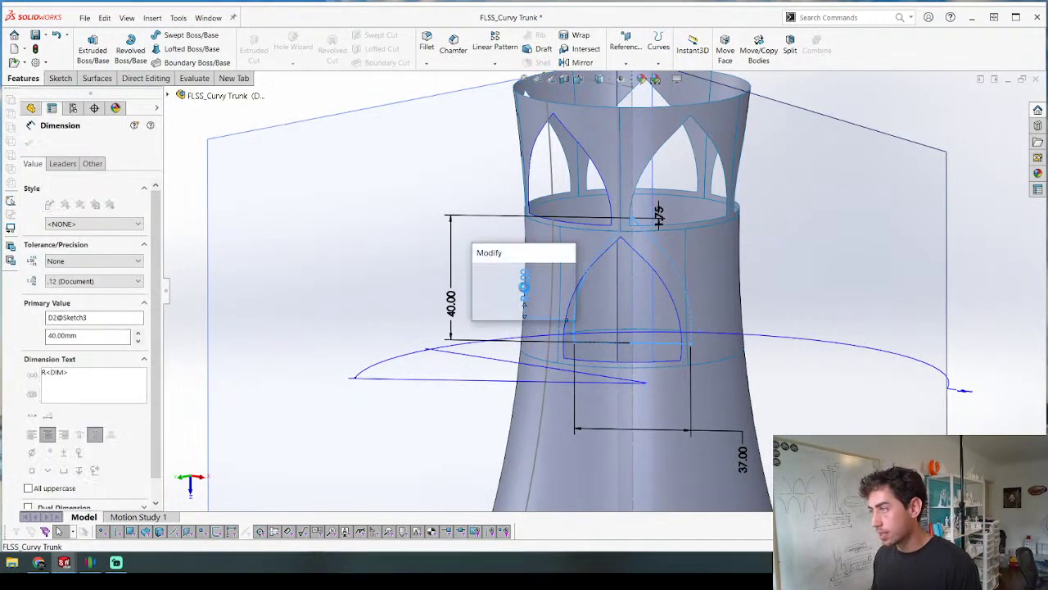
type("50")
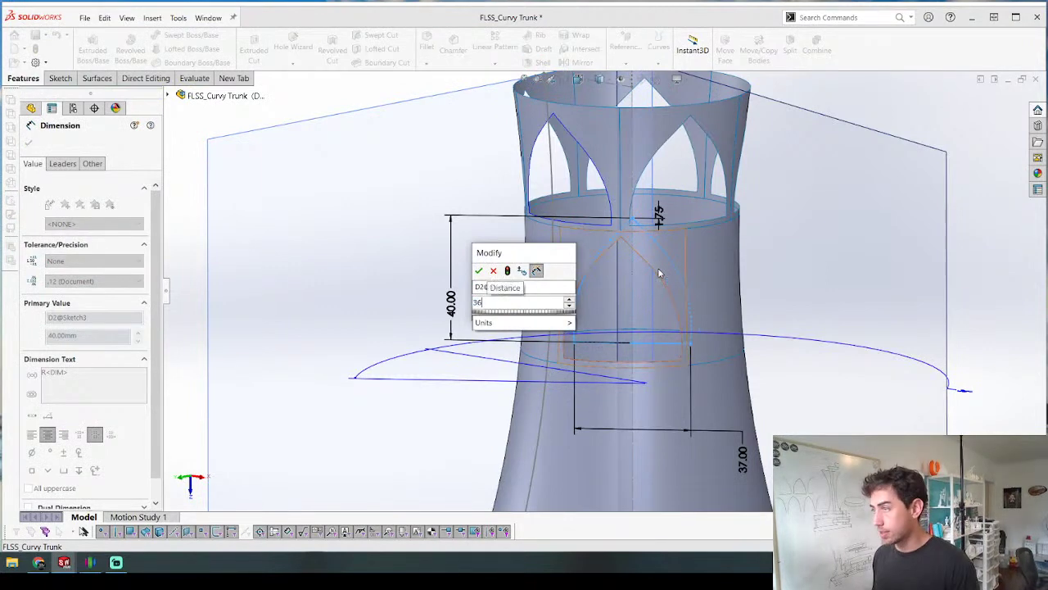
key("Return")
key("Escape")
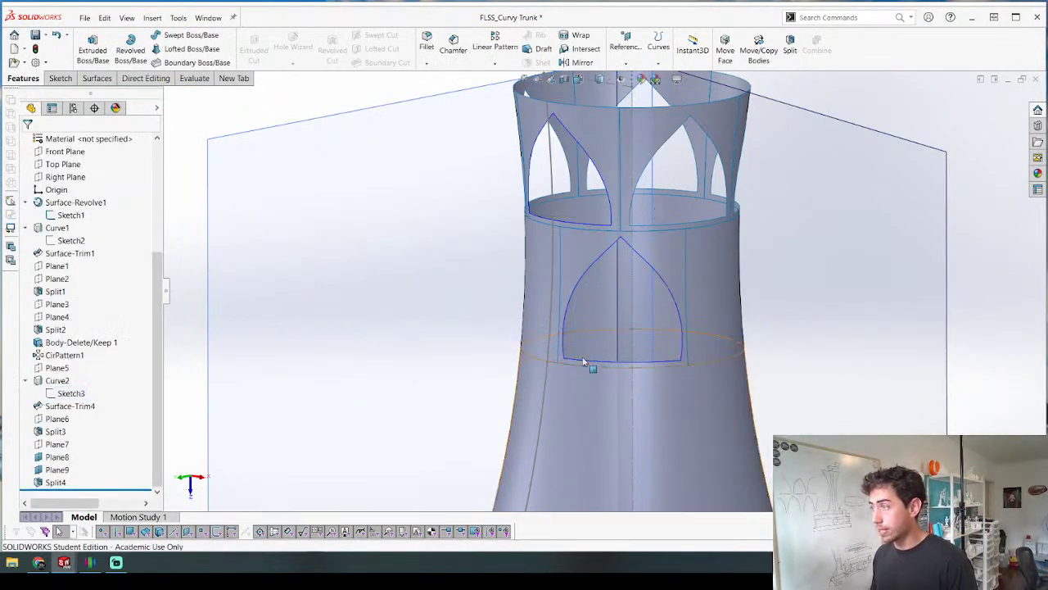
Step: Restore the arc radius in Sketch3 to 40 mm
middle_click_drag(584, 362, 590, 324)
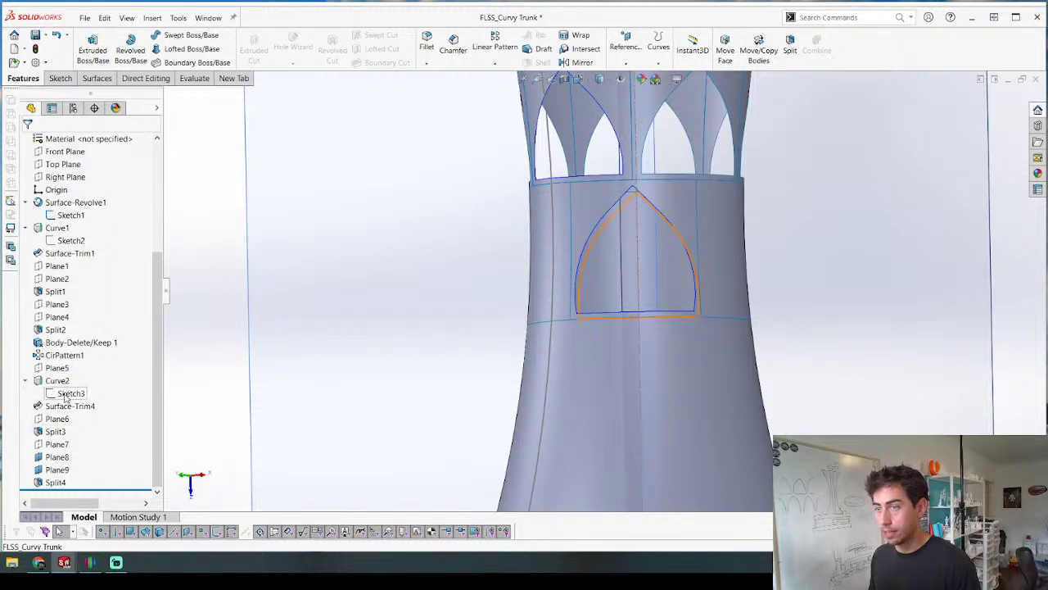
double_click(68, 395)
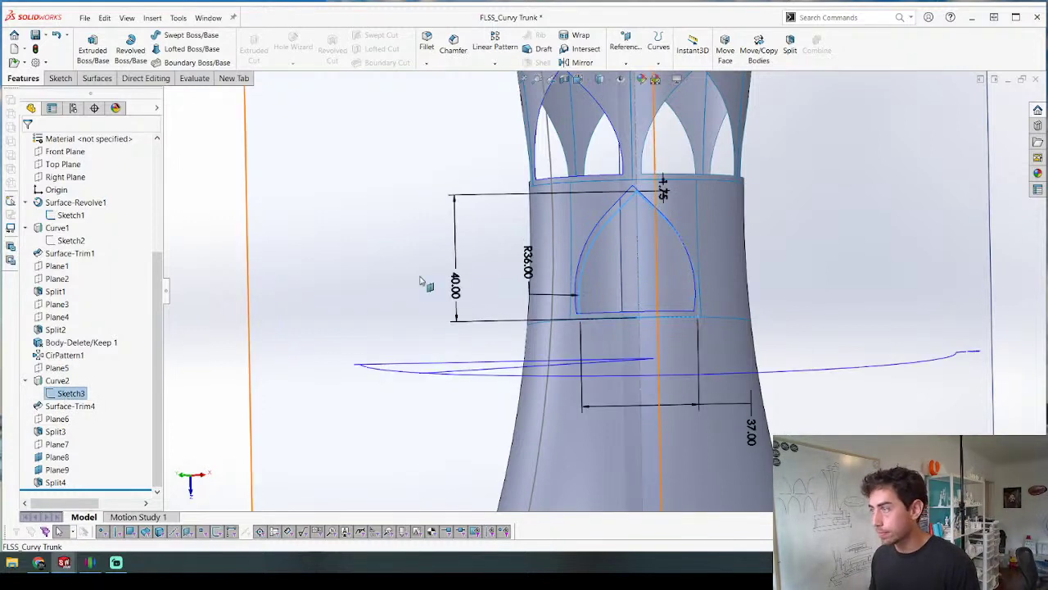
double_click(530, 266)
type("40")
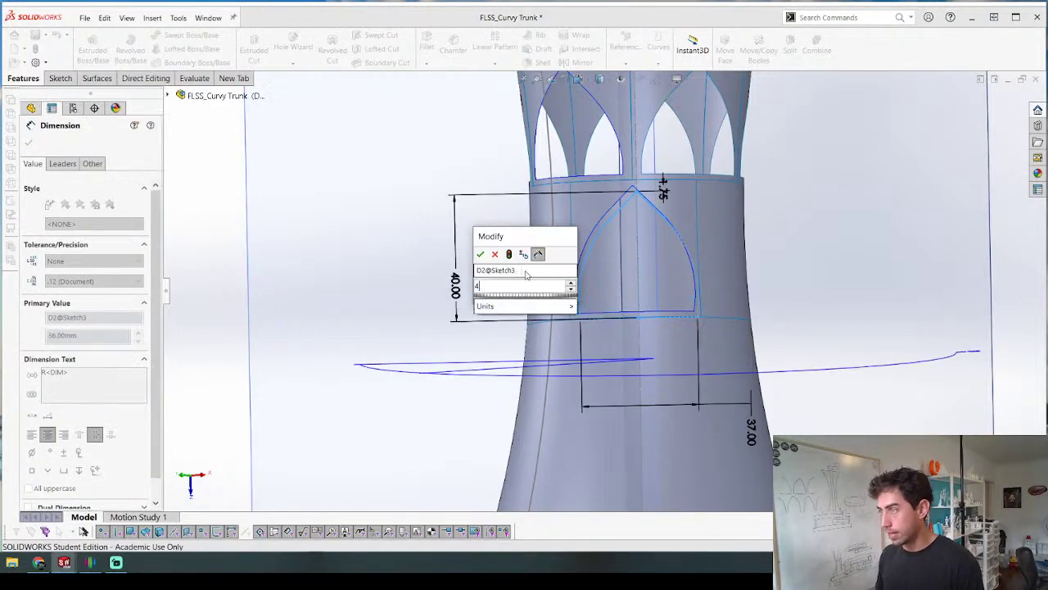
key("Return")
key("Escape")
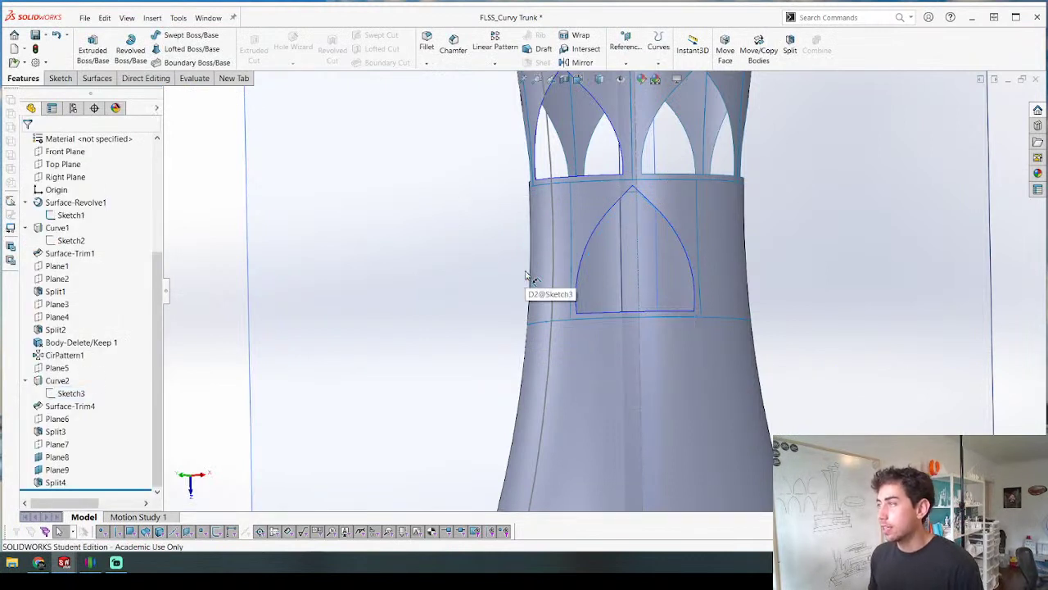
Step: Inspect the remaining band body around the arch segment and review the surface bodies in the feature tree
left_click(563, 206)
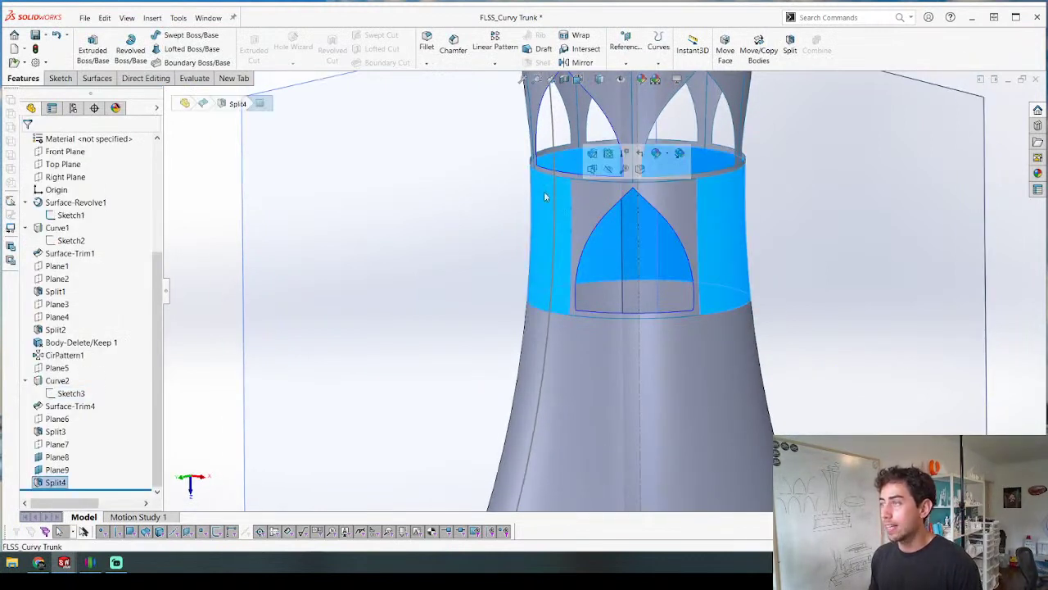
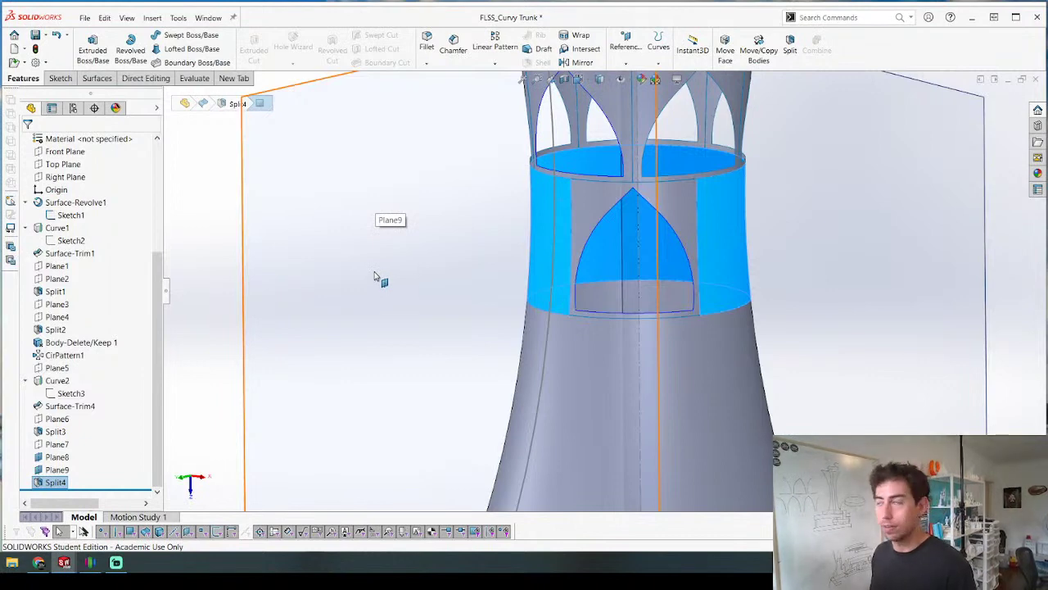
middle_click_drag(475, 229, 637, 264)
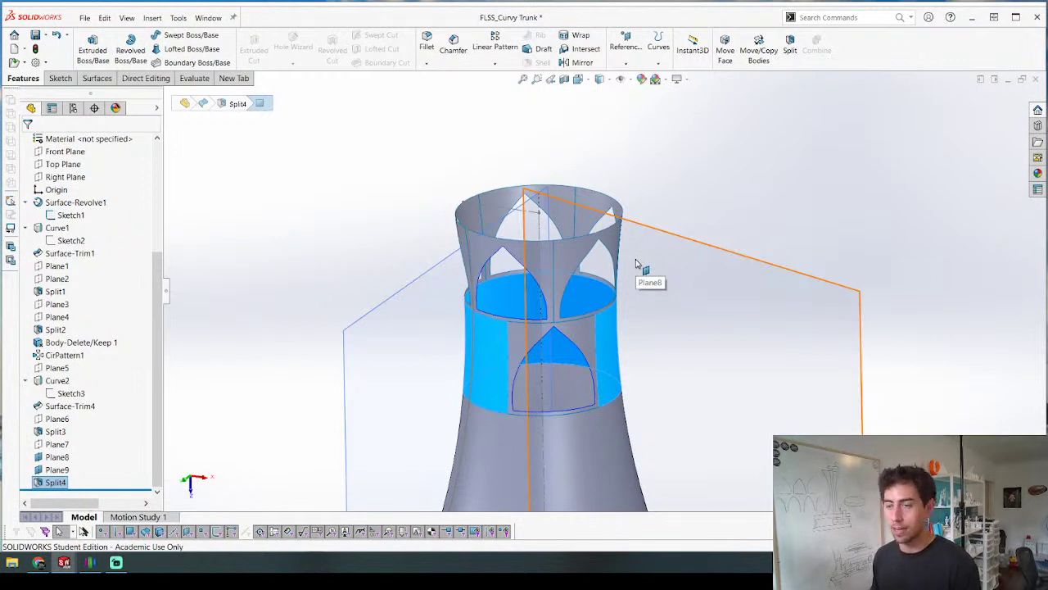
scroll(636, 264, "down", 3)
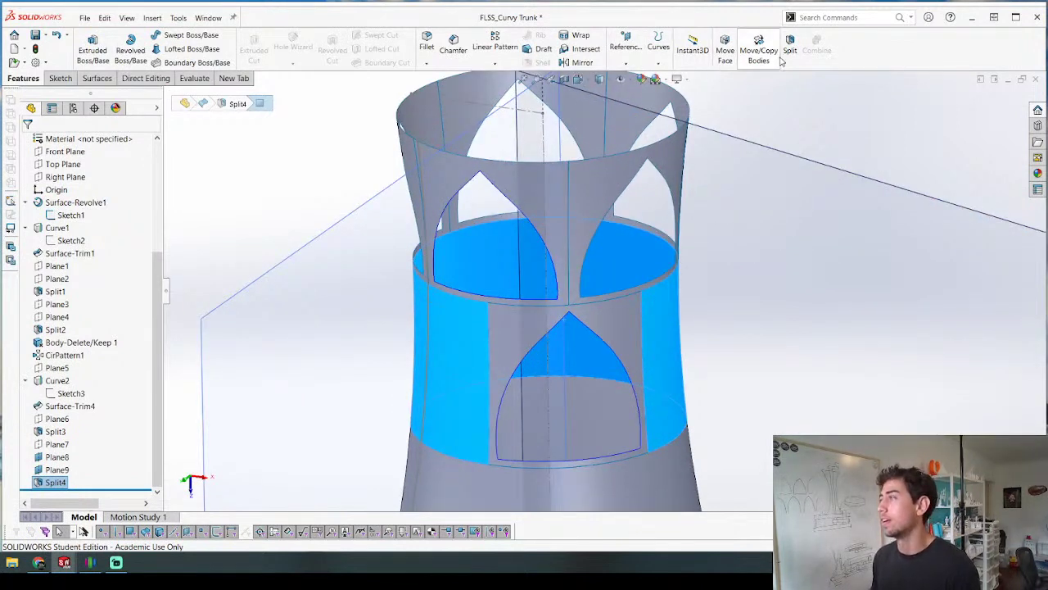
scroll(106, 209, "up", 4)
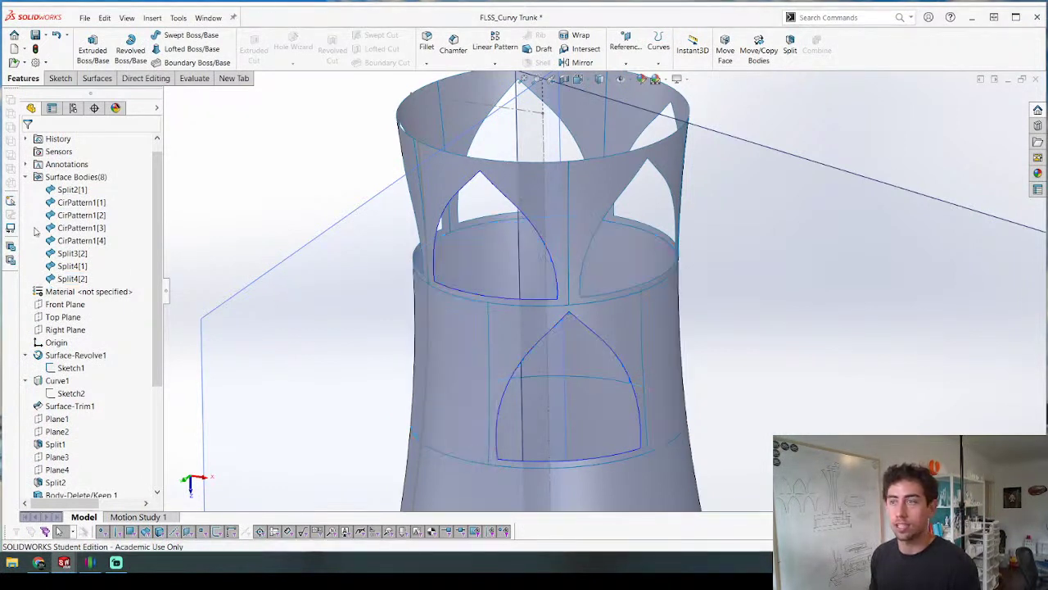
Step: Delete the leftover surface body of the second band, Split4[2], keeping only the arch segment
left_click(72, 278)
key("Delete")
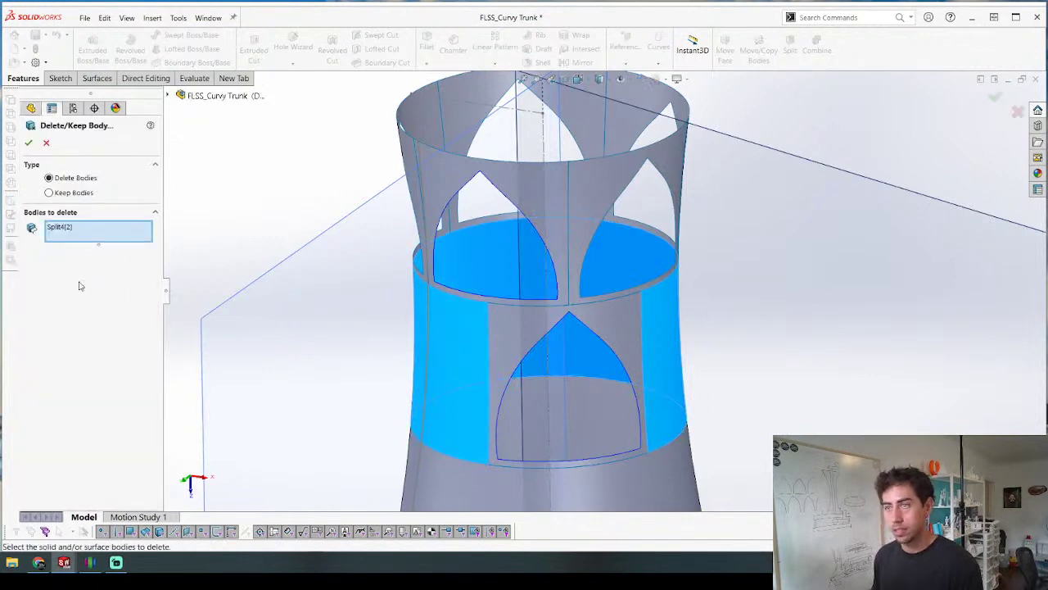
key("Return")
Step: Circular-pattern the second band's arch segment body around the Sketch1 centerline with 5 equally spaced instances over 360 degrees
scroll(370, 287, "up", 4)
middle_click_drag(370, 286, 394, 258)
scroll(528, 293, "down", 4)
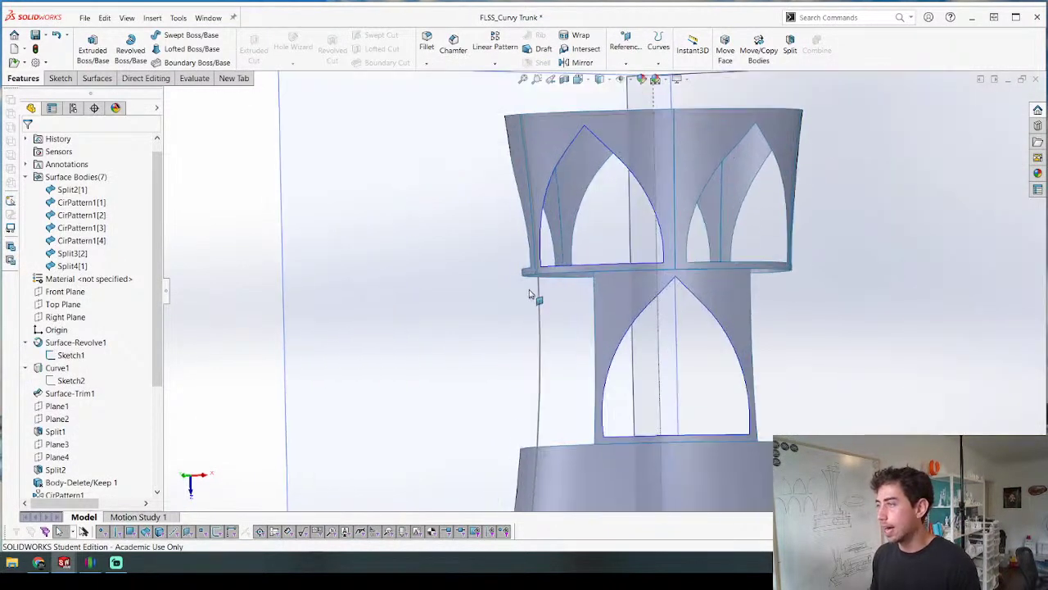
left_click(603, 297)
left_click(495, 63)
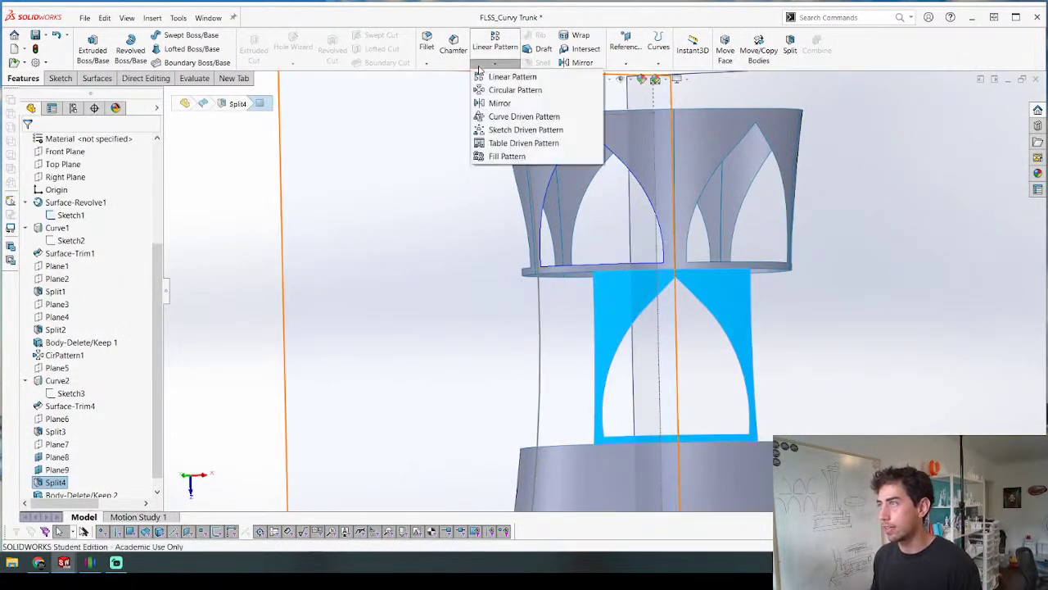
left_click(514, 90)
middle_click_drag(527, 272, 503, 337)
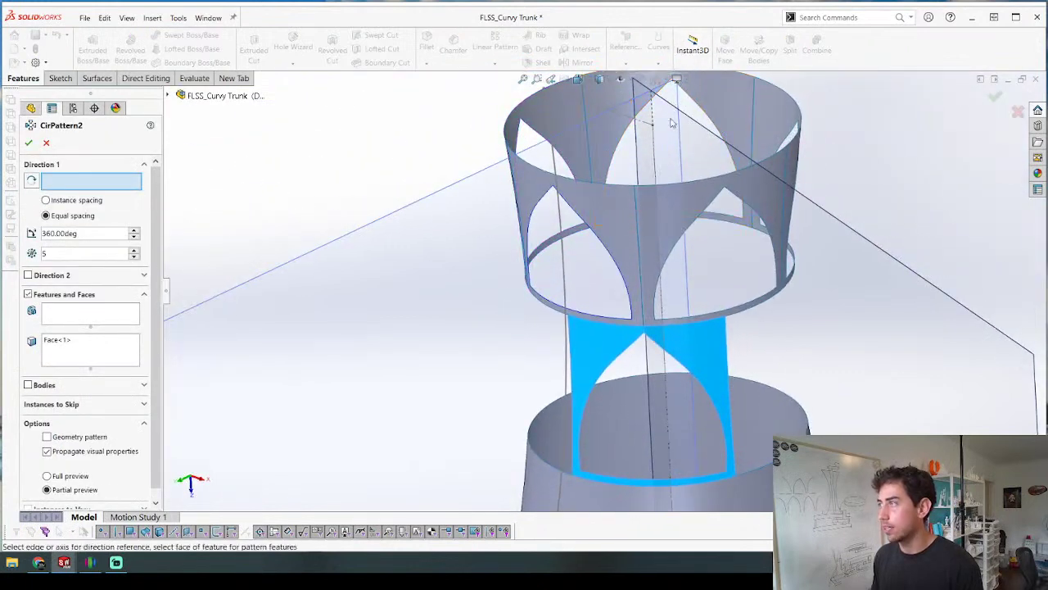
left_click(655, 145)
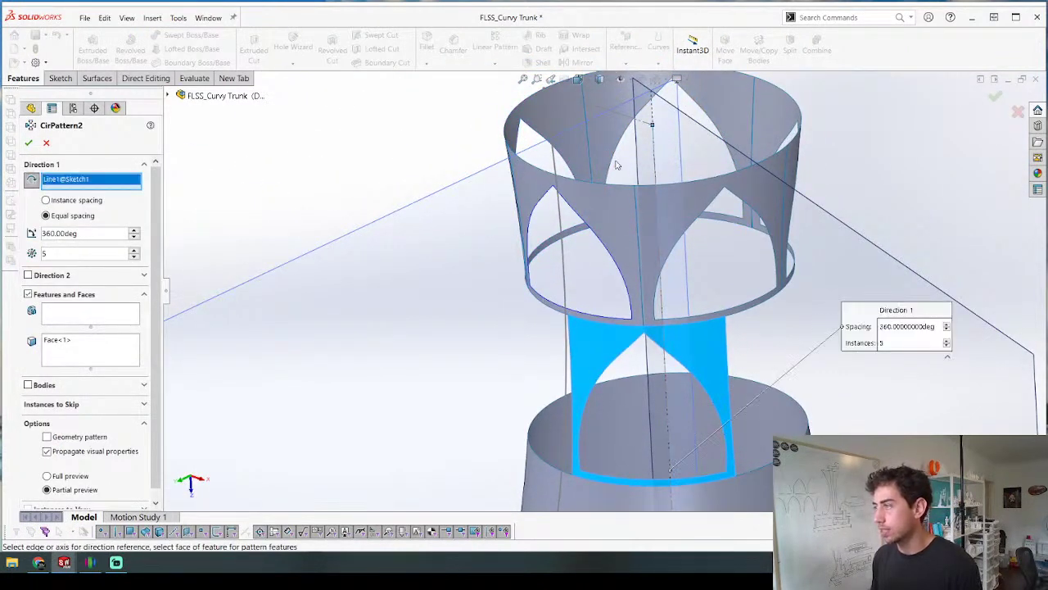
left_click(28, 294)
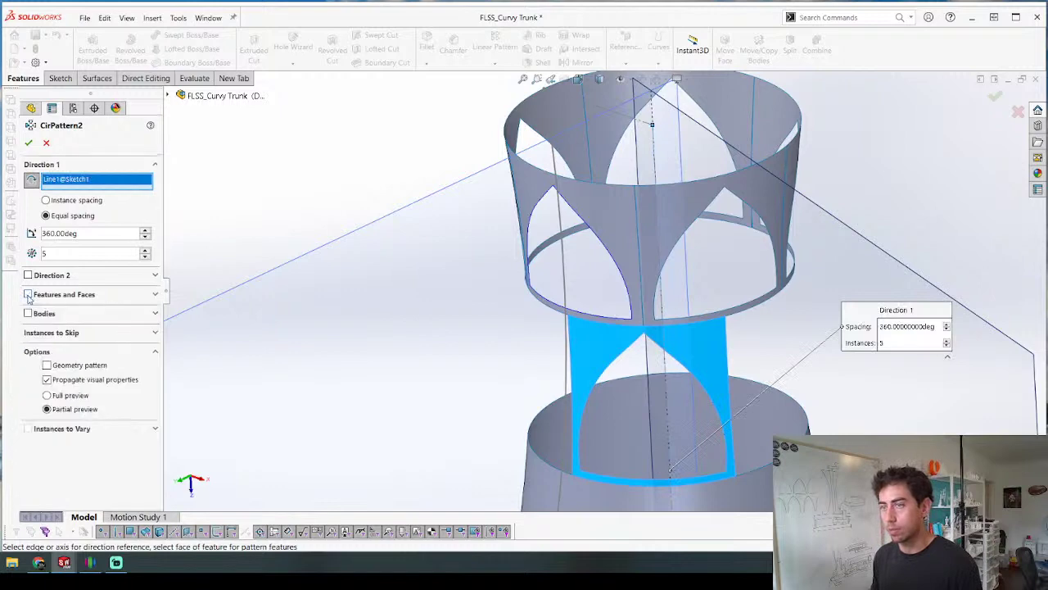
left_click(28, 314)
left_click(585, 358)
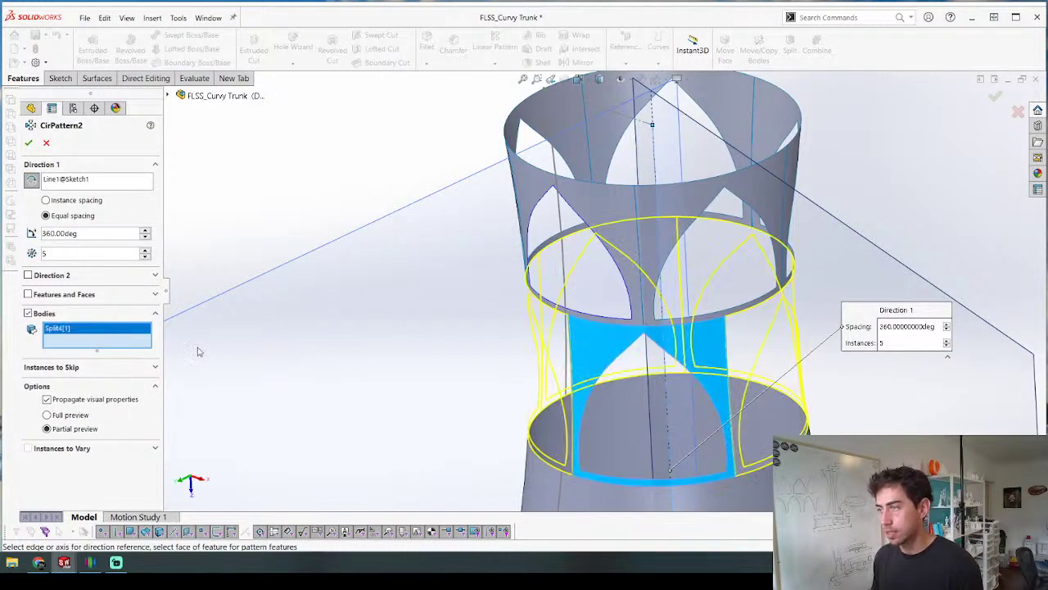
left_click(28, 143)
Step: Hide the two reference planes Plane8 and Plane9 beside the trunk
middle_click_drag(664, 385, 773, 402)
scroll(749, 384, "up", 5)
scroll(662, 355, "down", 3)
middle_click_drag(660, 356, 644, 331)
scroll(644, 334, "down", 5)
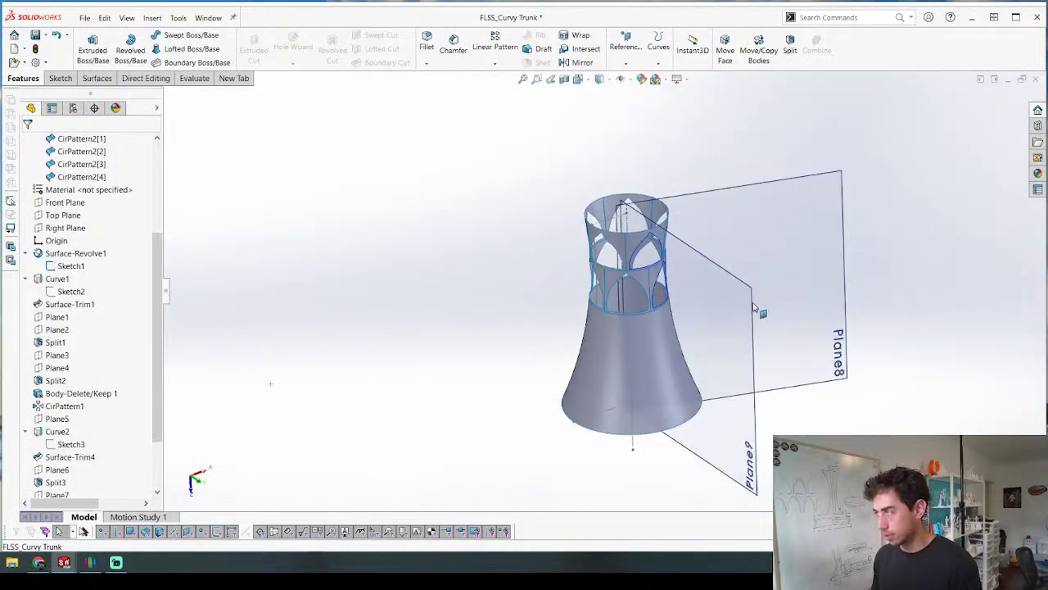
middle_click_drag(640, 315, 726, 224)
left_click(736, 219)
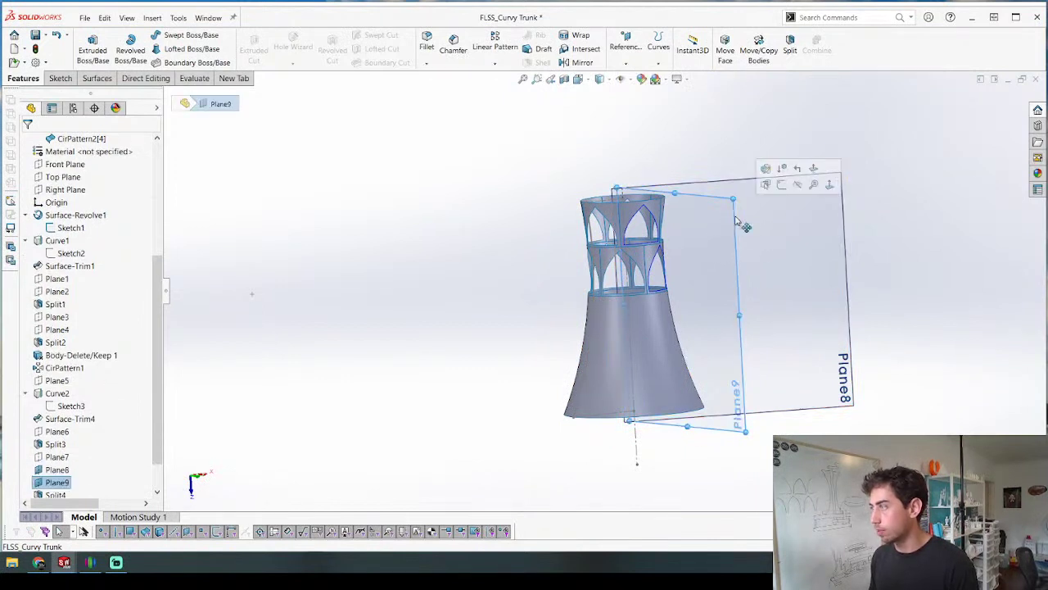
left_click(796, 183)
left_click(786, 202)
left_click(848, 171)
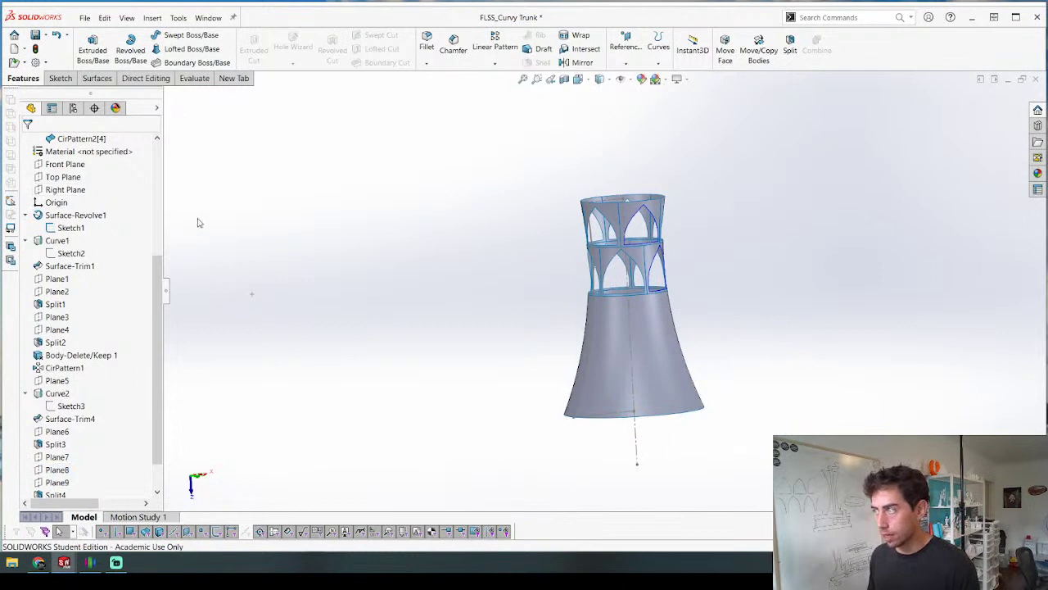
Step: Copy the first arch sketch, Sketch2, and paste it onto the Top Plane
left_click(71, 255)
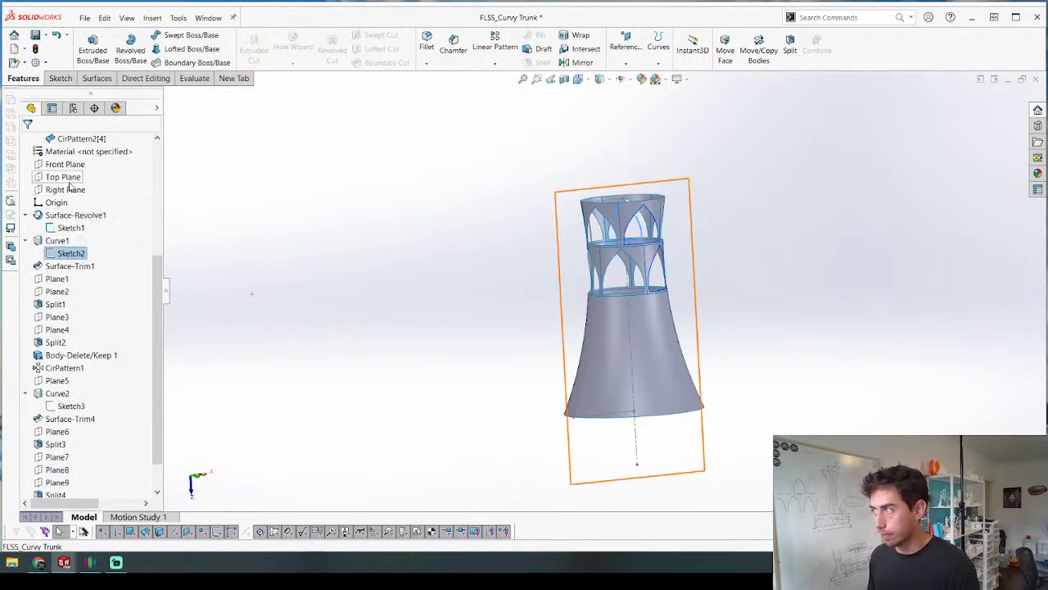
left_click(63, 177)
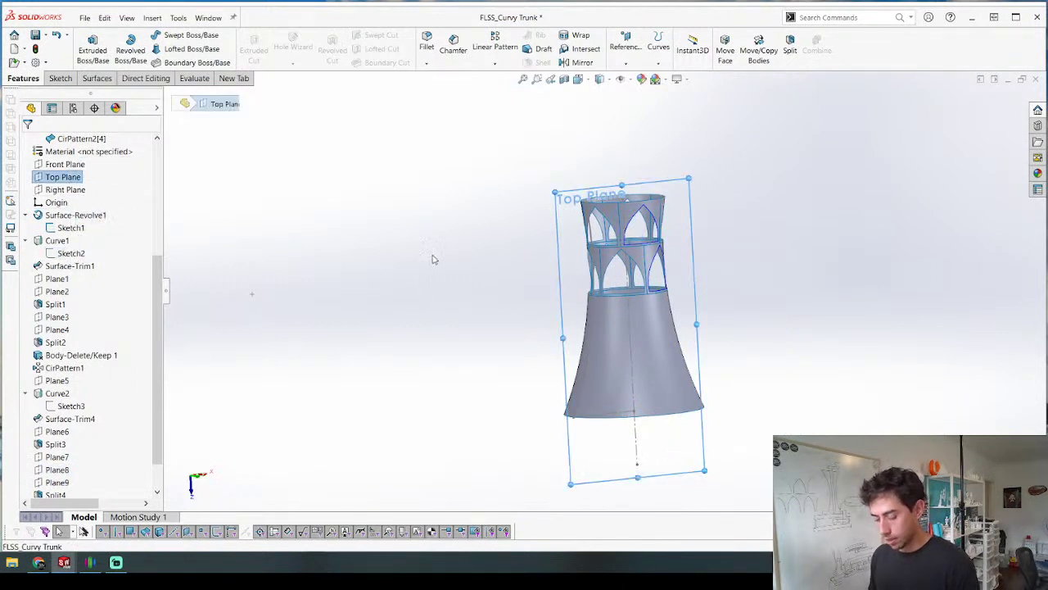
left_click(211, 303)
scroll(533, 345, "up", 7)
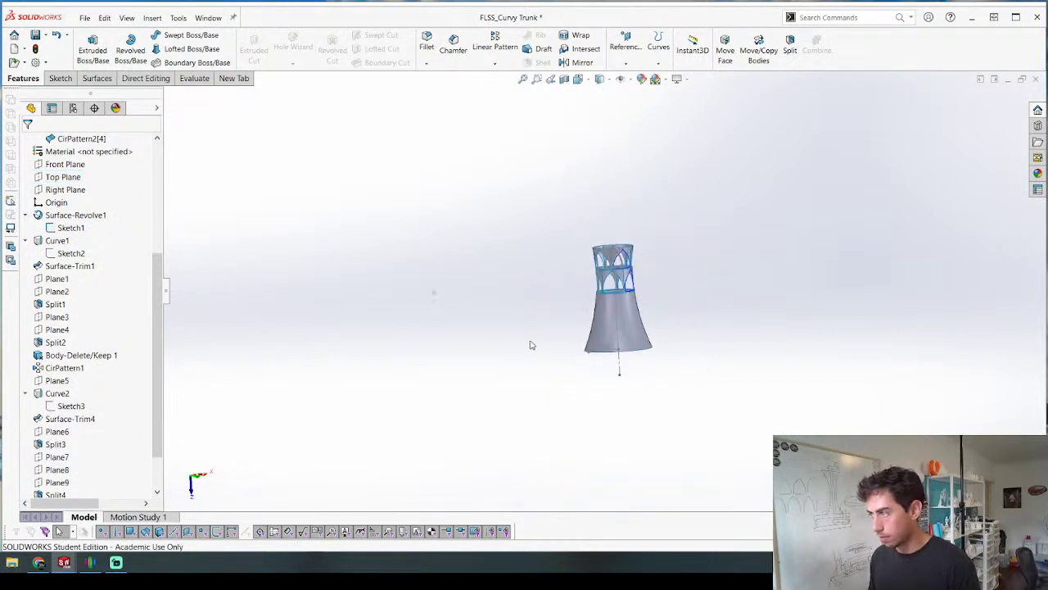
scroll(577, 314, "down", 5)
scroll(640, 244, "down", 4)
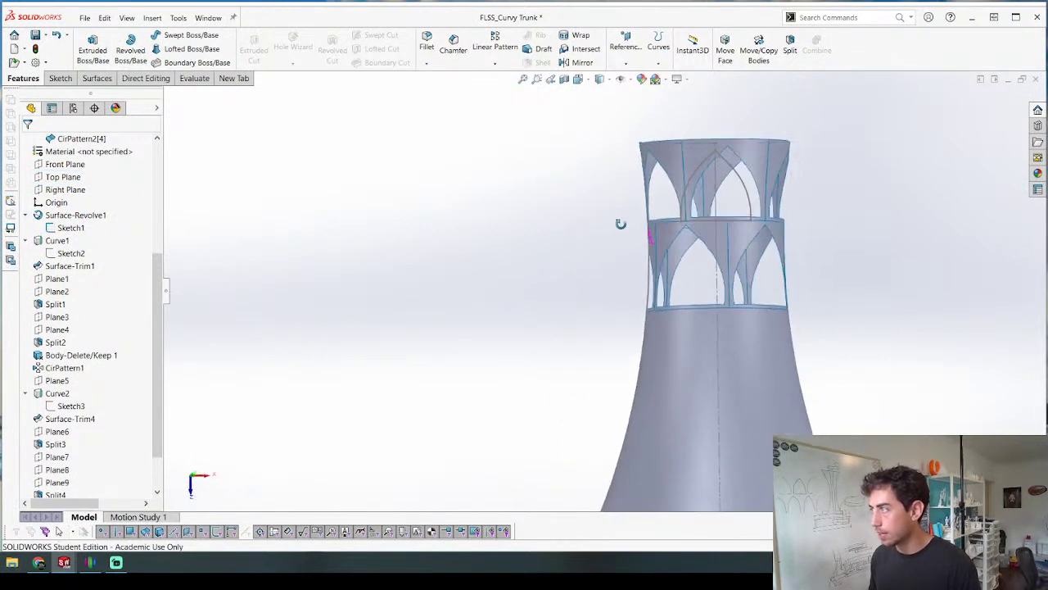
scroll(135, 452, "down", 2)
Step: Edit the pasted arch sketch and move the arch down onto the solid lower trunk, below the second arch band
right_click(67, 483)
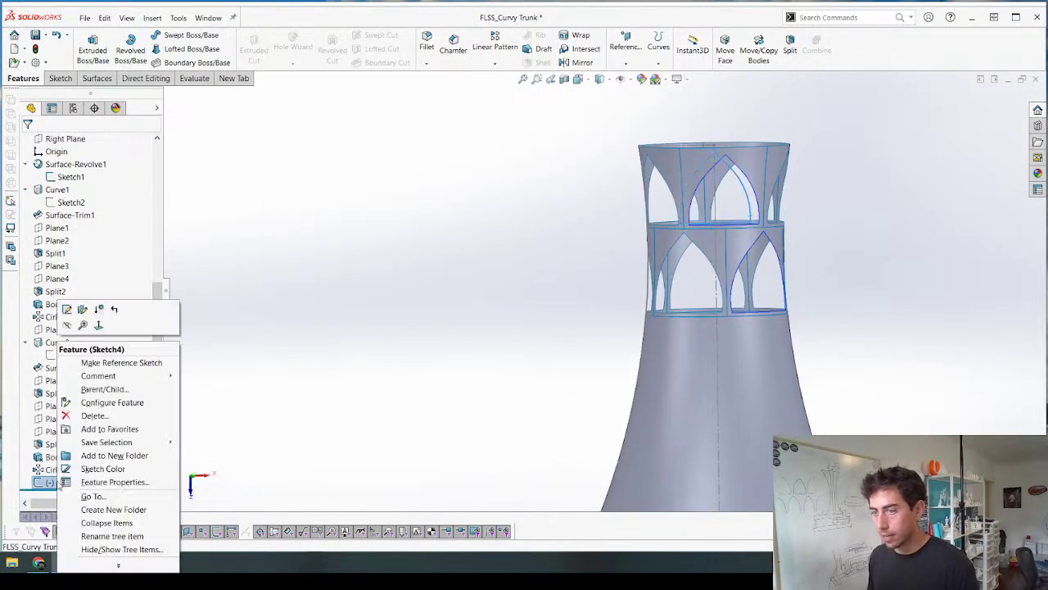
left_click(76, 310)
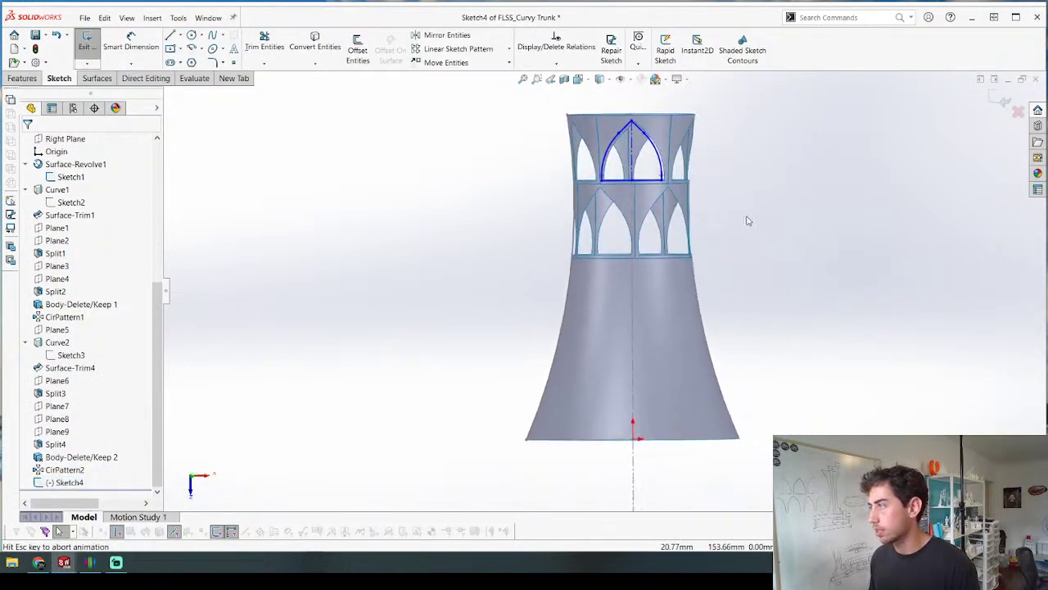
scroll(623, 131, "down", 5)
left_click_drag(623, 131, 638, 386)
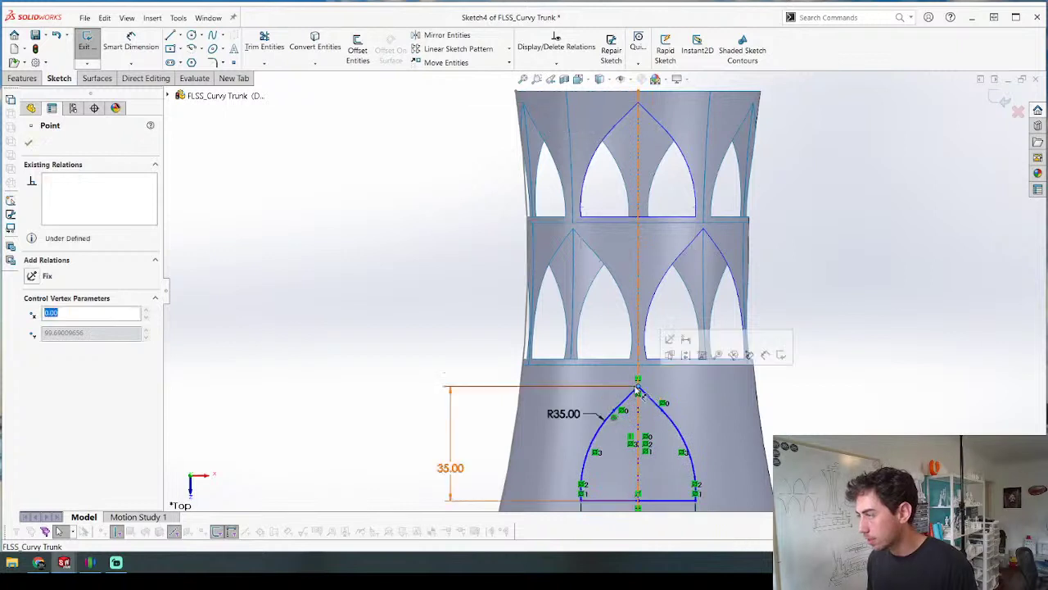
scroll(615, 360, "up", 3)
scroll(639, 410, "down", 3)
scroll(639, 360, "down", 1)
left_click(809, 257)
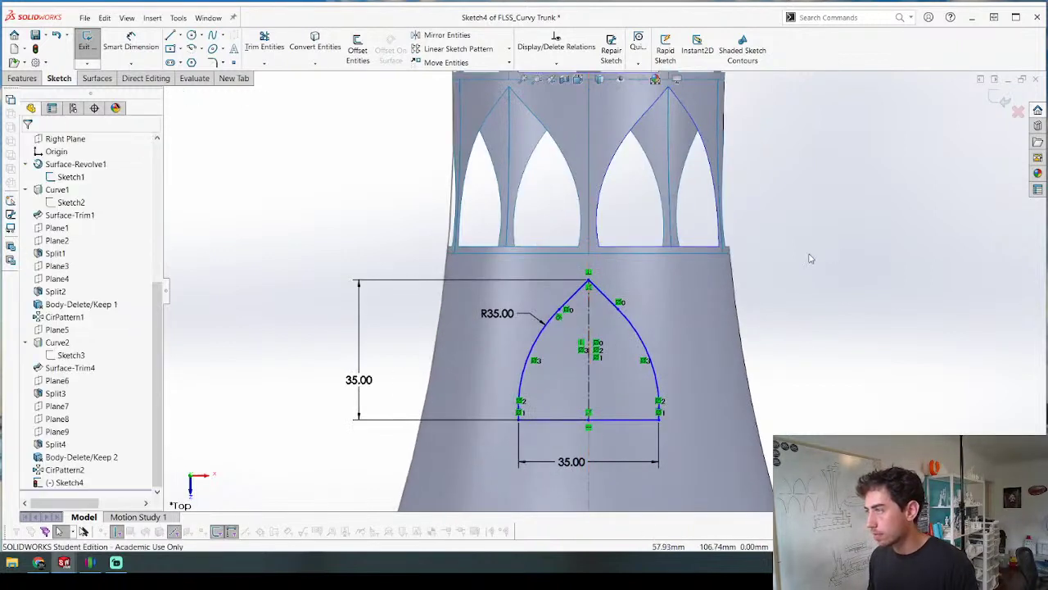
Step: Dimension the arch tip 1.75 mm below the bottom edge of the second arch band
key("d")
left_click(589, 283)
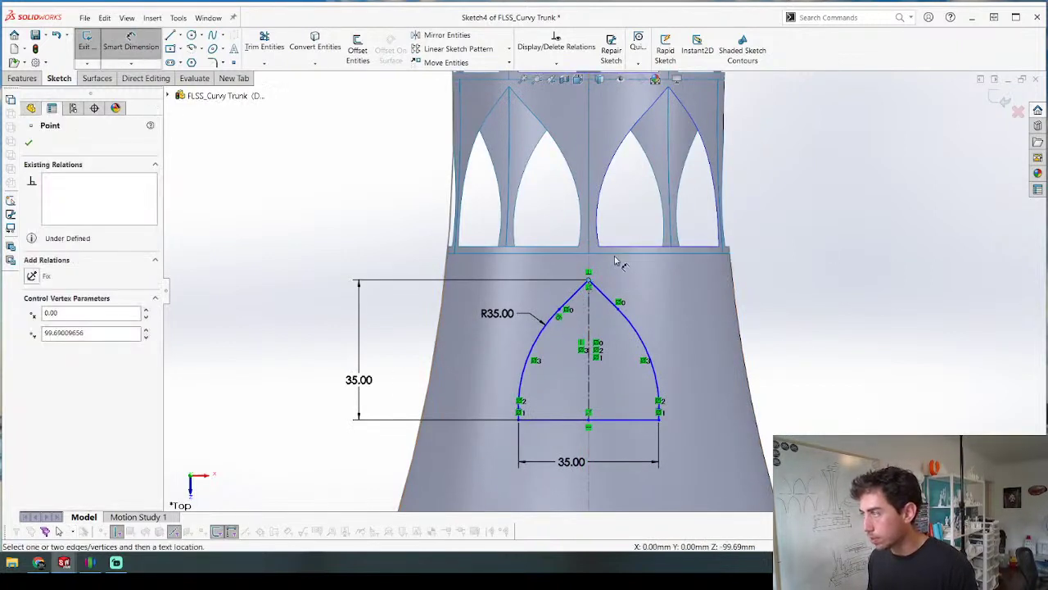
left_click(616, 254)
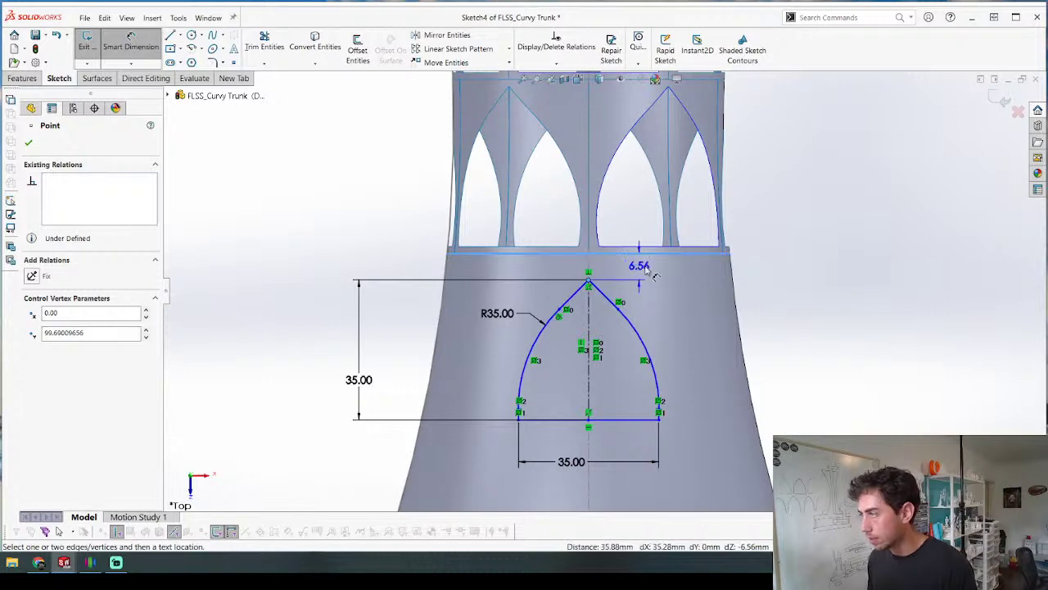
left_click(821, 276)
type("1.75")
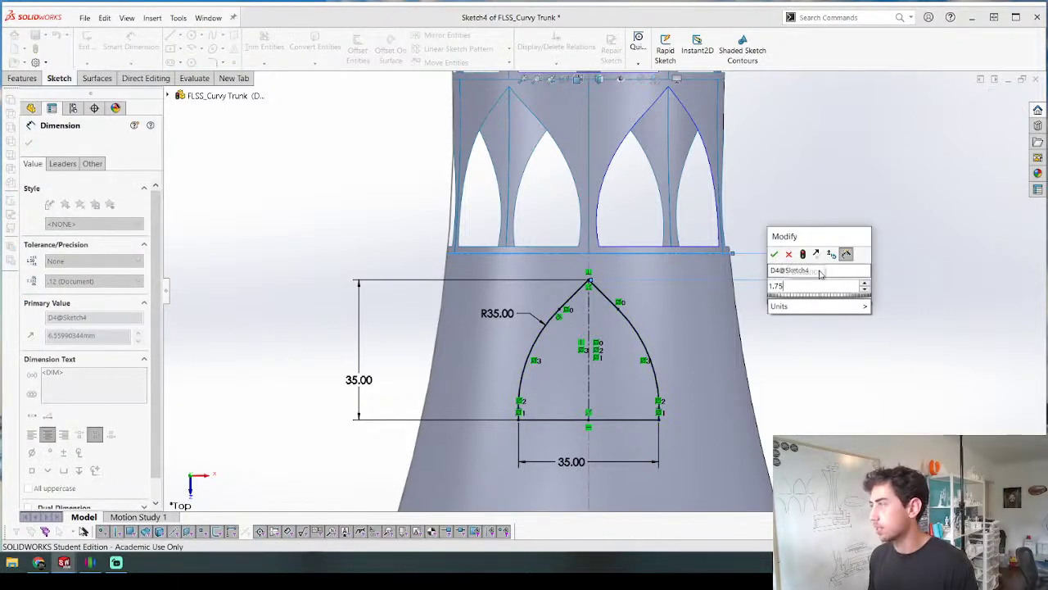
key("Return")
scroll(604, 292, "up", 3)
scroll(527, 350, "down", 2)
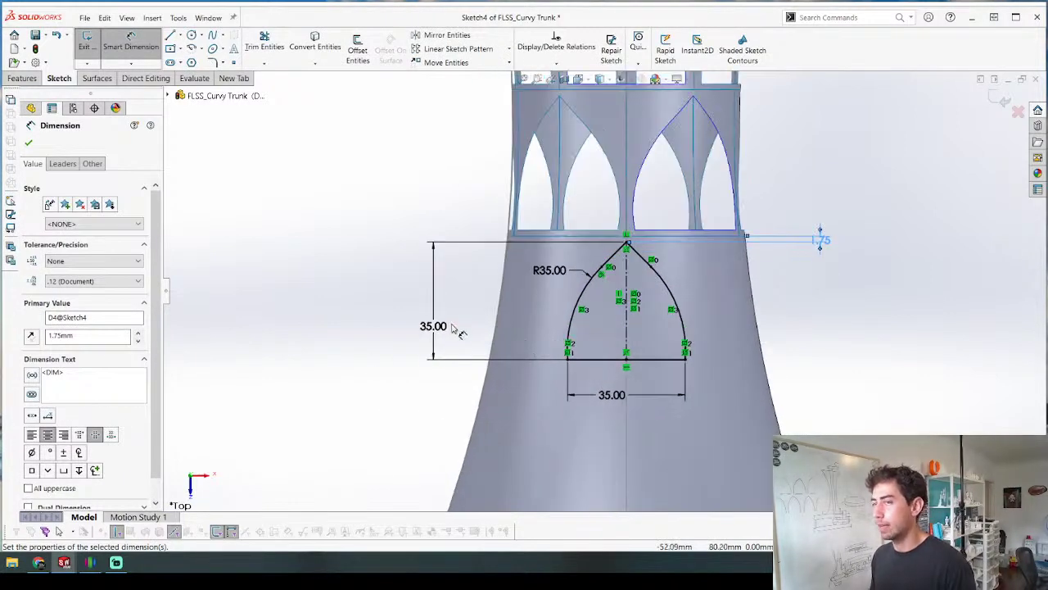
key("Escape")
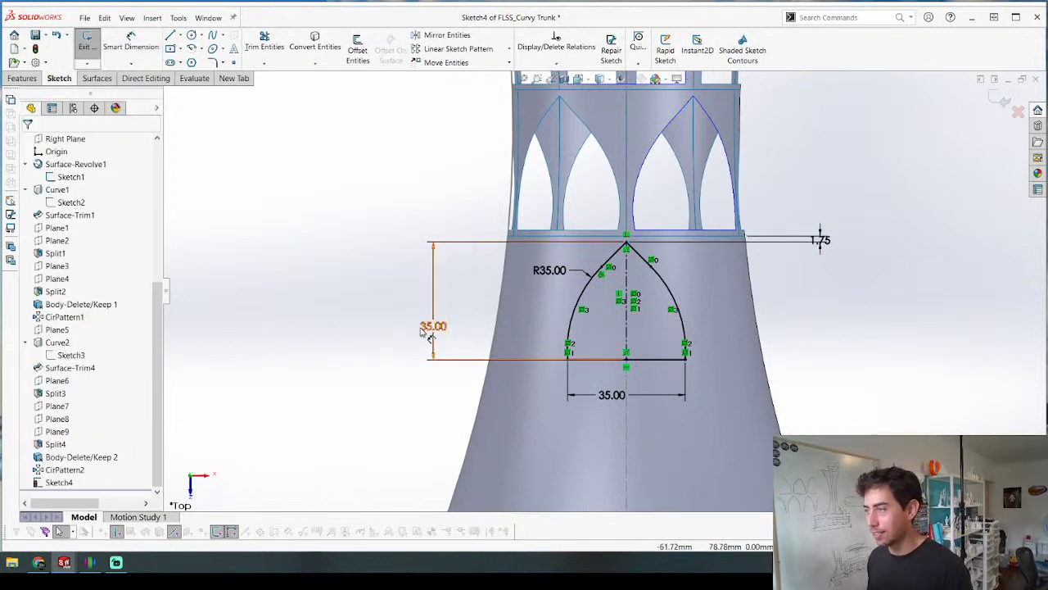
Step: Try a height of 40 mm for the lower arch, and set it to 42 mm instead
double_click(433, 326)
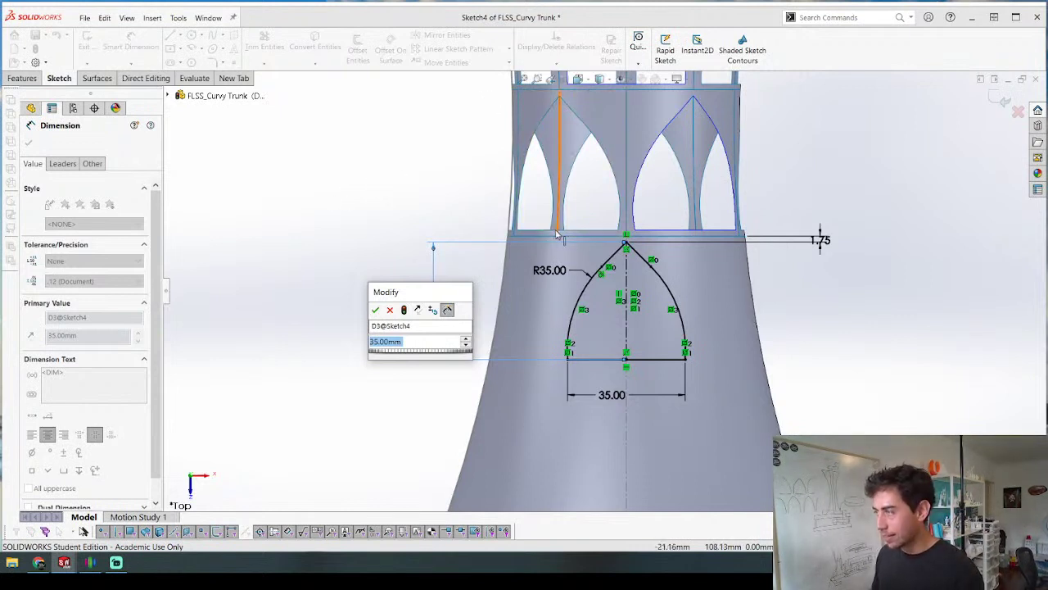
type("40")
key("Return")
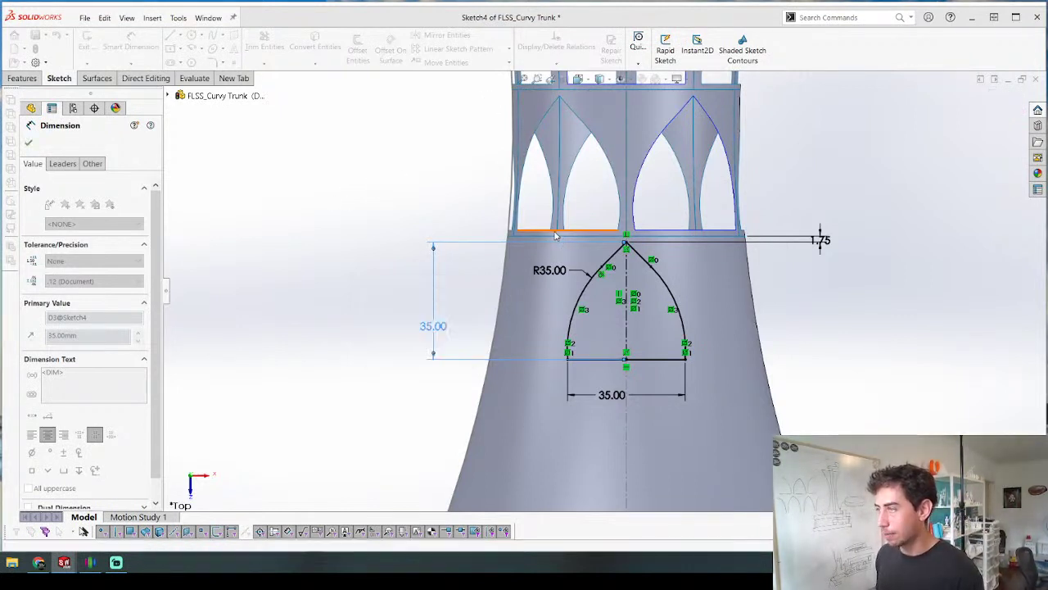
double_click(440, 338)
type("42")
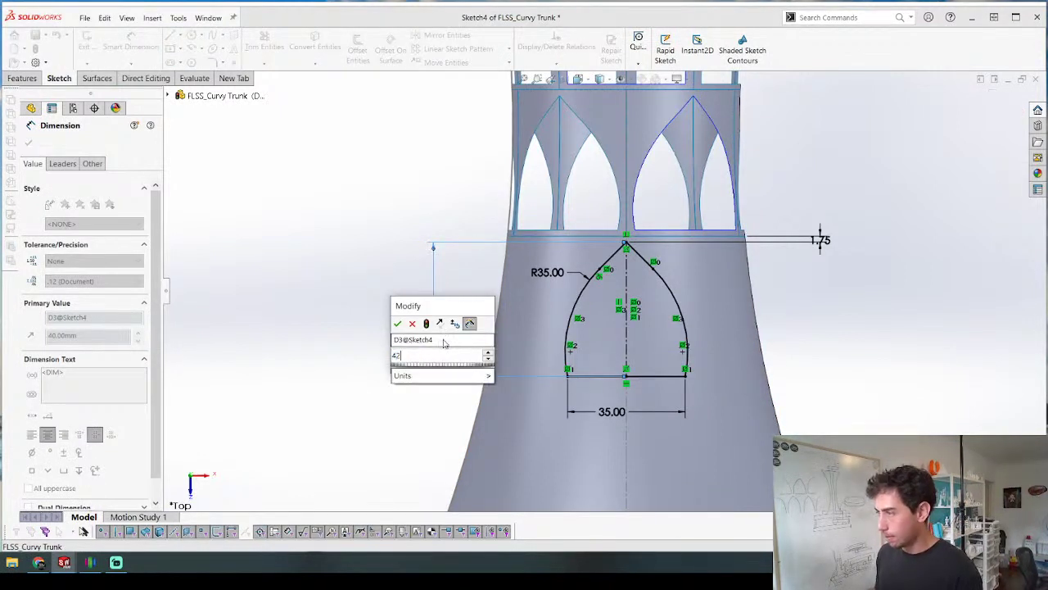
key("Return")
Step: Set the base width of the lower arch to 42 mm
left_click(618, 416)
double_click(617, 416)
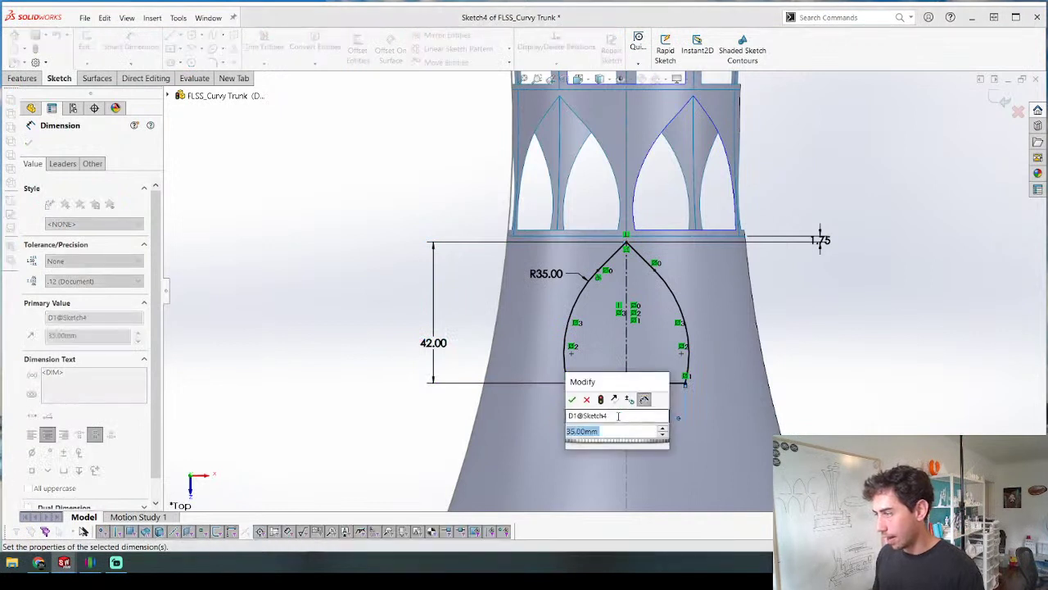
type("420")
key("BackSpace")
key("Return")
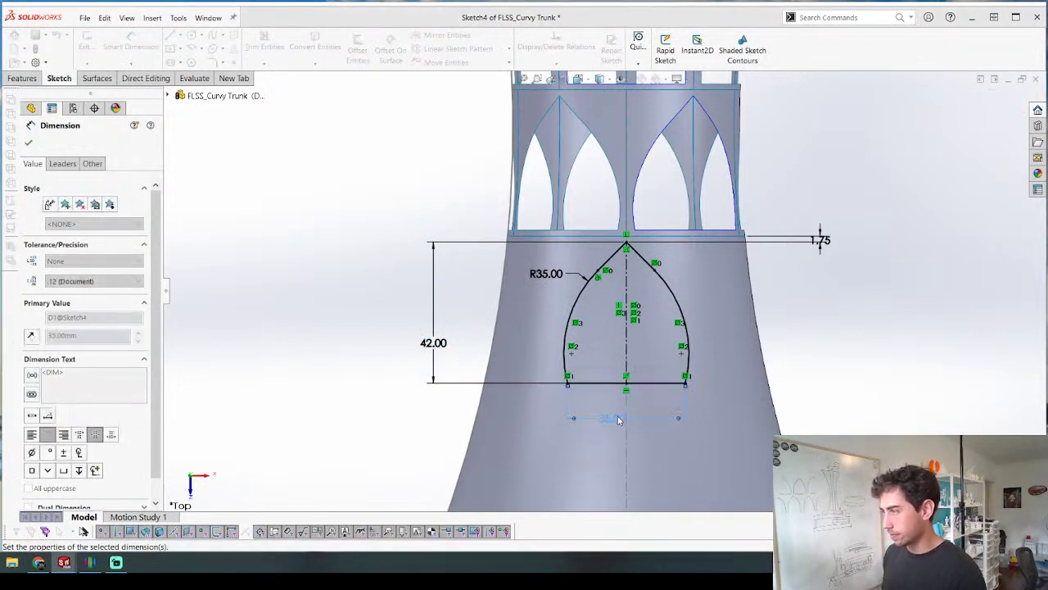
Step: Set the radius of the lower arch's side arcs to 42 mm and finish the sketch
left_click(525, 280)
double_click(529, 281)
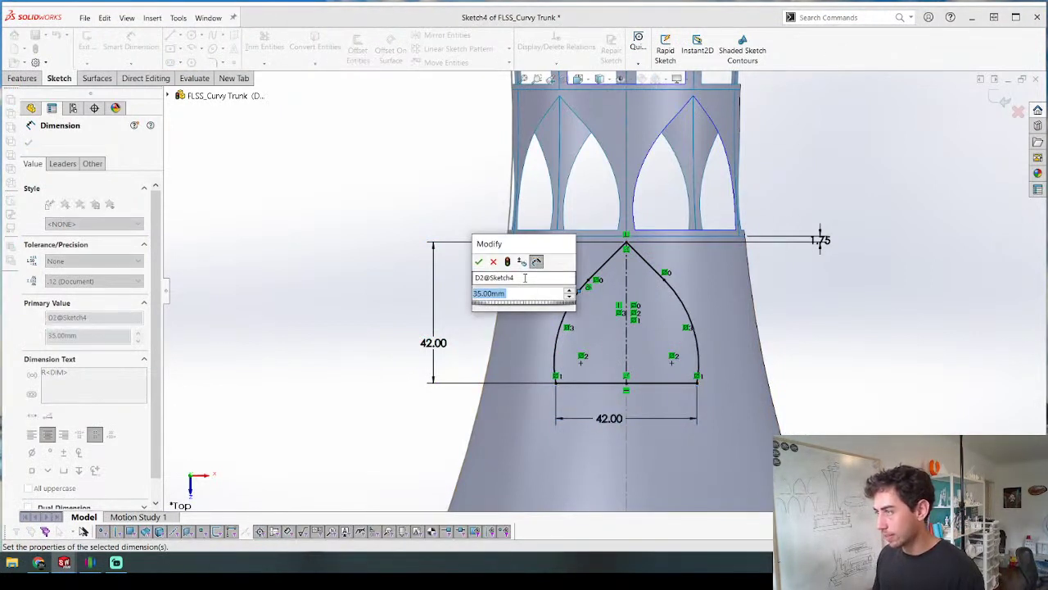
type("42")
key("Return")
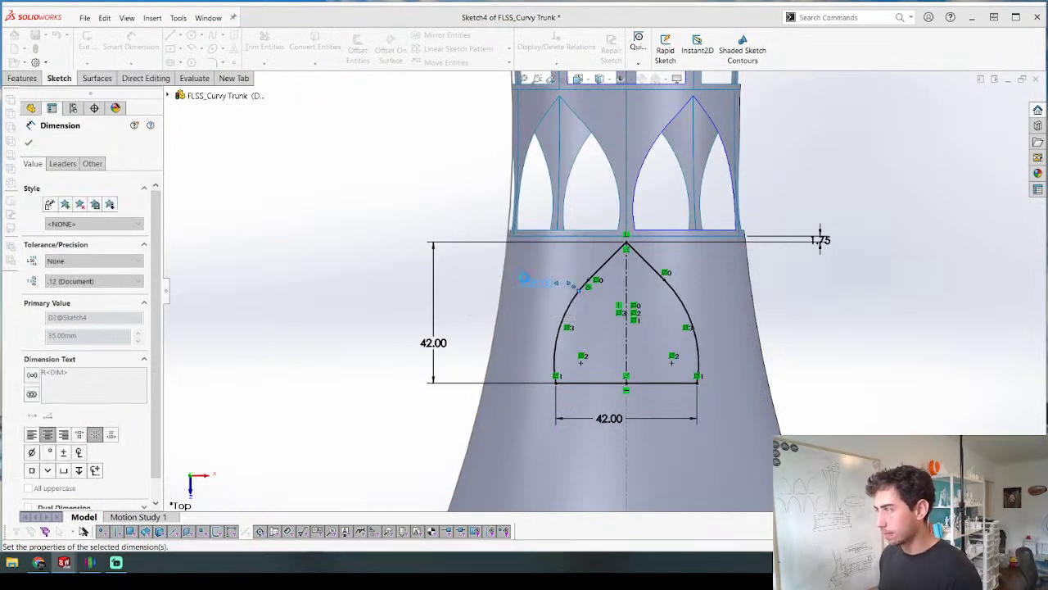
key("f")
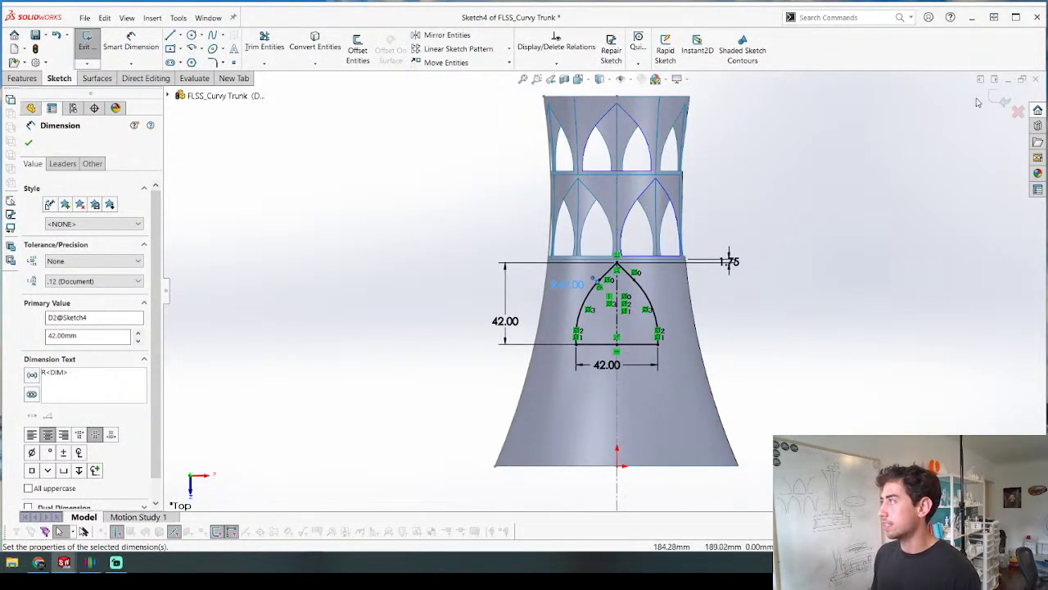
left_click(1001, 98)
left_click(994, 89)
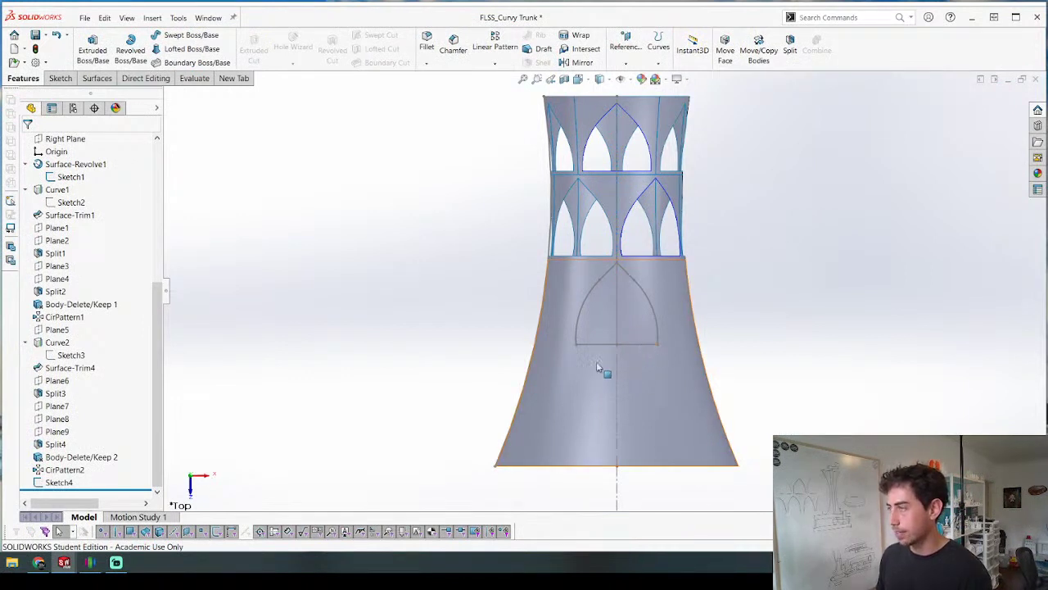
Step: Project the lower arch sketch onto the front of the lower trunk face as a projected curve
mouse_move(608, 170)
middle_mouse_down()
mouse_move(573, 171)
mouse_move(609, 190)
middle_mouse_up()
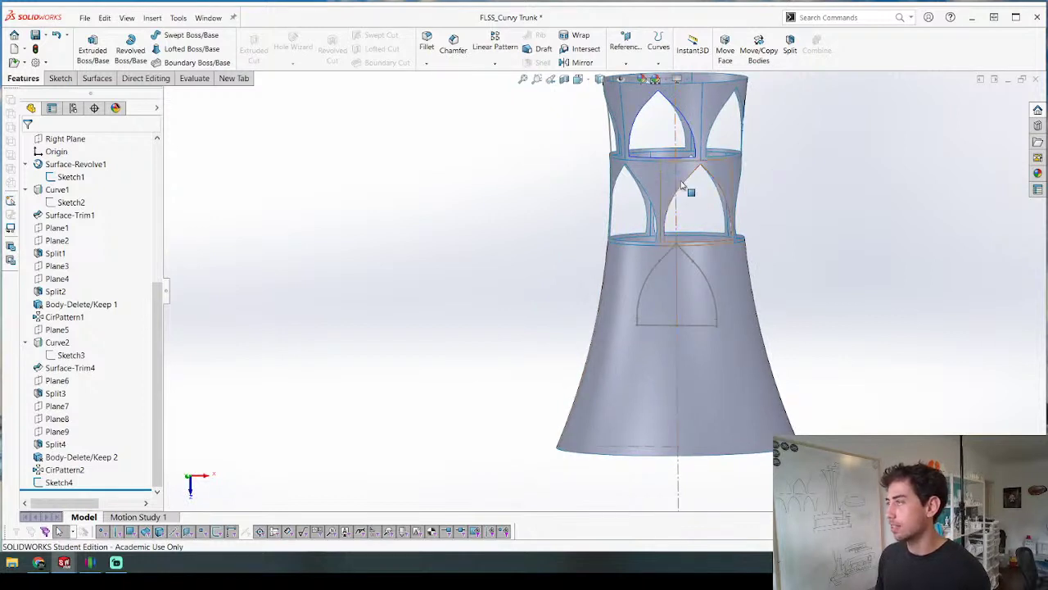
key("ctrl+5")
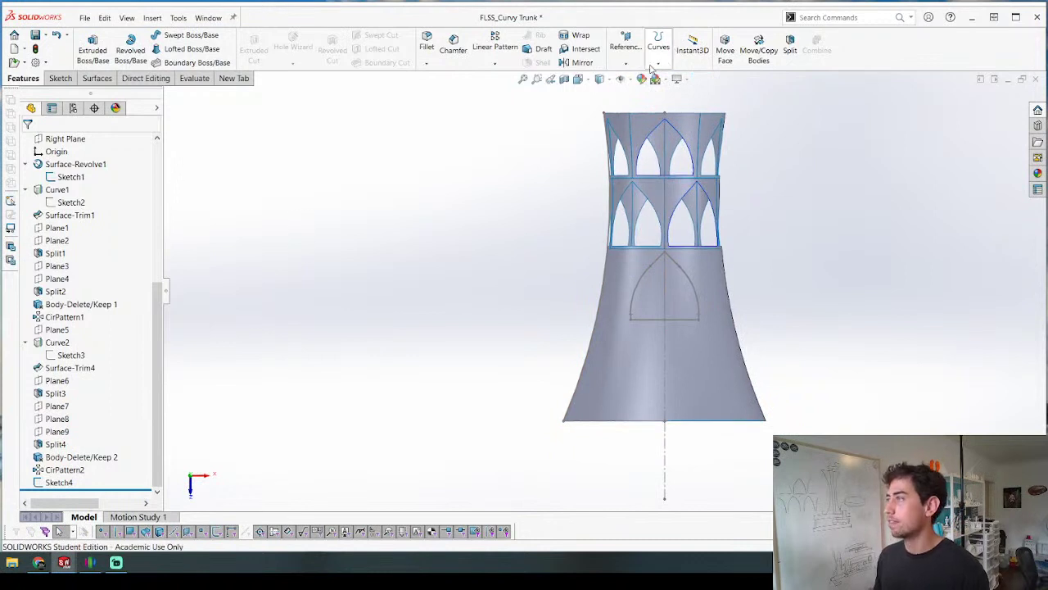
left_click(657, 65)
left_click(676, 91)
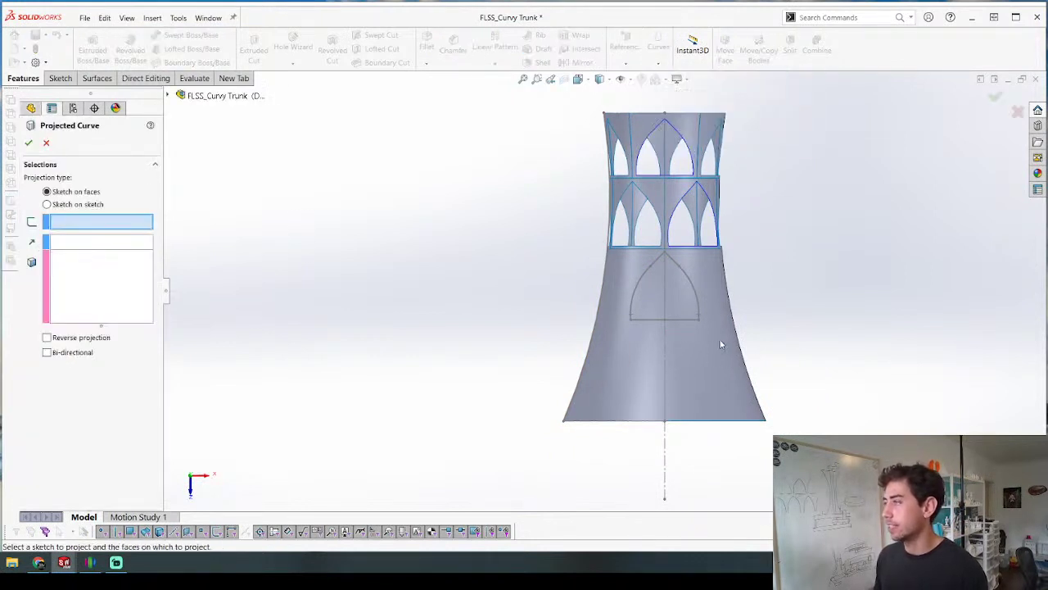
left_click(688, 281)
left_click(706, 270)
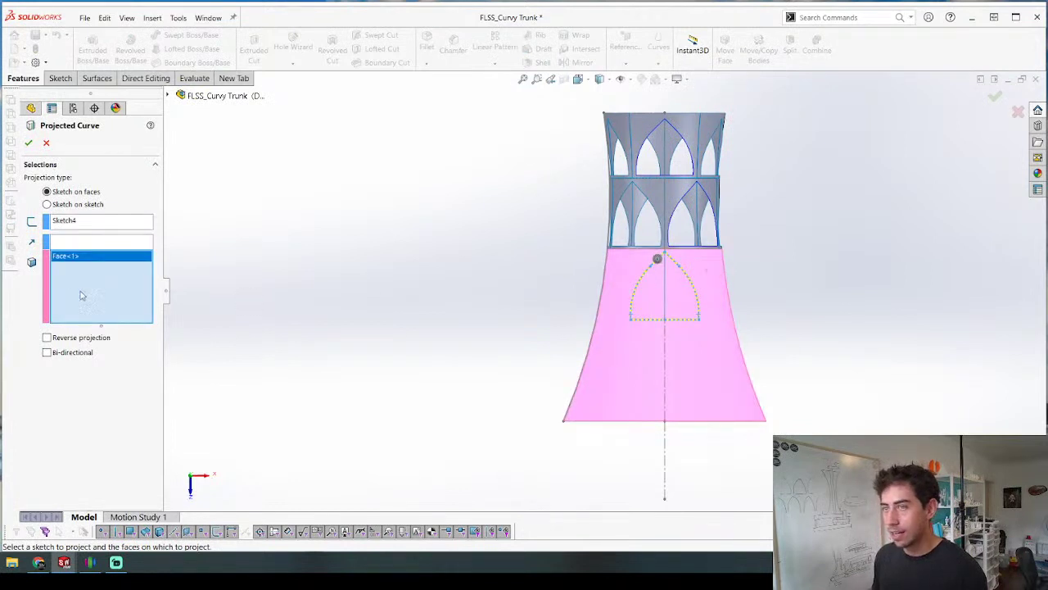
key("Return")
Step: Trim the lower trunk surface with the projected arch curve, removing the area inside the arch
scroll(725, 232, "down", 3)
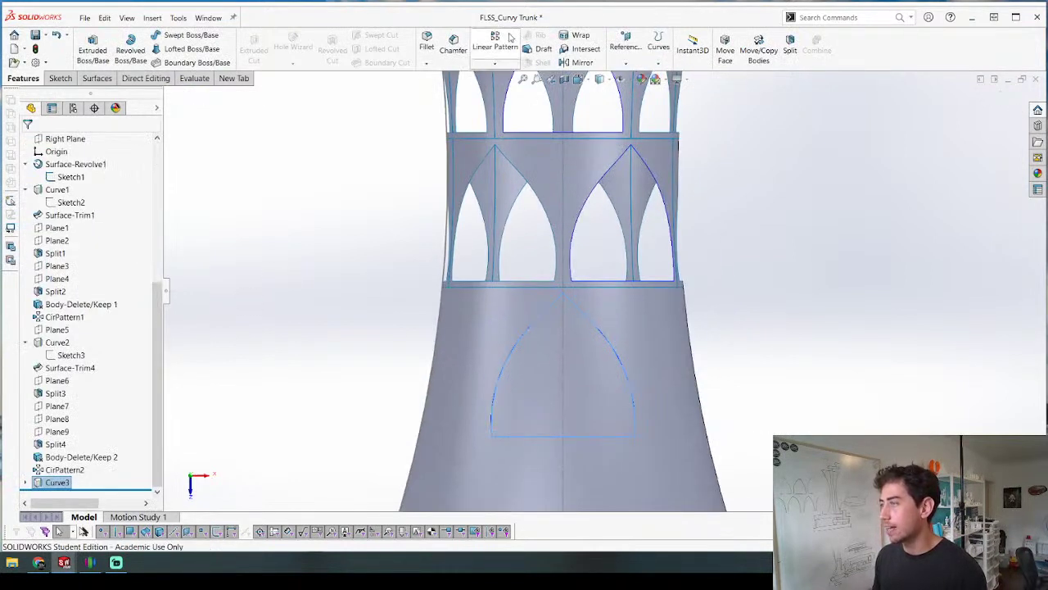
left_click(91, 79)
left_click(515, 51)
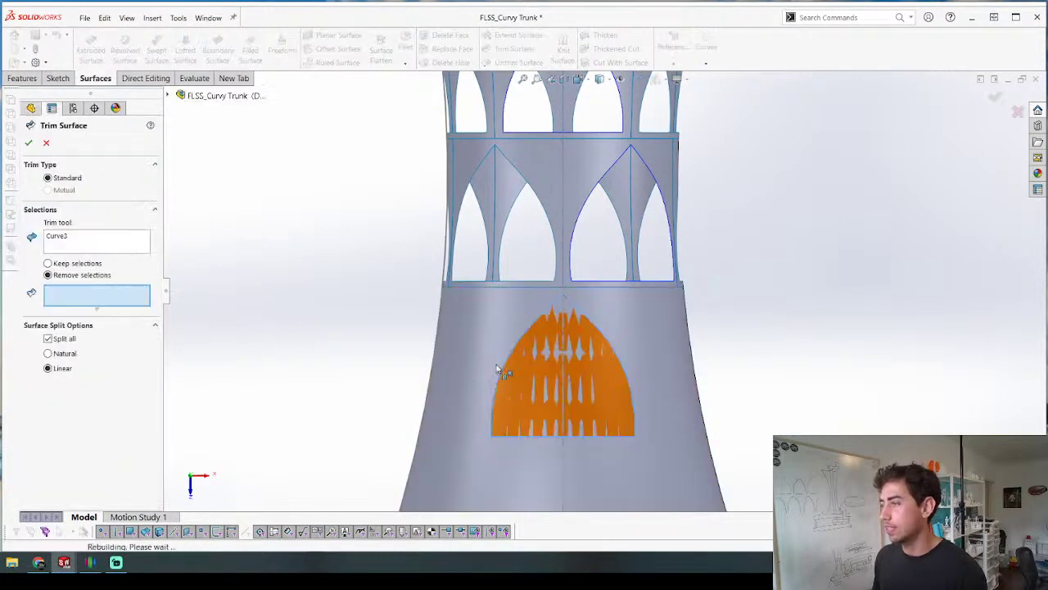
left_click(540, 368)
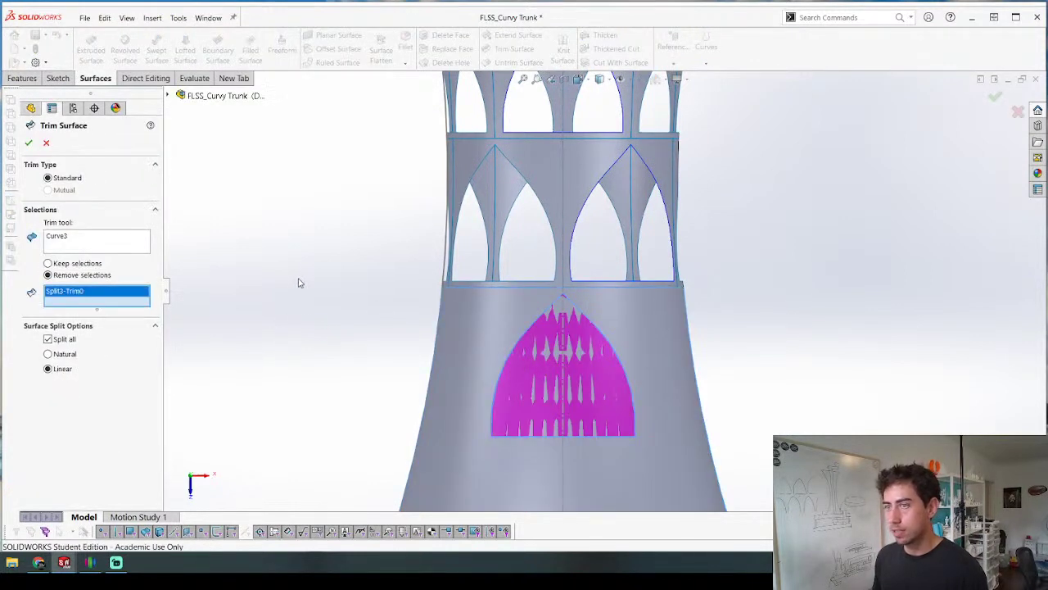
scroll(454, 341, "up", 4)
mouse_move(453, 342)
middle_mouse_down()
mouse_move(433, 264)
mouse_move(440, 361)
mouse_move(455, 346)
middle_mouse_up()
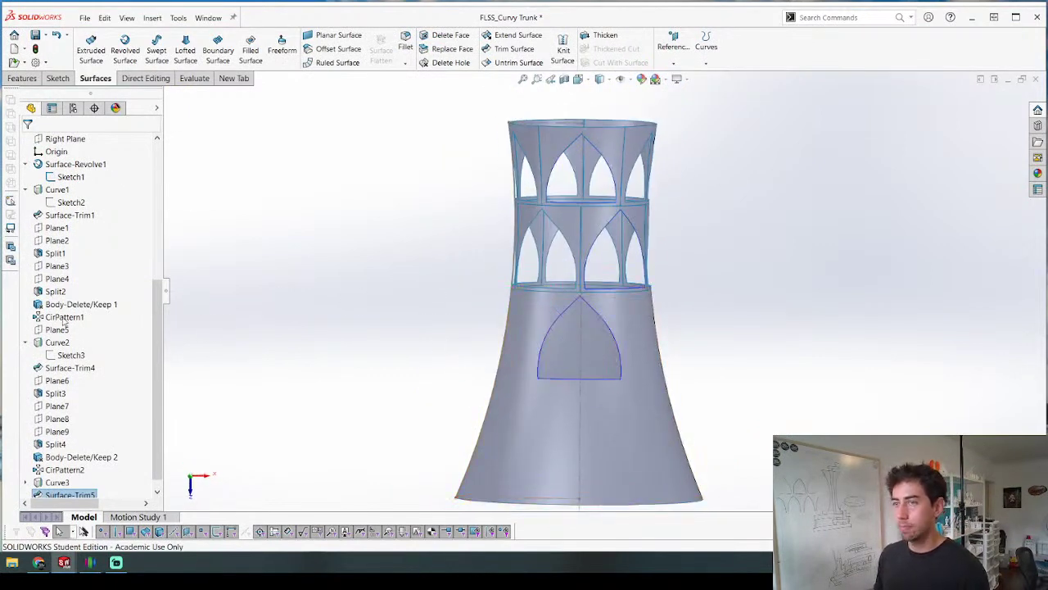
Step: Create a plane offset 45.5 mm downward from Plane6 and review the lower arch sketch's dimensions
left_click(57, 278)
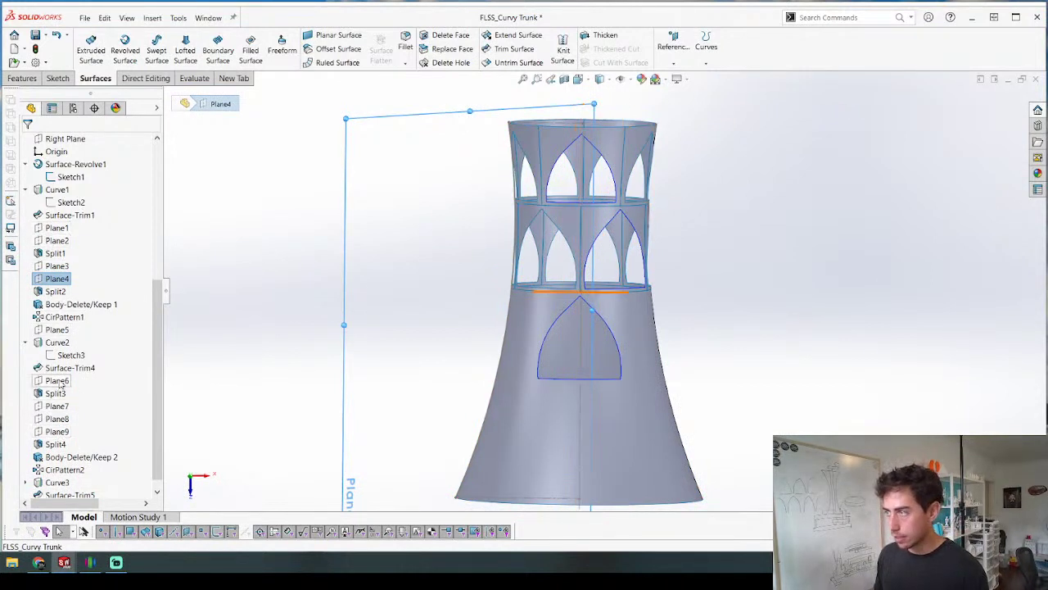
left_click(57, 380)
key("p")
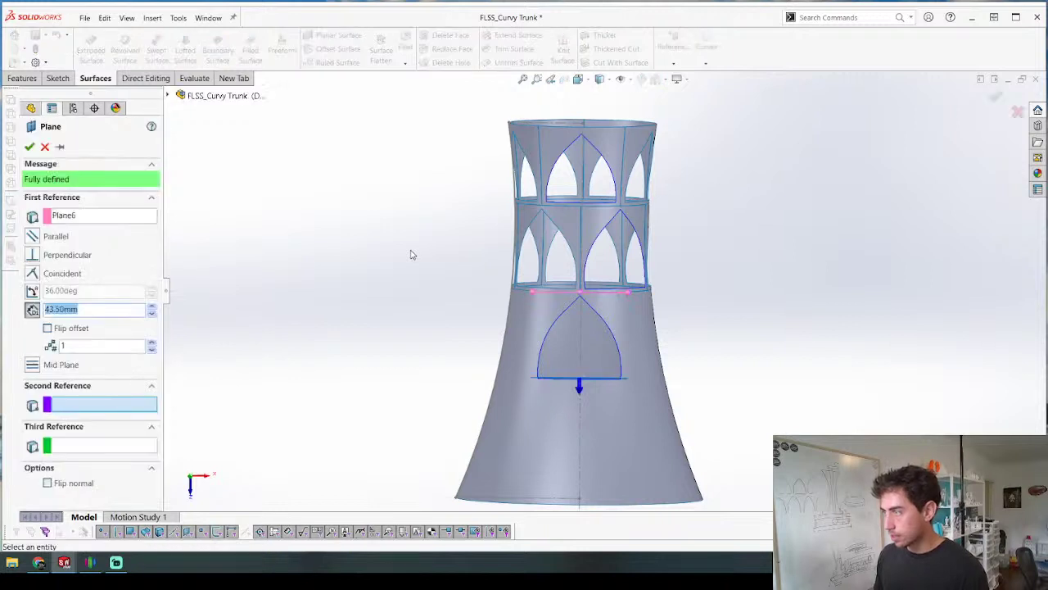
type("3")
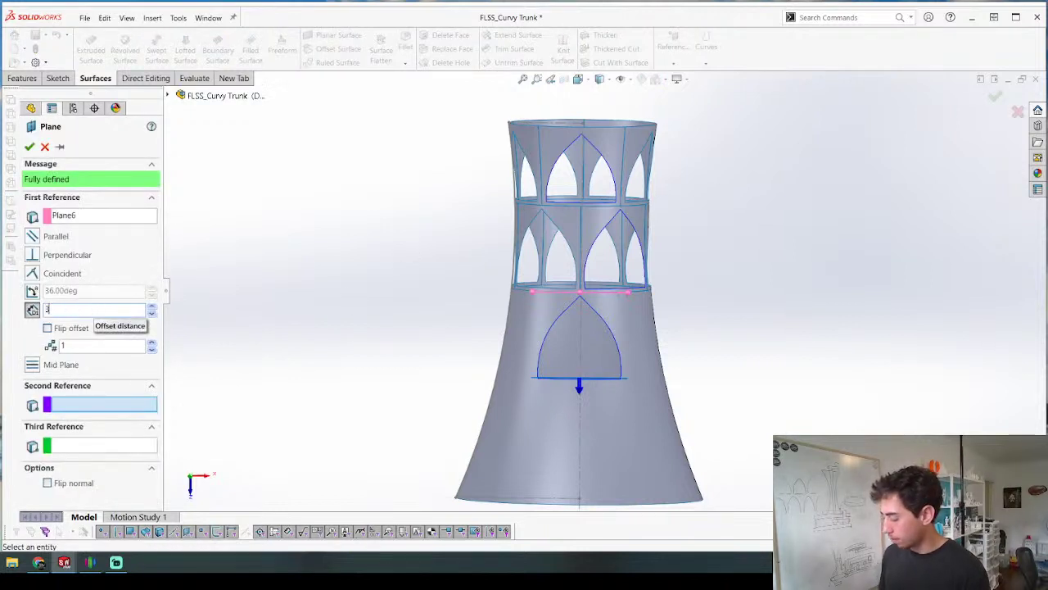
type(".50mm")
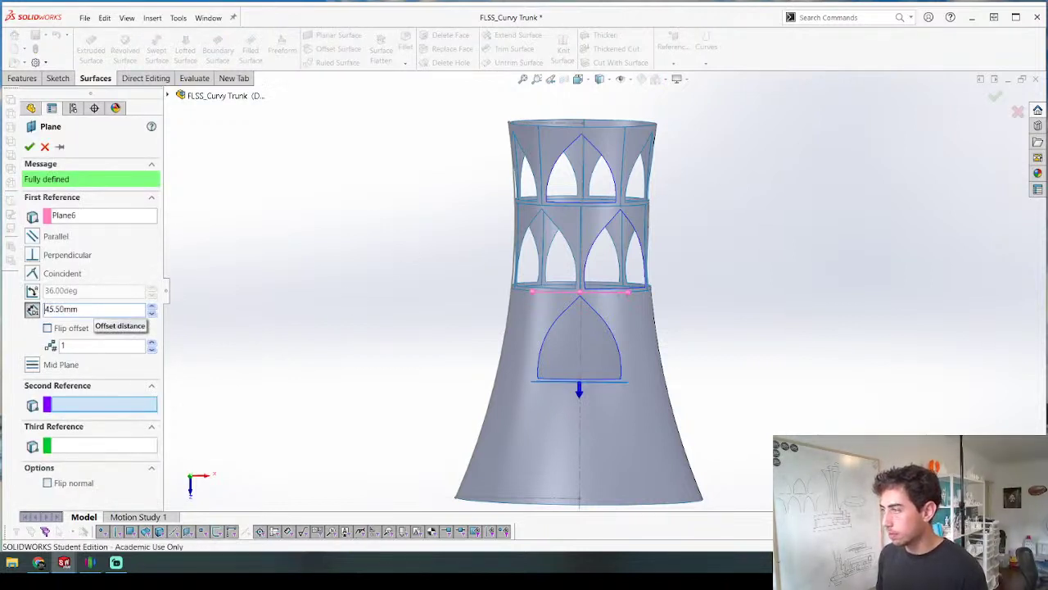
key("Return")
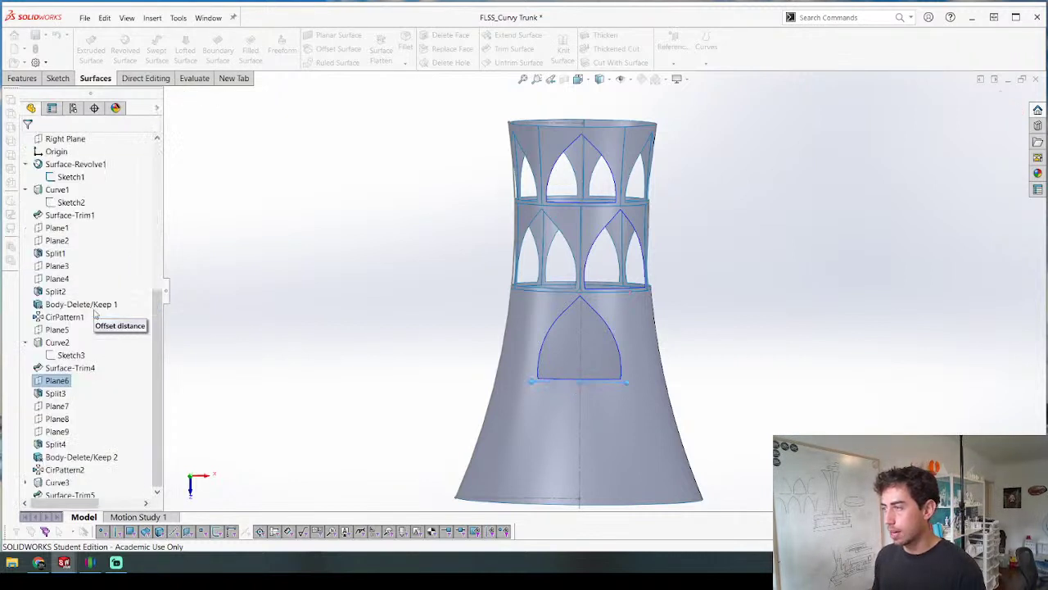
scroll(51, 442, "down", 3)
left_click(51, 457)
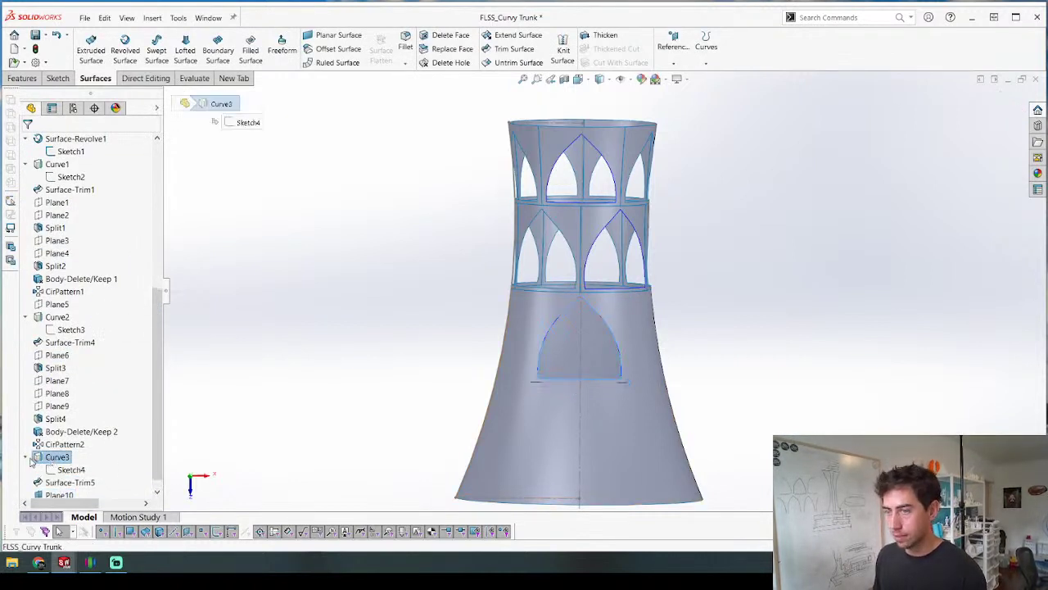
left_click(61, 470)
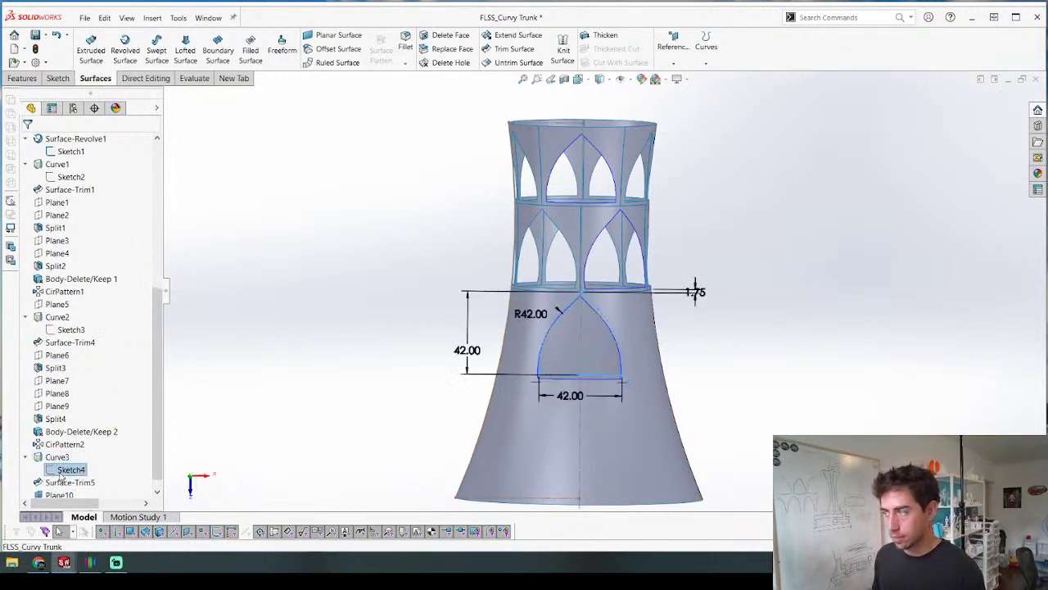
left_click(214, 387)
Step: Split the lower trunk surface with the new plane just below the lower arch's base
scroll(429, 310, "down", 3)
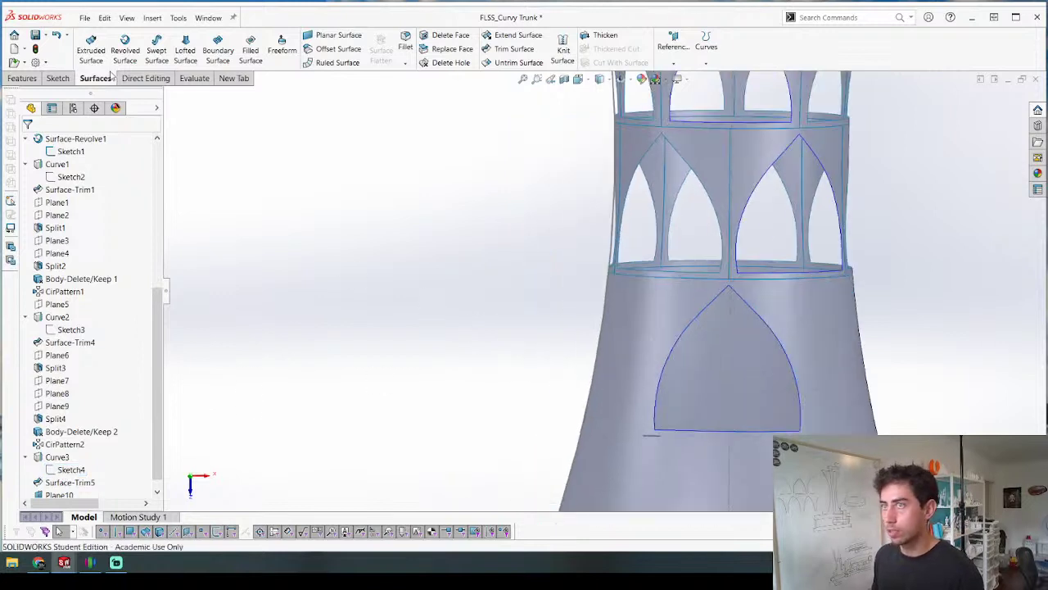
left_click(23, 78)
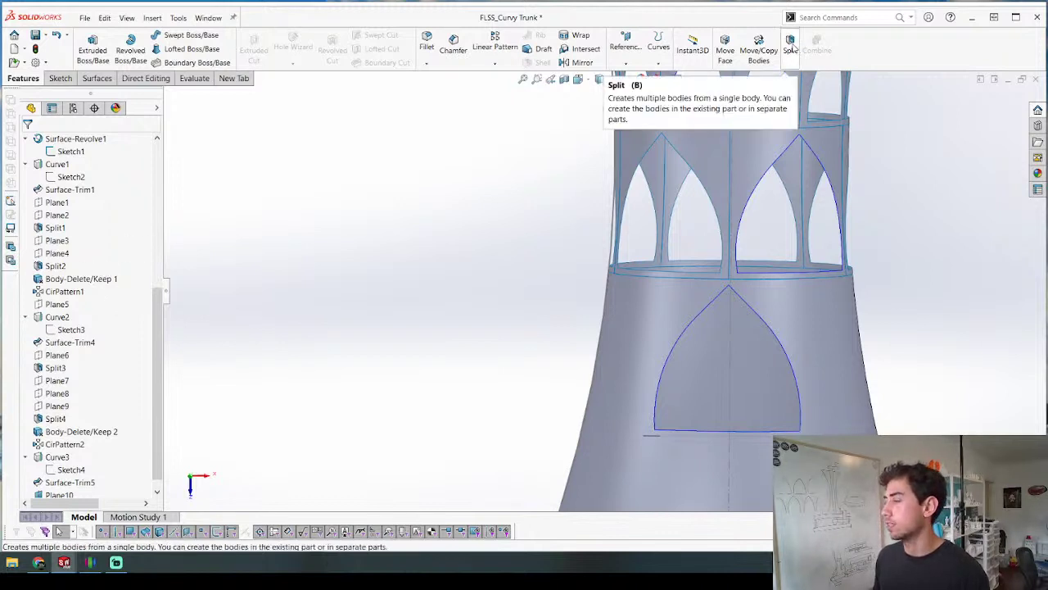
scroll(87, 395, "down", 1)
left_click(43, 481)
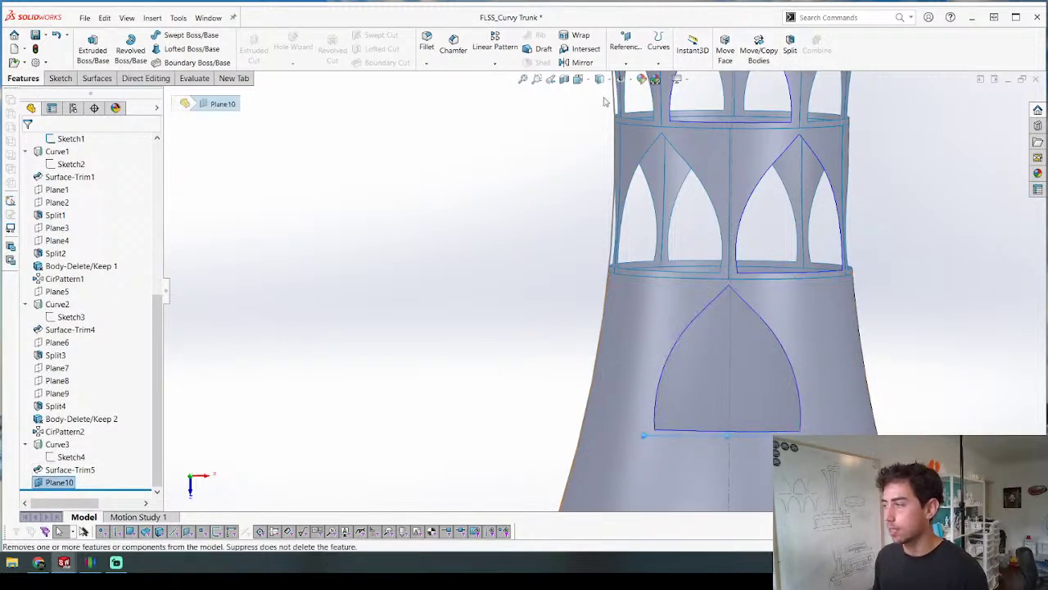
left_click(791, 45)
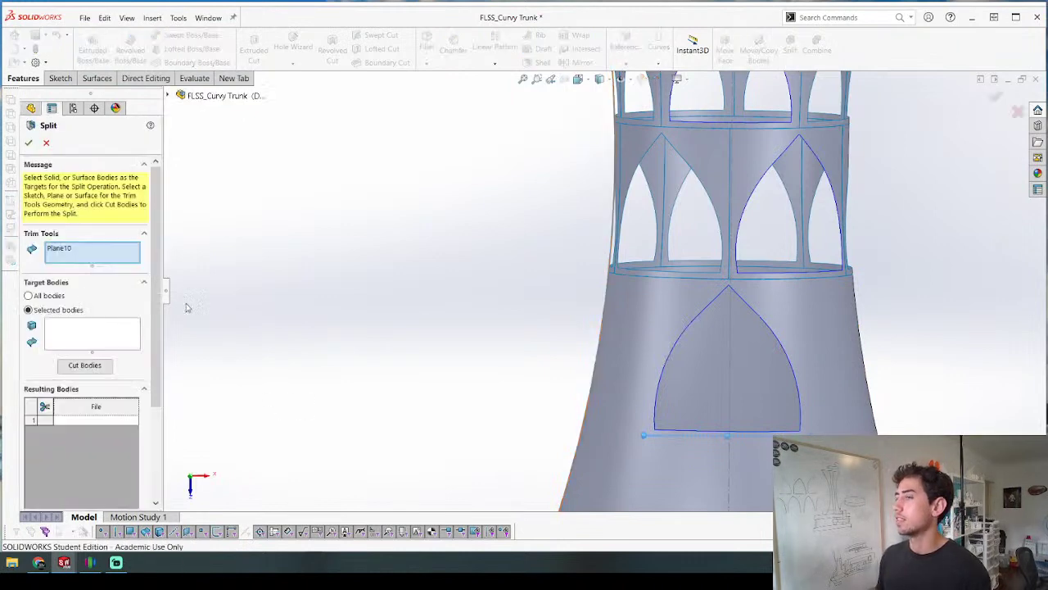
left_click(85, 363)
middle_click_drag(503, 292, 508, 336)
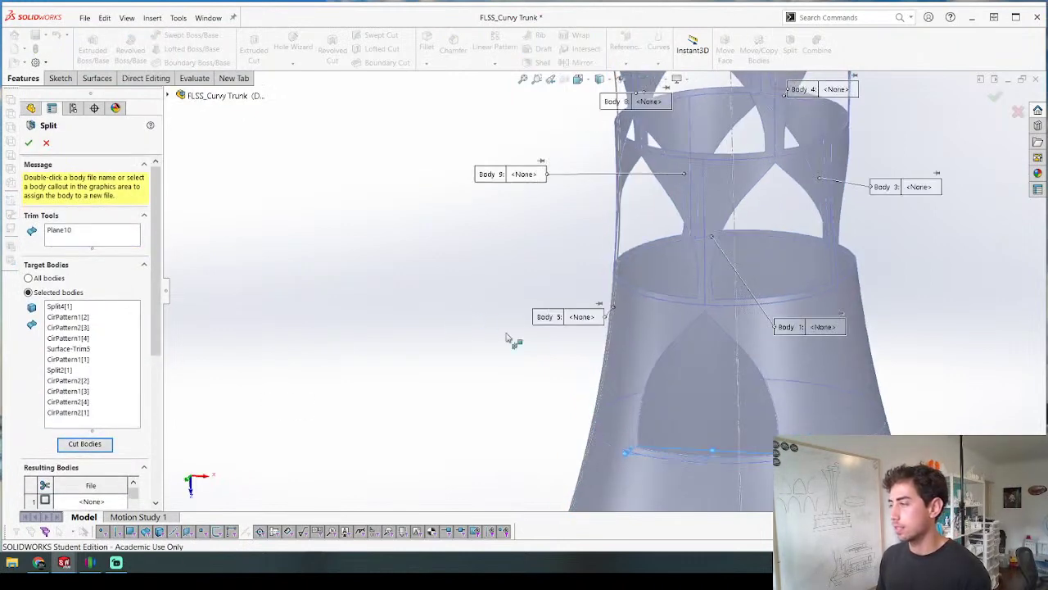
left_click(626, 352)
key("Return")
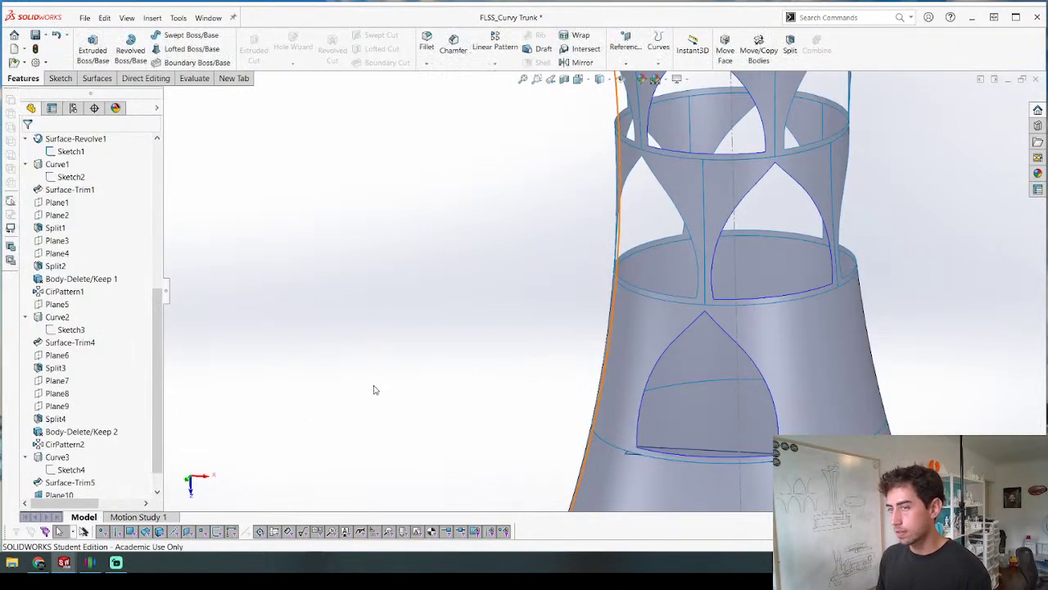
Step: Split the lower arch band with Plane3 and Plane4, cutting out the front panel that contains the arch
mouse_move(422, 393)
middle_mouse_down()
mouse_move(431, 333)
mouse_move(440, 368)
mouse_move(404, 389)
middle_mouse_up()
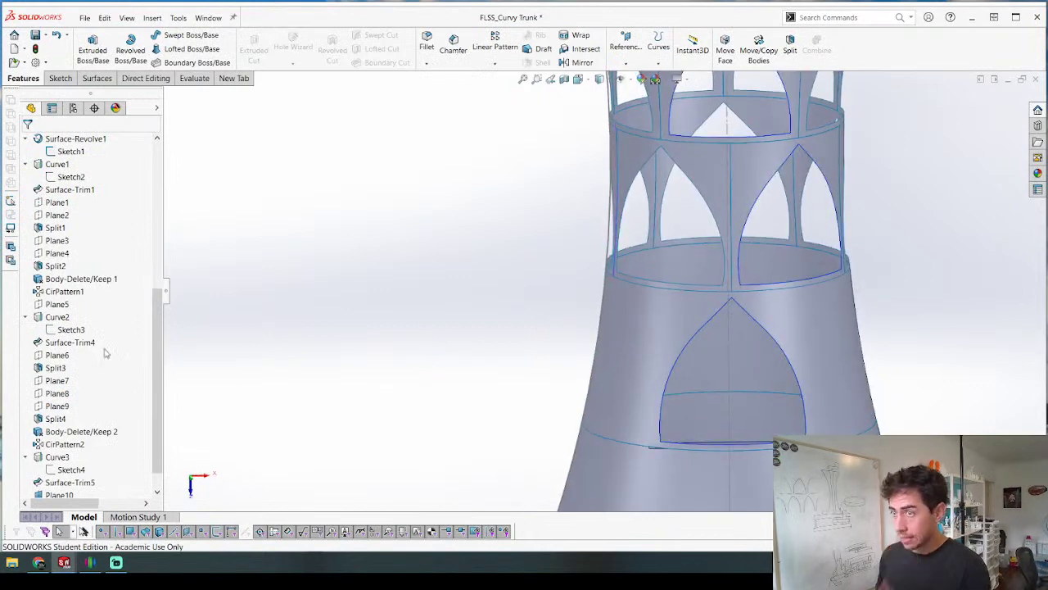
left_click(65, 242)
scroll(522, 295, "up", 5)
mouse_move(635, 250)
middle_mouse_down()
mouse_move(637, 435)
mouse_move(640, 238)
middle_mouse_up()
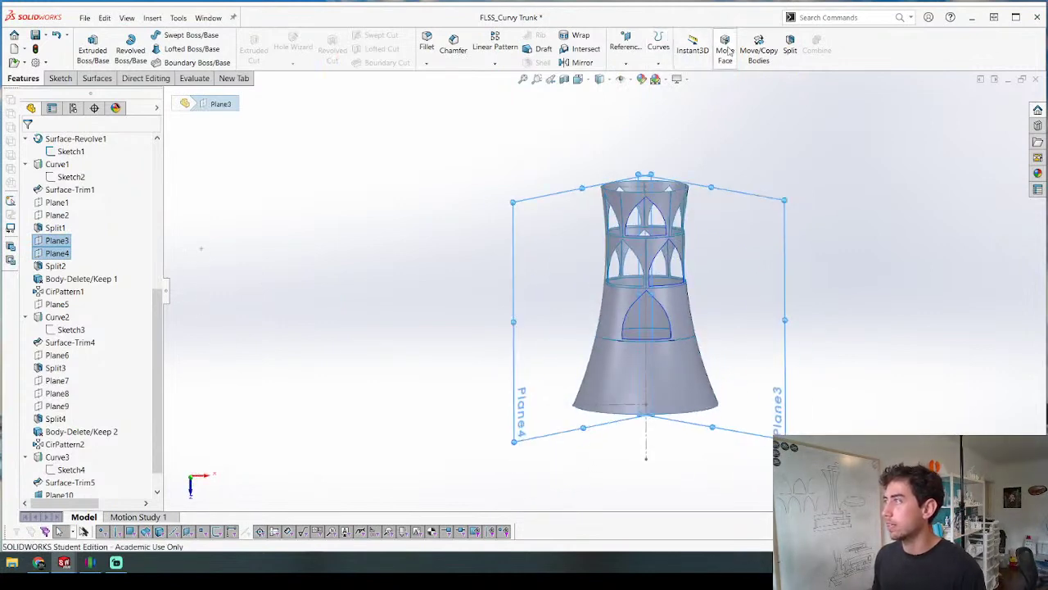
left_click(791, 49)
left_click(96, 336)
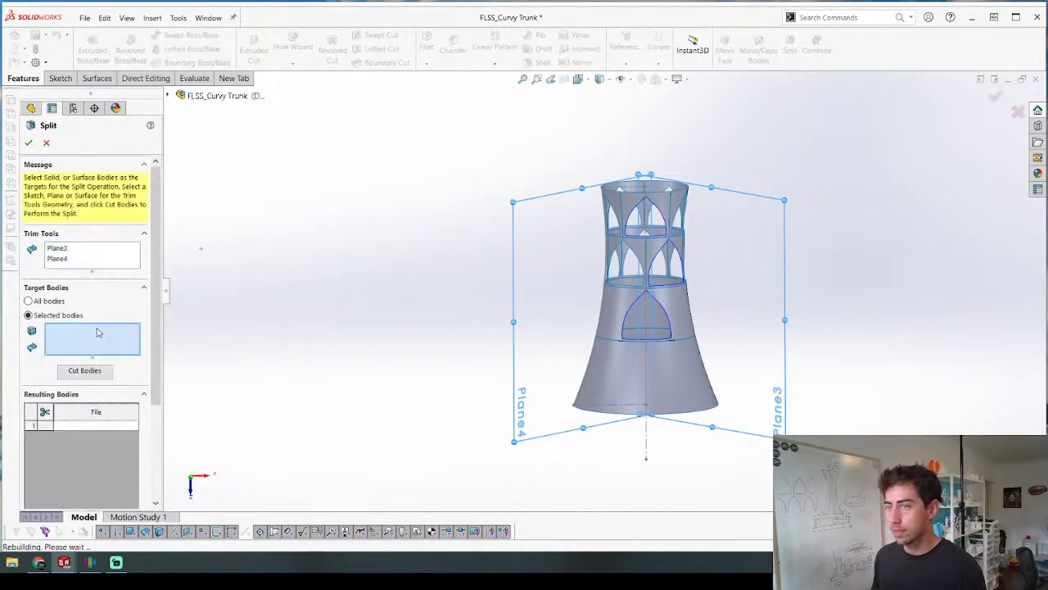
scroll(586, 293, "down", 5)
left_click(695, 300)
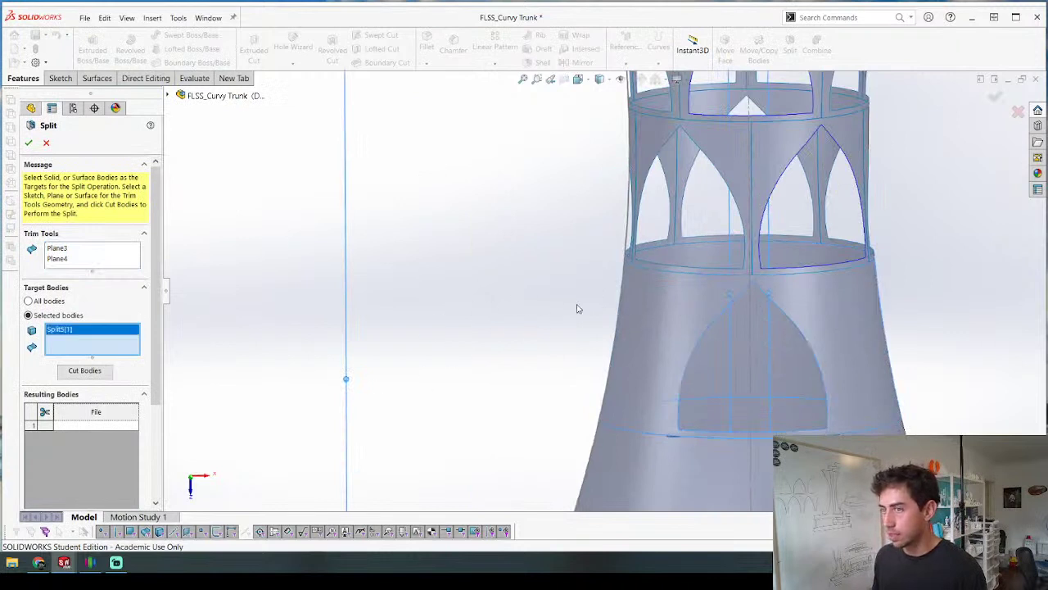
left_click(82, 370)
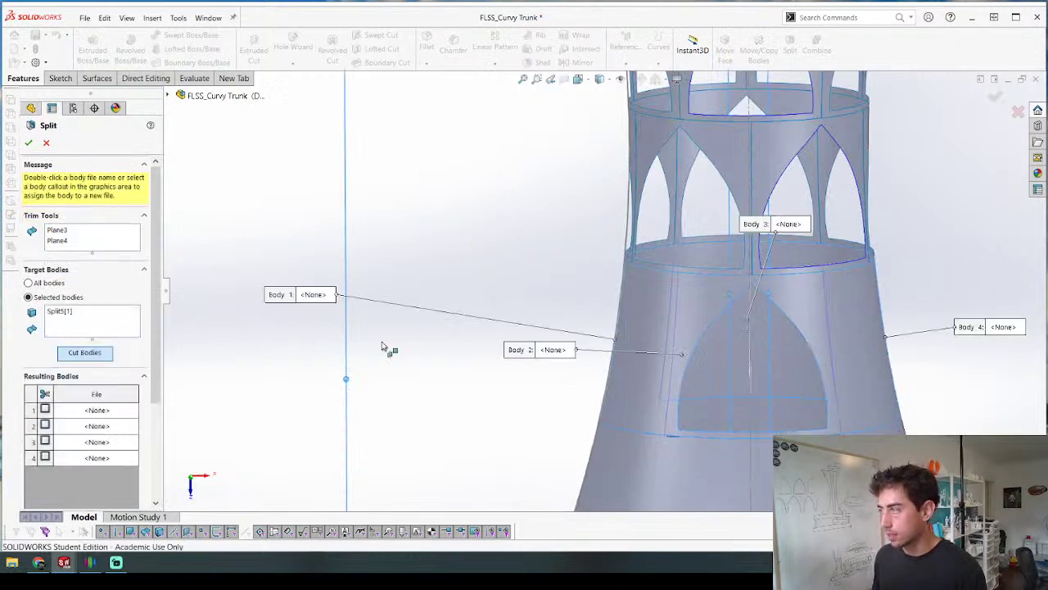
left_click(702, 304)
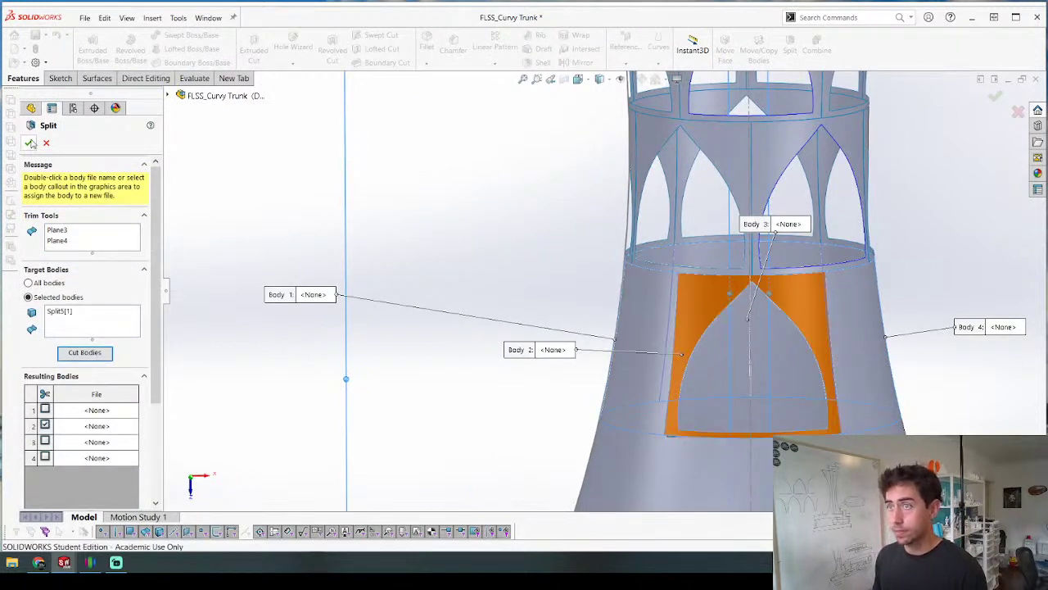
left_click(30, 144)
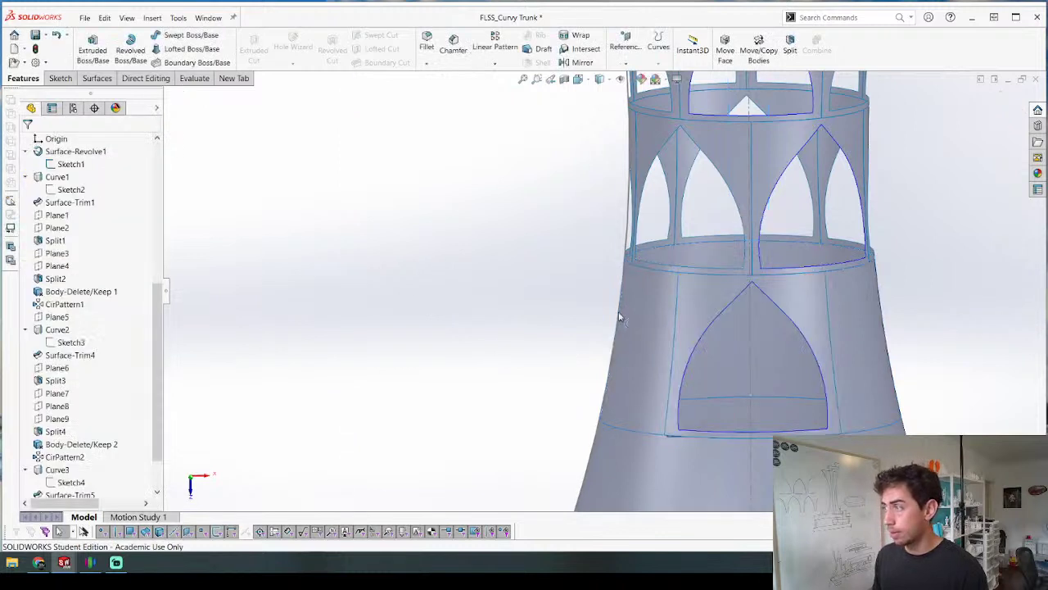
Step: Delete the leftover body Split6[2] of the lower band, keeping only the arch panel
scroll(133, 200, "up", 7)
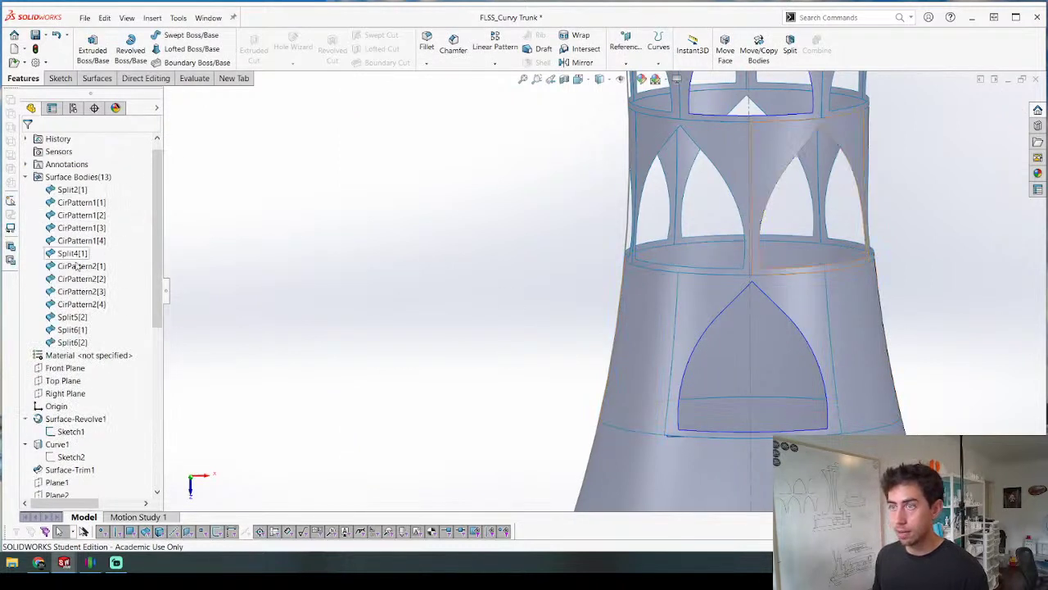
left_click(74, 343)
key("Delete")
key("Return")
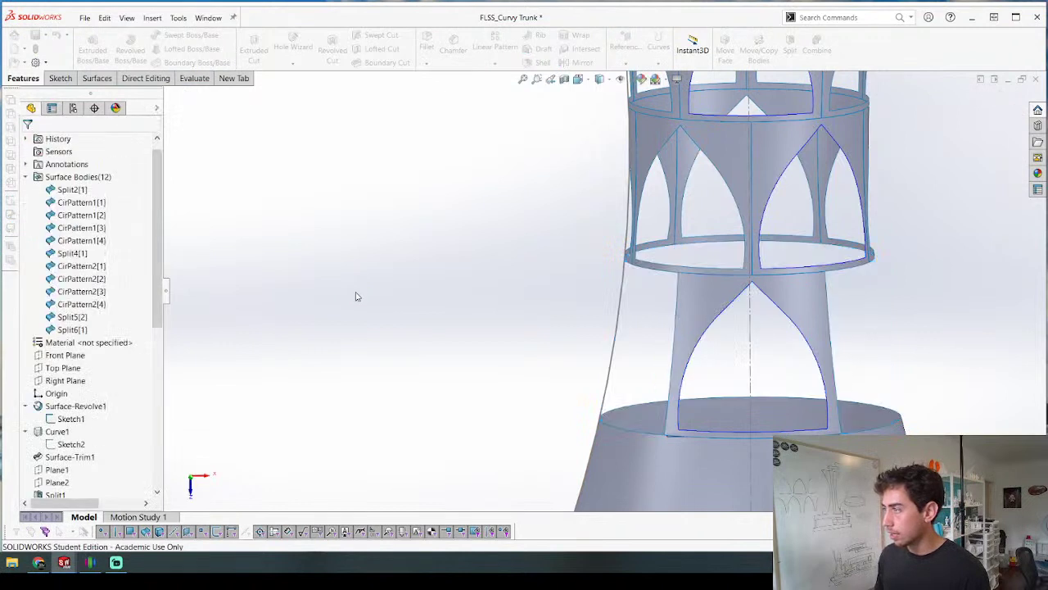
Step: Circular-pattern the lower arch panel body around the trunk's centerline with 5 equally spaced instances over 360 degrees
left_click(495, 64)
left_click(503, 90)
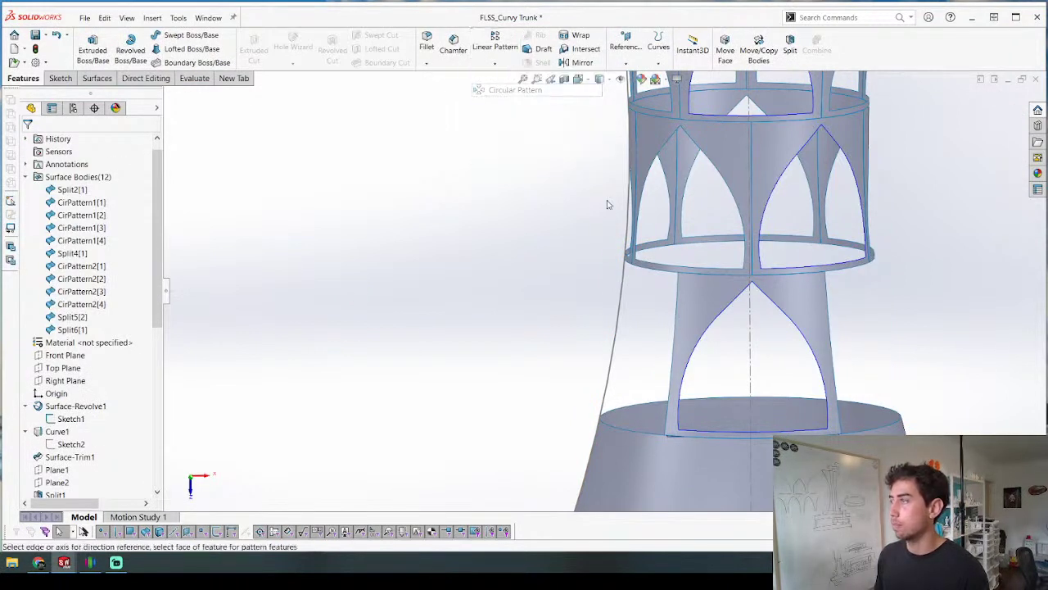
left_click(743, 326)
left_click(665, 280)
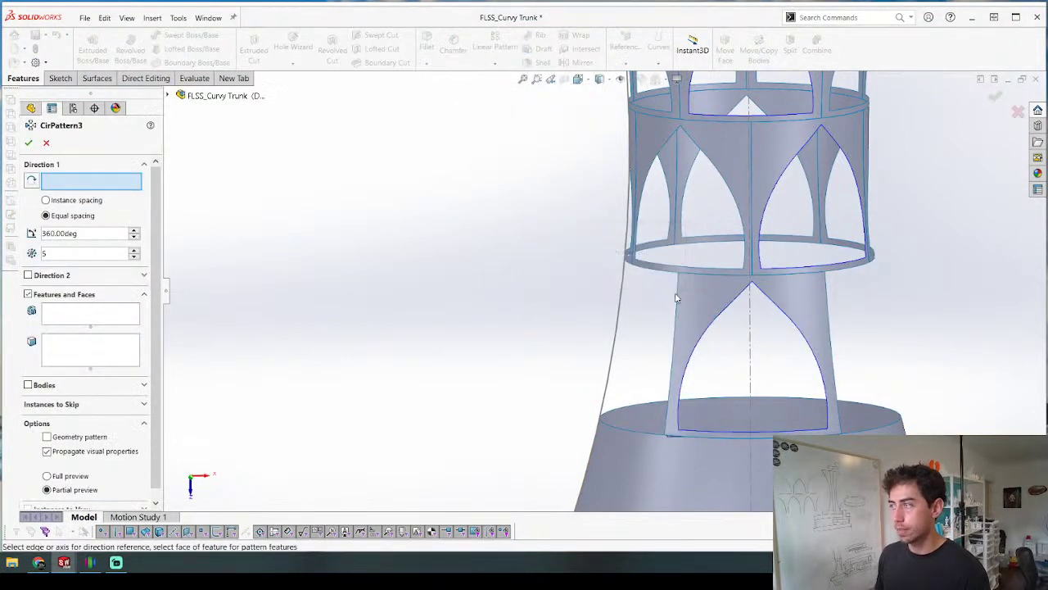
left_click(749, 326)
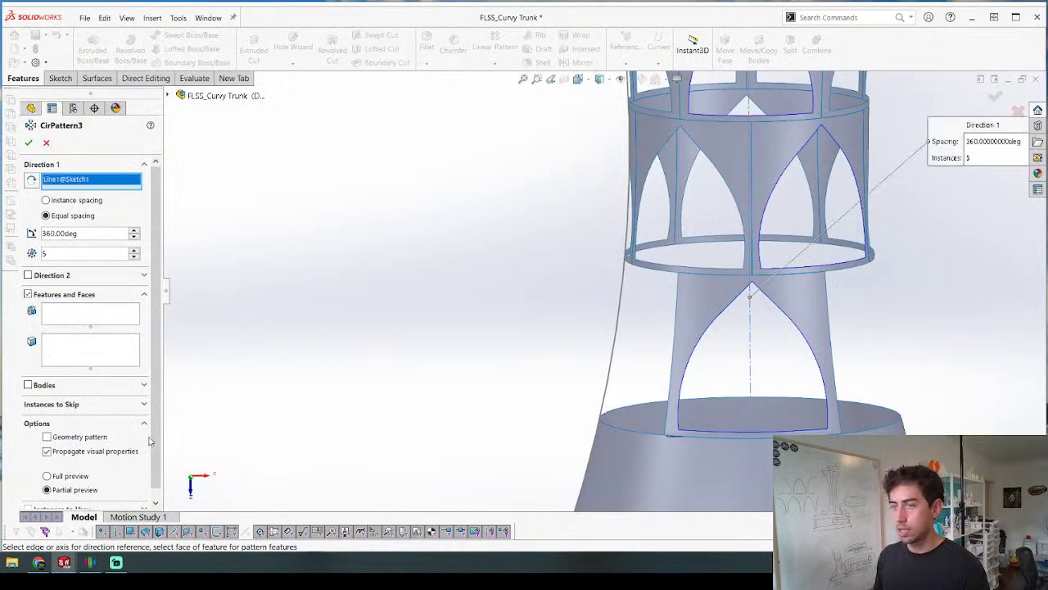
left_click(31, 385)
left_click(705, 305)
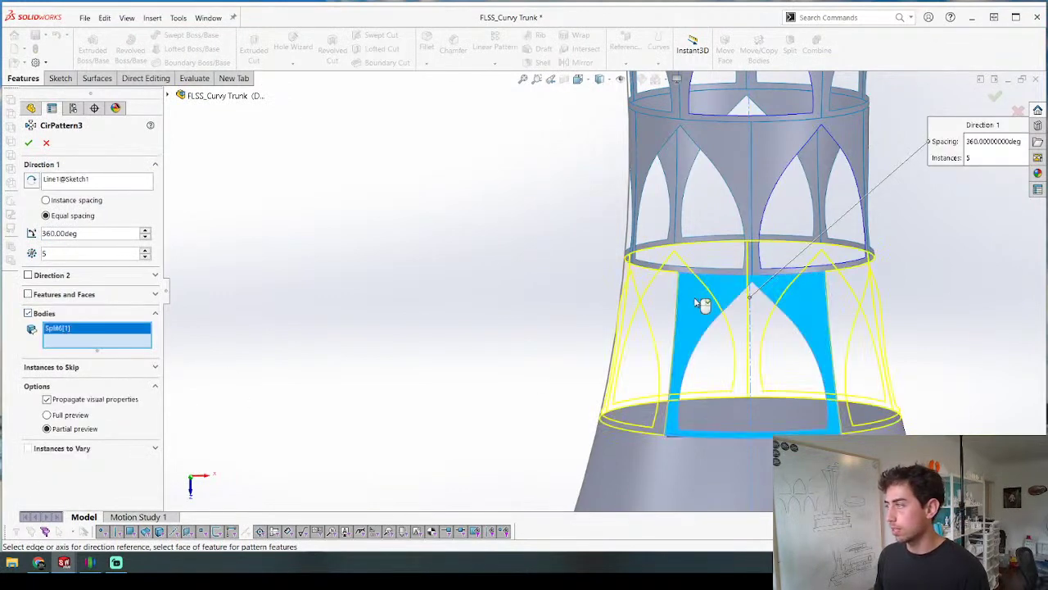
key("Return")
scroll(409, 302, "up", 5)
middle_click_drag(601, 194, 552, 232)
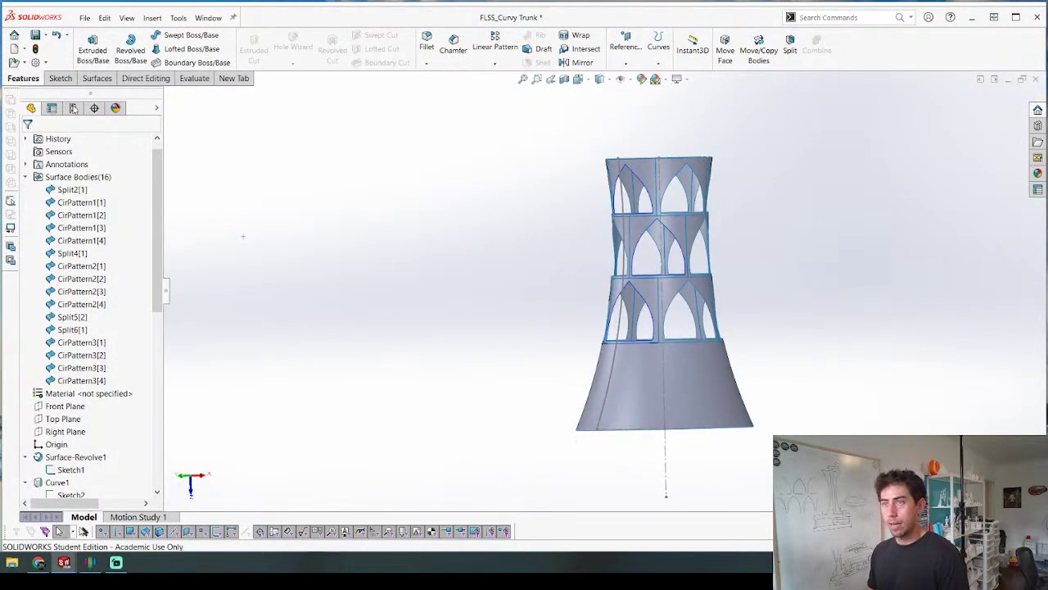
Step: Paste the copied arch sketch onto Plane7
left_click(25, 177)
scroll(72, 350, "down", 4)
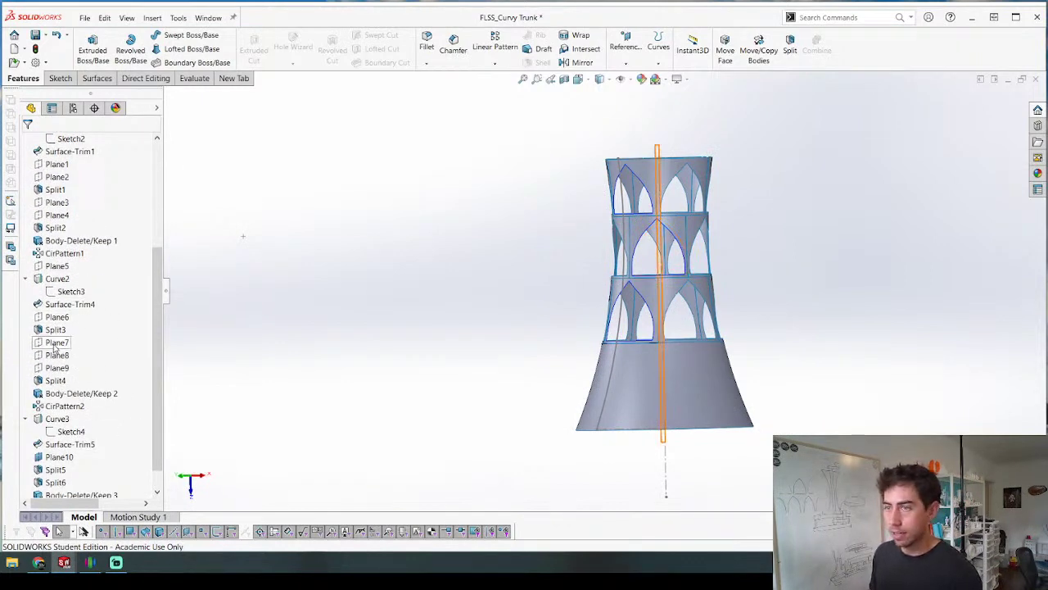
left_click(54, 344)
middle_click_drag(544, 276, 416, 293)
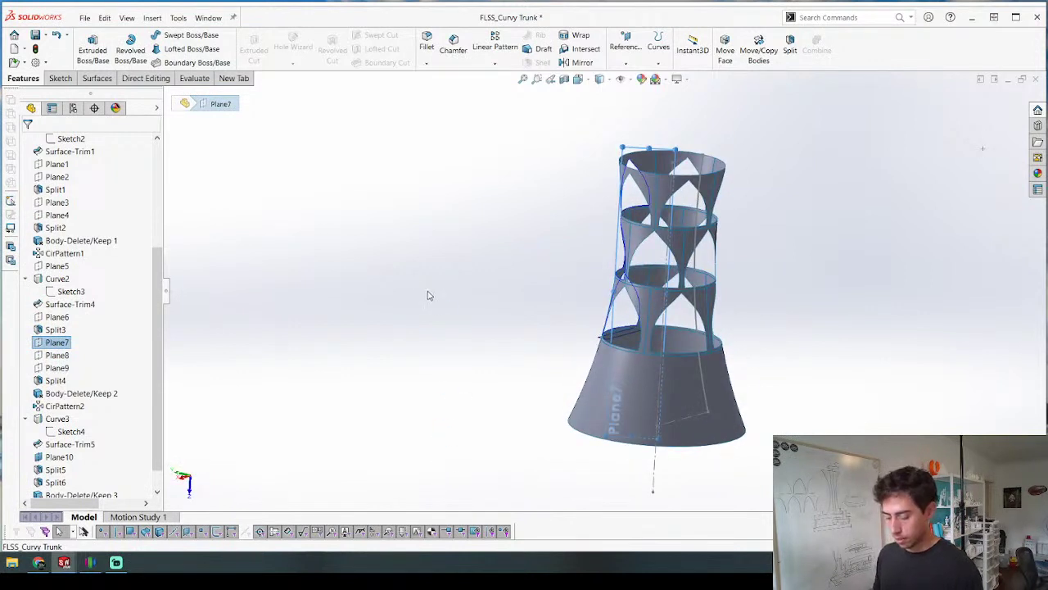
left_click(434, 286)
mouse_move(367, 359)
left_mouse_down()
mouse_move(405, 409)
mouse_move(503, 475)
left_mouse_up()
scroll(110, 385, "down", 1)
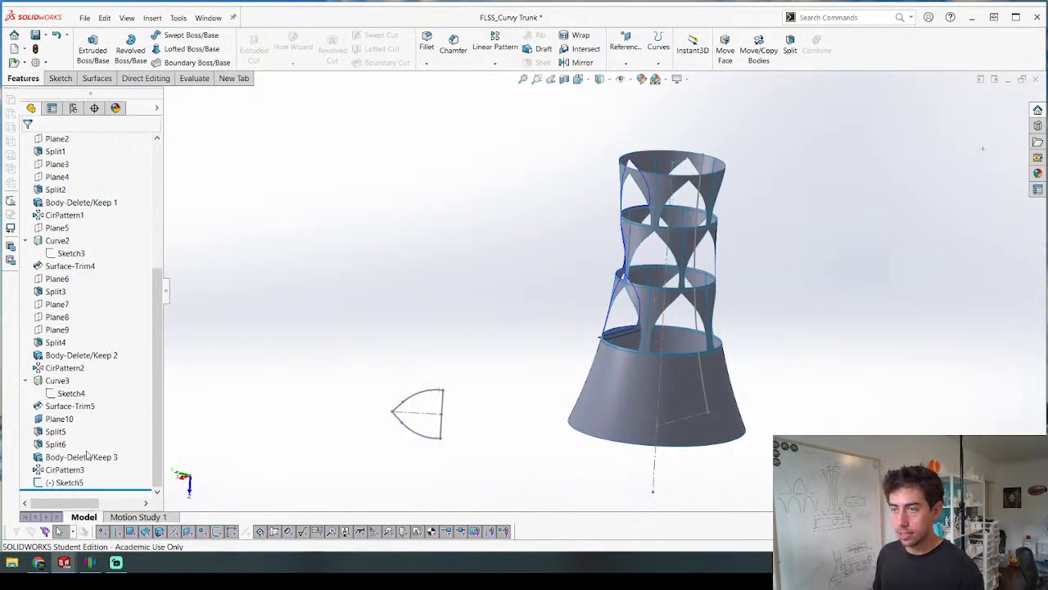
Step: Edit the pasted arch sketch and rotate all its entities by -90 degrees about the arch's apex
right_click(62, 482)
left_click(79, 309)
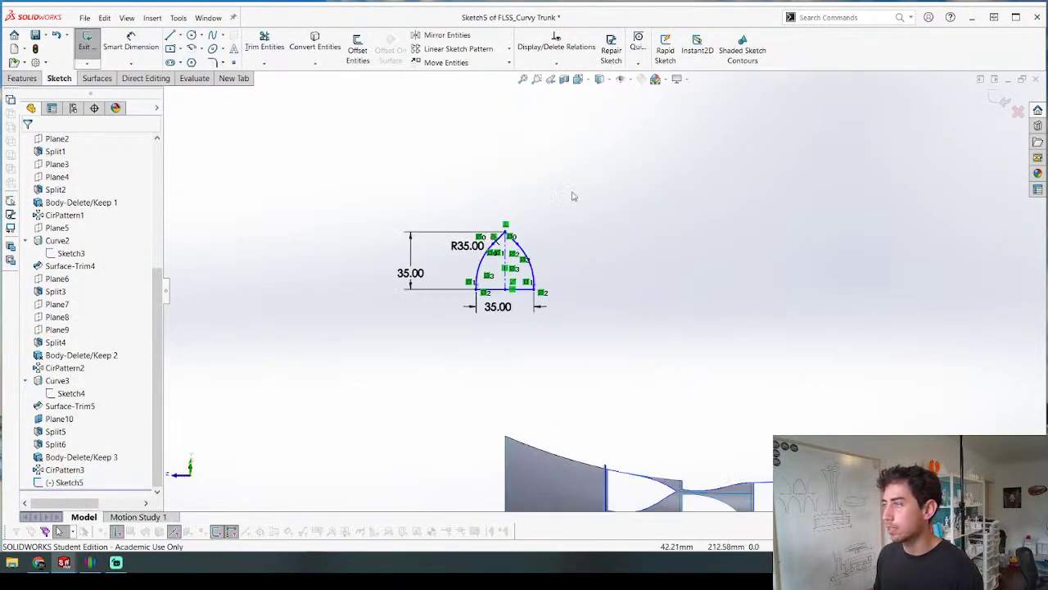
left_click_drag(428, 194, 620, 381)
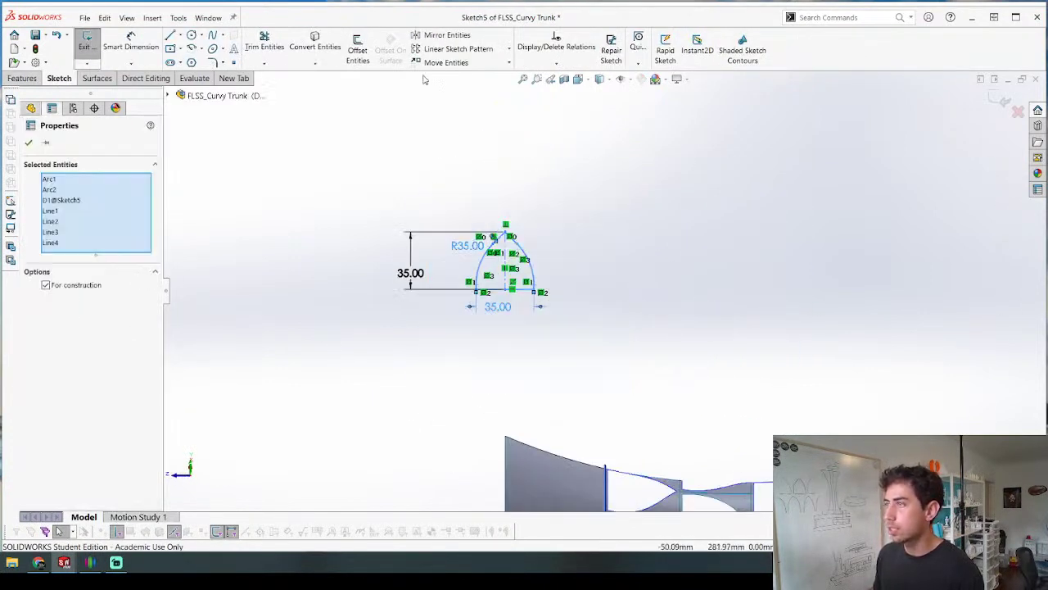
left_click(508, 64)
left_click(470, 104)
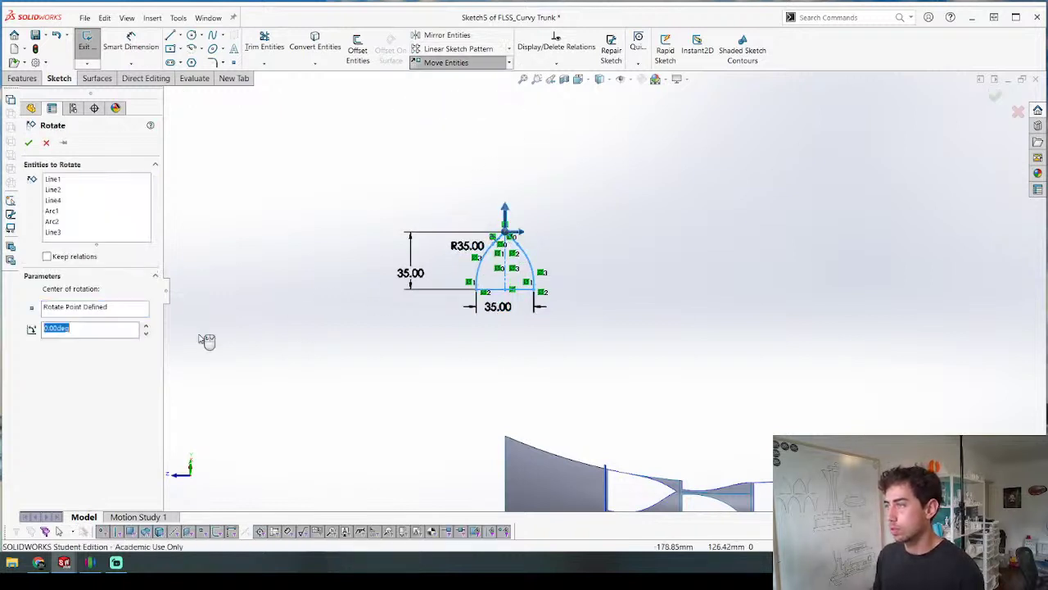
type("90")
key("Return")
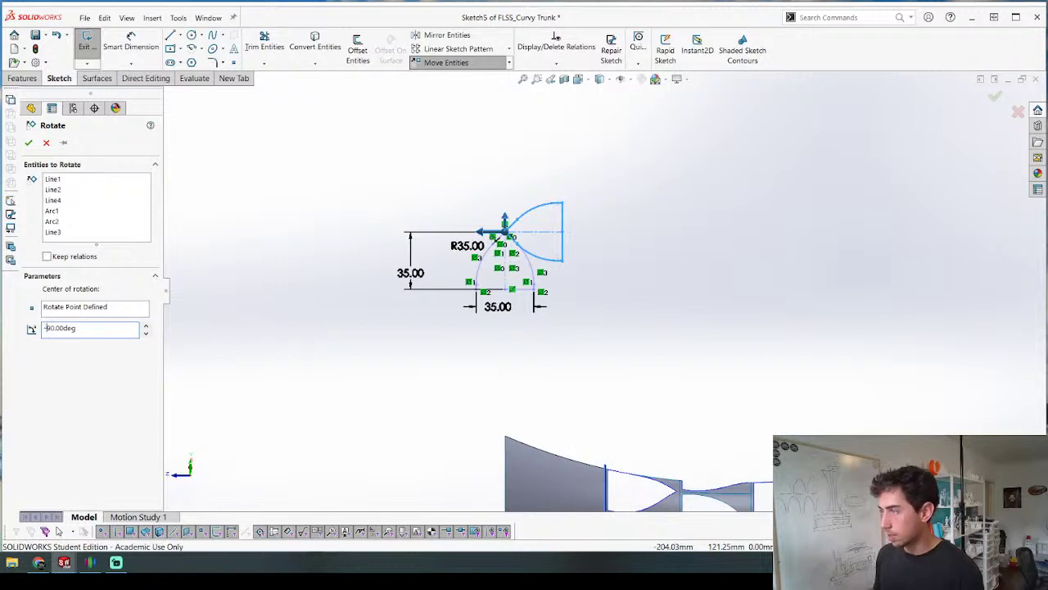
type("-")
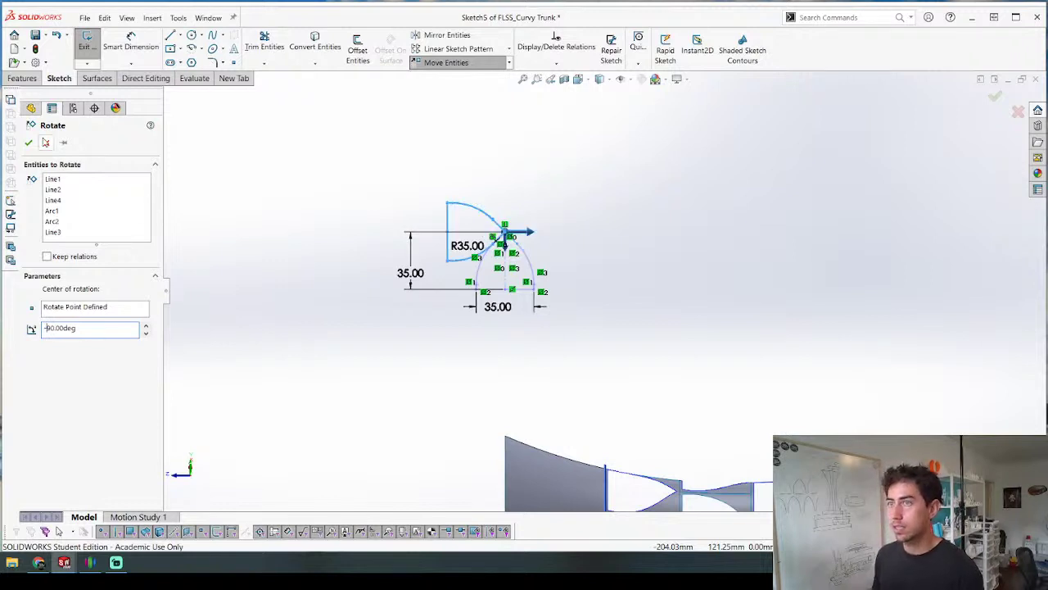
key("Return")
Step: Make the arch's construction centerline horizontal and place the arch's apex on the trunk's centerline within the bottom section
left_click(485, 238)
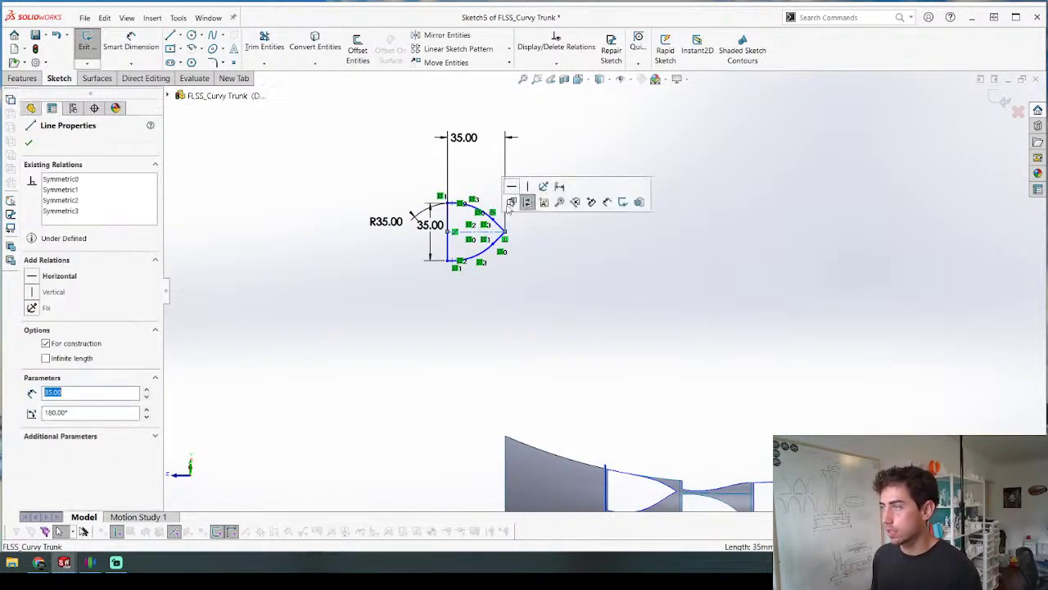
key("f")
scroll(650, 418, "down", 3)
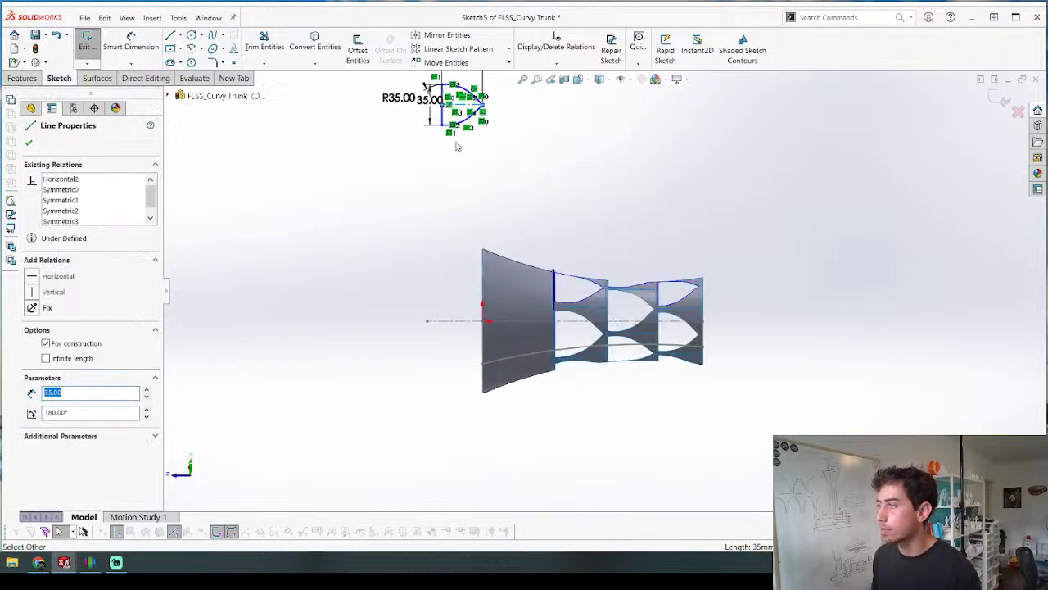
left_click(504, 111)
mouse_move(482, 105)
left_mouse_down()
mouse_move(542, 229)
mouse_move(546, 321)
left_mouse_up()
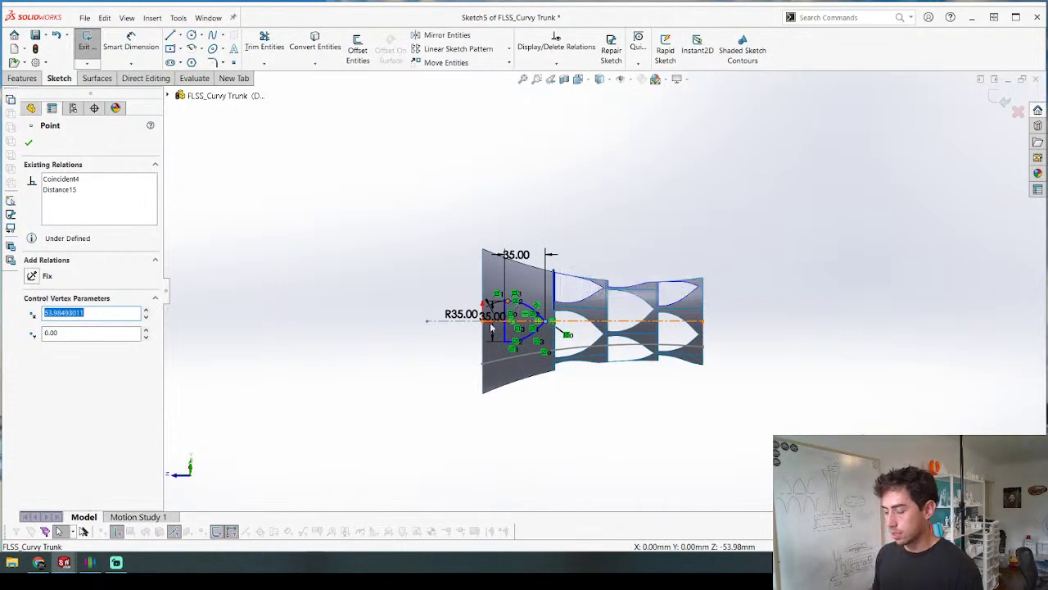
Step: Dimension the arch's apex 1.75 mm from the upper edge of the bottom trunk section
scroll(465, 351, "down", 3)
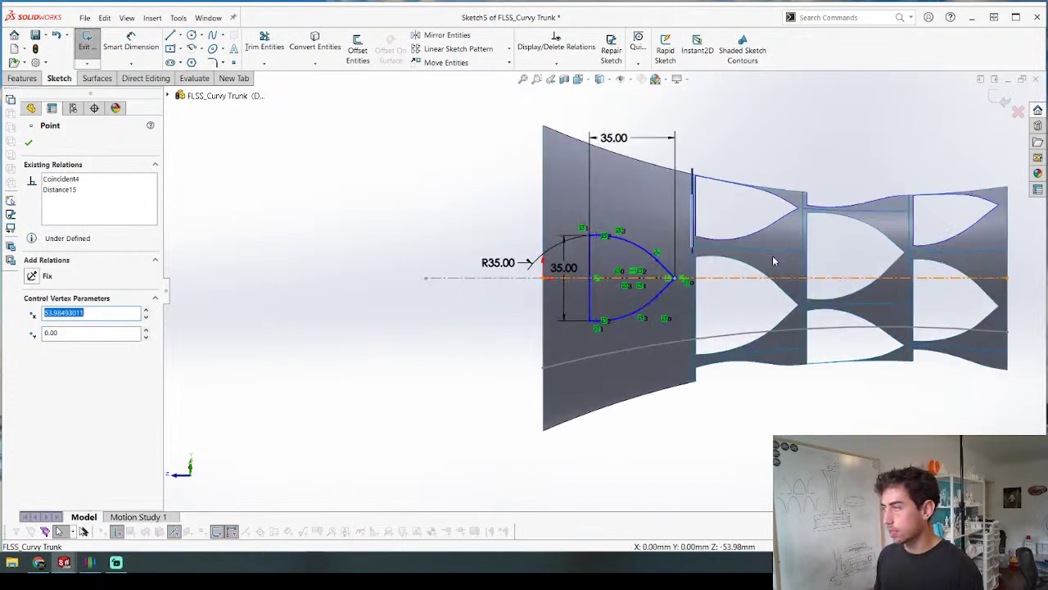
scroll(773, 258, "down", 3)
scroll(565, 317, "down", 2)
right_click_drag(631, 360, 598, 376)
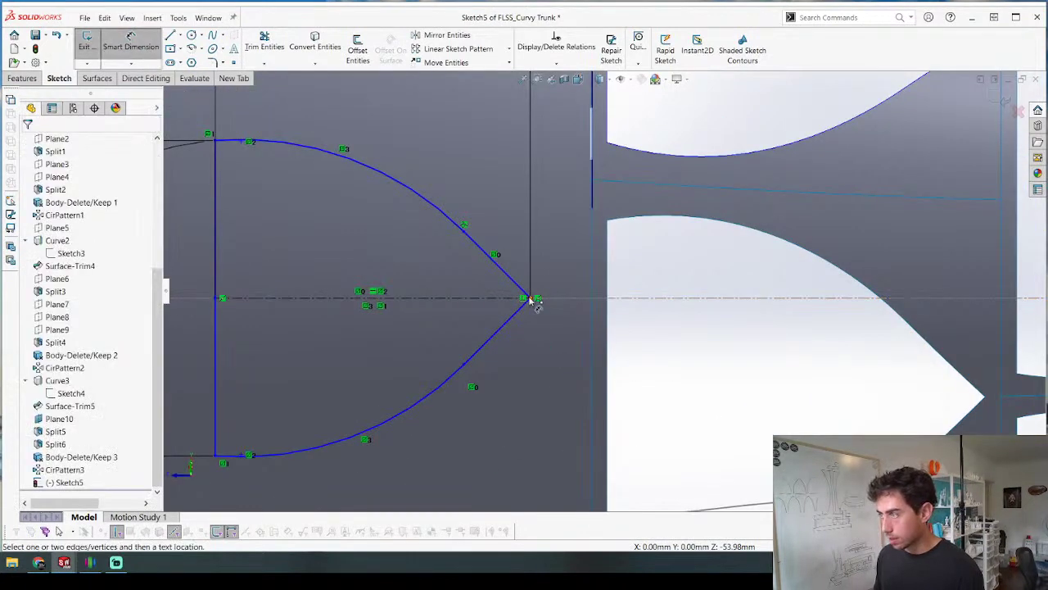
left_click(528, 298)
left_click(593, 320)
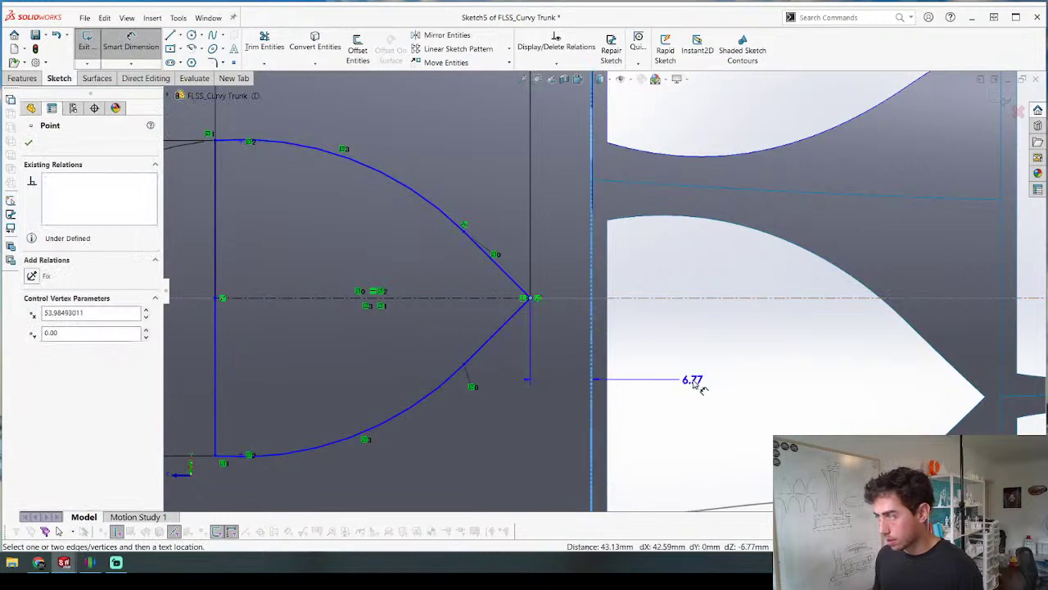
left_click(692, 379)
type("1.75")
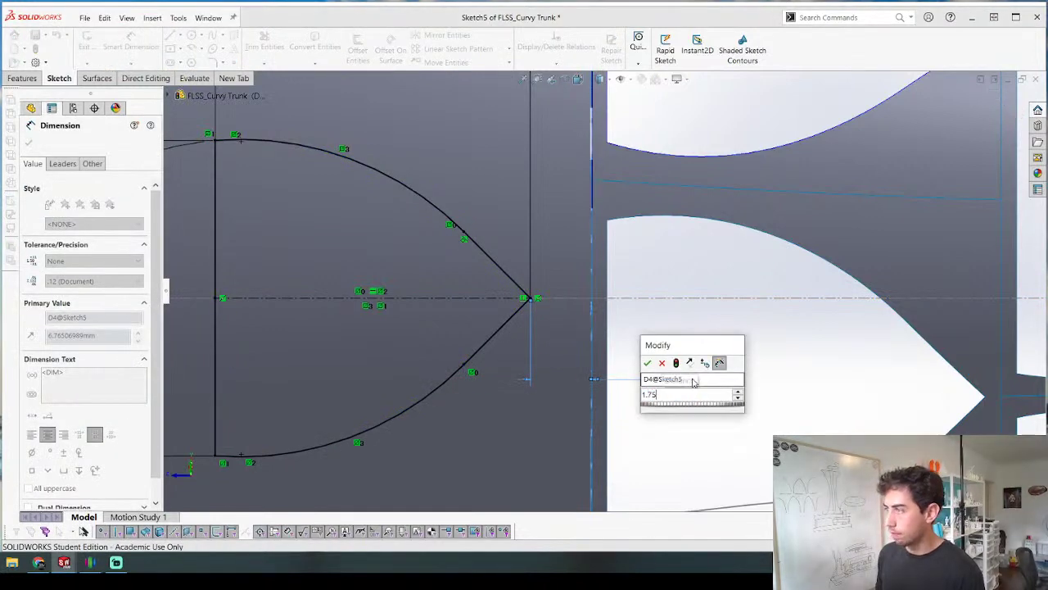
key("Return")
scroll(562, 379, "up", 5)
key("Escape")
Step: Replace the arch's 35 mm height dimension with a 1.75 mm dimension between its base line and the trunk's bottom edge
left_click(499, 87)
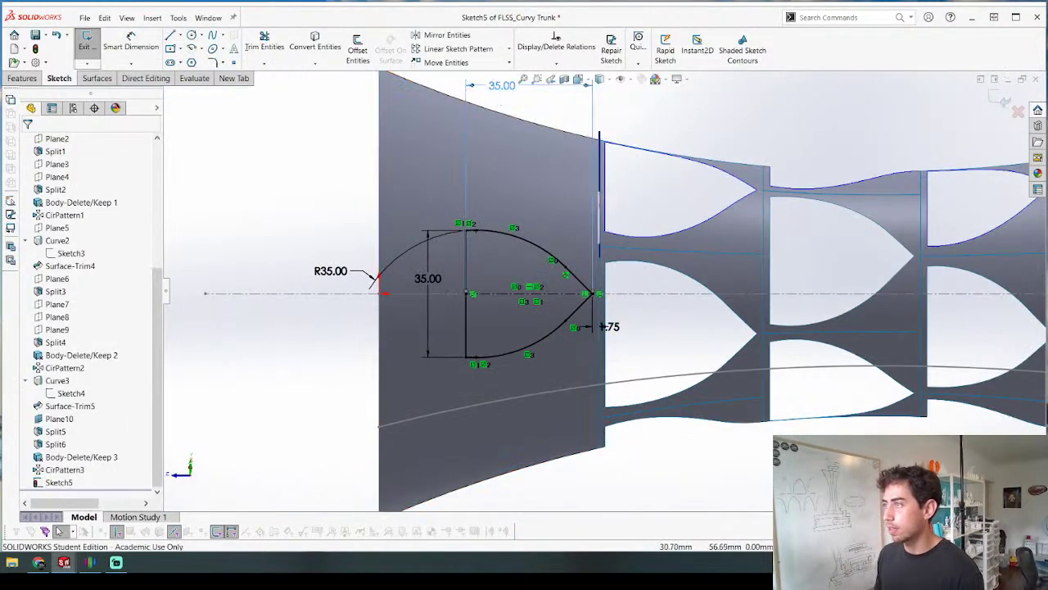
key("Delete")
scroll(440, 298, "down", 1)
key("d")
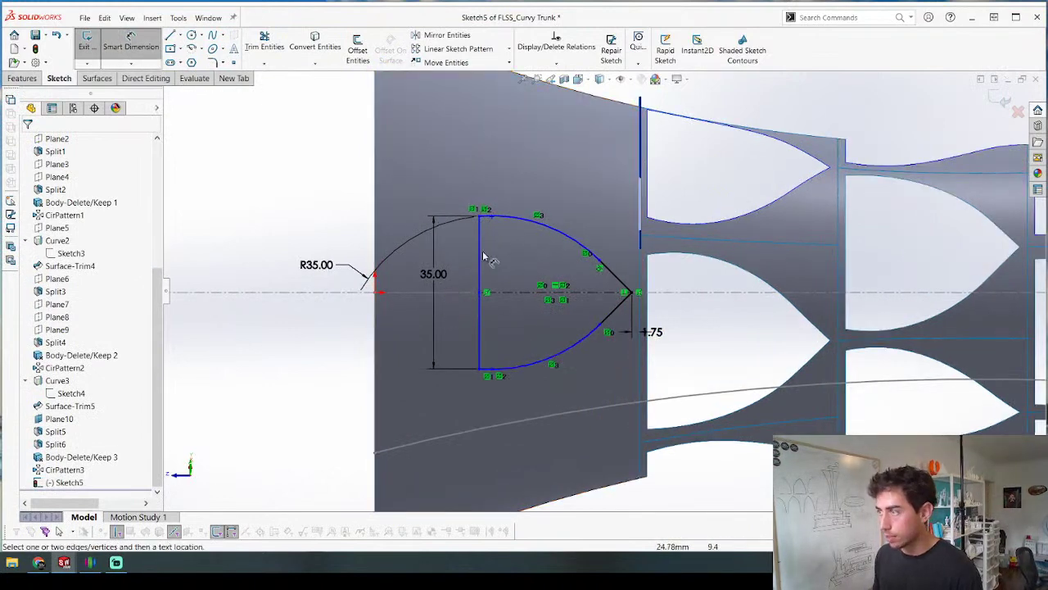
left_click(479, 304)
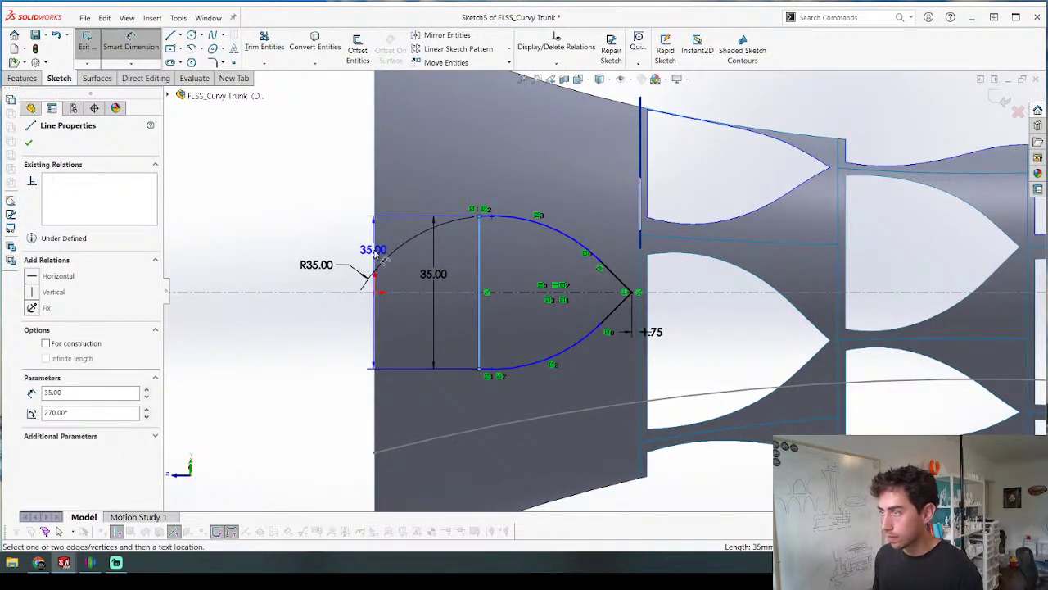
left_click(379, 252)
left_click(269, 224)
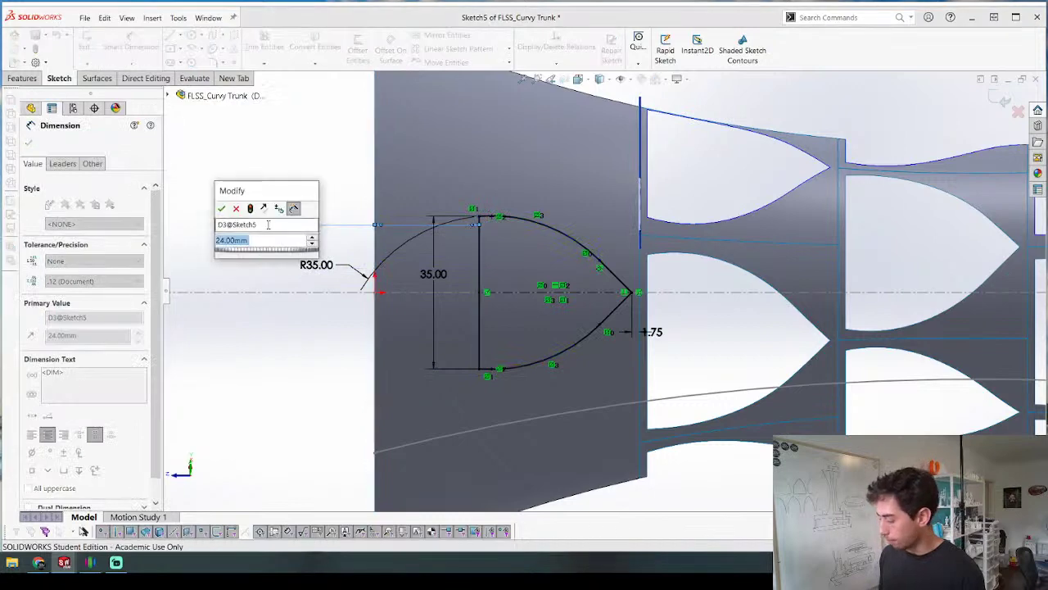
type("1.75")
key("Return")
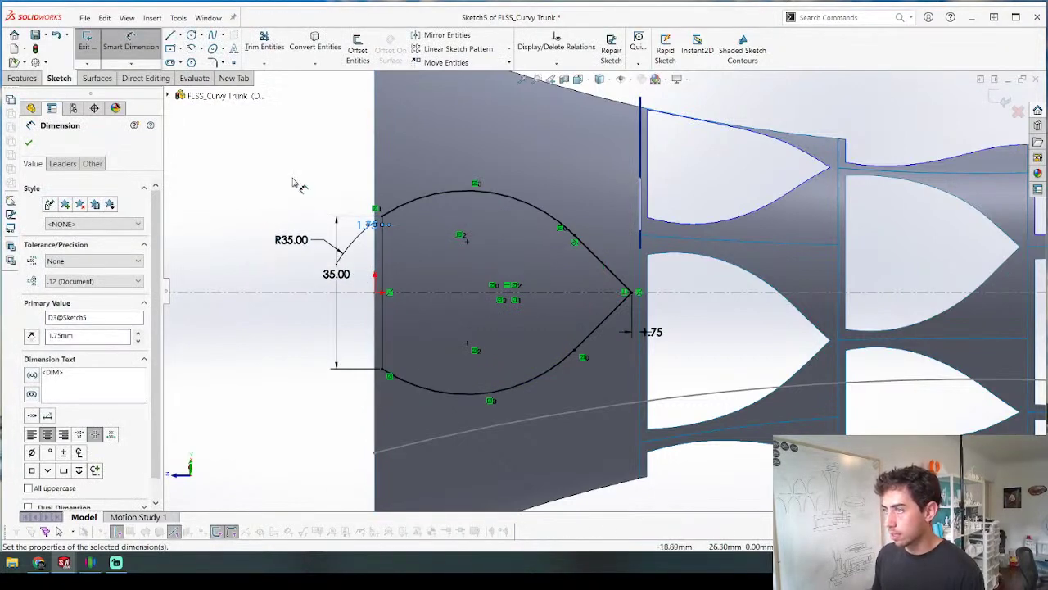
scroll(344, 229, "up", 3)
scroll(500, 279, "down", 2)
scroll(524, 282, "down", 2)
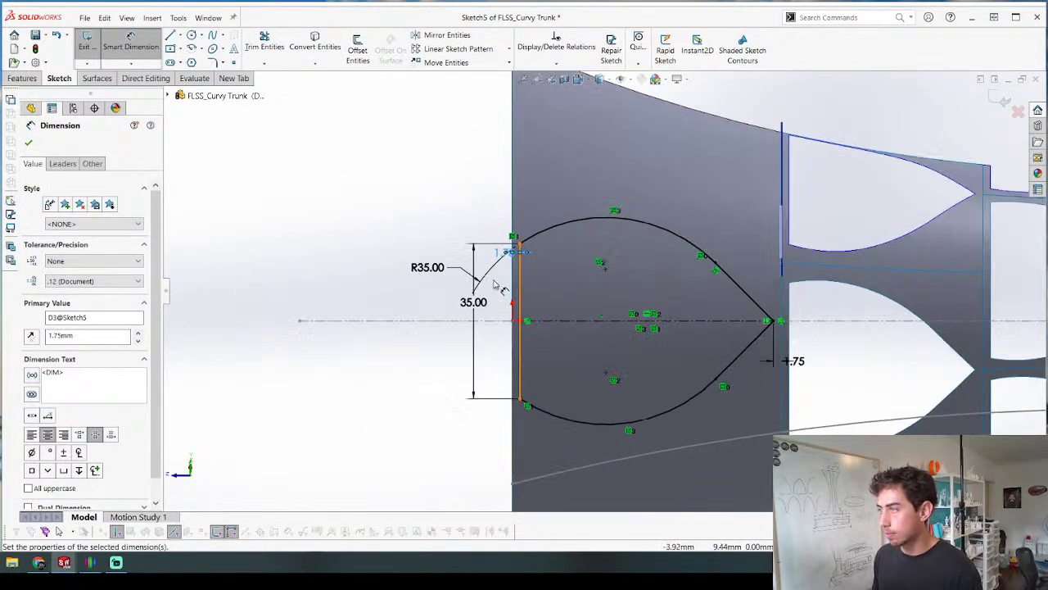
Step: Set the arch sketch's base width to 50 mm
double_click(475, 304)
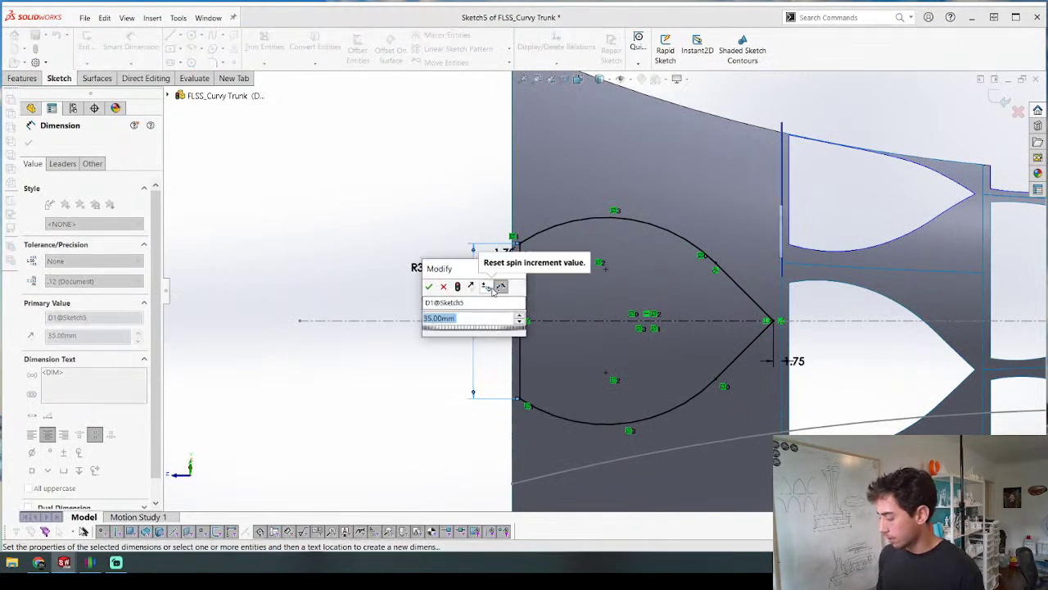
type("50")
key("Return")
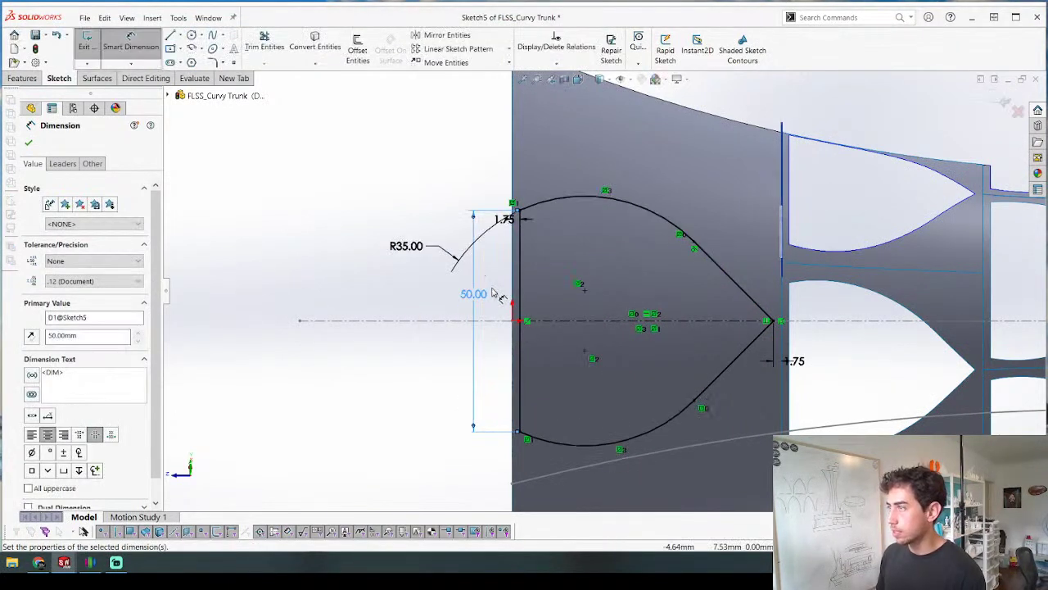
Step: Set the radius of the arch's side arcs to 50 mm and finish the sketch
scroll(585, 256, "up", 2)
mouse_move(496, 263)
left_mouse_down()
mouse_move(538, 217)
mouse_move(607, 194)
left_mouse_up()
double_click(607, 194)
type("50")
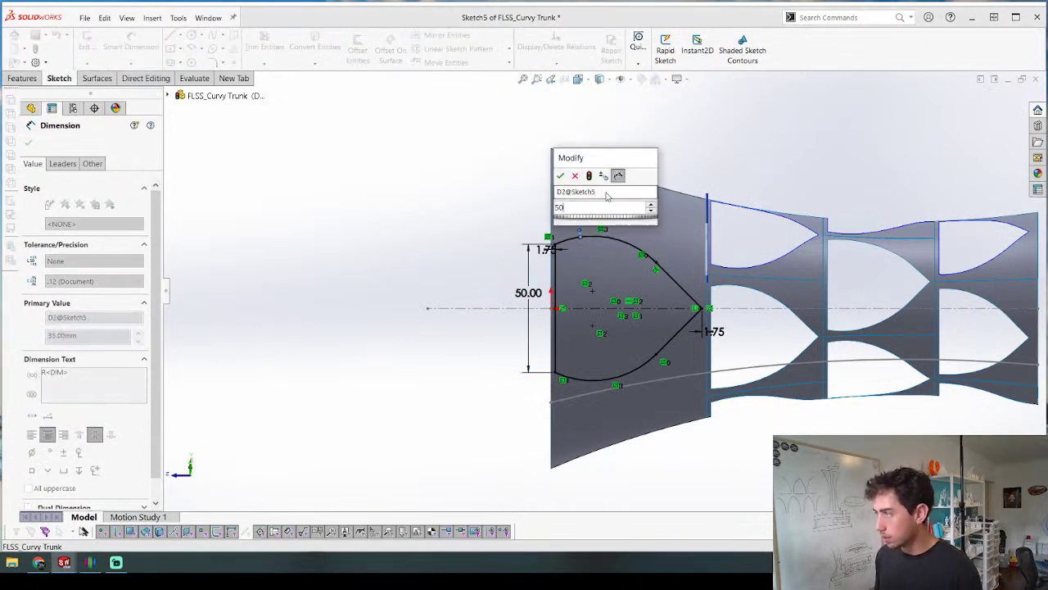
key("Return")
scroll(632, 284, "up", 3)
mouse_move(631, 285)
middle_mouse_down()
mouse_move(546, 105)
mouse_move(604, 73)
mouse_move(620, 95)
mouse_move(593, 81)
middle_mouse_up()
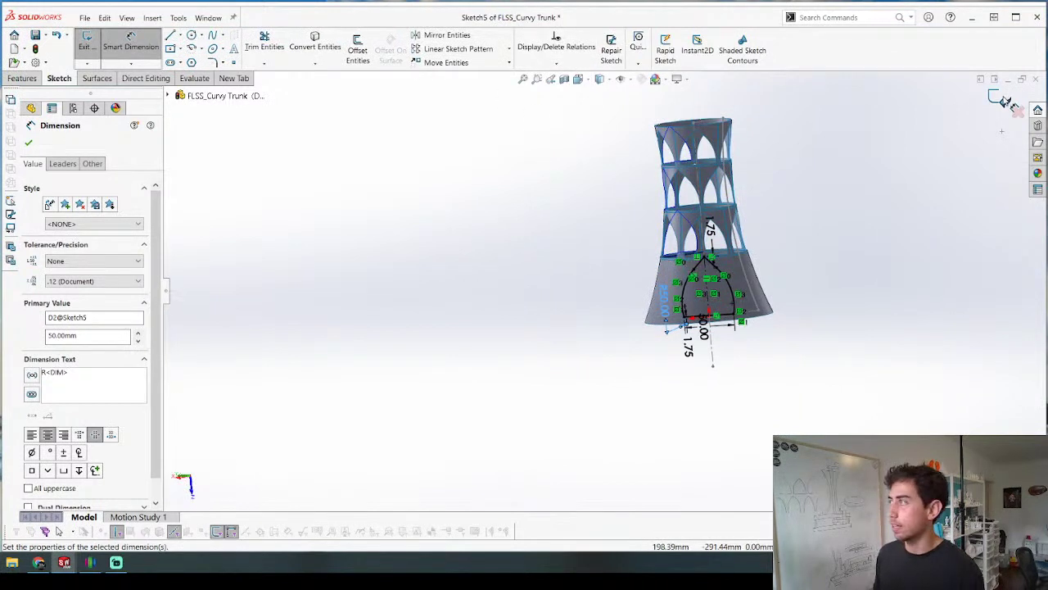
left_click(1004, 101)
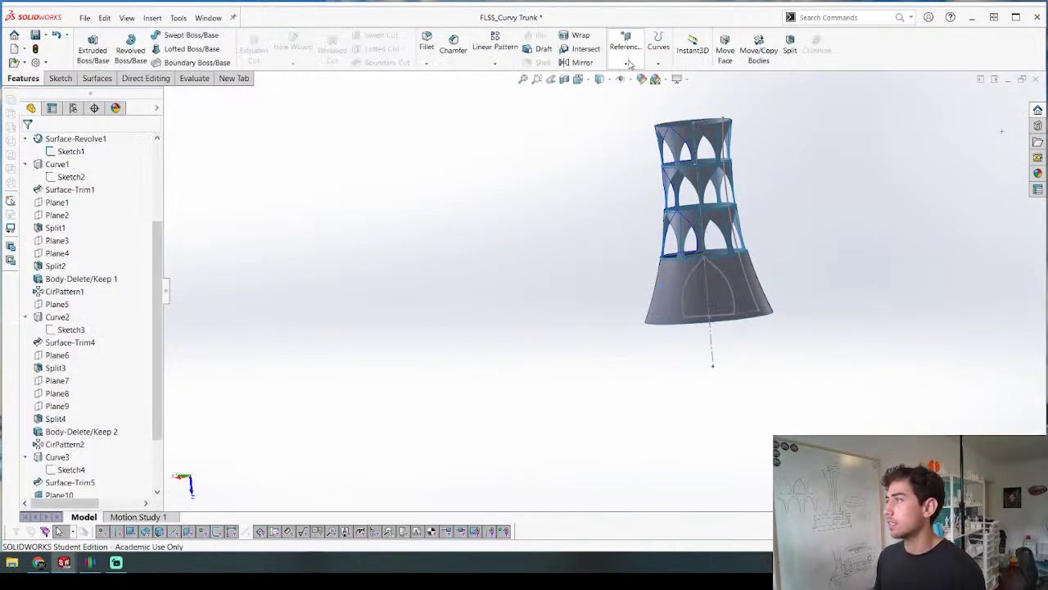
Step: Create a projected curve of the arch sketch on the outer face of the flared bottom section
left_click(659, 63)
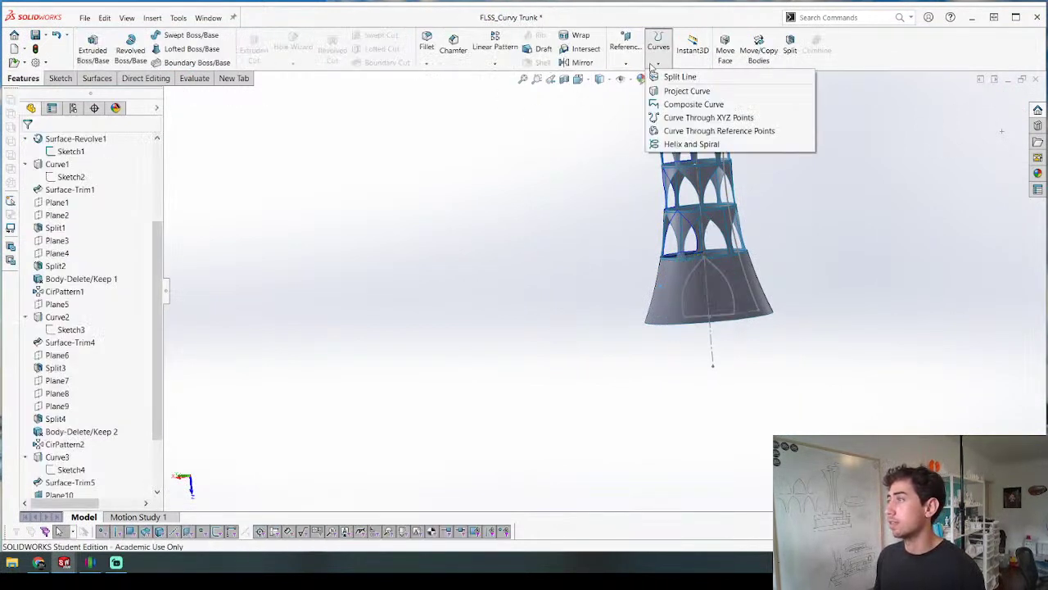
left_click(683, 91)
left_click(689, 282)
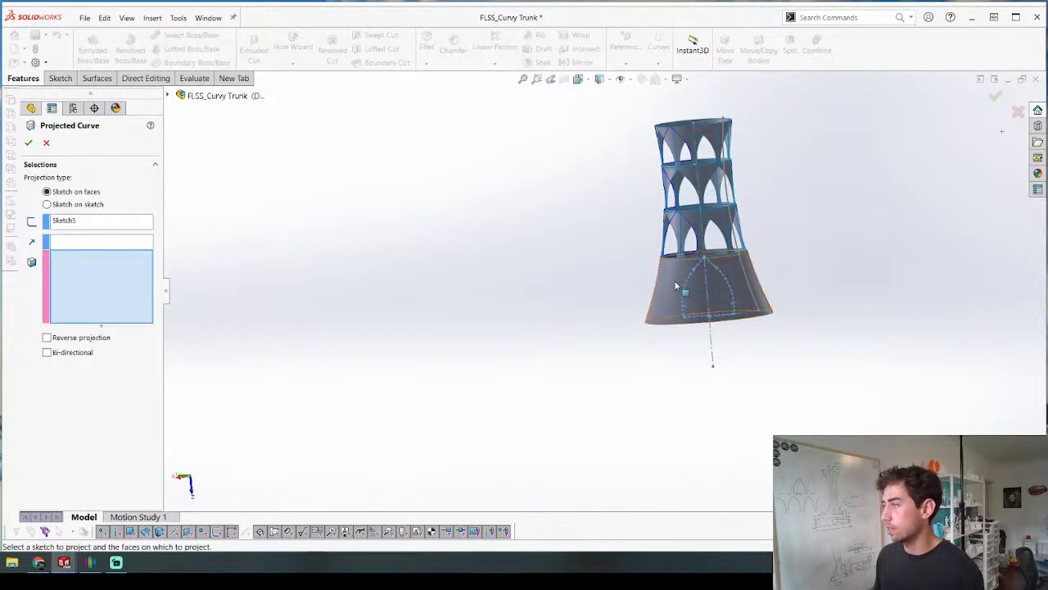
left_click(676, 285)
key("Return")
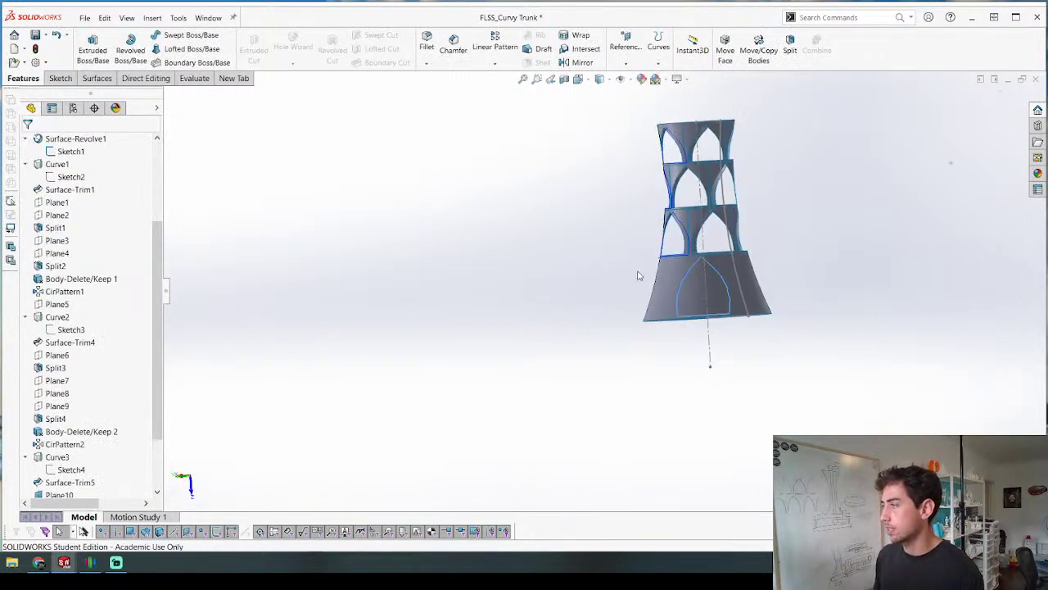
Step: Examine how the projected arch on the bottom section lines up with the arches of the tiers above
scroll(640, 275, "down", 5)
middle_click_drag(876, 295, 810, 288)
scroll(741, 303, "up", 4)
middle_click_drag(737, 297, 647, 224)
scroll(698, 255, "down", 4)
scroll(652, 231, "up", 4)
scroll(640, 157, "down", 2)
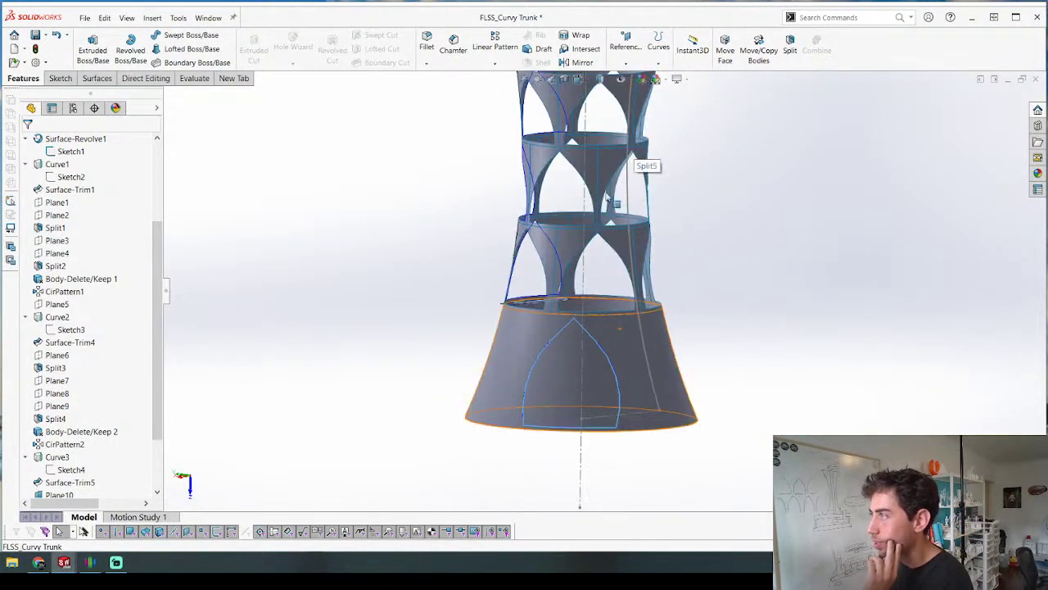
scroll(583, 216, "down", 2)
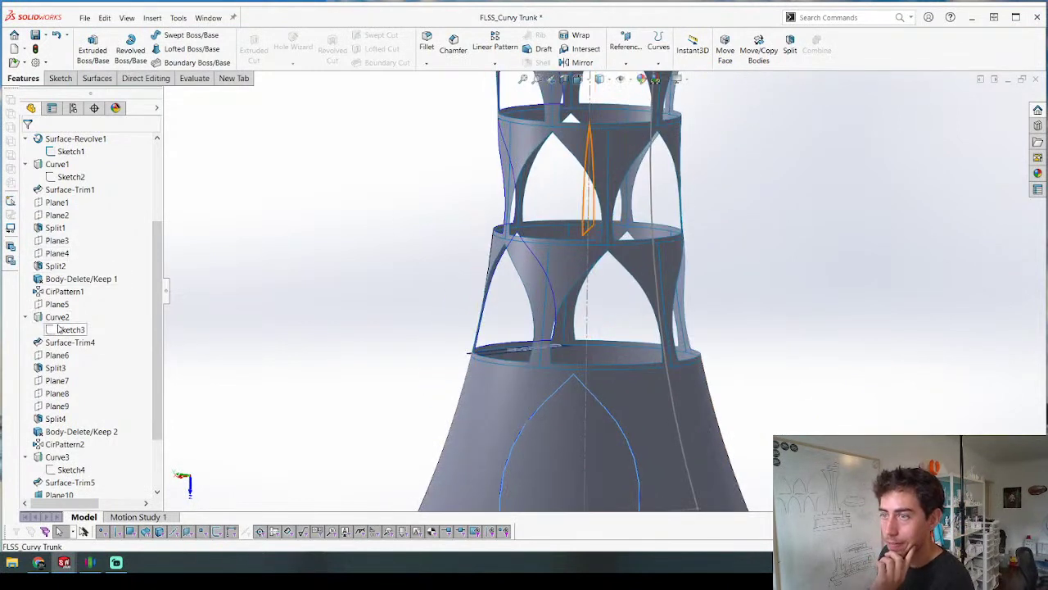
Step: Check the position of Sketch3 and Plane5 relative to the tiers of arches
left_click(59, 329)
scroll(525, 176, "down", 3)
mouse_move(524, 176)
middle_mouse_down()
mouse_move(473, 172)
mouse_move(472, 267)
middle_mouse_up()
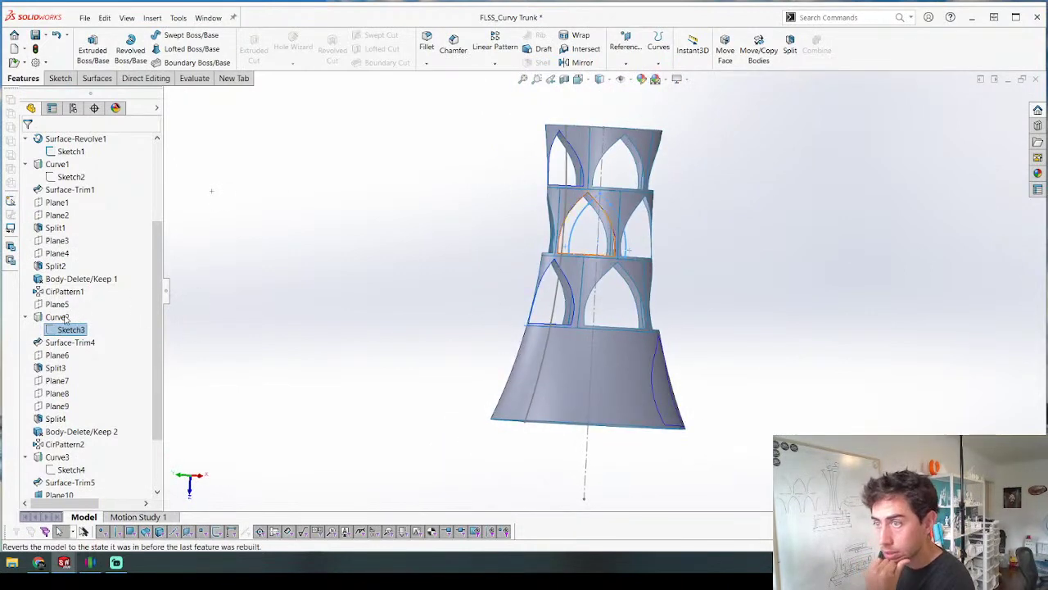
left_click(57, 304)
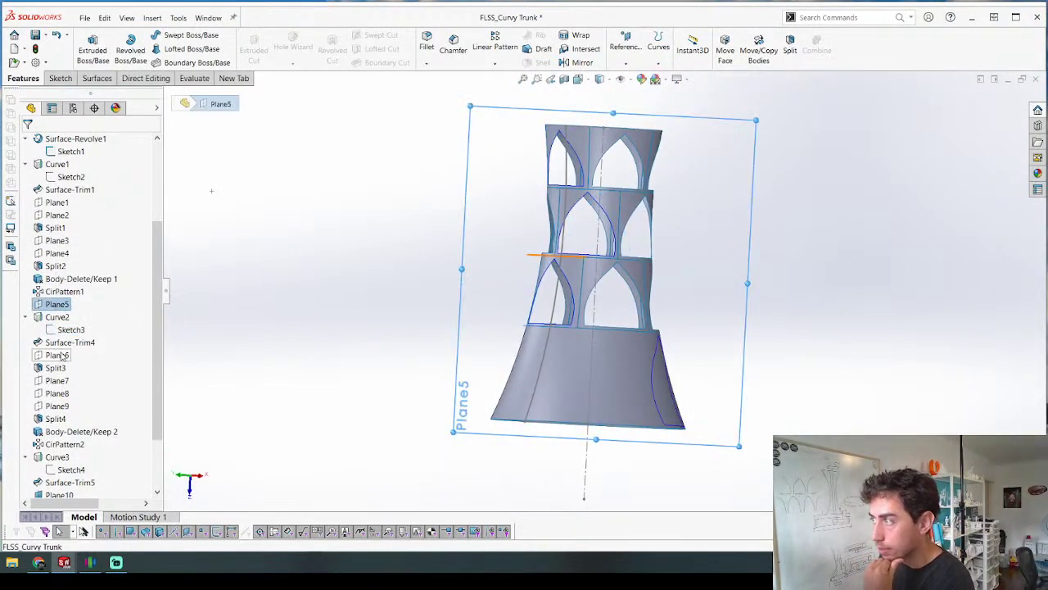
scroll(30, 323, "down", 5)
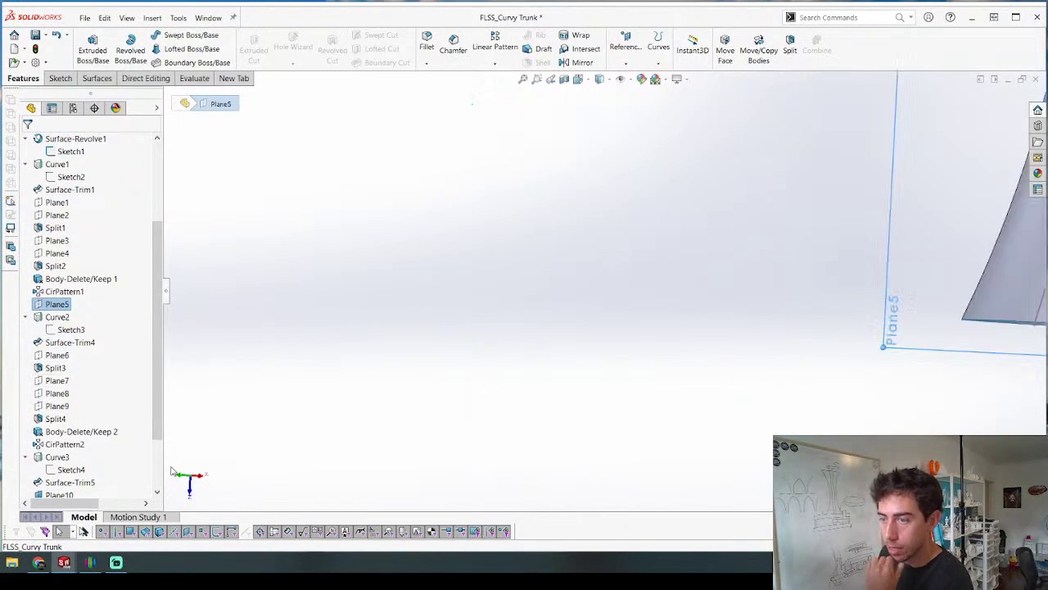
scroll(938, 163, "up", 8)
scroll(833, 218, "down", 4)
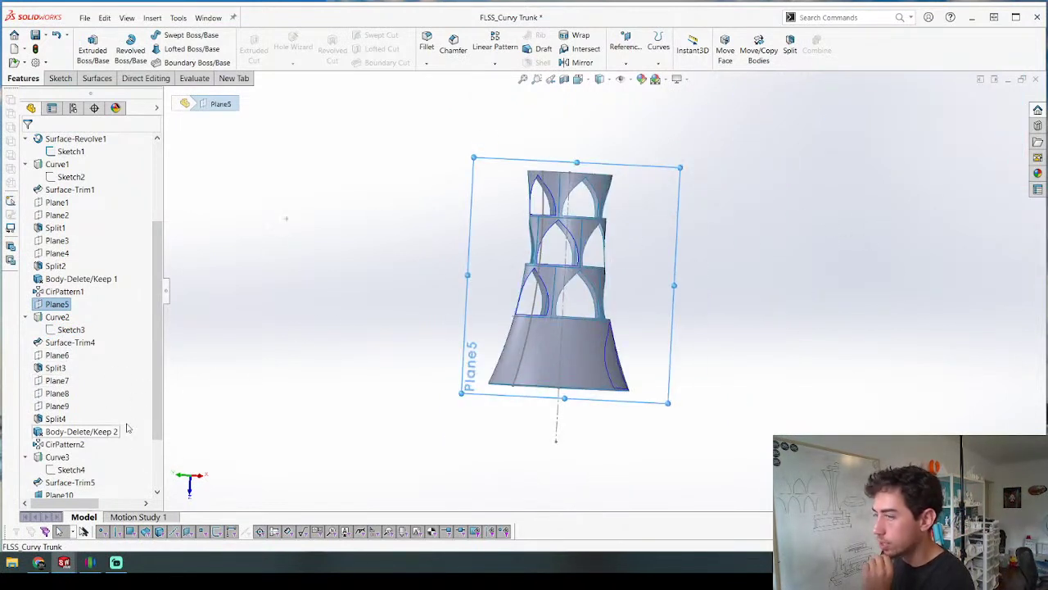
scroll(134, 428, "down", 2)
Step: Move the bottom arch sketch, Sketch5, onto Plane5
left_click(27, 483)
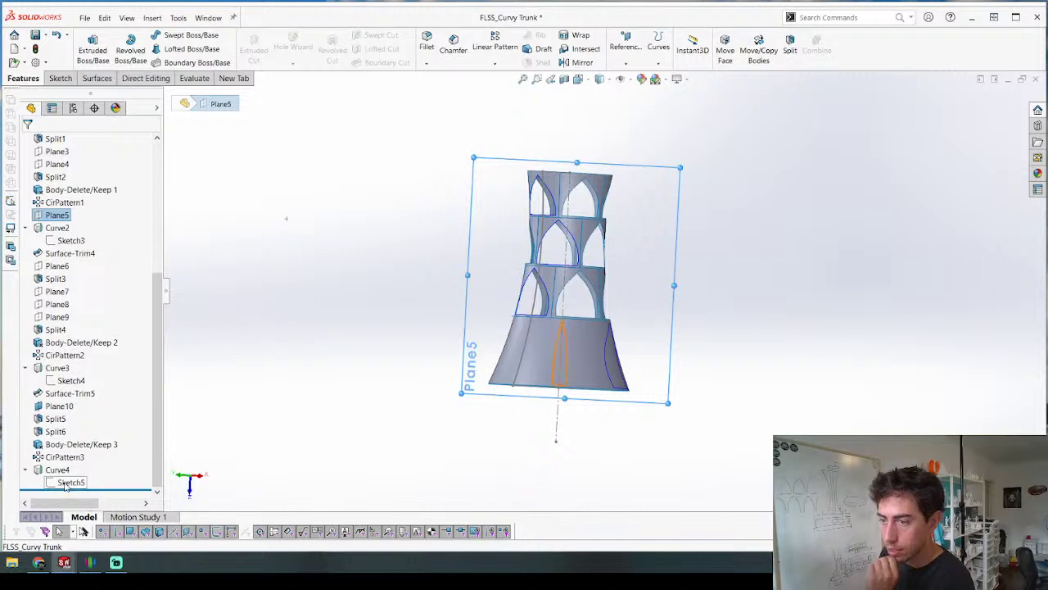
right_click(66, 483)
left_click(85, 349)
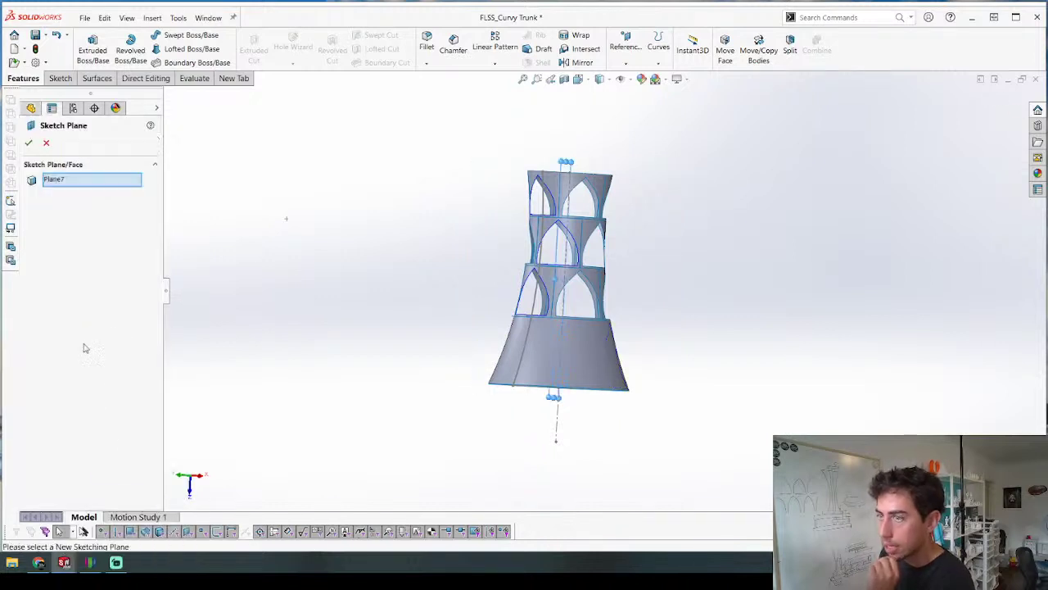
left_click(169, 95)
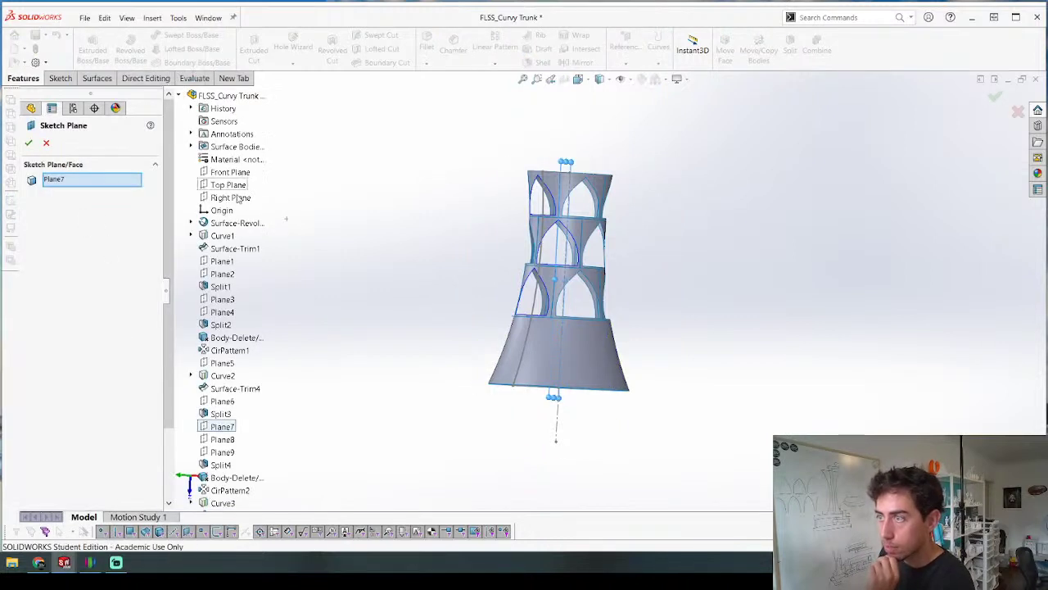
left_click(222, 362)
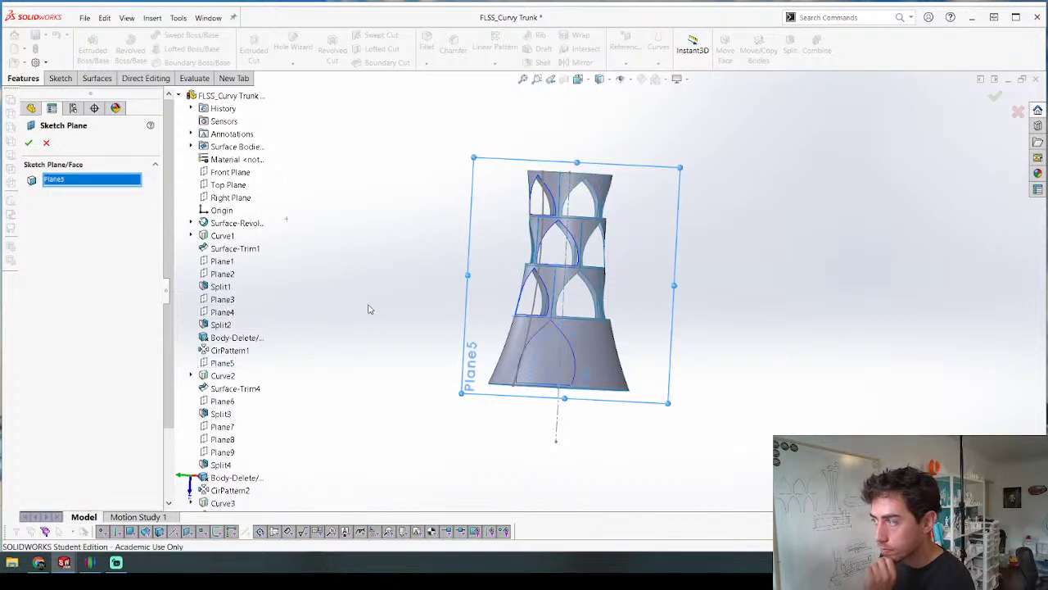
key("Return")
Step: Edit Sketch5 to set the gap between the arch's base line and the trunk's lower edge to 3.50 mm, and finish the sketch
mouse_move(427, 252)
middle_mouse_down()
mouse_move(470, 265)
mouse_move(565, 344)
mouse_move(531, 314)
mouse_move(529, 284)
mouse_move(585, 286)
mouse_move(595, 314)
middle_mouse_up()
scroll(566, 345, "down", 5)
scroll(406, 193, "up", 3)
scroll(665, 306, "down", 3)
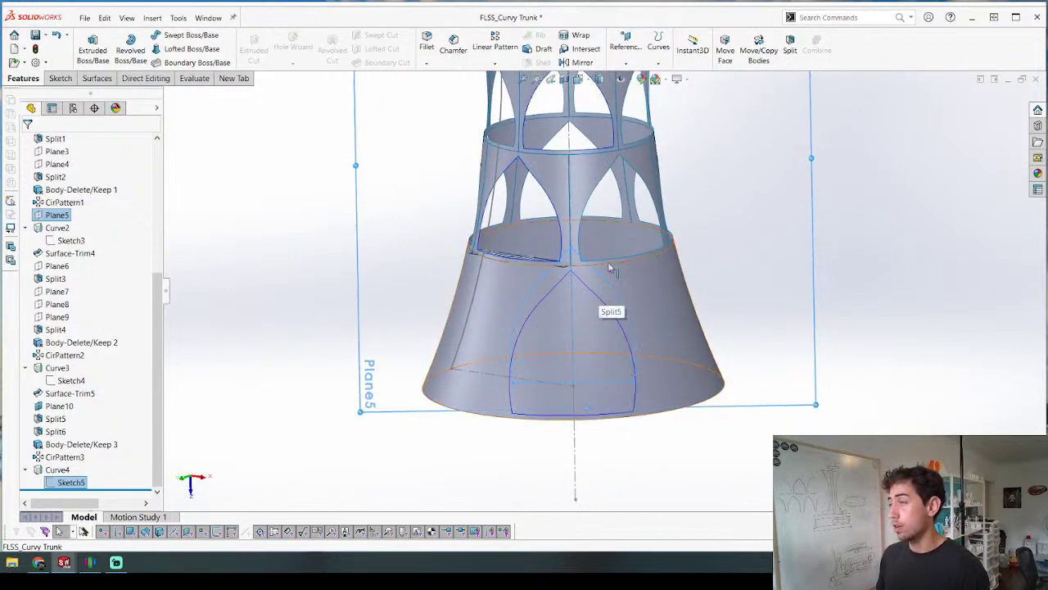
right_click(58, 483)
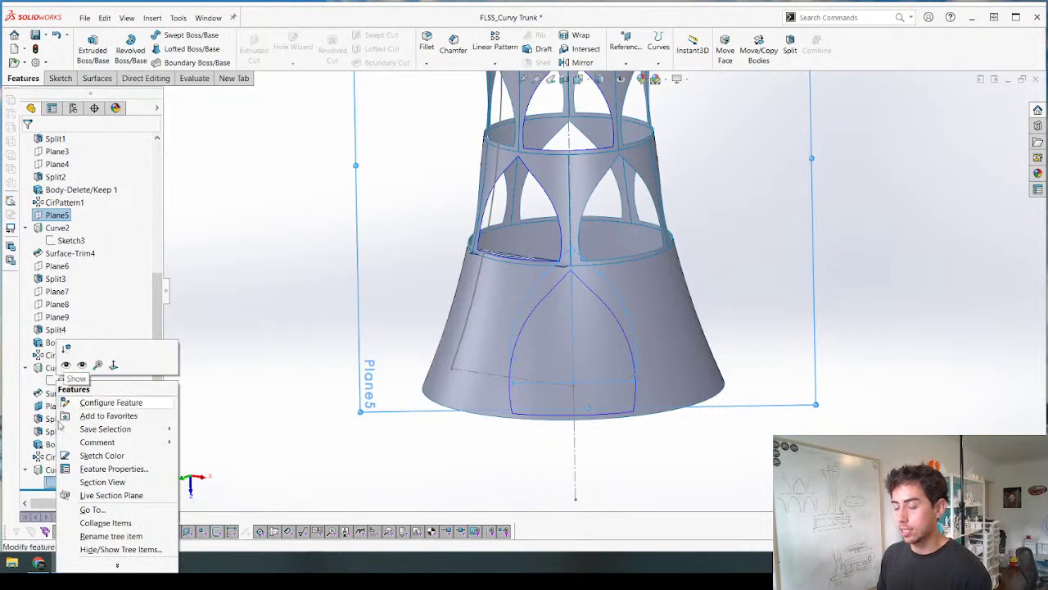
left_click(46, 482)
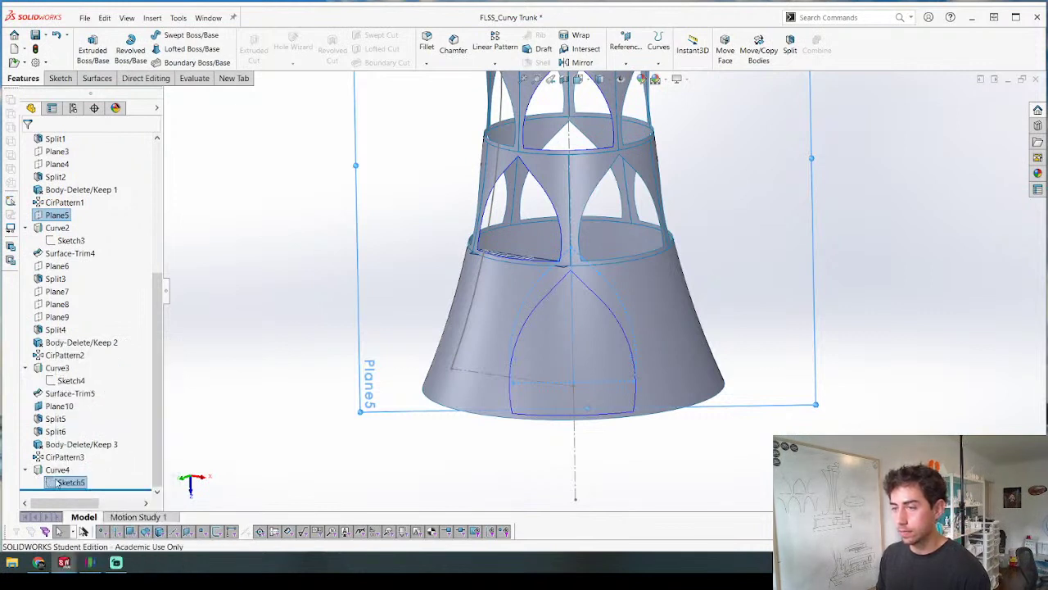
left_click(294, 420)
left_click(56, 484)
right_click(56, 485)
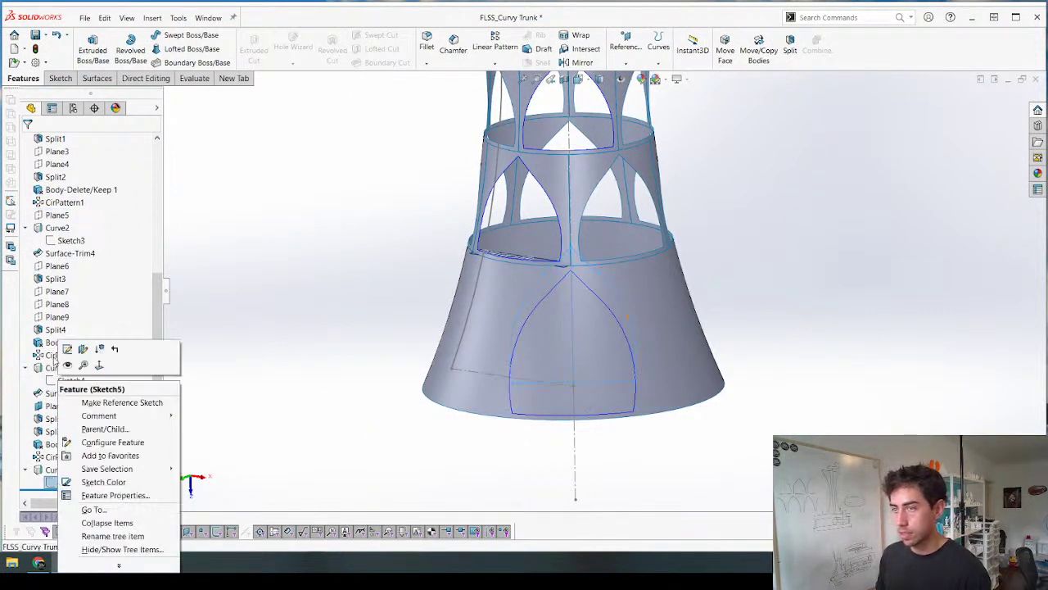
left_click(55, 360)
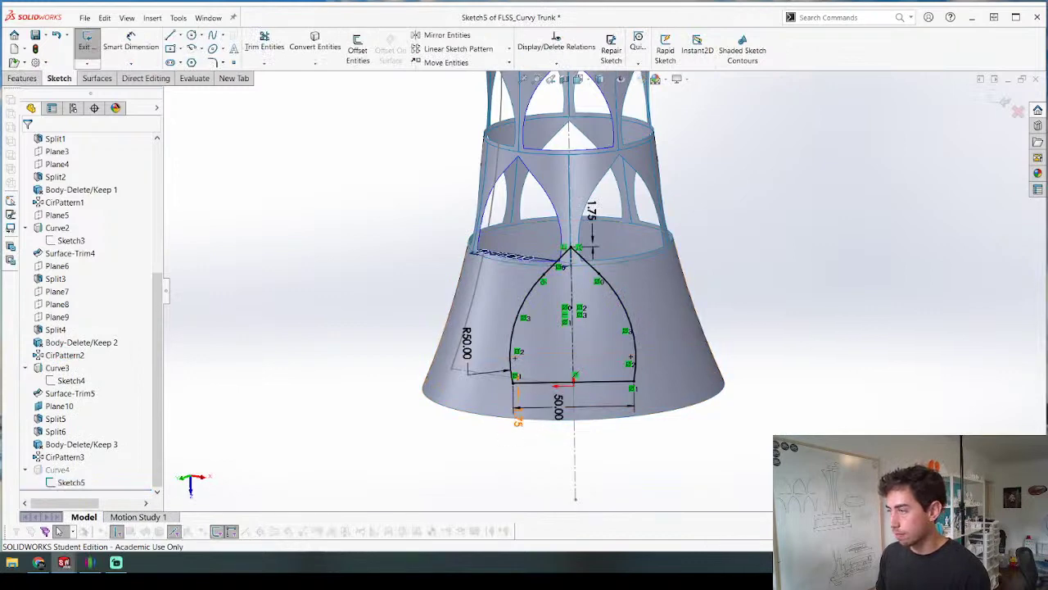
double_click(517, 417)
type("3.50mm")
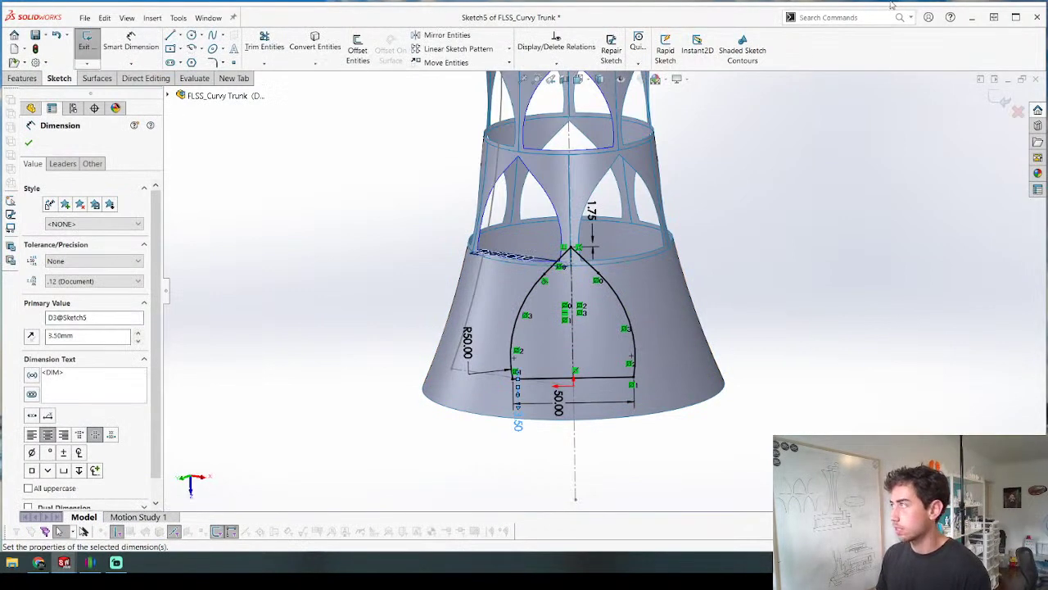
left_click(987, 105)
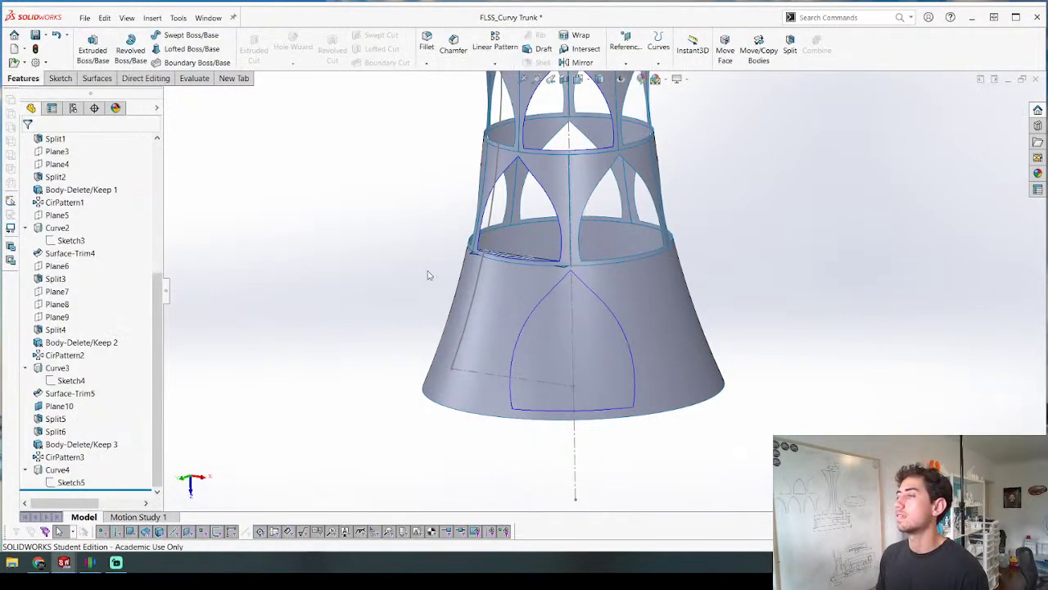
Step: Trim the flared bottom surface with Curve4, removing the region inside the arch
middle_click_drag(429, 273, 440, 173)
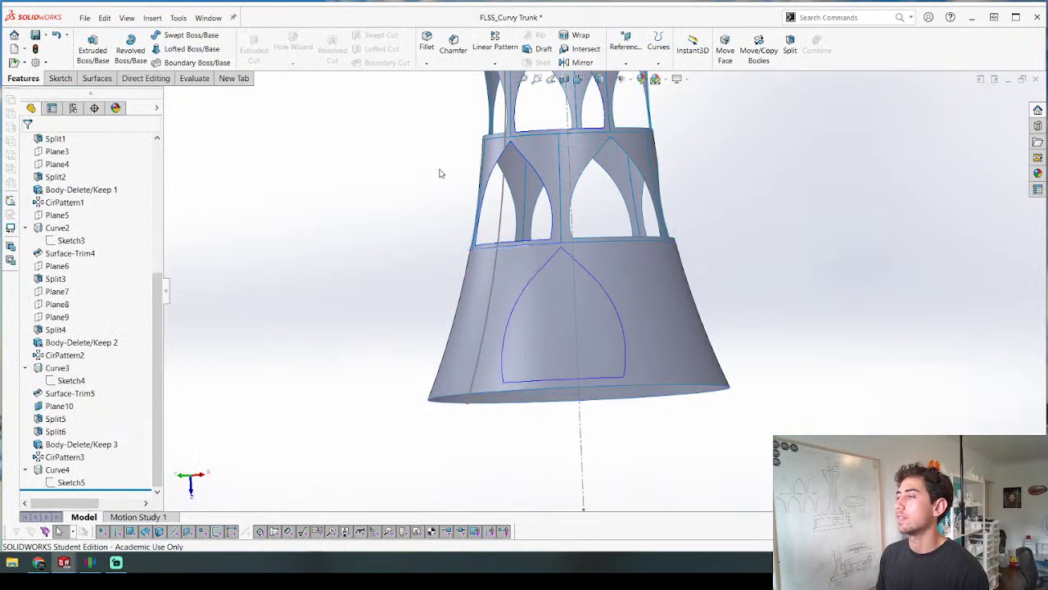
left_click(97, 79)
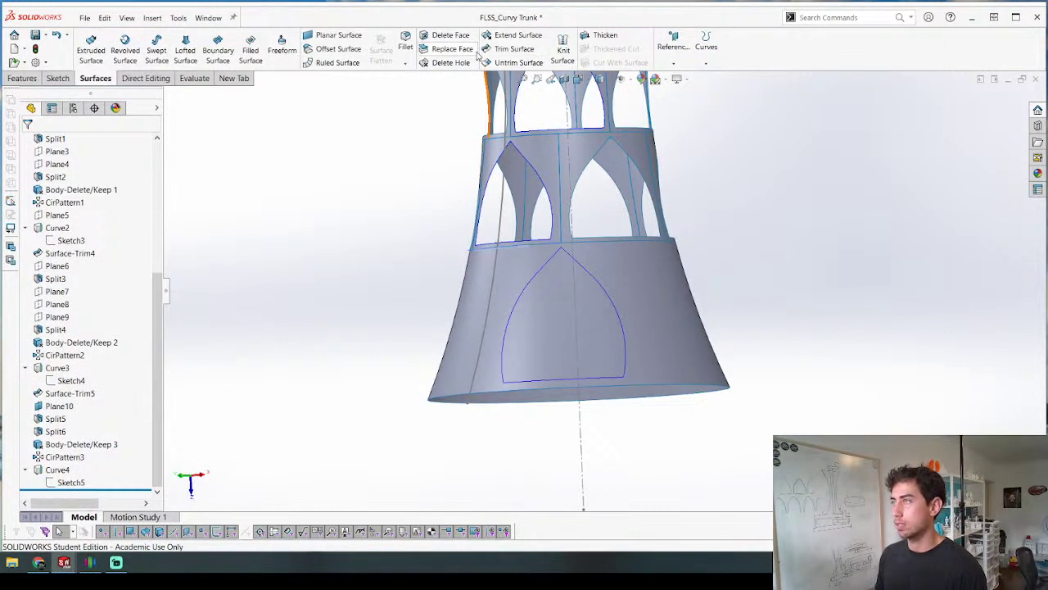
left_click(513, 49)
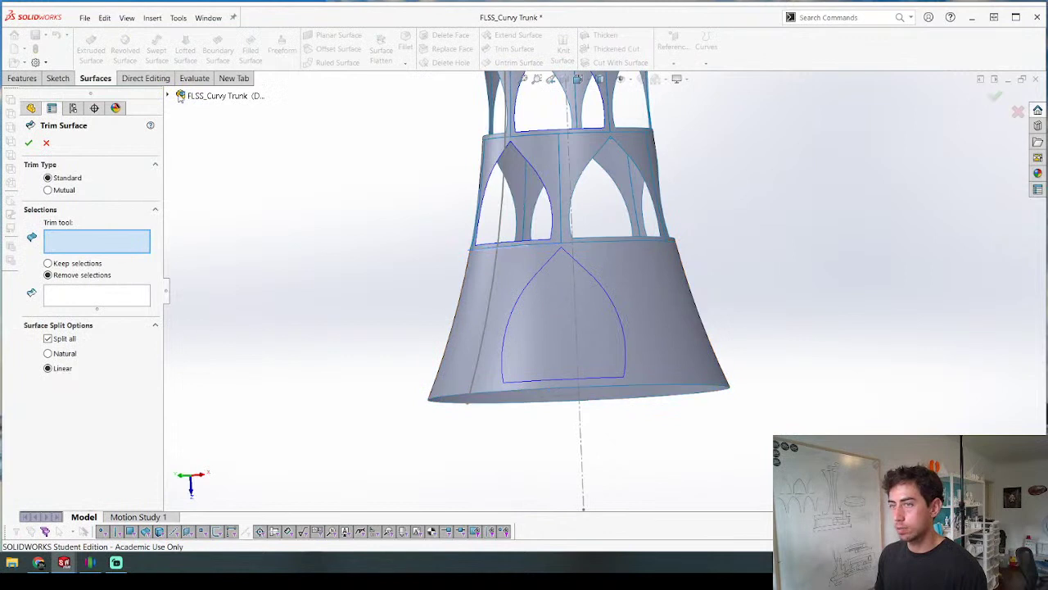
left_click(170, 98)
scroll(215, 378, "down", 3)
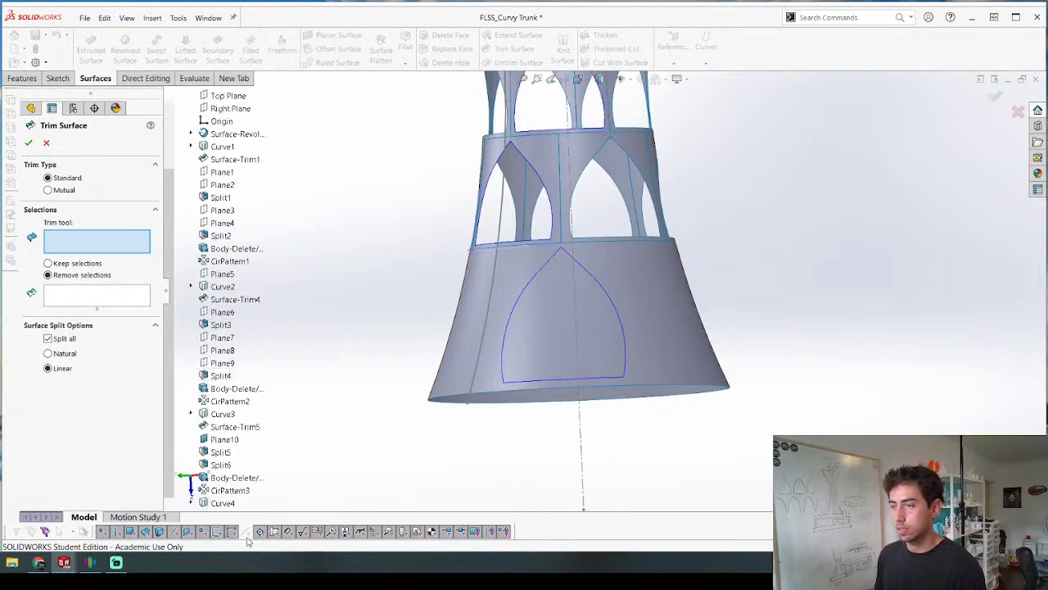
left_click(223, 502)
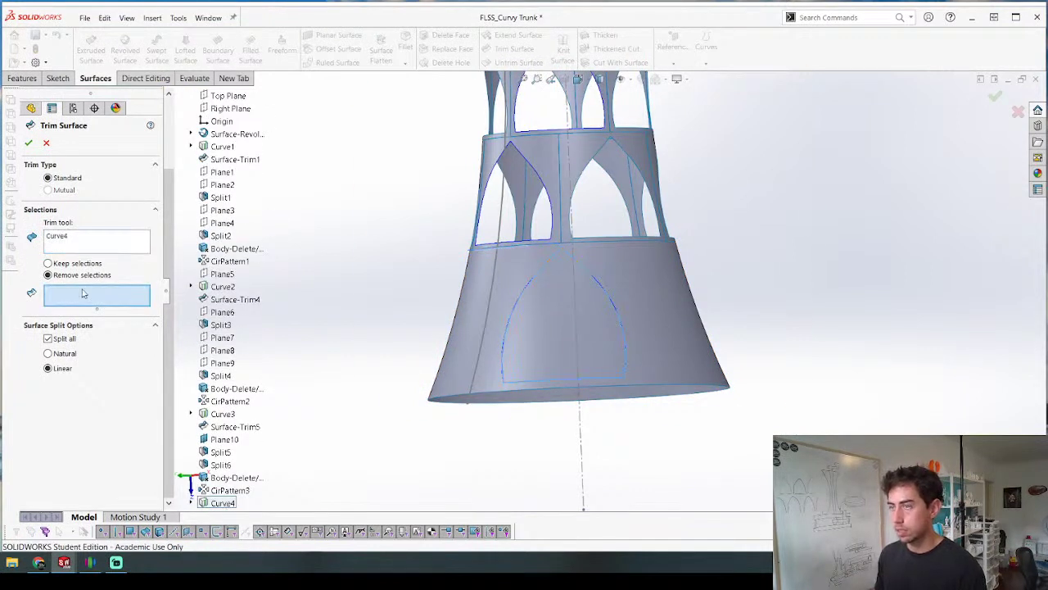
left_click(539, 292)
key("Return")
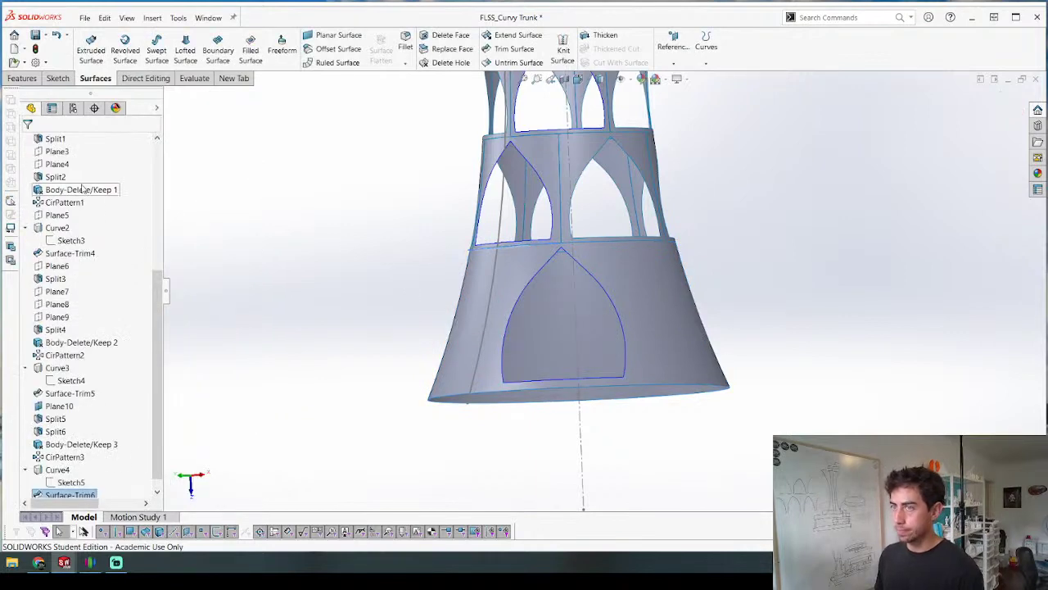
Step: Split the flared bottom surface around the arched opening, using Plane8 and Plane9 as trim tools and keeping the result as separate bodies
scroll(253, 202, "up", 3)
middle_click_drag(253, 201, 709, 251)
scroll(697, 257, "down", 3)
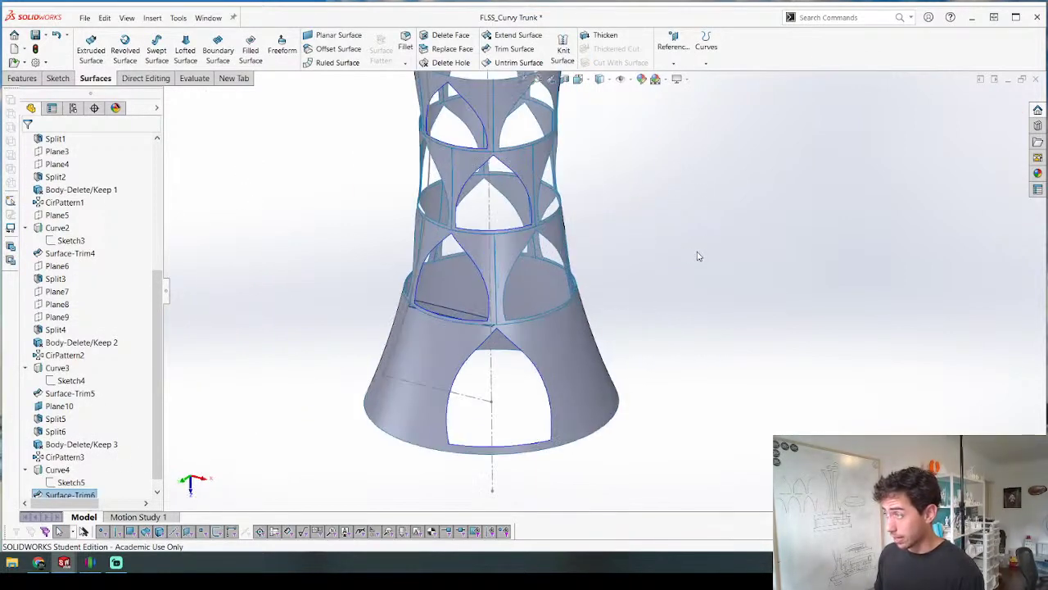
middle_click_drag(569, 305, 551, 312)
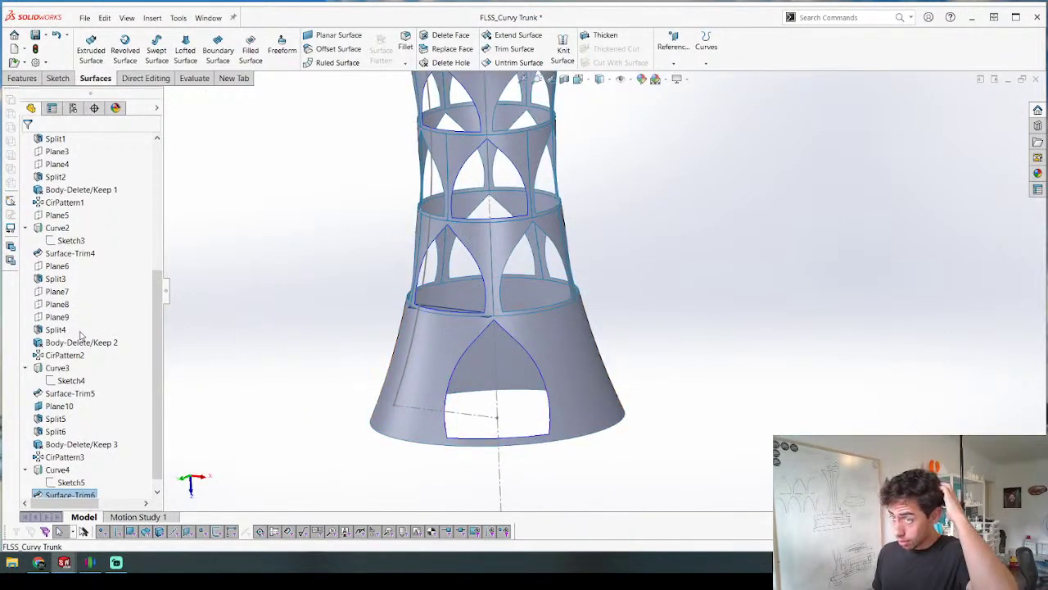
left_click(57, 304)
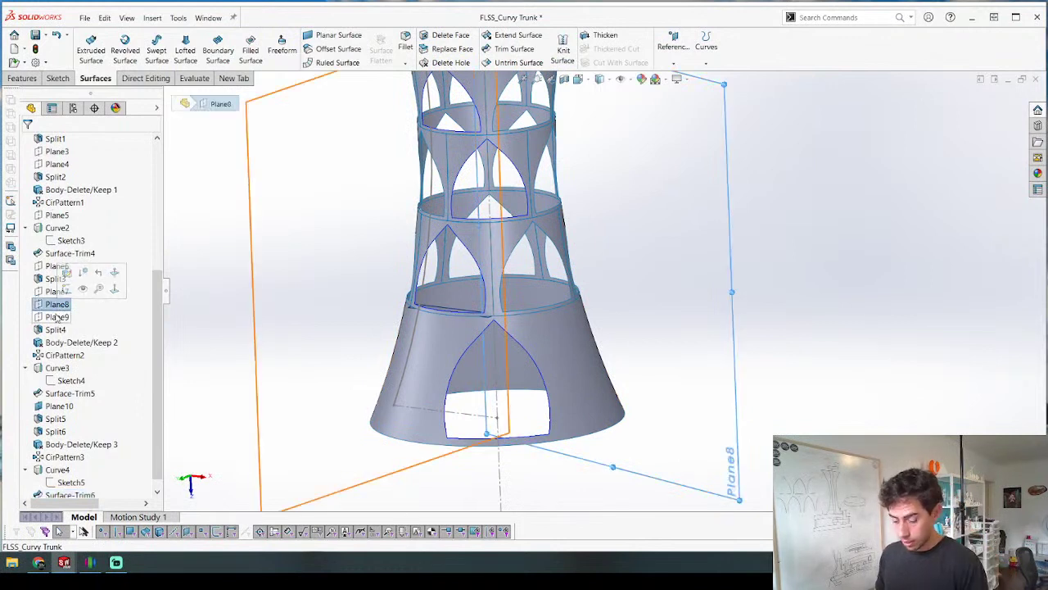
left_click(58, 317, "ctrl")
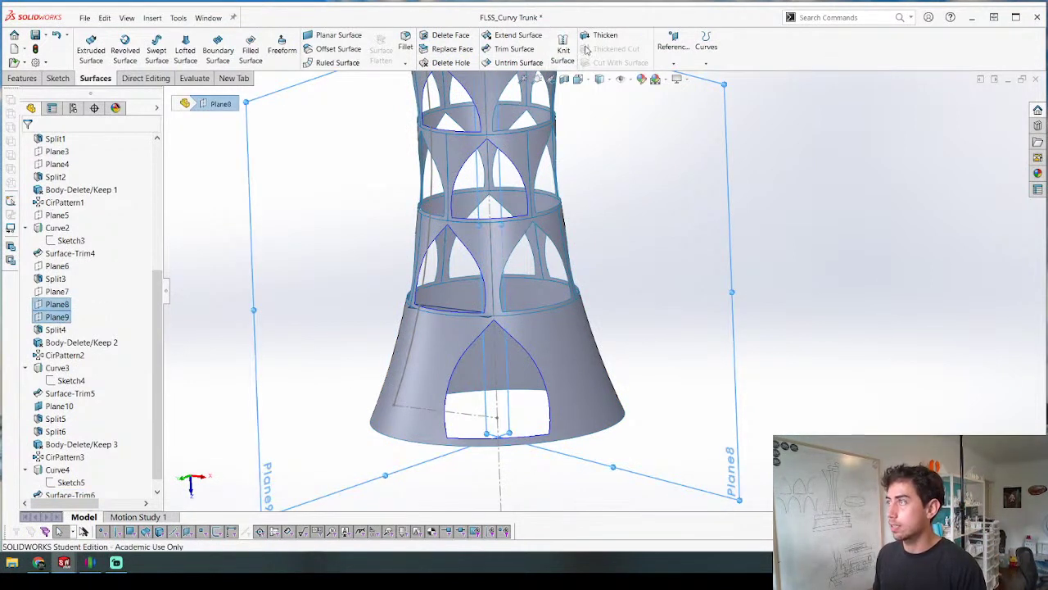
left_click(22, 78)
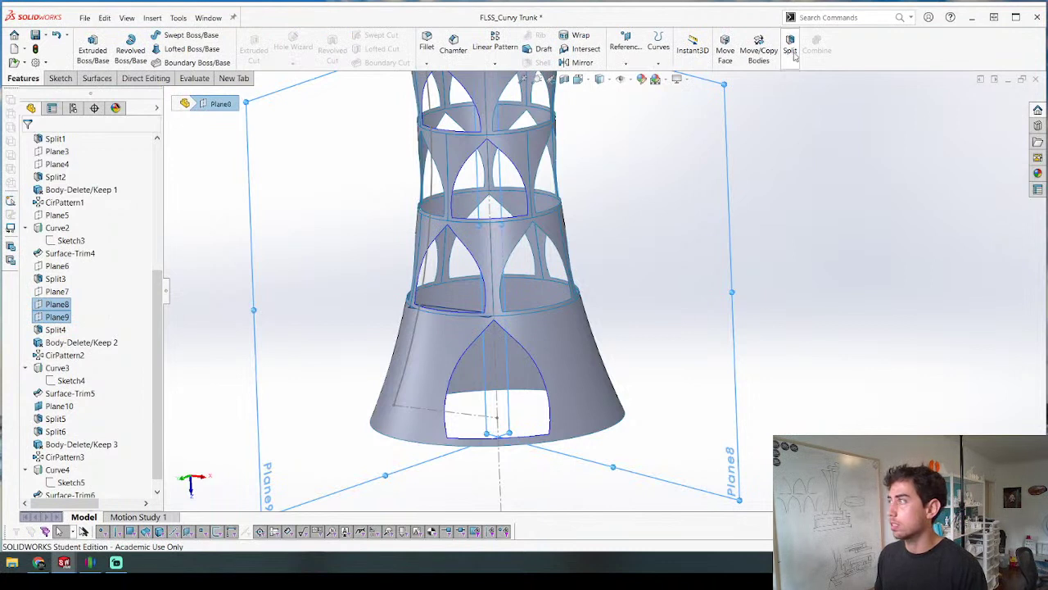
left_click(791, 49)
left_click(101, 339)
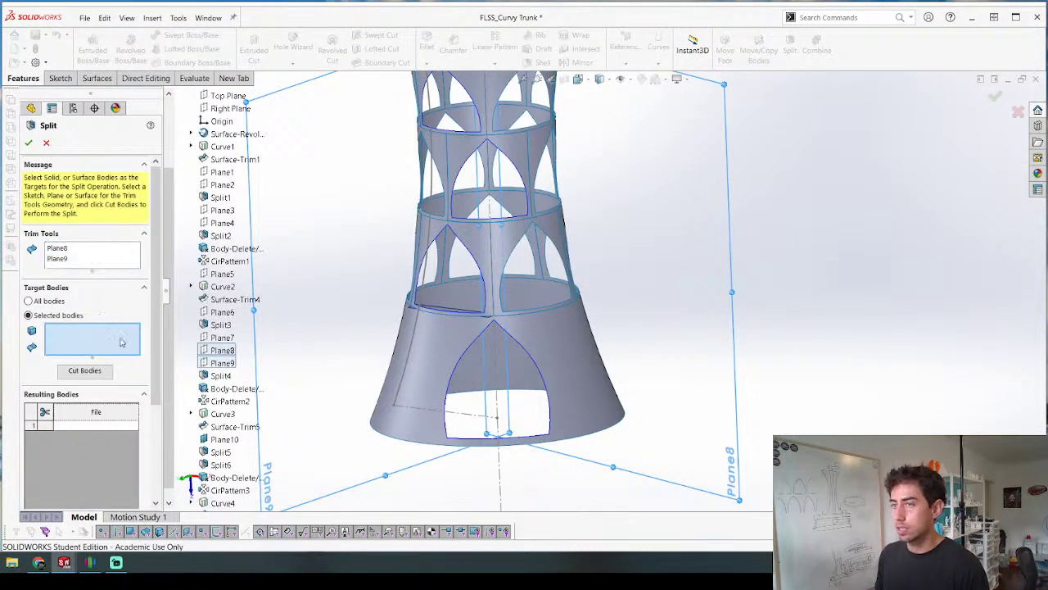
left_click(429, 336)
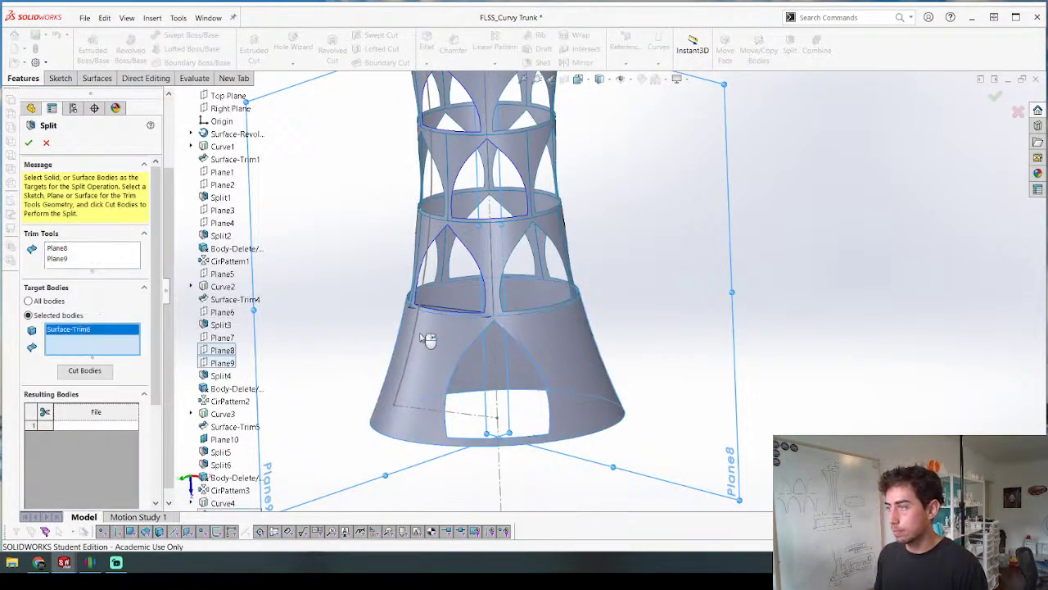
left_click(84, 370)
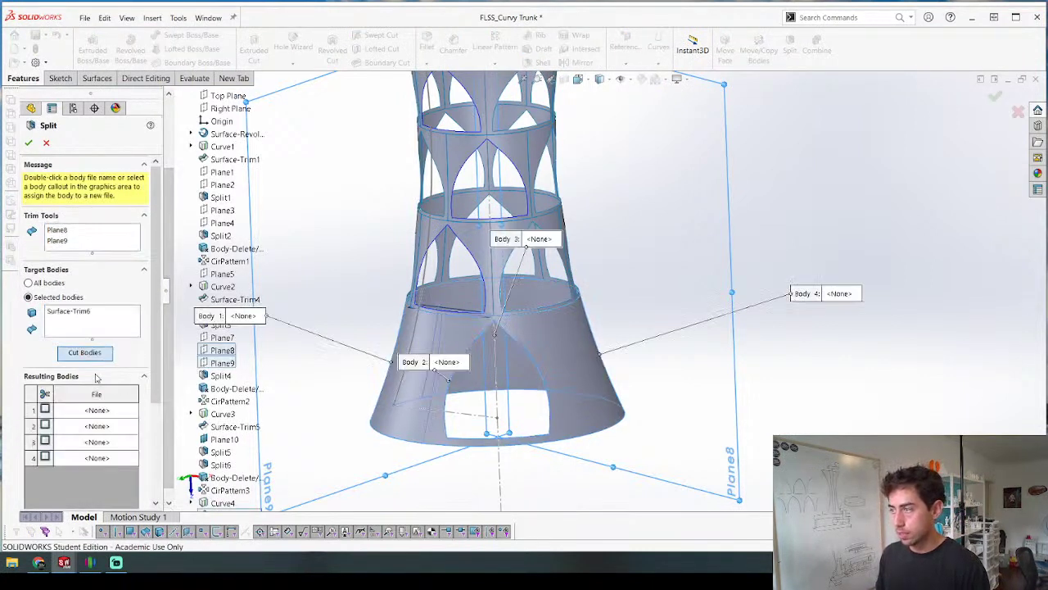
left_click(464, 343)
right_click(332, 349)
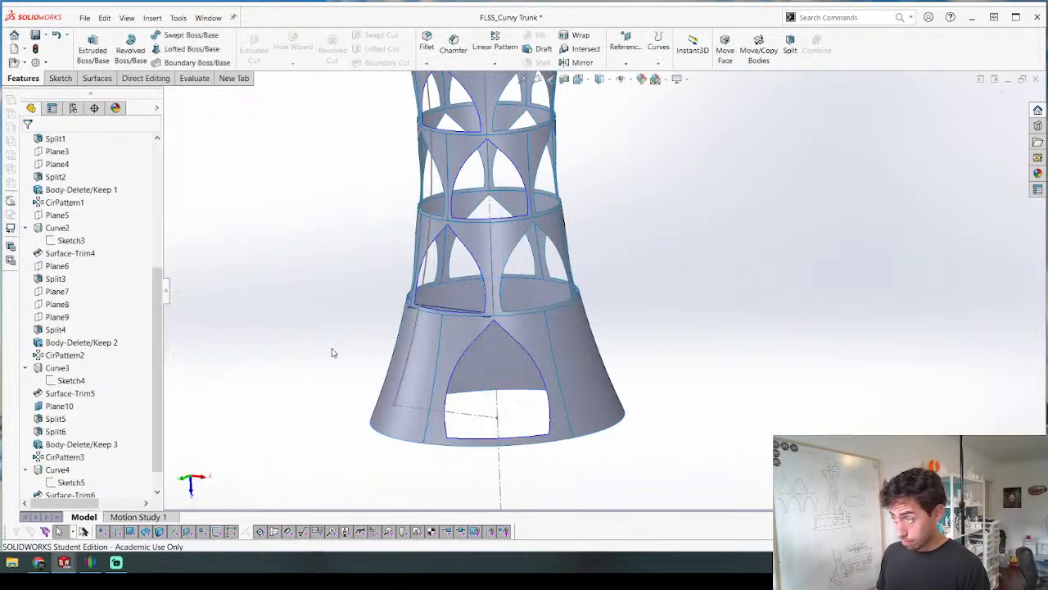
scroll(428, 403, "down", 5)
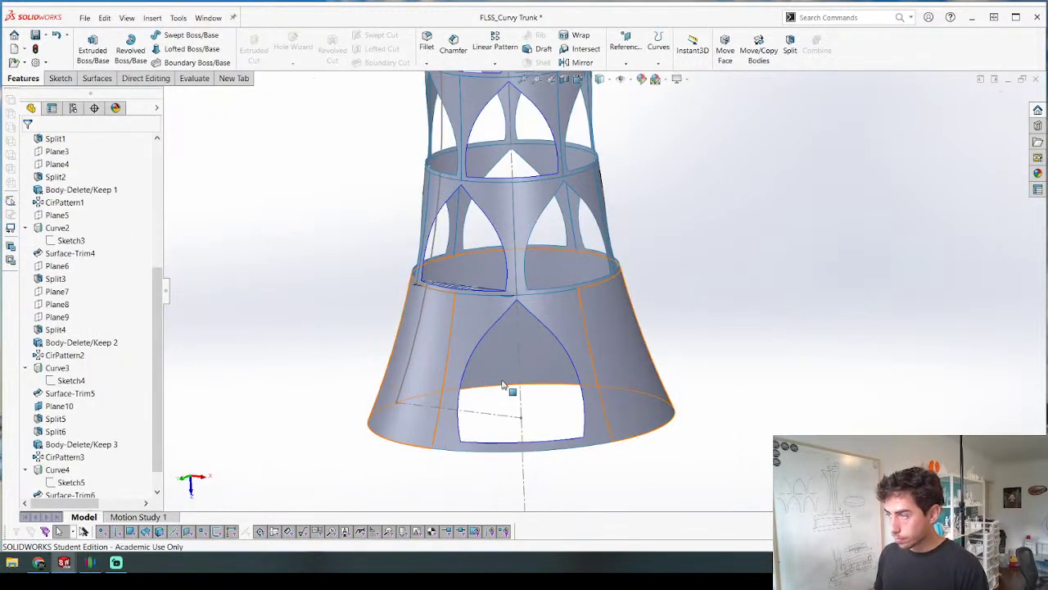
key("Return")
key("Escape")
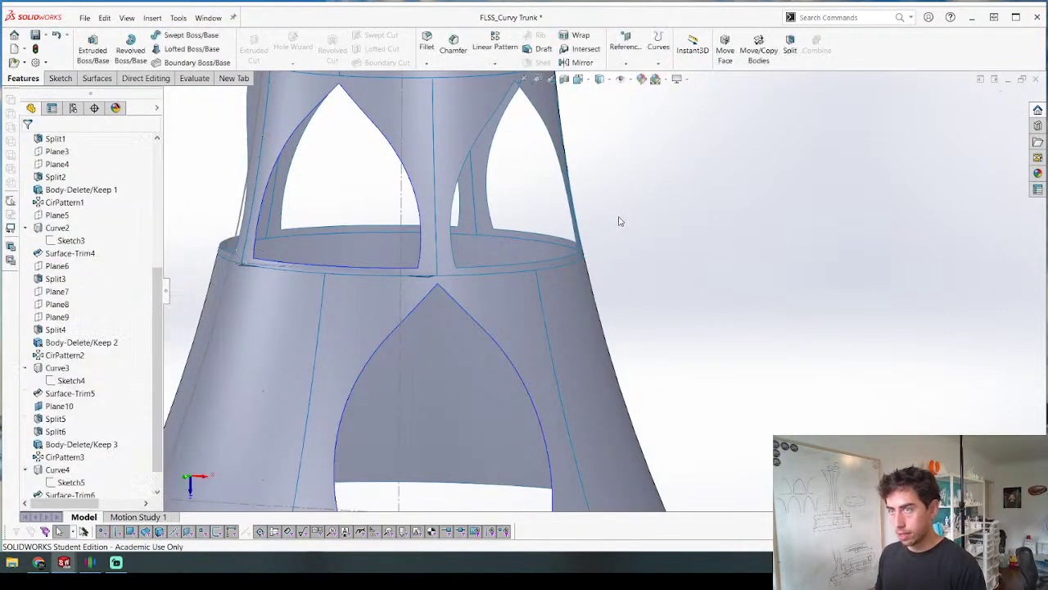
Step: Set the bottom arch sketch's base width to 55 mm and its arc radius to 55 mm, and rebuild the model
scroll(620, 246, "up", 5)
scroll(552, 346, "down", 5)
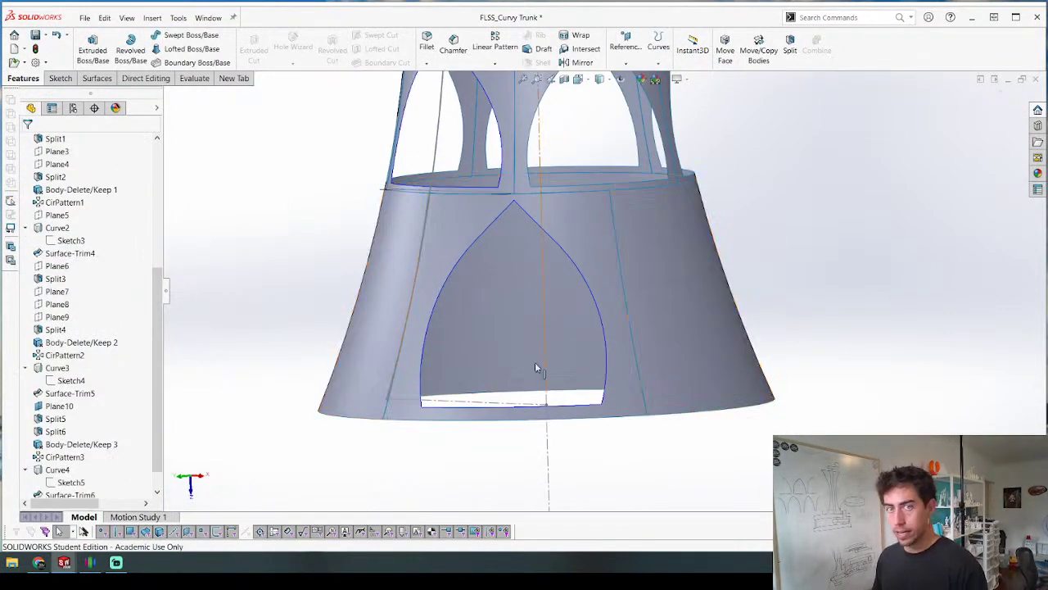
middle_click_drag(535, 366, 278, 427)
scroll(148, 403, "down", 2)
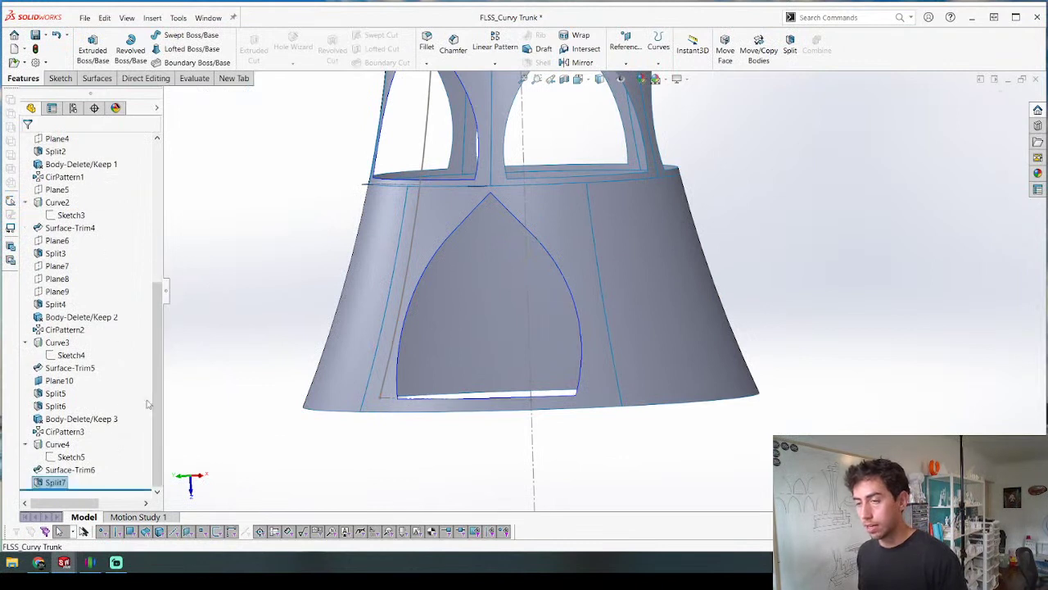
left_click(71, 459)
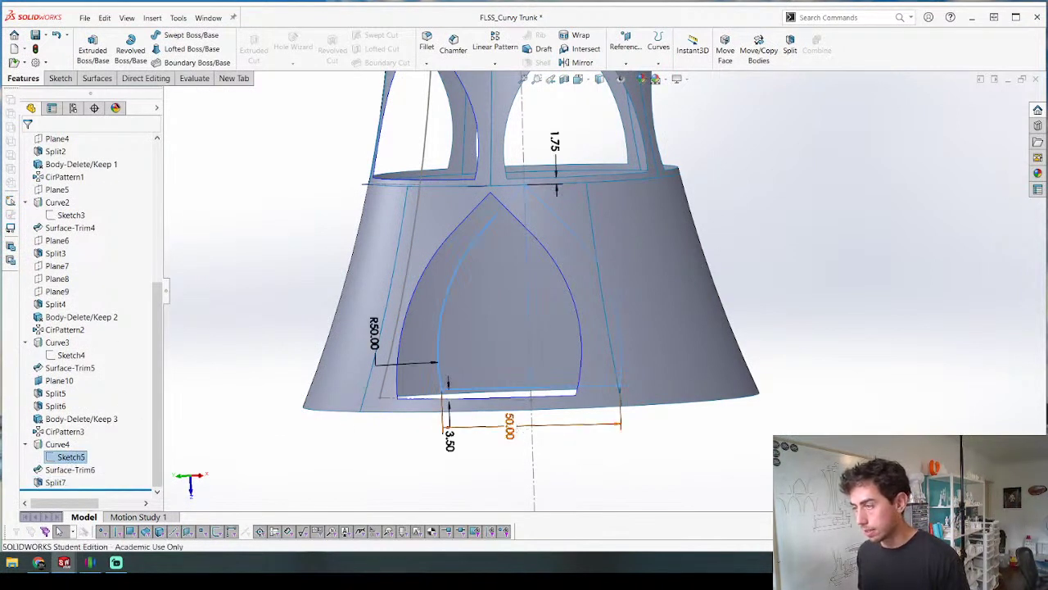
double_click(510, 426)
type("55")
key("Return")
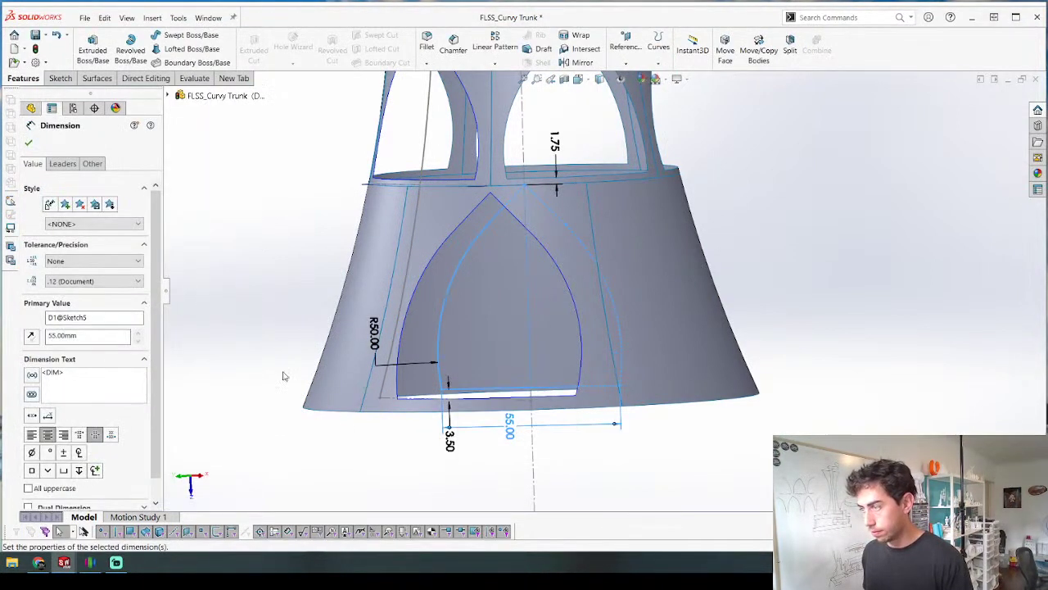
double_click(375, 334)
type("55")
key("Return")
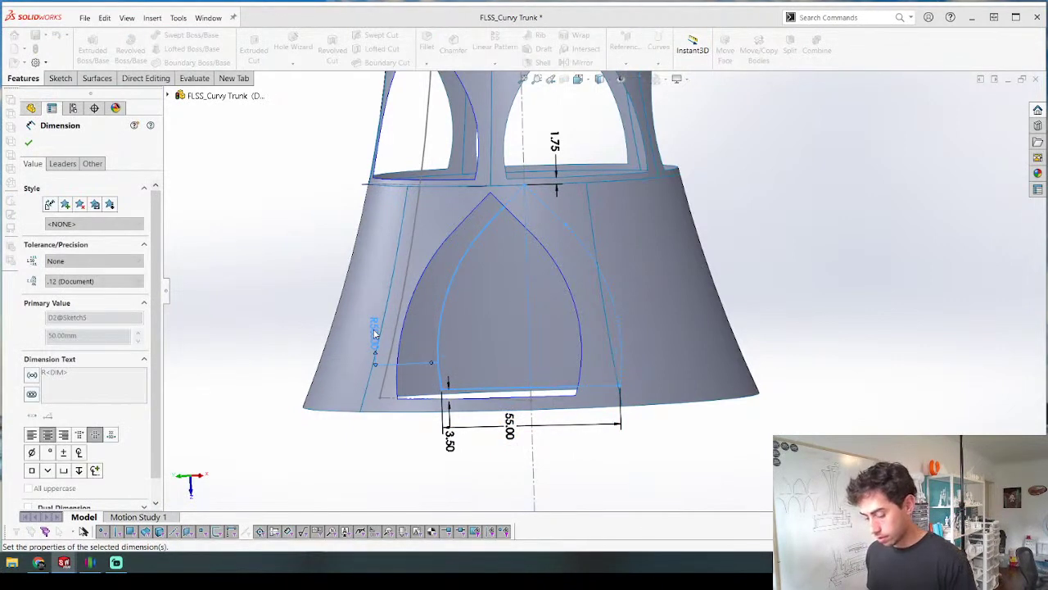
key("ctrl+b")
middle_click_drag(380, 331, 393, 234)
scroll(410, 340, "up", 3)
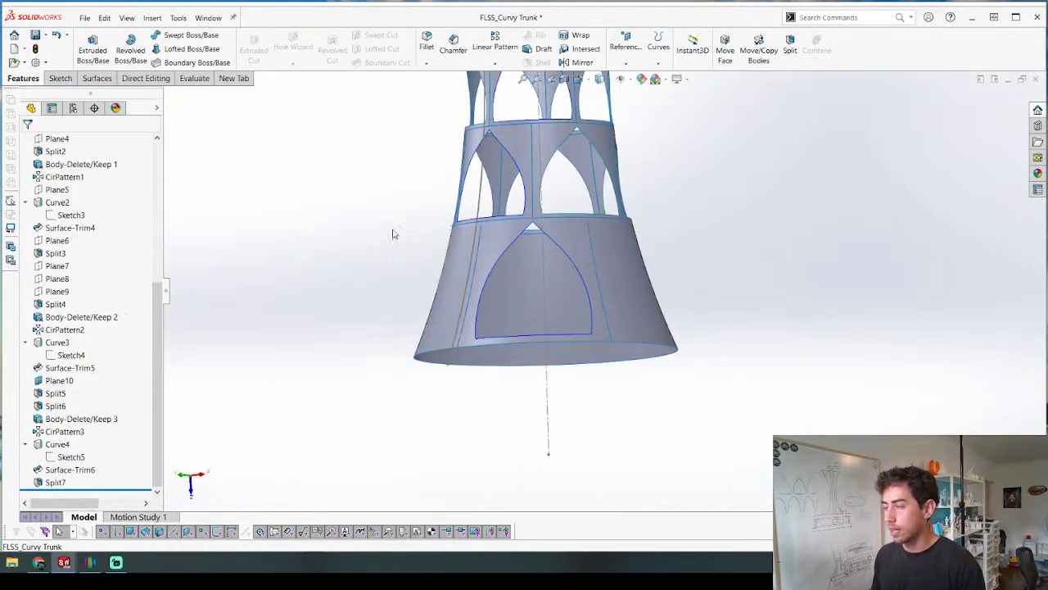
Step: Delete the body Split7[2], the rest of the flared bottom surface outside the arched panel
left_click(460, 266)
scroll(145, 252, "up", 7)
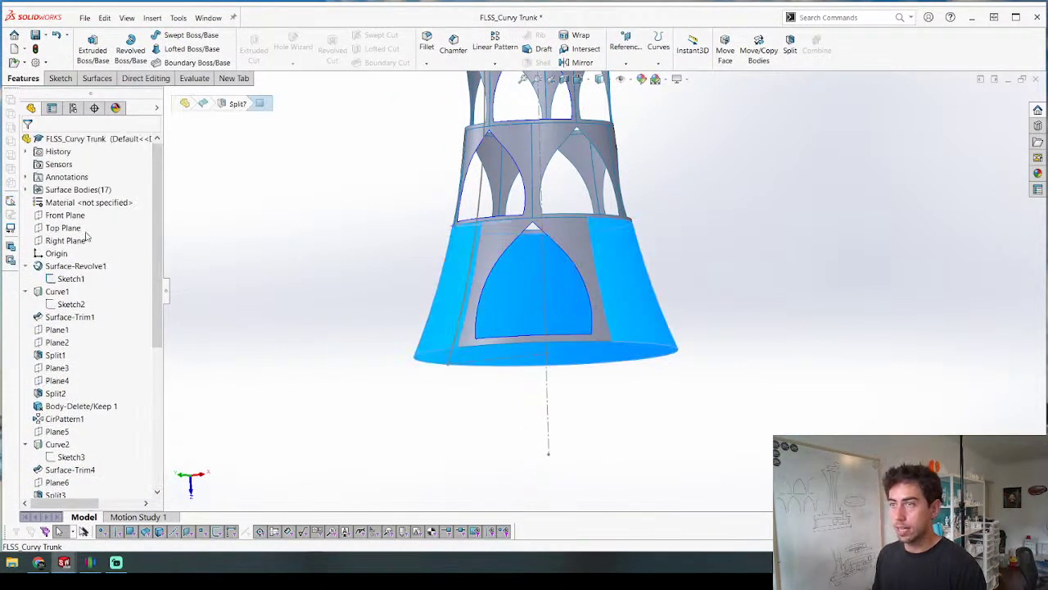
left_click(24, 189)
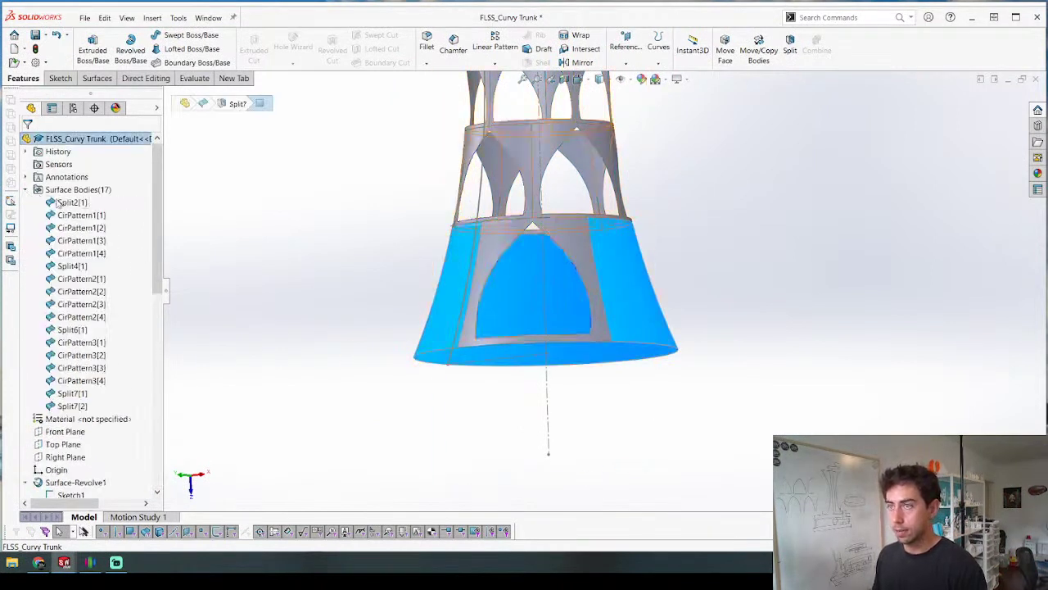
left_click(72, 406)
middle_click_drag(462, 373, 470, 350)
key("Delete")
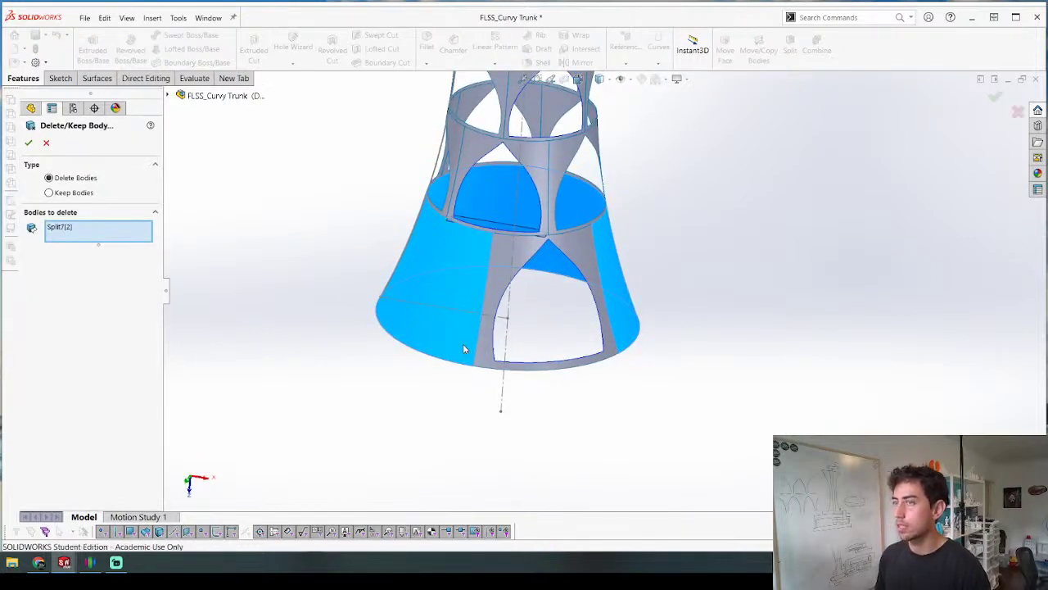
key("Return")
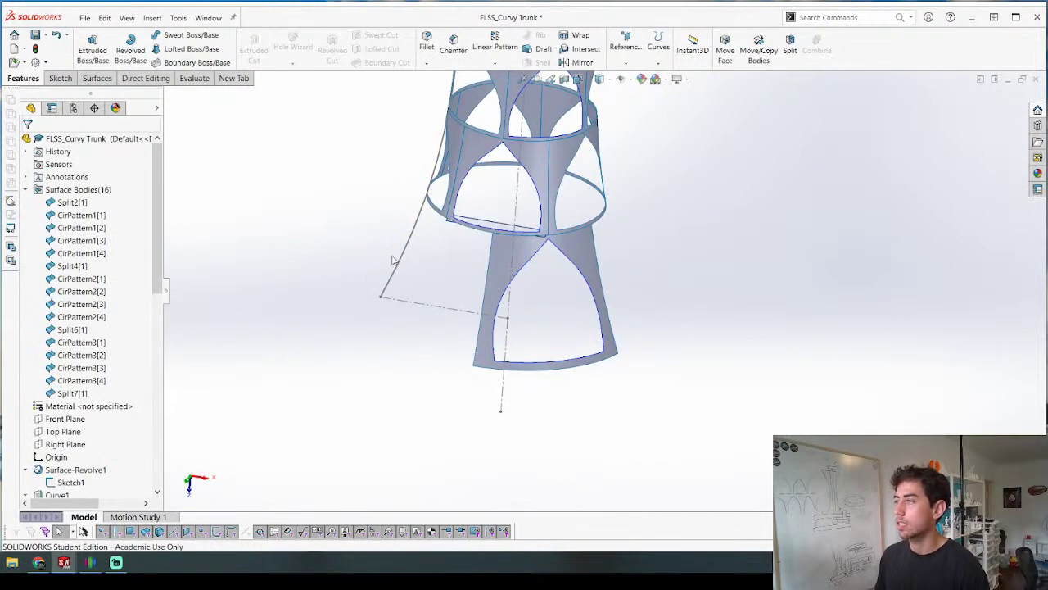
Step: Circular-pattern the bottom arched panel body around the trunk's centerline in Sketch1, with 5 equally spaced instances over 360 degrees
left_click(494, 63)
left_click(500, 88)
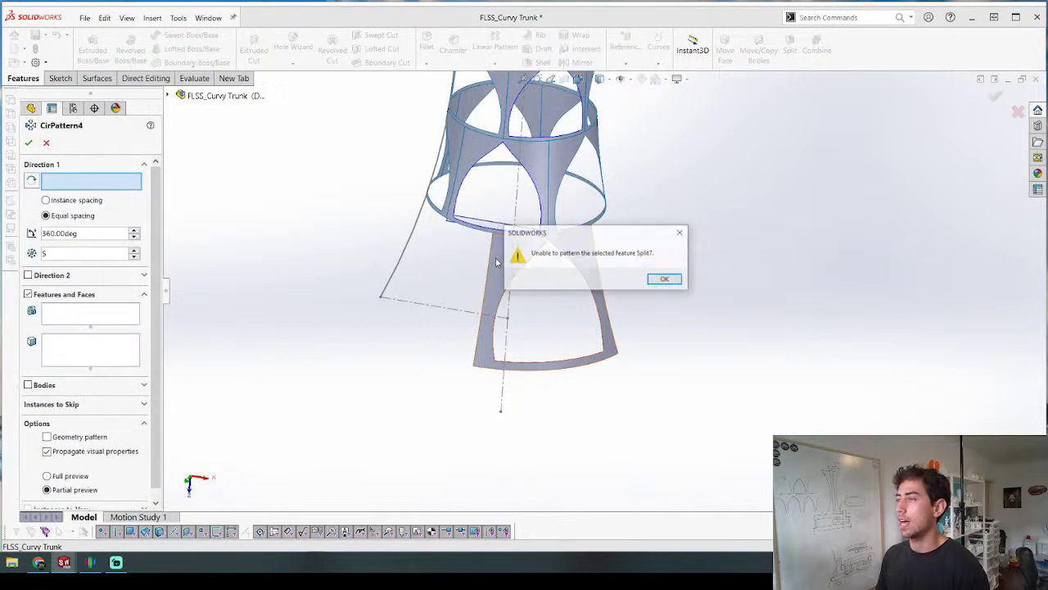
left_click(664, 281)
left_click(518, 189)
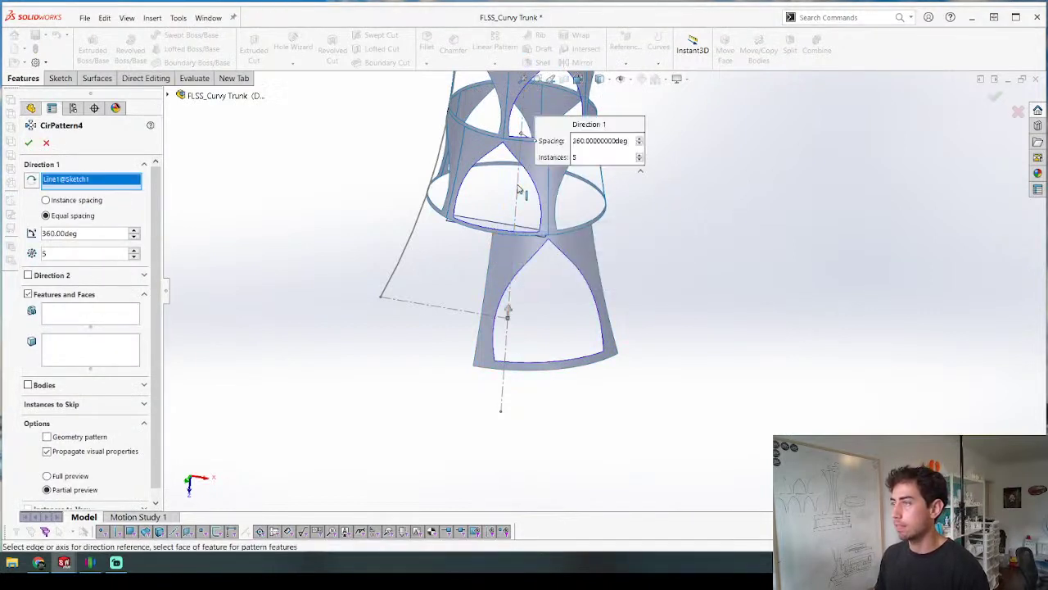
left_click(28, 385)
left_click(520, 260)
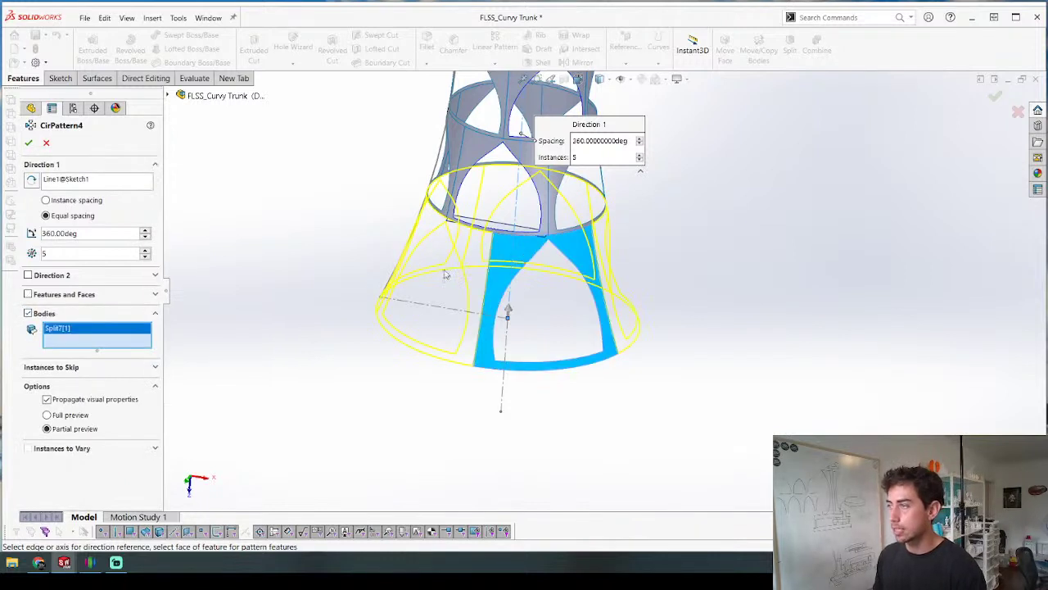
key("Return")
Step: Knit all the arched panel surface bodies, from Split2[1] through CirPattern4[4], into one surface with merged entities
scroll(360, 271, "up", 5)
middle_click_drag(566, 176, 525, 121)
left_click(72, 202)
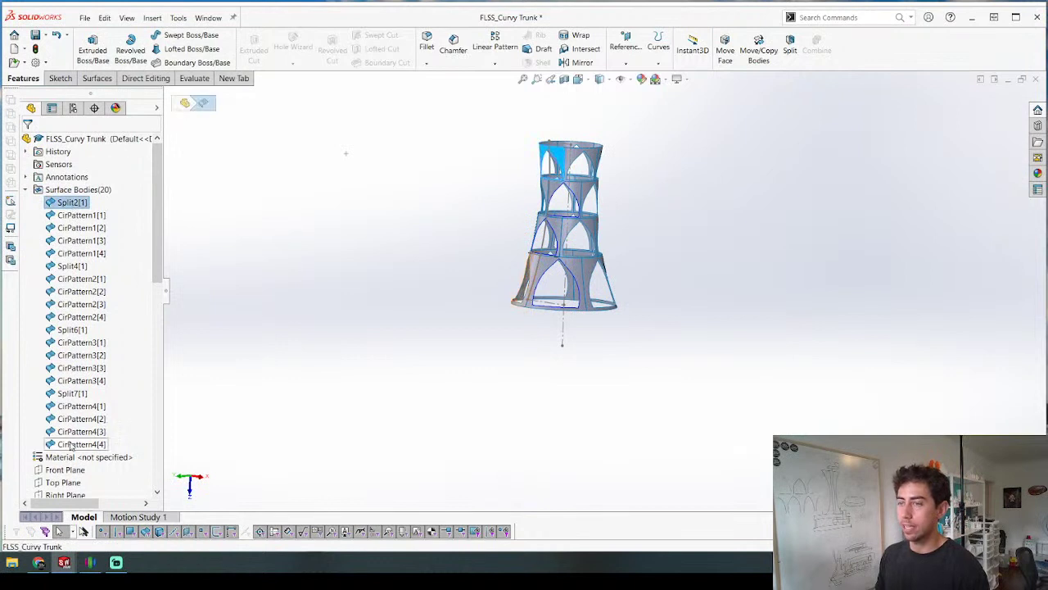
left_click(72, 444, "shift")
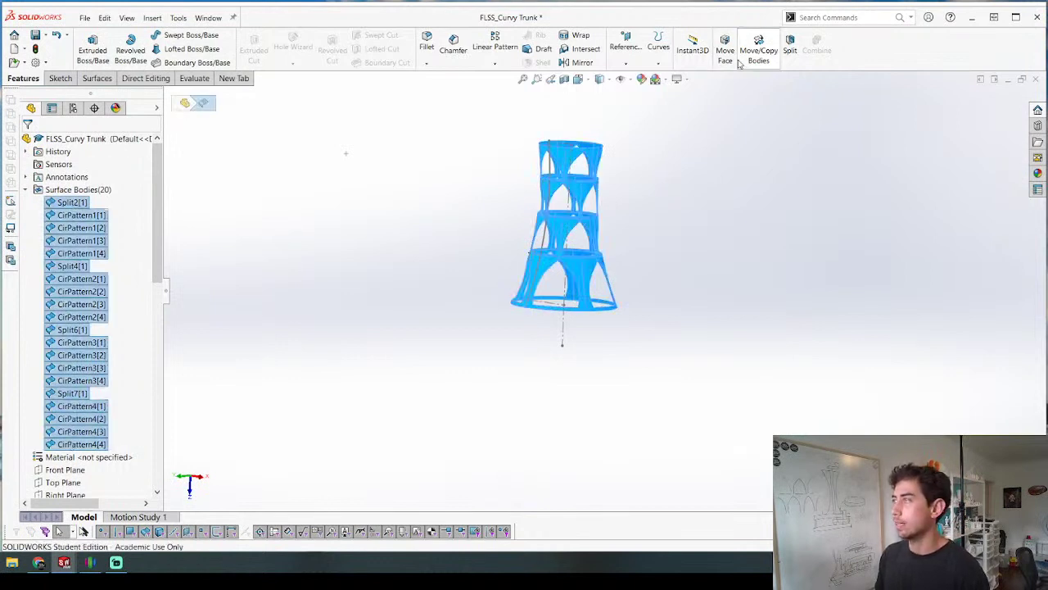
left_click(96, 79)
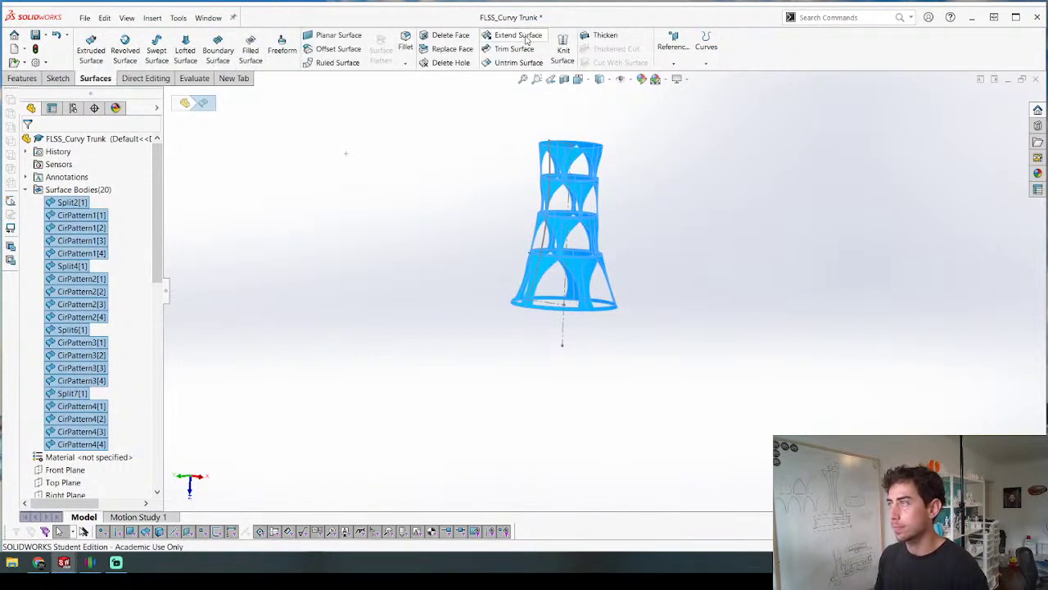
left_click(560, 56)
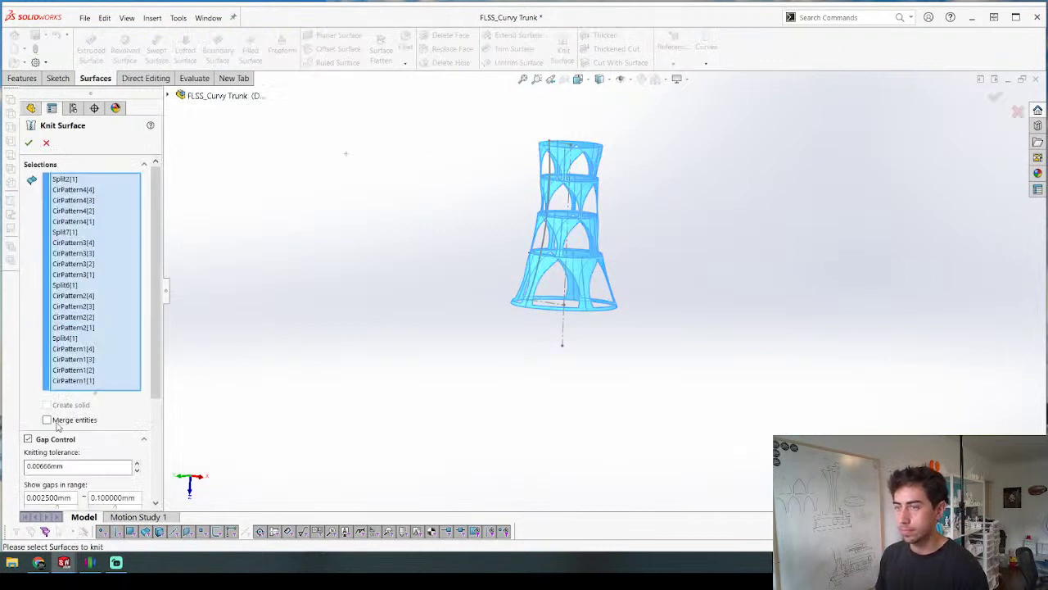
left_click(27, 141)
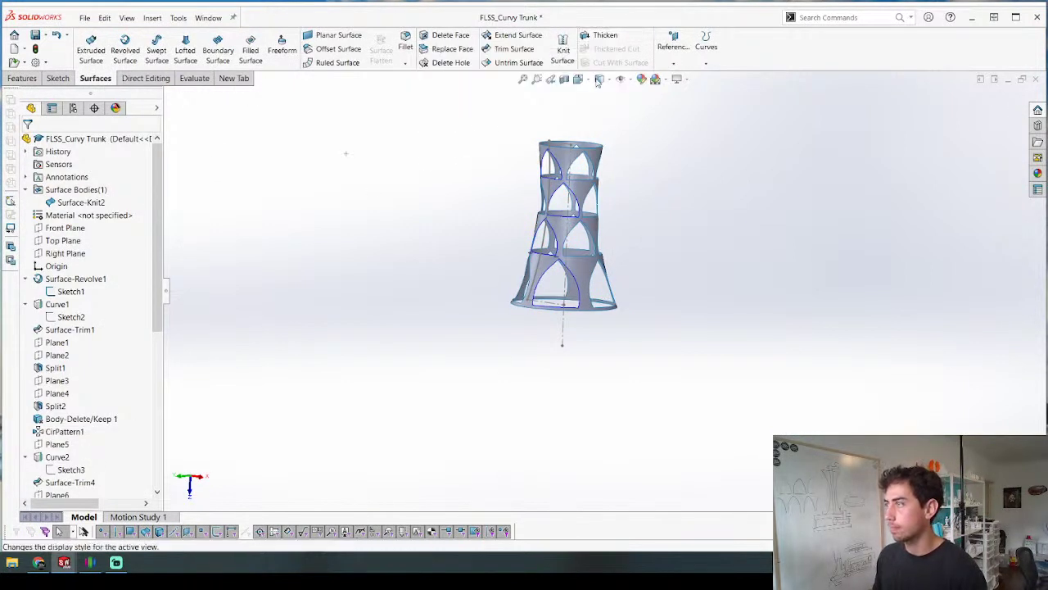
Step: Inspect the knitted trunk surface, rolling the model back before Surface-Knit2 to examine the separate bodies and rolling it forward again
scroll(573, 233, "down", 5)
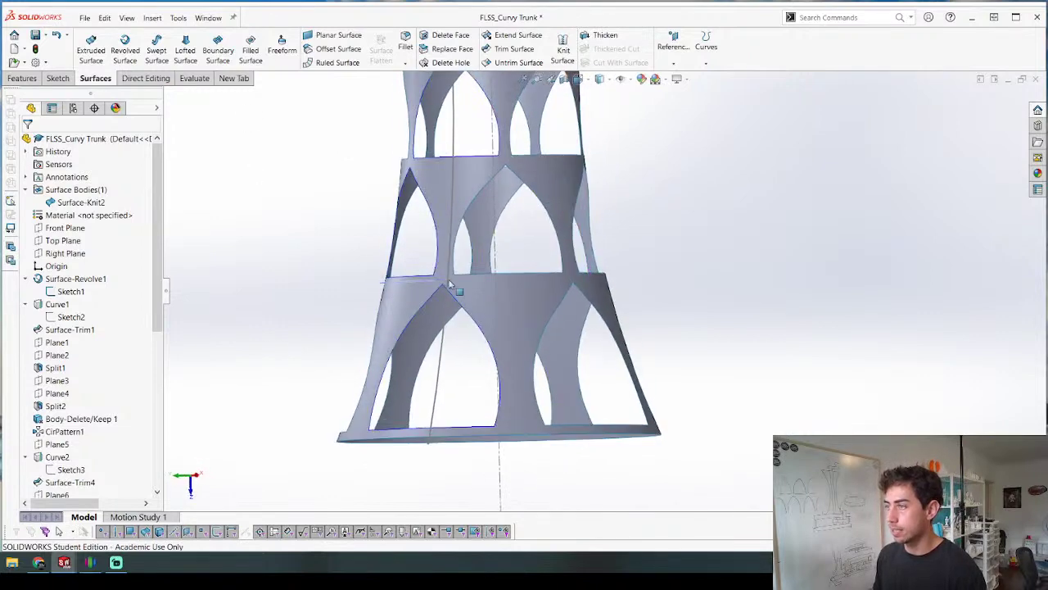
scroll(157, 400, "down", 4)
scroll(90, 393, "up", 4)
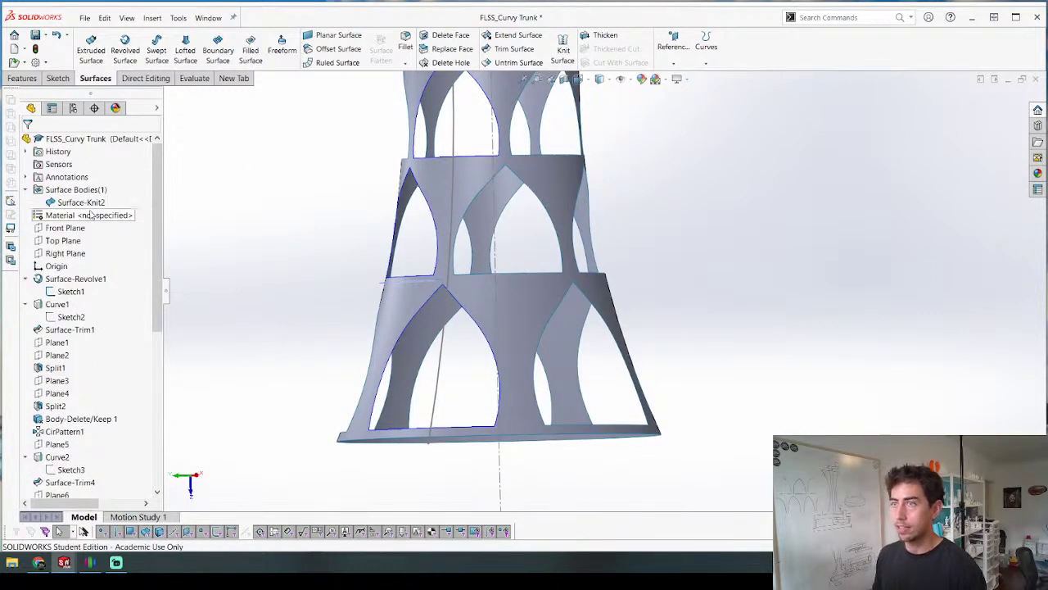
left_click(86, 202)
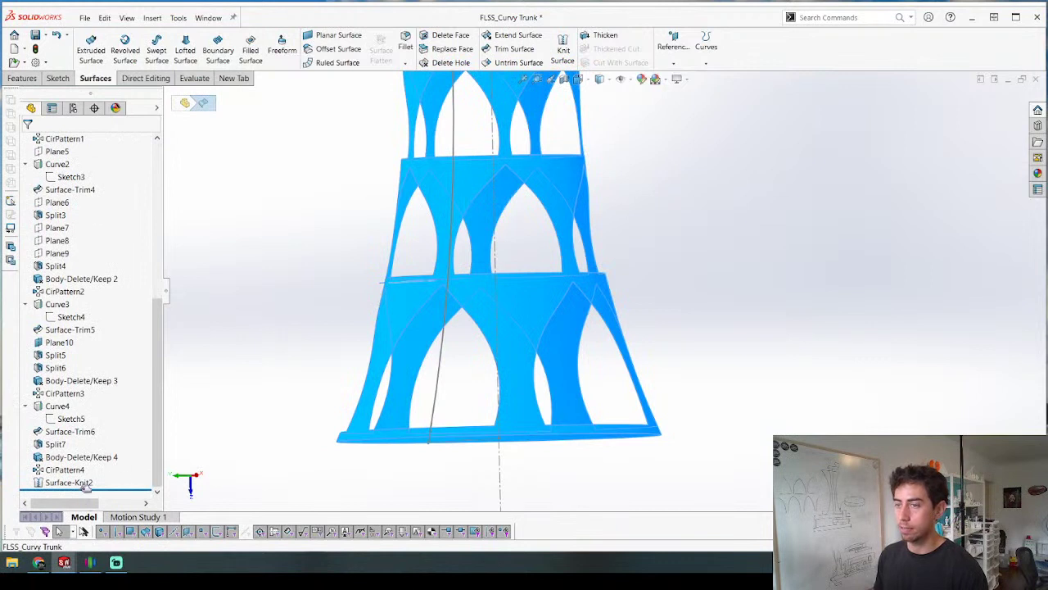
key("Escape")
scroll(105, 299, "up", 10)
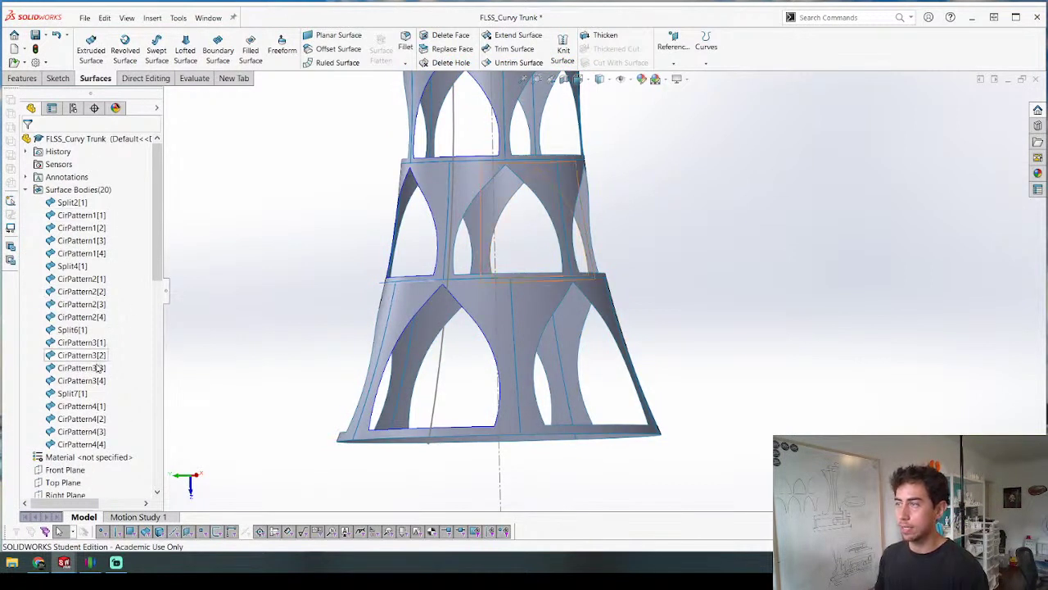
scroll(117, 390, "down", 10)
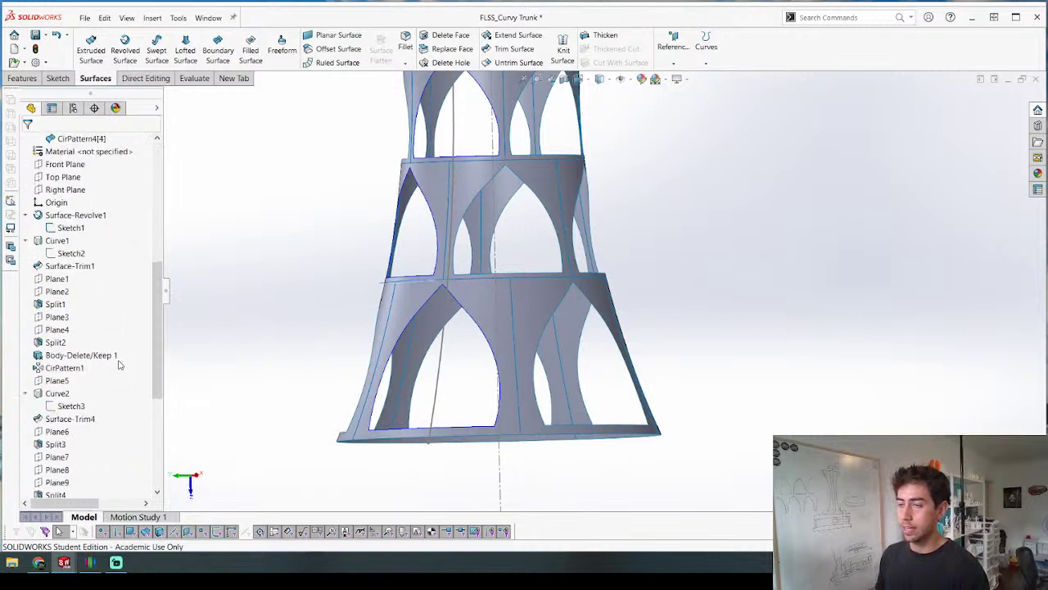
left_click_drag(135, 481, 135, 490)
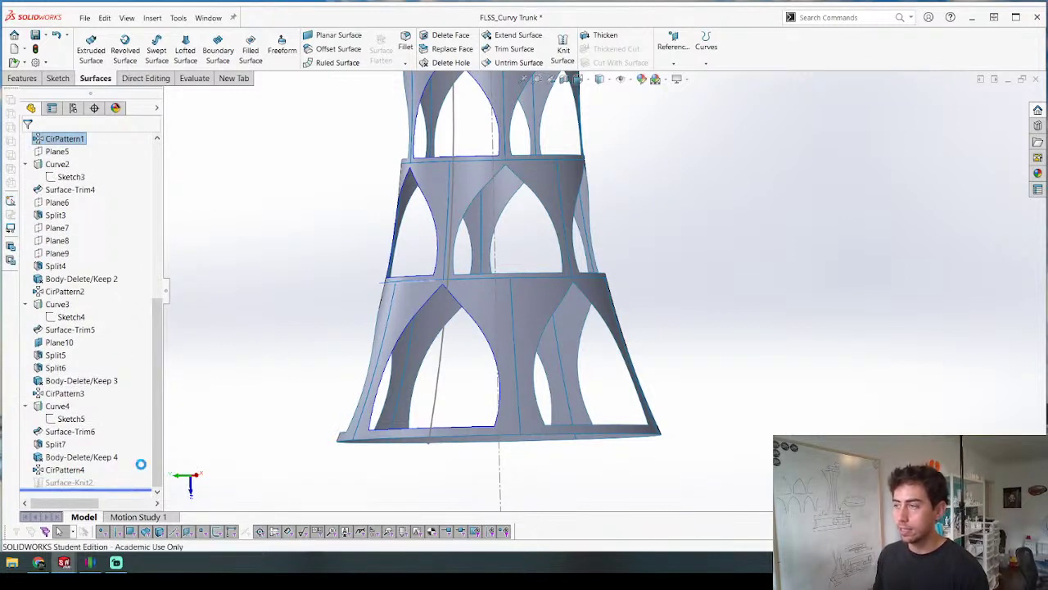
Step: Thicken the knitted trunk surface Surface-Knit2 into a solid with a 3.50 mm wall, without merging the result
key("f")
left_click(599, 39)
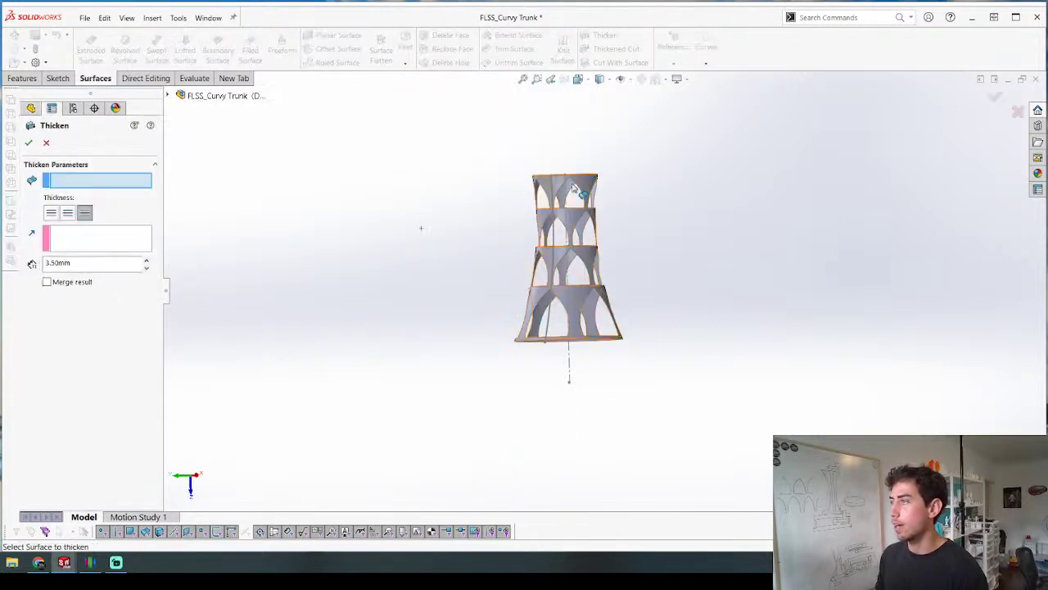
left_click(557, 187)
middle_click_drag(556, 187, 671, 202)
scroll(663, 204, "down", 4)
key("Return")
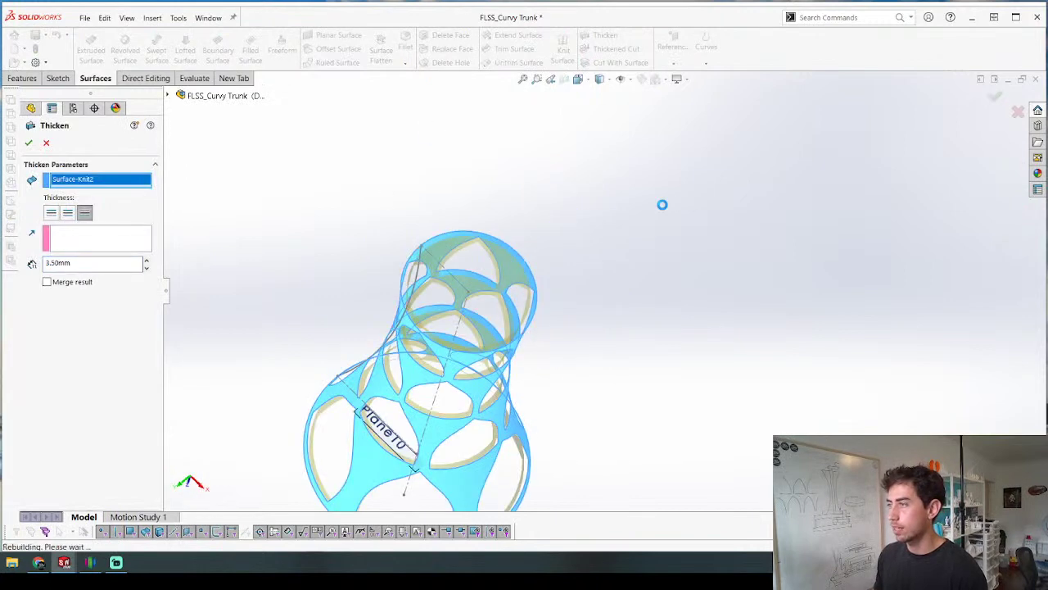
scroll(606, 311, "up", 5)
middle_click_drag(563, 394, 494, 264)
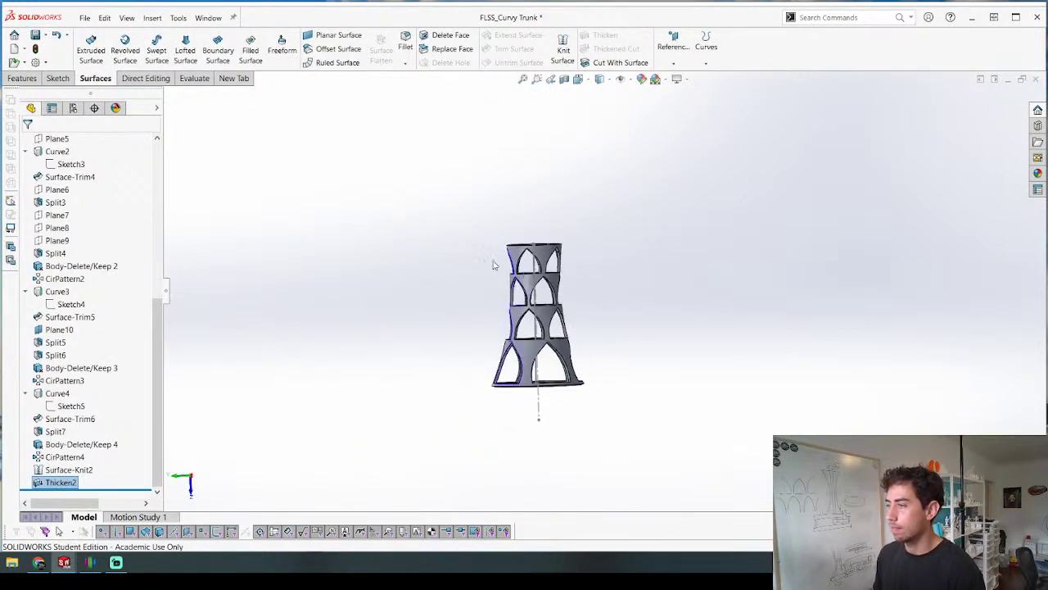
Step: Create a reference plane coincident with the circular outer edge at the thickened trunk's flared bottom rim
scroll(536, 386, "down", 7)
middle_click_drag(487, 379, 452, 354)
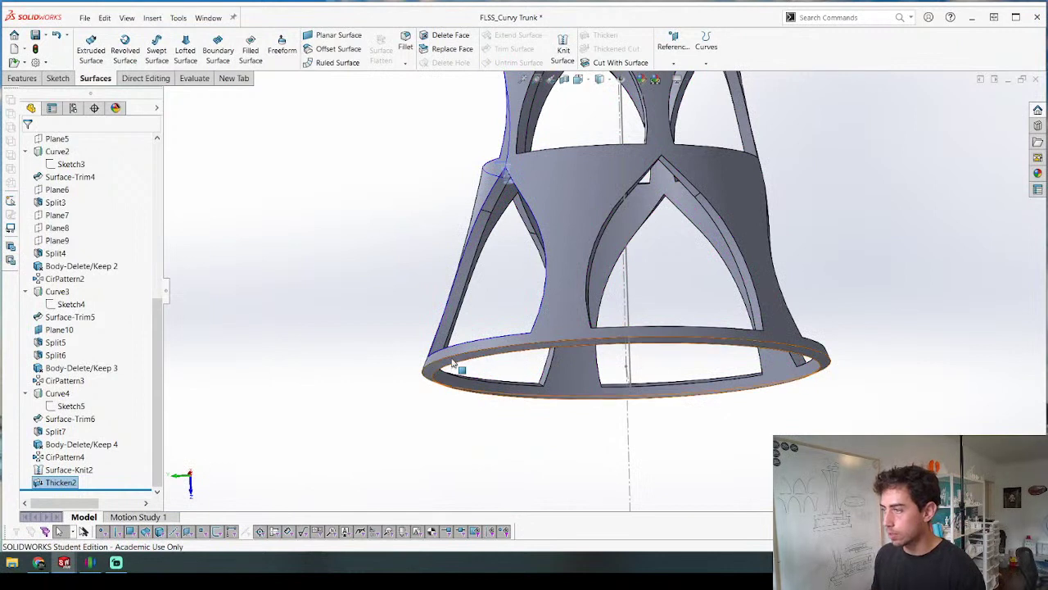
left_click(460, 360)
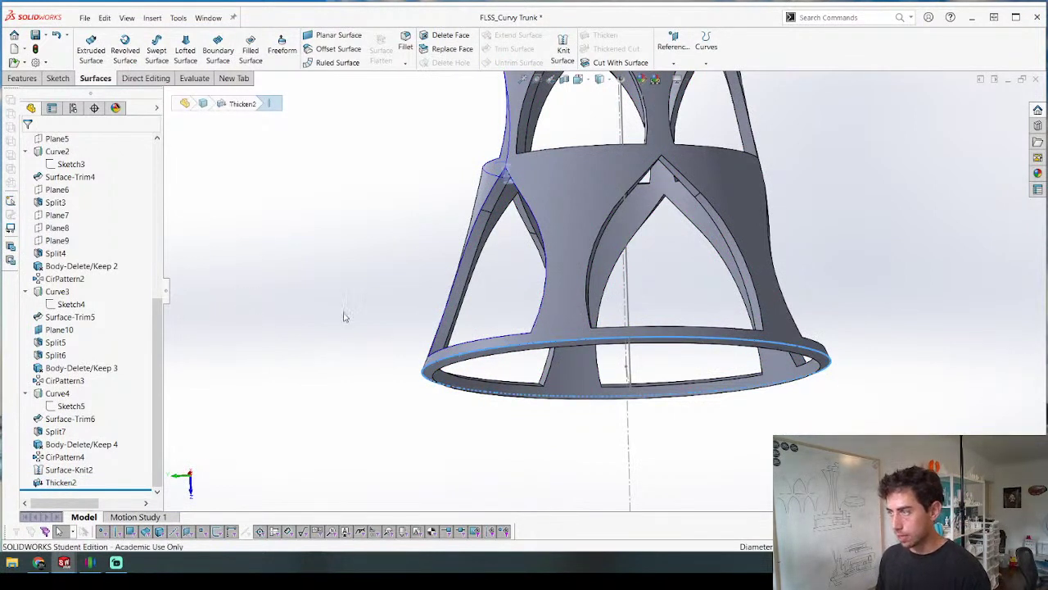
right_click_drag(344, 313, 341, 309)
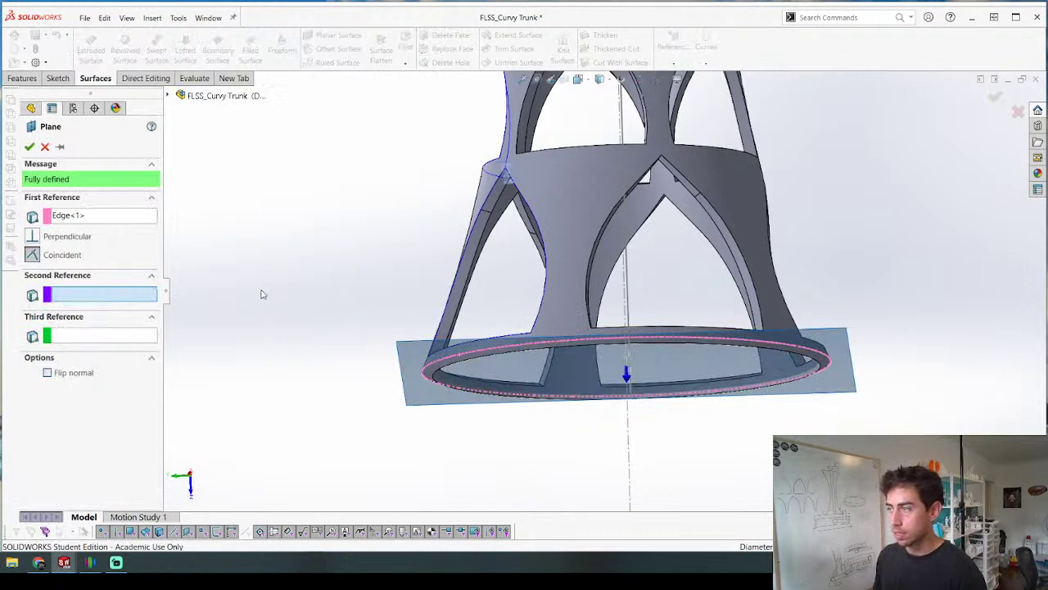
Step: Split the thickened trunk body with Plane11, separating the main arched body from the thin ring at the bottom rim
left_click(25, 79)
left_click(788, 45)
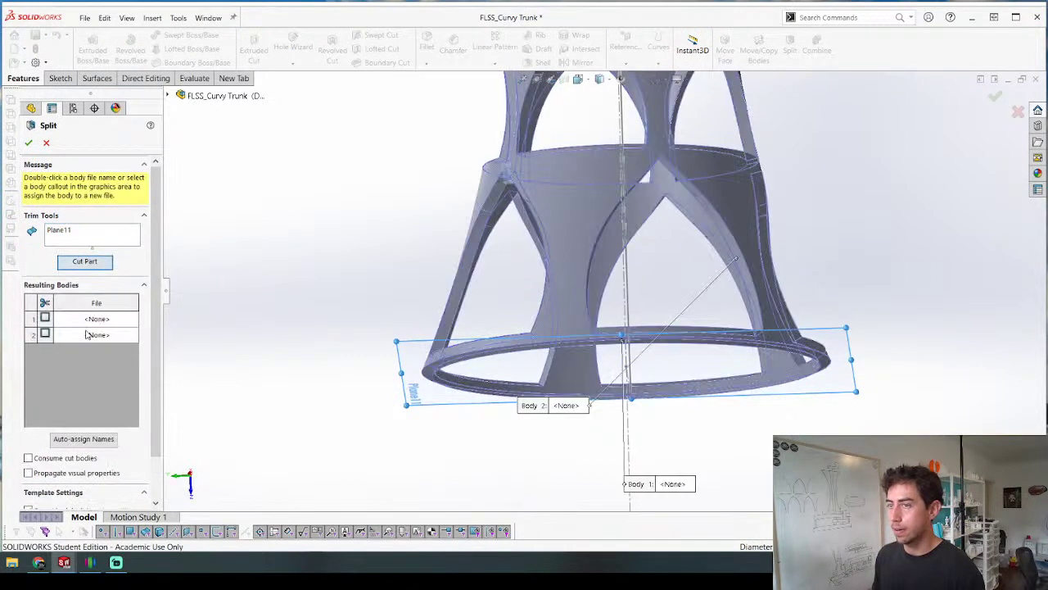
left_click(547, 253)
right_click(546, 253)
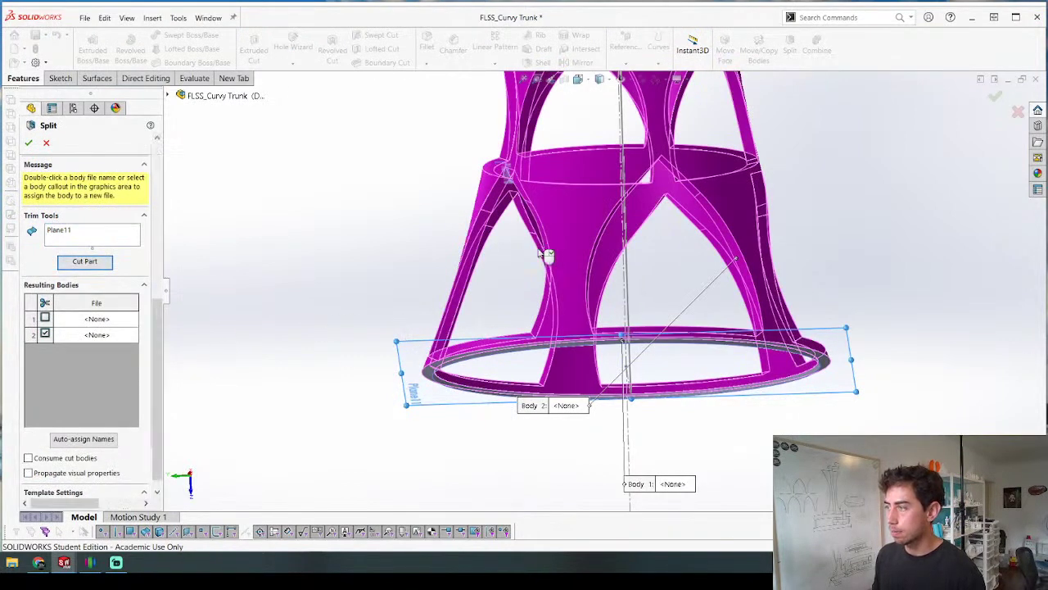
Step: Delete the thin ring solid body that was split off at the trunk's bottom rim
middle_click_drag(370, 281, 304, 269)
scroll(59, 208, "up", 7)
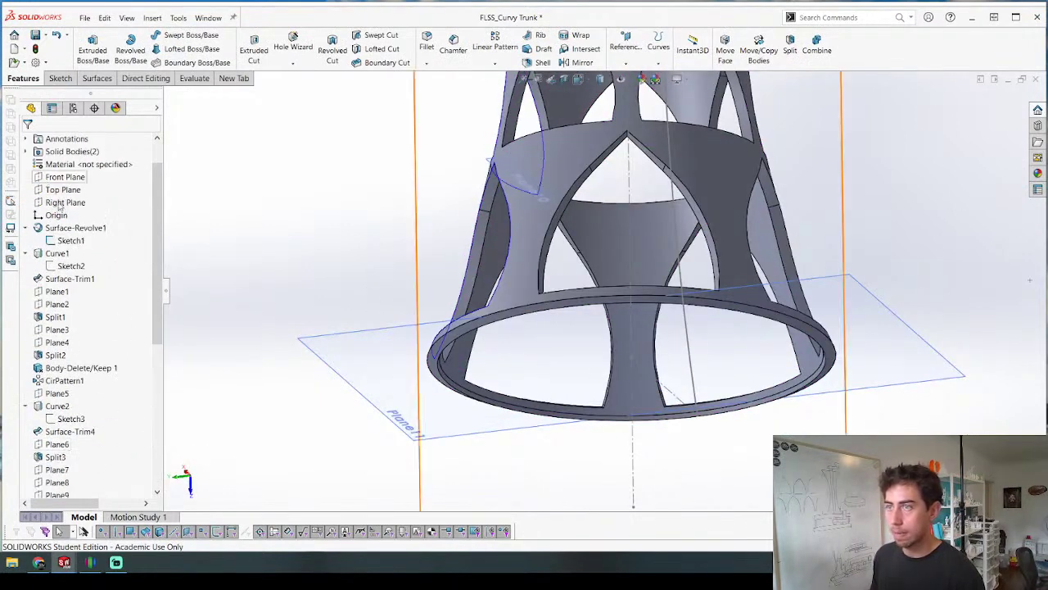
scroll(50, 197, "up", 1)
left_click(25, 189)
left_click(72, 214)
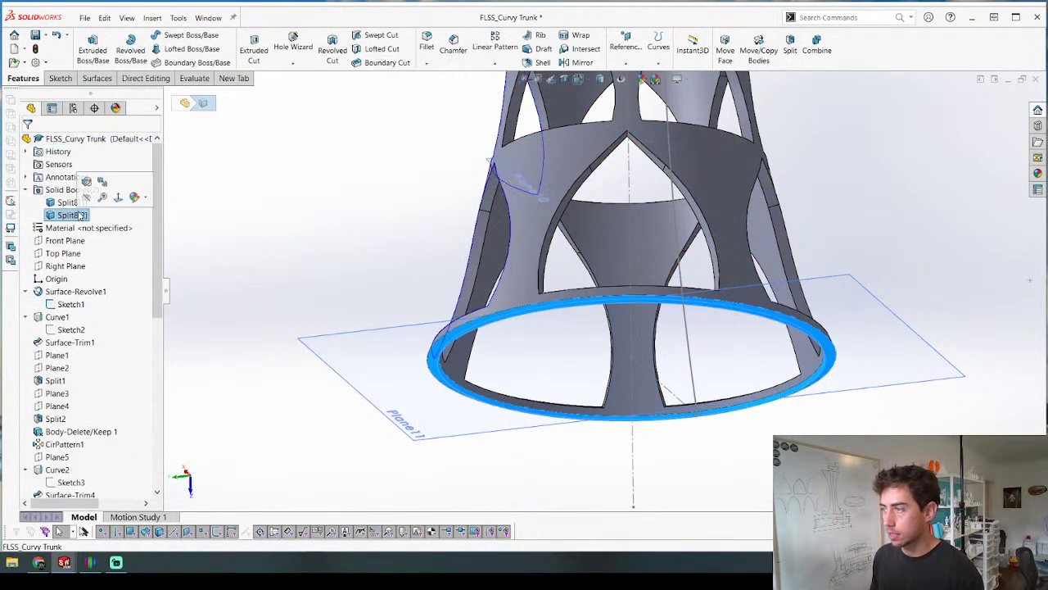
key("Delete")
key("Return")
scroll(390, 280, "up", 4)
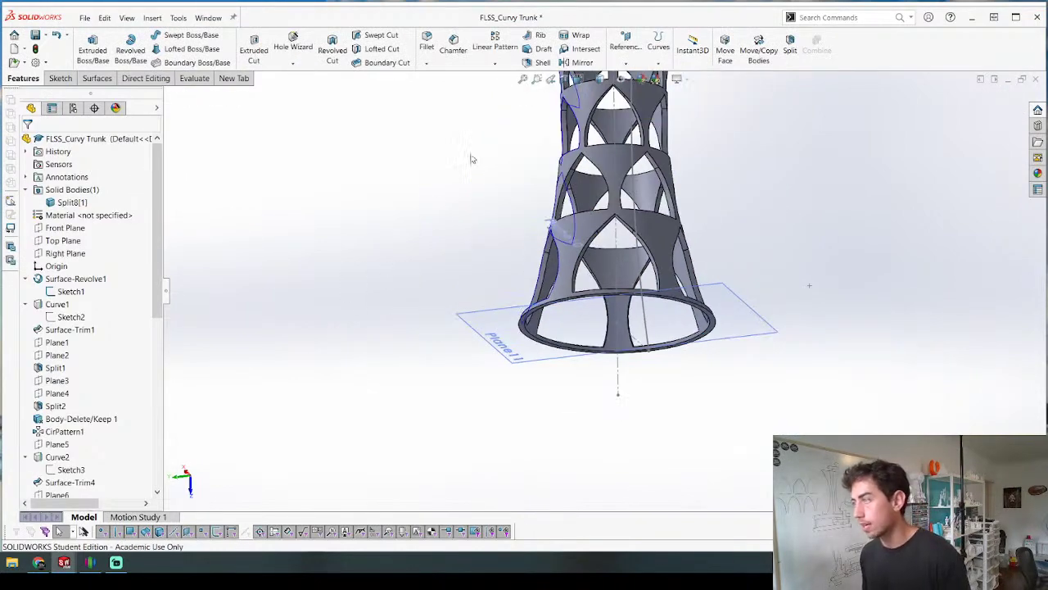
middle_click_drag(473, 159, 449, 269)
scroll(502, 202, "up", 5)
scroll(549, 184, "down", 5)
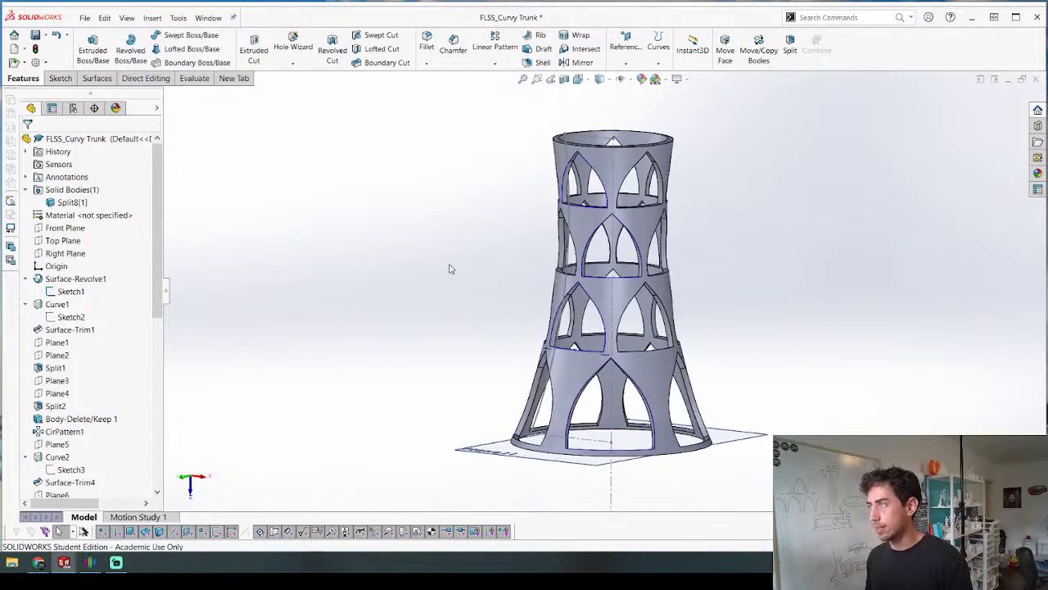
Step: Export the trunk as FLSS_Curvy Trunk in STL format into the STL subfolder, replacing the existing file
key("ctrl+shift+s")
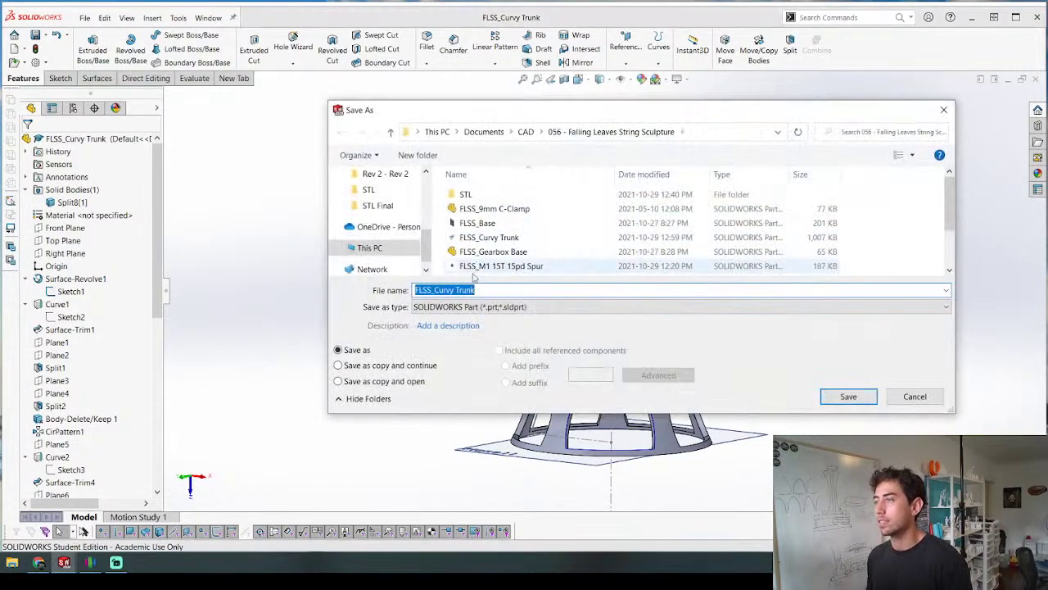
left_click(471, 308)
left_click(471, 305)
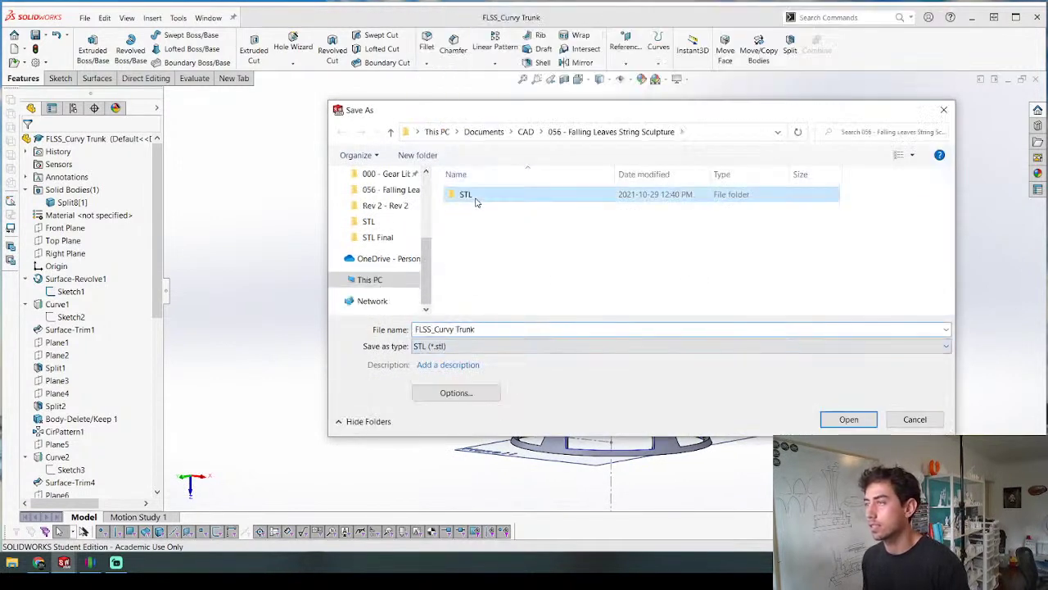
left_click(849, 419)
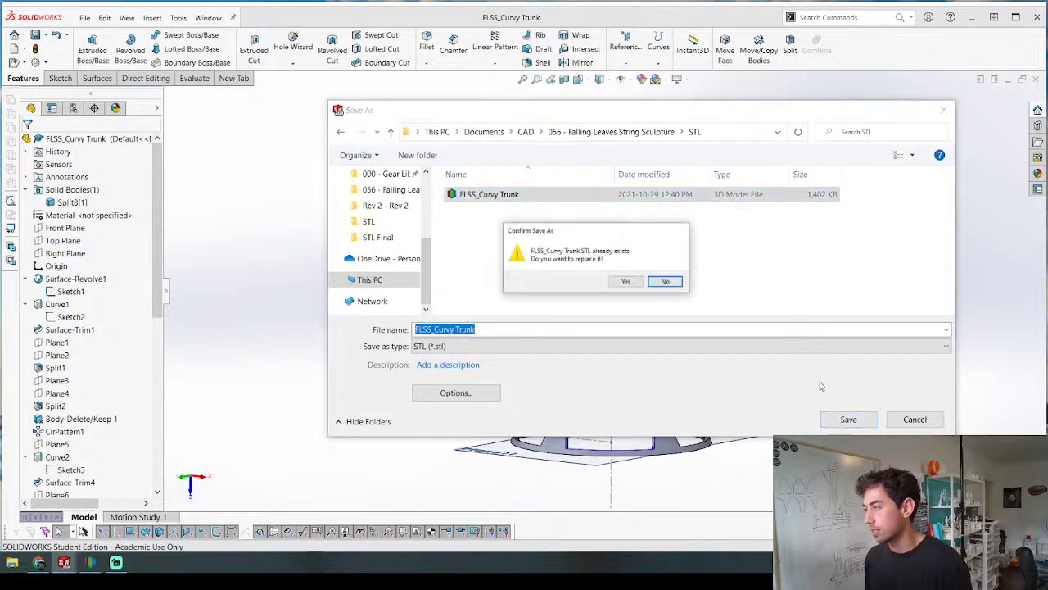
left_click(625, 282)
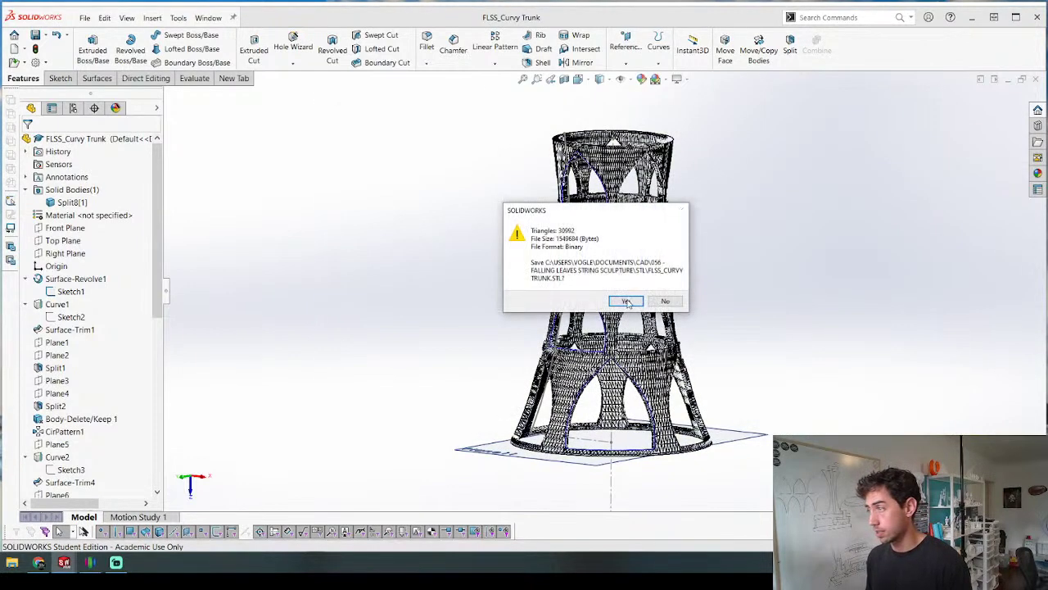
left_click(626, 300)
left_click(575, 267)
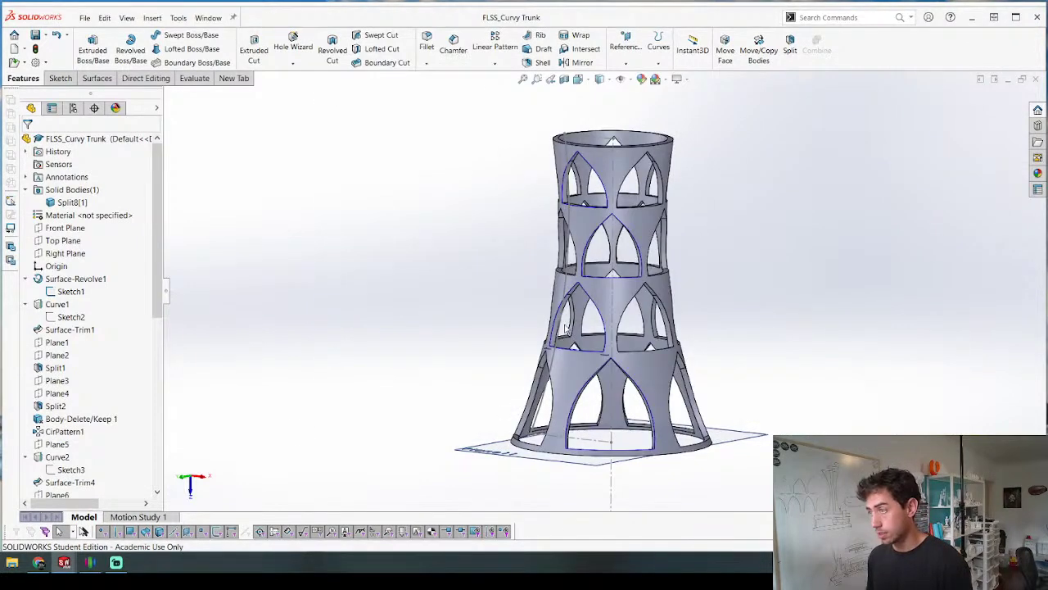
Step: Switch to Simplify3D and replace the old trunk model with the newly exported FLSS_Curvy Trunk file
left_click(89, 563)
left_click(119, 517)
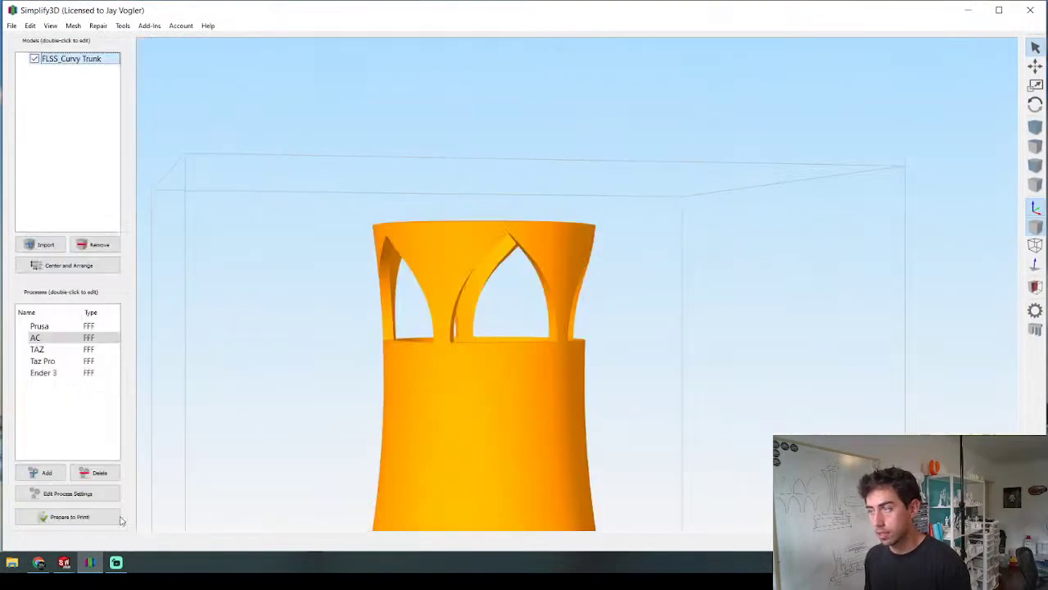
key("Delete")
left_click(45, 246)
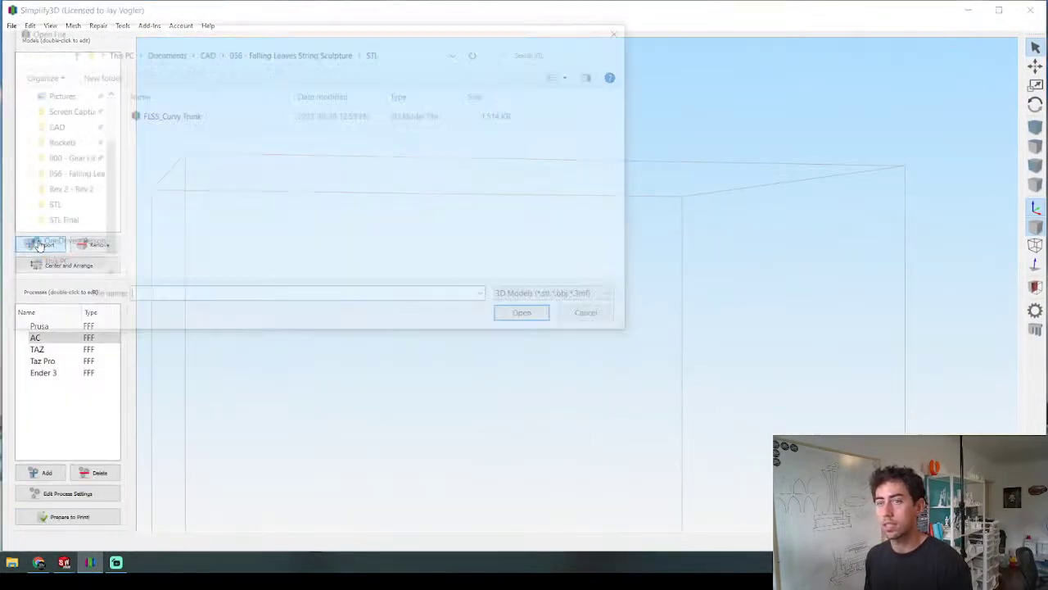
left_click(166, 114)
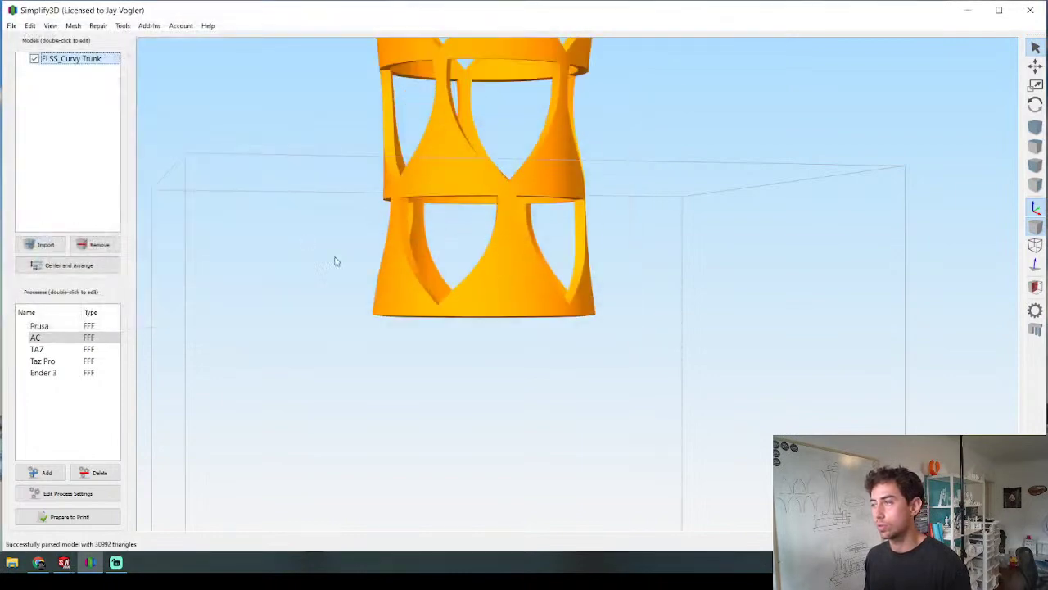
Step: Place the rim surface of the trunk's flared end on the print bed so the trunk stands upright
scroll(641, 375, "down", 5)
left_click_drag(445, 237, 447, 330)
scroll(444, 326, "up", 3)
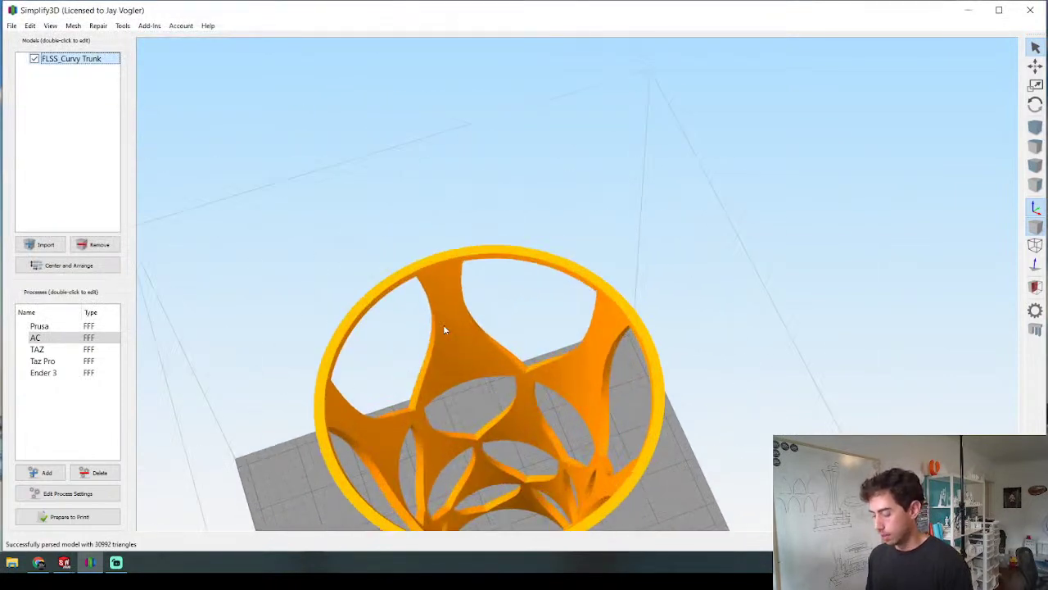
key("ctrl+l")
left_click(438, 250)
scroll(440, 267, "down", 3)
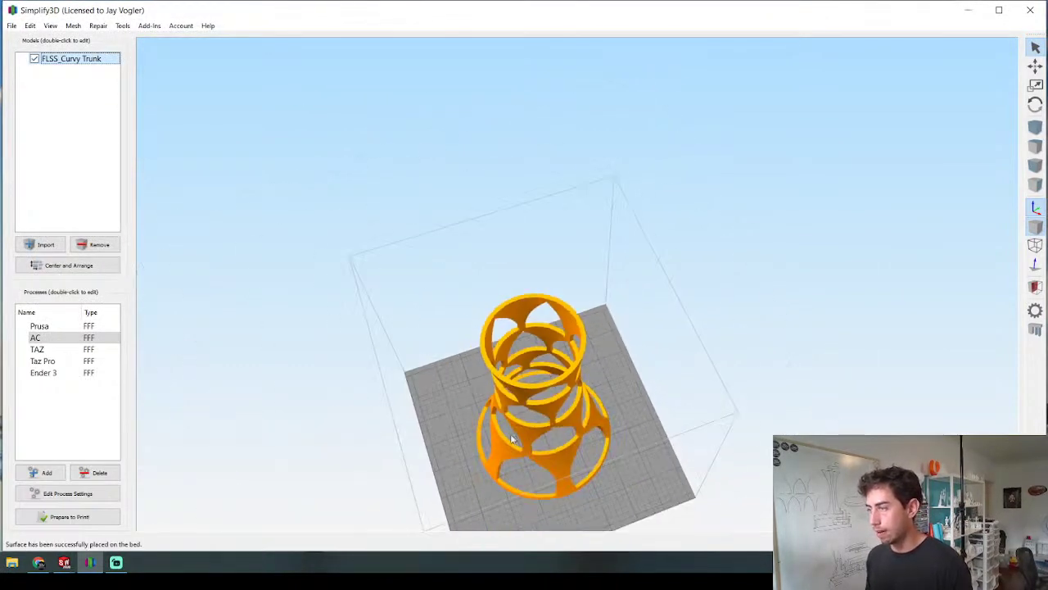
left_click_drag(513, 438, 499, 416)
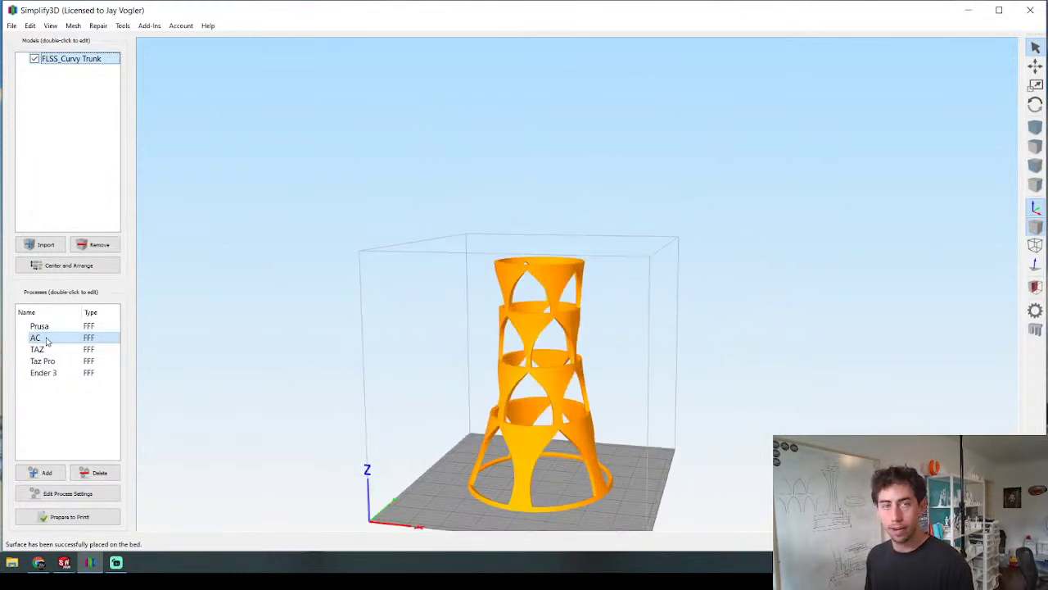
Step: Slice the trunk with the AC process and inspect the toolpath preview around the arched tiers
left_click_drag(421, 320, 435, 313)
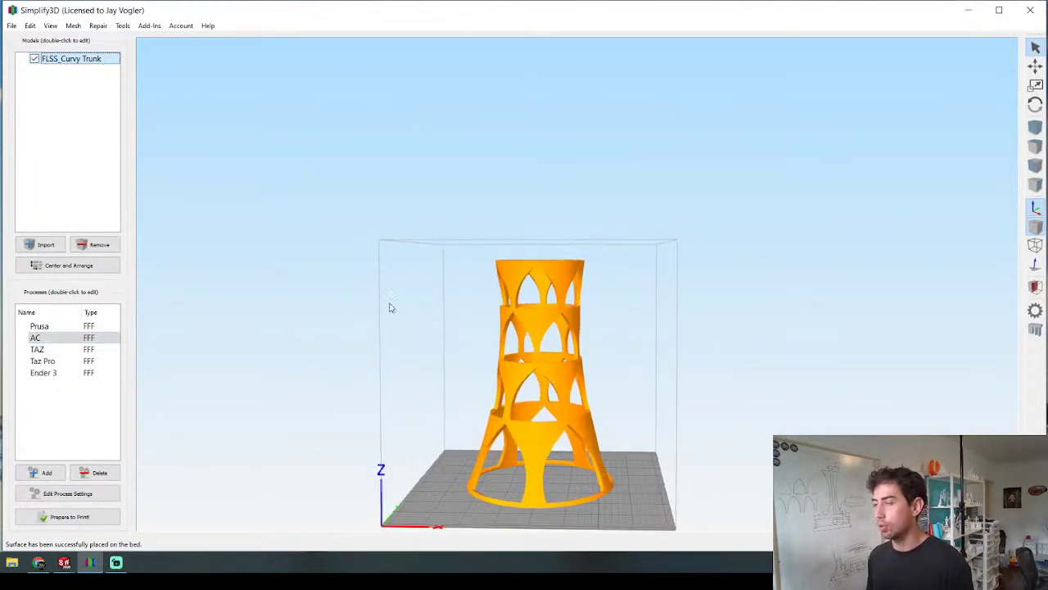
left_click(63, 516)
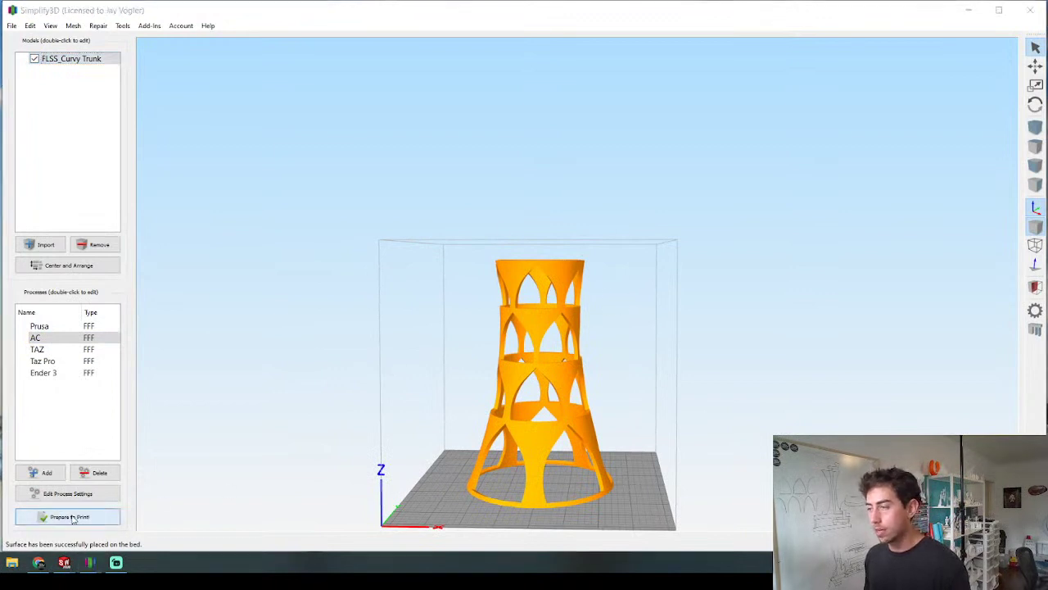
key("Return")
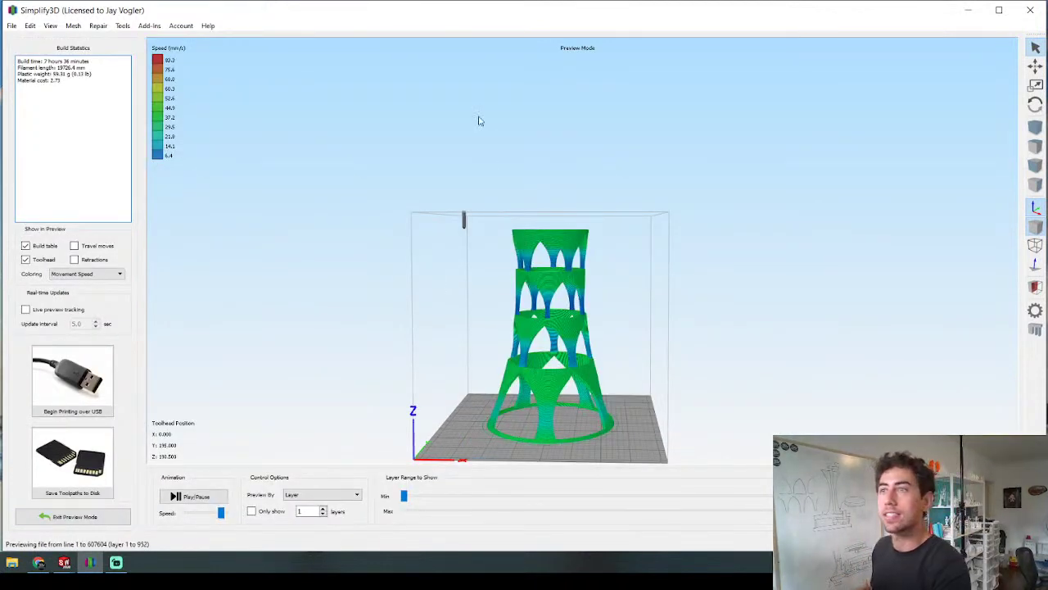
left_click_drag(608, 353, 615, 262)
scroll(798, 329, "down", 3)
left_click_drag(478, 428, 425, 450)
mouse_move(975, 511)
left_mouse_down()
mouse_move(497, 531)
mouse_move(416, 545)
mouse_move(599, 524)
mouse_move(989, 516)
left_mouse_up()
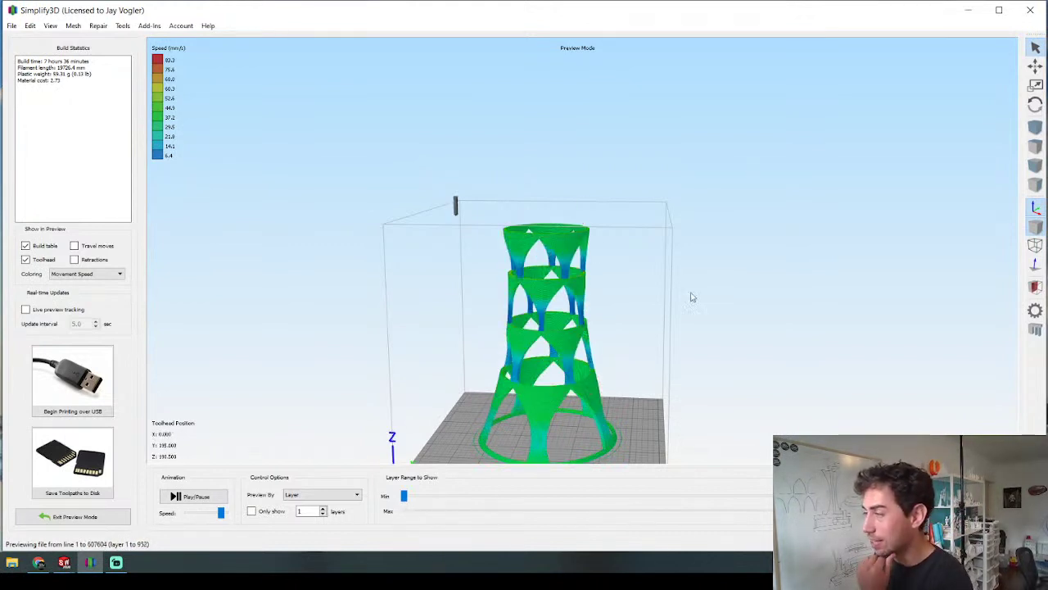
scroll(602, 251, "down", 4)
left_click_drag(543, 307, 475, 360)
Step: Switch to the FLSS_Assembly in SOLIDWORKS and insert the FLSS_Curvy Trunk part beside the existing trunk section
left_click(65, 564)
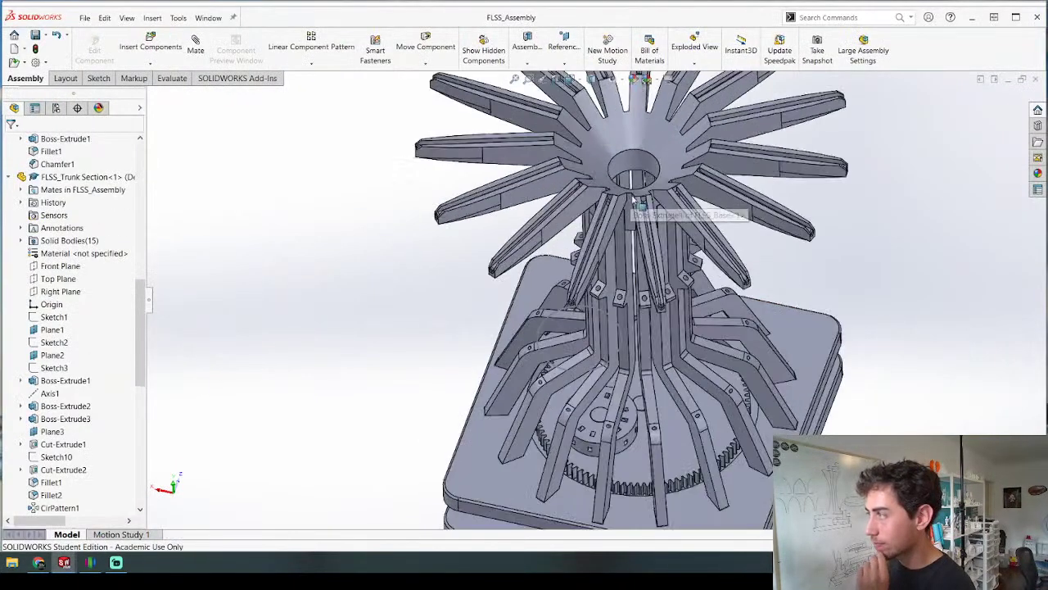
middle_click_drag(632, 199, 652, 316)
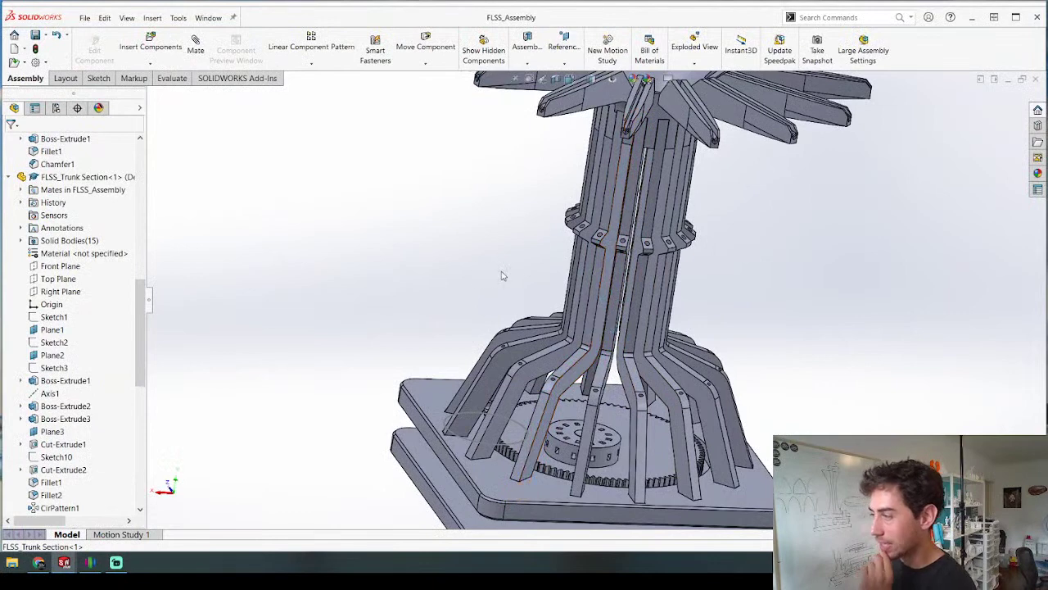
middle_click_drag(451, 270, 421, 249)
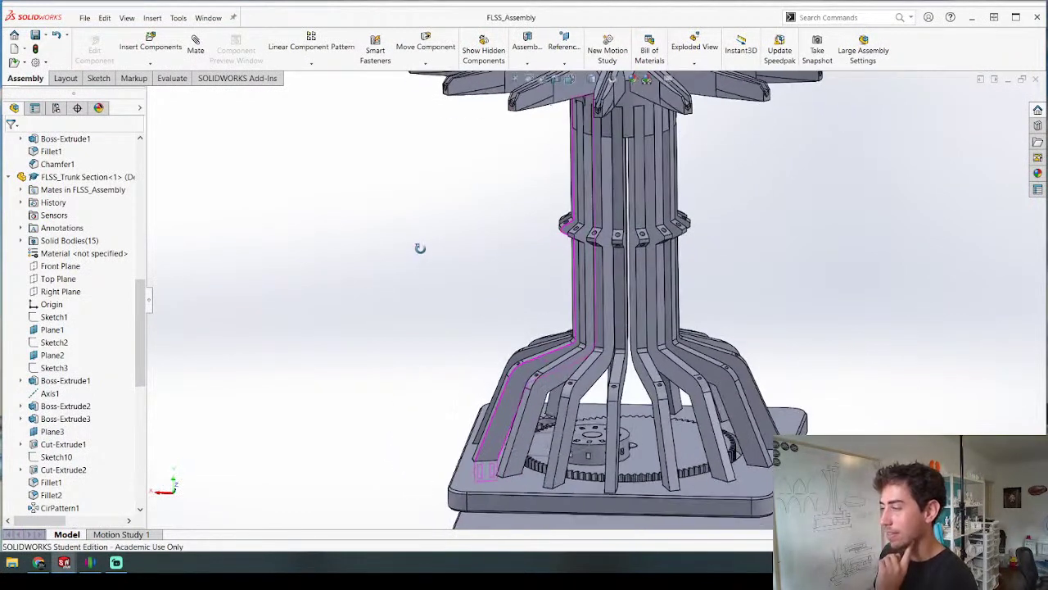
left_click(145, 45)
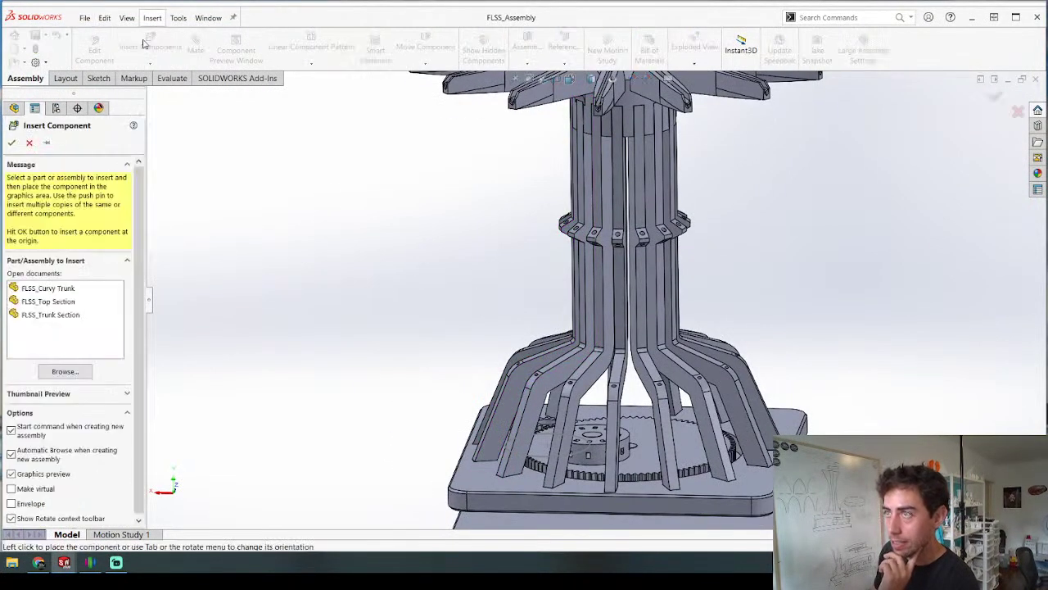
left_click(50, 289)
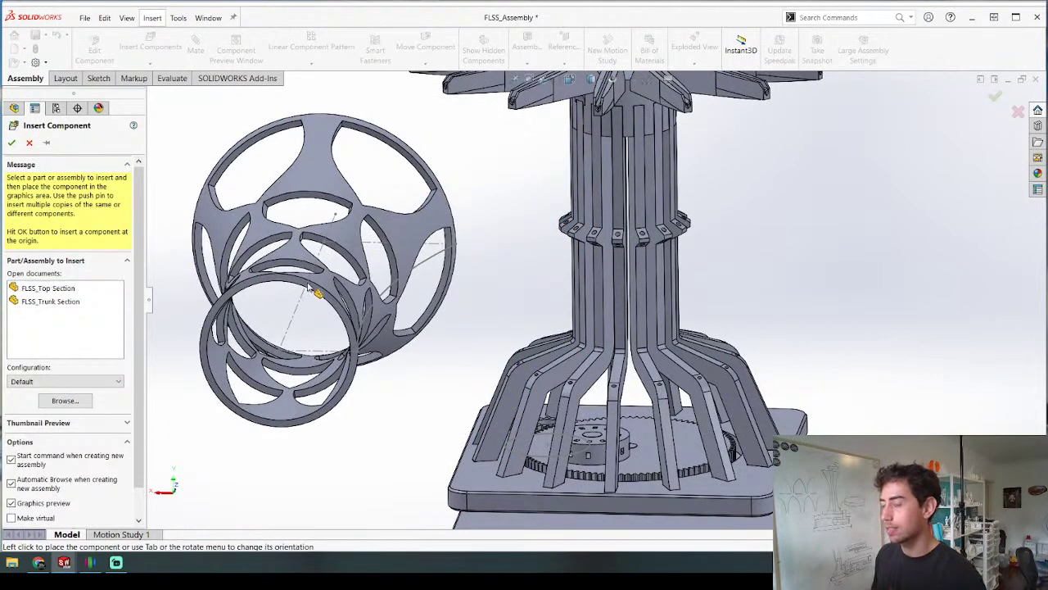
left_click(308, 286)
scroll(300, 330, "up", 3)
middle_click_drag(377, 428, 424, 385)
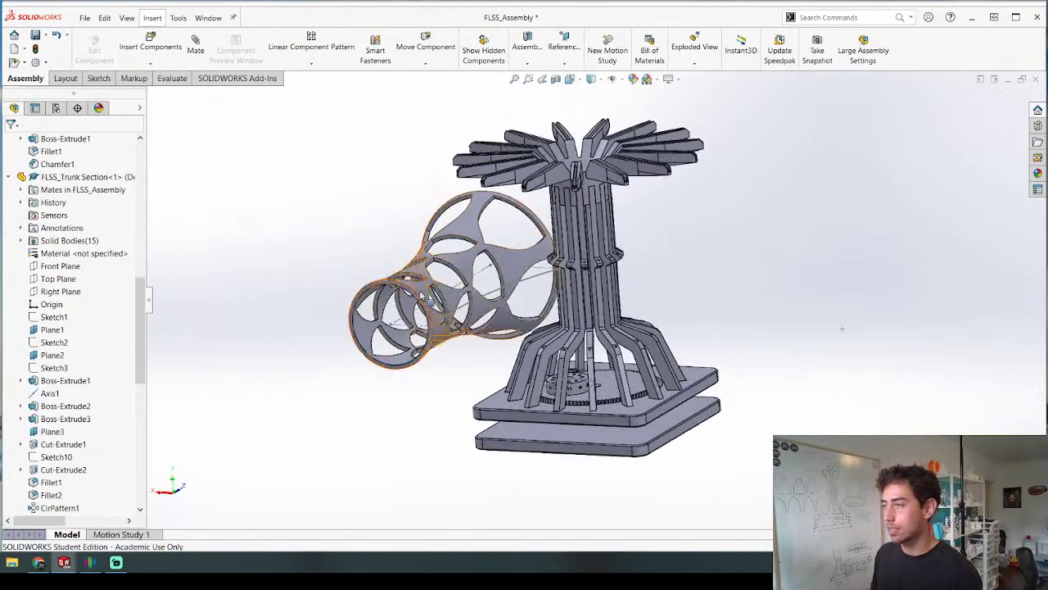
Step: Rotate the inserted curvy trunk so its flared end points down toward the base
right_click_drag(422, 297, 489, 81)
scroll(382, 403, "down", 2)
left_click(357, 498)
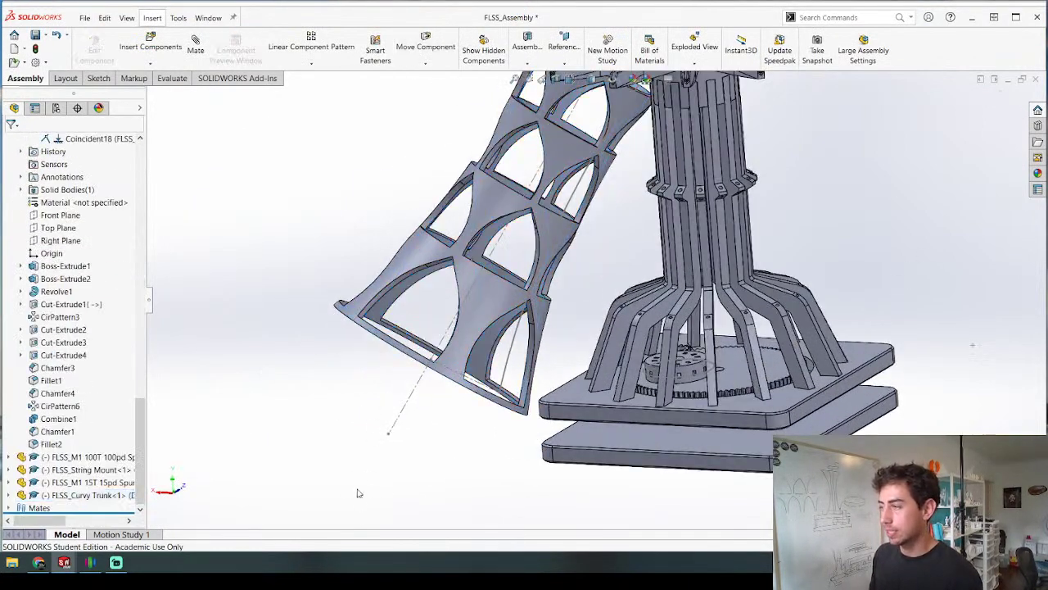
Step: Mate the curvy trunk's bottom rim face coincident with the top face of the base
middle_click_drag(357, 493, 581, 386)
left_click(348, 293)
left_click(641, 385, "ctrl")
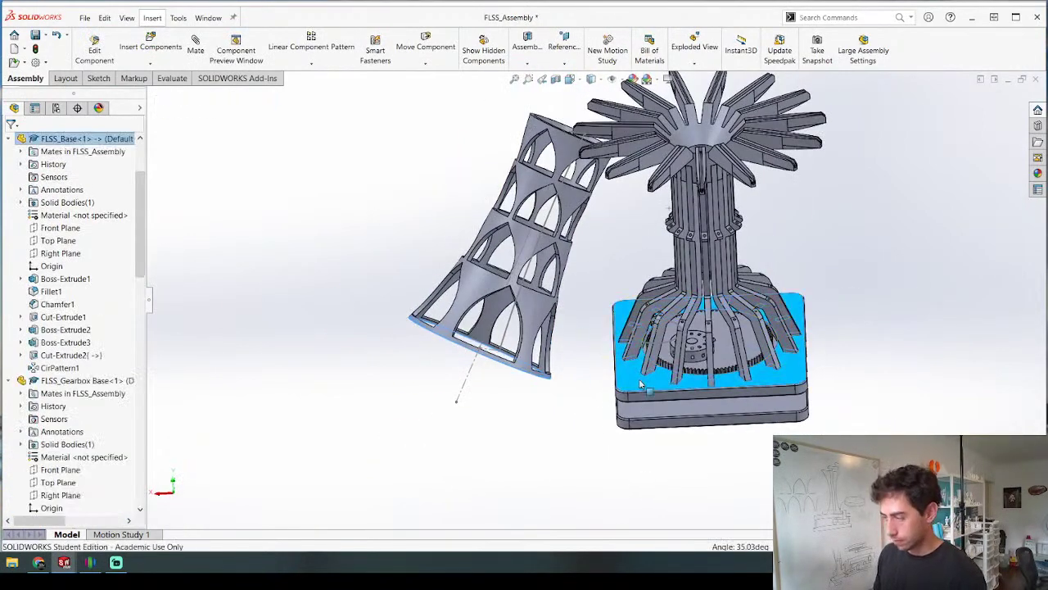
right_click_drag(600, 379, 392, 491)
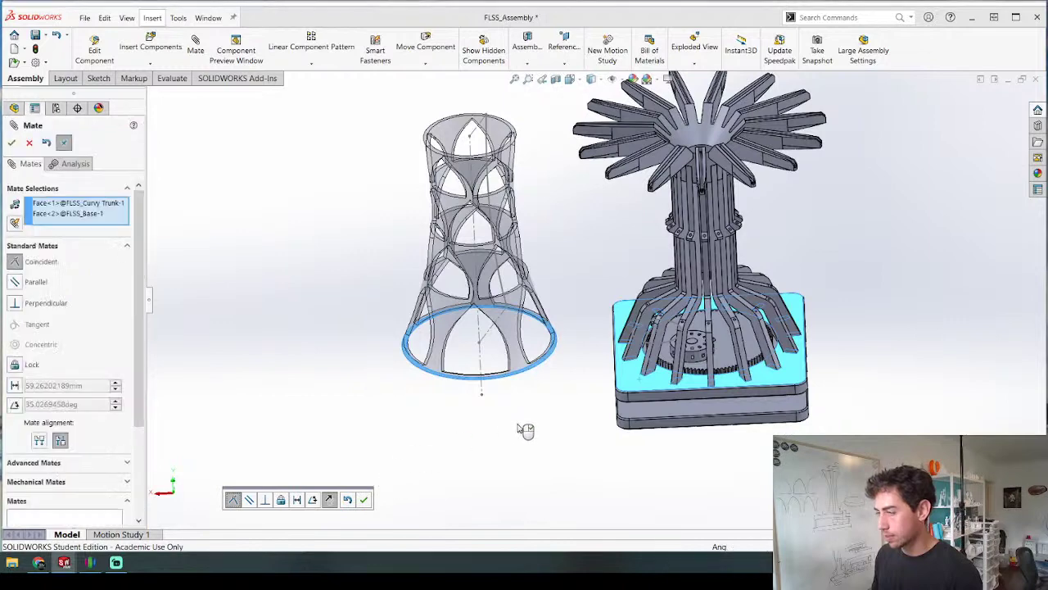
right_click(518, 427)
left_click(12, 149)
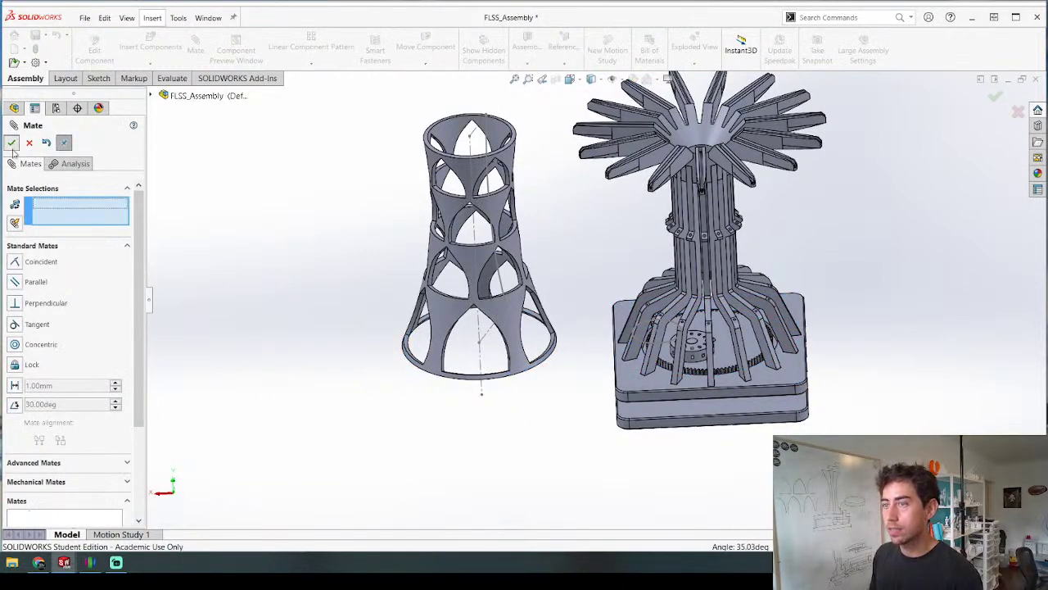
left_click(12, 142)
Step: Mate the base's Top Plane coincident with the curvy trunk's Right Plane
left_click(10, 382)
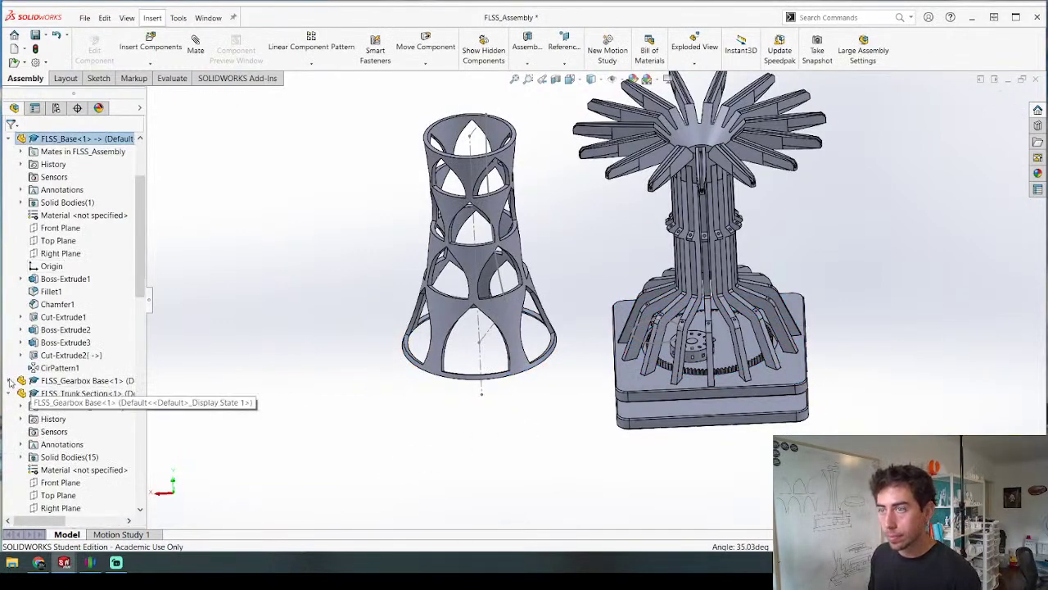
left_click(10, 395)
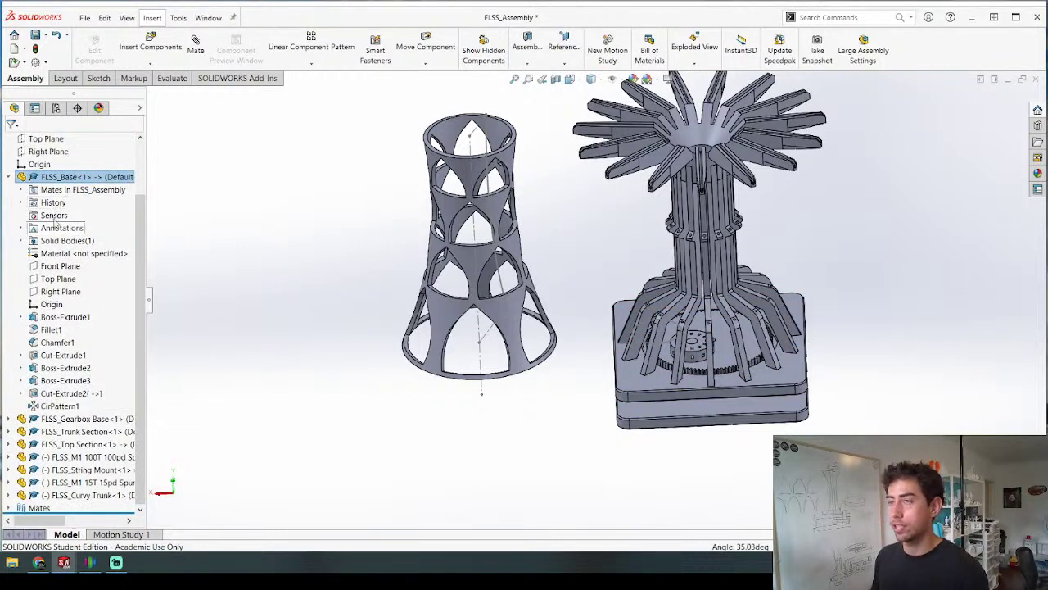
left_click(21, 190)
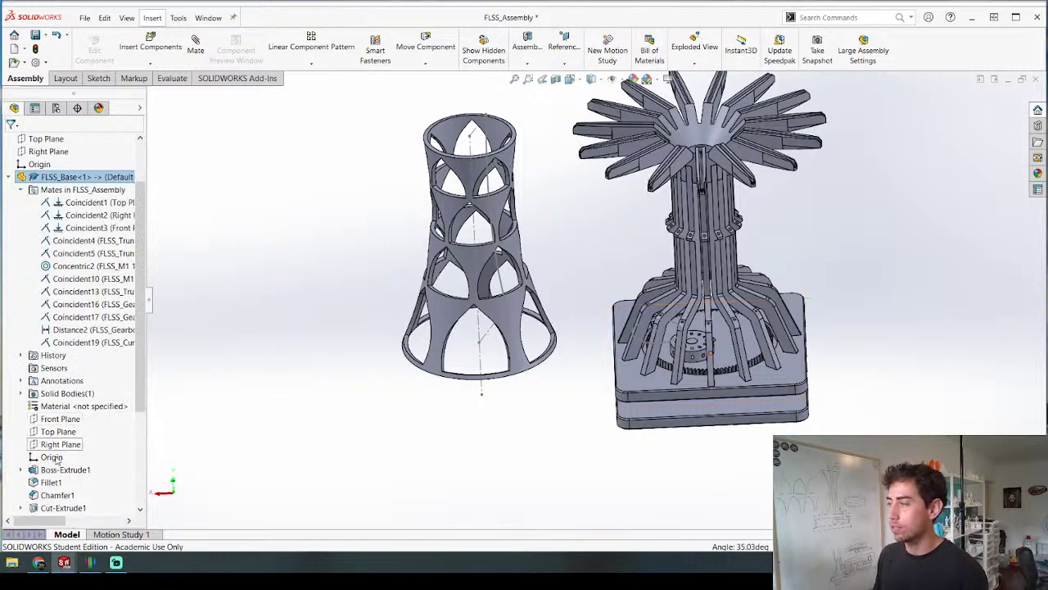
left_click(59, 432)
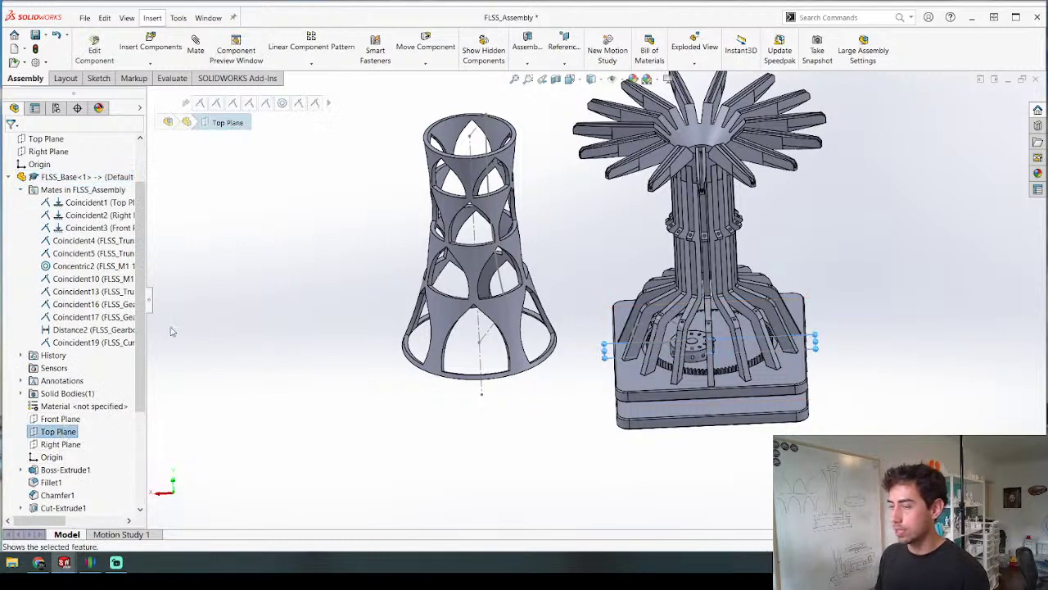
scroll(119, 338, "down", 4)
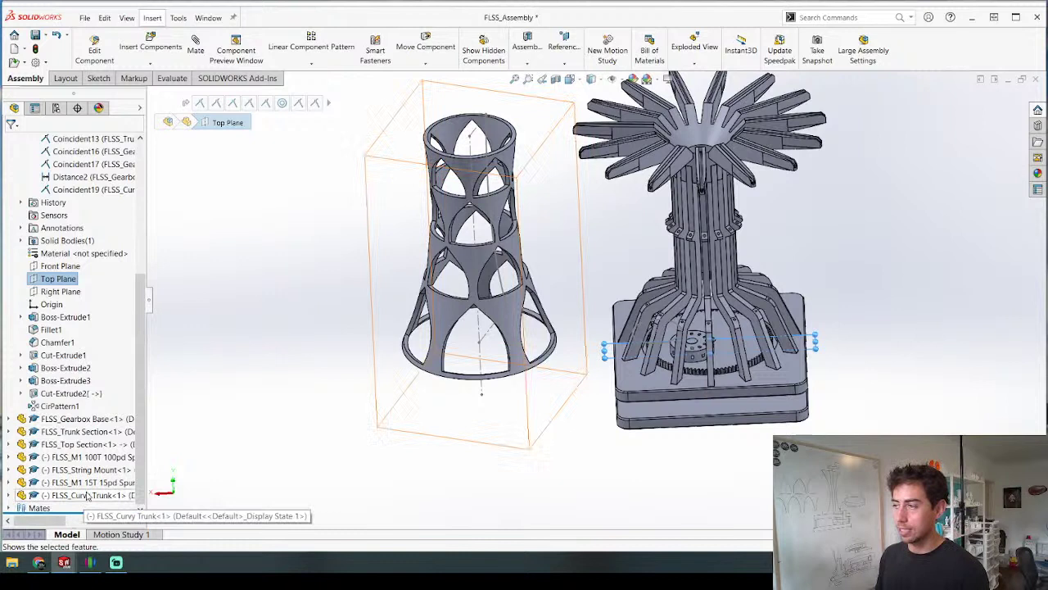
left_click(9, 495)
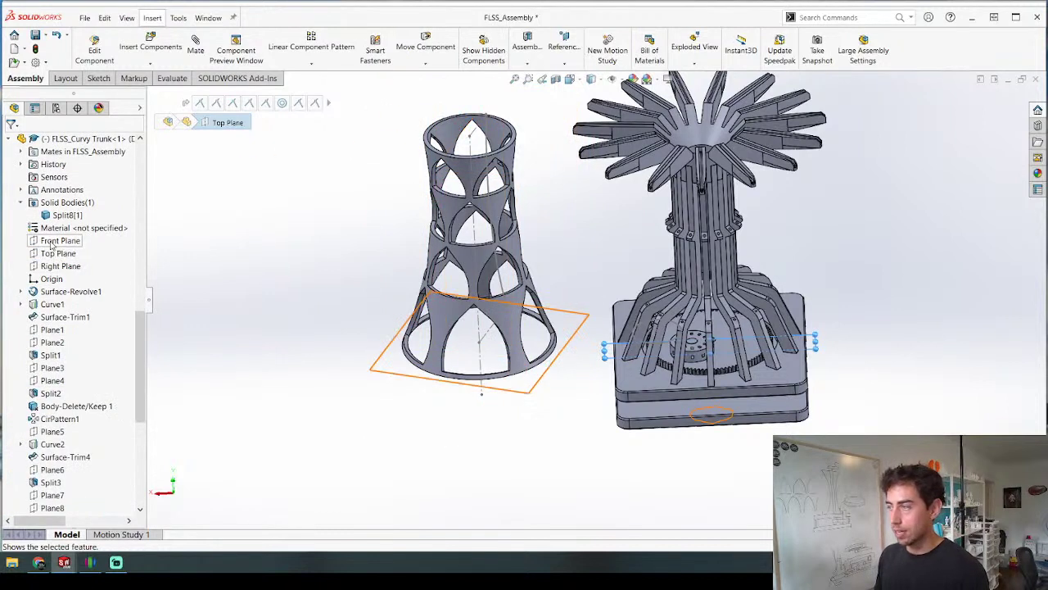
left_click(52, 266)
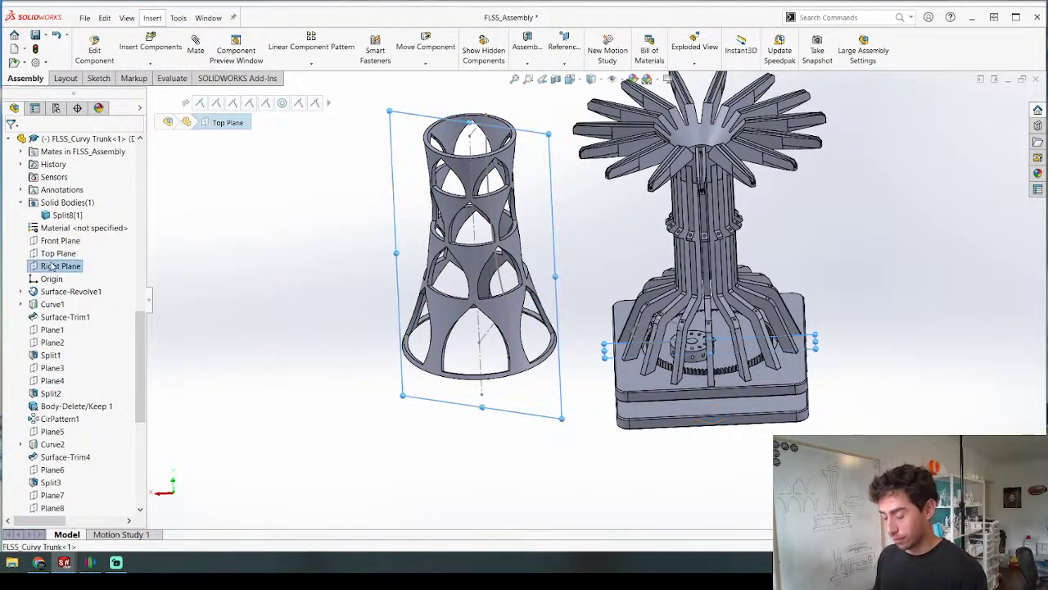
key("ctrl+8")
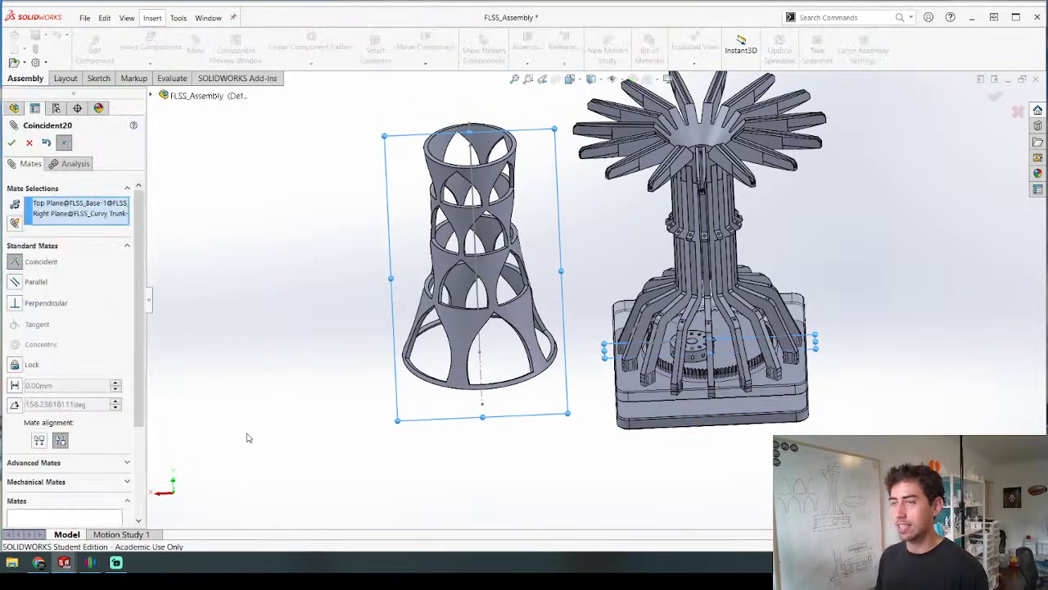
key("Return")
key("Escape")
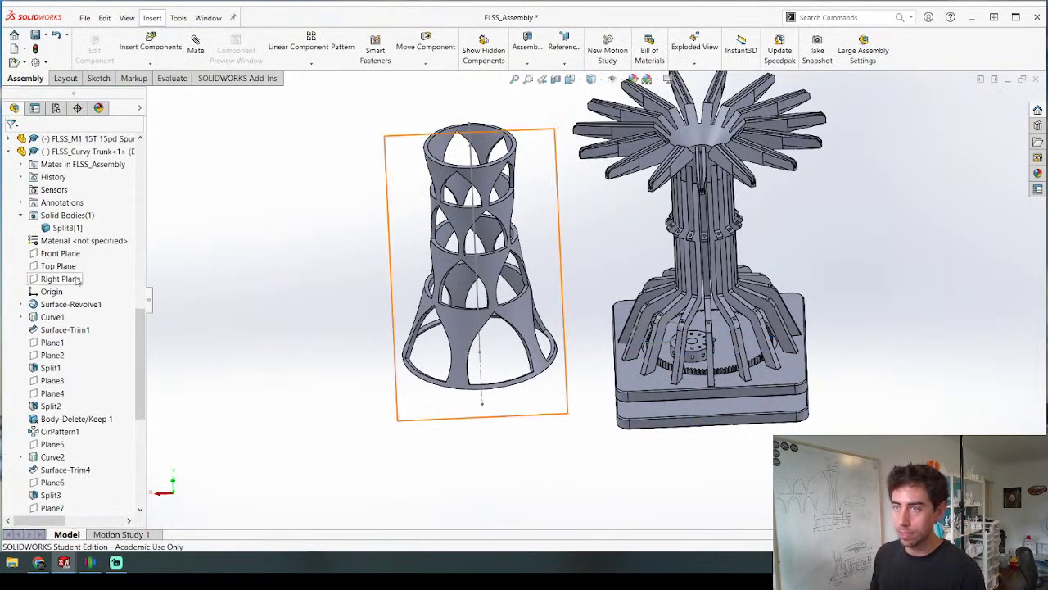
Step: Mate the curvy trunk's Top Plane coincident with the base's Right Plane to centre the trunk on the base
left_click(59, 267)
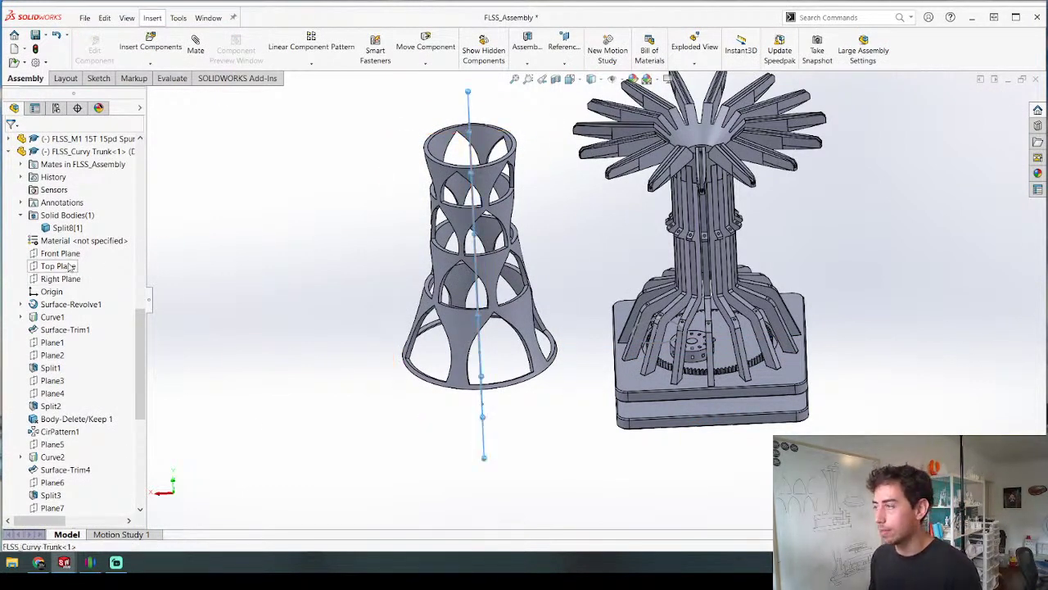
scroll(114, 318, "up", 10)
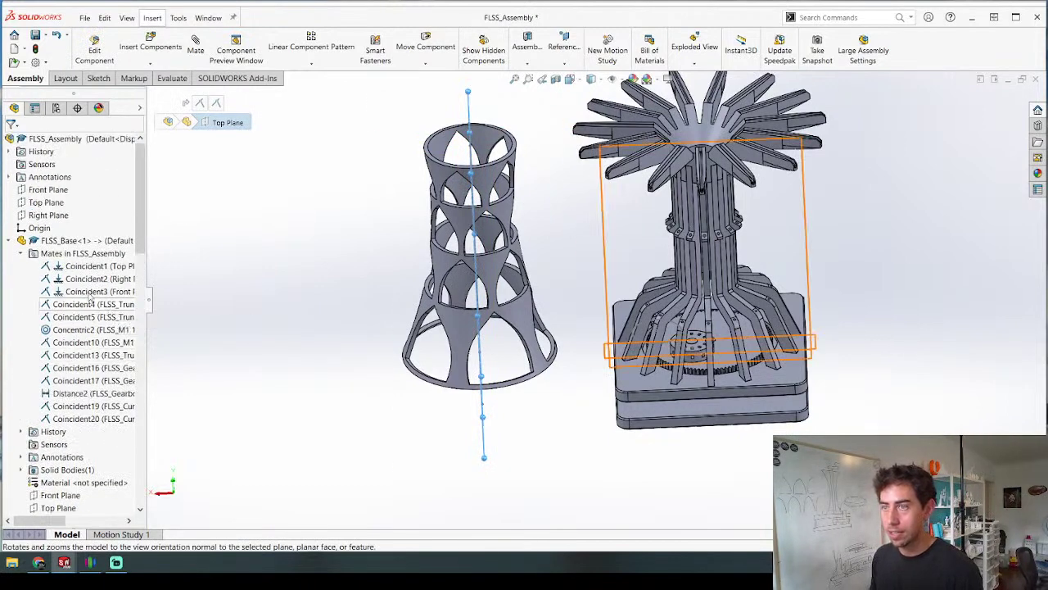
scroll(115, 320, "down", 2)
left_click(60, 408, "ctrl")
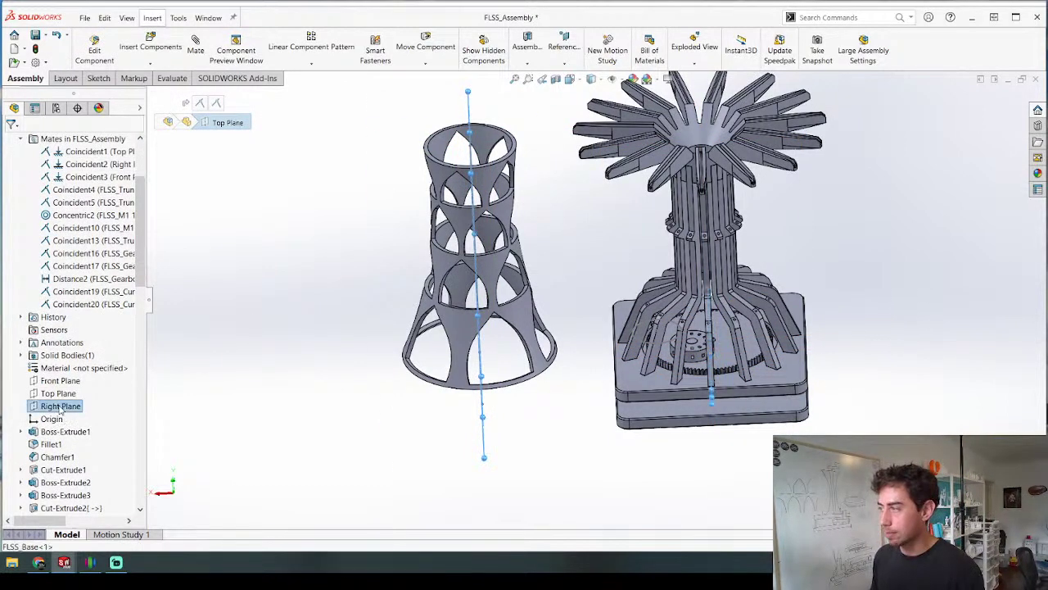
key("m")
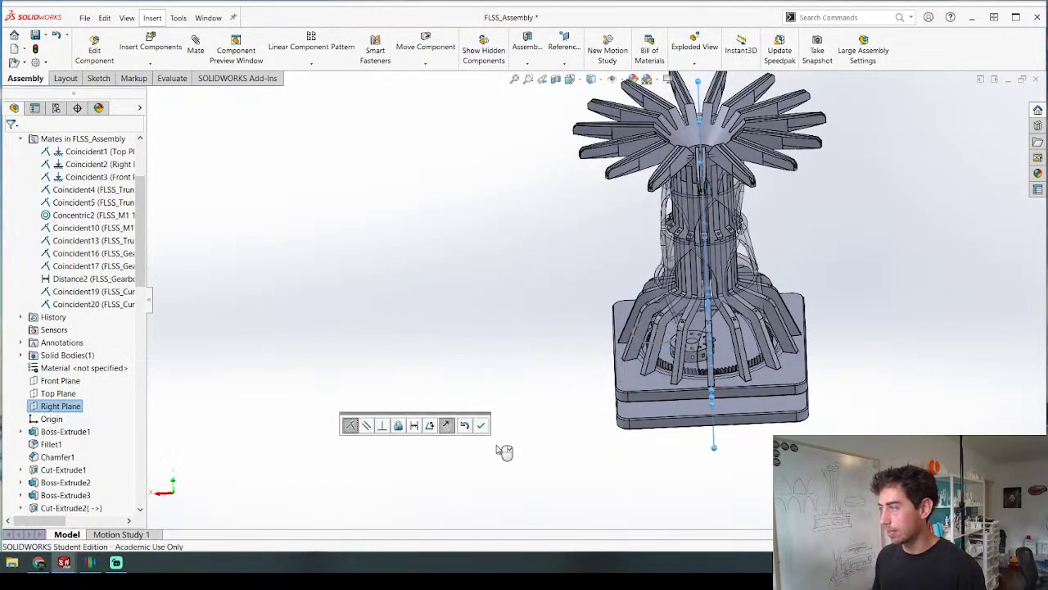
right_click(498, 450)
middle_click_drag(497, 451, 507, 364)
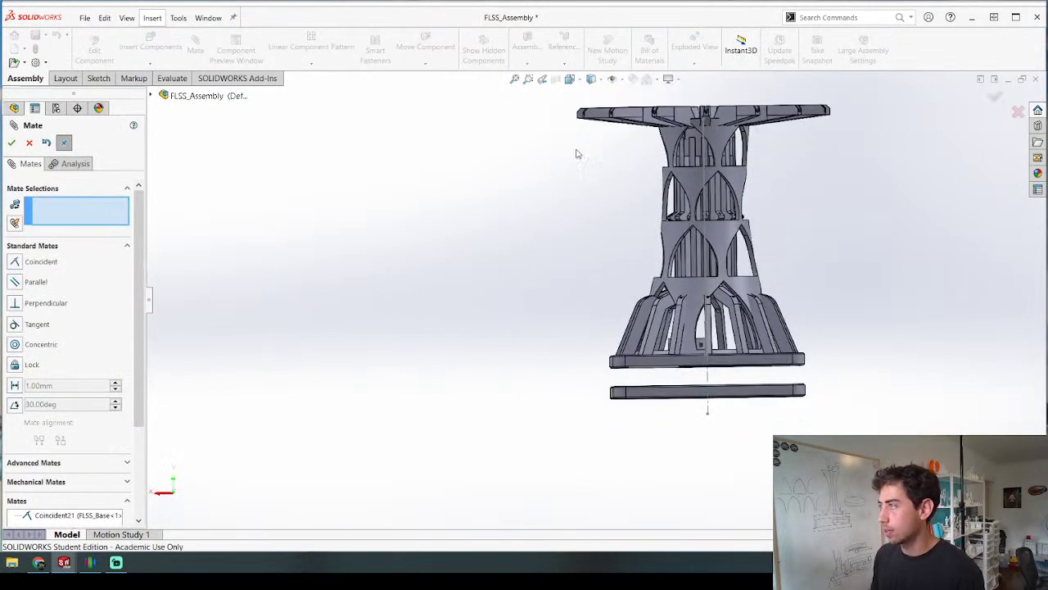
left_click(26, 142)
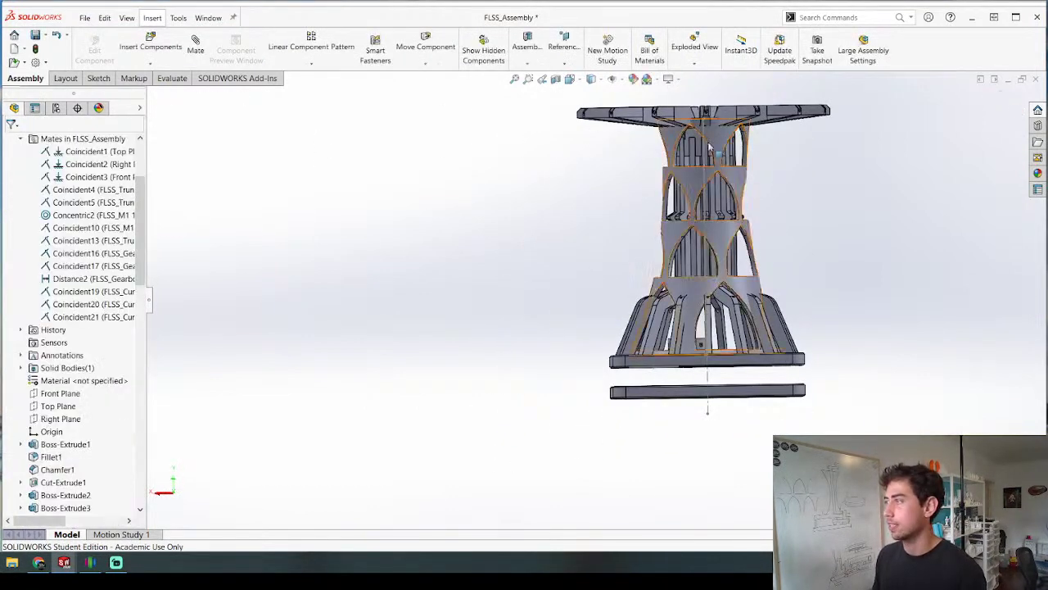
Step: Inspect how the curvy trunk overlaps the ribbed trunk section, hide the curvy trunk and save the assembly
scroll(722, 300, "down", 5)
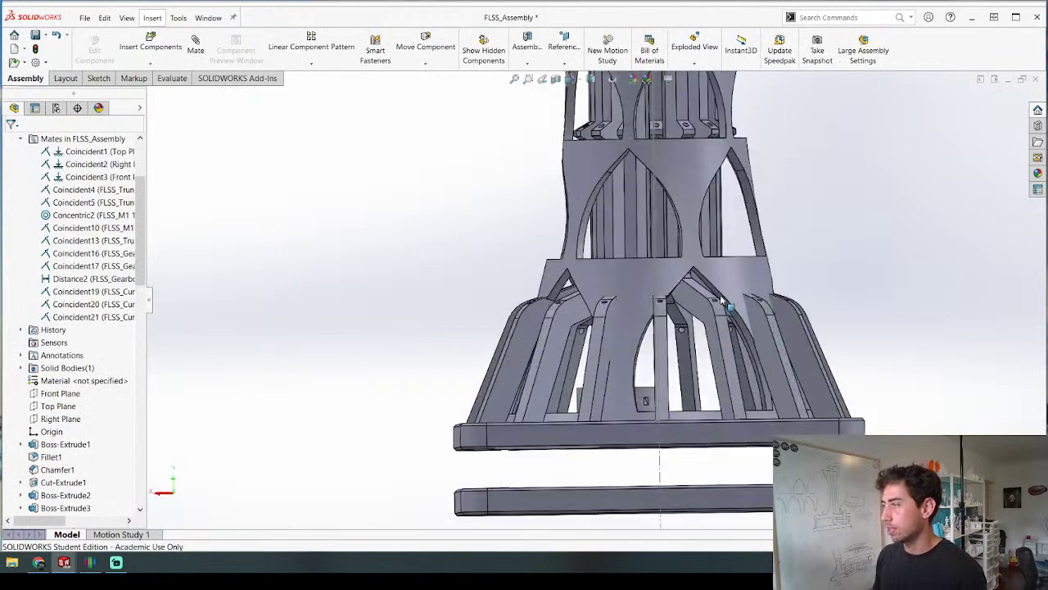
middle_click_drag(722, 302, 679, 373)
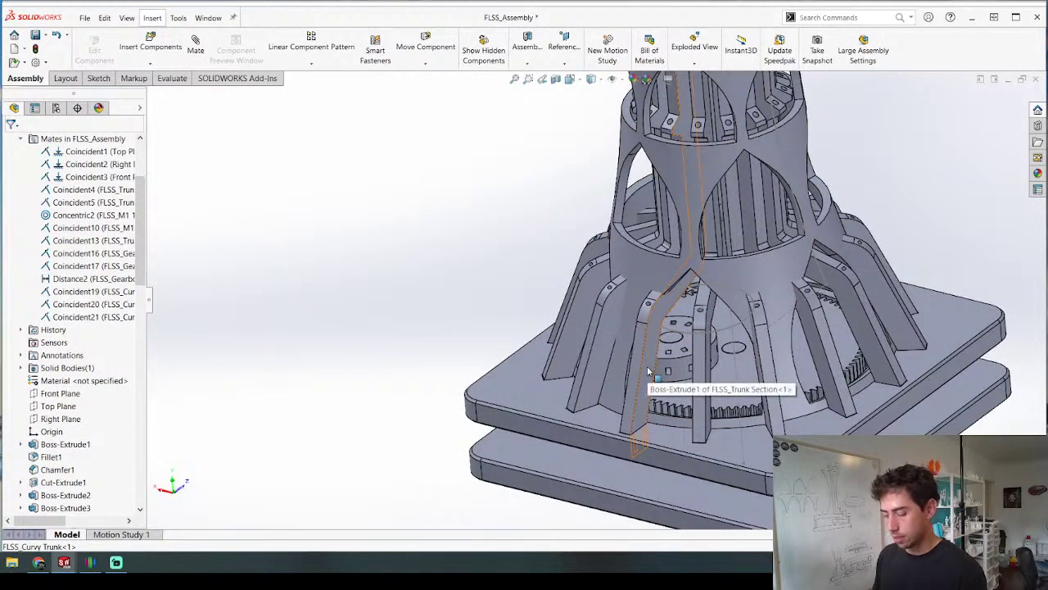
scroll(650, 383, "up", 5)
middle_click_drag(447, 424, 459, 407)
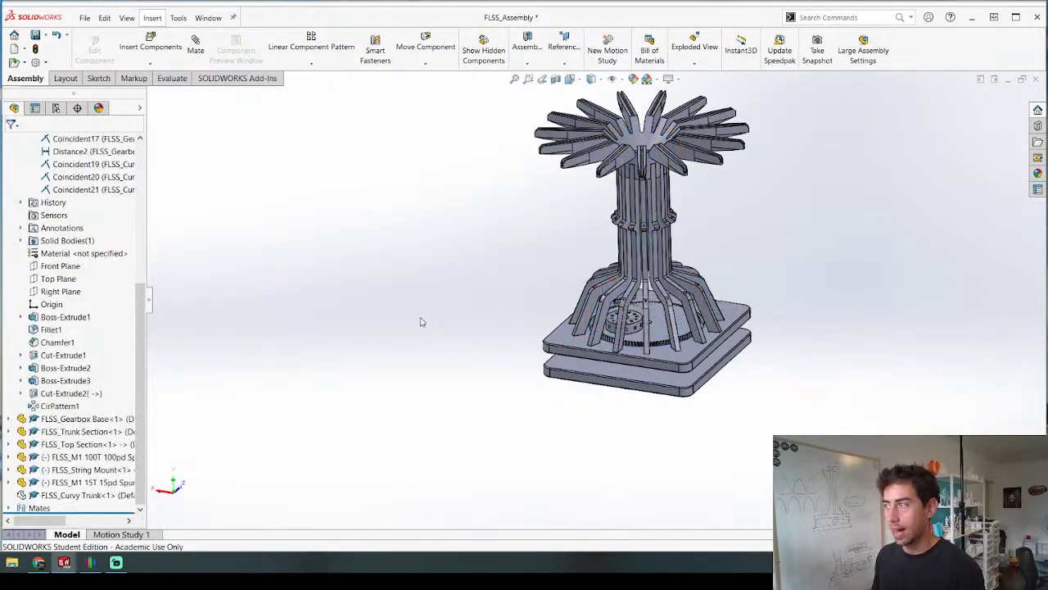
middle_click_drag(422, 322, 464, 360)
scroll(464, 361, "up", 4)
key("f")
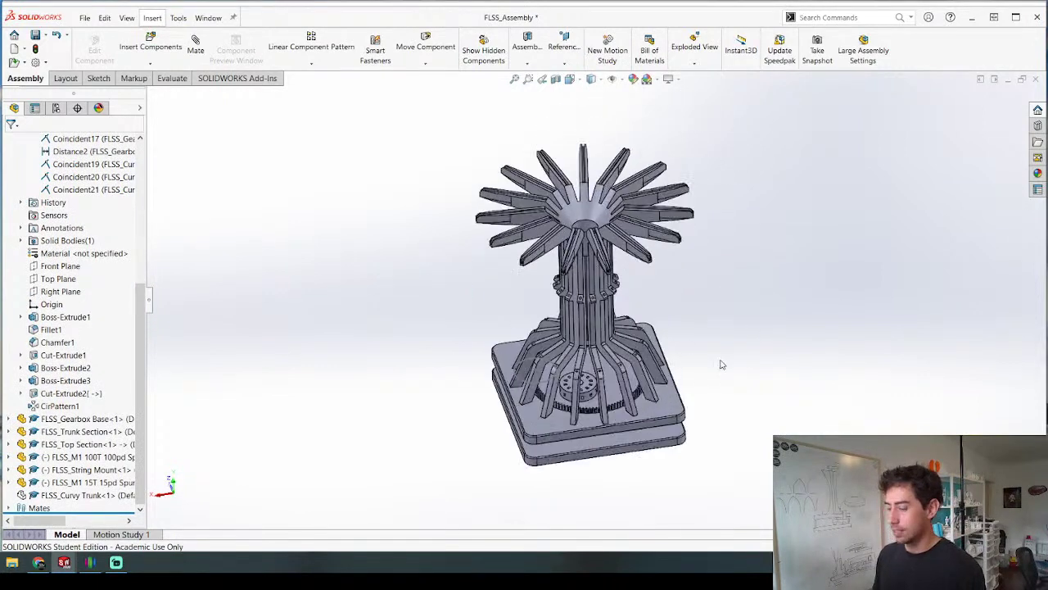
middle_click_drag(744, 385, 748, 336)
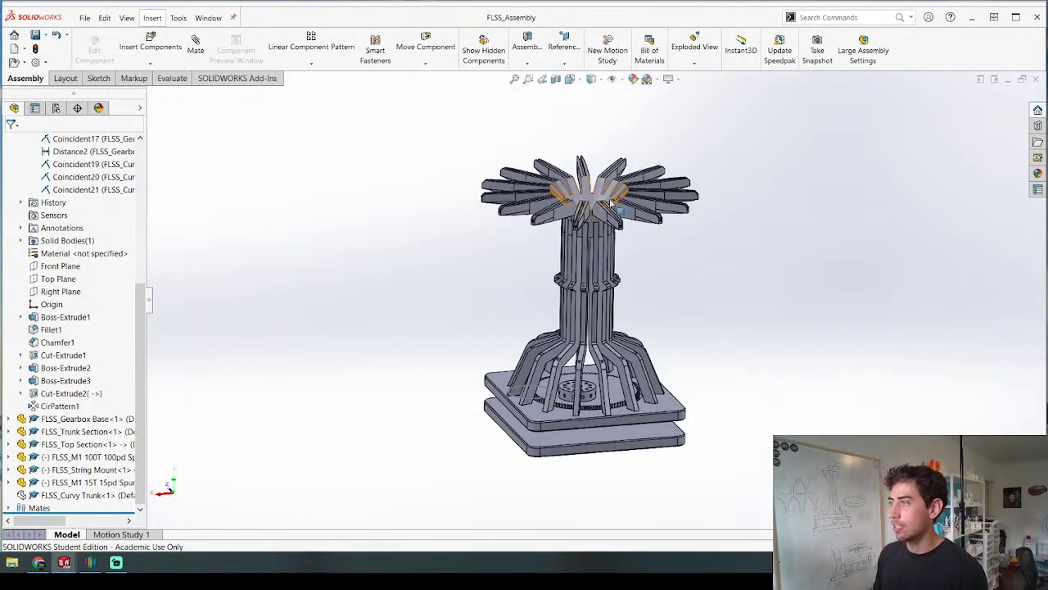
Step: Hide the ribbed trunk section and show the curvy trunk in its place between the base and the top section
middle_click_drag(610, 200, 595, 220)
key("Tab")
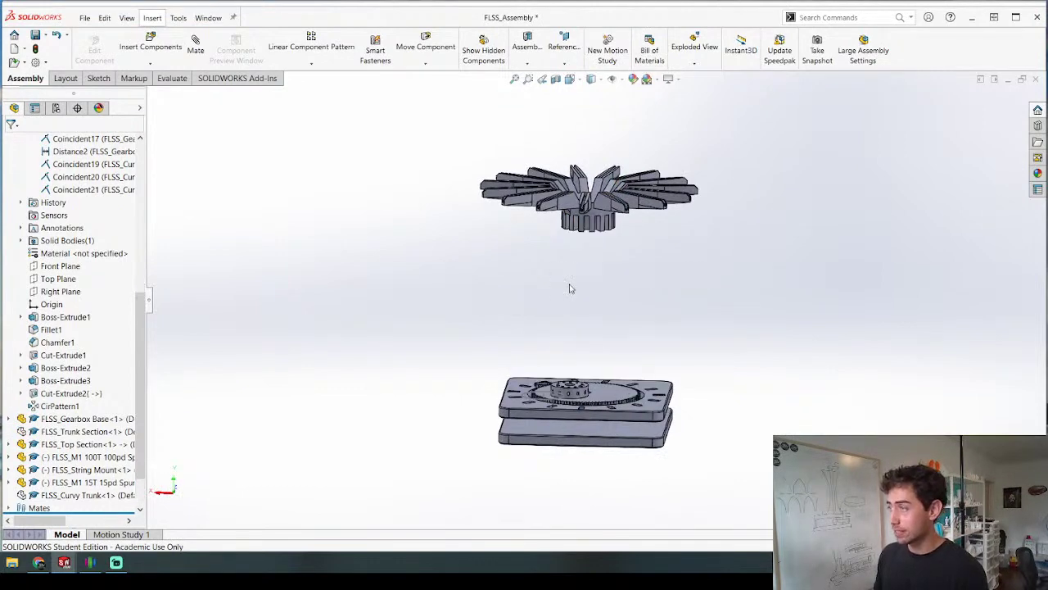
key("shift+Tab")
middle_click_drag(407, 348, 398, 415)
left_click(557, 309)
key("Tab")
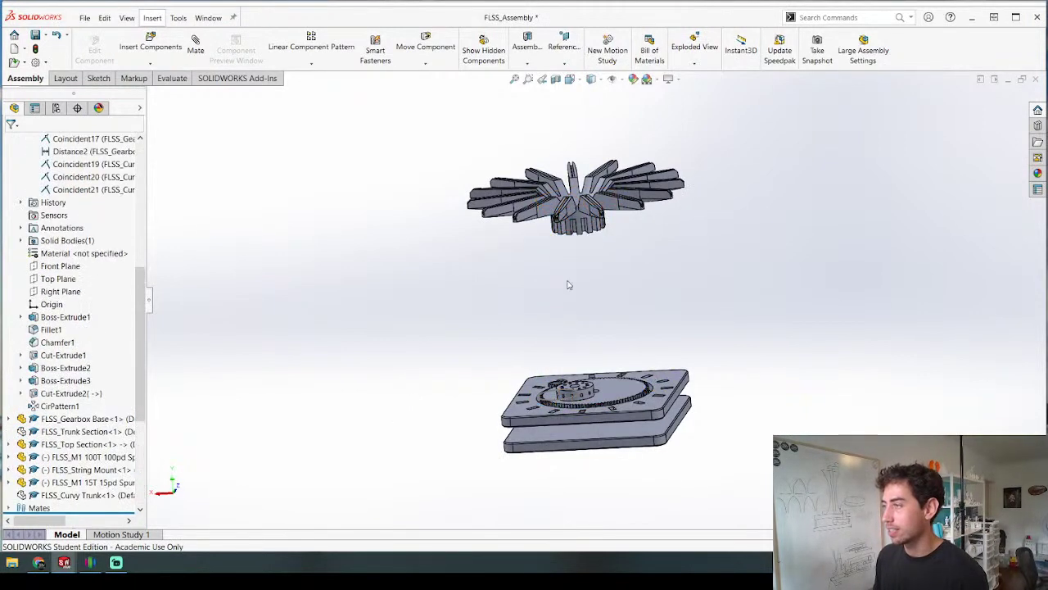
key("shift+Tab")
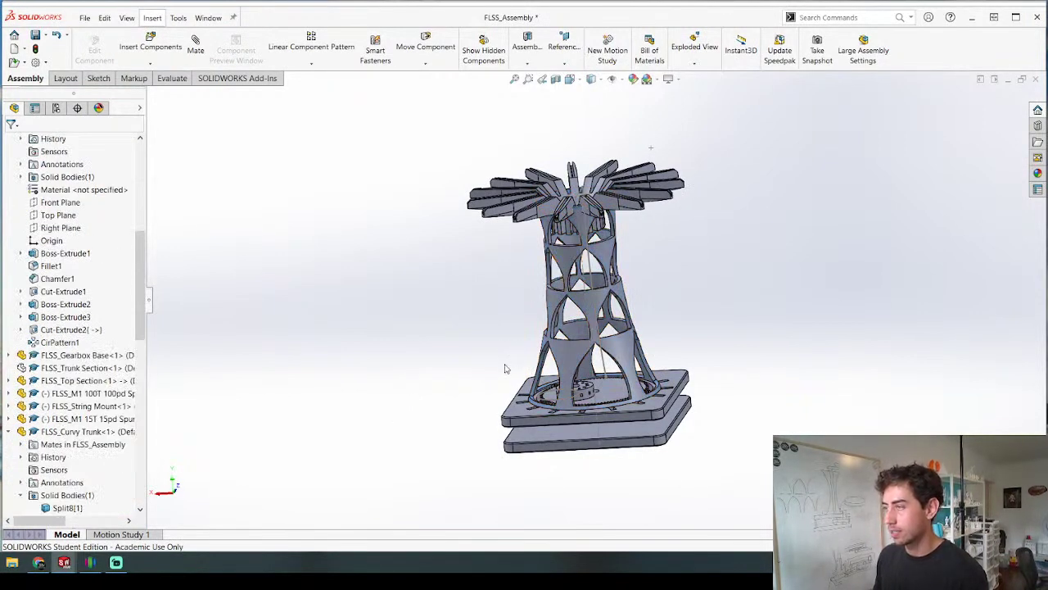
Step: Show the ribbed trunk section again, hide the curvy trunk and save the assembly
key("Tab")
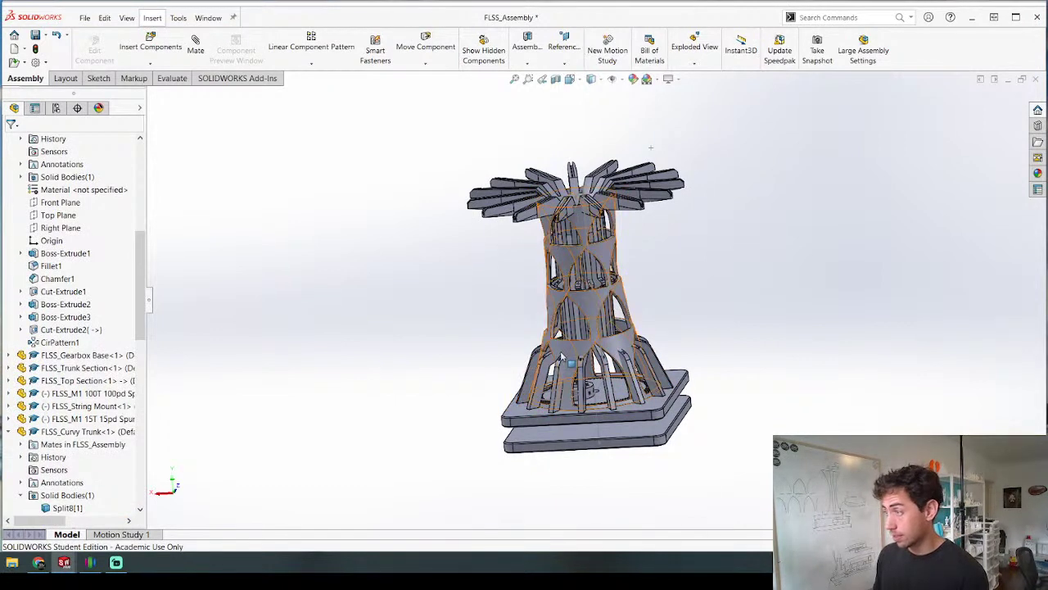
middle_click_drag(486, 392, 406, 320)
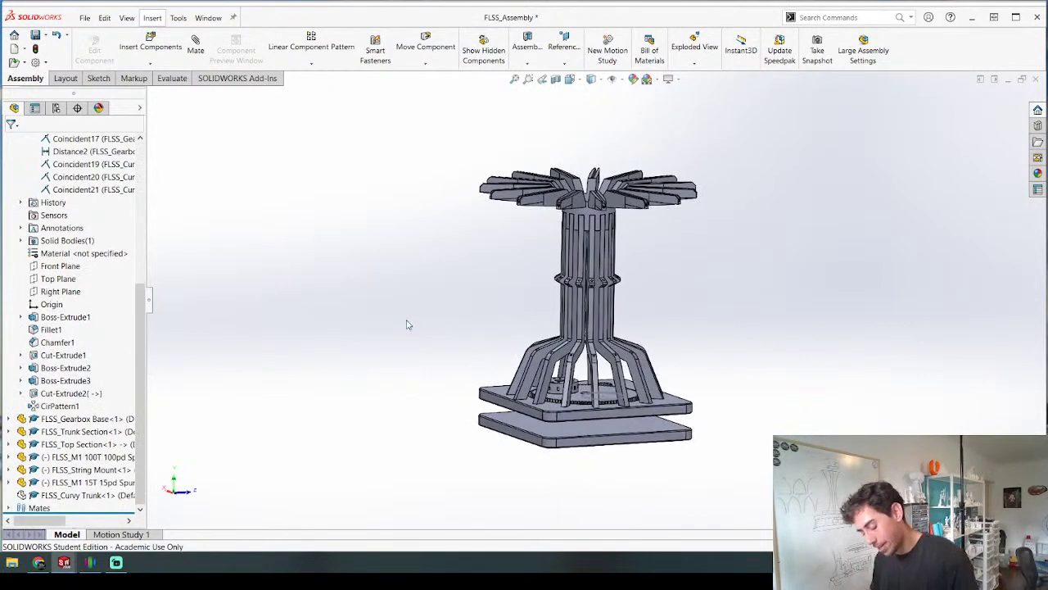
key("ctrl+s")
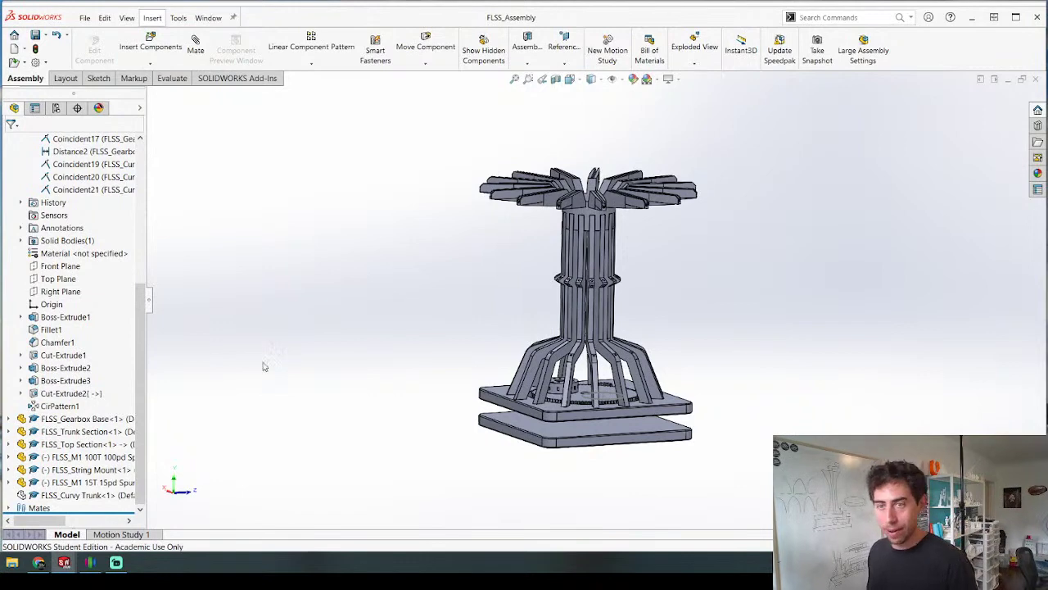
Step: Switch to the FLSS_Curvy Trunk part and examine its arched tiers
key("ctrl+Tab")
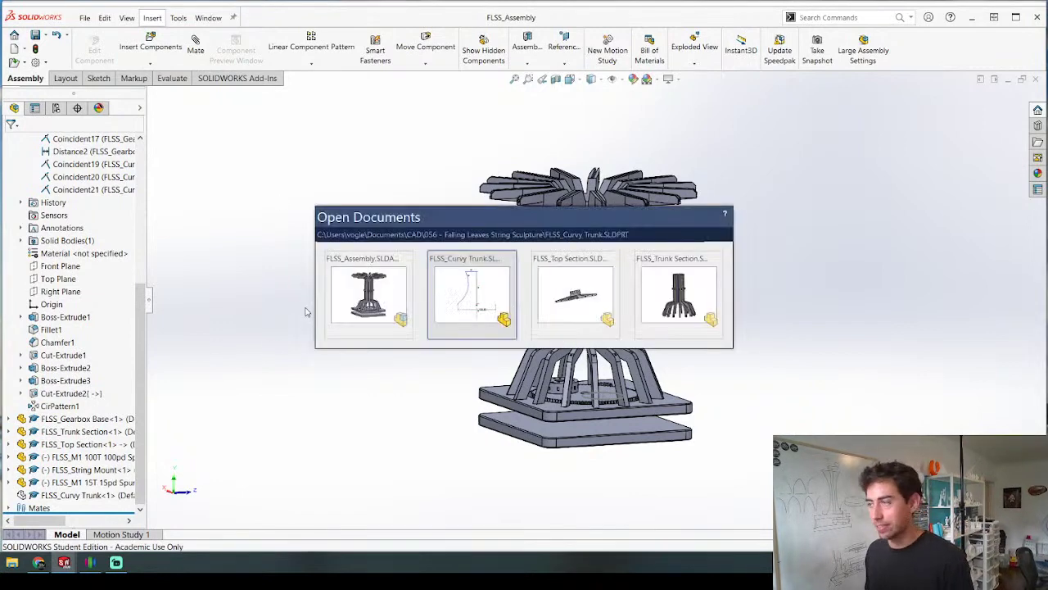
left_click(476, 298)
middle_click_drag(477, 297, 562, 494)
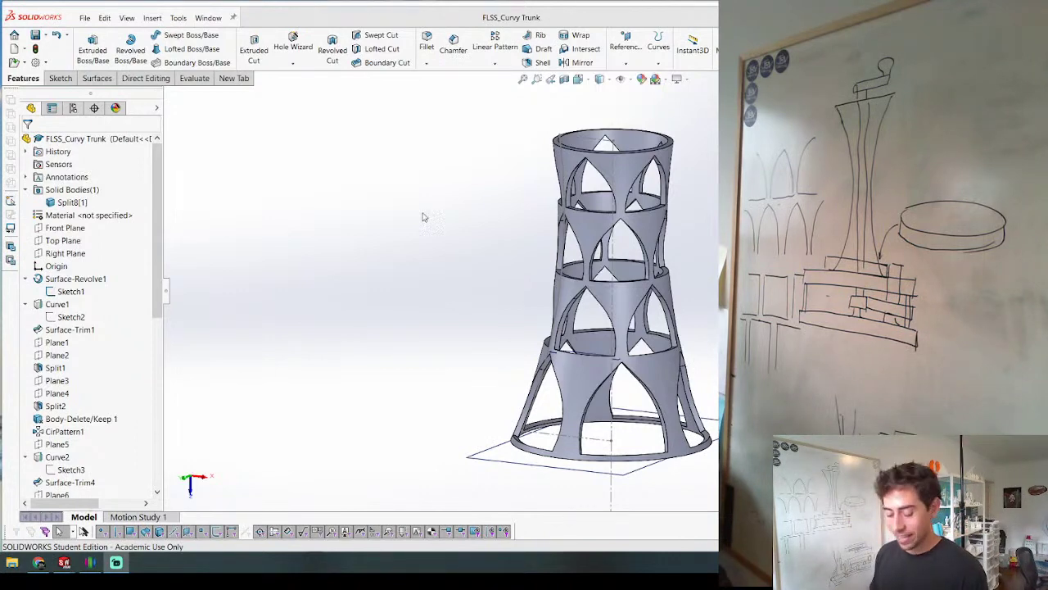
Step: Return to FLSS_Assembly, show the curvy trunk around the ribbed trunk section and review the whole sculpture
key("ctrl+Tab")
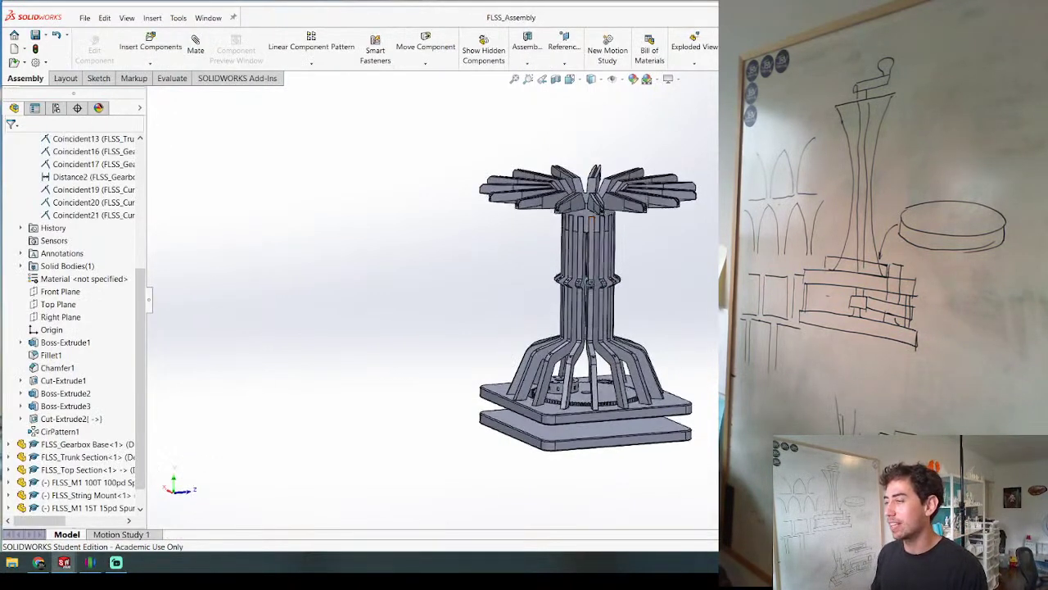
middle_click_drag(591, 221, 580, 326)
scroll(576, 337, "down", 3)
key("shift+Tab")
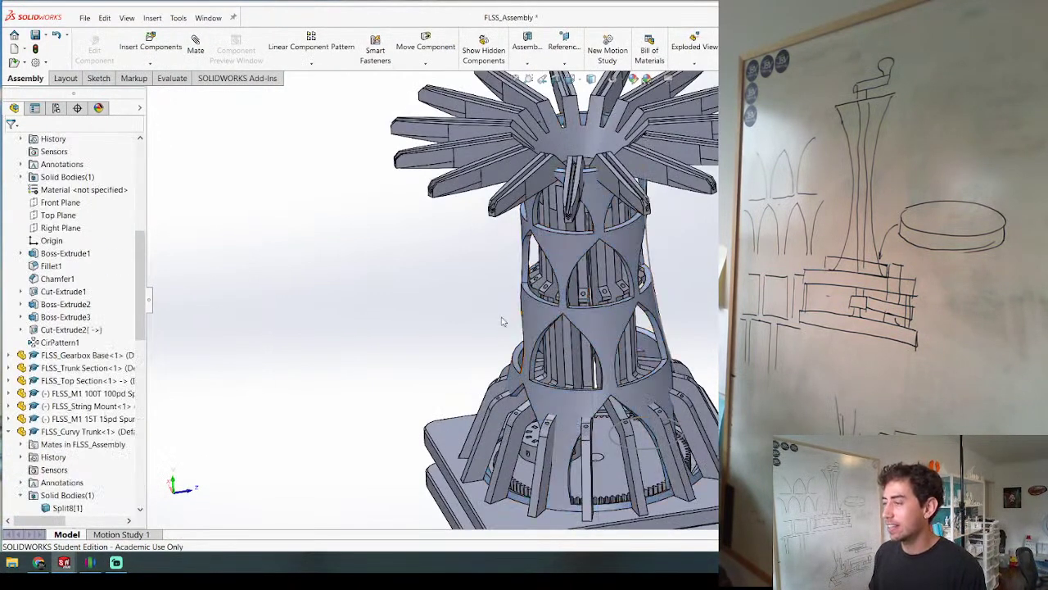
middle_click_drag(444, 300, 473, 325)
scroll(447, 357, "up", 4)
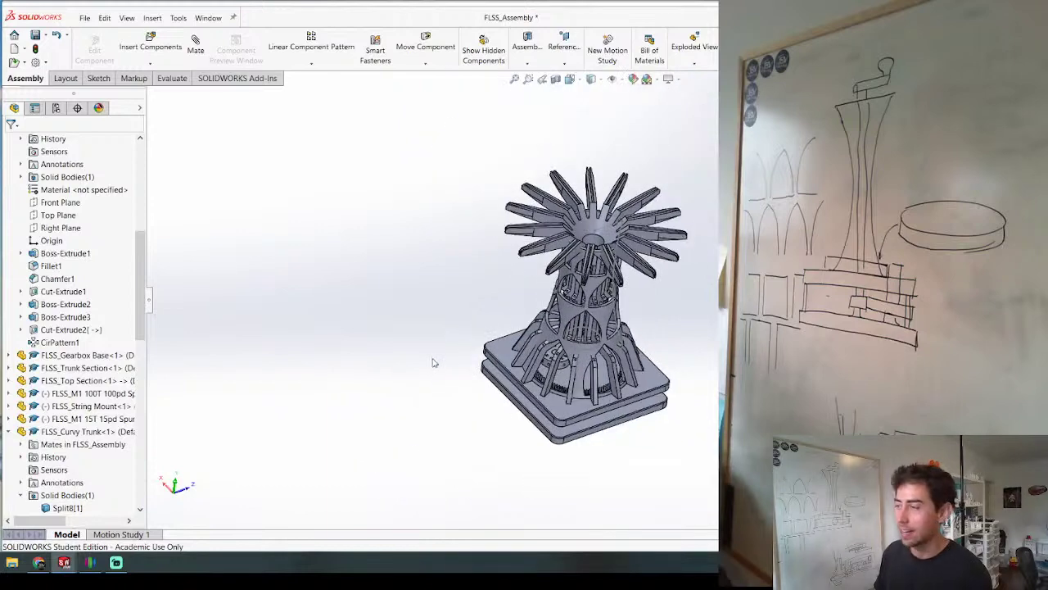
middle_click_drag(525, 417, 546, 400)
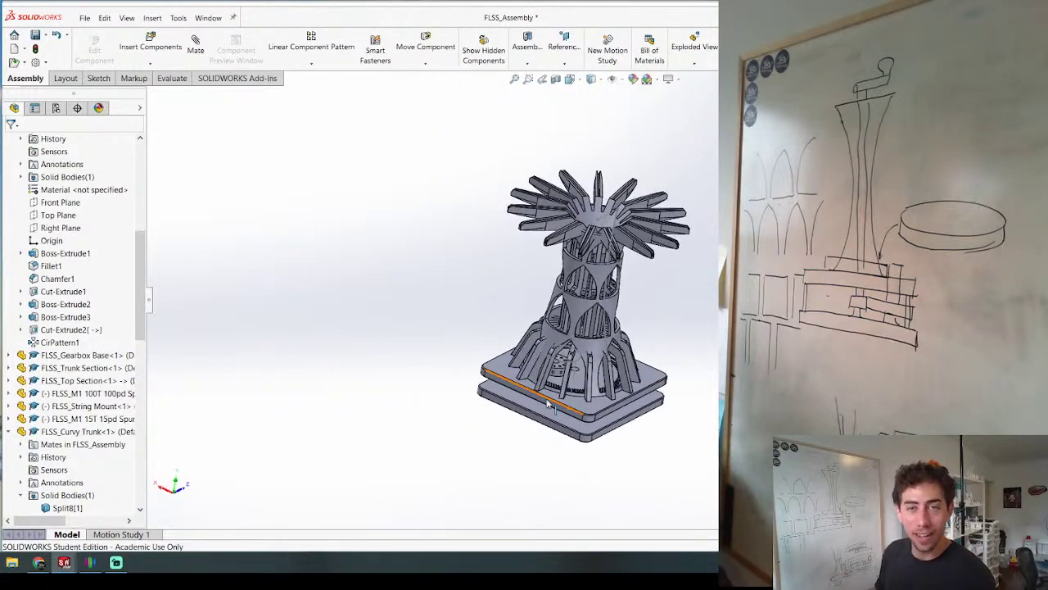
Step: Examine how the curvy trunk's tiers fit around the ribbed trunk section and under the top section, and save the assembly
scroll(596, 371, "down", 4)
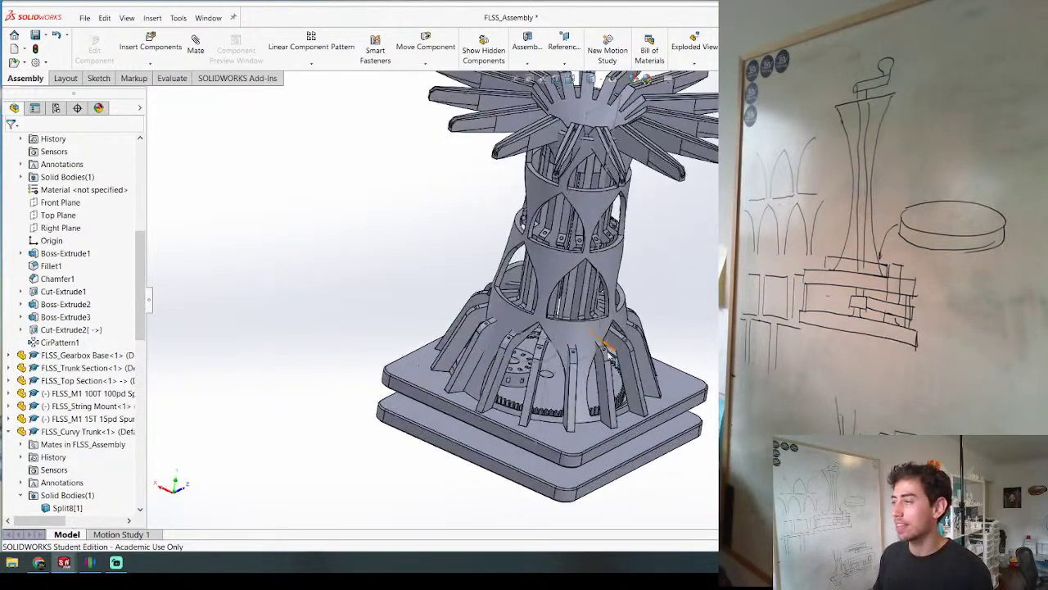
middle_click_drag(604, 354, 563, 326)
scroll(561, 313, "down", 4)
scroll(512, 433, "up", 3)
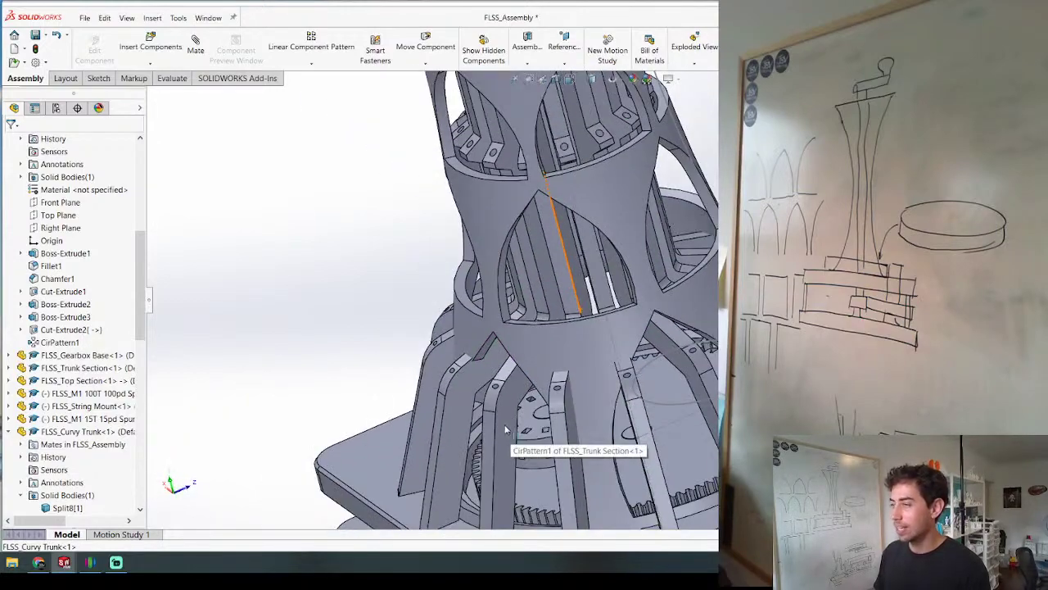
scroll(414, 446, "up", 6)
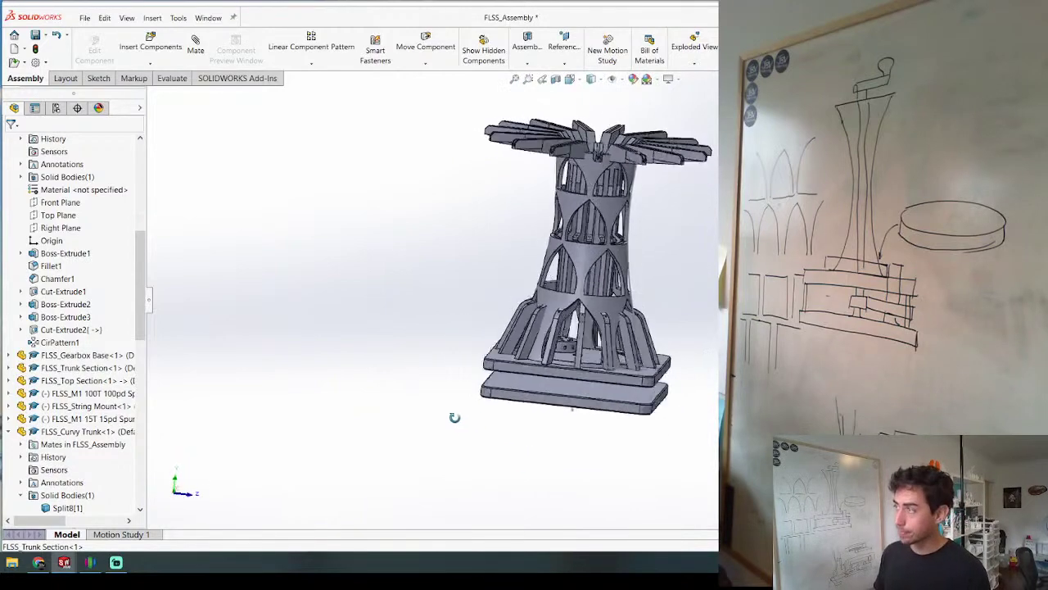
middle_click_drag(454, 417, 456, 456)
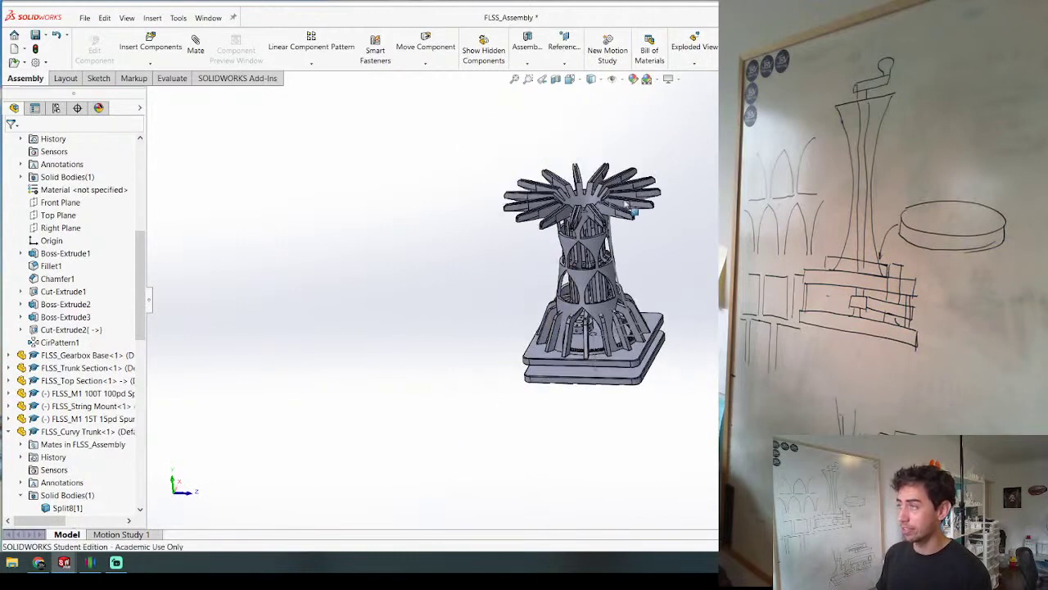
scroll(573, 237, "down", 8)
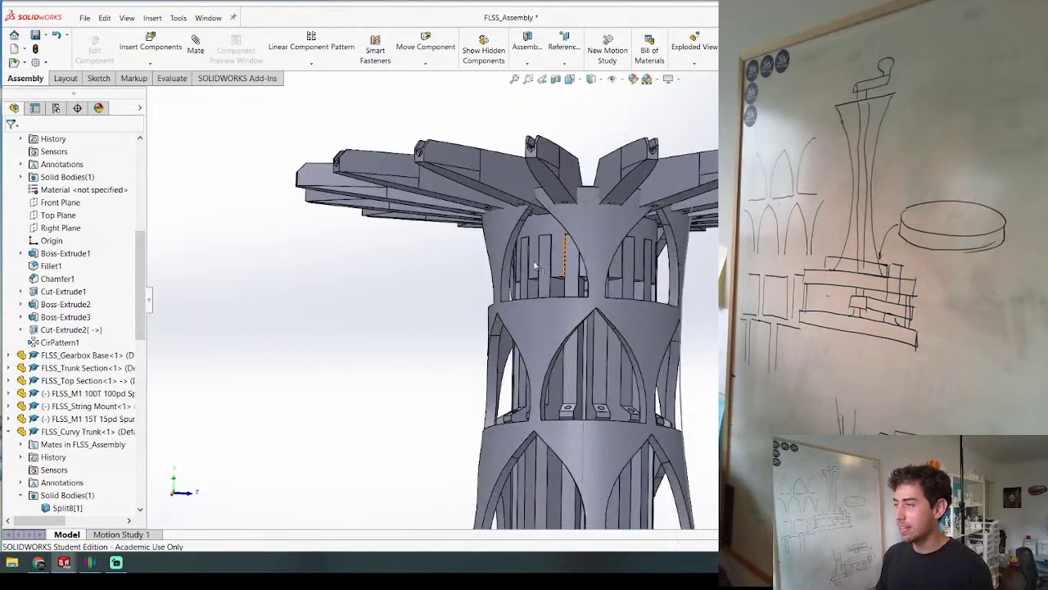
scroll(475, 425, "up", 3)
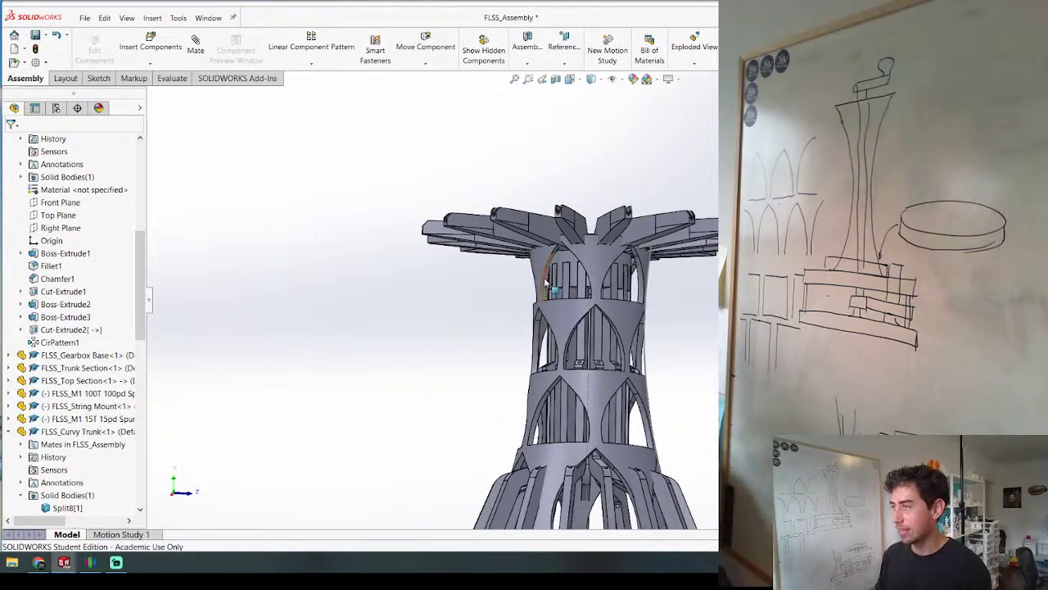
middle_click_drag(545, 283, 463, 354)
scroll(472, 346, "up", 2)
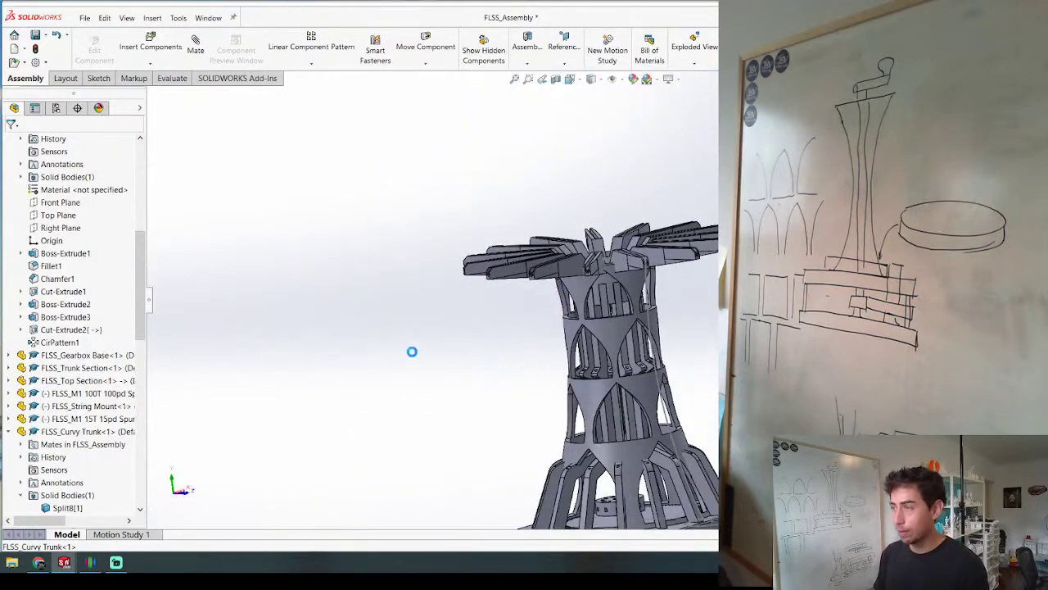
middle_click_drag(444, 319, 453, 376)
scroll(453, 376, "up", 4)
scroll(572, 439, "down", 5)
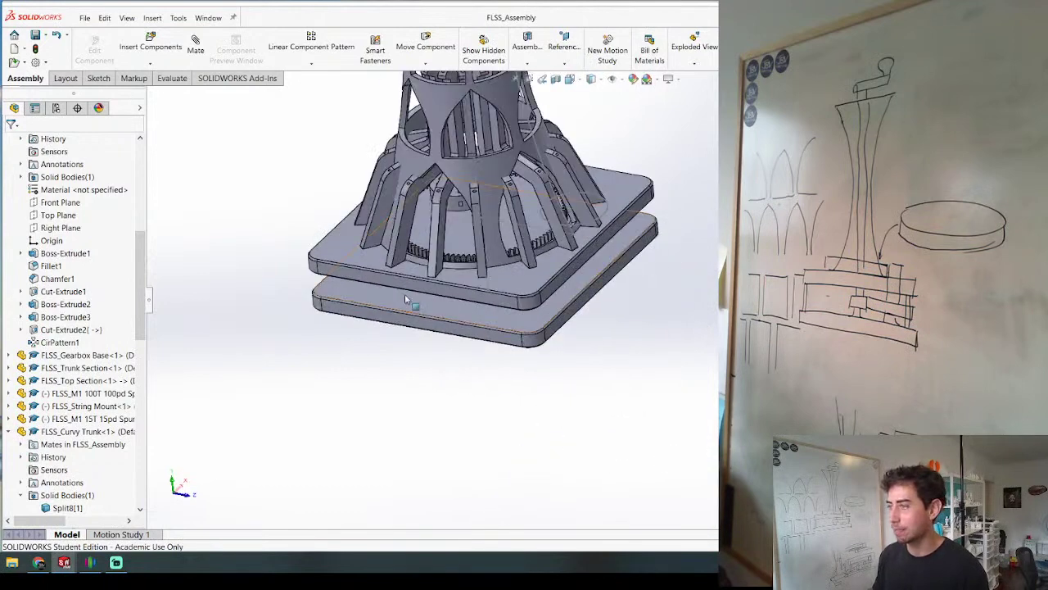
Step: Examine the base plates, the gap between them and the gears inside the trunk in relation to the whole sculpture
left_click_drag(405, 299, 414, 335)
left_click(380, 414)
middle_click_drag(364, 324, 352, 290)
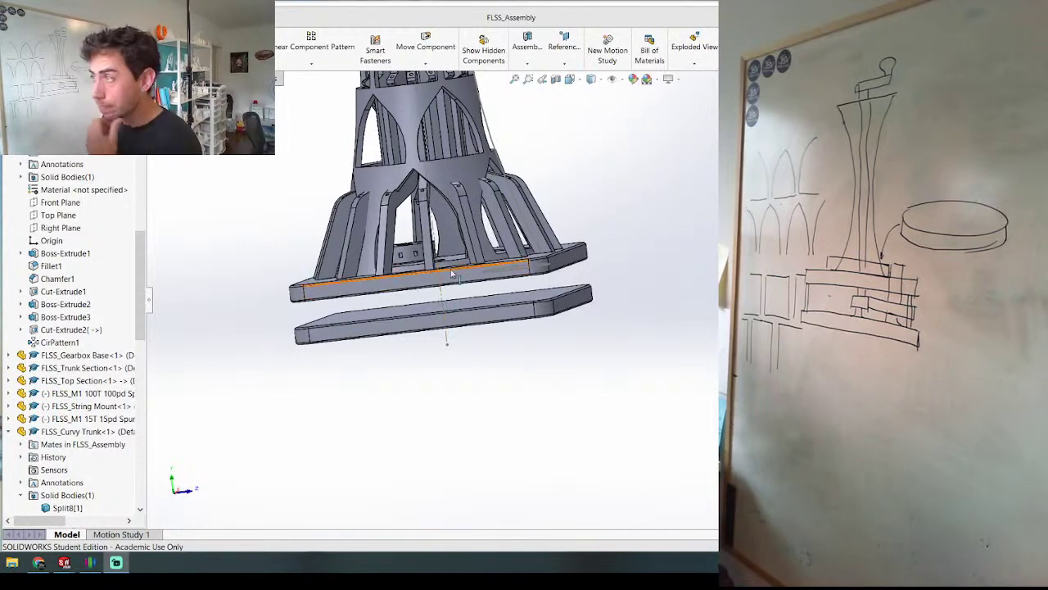
middle_click_drag(455, 255, 493, 220)
scroll(584, 298, "up", 4)
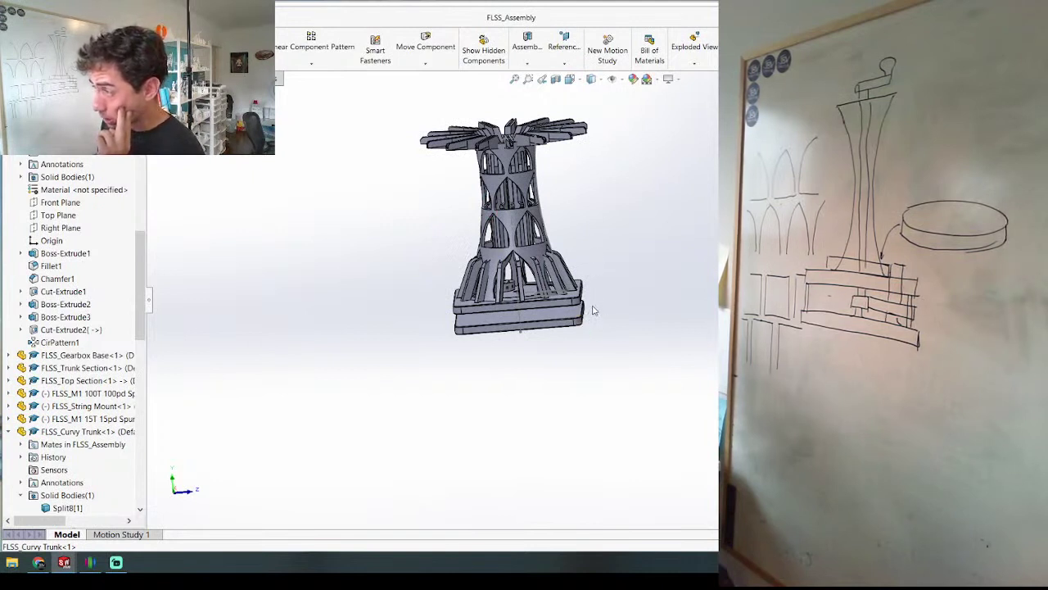
middle_click_drag(595, 290, 567, 251)
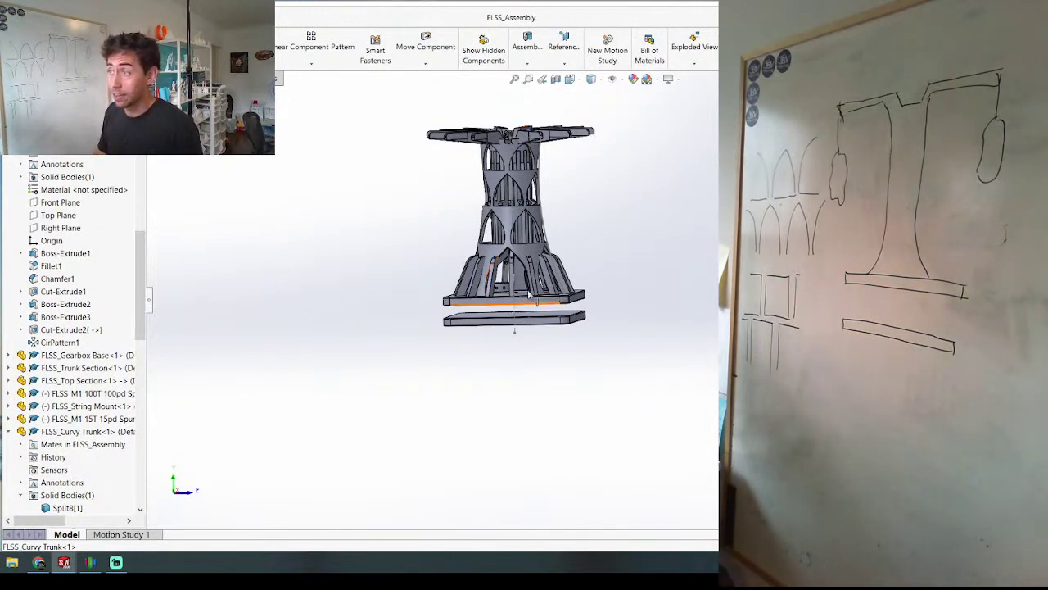
scroll(512, 279, "down", 5)
middle_click_drag(501, 287, 502, 314)
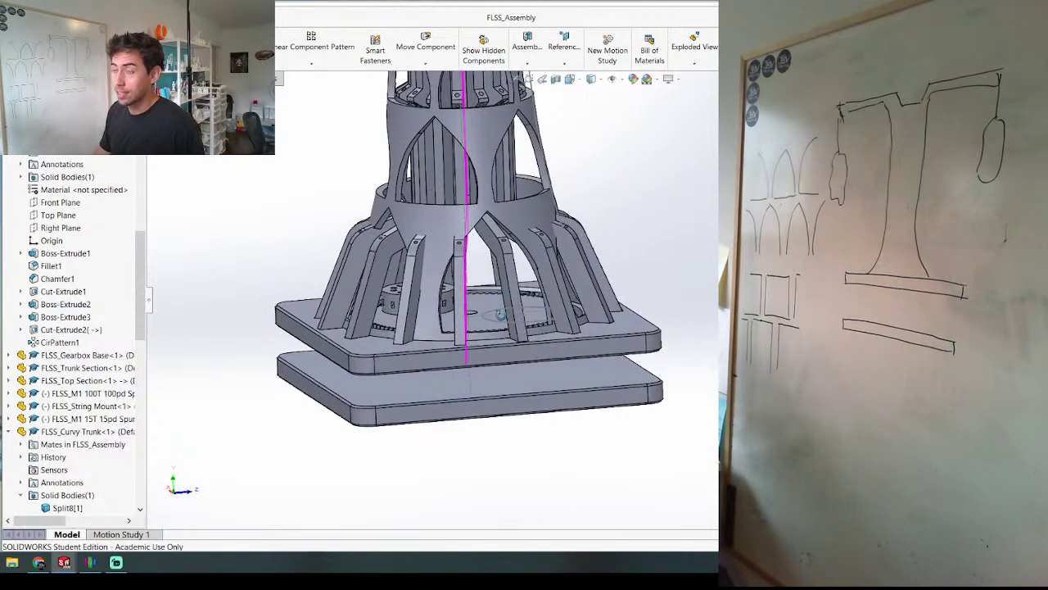
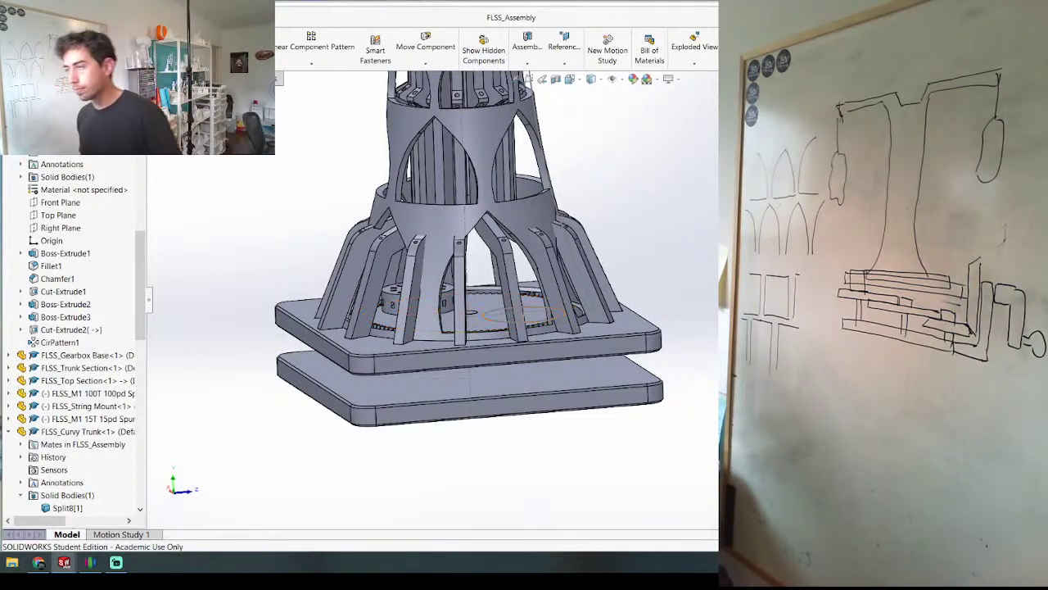
scroll(564, 222, "up", 3)
middle_click_drag(567, 227, 602, 295)
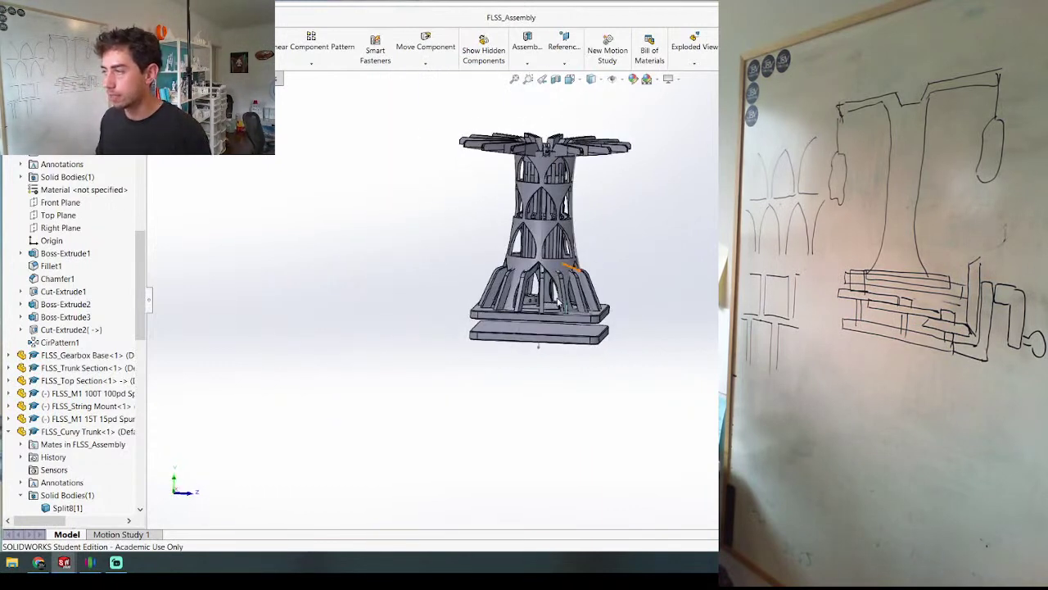
scroll(373, 331, "down", 3)
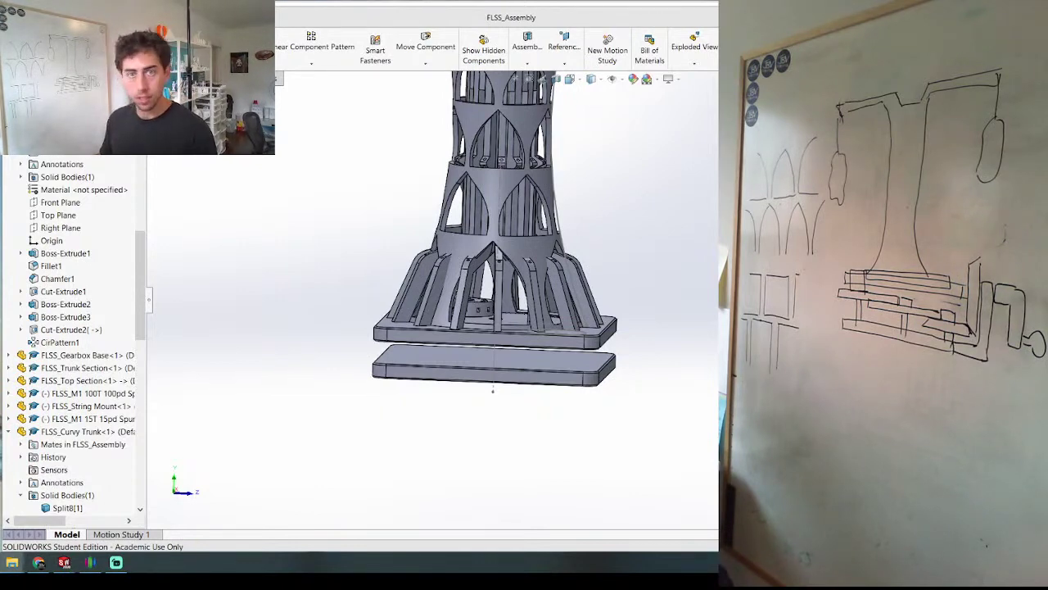
Step: Open the CAD folder in two File Explorer windows and arrange them side by side over the assembly
left_click_drag(2, 114, 598, 80)
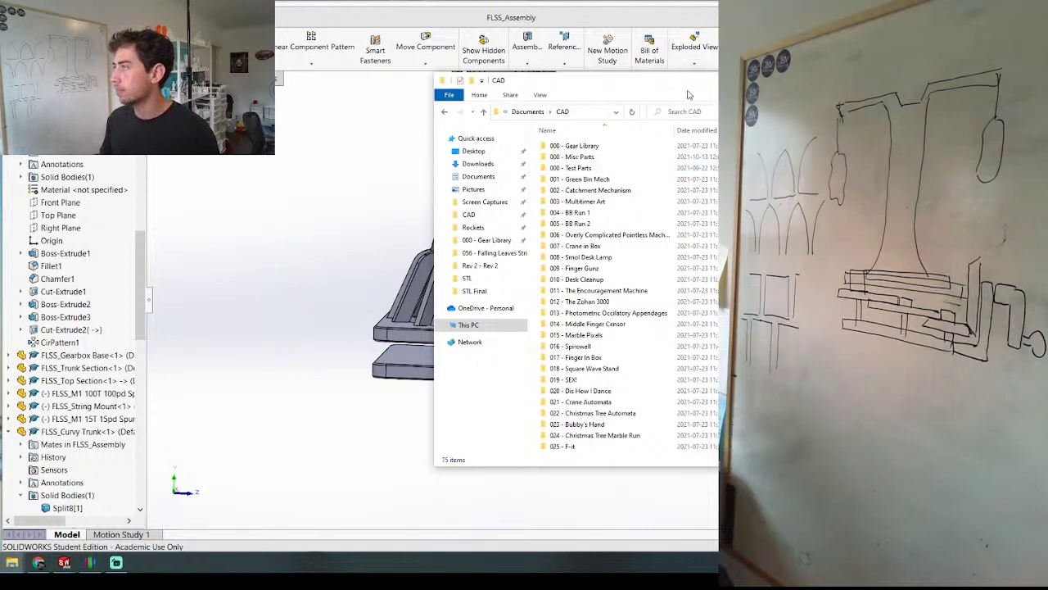
left_click_drag(532, 79, 689, 97)
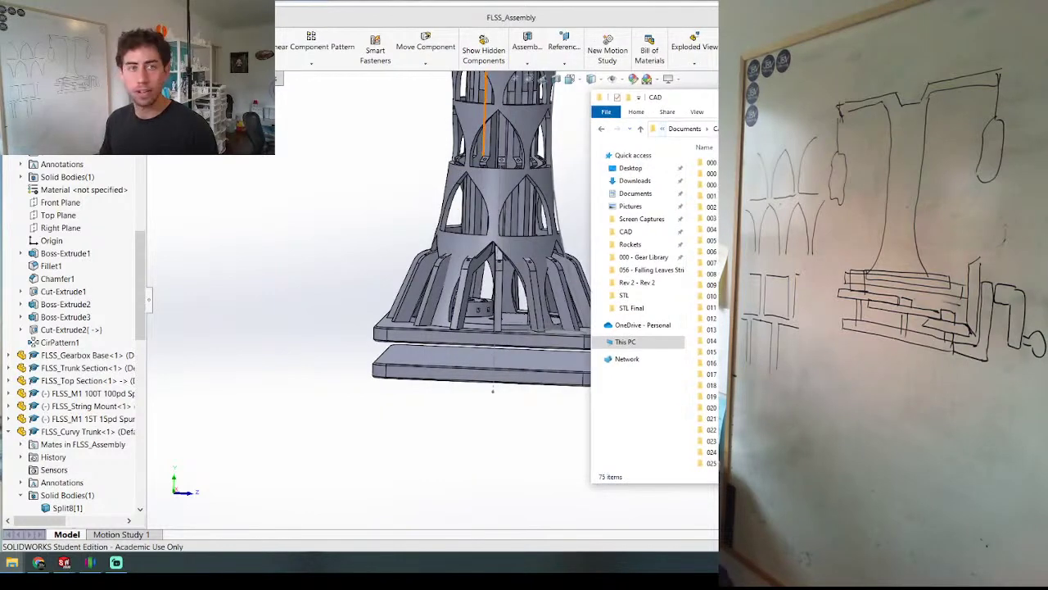
left_click_drag(0, 90, 315, 100)
left_click_drag(897, 266, 598, 257)
left_click_drag(425, 98, 304, 87)
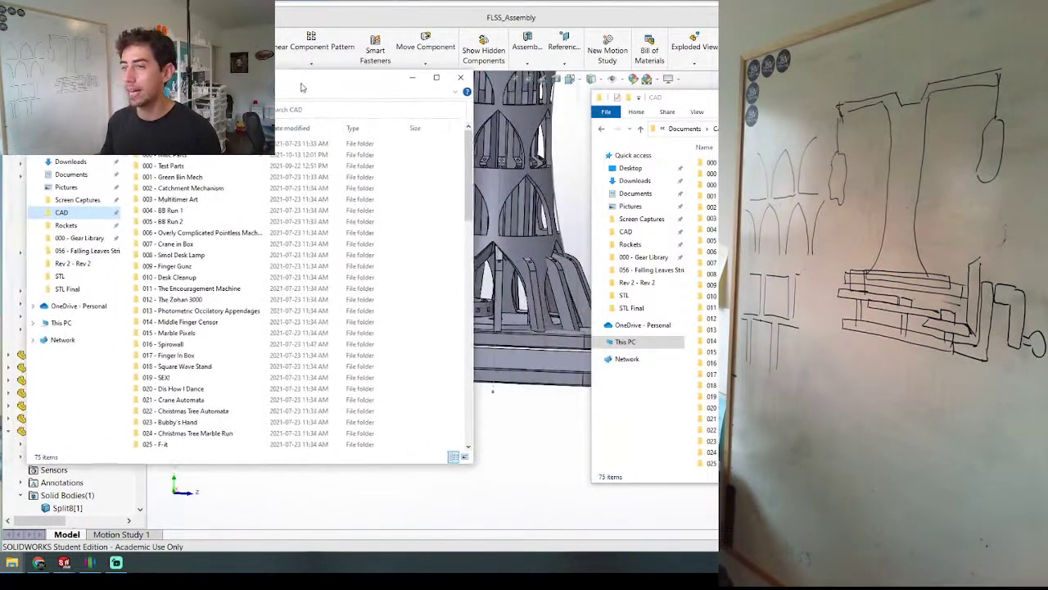
Step: Open the 051 - Big Wave Hai folder in one window and 056 - Falling Leaves String Sculpture in the other
scroll(241, 379, "down", 9)
scroll(242, 379, "down", 3)
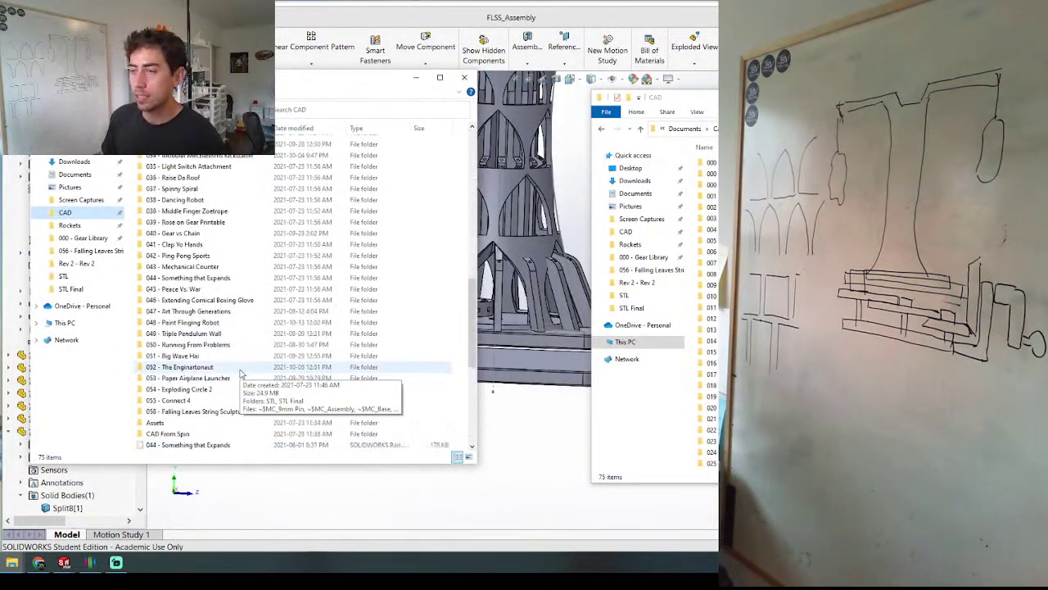
left_click(199, 391)
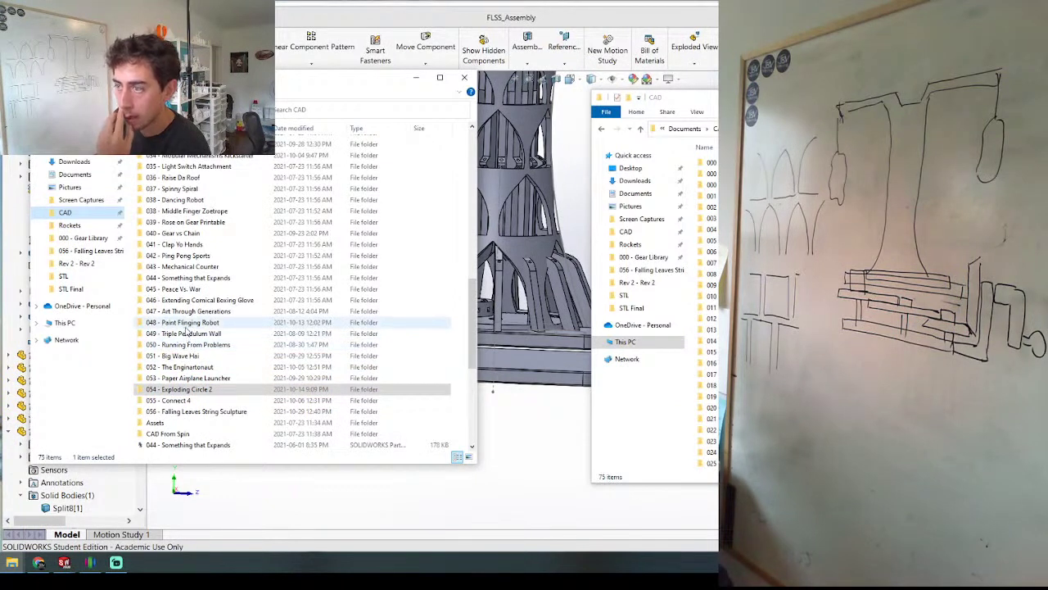
double_click(182, 356)
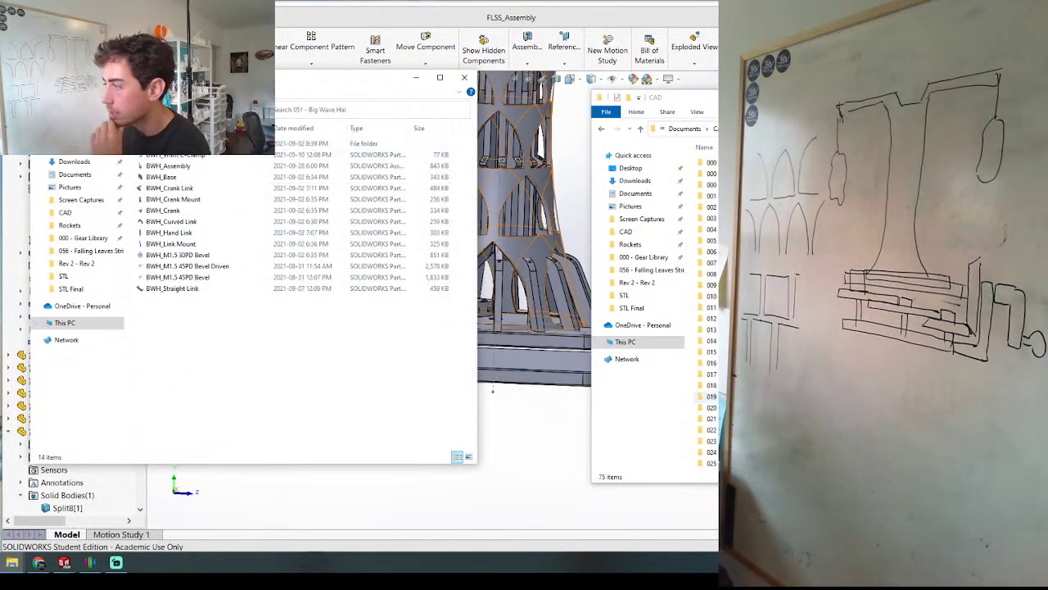
double_click(718, 396)
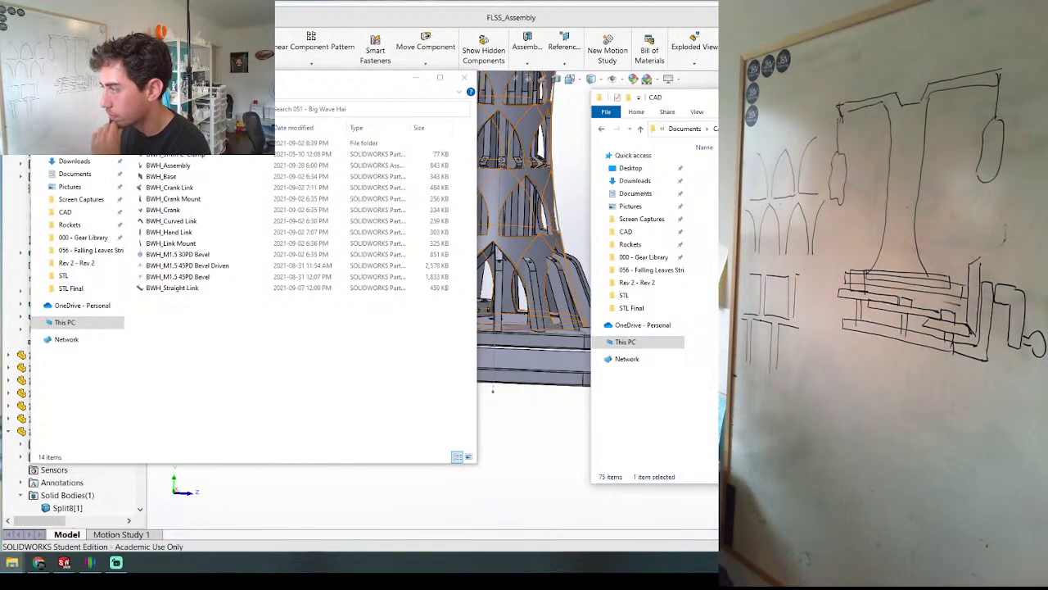
key("Return")
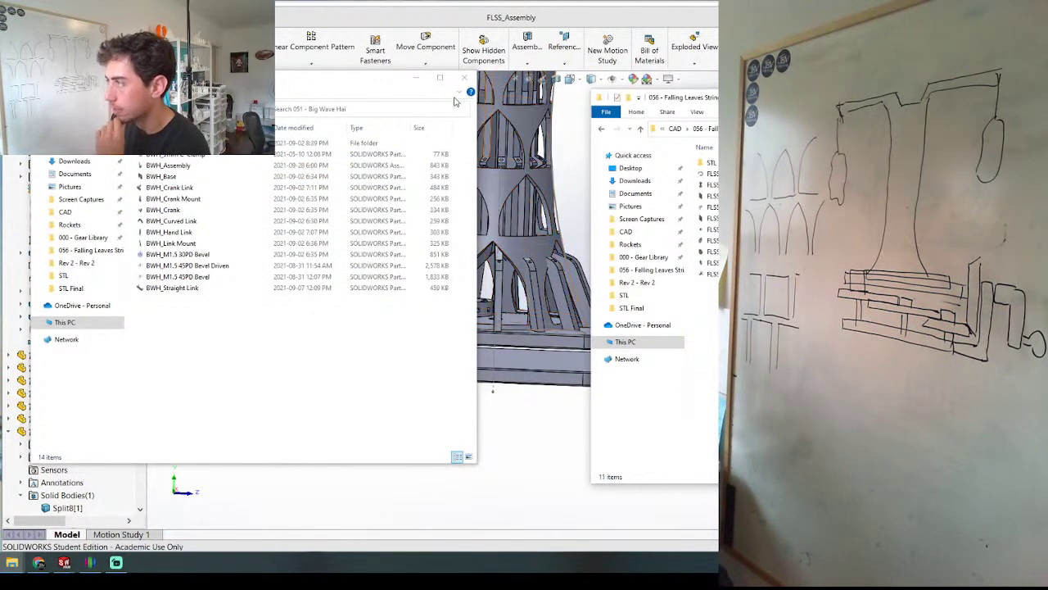
Step: Copy the BWH_Crank part into the 056 - Falling Leaves String Sculpture folder and rename the copy FLSS_Crank
left_click(172, 212)
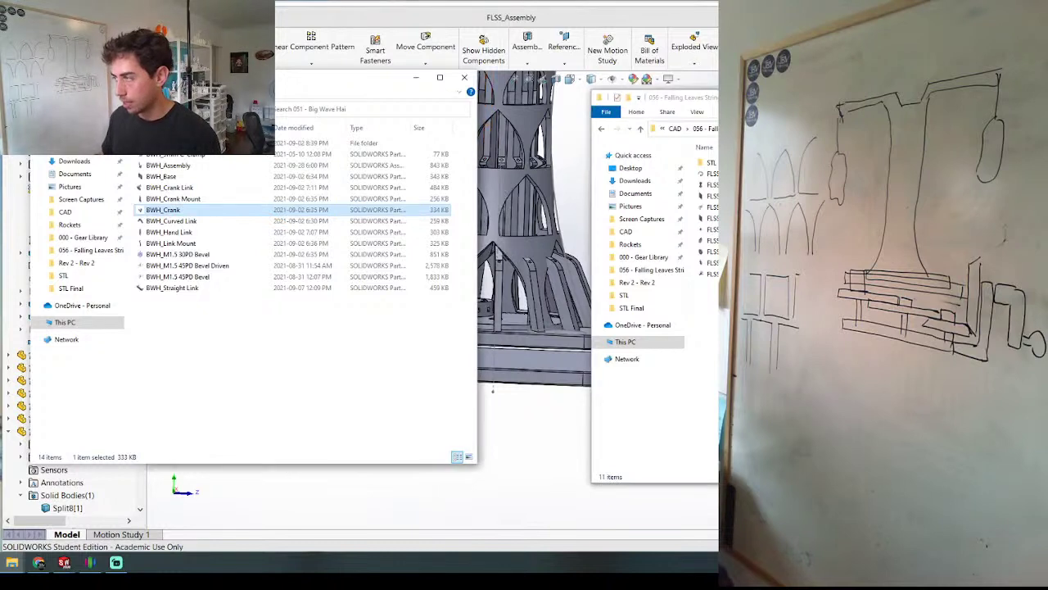
left_click_drag(163, 210, 705, 131)
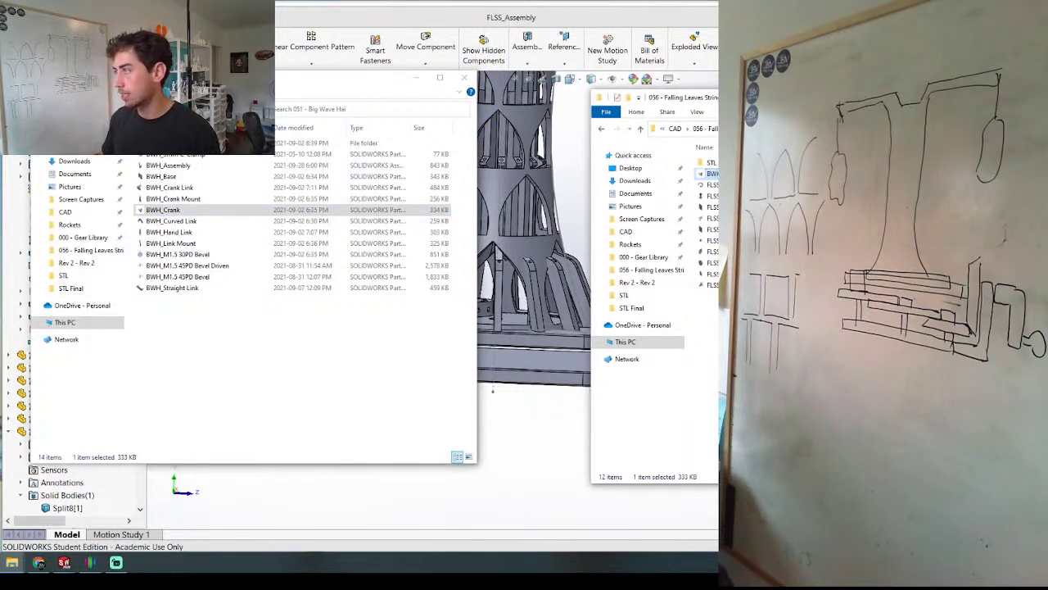
left_click(720, 174)
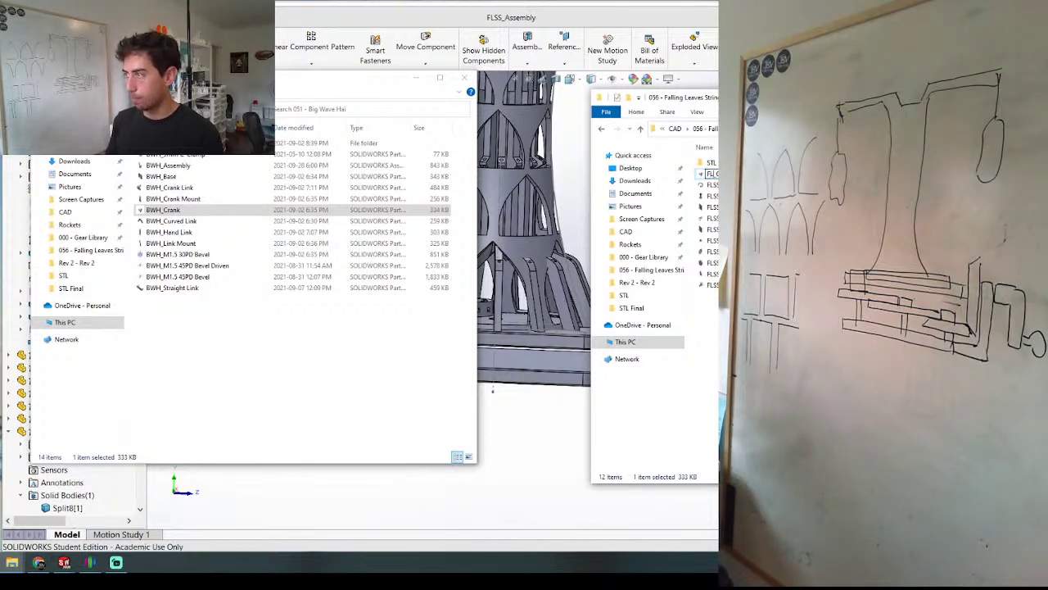
key("Return")
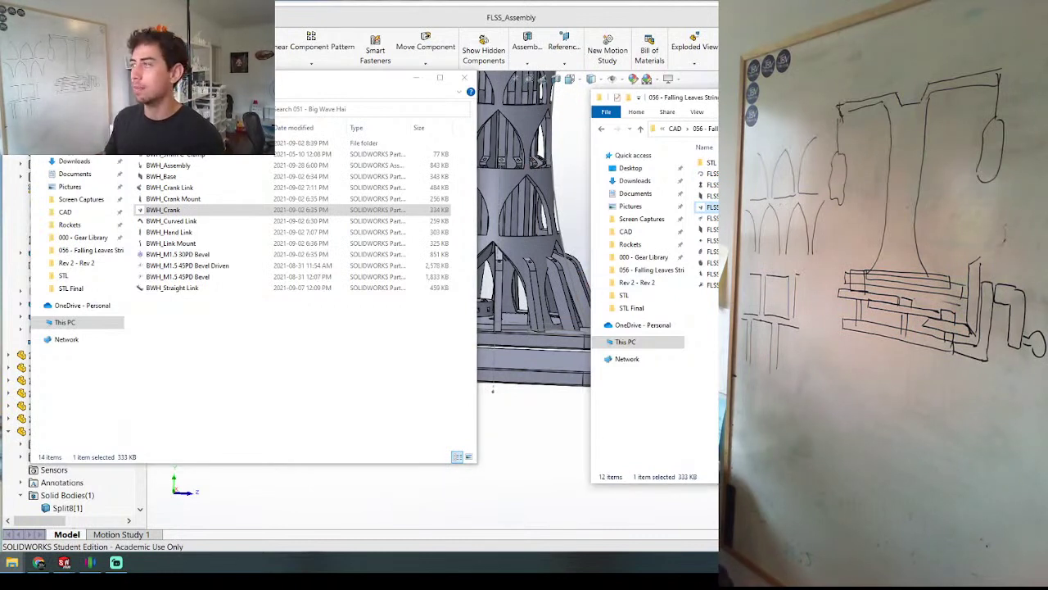
Step: Close the Big Wave Hai folder and insert the FLSS_Crank part into the assembly beside the base
left_click_drag(770, 97, 743, 97)
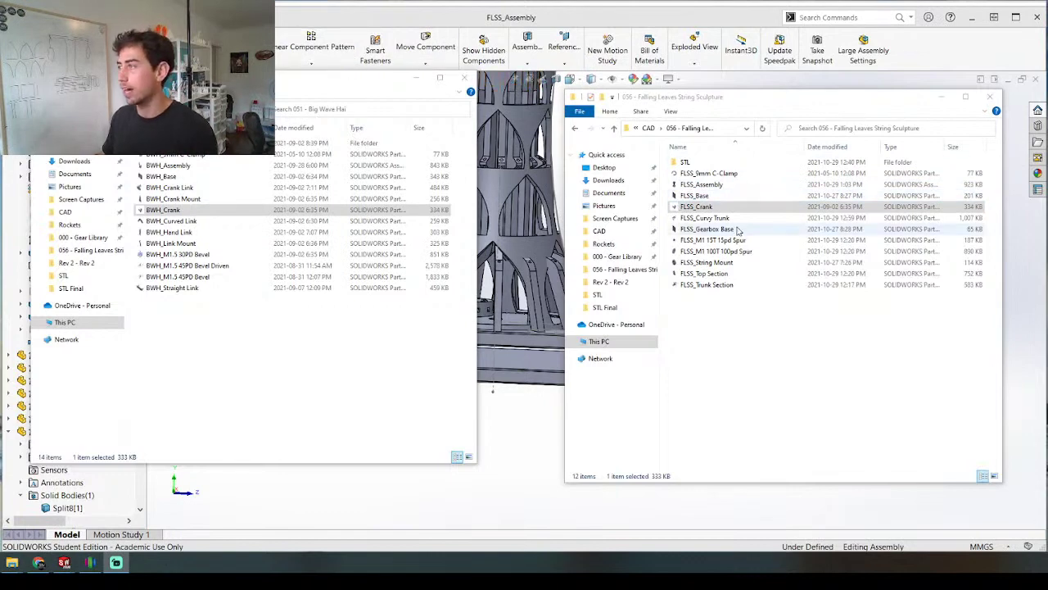
left_click(465, 78)
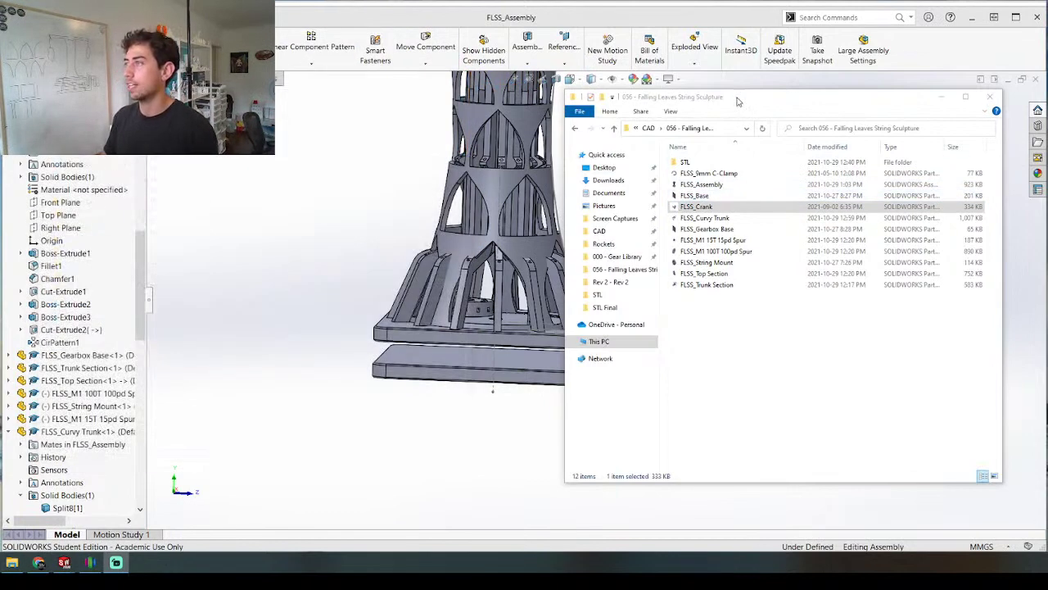
left_click_drag(737, 101, 0, 111)
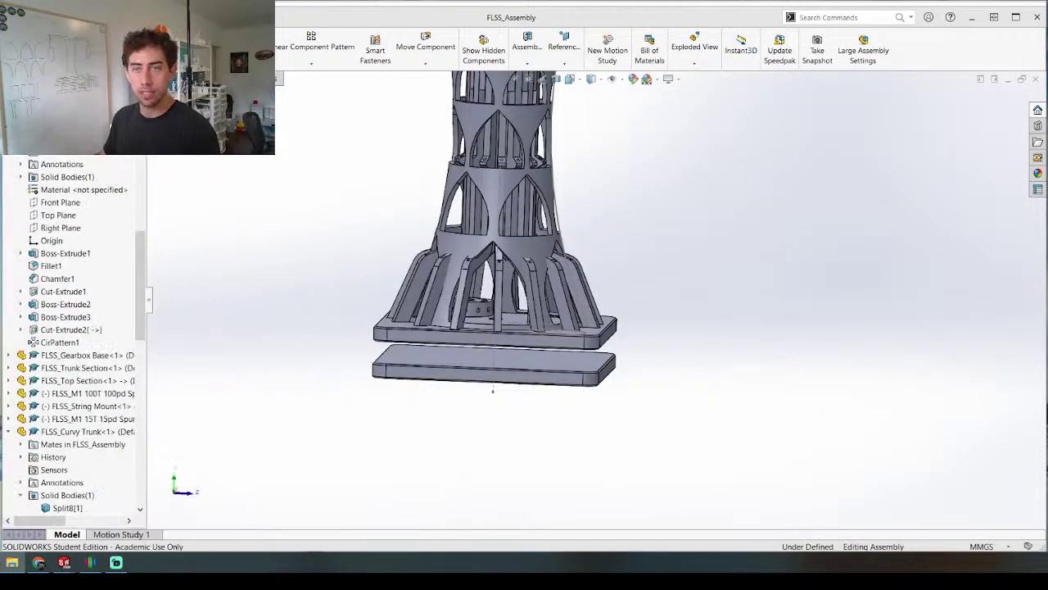
left_click_drag(0, 291, 743, 351)
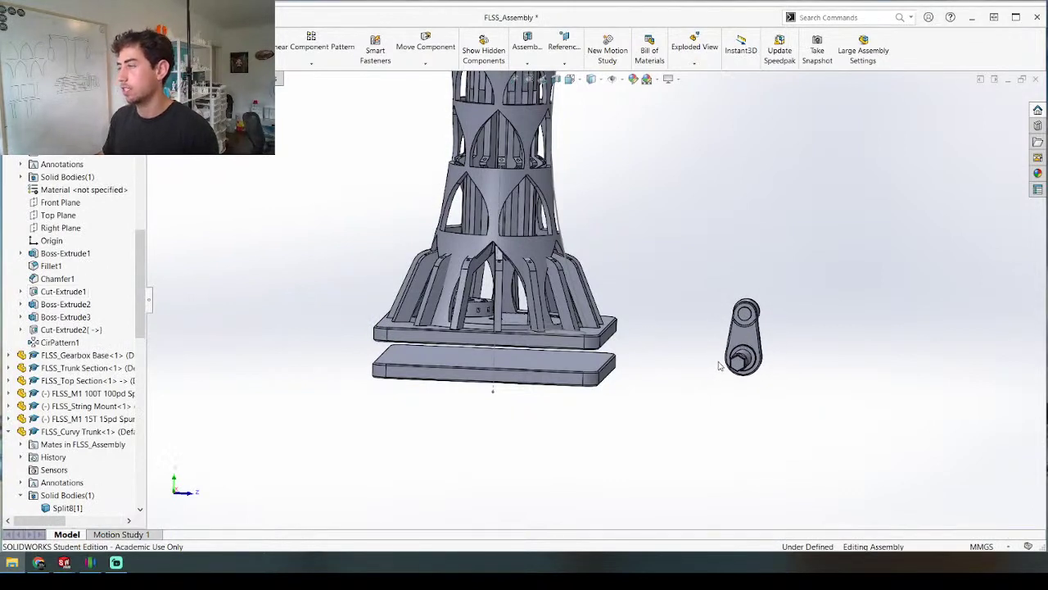
Step: Rotate the crank so its shaft points towards the base, and look squarely at the upper base plate's side face
right_click_drag(719, 366, 663, 393)
scroll(726, 334, "down", 3)
left_click(638, 294)
middle_click_drag(617, 295, 619, 349)
mouse_move(676, 250)
right_mouse_down()
mouse_move(610, 276)
mouse_move(717, 236)
mouse_move(695, 249)
right_mouse_up()
scroll(635, 276, "up", 4)
middle_click_drag(623, 340, 494, 295)
left_click(497, 326)
key("ctrl+8")
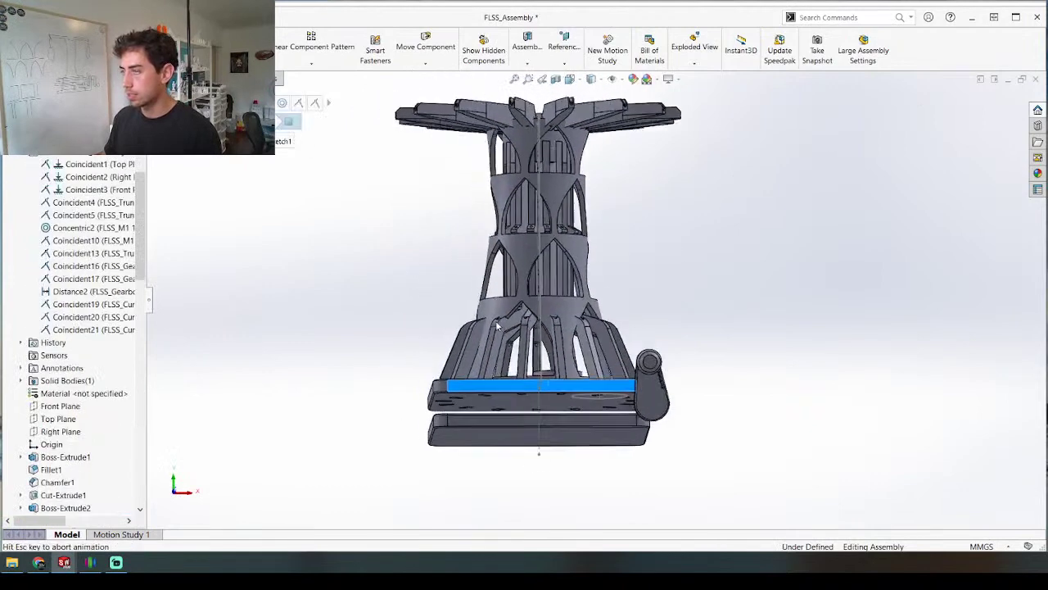
Step: Move the crank to the middle of the base's side with its shaft reaching into the gap between the two plates
left_click_drag(711, 449, 601, 414)
middle_click_drag(556, 431, 669, 445)
left_click(668, 446)
key("ctrl+8")
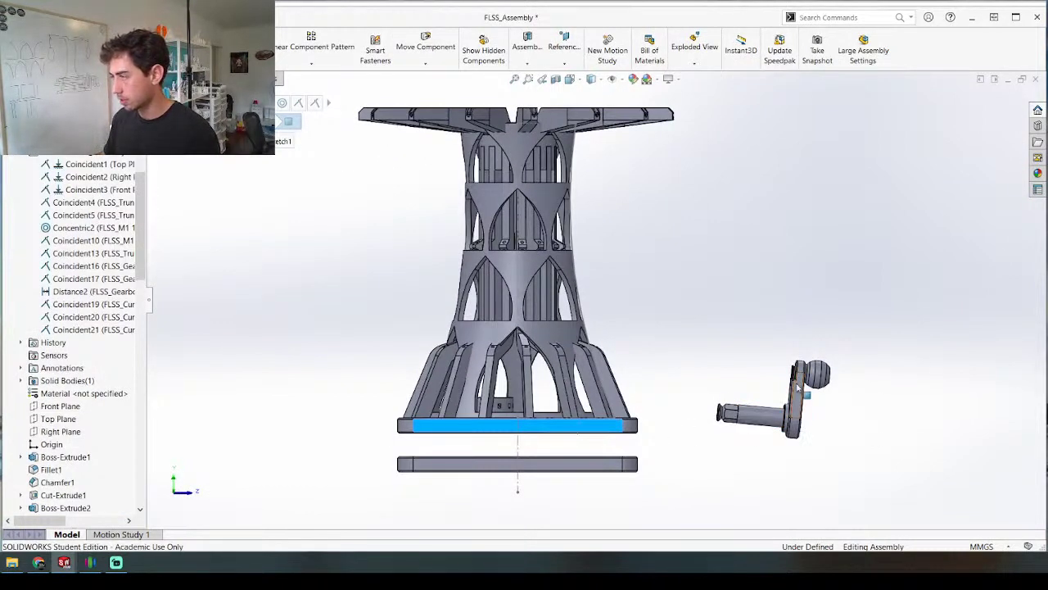
left_click_drag(798, 382, 669, 408)
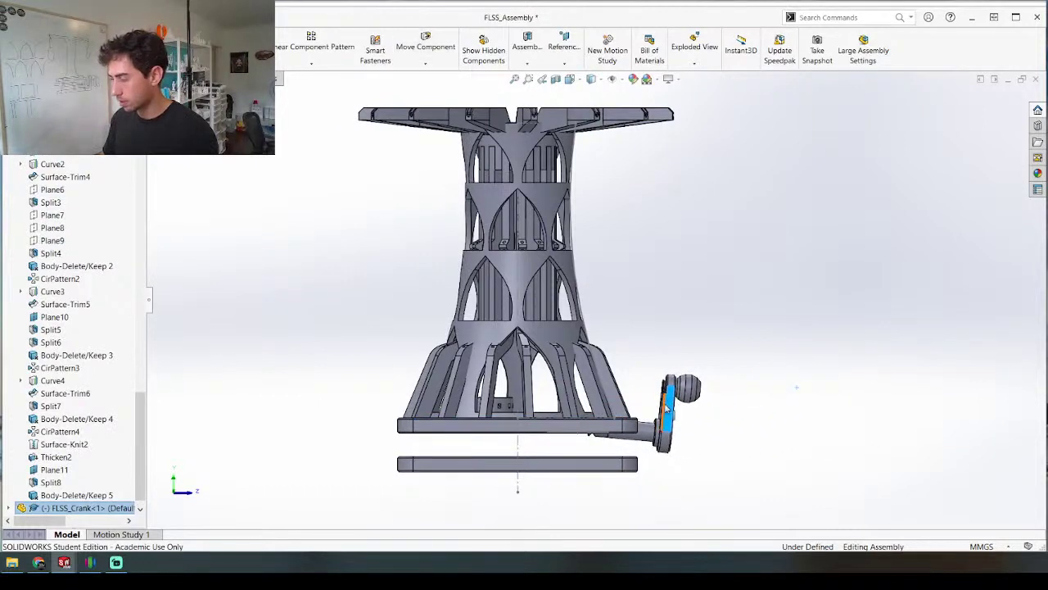
key("ctrl+7")
left_click_drag(563, 442, 567, 435)
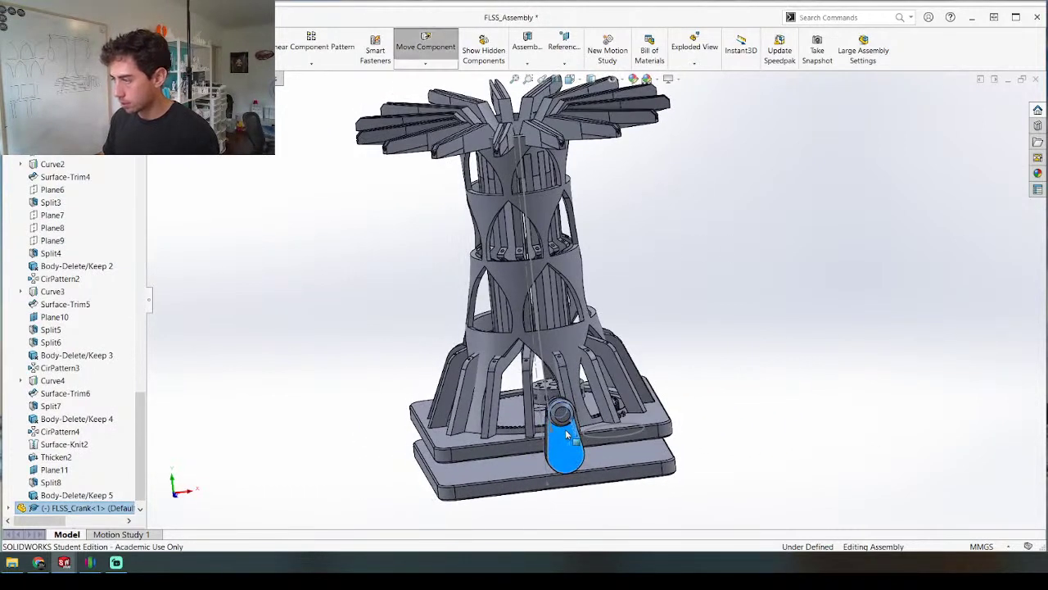
Step: Raise the crank so that its shaft sits above the upper base plate
middle_click_drag(525, 457, 624, 446)
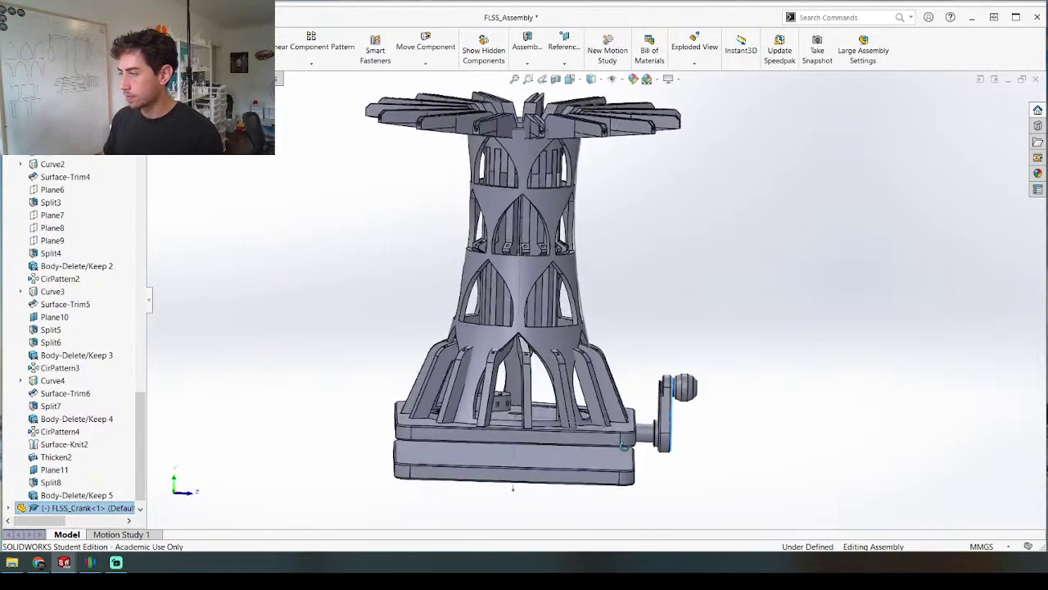
left_click_drag(668, 426, 671, 377)
middle_click_drag(671, 377, 518, 489)
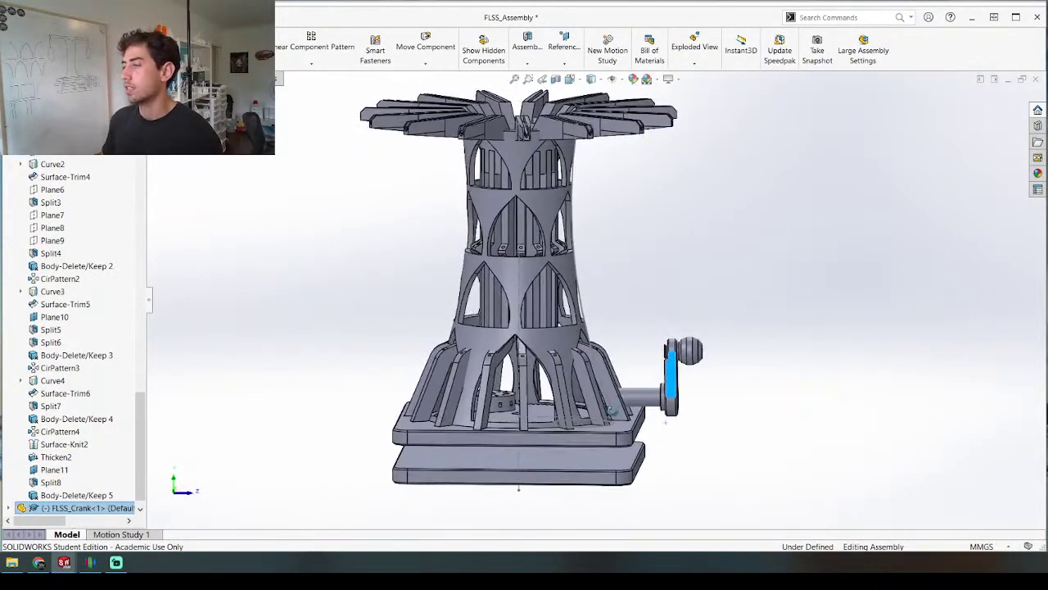
left_click(675, 423)
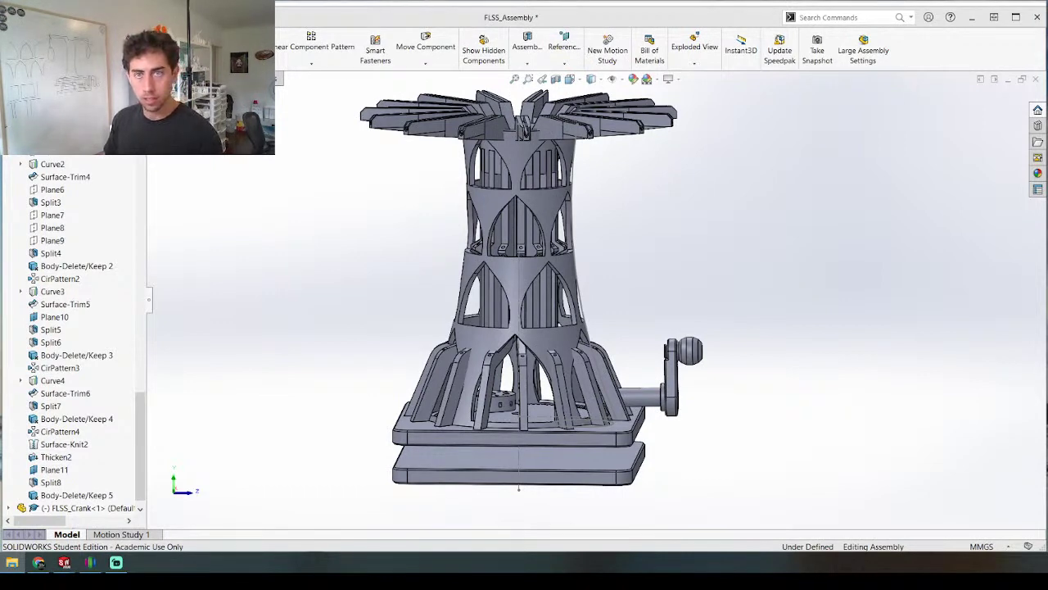
Step: Open the 051 - Big Wave Hai folder in a second file window beside the 056 - Falling Leaves String Sculpture folder
left_click_drag(1, 63, 918, 112)
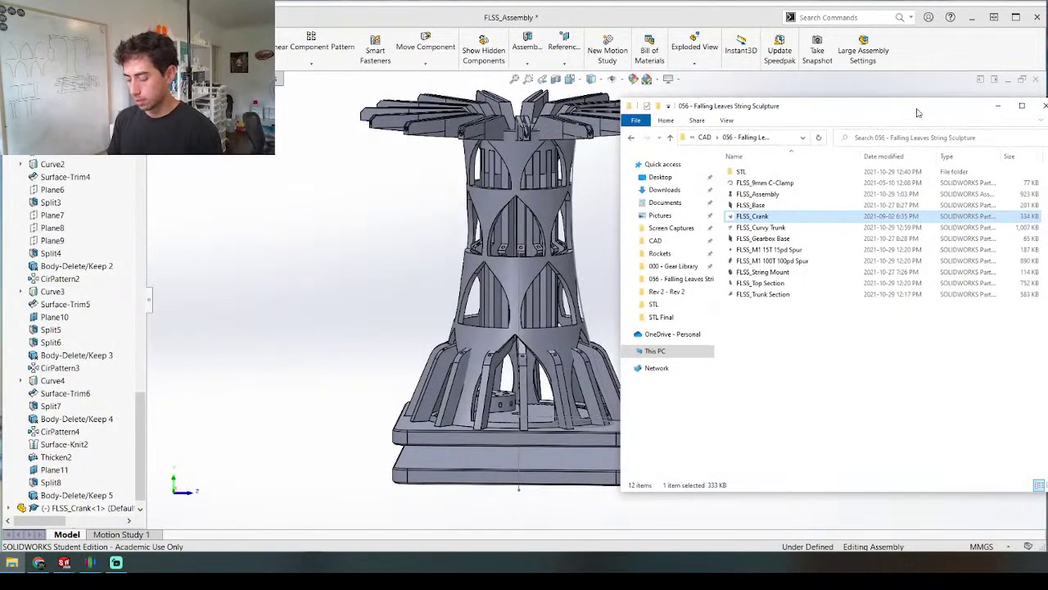
key("ctrl+n")
left_click_drag(921, 112, 440, 104)
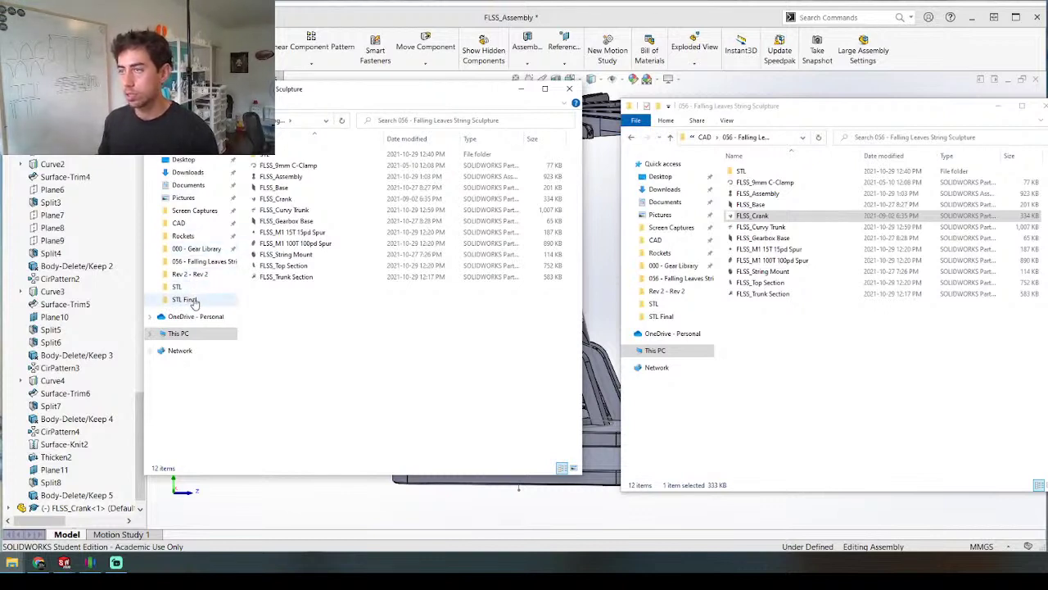
left_click(210, 263)
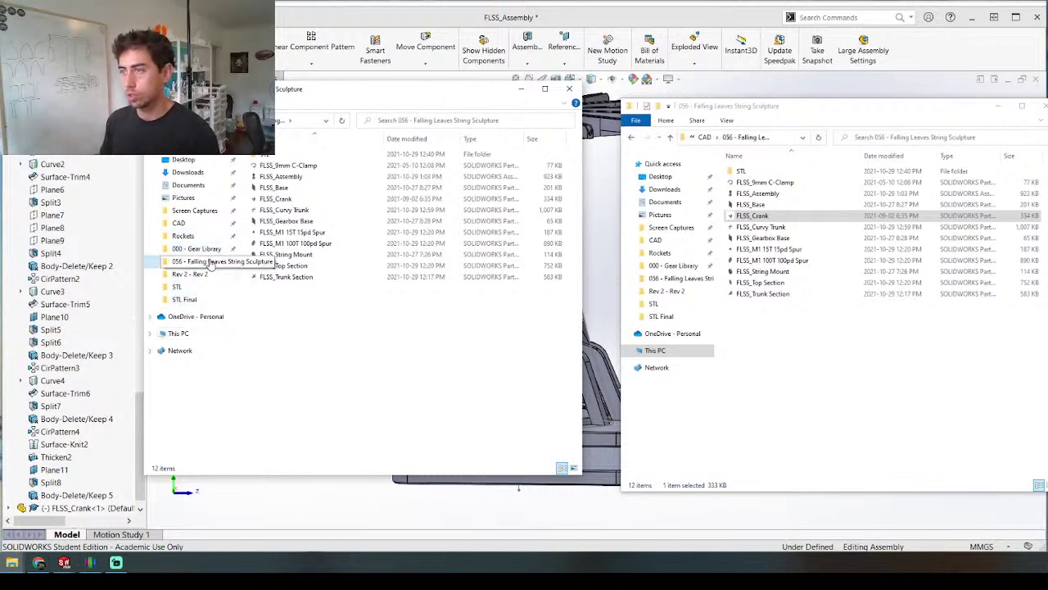
left_click(179, 223)
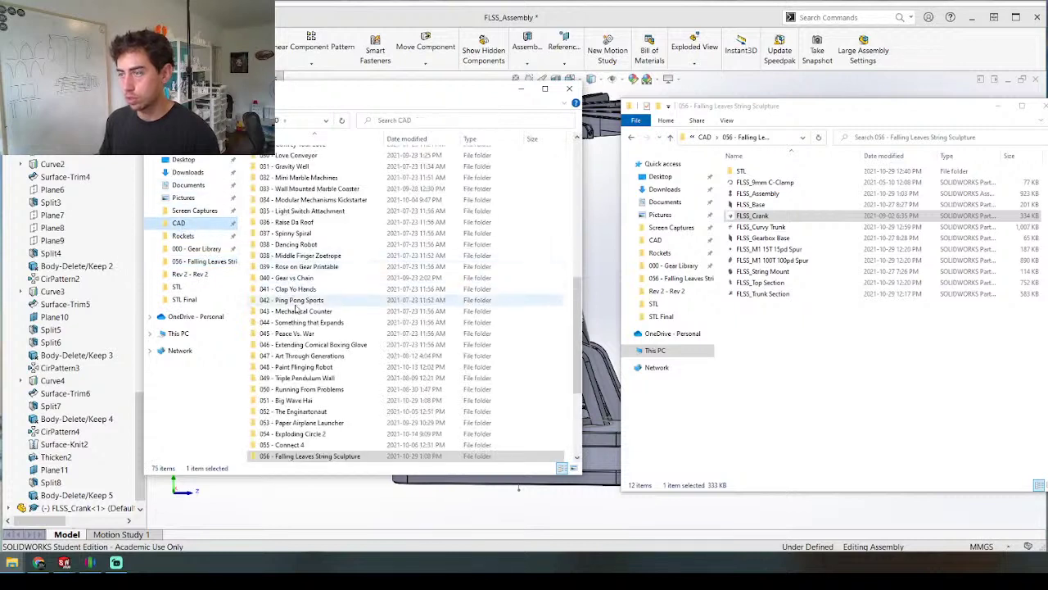
double_click(305, 401)
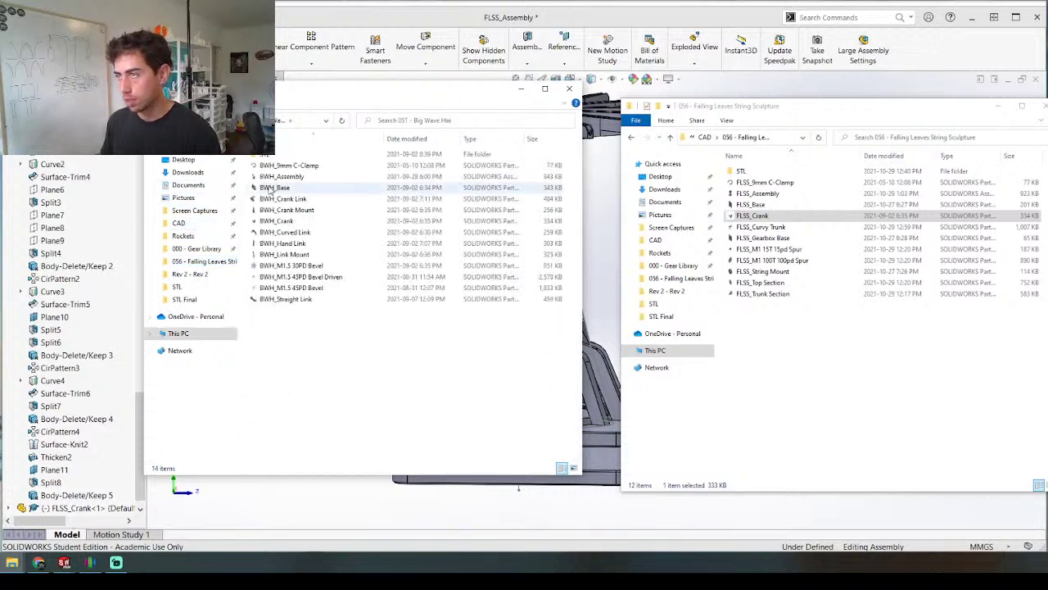
right_click(236, 105)
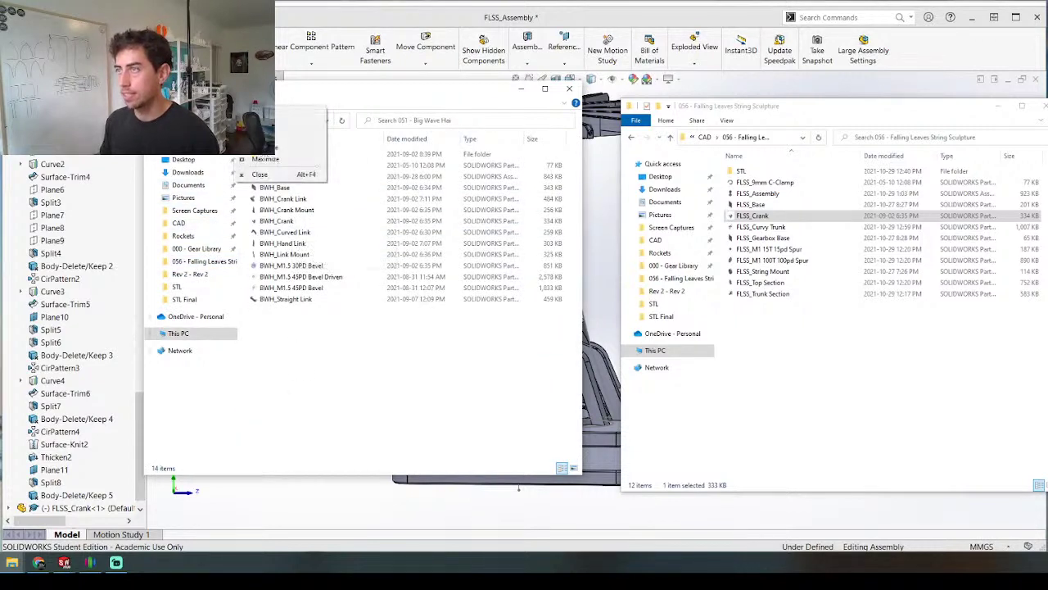
left_click(236, 90)
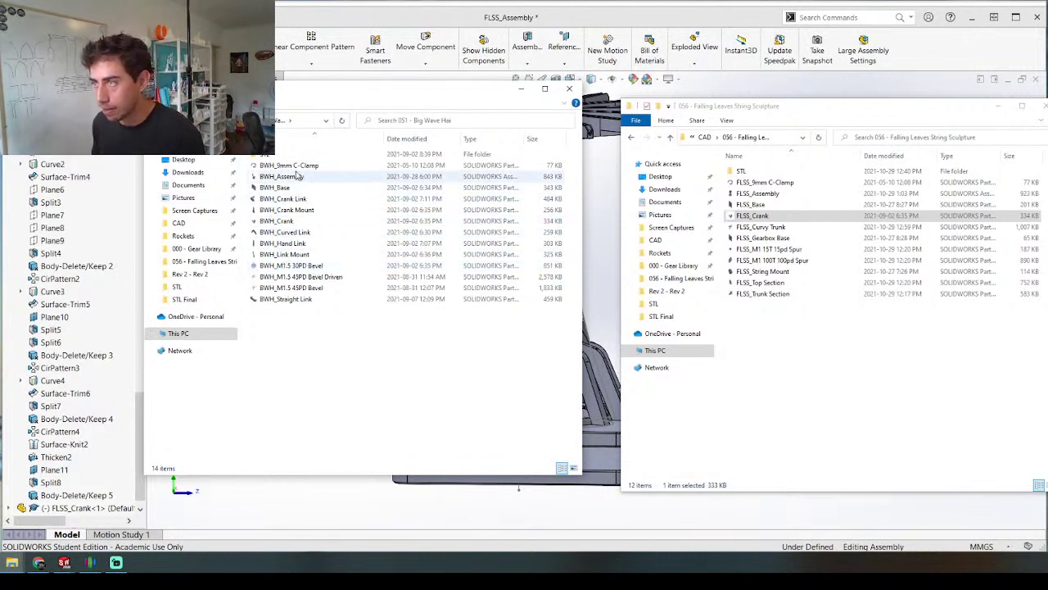
Step: Copy the BWH_M1.5 30PD Bevel part into the Falling Leaves folder and rename the copy FLSS_M1.5 30PD Bevel
left_click(303, 276)
left_click(300, 266)
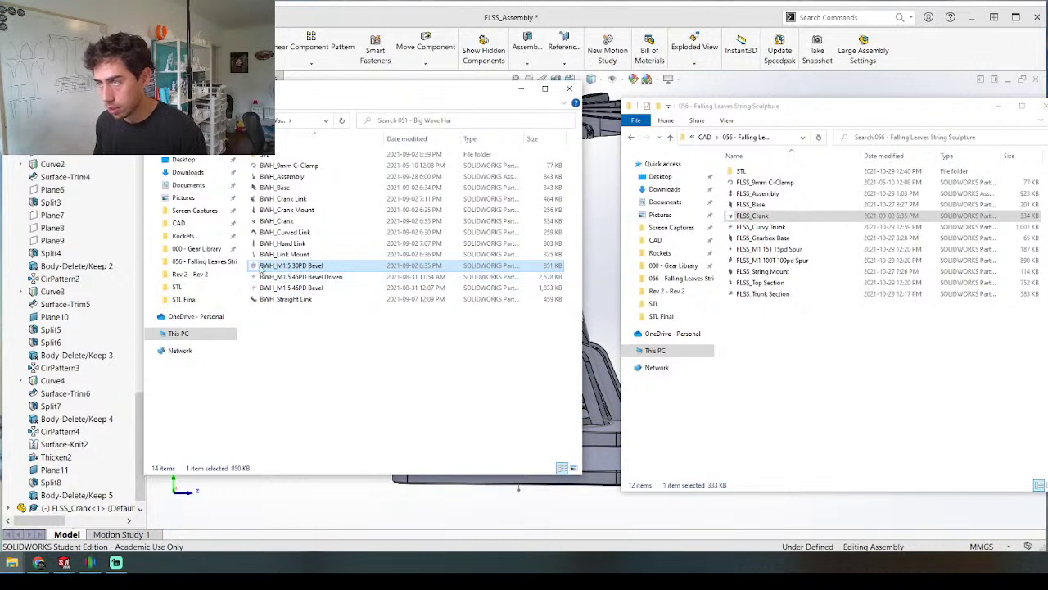
mouse_move(264, 270)
left_mouse_down()
mouse_move(839, 364)
mouse_move(734, 409)
mouse_move(805, 322)
mouse_move(798, 331)
left_mouse_up()
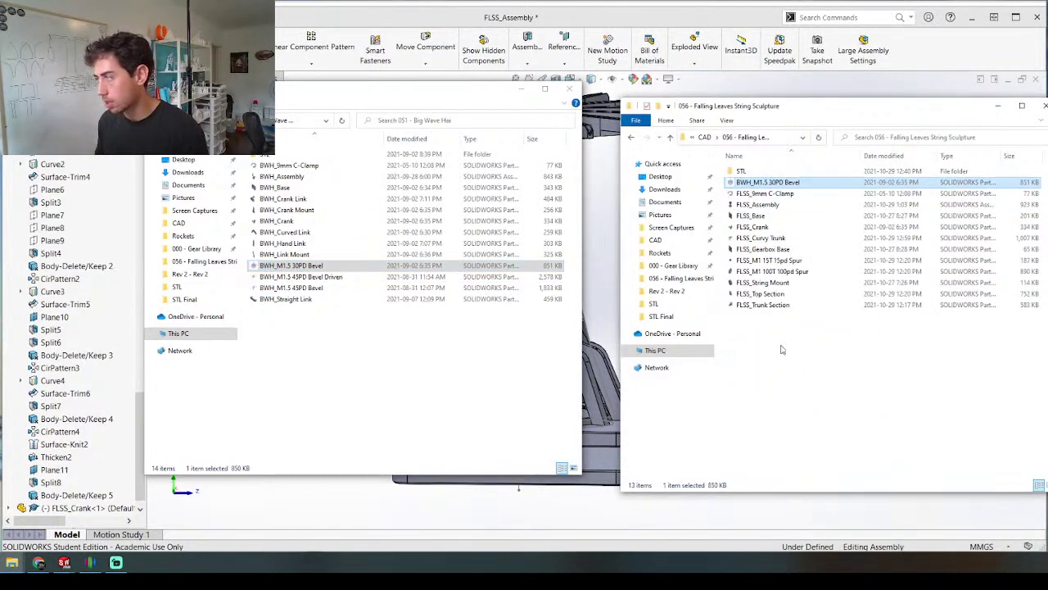
left_click(752, 182)
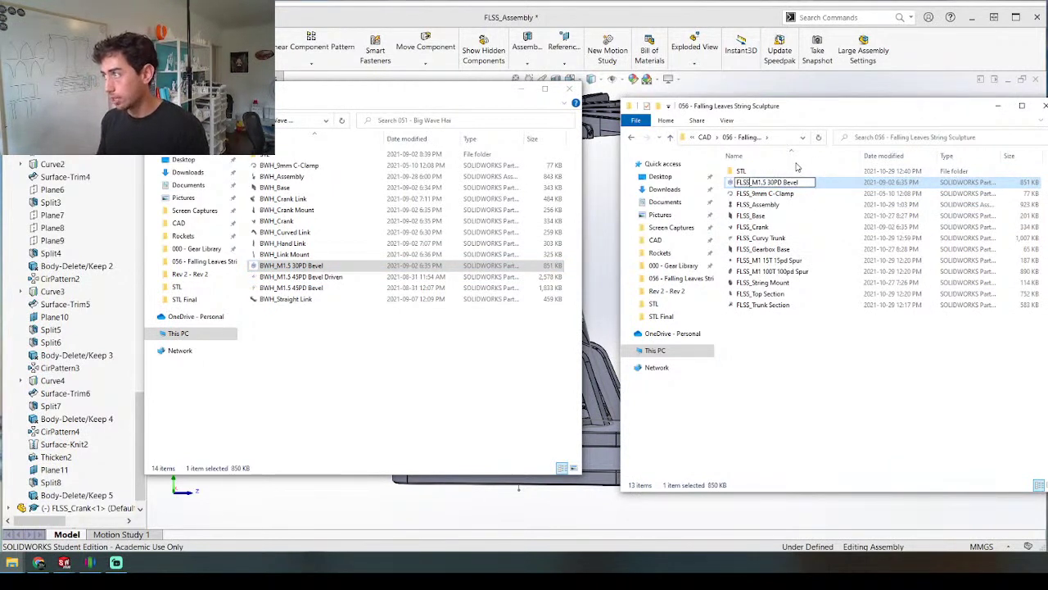
key("Return")
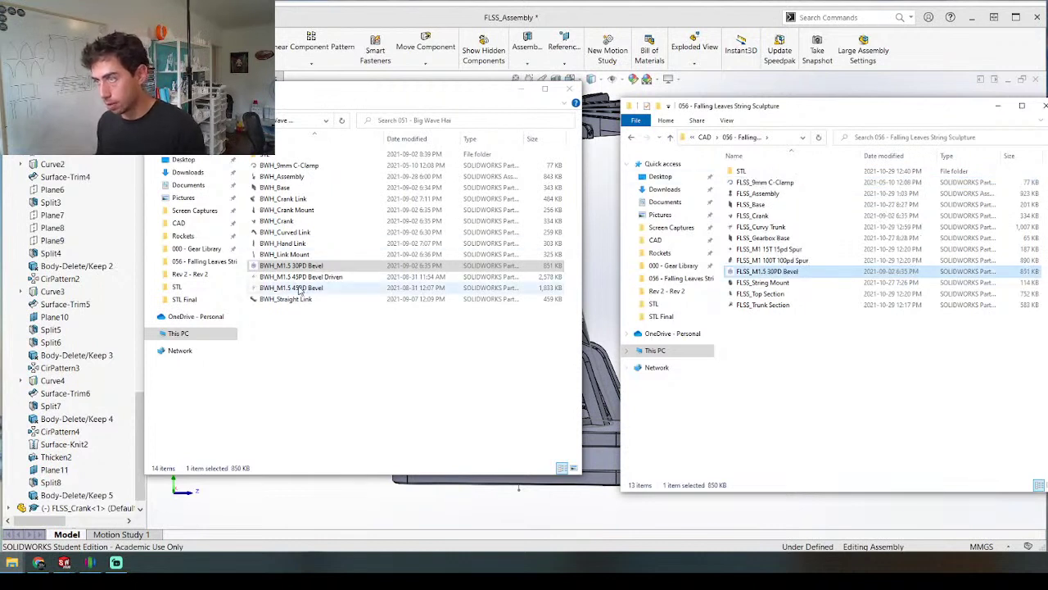
Step: Copy the BWH_M1.5 45PD Bevel part into the Falling Leaves folder and rename the copy FLSS_M1.5 45PD Bevel
left_click_drag(298, 289, 811, 402, "ctrl")
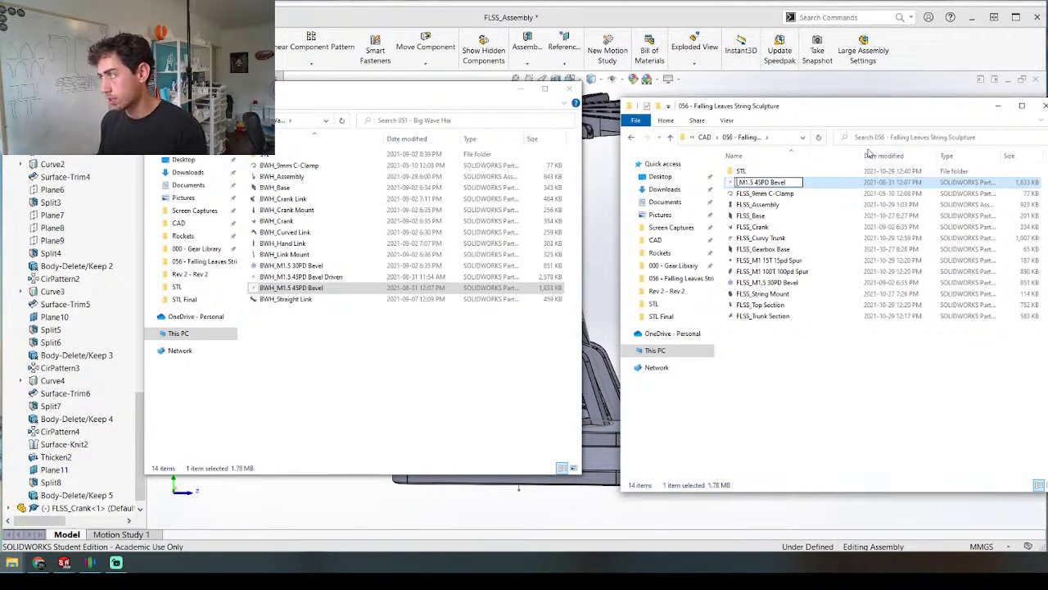
key("Return")
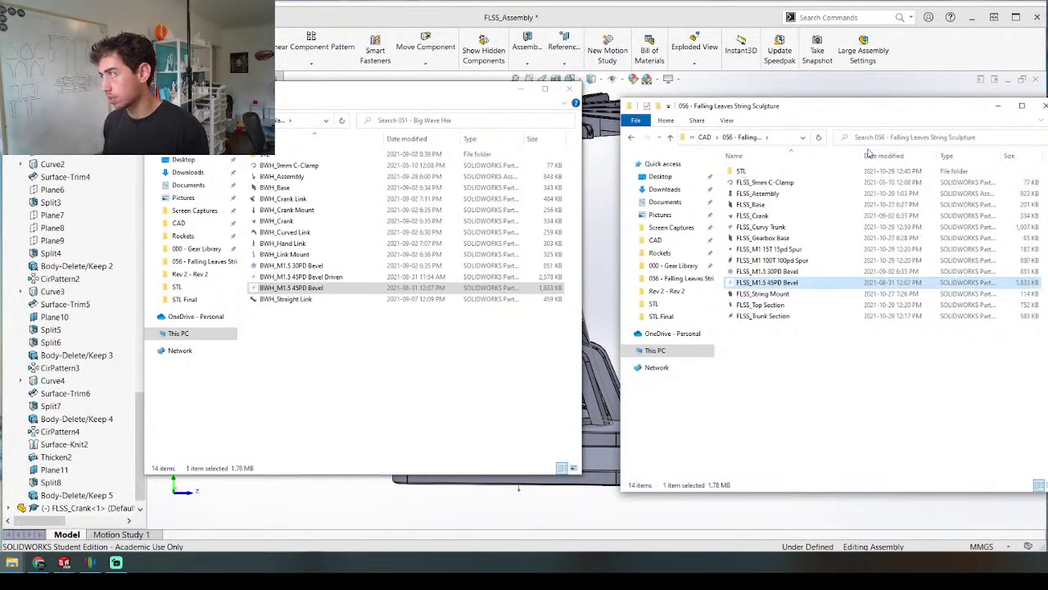
Step: Close the Big Wave Hai folder and insert the FLSS_M1.5 45PD Bevel part into the assembly beside the trunk
left_click(572, 88)
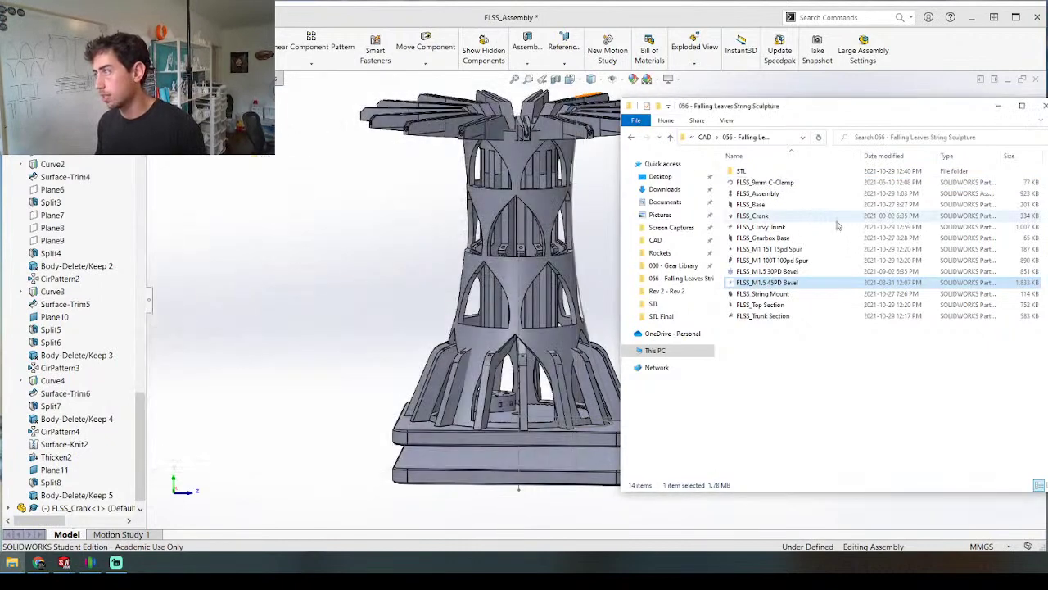
left_click_drag(818, 285, 391, 324)
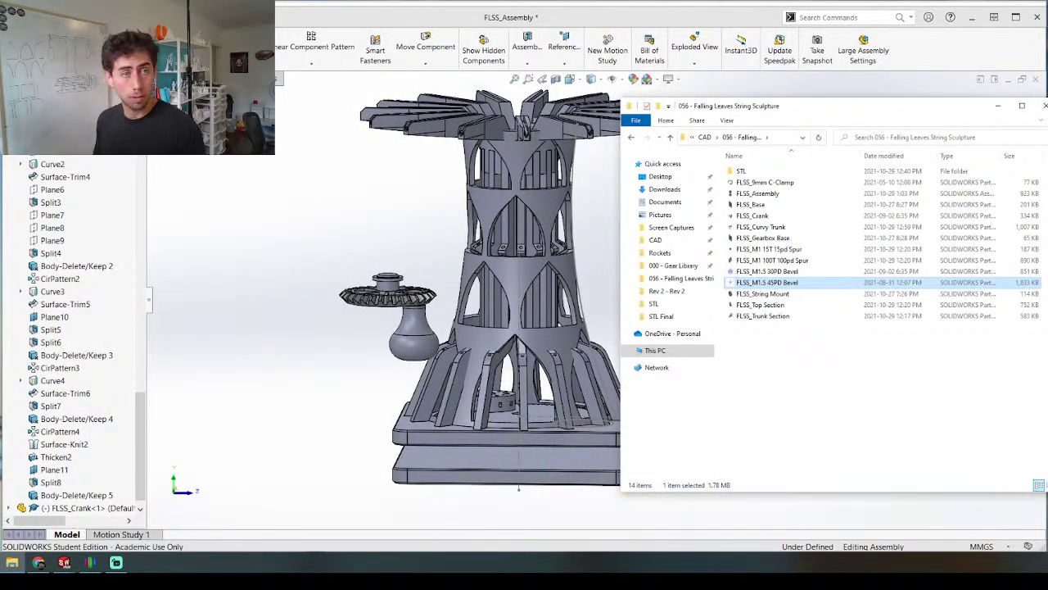
left_click(135, 99)
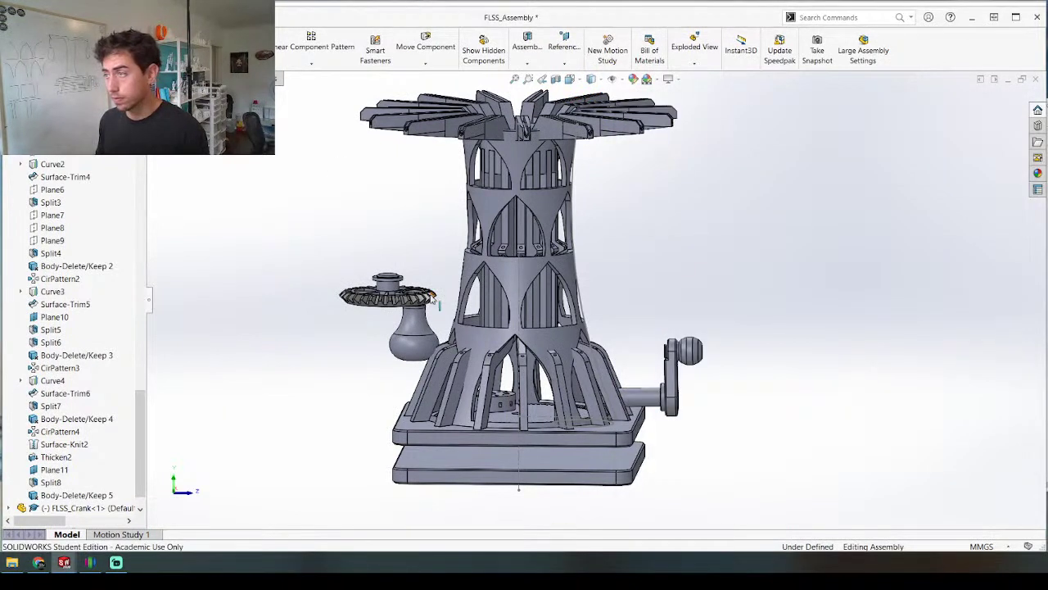
Step: Rotate the bevel gear upright and move it next to the crank with its hub facing the base
right_click_drag(415, 310, 510, 197)
right_click(508, 198)
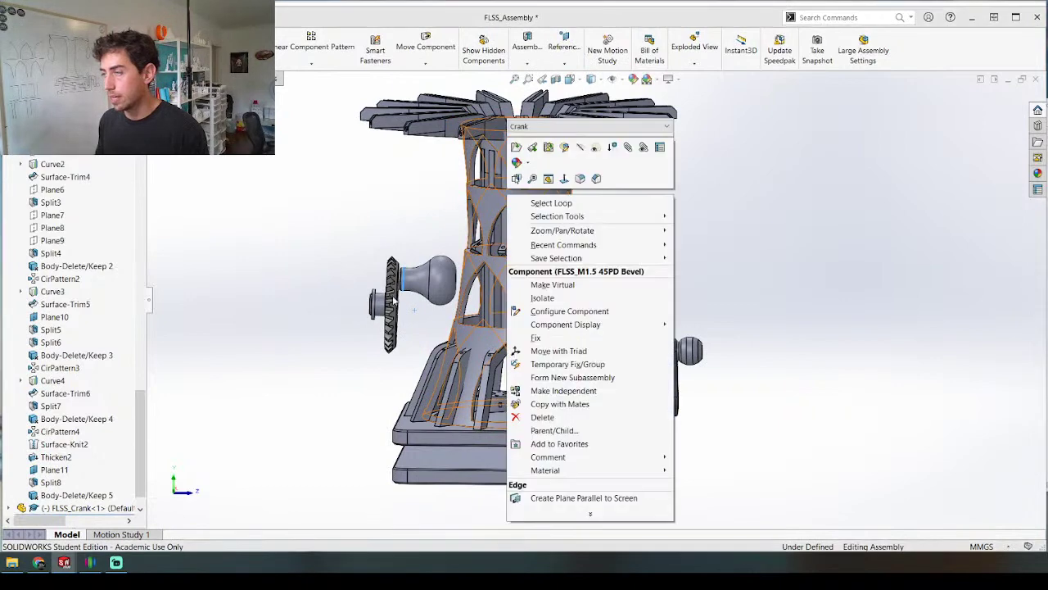
left_click(361, 201)
mouse_move(411, 291)
right_mouse_down()
mouse_move(369, 286)
mouse_move(413, 271)
mouse_move(503, 272)
mouse_move(364, 299)
mouse_move(393, 291)
right_mouse_up()
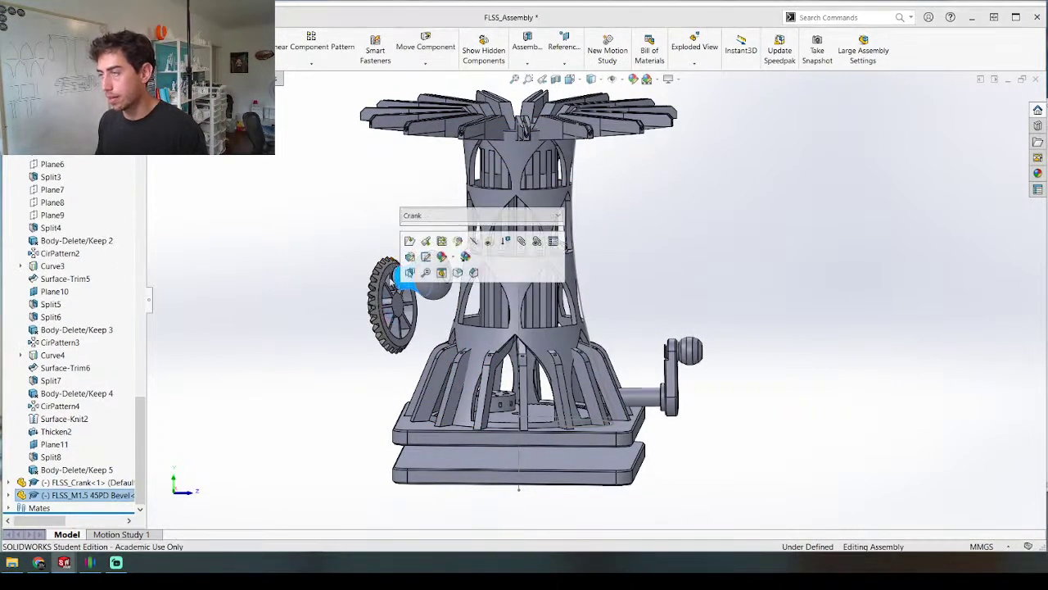
left_click_drag(399, 319, 727, 330)
right_click_drag(728, 330, 760, 364)
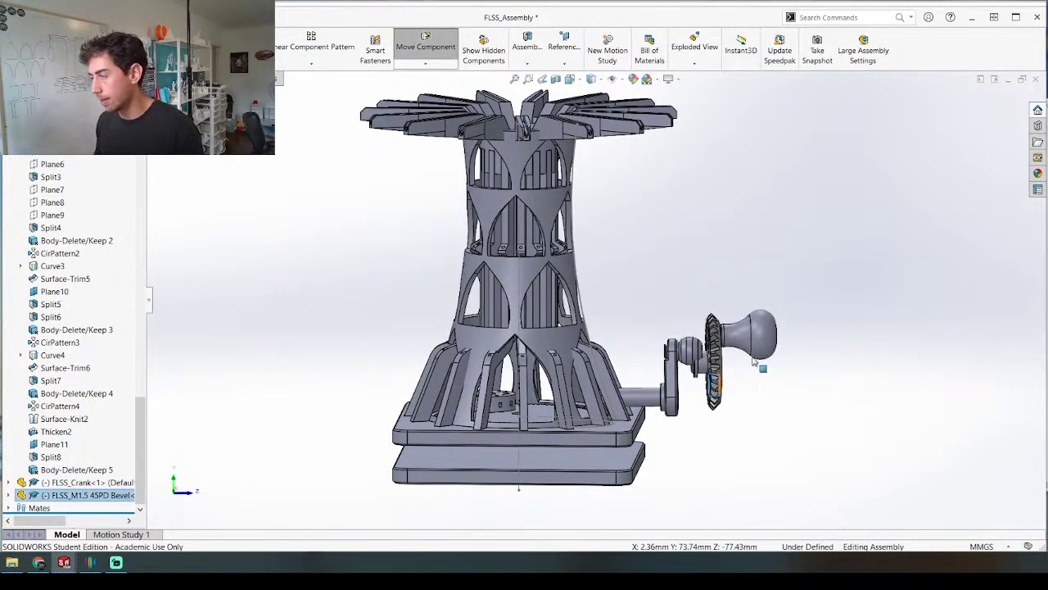
Step: Open the FLSS_M1.5 45PD Bevel part, hide its handle body and close the part to return to the assembly
scroll(718, 368, "down", 4)
middle_click_drag(711, 366, 711, 395)
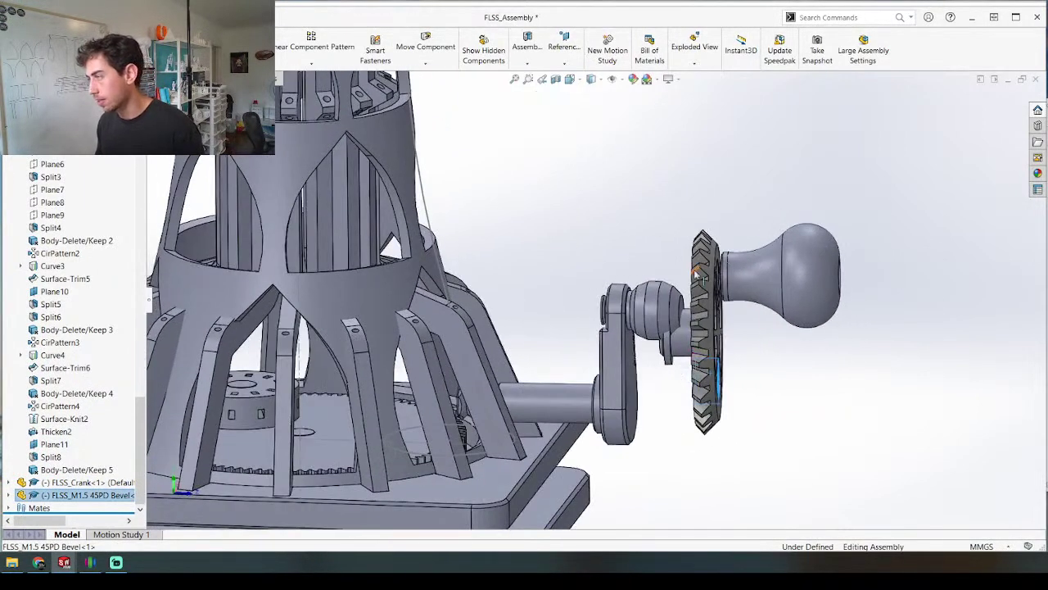
left_click(766, 279)
right_click(767, 279)
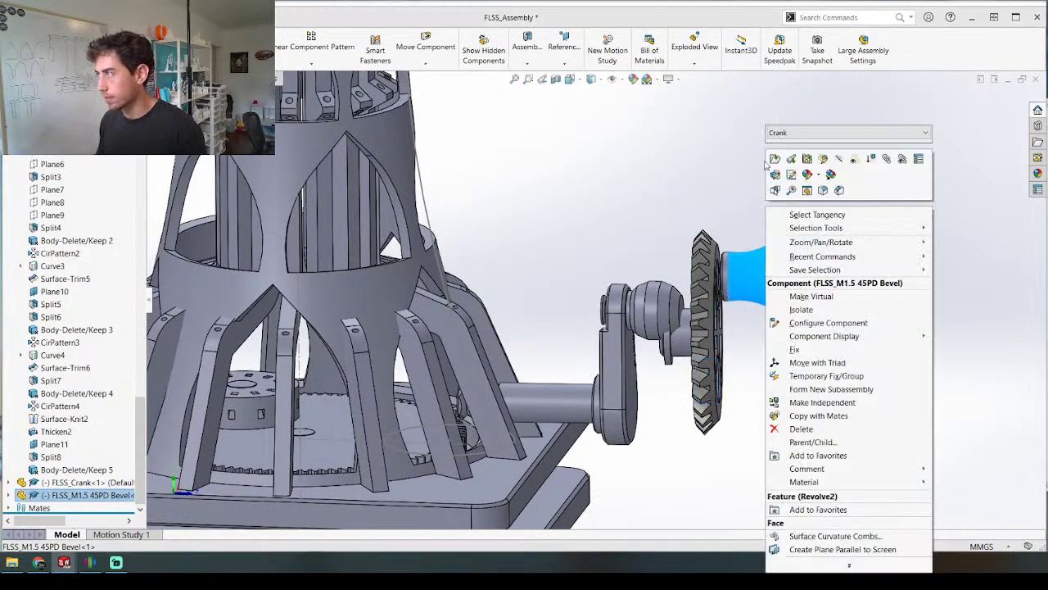
left_click(775, 165)
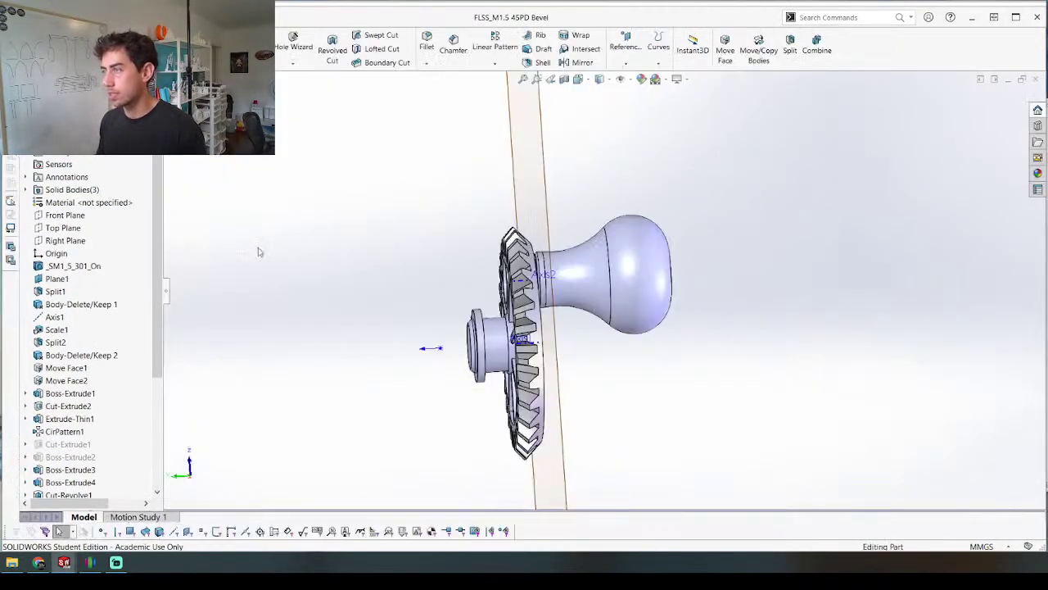
key("Tab")
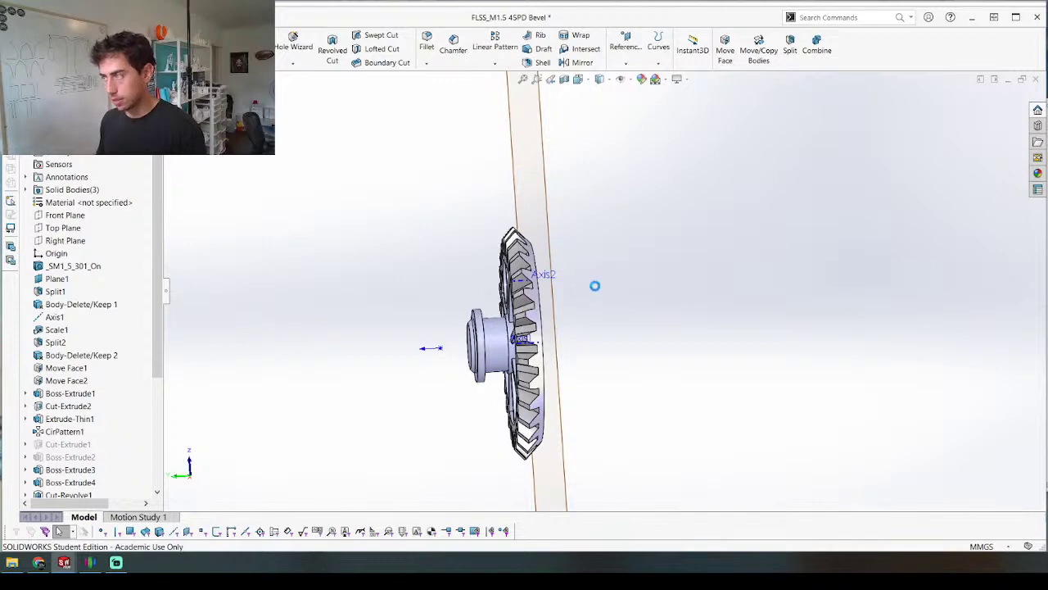
key("ctrl+w")
Step: Mate the bevel gear's hub concentric with the crank shaft and slide the gear between the base and the crank arm
left_click(682, 348)
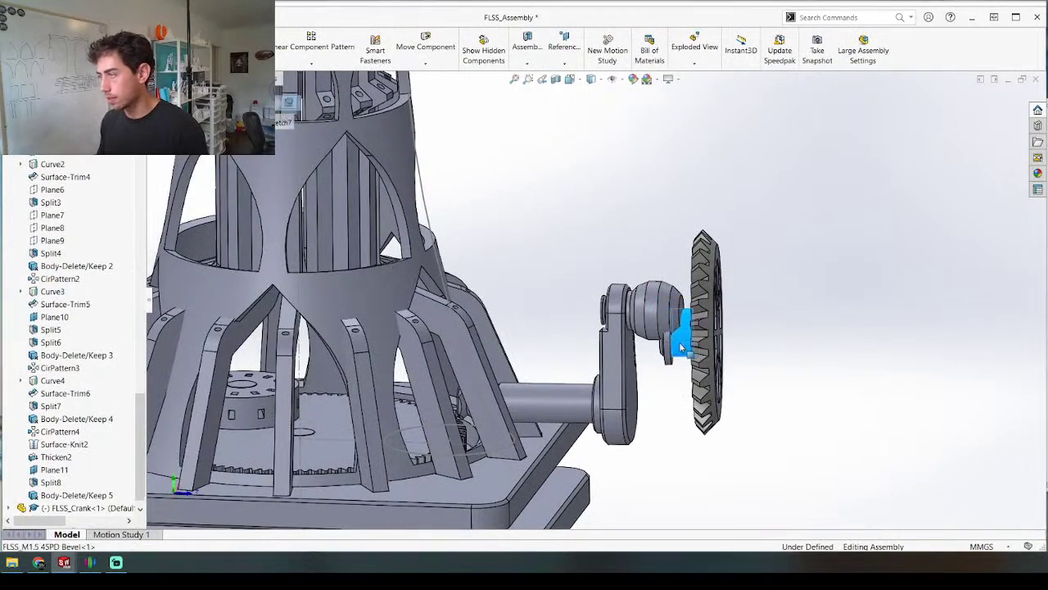
left_click(572, 402, "ctrl")
left_click(632, 423)
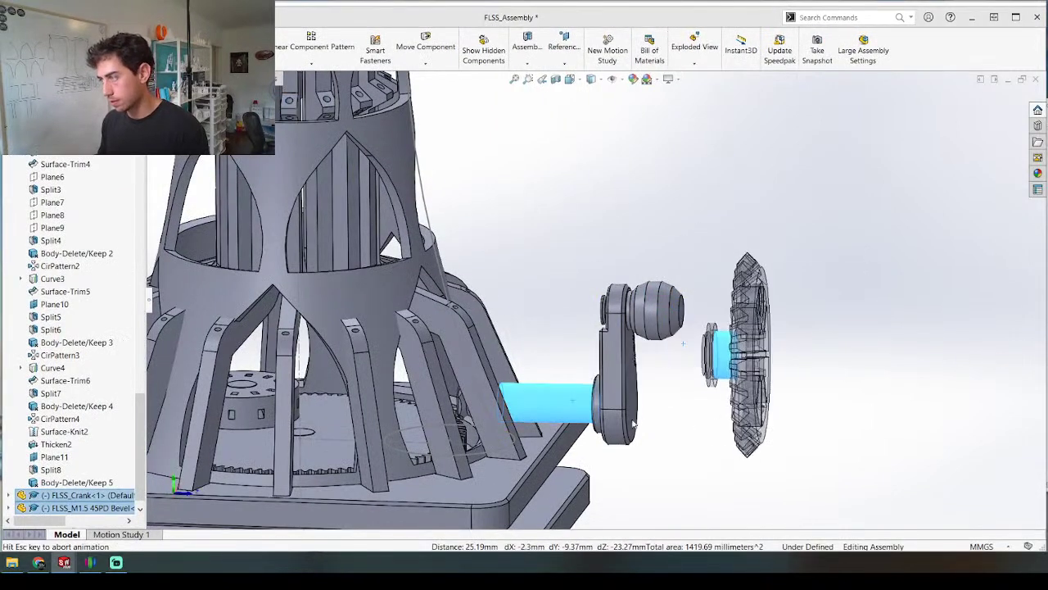
left_click(669, 442)
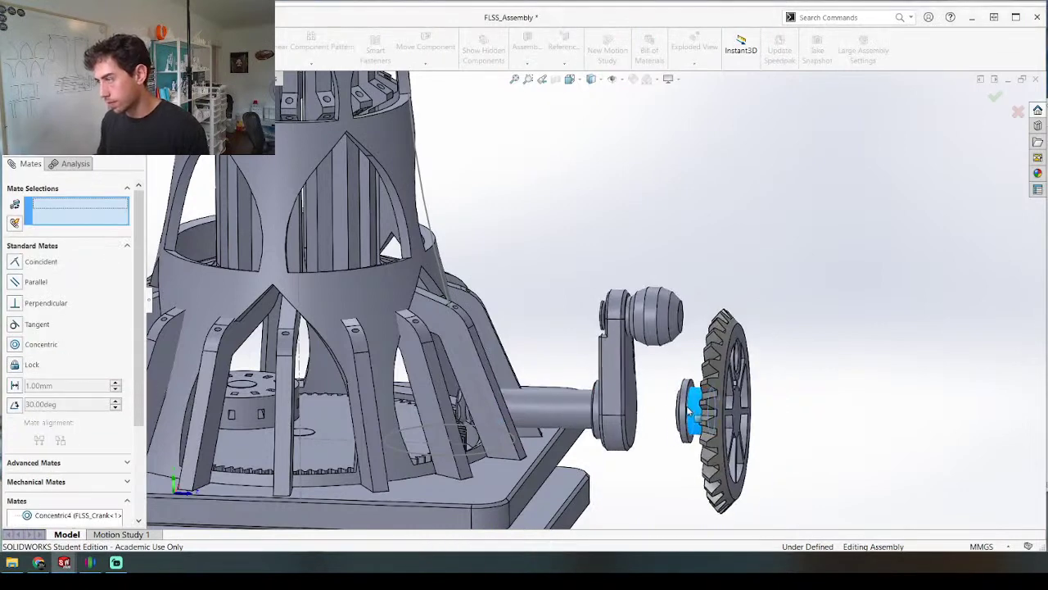
left_click_drag(692, 405, 528, 406)
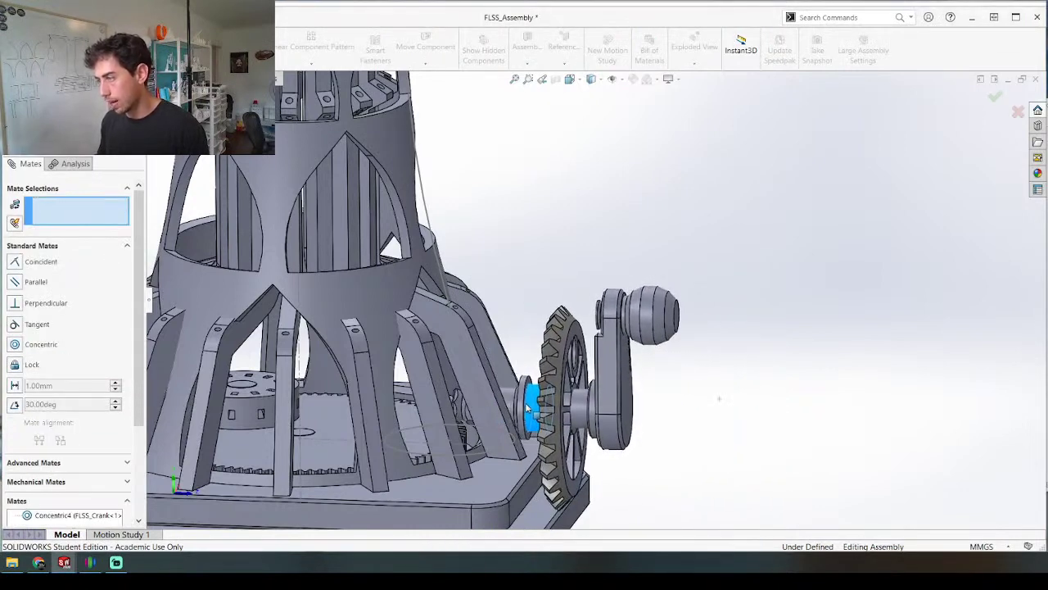
Step: Examine from several sides how the bevel gear and crank sit relative to the two base plates
scroll(526, 407, "up", 4)
mouse_move(527, 408)
middle_mouse_down()
mouse_move(513, 414)
mouse_move(525, 414)
mouse_move(524, 392)
mouse_move(518, 407)
middle_mouse_up()
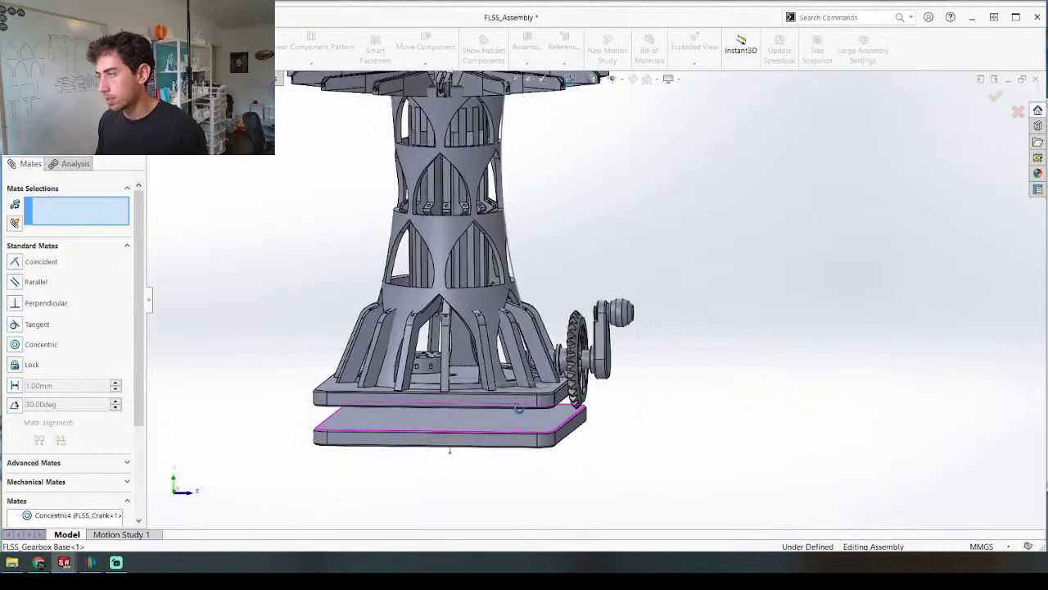
scroll(579, 363, "down", 2)
middle_click_drag(578, 362, 585, 349)
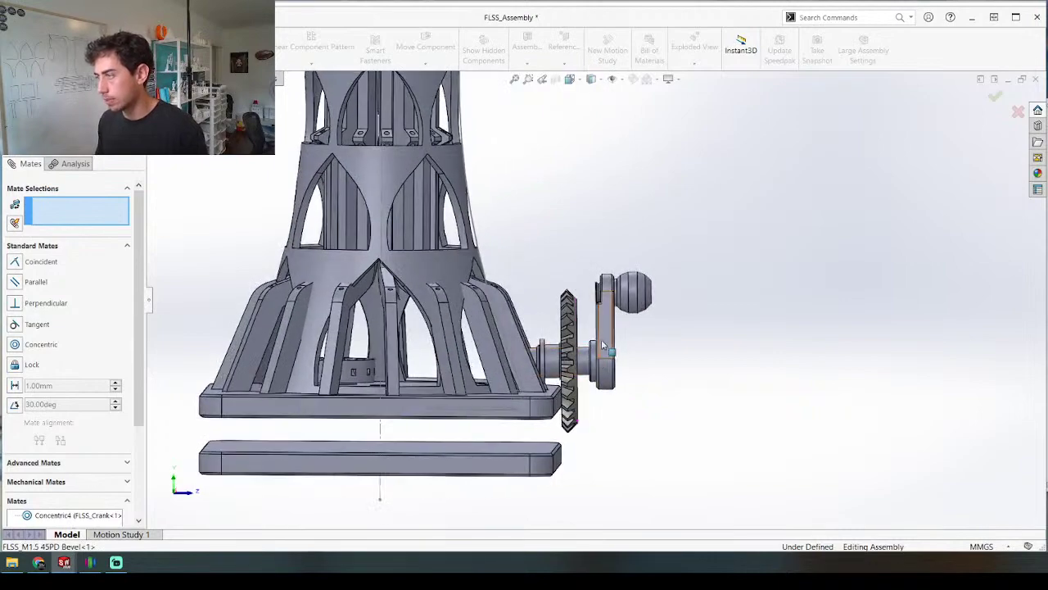
middle_click_drag(578, 309, 617, 332)
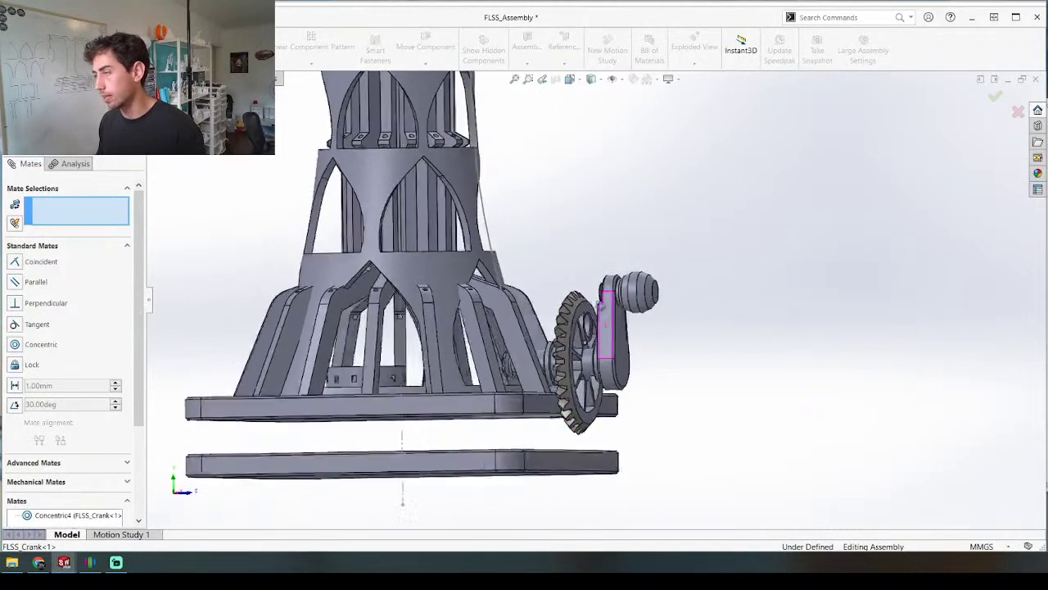
scroll(619, 340, "down", 2)
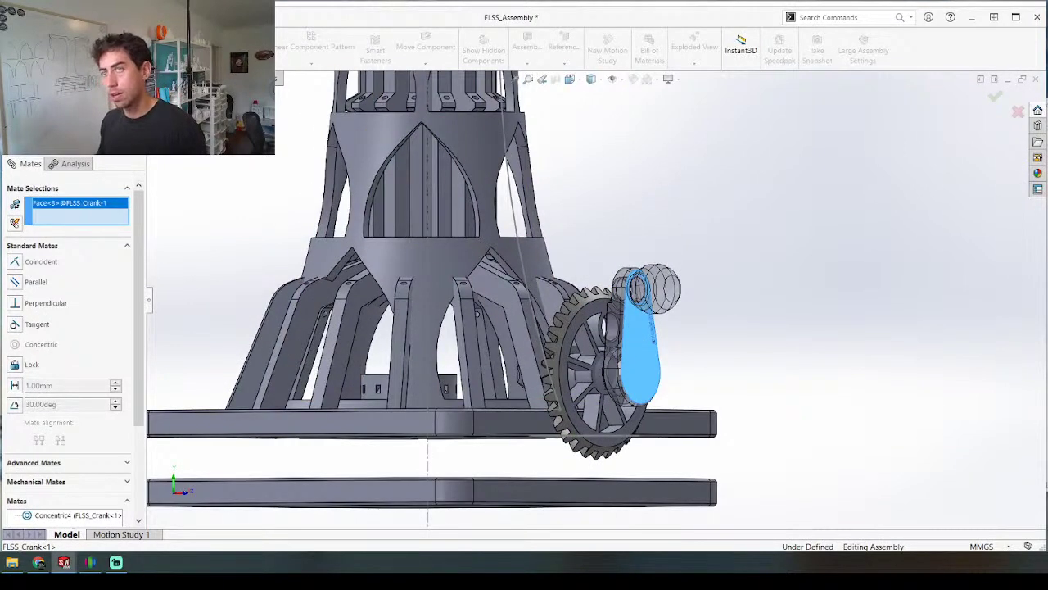
key("Escape")
middle_click_drag(572, 409, 655, 395)
scroll(598, 339, "up", 3)
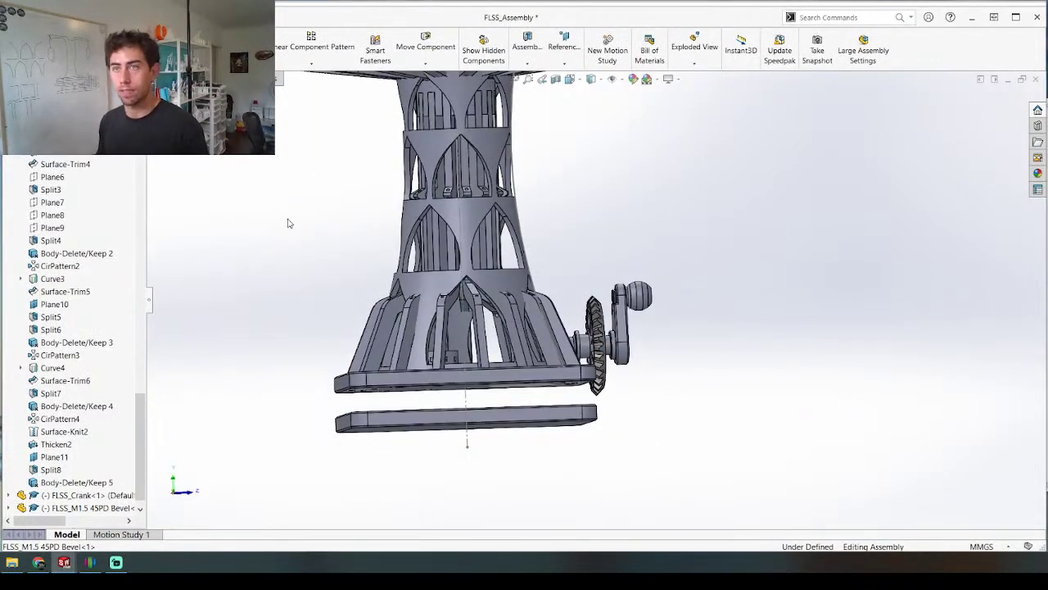
Step: Hide the curvy trunk component so the gears on the base are exposed
middle_click_drag(398, 226, 588, 525)
scroll(425, 377, "down", 7)
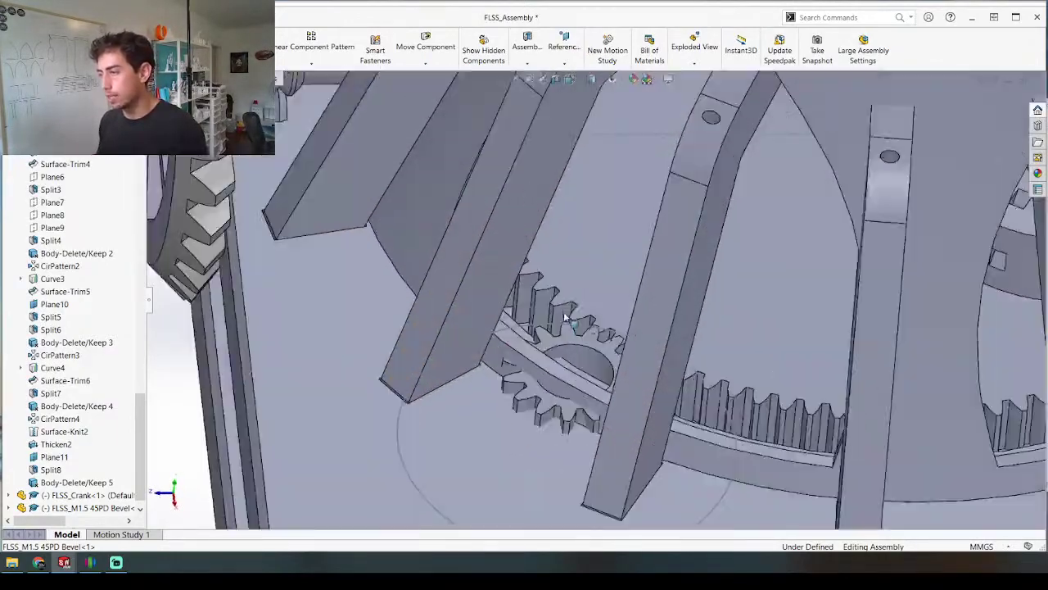
middle_click_drag(563, 365, 574, 391)
scroll(573, 392, "up", 6)
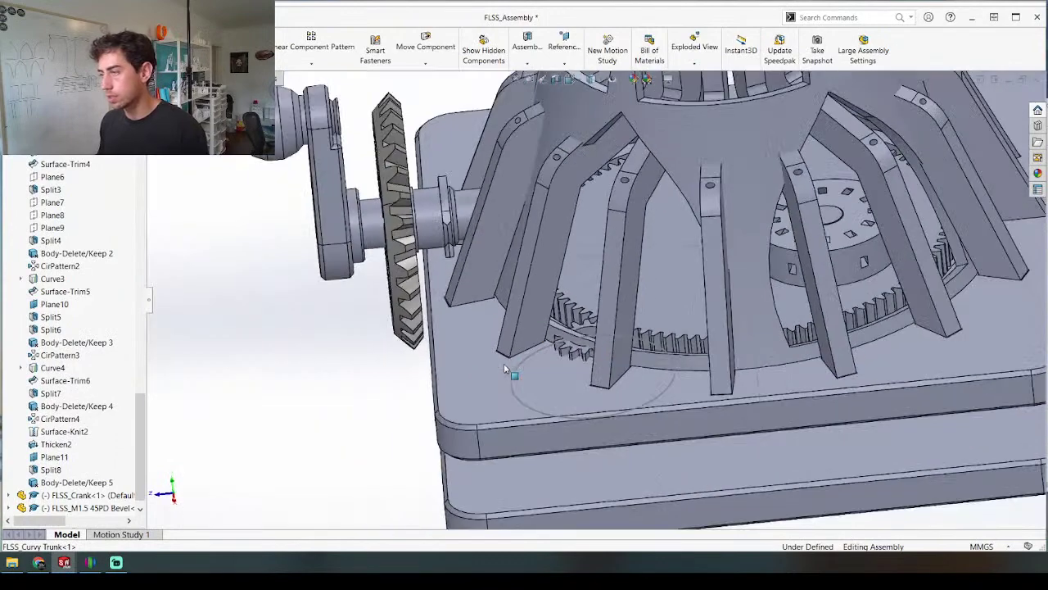
left_click(559, 336)
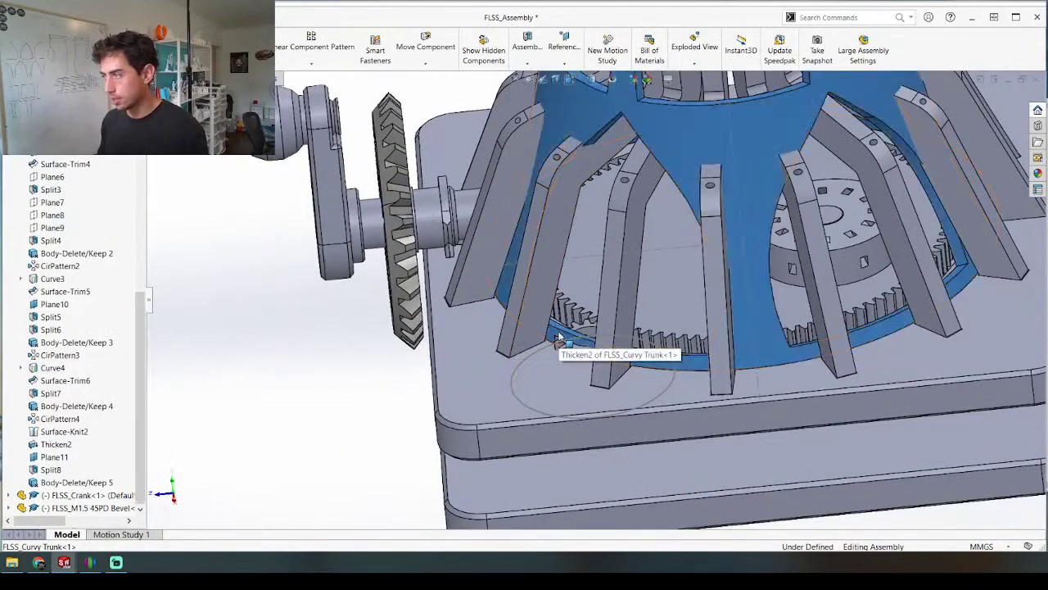
key("Tab")
Step: Highlight the M1 15T spur gear meshing with the large gear and open the FLSS_Base part on its own
scroll(559, 338, "down", 5)
left_click(546, 345)
scroll(545, 343, "up", 5)
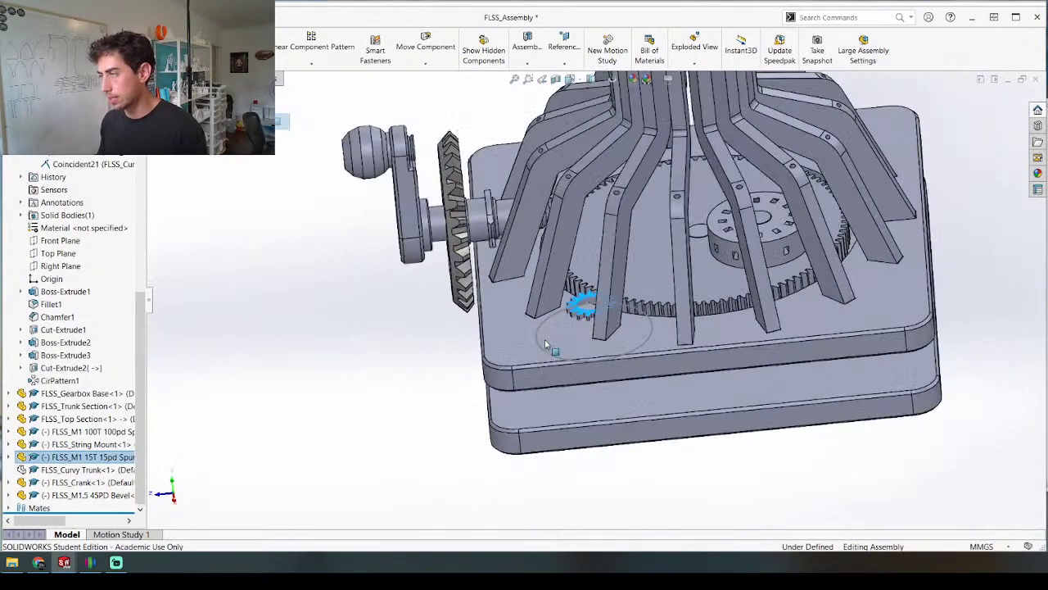
middle_click_drag(545, 344, 599, 399)
scroll(587, 286, "down", 3)
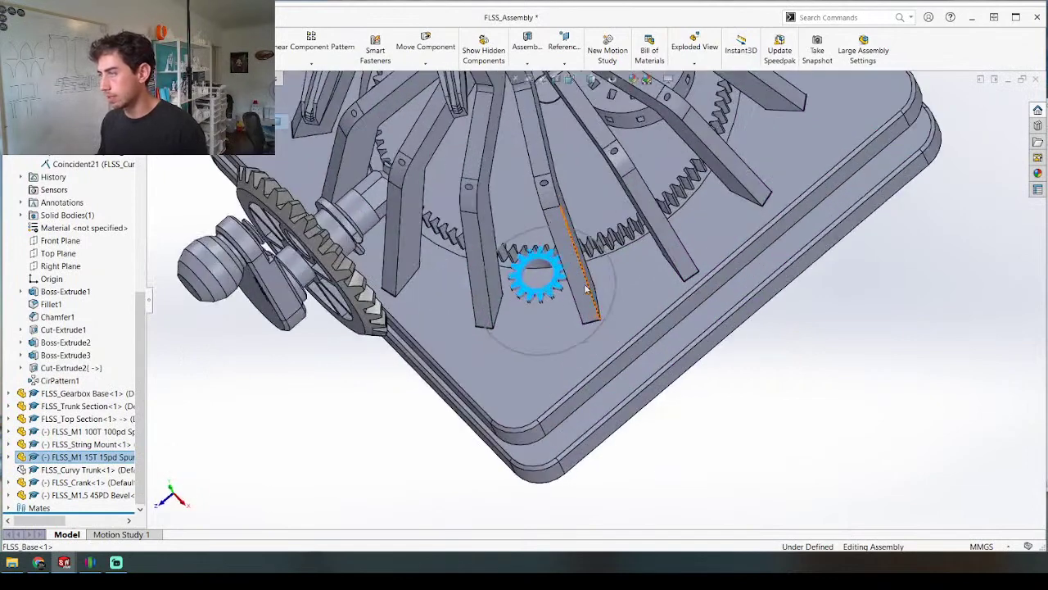
scroll(539, 299, "up", 2)
scroll(545, 290, "down", 4)
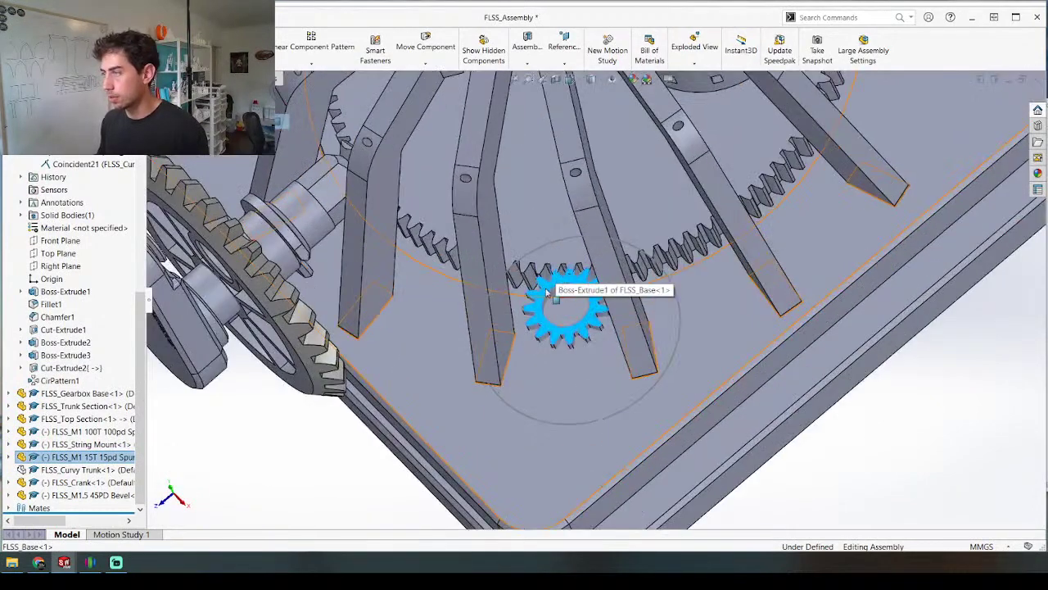
right_click(532, 400)
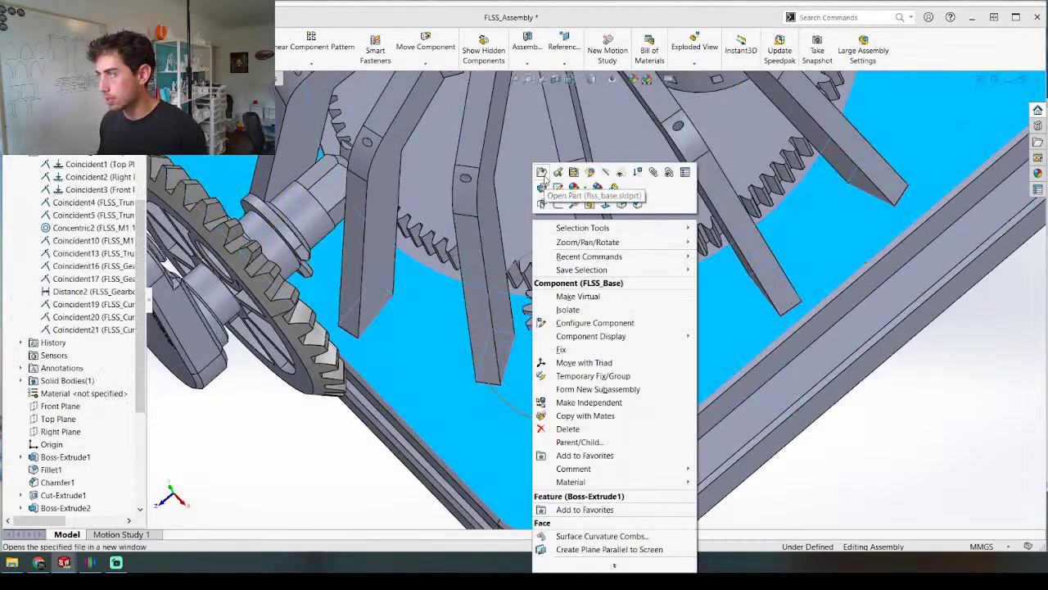
left_click(545, 178)
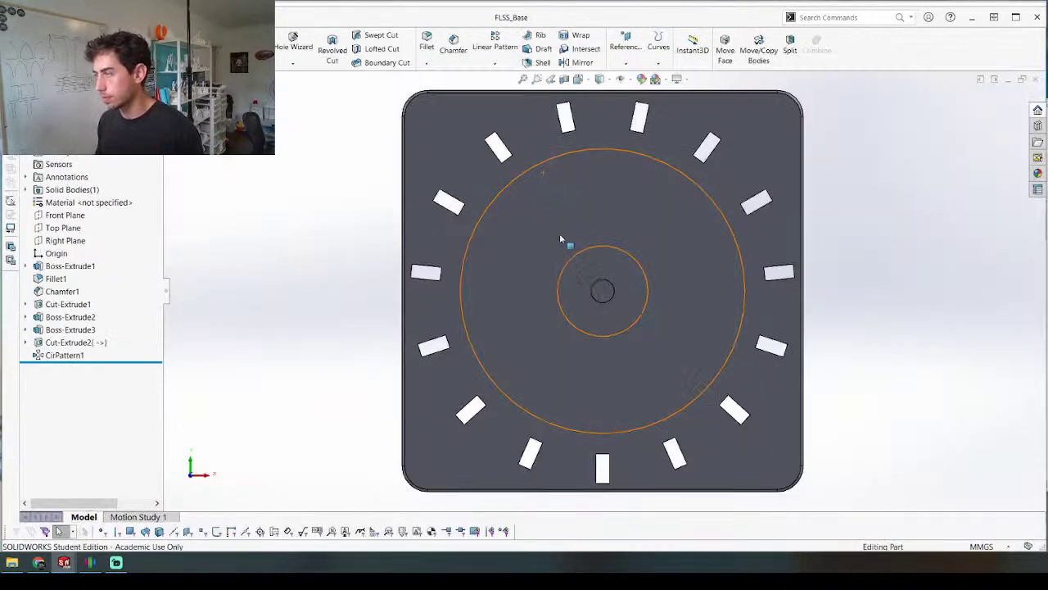
Step: Sketch a circle about 17 mm in diameter on the base's slotted face, overlapping the recess edge between two adjacent slots near a corner
scroll(647, 340, "down", 4)
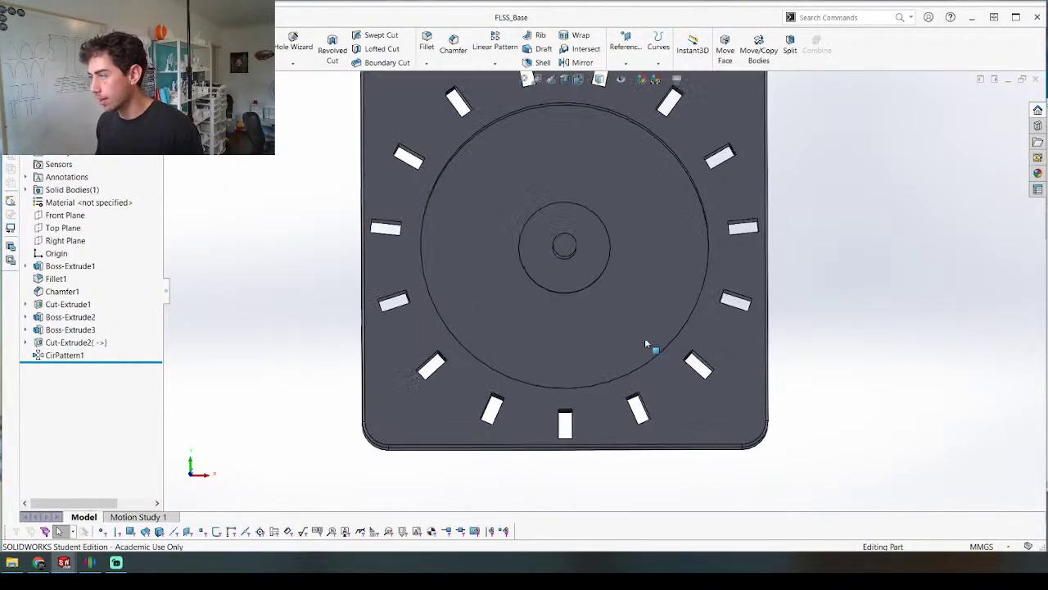
key("l")
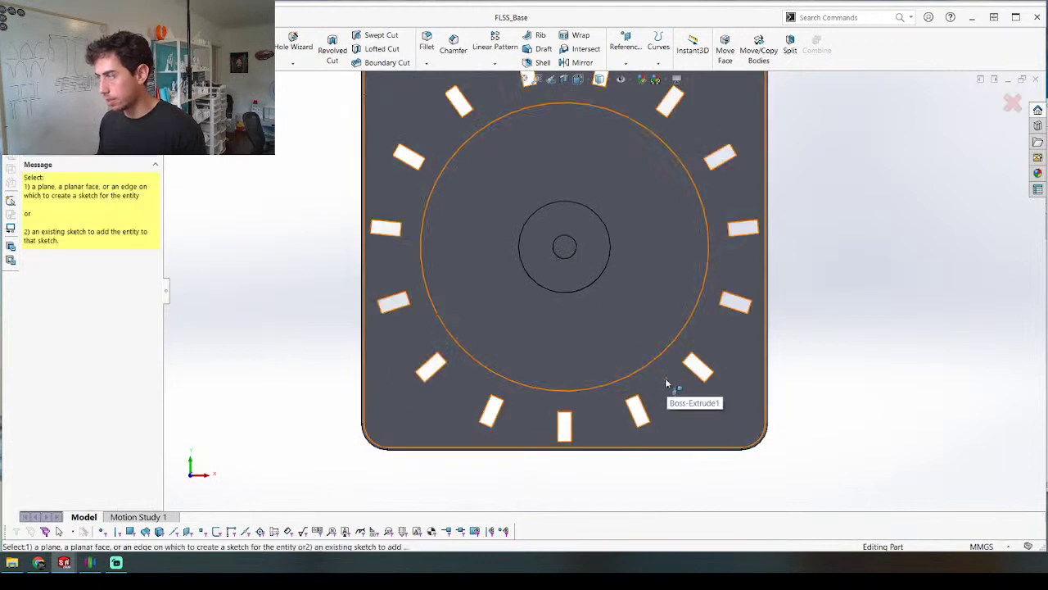
left_click(652, 367)
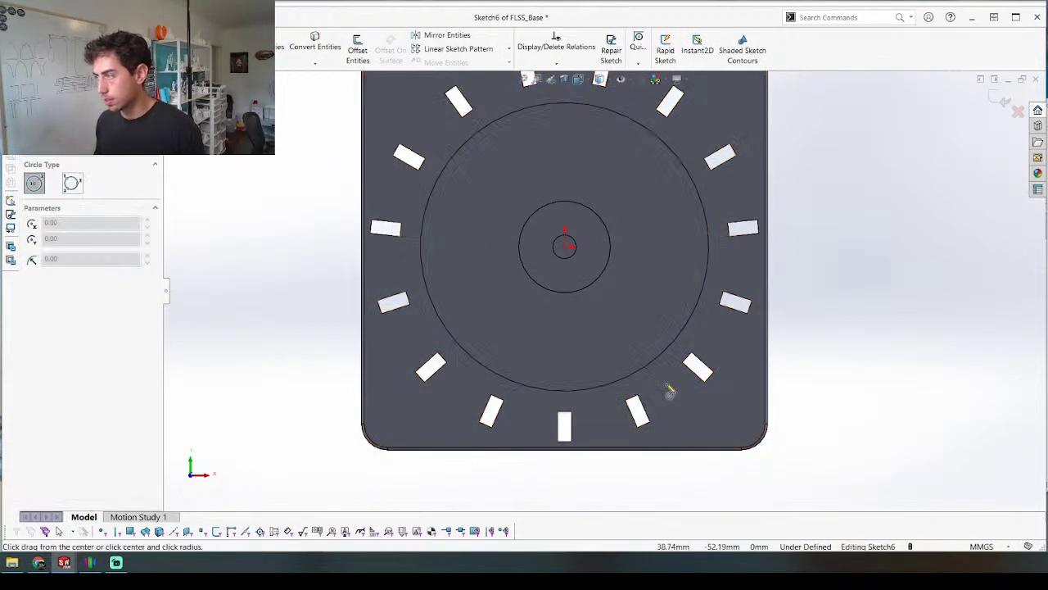
left_click(679, 393)
Step: Dimension the circle's centre from the origin using the gear pitch diameters 100+15, halved to 57.5 mm
key("d")
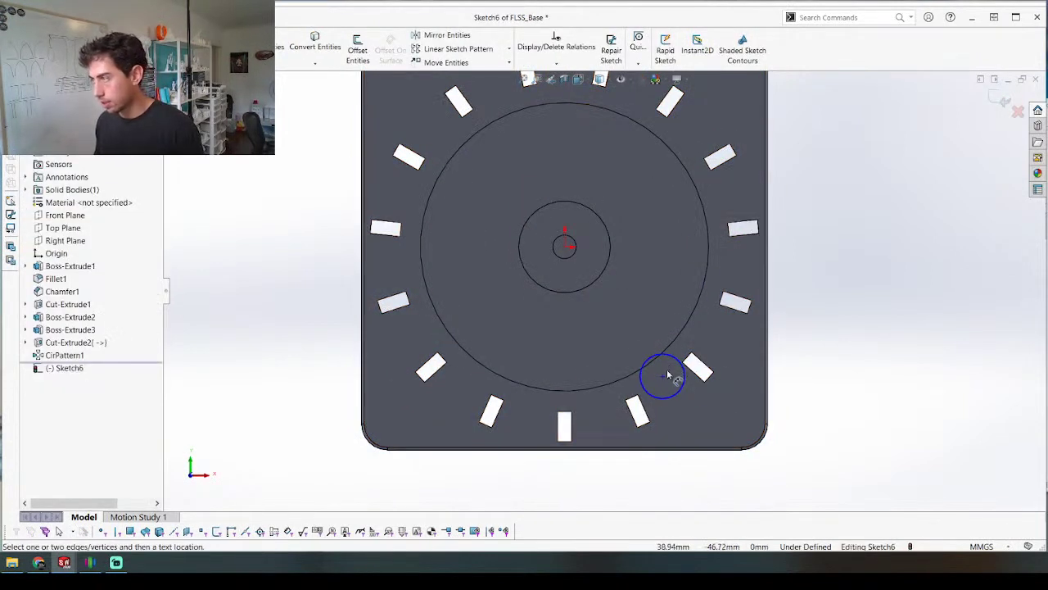
left_click(663, 377)
left_click(566, 247)
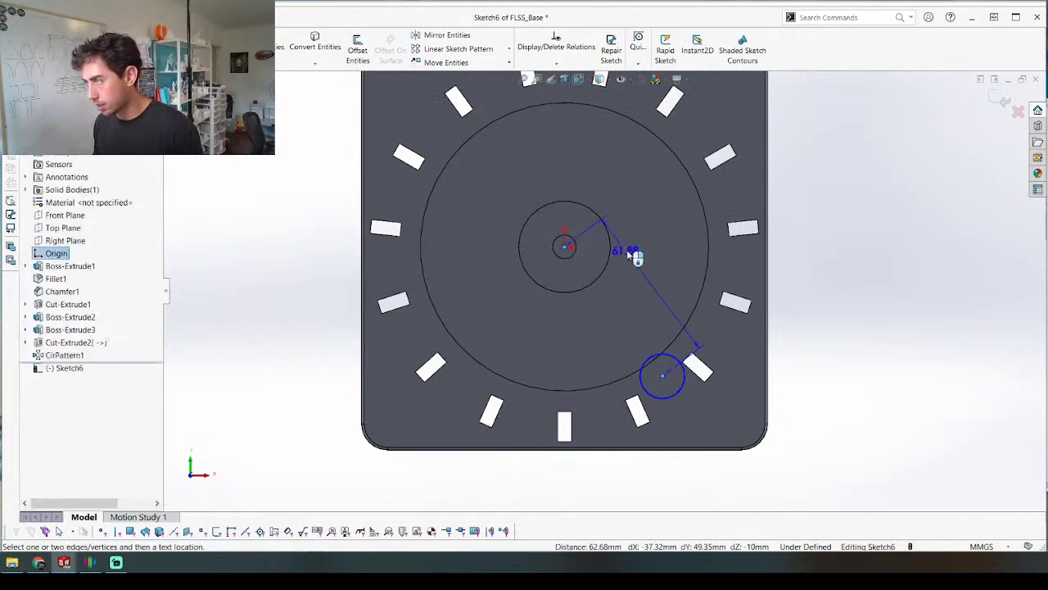
left_click(643, 254)
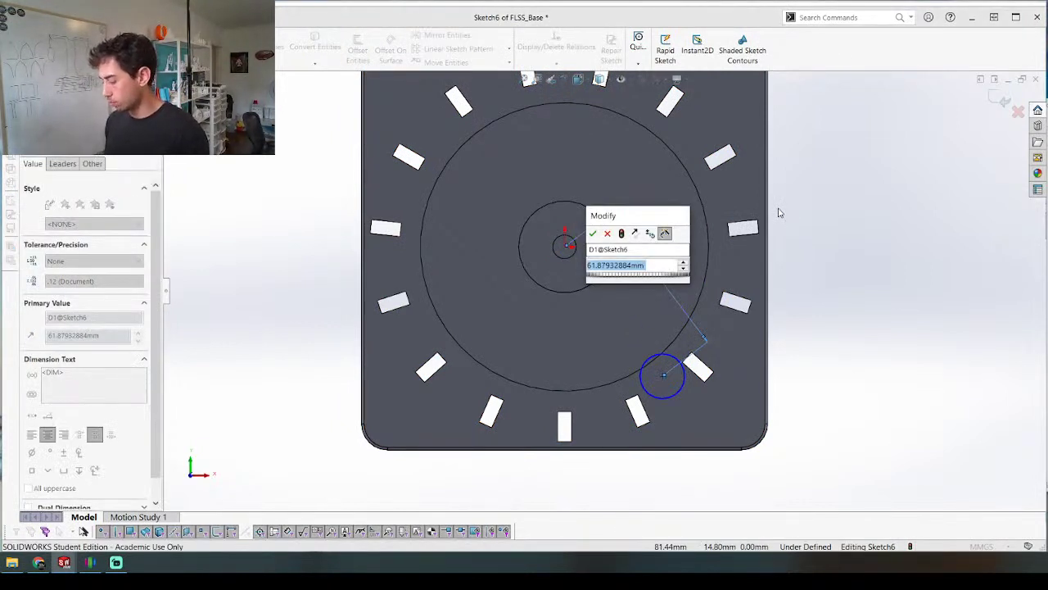
type("100")
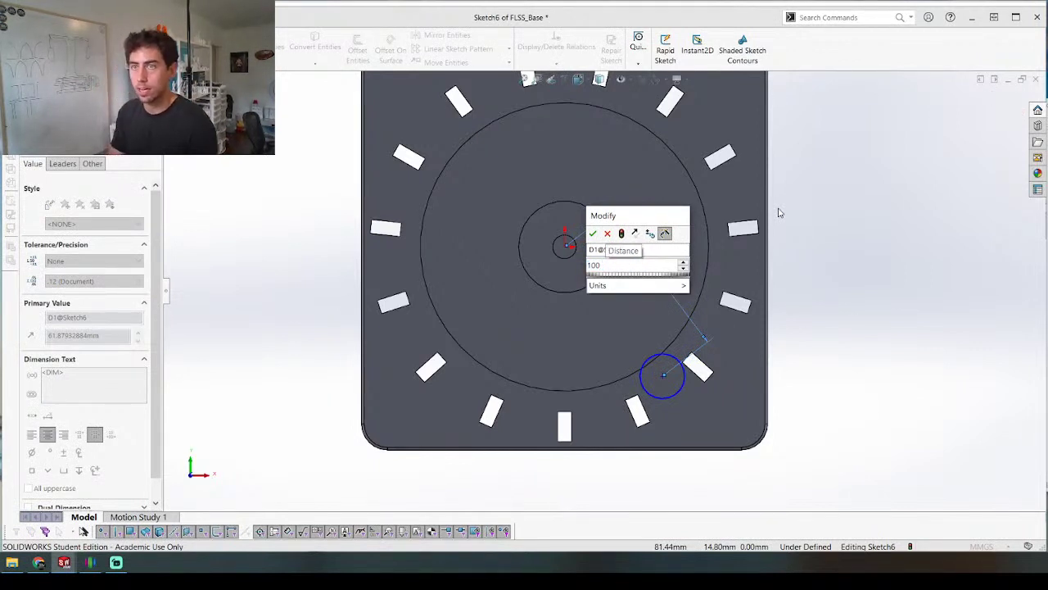
type("+15")
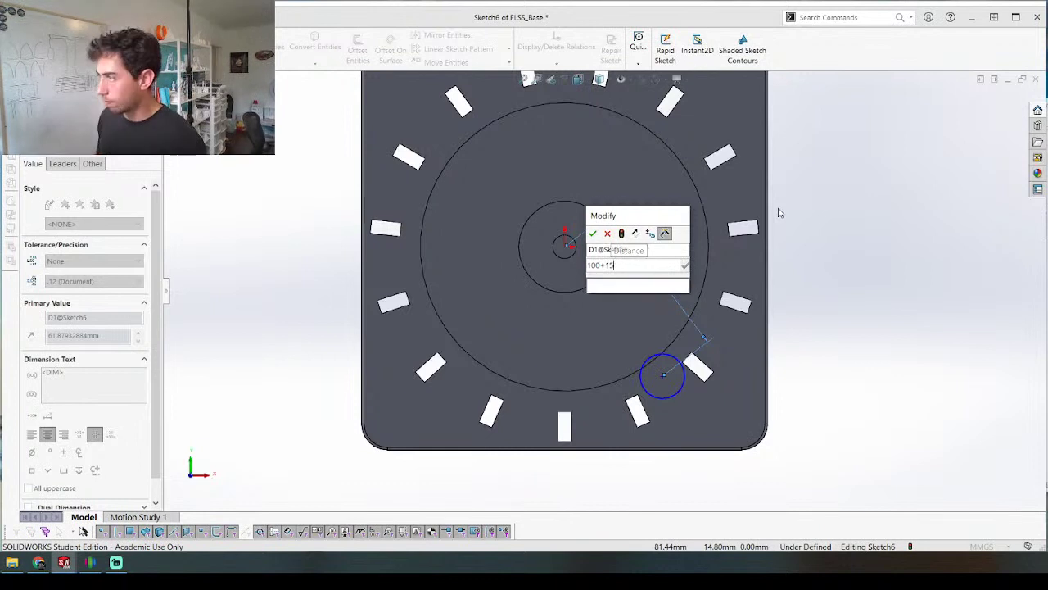
key("Return")
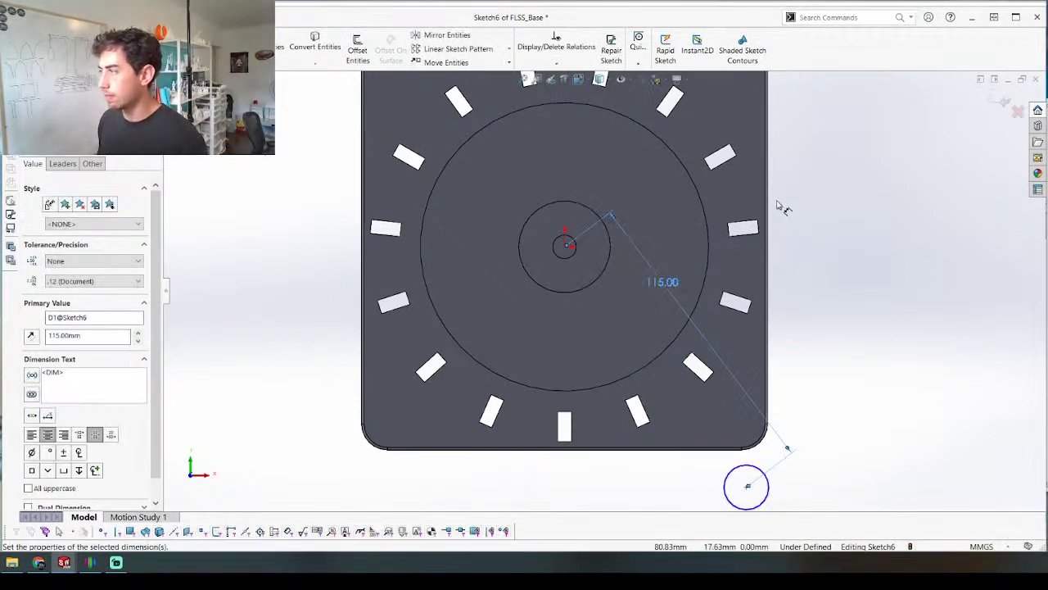
double_click(669, 285)
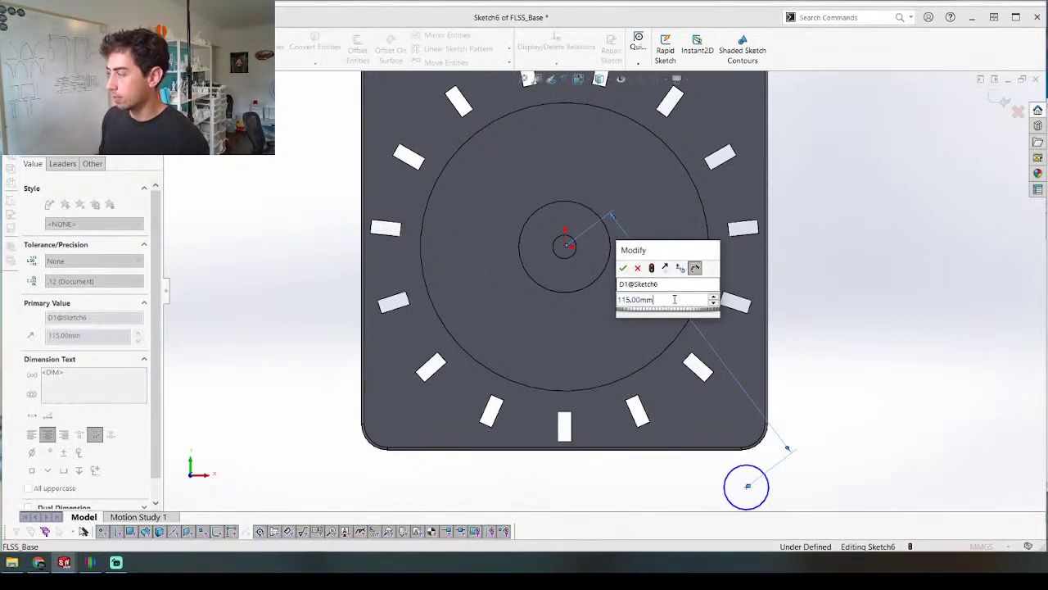
key("Return")
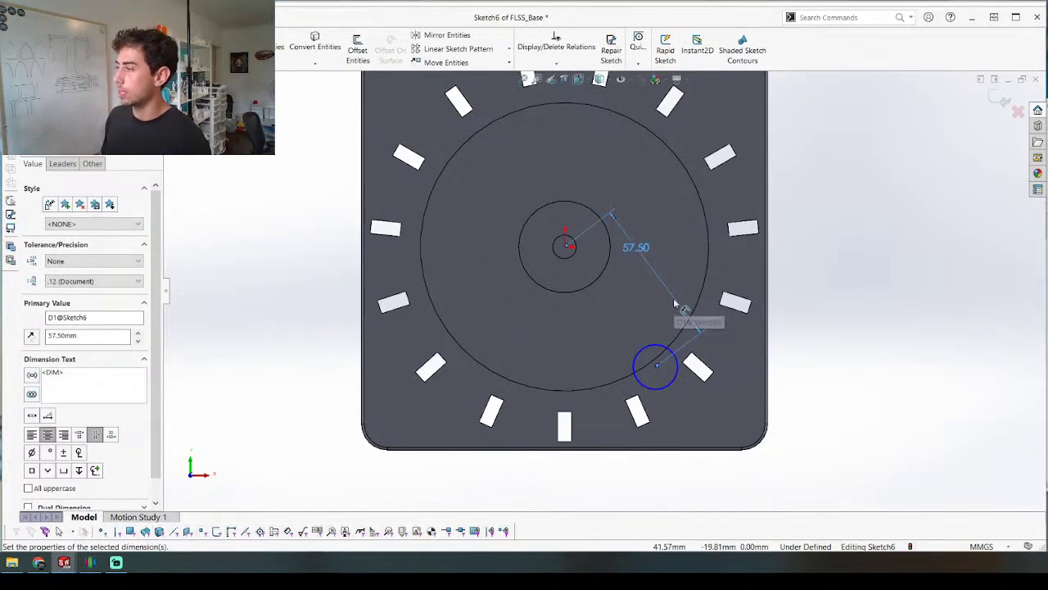
Step: Set the circle's diameter to 18 mm and nudge its centre slightly between the two neighbouring slots
scroll(659, 336, "down", 2)
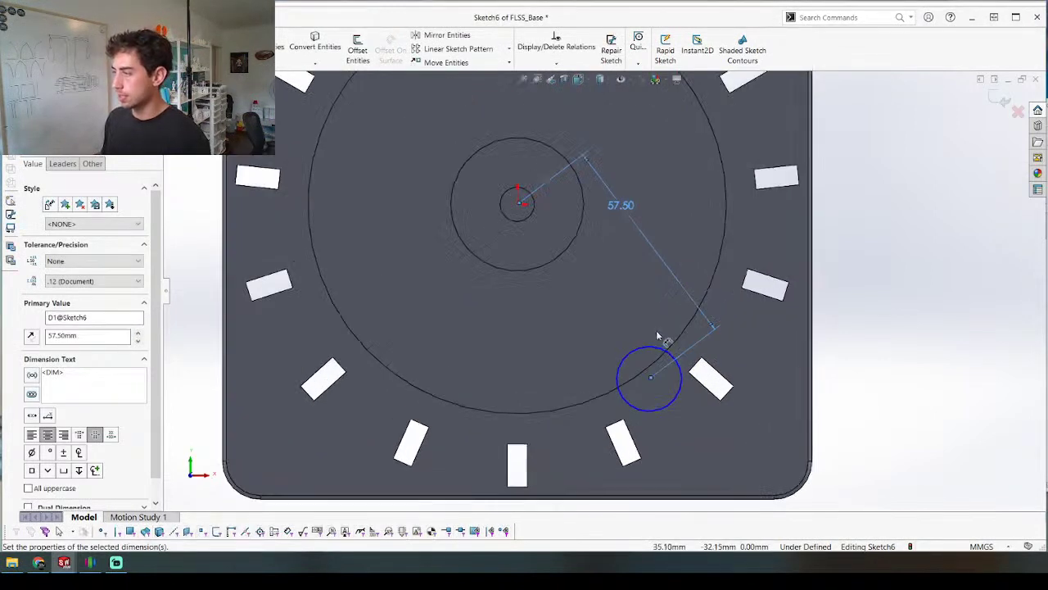
left_click(681, 391)
left_click(841, 343)
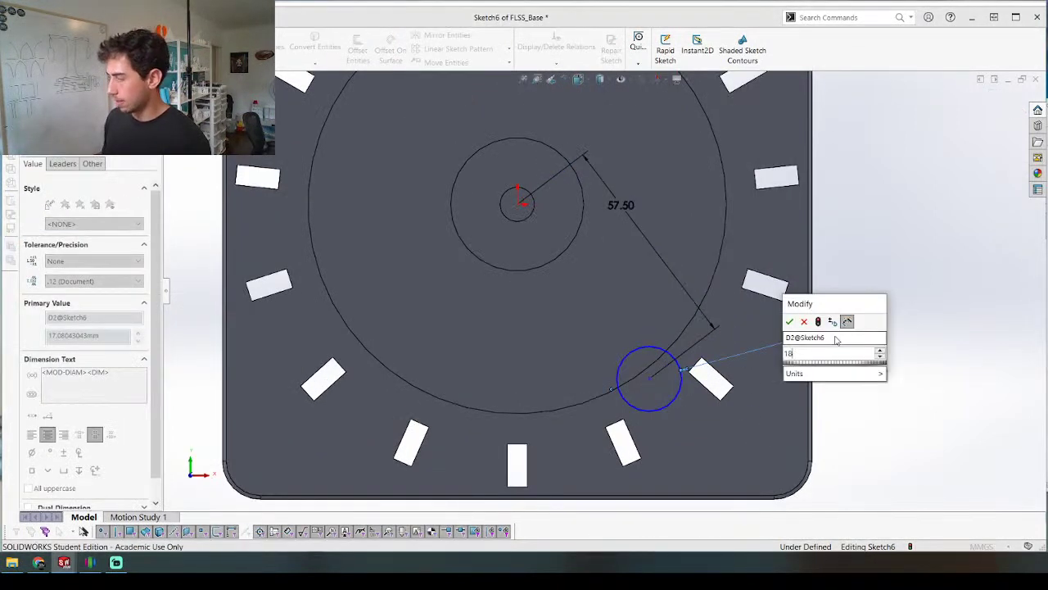
type("18")
key("Return")
key("Escape")
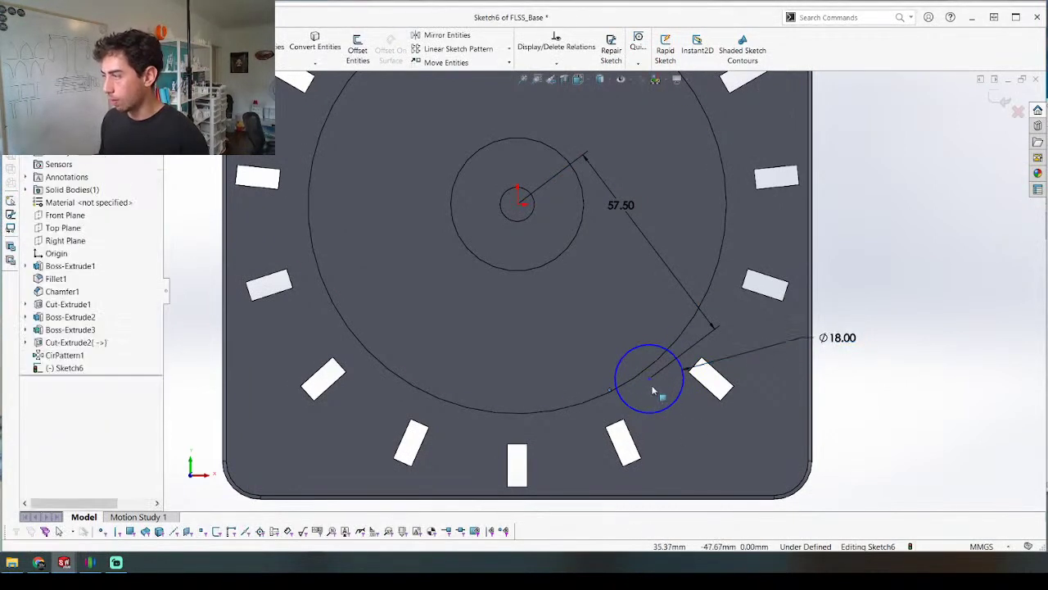
mouse_move(650, 378)
left_mouse_down()
mouse_move(640, 391)
mouse_move(652, 388)
left_mouse_up()
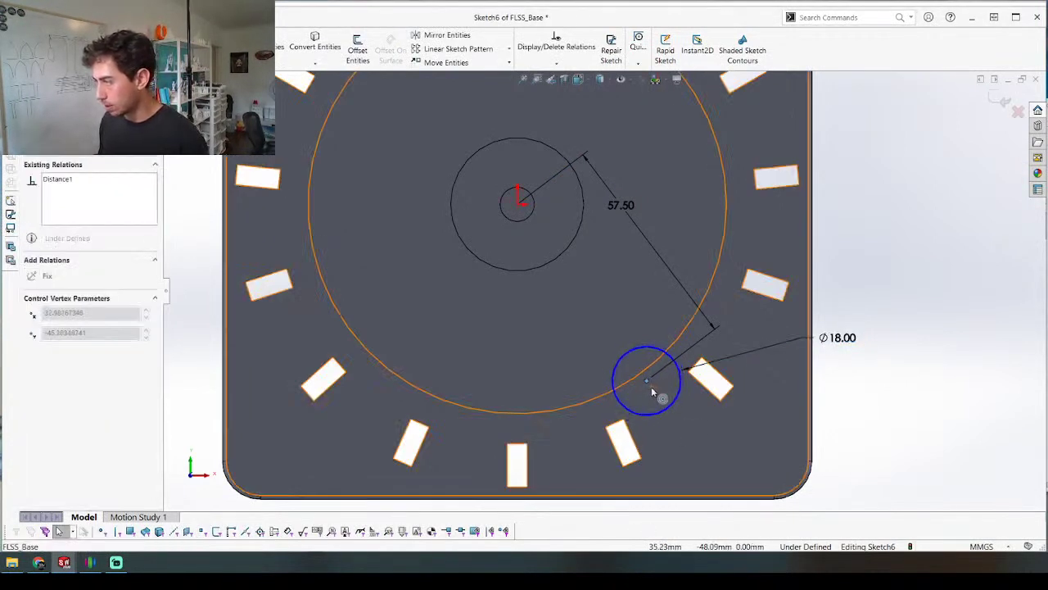
Step: Draw construction lines joining the origin to the midpoints of the inner edges of the two slots flanking the circle
key("c")
left_click(614, 422)
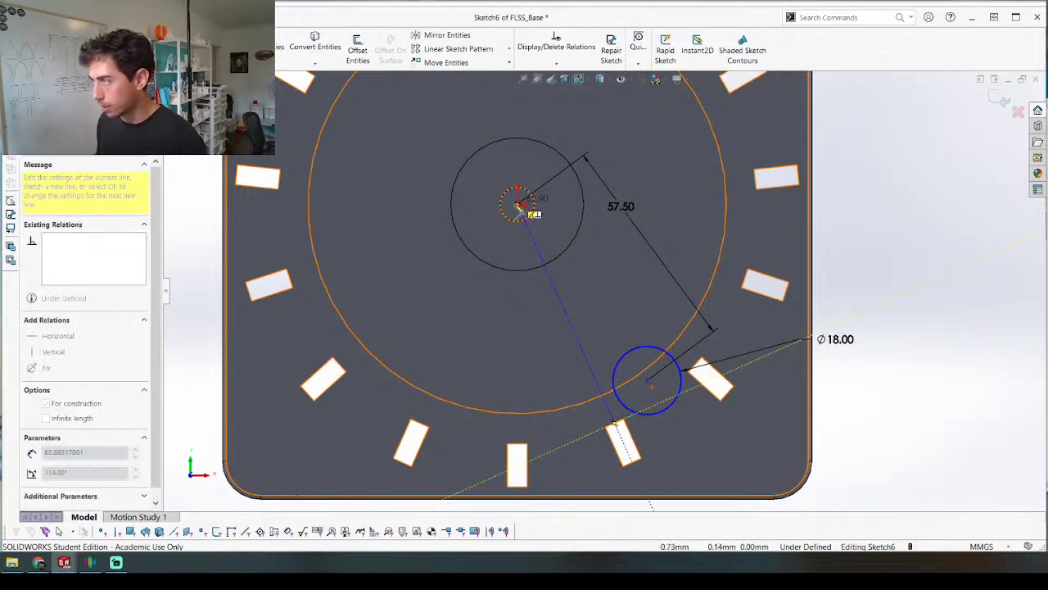
left_click(518, 205)
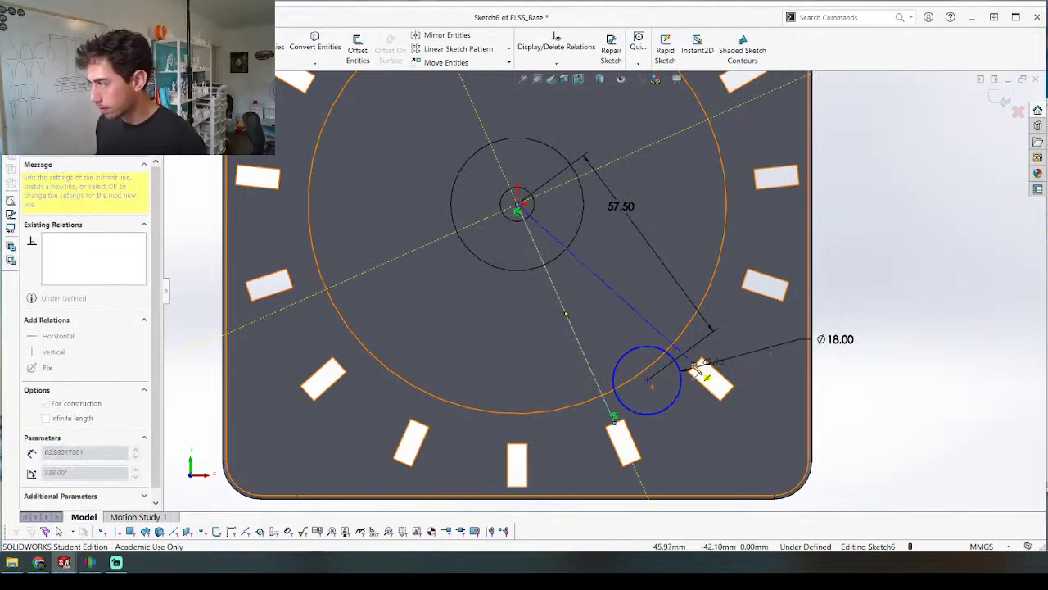
key("Escape")
key("Escape")
scroll(638, 412, "up", 3)
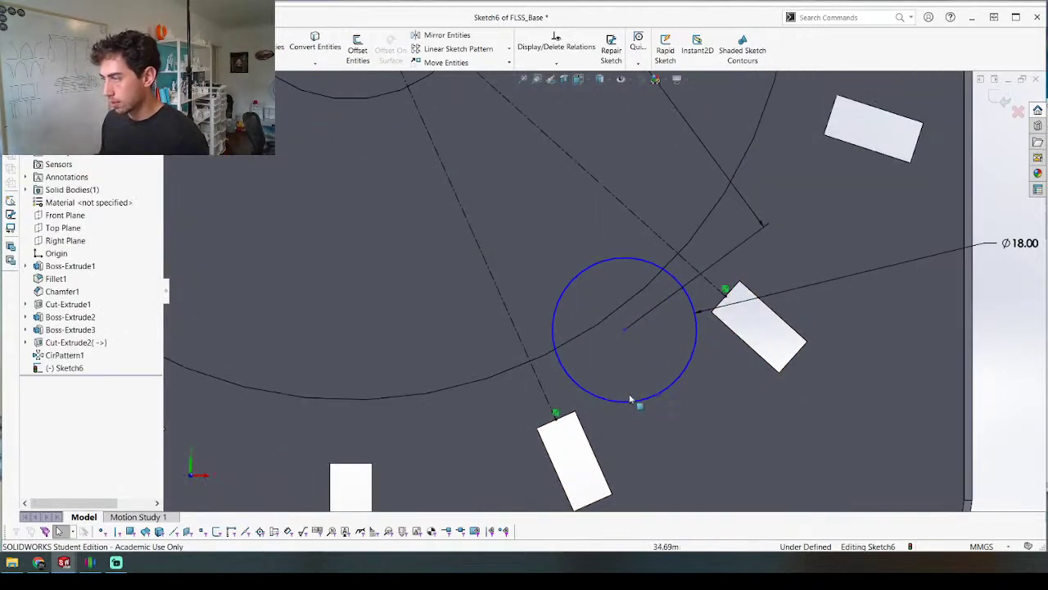
scroll(565, 352, "up", 4)
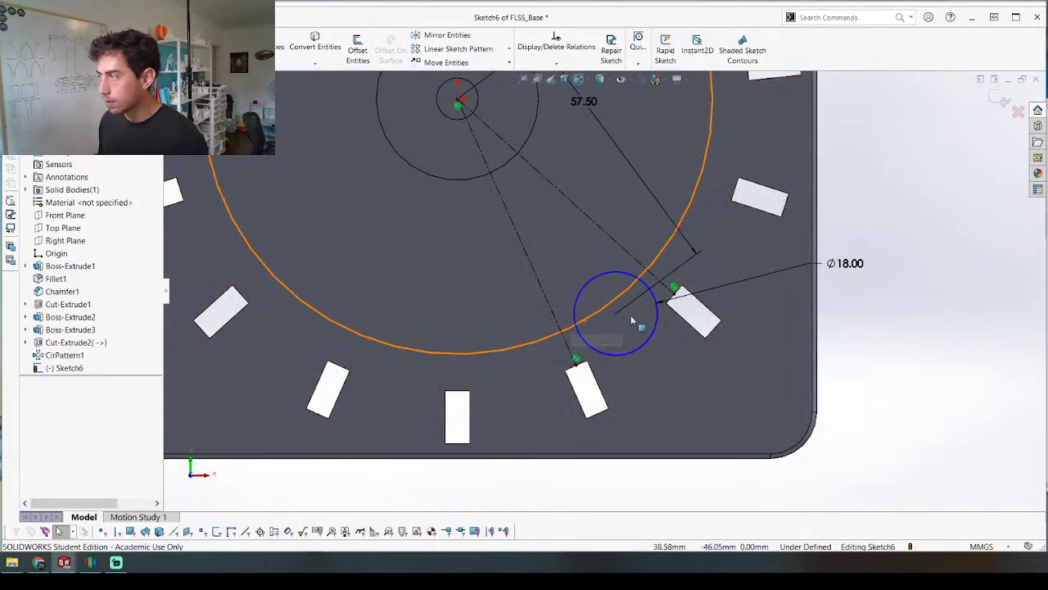
Step: Draw a construction line from the circle's centre to the origin, between the two slot lines
key("Return")
left_click(617, 311)
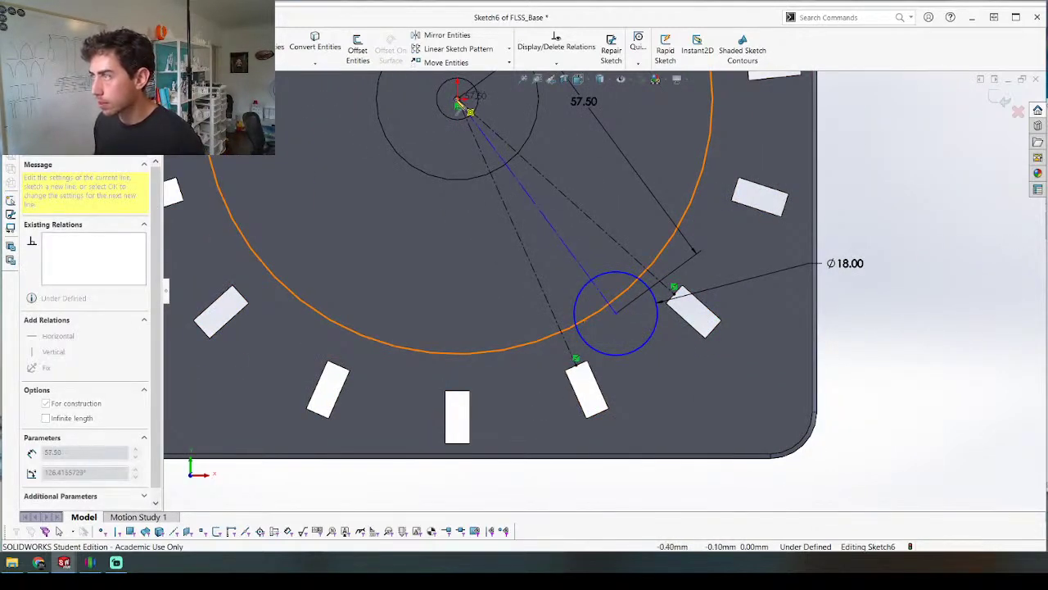
left_click(459, 100)
key("Escape")
left_click_drag(571, 187, 514, 235)
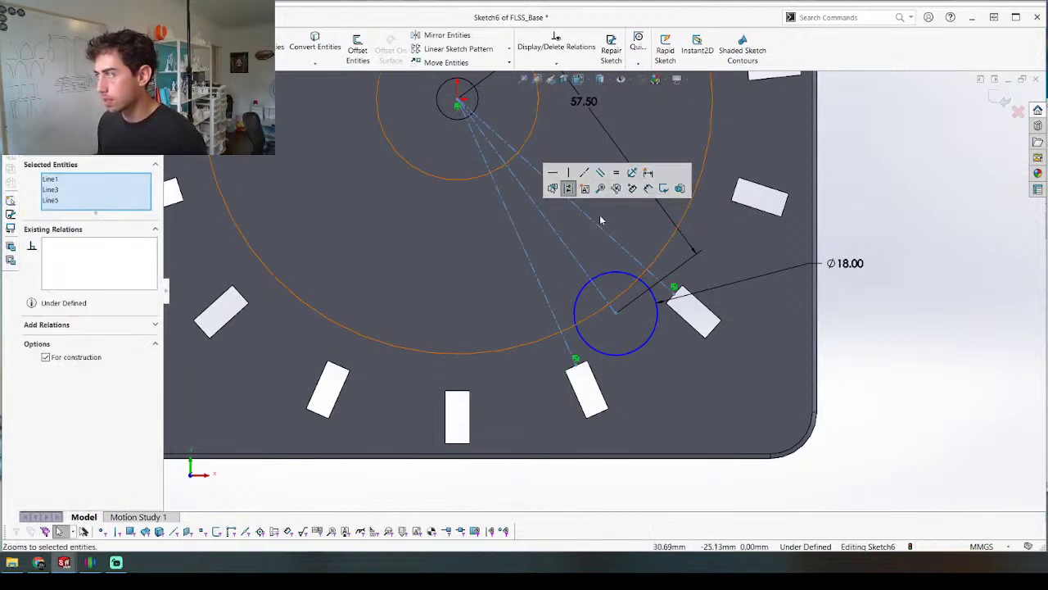
key("Escape")
scroll(568, 288, "down", 3)
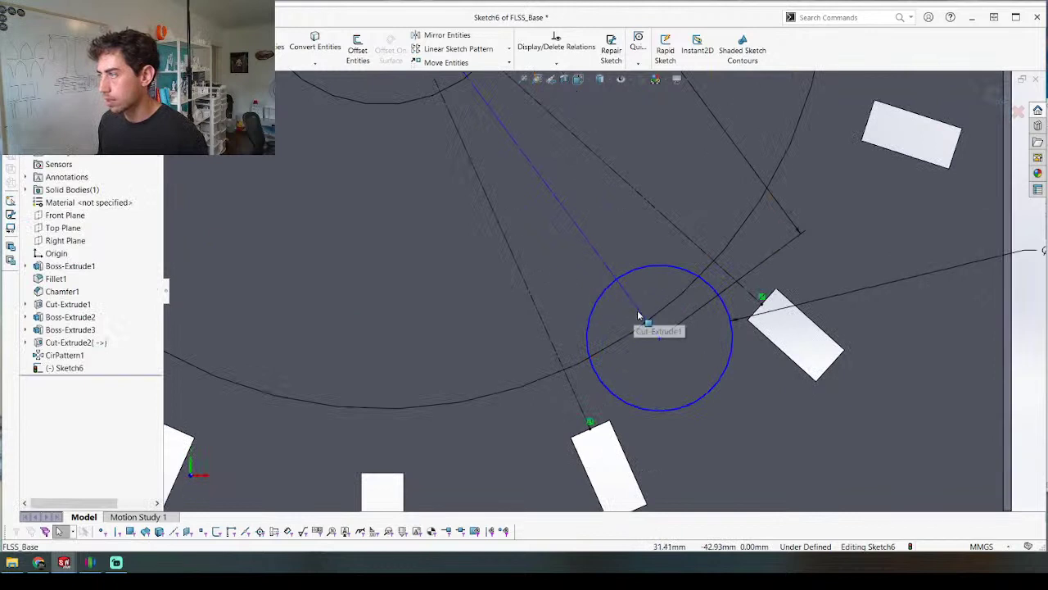
scroll(638, 312, "up", 5)
scroll(602, 259, "down", 4)
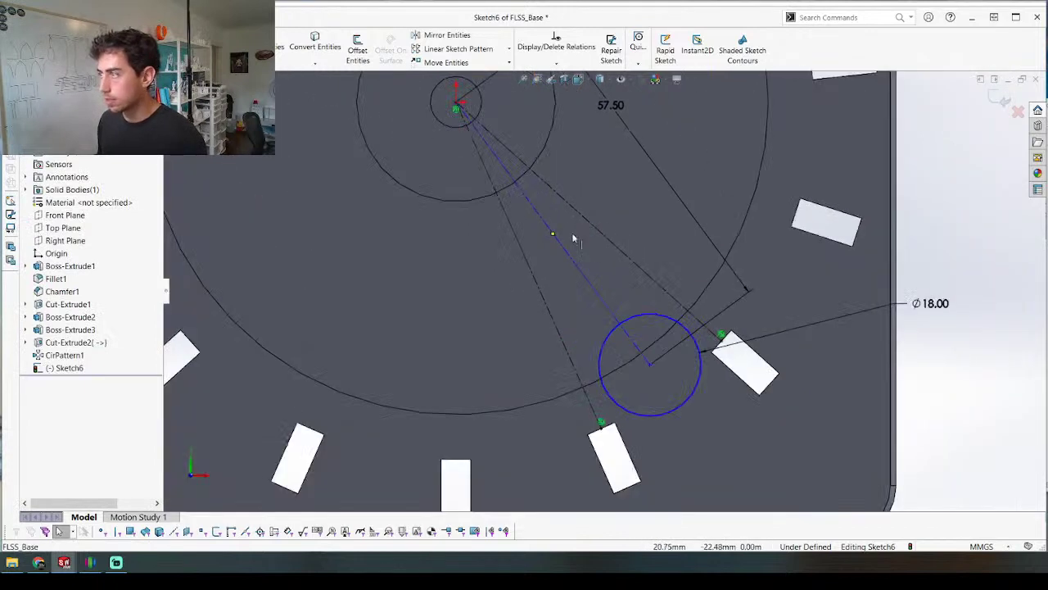
left_click(576, 266)
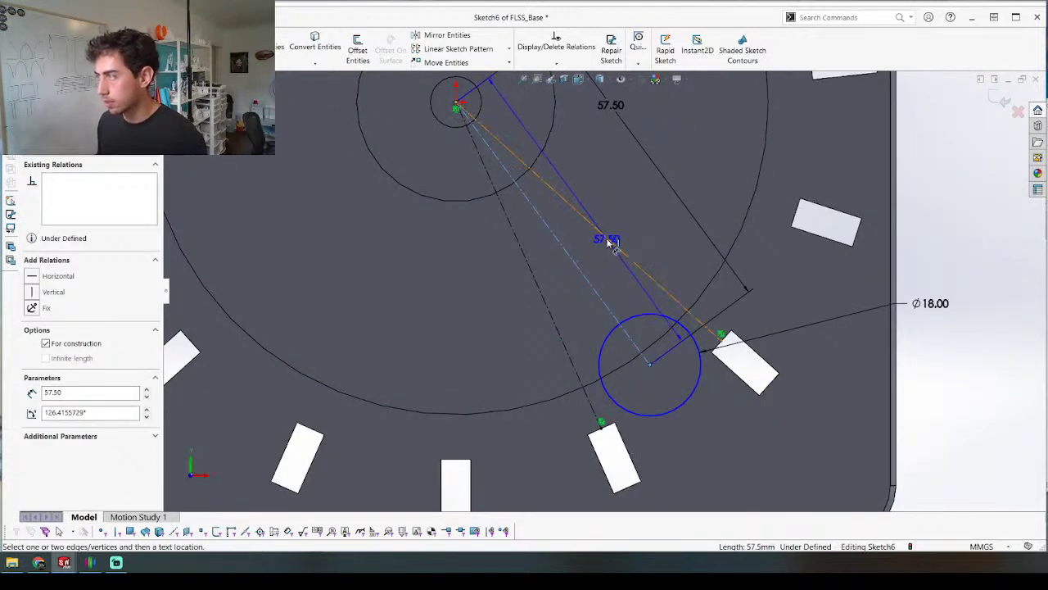
key("Escape")
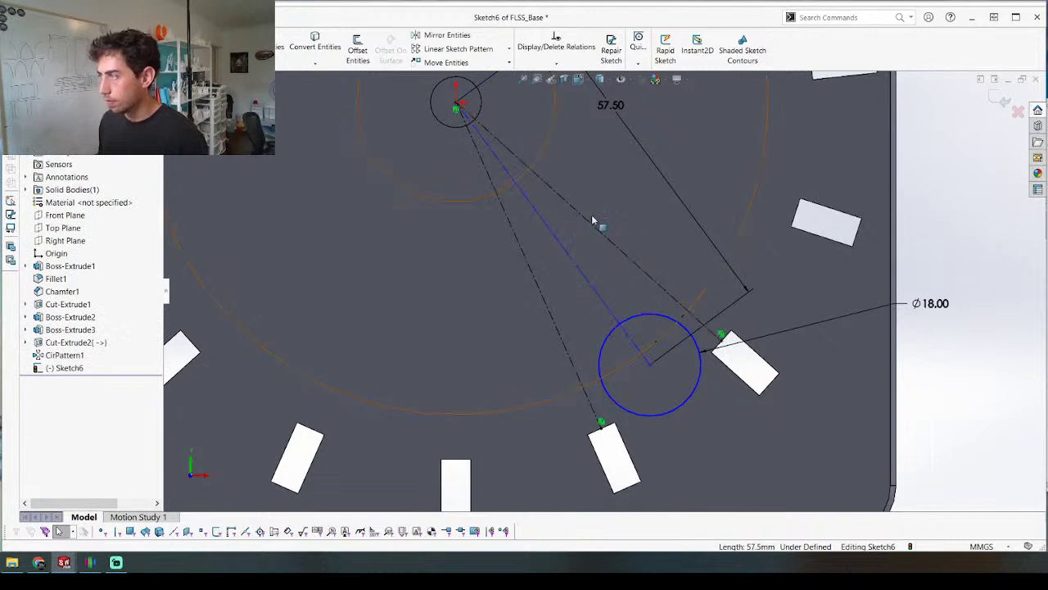
left_click_drag(599, 211, 560, 246)
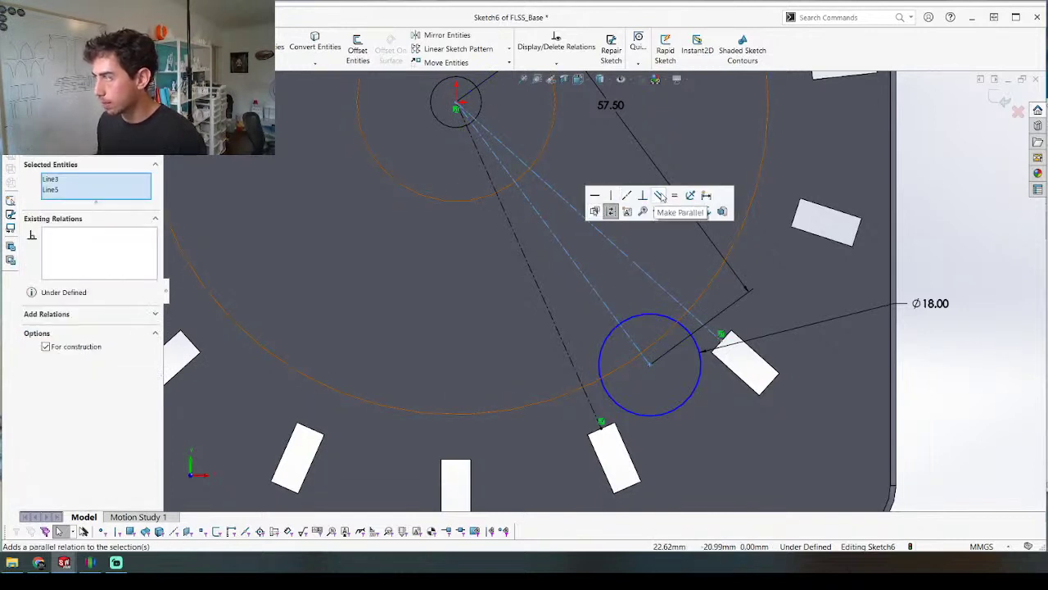
key("Escape")
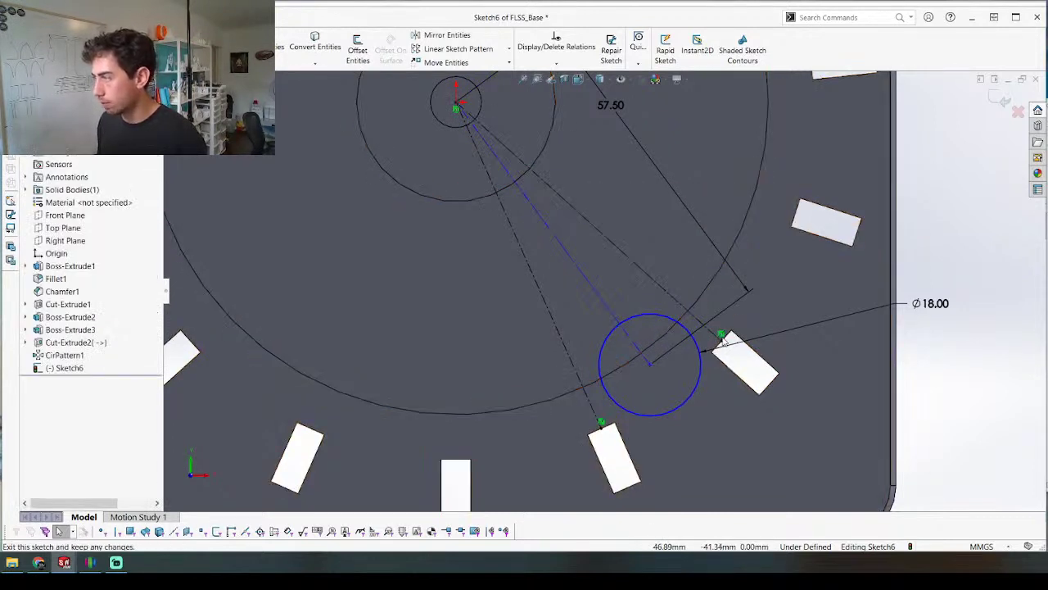
Step: Make the inner midpoints of the two neighbouring slots symmetric about the construction line running from the origin to the circle's centre
left_click(722, 337)
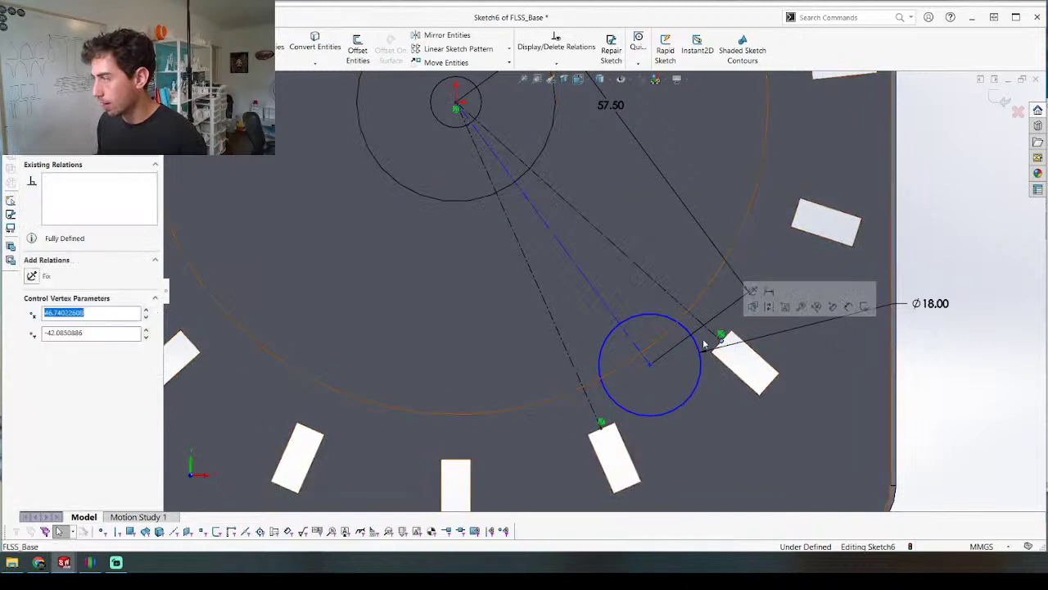
left_click(609, 344, "ctrl")
left_click(602, 425, "ctrl")
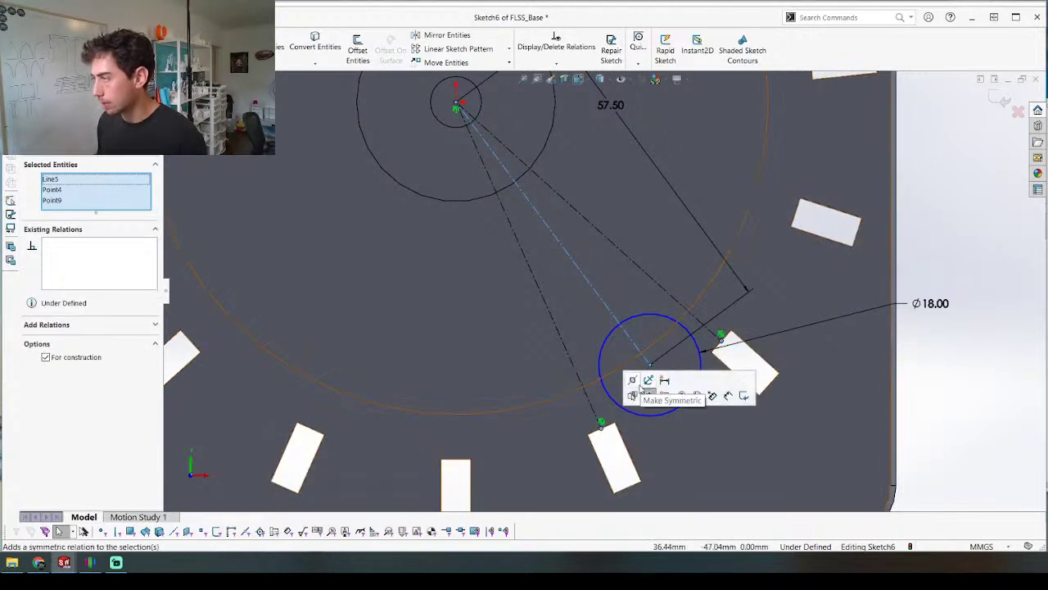
left_click(633, 383)
key("Escape")
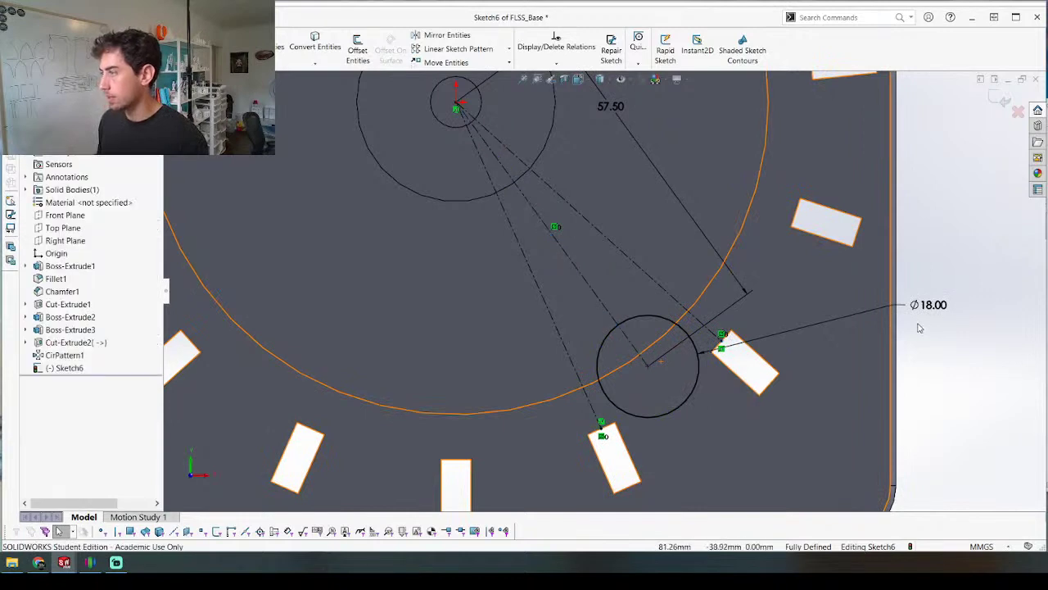
Step: Cut the circle through the whole base with an extruded cut set to Through All
key("f")
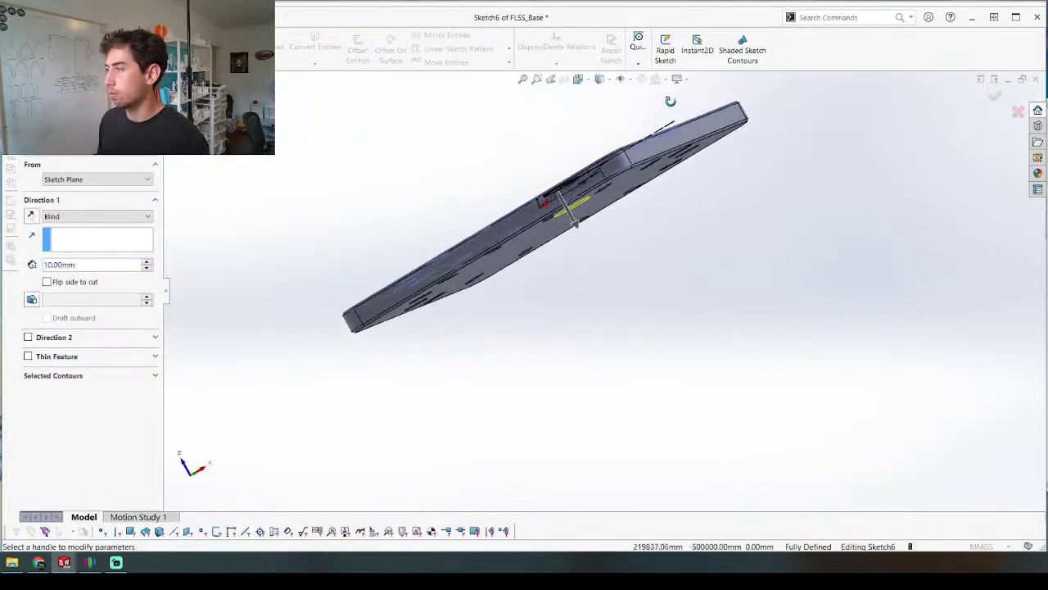
left_click(97, 218)
left_click(88, 237)
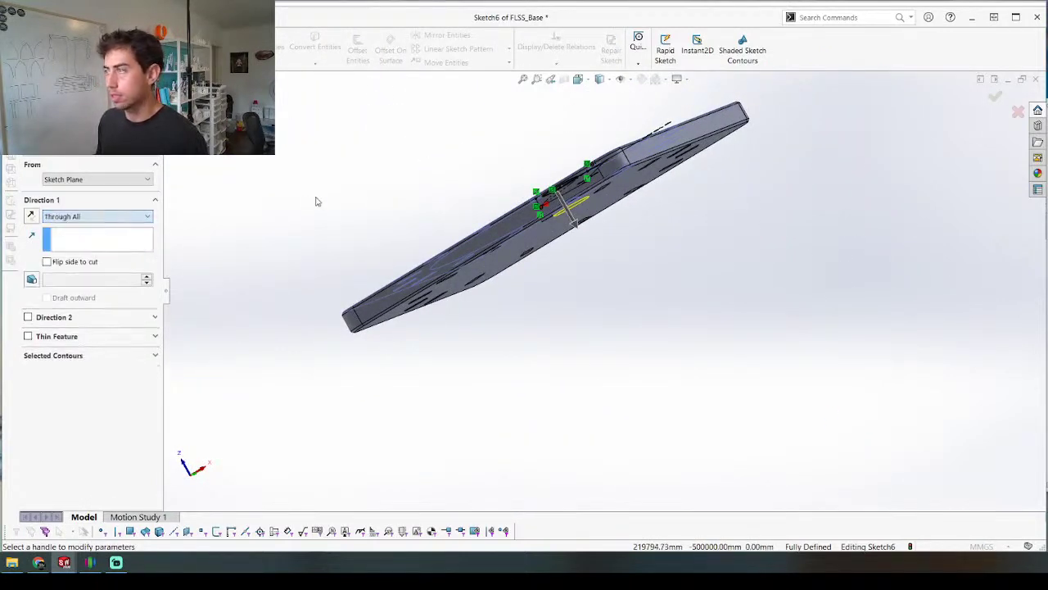
key("Return")
Step: Fillet the two vertical edges where the new hole meets the large circular recess with a 10 mm radius
middle_click_drag(403, 168, 564, 344)
scroll(654, 228, "down", 4)
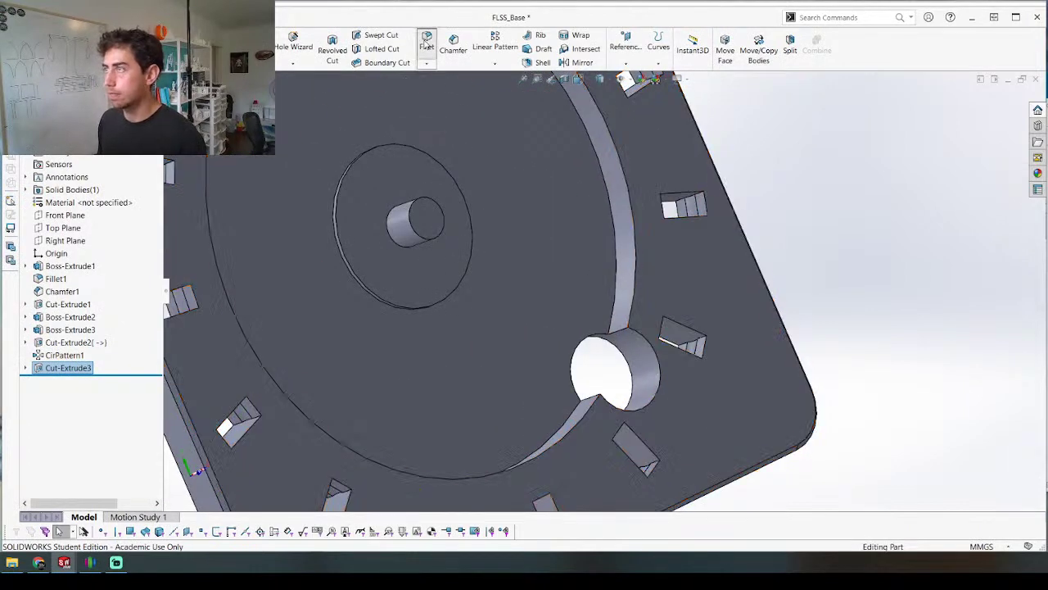
left_click(625, 342)
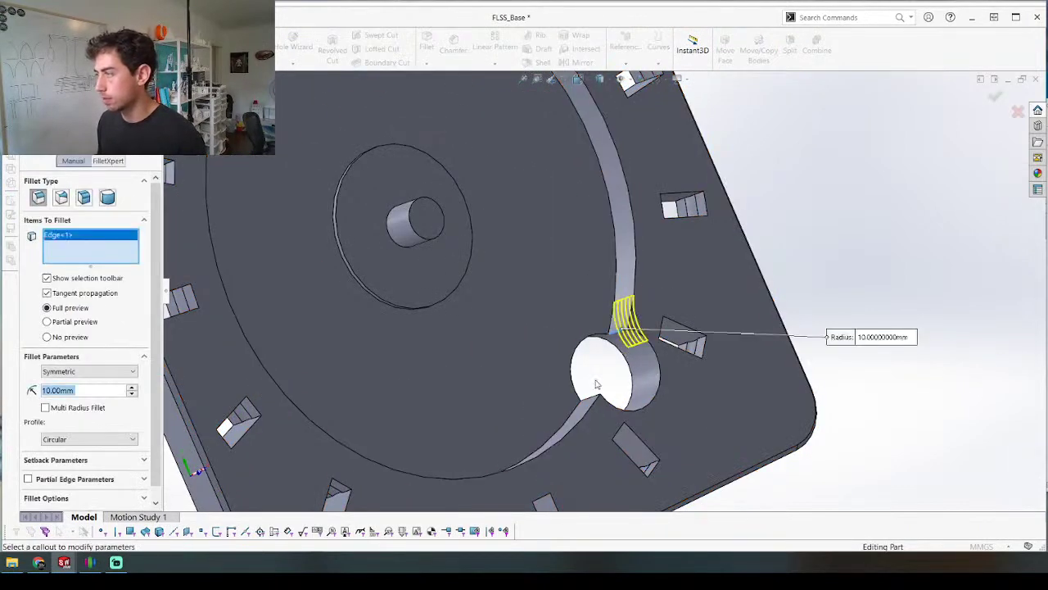
middle_click_drag(625, 343, 570, 424)
left_click(573, 416)
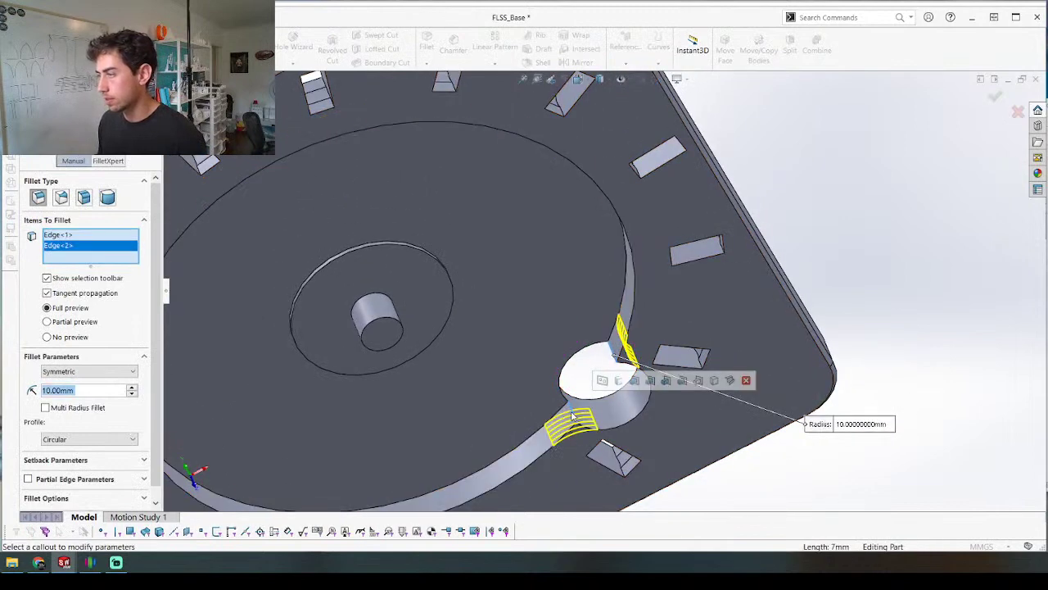
key("Return")
scroll(472, 381, "up", 4)
middle_click_drag(473, 381, 455, 202)
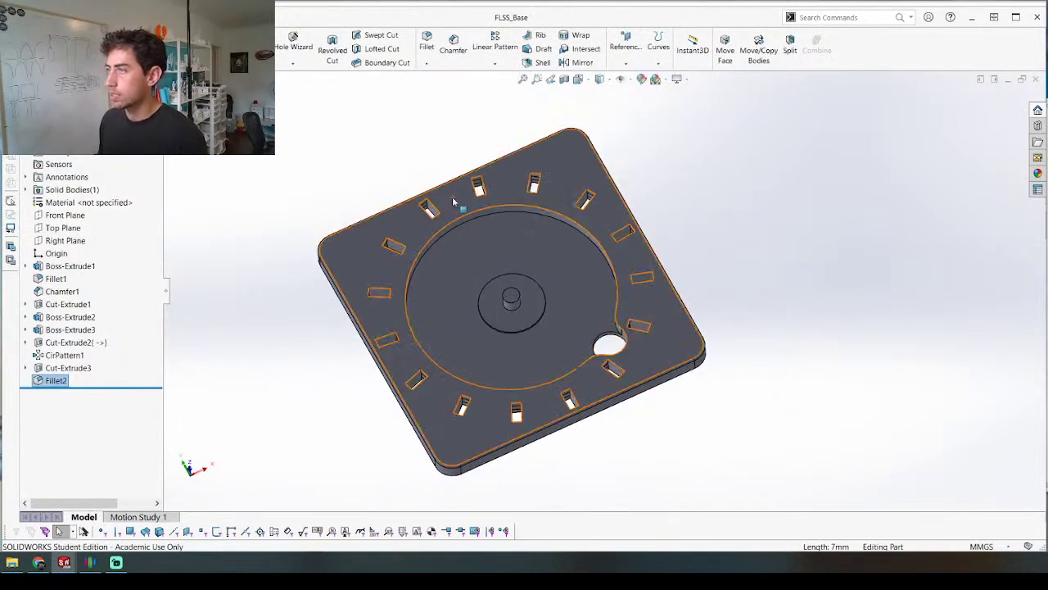
Step: Switch to the assembly and move the 15T spur gear around the 100T gear into the new hole in the base
key("ctrl+Tab")
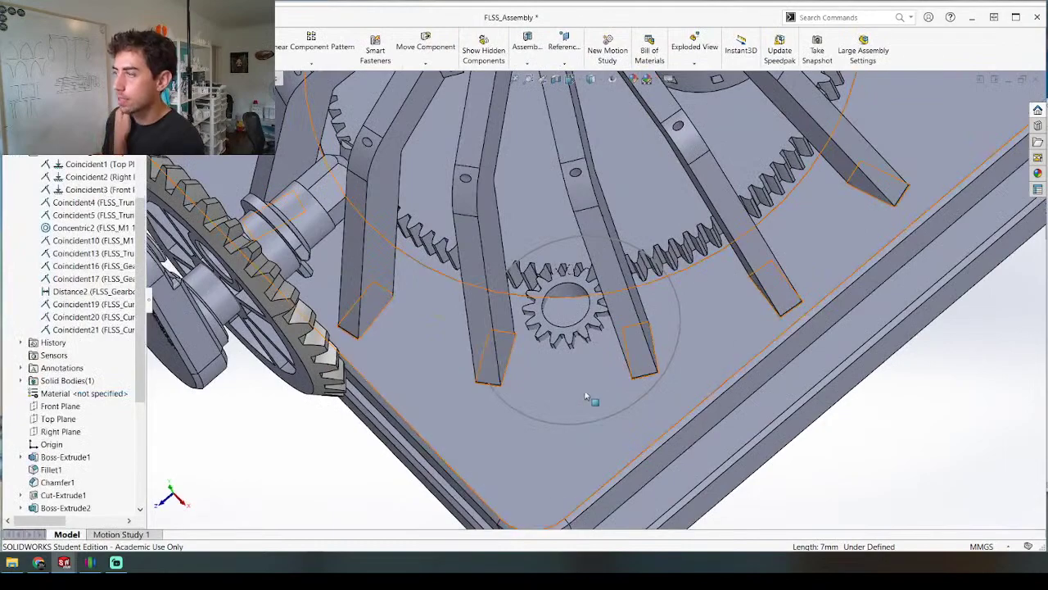
scroll(543, 344, "up", 8)
middle_click_drag(562, 288, 567, 315)
scroll(566, 315, "down", 3)
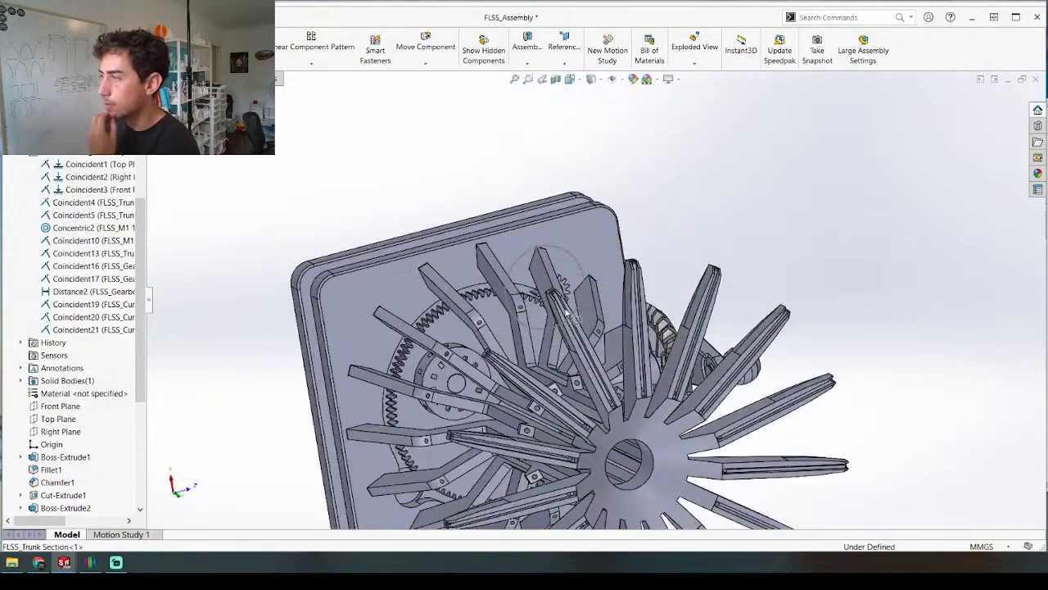
left_click(564, 289)
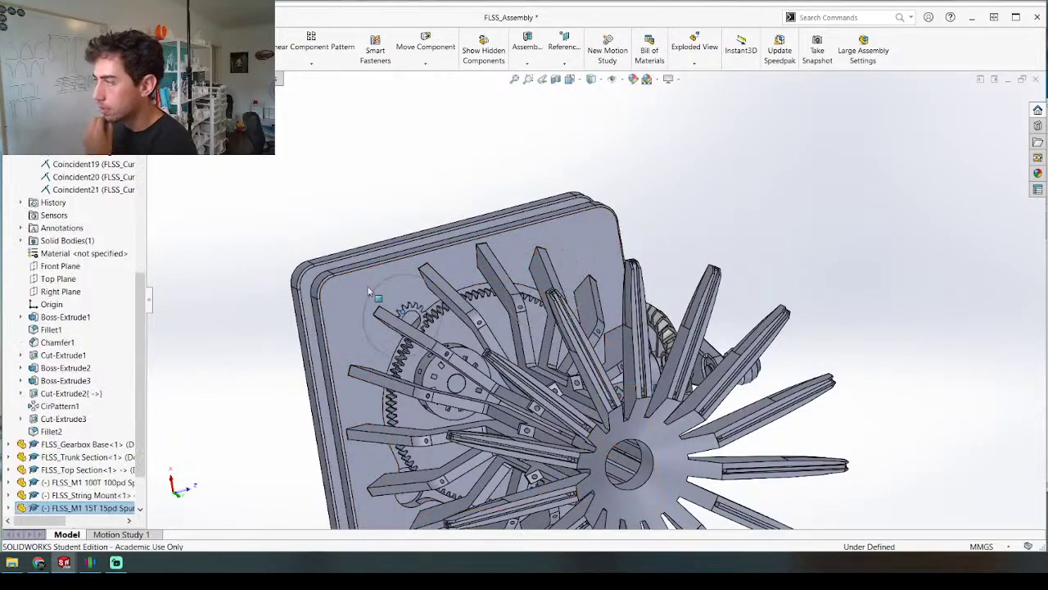
left_click(402, 498)
scroll(390, 510, "down", 4)
middle_click_drag(390, 509, 409, 402)
scroll(491, 422, "down", 3)
mouse_move(498, 421)
middle_mouse_down()
mouse_move(490, 483)
mouse_move(482, 422)
middle_mouse_up()
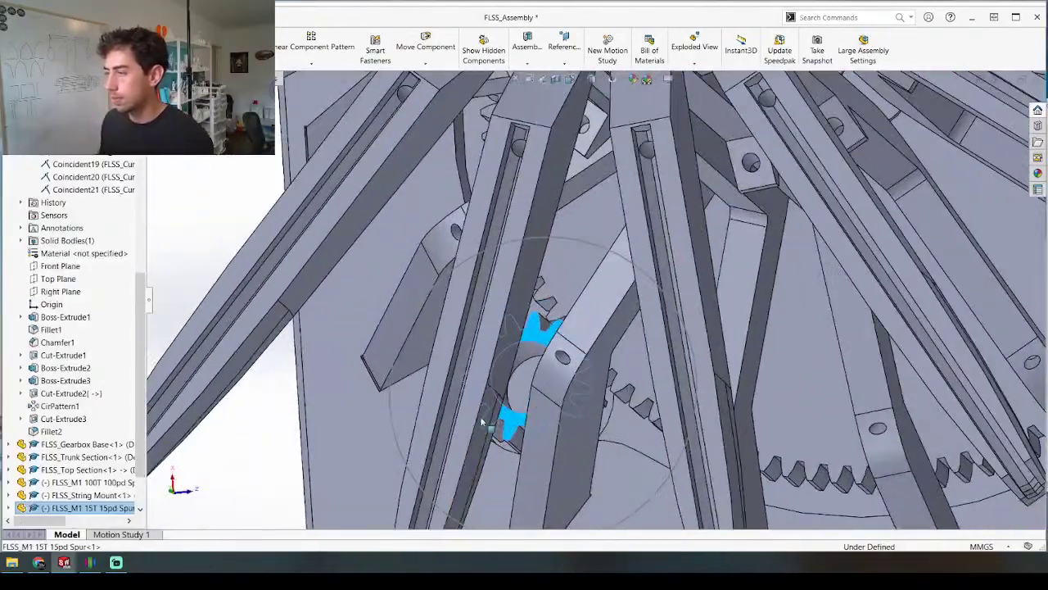
mouse_move(518, 421)
left_mouse_down()
mouse_move(521, 437)
mouse_move(506, 437)
left_mouse_up()
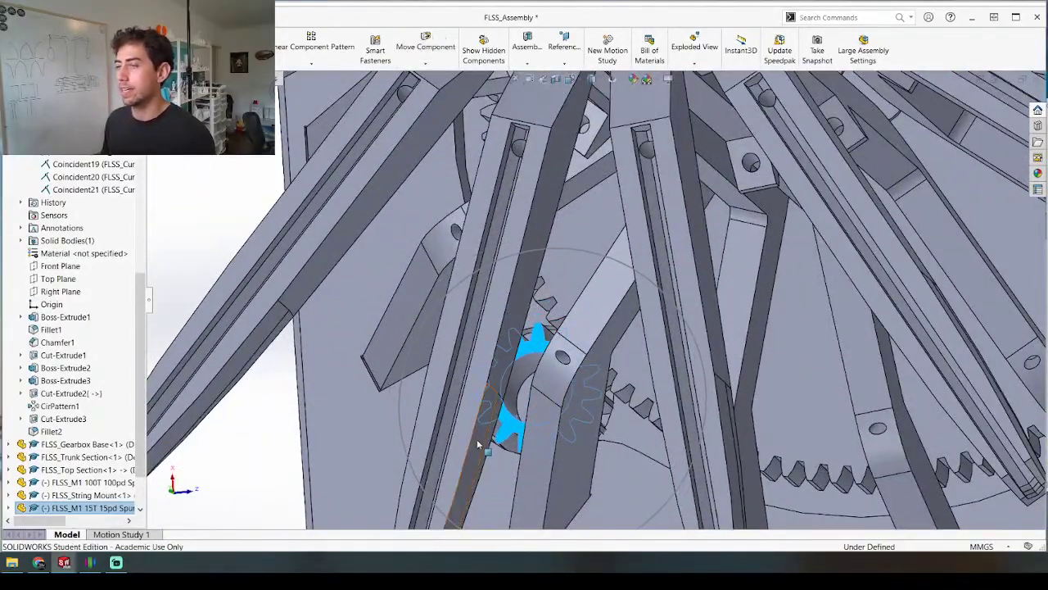
middle_click_drag(480, 444, 437, 320)
scroll(489, 477, "up", 2)
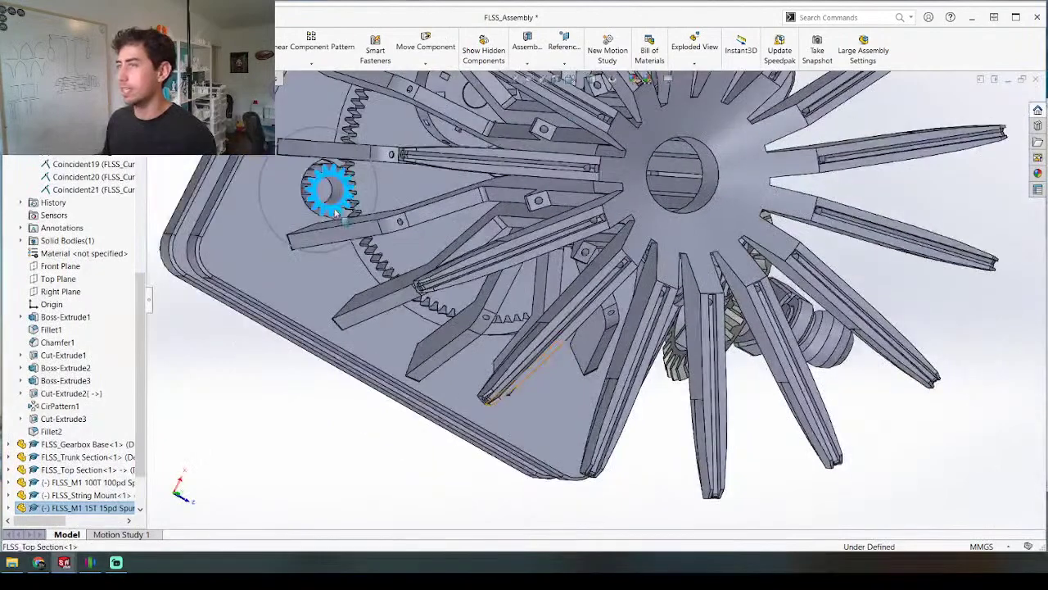
middle_click_drag(411, 243, 367, 163)
scroll(366, 163, "up", 10)
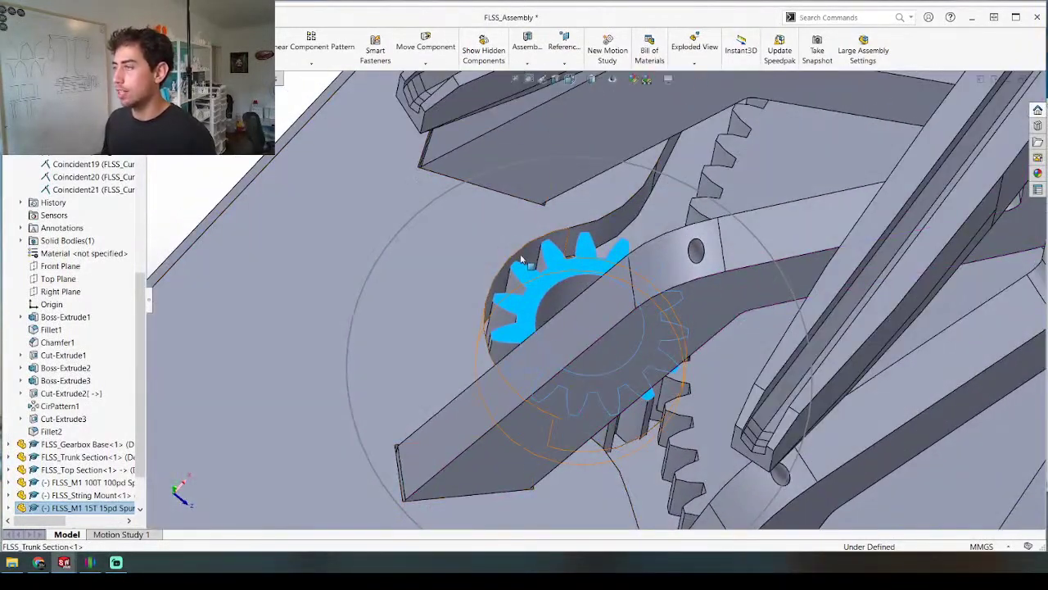
Step: Set the diameter of the base's spur gear hole to 20 mm from within the assembly
left_click(522, 260)
scroll(514, 293, "down", 6)
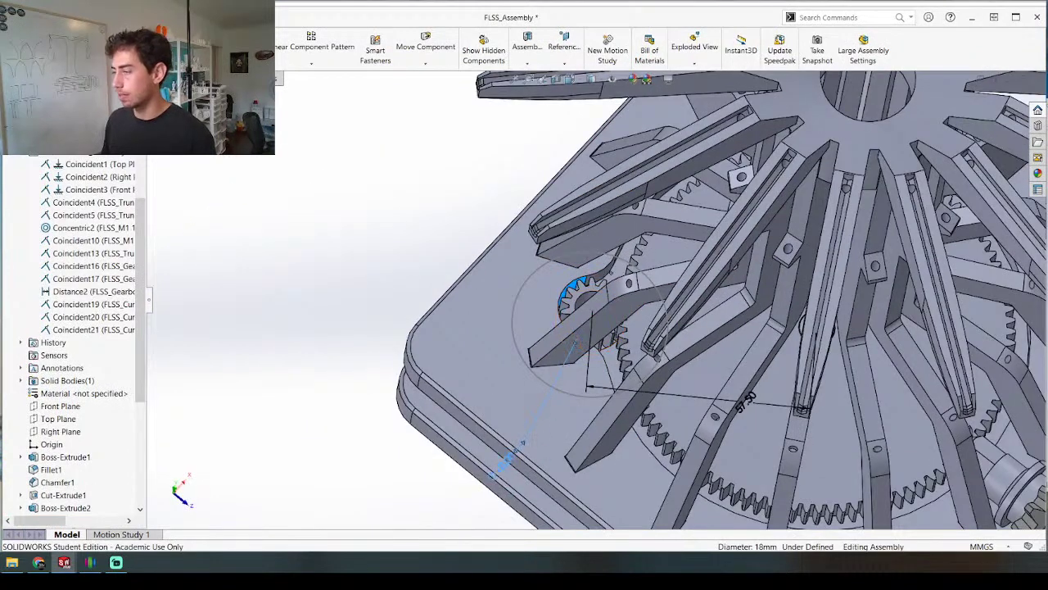
double_click(506, 461)
type("20")
key("Return")
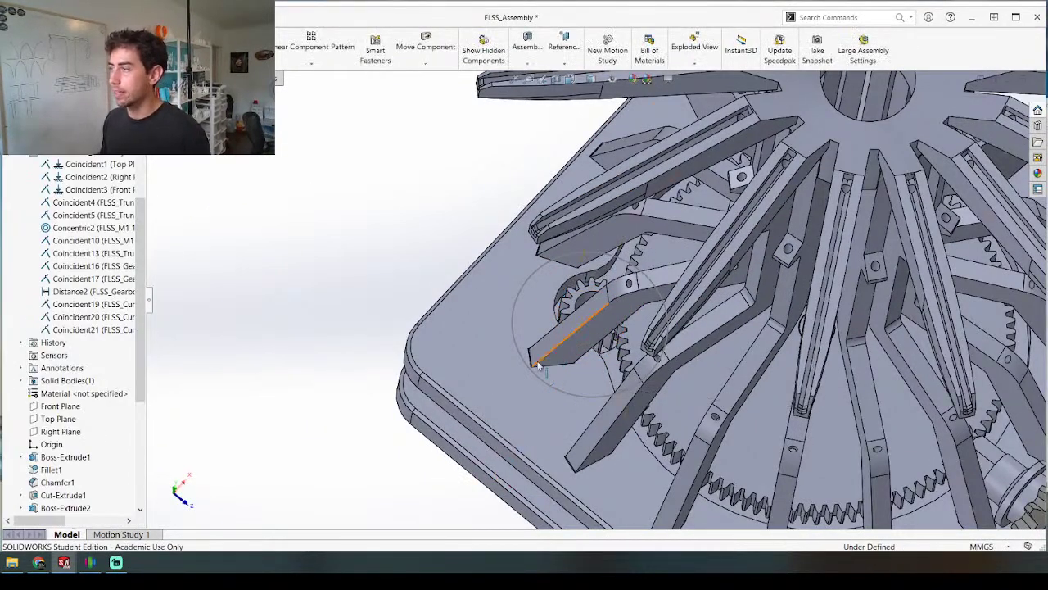
Step: Delete the 15T spur gear's Distance1 mate
scroll(538, 365, "up", 3)
left_click(629, 273)
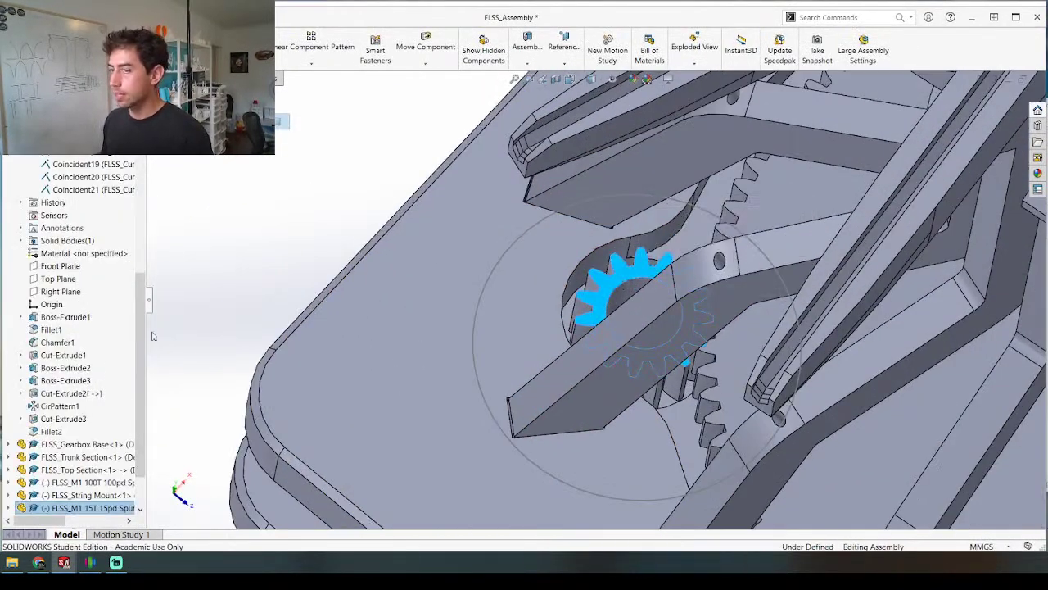
left_click(10, 457)
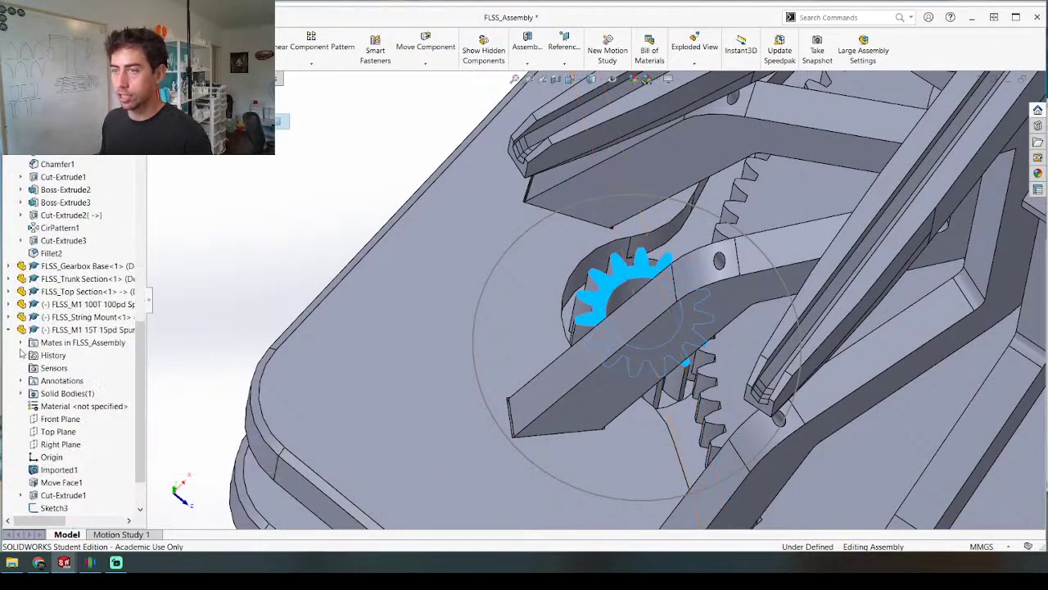
left_click(82, 367)
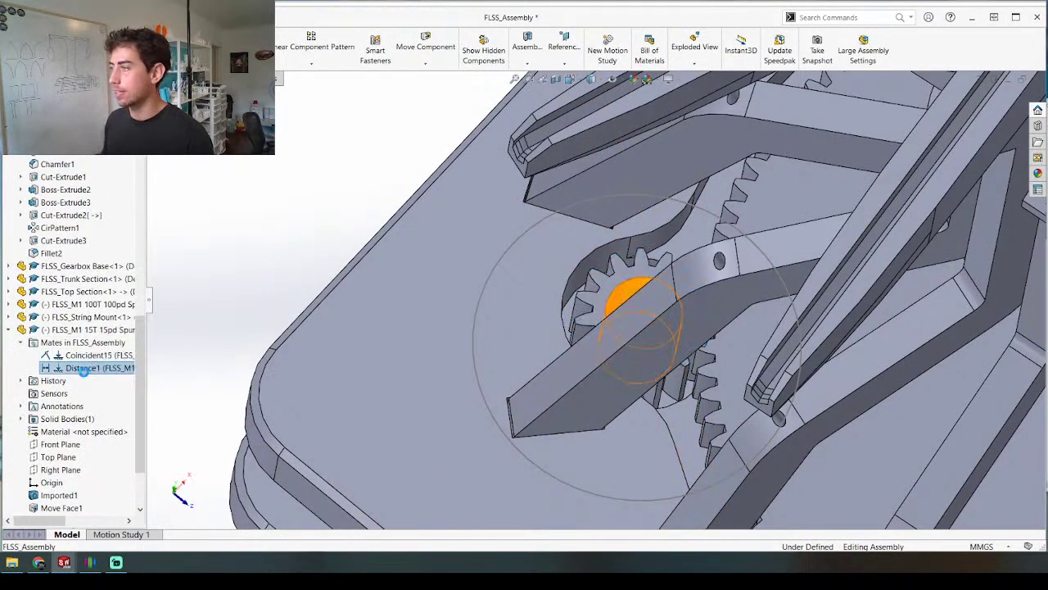
key("Delete")
key("Return")
Step: Add a concentric mate between the 15T spur gear's bore and the new hole in the base
left_click(634, 293)
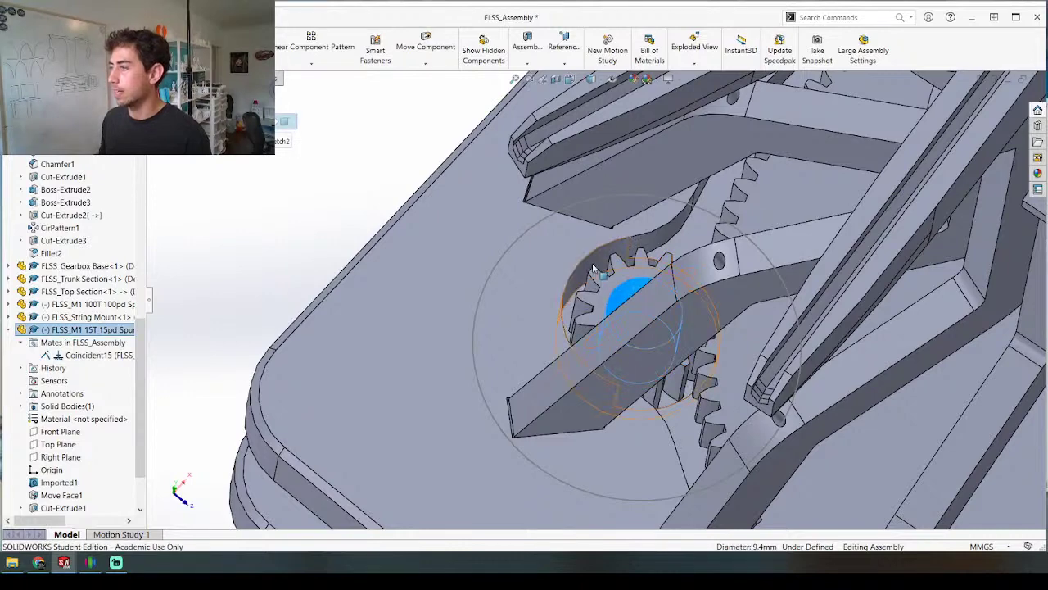
left_click(591, 269, "ctrl")
key("m")
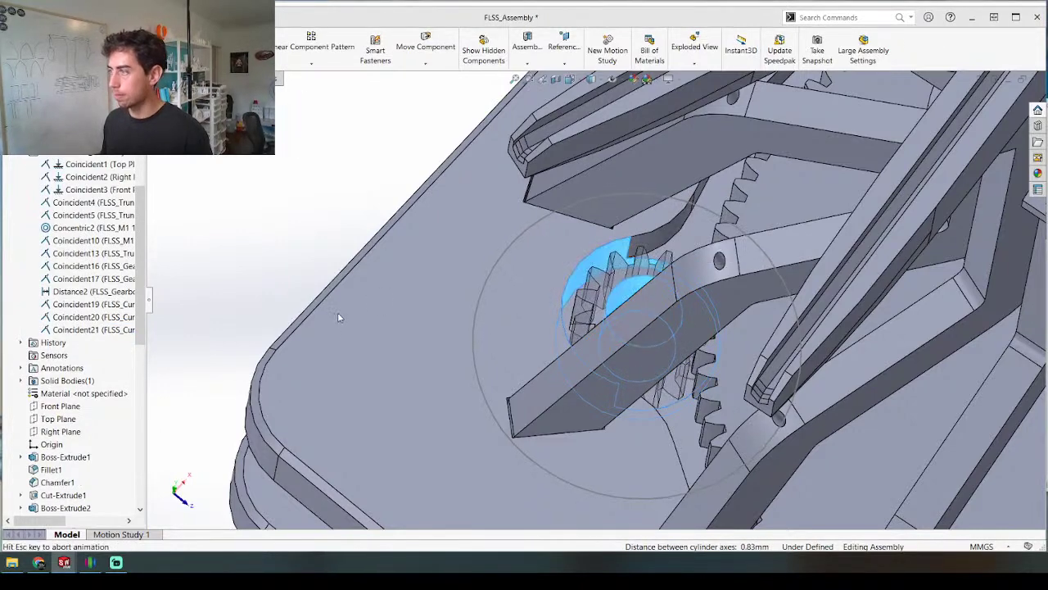
right_click(271, 271)
key("Escape")
Step: Open the 15T spur gear part from the underside of the base and set its Move Face1 distance to 11 mm
scroll(655, 503, "up", 5)
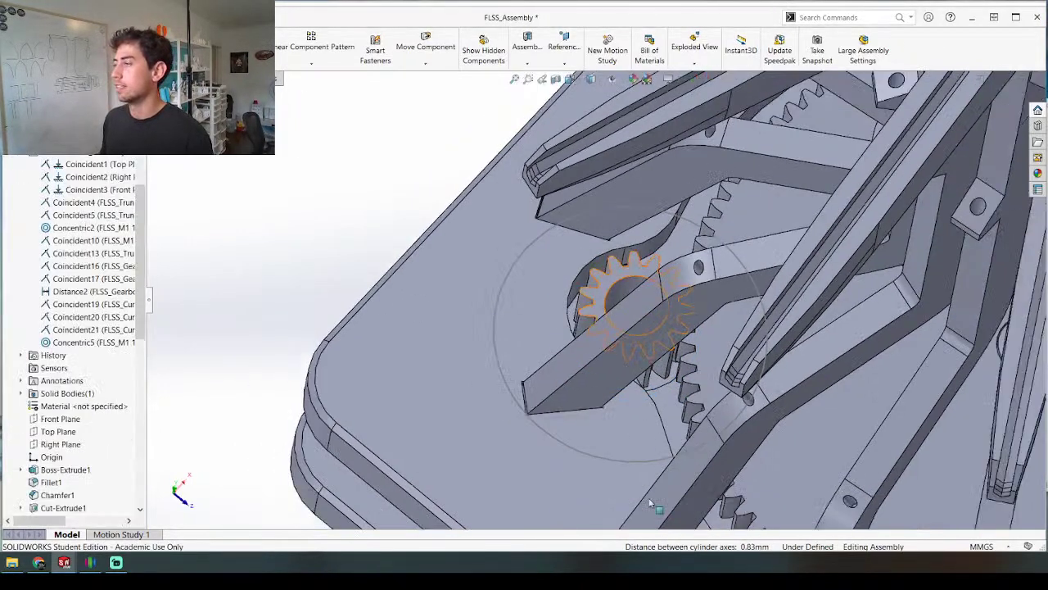
middle_click_drag(641, 498, 662, 284)
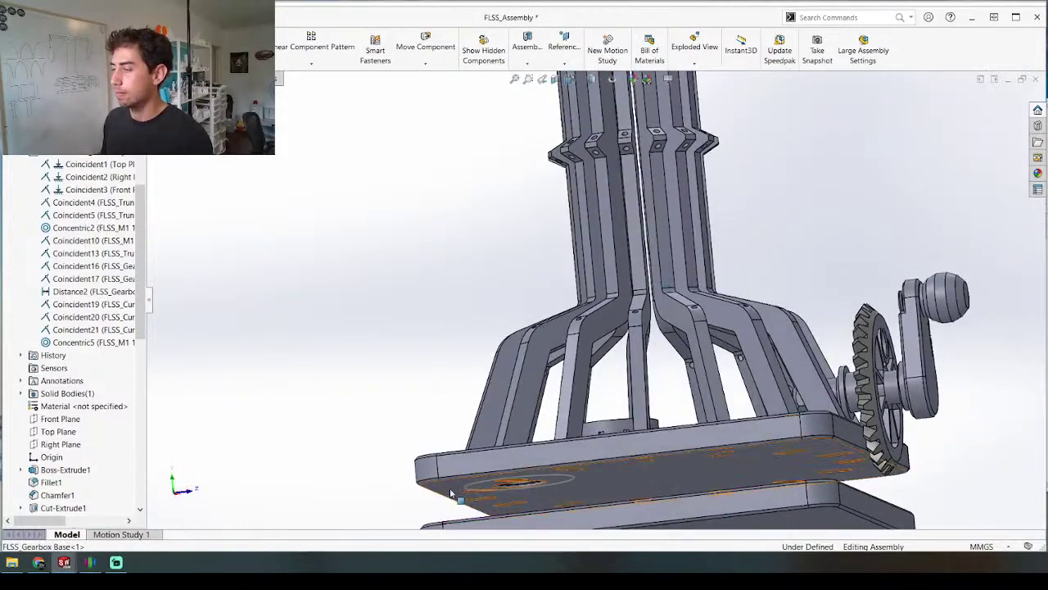
scroll(643, 377, "down", 6)
middle_click_drag(640, 389, 642, 400)
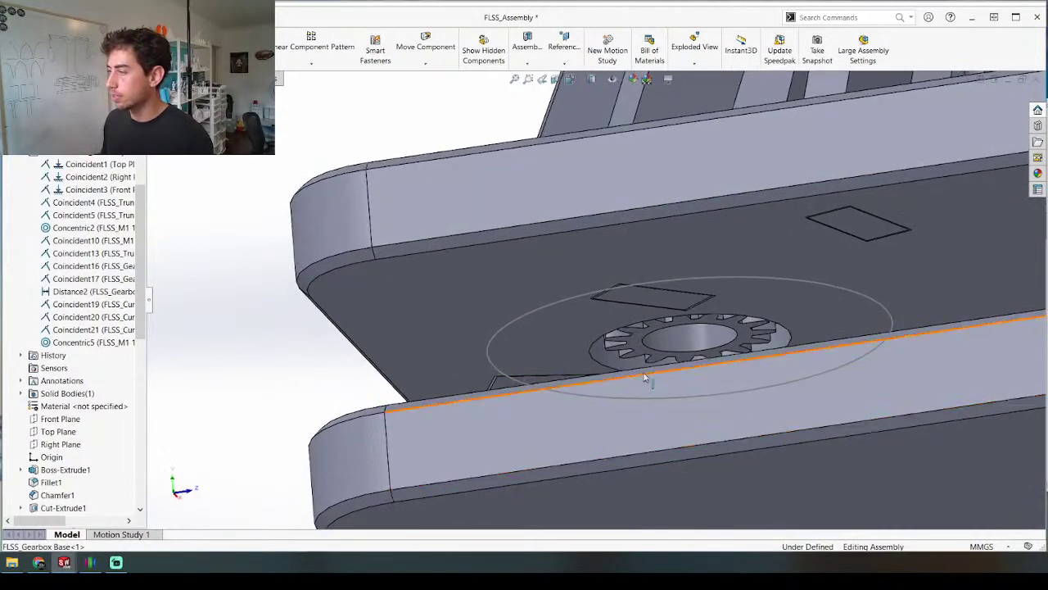
right_click(640, 345)
left_click(649, 173)
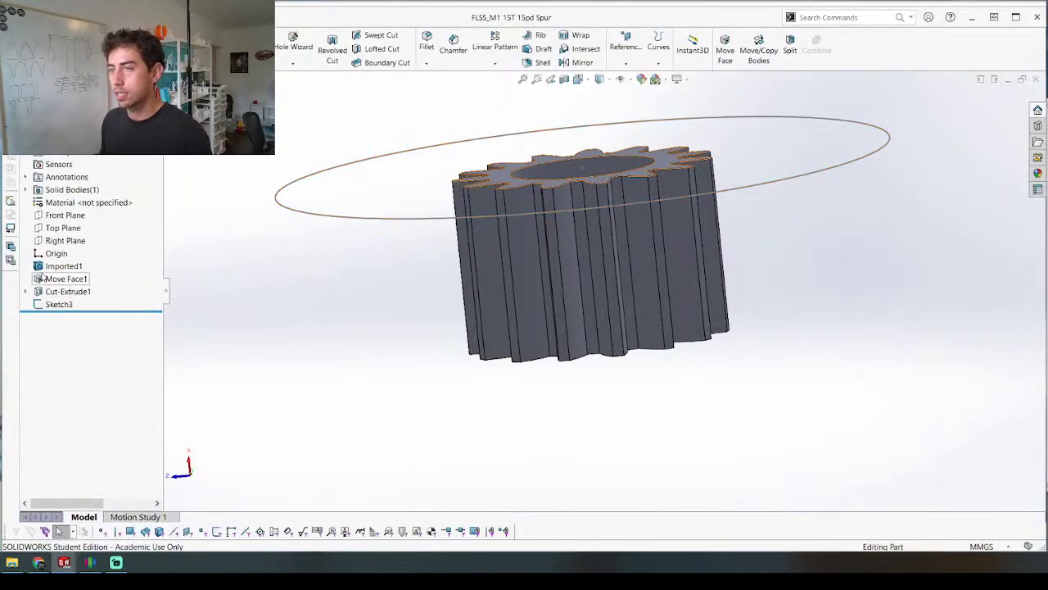
left_click(45, 279)
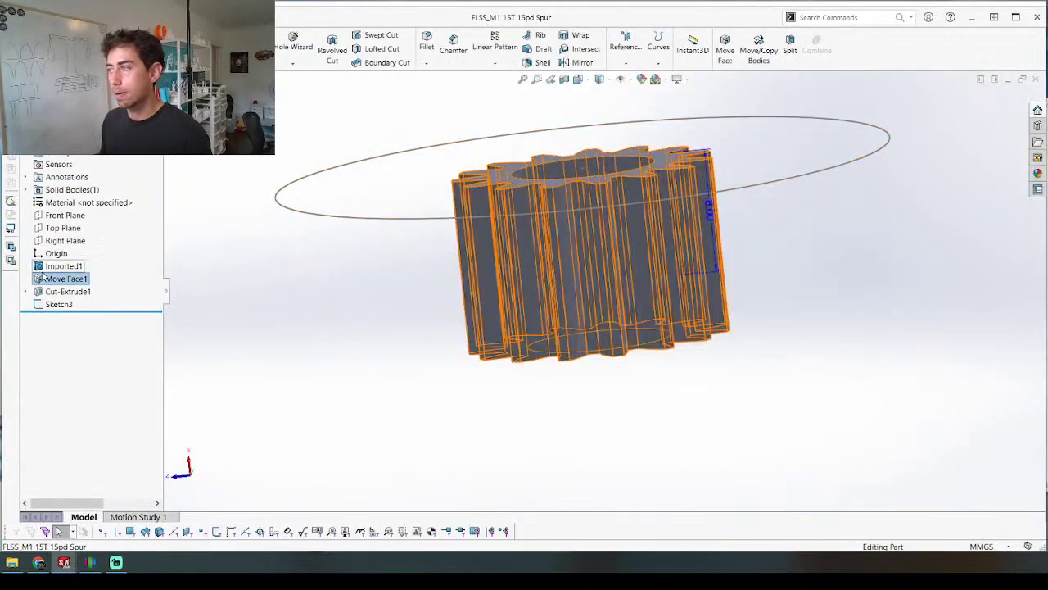
double_click(711, 211)
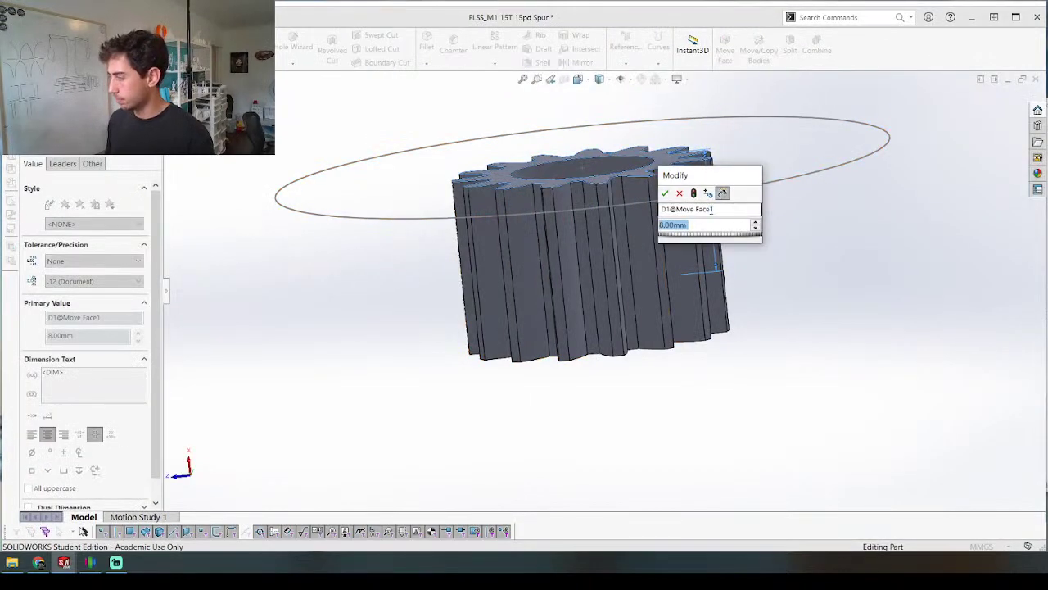
type("11")
key("Return")
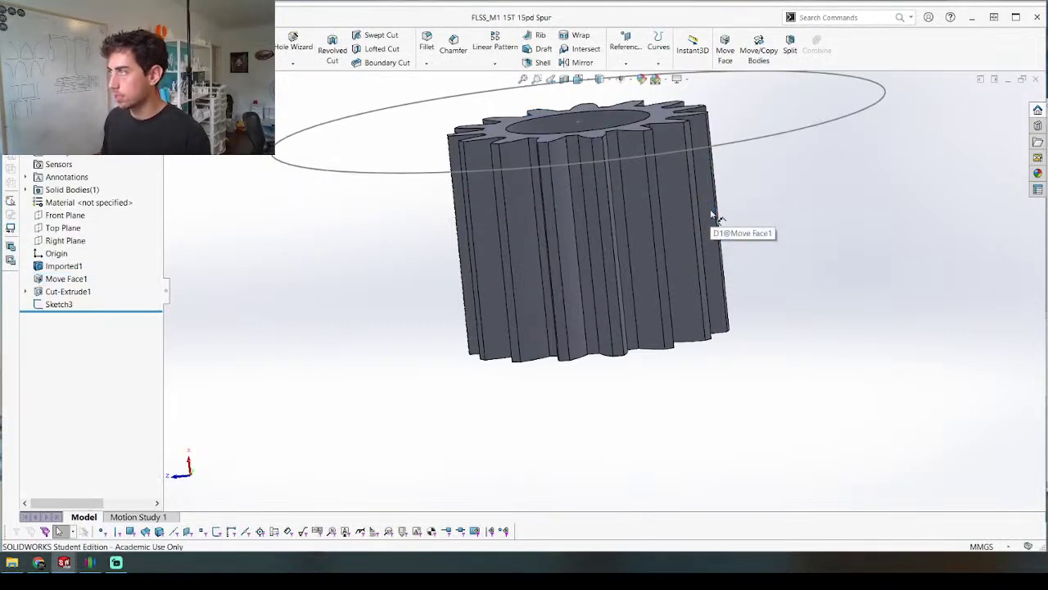
Step: Return to the assembly and examine the 15T spur gear's fit in the base, its sketch circle and its mates
key("ctrl+Tab")
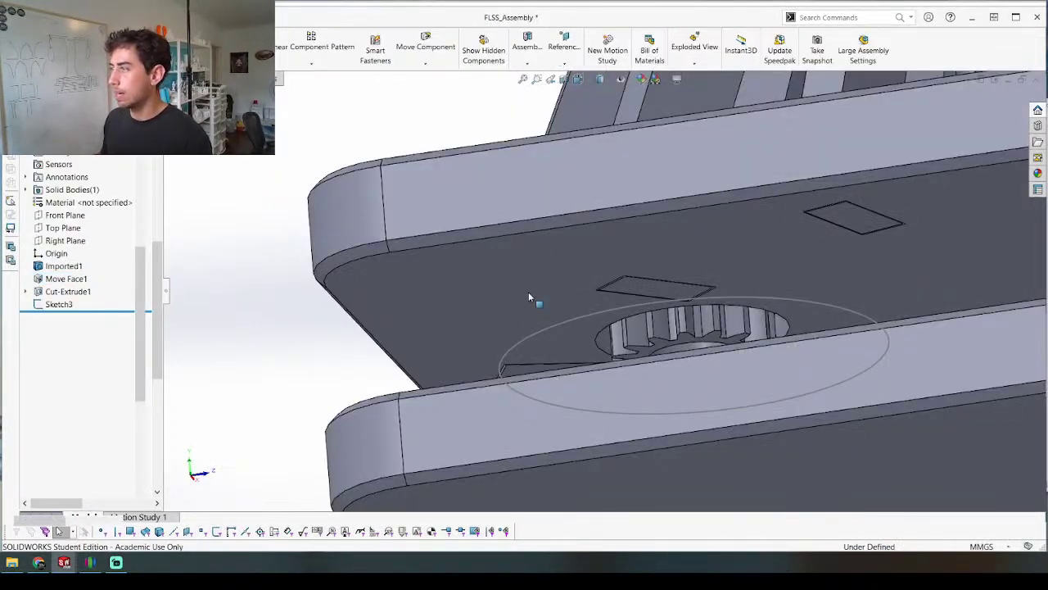
middle_click_drag(713, 168, 765, 266)
scroll(765, 266, "up", 5)
scroll(591, 230, "down", 5)
middle_click_drag(588, 230, 533, 484)
left_click(501, 189)
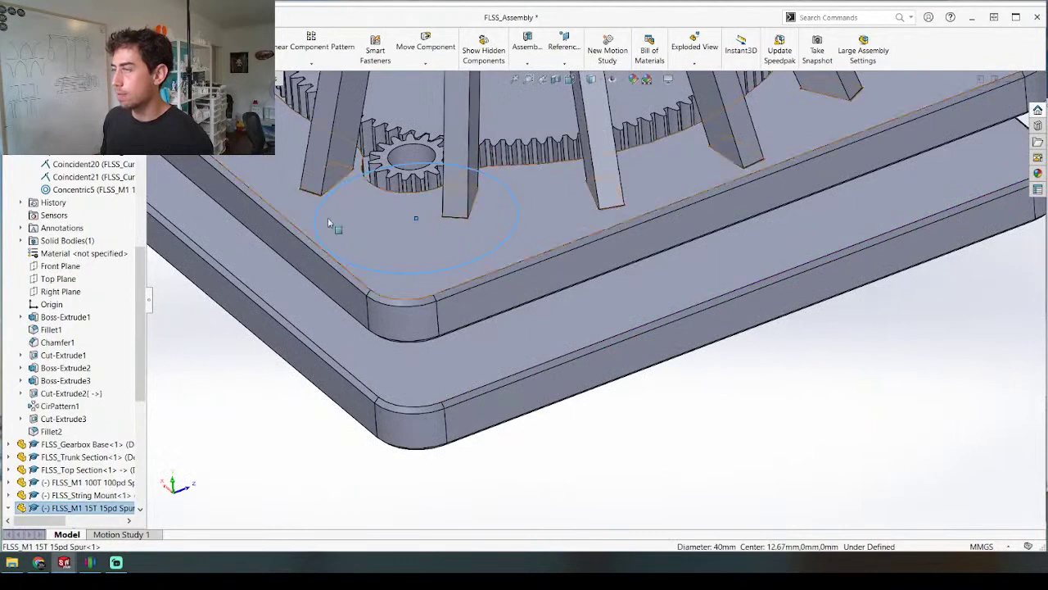
key("ctrl+8")
scroll(499, 277, "down", 4)
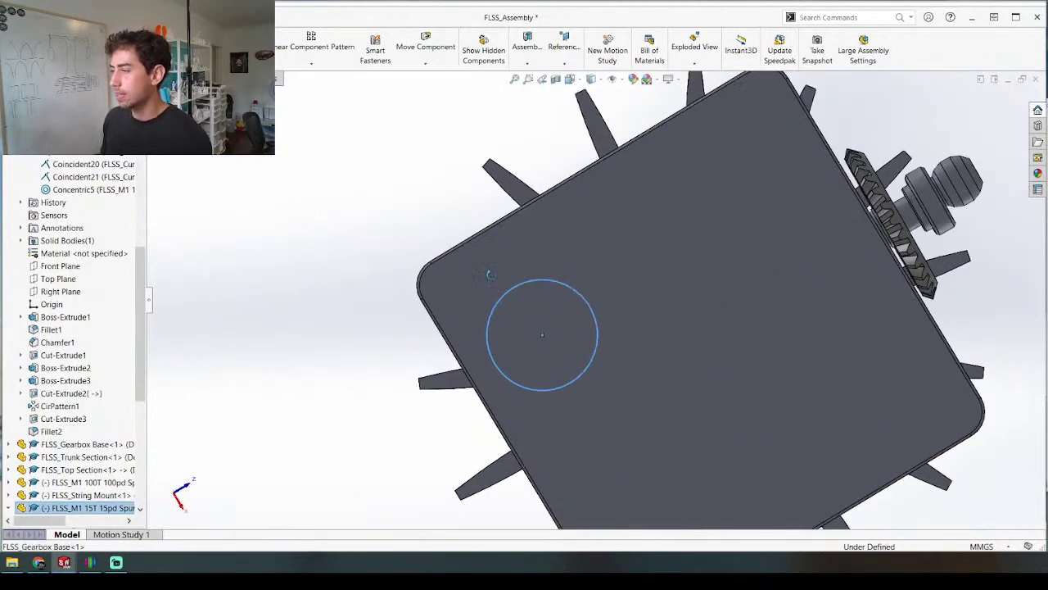
middle_click_drag(488, 273, 493, 286)
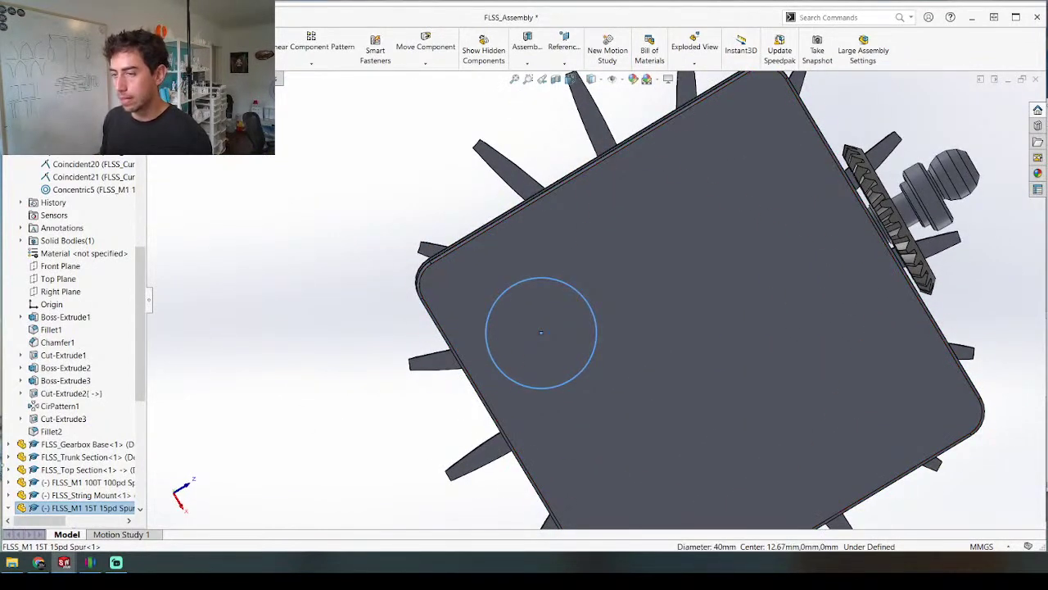
scroll(117, 423, "down", 5)
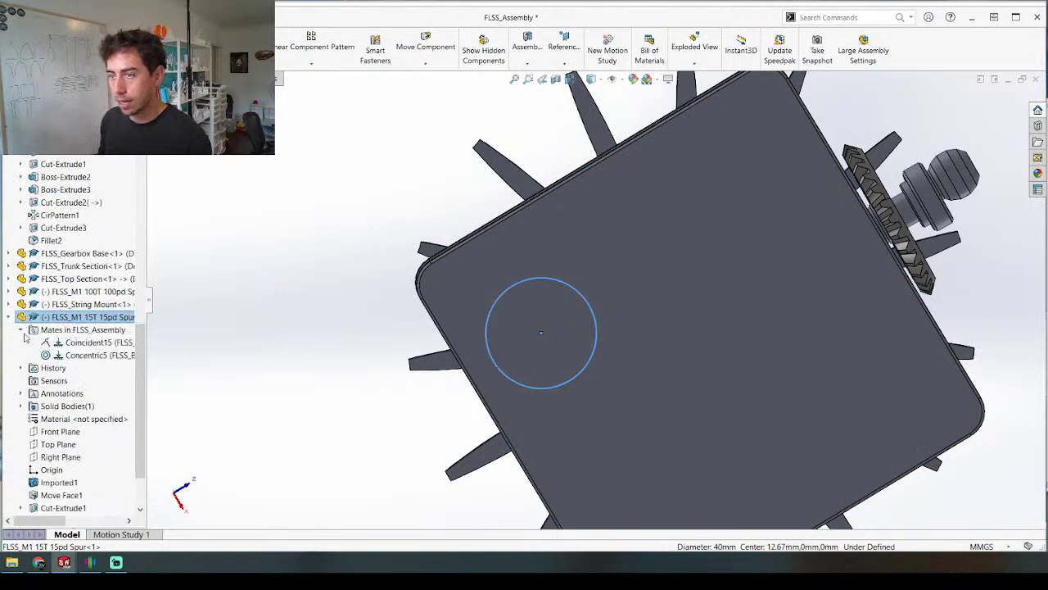
Step: Set the diameter of the circle in the 15T spur gear's Sketch3 to 50 mm and rebuild the assembly
left_click(21, 329)
scroll(68, 441, "down", 1)
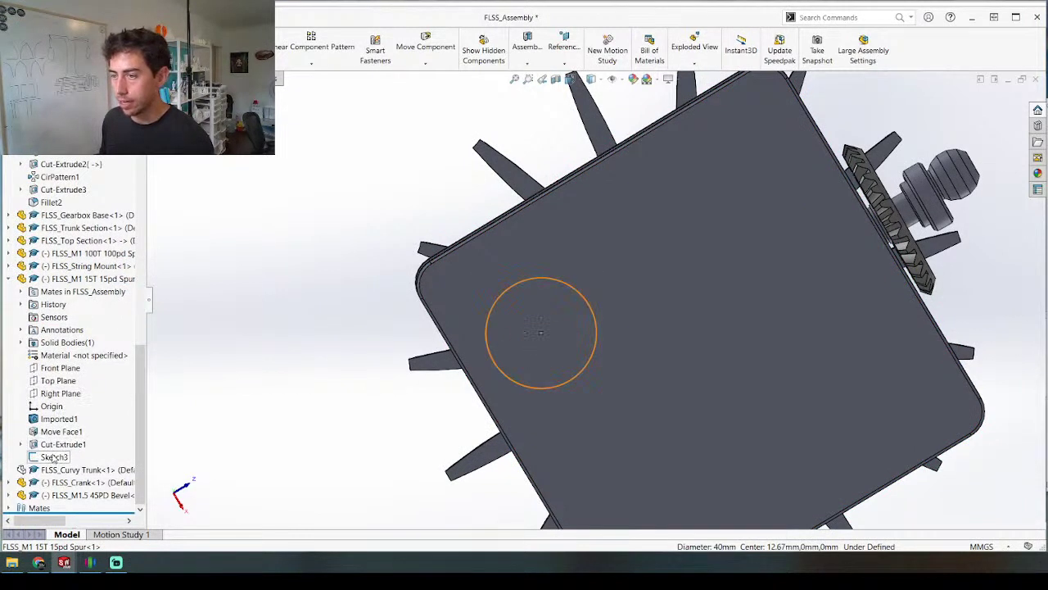
double_click(462, 256)
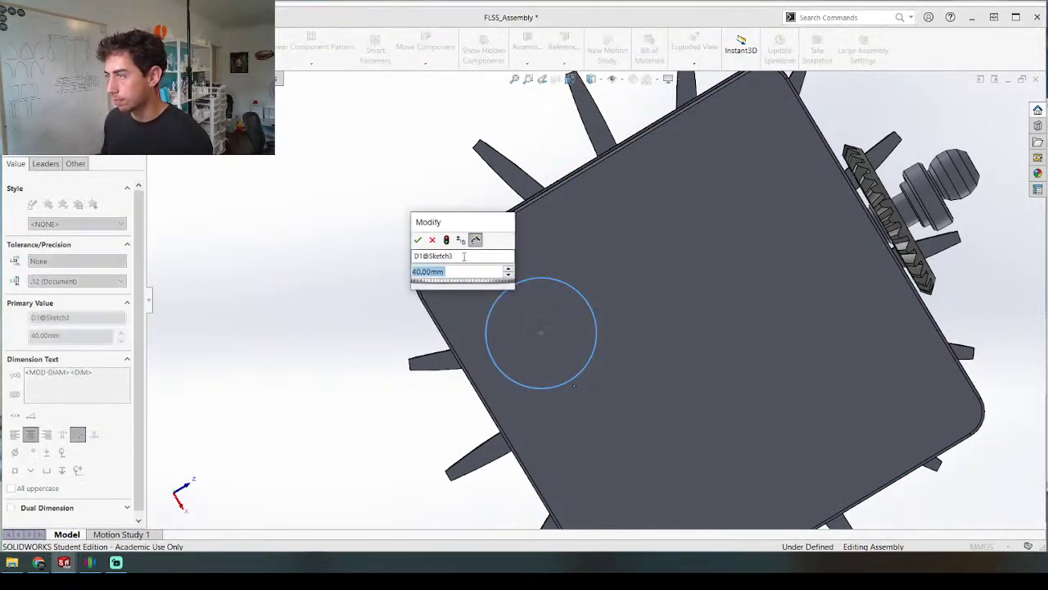
type("50")
key("Return")
key("ctrl+b")
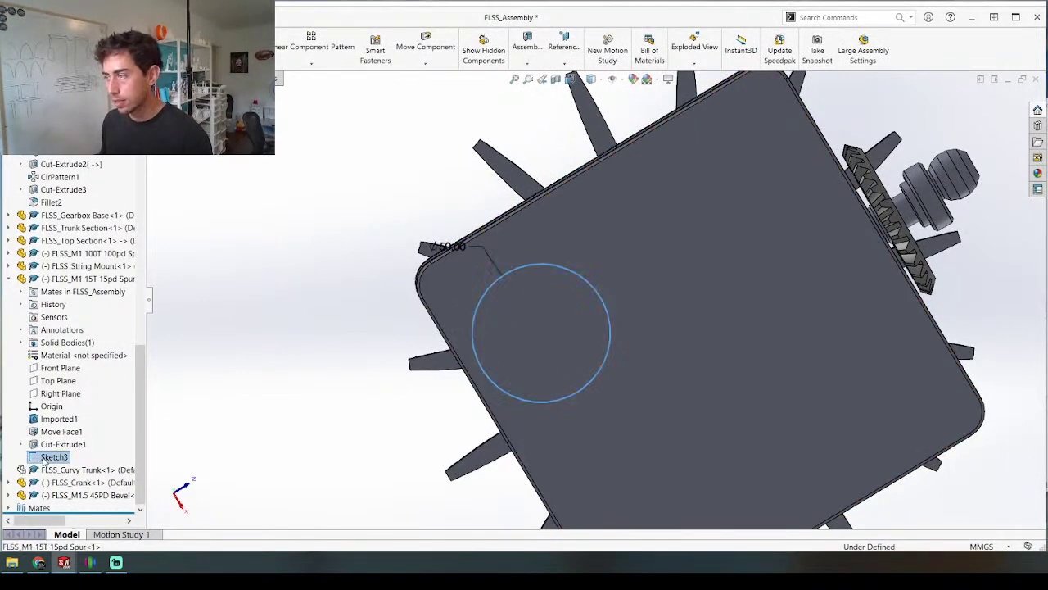
Step: Set the diameter of the 15T spur gear's Sketch3 circle to 60 mm
double_click(453, 248)
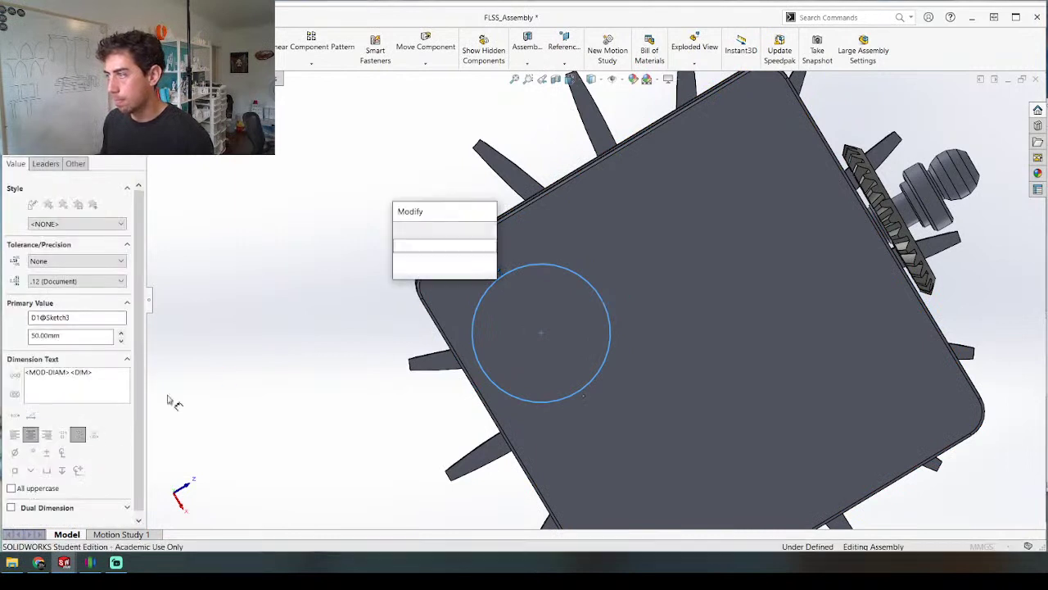
type("60")
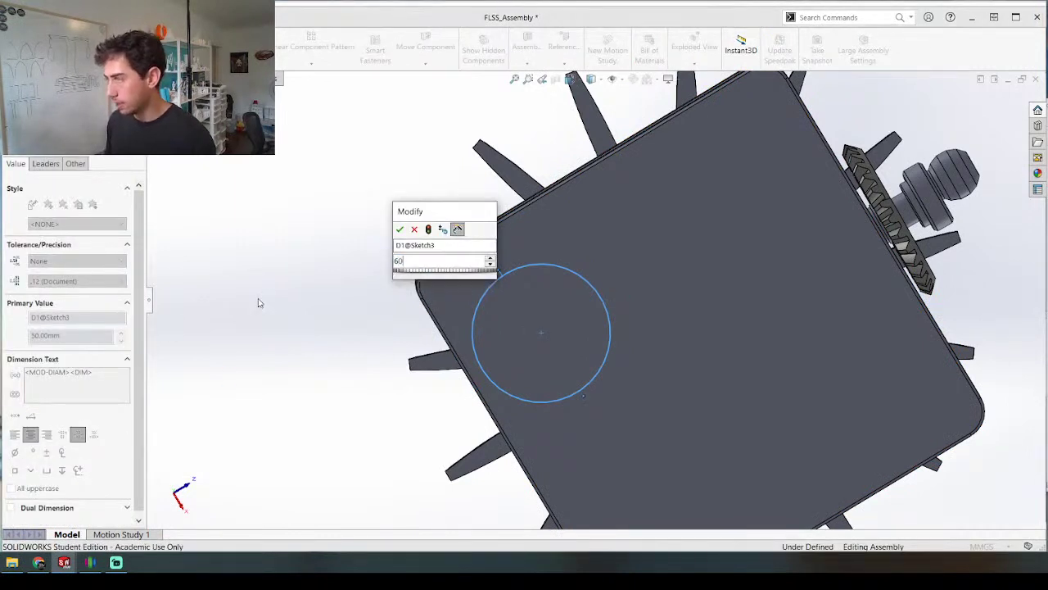
key("Return")
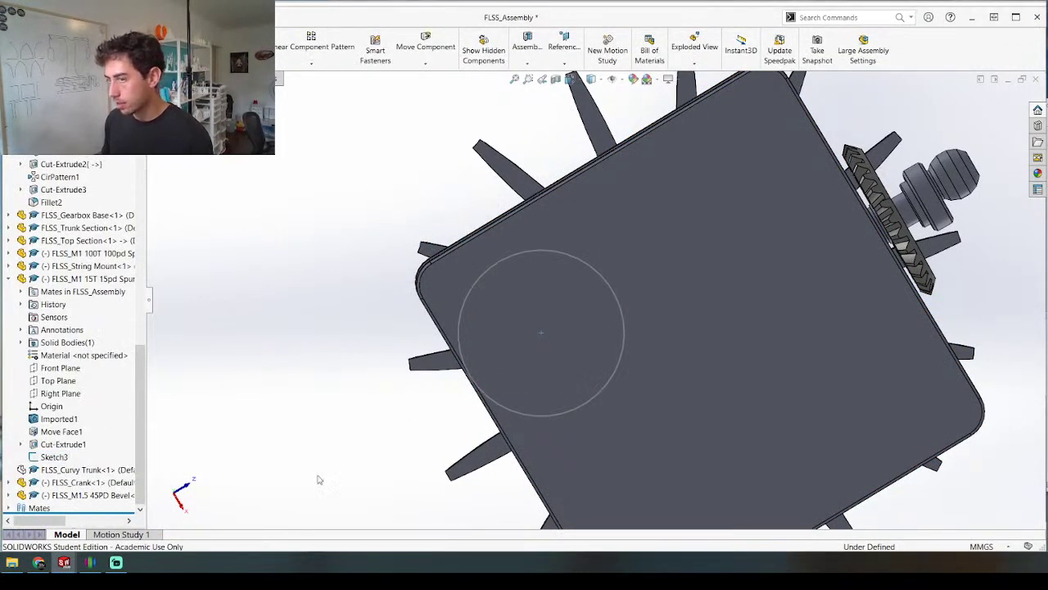
Step: Return the 15T spur gear's Sketch3 circle to a 50 mm diameter, rebuild, and save the assembly
left_click(59, 457)
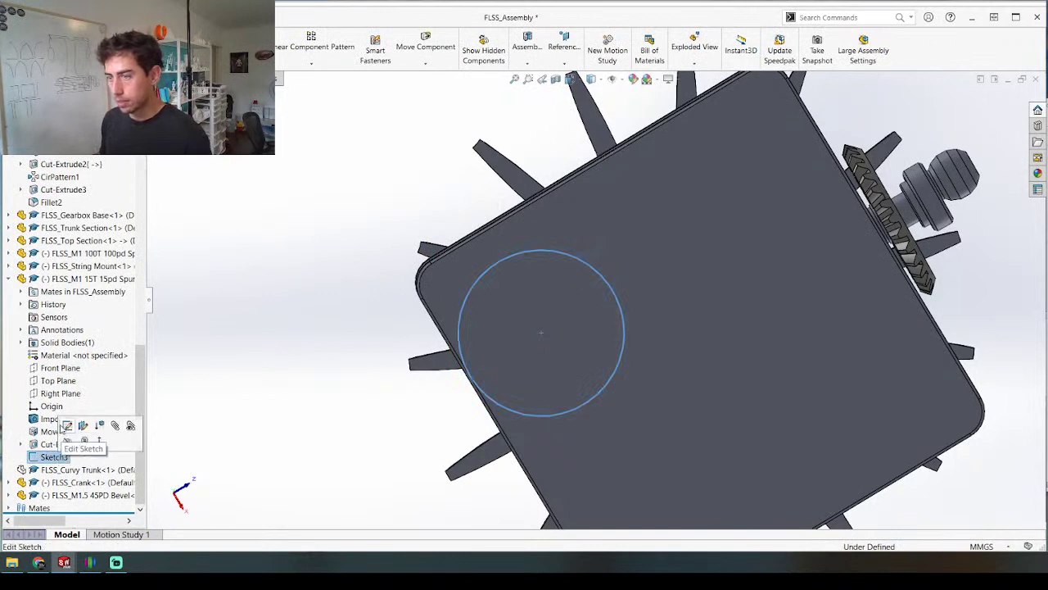
left_click(67, 427)
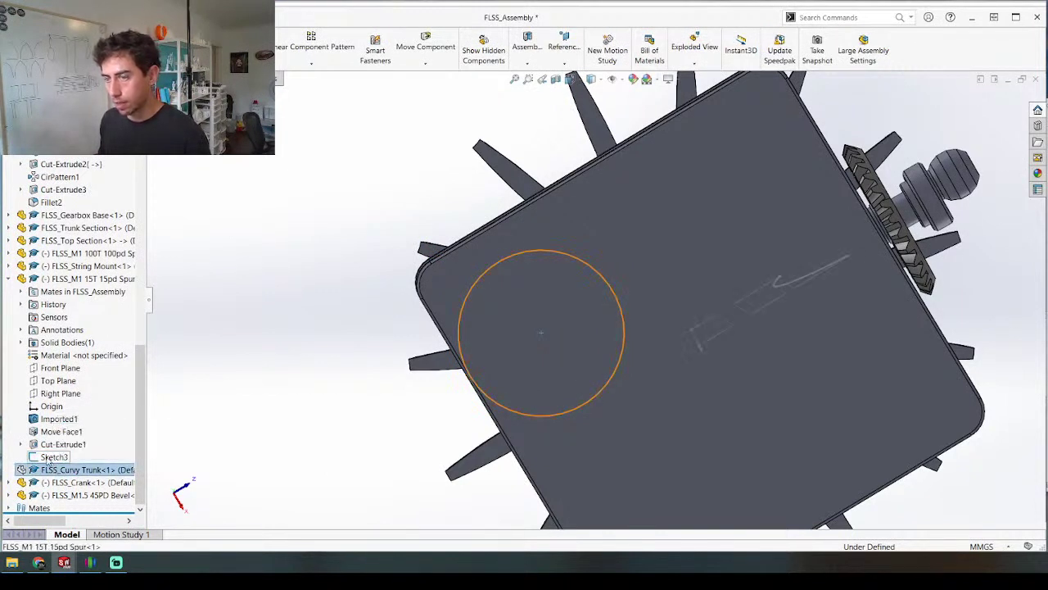
double_click(434, 236)
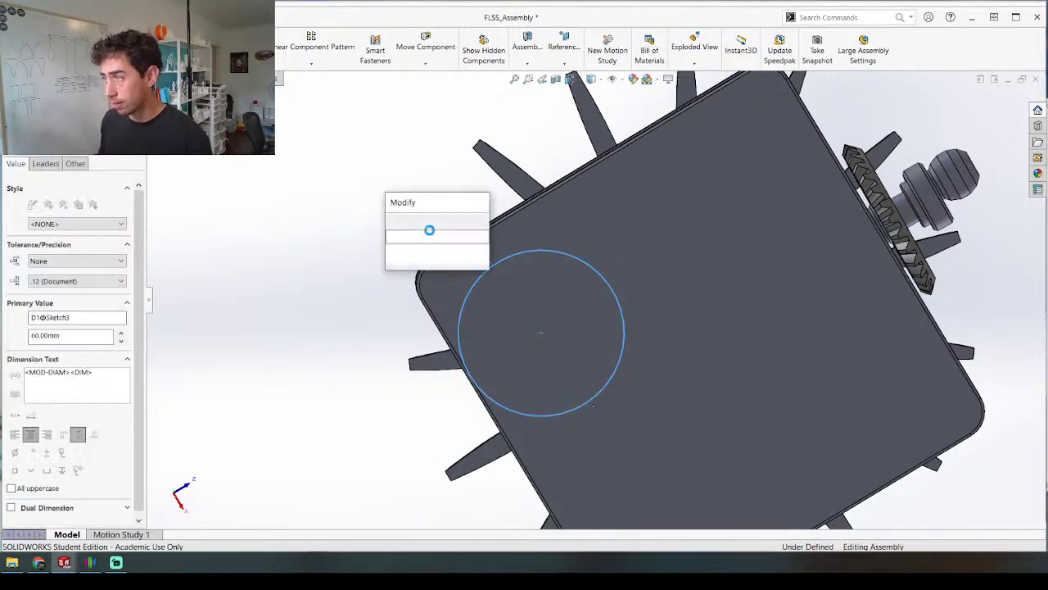
key("Return")
key("ctrl+b")
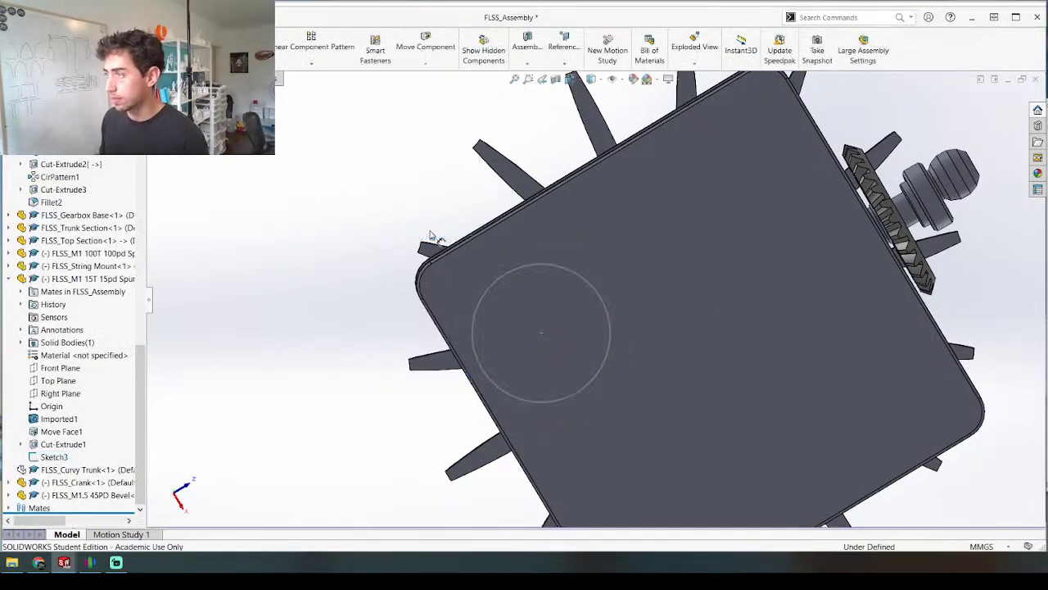
scroll(495, 259, "up", 3)
key("ctrl+s")
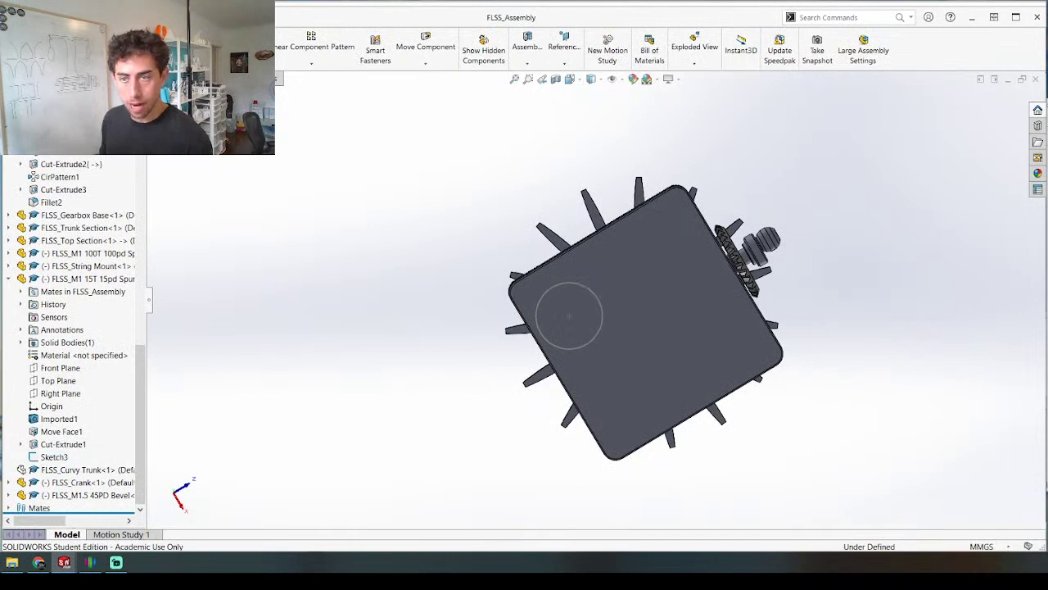
Step: Switch to File Explorer and open M1 50T 50pd Spur from the gear library's M1 20 Degrees STEP folder in SOLIDWORKS
key("alt+Tab")
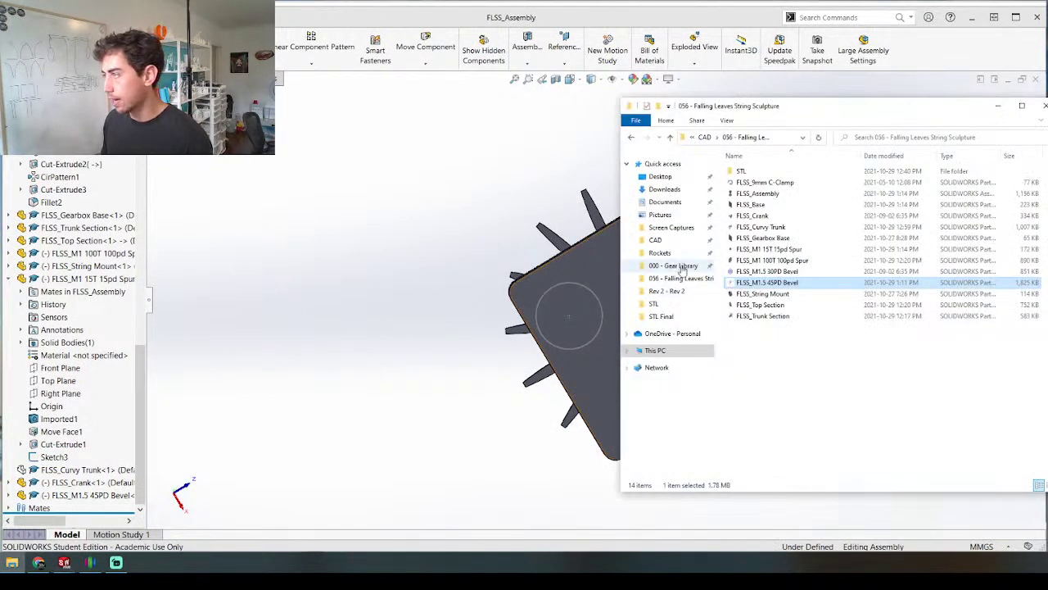
left_click(675, 266)
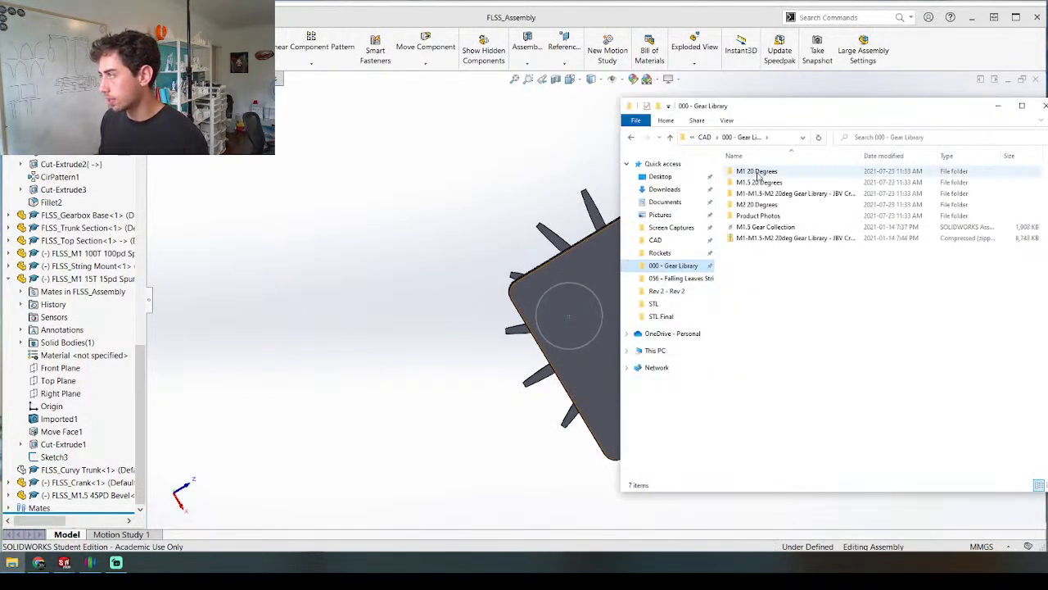
double_click(760, 174)
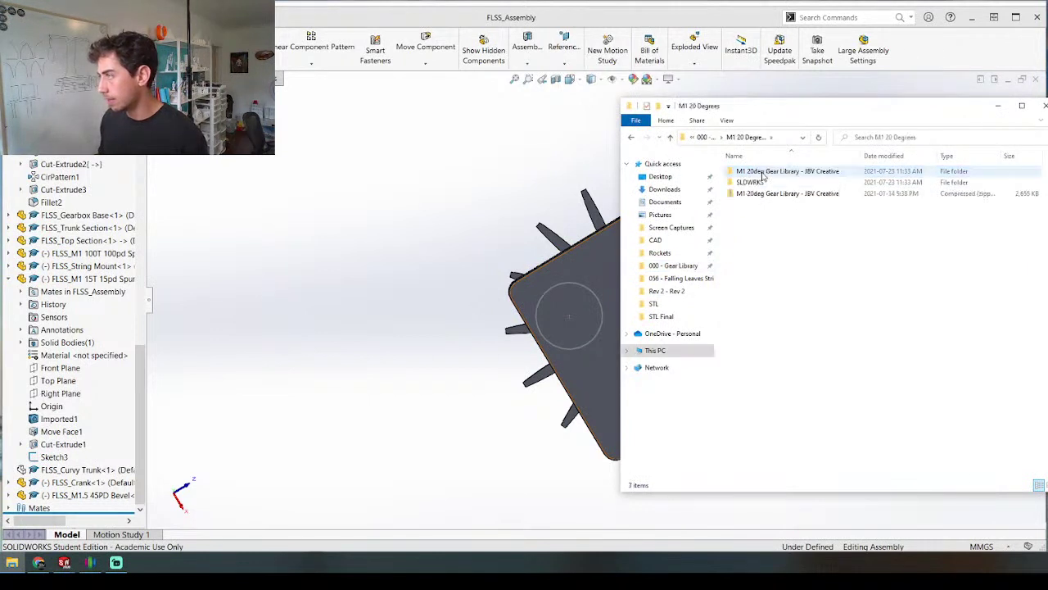
double_click(762, 173)
scroll(776, 387, "down", 2)
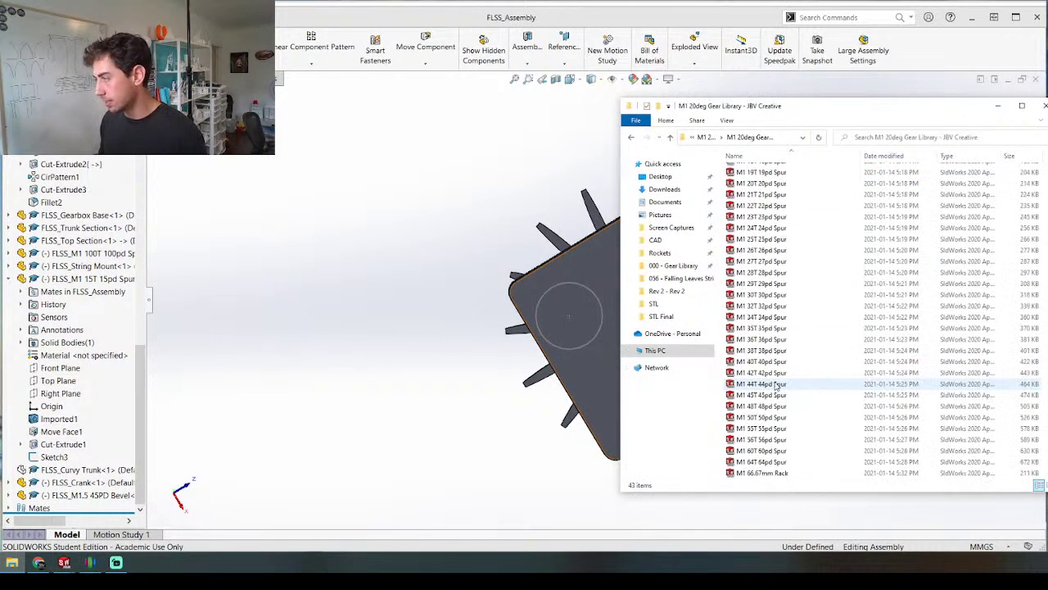
left_click(755, 351)
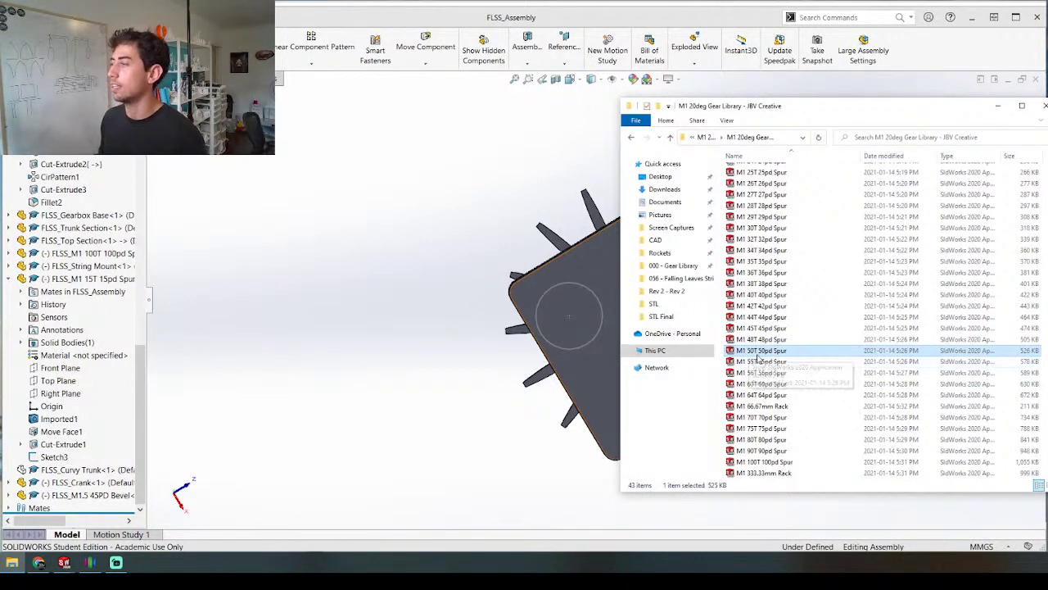
double_click(762, 354)
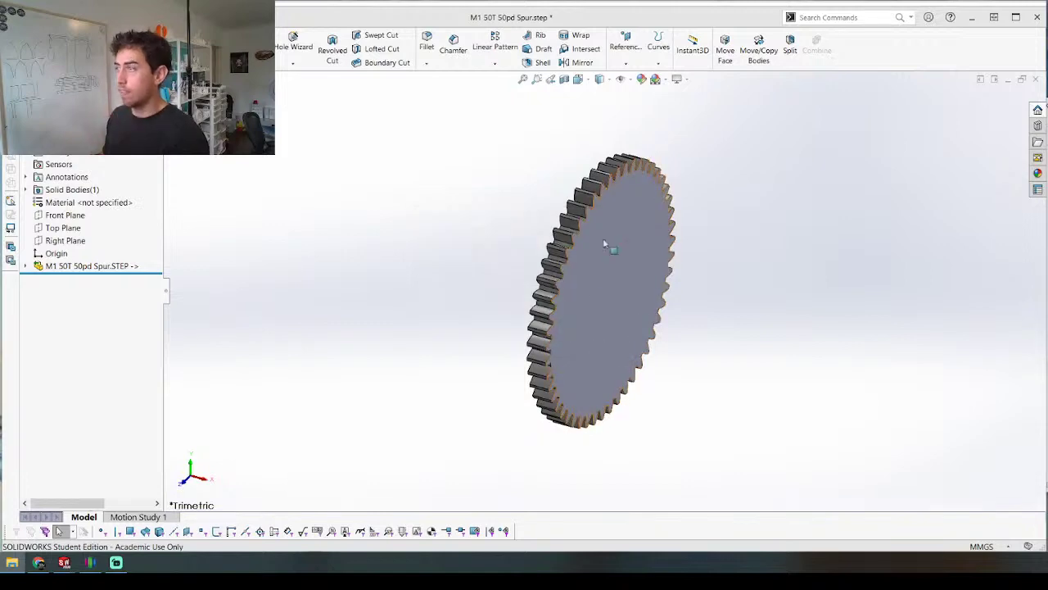
Step: Sketch a circle about 49.6 mm in diameter on the 50T gear's face along the middle of its teeth, and delete it
middle_click_drag(607, 243, 536, 228)
left_click(567, 254)
key("s")
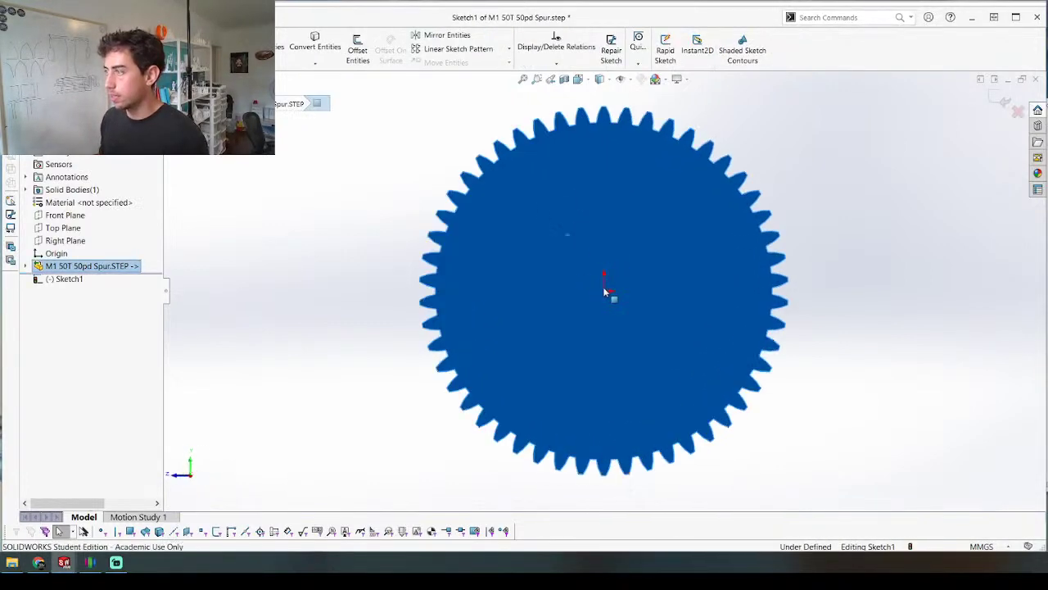
key("c")
left_click(606, 285)
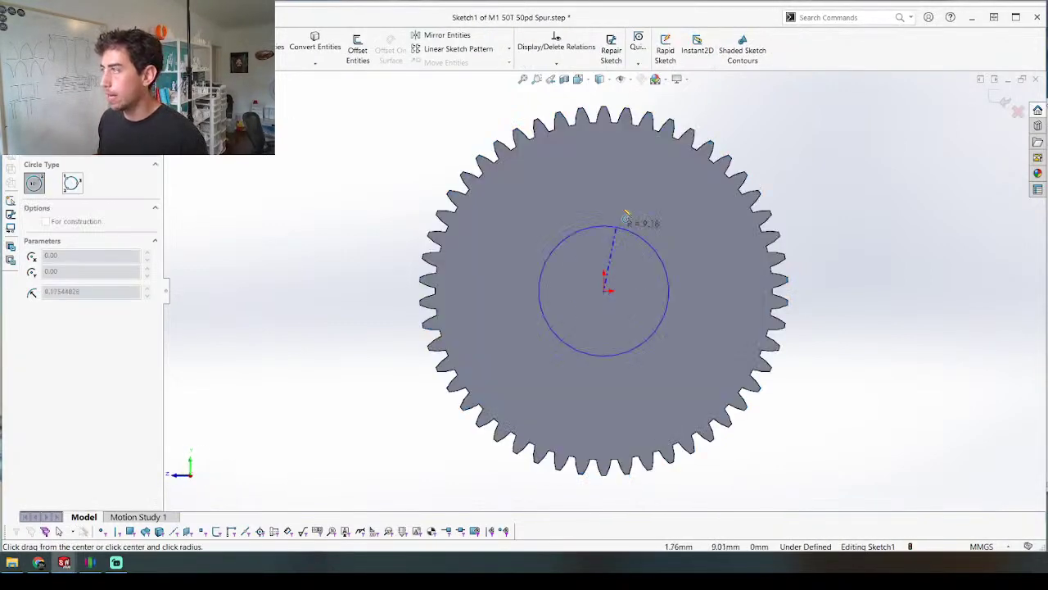
left_click(667, 124)
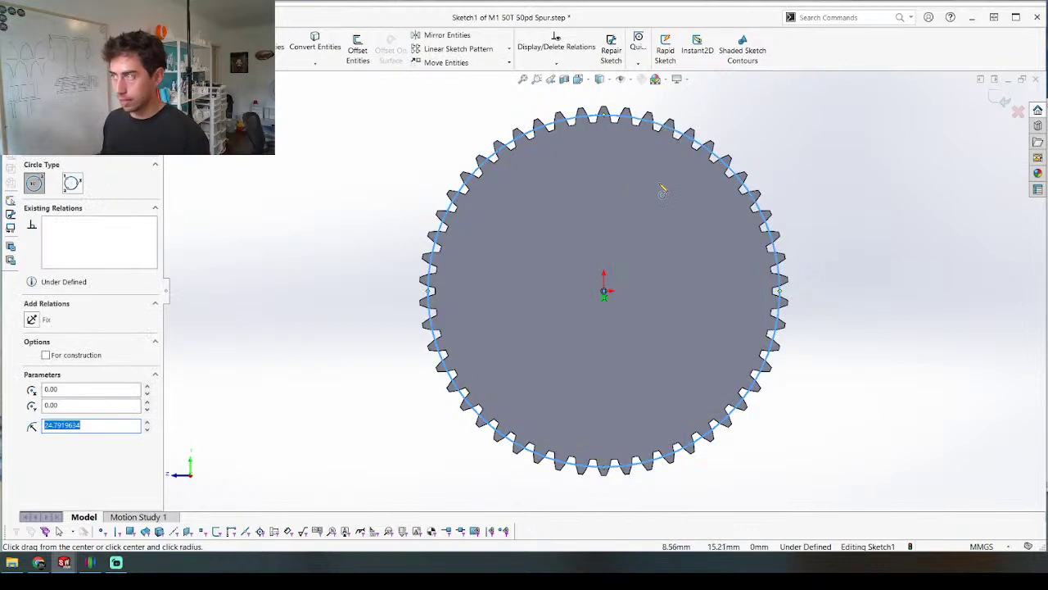
key("Escape")
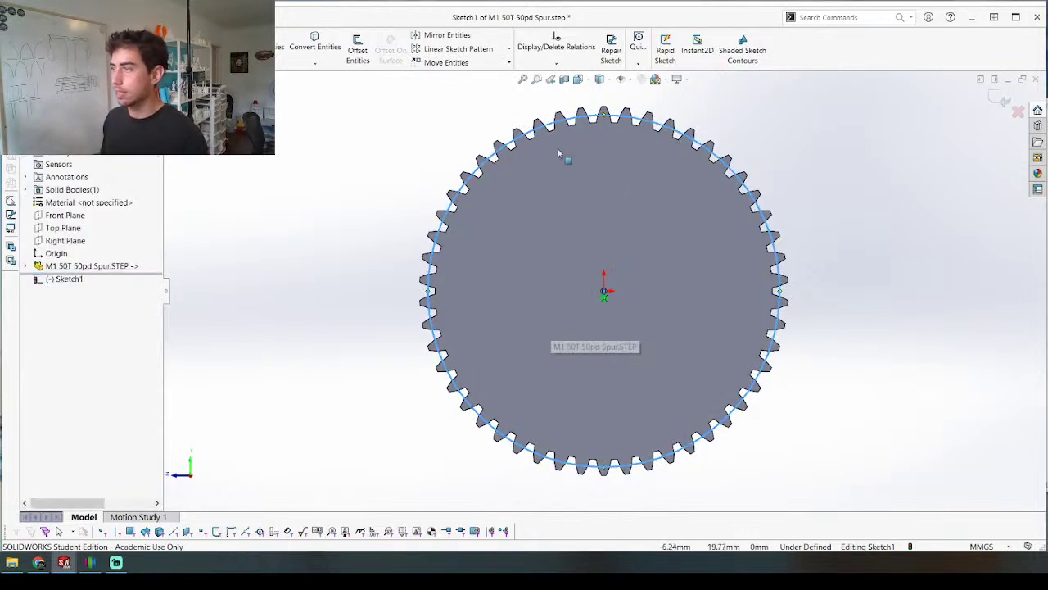
left_click(728, 158)
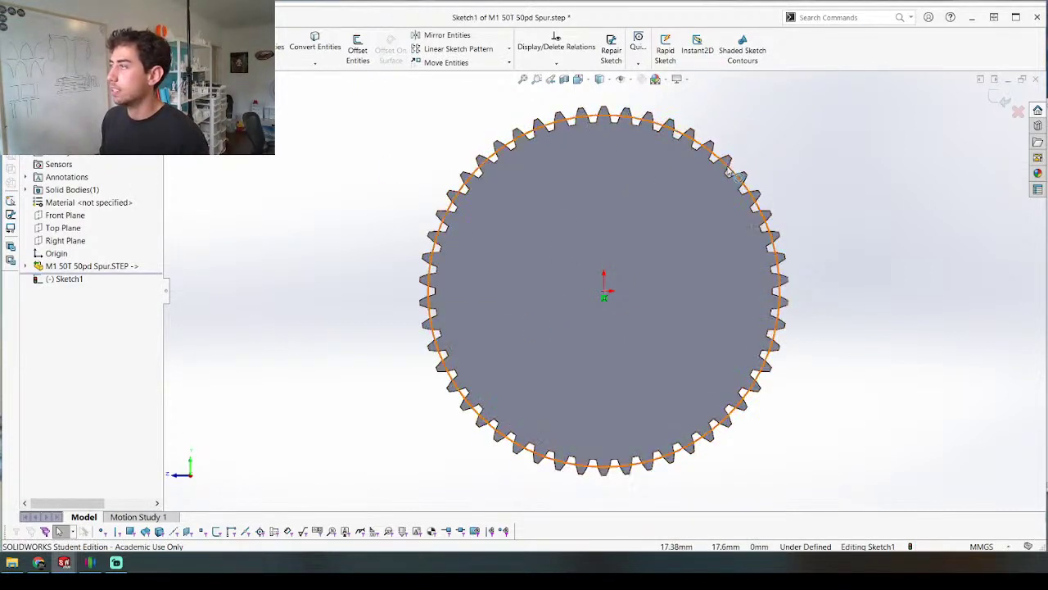
key("Delete")
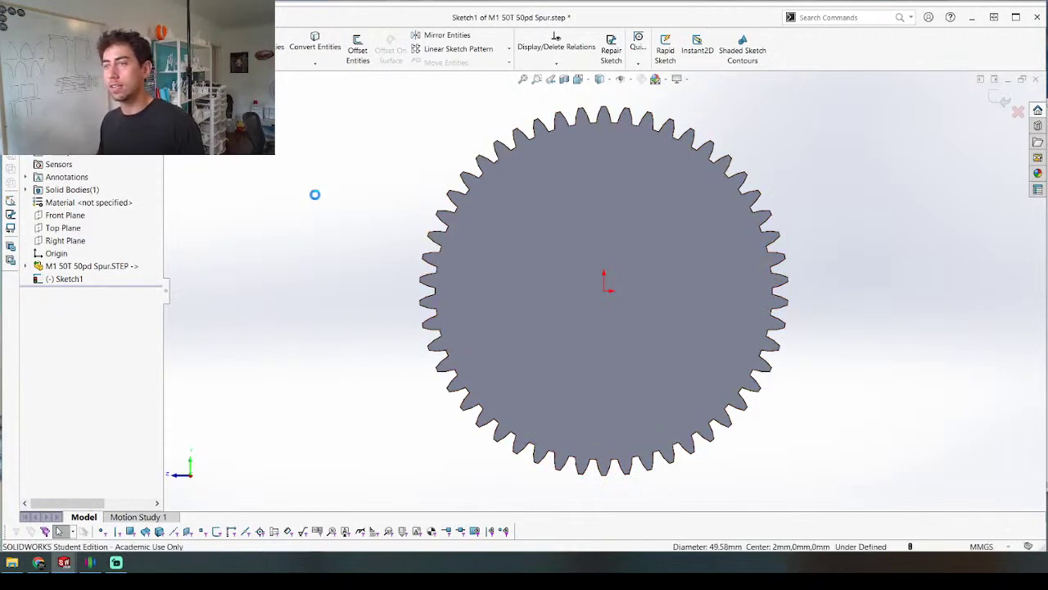
Step: Sketch a circle centred on the origin on the 50T gear's face and dimension its diameter to 9.4 mm
mouse_move(452, 221)
middle_mouse_down()
mouse_move(494, 232)
mouse_move(511, 501)
mouse_move(577, 336)
middle_mouse_up()
left_click(631, 321)
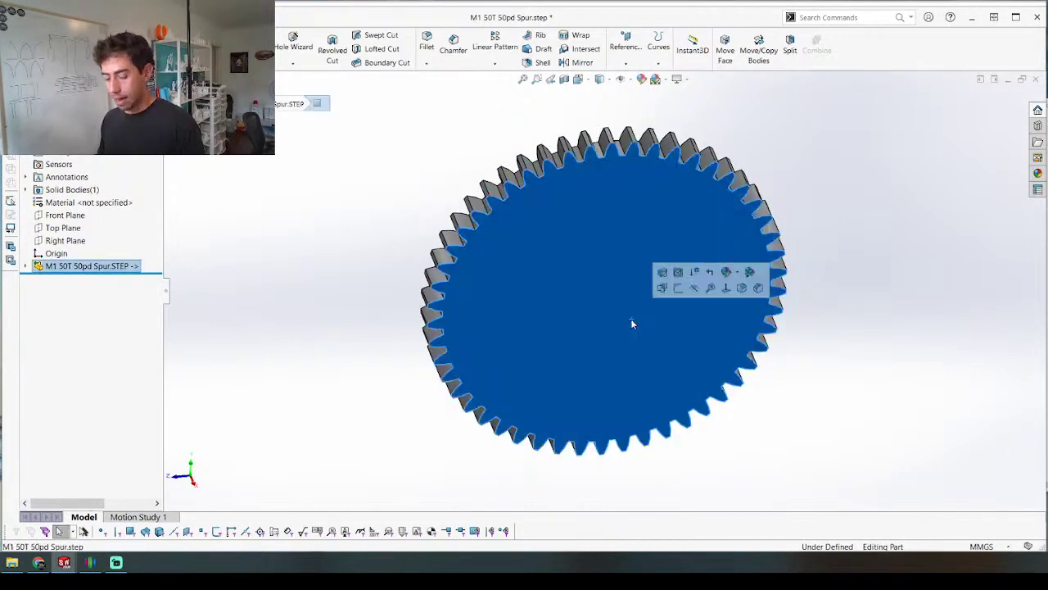
key("s")
key("c")
left_click(605, 291)
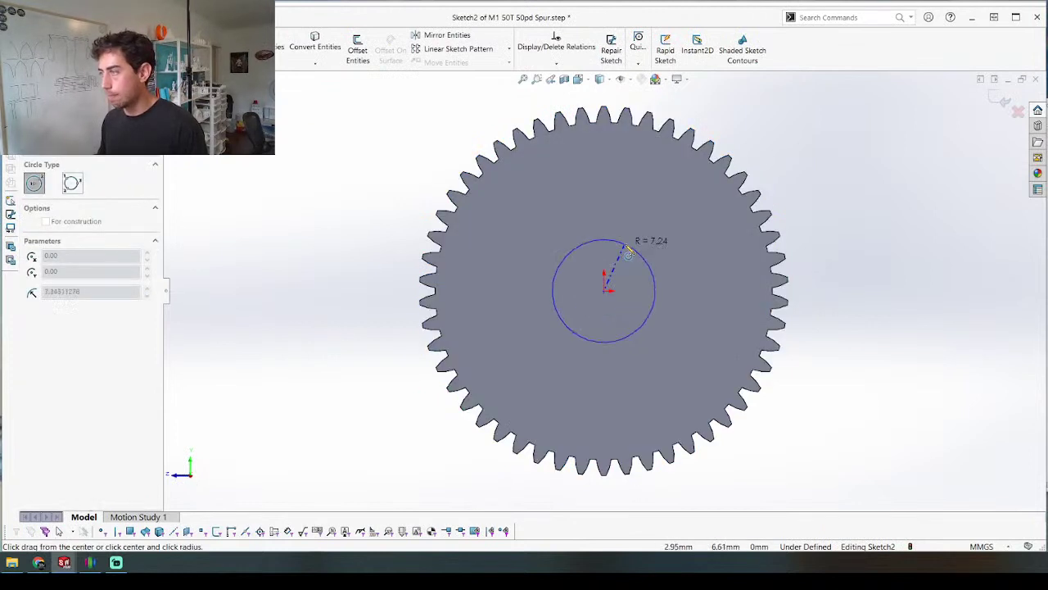
left_click(629, 252)
key("d")
left_click(647, 269)
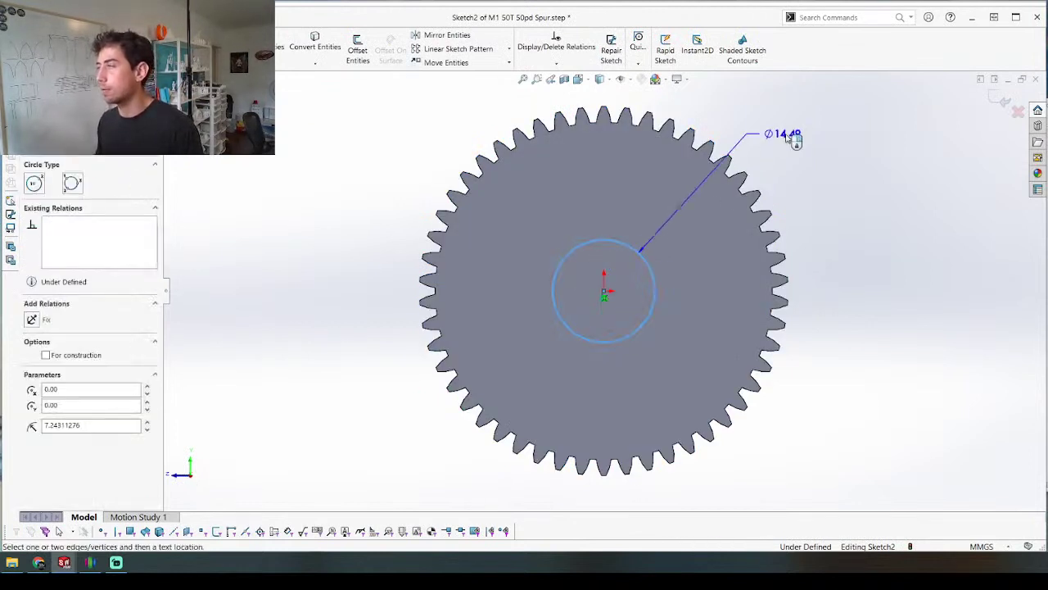
left_click(777, 131)
type("9.4")
key("Return")
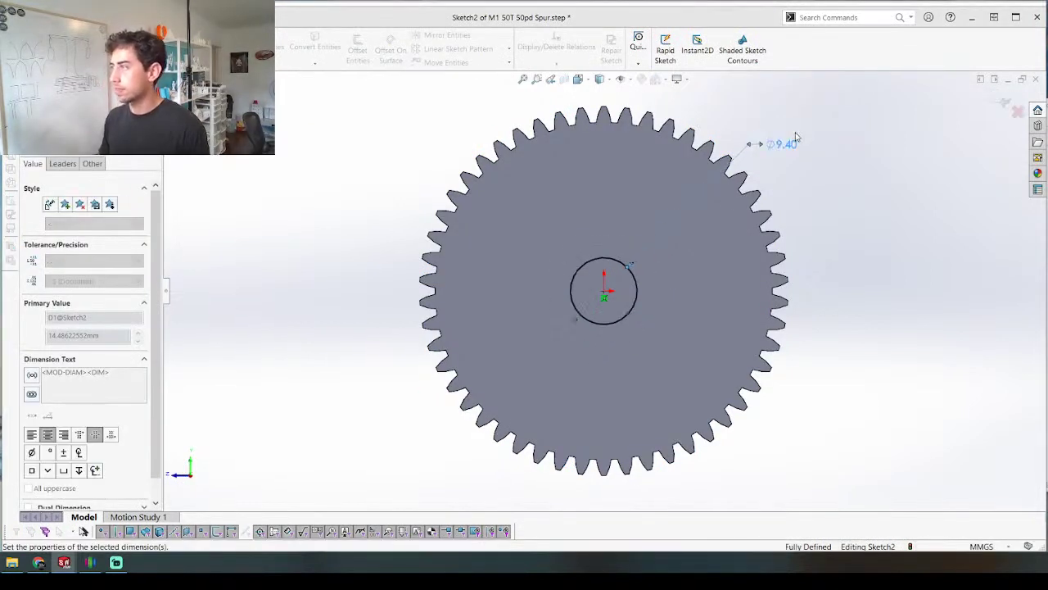
Step: Cut the 9.4 mm circle Through All to make the 50T gear's centre bore
left_click(106, 49)
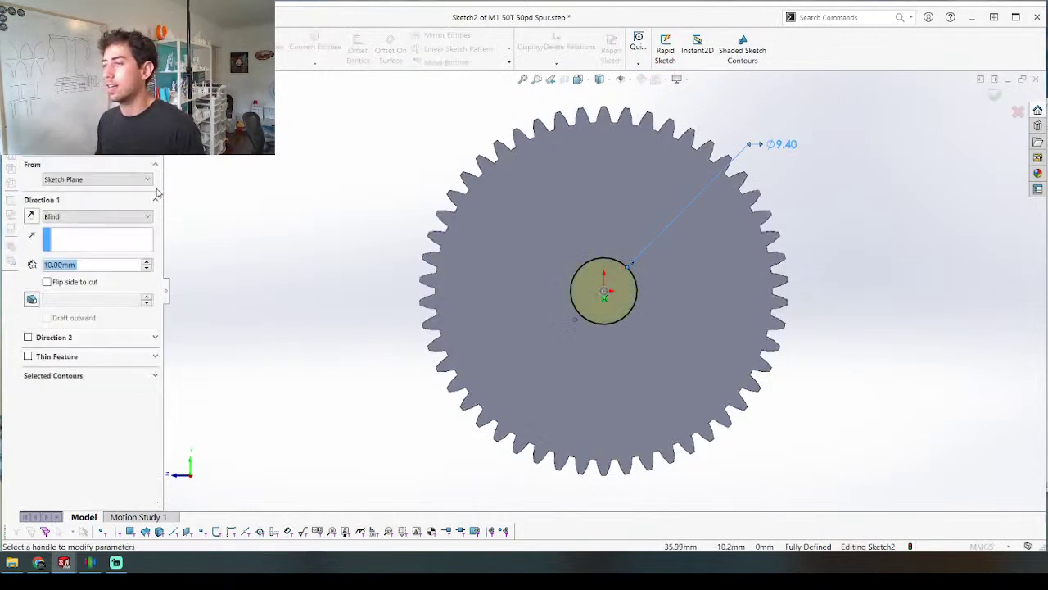
left_click(74, 230)
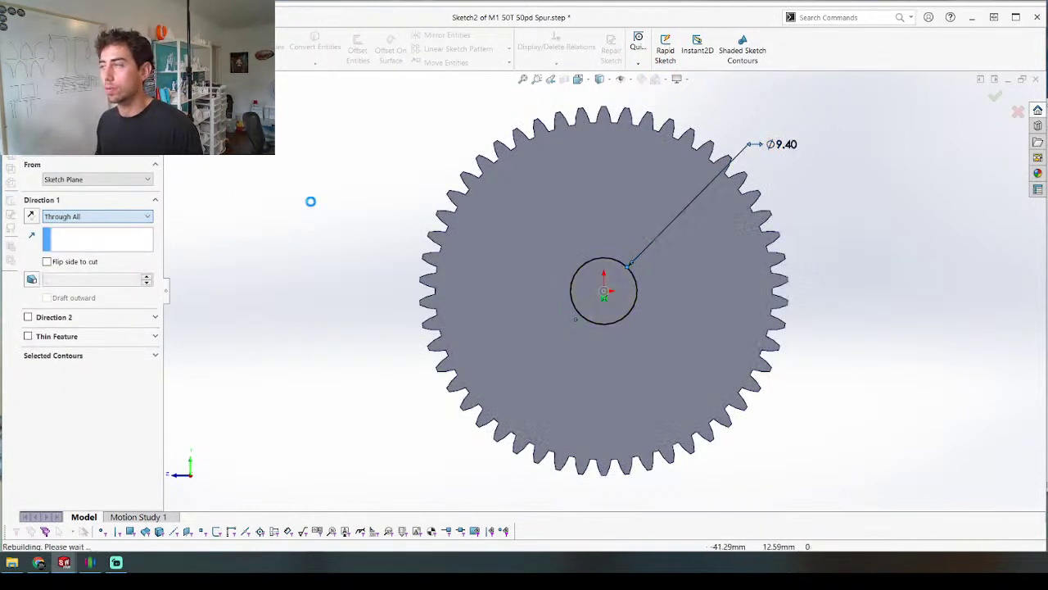
key("Return")
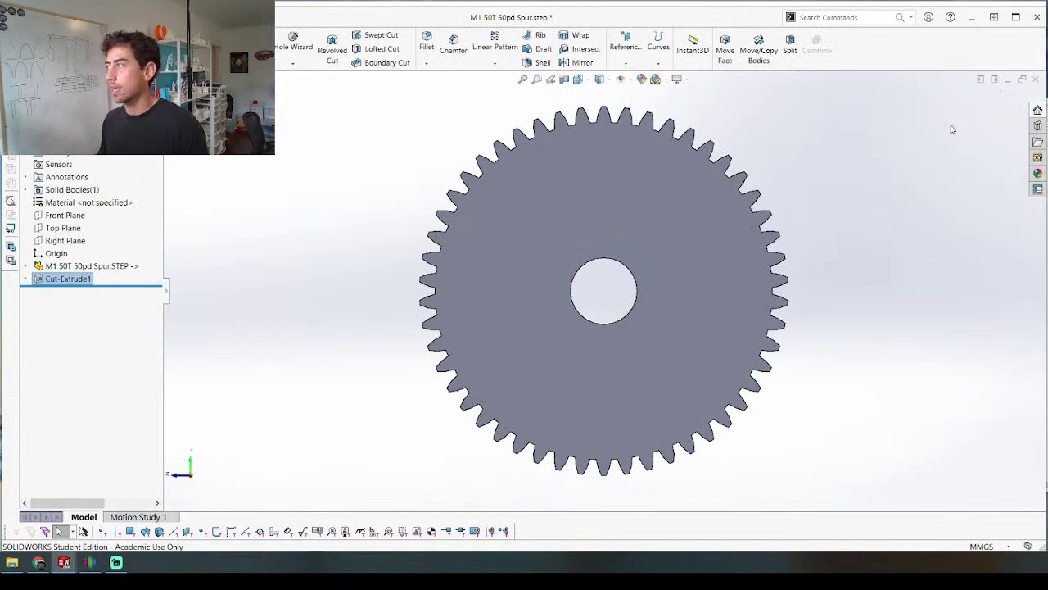
Step: Save the gear as part FLSS_M1 50T 50pd Spur in the 056 - Falling Leaves String Sculpture folder
key("ctrl+s")
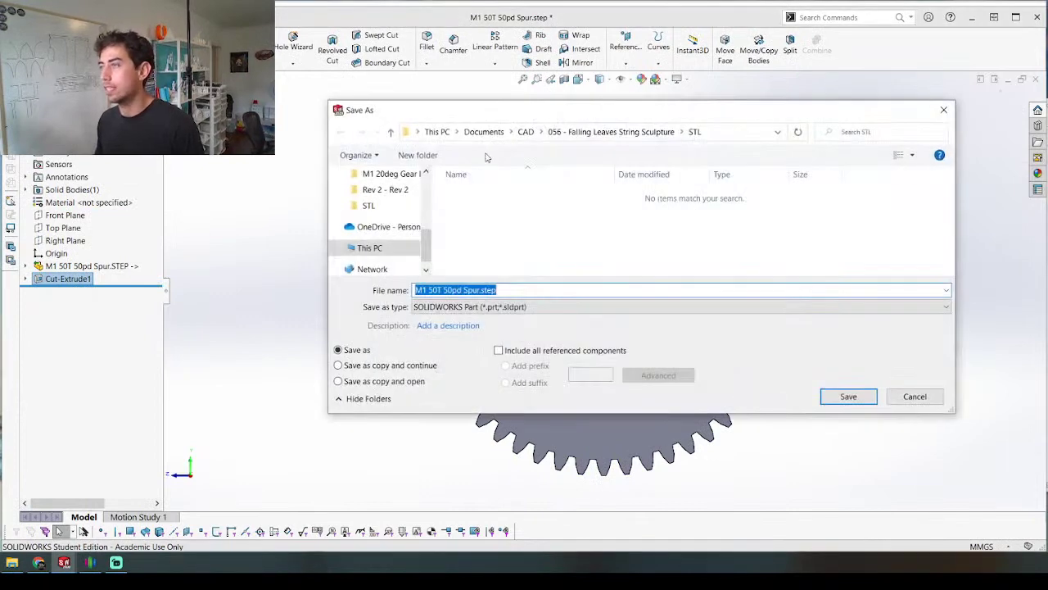
left_click(625, 129)
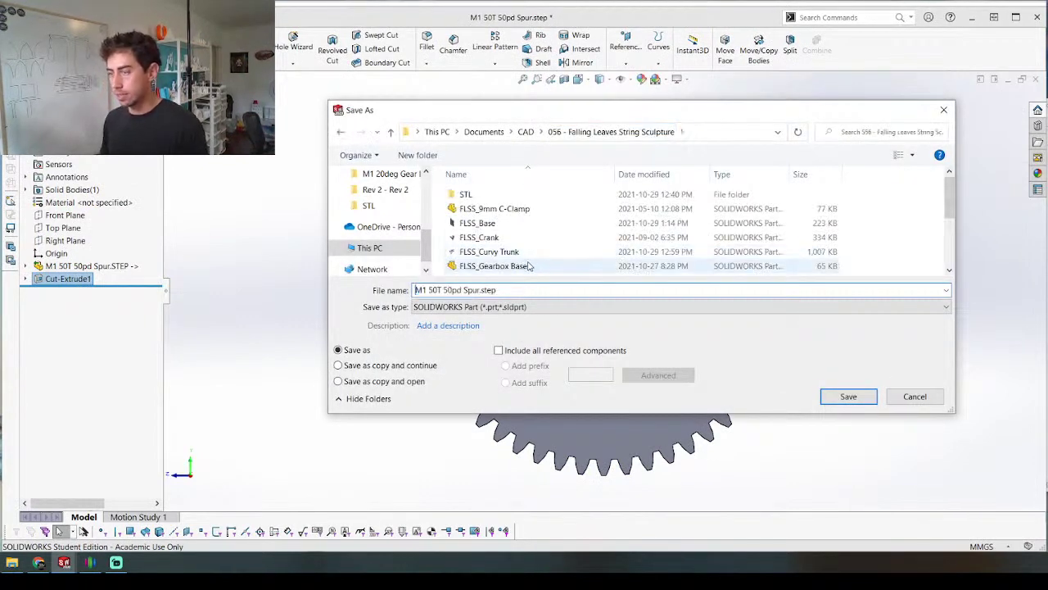
type("FLSS_")
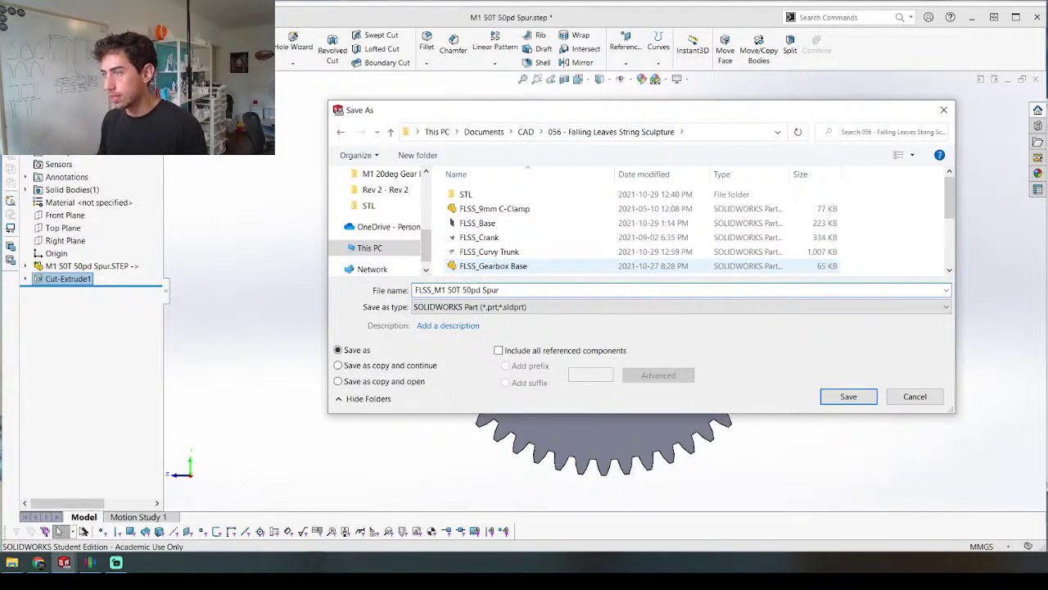
key("Return")
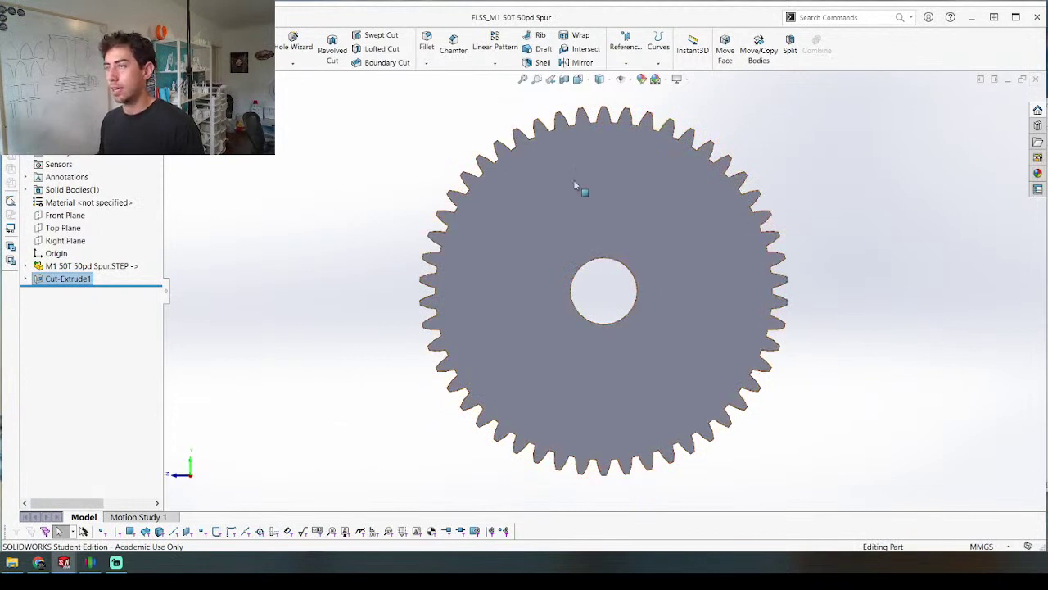
key("ctrl+Tab")
key("Escape")
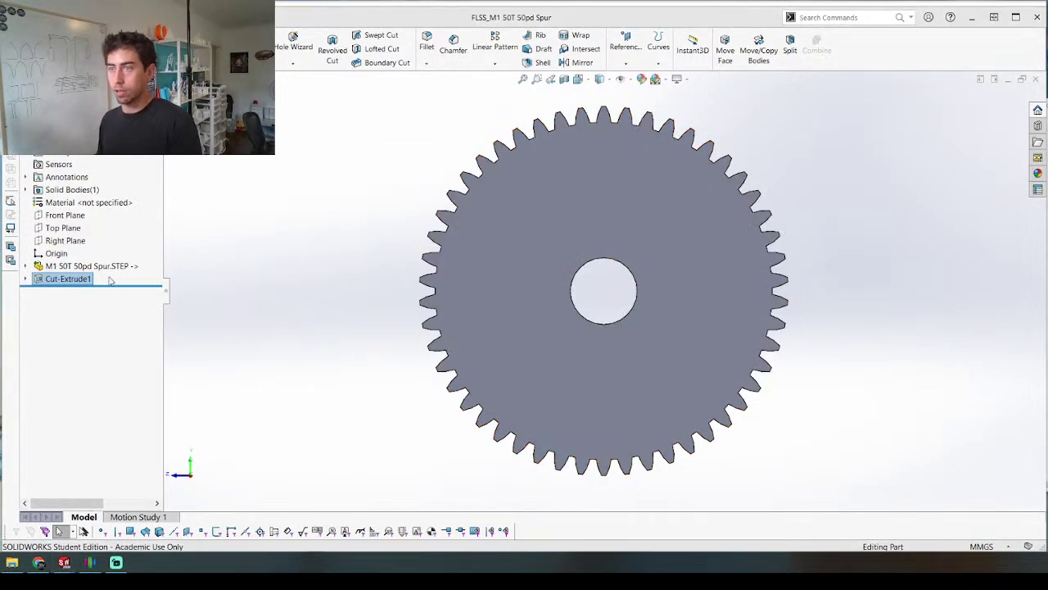
Step: Break the link between the 50T gear's imported STEP feature and its original CAD model
right_click(108, 266)
left_click(172, 278)
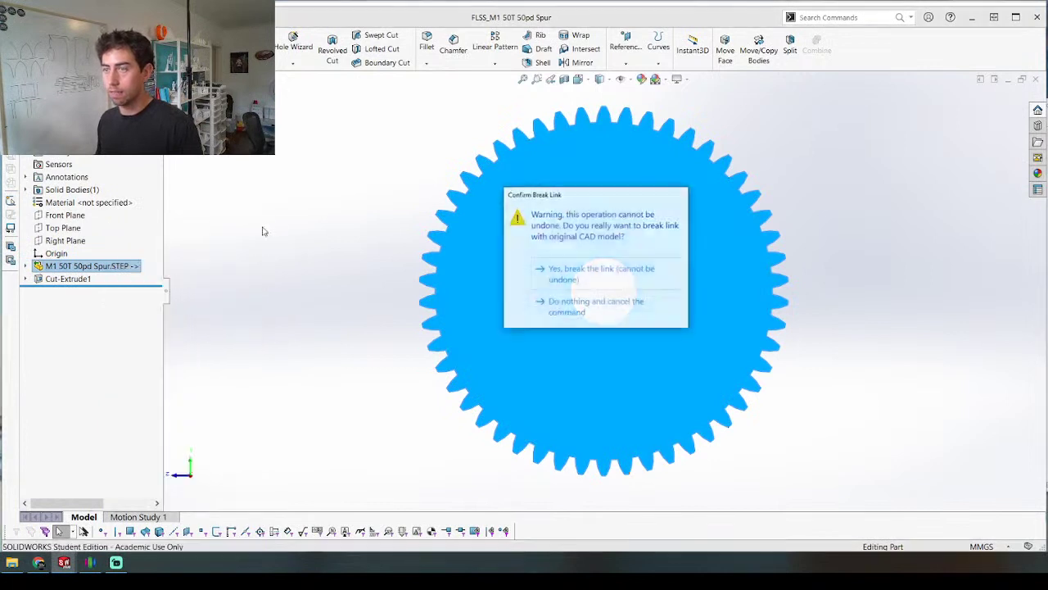
left_click(557, 268)
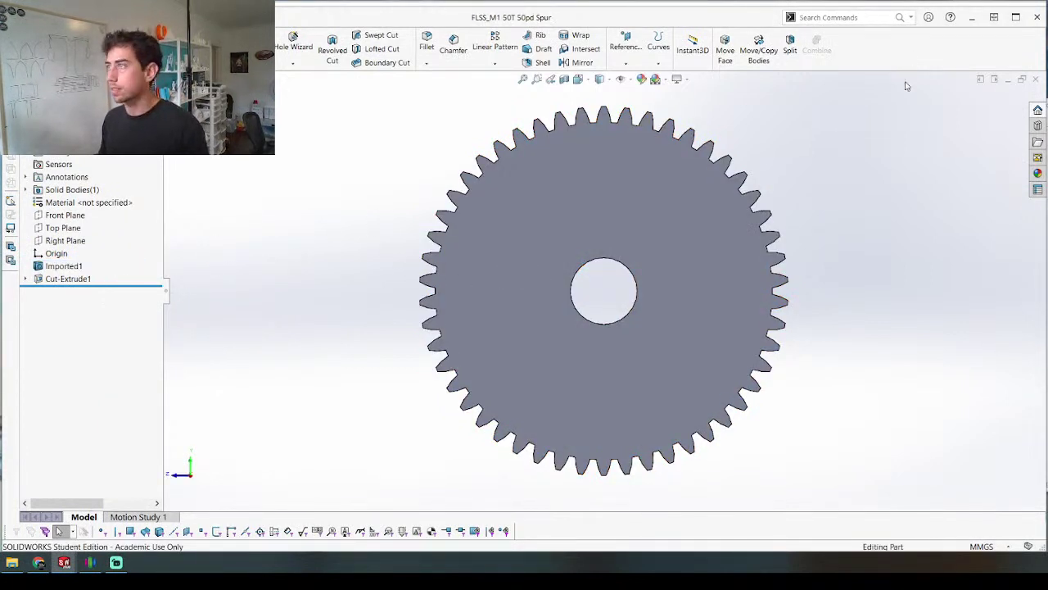
Step: Switch to the open FLSS_M1 15T 15pd Spur part
key("ctrl+Tab")
key("Escape")
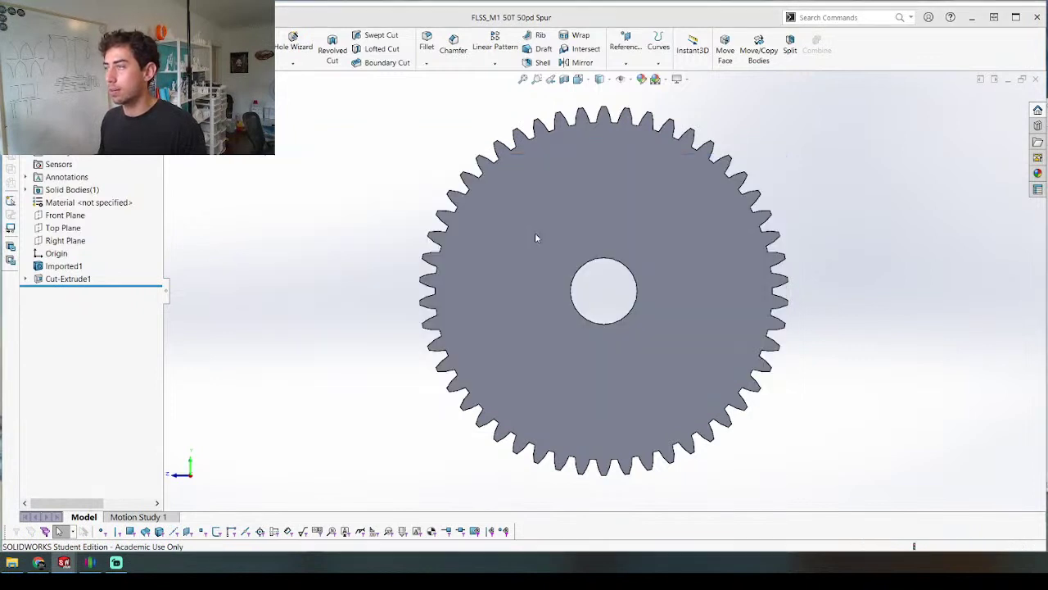
scroll(376, 285, "up", 4)
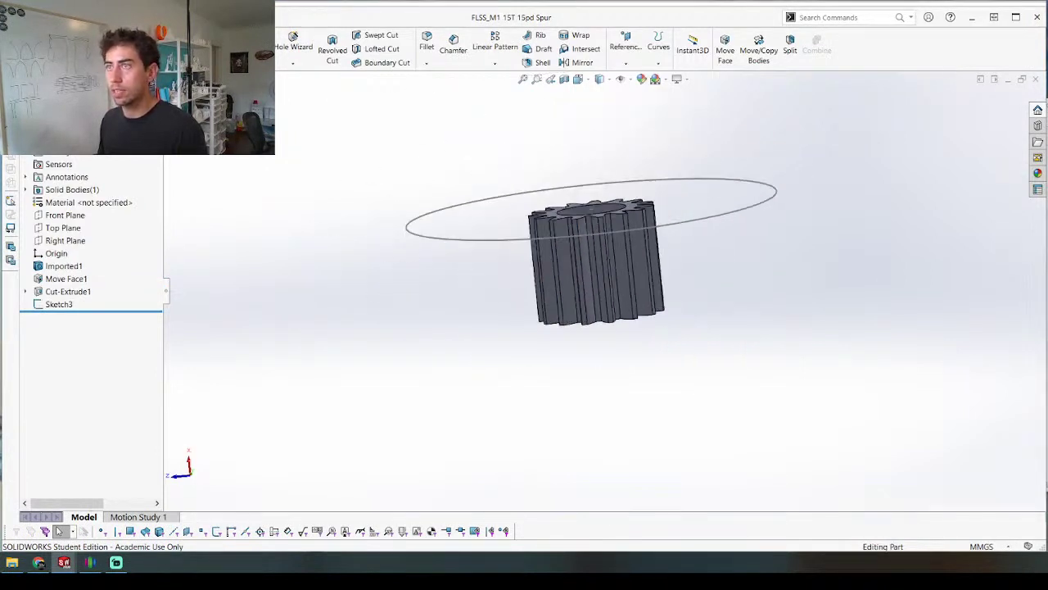
right_click(145, 152)
left_click(170, 278)
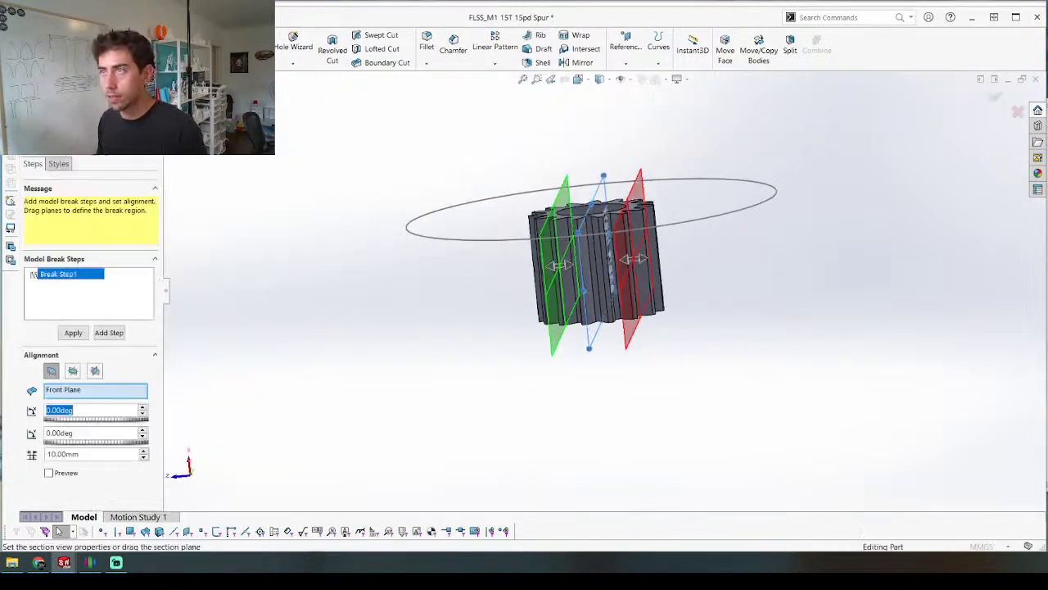
key("Escape")
Step: Insert the FLSS_M1 50T 50pd Spur part below the 15T gear, changing the derived part's units to those of the base part
left_click(152, 18)
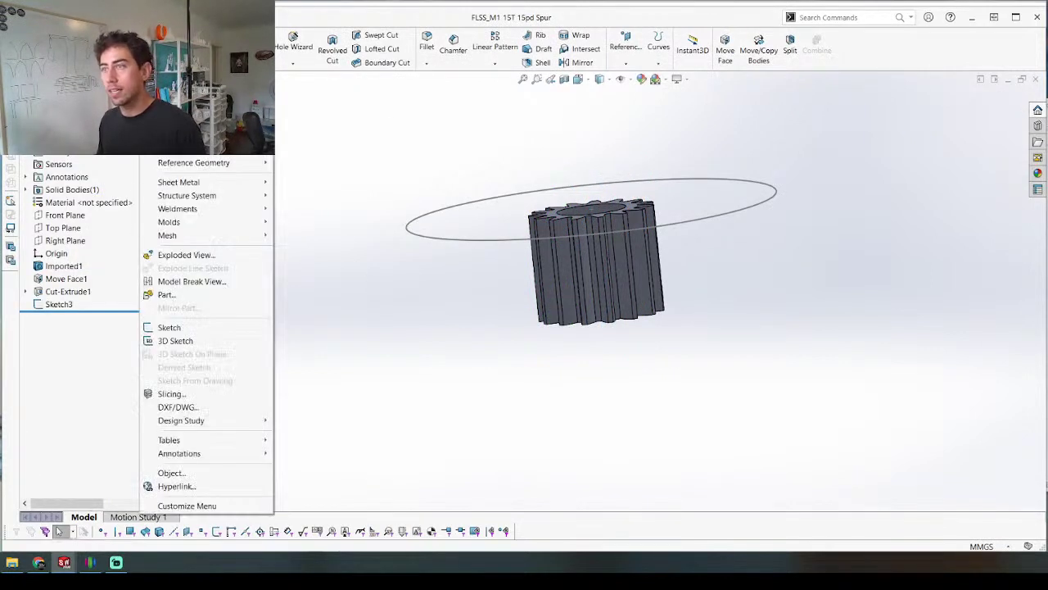
left_click(169, 296)
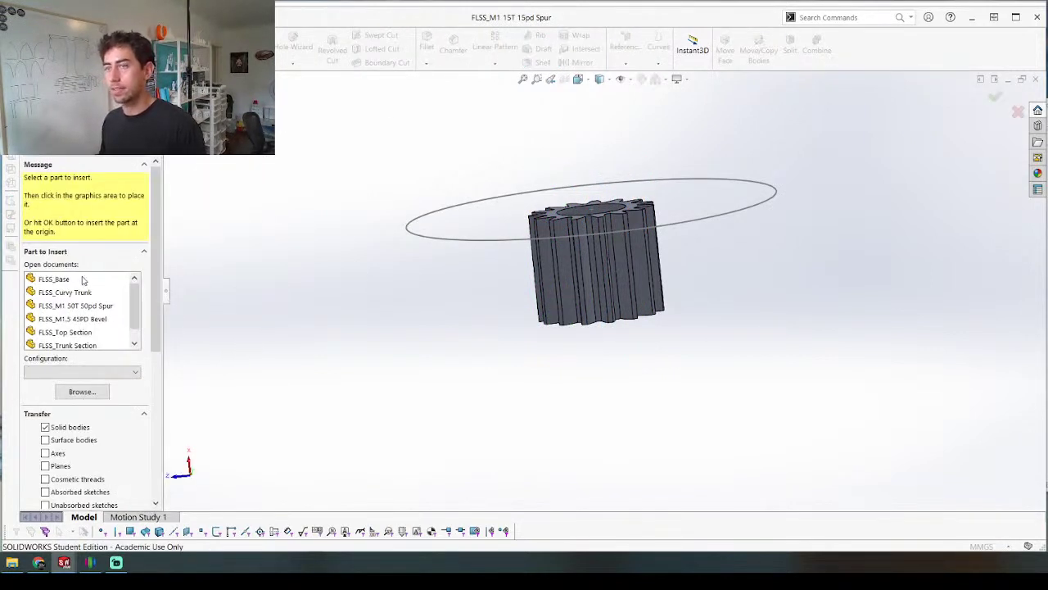
left_click(80, 306)
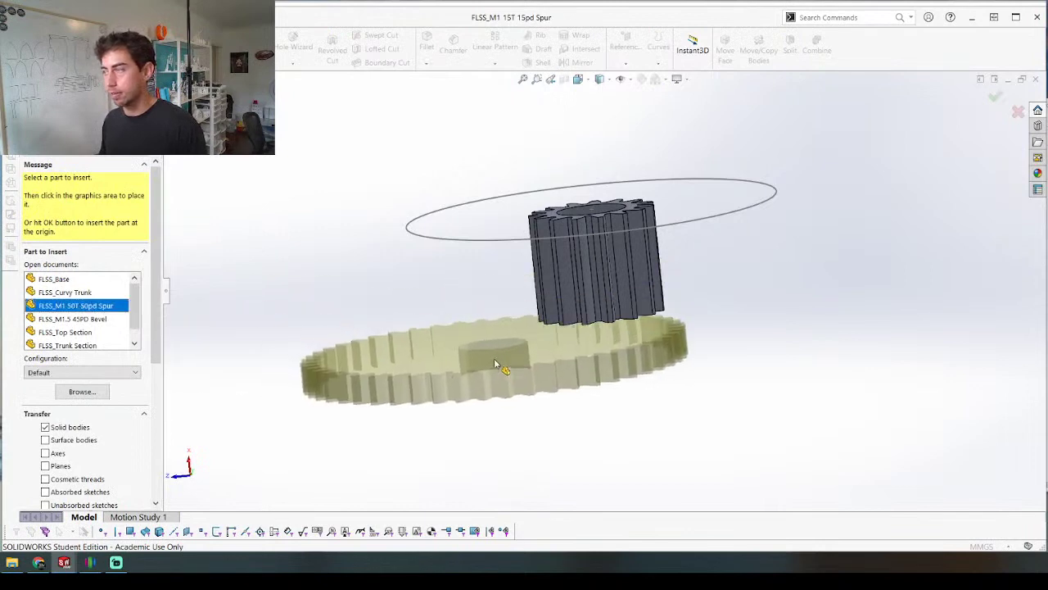
left_click(597, 381)
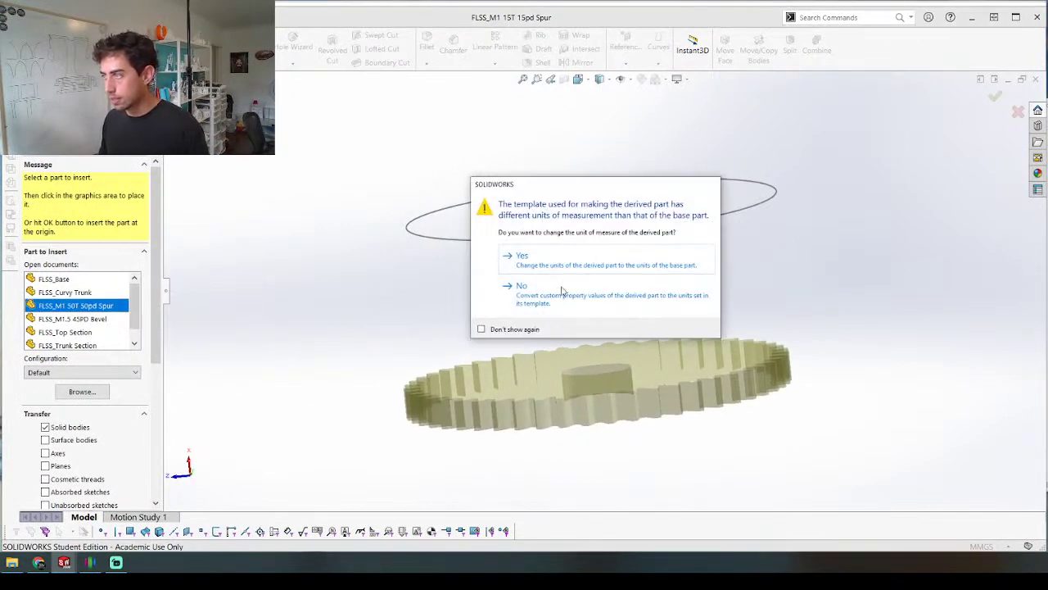
left_click(551, 267)
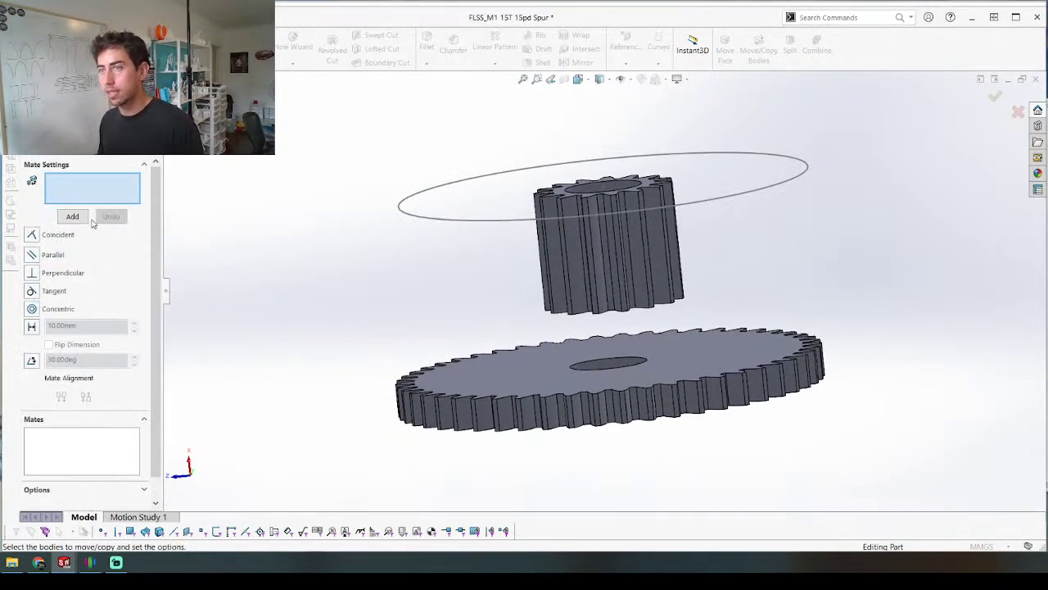
Step: Add a concentric mate between the 50T gear's bore and the 15T gear's bore
left_click(613, 364)
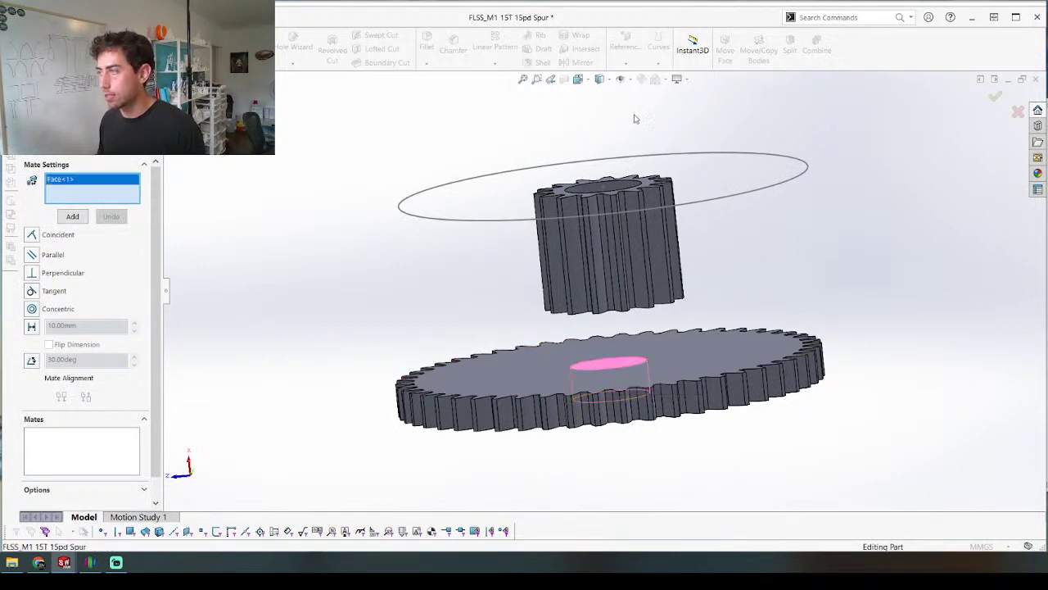
left_click(620, 189)
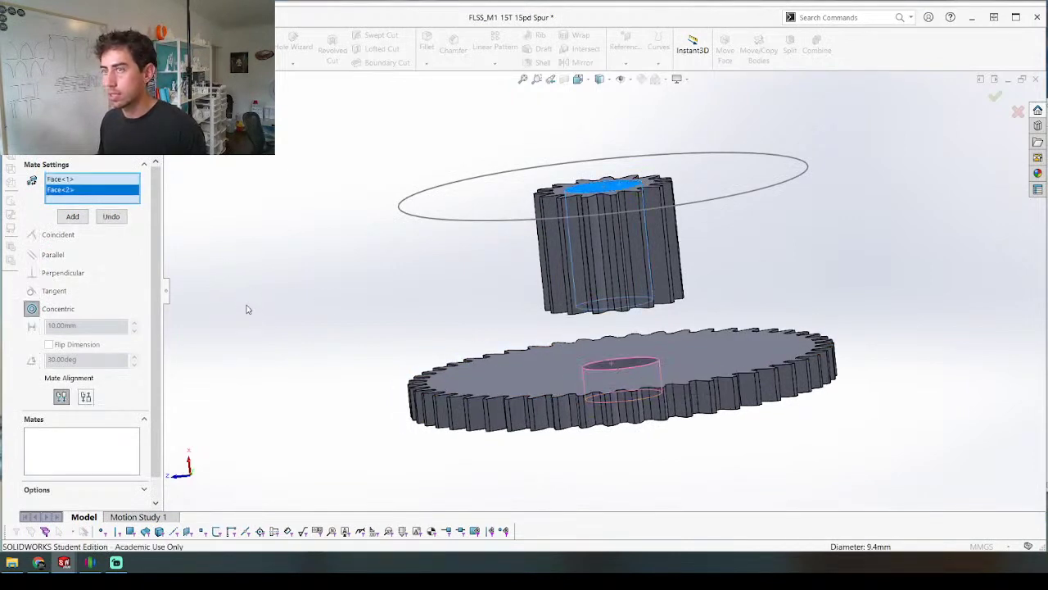
left_click(60, 216)
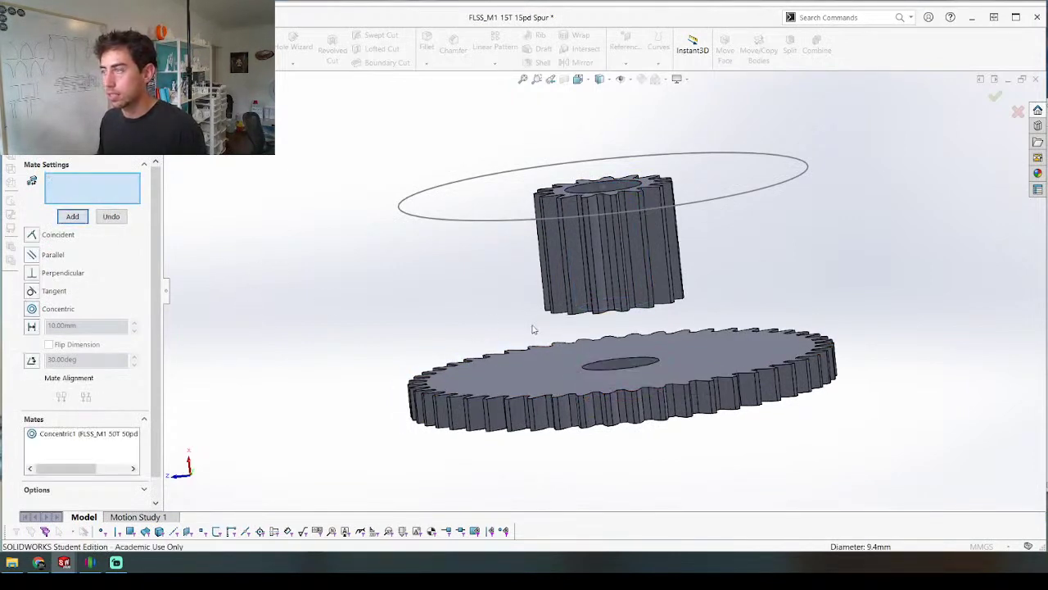
Step: Add a coincident mate between the 15T gear's underside and the 50T gear's upper face
left_click(574, 309)
middle_click_drag(574, 310, 560, 382)
left_click(558, 381)
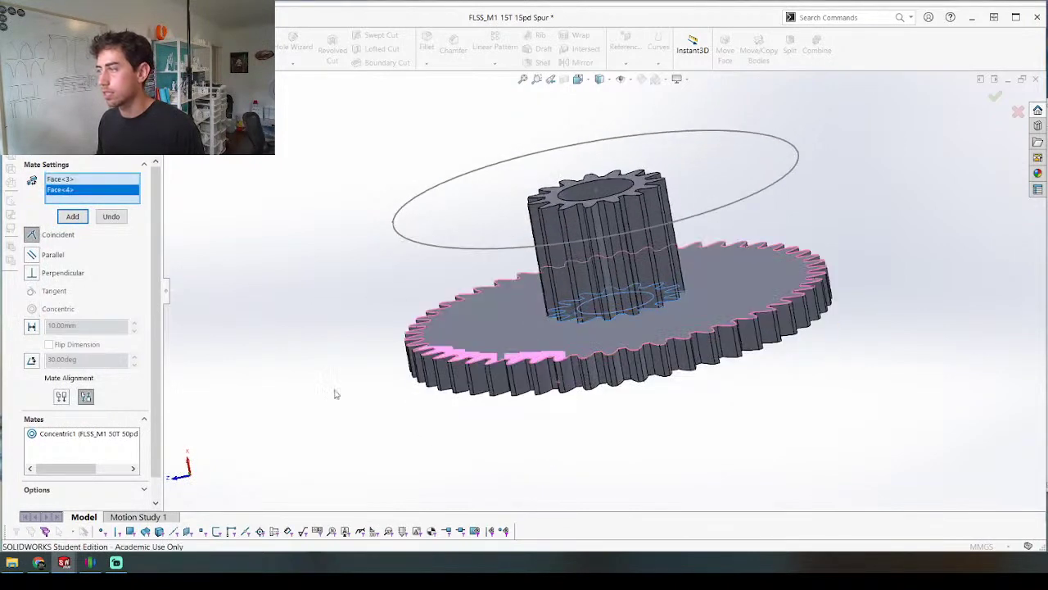
right_click(328, 380)
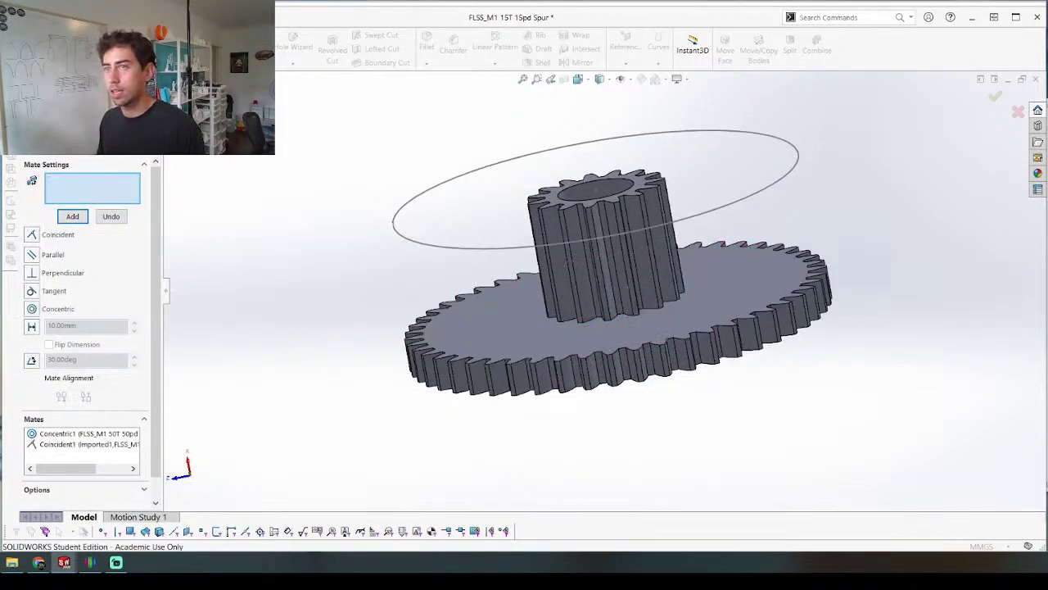
Step: Accept the body mates and combine the 15-tooth pinion and 50-tooth gear into one body with the Add operation
left_click(29, 143)
middle_click_drag(561, 447, 534, 410)
left_click(817, 37)
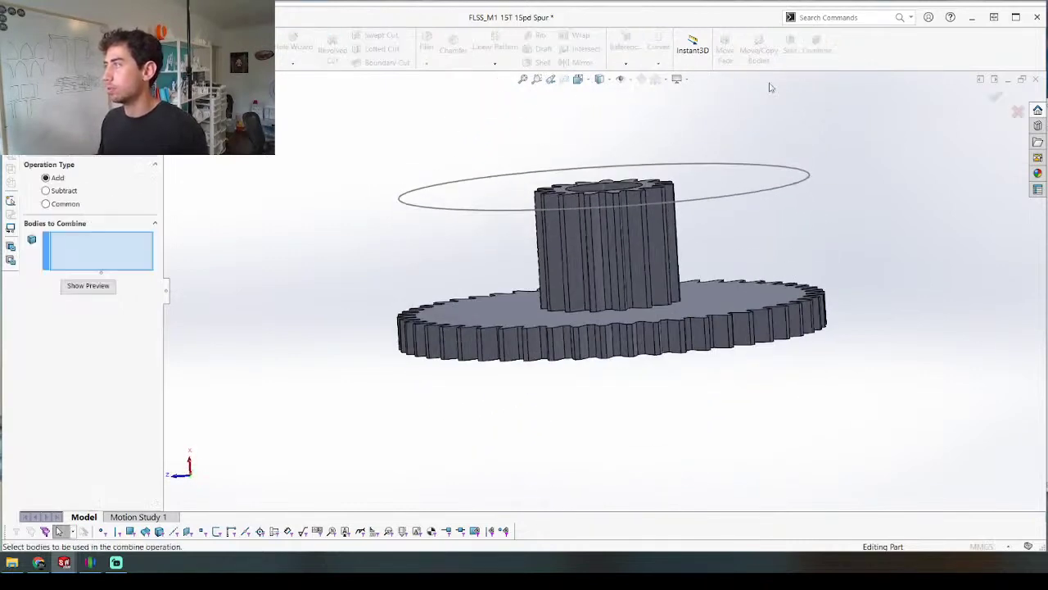
left_click(606, 283)
left_click(613, 319)
key("Return")
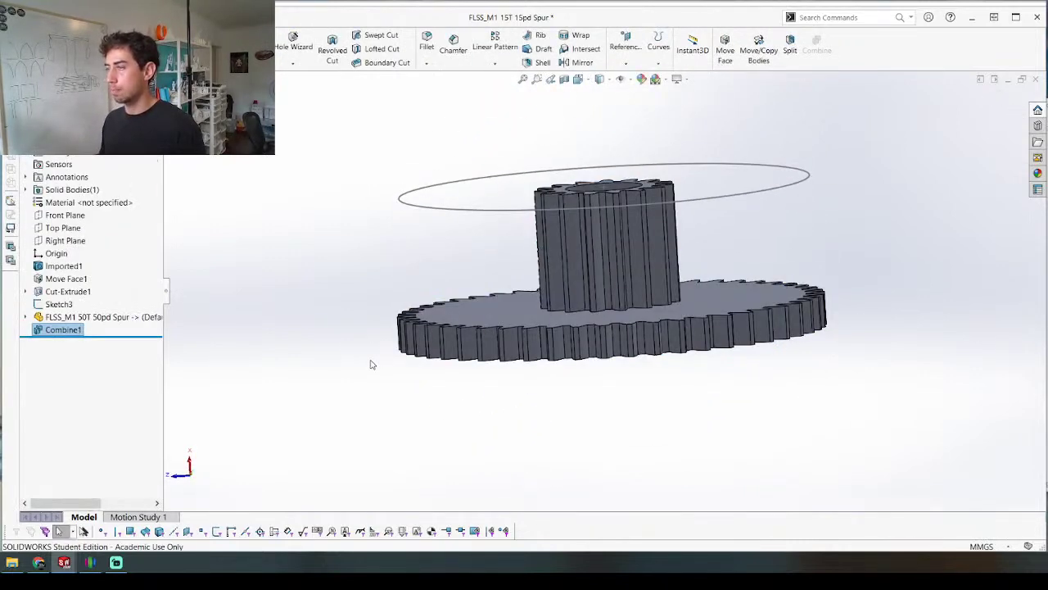
Step: Switch to FLSS_Assembly, update it with the combined gear, and examine the gear's position at the trunk base
key("ctrl+Tab")
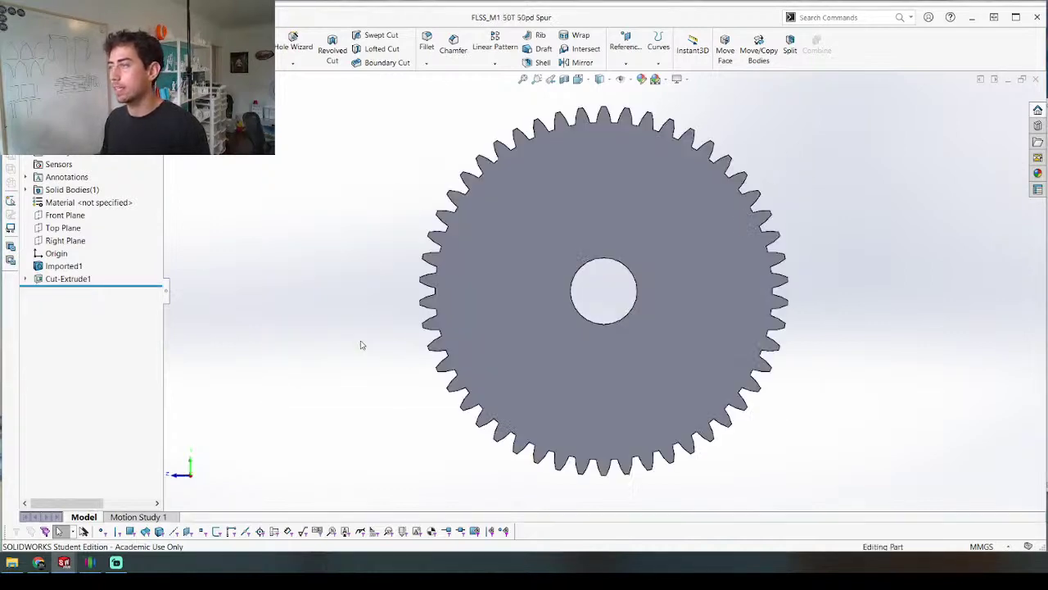
key("ctrl+Tab")
left_click(511, 226)
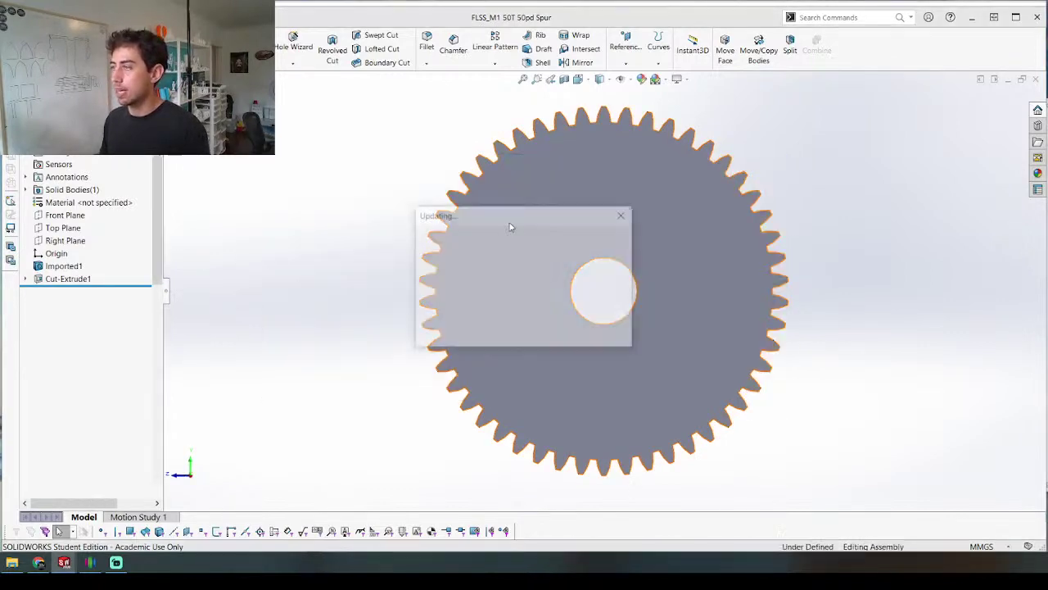
middle_click_drag(574, 332, 585, 499)
scroll(543, 326, "down", 3)
middle_click_drag(543, 332, 525, 387)
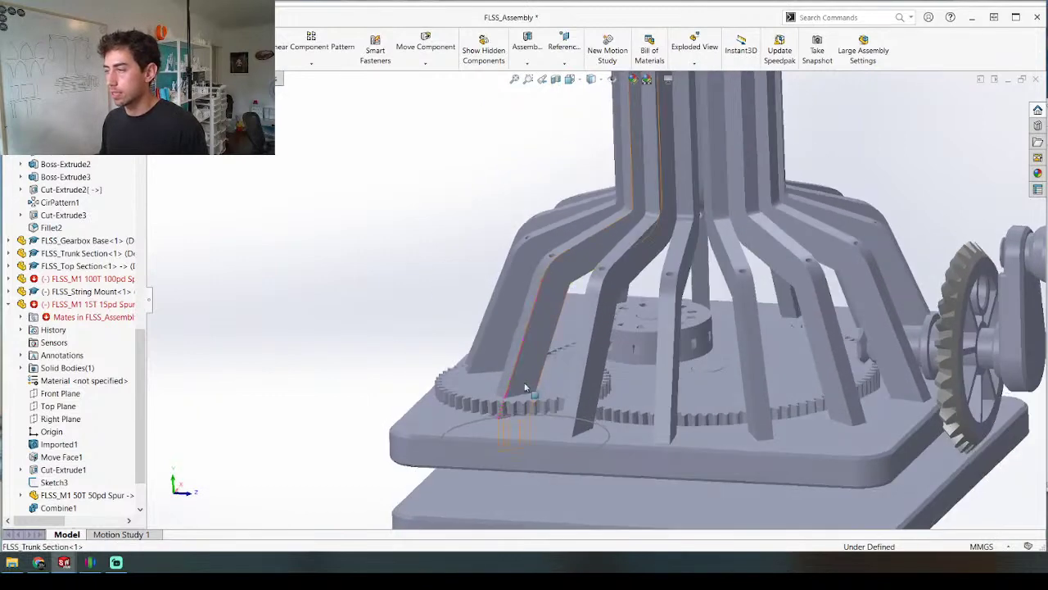
Step: Open the FLSS_M1 15T 15pd Spur part from the assembly and locate the inserted 50-tooth gear's coincident mate
right_click(480, 392)
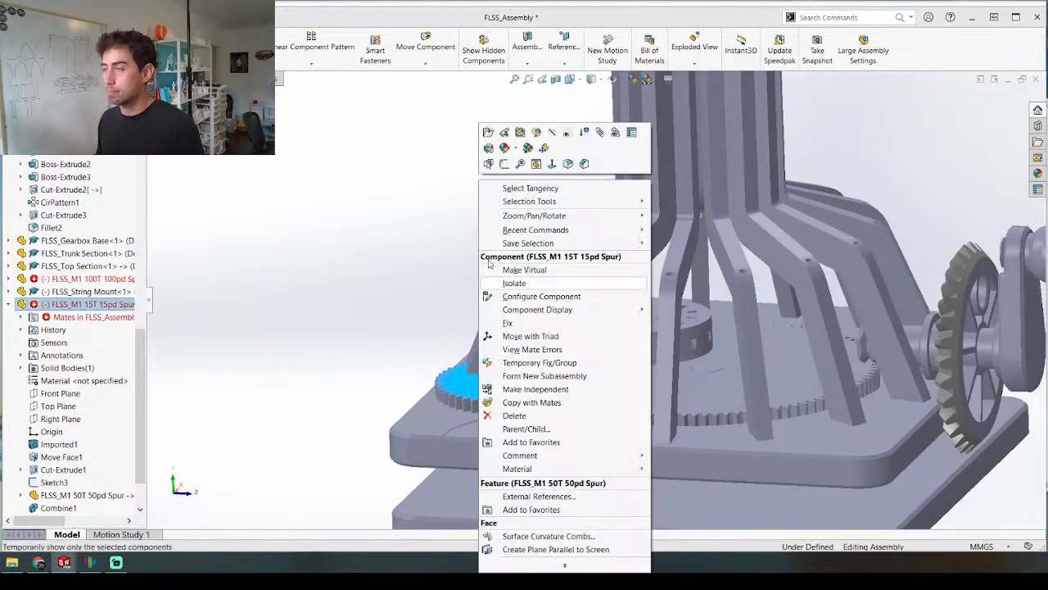
left_click(487, 133)
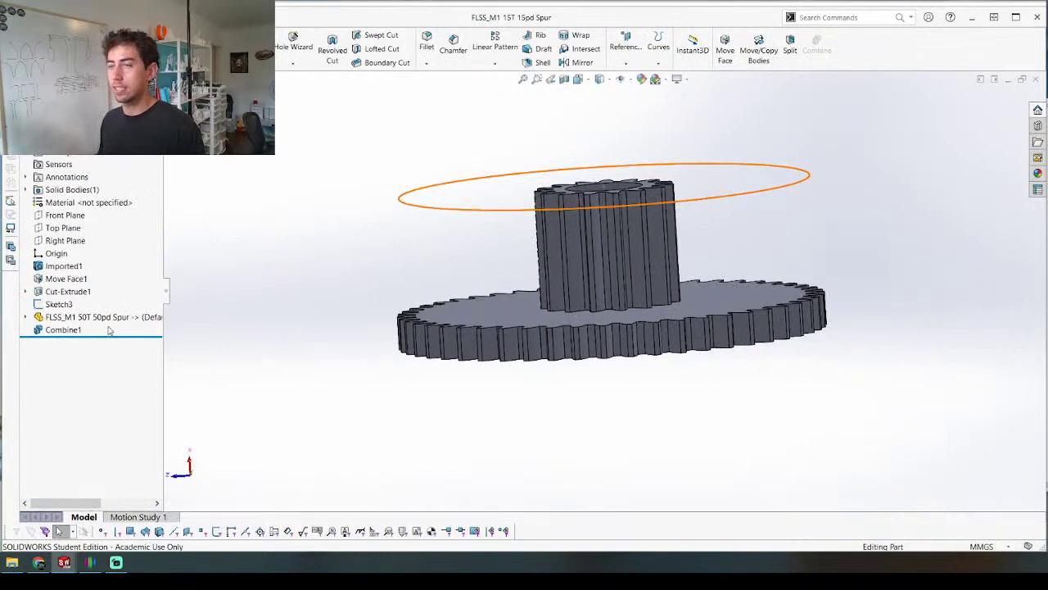
right_click(62, 317)
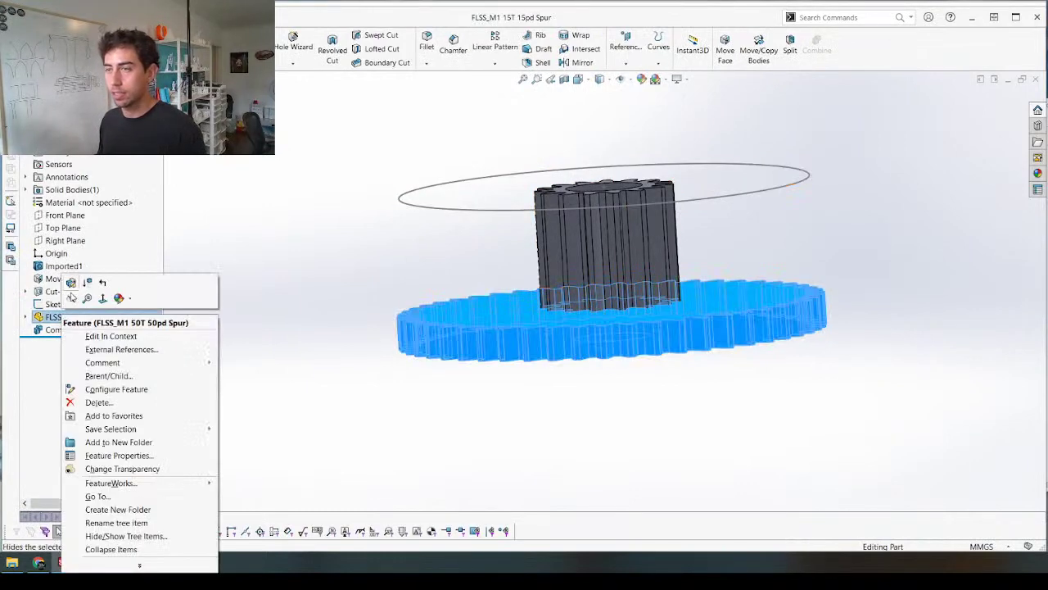
left_click(71, 282)
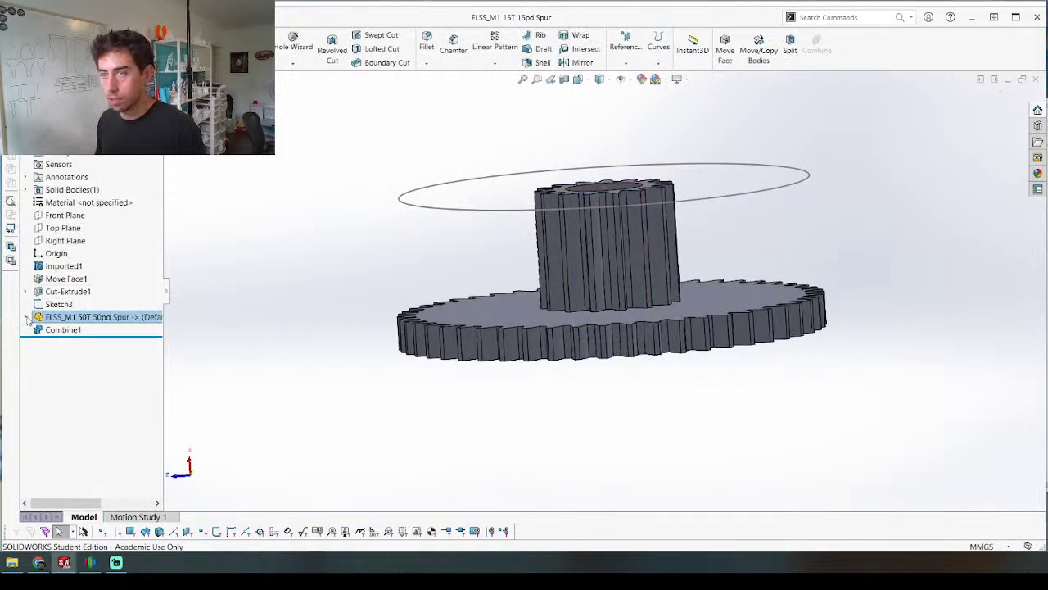
left_click(27, 317)
left_click(39, 343)
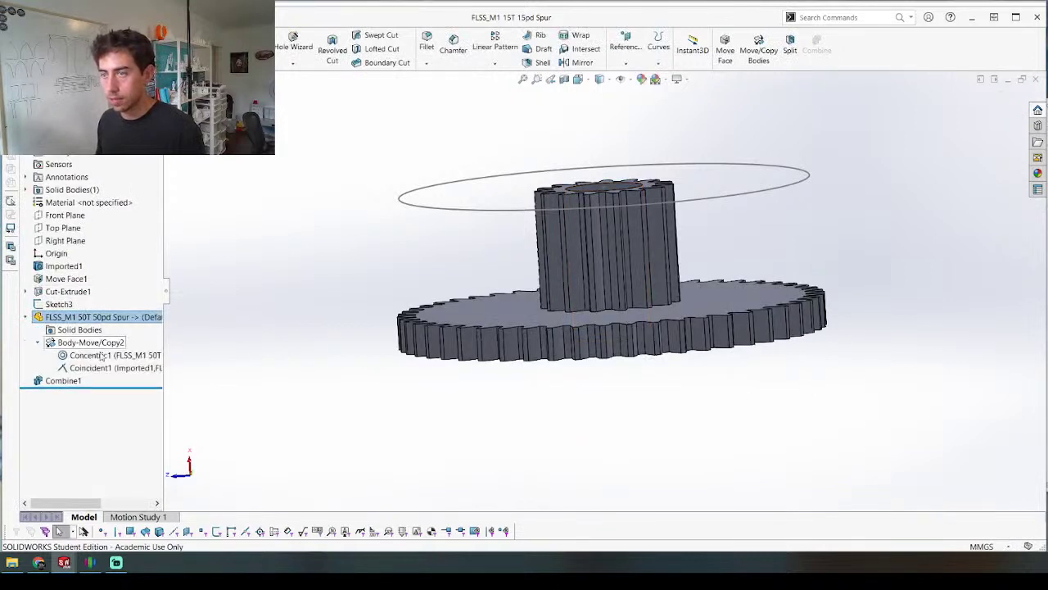
right_click(94, 368)
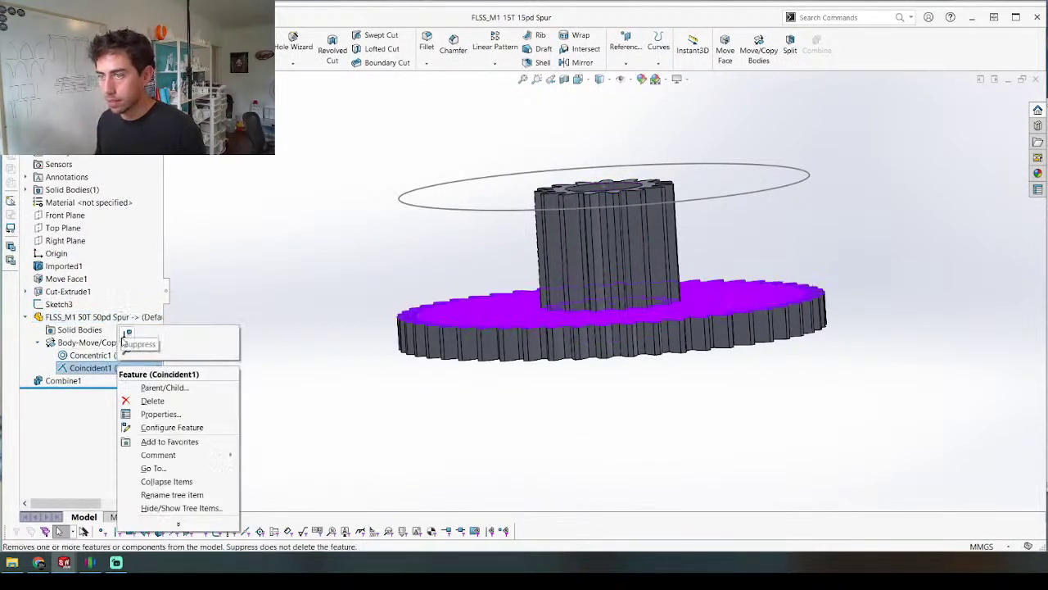
left_click(78, 370)
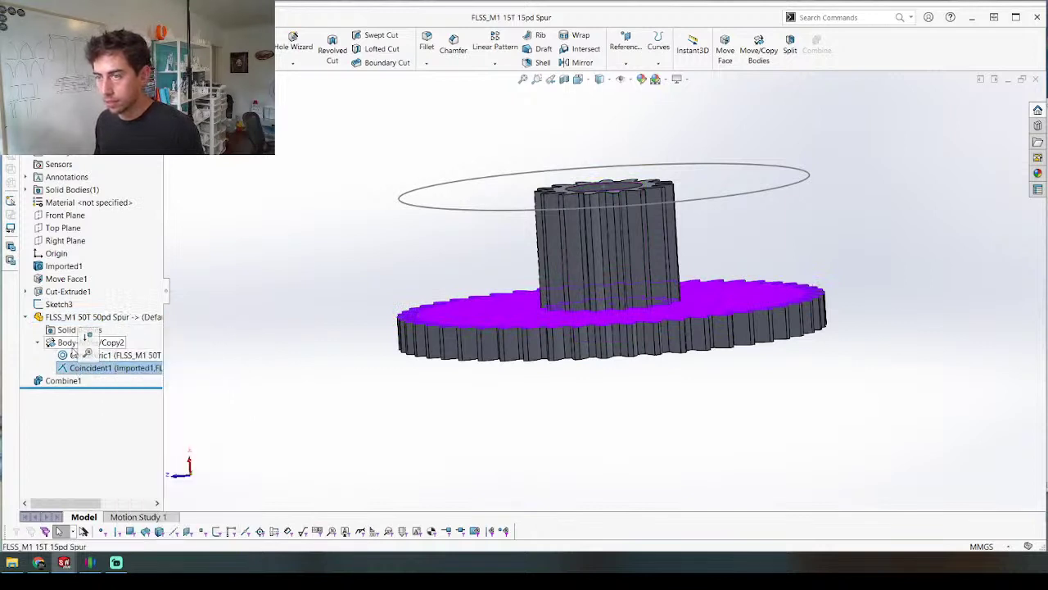
Step: Edit the Body-Move/Copy2 feature and clear the face selection of its Coincident1 mate
right_click(70, 343)
left_click(77, 314)
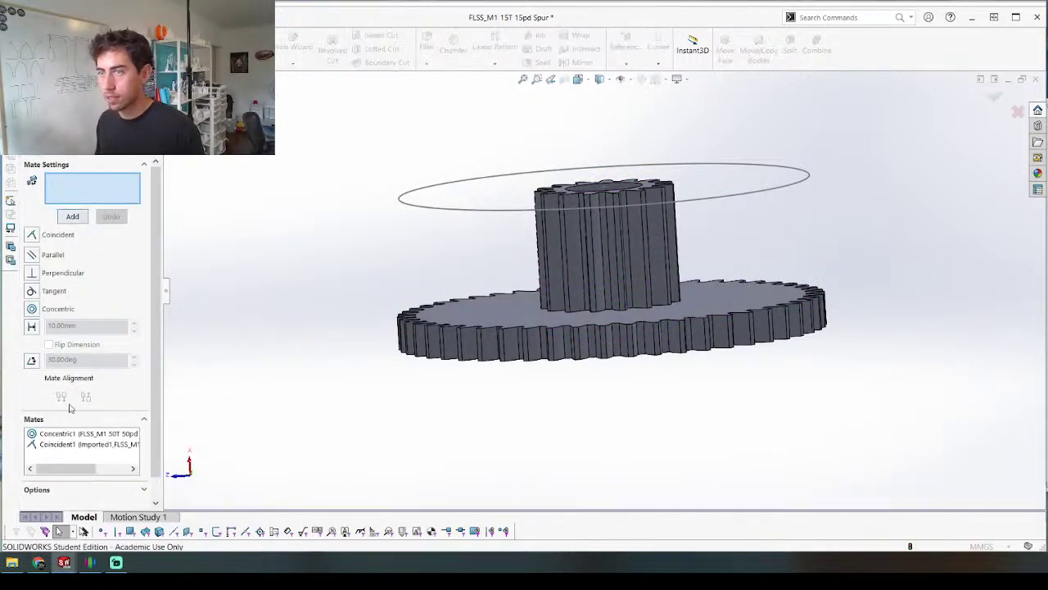
left_click(70, 444)
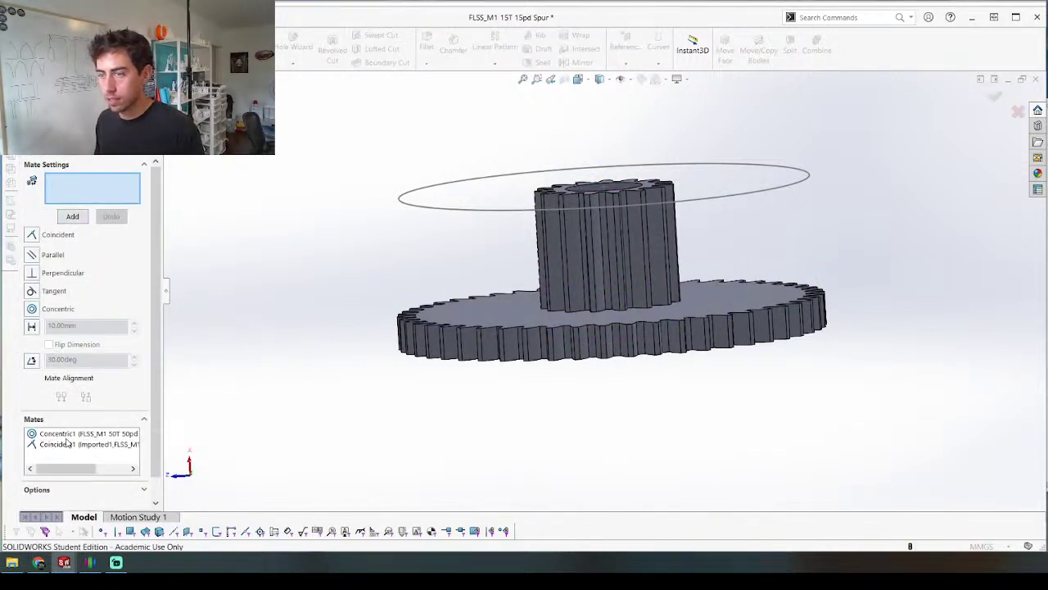
left_click(61, 191)
key("Delete")
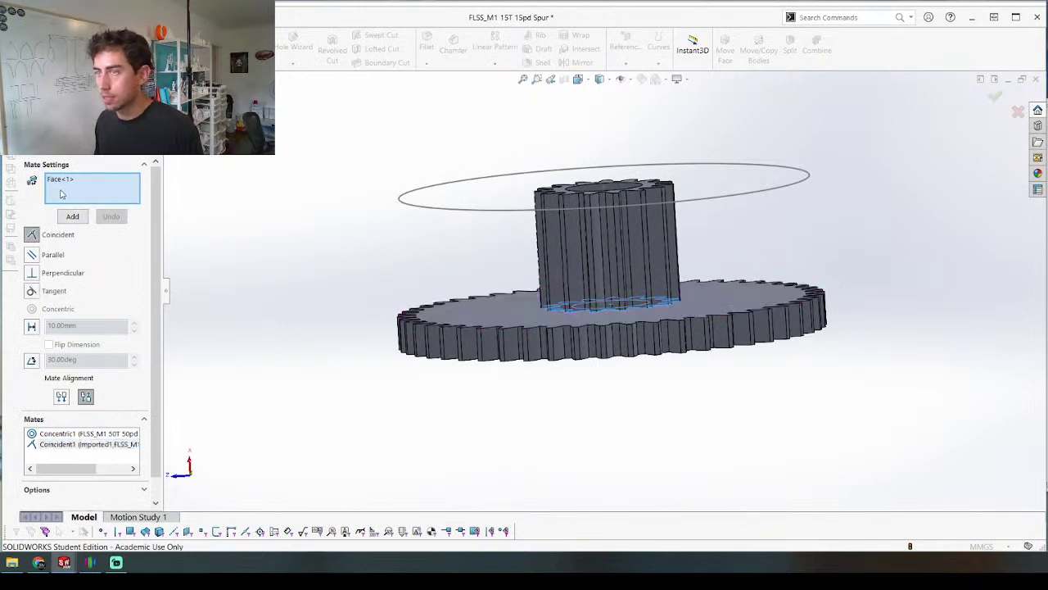
key("Delete")
Step: Make the pinion's opposite end face coincident with the 50-tooth gear's underside and accept the body move
scroll(633, 160, "down", 4)
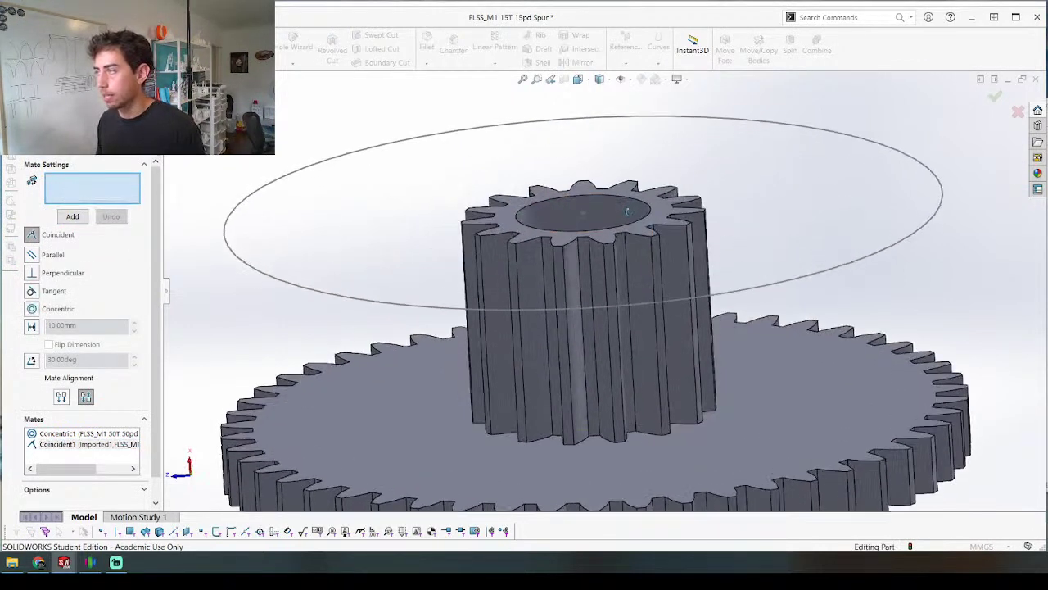
left_click(666, 208)
scroll(586, 352, "up", 2)
middle_click_drag(571, 378, 536, 270)
left_click(524, 306)
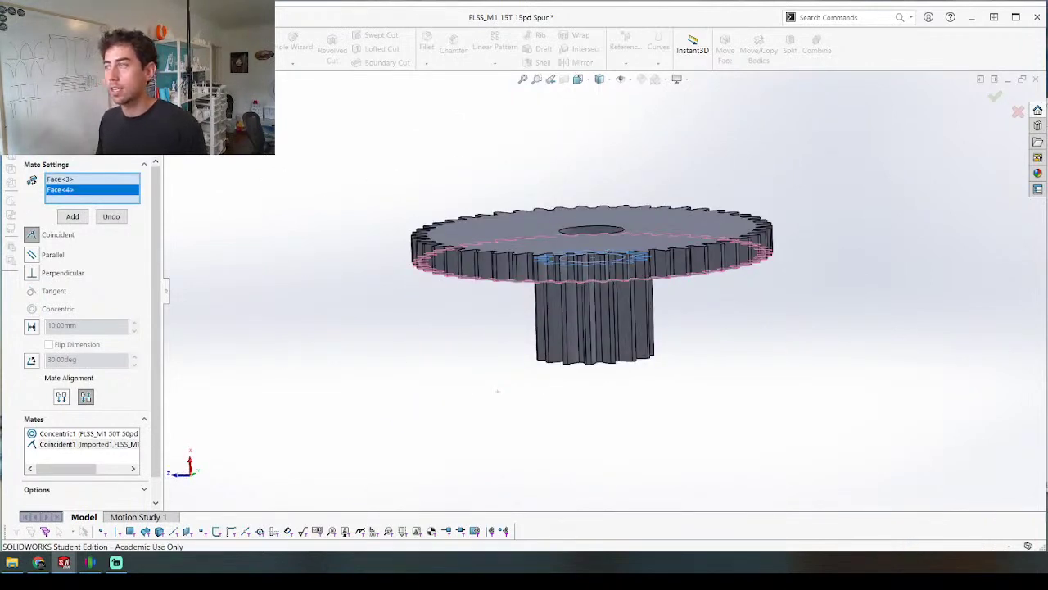
left_click(29, 138)
left_click(862, 201)
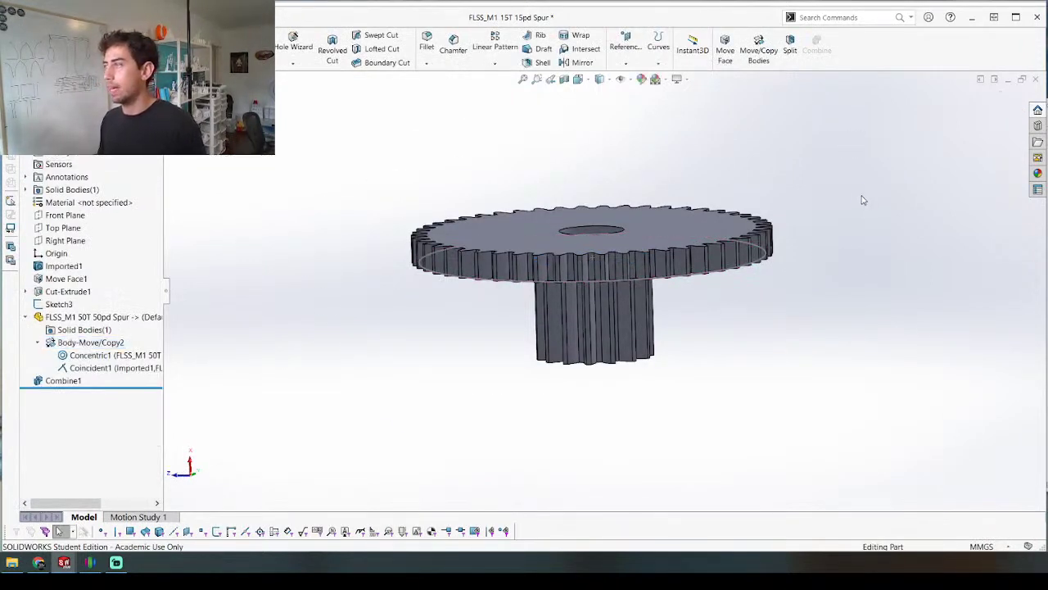
Step: Save the gear part, return to FLSS_Assembly, and set its display style to shaded with edges
key("ctrl+s")
key("ctrl+Tab")
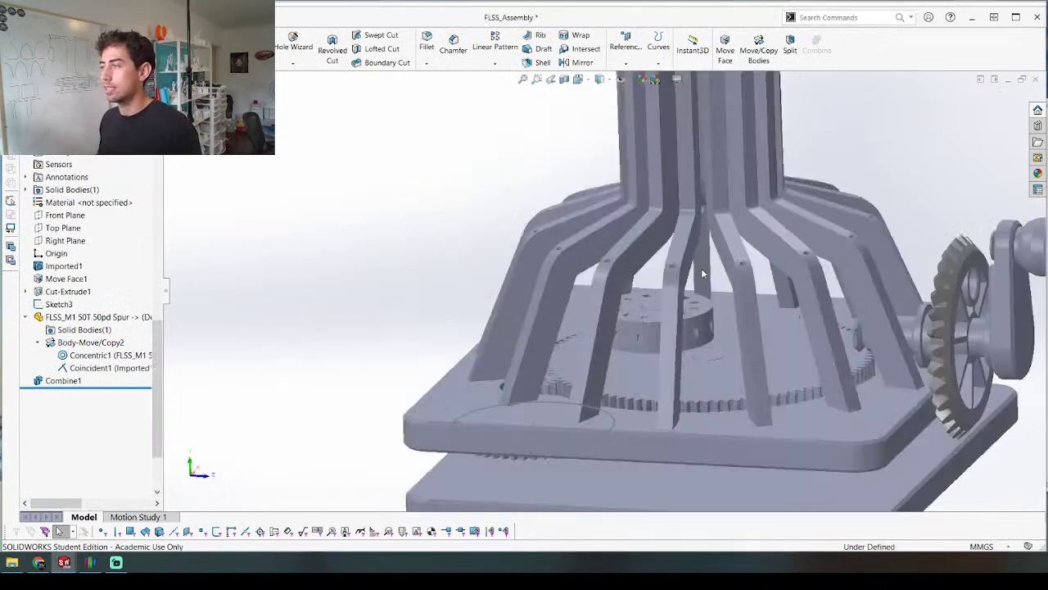
left_click(593, 81)
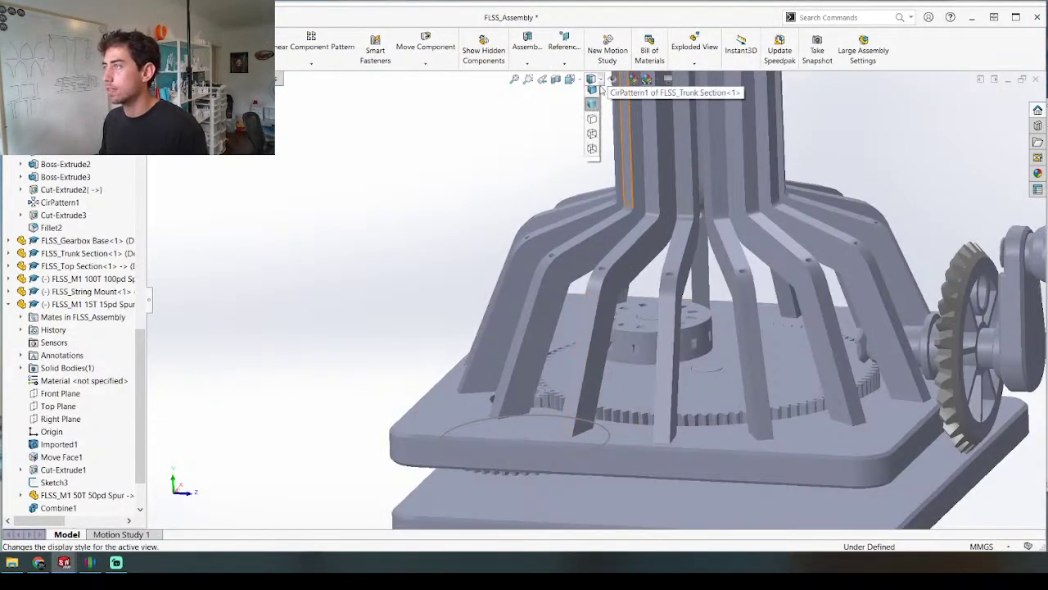
left_click(592, 96)
Step: Examine the compound gear's fit between the two base plates and against the large gear, from above and below
scroll(602, 344, "down", 2)
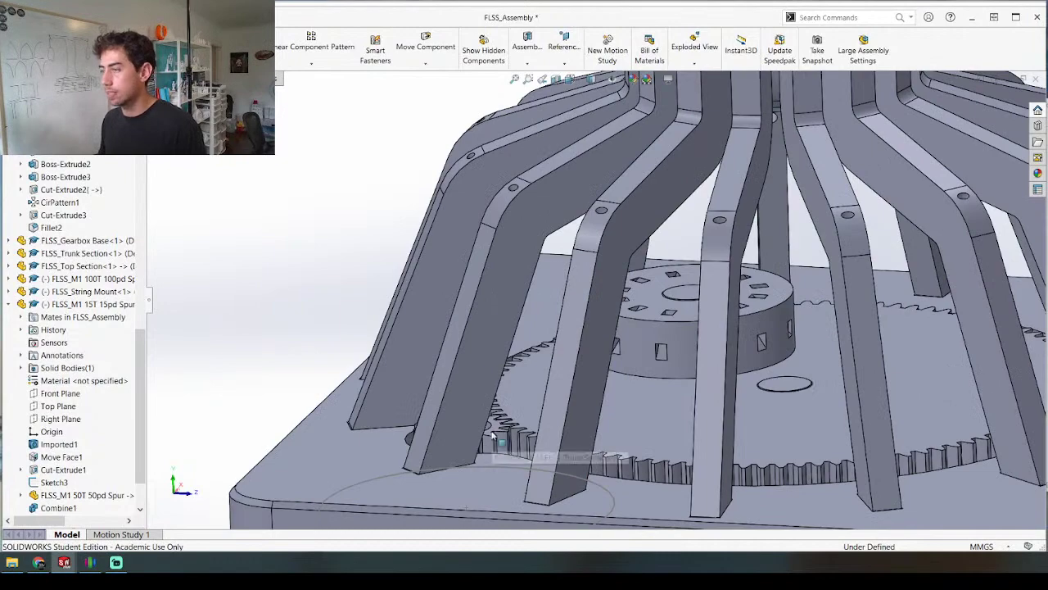
scroll(485, 492, "up", 1)
middle_click_drag(481, 503, 565, 335)
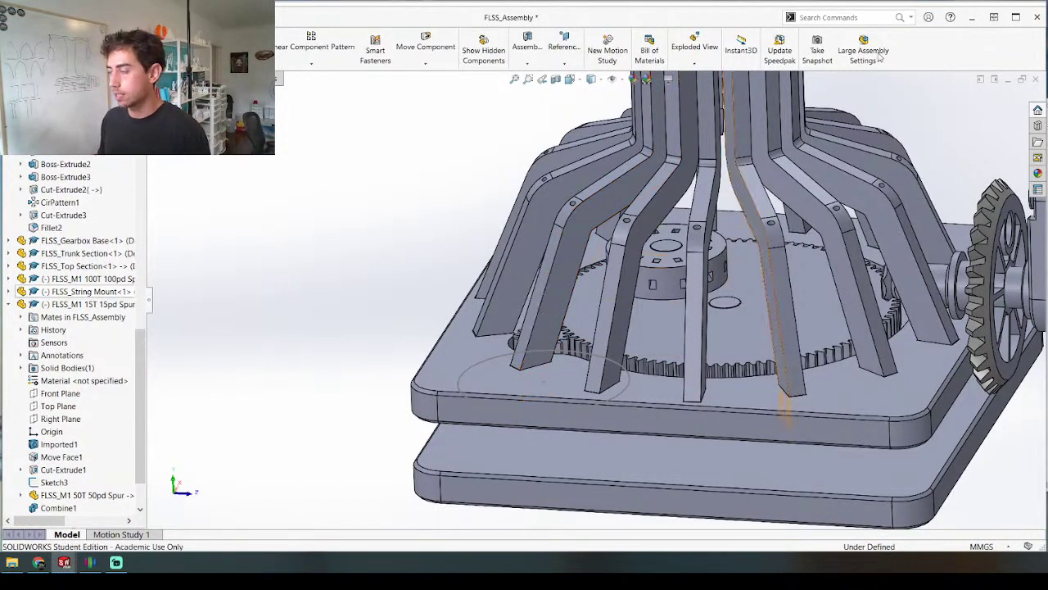
scroll(534, 270, "up", 3)
mouse_move(557, 374)
middle_mouse_down()
mouse_move(561, 323)
mouse_move(573, 337)
mouse_move(565, 317)
mouse_move(542, 385)
mouse_move(559, 369)
mouse_move(574, 377)
middle_mouse_up()
scroll(566, 362, "down", 5)
scroll(573, 378, "up", 3)
middle_click_drag(623, 343, 602, 326)
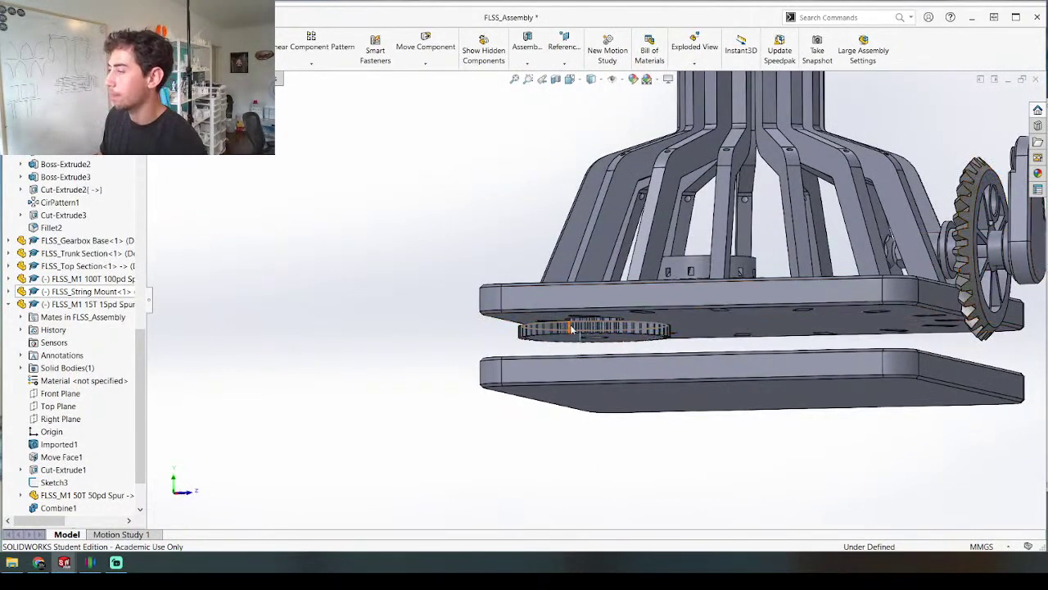
scroll(506, 227, "up", 2)
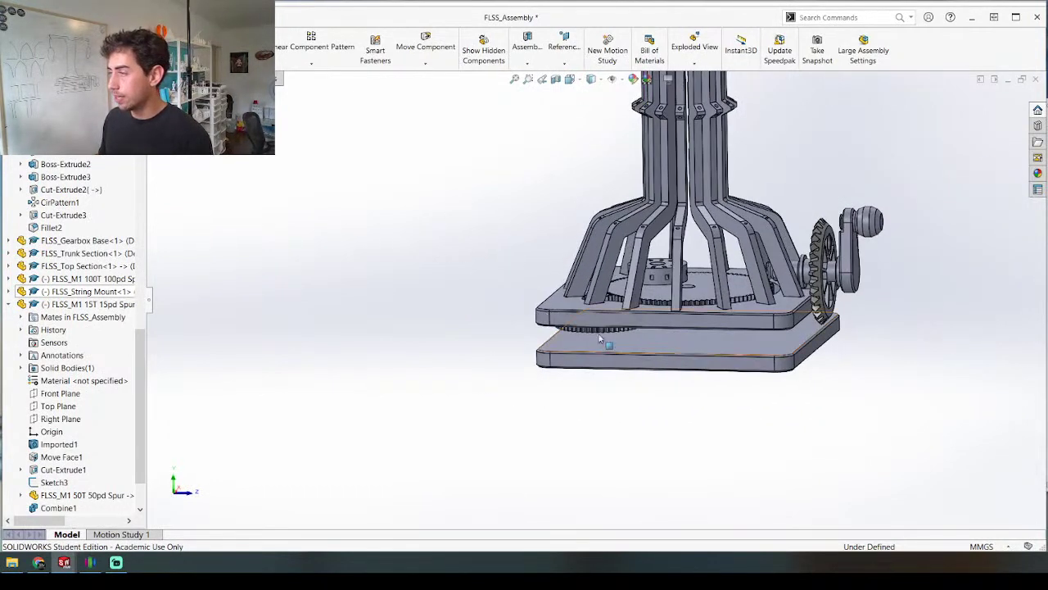
scroll(596, 290, "down", 5)
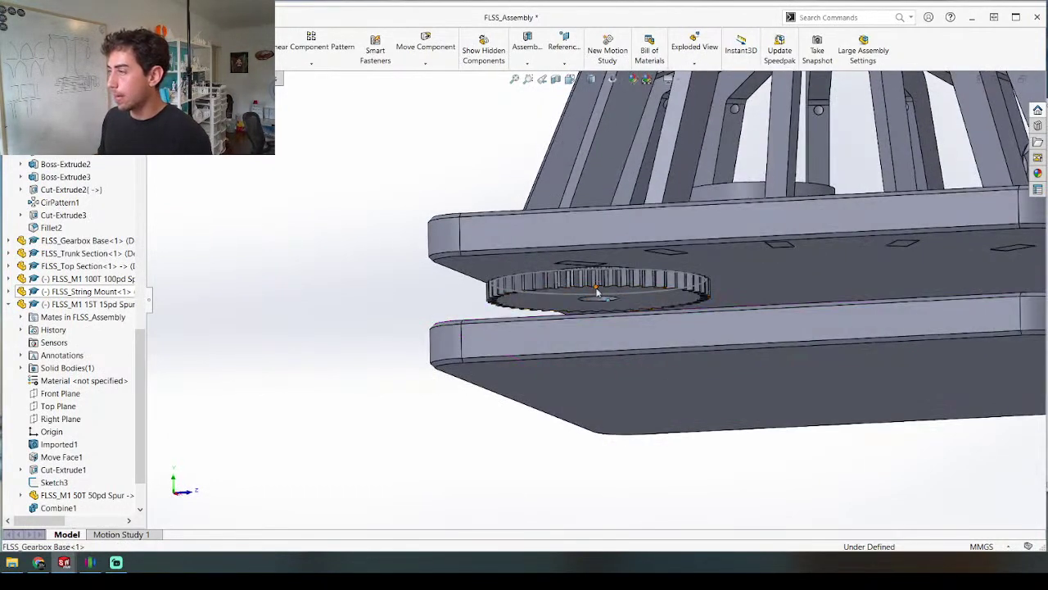
Step: Open the compound gear part, save it as a copy named FLSS_M1 15T 15pd Spur Gear 2, and close the original
right_click(555, 304)
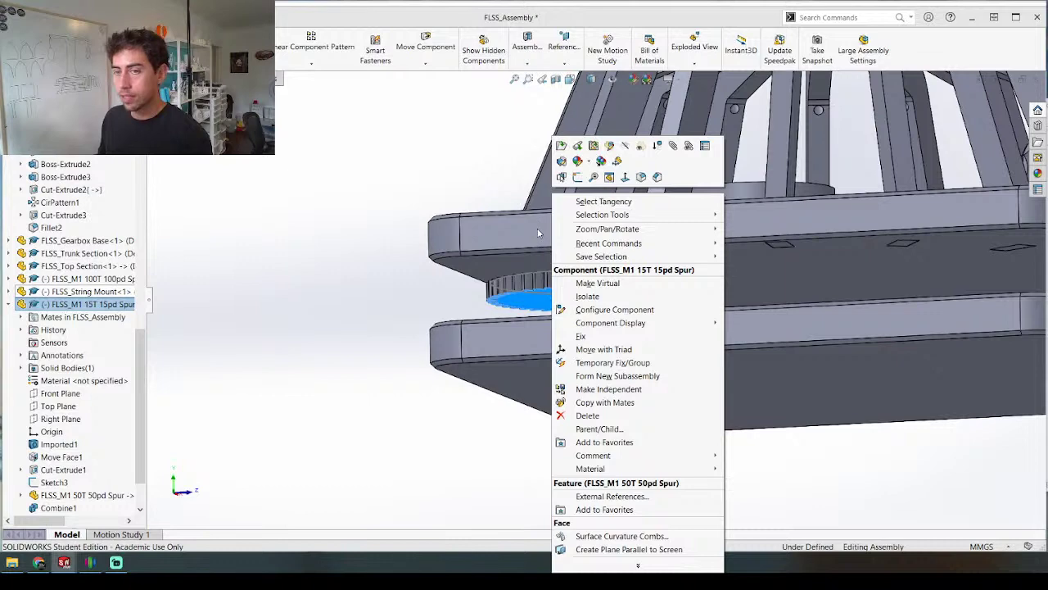
left_click(578, 144)
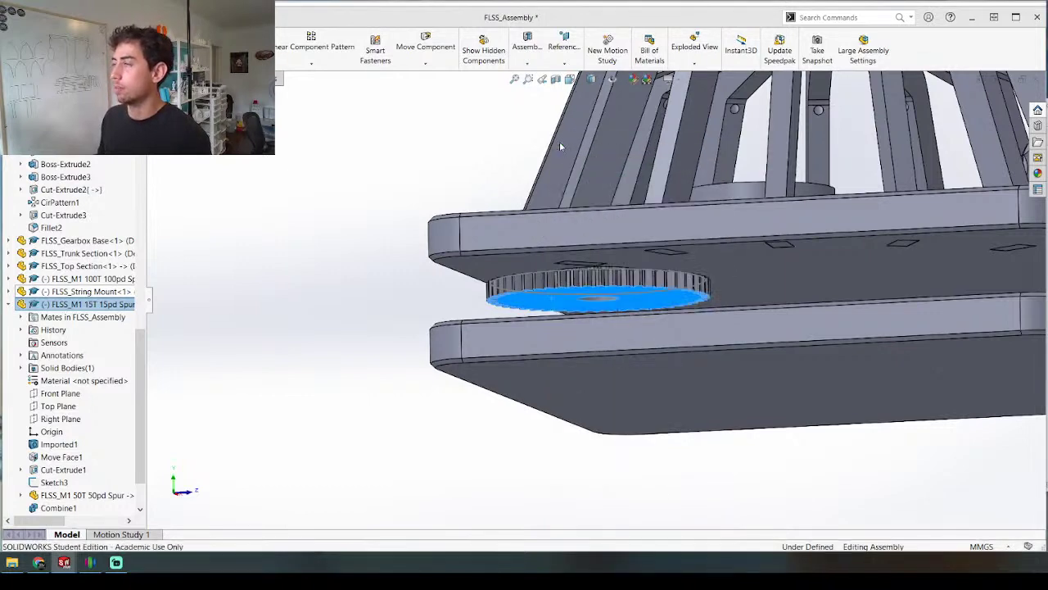
middle_click_drag(443, 281, 419, 192)
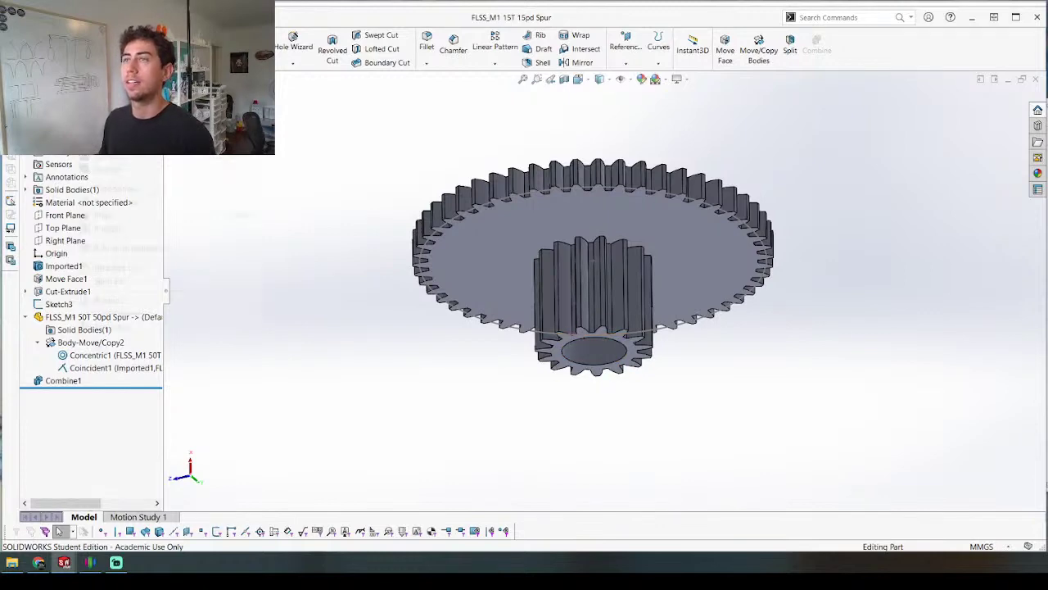
left_click(111, 154)
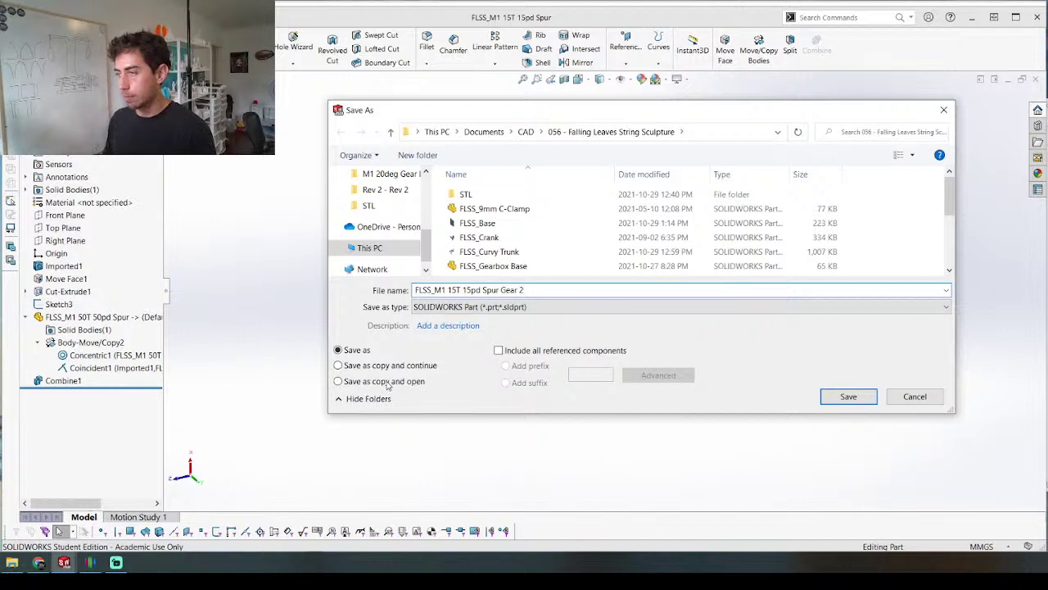
left_click(848, 397)
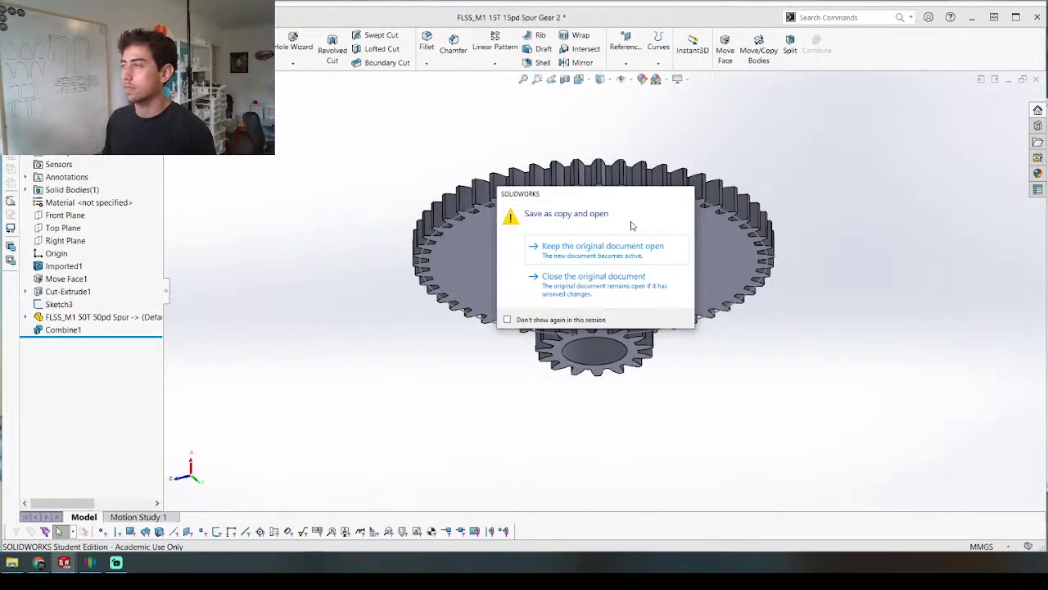
left_click(567, 279)
Step: Delete the inserted FLSS_M1 50T 50pd Spur feature and its dependent Combine feature from the copied part
left_click(82, 319)
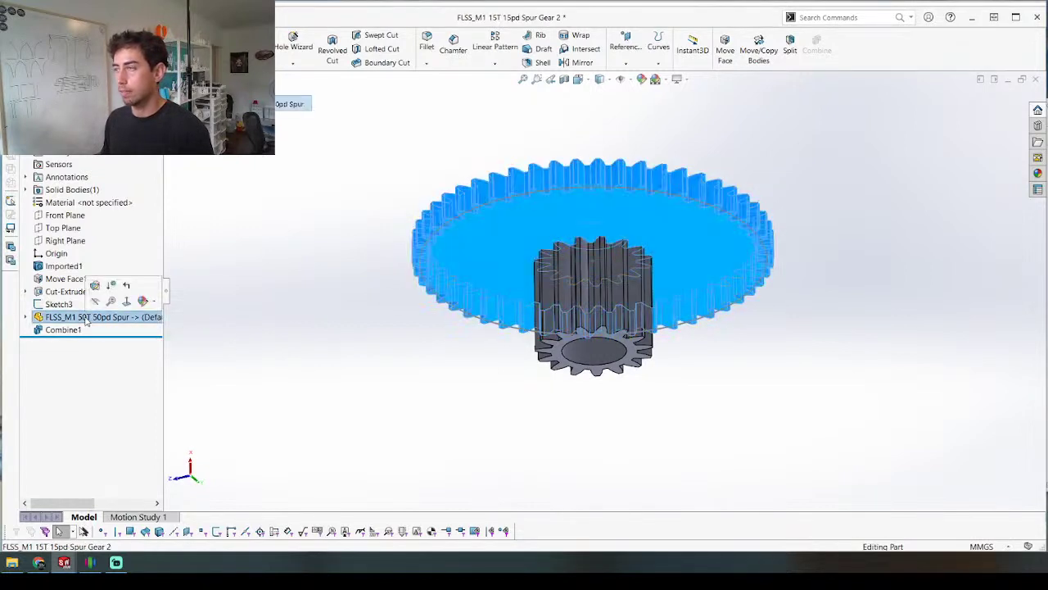
key("Delete")
key("Return")
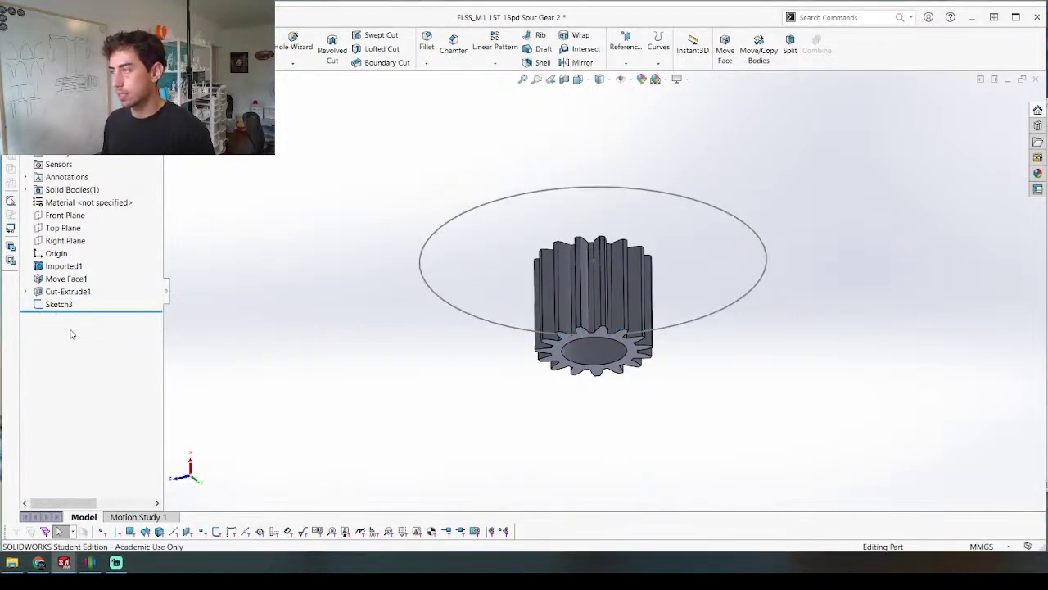
Step: Set the offset of the pinion's Move Face1 feature to 4 mm
right_click(65, 279)
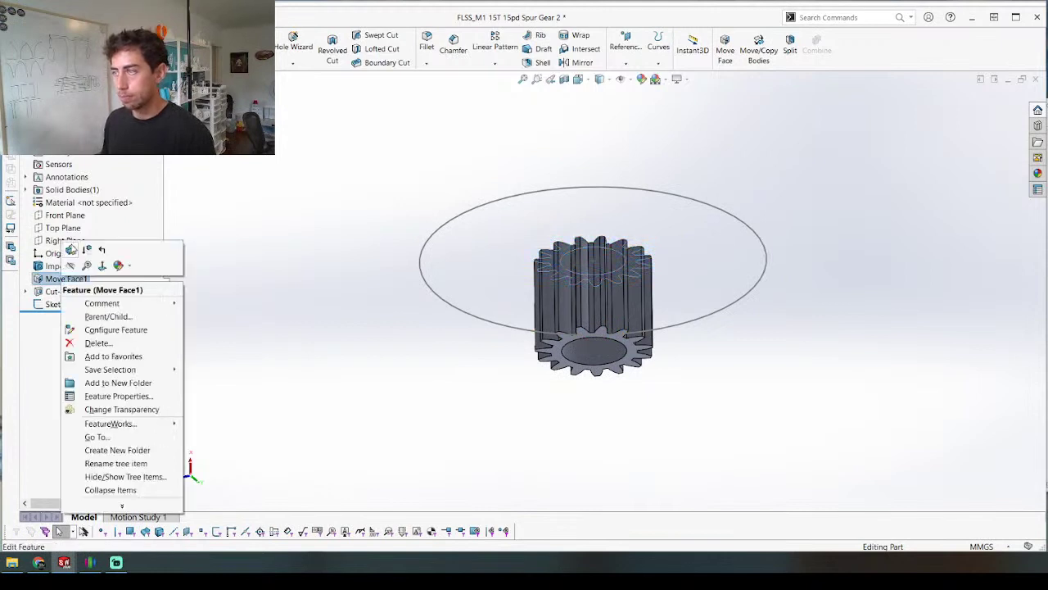
left_click(71, 249)
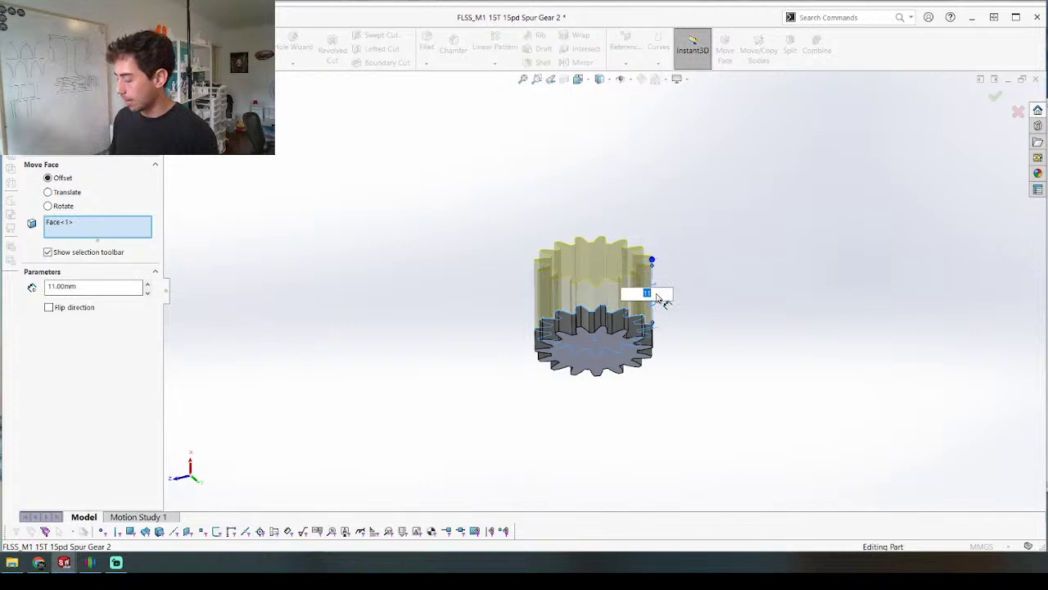
type("4")
key("Return")
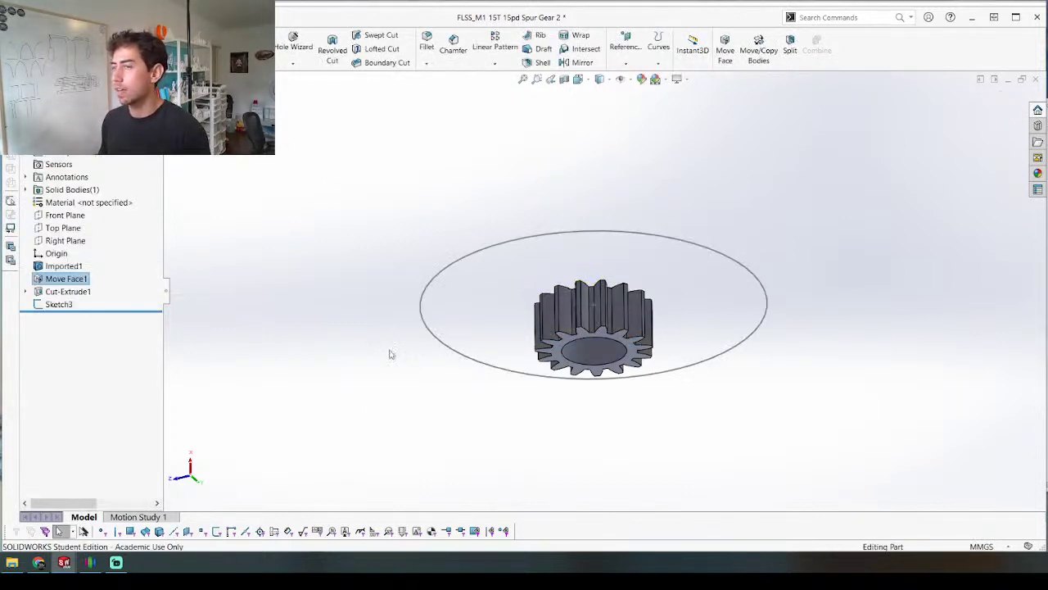
Step: Save the shortened FLSS_M1 15T 15pd Spur Gear 2 part and insert it into FLSS_Assembly beside the base plates
middle_click_drag(388, 353, 377, 384)
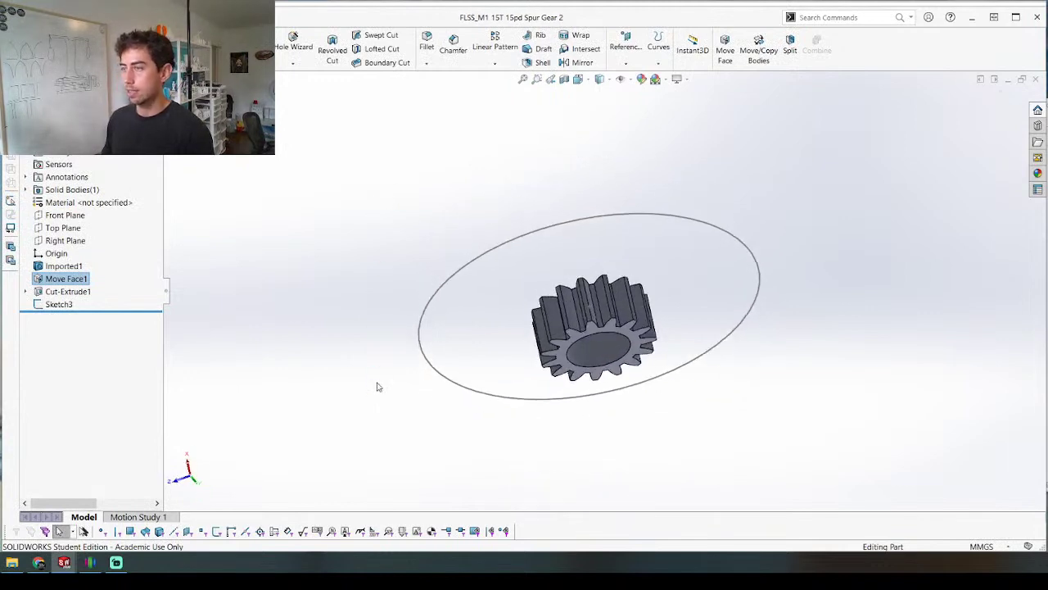
key("ctrl+Tab")
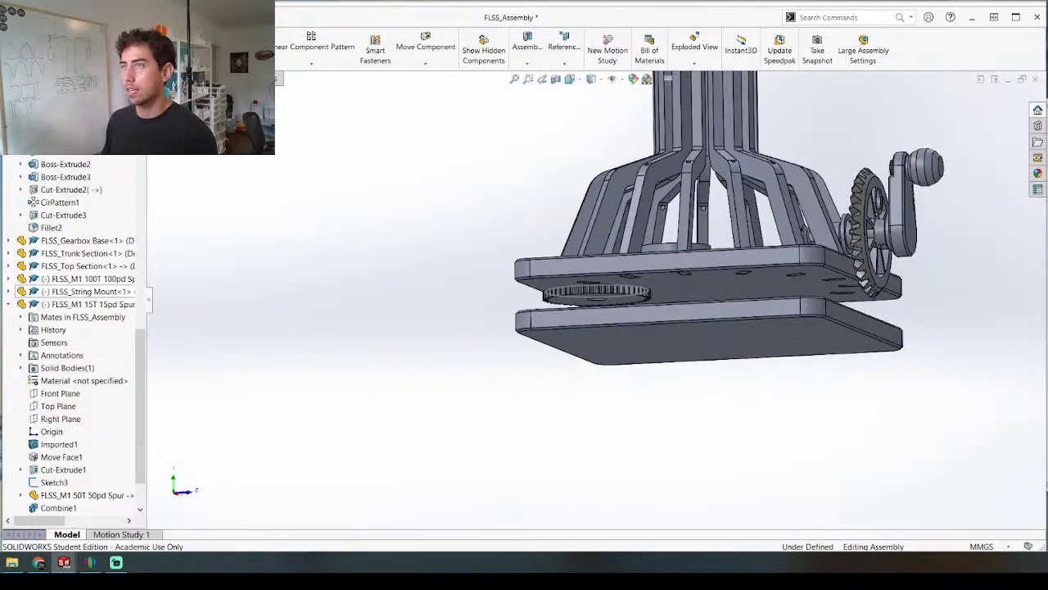
left_click(95, 47)
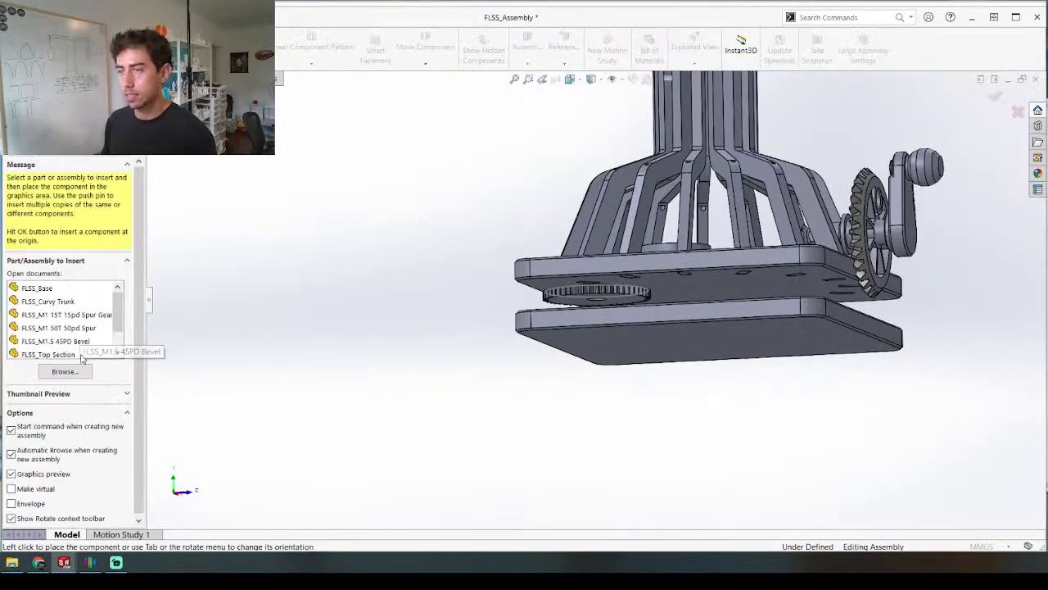
scroll(643, 242, "down", 3)
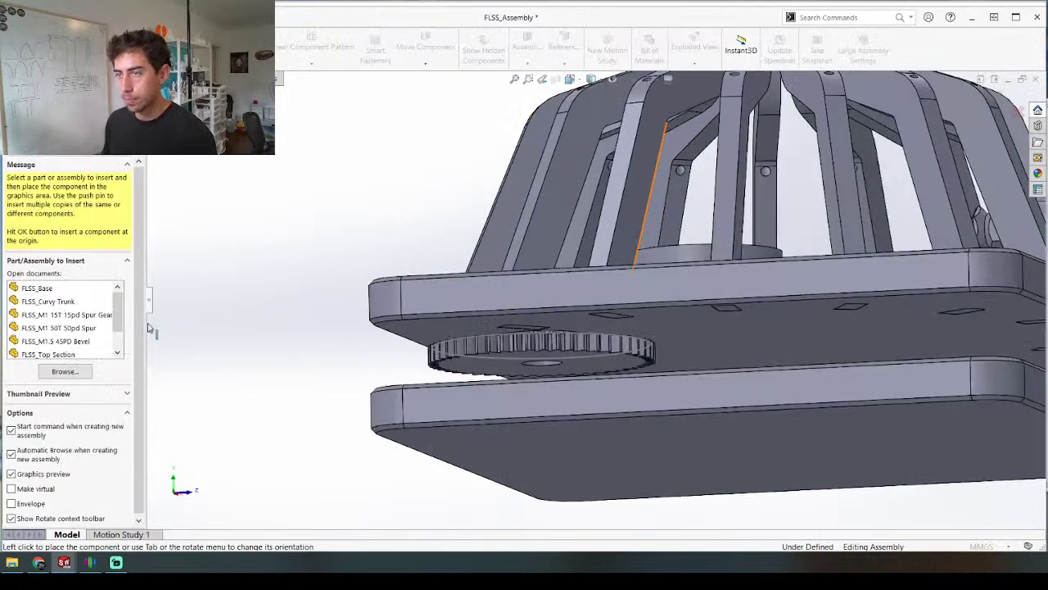
left_click(84, 316)
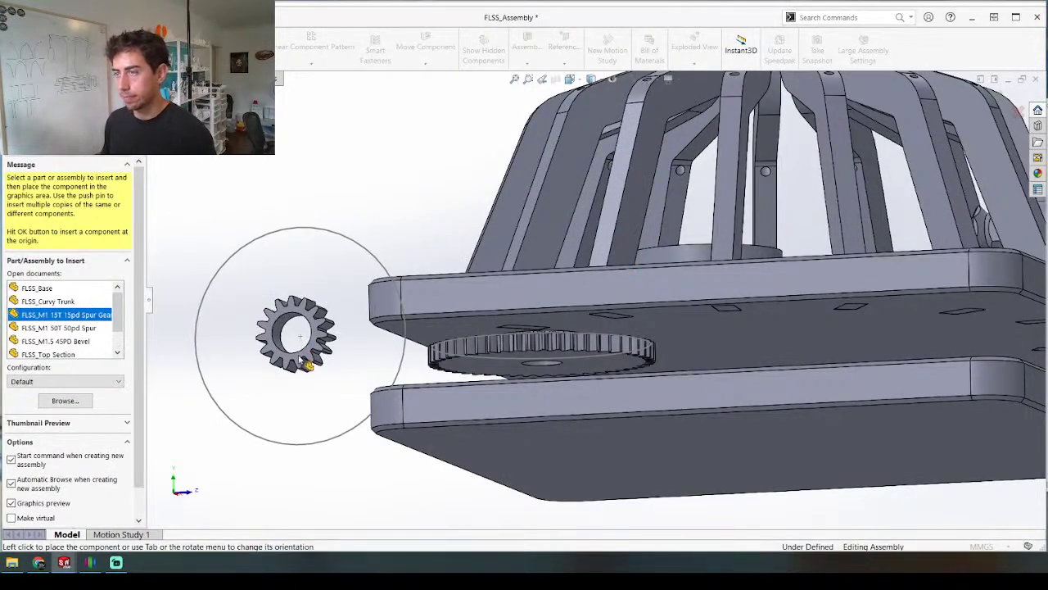
left_click(309, 348)
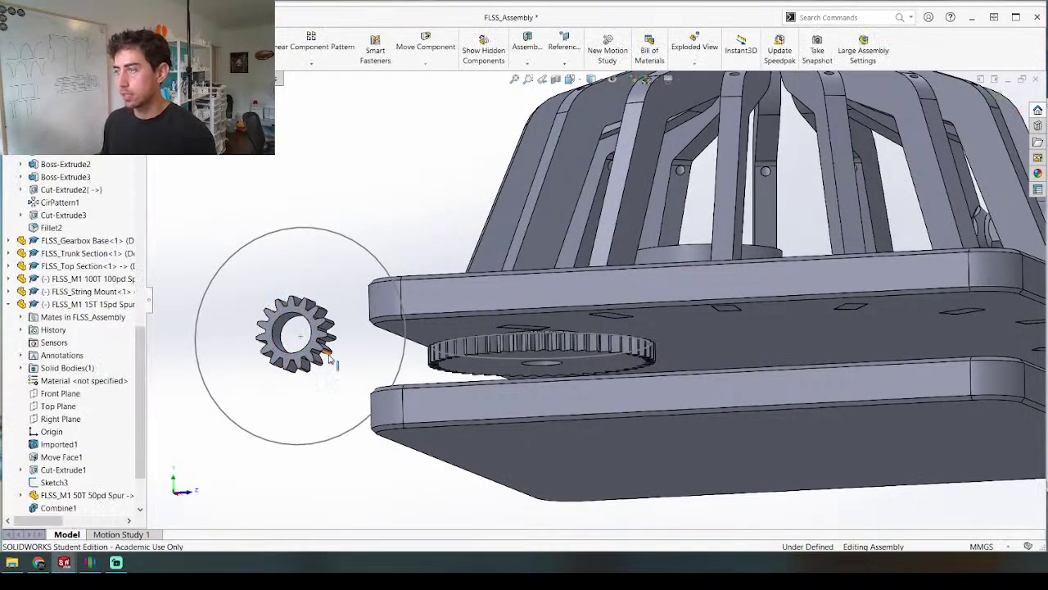
Step: Hide the lower FLSS_Gearbox Base plate to expose the underside of the compound gear
left_click(285, 326)
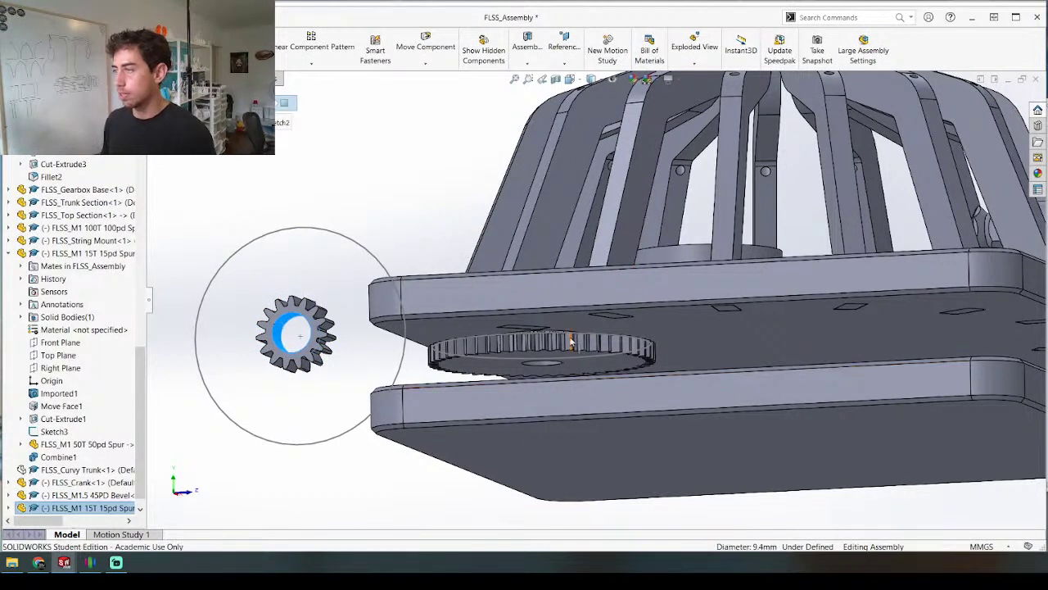
middle_click_drag(575, 342, 555, 363)
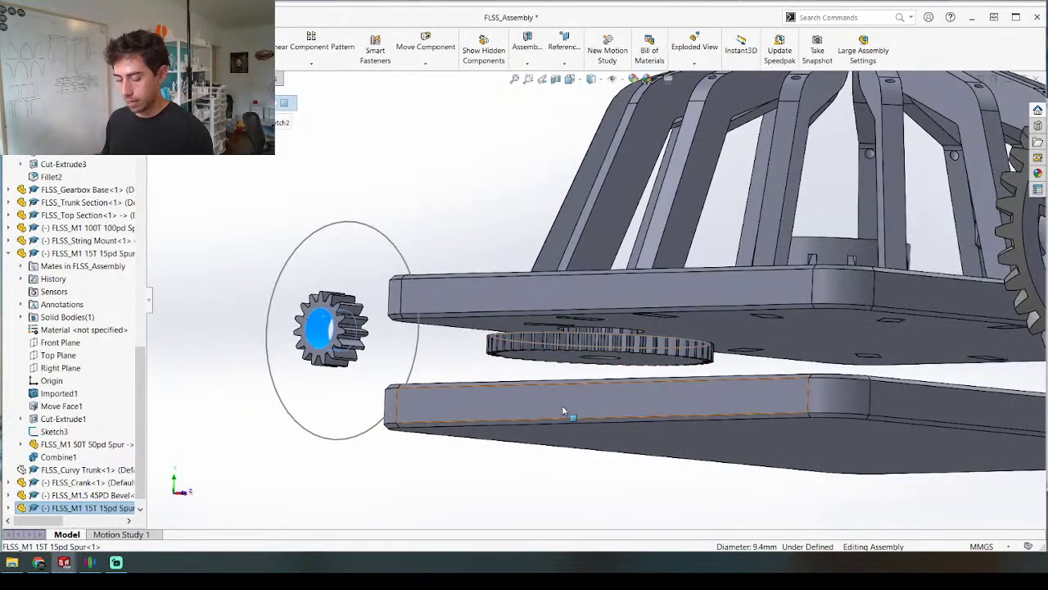
left_click(438, 390)
key("Tab")
left_click(329, 328)
middle_click_drag(585, 345, 532, 290)
left_click(592, 334, "ctrl")
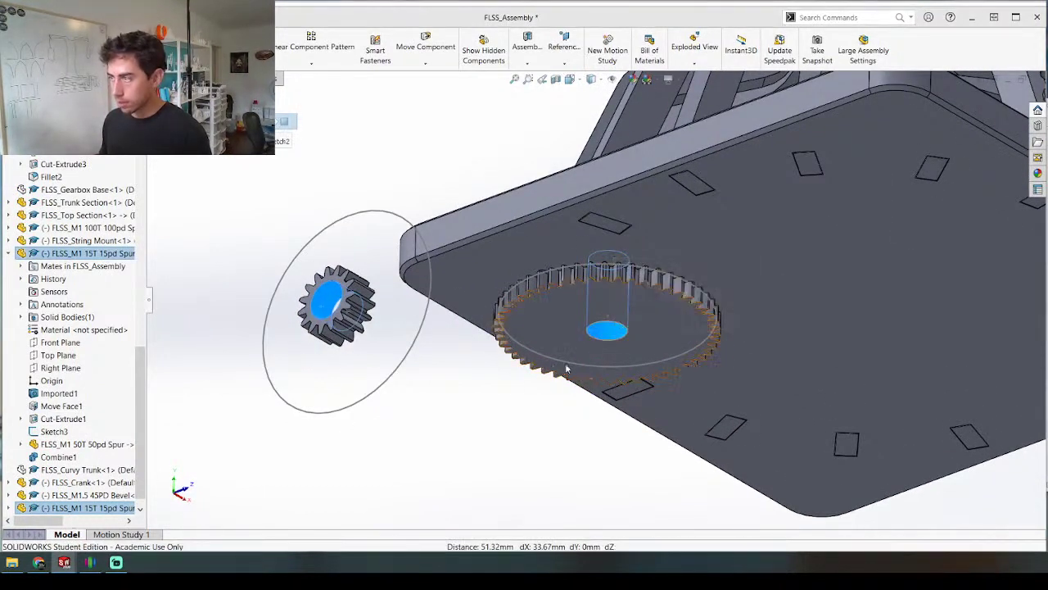
Step: Mate the new pinion's end face coincident with the upper face of the compound gear's large 50-tooth disc, with the mate alignment flipped
middle_click_drag(374, 292, 491, 242)
scroll(483, 244, "down", 5)
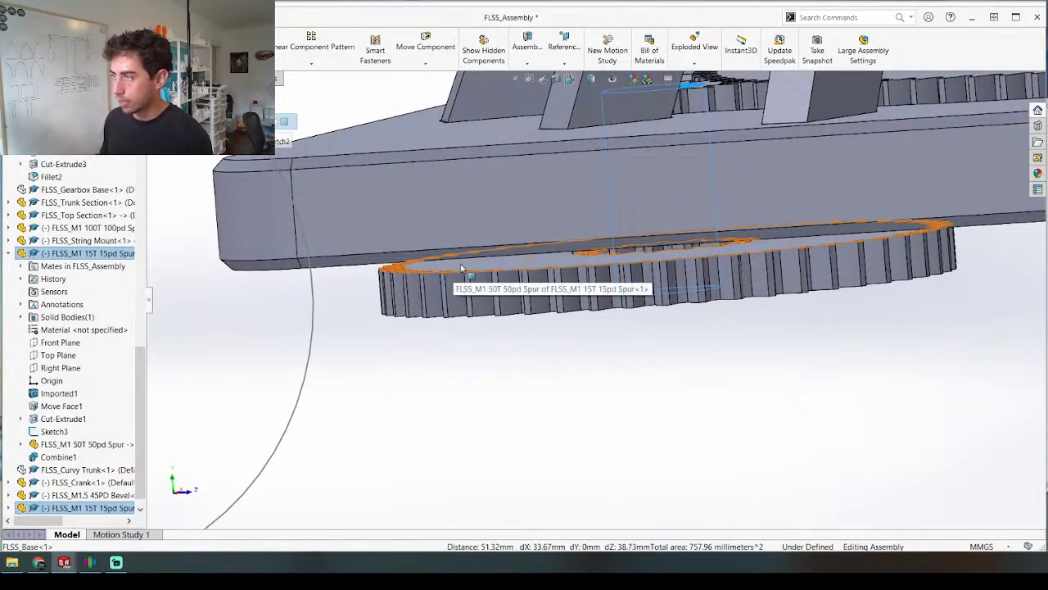
left_click(459, 268)
scroll(460, 268, "up", 6)
scroll(431, 281, "down", 1)
scroll(431, 281, "down", 4)
middle_click_drag(430, 283, 426, 325)
left_click(410, 317, "ctrl")
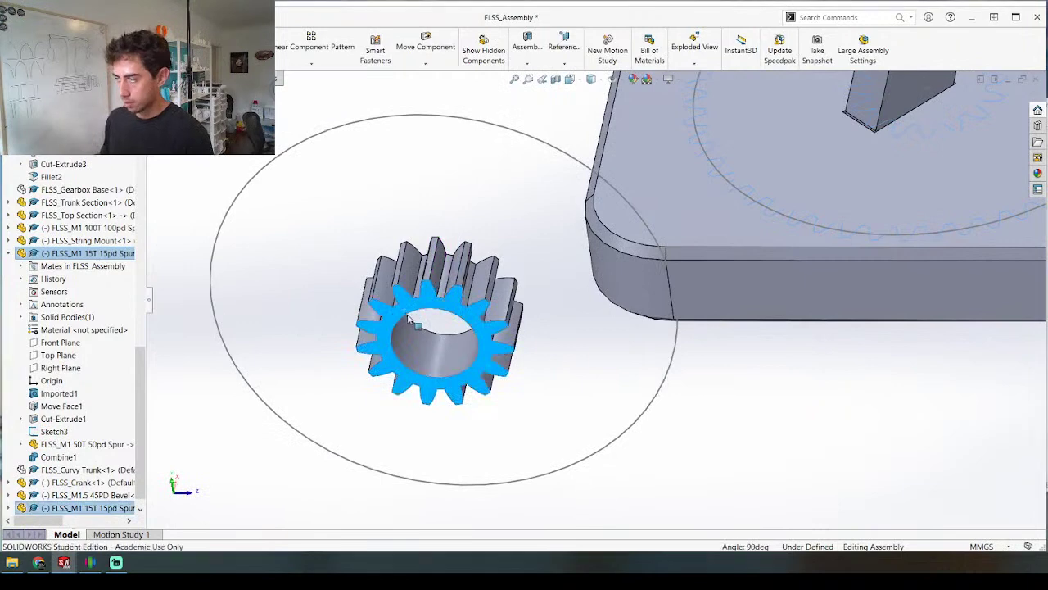
scroll(852, 396, "up", 6)
middle_click_drag(795, 404, 792, 287)
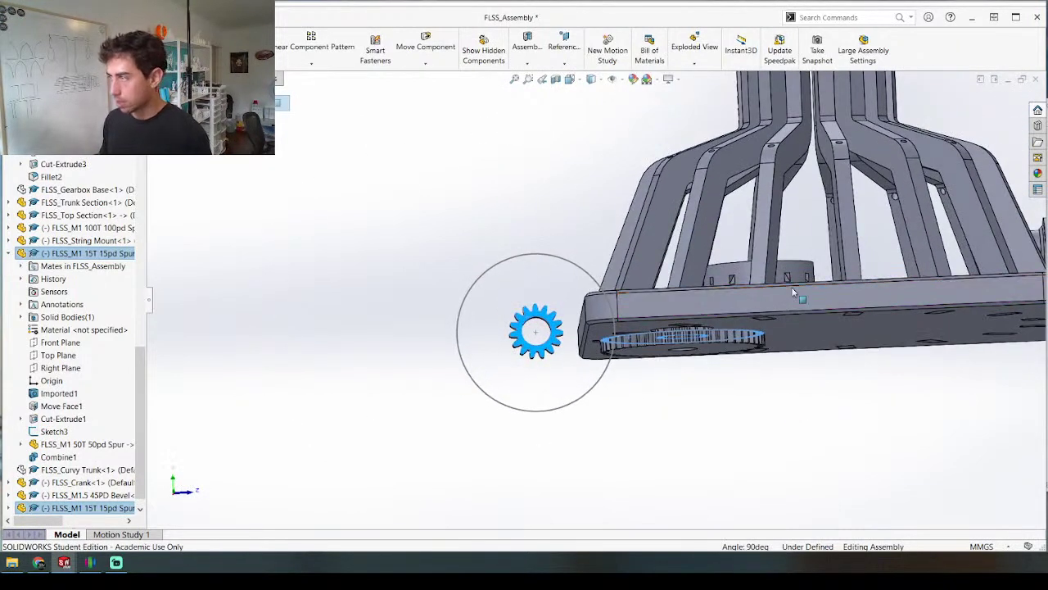
left_click(793, 292)
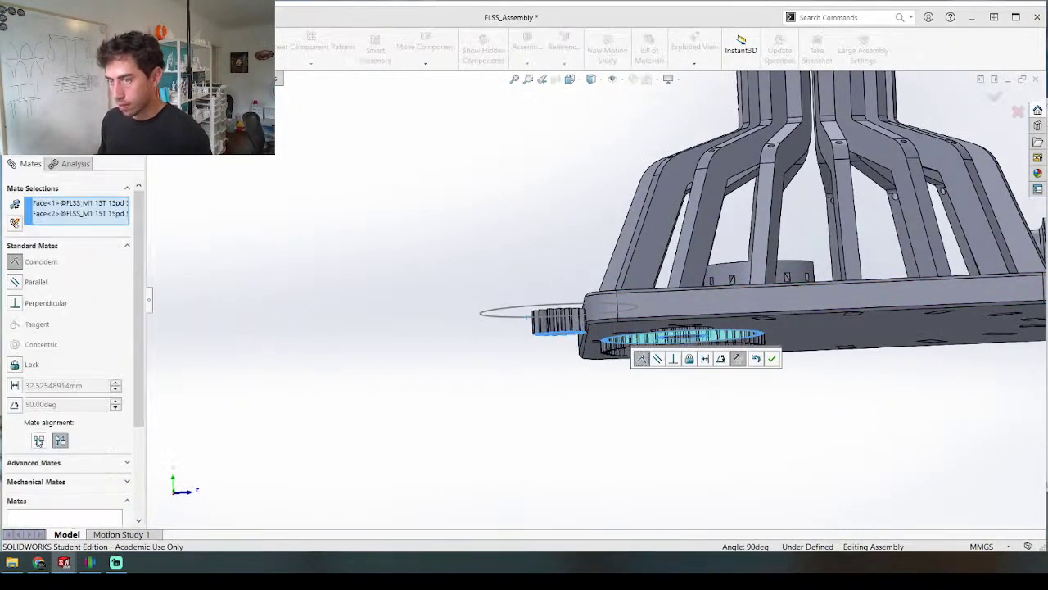
left_click(39, 440)
key("Return")
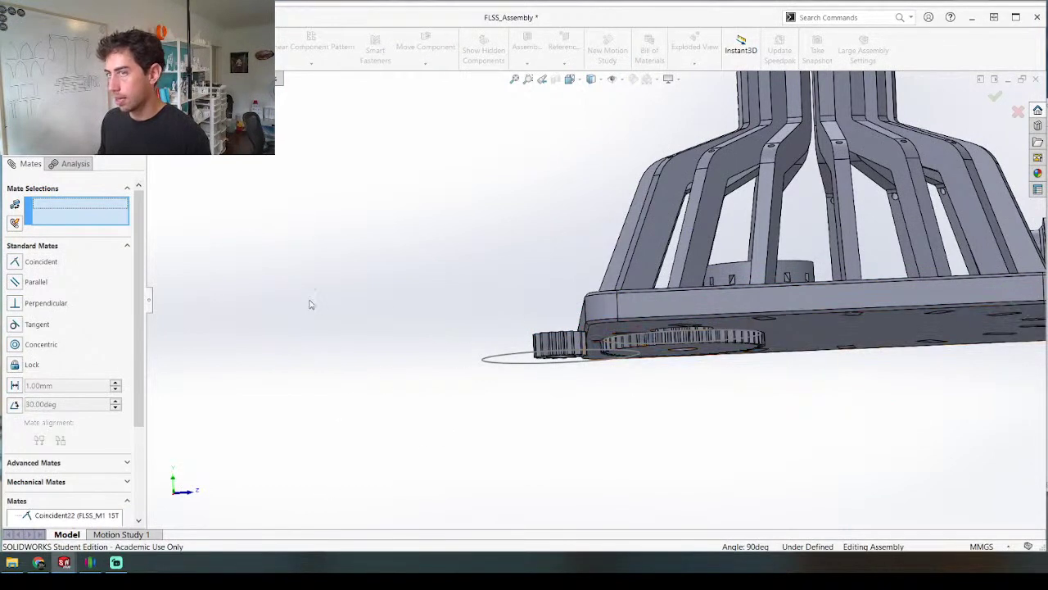
key("Escape")
Step: Isolate the new pinion and the compound gear from the rest of the assembly
middle_click_drag(596, 352, 580, 299)
scroll(411, 171, "down", 5)
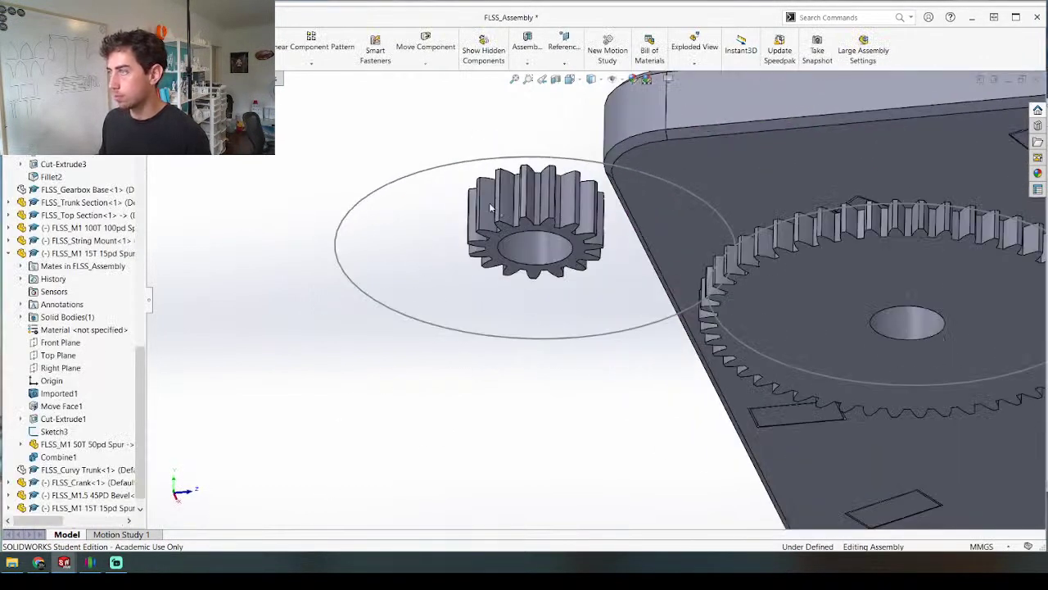
left_click(577, 245)
left_click(809, 305, "ctrl")
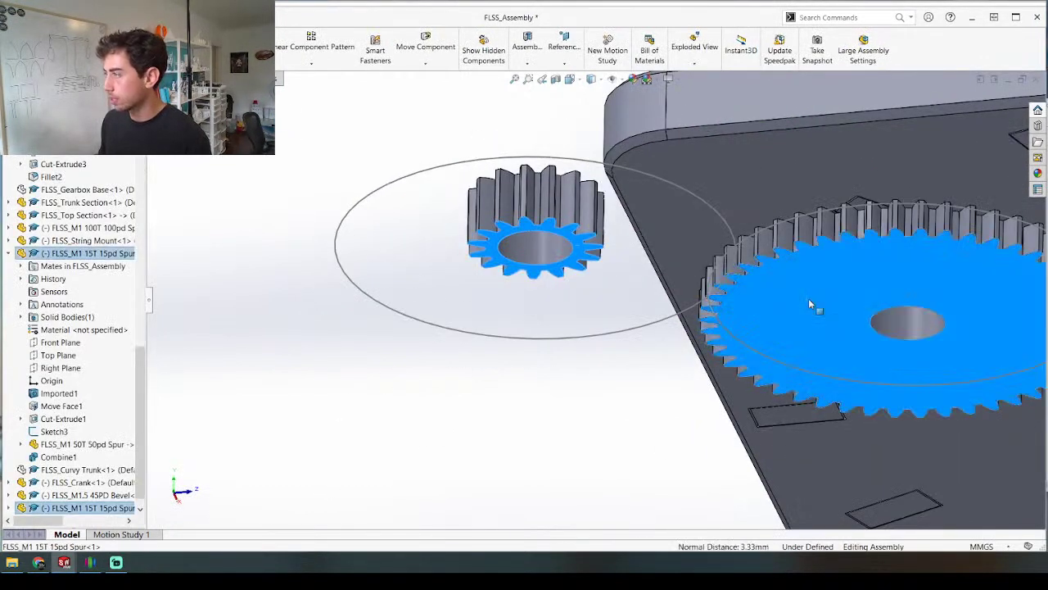
right_click(811, 303)
left_click(843, 365)
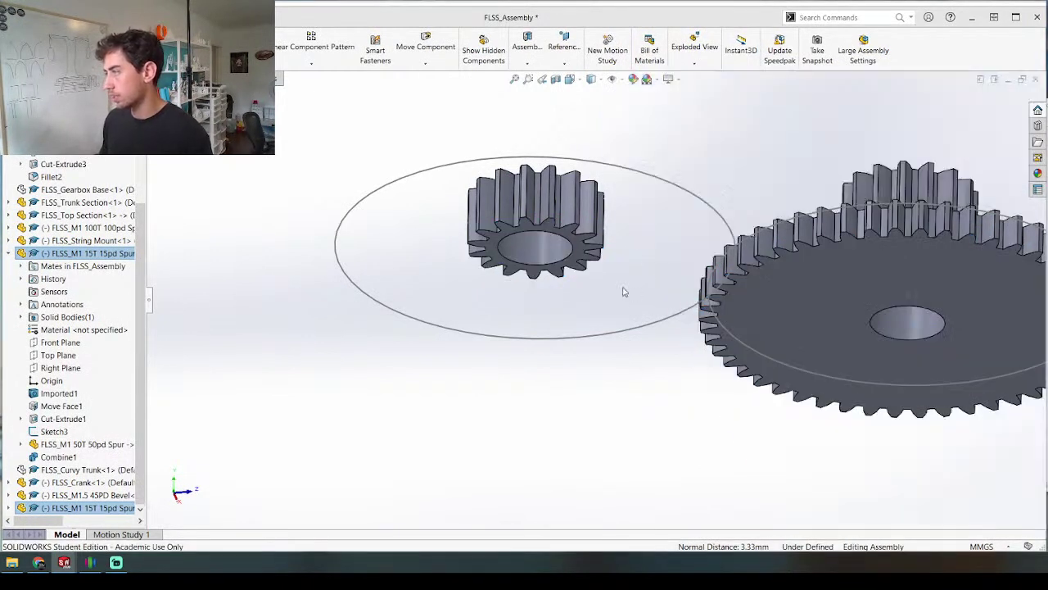
Step: Start a distance mate between the bore of the new pinion and the bore of the compound gear
scroll(623, 292, "up", 5)
middle_click_drag(683, 234, 459, 385)
scroll(426, 402, "down", 5)
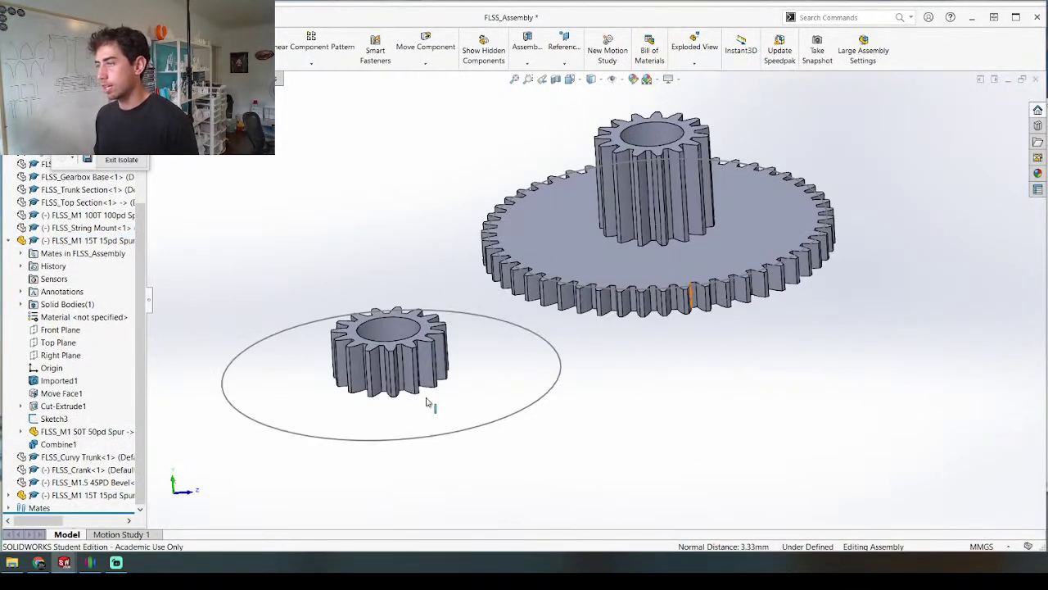
left_click(392, 336)
middle_click_drag(391, 336, 635, 334)
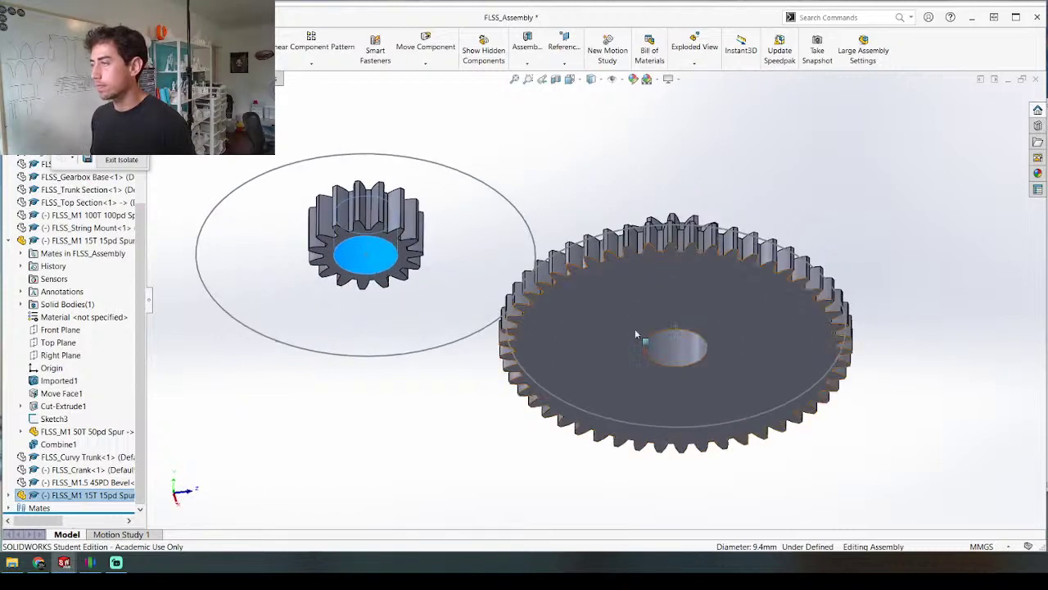
left_click(660, 351, "ctrl")
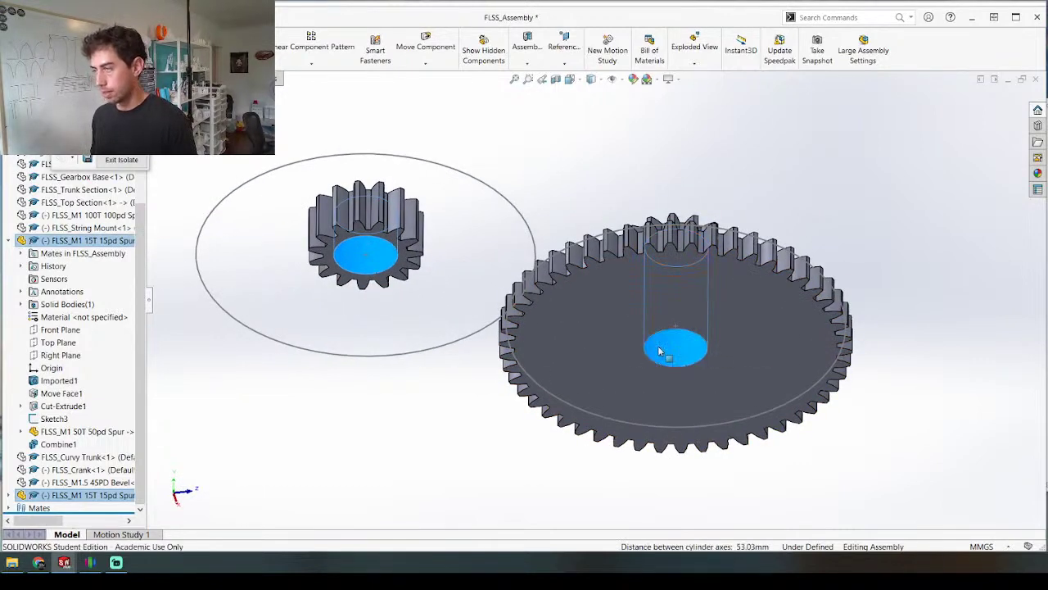
left_click(525, 309)
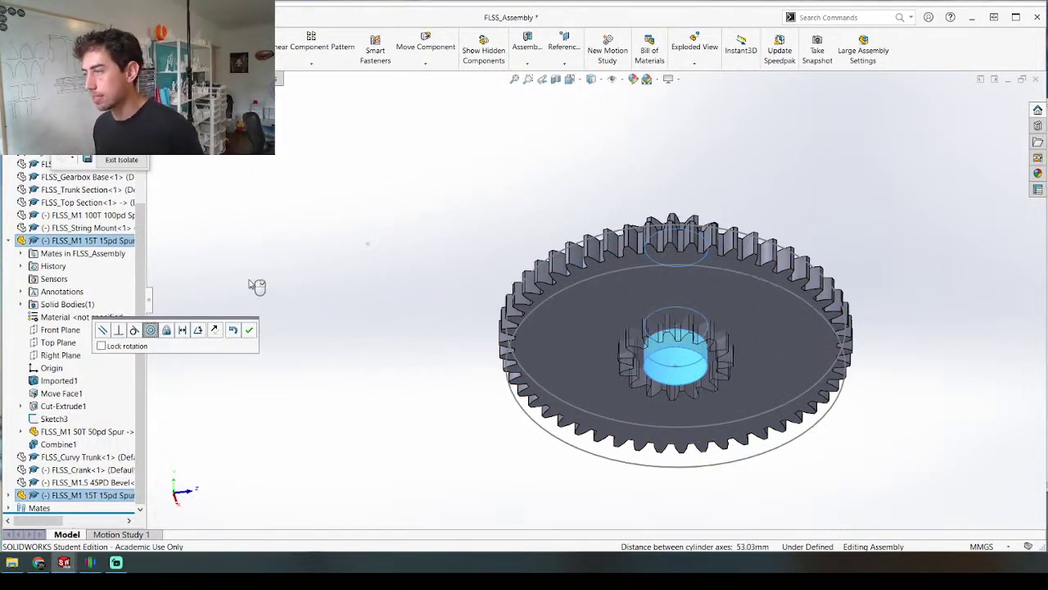
left_click(13, 402)
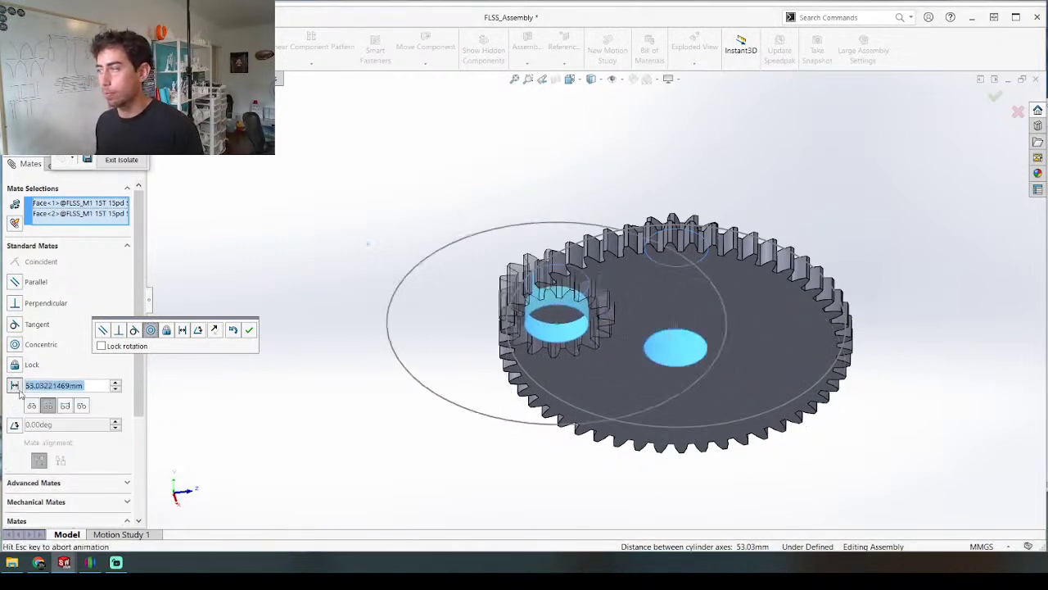
Step: Measure the distance mate centre to centre and set it to 65/2 (32.5 mm) so the pinion meshes with the 50-tooth gear
middle_click_drag(461, 421, 505, 367)
scroll(554, 312, "up", 5)
scroll(555, 312, "down", 2)
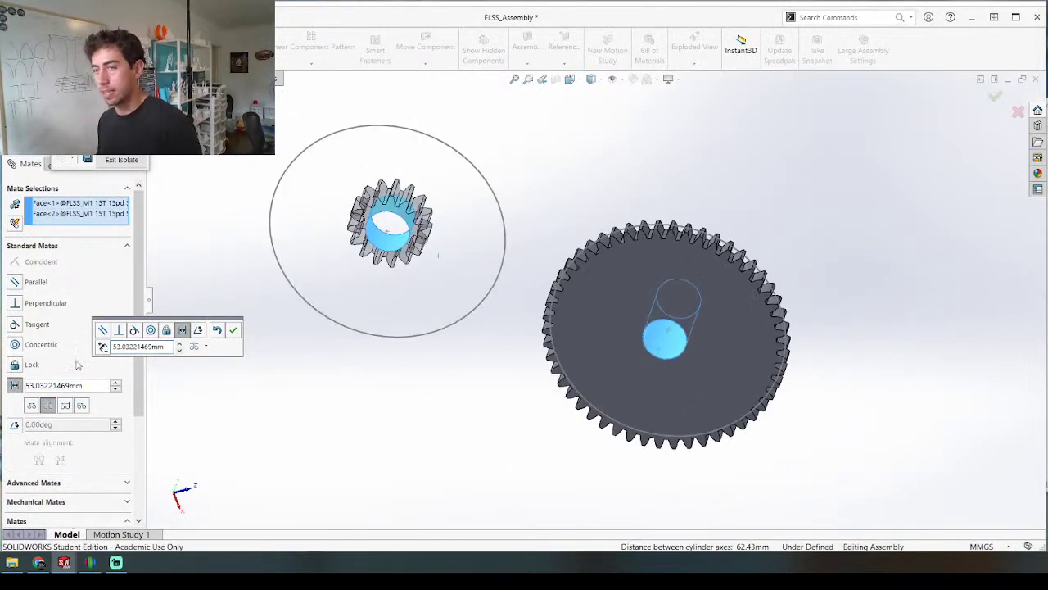
left_click(29, 404)
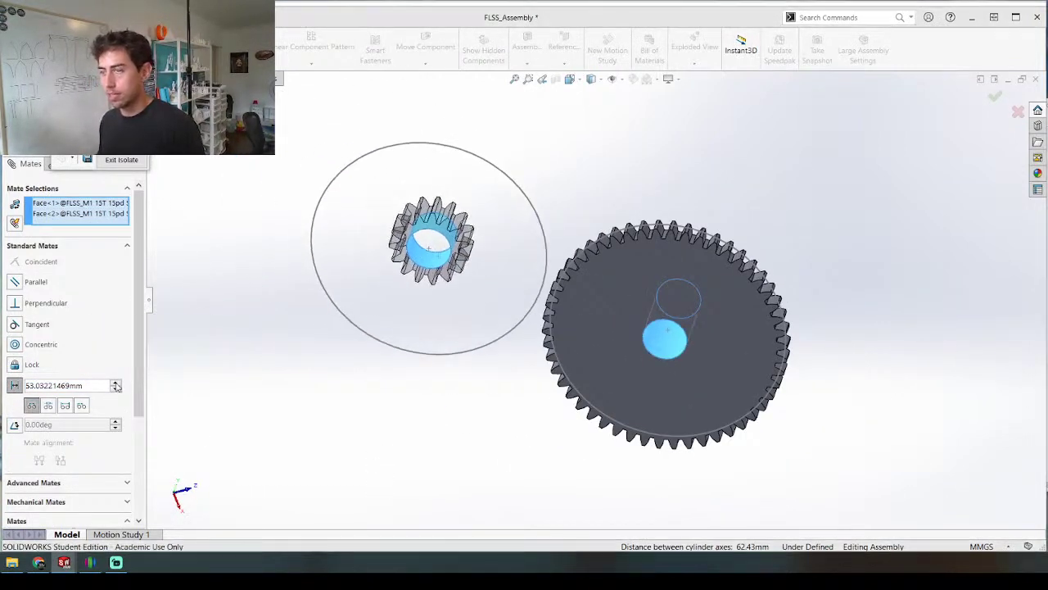
left_click(91, 385)
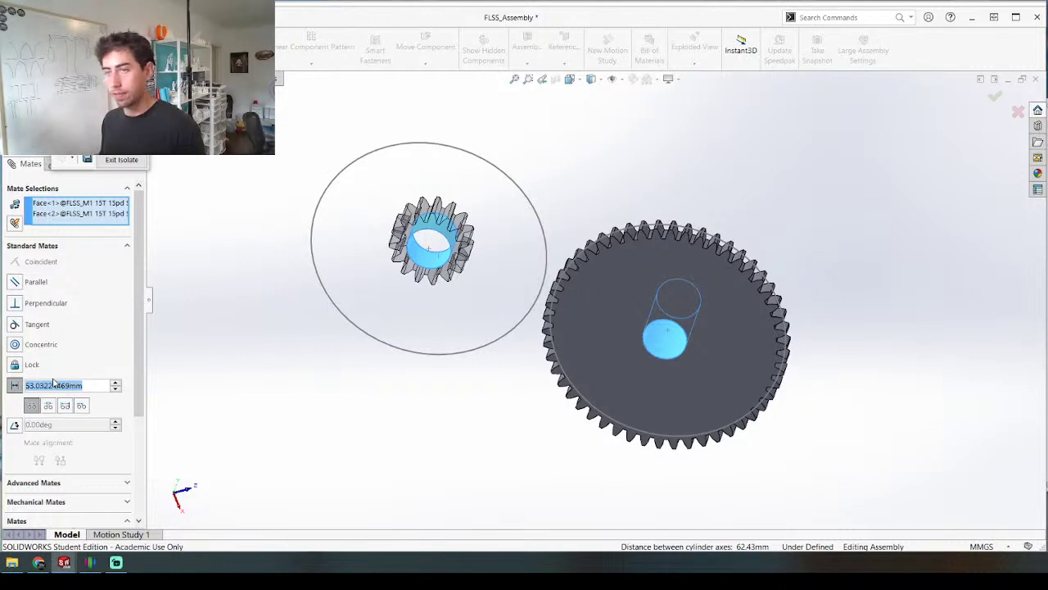
type("65/2")
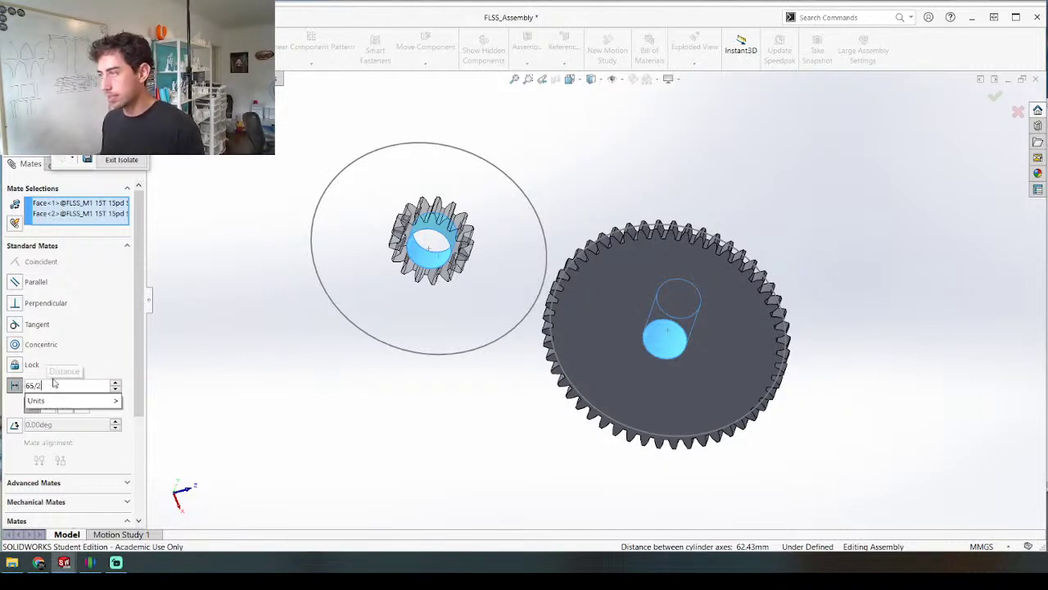
key("Return")
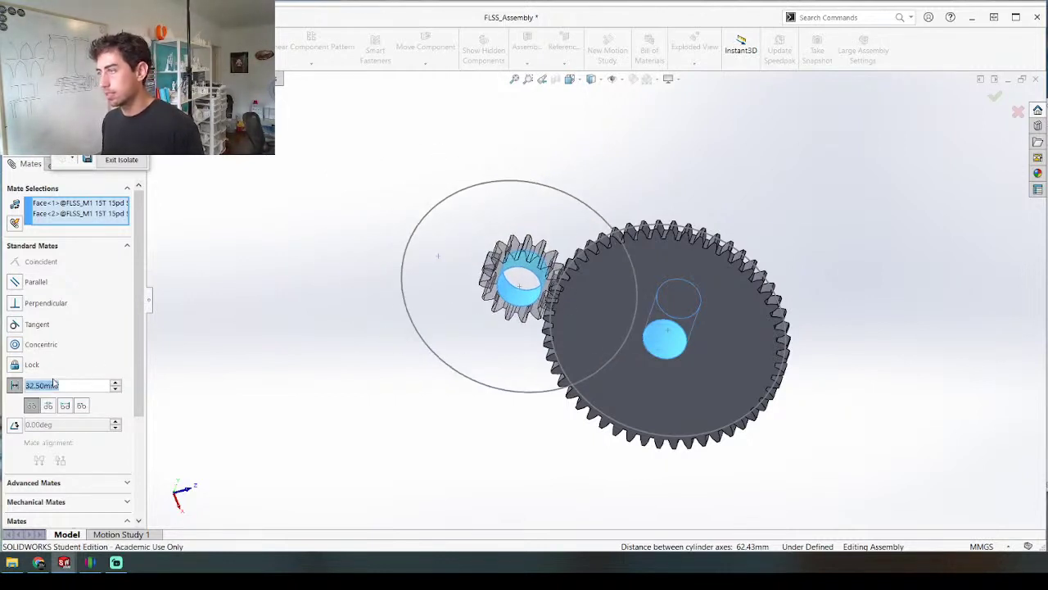
middle_click_drag(496, 297, 501, 365)
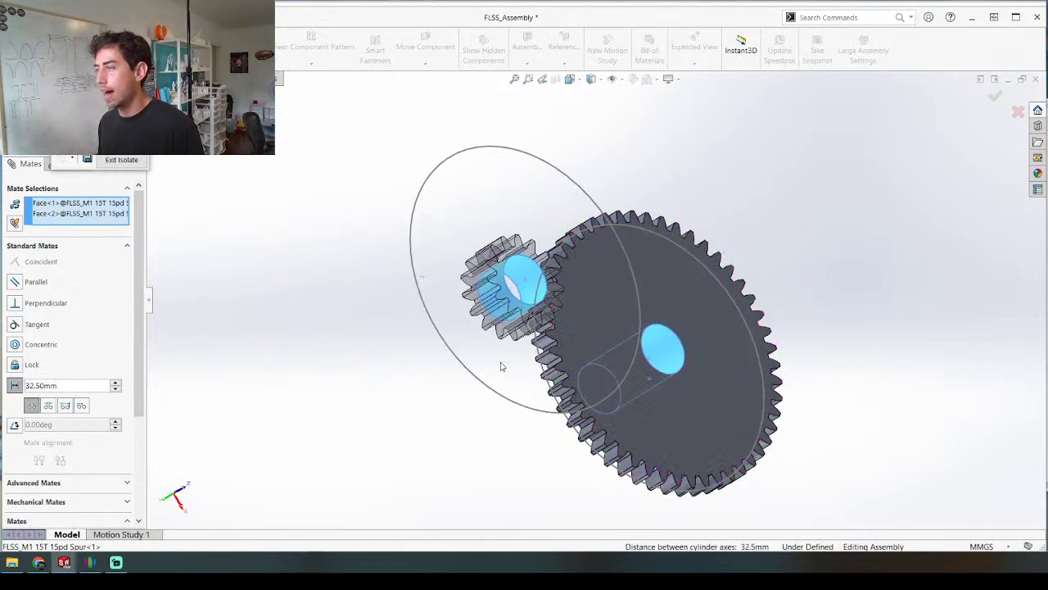
scroll(559, 266, "down", 5)
middle_click_drag(561, 299, 516, 364)
key("Return")
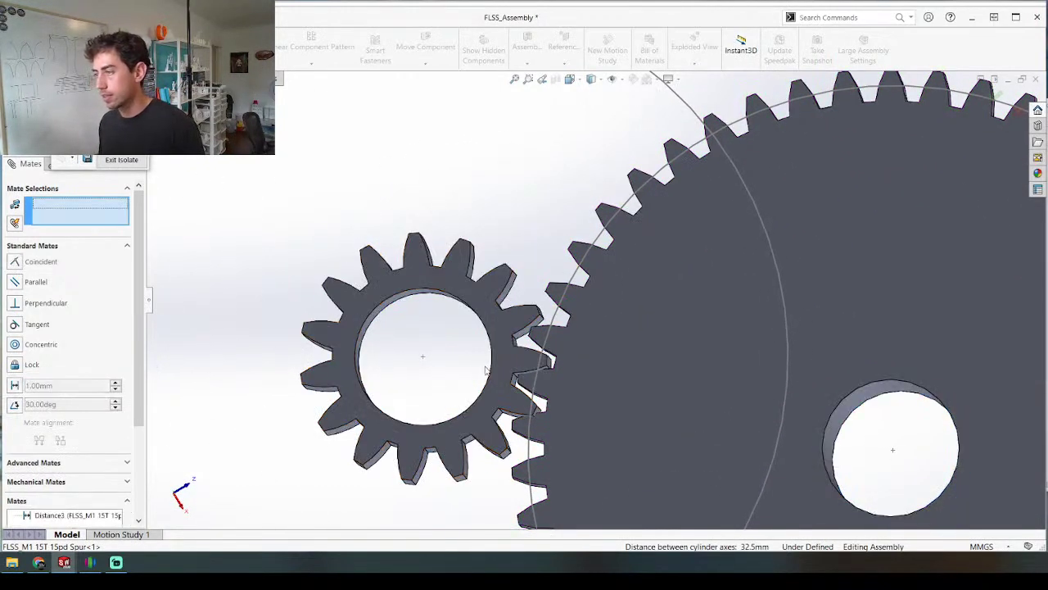
Step: Exit the isolated view of the two meshed gears and close the Mate command
middle_click_drag(512, 407, 500, 384)
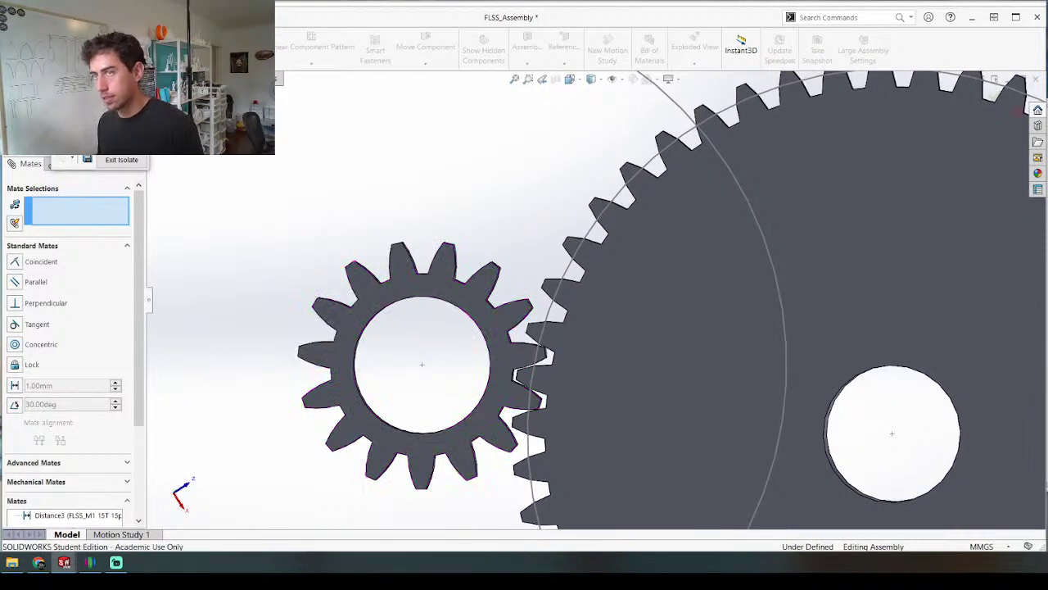
left_click(110, 164)
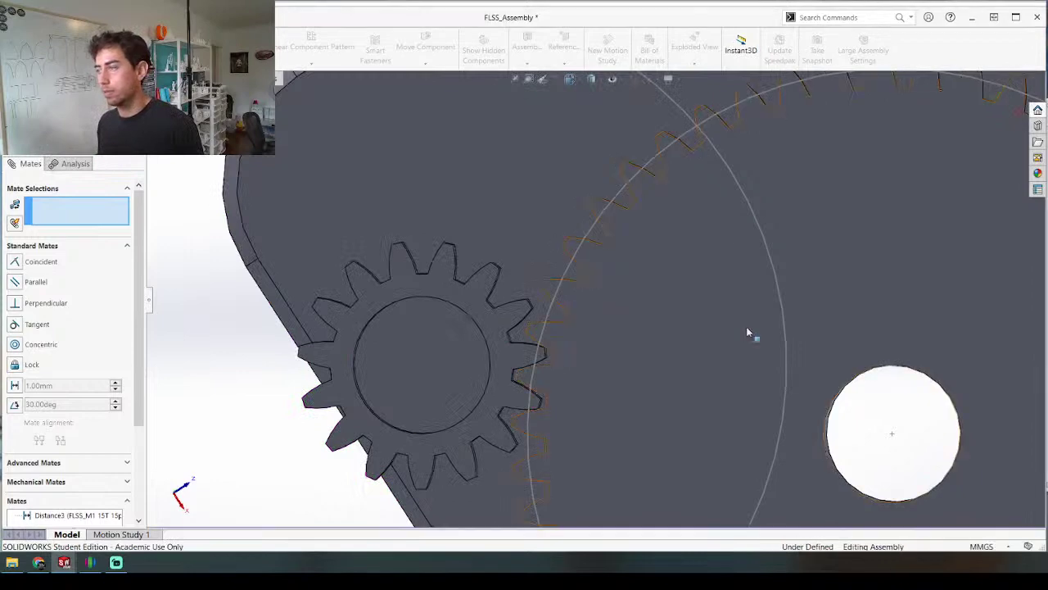
scroll(615, 300, "up", 5)
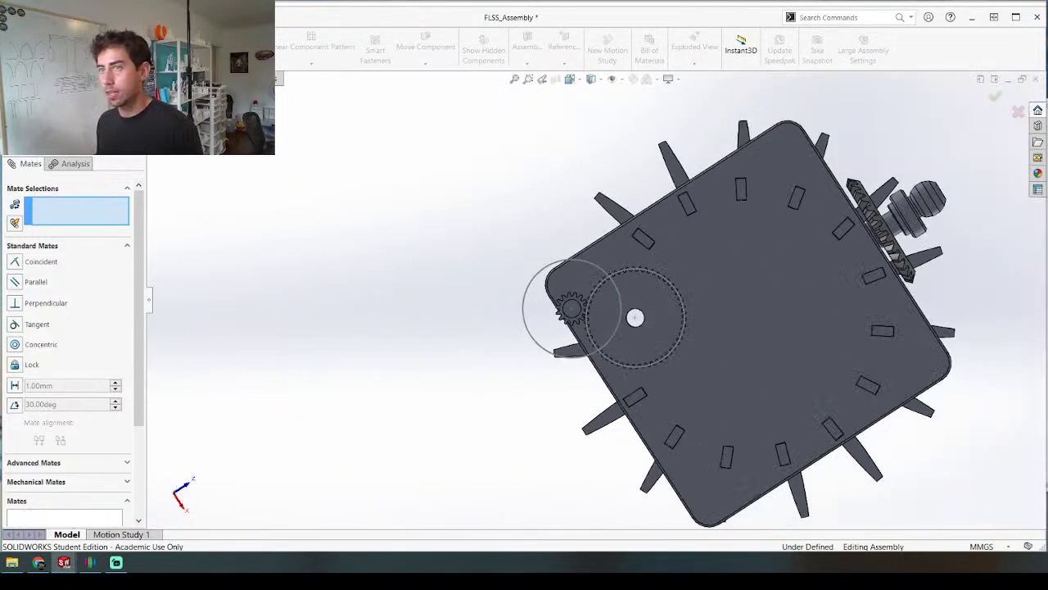
key("Escape")
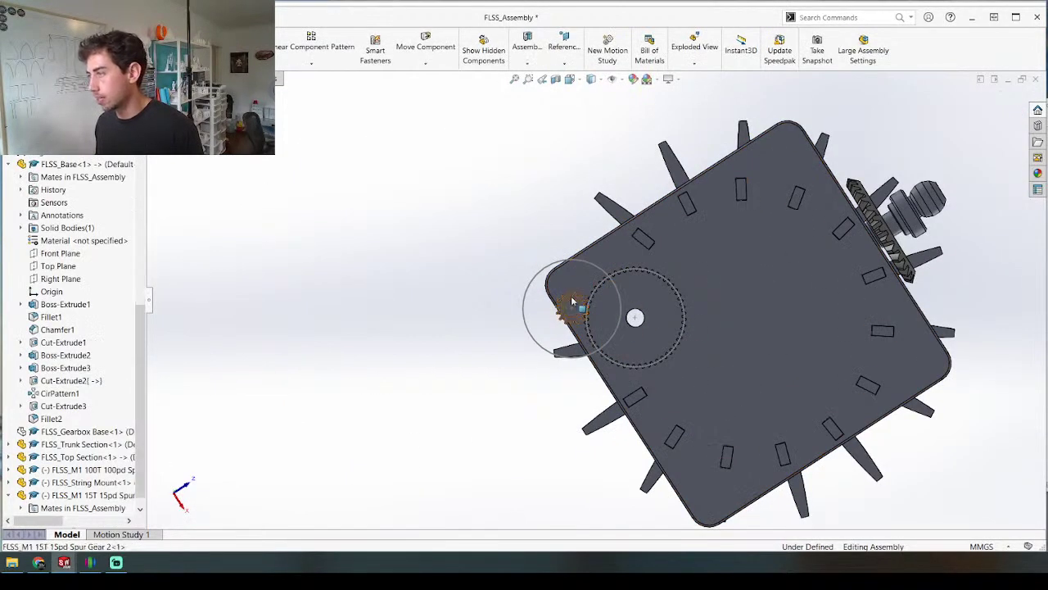
Step: Swing the new pinion around the compound gear to its crank-facing side and examine its position from the side and below
left_click_drag(573, 303, 792, 319)
middle_click_drag(806, 250, 868, 438)
scroll(823, 179, "down", 4)
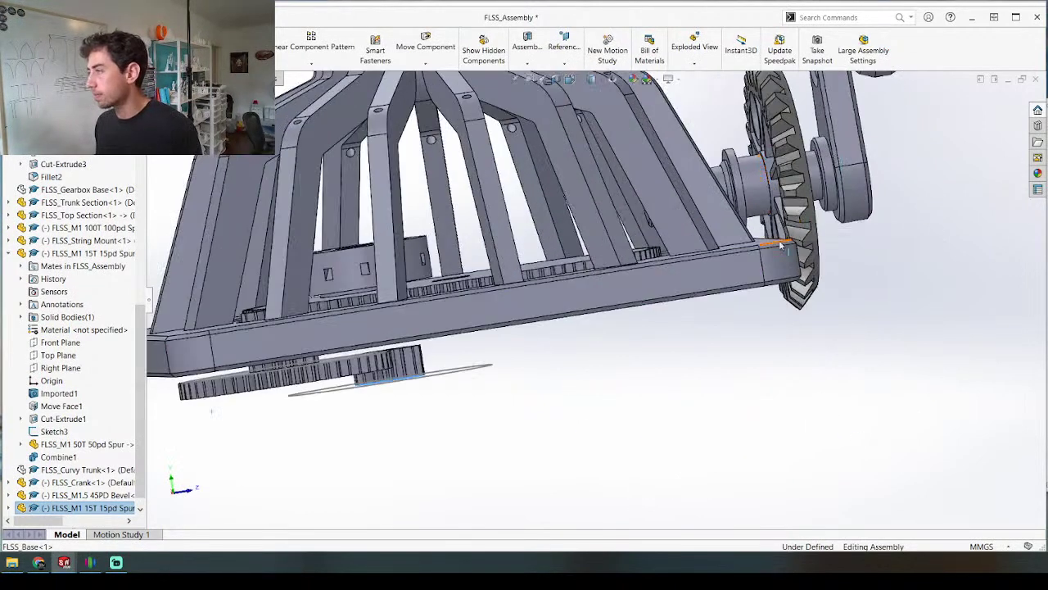
middle_click_drag(781, 245, 577, 299)
scroll(776, 257, "up", 3)
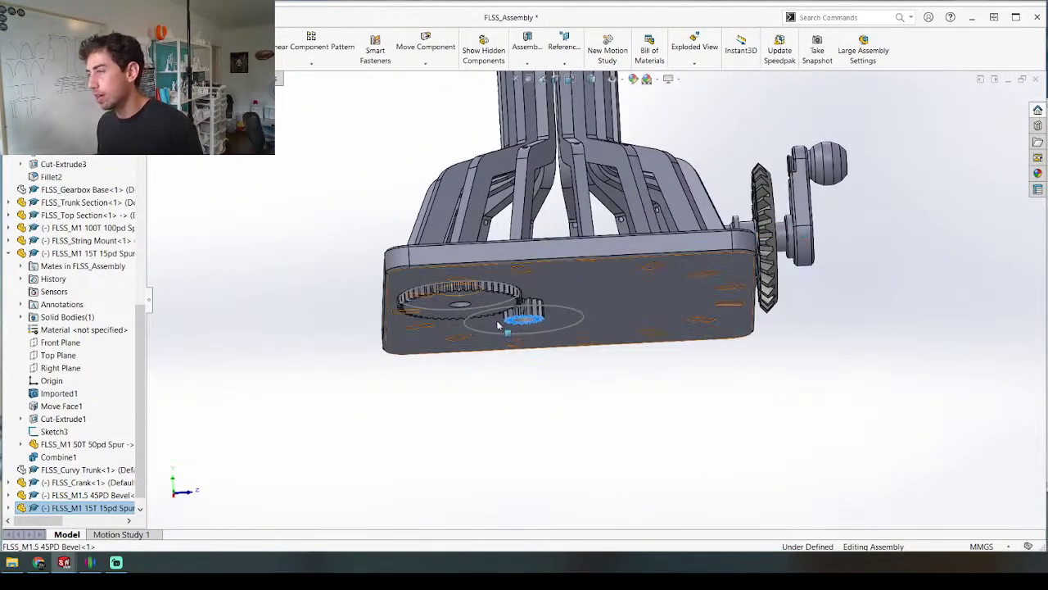
Step: Examine the base plate from below and the side to check how the compound gear and the new pinion sit under it
middle_click_drag(518, 344, 517, 213)
scroll(518, 212, "up", 3)
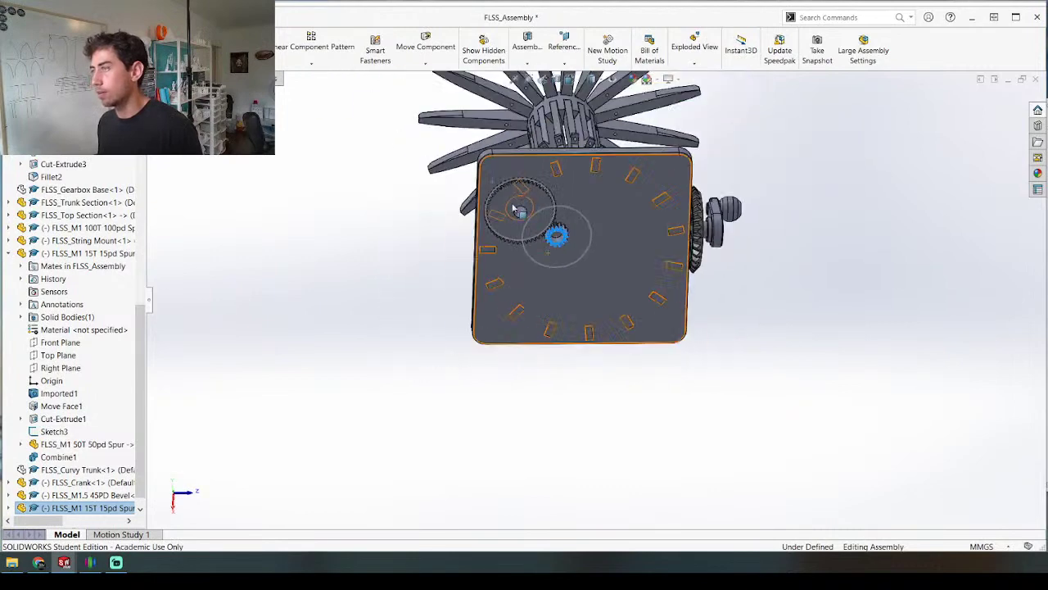
scroll(620, 237, "down", 4)
middle_click_drag(449, 147, 446, 274)
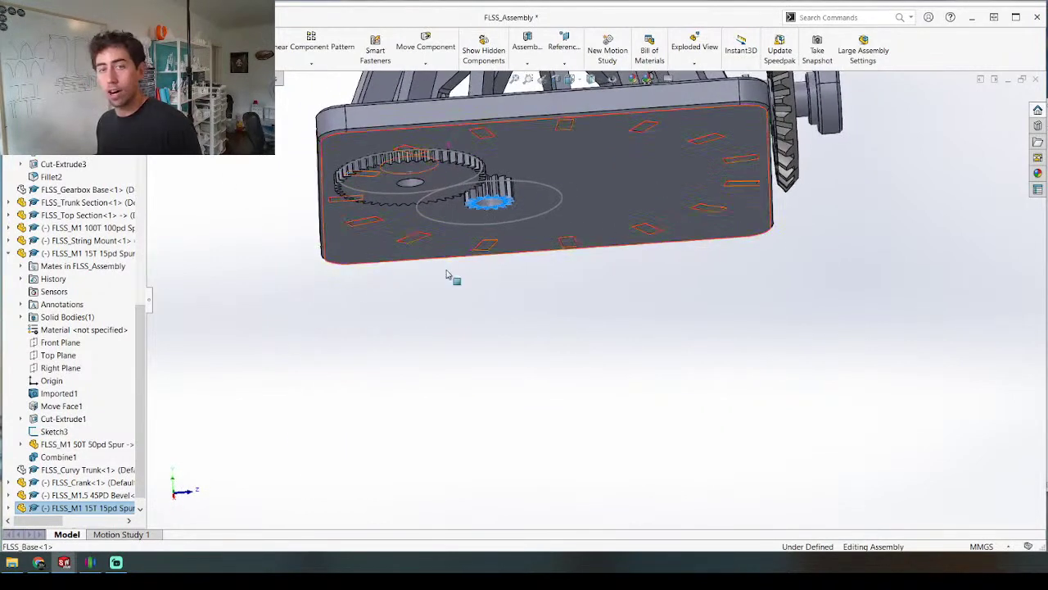
scroll(436, 252, "up", 4)
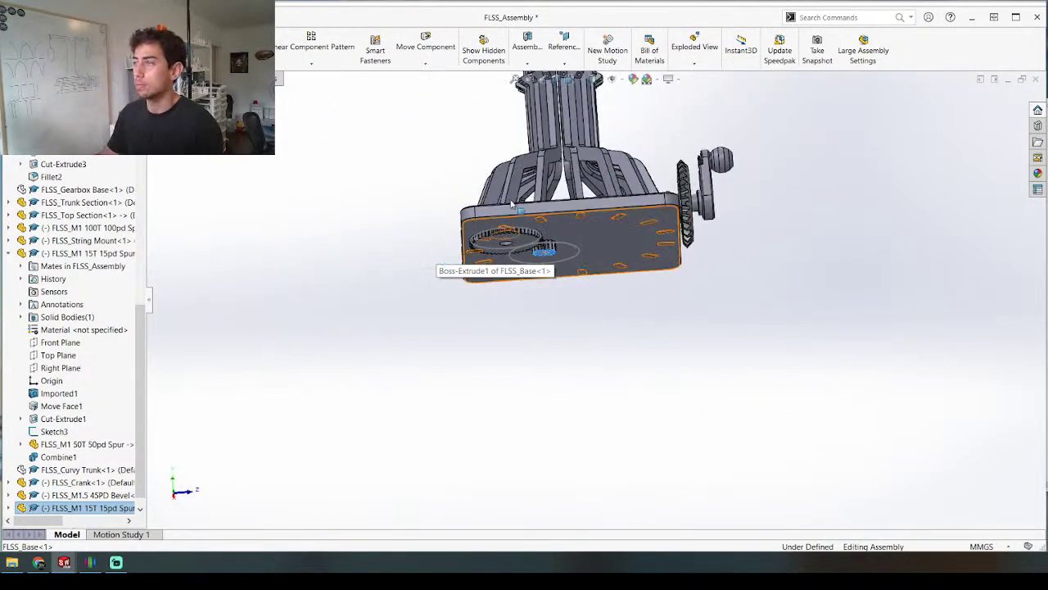
middle_click_drag(623, 108, 627, 182)
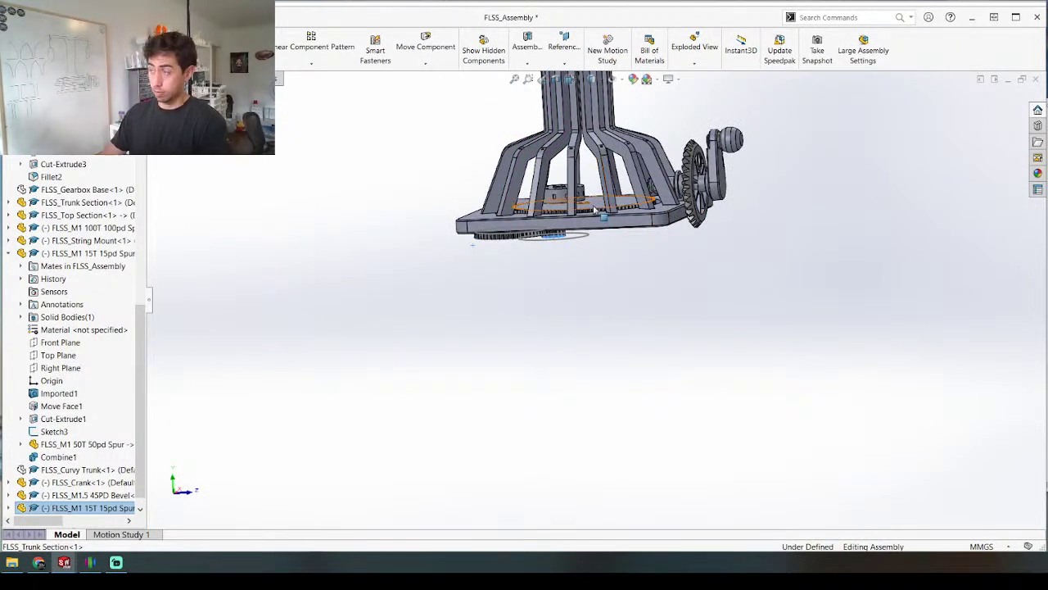
middle_click_drag(593, 271, 592, 318)
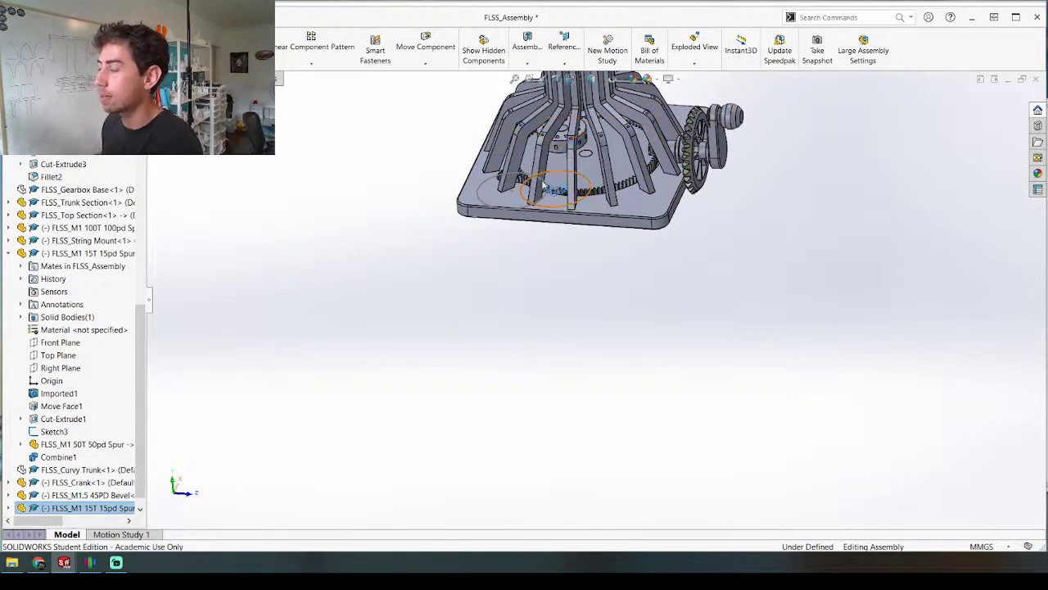
scroll(574, 189, "up", 4)
middle_click_drag(574, 192, 570, 160)
scroll(572, 163, "down", 4)
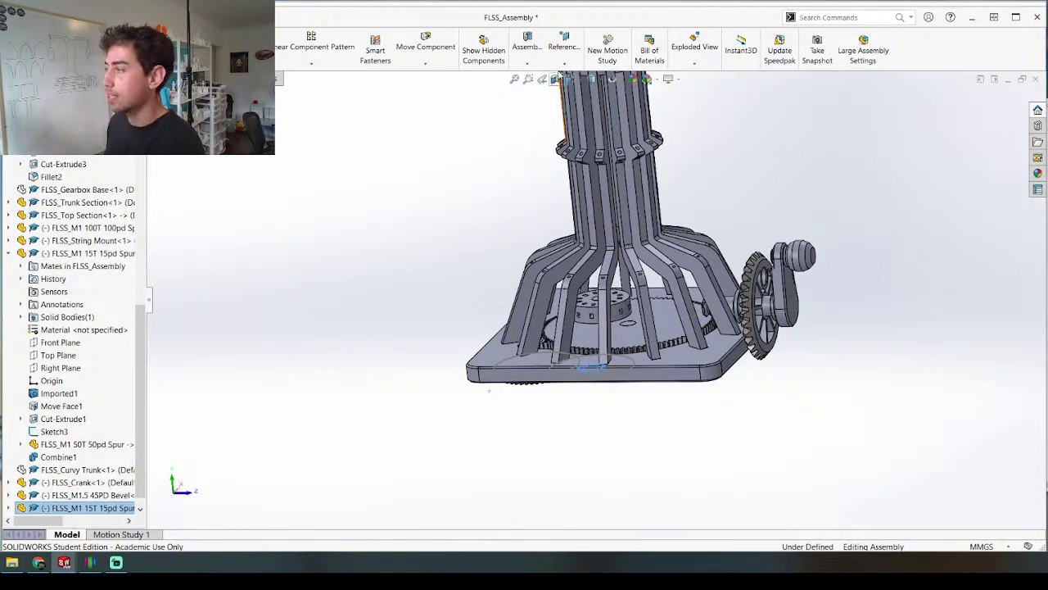
Step: Compare the gears above and below the base plate with the crank's bevel gear to plan the remaining gear train
middle_click_drag(560, 77, 583, 122)
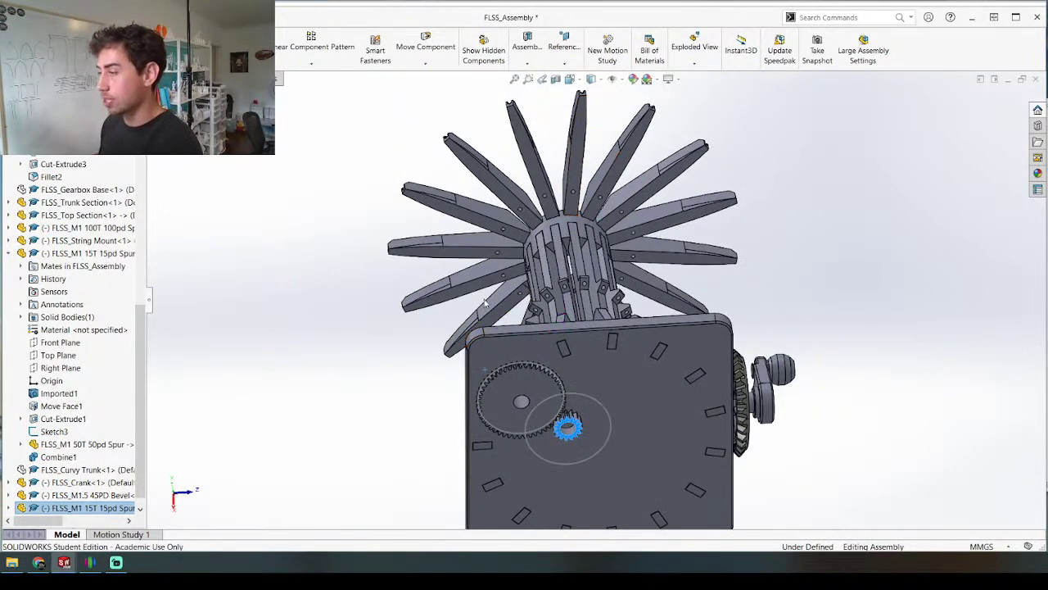
scroll(540, 354, "up", 1)
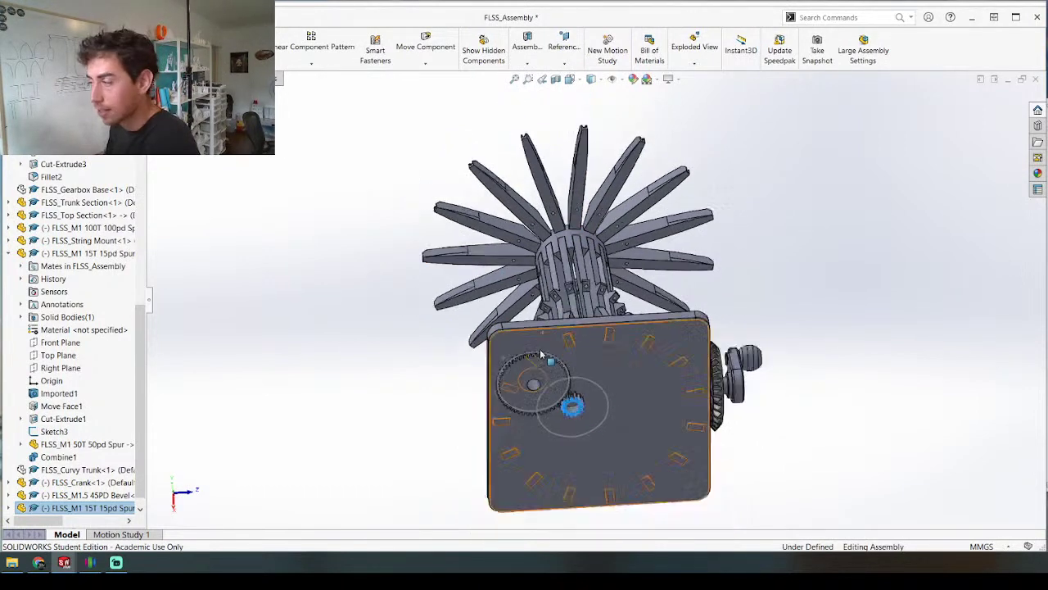
scroll(541, 354, "up", 3)
middle_click_drag(540, 354, 535, 571)
scroll(615, 426, "down", 4)
scroll(511, 320, "down", 2)
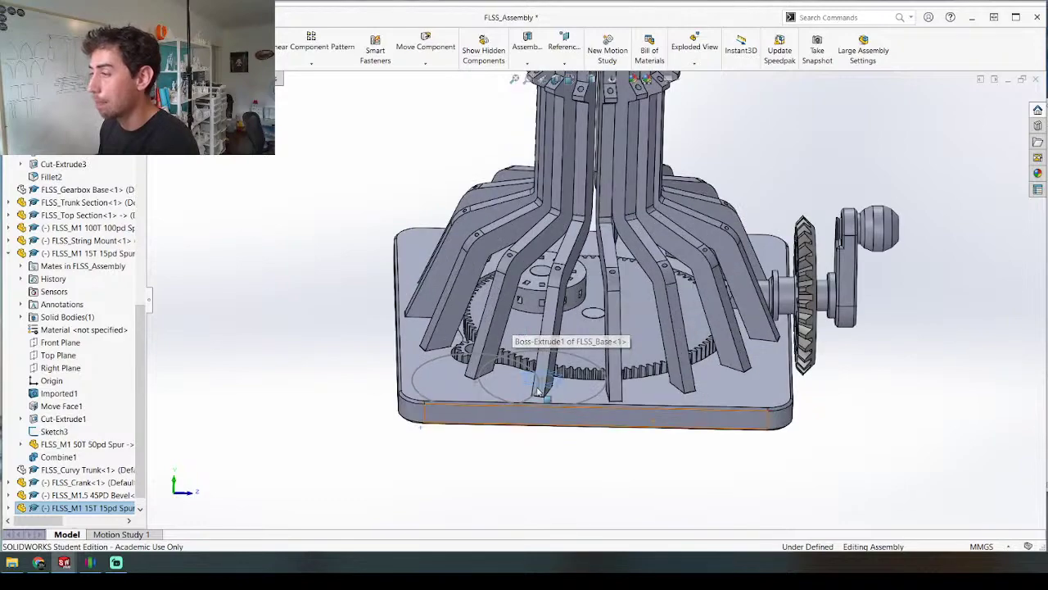
middle_click_drag(538, 391, 507, 238)
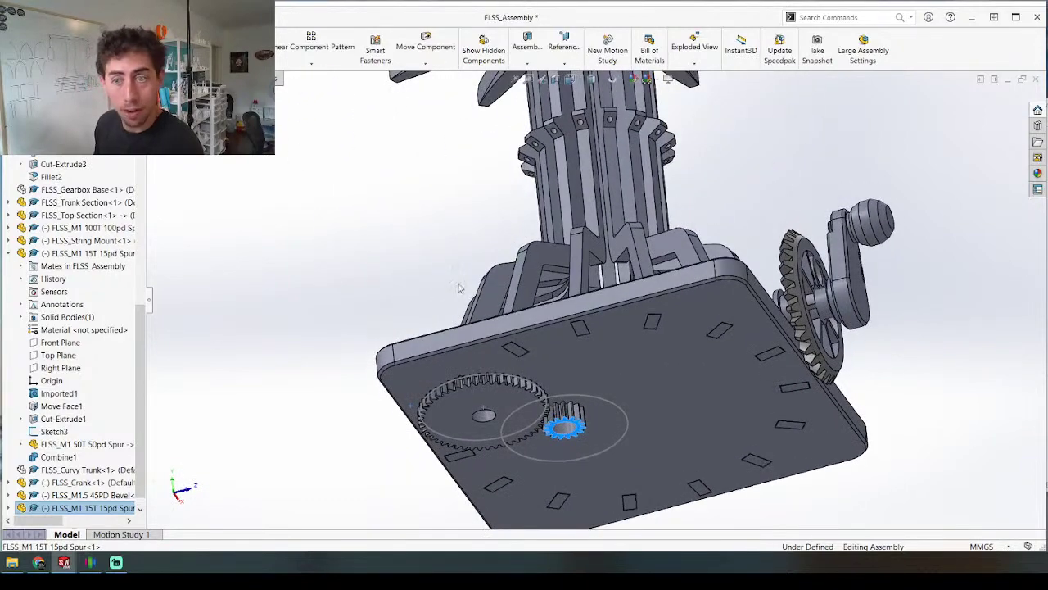
middle_click_drag(586, 345, 517, 398)
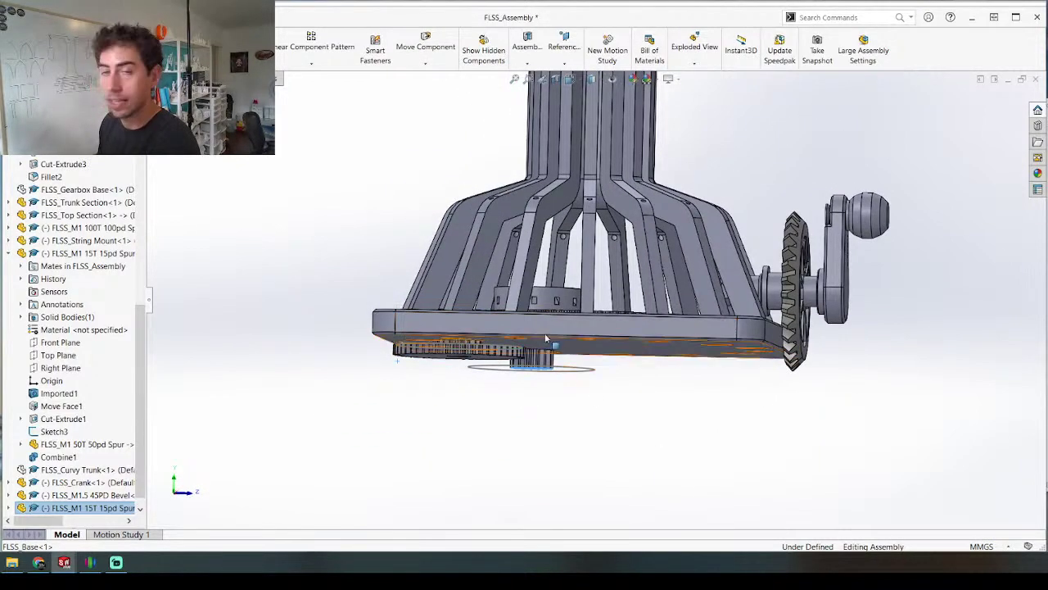
middle_click_drag(576, 287, 562, 351)
scroll(456, 253, "up", 4)
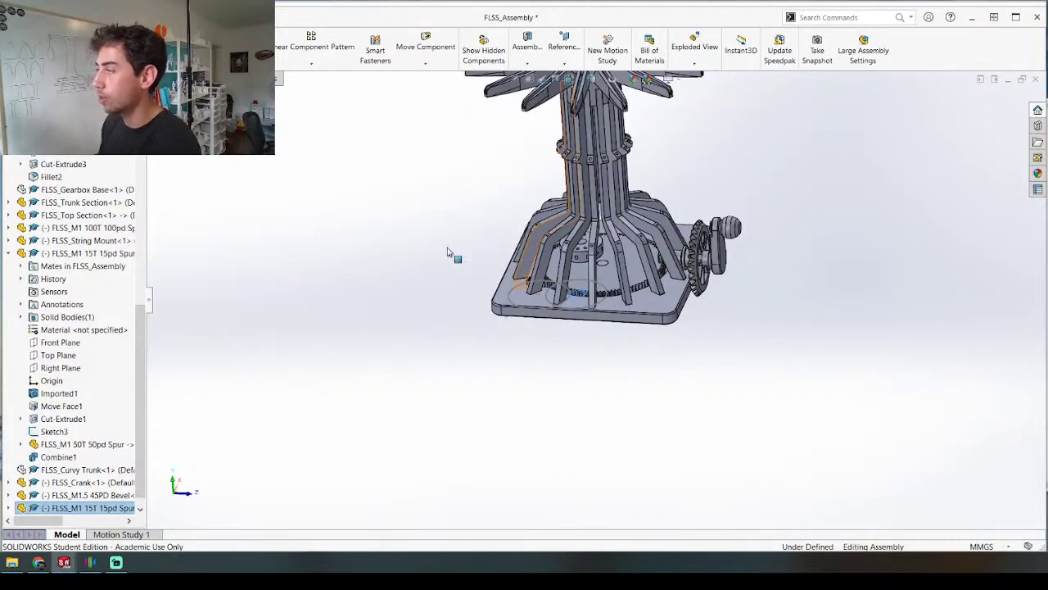
middle_click_drag(534, 392, 547, 152)
scroll(550, 320, "down", 4)
middle_click_drag(521, 456, 499, 426)
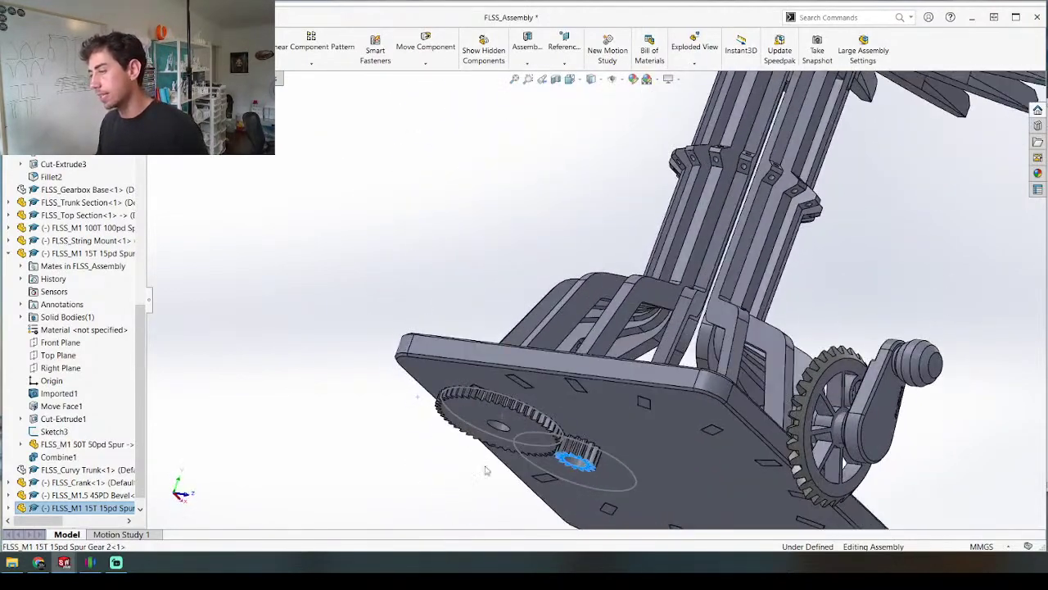
Step: Open the compound 15T/50T gear part in its own window to view it and return to FLSS_Assembly
right_click(471, 413)
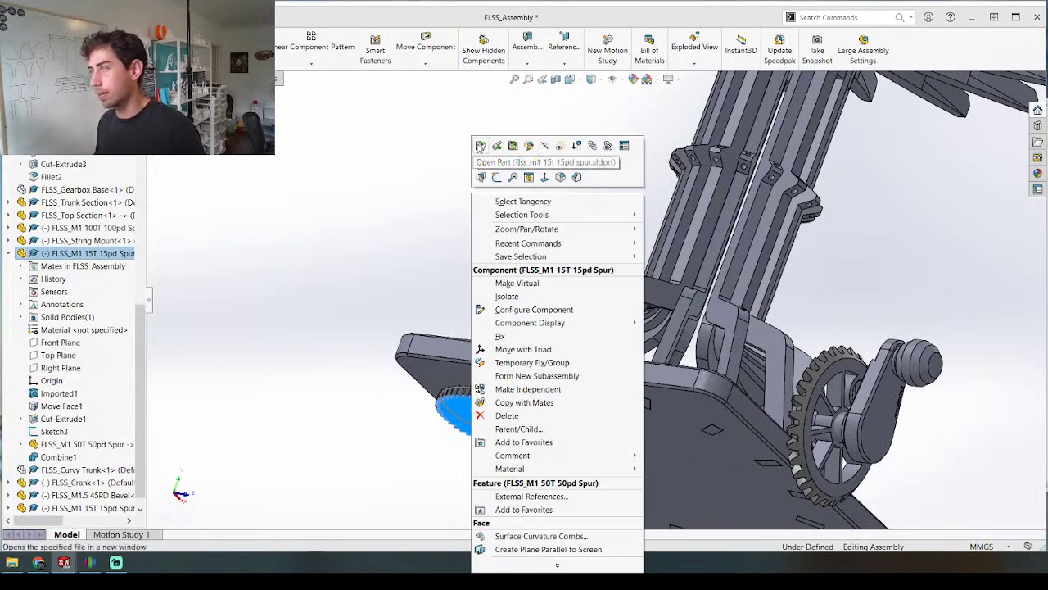
left_click(481, 146)
scroll(564, 390, "up", 5)
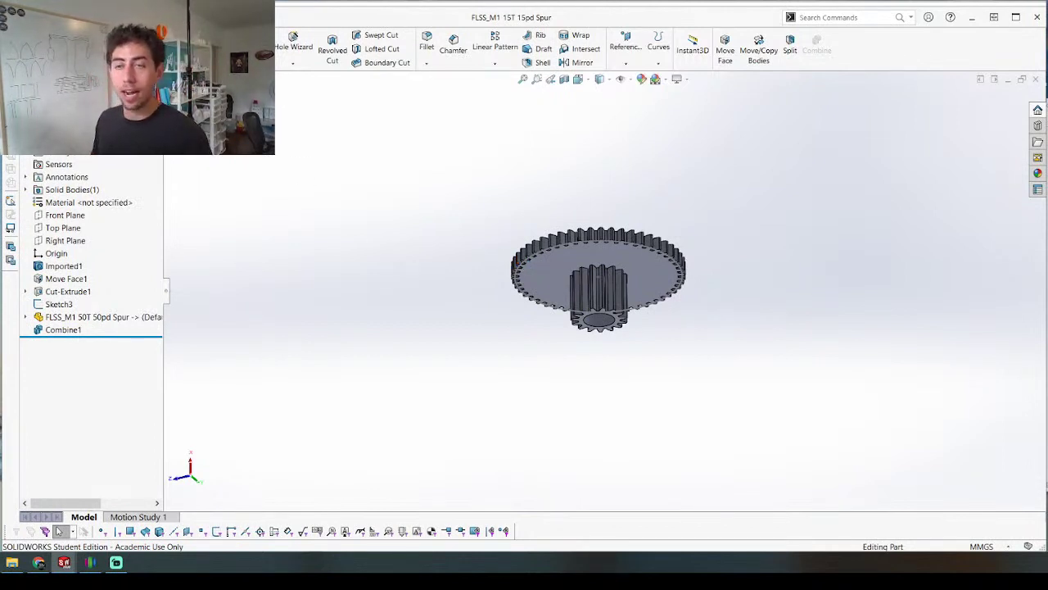
key("ctrl+Tab")
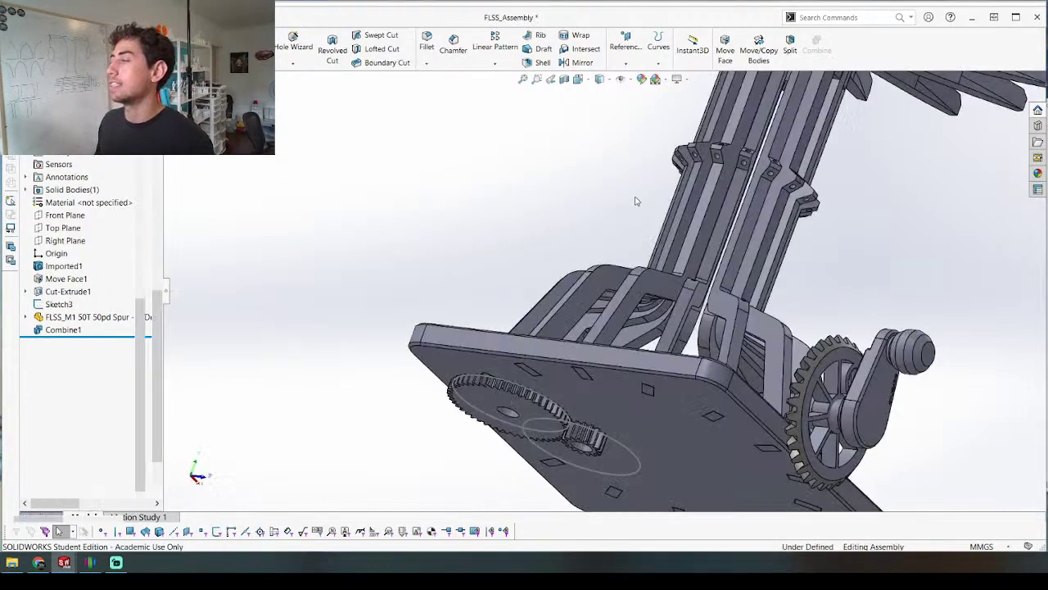
Step: Inspect the whole sculpture and its base, checking the space between the string mount, the large spur gear and the crank
scroll(653, 268, "up", 2)
middle_click_drag(653, 269, 680, 372)
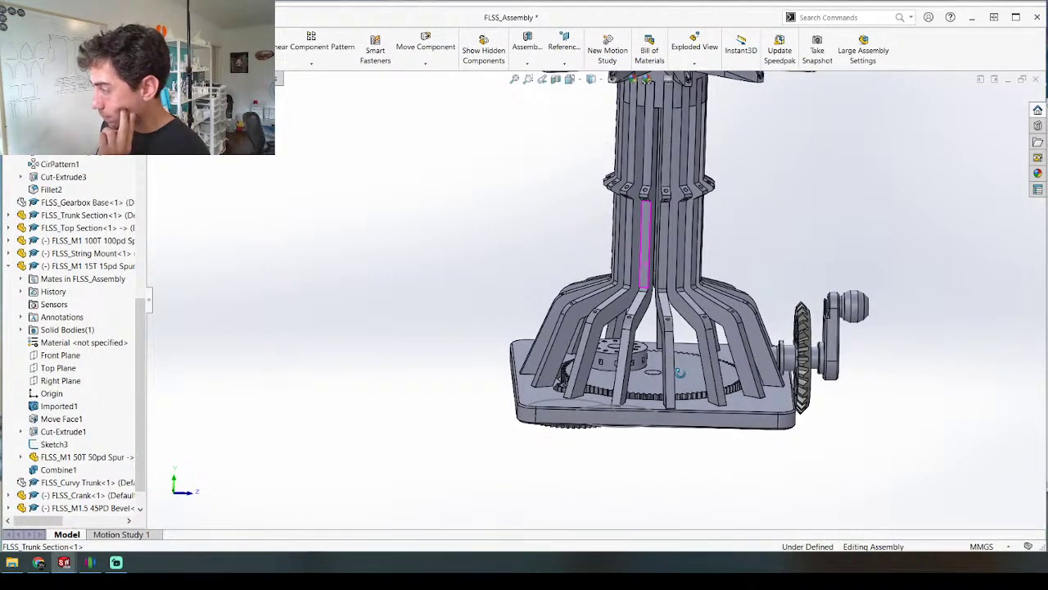
middle_click_drag(679, 372, 679, 373)
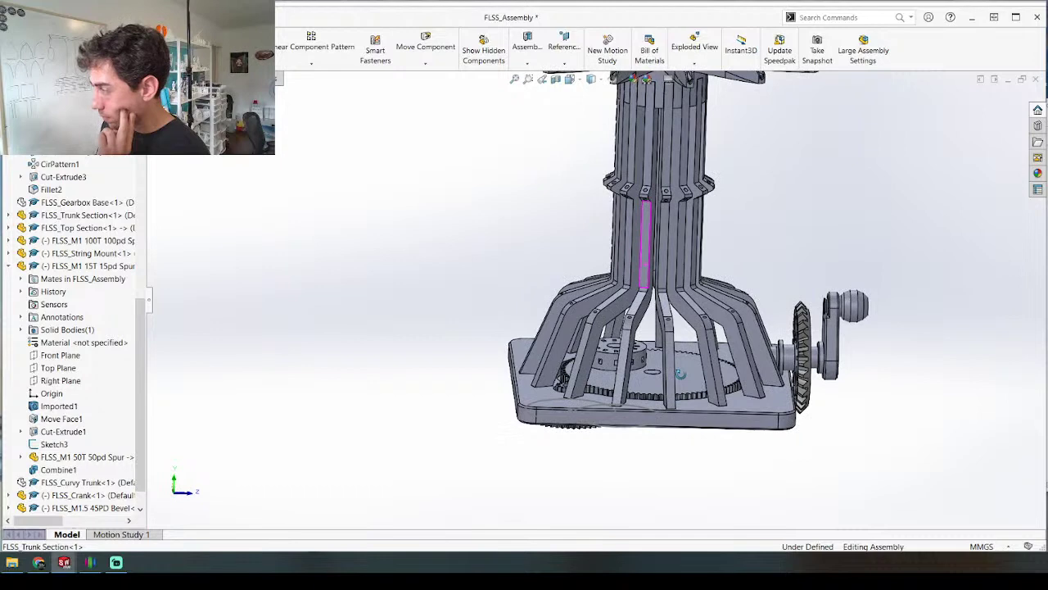
scroll(682, 378, "up", 5)
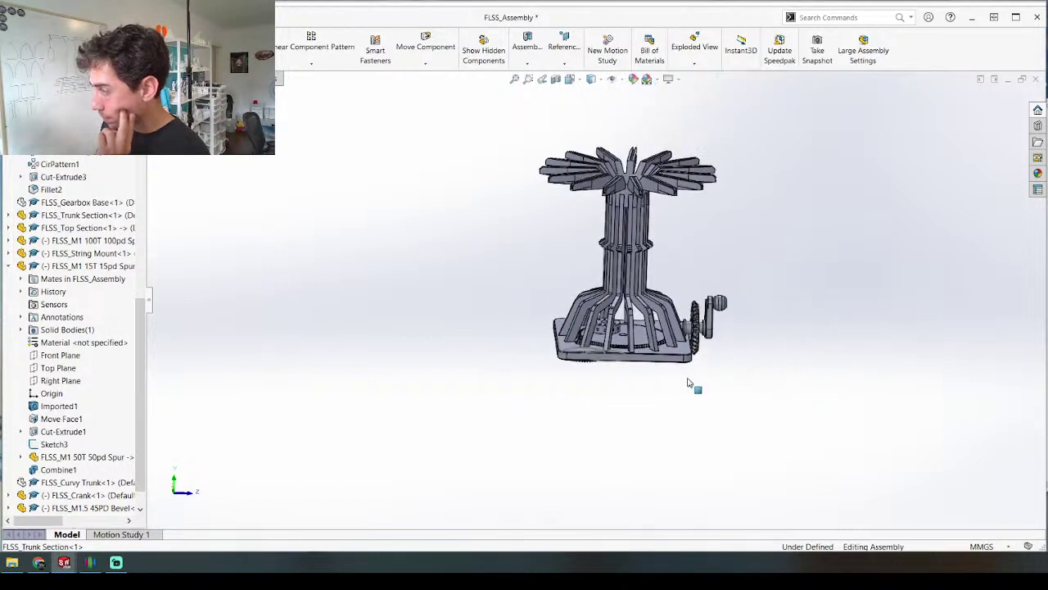
middle_click_drag(682, 379, 697, 267)
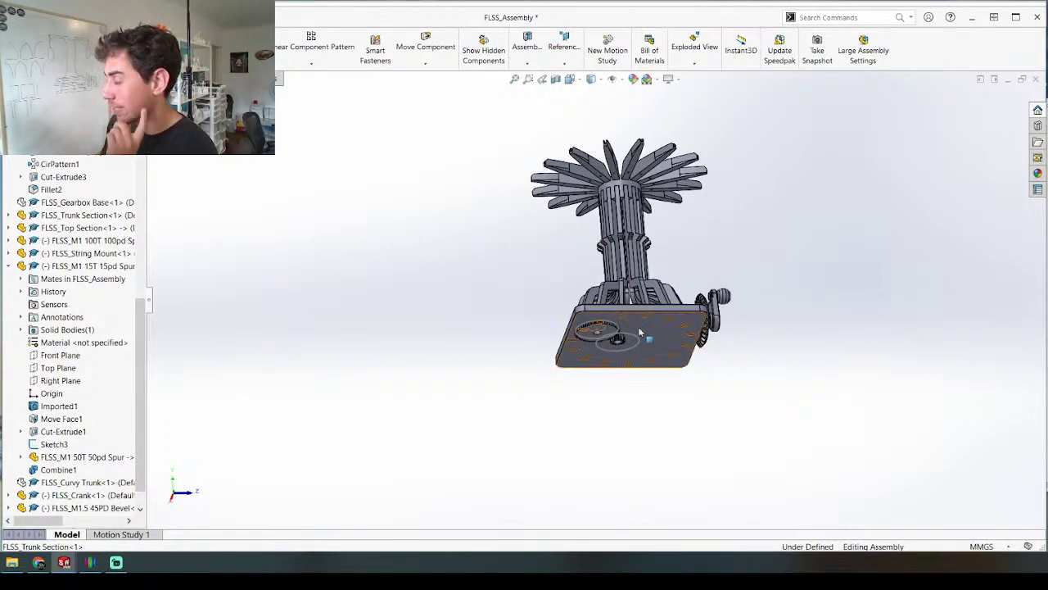
middle_click_drag(646, 334, 624, 429)
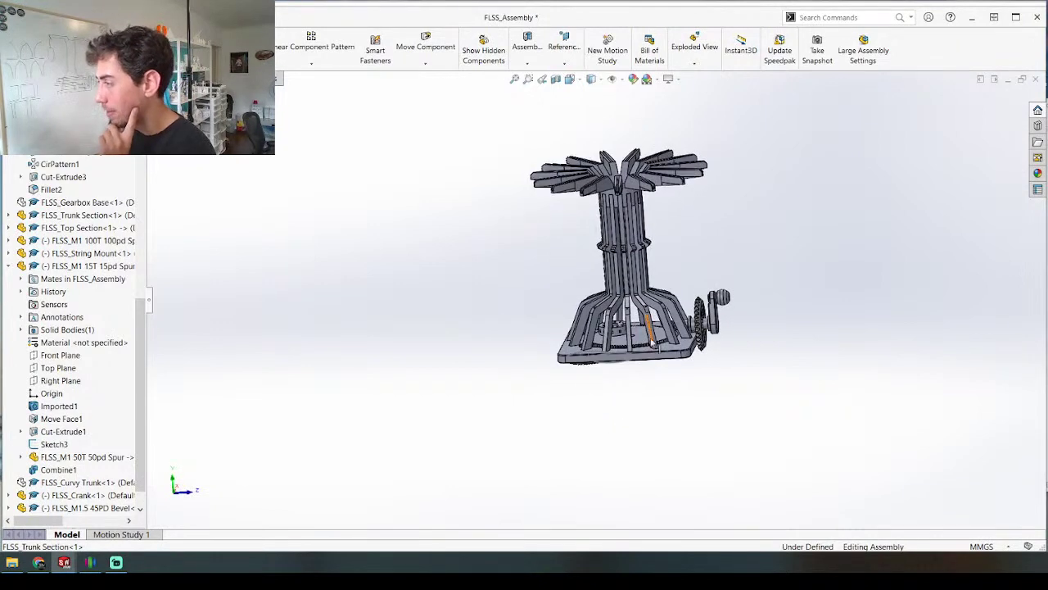
scroll(614, 326, "down", 3)
scroll(615, 326, "down", 3)
mouse_move(520, 353)
middle_mouse_down()
mouse_move(521, 319)
mouse_move(512, 342)
middle_mouse_up()
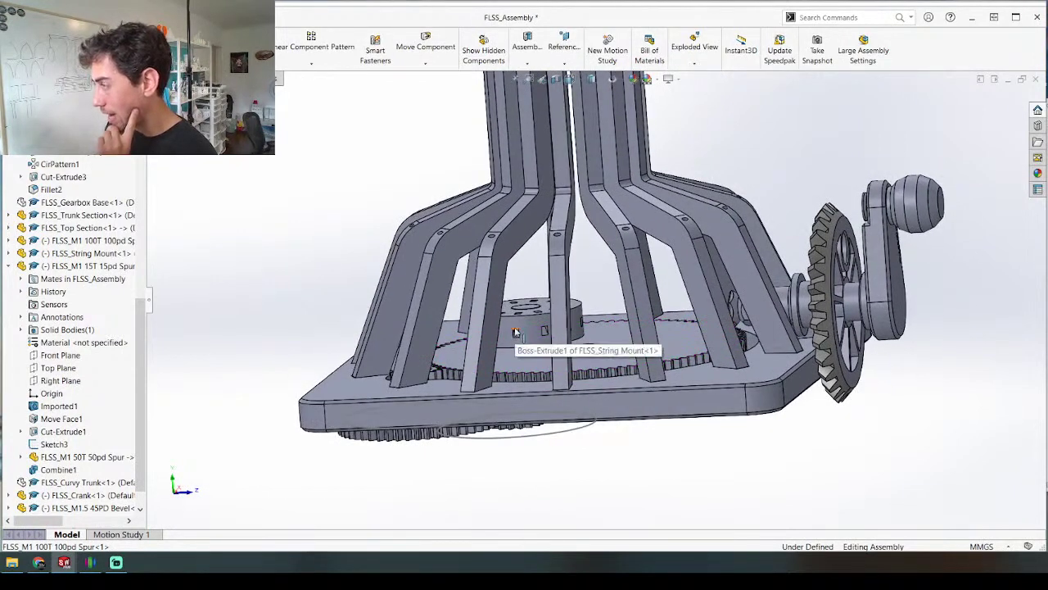
scroll(516, 332, "up", 4)
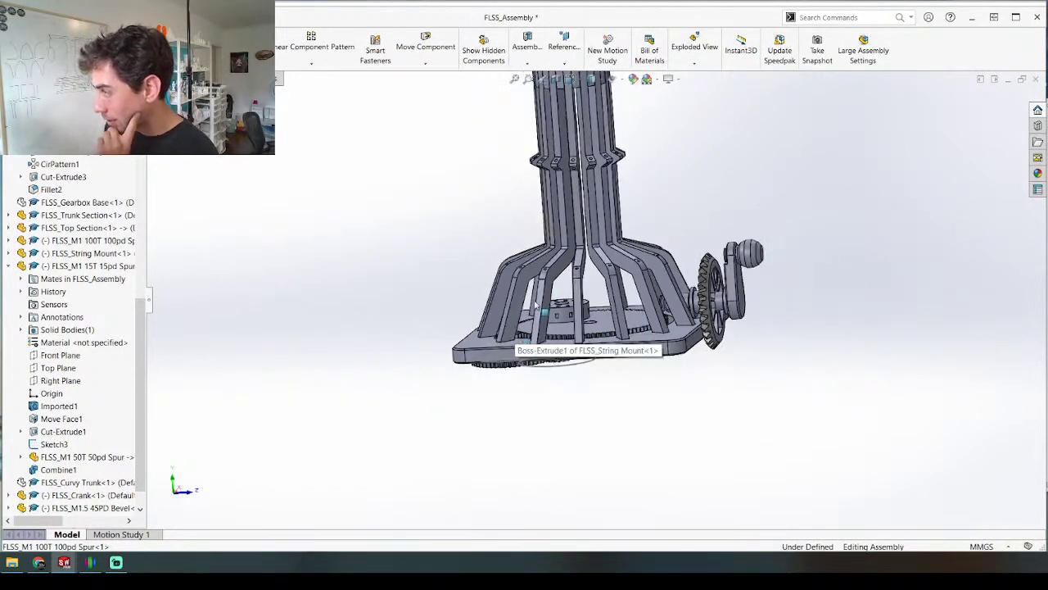
scroll(537, 305, "up", 1)
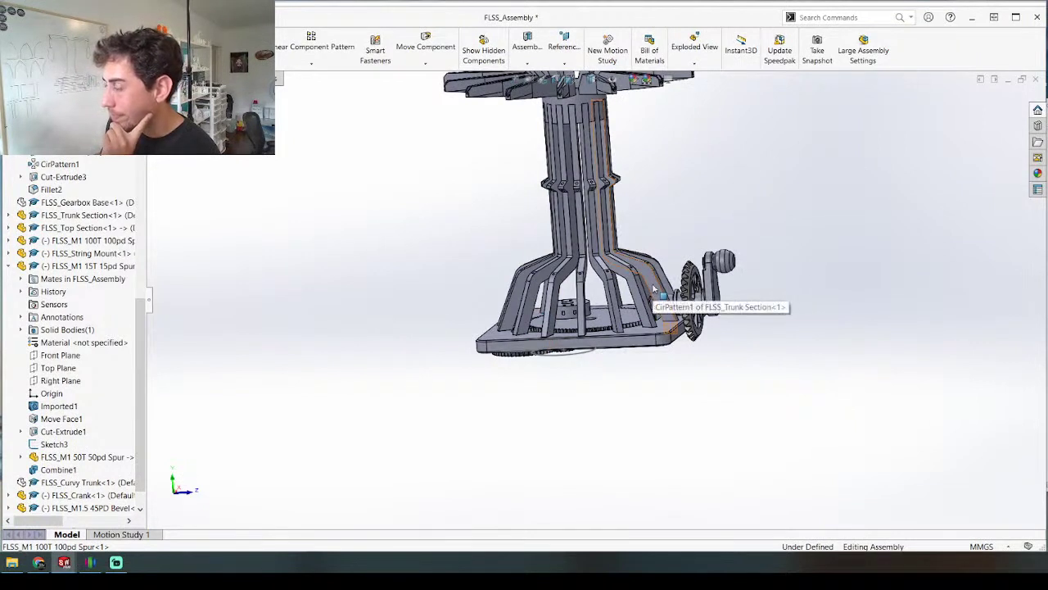
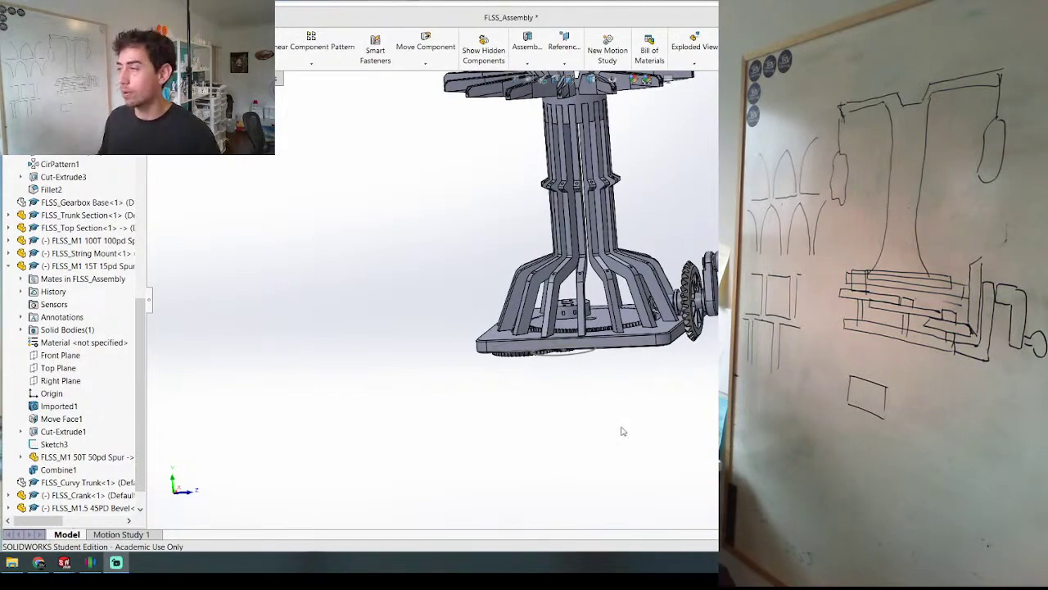
Step: Identify the meshing gear pairs by selecting the 15-tooth pinion and 100-tooth gear and viewing the 50-tooth gear with its pinion below
middle_click_drag(553, 436, 563, 481)
scroll(554, 342, "down", 5)
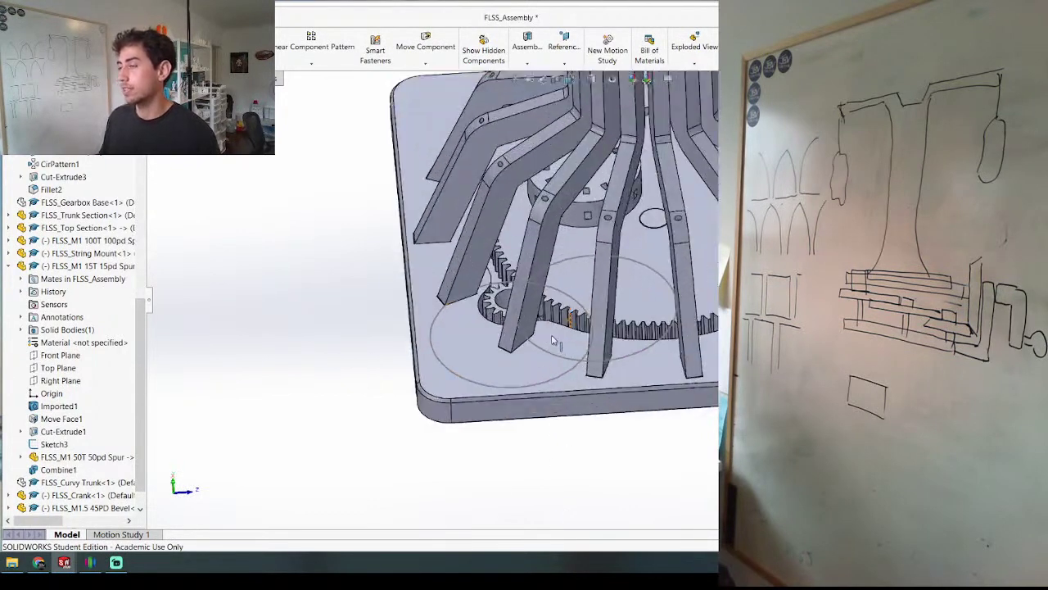
scroll(554, 343, "down", 3)
left_click(468, 282)
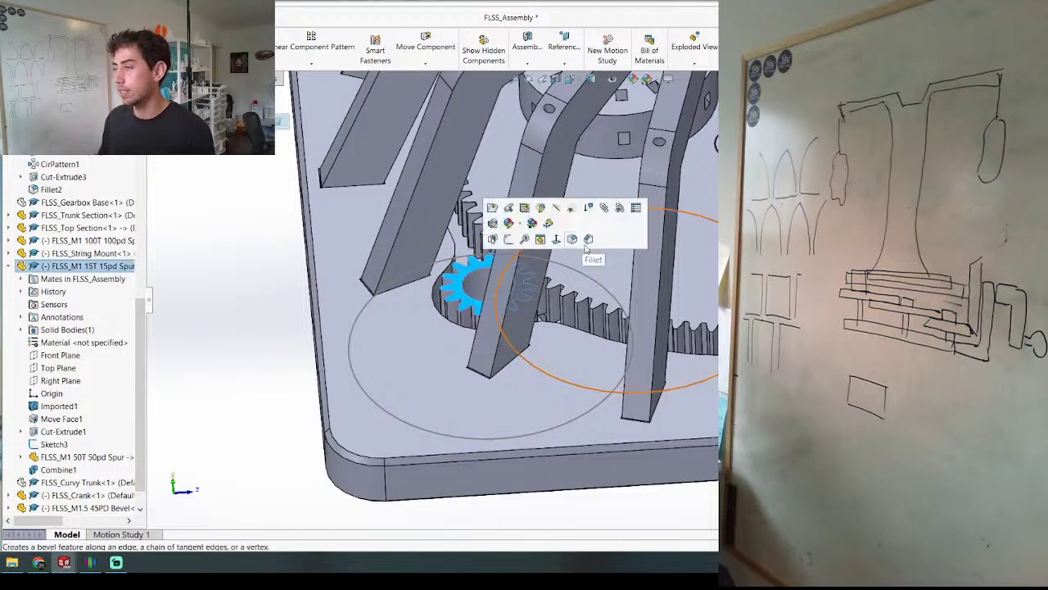
left_click(600, 273)
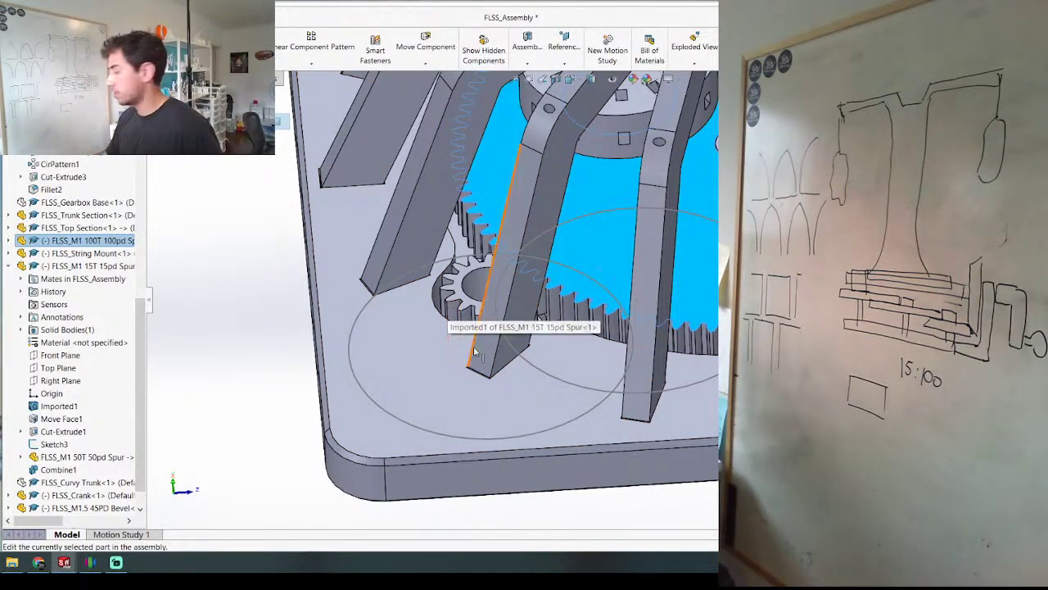
middle_click_drag(475, 350, 502, 425)
middle_click_drag(504, 433, 516, 413)
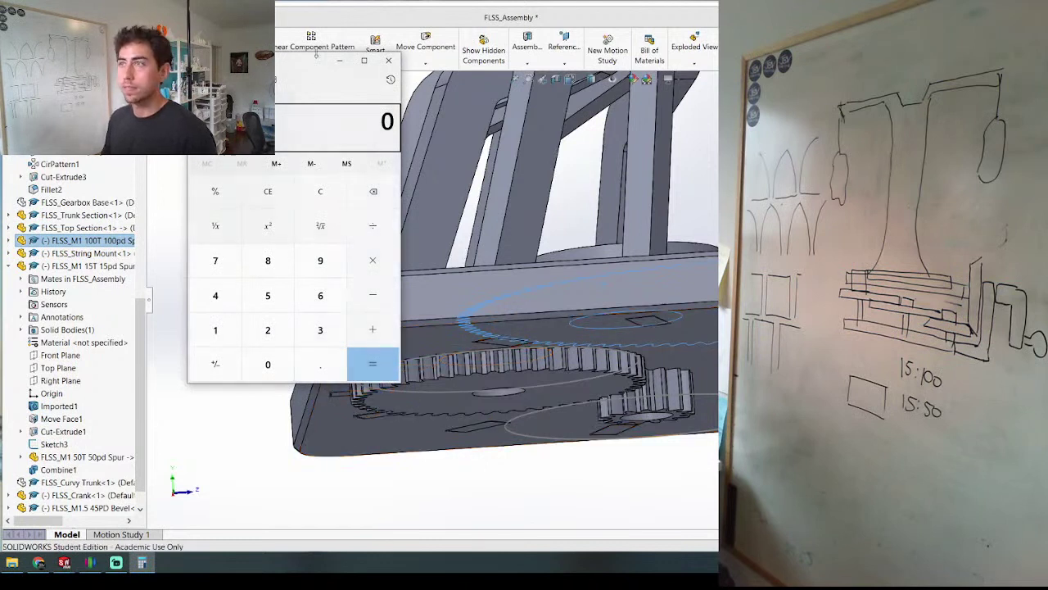
Step: In Calculator, compute the first stage's gear ratio as 15 ÷ 100
left_click_drag(305, 62, 475, 58)
left_click(389, 326)
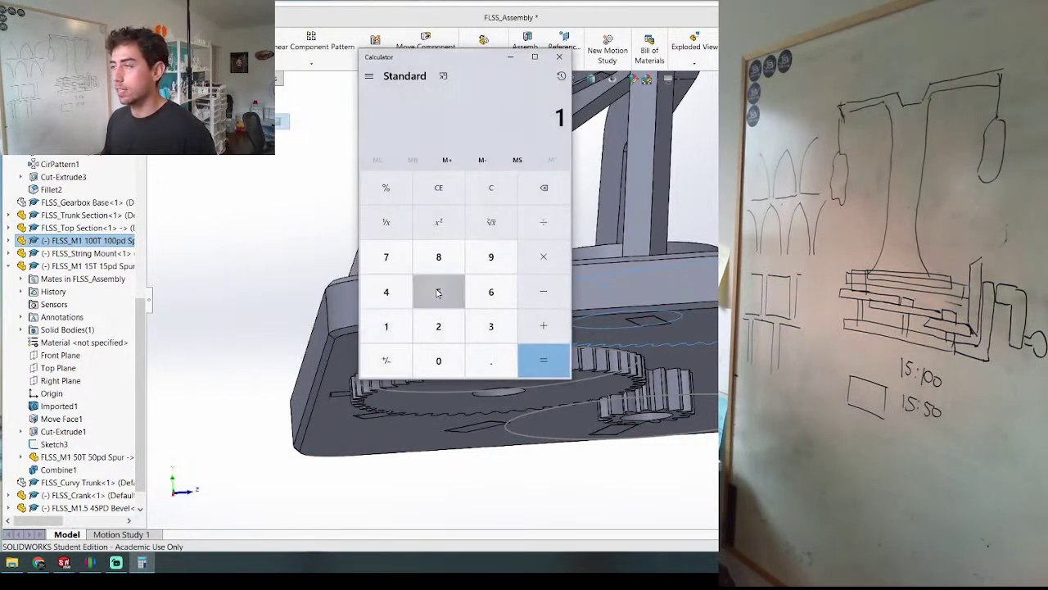
left_click(438, 292)
left_click(551, 226)
left_click(386, 326)
double_click(438, 360)
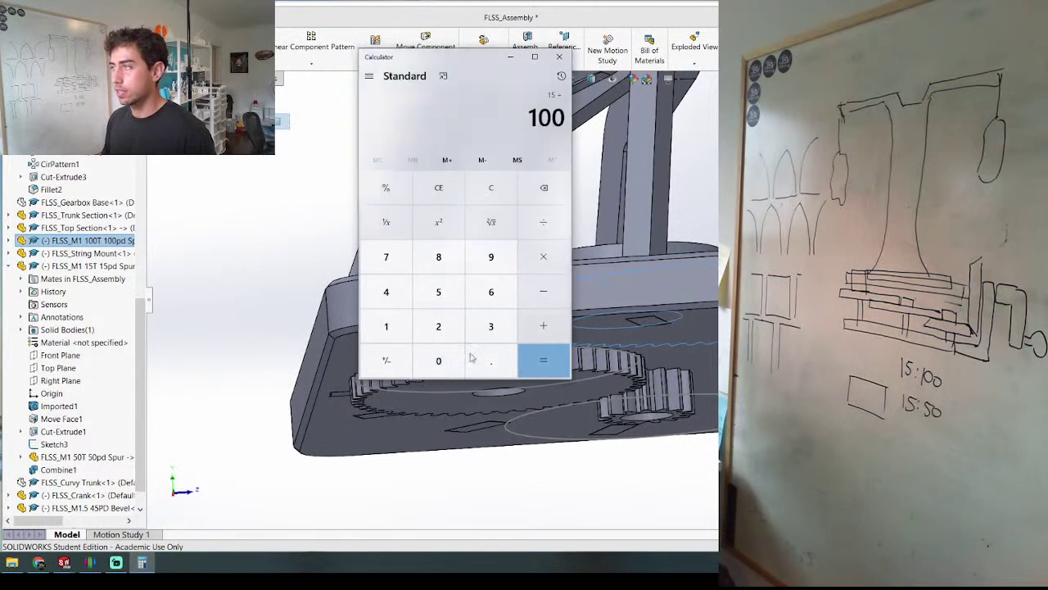
left_click(537, 359)
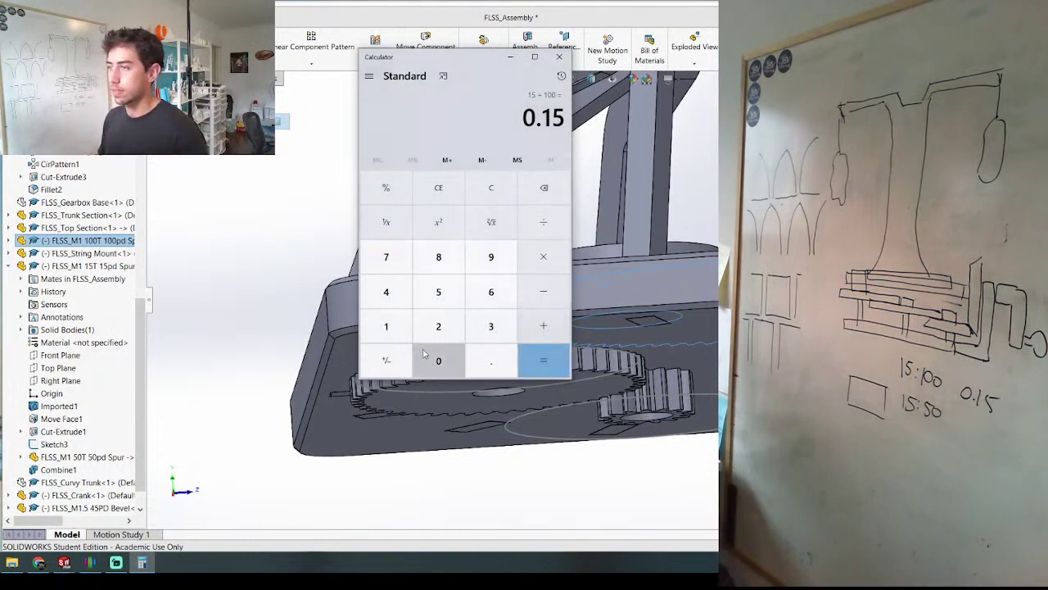
Step: Compute the second stage's gear ratio as 15 ÷ 50
left_click(386, 326)
left_click(439, 292)
left_click(552, 220)
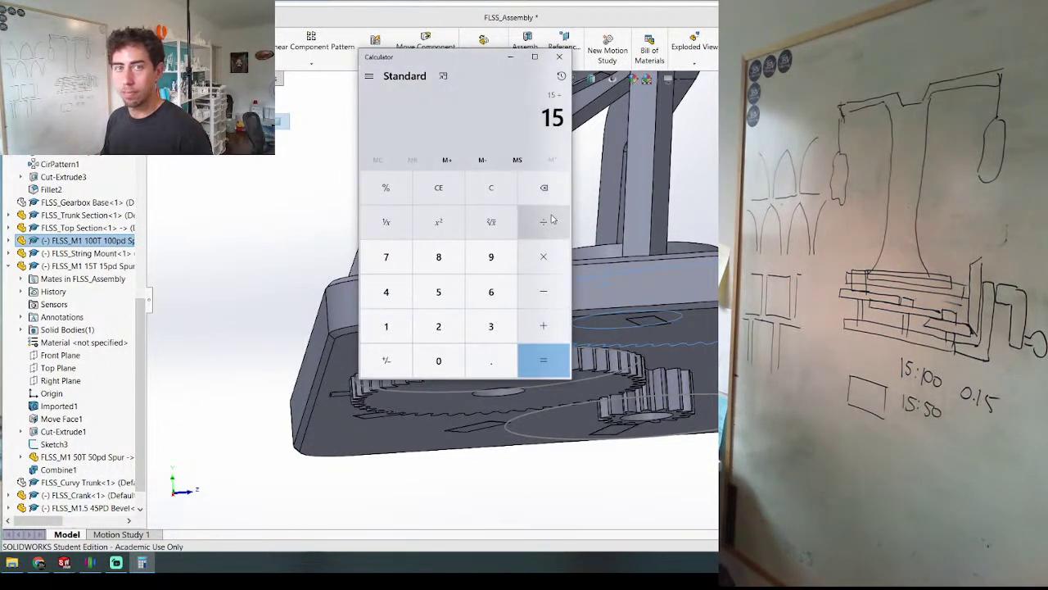
left_click(438, 291)
left_click(438, 360)
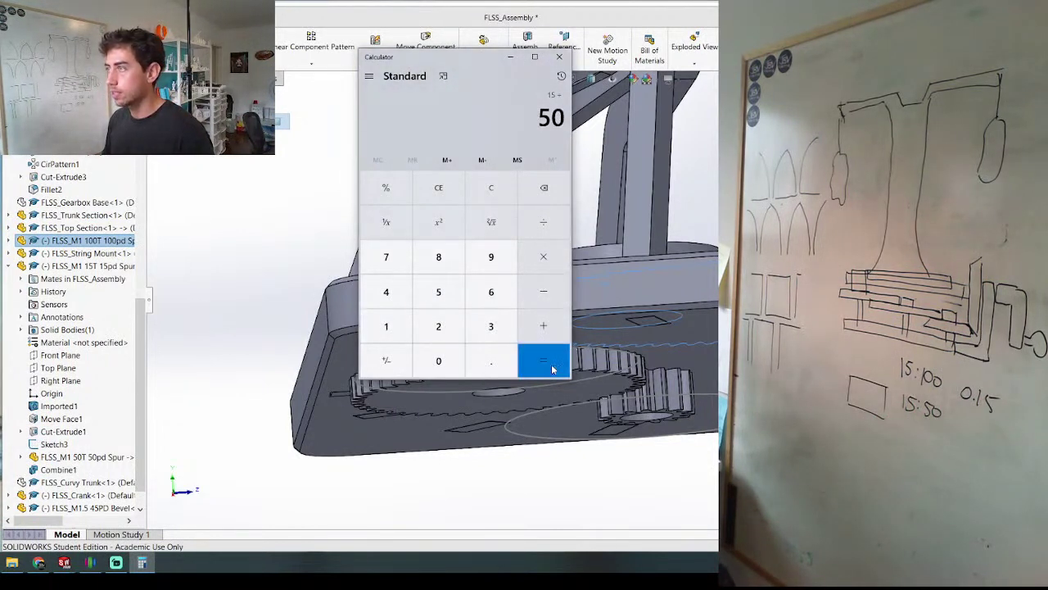
left_click(541, 352)
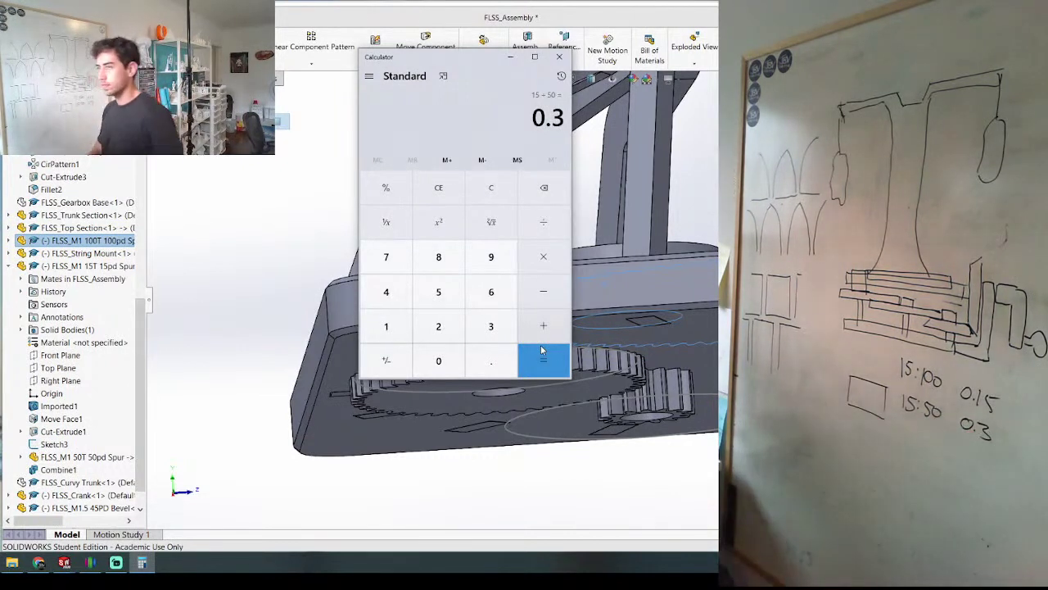
Step: Compute the combined gear ratio of both stages as 0.3 × 0.15
left_click(549, 255)
left_click(438, 360)
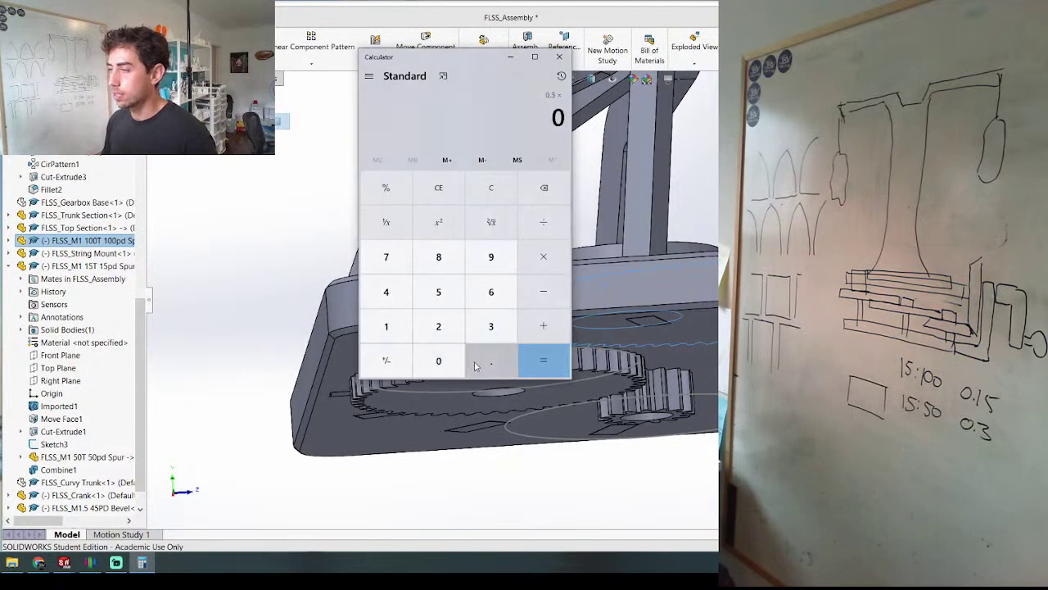
left_click(492, 361)
left_click(386, 326)
left_click(434, 293)
left_click(553, 362)
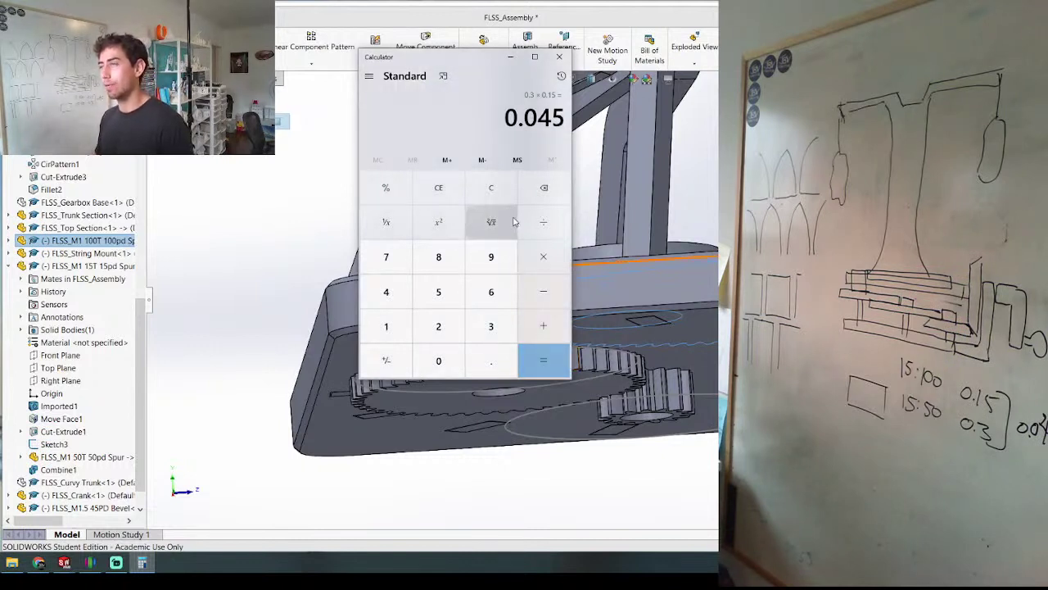
Step: Compute the crank turns per string mount turn as 1 ÷ 0.045 and close Calculator
left_click(386, 326)
left_click(549, 219)
left_click(438, 360)
left_click(491, 360)
left_click(438, 361)
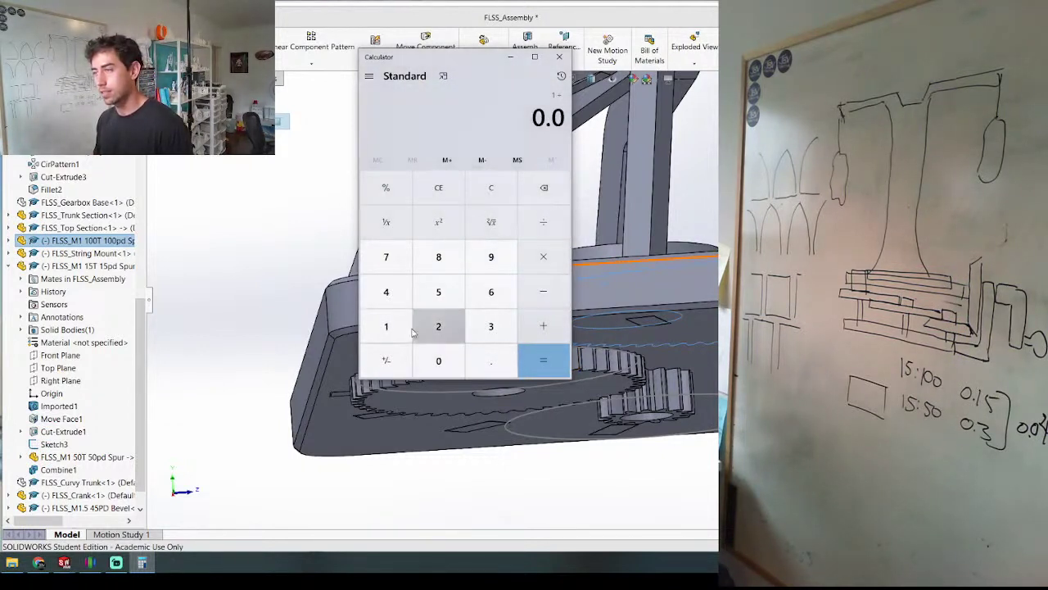
left_click(386, 292)
left_click(438, 291)
left_click(544, 360)
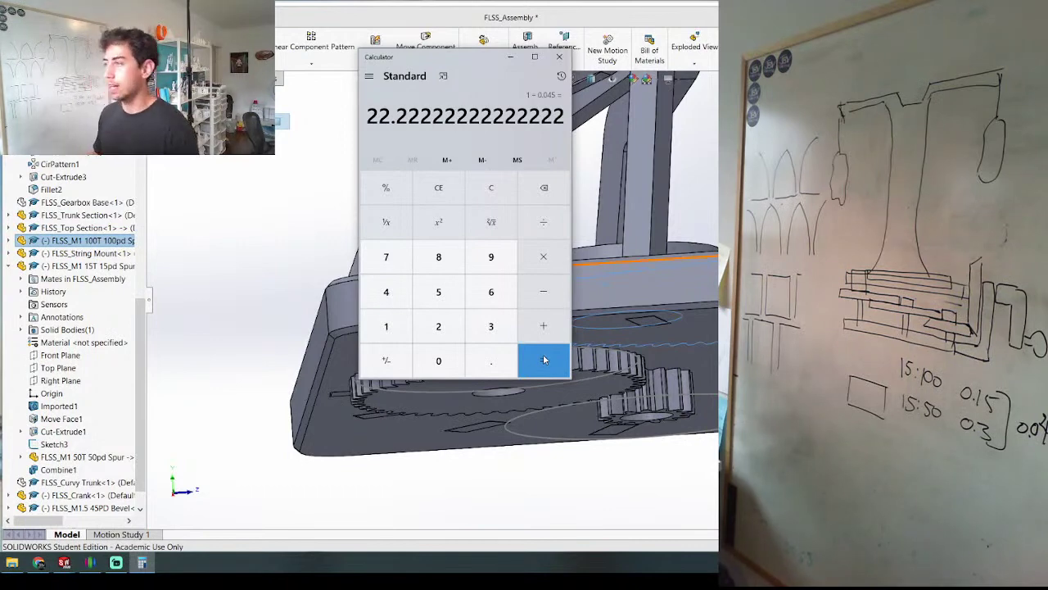
scroll(583, 115, "up", 5)
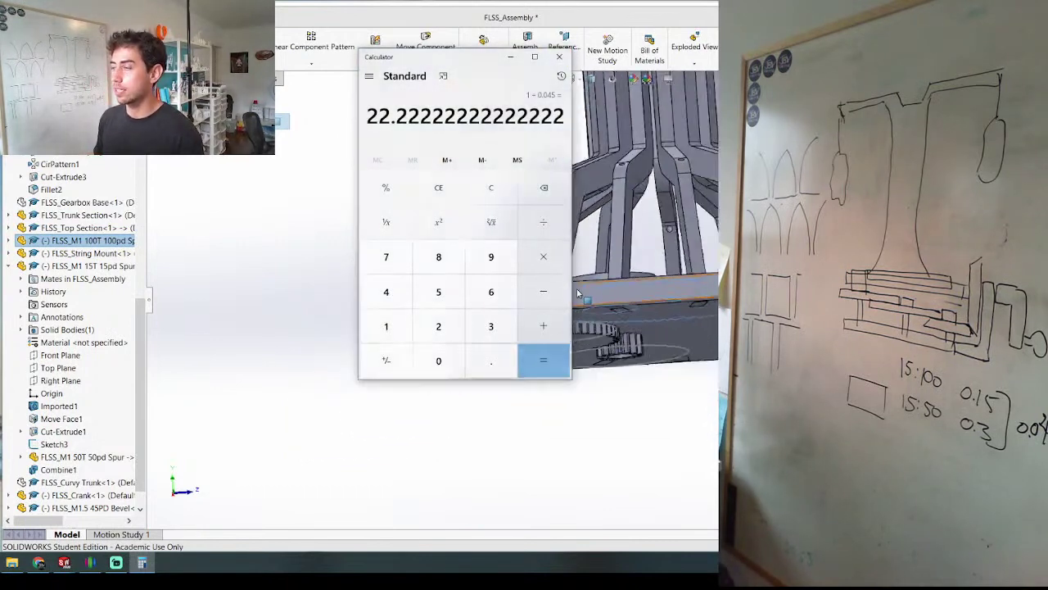
left_click(556, 61)
Step: Examine the base from above and the side, checking how the 100-tooth gear, pinion and crank are arranged
middle_click_drag(685, 189, 692, 367)
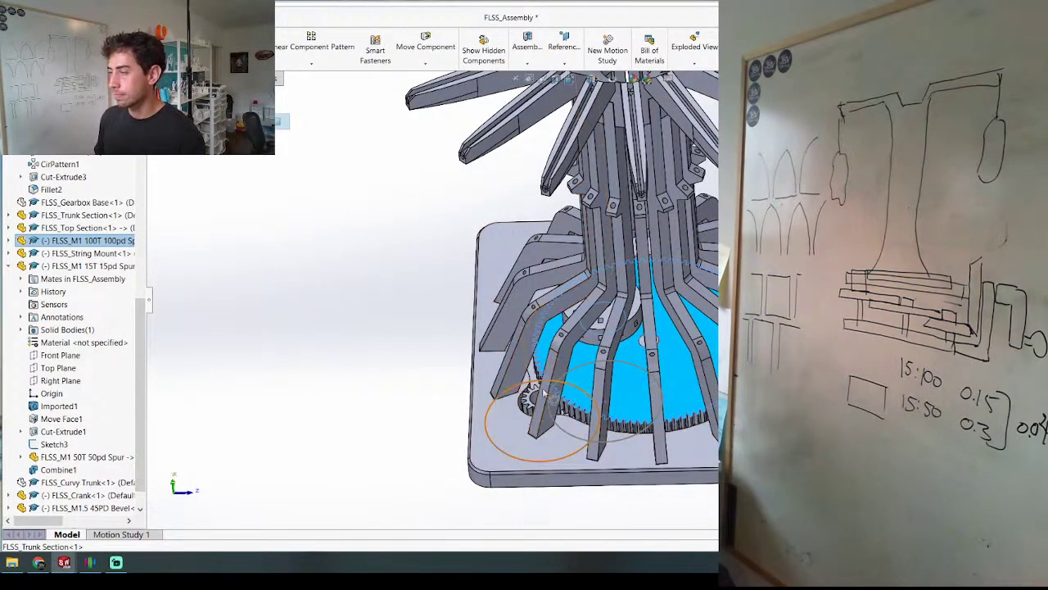
middle_click_drag(531, 407, 527, 373)
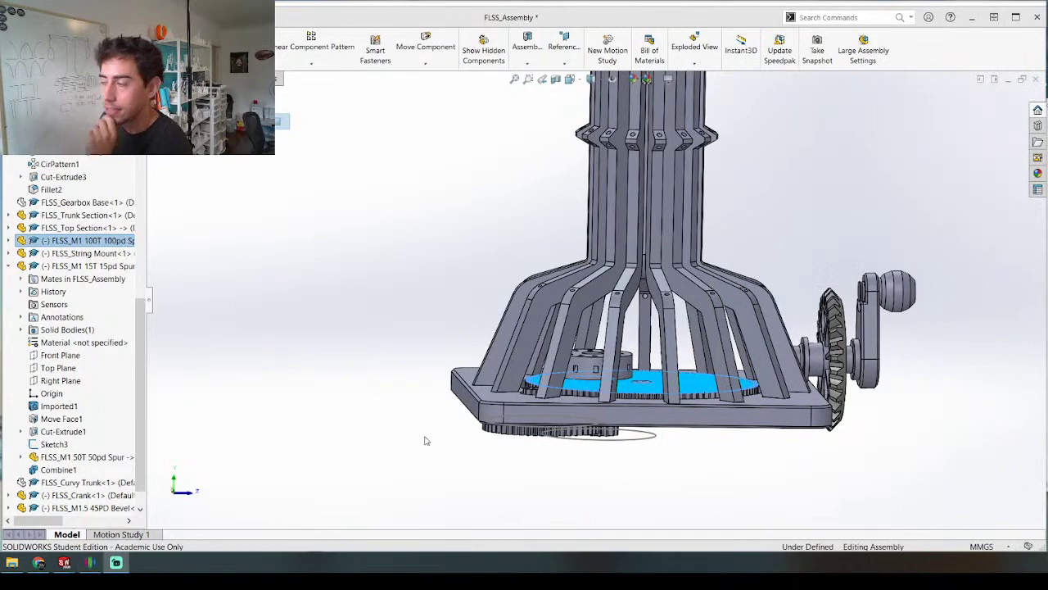
middle_click_drag(802, 351, 788, 415)
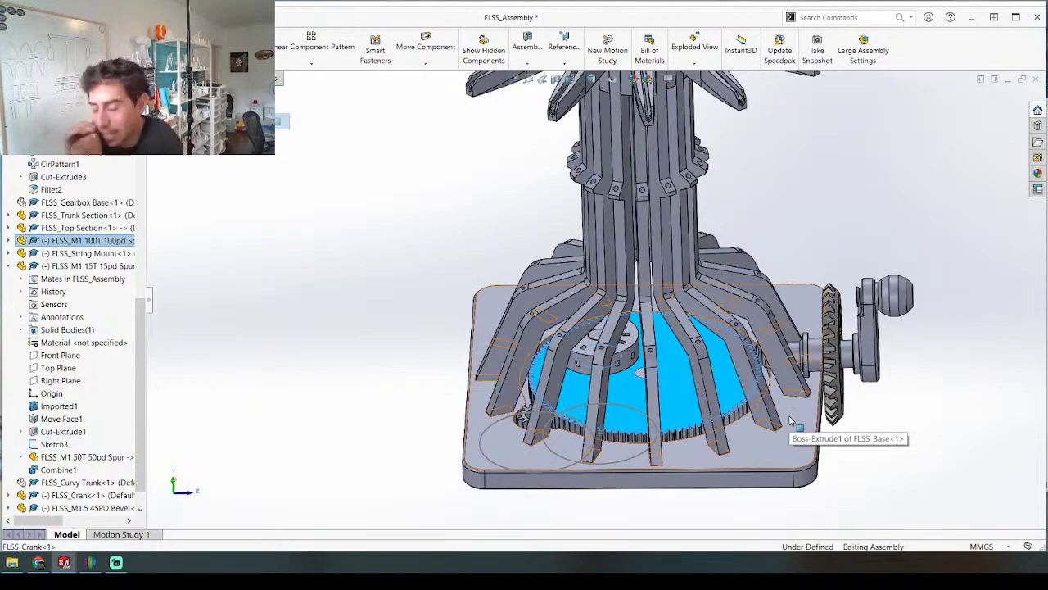
middle_click_drag(791, 421, 693, 326)
scroll(718, 400, "up", 3)
scroll(612, 274, "up", 3)
scroll(607, 214, "down", 3)
middle_click_drag(601, 341, 534, 101)
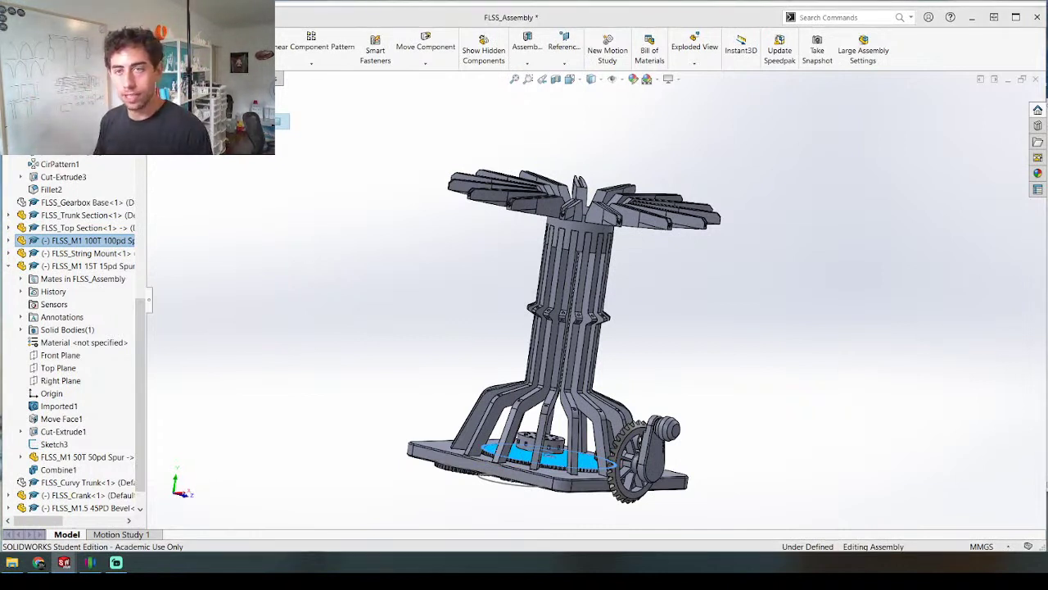
Step: Show the hidden Gearbox Base and Curvy Trunk and view the gears between the two base plates
left_click(317, 327)
scroll(575, 396, "up", 3)
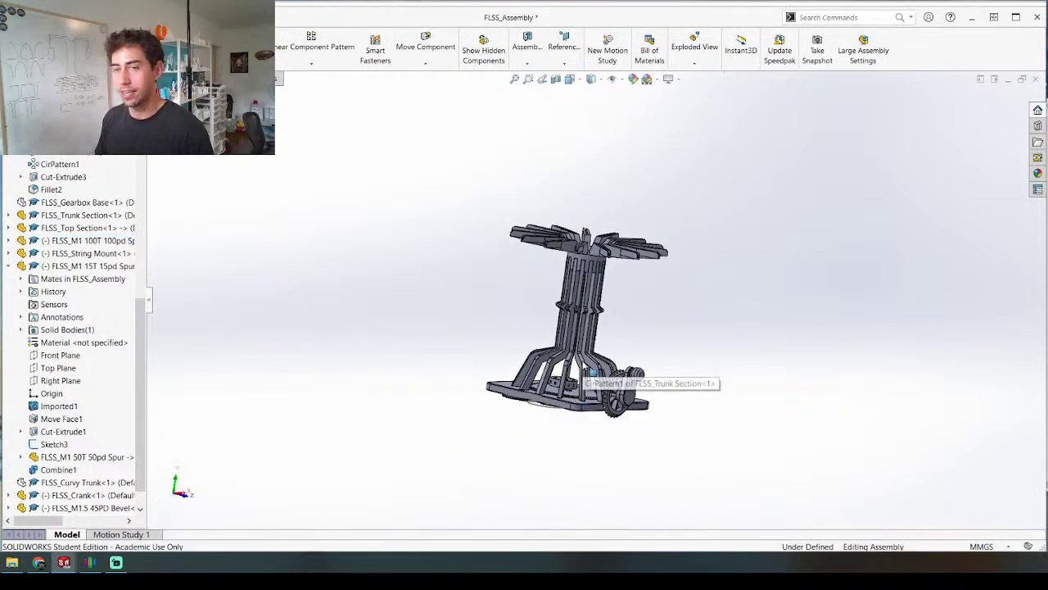
middle_click_drag(582, 366, 544, 331)
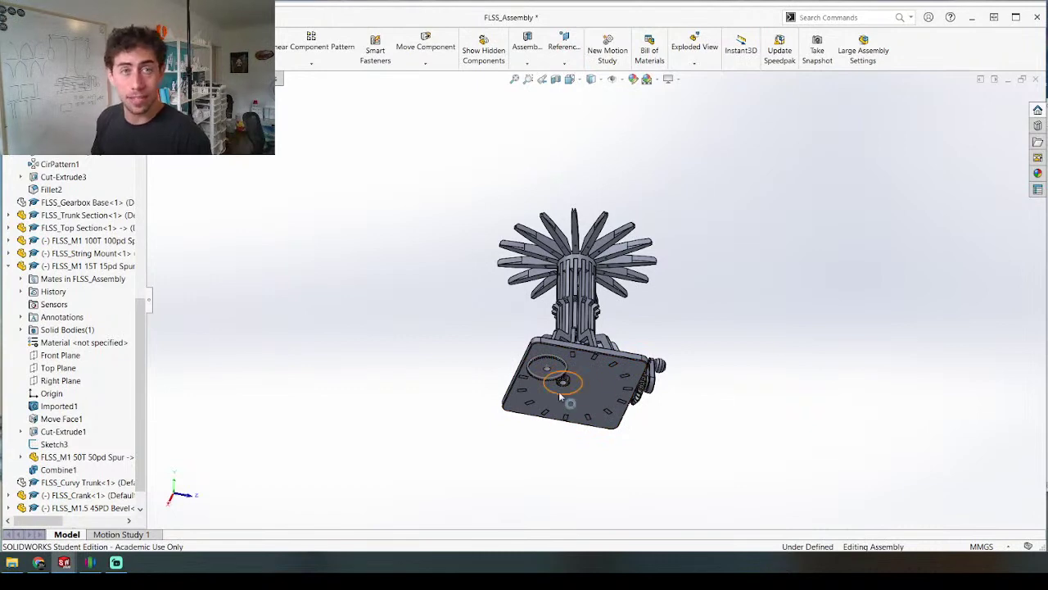
middle_click_drag(558, 391, 528, 447)
scroll(565, 414, "down", 5)
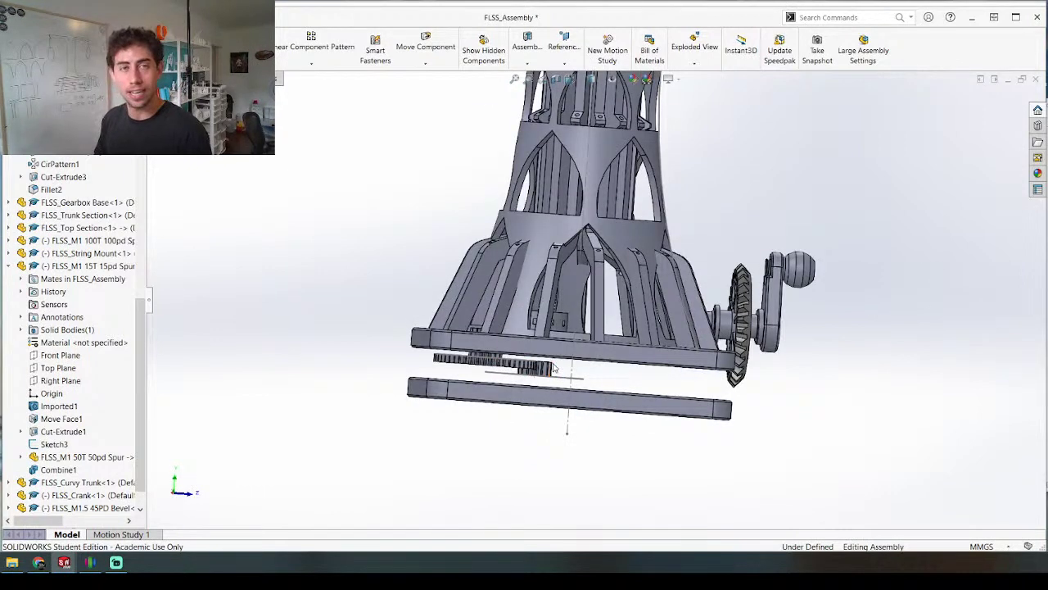
middle_click_drag(550, 244, 544, 277)
middle_click_drag(565, 327, 574, 363)
Step: Pull the crank with its bevel gear out away from the base and hide the Curvy Trunk
scroll(570, 353, "down", 6)
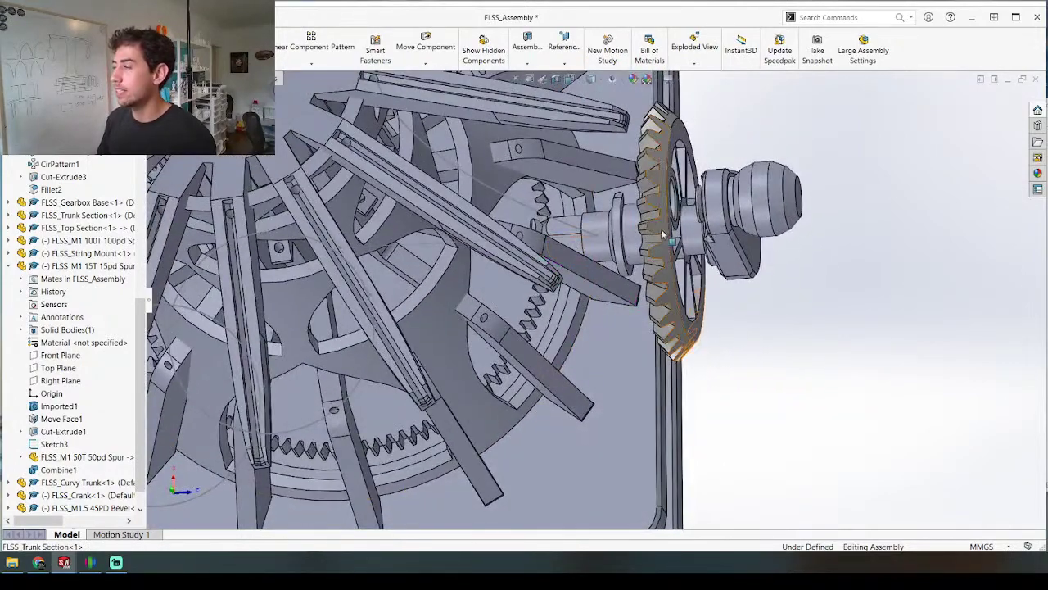
left_click_drag(638, 234, 1009, 154)
scroll(564, 335, "up", 4)
middle_click_drag(564, 335, 459, 344)
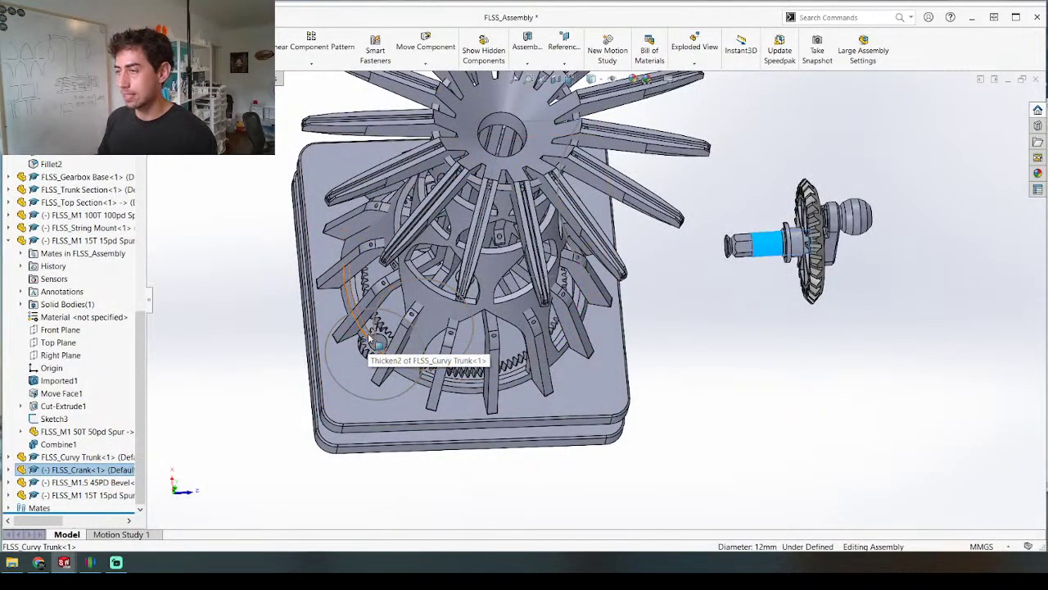
key("Tab")
Step: Isolate the 15-tooth compound gear and the 100-tooth spur gear
scroll(367, 350, "down", 5)
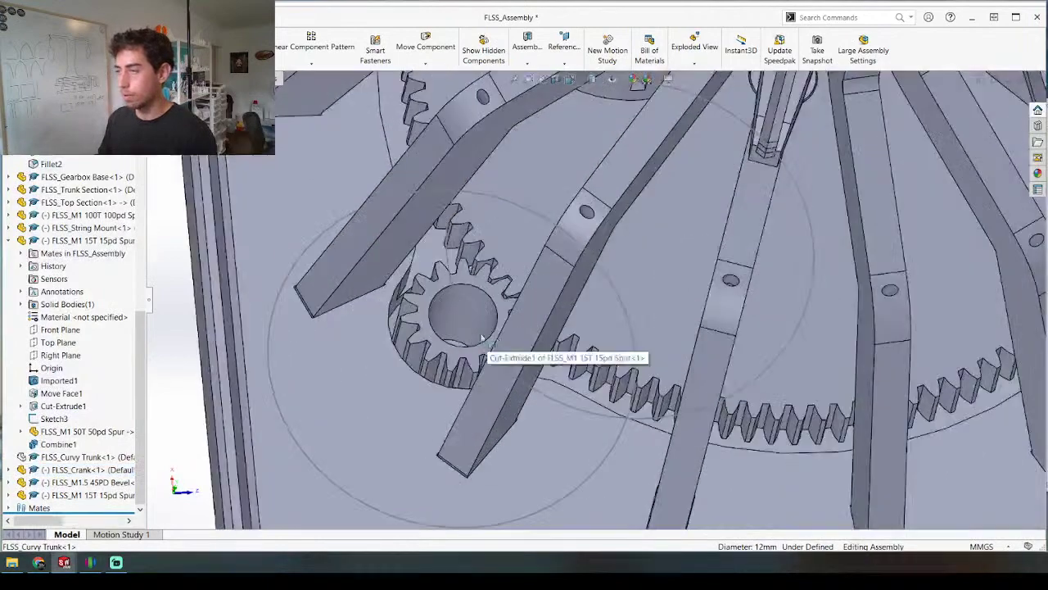
left_click(437, 312)
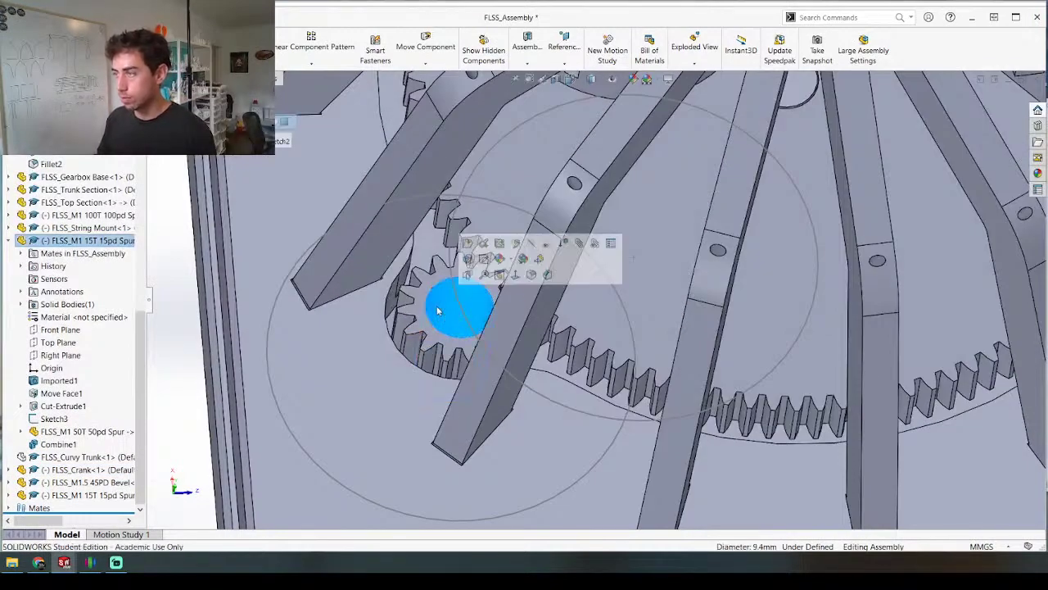
scroll(437, 313, "up", 5)
scroll(655, 211, "down", 3)
middle_click_drag(653, 214, 629, 292)
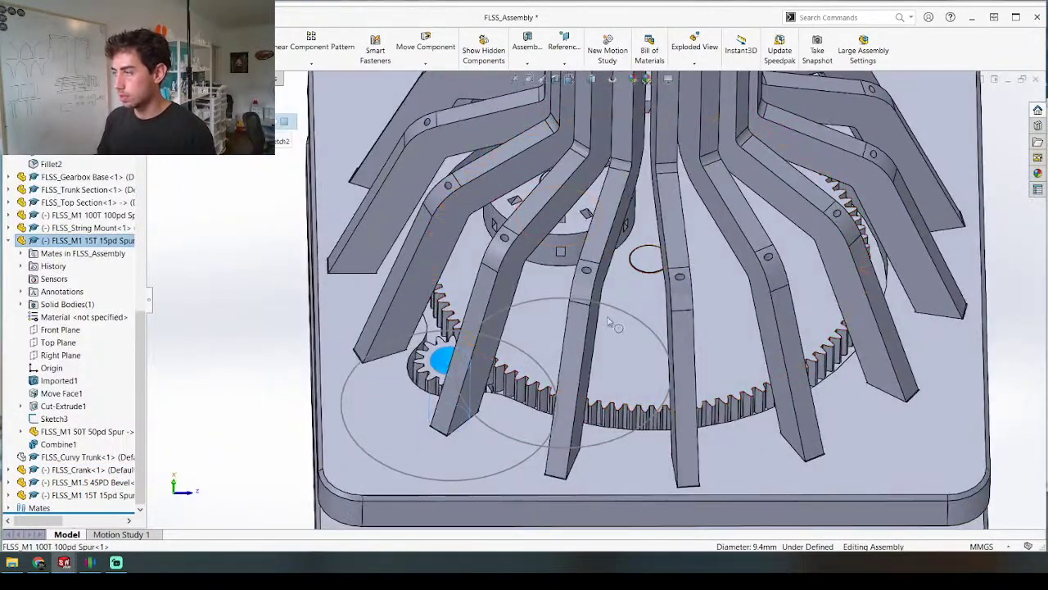
key("Escape")
left_click(423, 365)
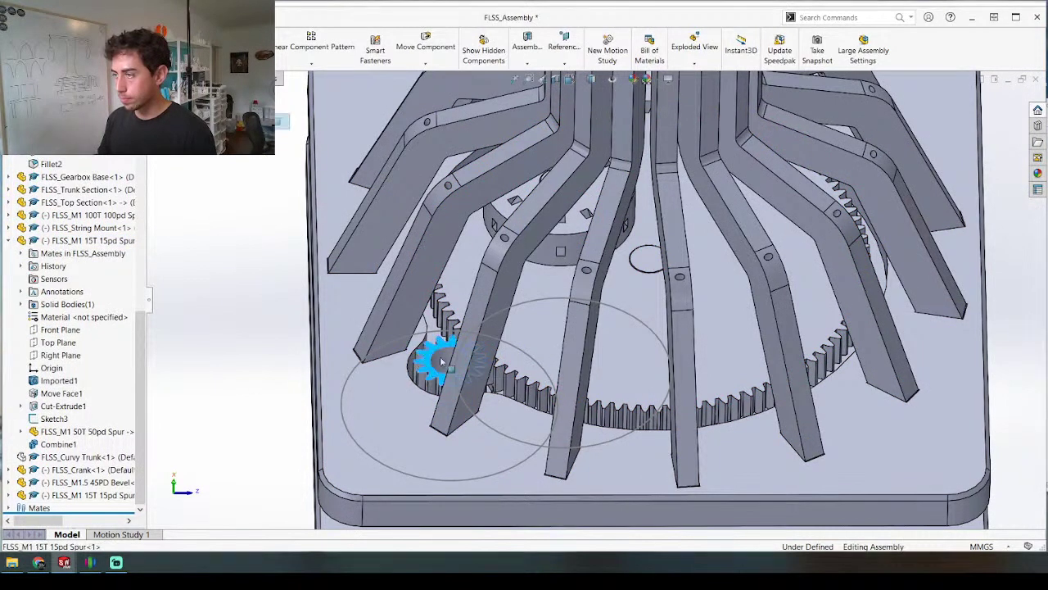
left_click(547, 340, "ctrl")
right_click(548, 340)
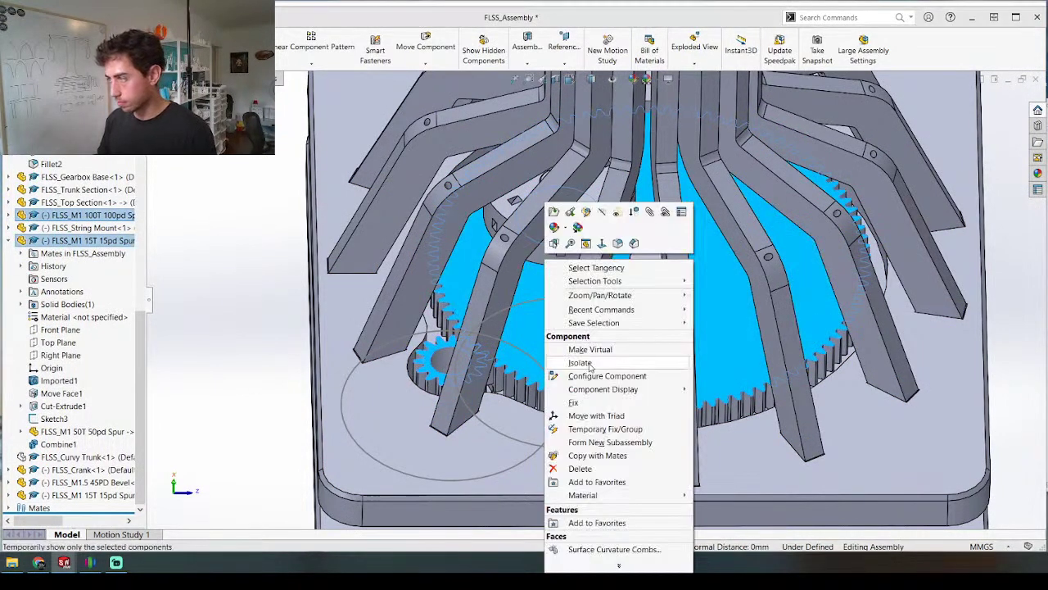
key("Escape")
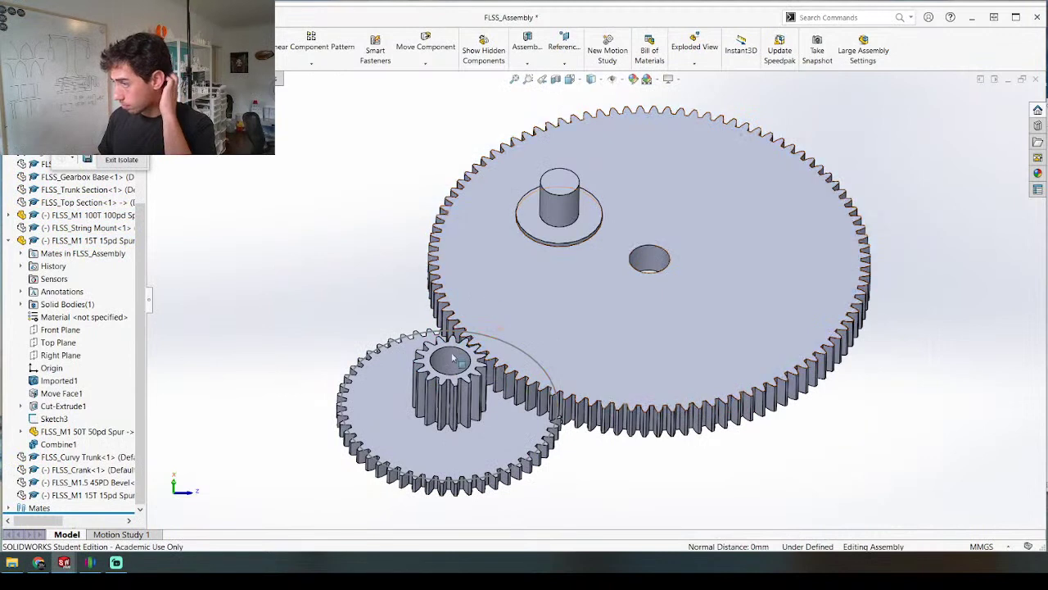
Step: Add a 57.50 mm distance mate between the bores of the 15-tooth pinion and the 100-tooth gear
left_click(443, 371)
left_click(8, 240)
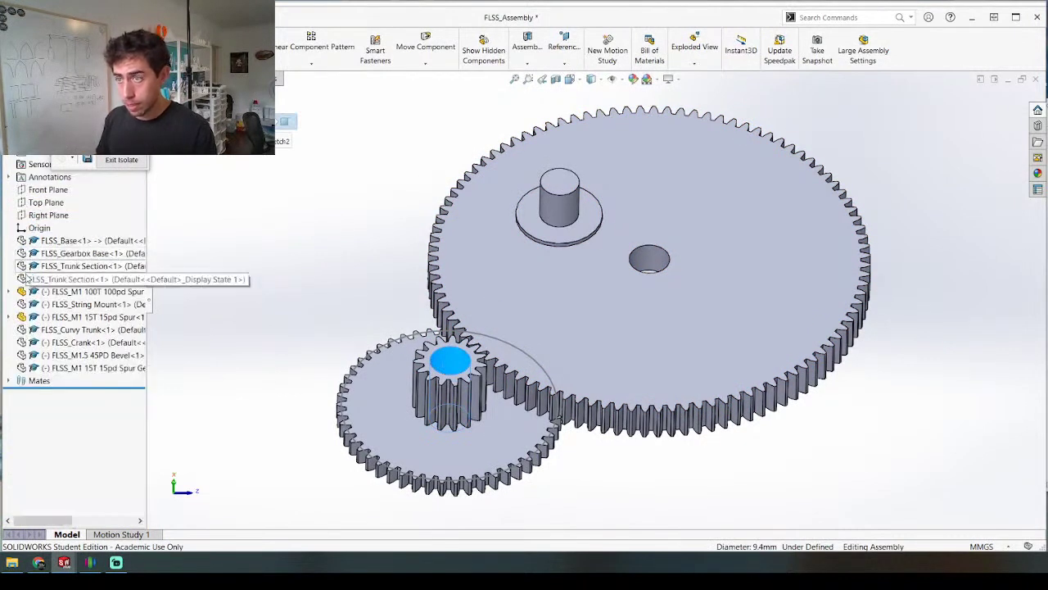
left_click(651, 262, "ctrl")
key("m")
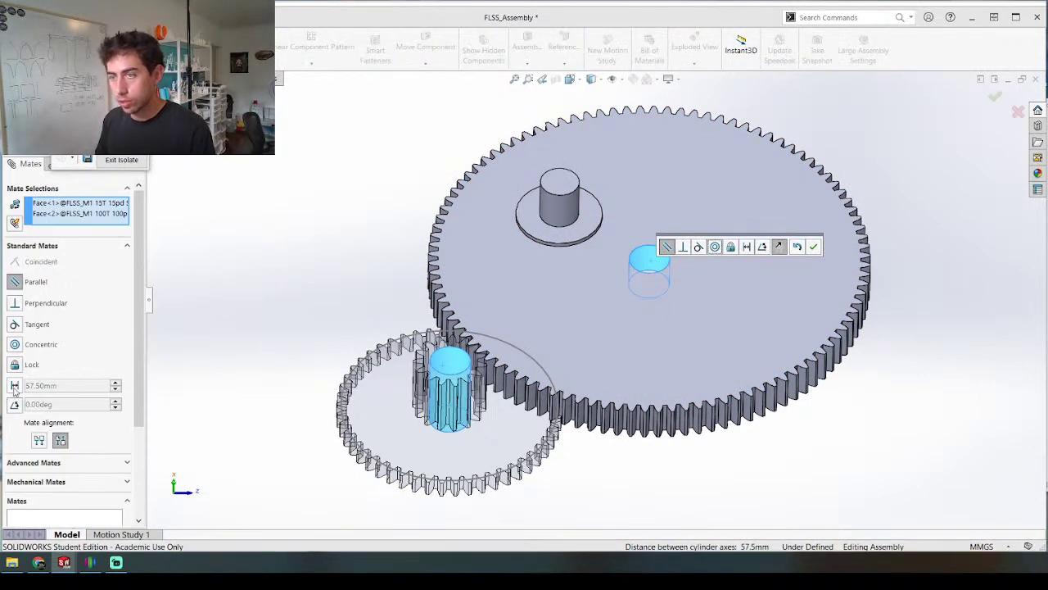
left_click(14, 388)
right_click(324, 314)
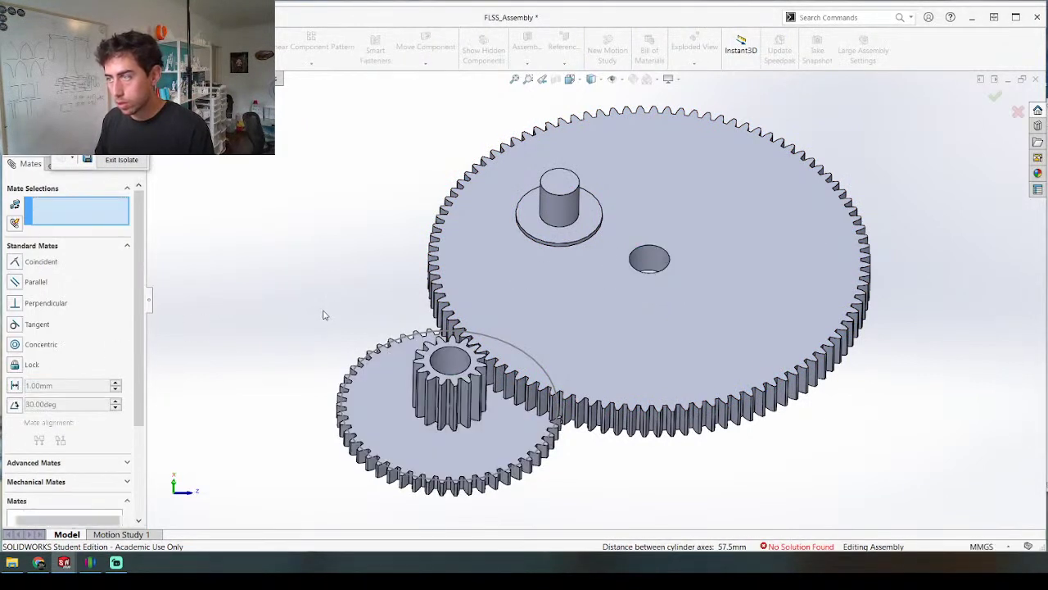
key("Escape")
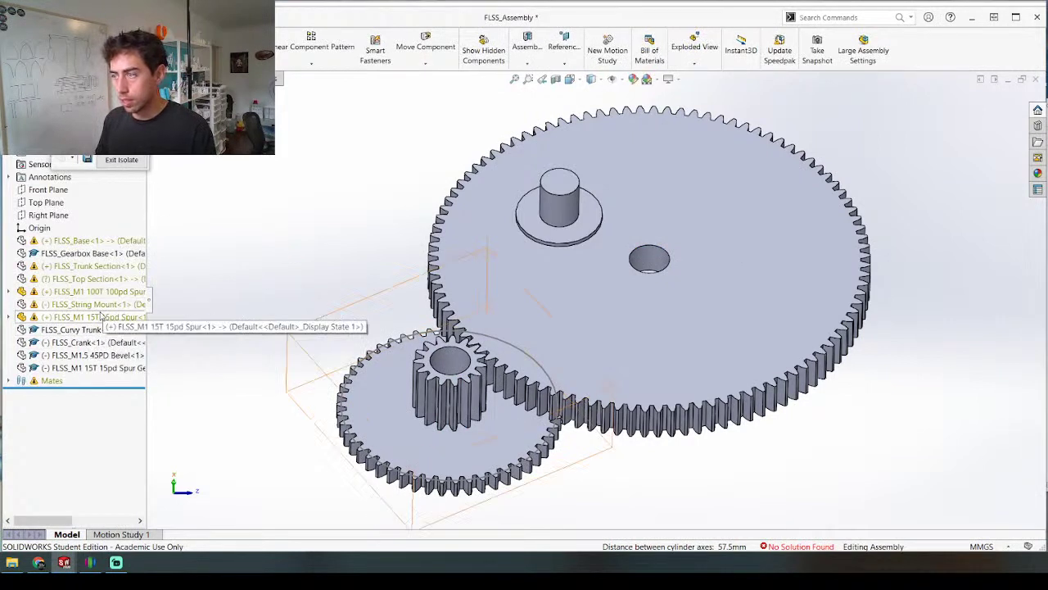
Step: Suppress the compound gear's Concentric5 mate to the base and exit the isolated view
left_click(9, 317)
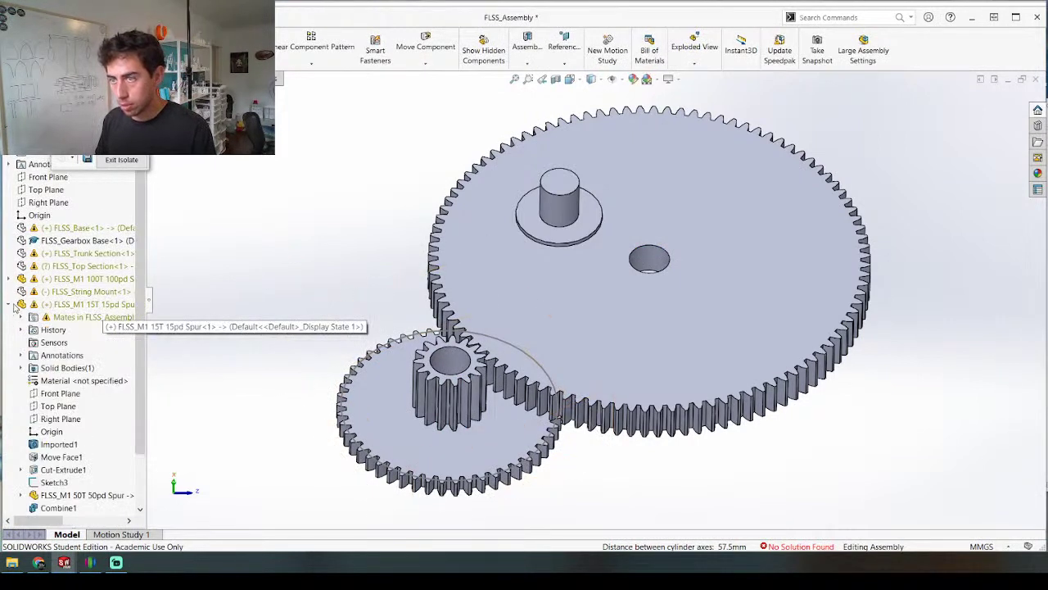
left_click(20, 317)
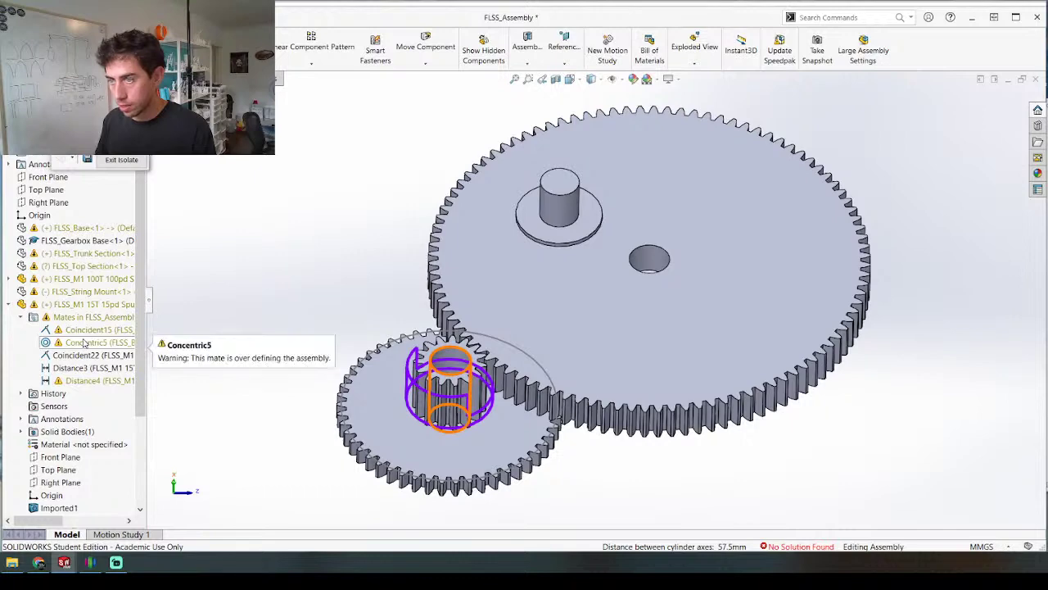
left_click(84, 344)
left_click(109, 311)
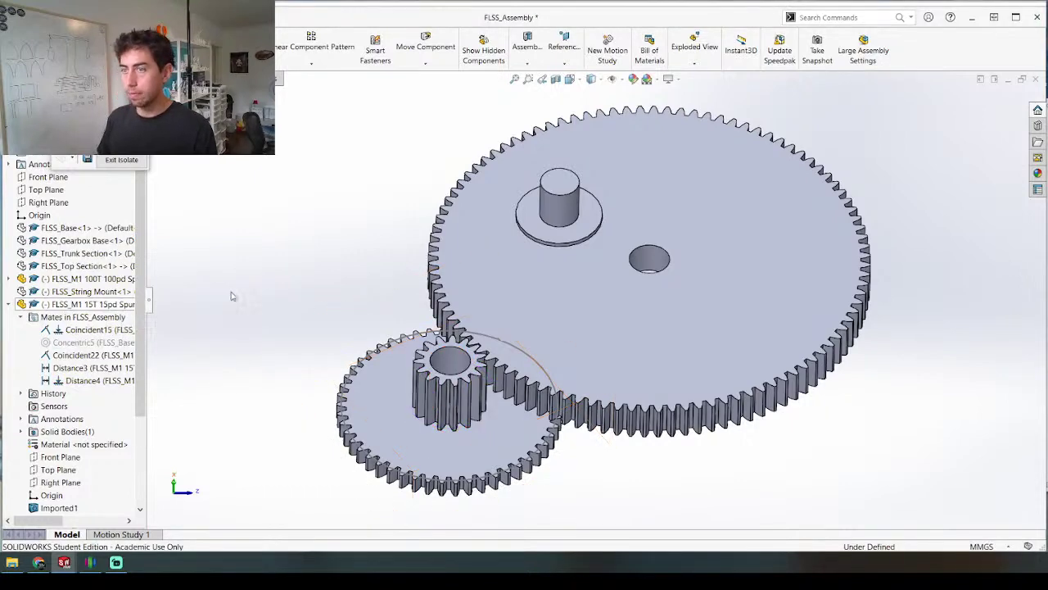
left_click(124, 166)
Step: Swing the compound gear around the 100-tooth gear to the side of the base facing the crank
left_click(430, 360)
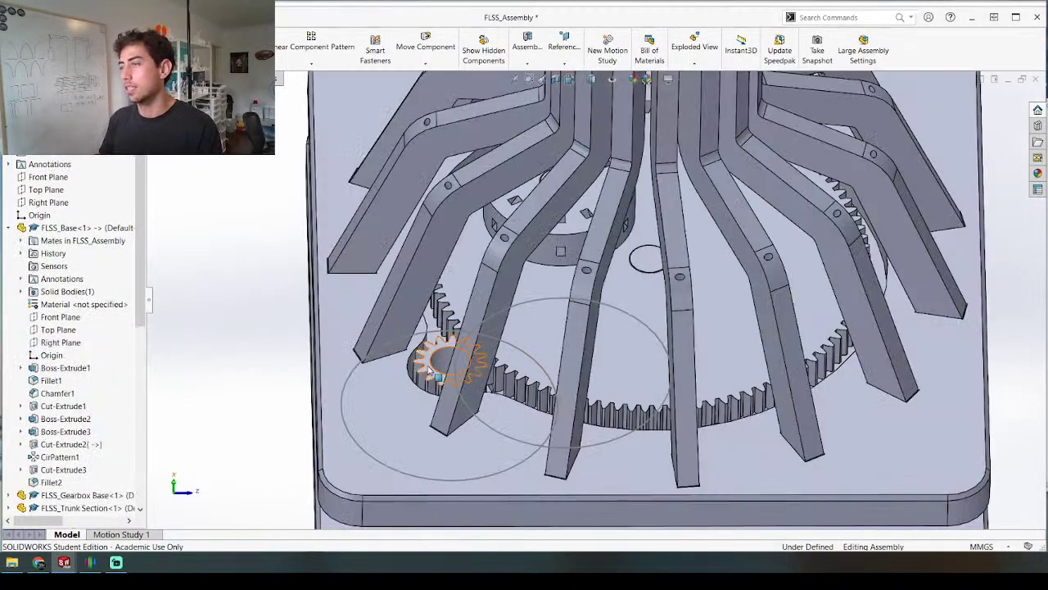
left_click_drag(436, 359, 891, 282)
scroll(819, 322, "up", 5)
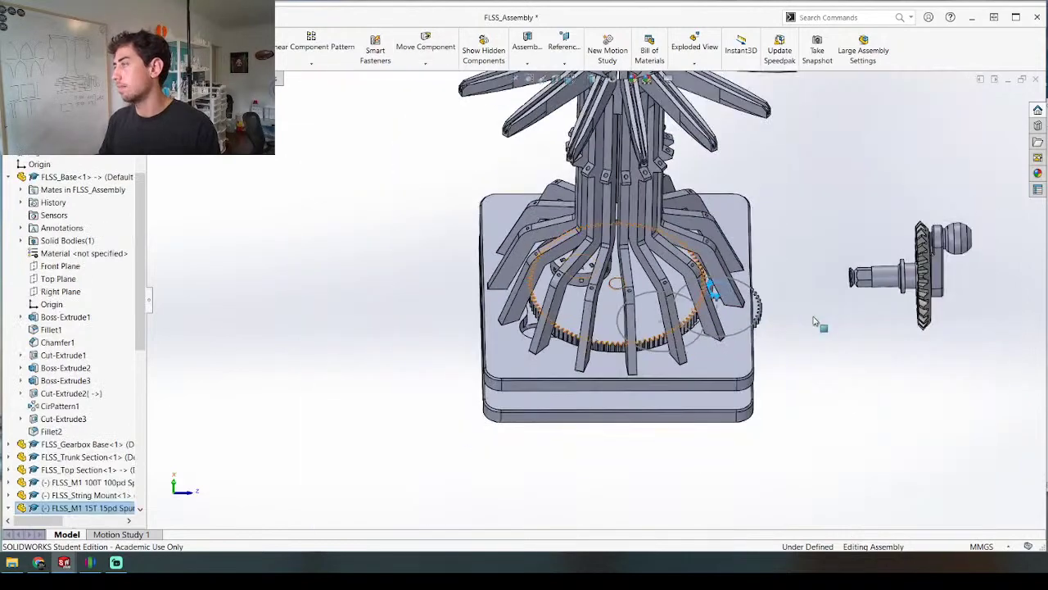
mouse_move(716, 287)
middle_mouse_down()
mouse_move(701, 307)
mouse_move(711, 275)
middle_mouse_up()
scroll(715, 266, "down", 5)
left_click_drag(791, 370, 774, 344)
Step: Inspect the relocated compound gear from several angles, checking its overhang at the base edge and its position relative to the crank
scroll(774, 343, "up", 5)
middle_click_drag(637, 406, 651, 331)
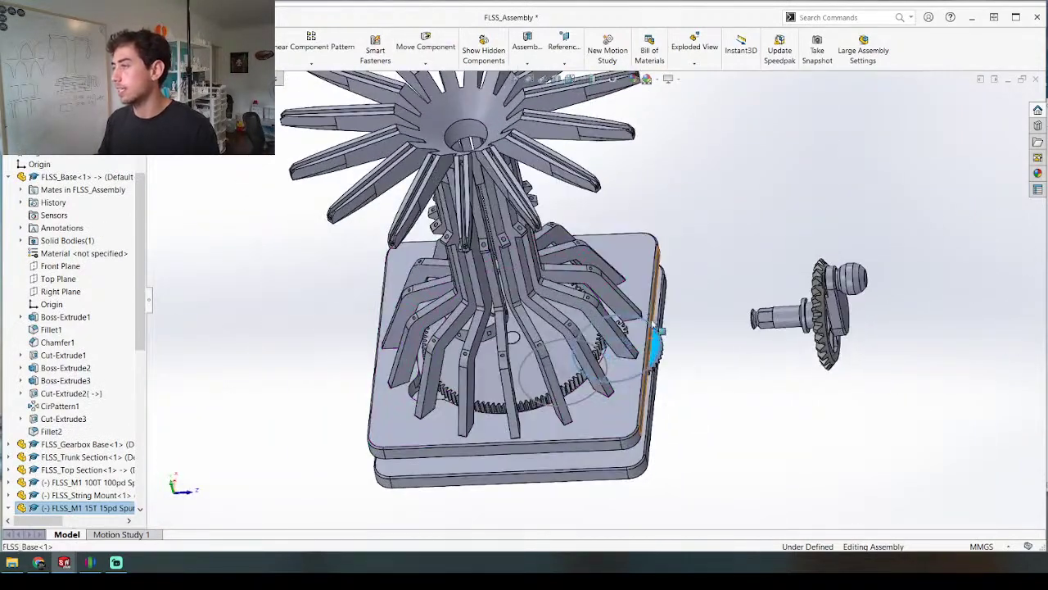
middle_click_drag(708, 436, 599, 468)
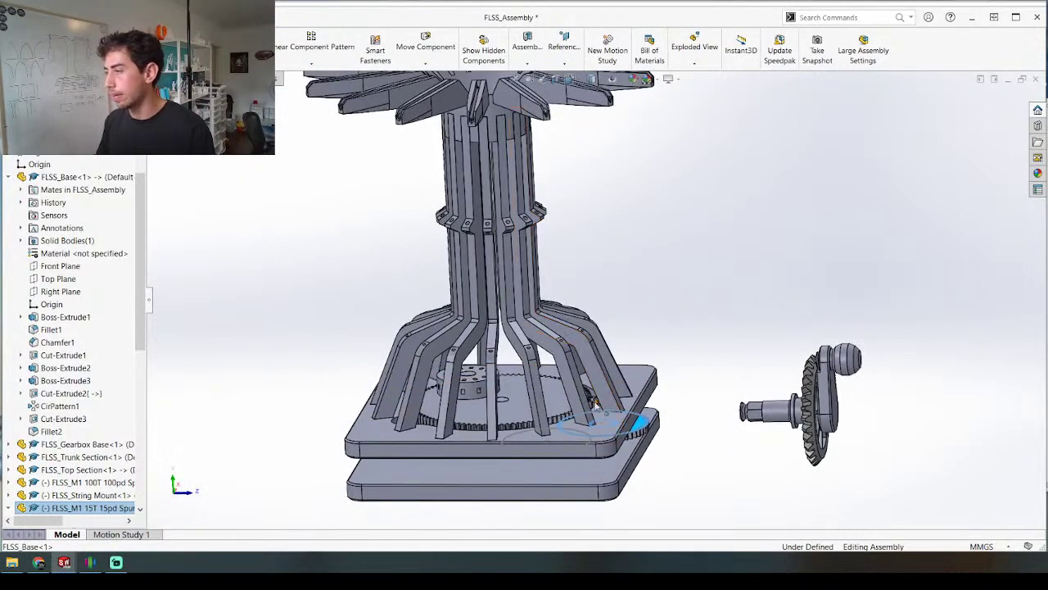
scroll(600, 419, "down", 4)
middle_click_drag(613, 377, 626, 408)
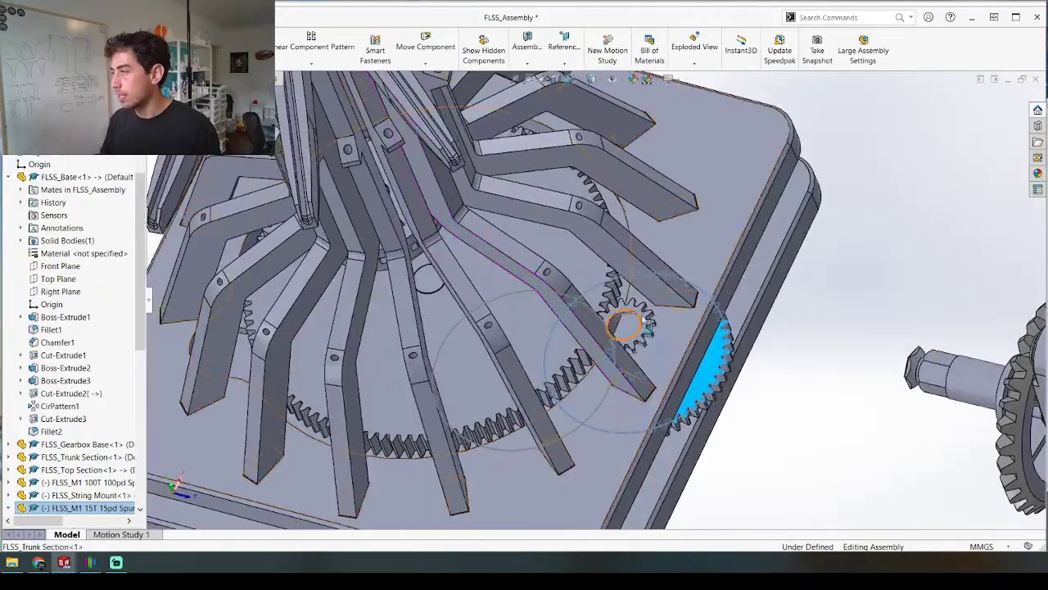
scroll(672, 342, "down", 1)
mouse_move(672, 342)
middle_mouse_down()
mouse_move(726, 309)
mouse_move(709, 385)
mouse_move(696, 361)
mouse_move(666, 376)
mouse_move(669, 354)
middle_mouse_up()
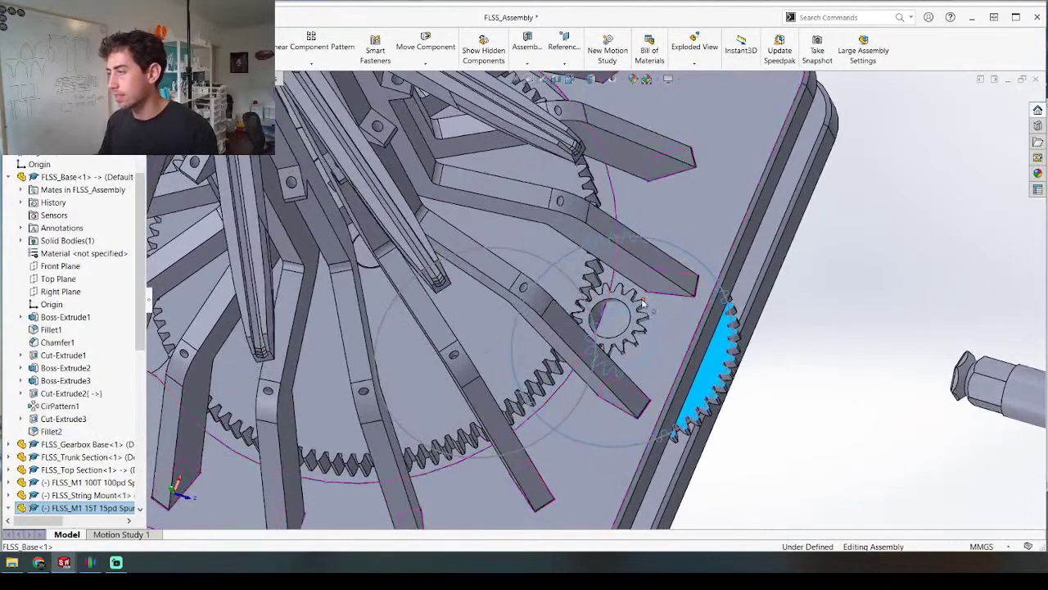
scroll(710, 297, "up", 5)
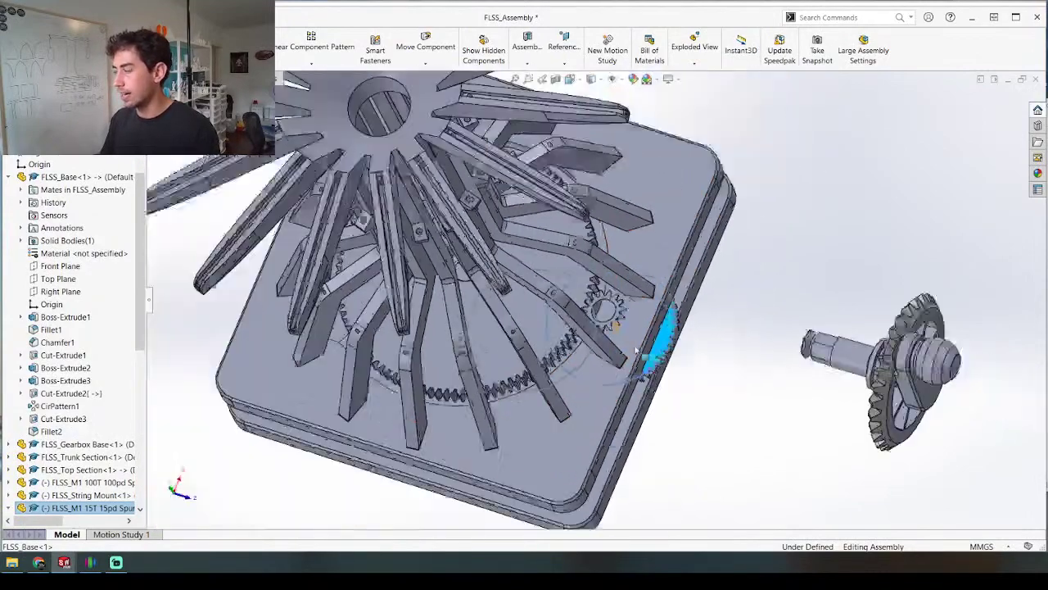
middle_click_drag(602, 270, 541, 288)
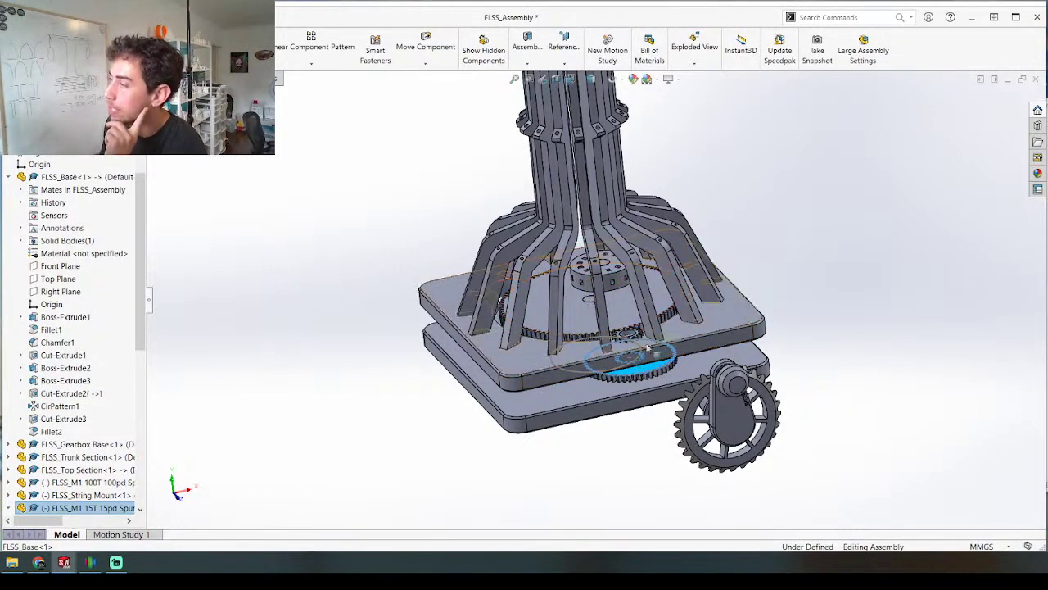
Step: Inspect the compound gear between the base plates from several angles, checking its clearance and alignment with the crank shaft
middle_click_drag(607, 355, 665, 286)
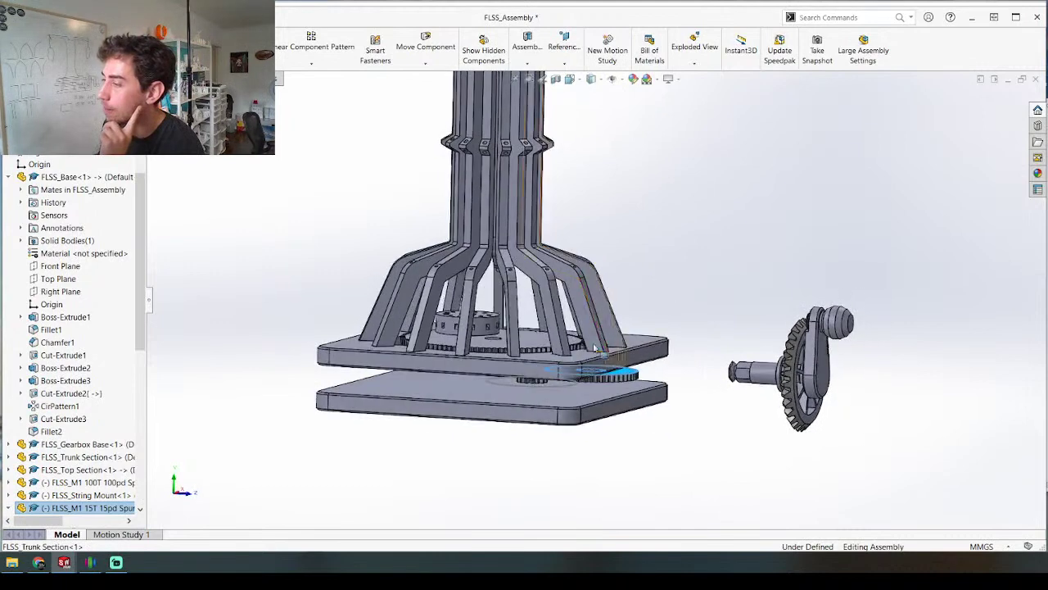
left_click_drag(534, 380, 595, 377)
middle_click_drag(595, 376, 534, 393)
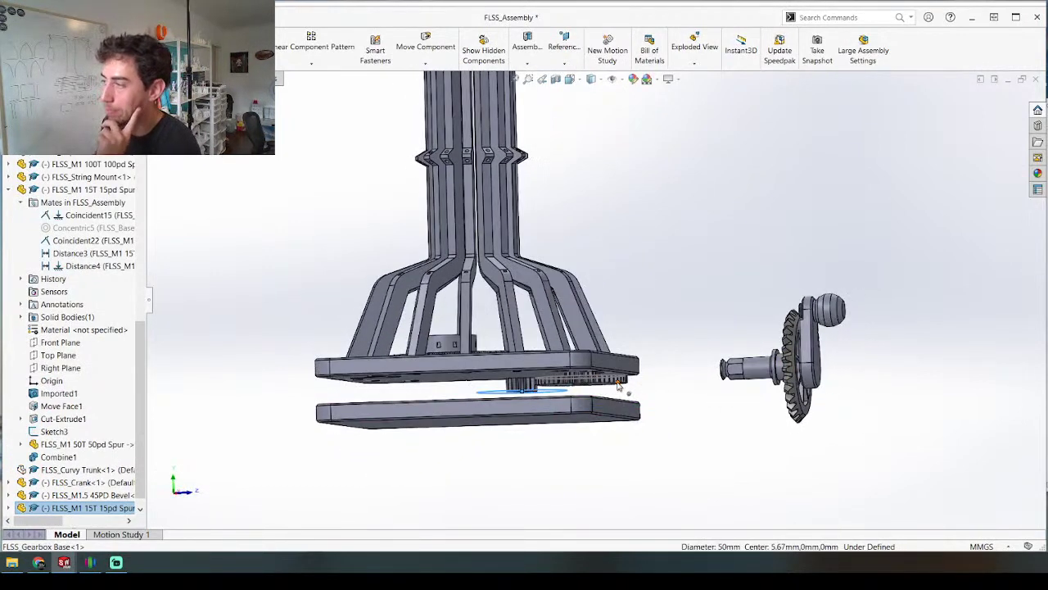
middle_click_drag(515, 356, 519, 398)
scroll(632, 395, "down", 3)
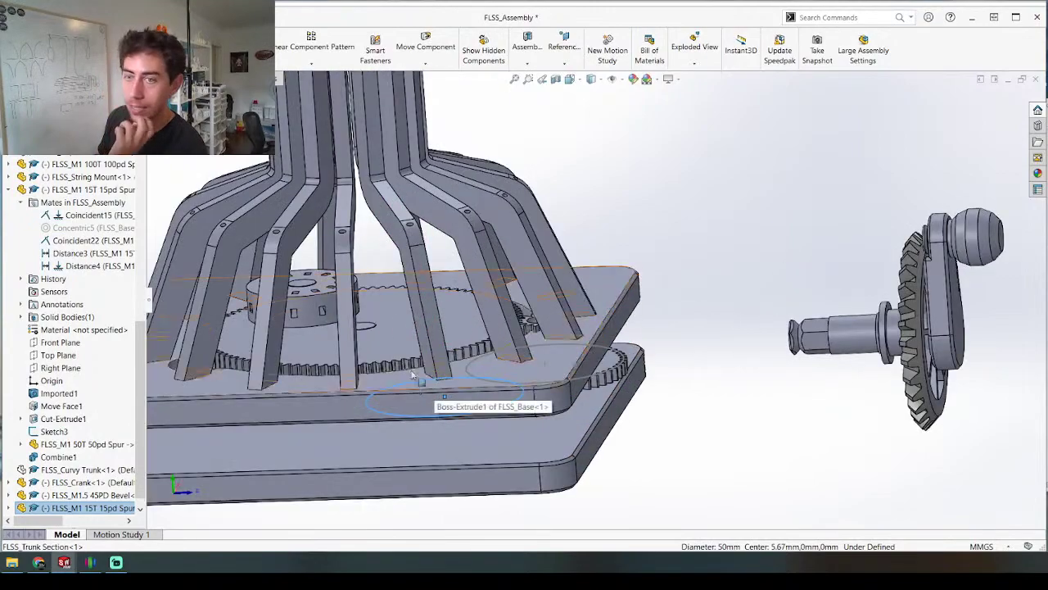
scroll(403, 297, "up", 2)
middle_click_drag(601, 351, 518, 358)
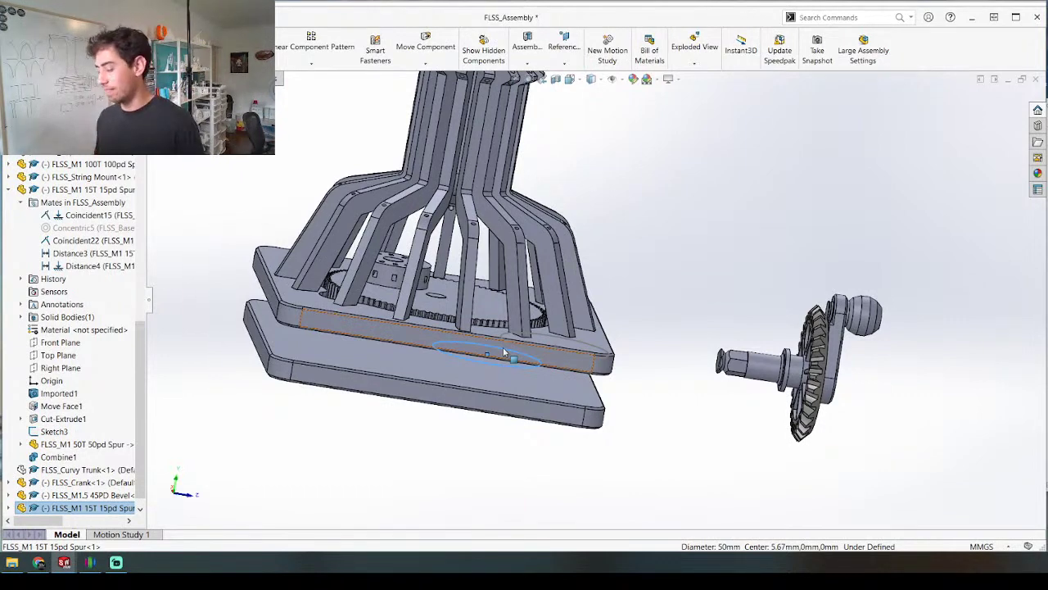
Step: Clear the selection, save the assembly and view the whole base together with the crank
left_click(784, 198)
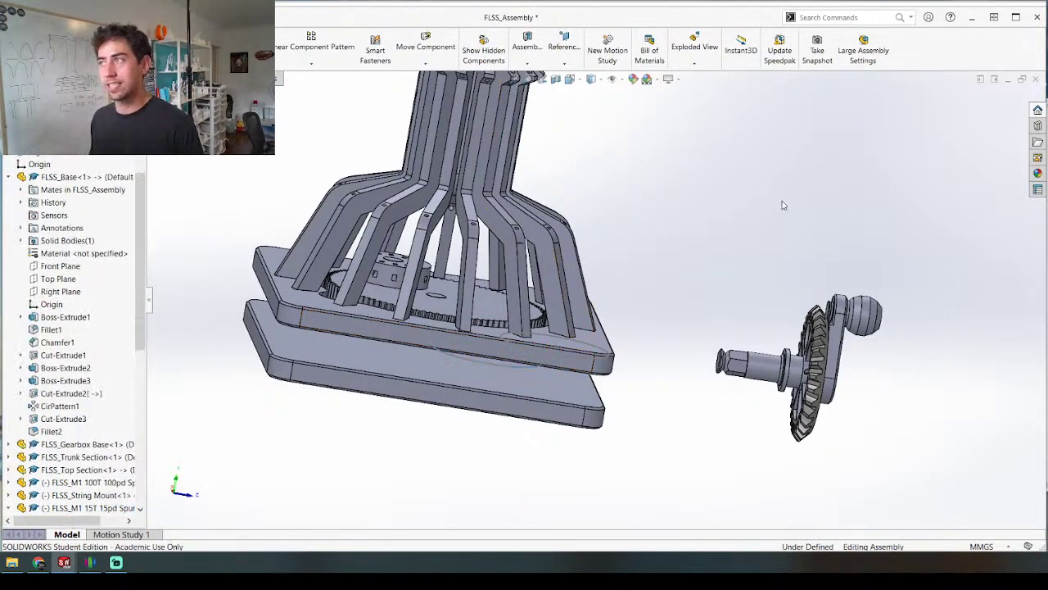
scroll(590, 295, "up", 3)
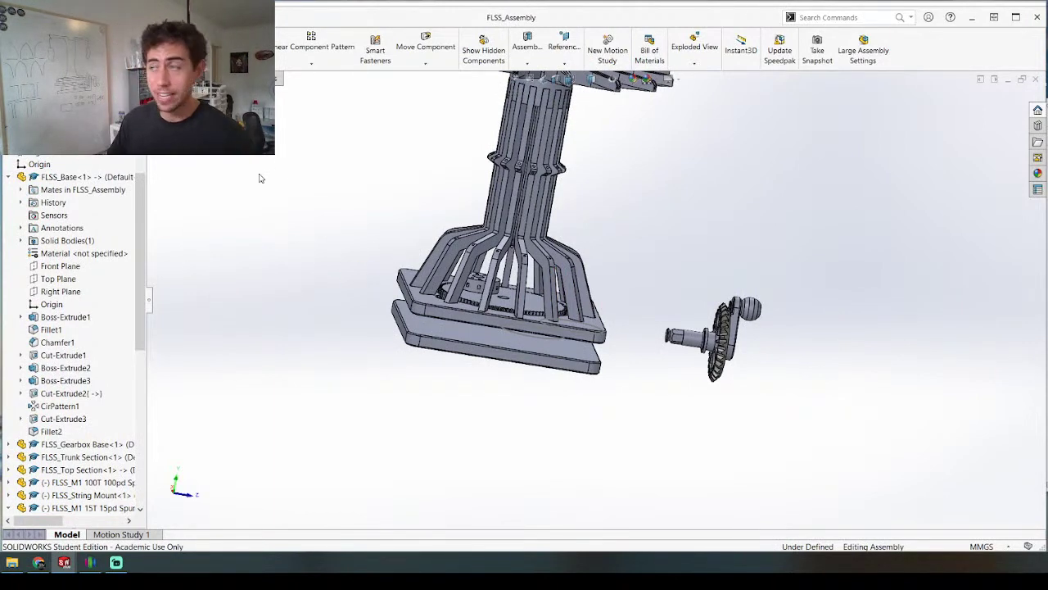
middle_click_drag(495, 297, 414, 298)
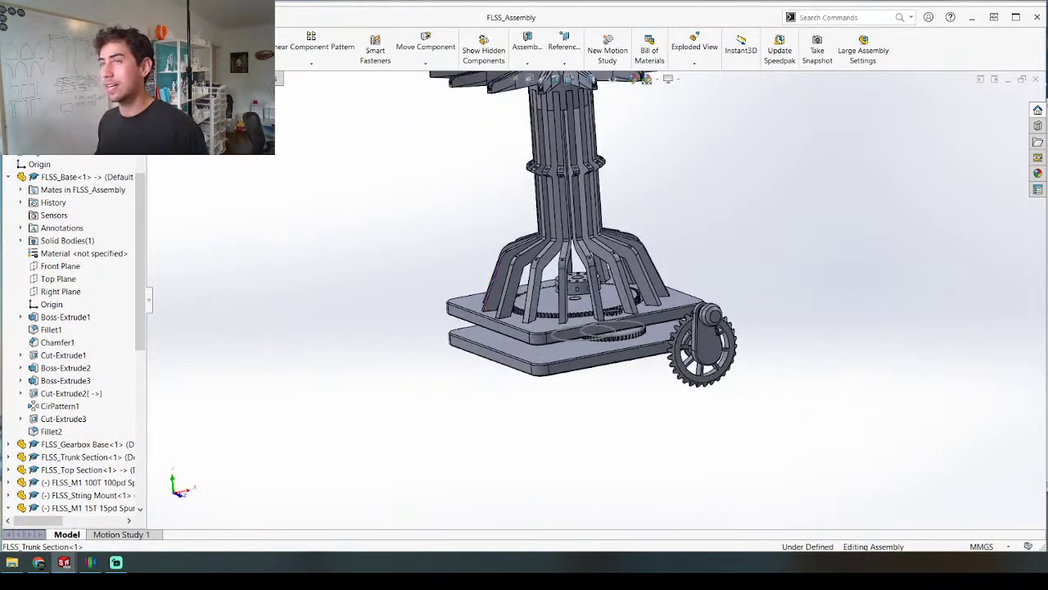
Step: Switch to the open FLSS_Curvy Trunk part and look over its arched lattice shape
key("ctrl+Tab")
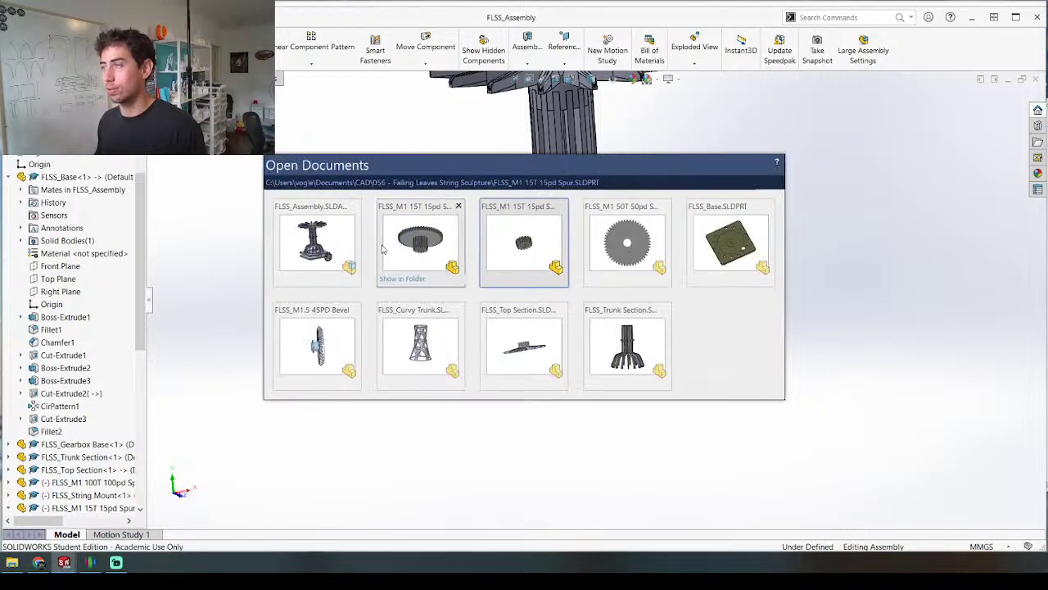
left_click(439, 361)
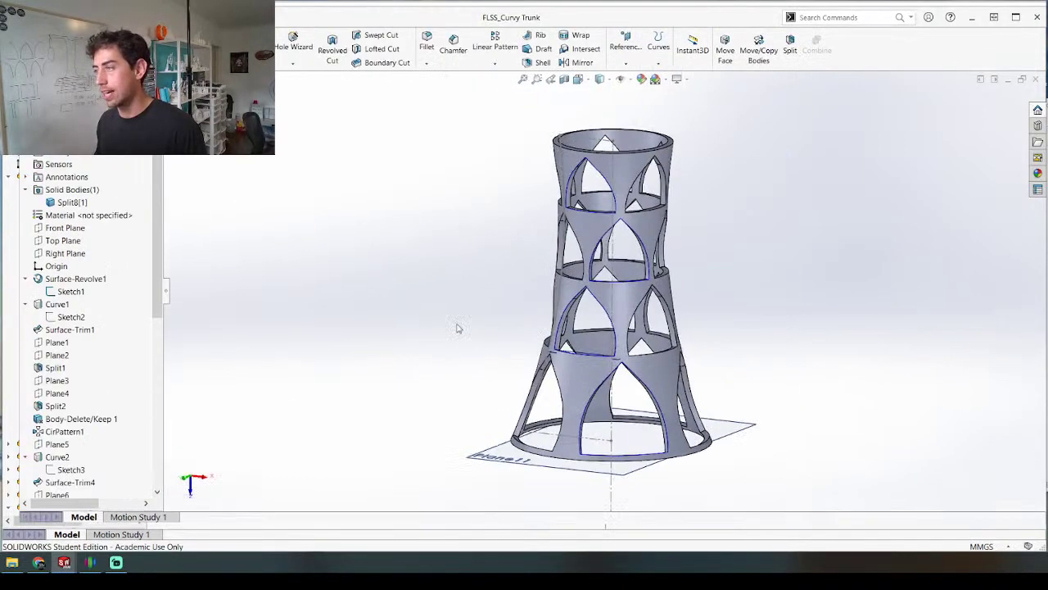
middle_click_drag(520, 310, 463, 350)
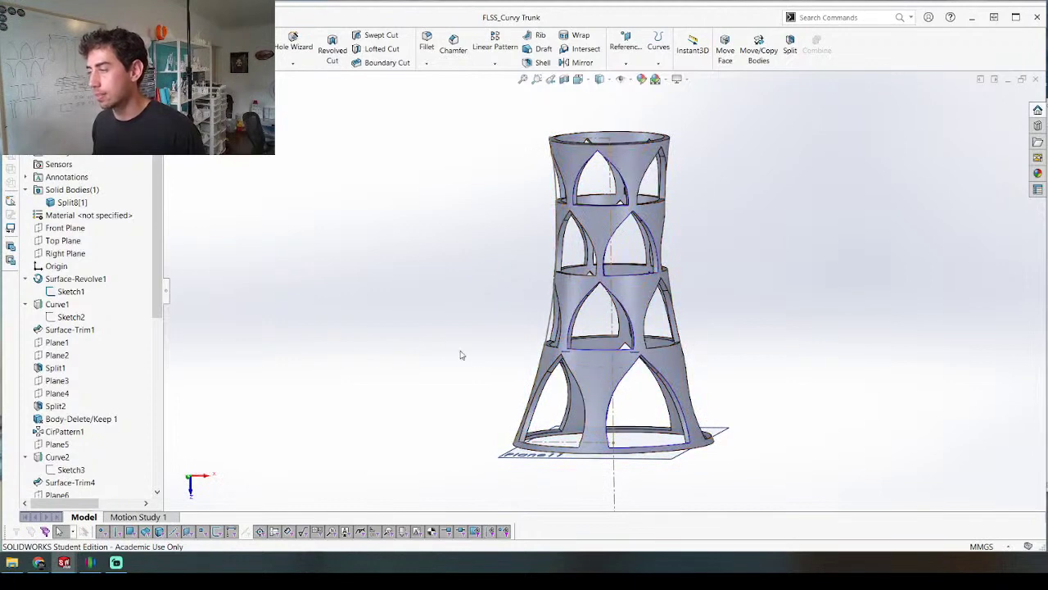
middle_click_drag(410, 302, 425, 281)
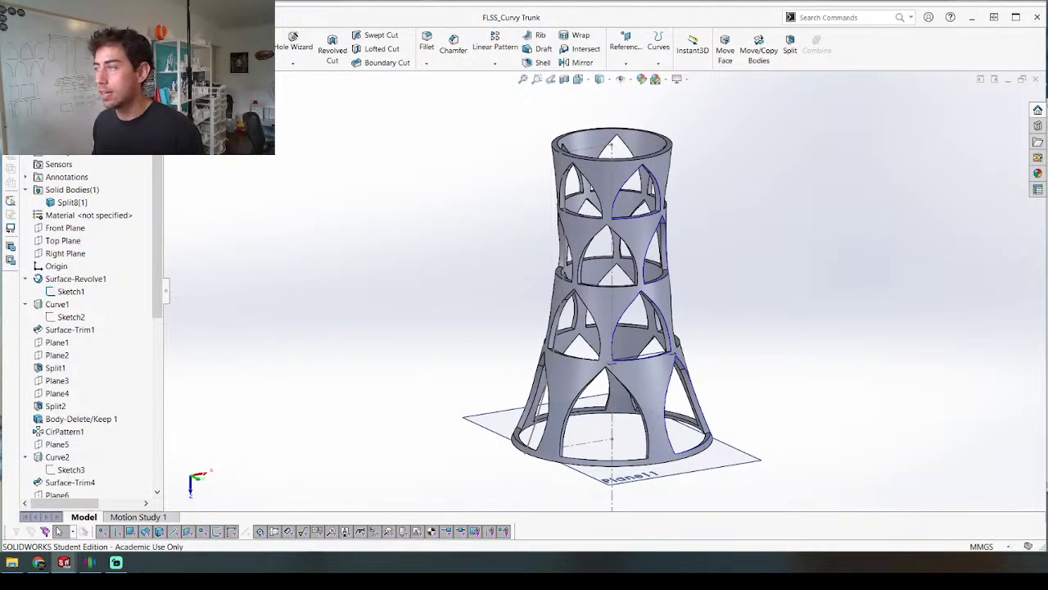
Step: Save the trunk part as a copy named FLSS_Curvy Trunk v2, opening the copy and closing the original document
left_click(601, 171)
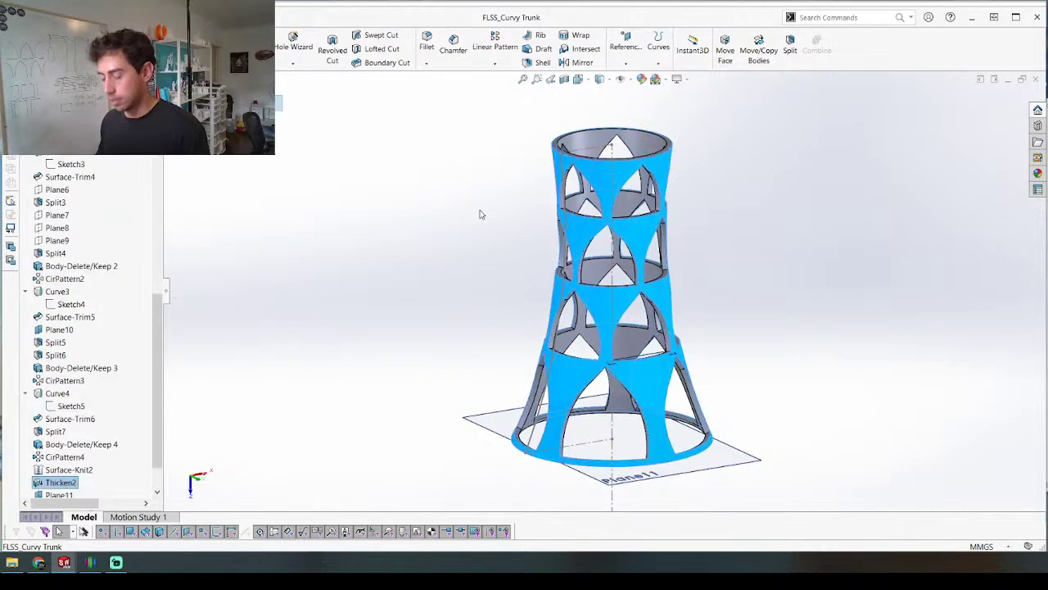
left_click(507, 289)
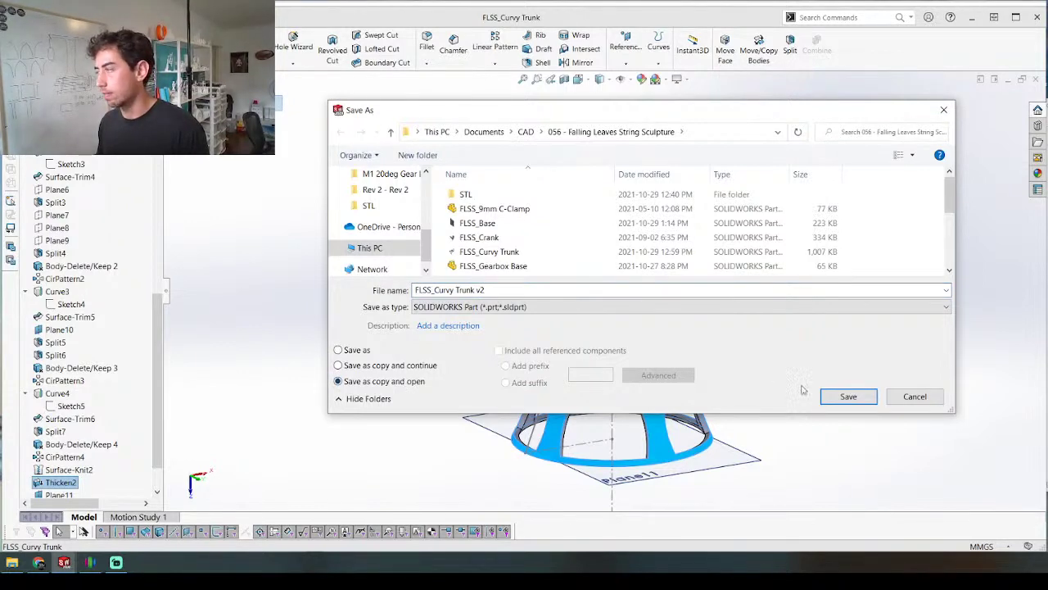
left_click(829, 394)
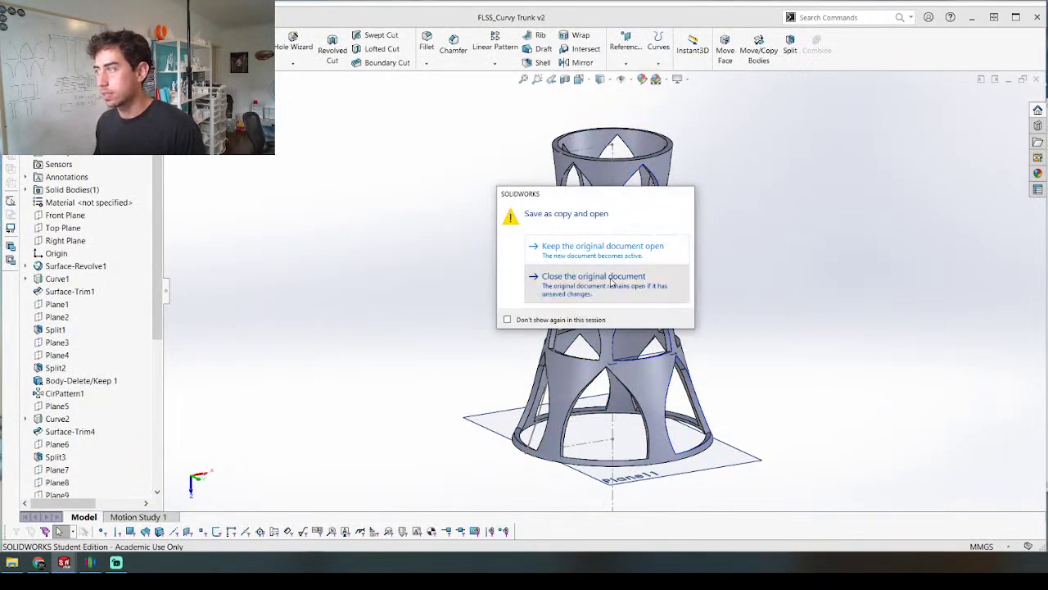
left_click(612, 283)
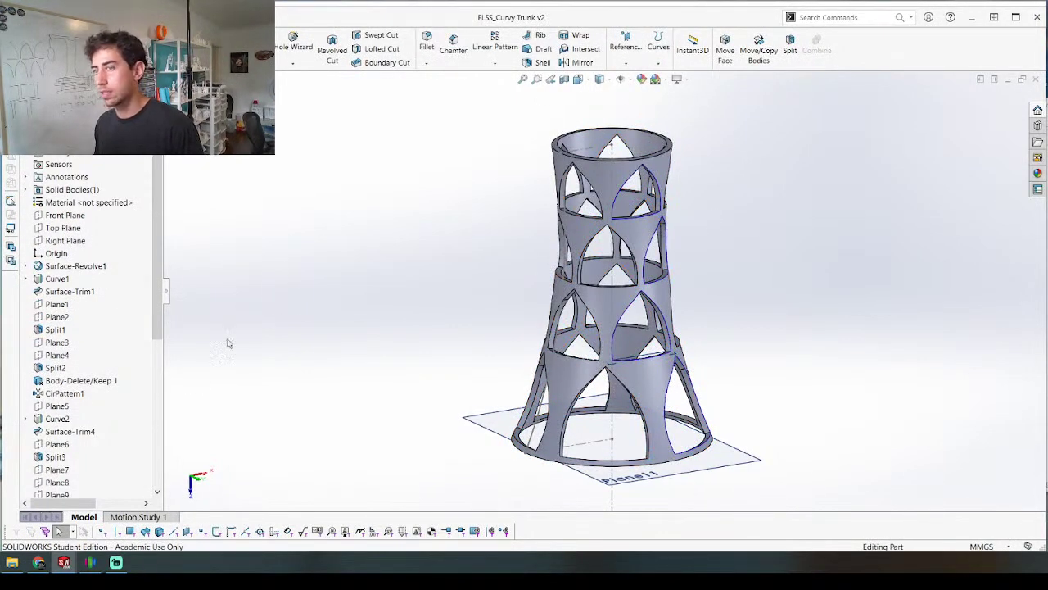
Step: Delete the run of arch, plane, split and pattern features that follows Surface-Revolve1 in the feature history
scroll(73, 361, "down", 7)
scroll(72, 360, "up", 8)
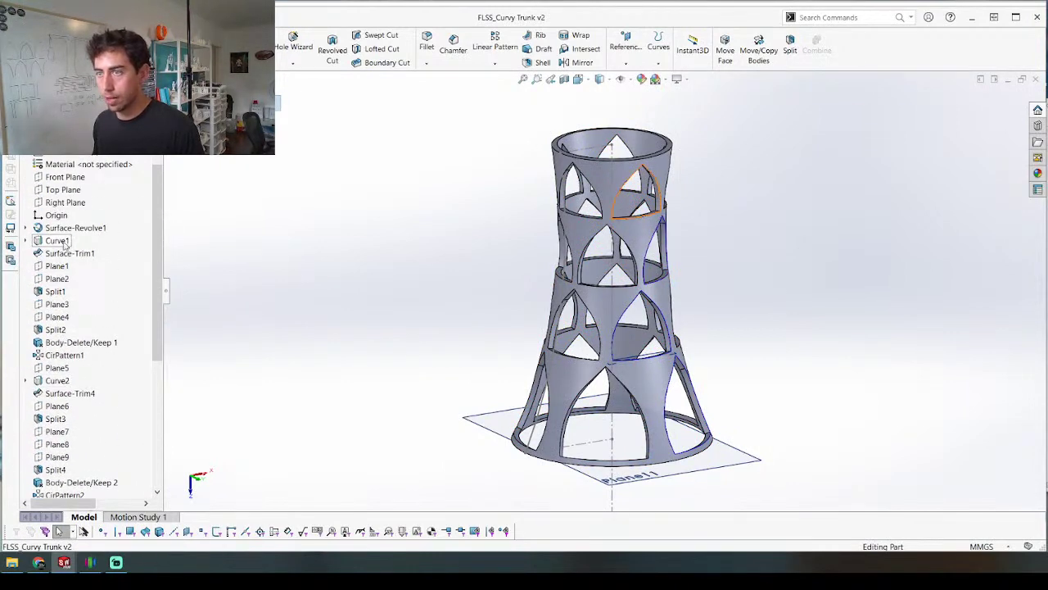
key("ctrl+a")
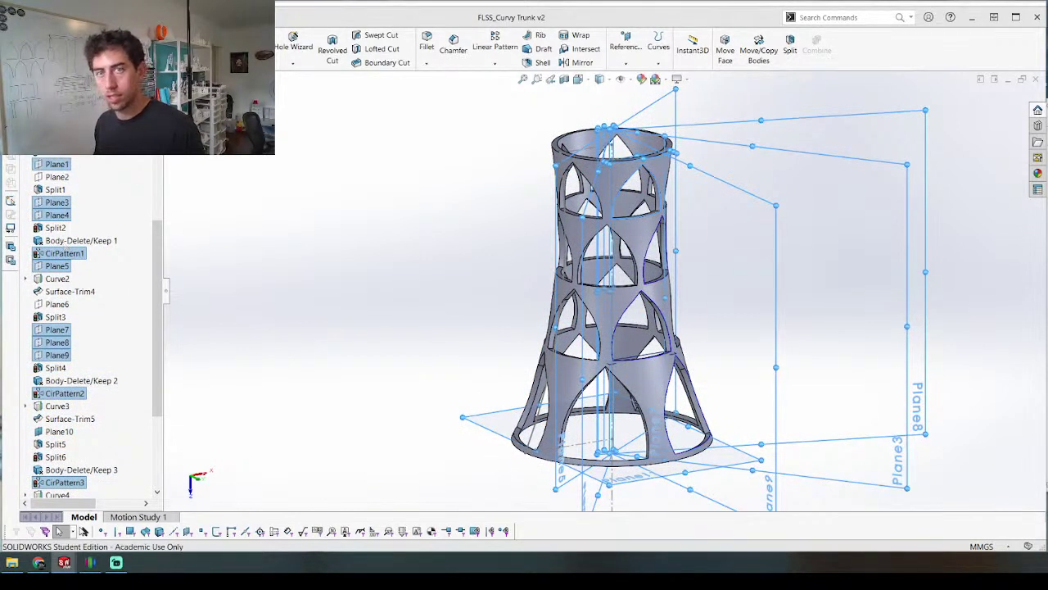
key("Delete")
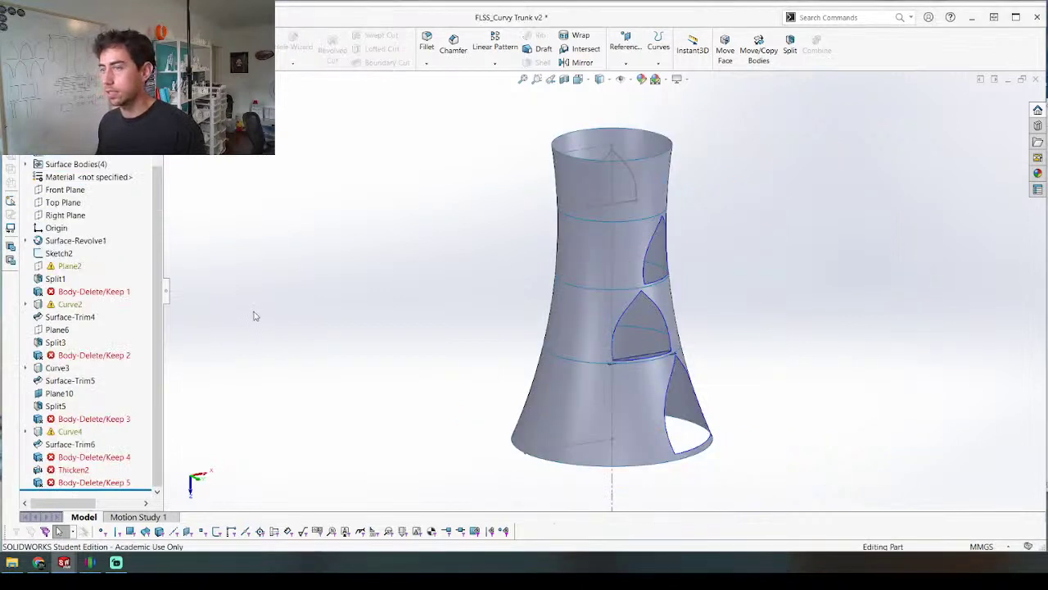
Step: Delete the leftover features from Sketch2 through Body-Delete/Keep 5
left_click(61, 254)
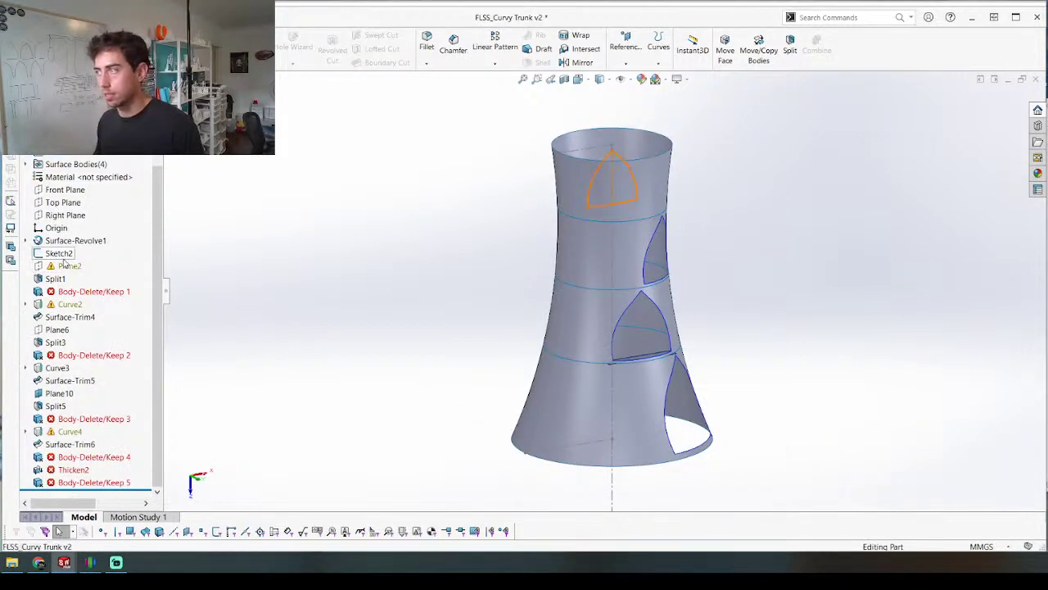
left_click(87, 483, "shift")
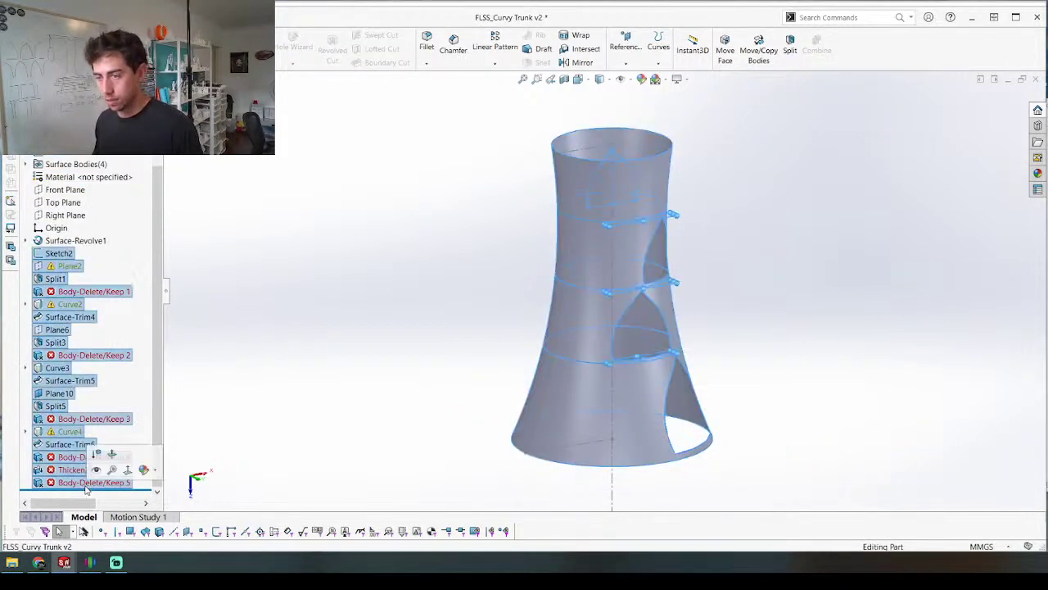
key("Delete")
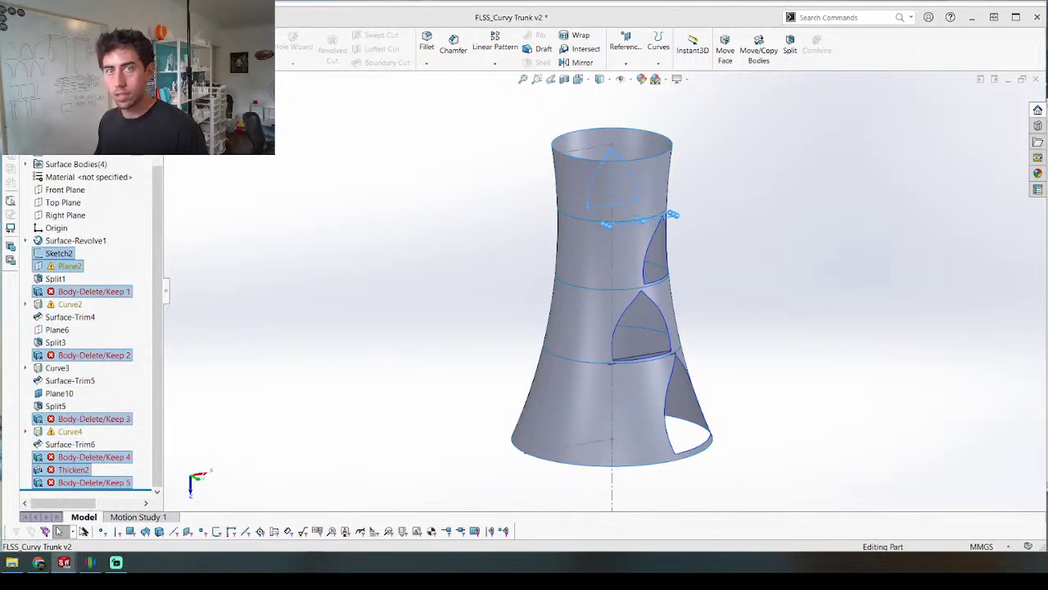
key("Delete")
left_click(365, 195)
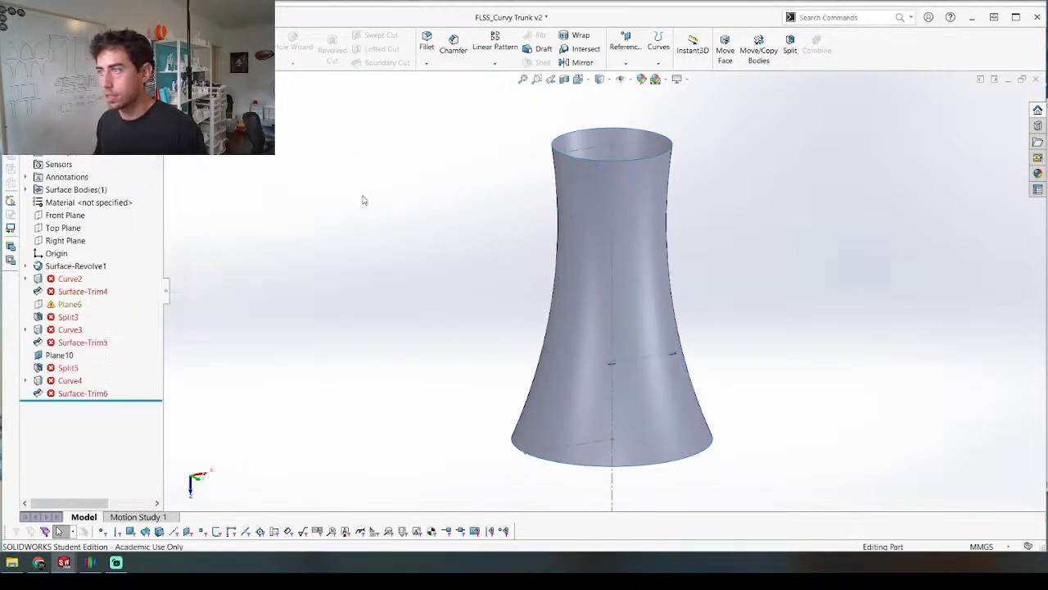
Step: Delete the remaining broken features from Curve2 through Surface-Trim6
left_click(82, 394)
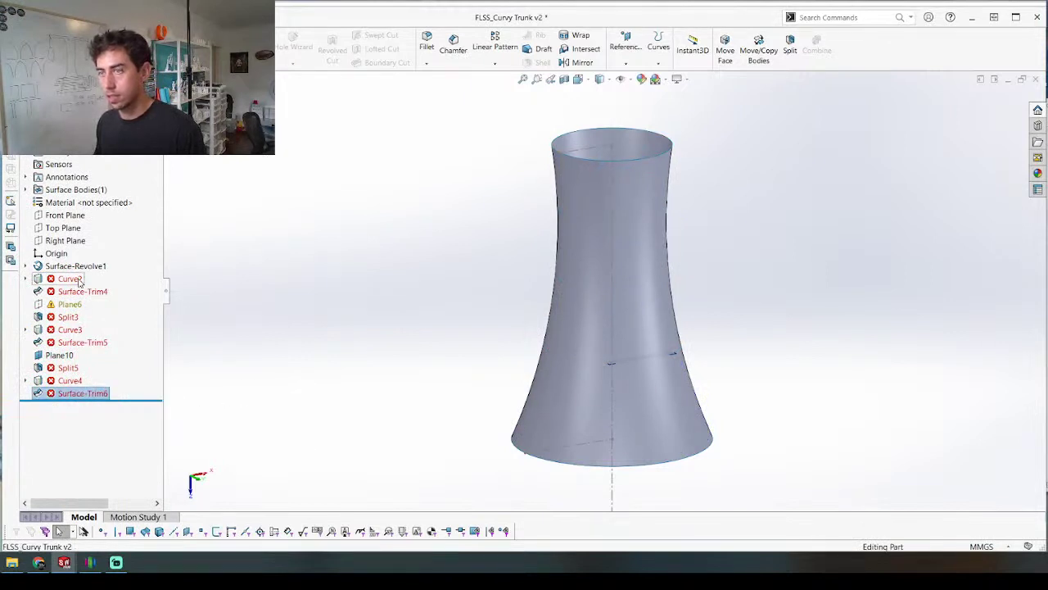
left_click(59, 282, "shift")
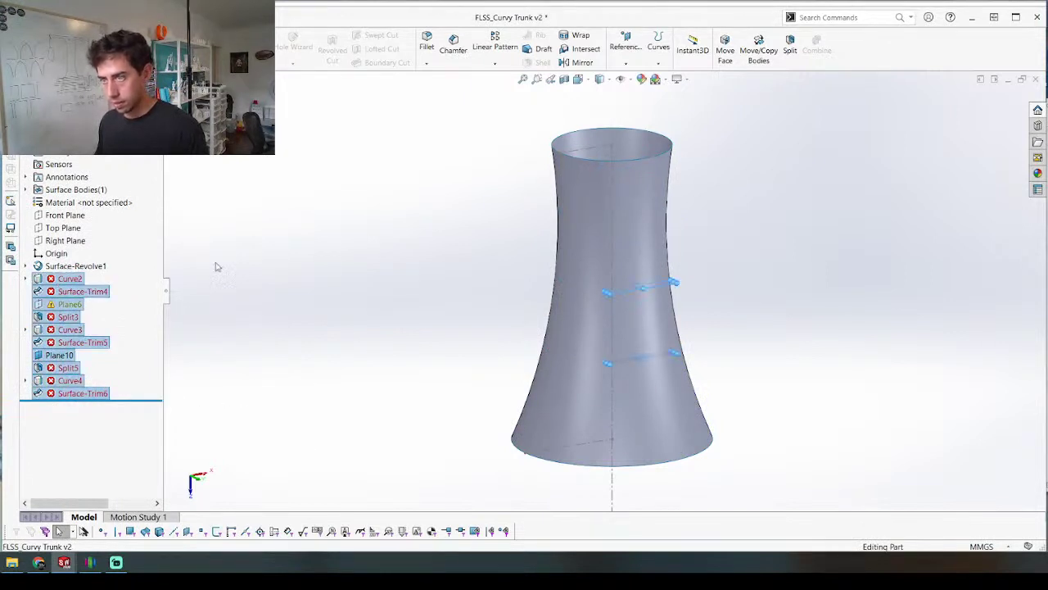
key("Delete")
left_click(354, 195)
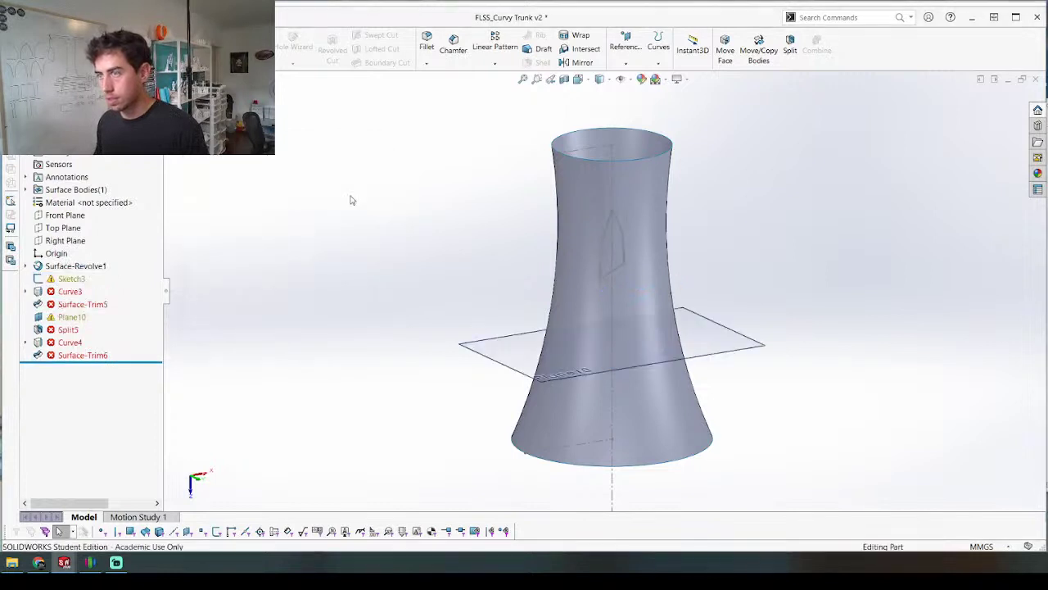
Step: Delete the broken Surface-Trim6, Curve4 and Split5 features one by one
key("Delete")
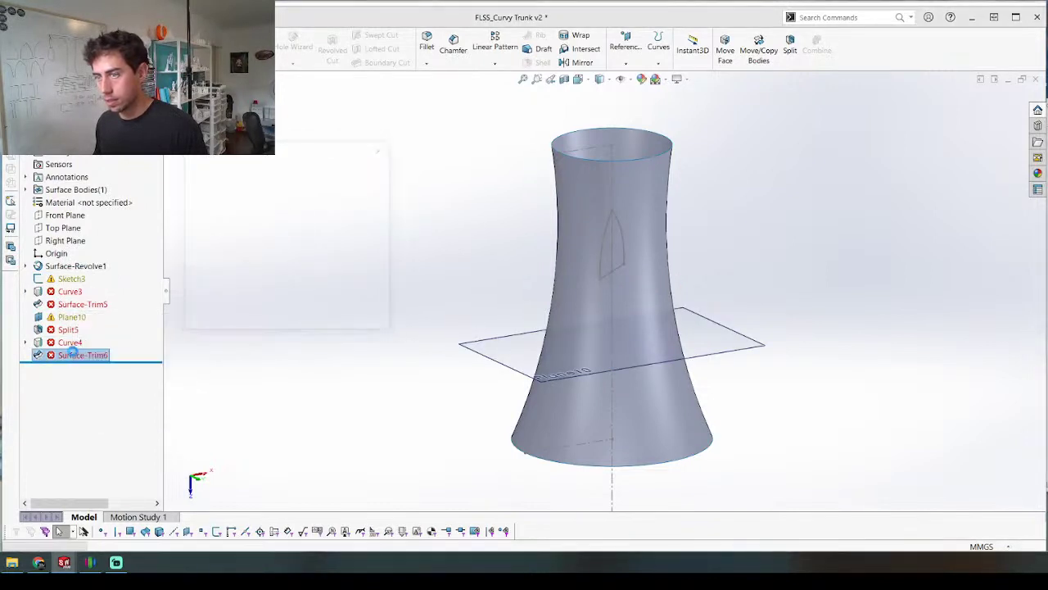
key("Return")
key("Delete")
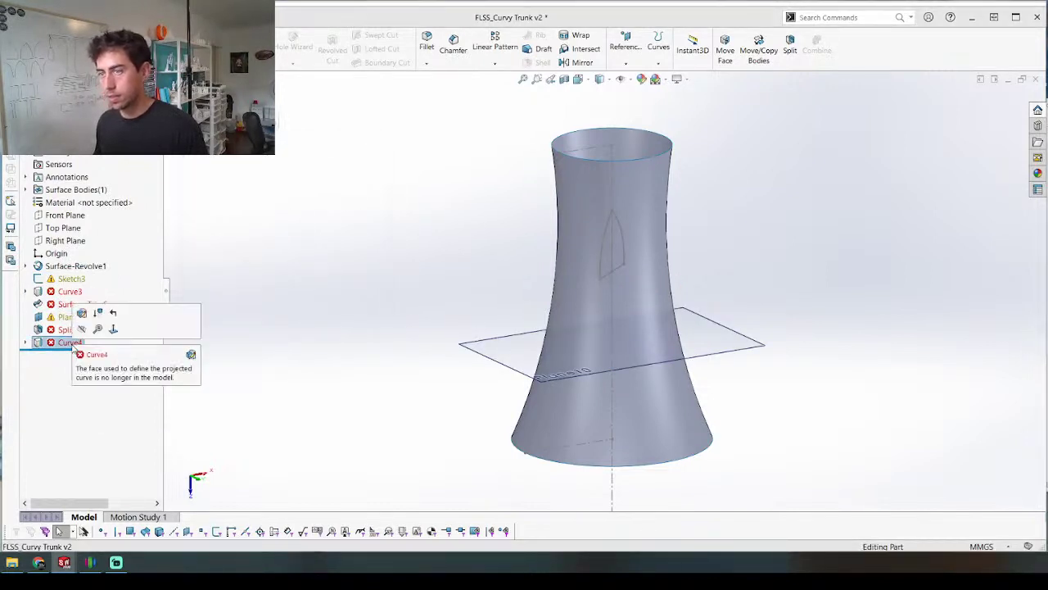
key("Return")
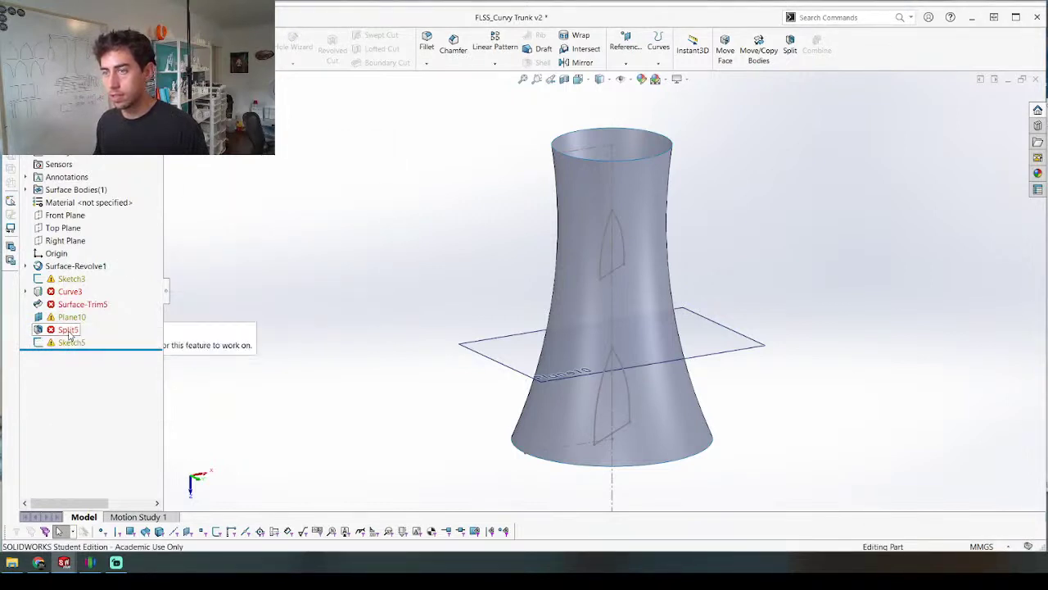
left_click(68, 331)
key("Delete")
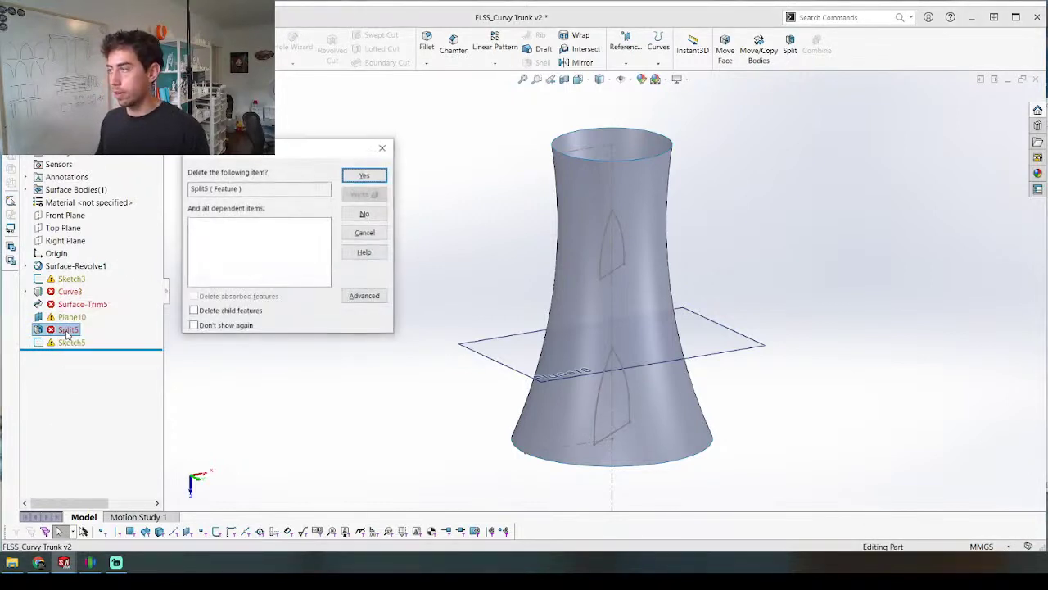
key("Return")
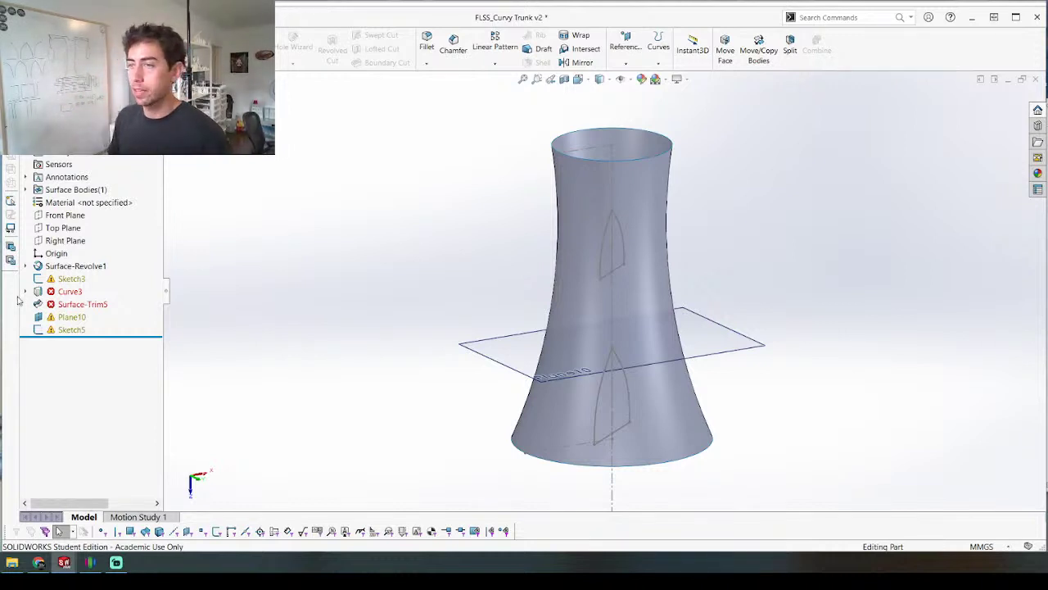
Step: Delete the orphaned Sketch5 and the Plane10 reference plane
left_click(66, 330)
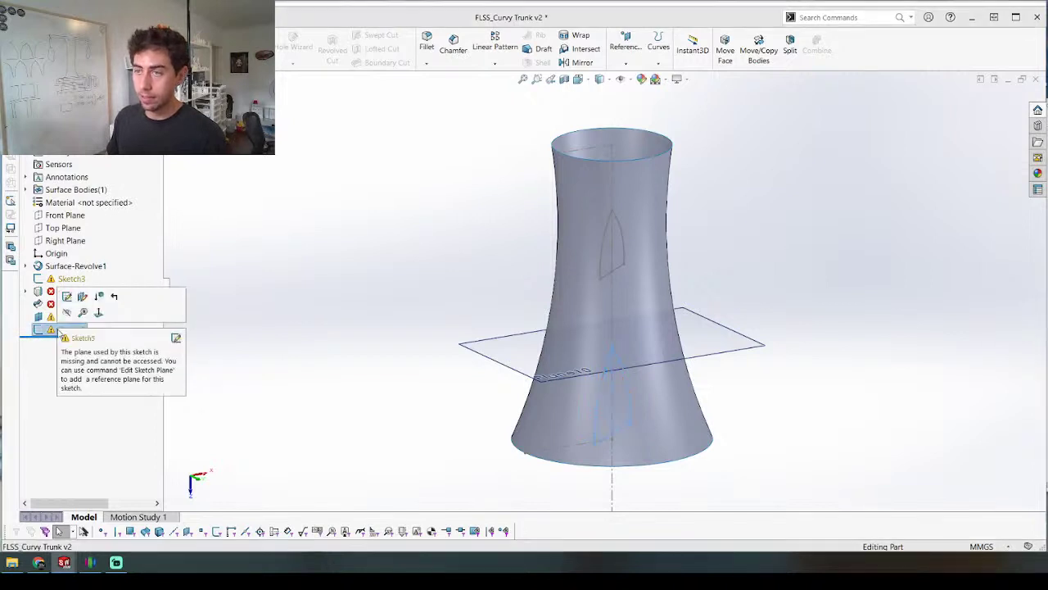
key("Delete")
key("Return")
left_click(63, 317)
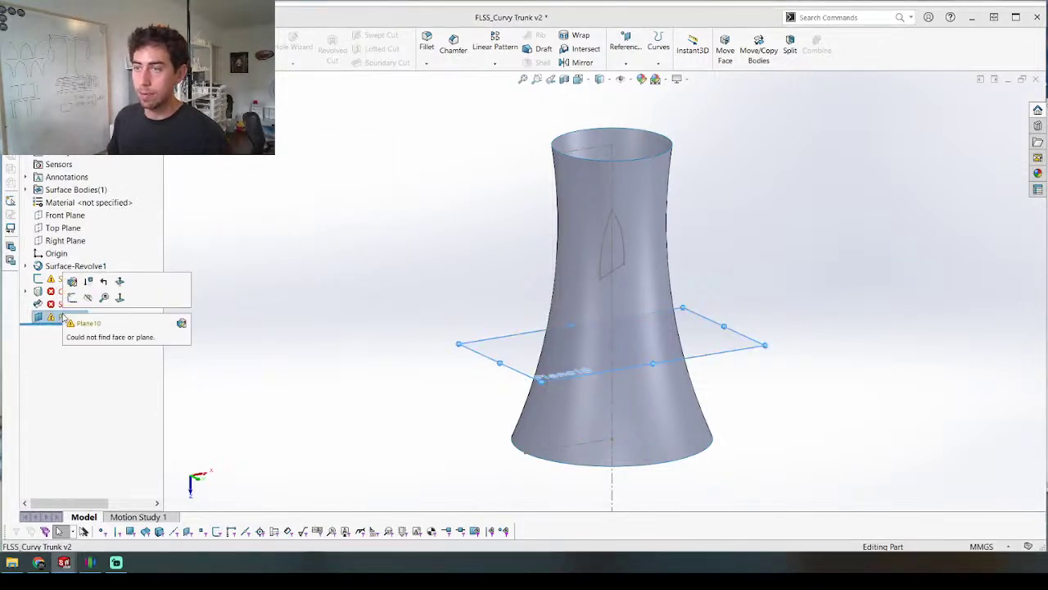
key("Delete")
key("Return")
Step: Delete the broken Surface-Trim5 and Curve3 features
left_click(65, 304)
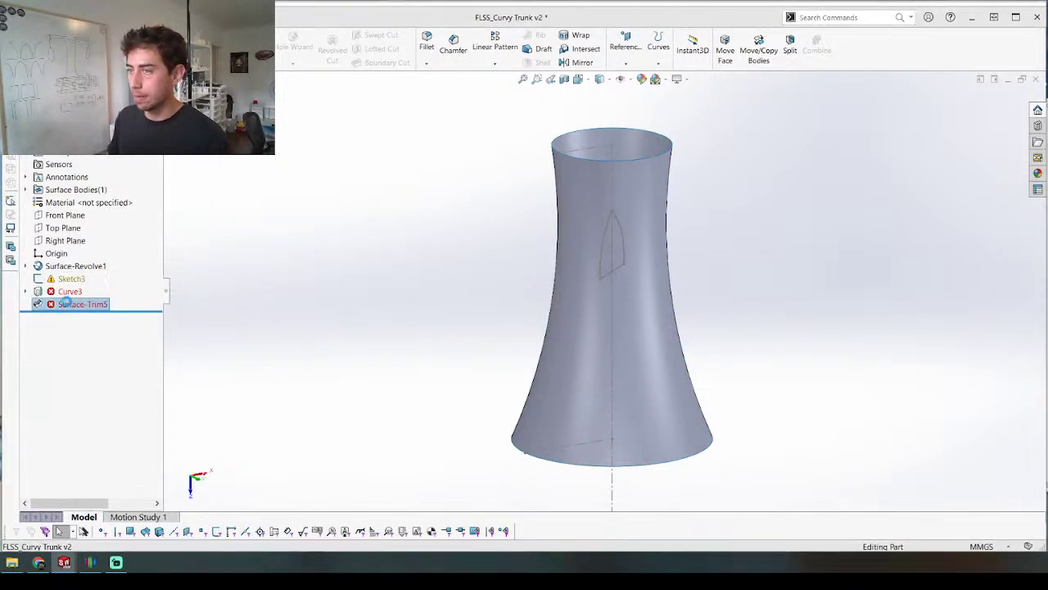
key("Delete")
key("Return")
left_click(70, 292)
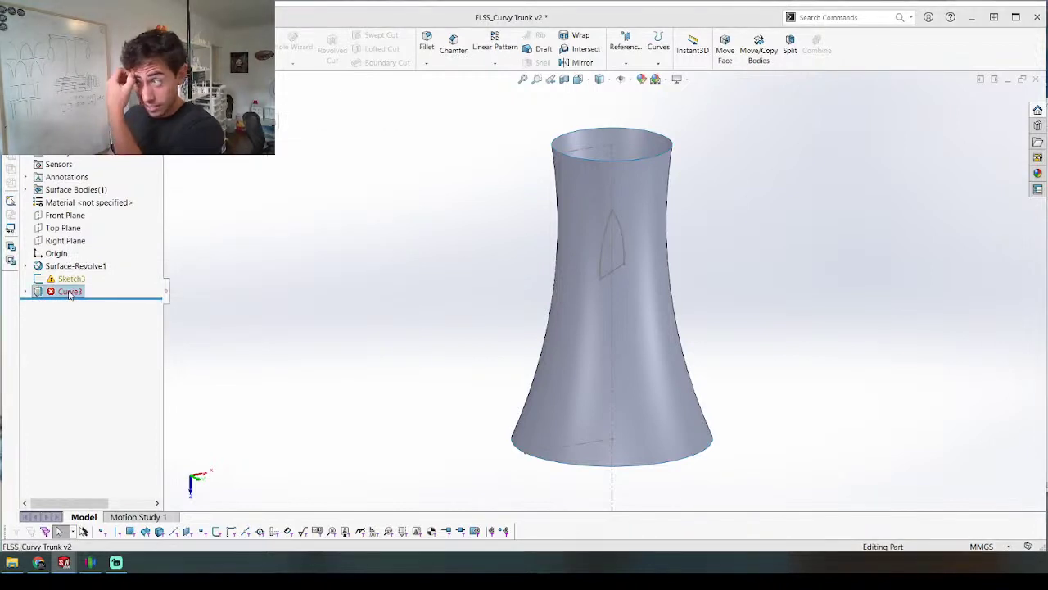
key("Delete")
key("Return")
Step: Delete the leftover Sketch3 and Sketch4
left_click(63, 279)
key("Delete")
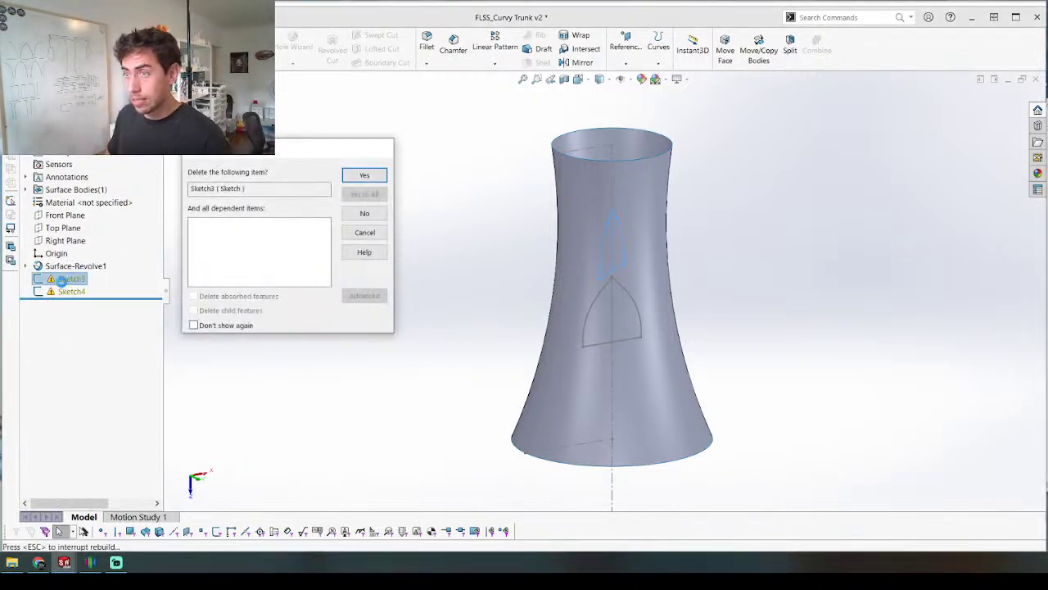
key("Return")
left_click(63, 279)
key("Delete")
key("Return")
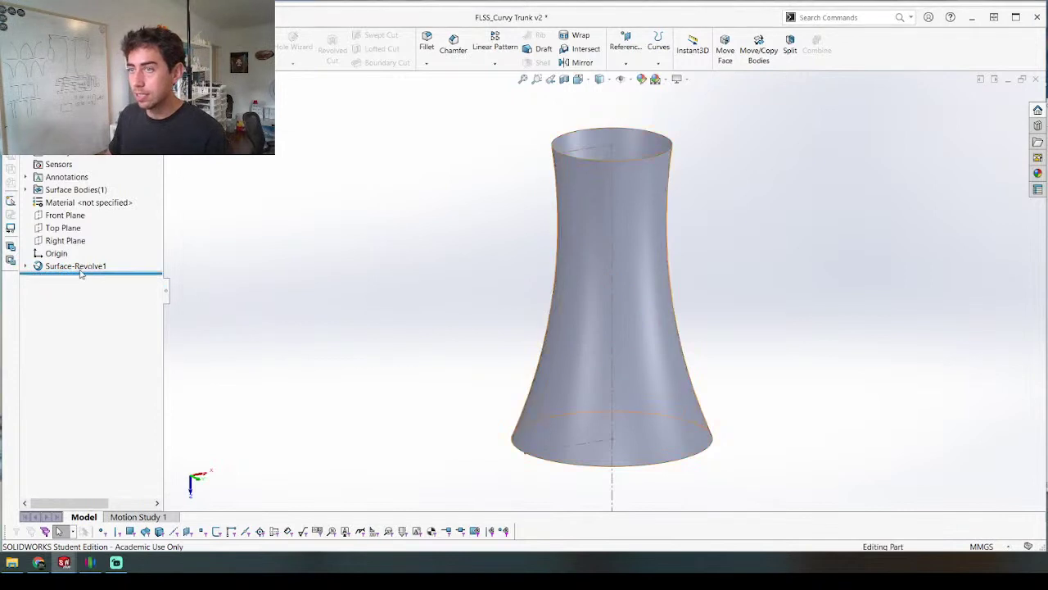
Step: Delete Surface-Revolve1 while keeping its profile Sketch1
mouse_move(124, 271)
left_mouse_down()
mouse_move(130, 259)
mouse_move(127, 272)
left_mouse_up()
left_click(52, 270)
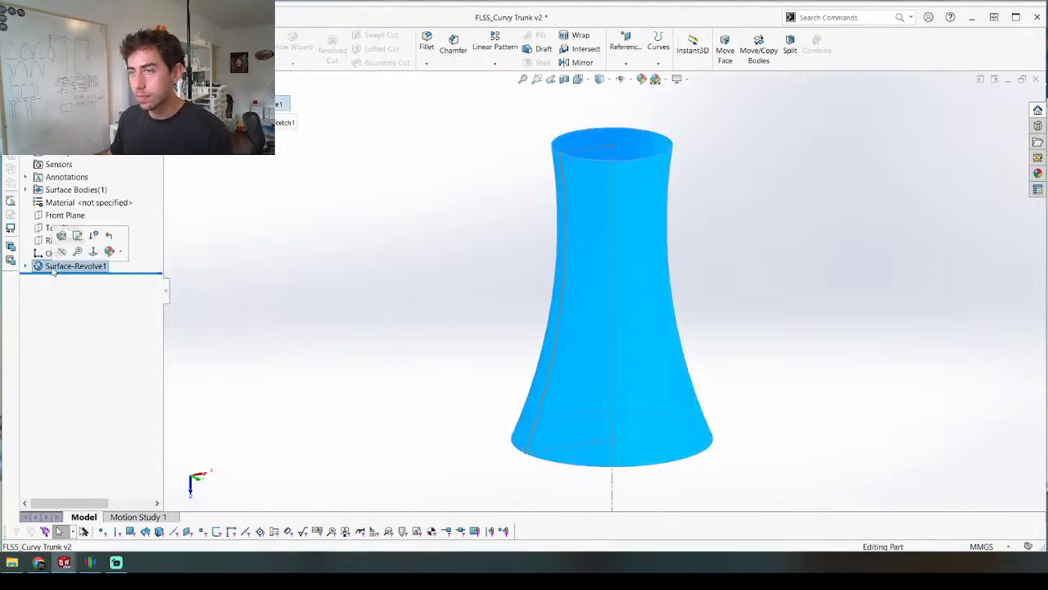
key("Delete")
key("Return")
middle_click_drag(538, 240, 529, 199)
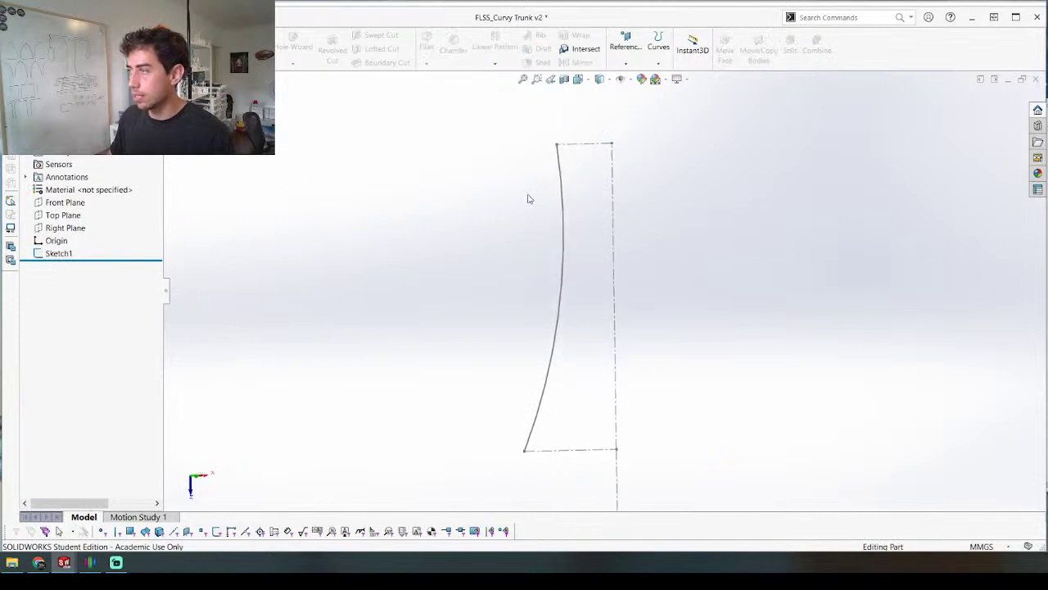
Step: Edit Sketch1 and offset the R350 profile arc by 10 mm inward, toward the vertical centerline
right_click(49, 253)
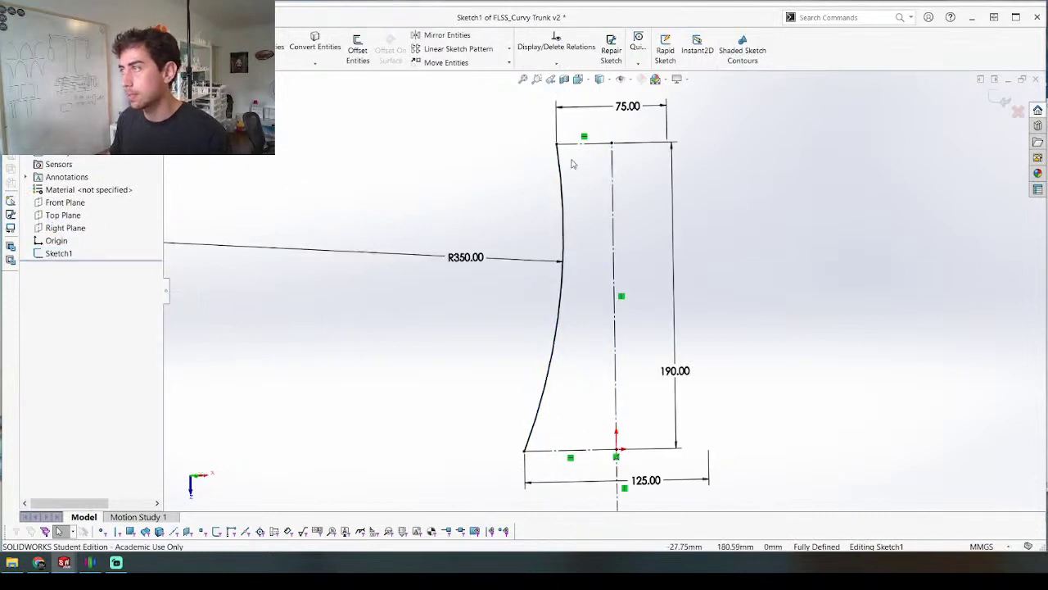
key("ctrl+8")
scroll(640, 162, "down", 2)
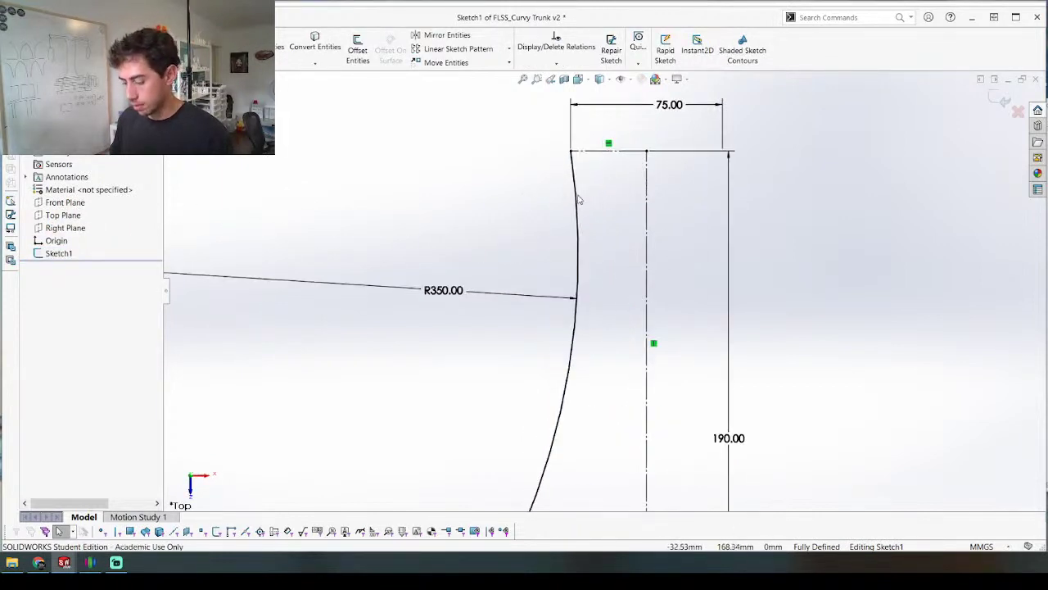
left_click(569, 159)
key("Escape")
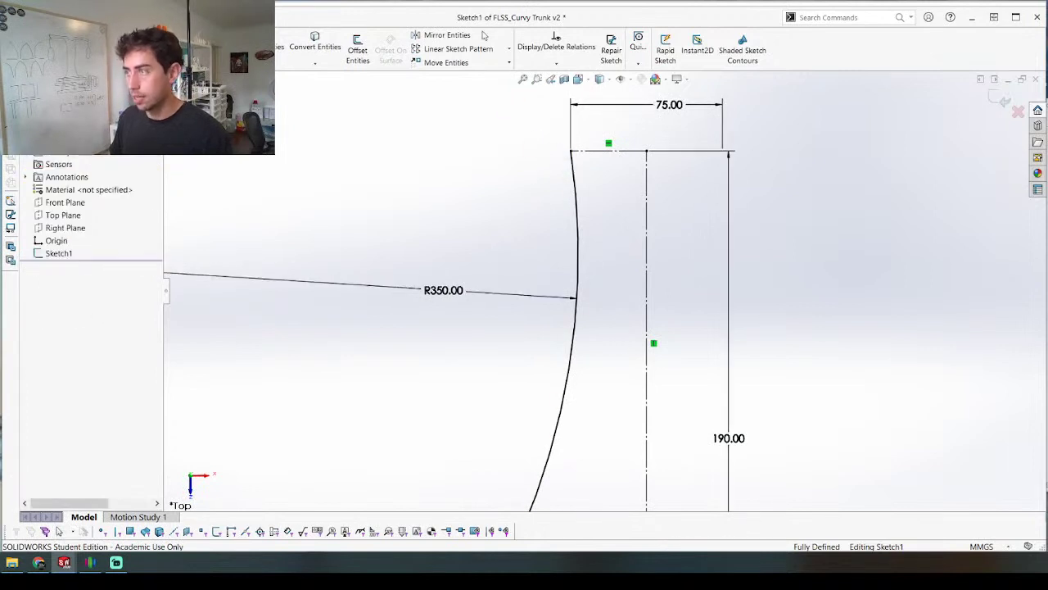
left_click(358, 50)
left_click(576, 180)
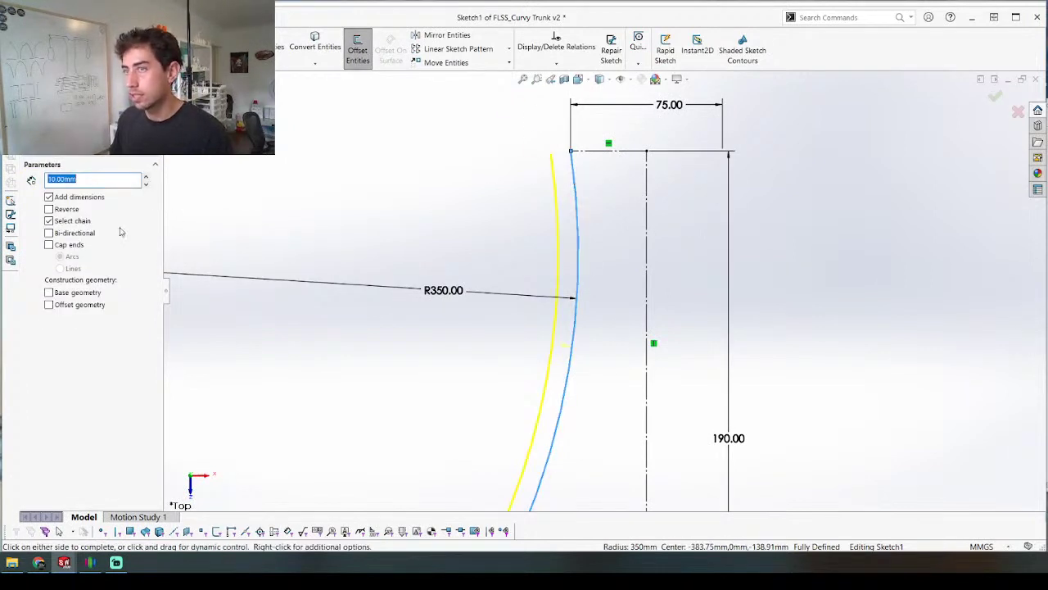
left_click(49, 209)
left_click(585, 346)
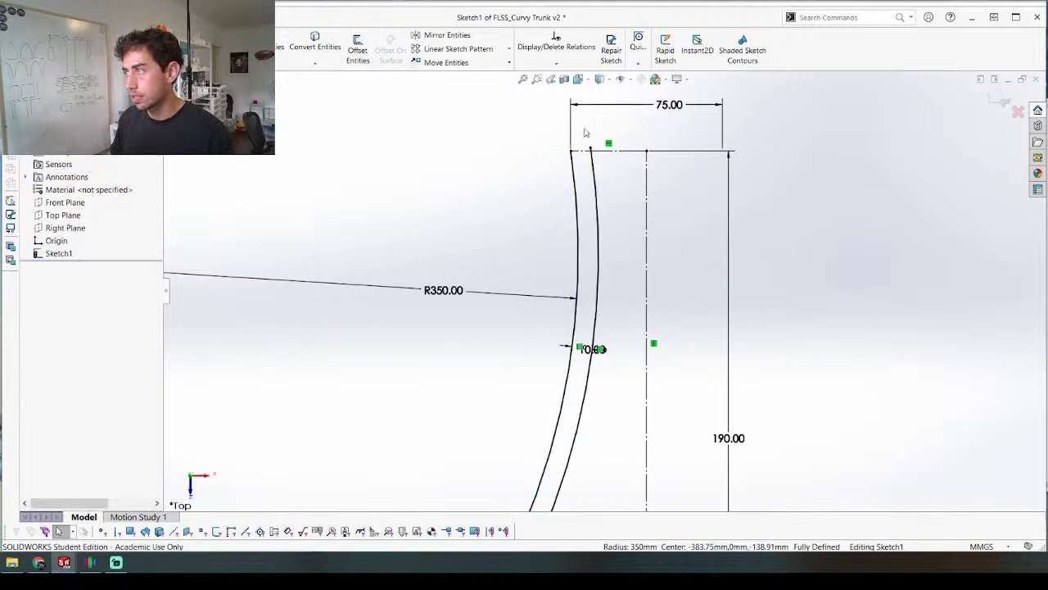
Step: Draw a horizontal line along the upper construction line to connect the original arc with the offset arc
scroll(579, 218, "down", 5)
key("l")
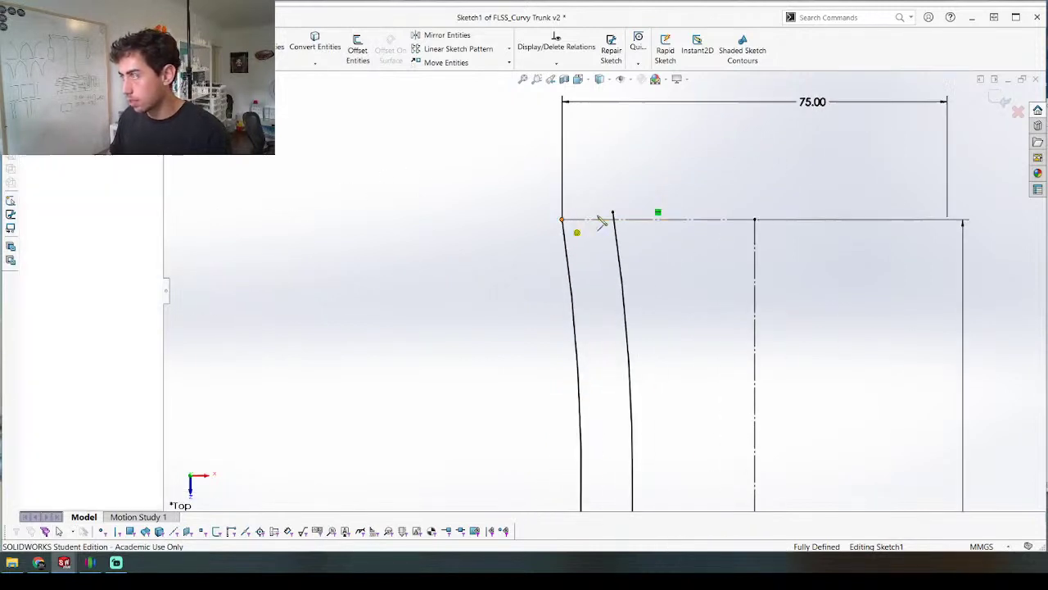
left_click(613, 213)
left_click(615, 220)
key("Escape")
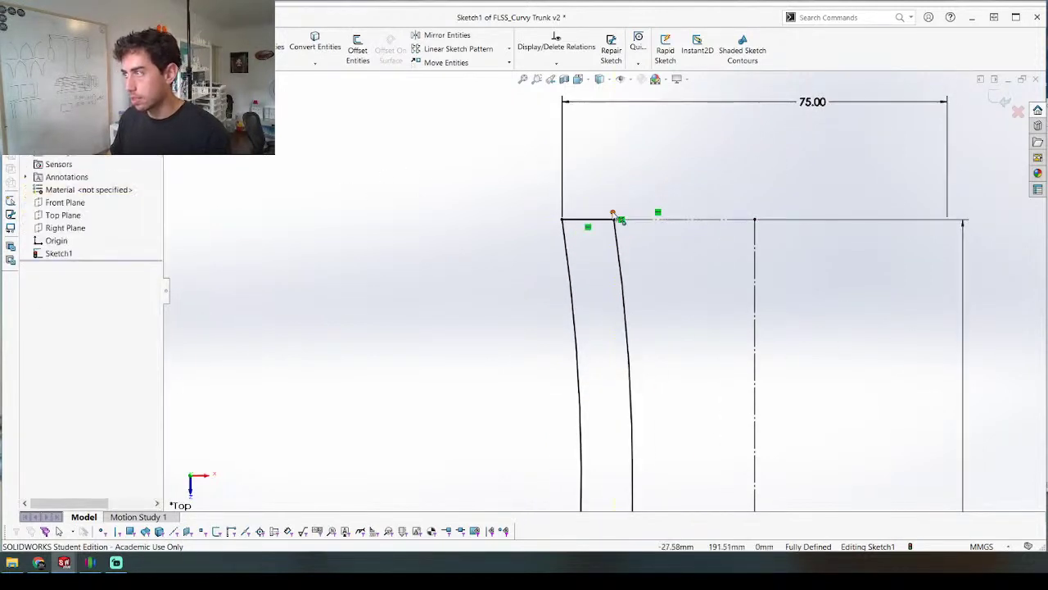
Step: Trim the offset arc's overhanging ends back to the upper and lower horizontal construction lines
scroll(621, 219, "down", 3)
key("t")
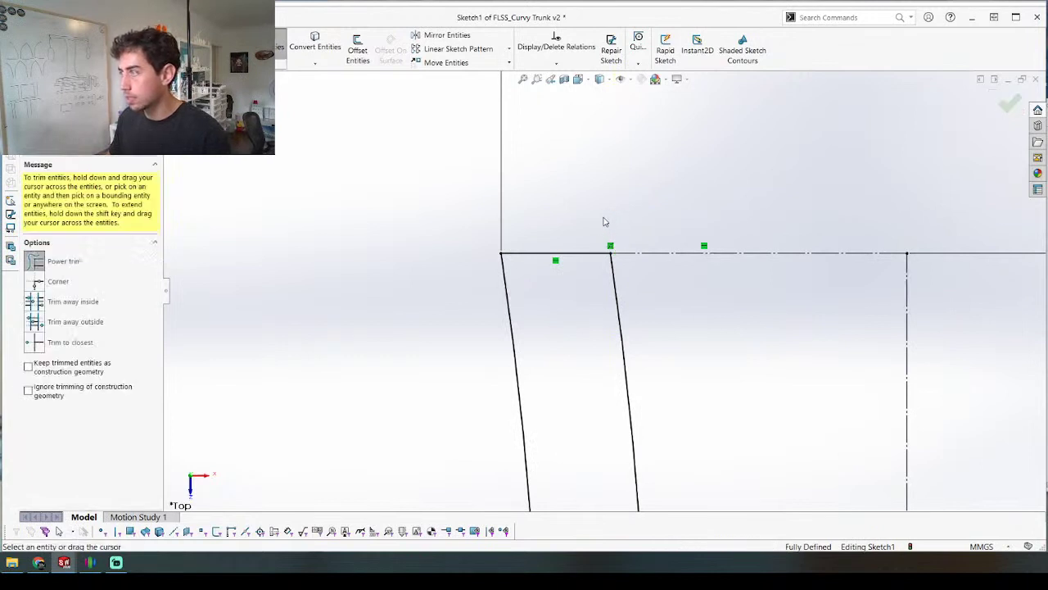
scroll(606, 222, "up", 6)
scroll(627, 339, "down", 8)
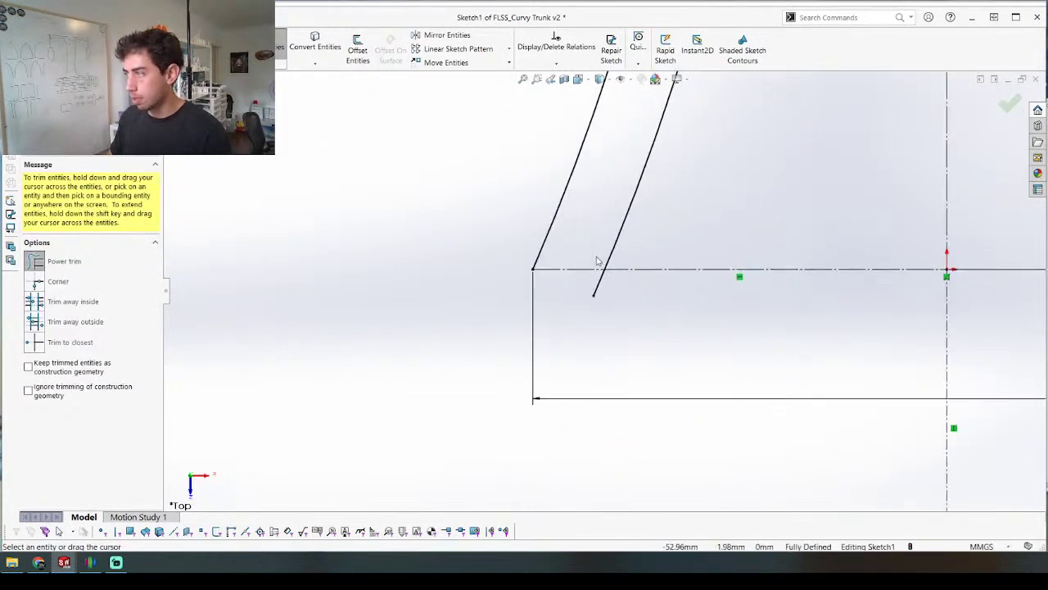
key("Escape")
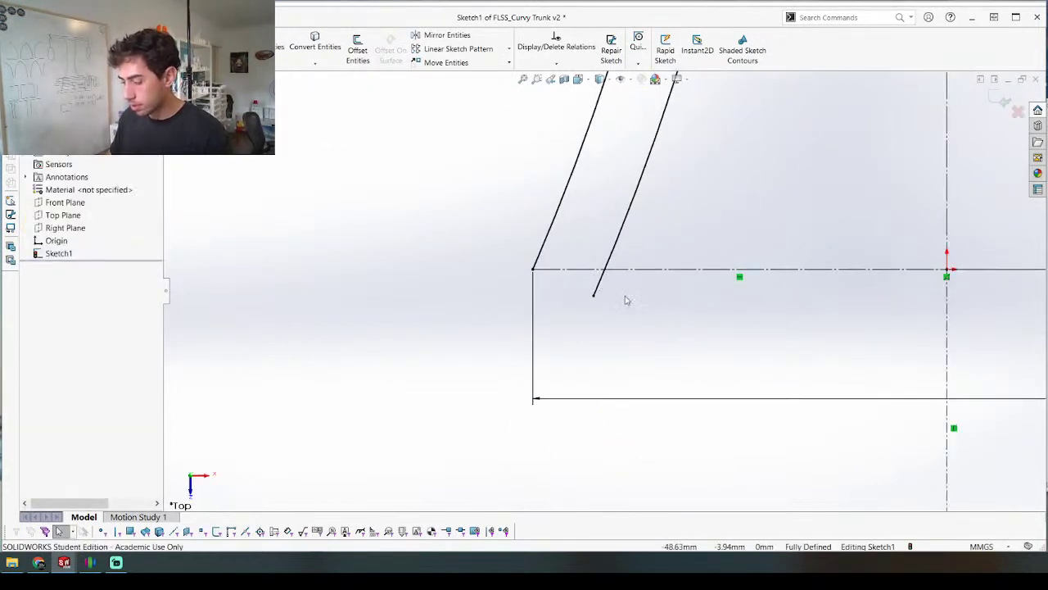
key("t")
left_click_drag(620, 293, 594, 289)
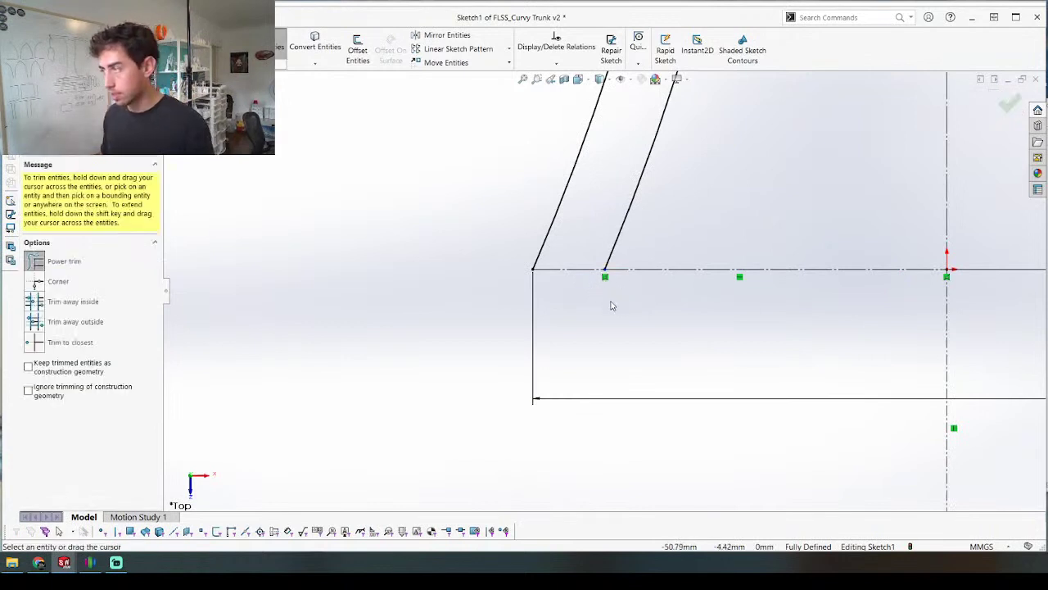
Step: Draw a horizontal line between the lower ends of the two arcs to close the profile
key("Escape")
key("l")
left_click(606, 269)
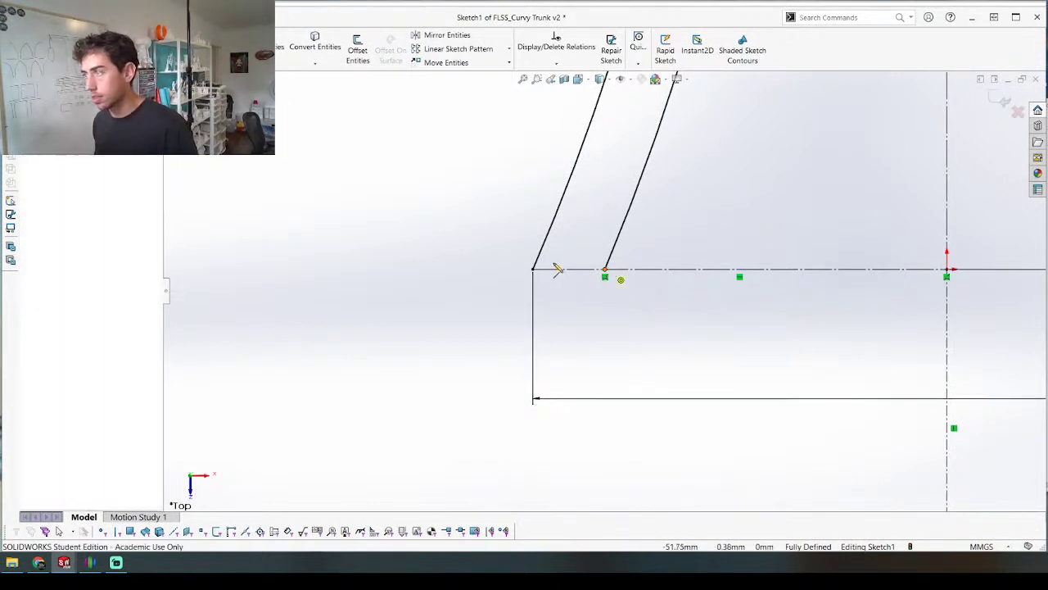
left_click(533, 270)
key("Escape")
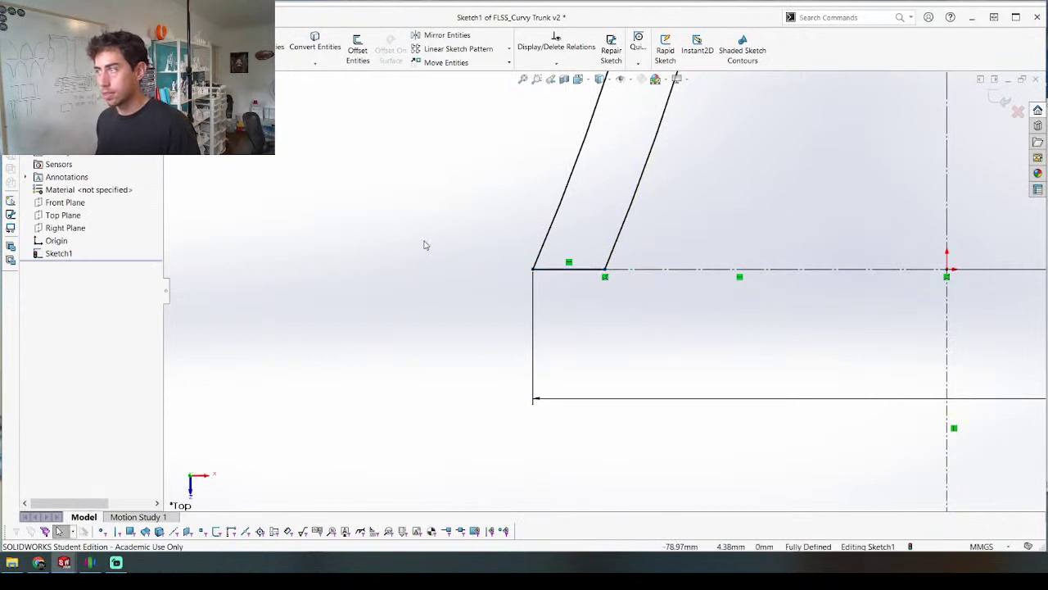
Step: Extrude the closed curved profile 3.5 mm with the Mid Plane end condition
scroll(426, 245, "up", 10)
key("e")
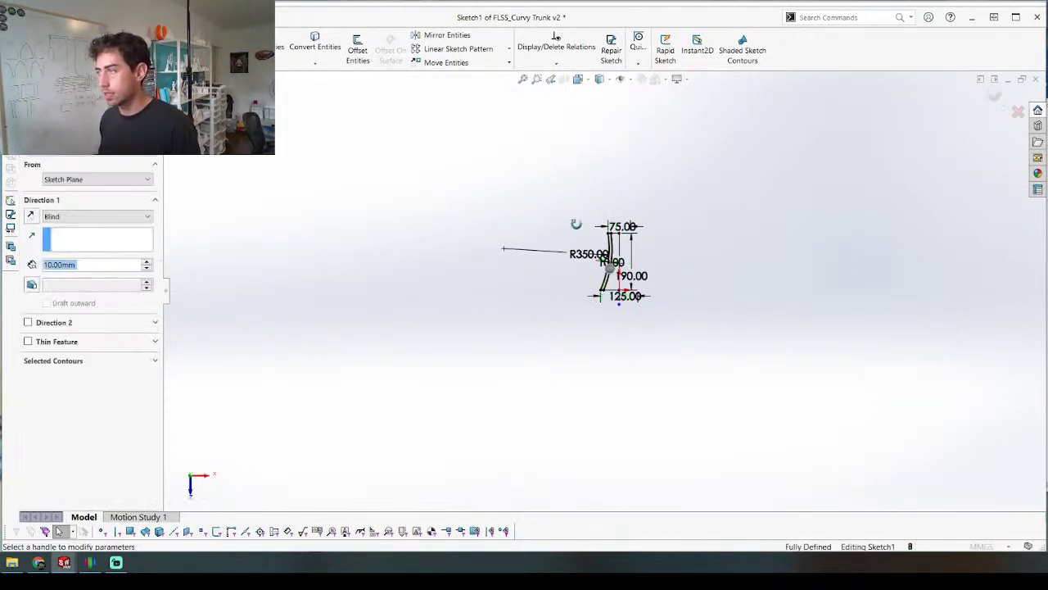
middle_click_drag(576, 223, 613, 407)
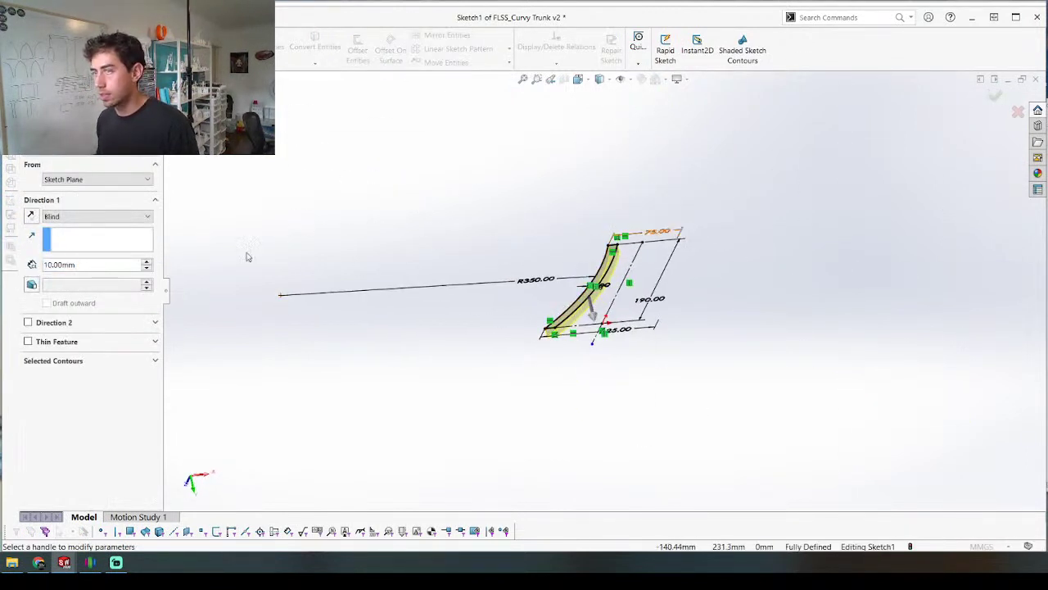
scroll(633, 225, "up", 5)
left_click(96, 215)
left_click(71, 273)
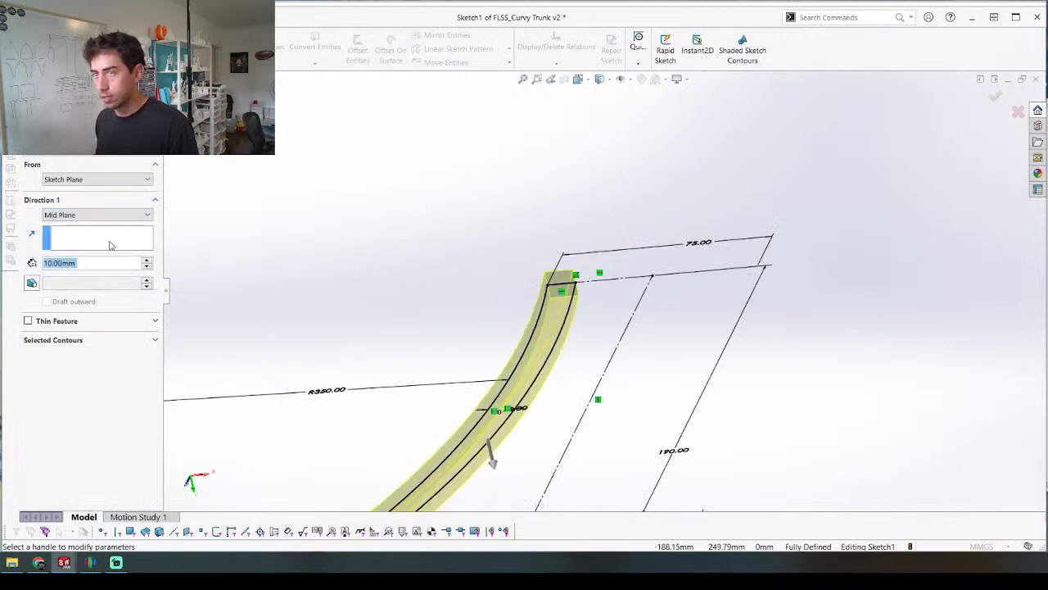
key("Return")
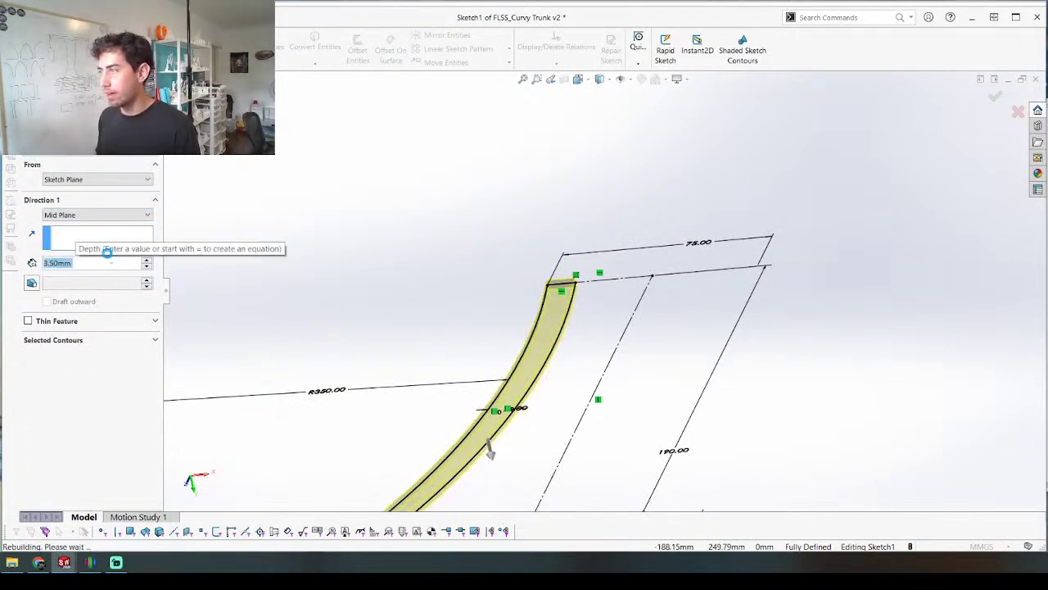
scroll(349, 231, "down", 4)
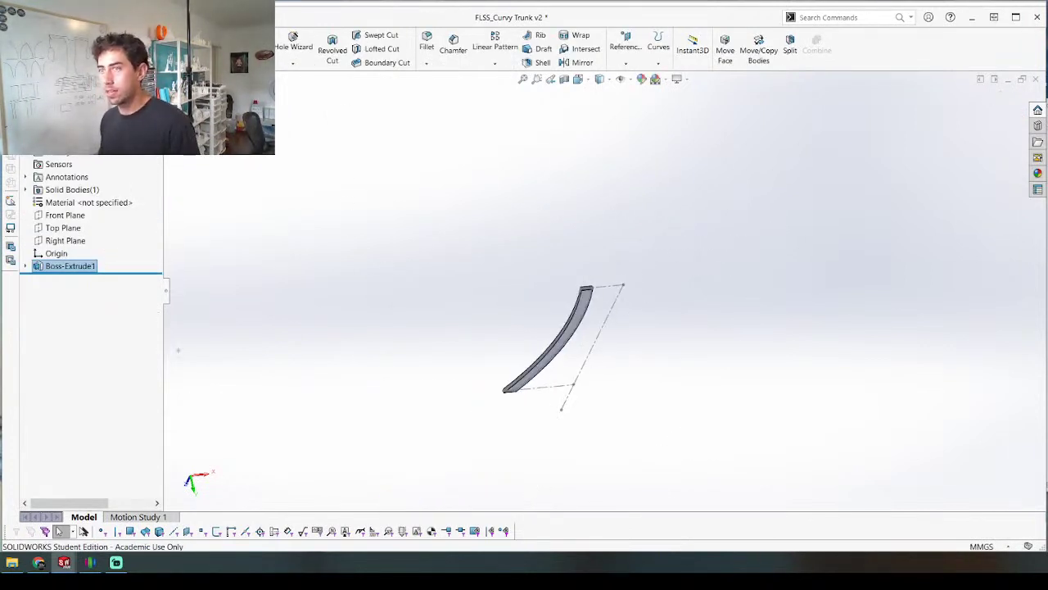
Step: Try to circular-pattern the extruded strip as a feature about the vertical centerline with 8 instances over 360°, and delete that pattern
left_click(495, 63)
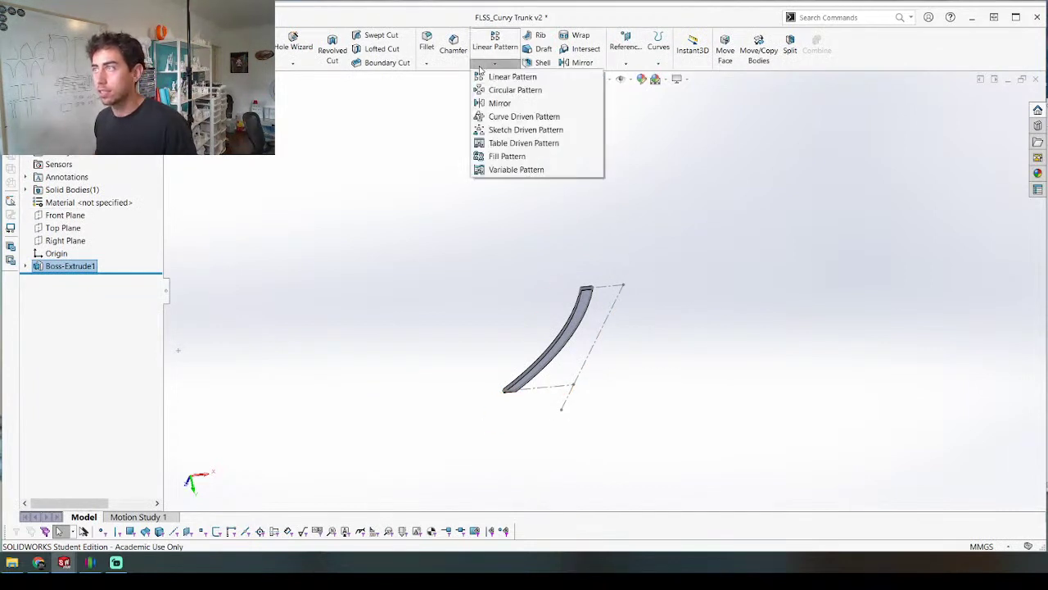
left_click(501, 89)
left_click(606, 332)
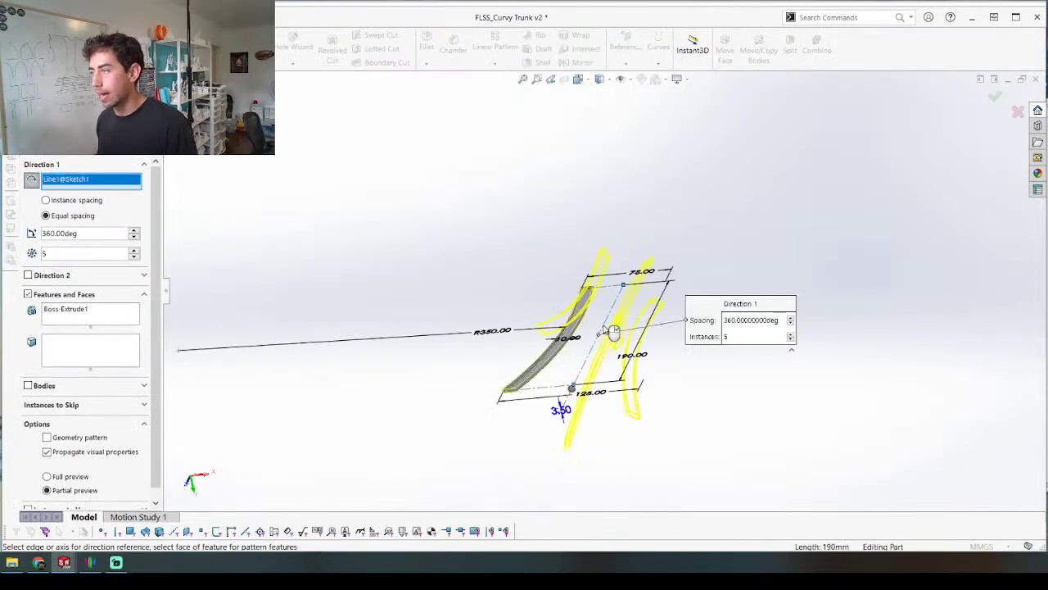
left_click(135, 250)
left_click(135, 251)
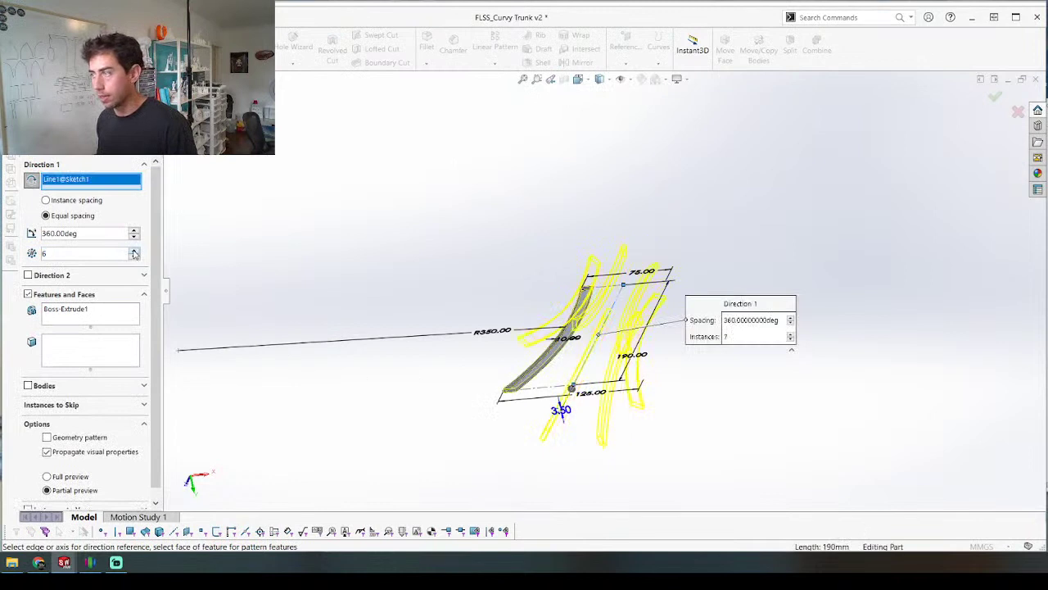
key("Return")
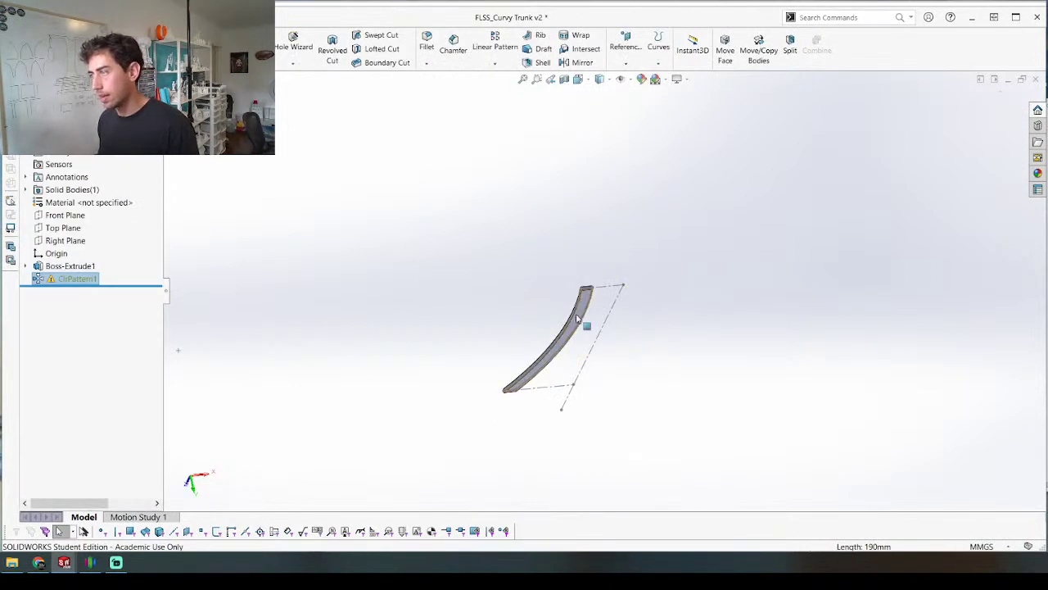
key("Delete")
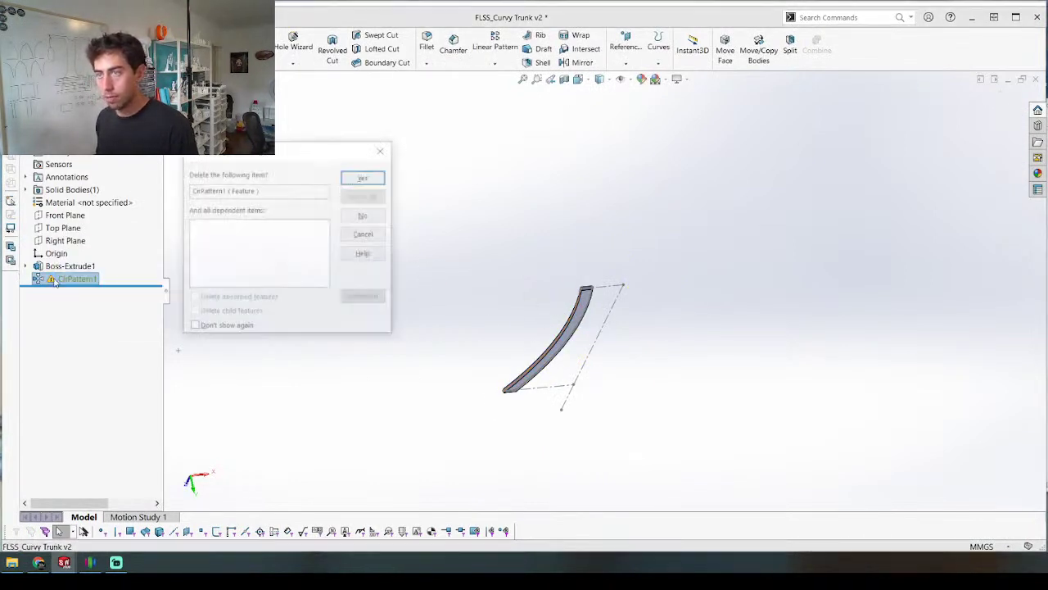
key("Return")
Step: Circular-pattern the curved strip as a body about the vertical sketch centerline with 8 equally spaced instances over 360°
left_click(494, 63)
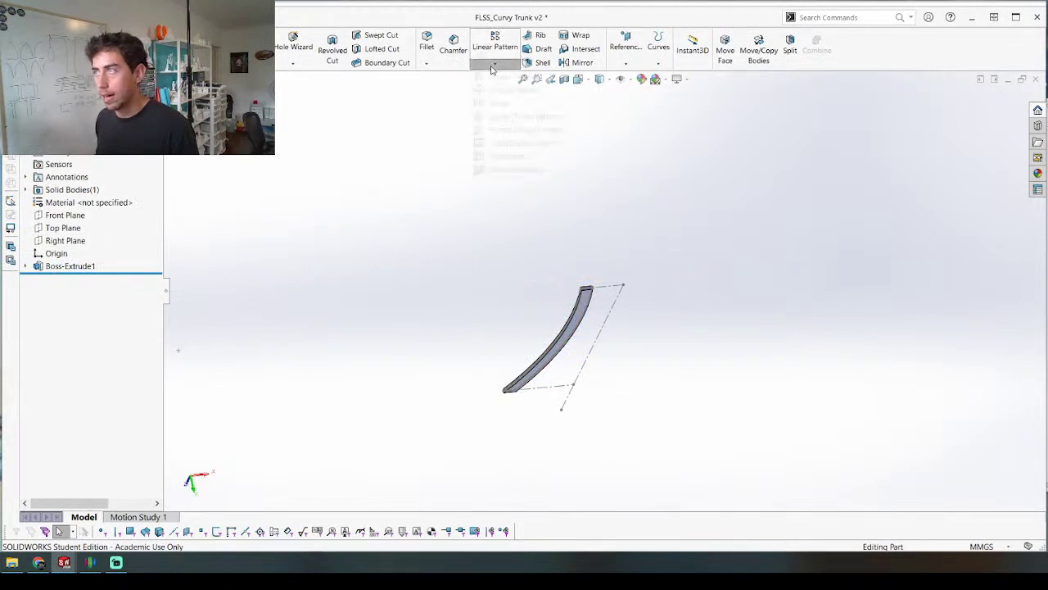
left_click(509, 88)
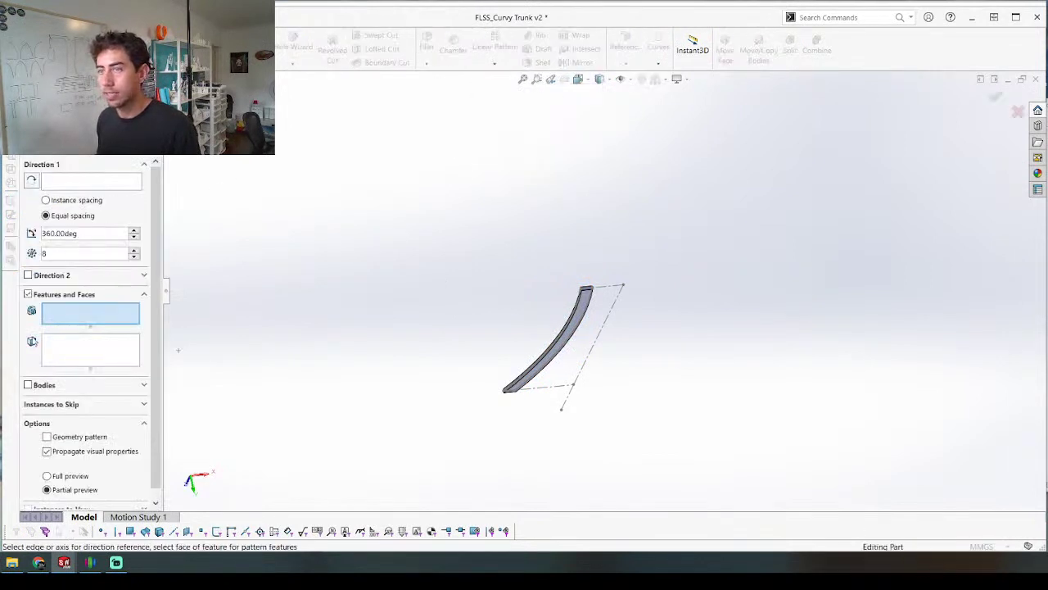
left_click(28, 294)
left_click(28, 314)
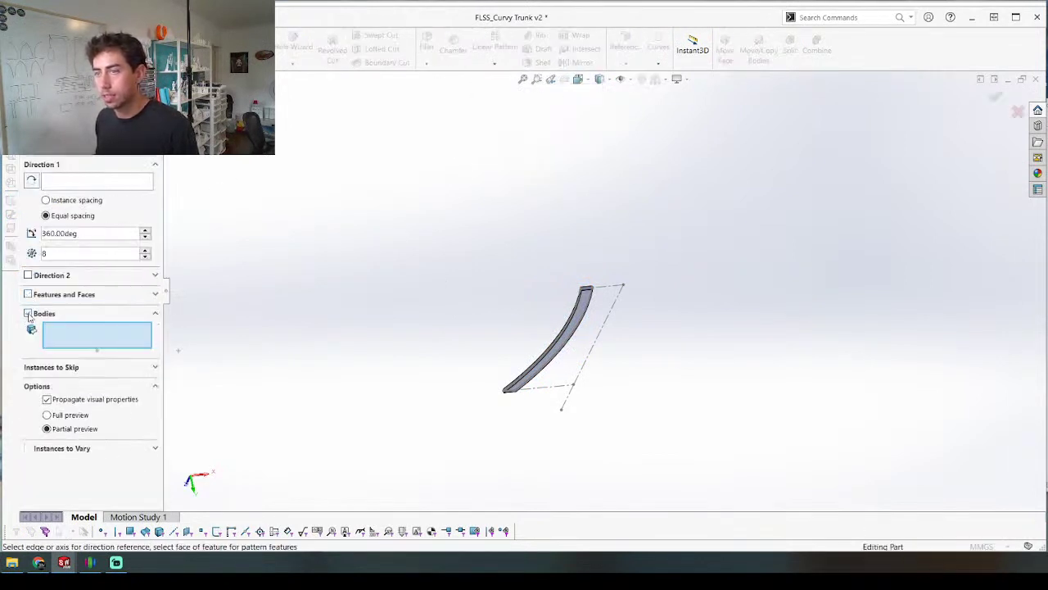
left_click(583, 314)
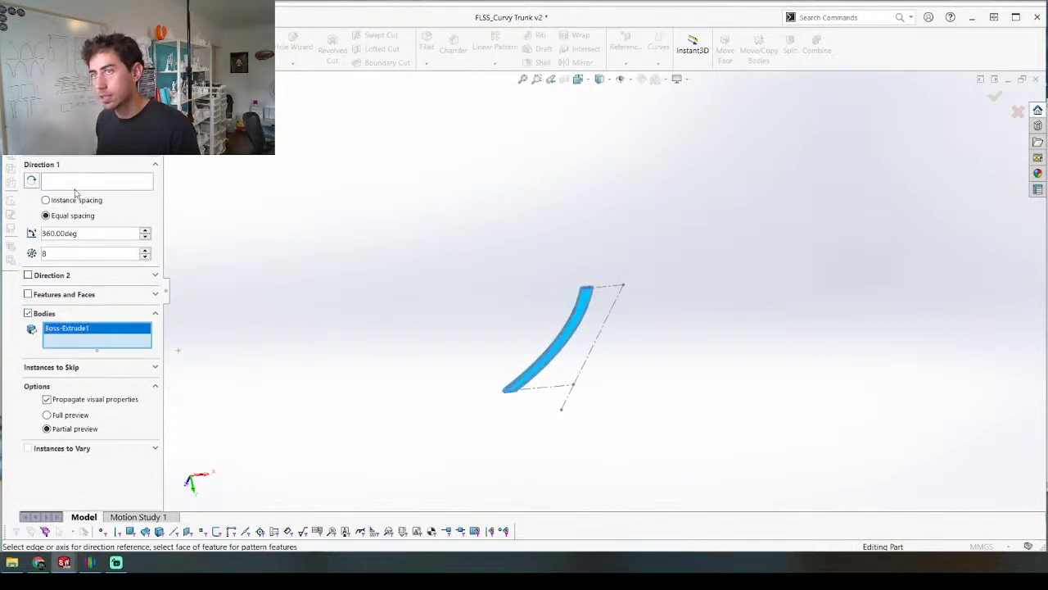
left_click(107, 181)
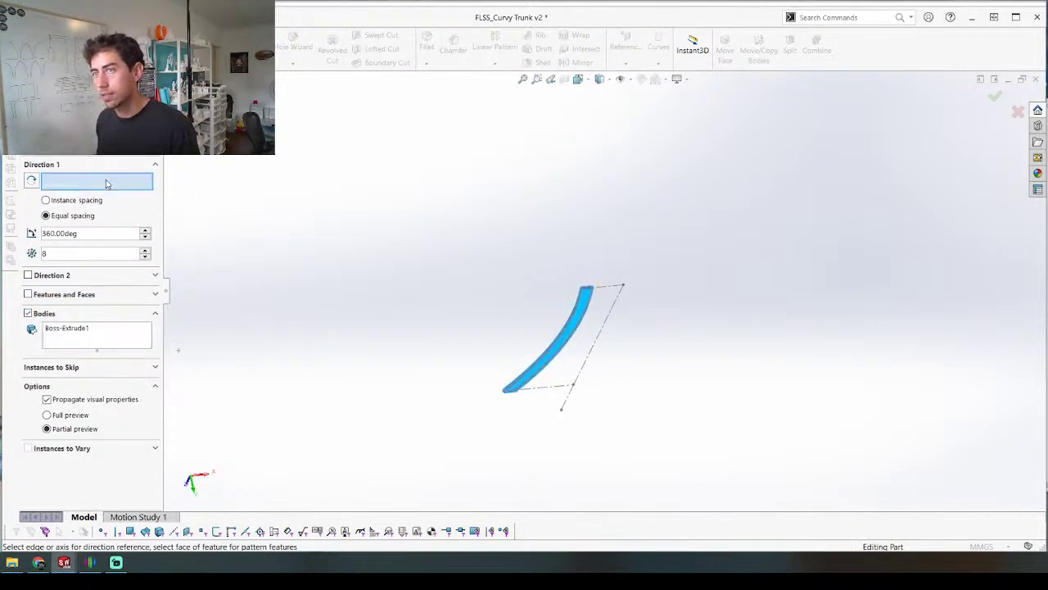
left_click(618, 306)
key("Return")
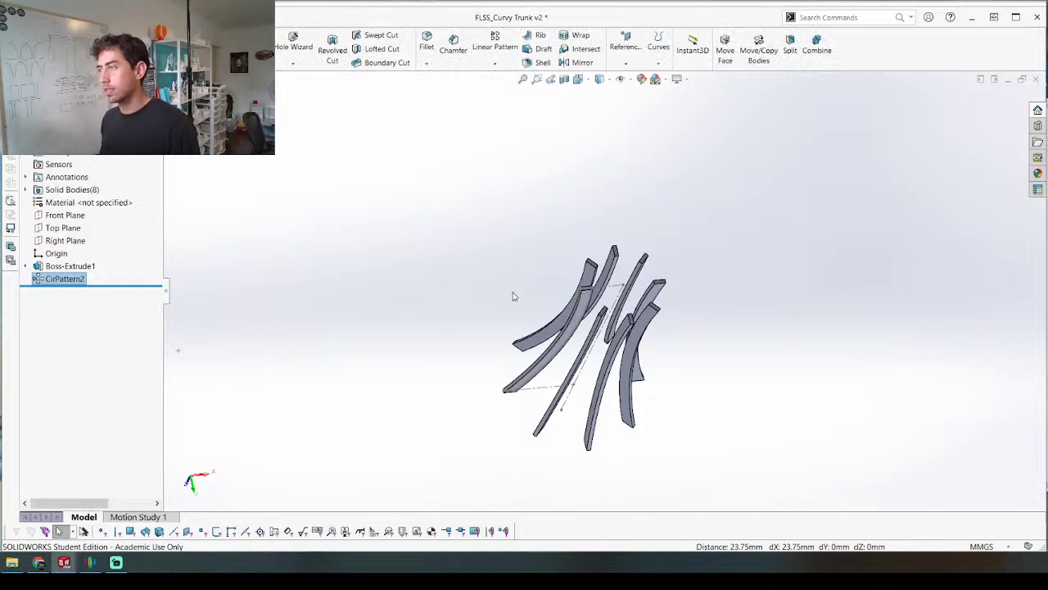
Step: Start a sketch on the upper end face of one of the patterned curved ribs
middle_click_drag(577, 307, 591, 259)
scroll(591, 259, "down", 4)
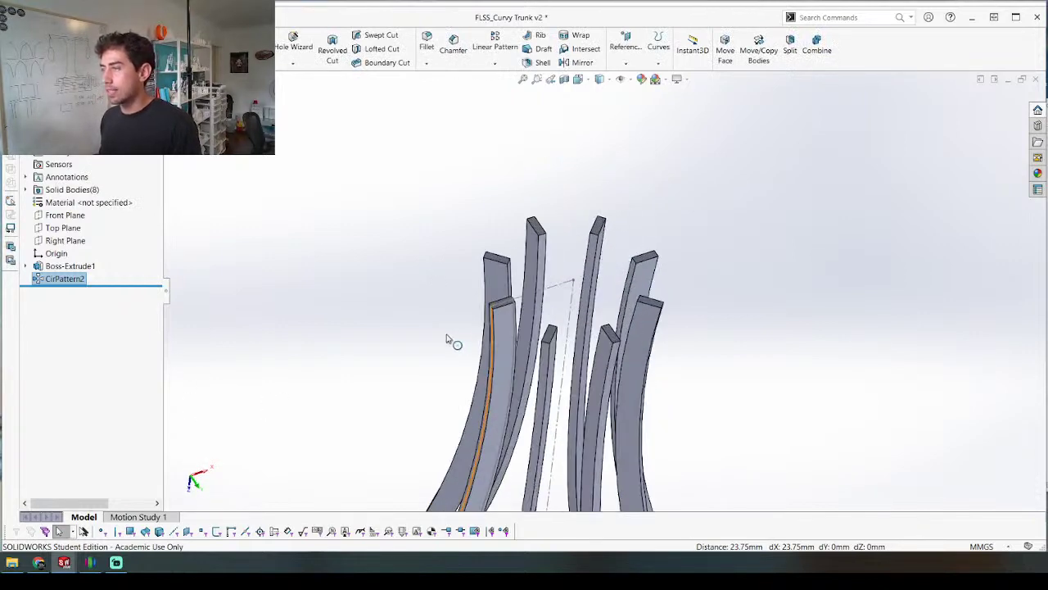
left_click(495, 259)
key("s")
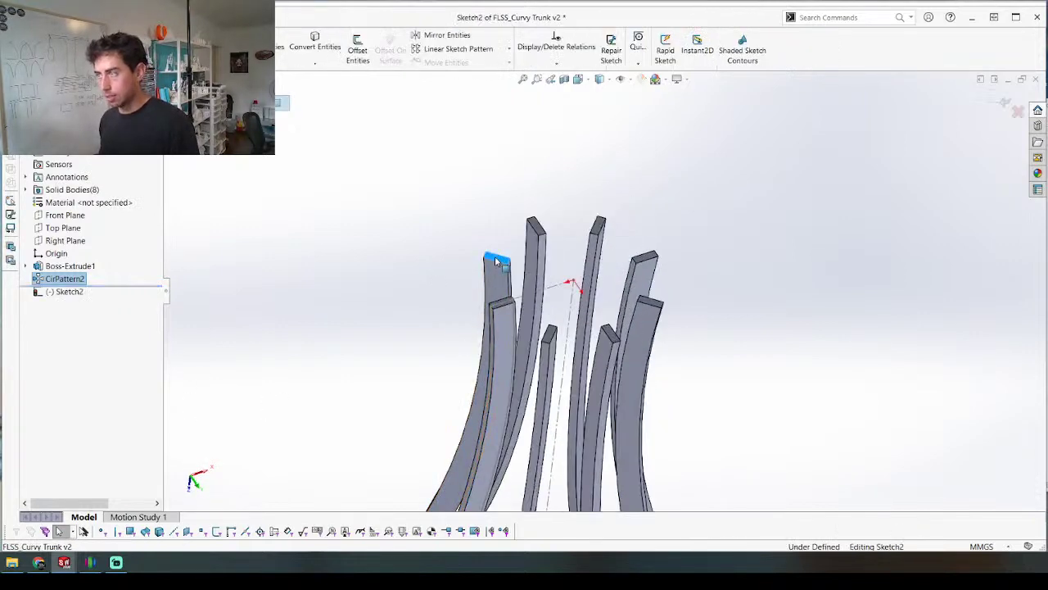
scroll(553, 349, "down", 2)
key("c")
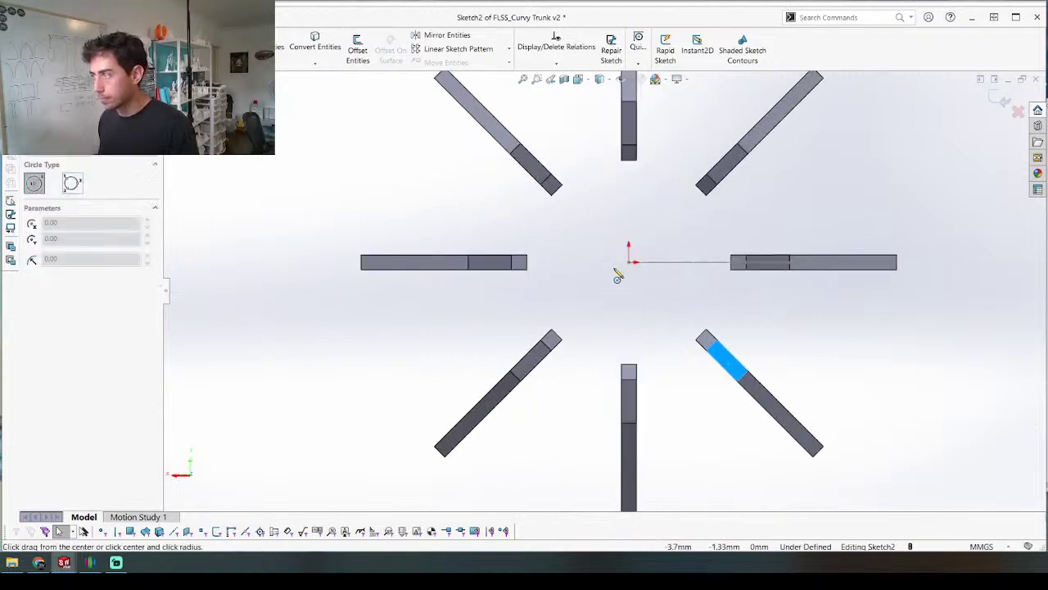
left_click(630, 263)
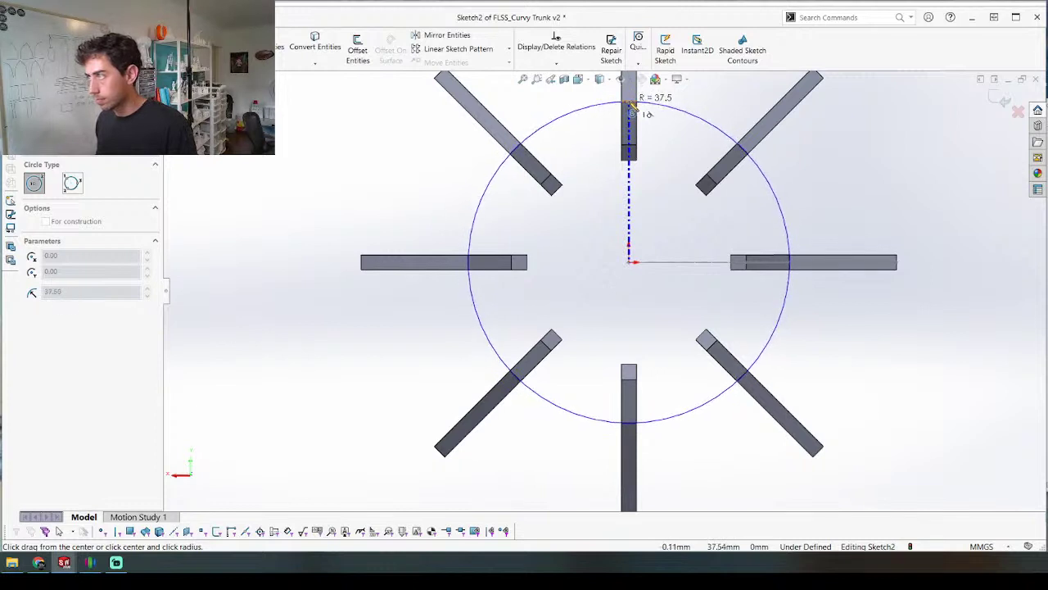
key("Escape")
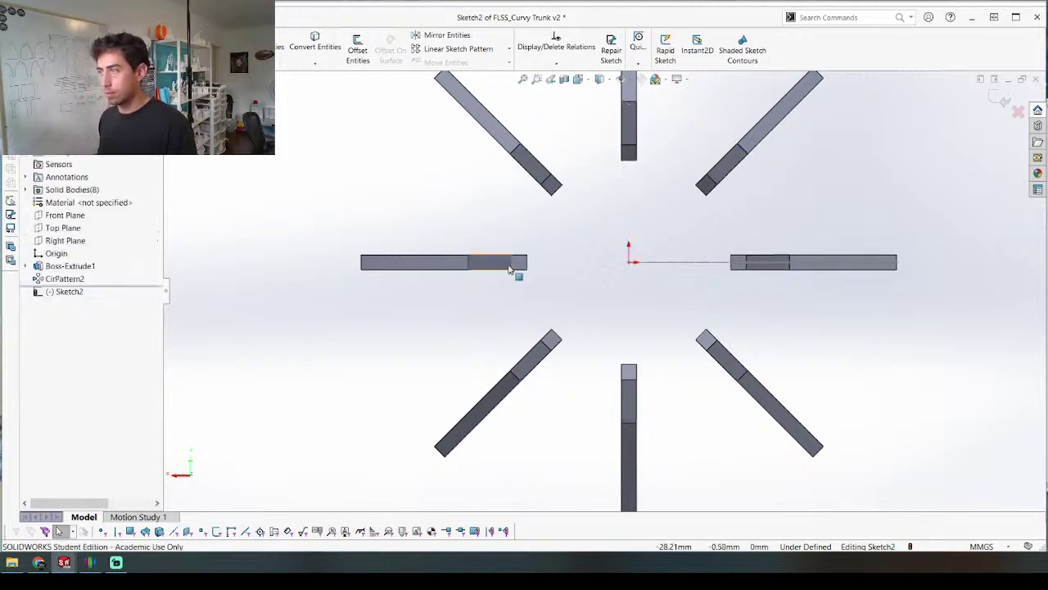
Step: Sketch a circle centred on the origin with a radius of about 37.5 mm, reaching the outer edges of the ribs' upper ends
middle_click_drag(509, 269, 554, 237)
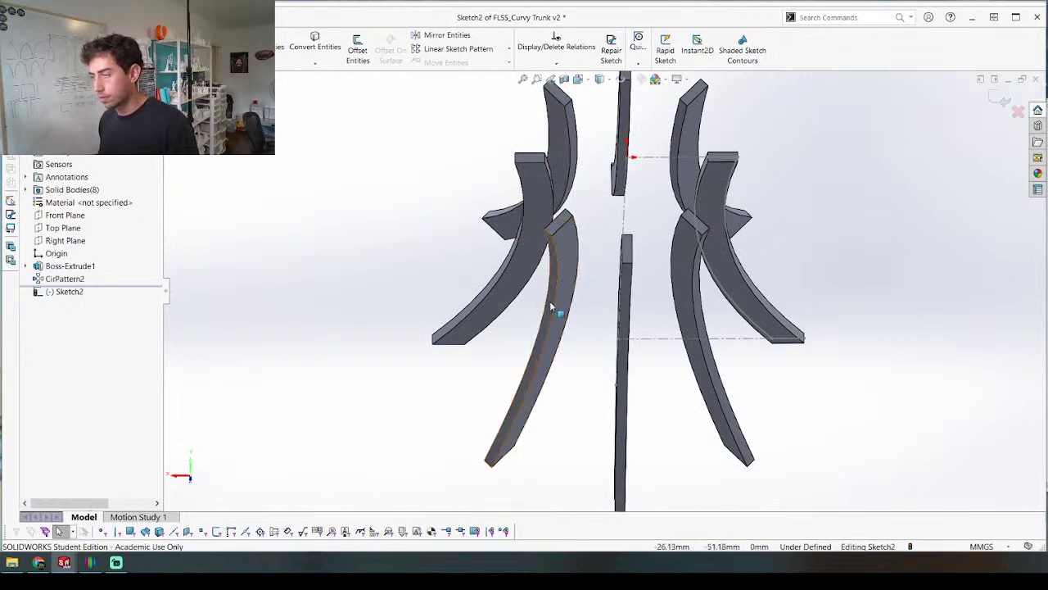
scroll(543, 279, "up", 4)
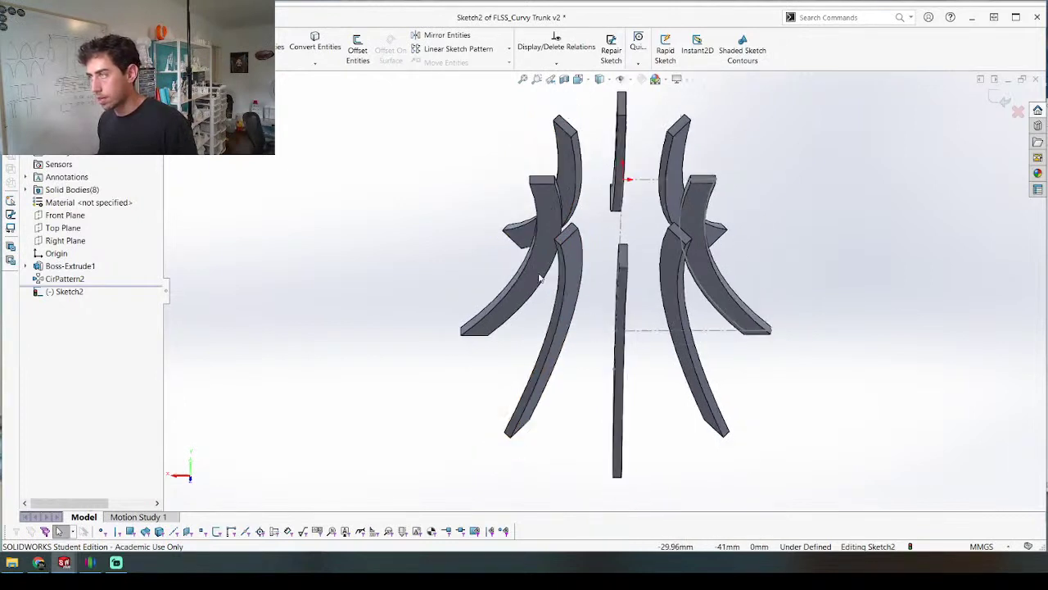
scroll(593, 191, "down", 5)
key("c")
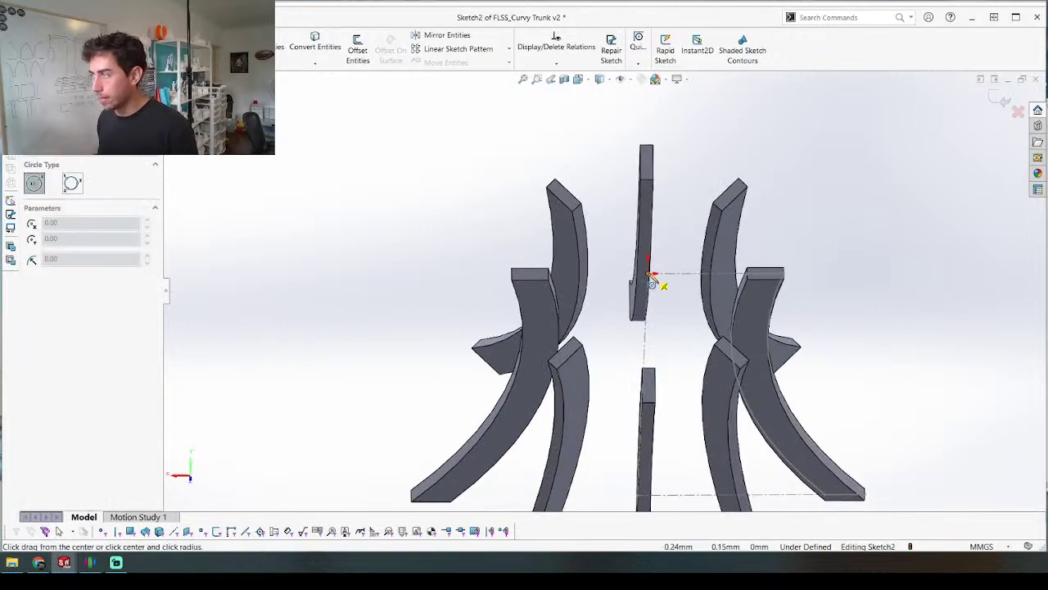
left_click(650, 276)
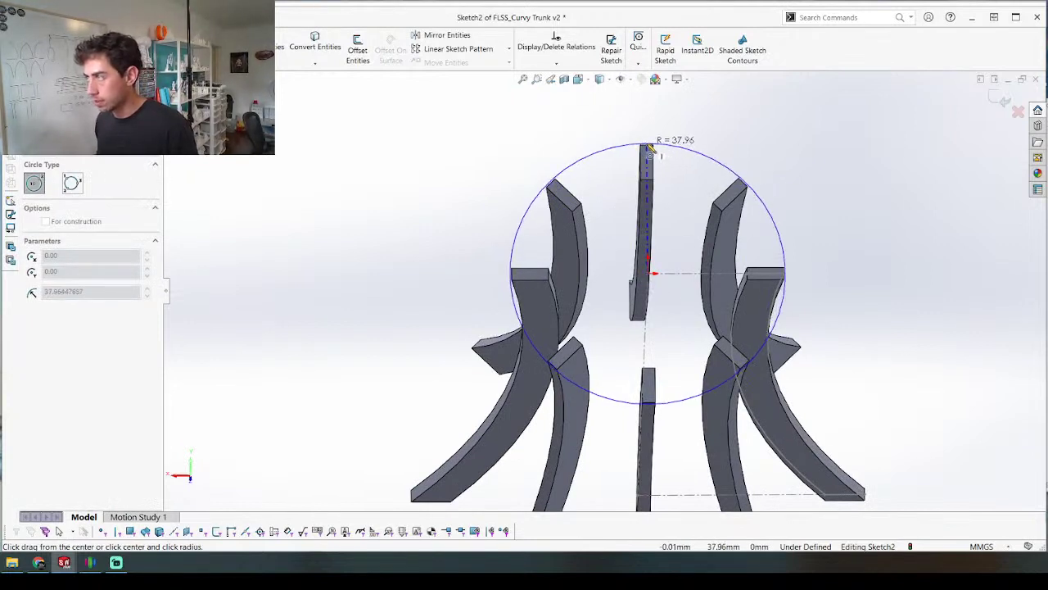
left_click(647, 150)
key("Escape")
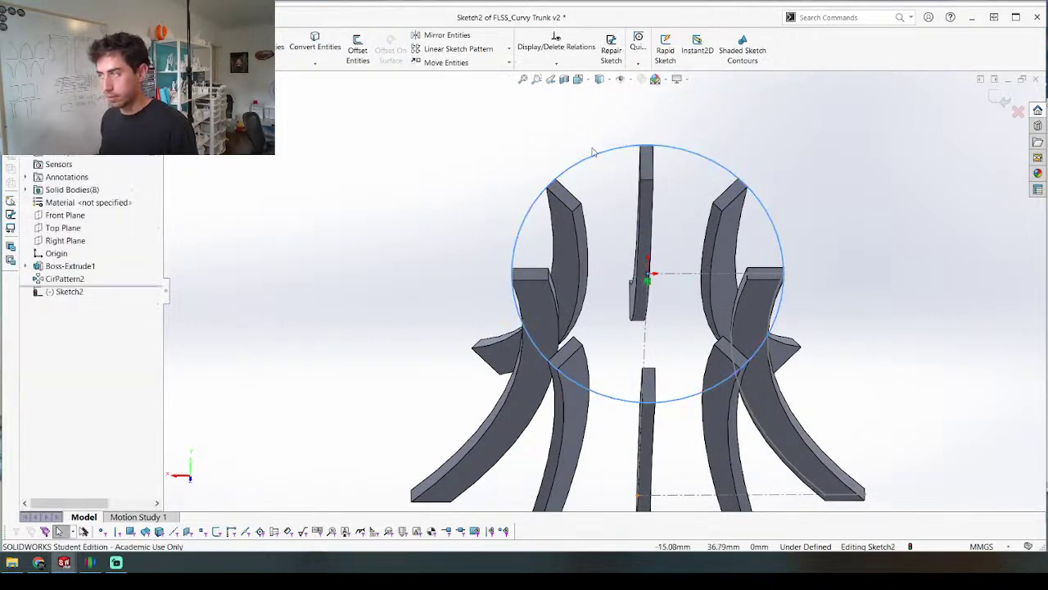
Step: Shrink the sketched circle to a radius of about 36.65 mm, just inside the ribs' outer edge
key("ctrl+8")
scroll(594, 202, "down", 4)
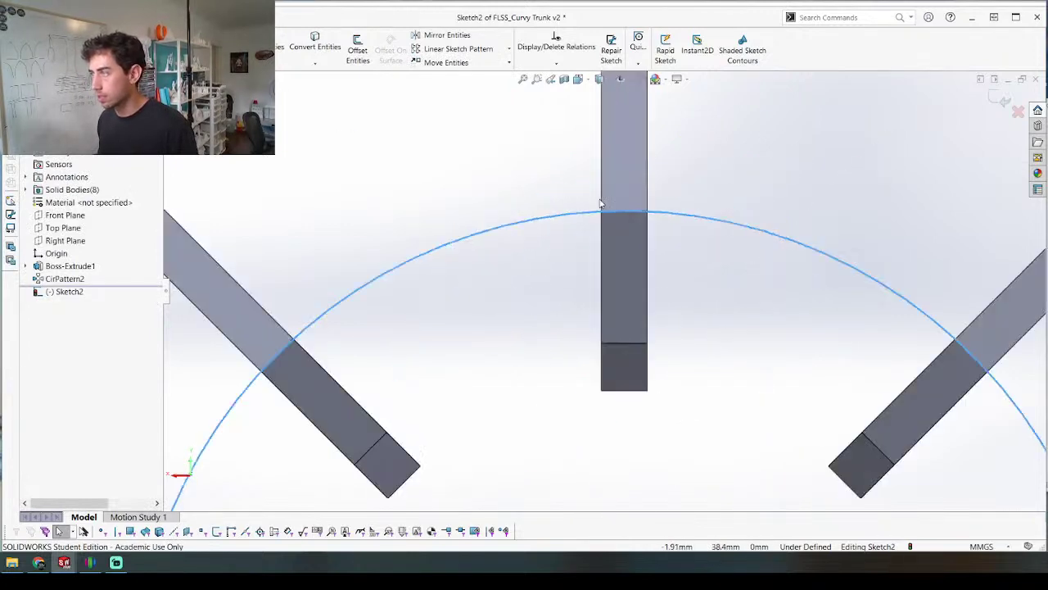
left_click(662, 244)
scroll(606, 295, "up", 1)
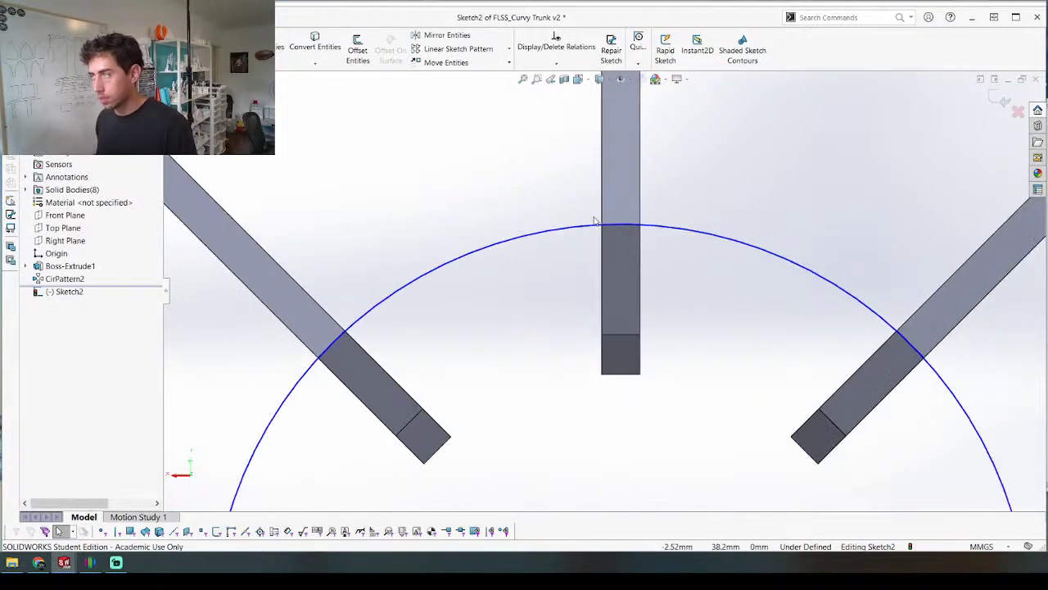
left_click(606, 226)
left_click_drag(605, 225, 605, 234)
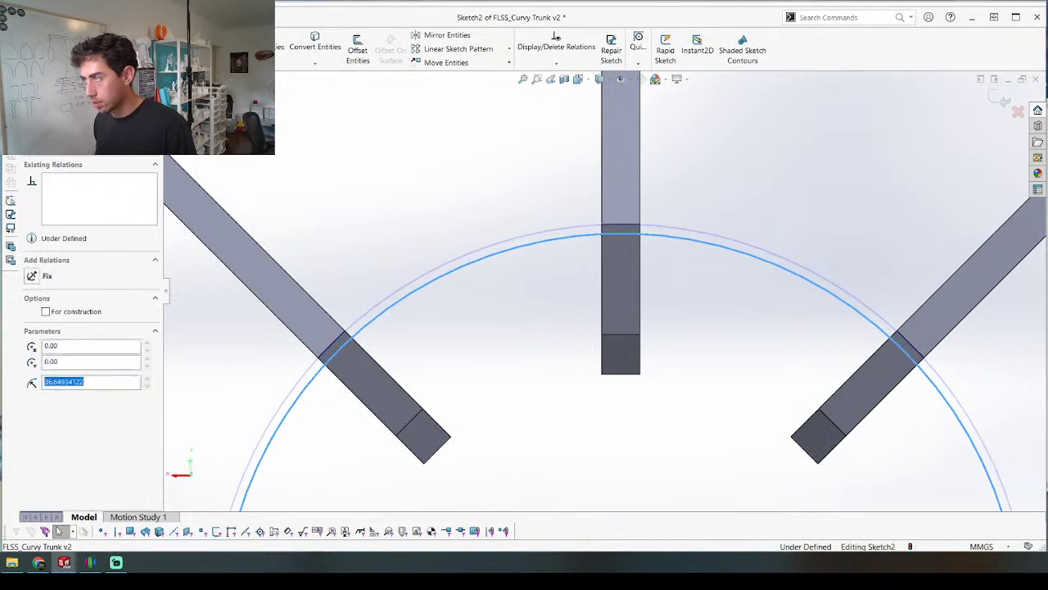
Step: Make the circle coincident with the outer corner vertex of a rib's upper end face
scroll(602, 212, "down", 4)
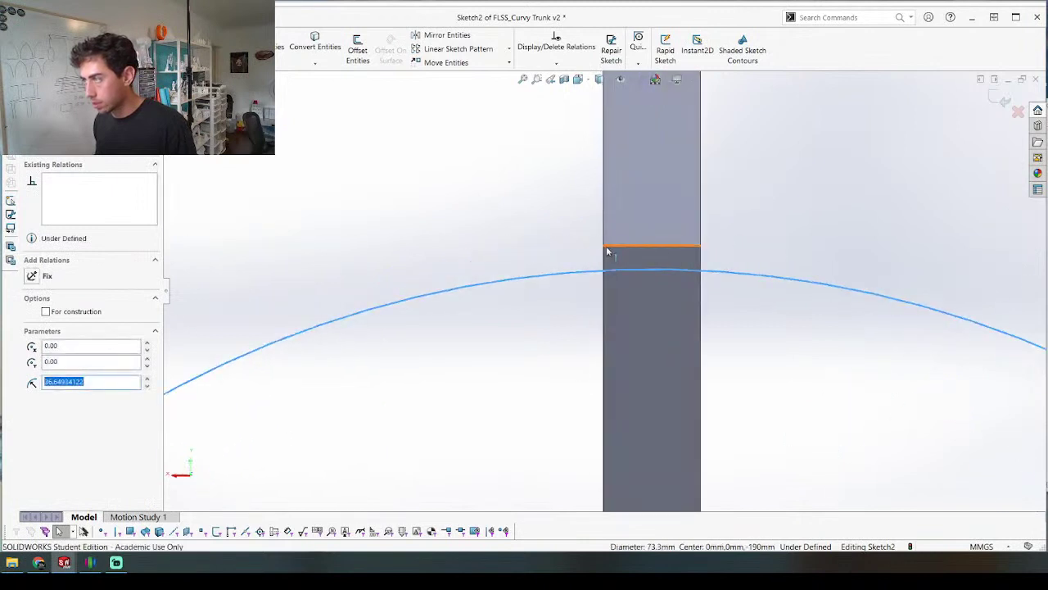
left_click(605, 247, "ctrl")
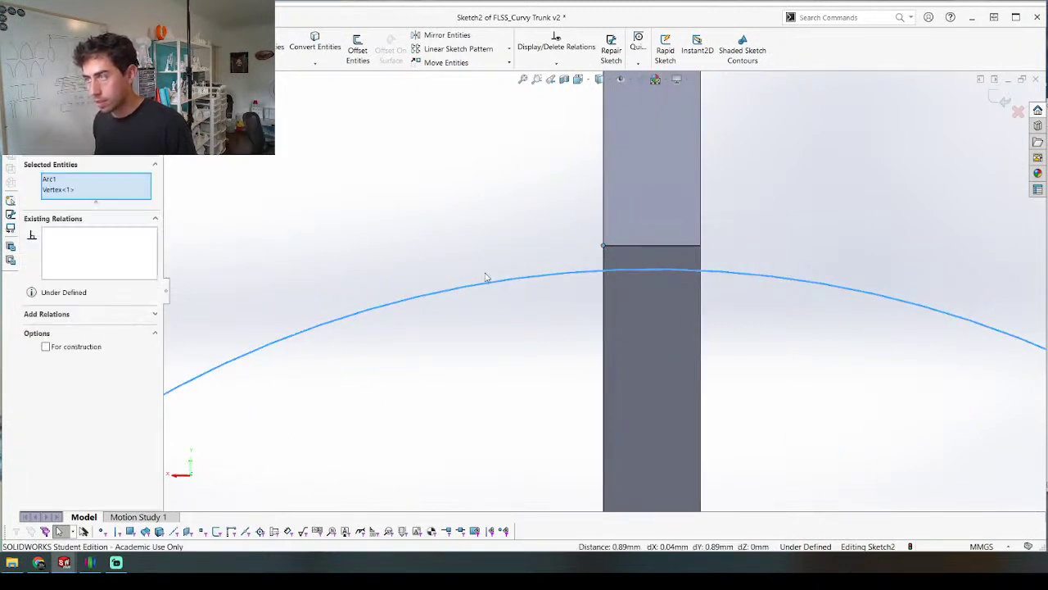
left_click(413, 225)
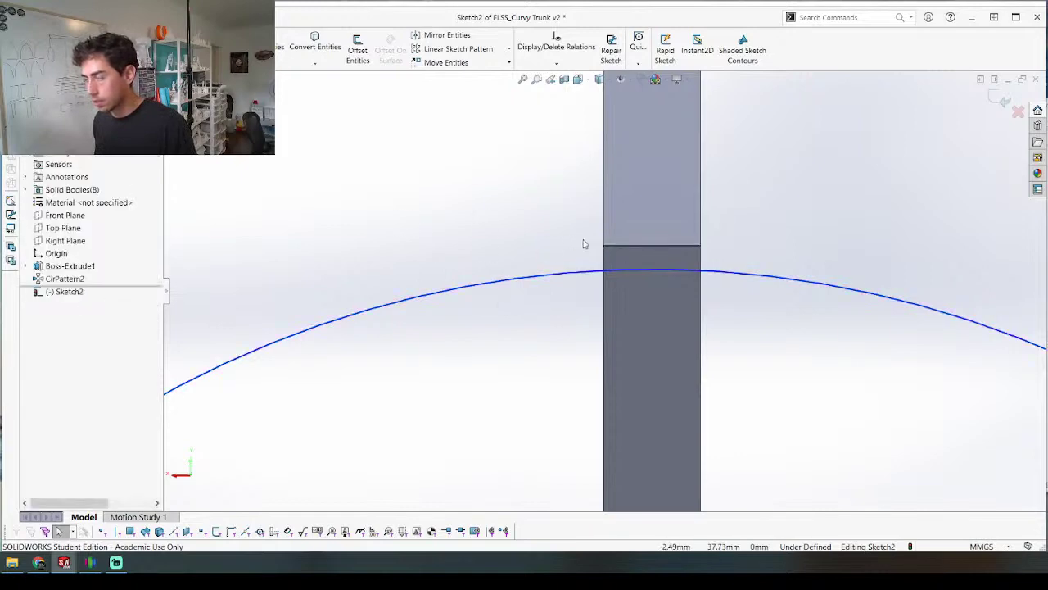
scroll(590, 246, "up", 5)
scroll(754, 363, "down", 2)
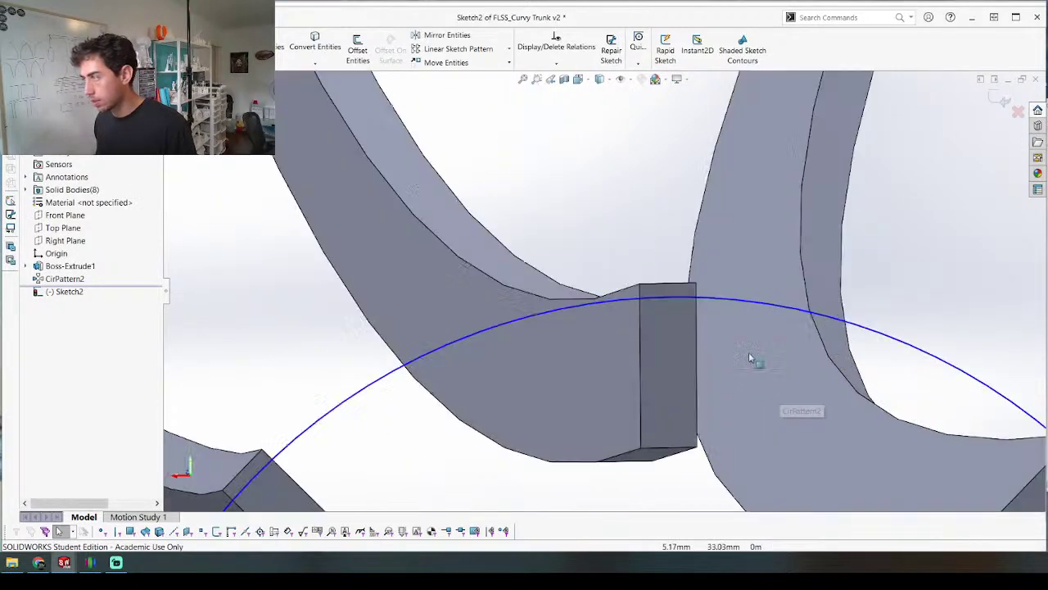
left_click(631, 300)
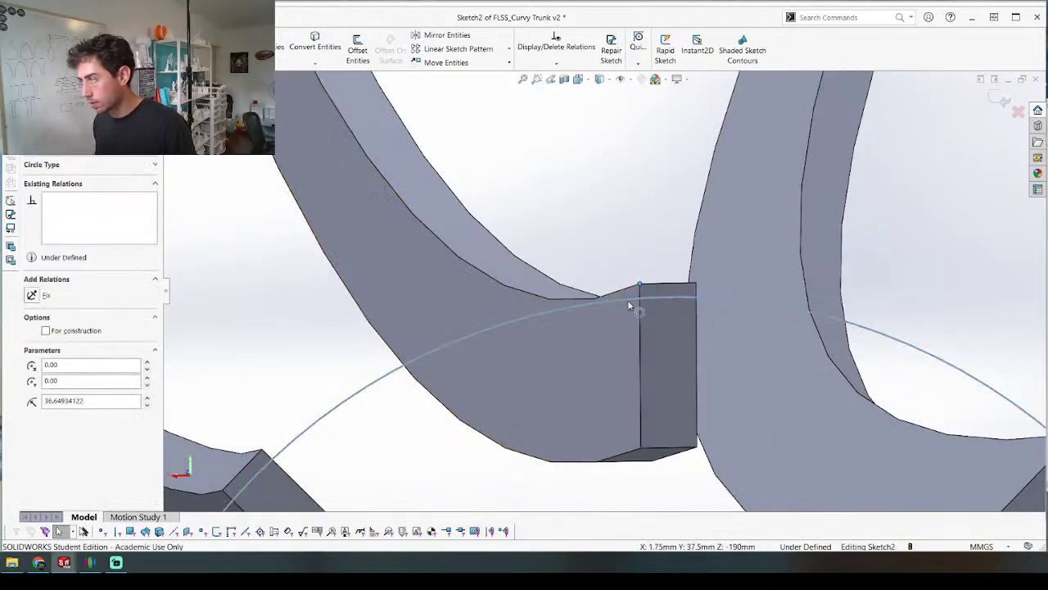
left_click(640, 285, "ctrl")
left_click(674, 254)
left_click(524, 199)
scroll(525, 193, "up", 5)
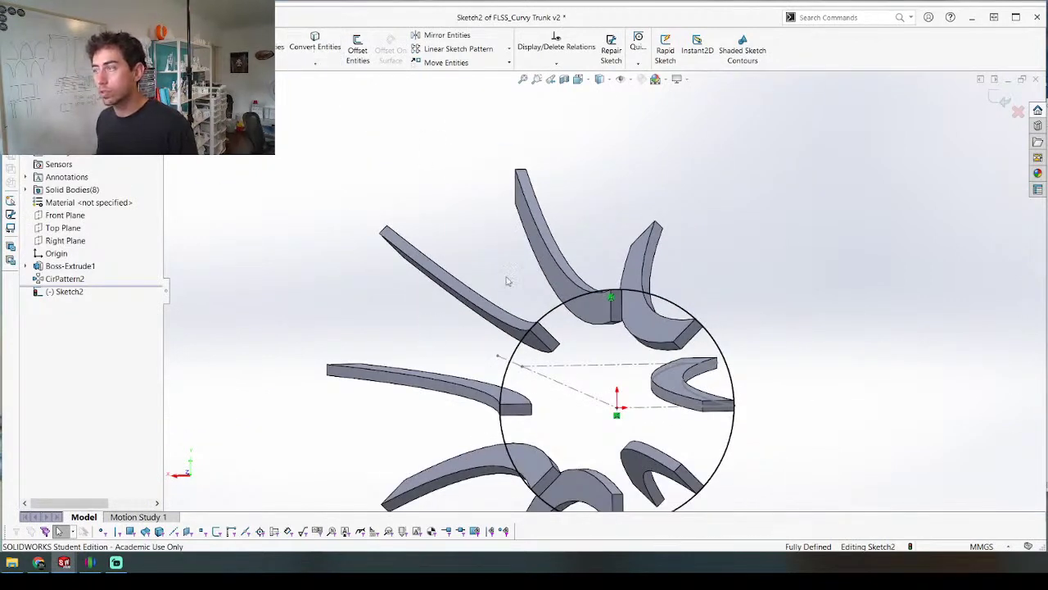
key("c")
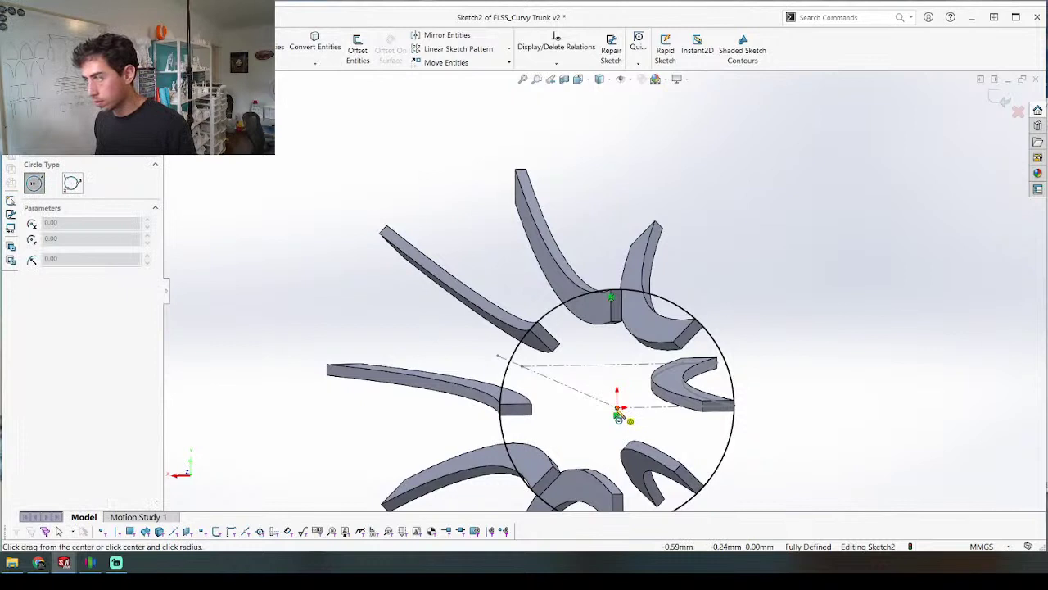
left_click(619, 415)
key("Escape")
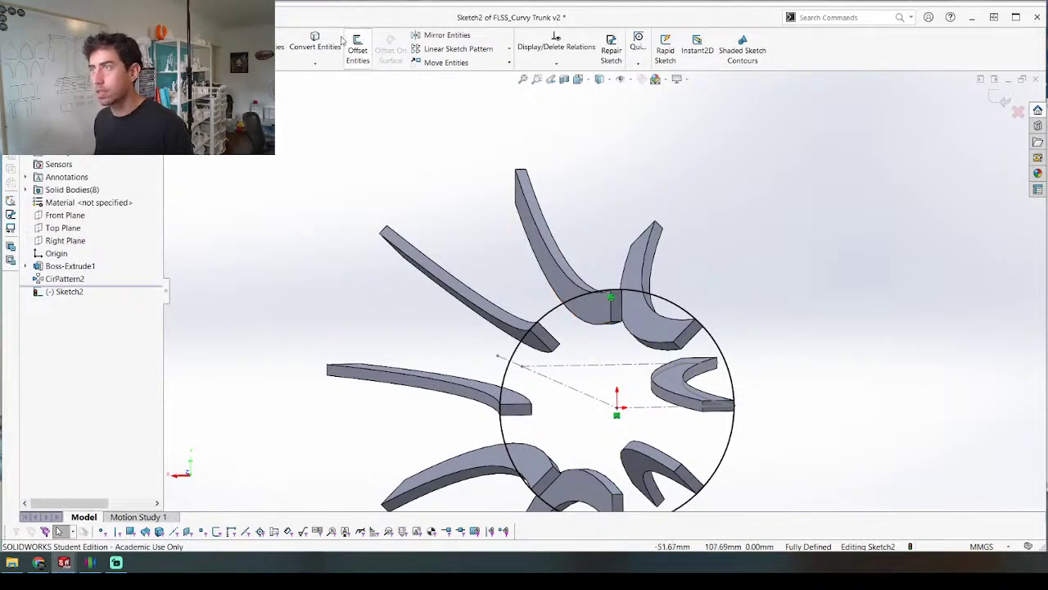
Step: Offset the circle 10 mm inward with an added dimension to form a ring profile
left_click(357, 49)
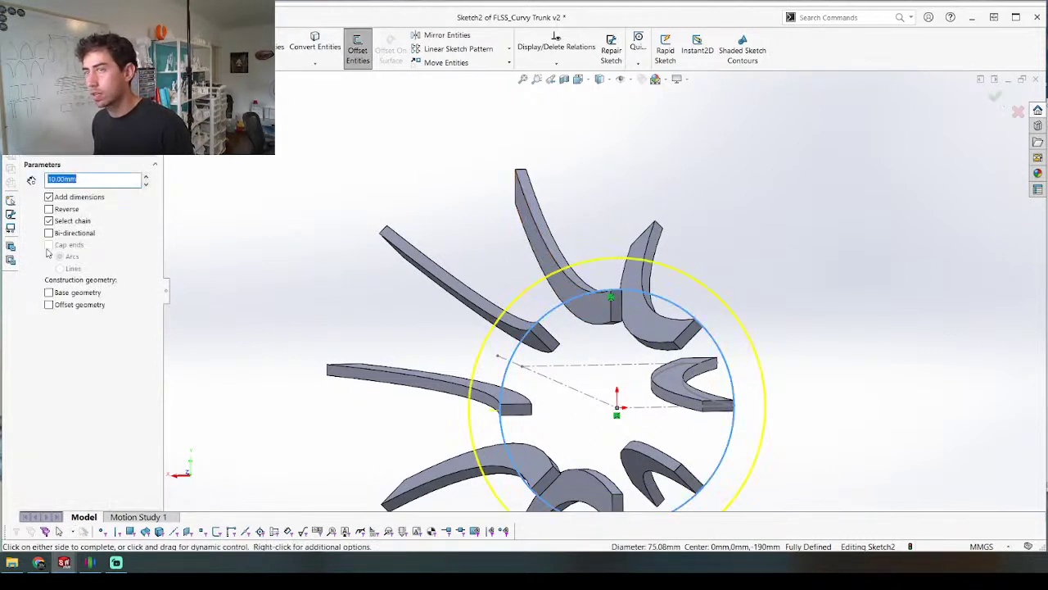
left_click(54, 210)
key("Return")
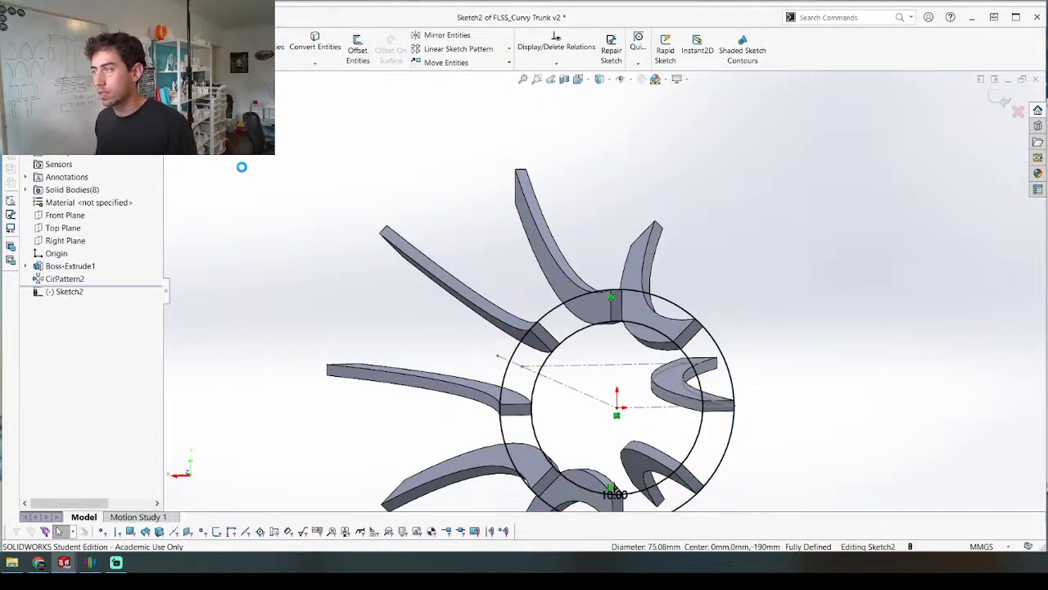
Step: Extrude the ring profile 3.5 mm Blind in the reversed direction into the ribs, merging the result
middle_click_drag(273, 240, 403, 208)
scroll(402, 208, "up", 3)
scroll(639, 194, "down", 3)
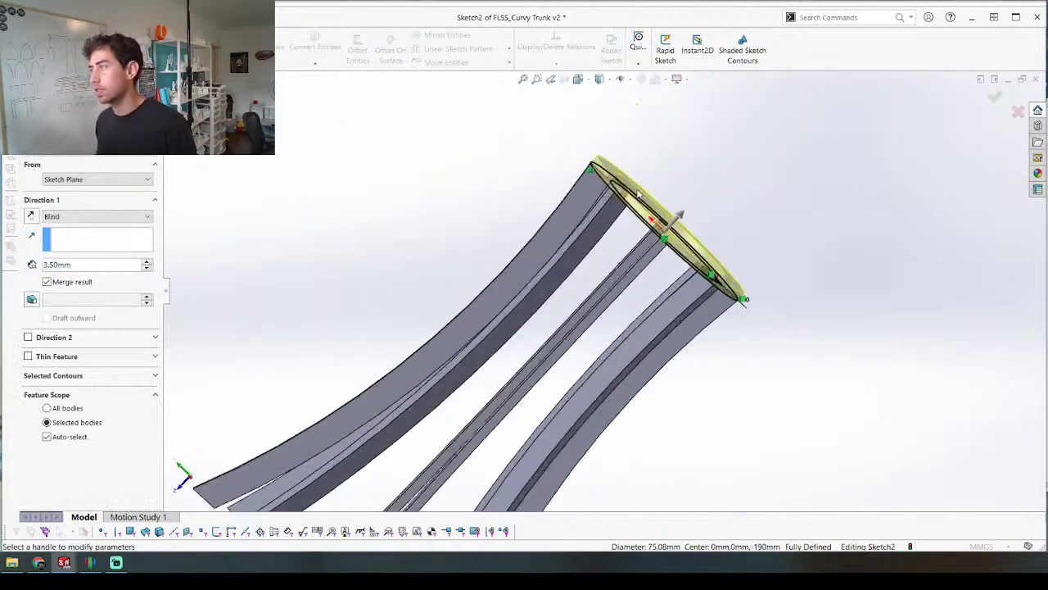
left_click(35, 214)
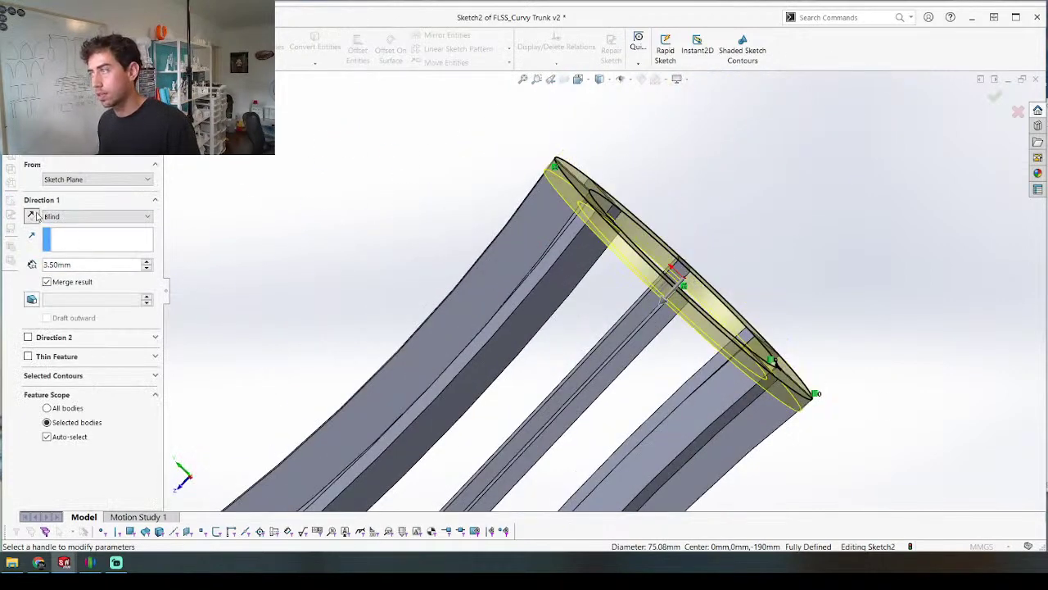
key("Return")
Step: Examine the trunk's upper ring and how it joins the curved ribs from several angles
scroll(546, 260, "up", 5)
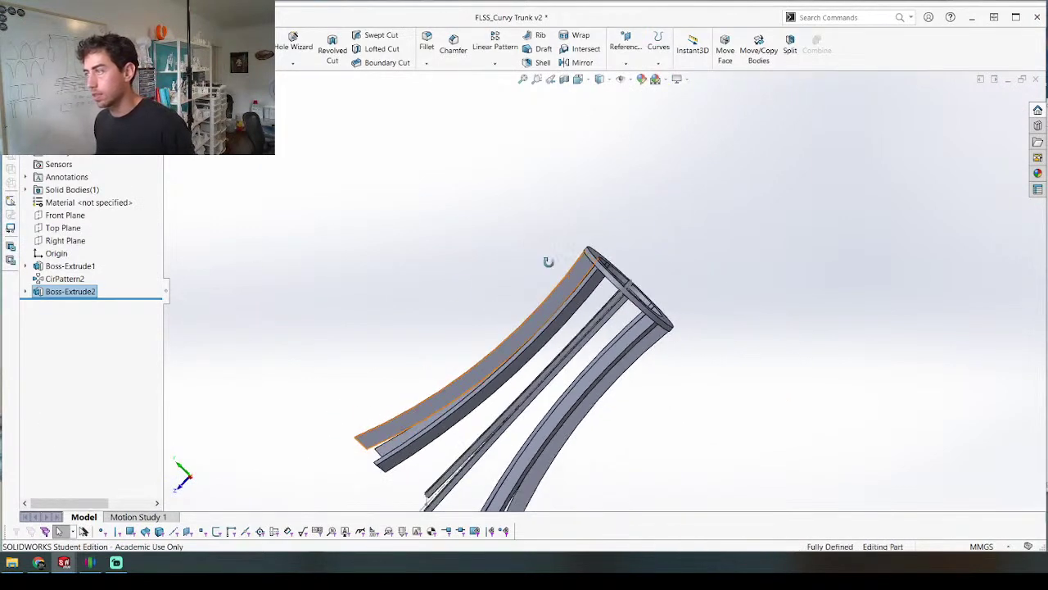
middle_click_drag(545, 260, 501, 204)
scroll(501, 204, "up", 4)
scroll(593, 319, "down", 4)
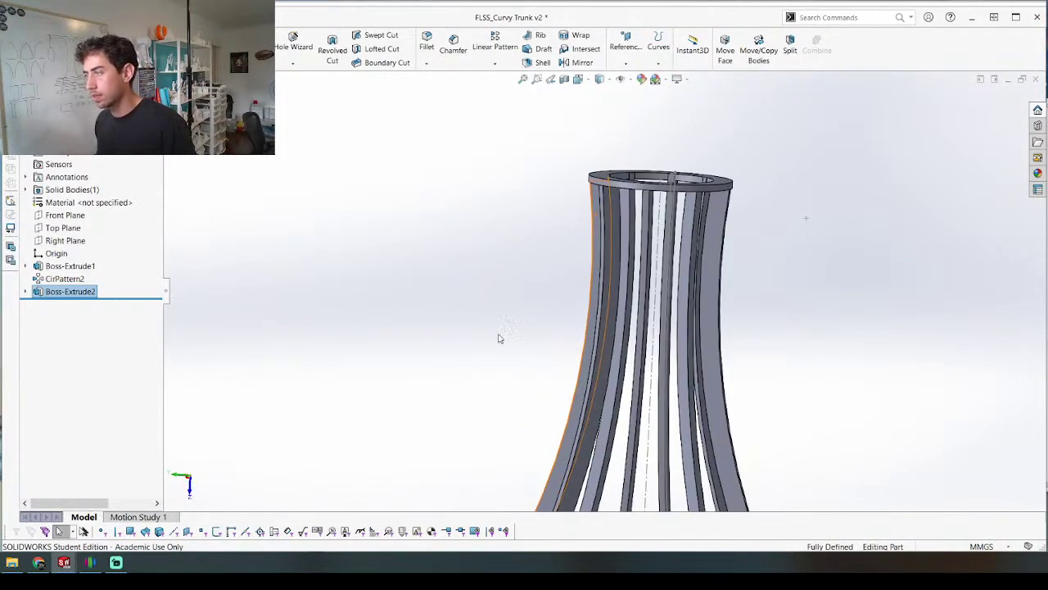
middle_click_drag(522, 317, 536, 265)
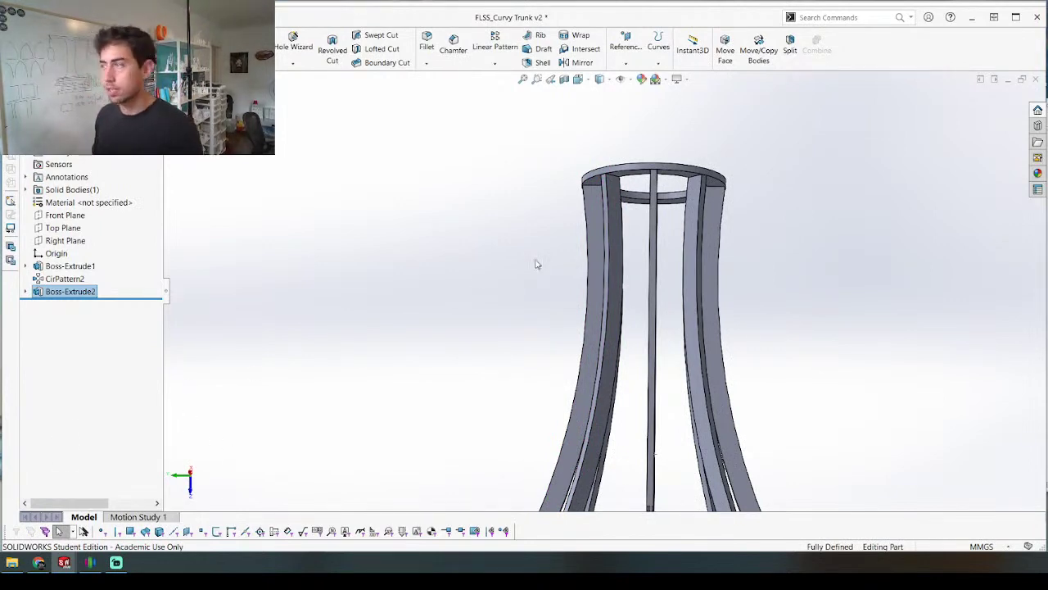
middle_click_drag(629, 226, 602, 301)
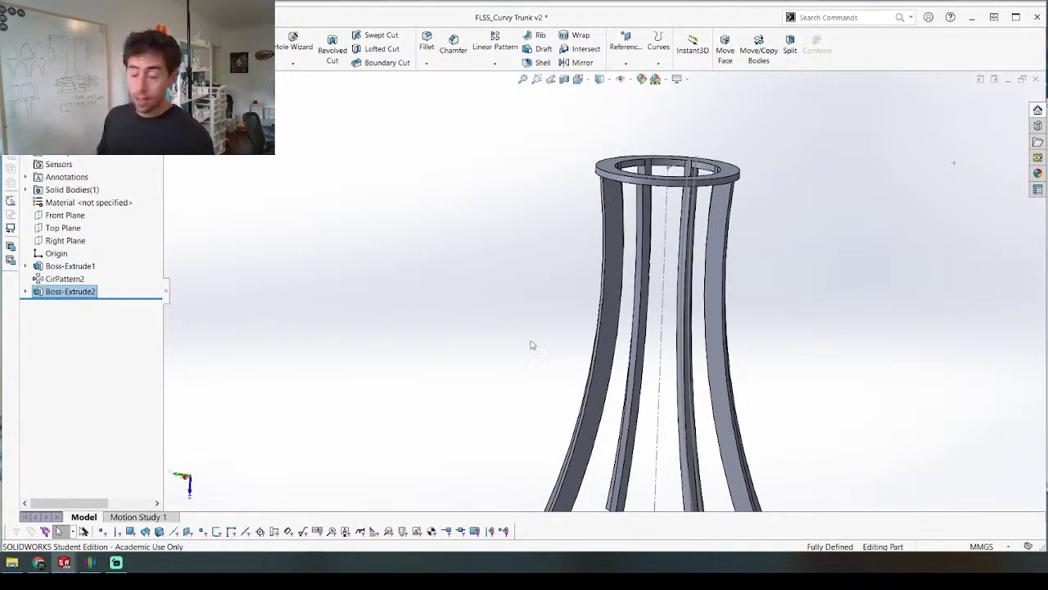
scroll(768, 379, "up", 2)
middle_click_drag(768, 379, 633, 247)
scroll(565, 266, "up", 2)
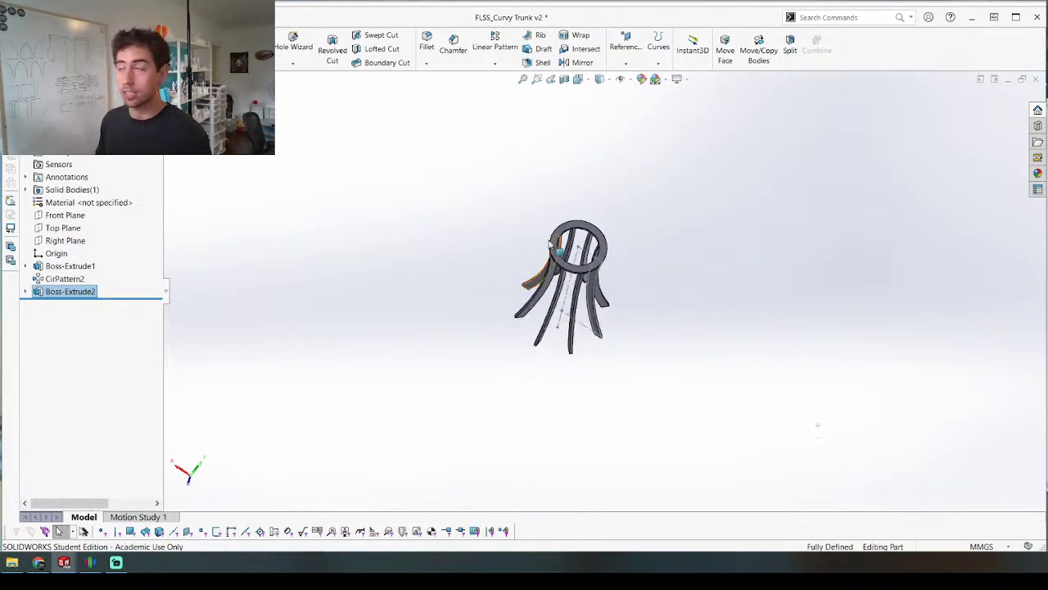
scroll(566, 253, "down", 1)
scroll(660, 397, "down", 4)
Step: Start a sketch on the lower end face of one of the curved ribs
middle_click_drag(592, 341, 595, 226)
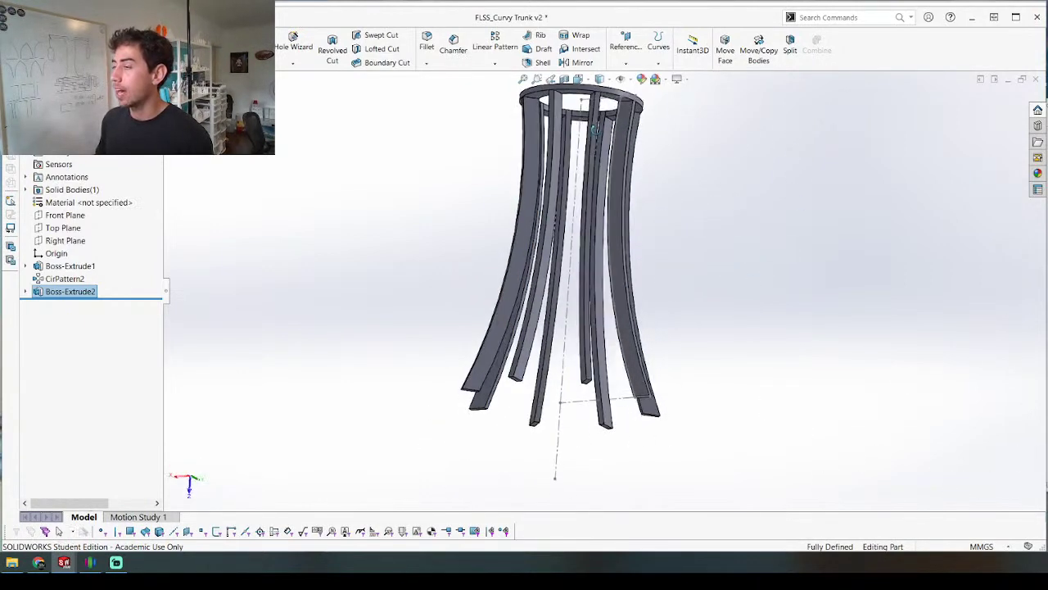
scroll(518, 324, "down", 4)
middle_click_drag(470, 432, 485, 350)
scroll(562, 332, "up", 5)
middle_click_drag(570, 391, 567, 260)
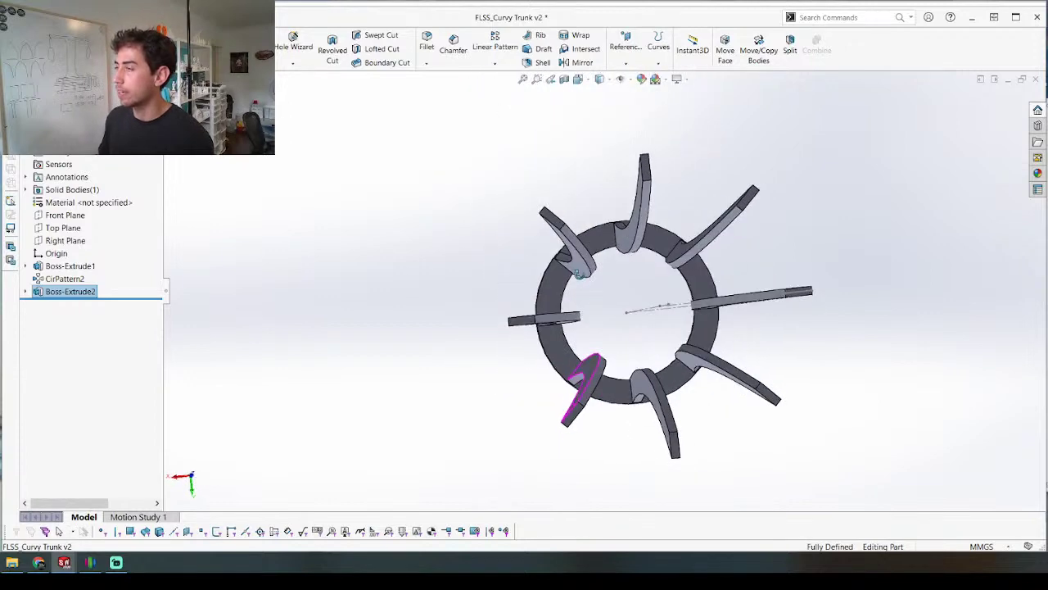
left_click(552, 218)
left_click(639, 170)
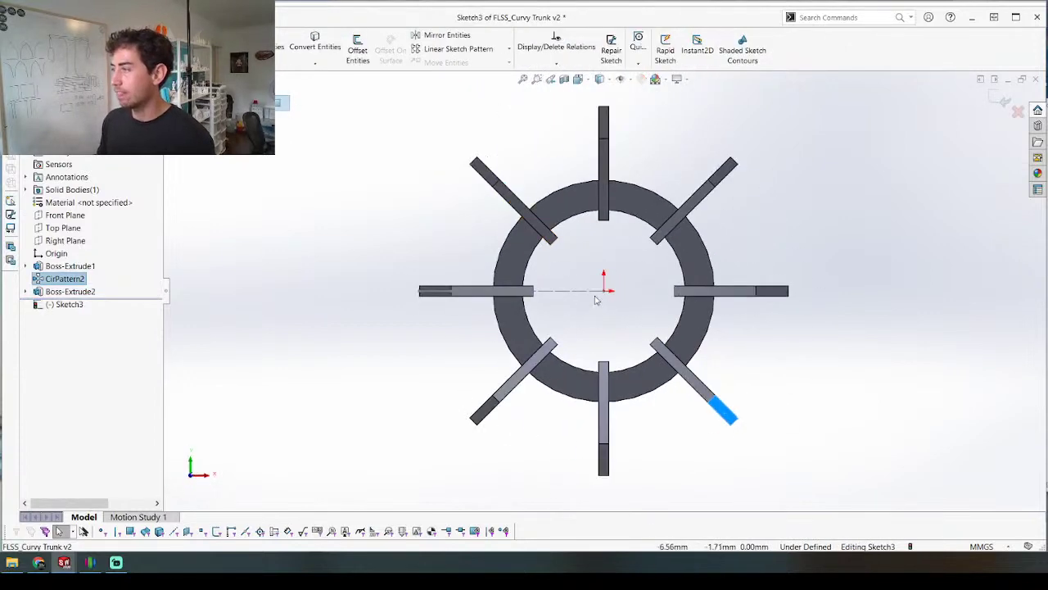
Step: Sketch a circle with a radius of about 7.65 mm centred on the origin
key("c")
scroll(604, 291, "up", 1)
left_click_drag(604, 291, 604, 272)
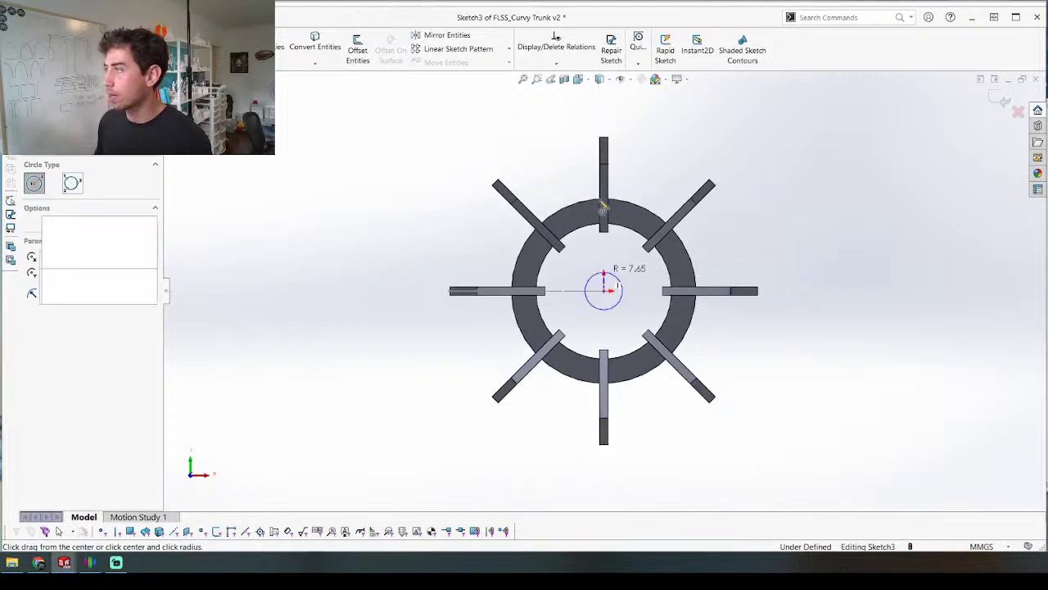
key("Escape")
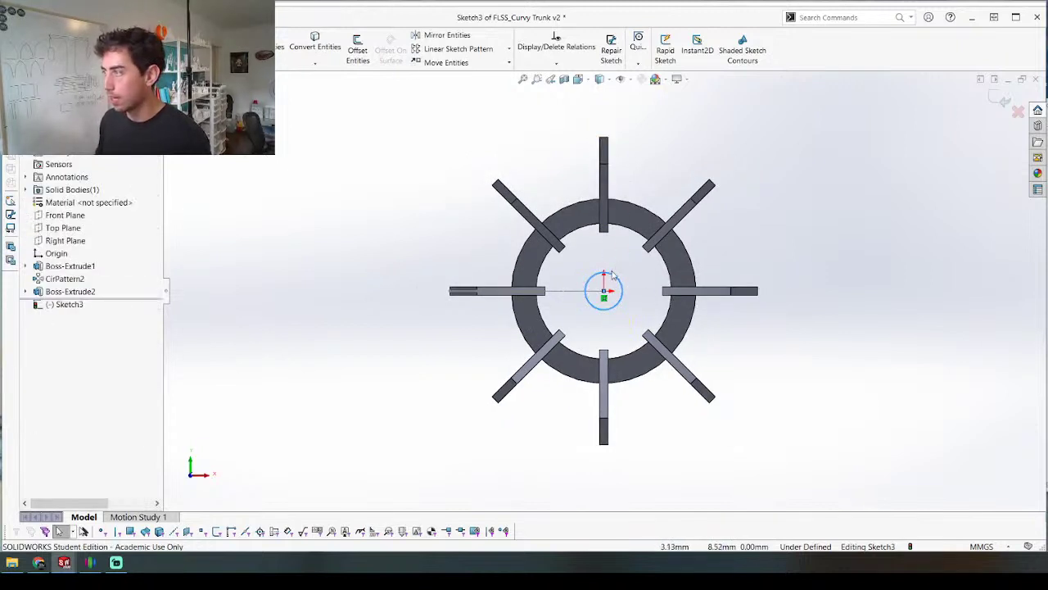
Step: Enlarge the origin-centred circle beyond the ribs' outer ends, to a radius of about 68.7 mm
left_click_drag(604, 291, 615, 129)
scroll(608, 140, "down", 6)
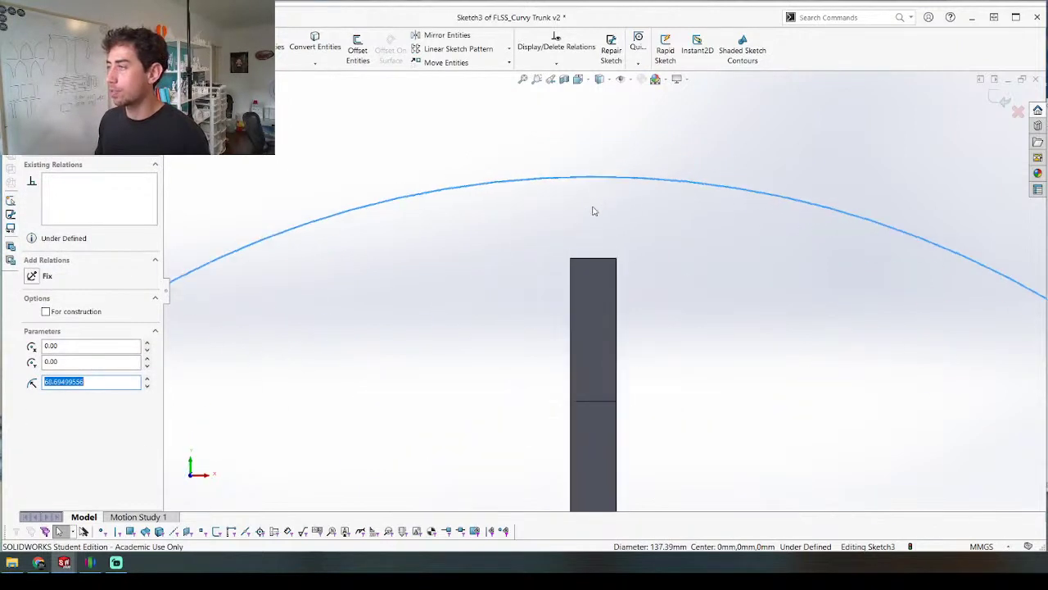
left_click(573, 262)
left_click(563, 178, "ctrl")
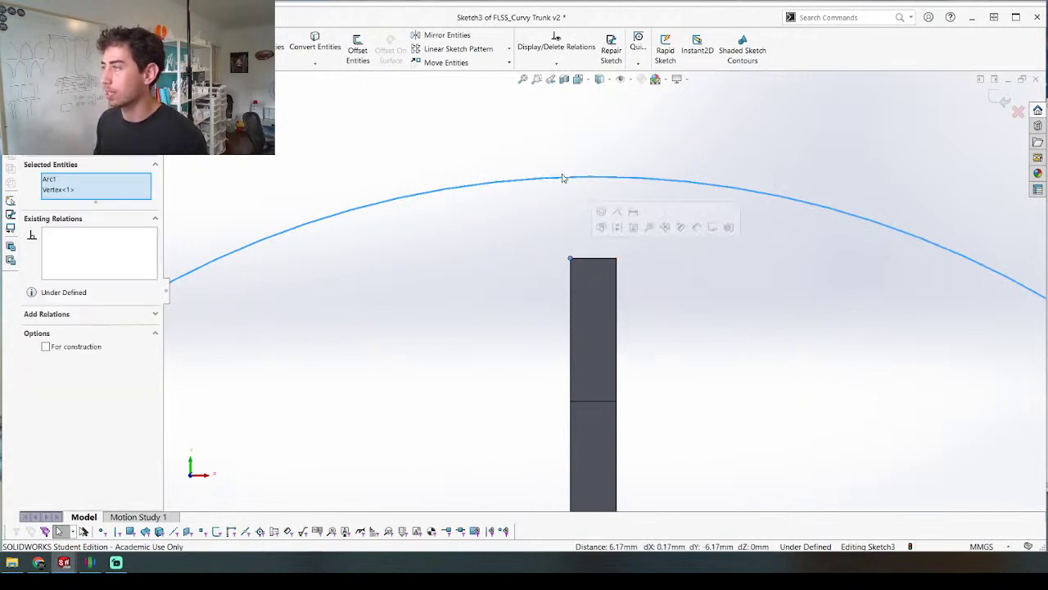
left_click(447, 237)
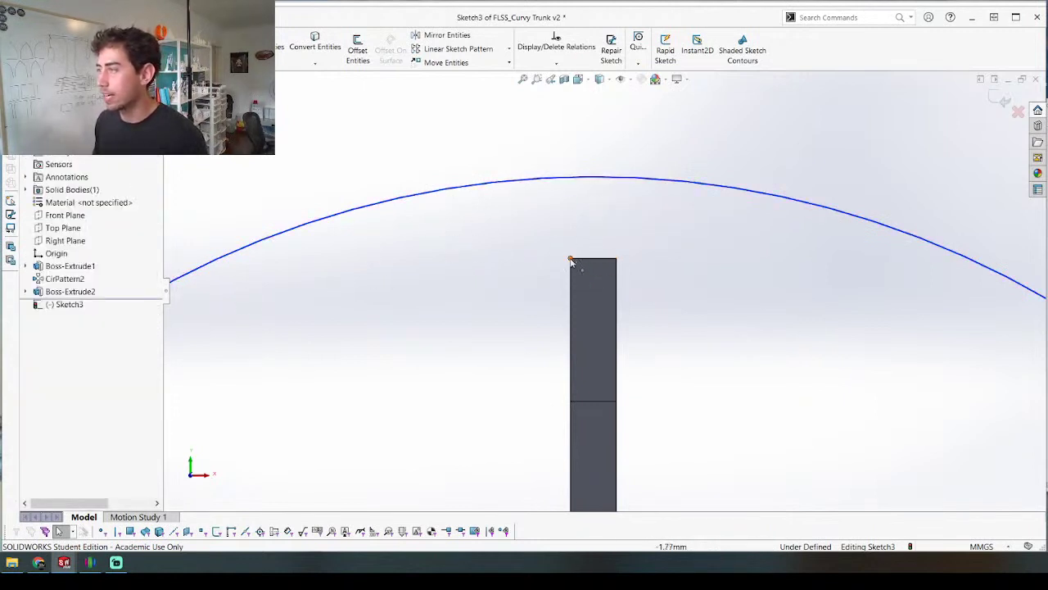
left_click(563, 181)
left_click(571, 260, "ctrl")
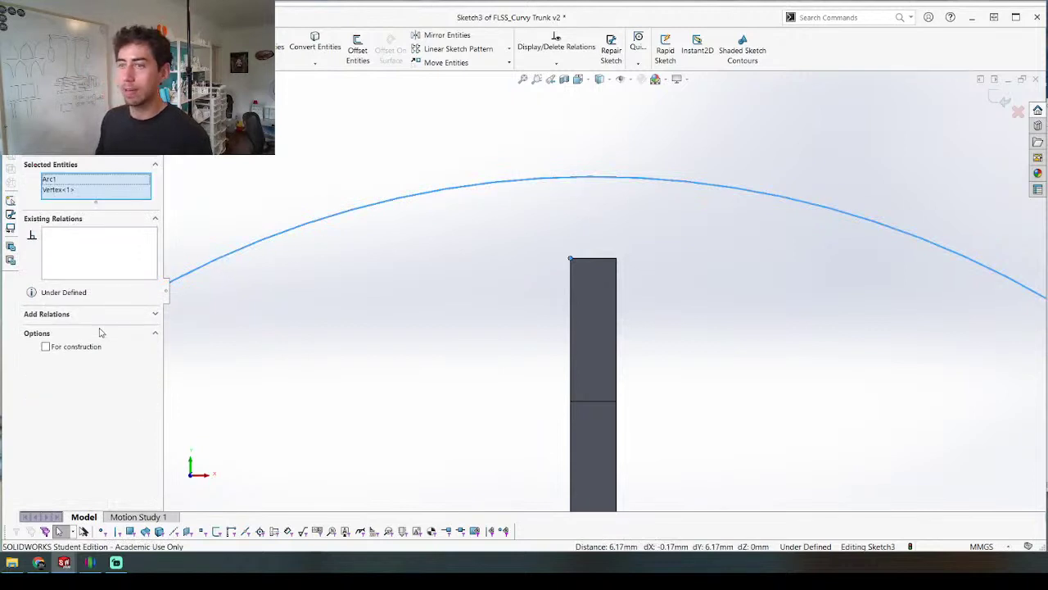
left_click(570, 197)
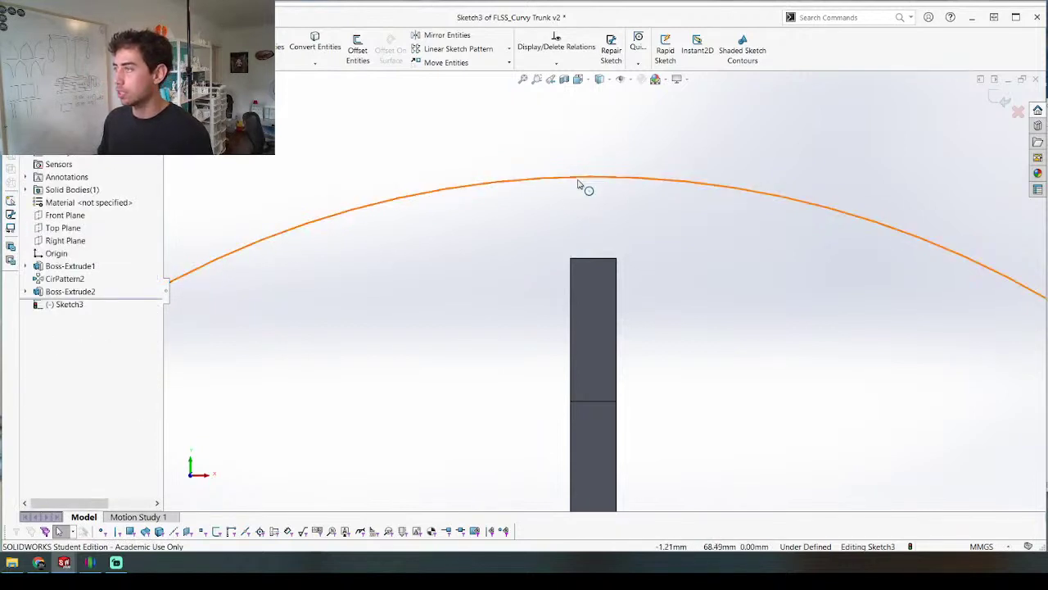
Step: Make the circle tangent to the outer edge of the vertical rib's end face
left_click_drag(585, 187, 589, 262)
key("Escape")
left_click(588, 262, "ctrl")
left_click(618, 211)
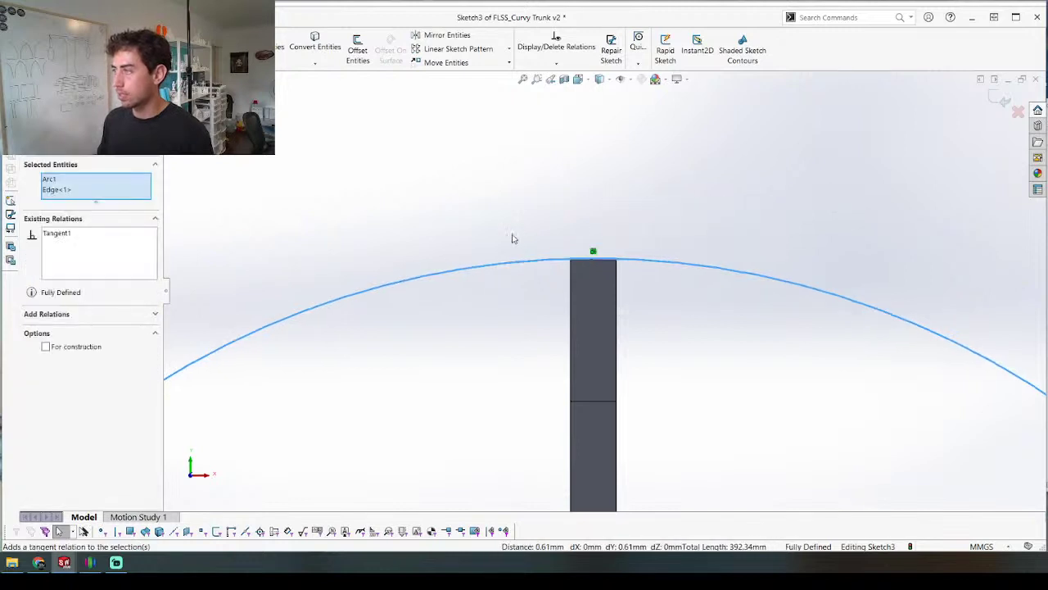
left_click(512, 236)
scroll(512, 203, "up", 6)
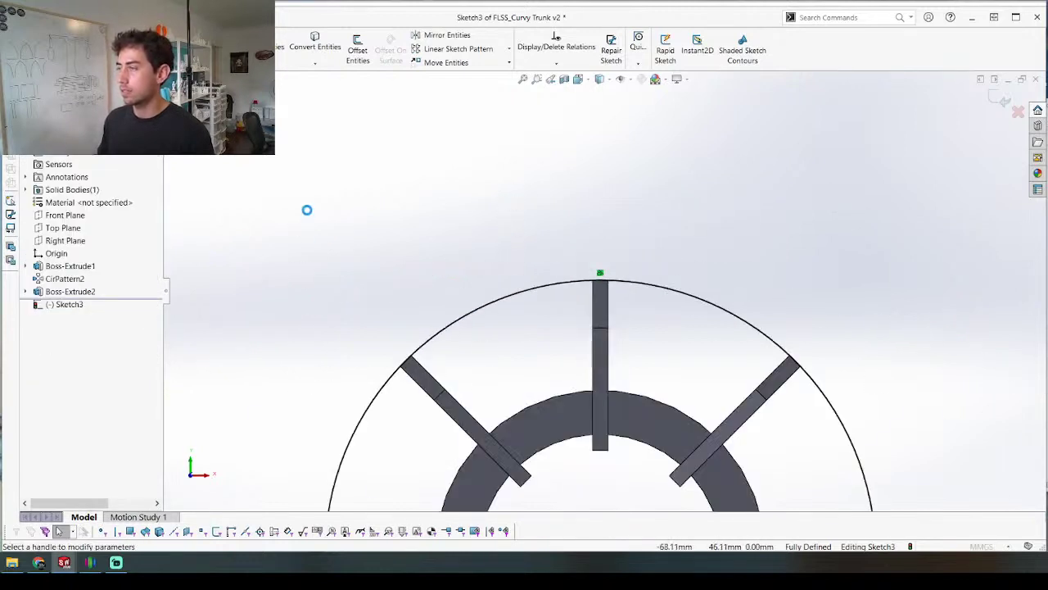
key("Escape")
scroll(557, 387, "up", 4)
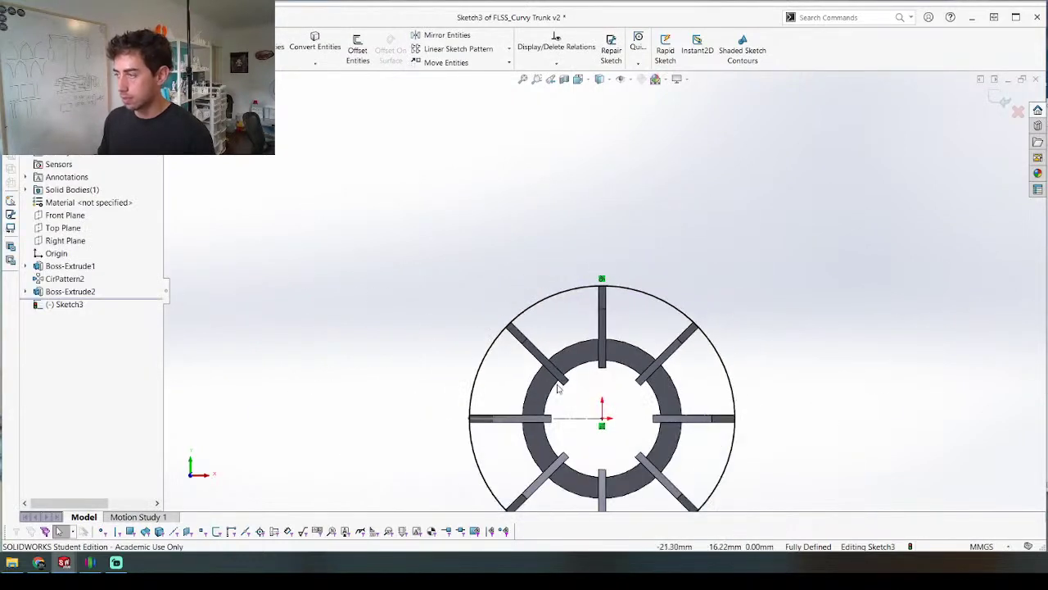
Step: Offset the circle 10 mm inward to form the lower ring profile
left_click(598, 284)
left_click(358, 49)
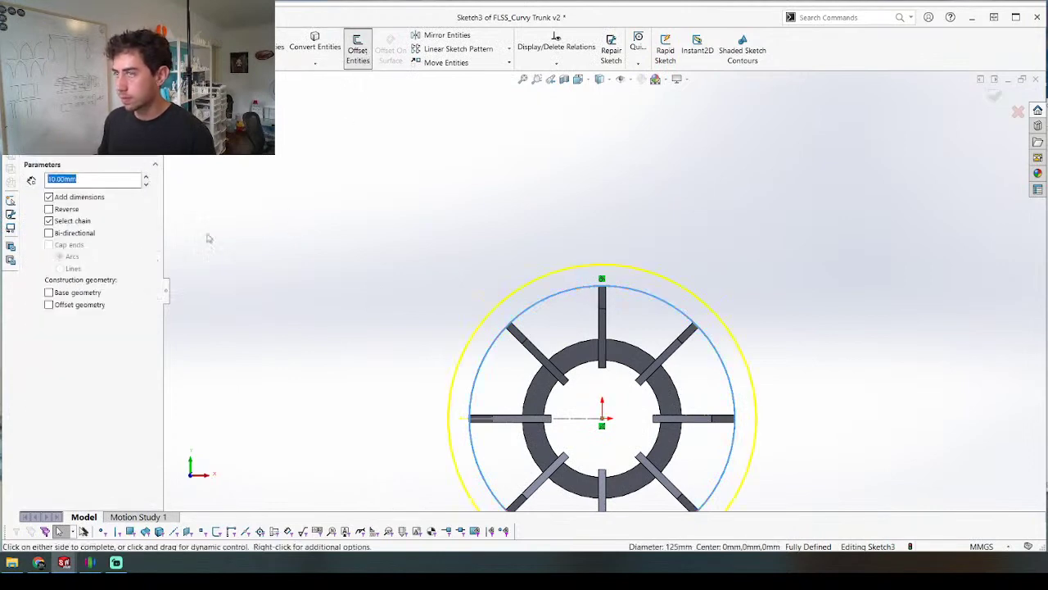
left_click(63, 211)
key("Return")
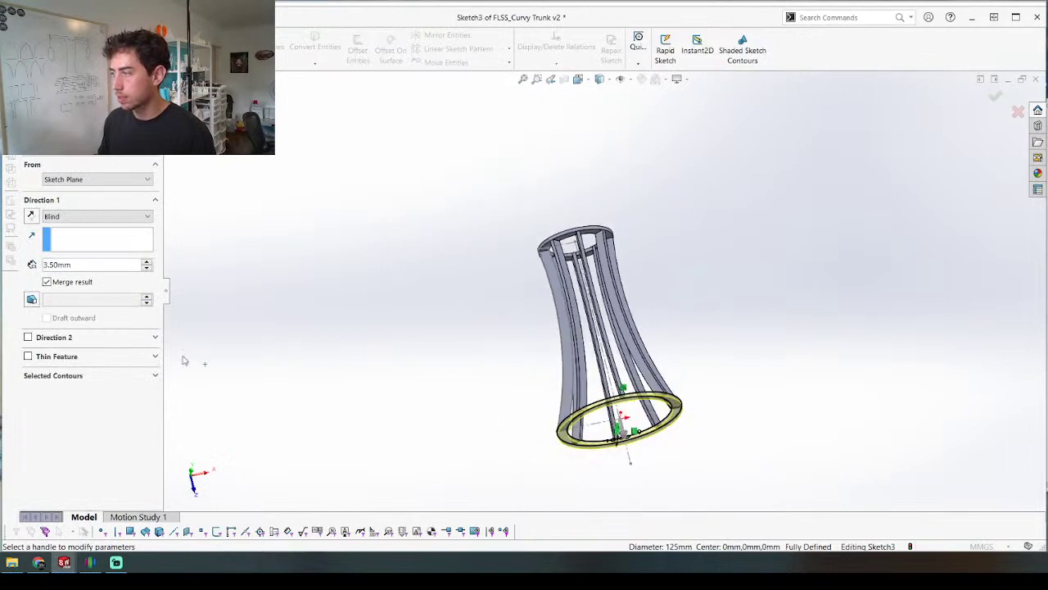
Step: Extrude the lower ring profile 3.5 mm Blind with the result merged, and save the part
key("Return")
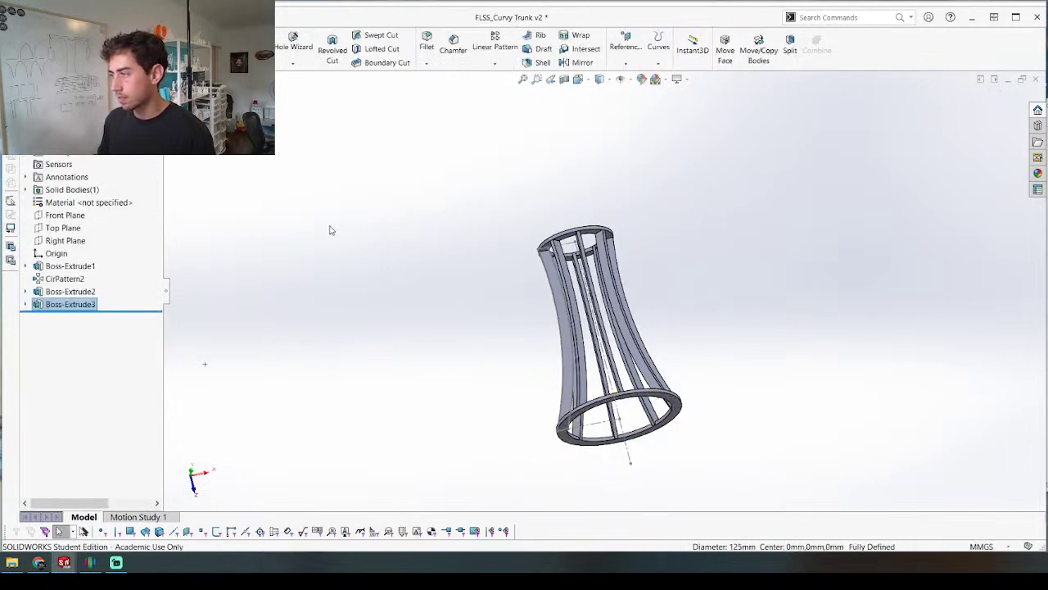
middle_click_drag(330, 229, 338, 300)
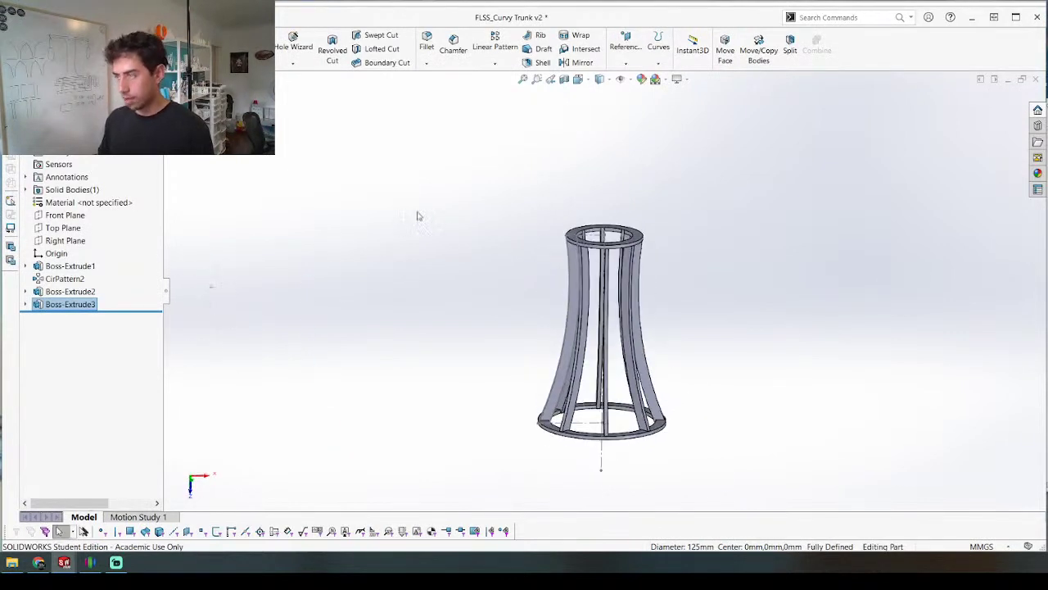
left_click(456, 249)
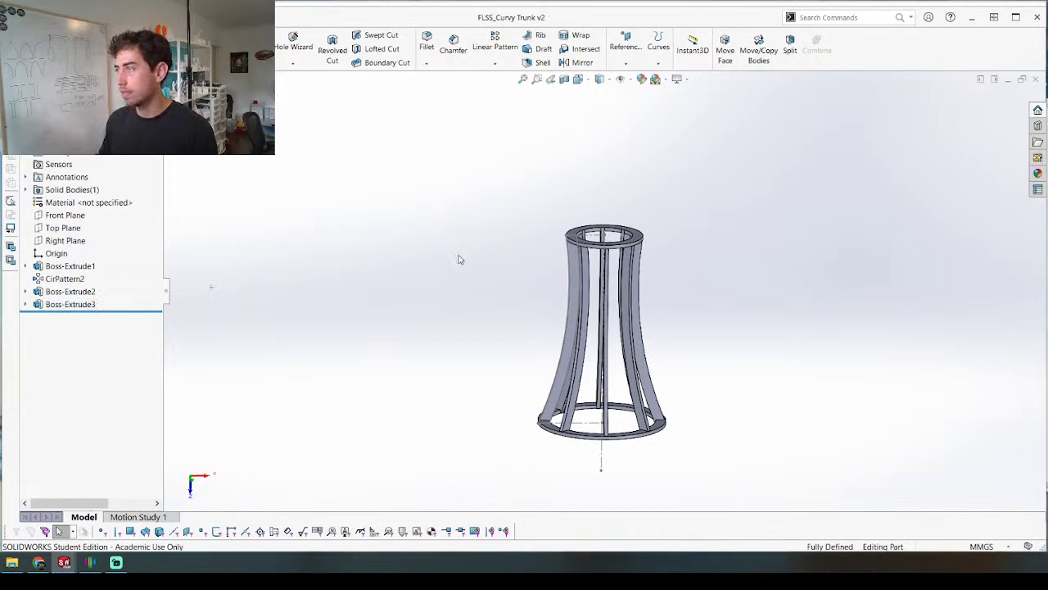
Step: Export the trunk as an STL file named FLSS_Curvy Trunk v2 in the project's STL folder
key("ctrl+shift+s")
double_click(489, 197)
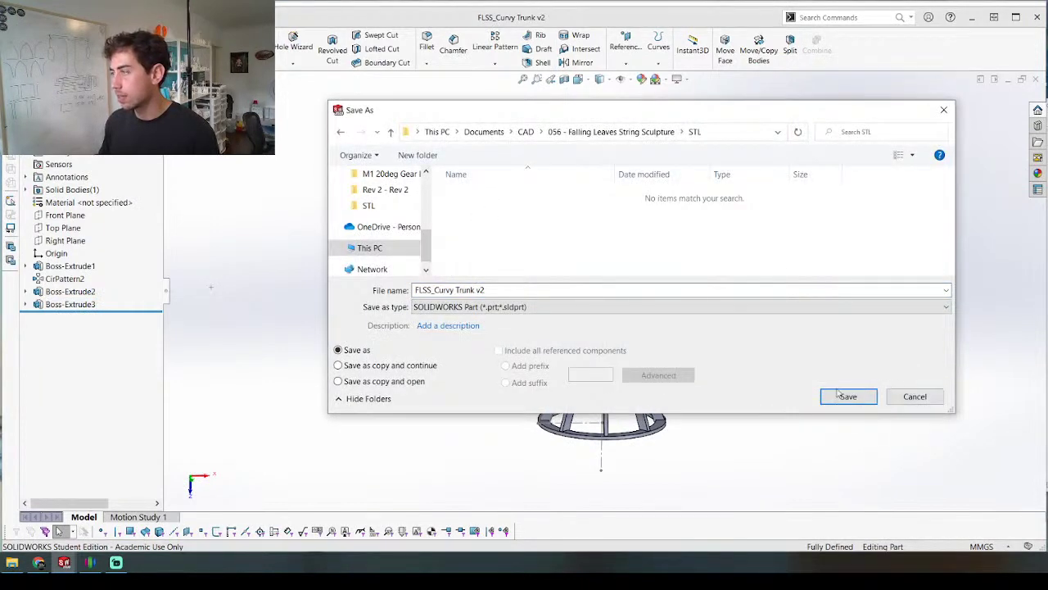
left_click(672, 307)
left_click(647, 313)
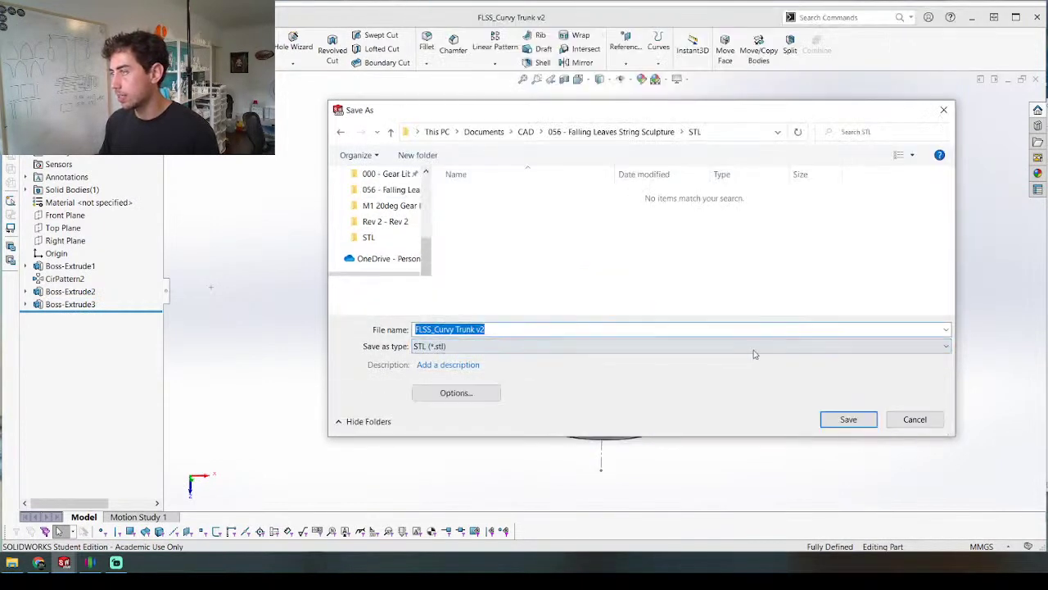
left_click(849, 419)
key("Return")
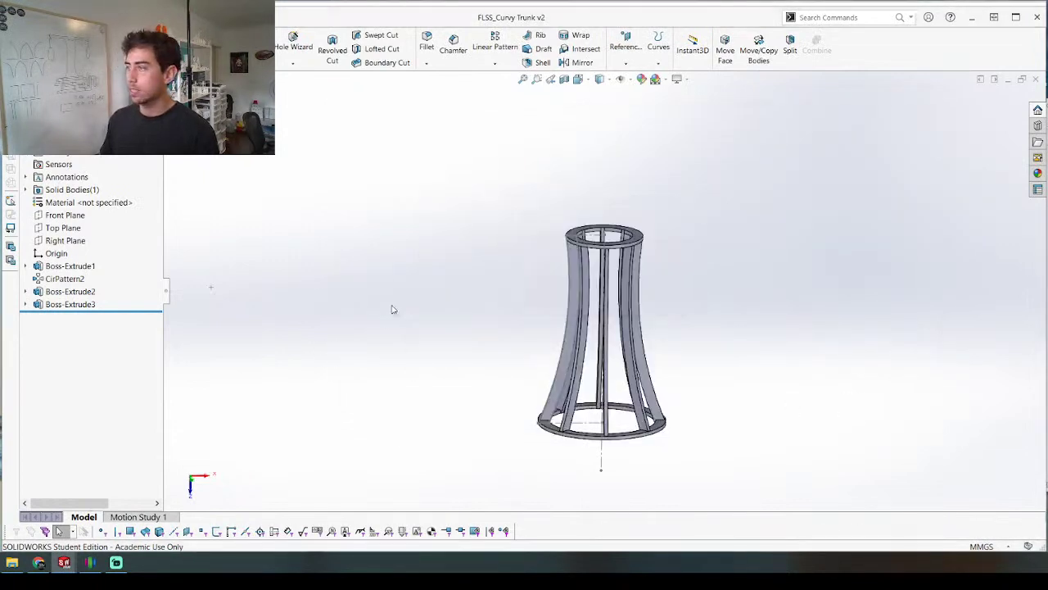
Step: Switch to the slicer, remove the previously sliced trunk, and import the newly exported FLSS_Curvy Trunk v2 STL
left_click(90, 561)
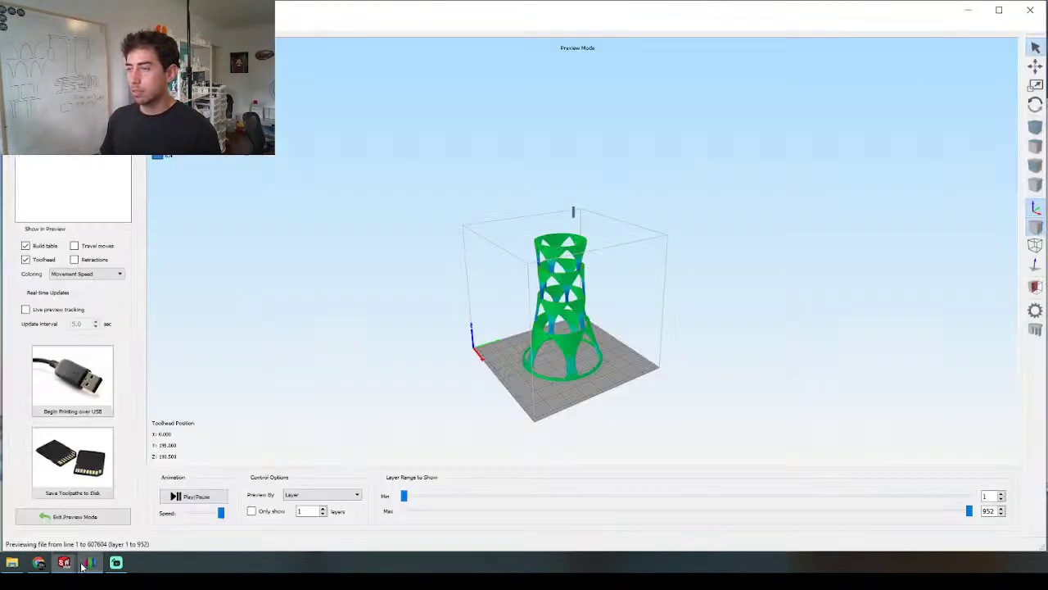
left_click(74, 516)
key("Delete")
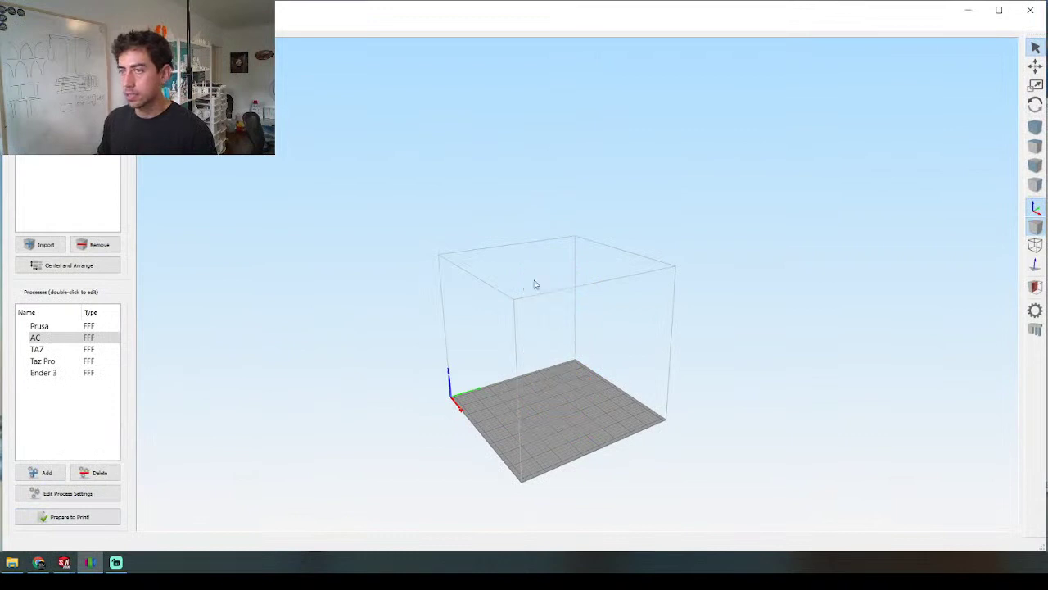
left_click(43, 244)
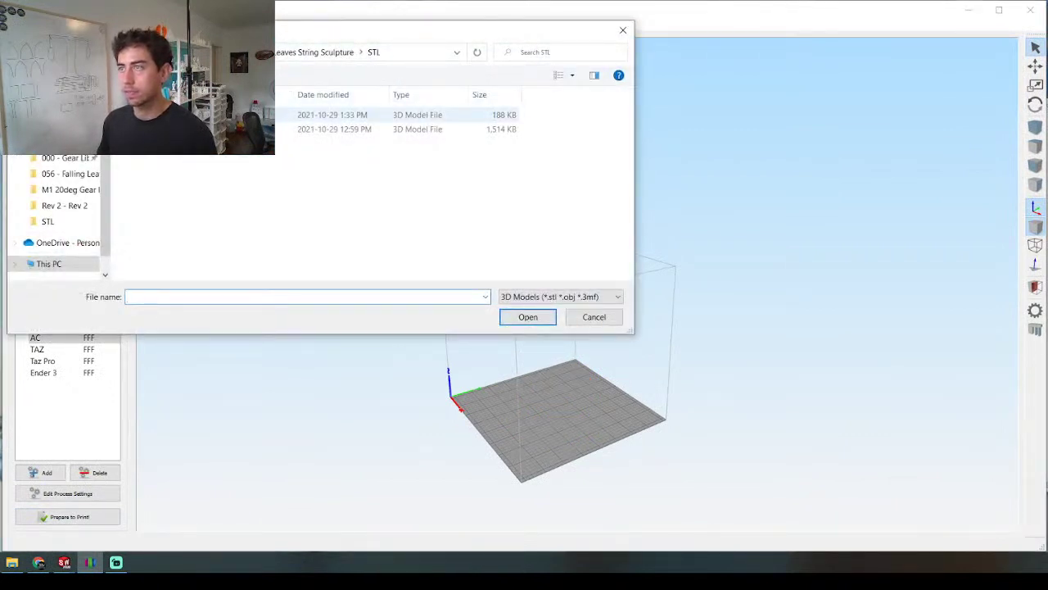
double_click(331, 114)
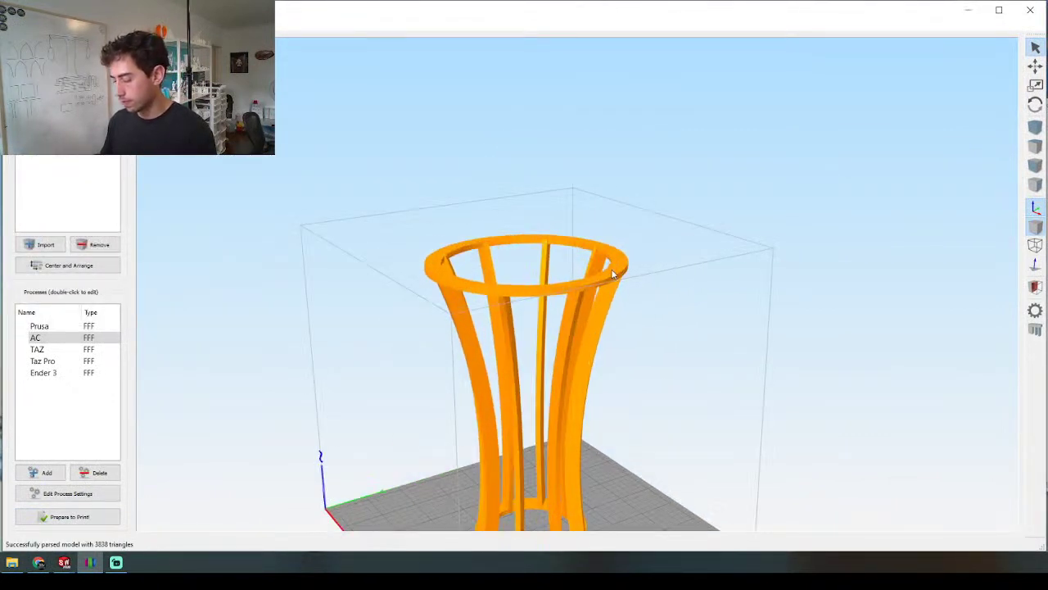
Step: Place the trunk's wide ring face on the print bed and slice the model for preview
key("ctrl+l")
left_click(518, 241)
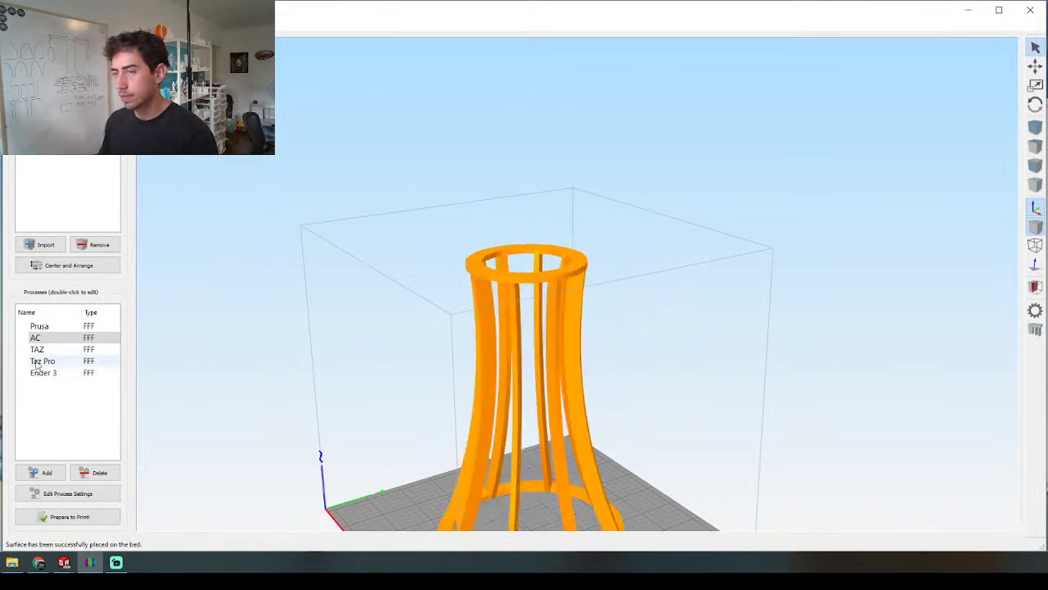
left_click(70, 519)
key("Return")
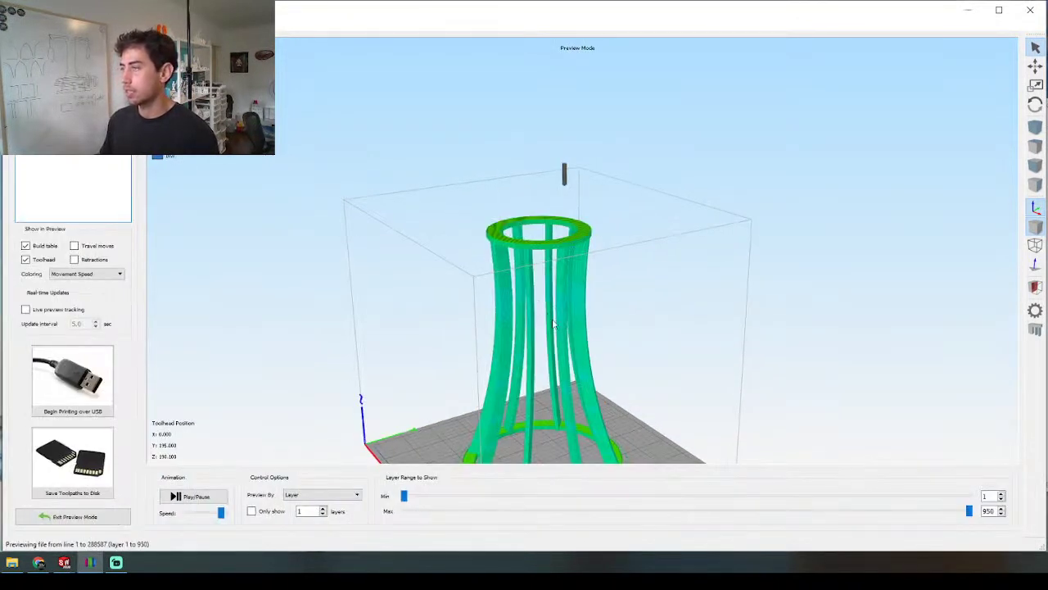
Step: Examine the sliced toolpaths of the trunk's narrow upper ring and its joints with the ribs
scroll(547, 276, "up", 5)
left_click_drag(546, 275, 488, 213)
scroll(488, 214, "up", 4)
middle_click_drag(488, 215, 522, 316)
left_click_drag(522, 316, 448, 298)
left_click_drag(429, 577, 426, 529)
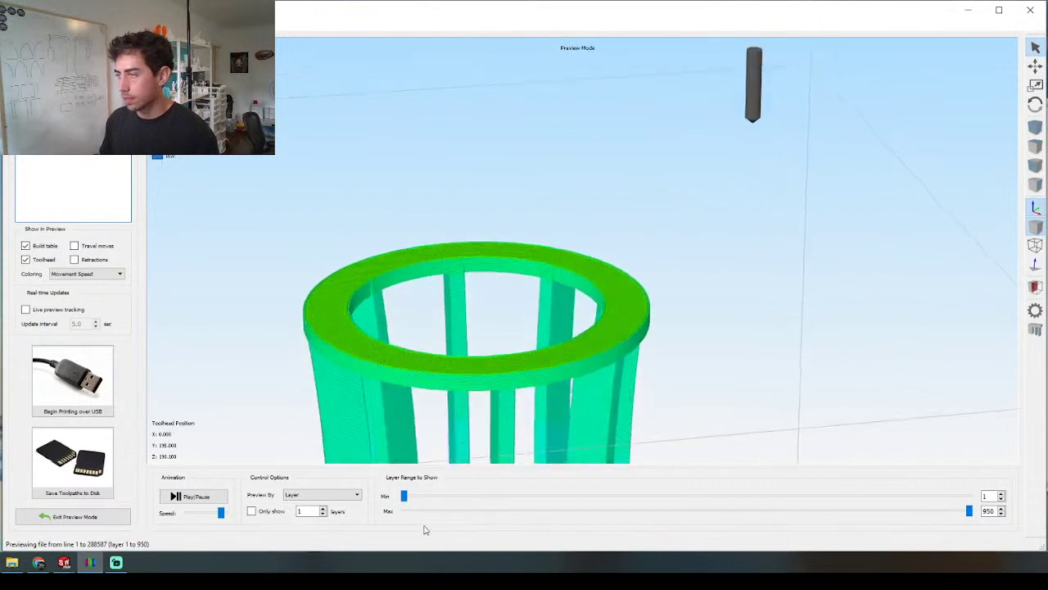
scroll(470, 332, "down", 3)
scroll(519, 352, "up", 2)
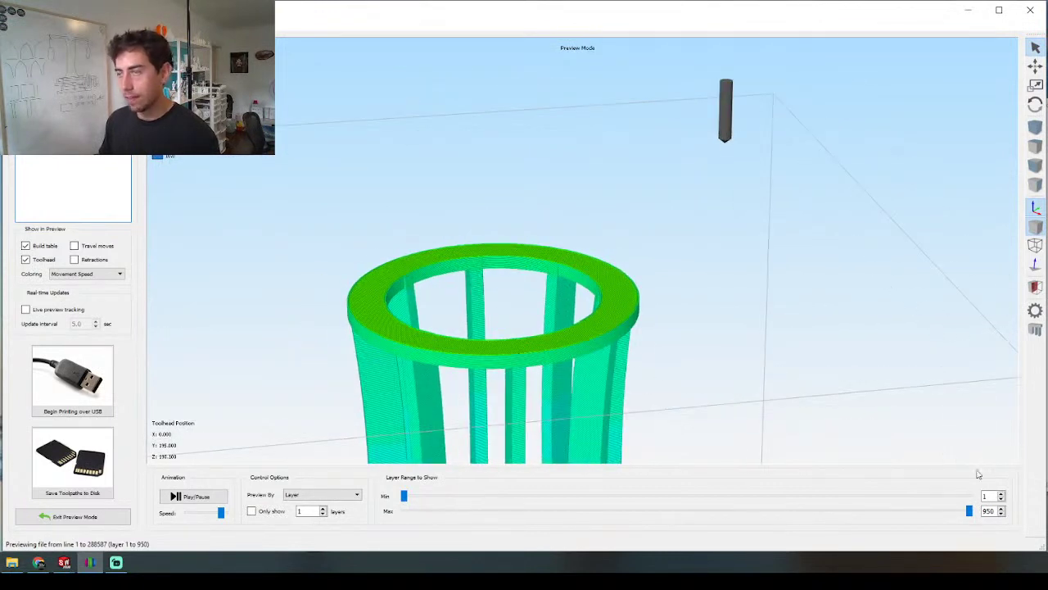
Step: Limit the toolpath preview to layer 931, just below the upper ring, and step it up to layer 933
left_click_drag(978, 511, 704, 510)
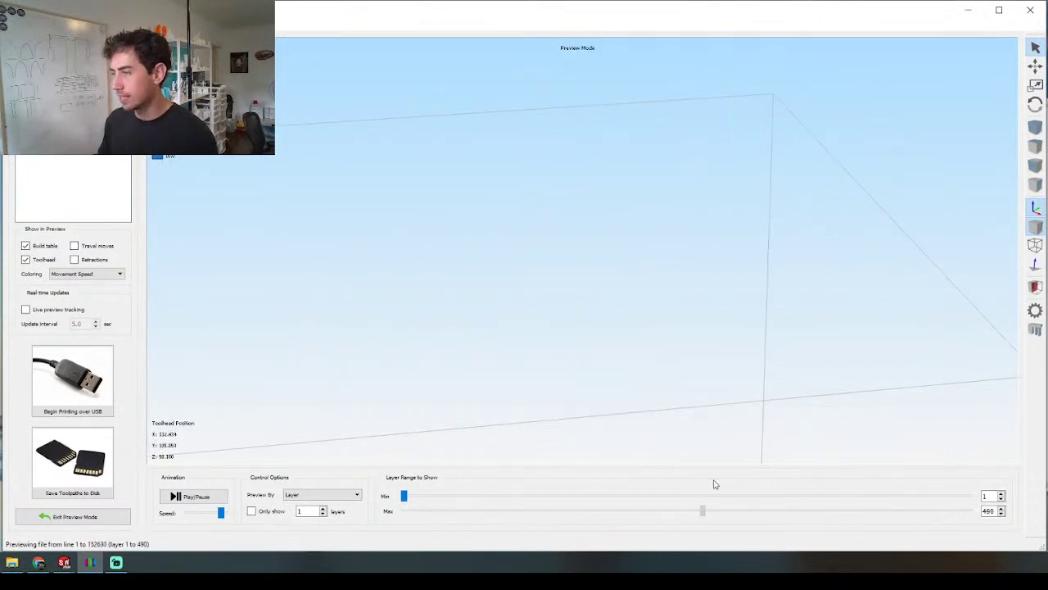
left_click_drag(778, 510, 929, 531)
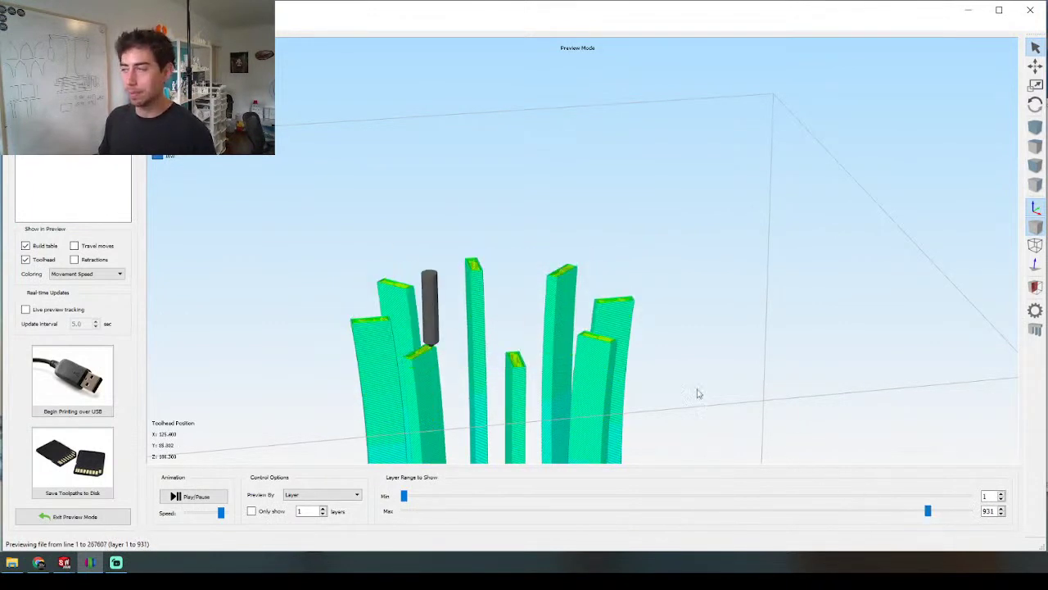
left_click_drag(698, 394, 552, 199)
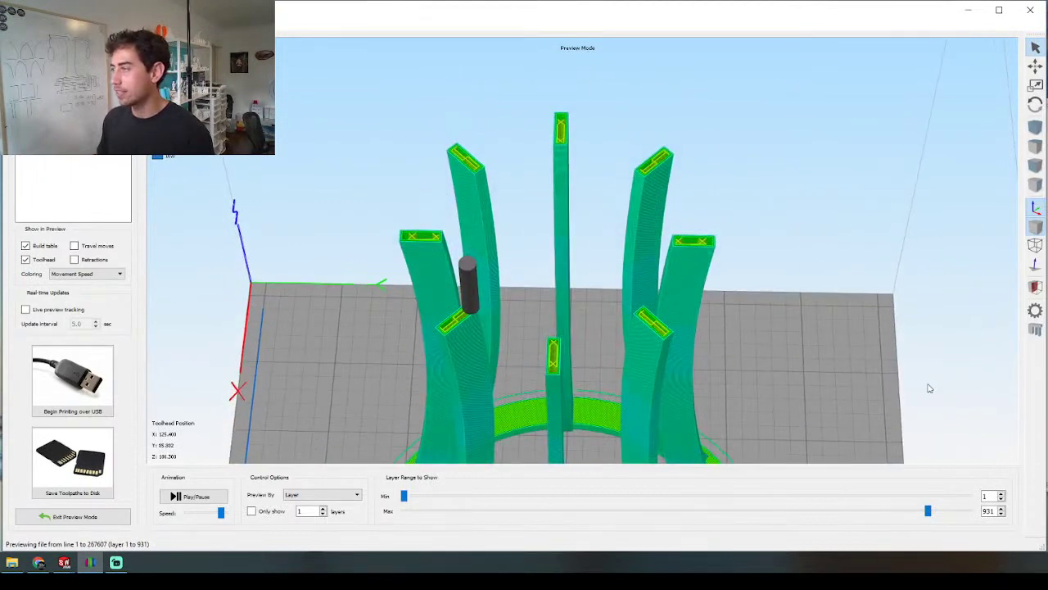
double_click(1002, 509)
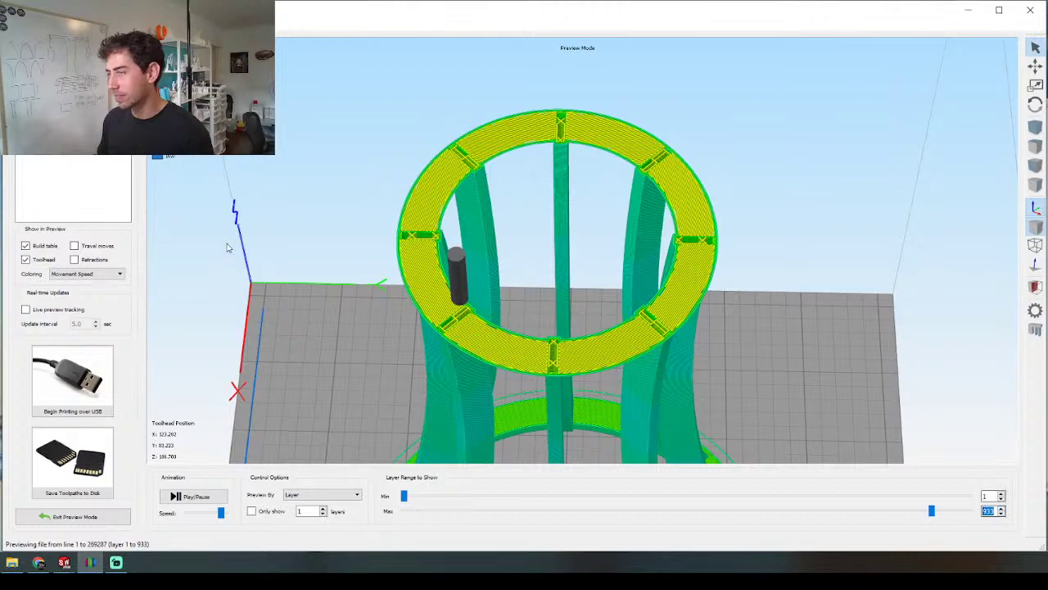
Step: Examine how the upper ring's first layers bridge the gaps between the ribs, from above and below
scroll(460, 344, "down", 2)
scroll(442, 327, "up", 8)
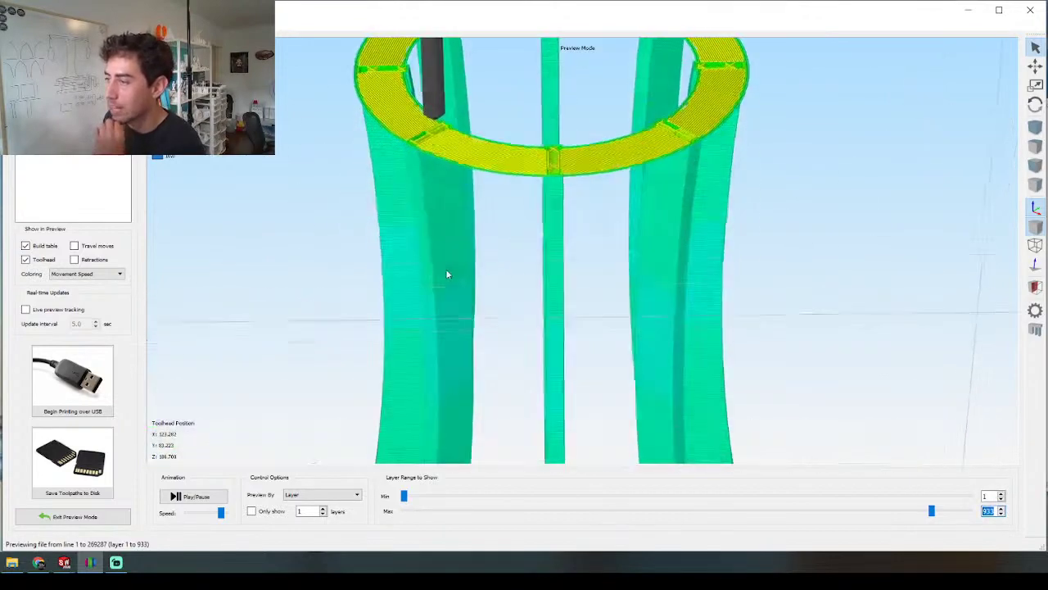
scroll(489, 199, "down", 7)
right_click_drag(489, 199, 496, 440)
left_click_drag(497, 440, 688, 327)
scroll(387, 303, "down", 2)
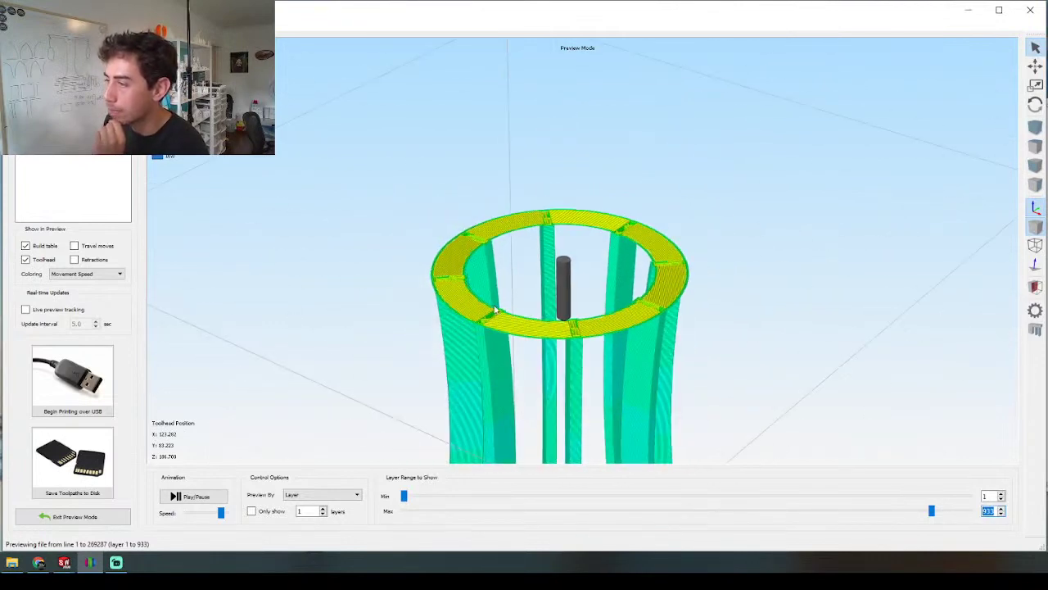
scroll(494, 306, "up", 5)
left_click_drag(494, 307, 496, 325)
right_click_drag(496, 325, 543, 196)
left_click_drag(542, 199, 468, 338)
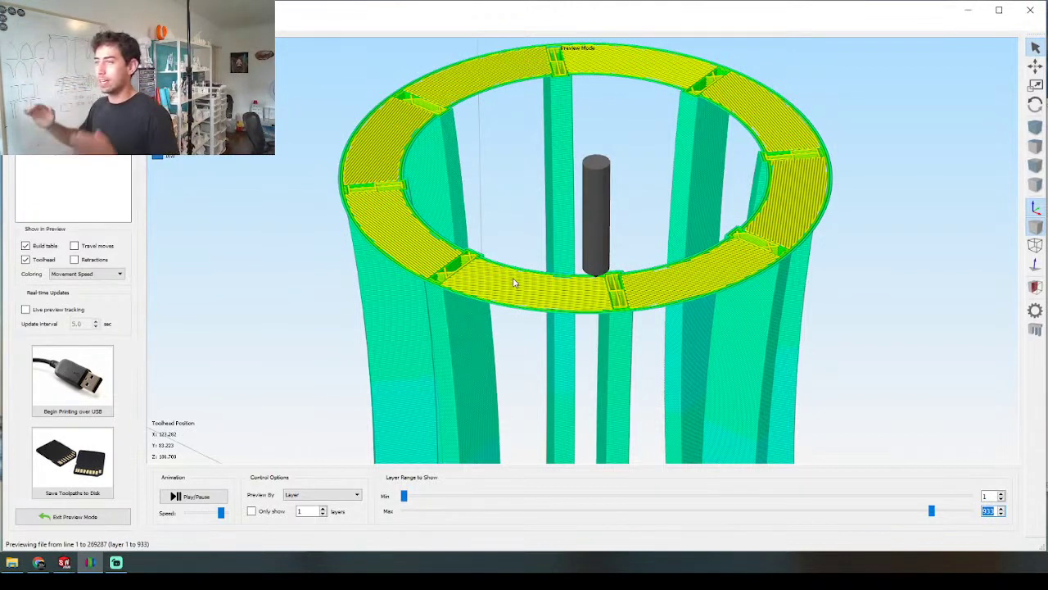
left_click_drag(513, 366, 376, 303)
Step: Switch back to the FLSS_Curvy Trunk v2 part in SOLIDWORKS
key("alt+Tab")
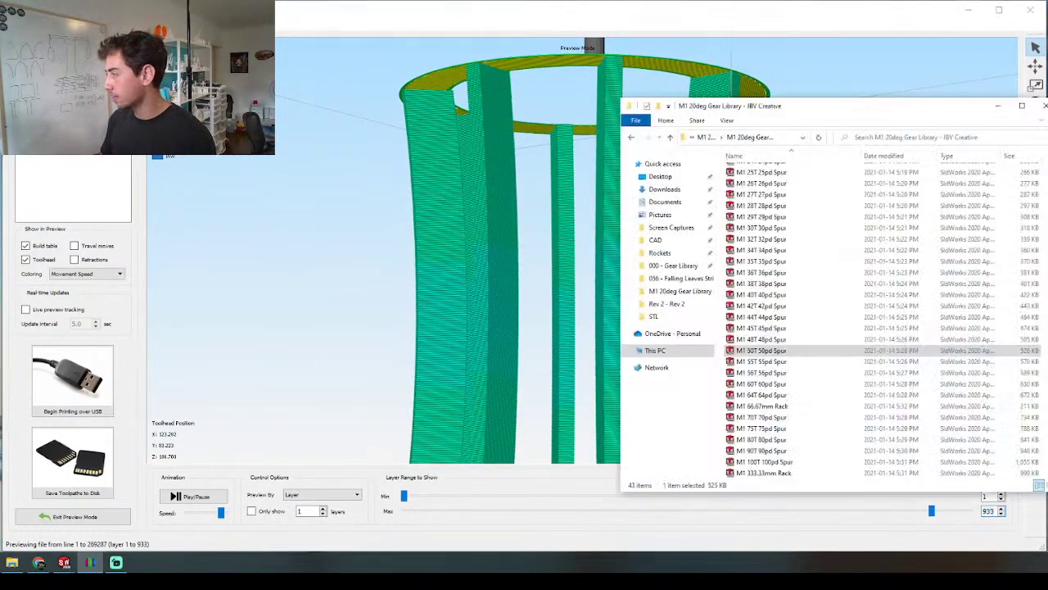
left_click(403, 413)
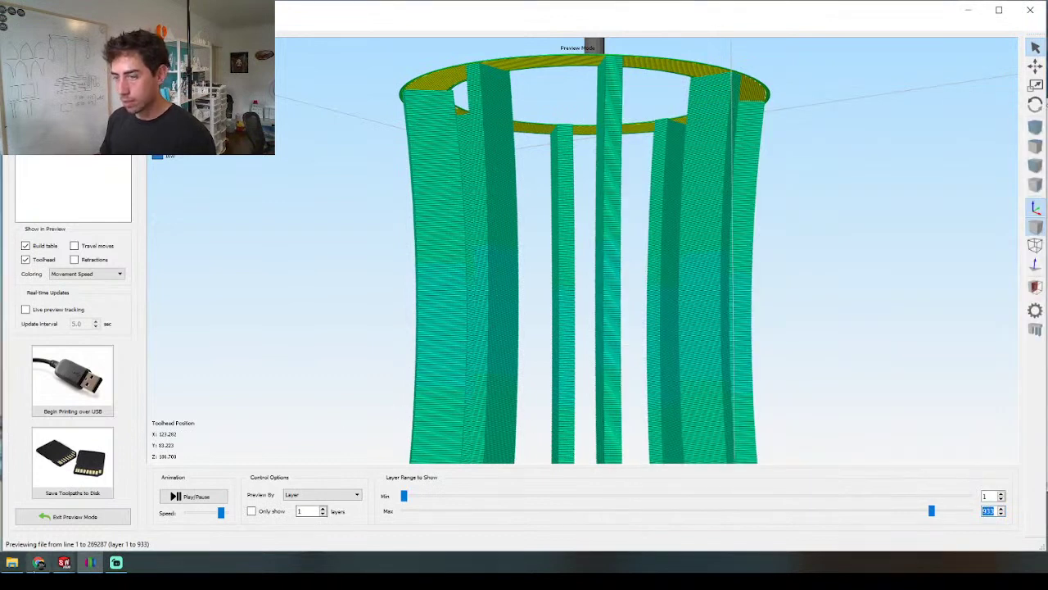
mouse_move(64, 562)
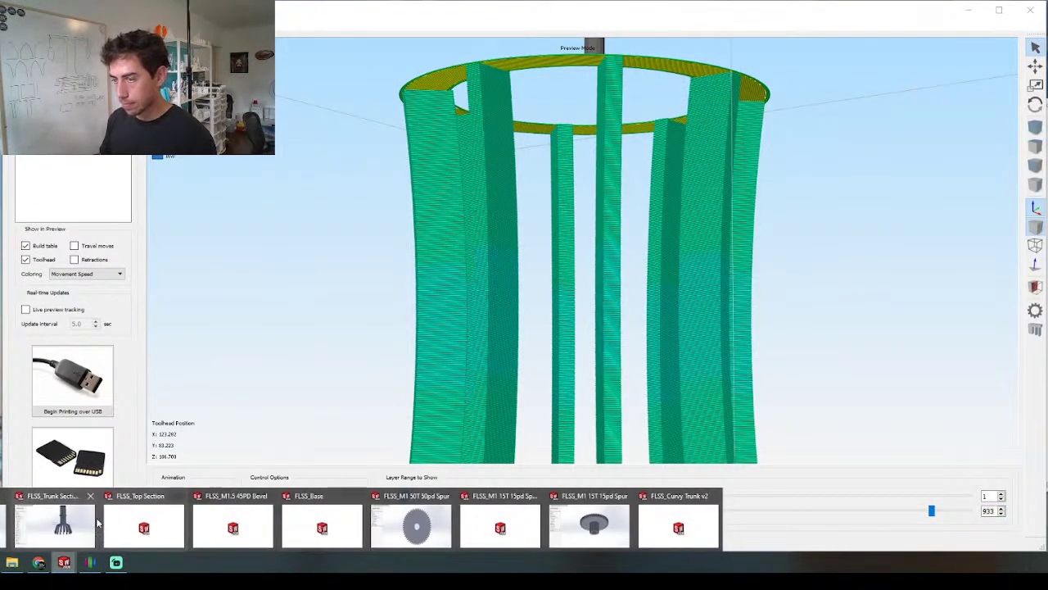
left_click(686, 522)
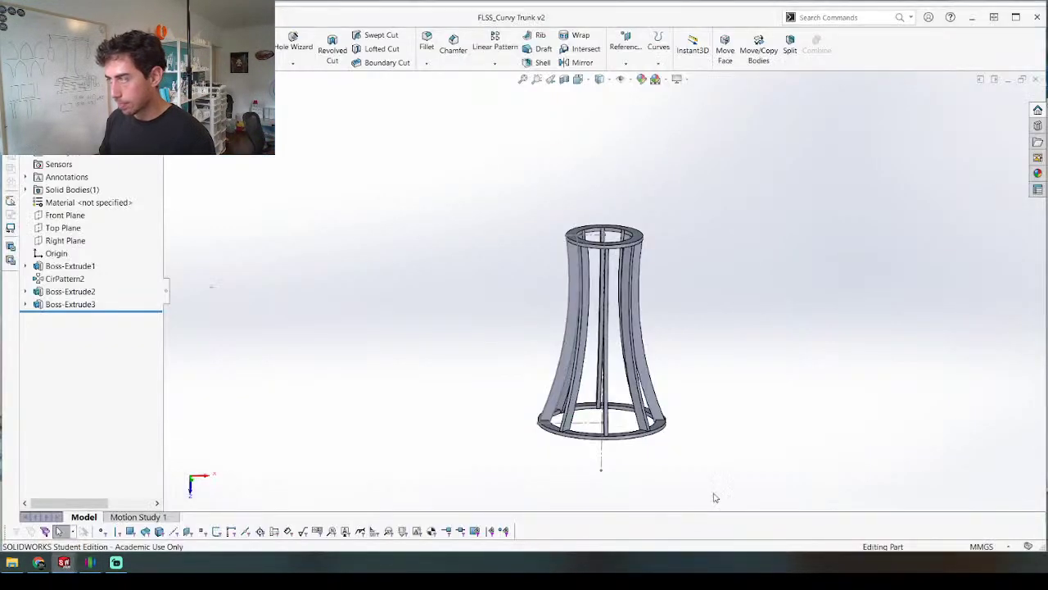
Step: Fillet the inner corner between one rib's side and the underside of the upper ring with a symmetric 10 mm radius
scroll(625, 242, "down", 8)
middle_click_drag(685, 393, 650, 260)
scroll(647, 256, "down", 2)
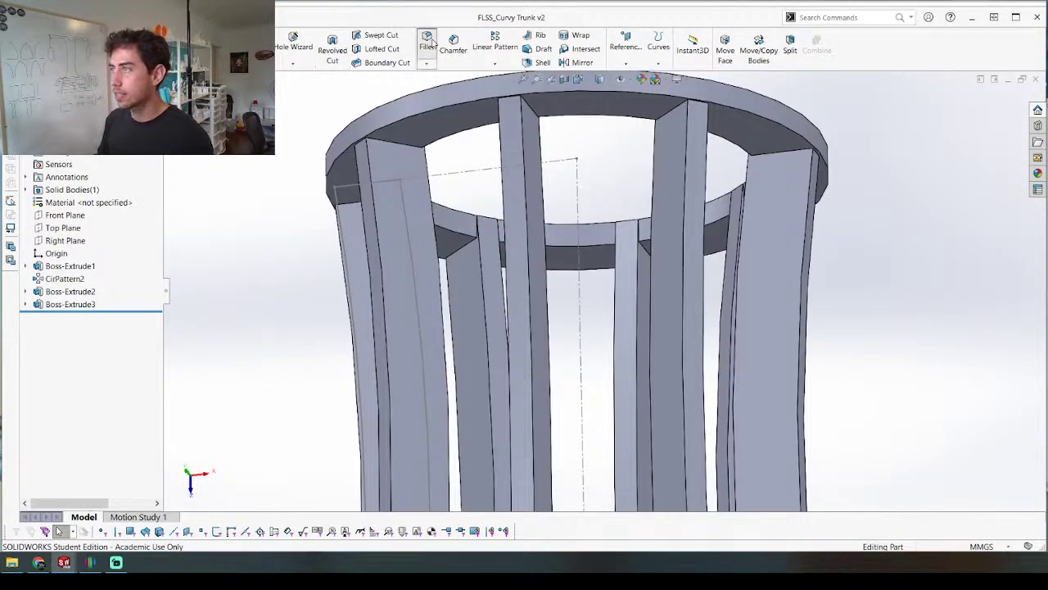
left_click(399, 143)
scroll(399, 143, "down", 1)
middle_click_drag(400, 144, 503, 132)
left_click(552, 122)
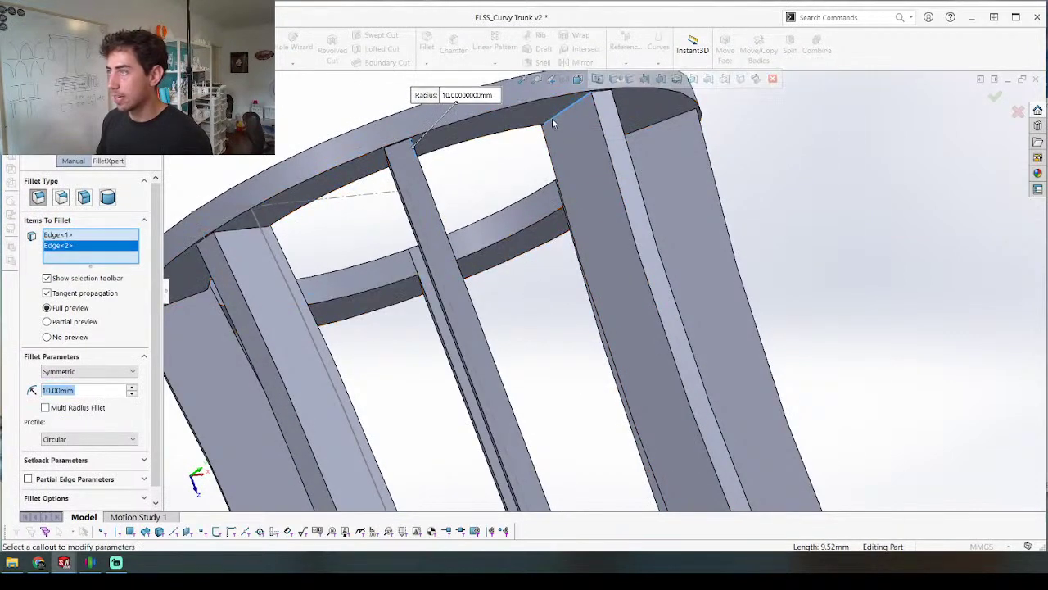
left_click(560, 117)
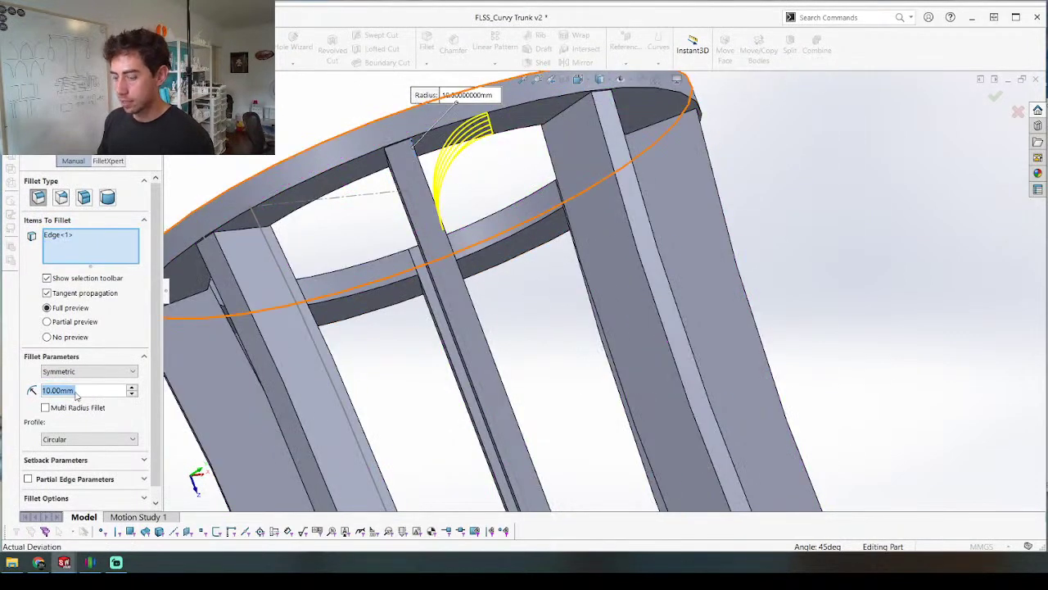
type("8")
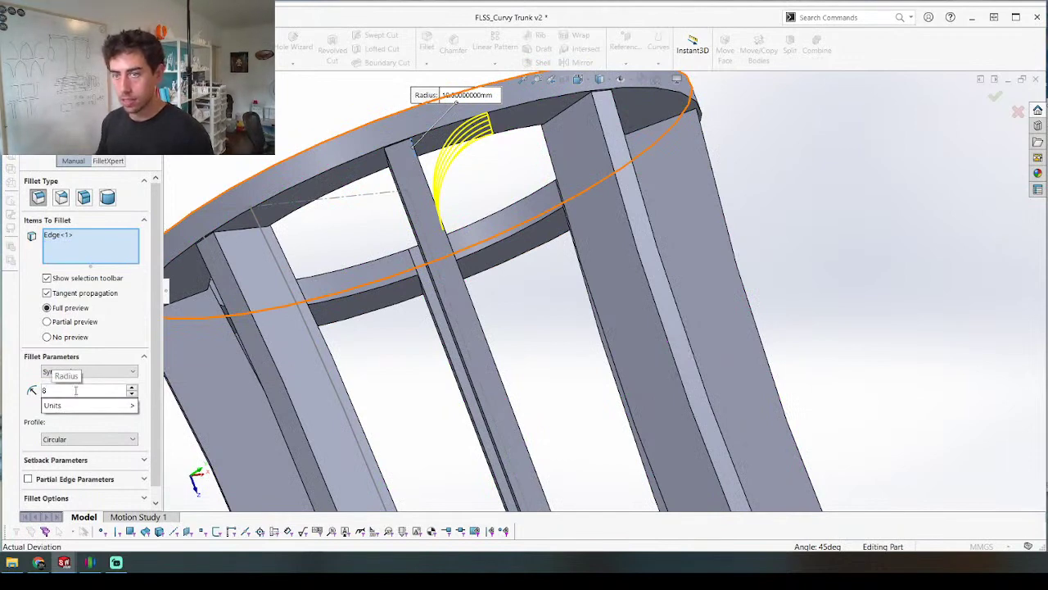
mouse_move(90, 405)
left_click(155, 407)
scroll(577, 214, "up", 2)
scroll(554, 230, "down", 2)
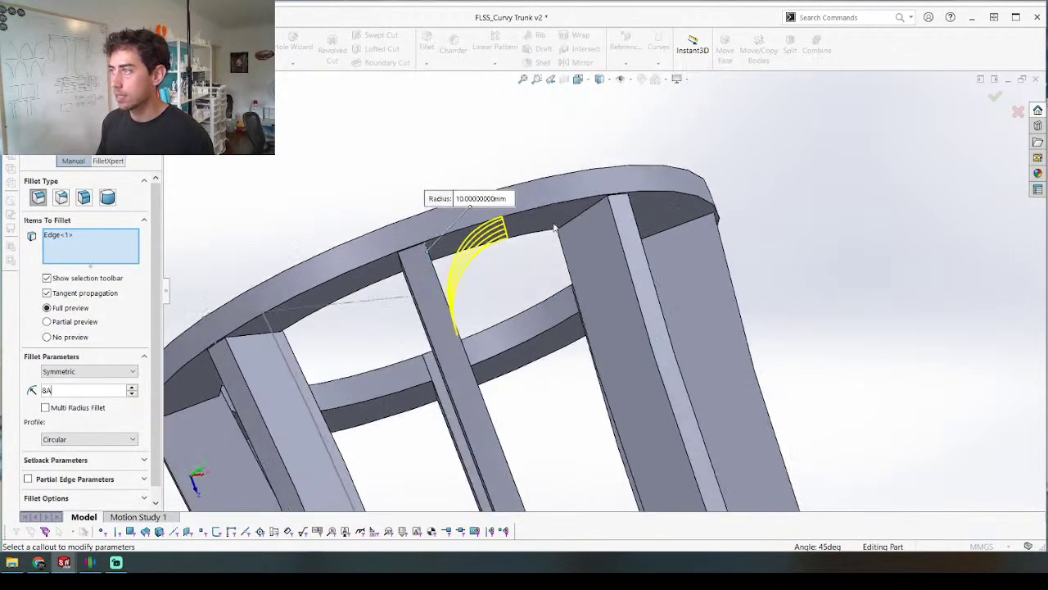
middle_click_drag(571, 197, 589, 209)
left_click(589, 212)
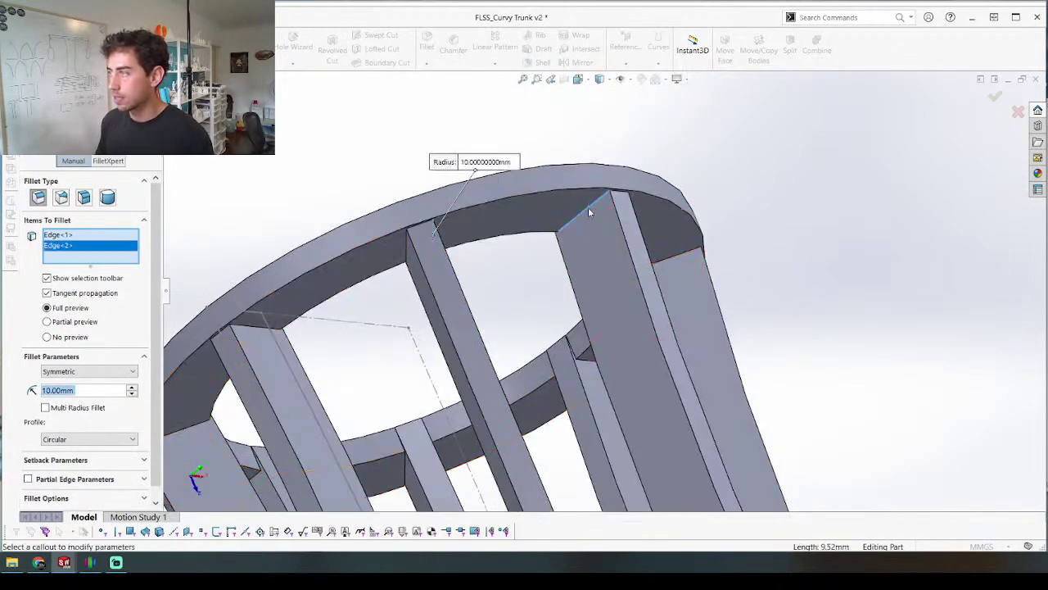
left_click(588, 213)
key("Return")
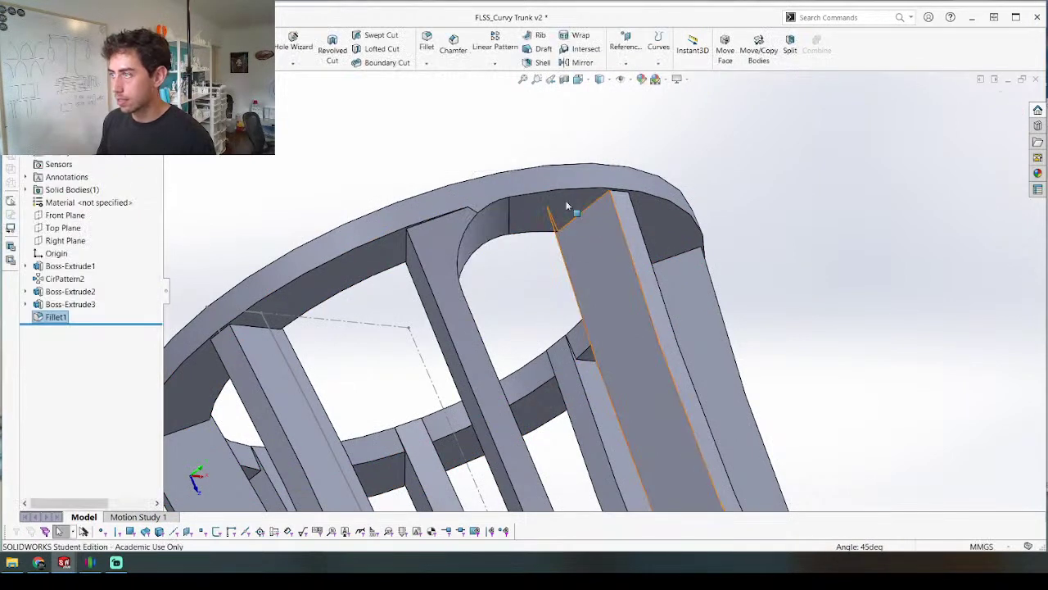
Step: Fillet the facing corner of the neighbouring rib under the upper ring with a 10 mm radius to complete a rounded arch
middle_click_drag(567, 206, 475, 263)
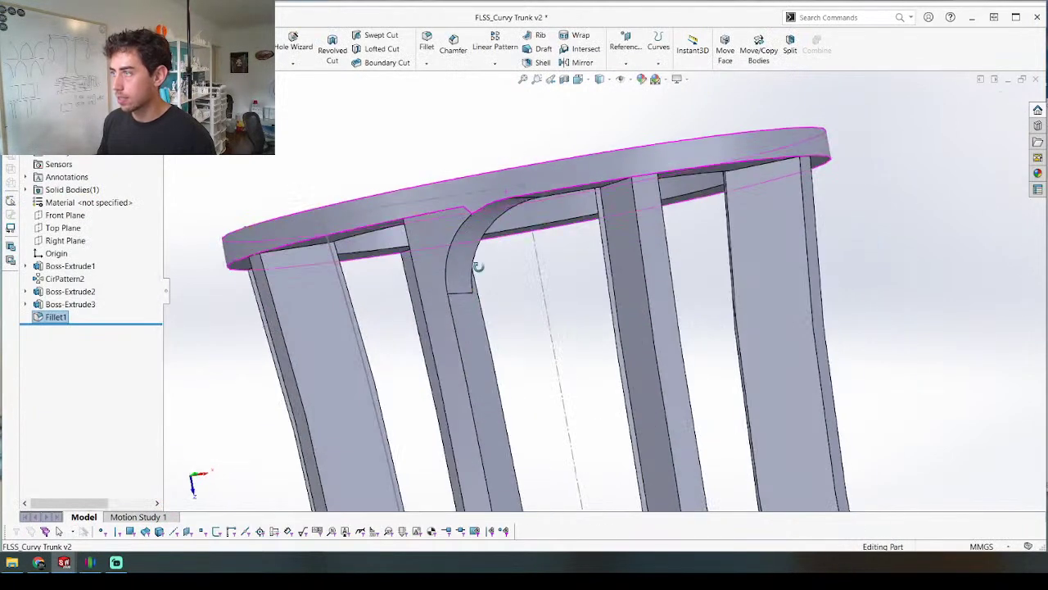
left_click(429, 43)
middle_click_drag(589, 162, 599, 197)
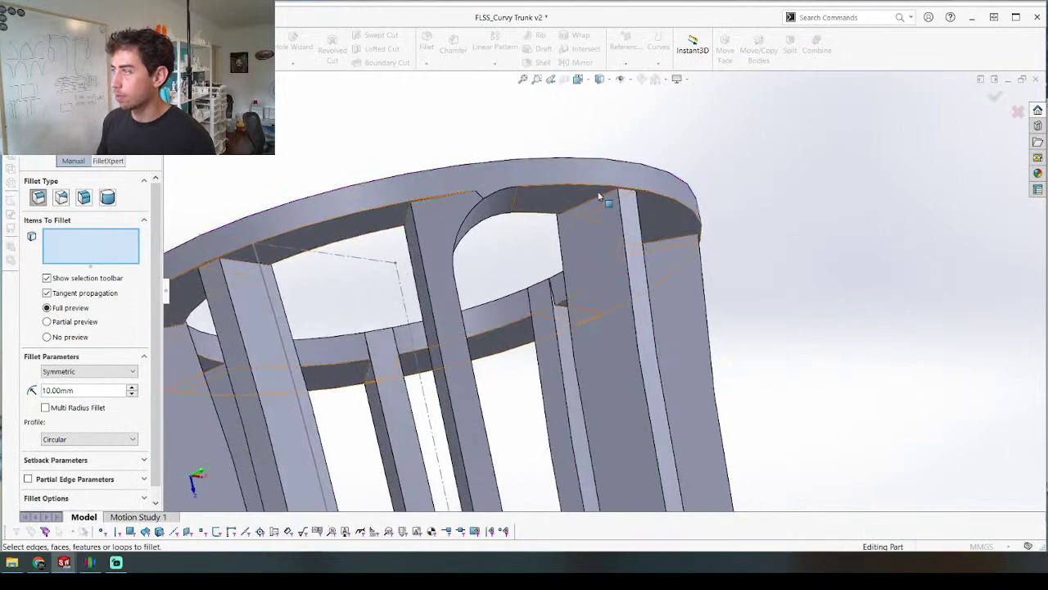
left_click(598, 198)
key("Return")
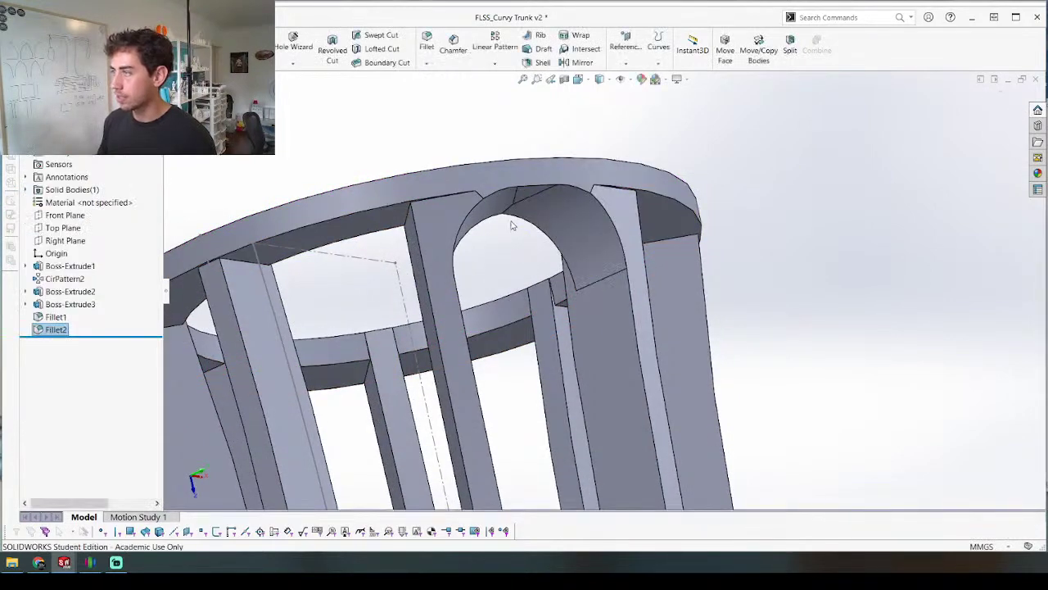
middle_click_drag(512, 225, 533, 201)
scroll(464, 276, "up", 5)
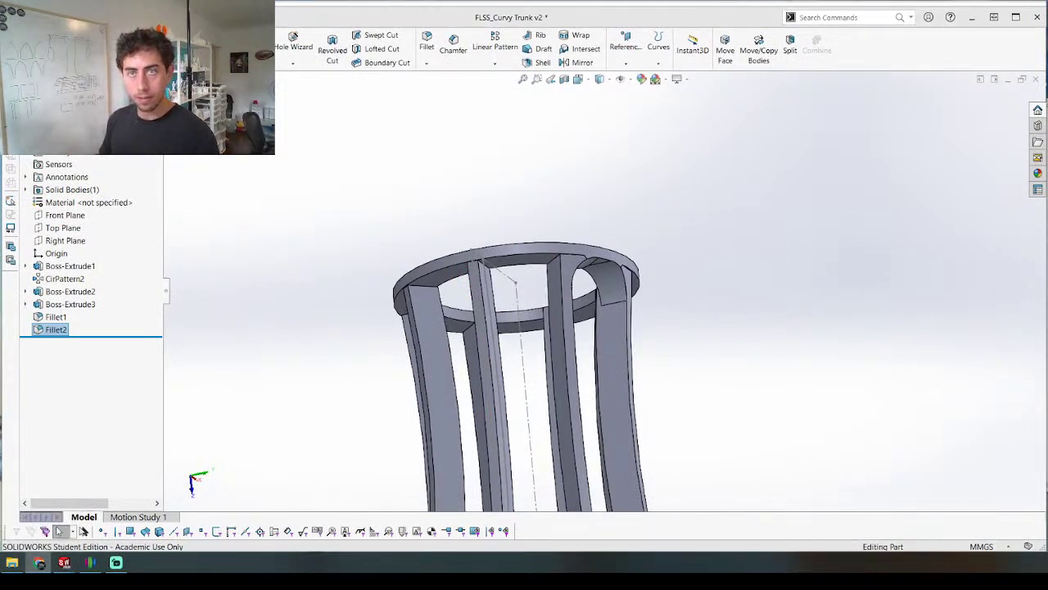
Step: Switch to Chrome, search the web for "cathedral of basilica" and show the image results
left_click_drag(2, 74, 600, 142)
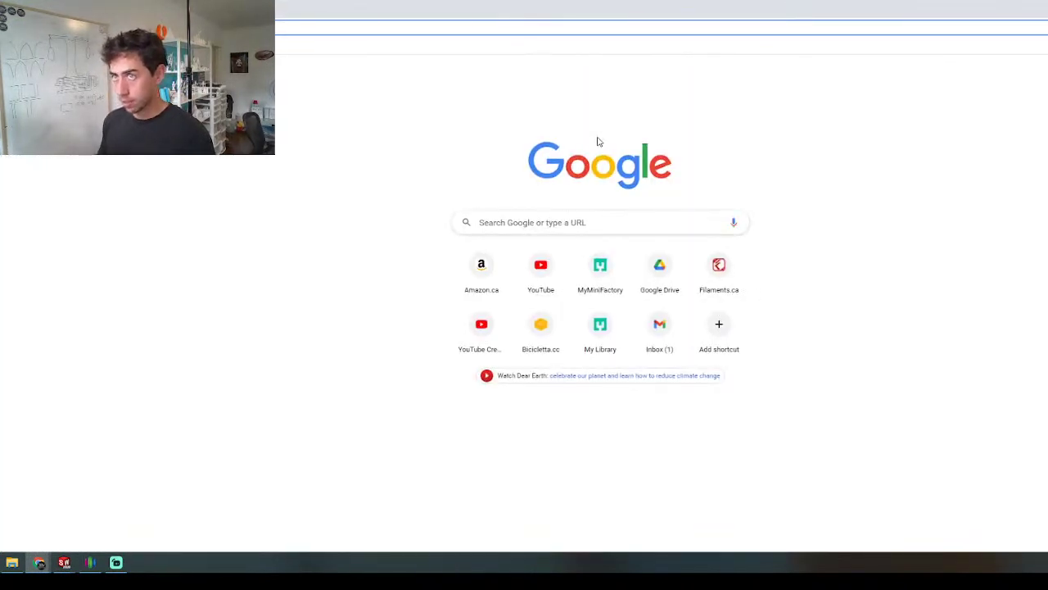
type("cathedral")
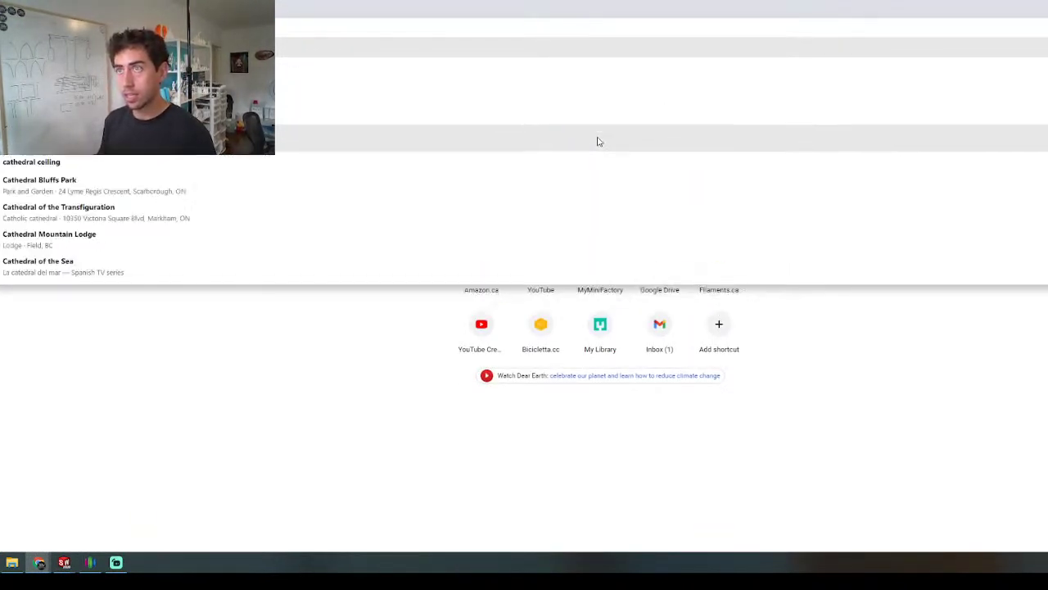
key("BackSpace")
key("BackSpace")
key("BackSpace")
key("BackSpace")
type("dral")
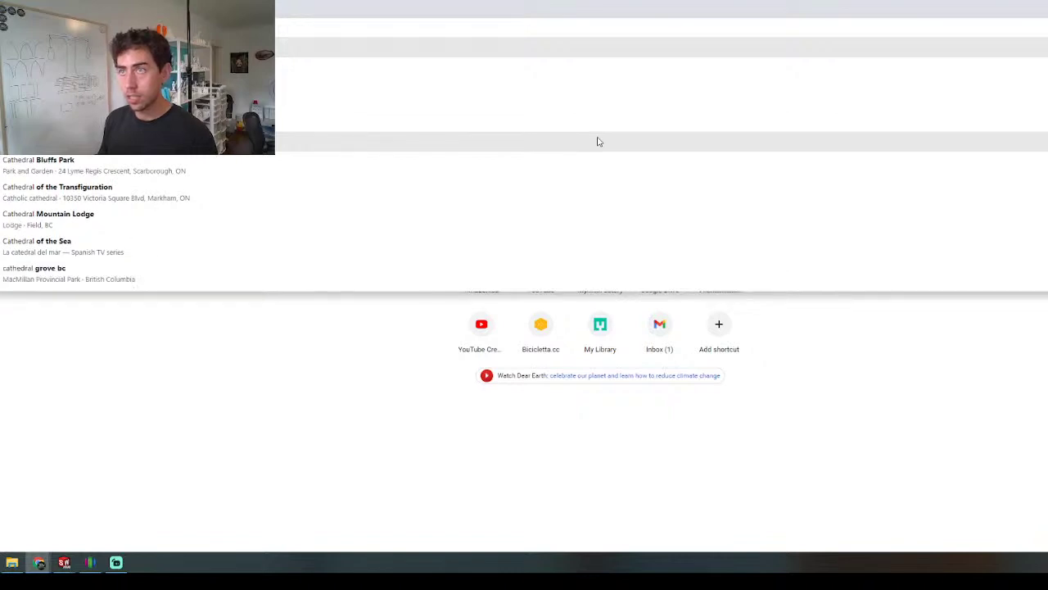
type(" of ba")
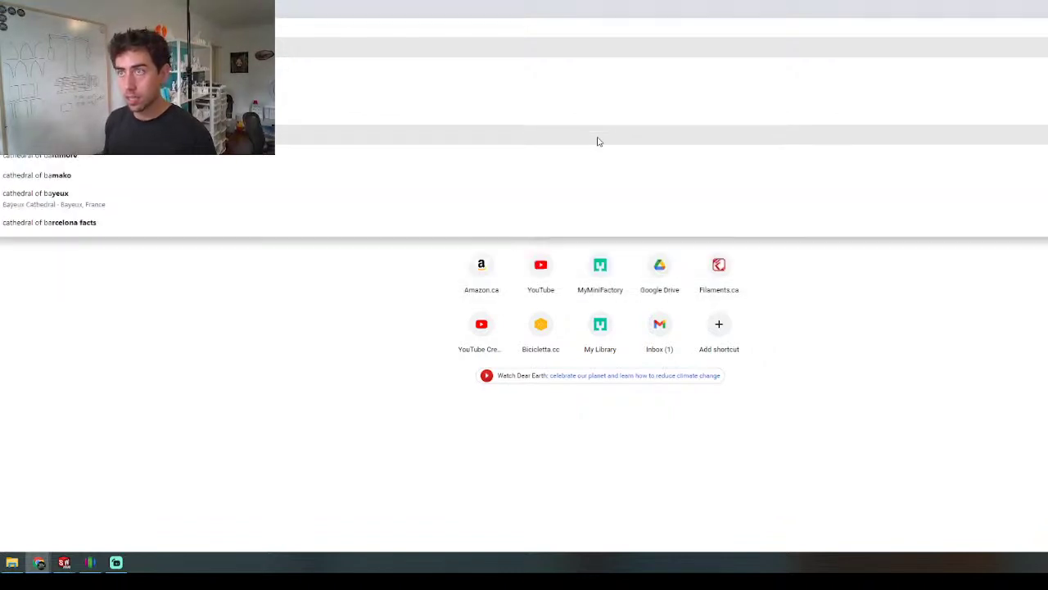
key("Return")
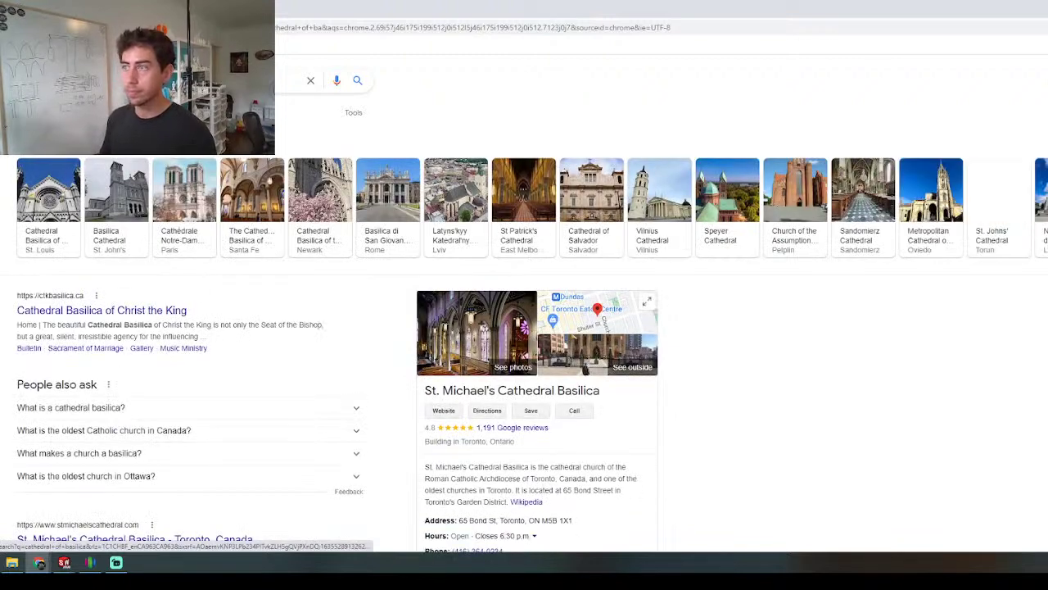
left_click(59, 110)
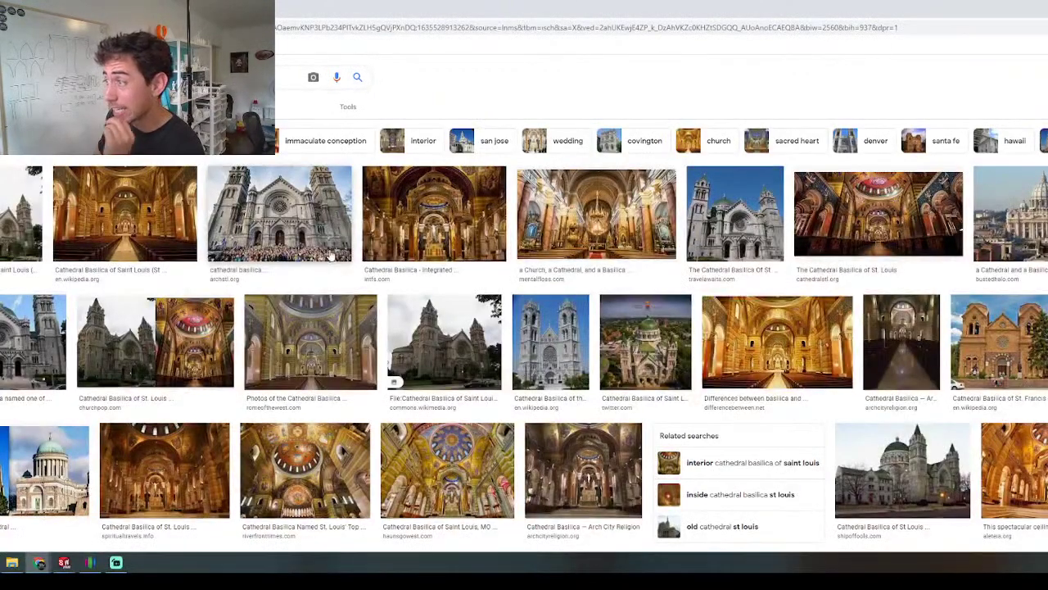
Step: View the photo of the Cathedral Basilica of the Sacred Heart (Newark) in a smaller browser window, and close the browser
left_click(550, 341)
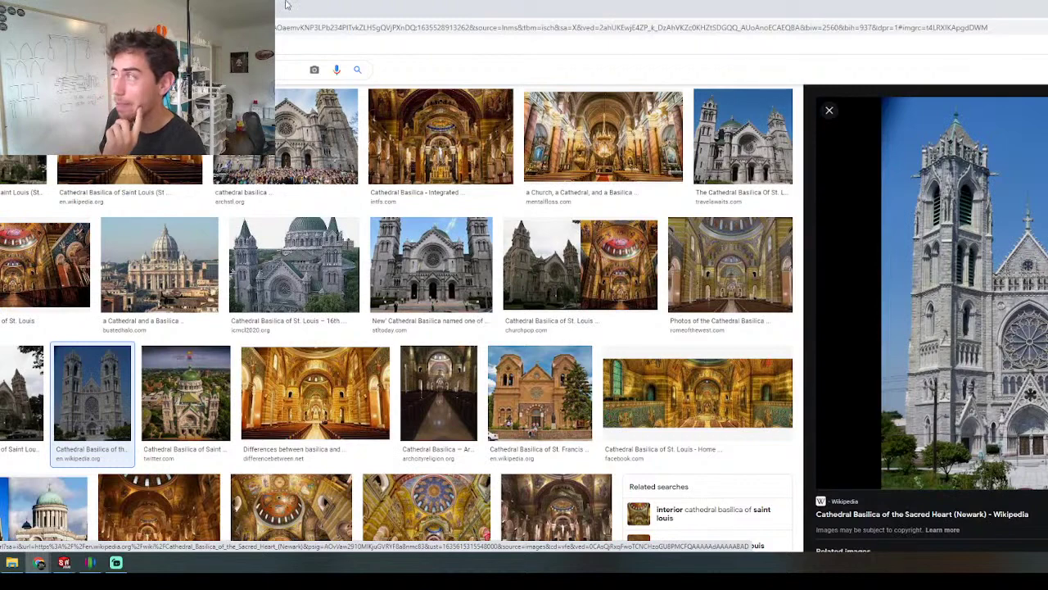
left_click_drag(728, 4, 451, 121)
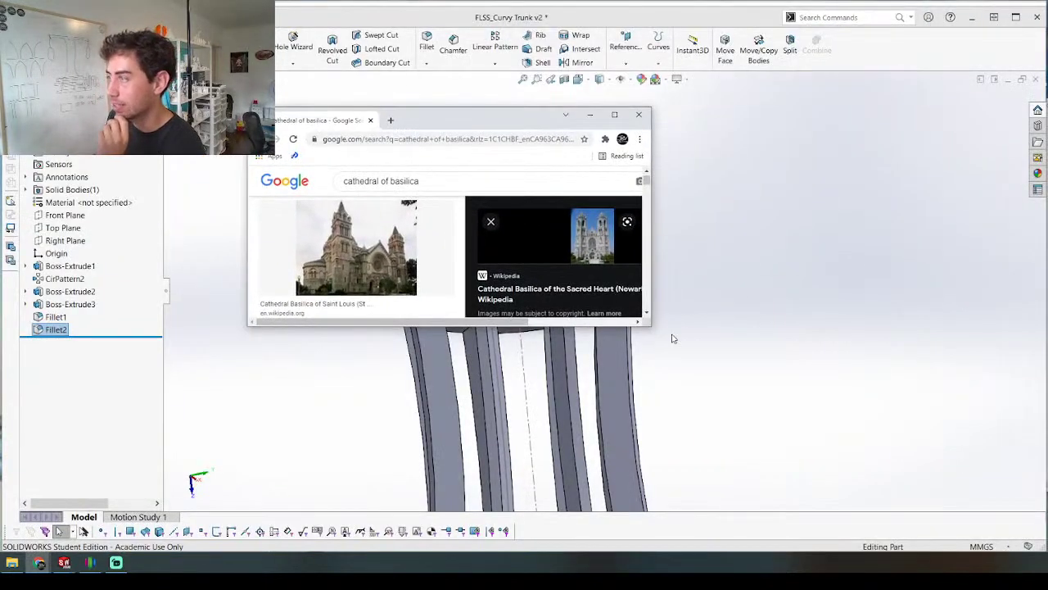
left_click_drag(655, 329, 879, 566)
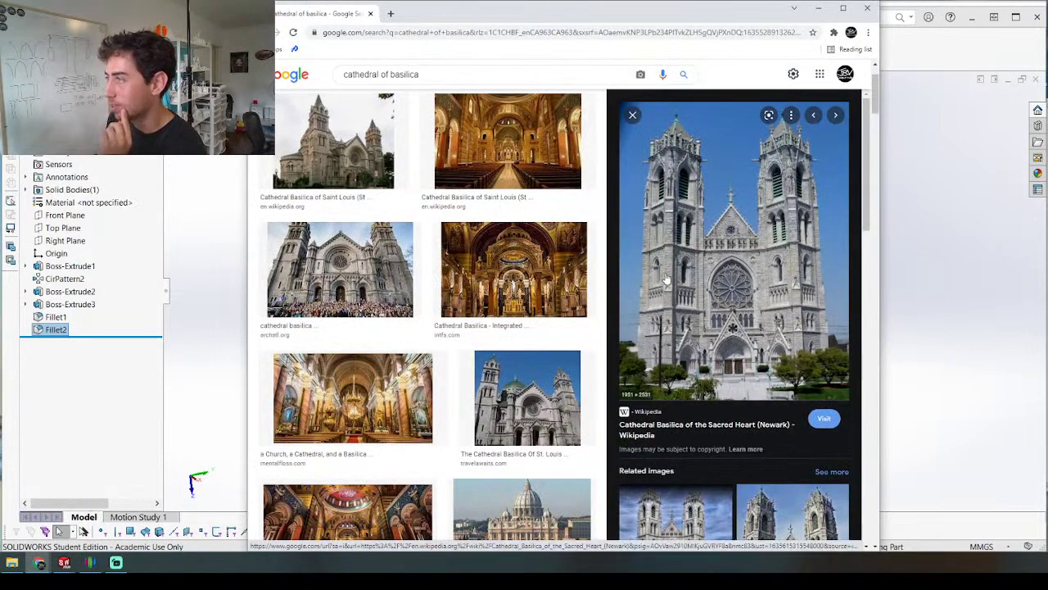
left_click(866, 7)
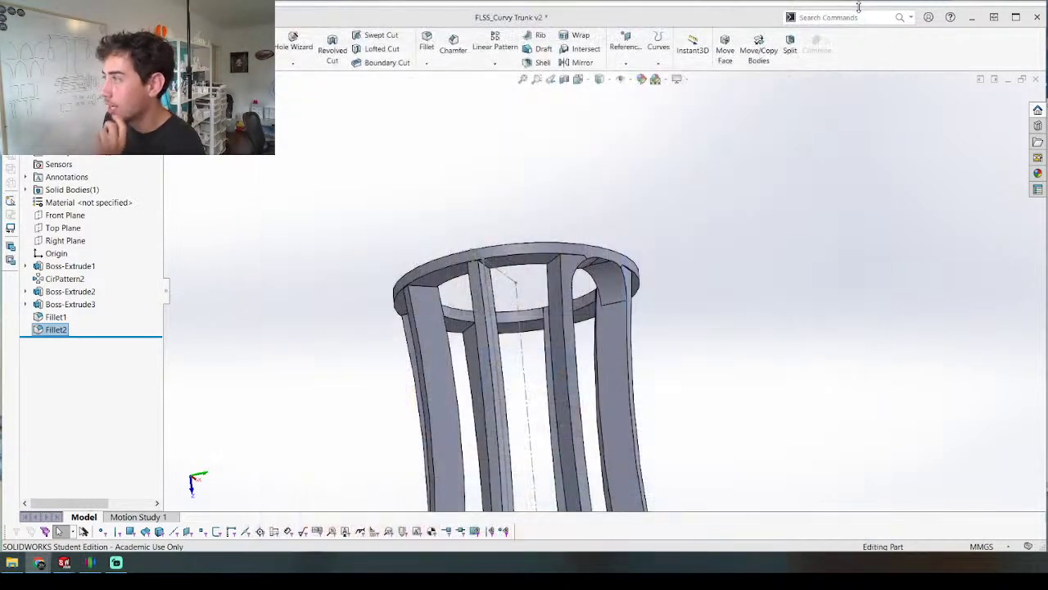
Step: Examine the filleted arch between the two ribs under the trunk's upper ring, close up and from above
scroll(419, 182, "up", 4)
middle_click_drag(581, 320, 524, 361)
scroll(524, 360, "up", 4)
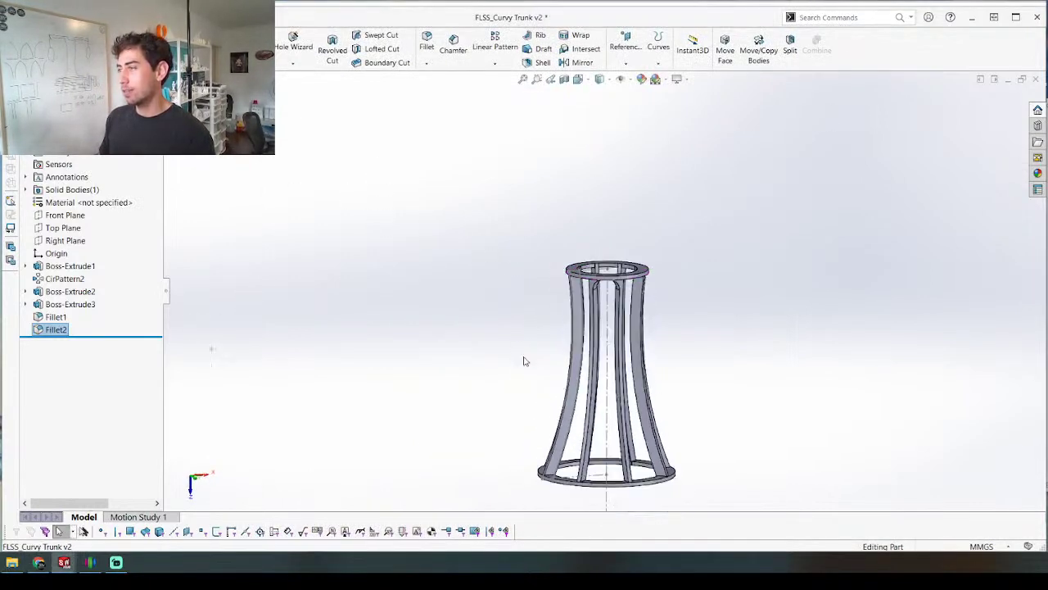
left_click(648, 337)
scroll(616, 340, "down", 4)
scroll(582, 201, "down", 5)
middle_click_drag(584, 214, 628, 153)
scroll(631, 154, "down", 5)
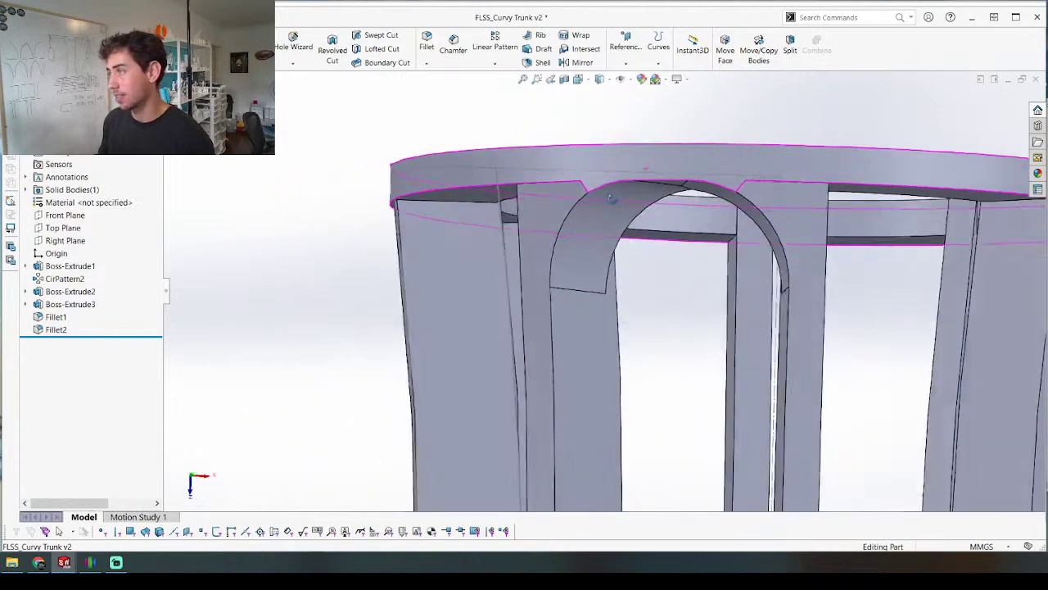
middle_click_drag(611, 198, 635, 304)
scroll(635, 305, "up", 5)
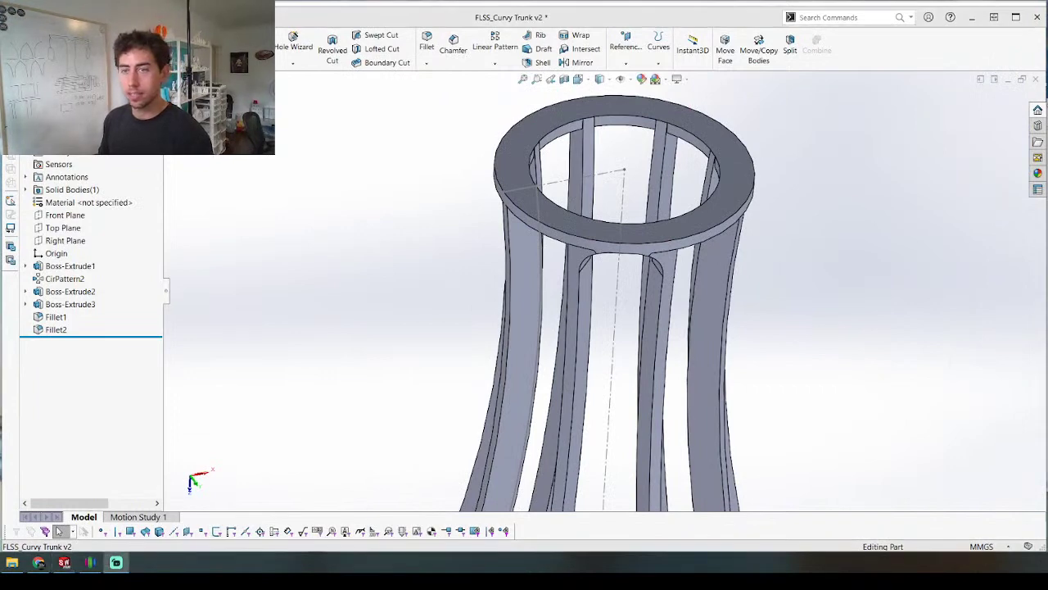
Step: Examine how the single arch fits the whole trunk, viewing it from above, from the side and from below
scroll(502, 294, "up", 3)
mouse_move(588, 286)
middle_mouse_down()
mouse_move(539, 218)
mouse_move(581, 287)
middle_mouse_up()
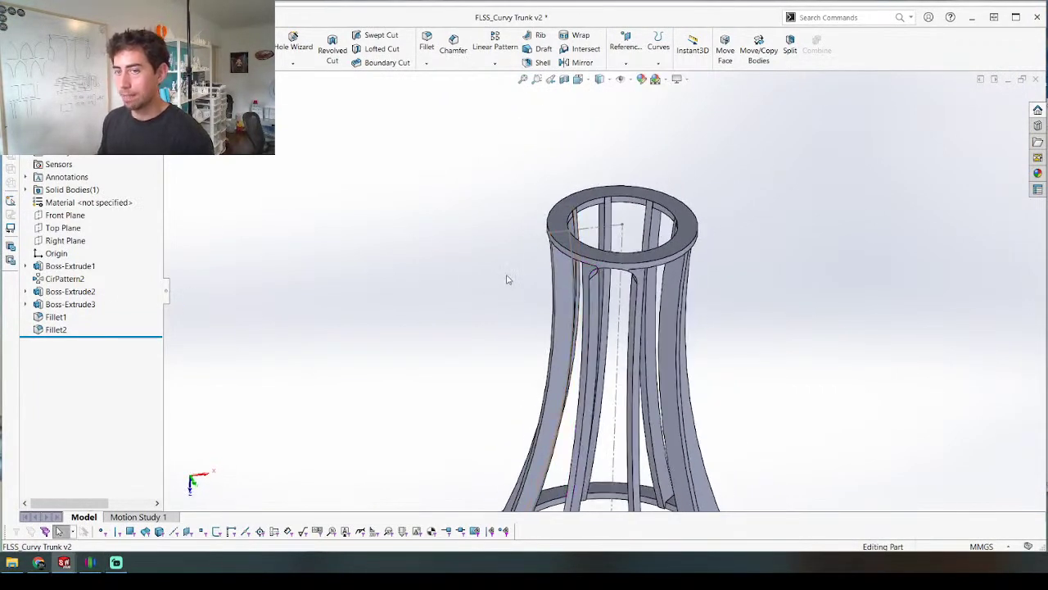
scroll(647, 277, "down", 3)
scroll(619, 302, "up", 4)
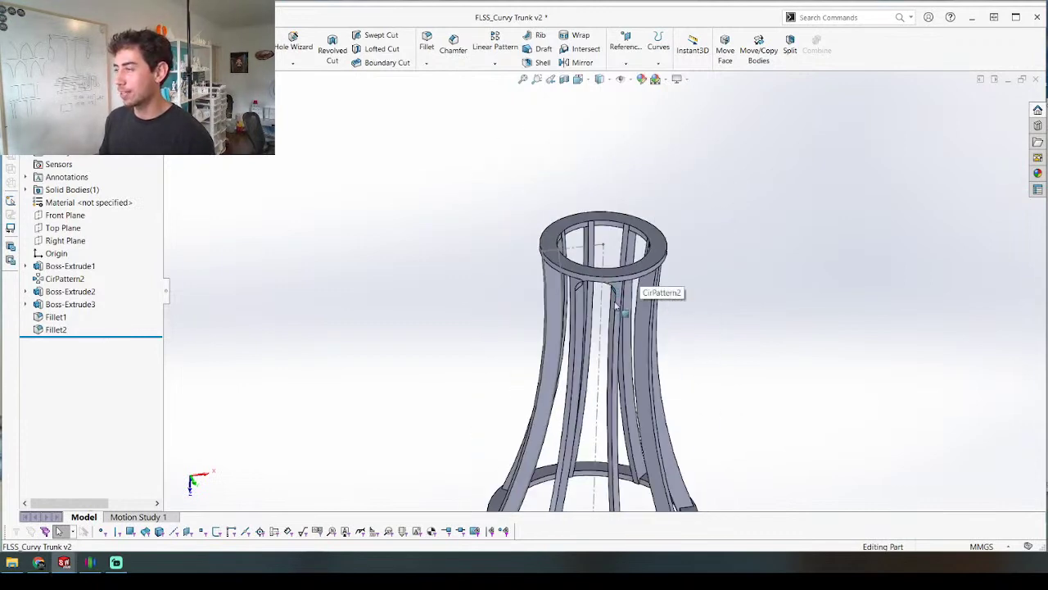
middle_click_drag(658, 446, 647, 357)
scroll(646, 358, "up", 5)
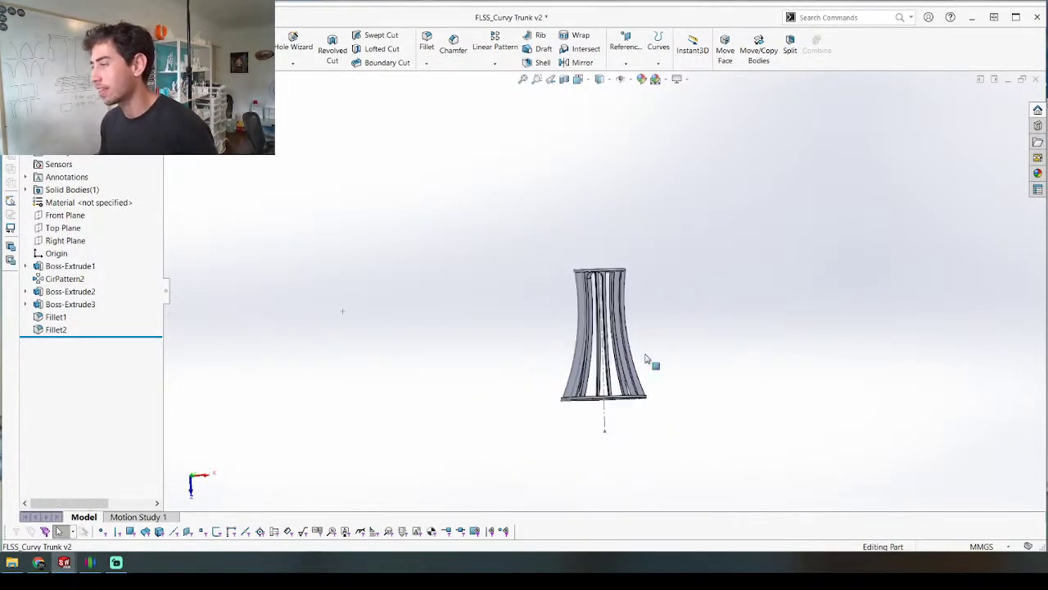
scroll(645, 357, "down", 4)
middle_click_drag(561, 283, 496, 182)
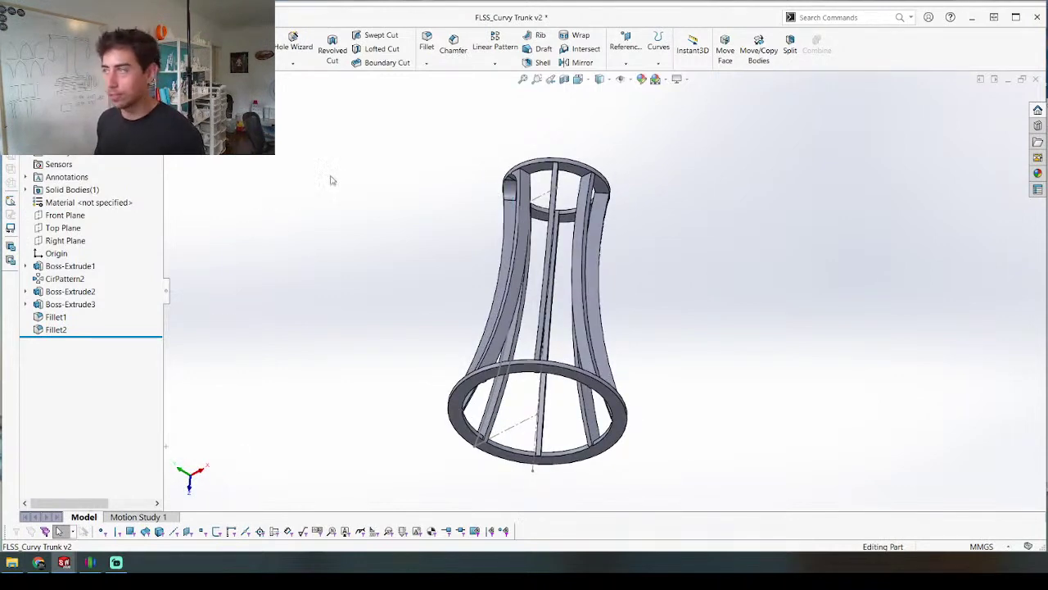
Step: Switch to FLSS_Assembly and examine the existing trunk section's ribs between the base and the top section
key("ctrl+Tab")
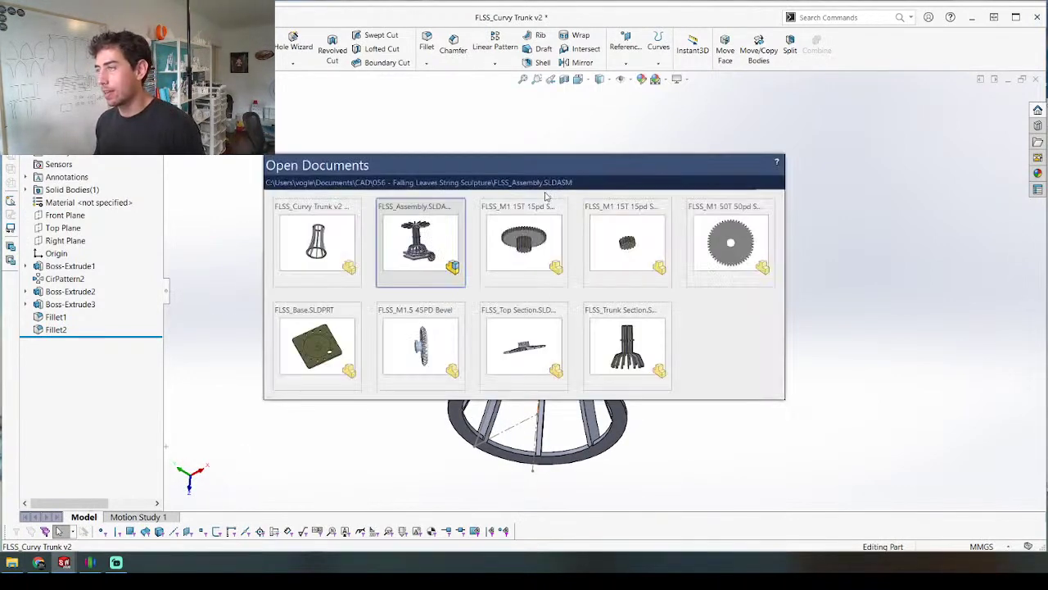
left_click(401, 257)
middle_click_drag(578, 253, 570, 304)
scroll(587, 206, "up", 5)
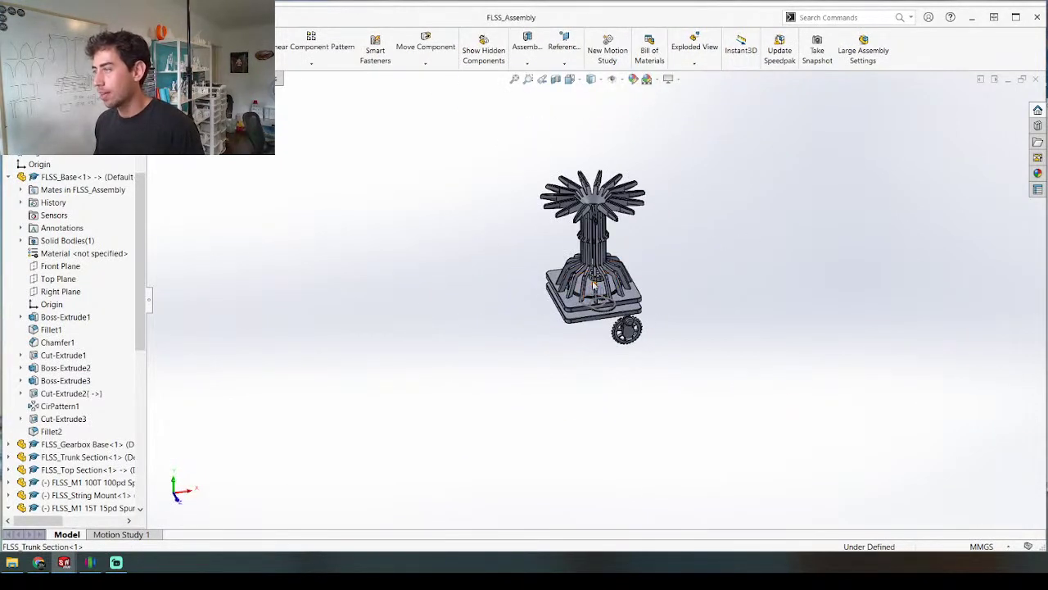
scroll(606, 270, "down", 6)
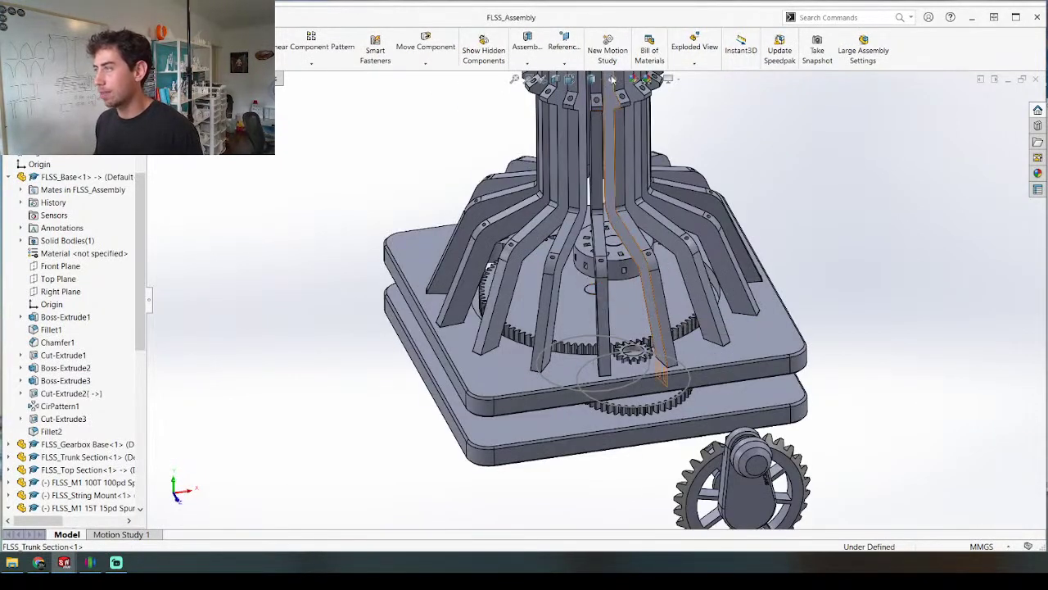
scroll(625, 209, "up", 2)
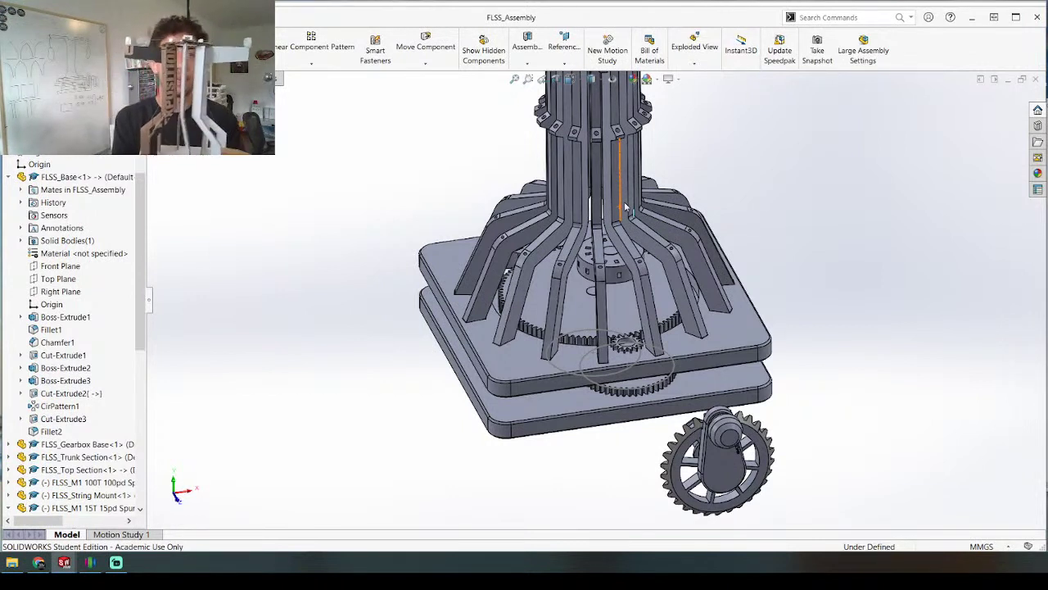
scroll(444, 206, "up", 6)
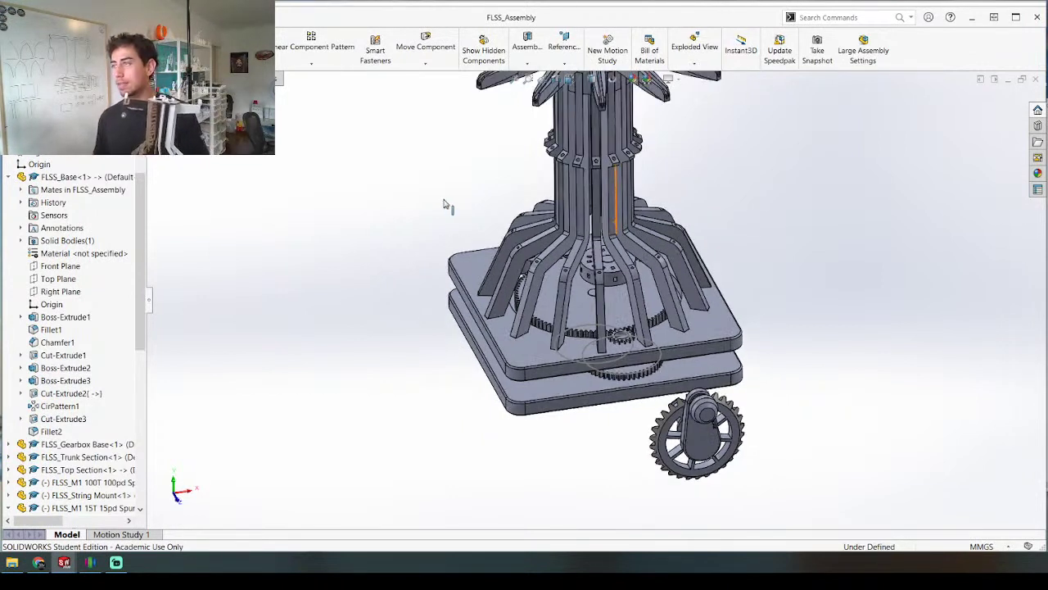
middle_click_drag(445, 206, 642, 268)
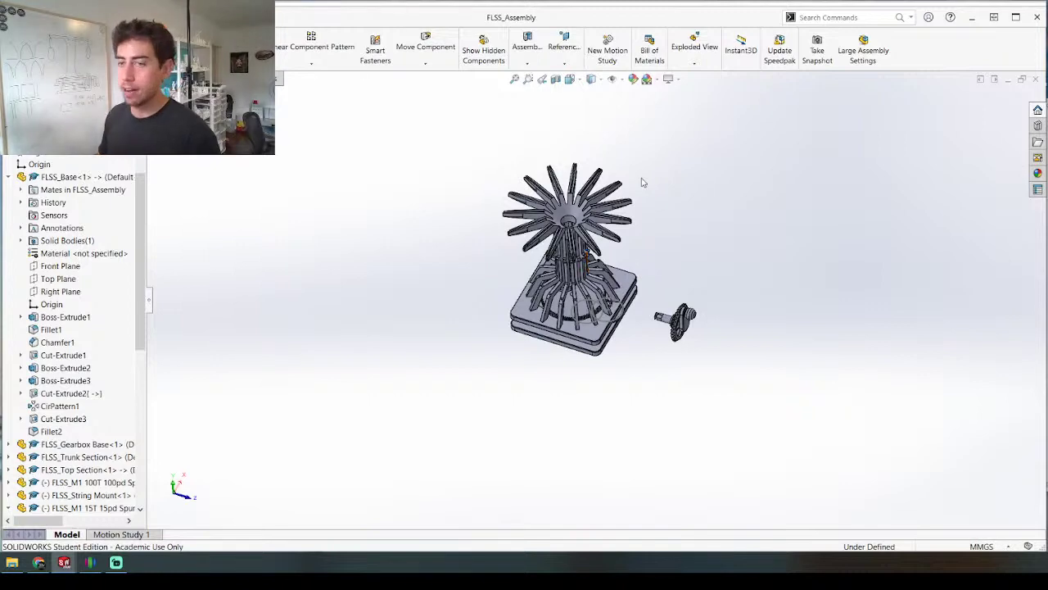
scroll(628, 262, "down", 8)
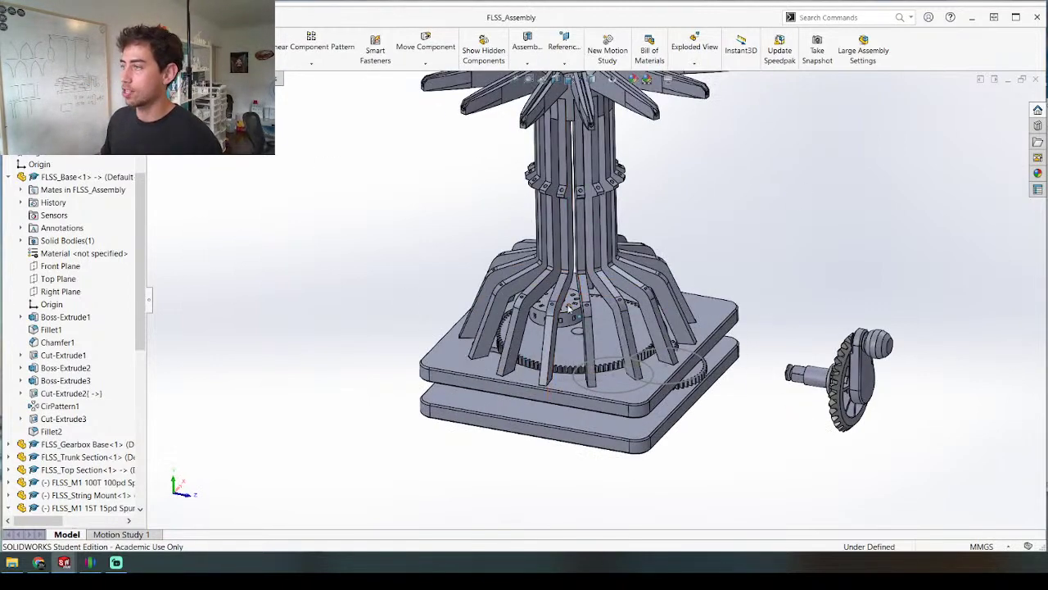
Step: Collapse the FLSS_Base feature tree, show the FLSS_Curvy Trunk component, and hide the FLSS_Trunk Section it overlaps
middle_click_drag(557, 326, 520, 310)
scroll(520, 310, "up", 5)
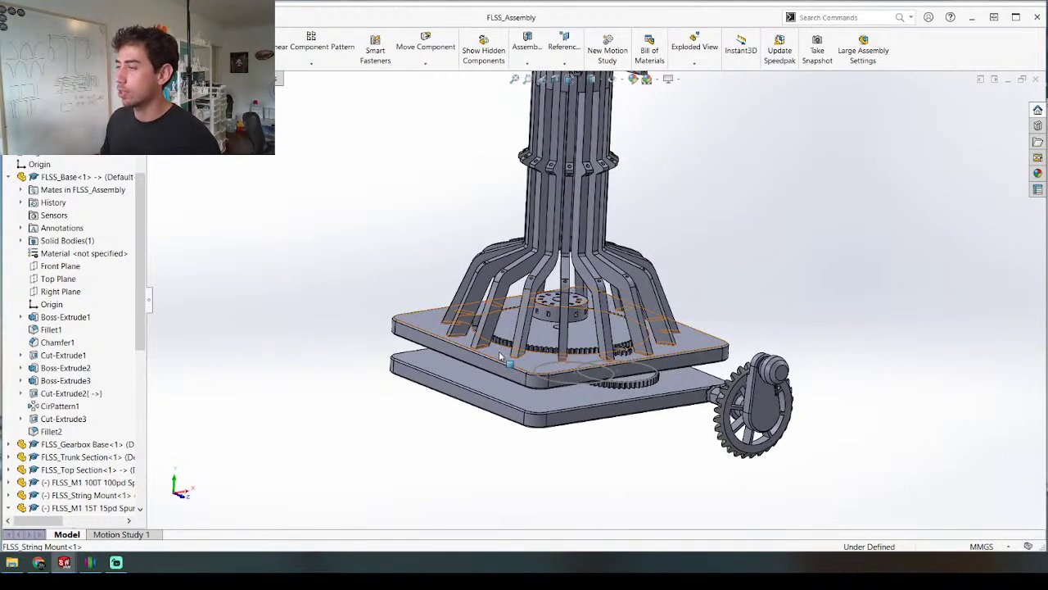
scroll(559, 229, "down", 6)
middle_click_drag(551, 144, 586, 202)
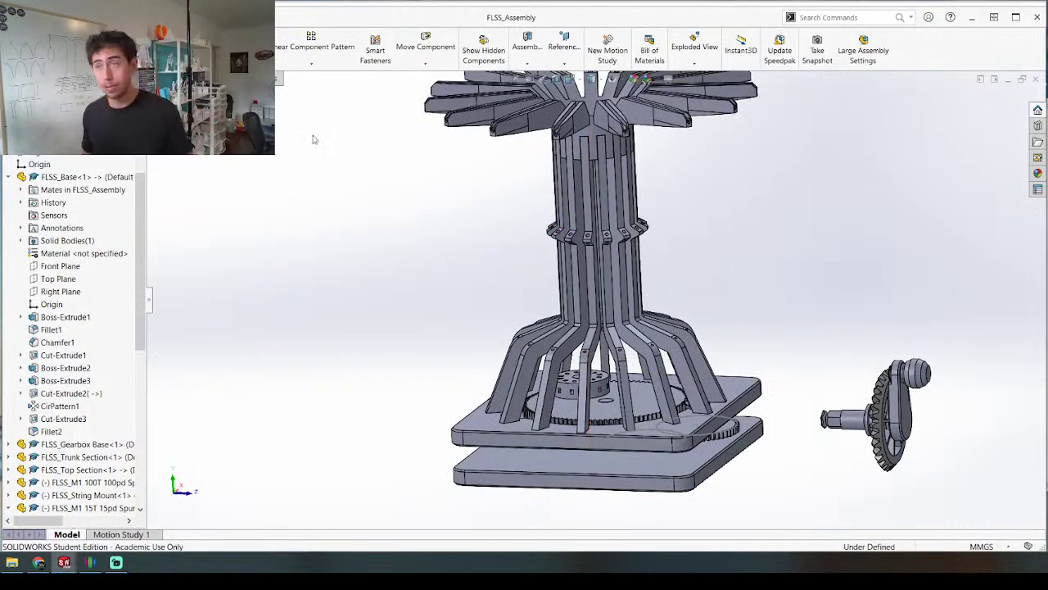
left_click(9, 177)
left_click(8, 254)
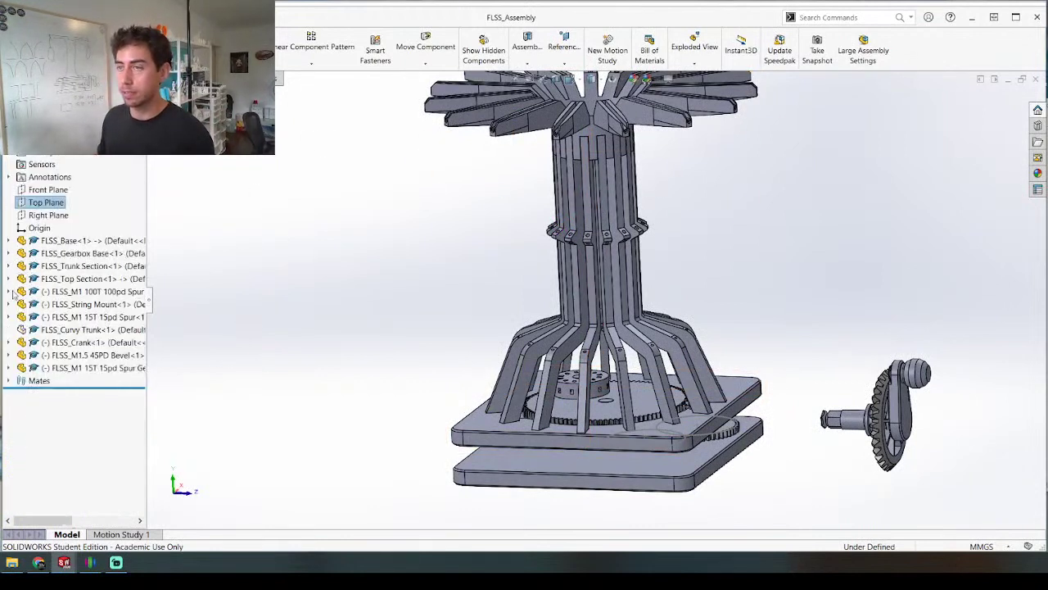
right_click(58, 330)
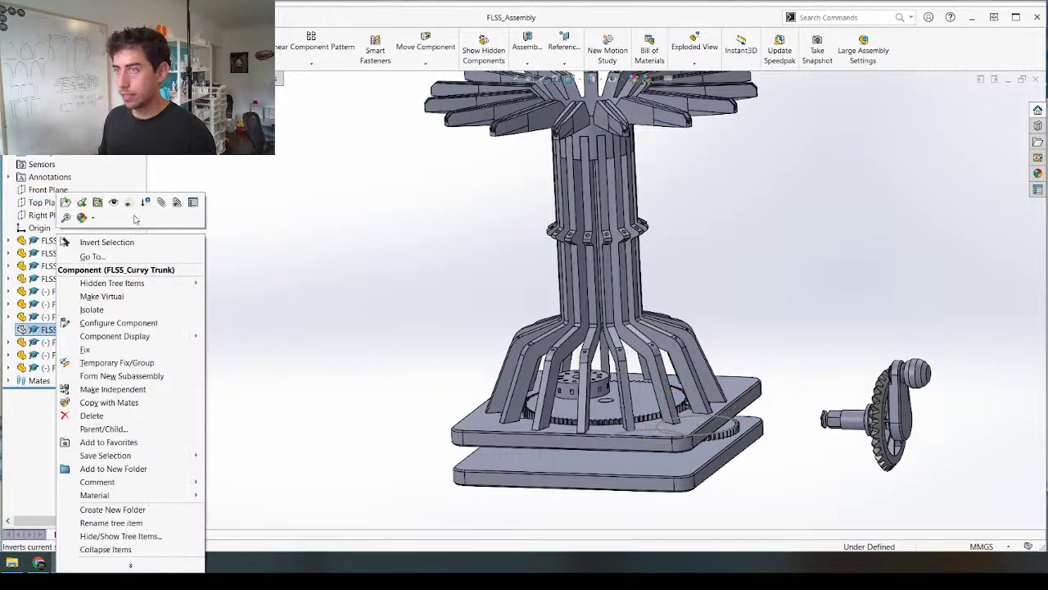
left_click(108, 206)
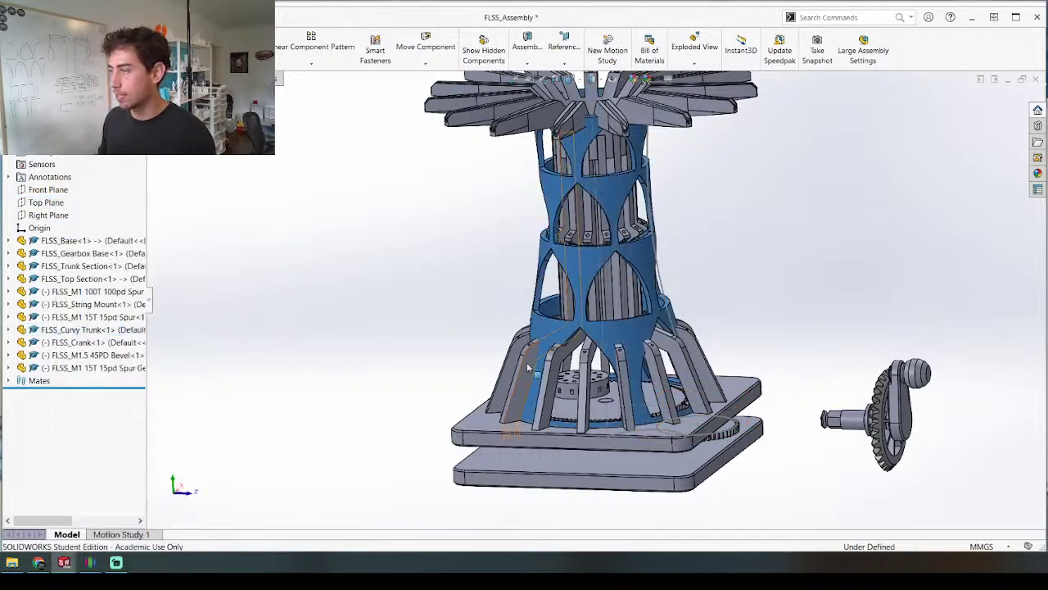
key("Tab")
Step: Examine how the curvy trunk fits between the base and the top section, viewing its arches and rings from below and above
middle_click_drag(461, 364, 492, 288)
middle_click_drag(456, 315, 434, 269)
scroll(622, 127, "down", 4)
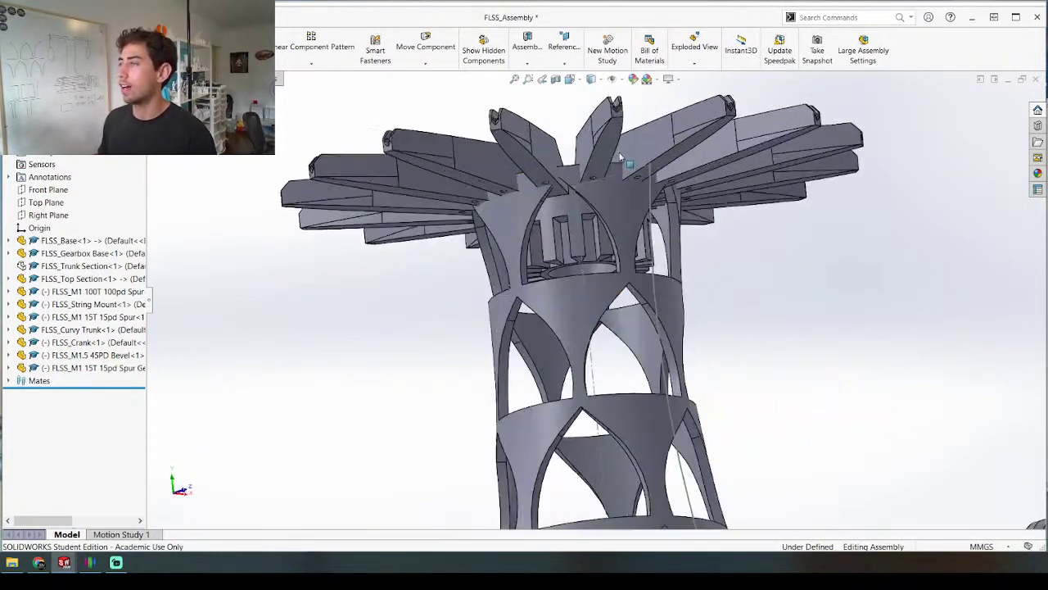
middle_click_drag(629, 165, 629, 221)
scroll(628, 221, "up", 5)
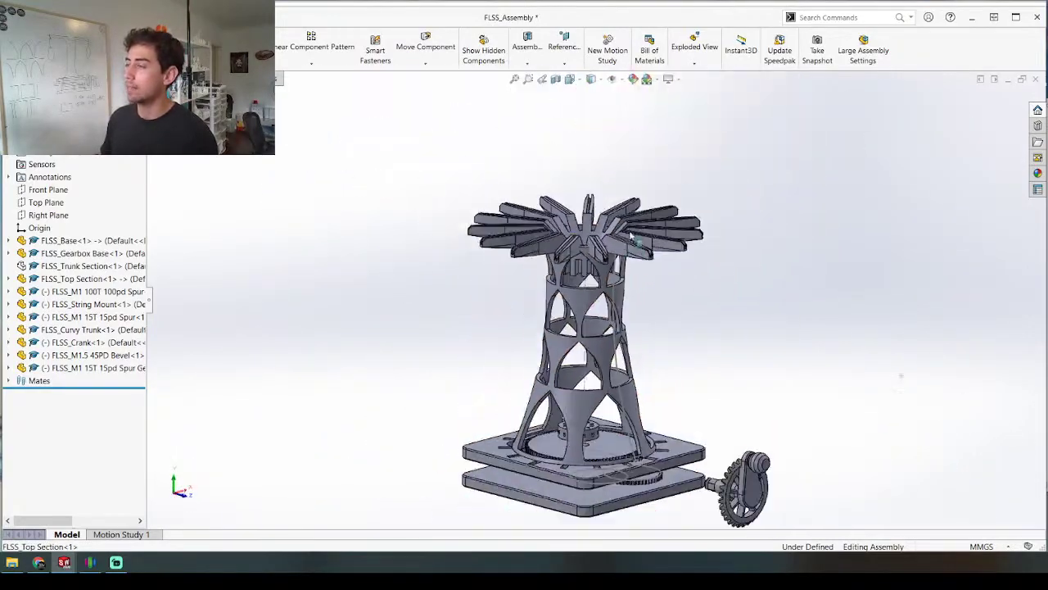
scroll(565, 475, "down", 5)
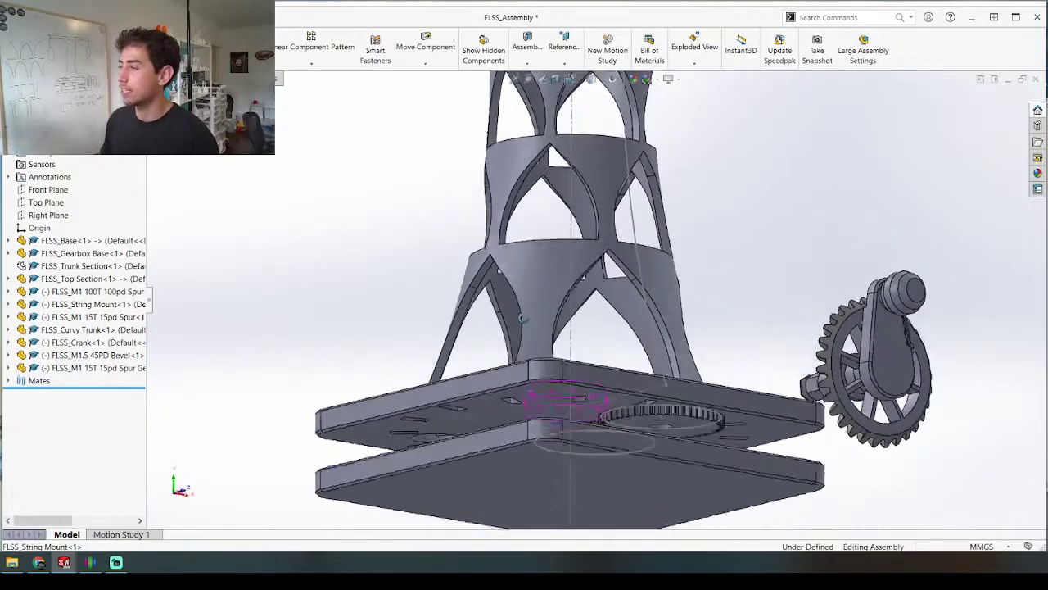
middle_click_drag(565, 475, 547, 415)
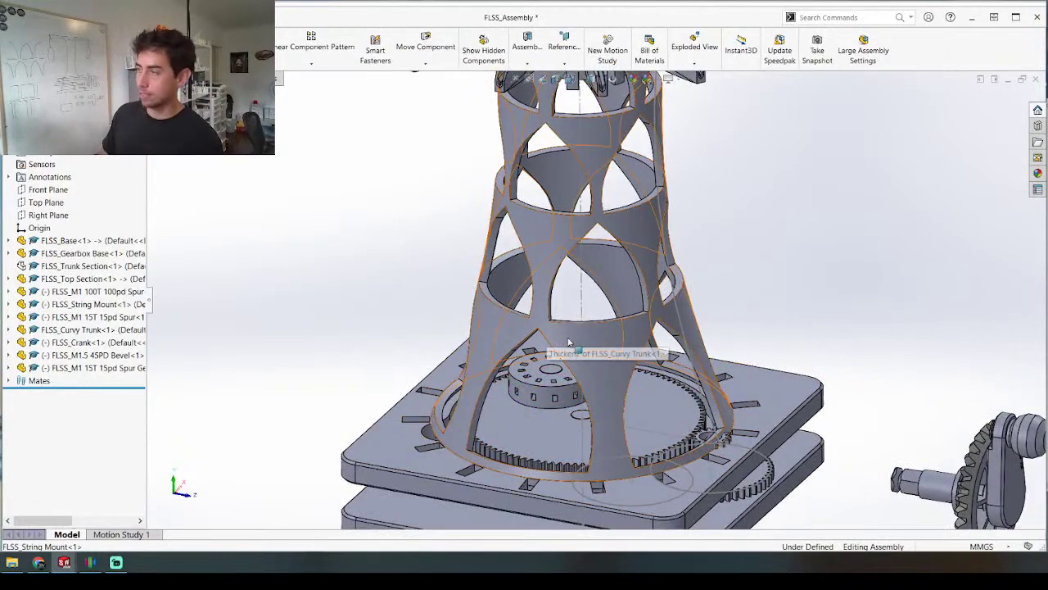
Step: Hide the FLSS_Curvy Trunk component and show FLSS_Trunk Section again
scroll(547, 424, "up", 3)
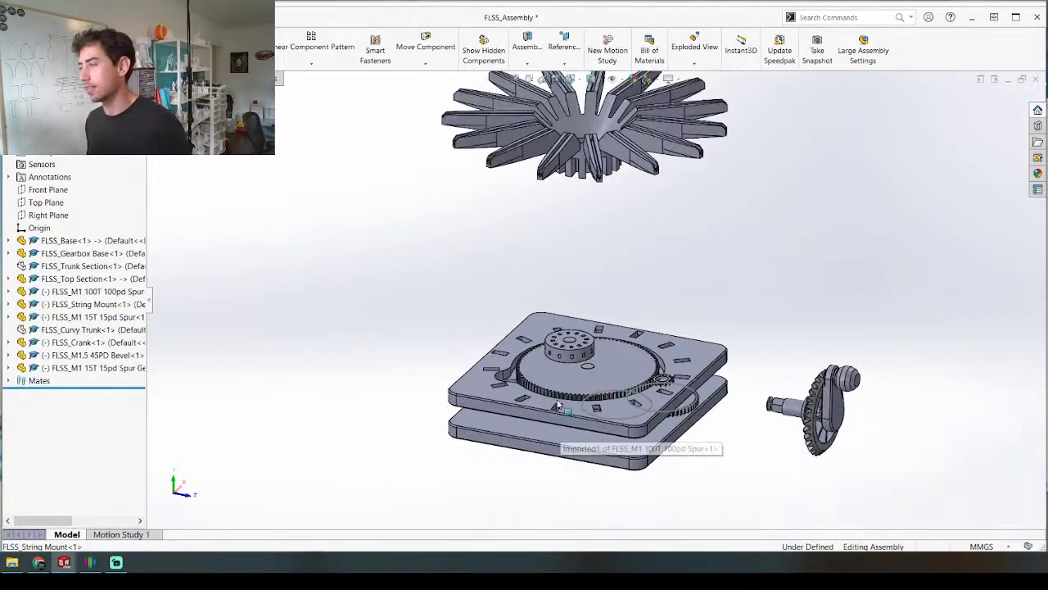
middle_click_drag(715, 358, 335, 383)
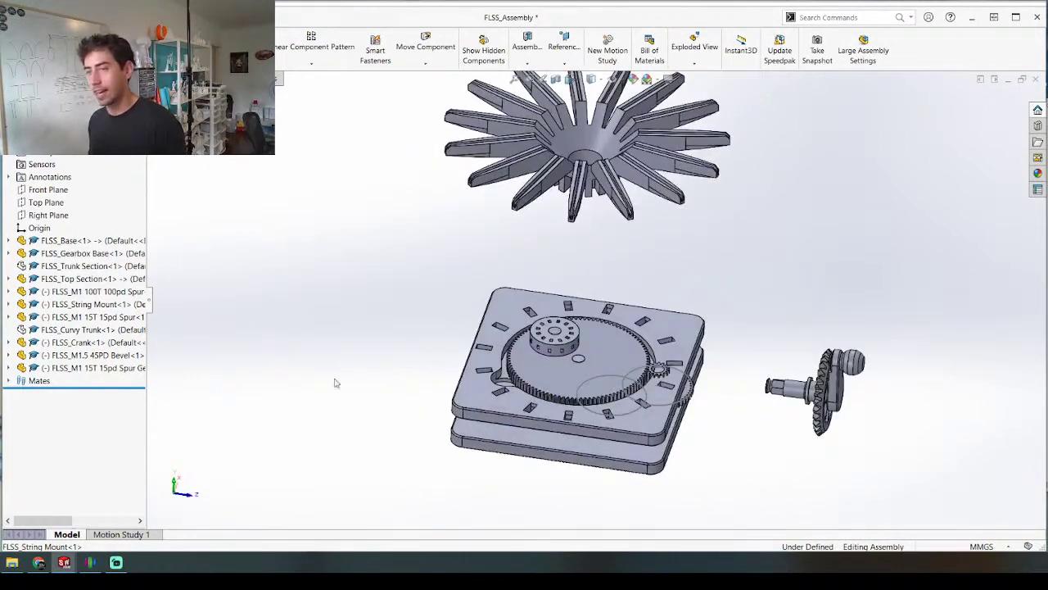
right_click(88, 266)
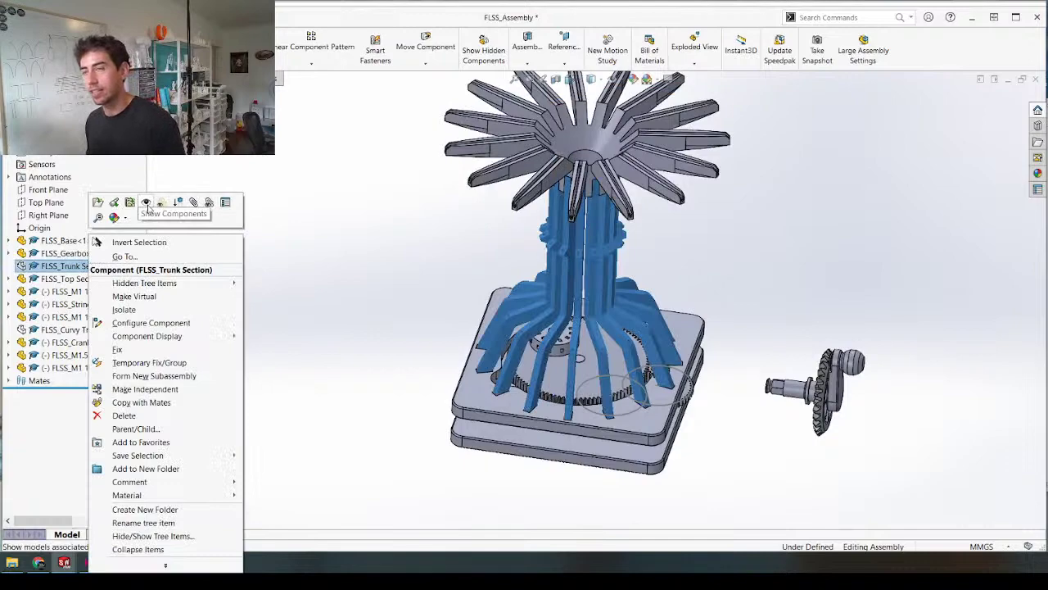
left_click(148, 205)
Step: Examine the ribs of the restored trunk section around the gear and string mount, close up and from the side
scroll(661, 311, "down", 4)
middle_click_drag(566, 409, 545, 397)
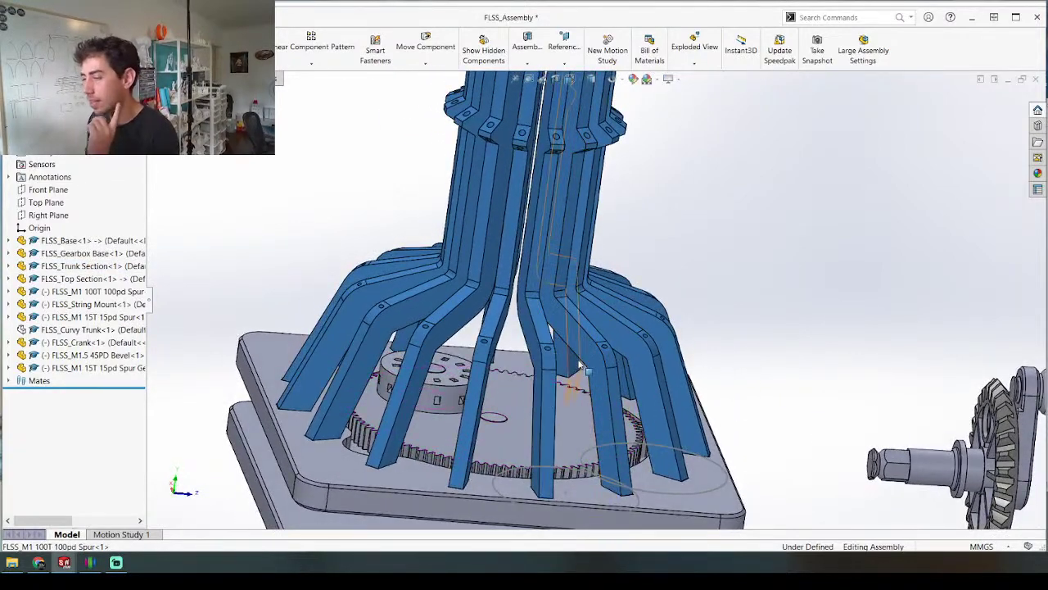
scroll(579, 364, "up", 5)
middle_click_drag(579, 364, 543, 361)
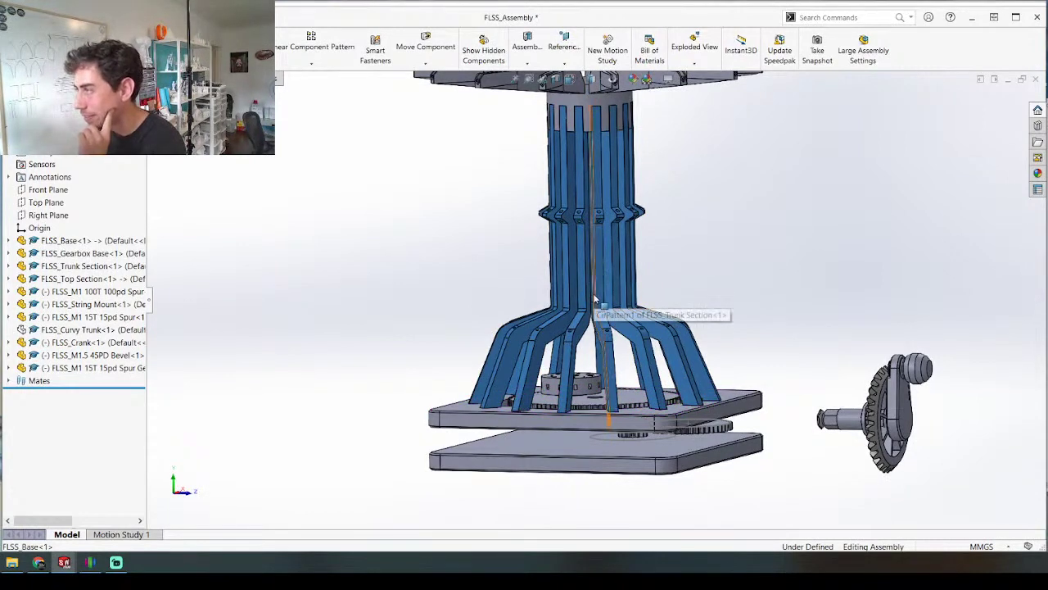
Step: Examine the trunk section, top section and base of the assembly from several angles
middle_click_drag(567, 309, 515, 386)
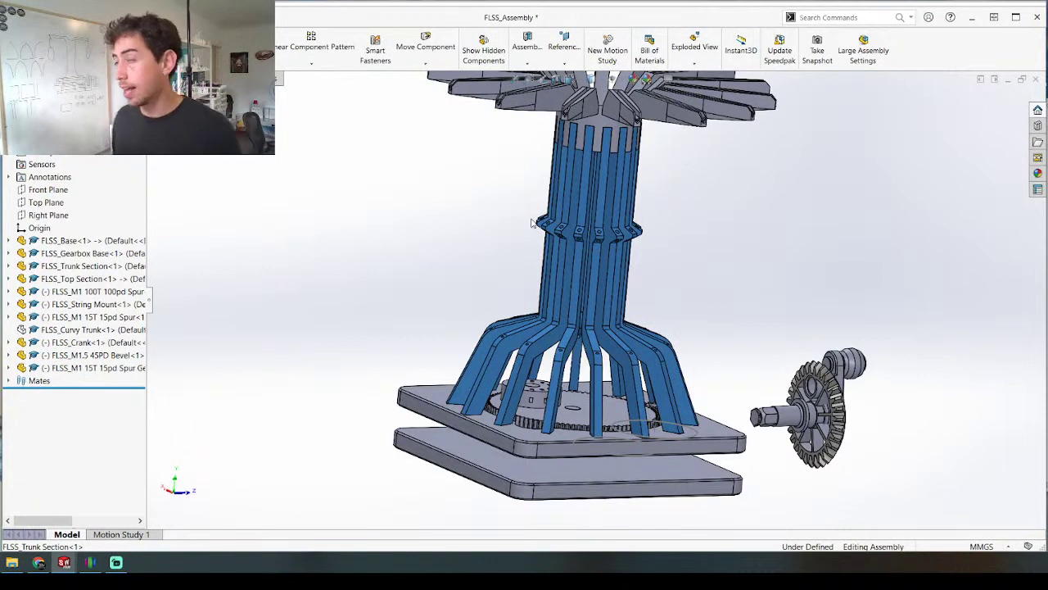
scroll(535, 213, "up", 3)
middle_click_drag(567, 369, 481, 351)
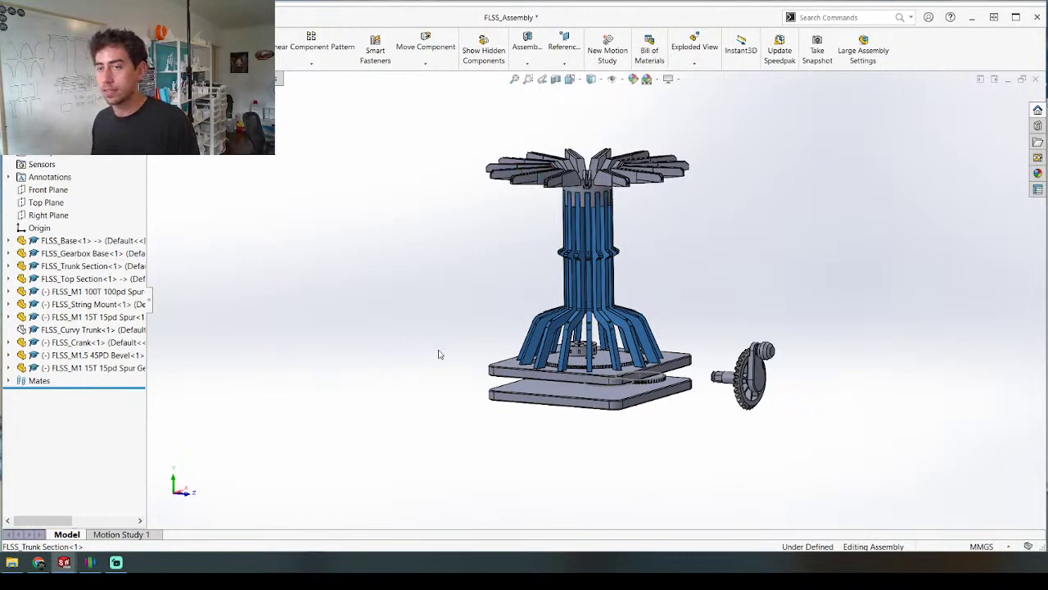
middle_click_drag(447, 245, 517, 242)
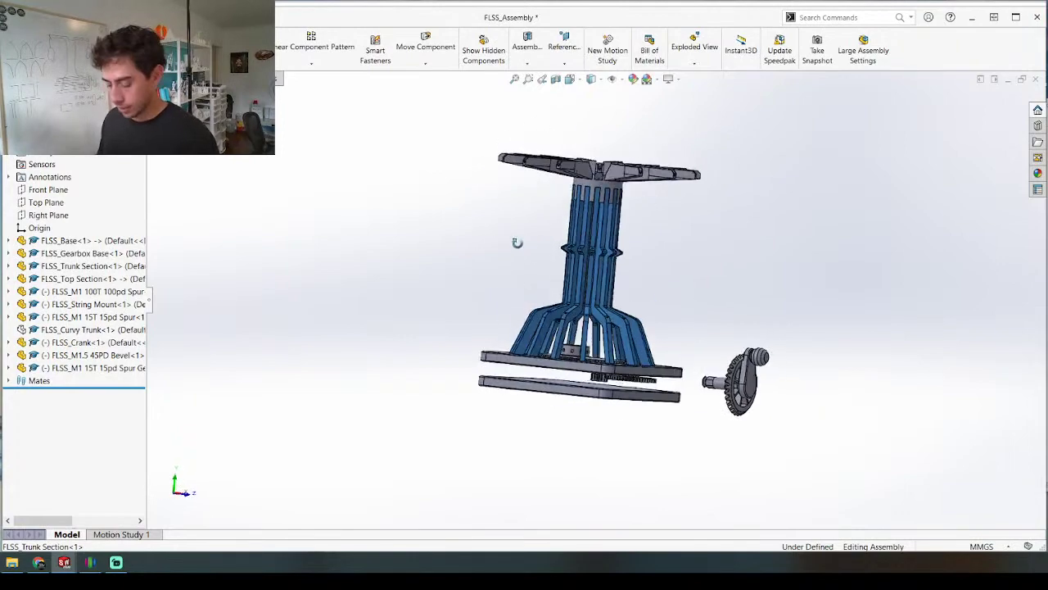
scroll(603, 205, "down", 4)
middle_click_drag(607, 232, 594, 320)
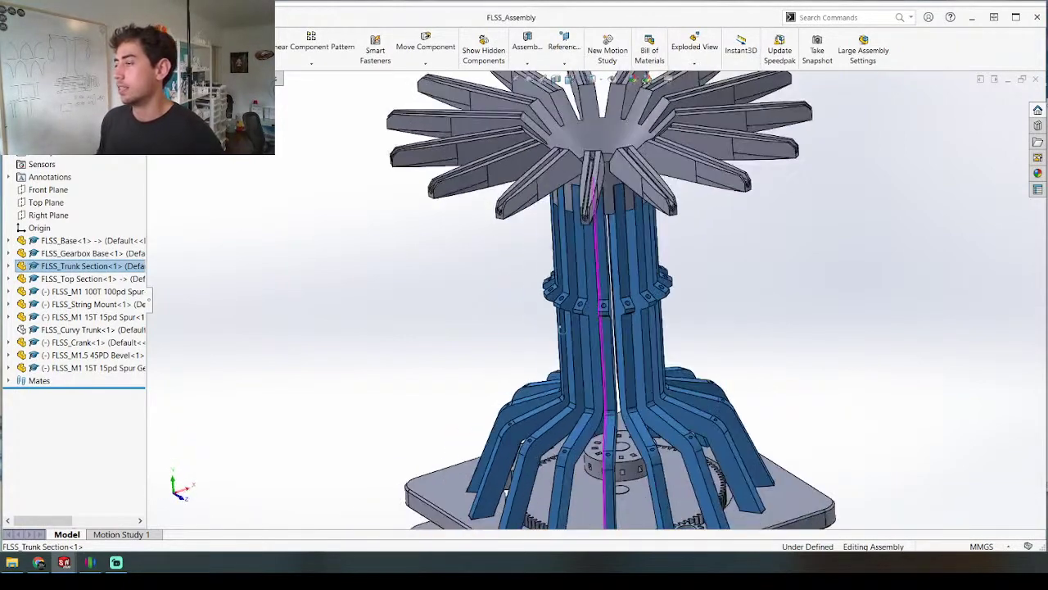
scroll(623, 352, "up", 4)
scroll(625, 356, "down", 5)
middle_click_drag(627, 360, 645, 516)
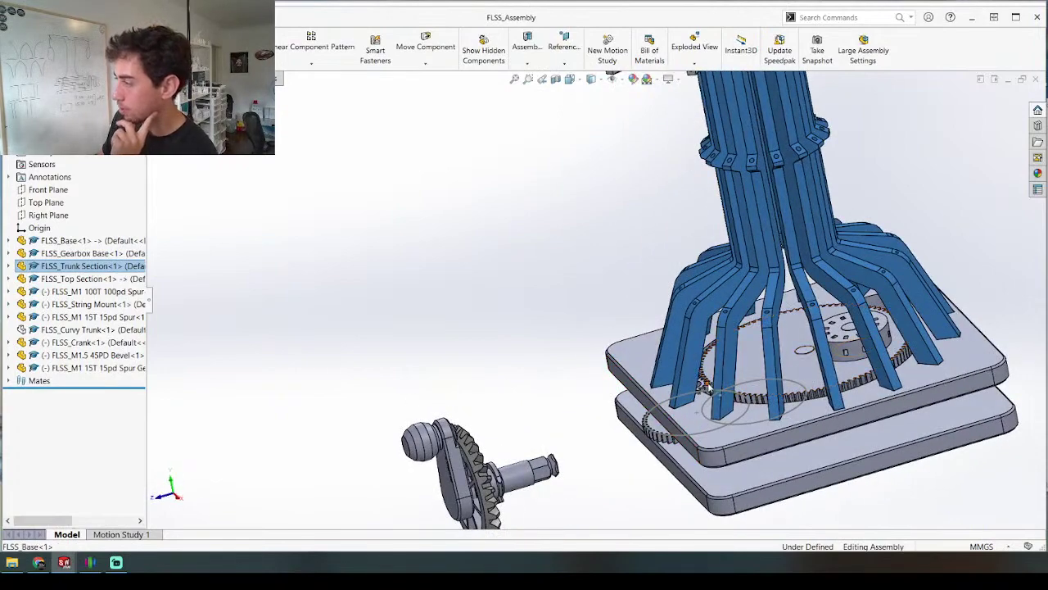
Step: Inspect how the spur gears sit around the upper base plate, between the trunk legs and the two plates
scroll(700, 393, "down", 5)
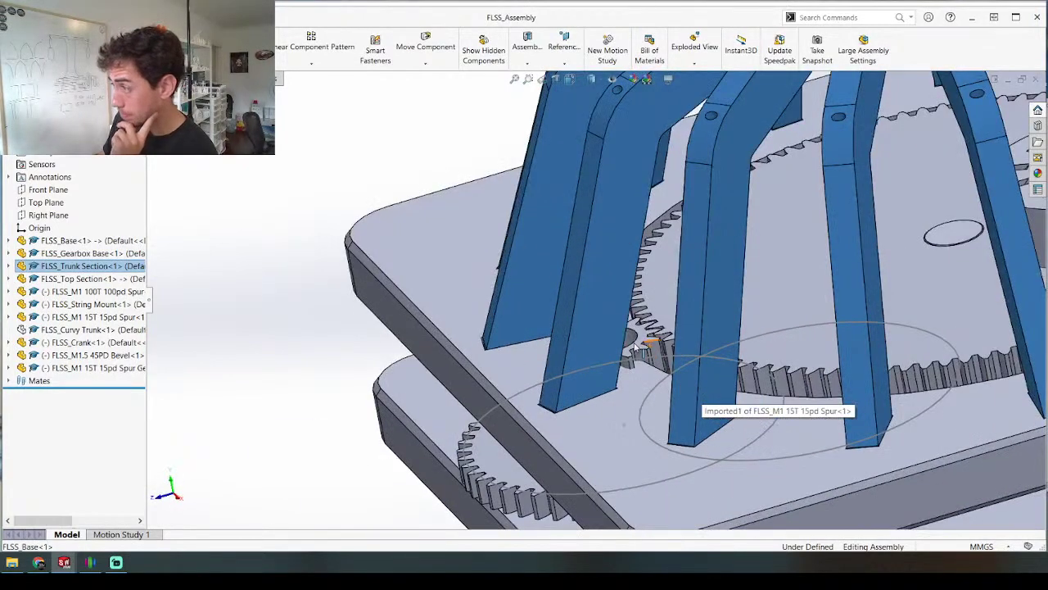
scroll(613, 499, "down", 2)
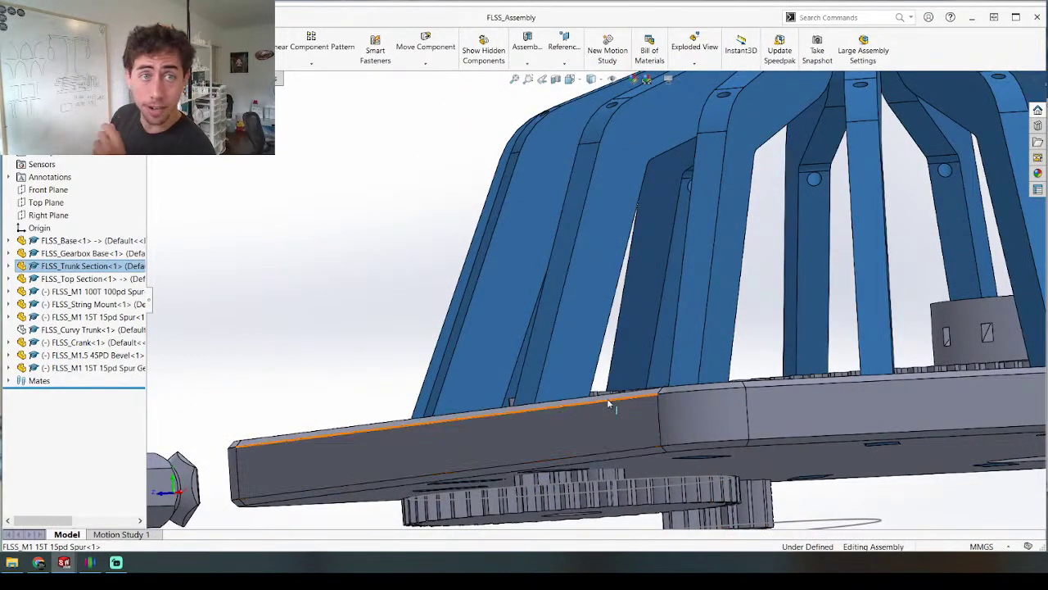
scroll(772, 388, "up", 5)
middle_click_drag(773, 388, 814, 369)
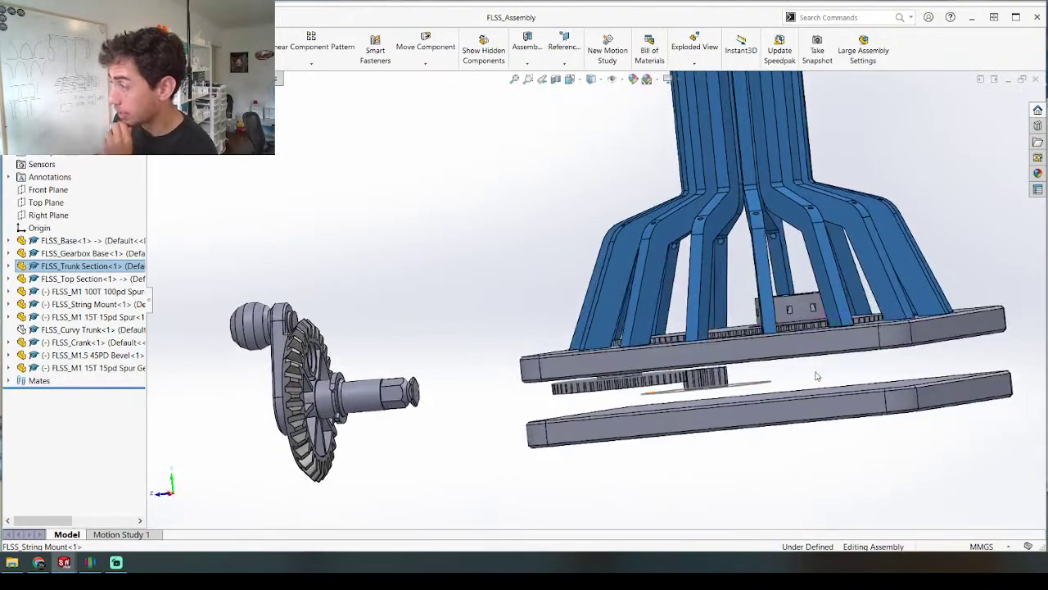
middle_click_drag(830, 417, 860, 375)
scroll(676, 369, "up", 4)
scroll(555, 370, "down", 6)
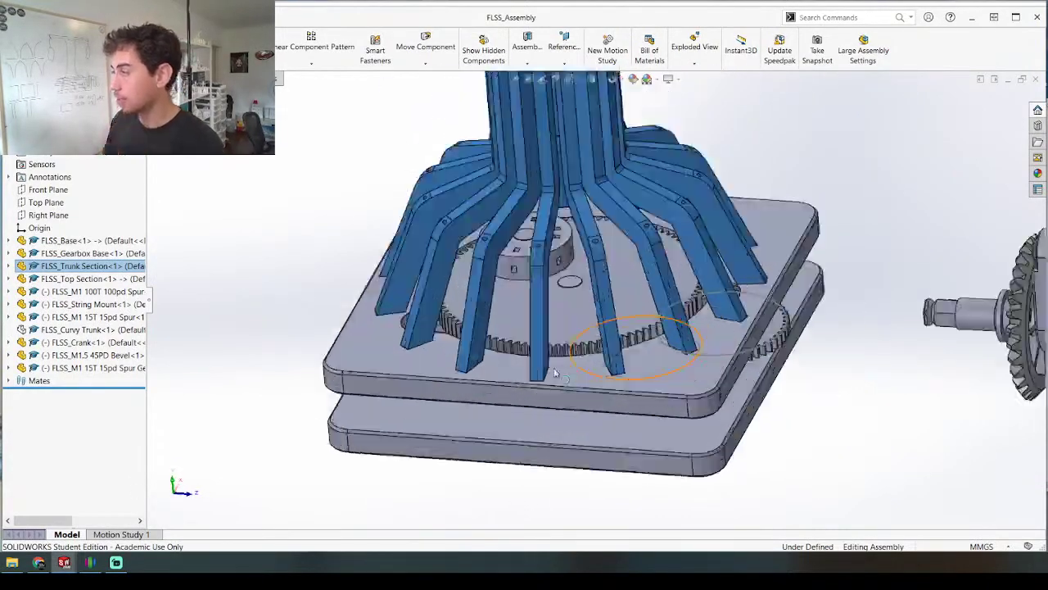
scroll(769, 310, "up", 5)
scroll(729, 280, "down", 4)
Step: Suppress the Coincident15 mate between the 15T spur gear and the 100T gear, and move the 15T gear upward
middle_click_drag(729, 280, 657, 339)
left_click(652, 331)
right_click(653, 331)
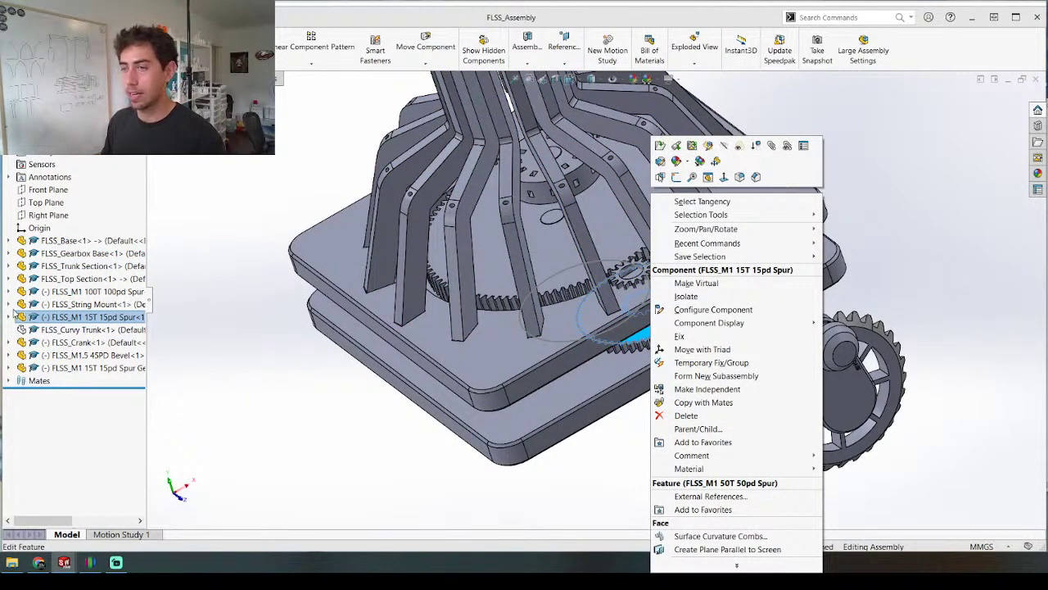
left_click(10, 316)
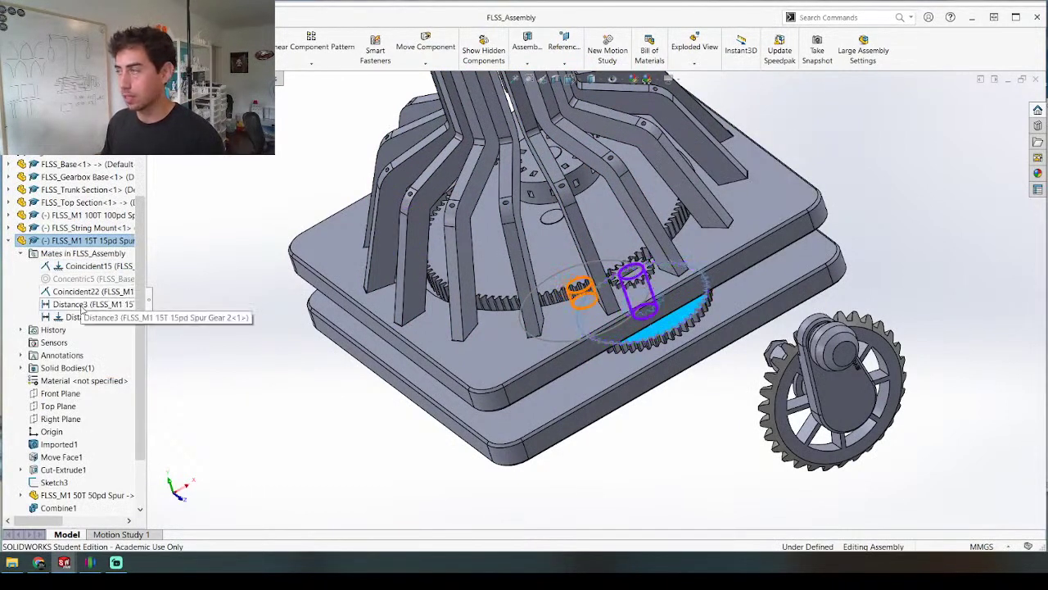
left_click(80, 292)
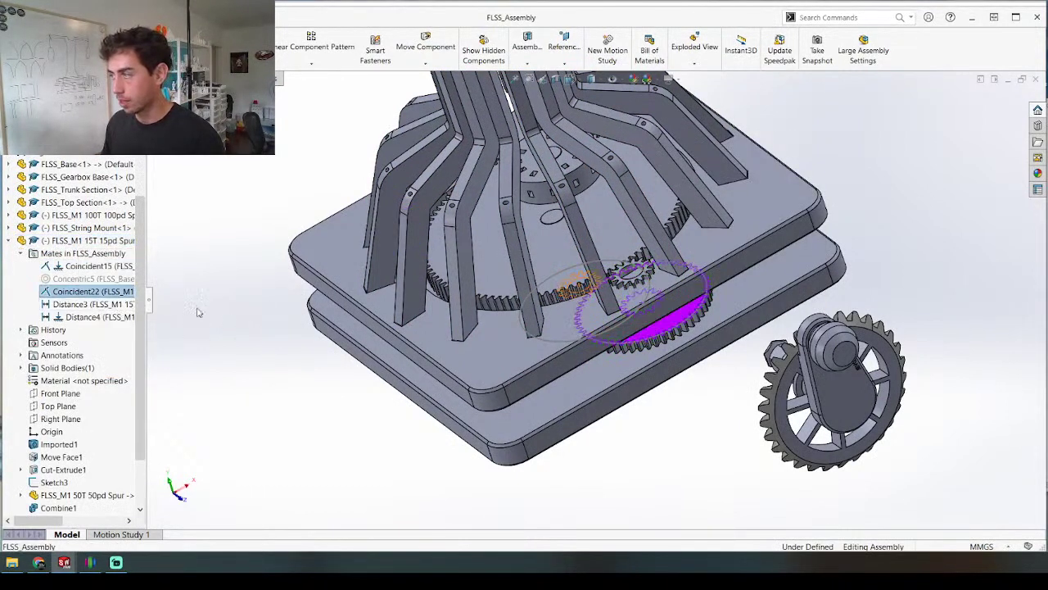
left_click(86, 268)
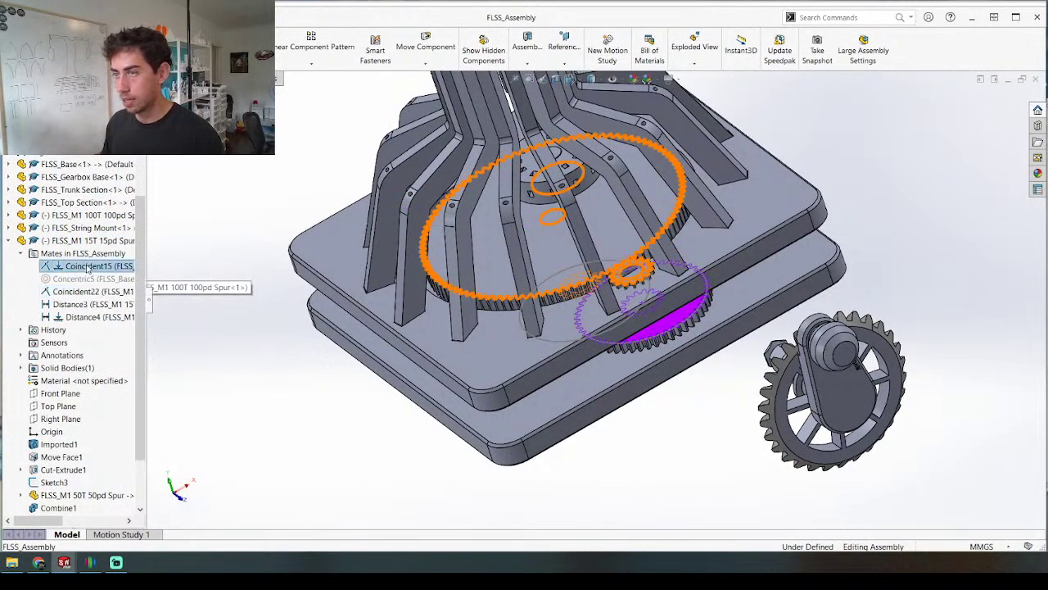
left_click(111, 235)
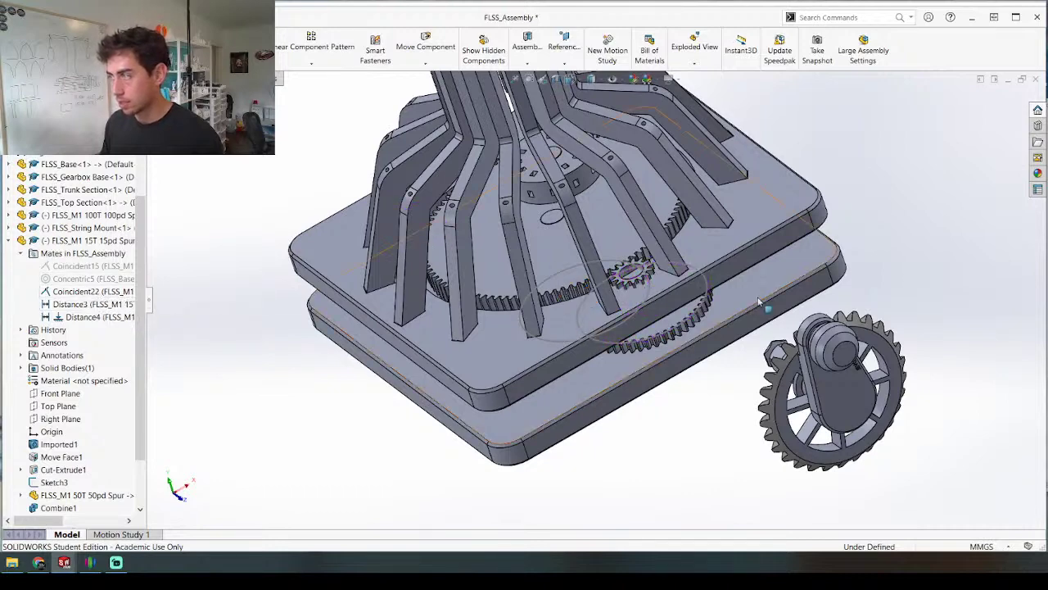
left_click_drag(680, 317, 684, 272)
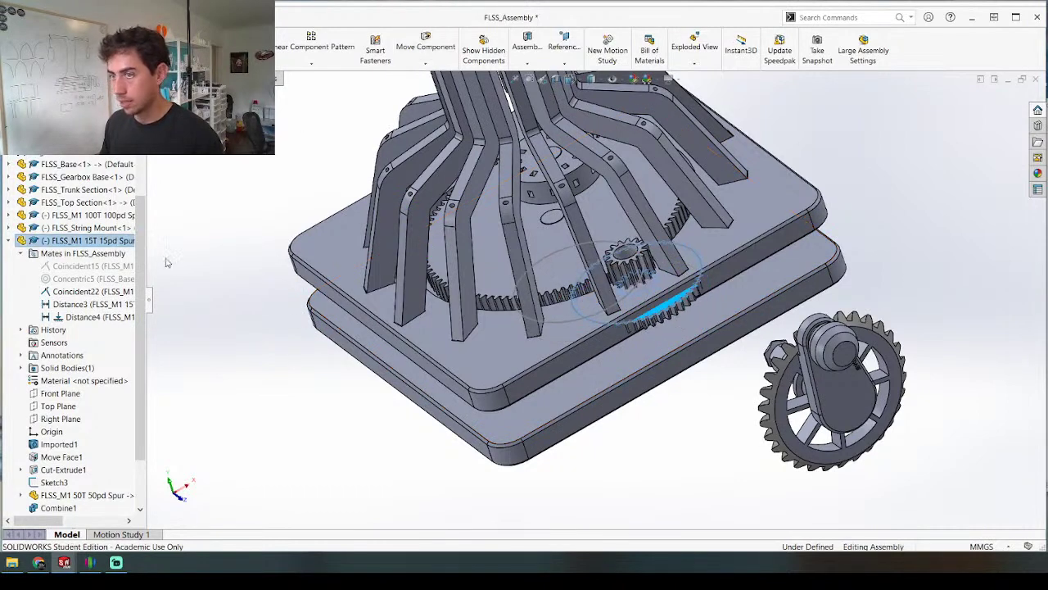
Step: Isolate the 15T spur gear and the 100T spur gear in the assembly
scroll(619, 287, "up", 4)
middle_click_drag(620, 289, 616, 266)
scroll(616, 267, "down", 4)
scroll(616, 267, "down", 8)
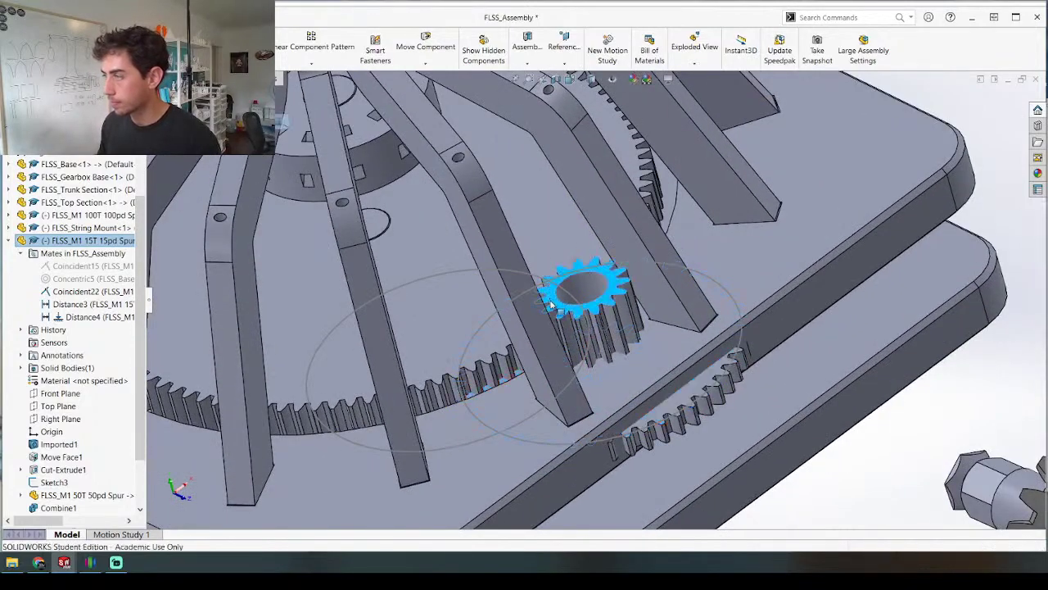
middle_click_drag(550, 301, 534, 366)
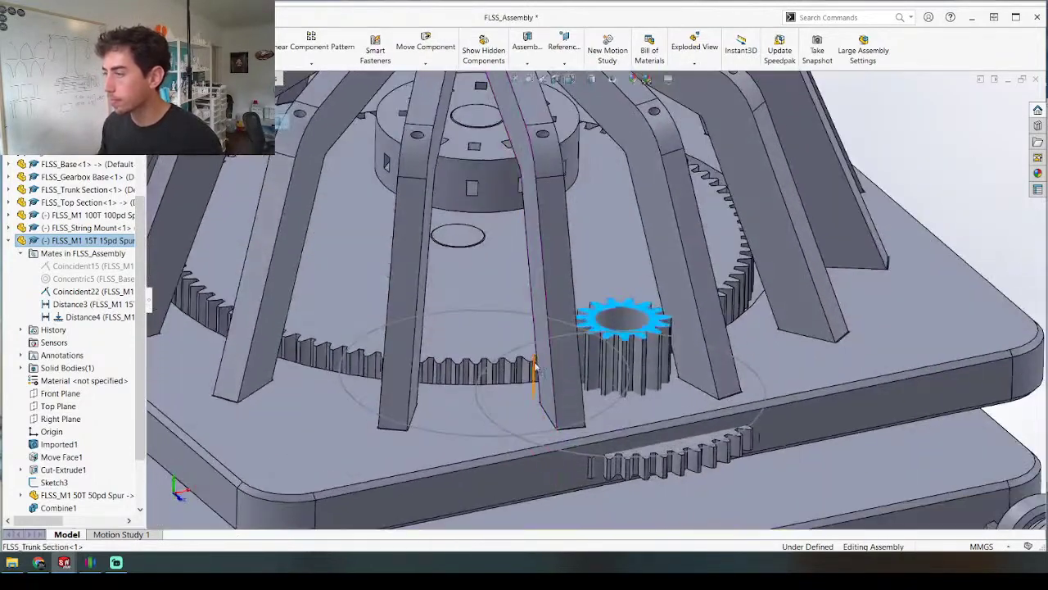
left_click(482, 330, "ctrl")
right_click(488, 328)
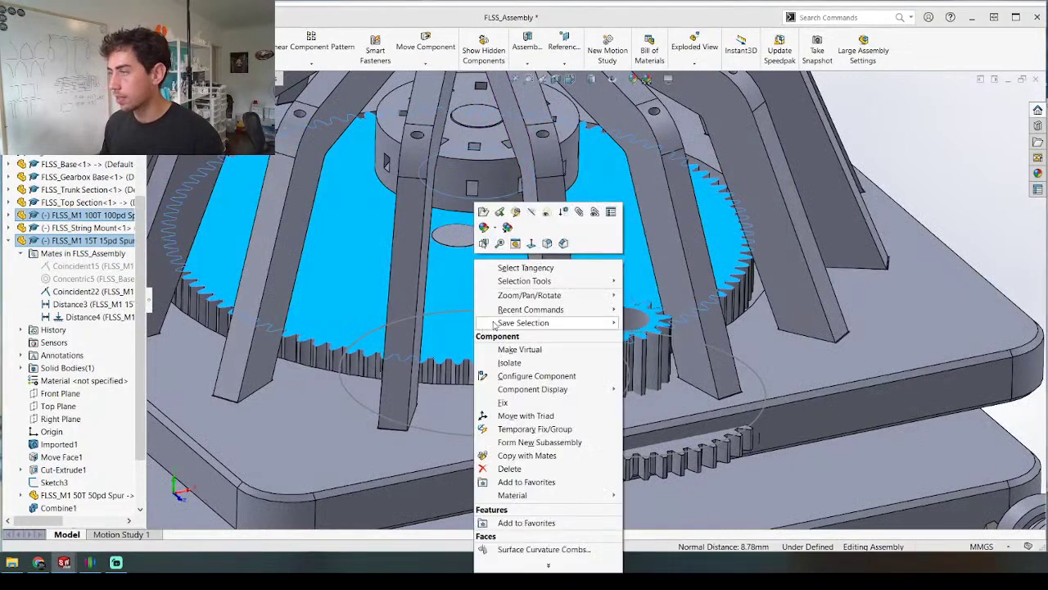
left_click(509, 362)
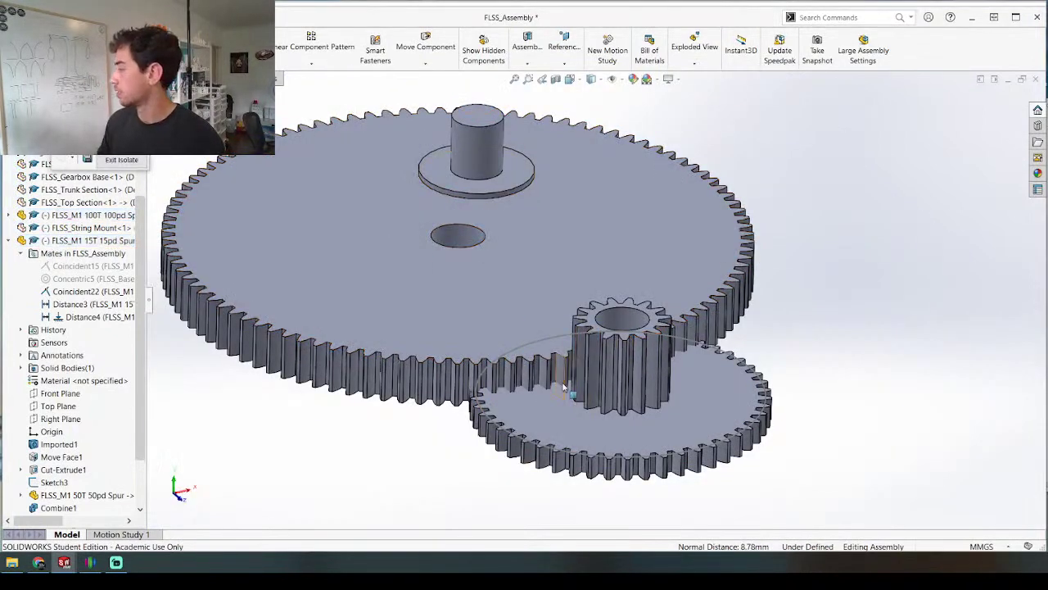
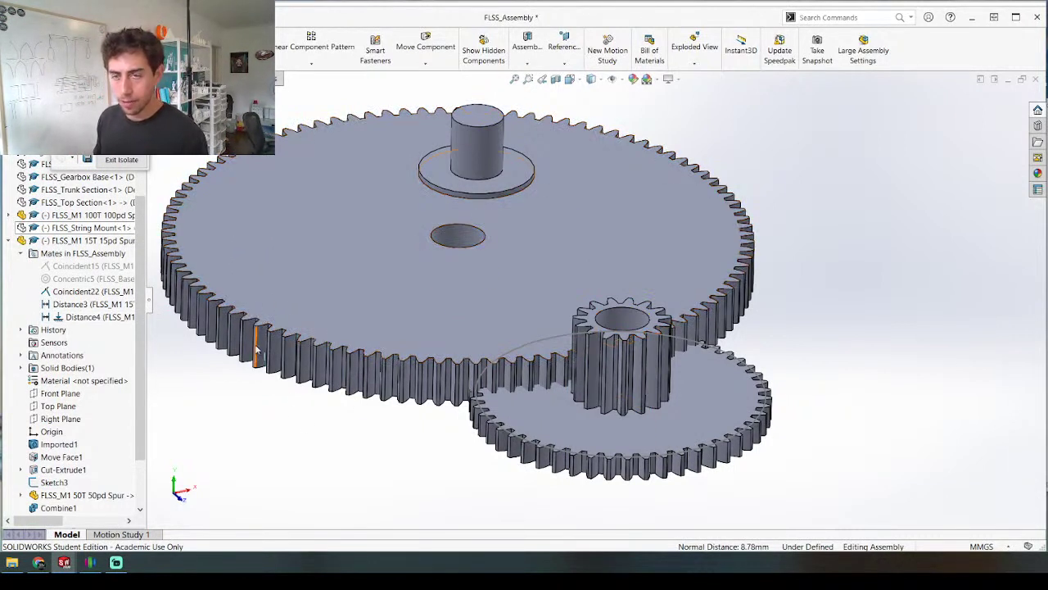
Step: Move the 15T spur gear down beside the rim of the 100T gear
scroll(352, 328, "up", 2)
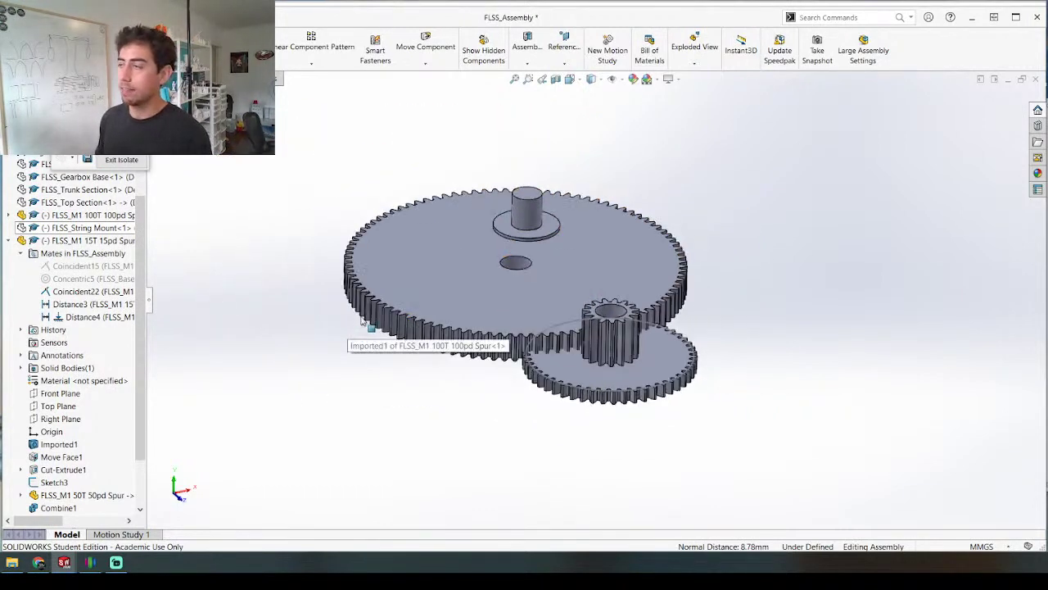
scroll(559, 362, "down", 4)
middle_click_drag(559, 361, 677, 366)
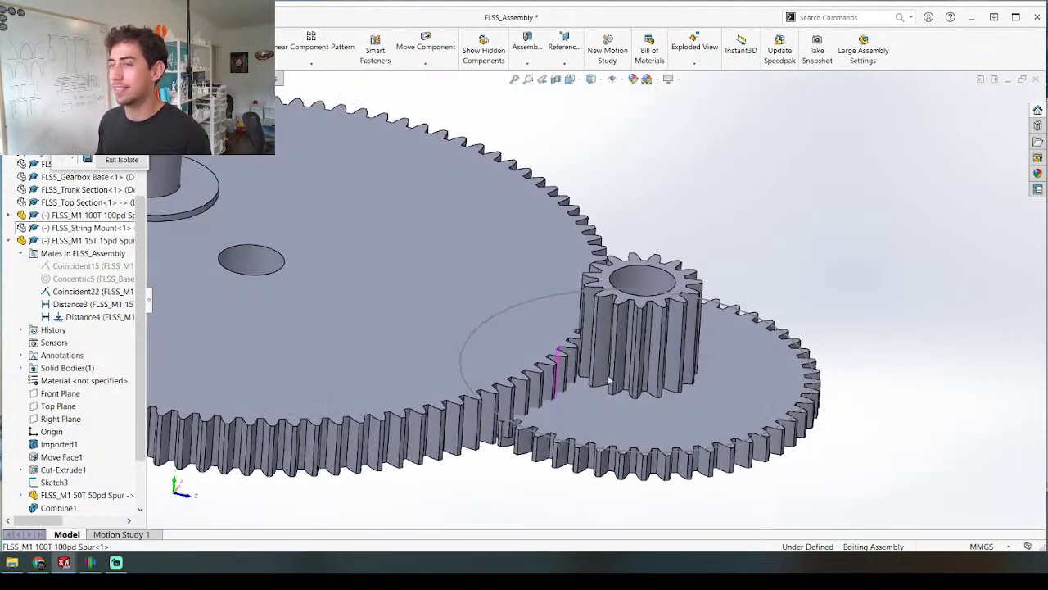
left_click_drag(688, 315, 695, 353)
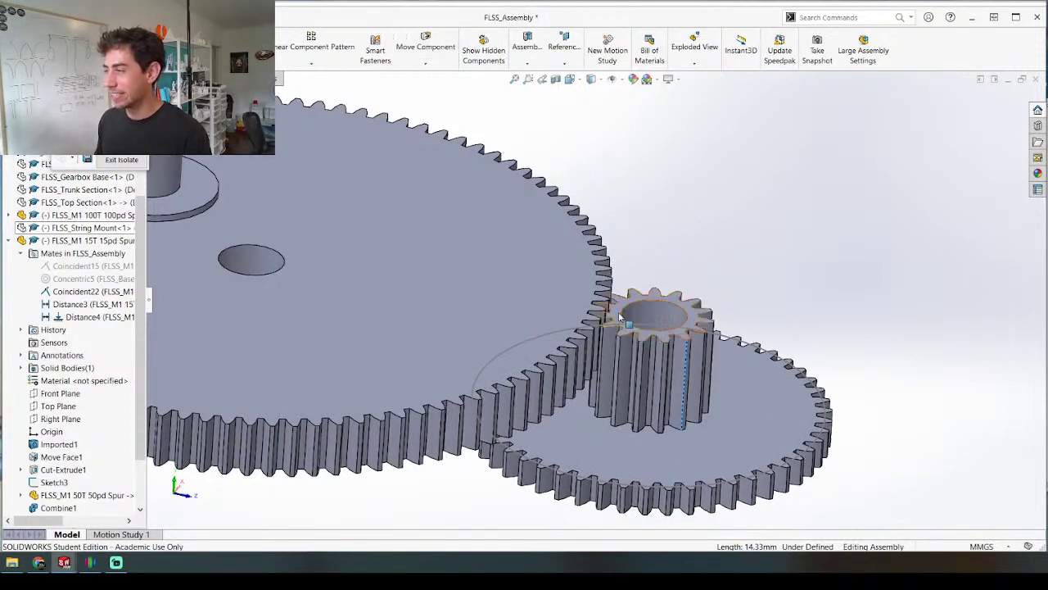
left_click(598, 343)
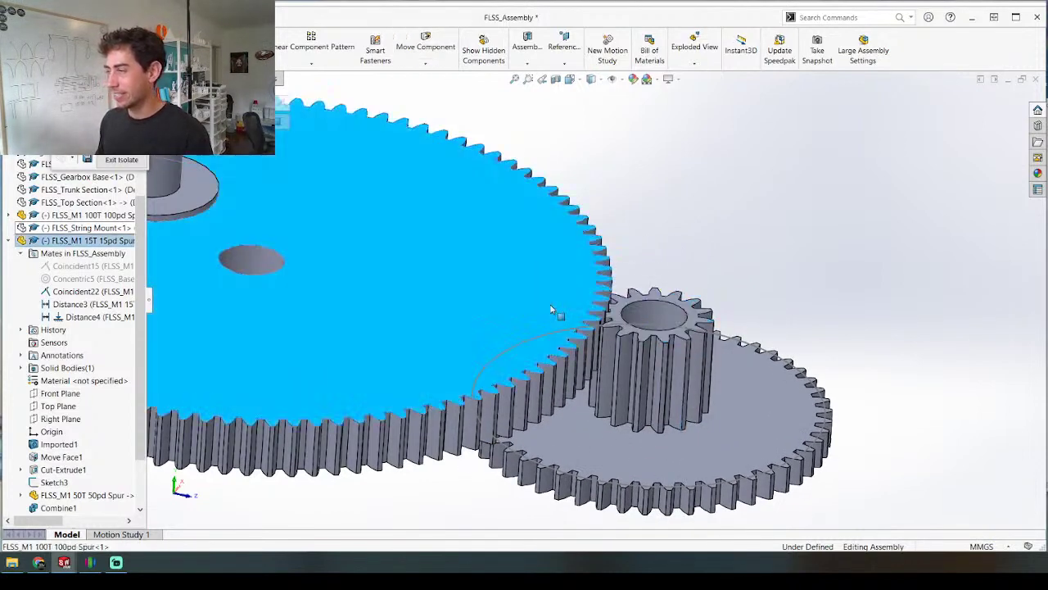
Step: Mate the 15T pinion's end face coincident with the 100T gear's underside using flipped alignment, and exit the isolated view
left_click(614, 321)
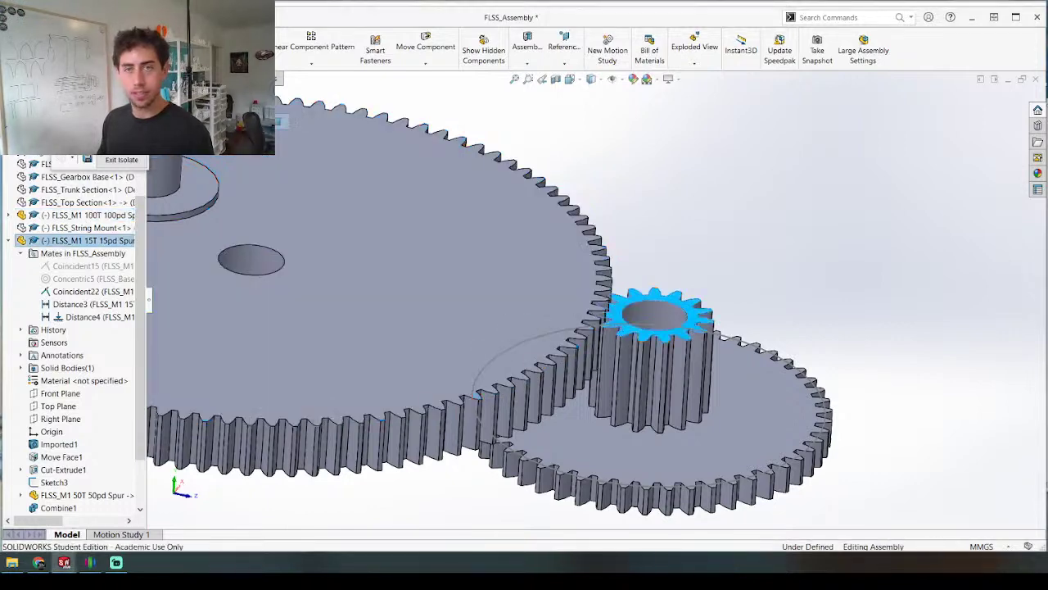
key("f")
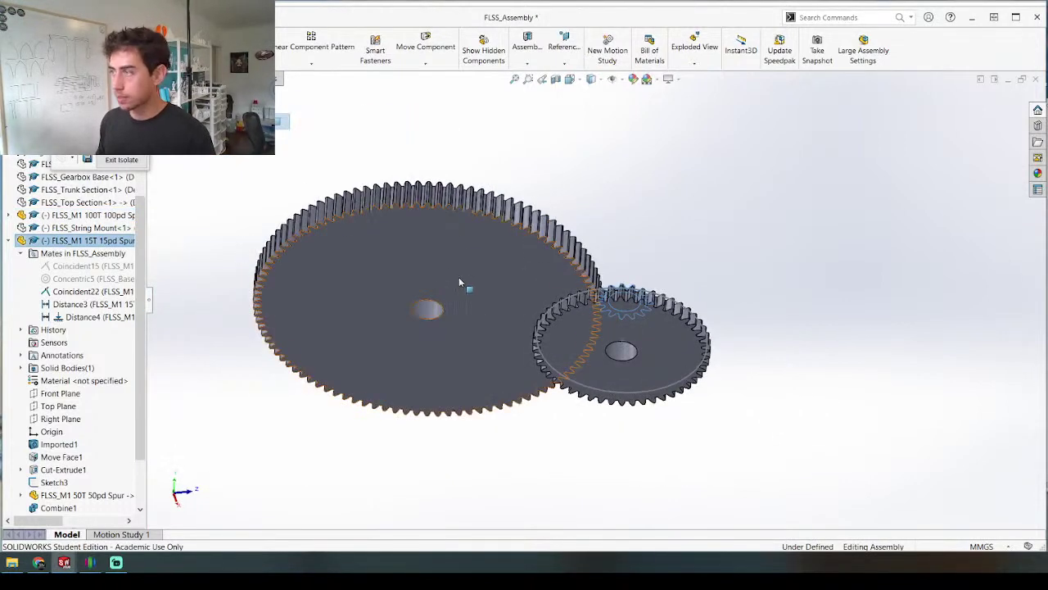
left_click(459, 282, "ctrl")
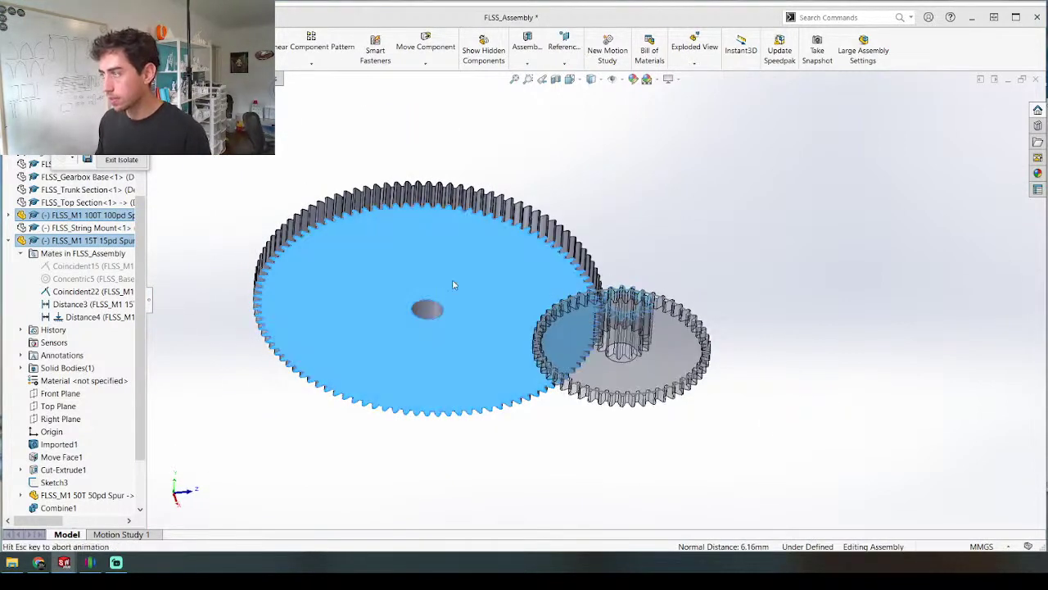
left_click(45, 444)
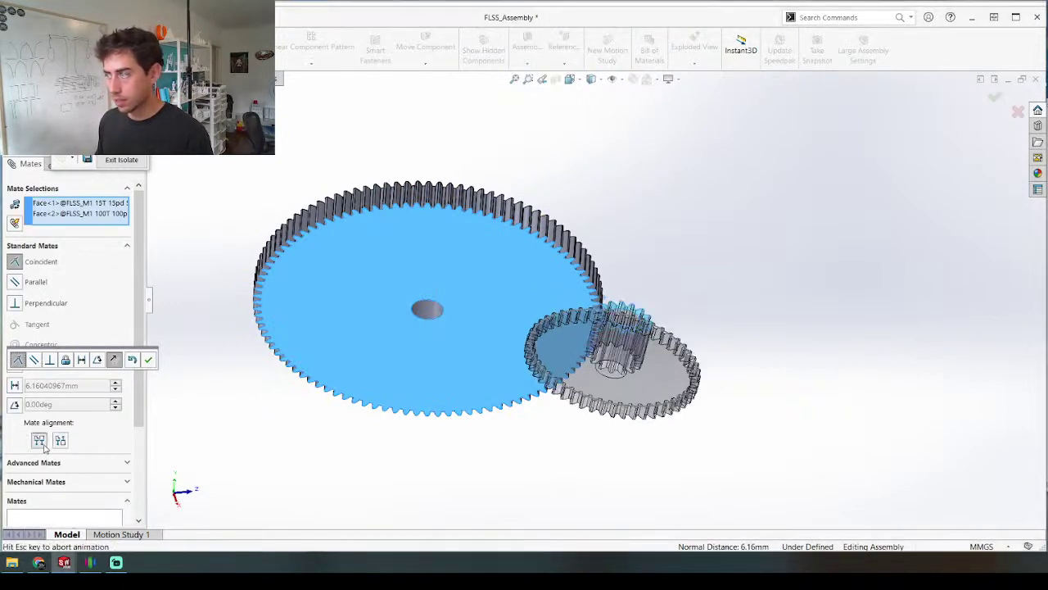
right_click(181, 398)
right_click(403, 235)
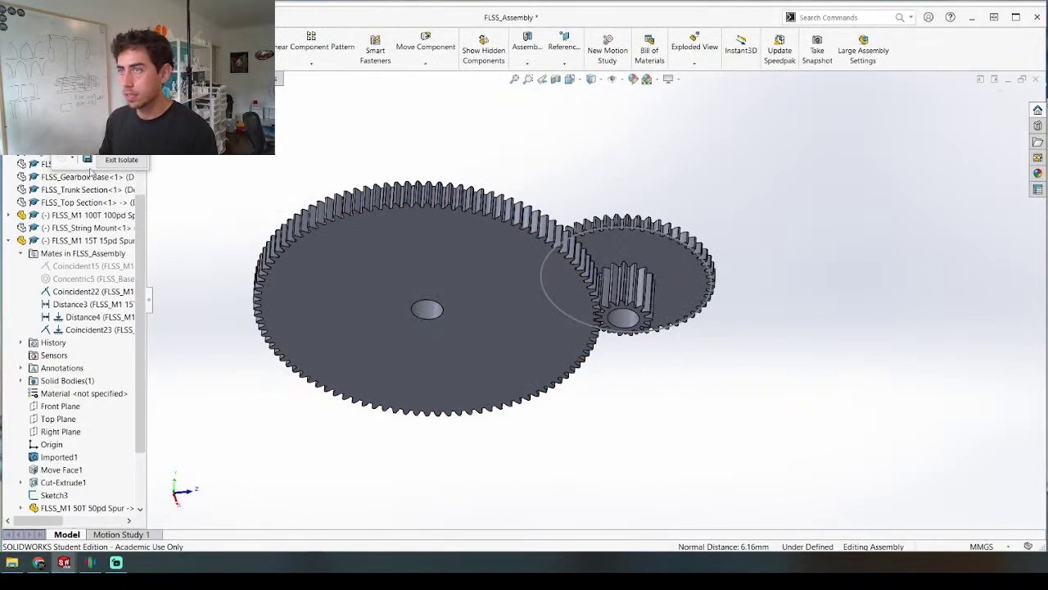
left_click(121, 159)
Step: Swing the flipped 15T spur gear around the rim of the 100T gear to reposition it among the trunk legs
scroll(661, 374, "down", 5)
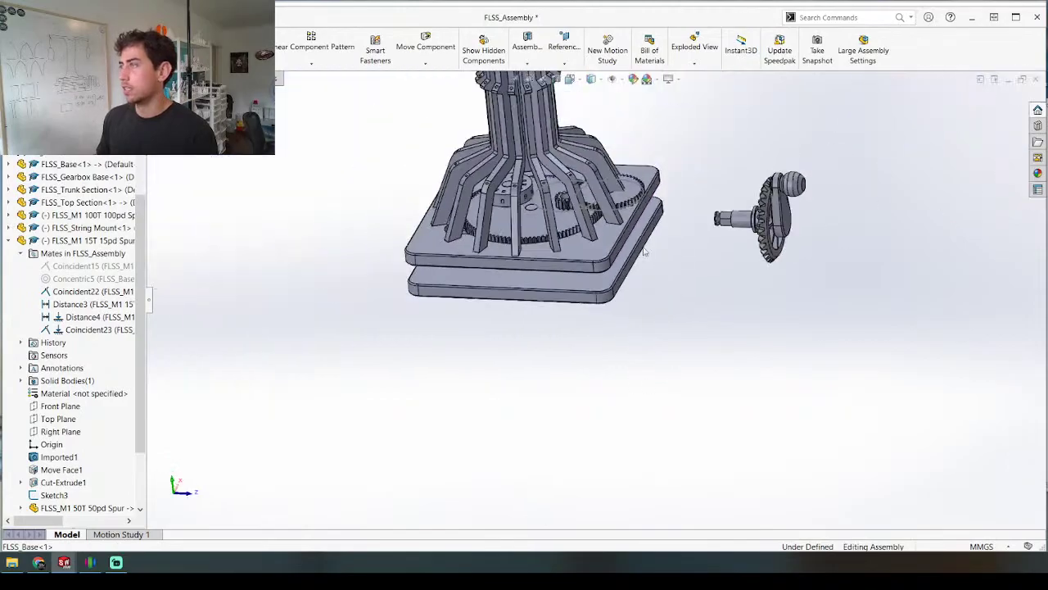
scroll(655, 192, "up", 5)
mouse_move(625, 214)
middle_mouse_down()
mouse_move(548, 347)
mouse_move(635, 111)
mouse_move(620, 148)
mouse_move(618, 217)
middle_mouse_up()
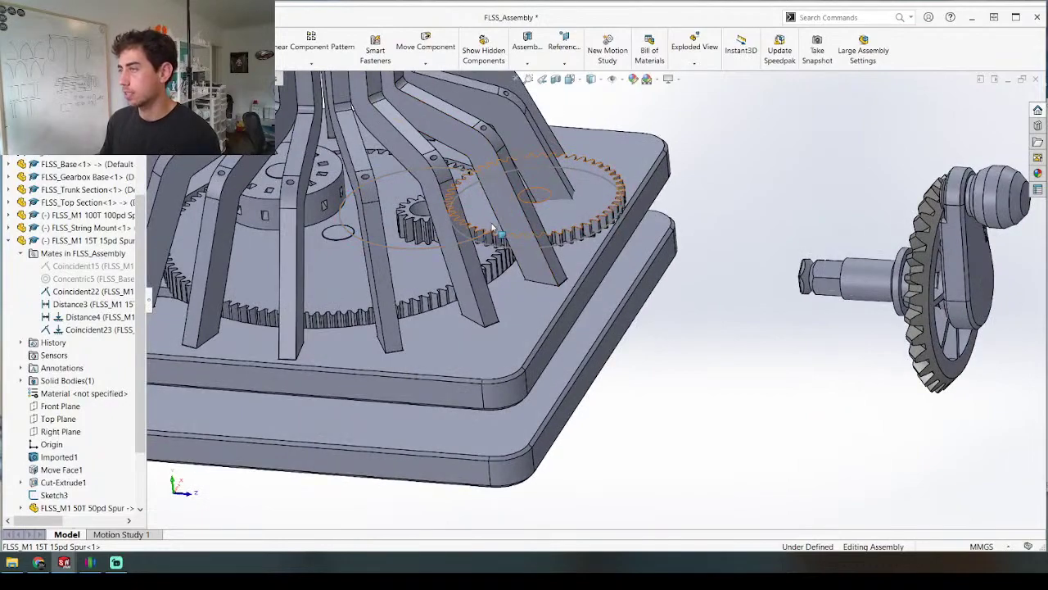
left_click_drag(591, 215, 640, 232)
middle_click_drag(536, 237, 440, 358)
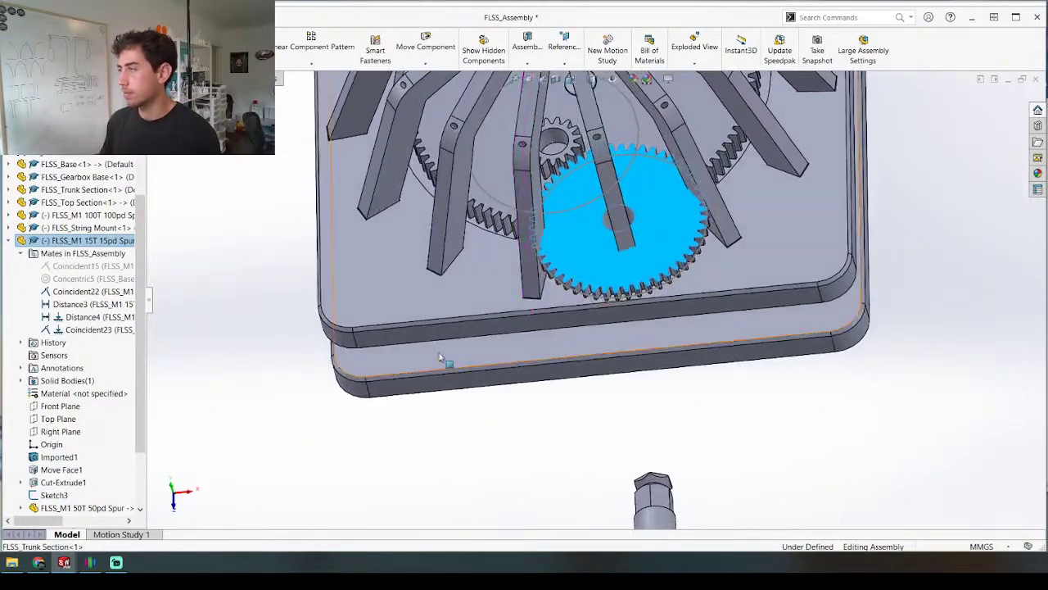
left_click_drag(560, 257, 773, 199)
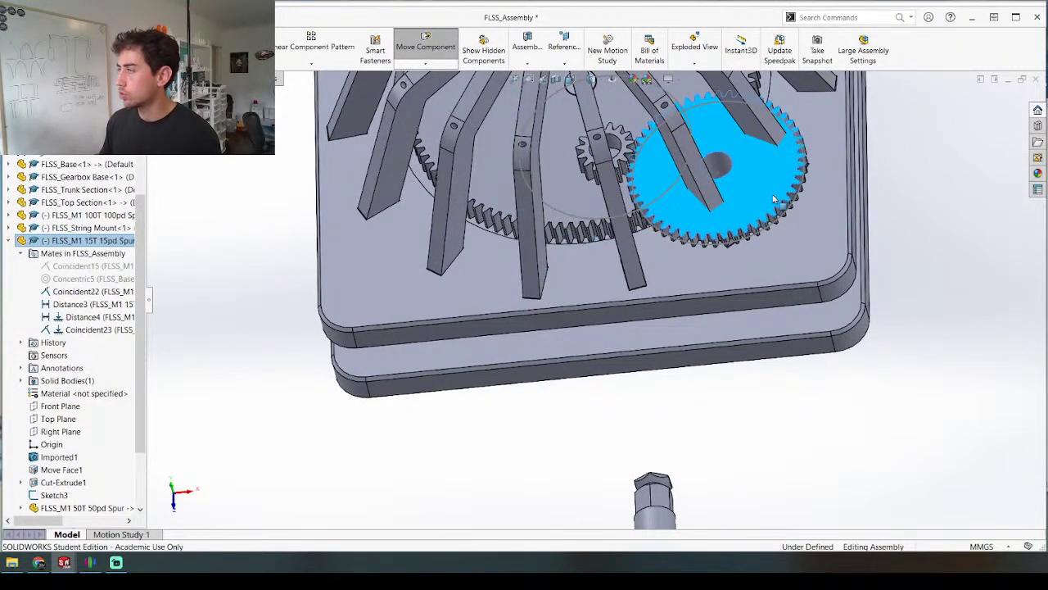
middle_click_drag(777, 207, 697, 180)
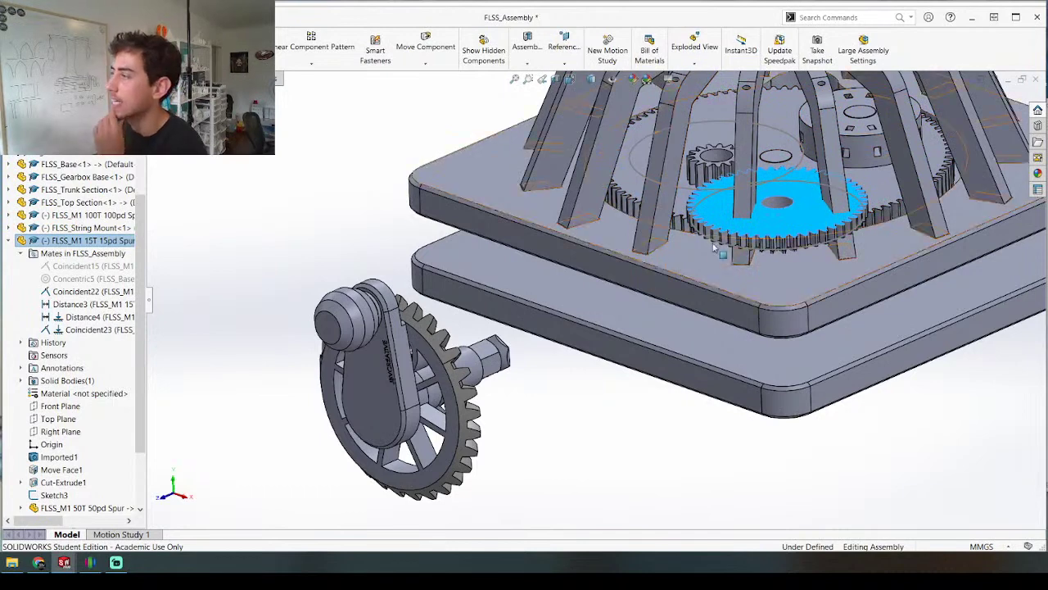
scroll(692, 182, "up", 4)
scroll(692, 180, "down", 2)
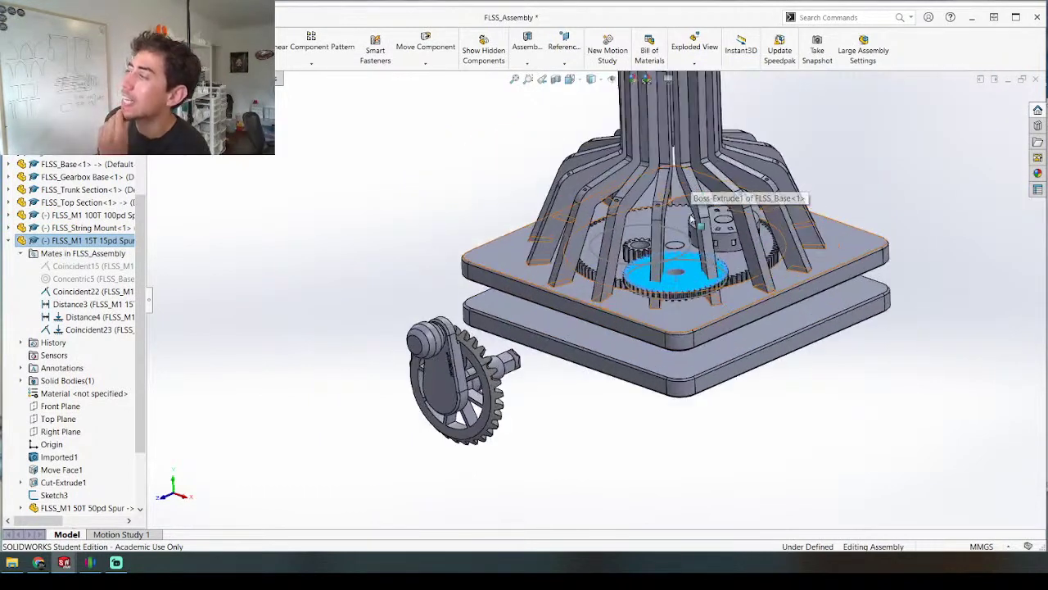
Step: Examine from several angles how the repositioned 15T spur gear and its attached 50T gear sit among the trunk legs and the 100T gear
middle_click_drag(677, 235, 643, 223)
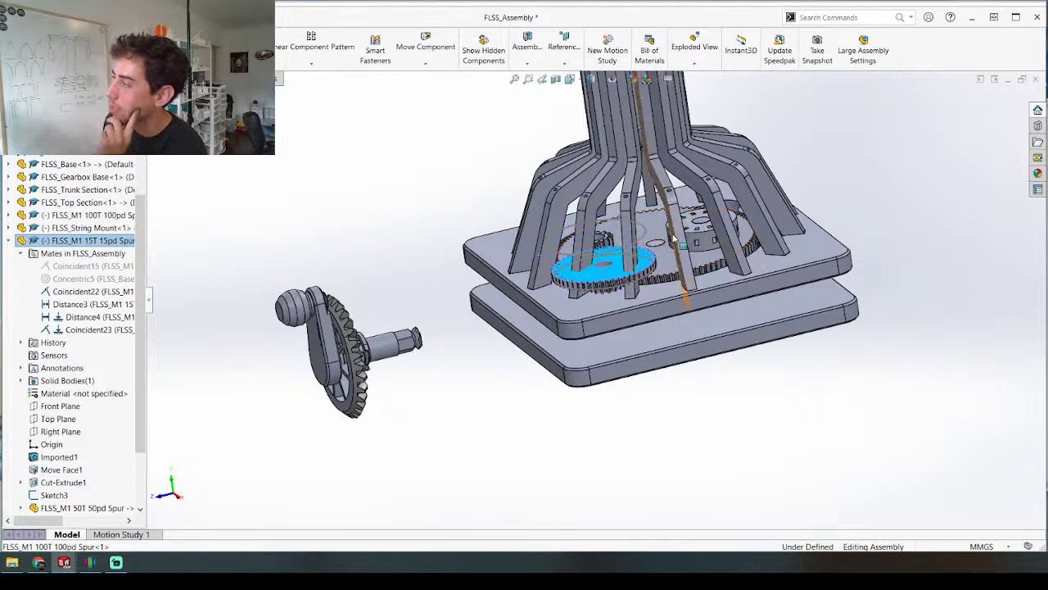
middle_click_drag(685, 249, 606, 243)
scroll(606, 243, "down", 3)
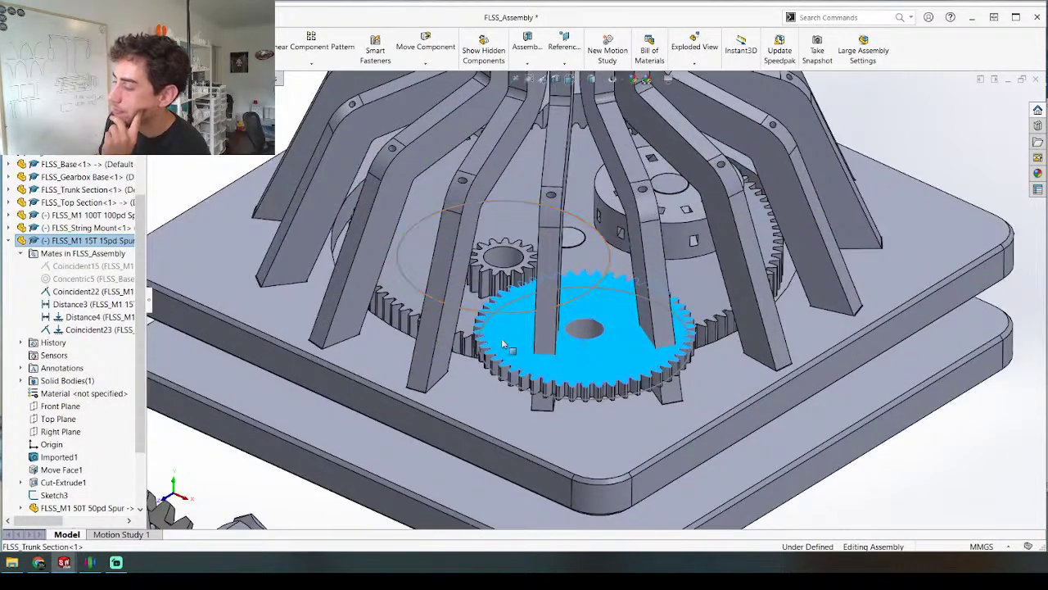
scroll(483, 301, "up", 1)
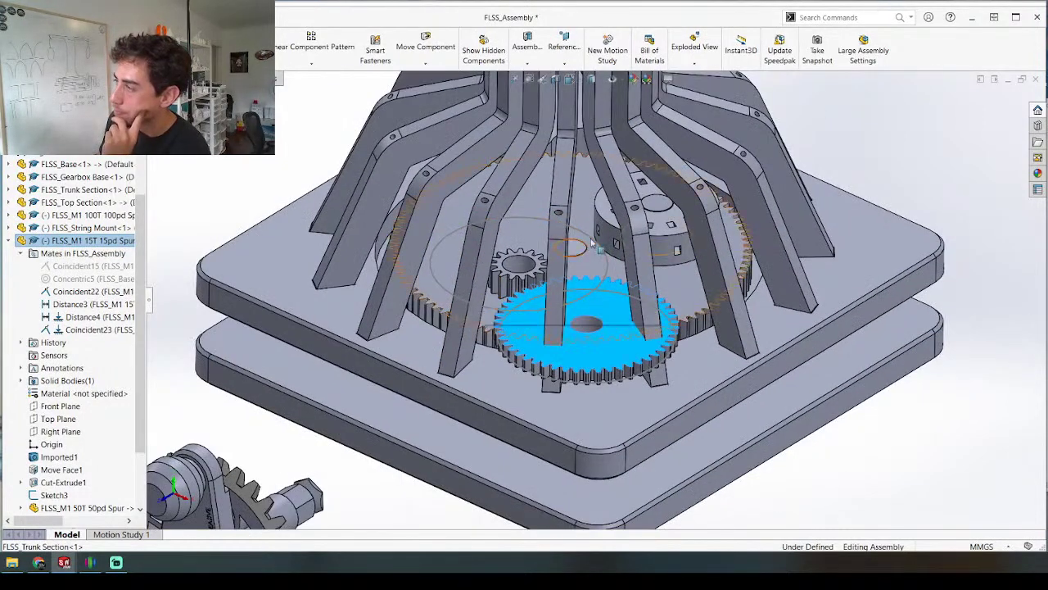
middle_click_drag(555, 267, 597, 187)
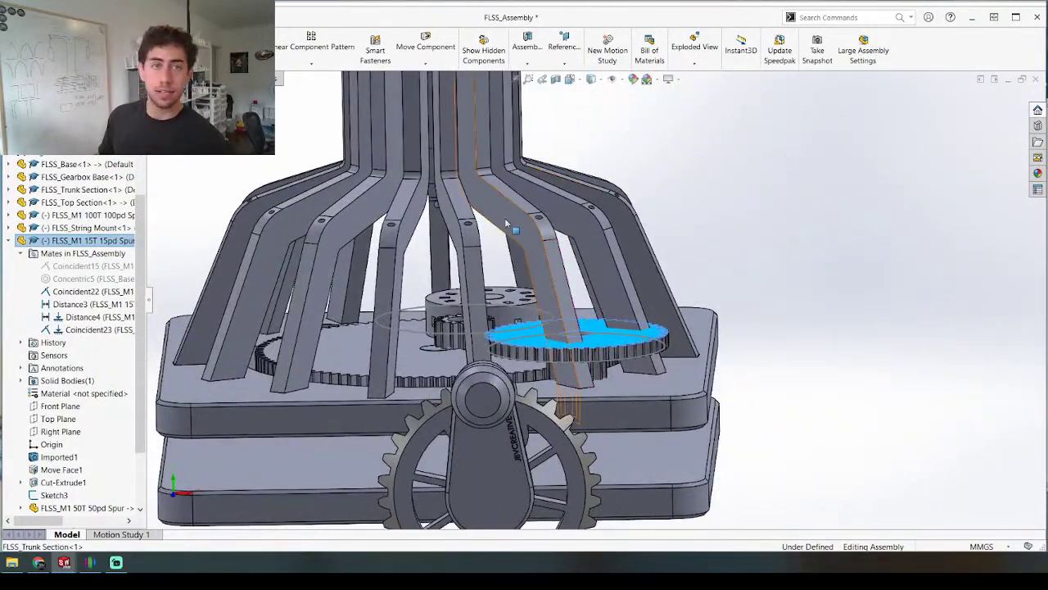
scroll(509, 275, "up", 3)
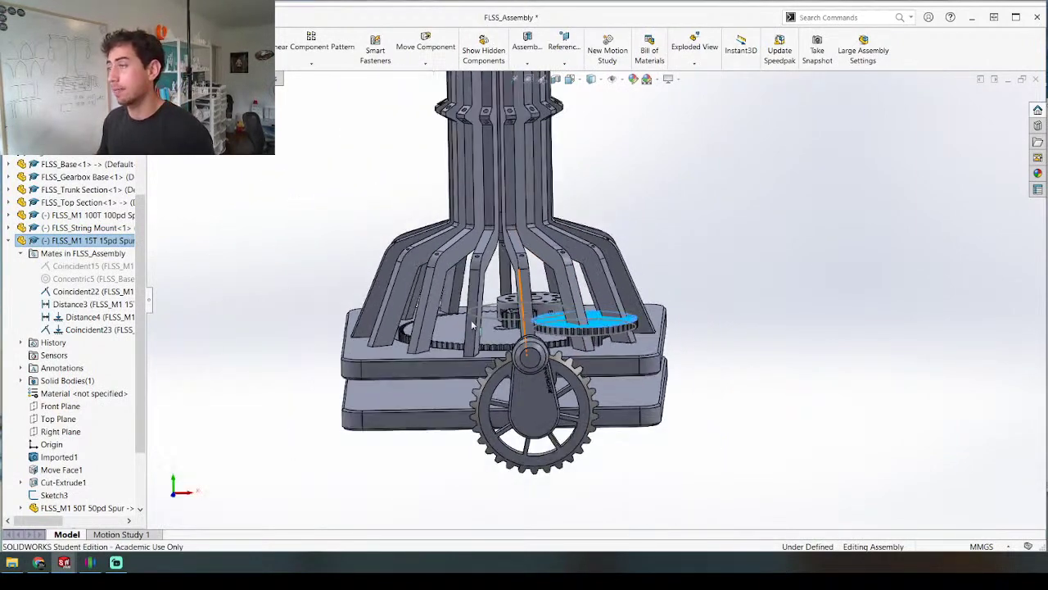
middle_click_drag(524, 285, 505, 296)
middle_click_drag(602, 282, 531, 304)
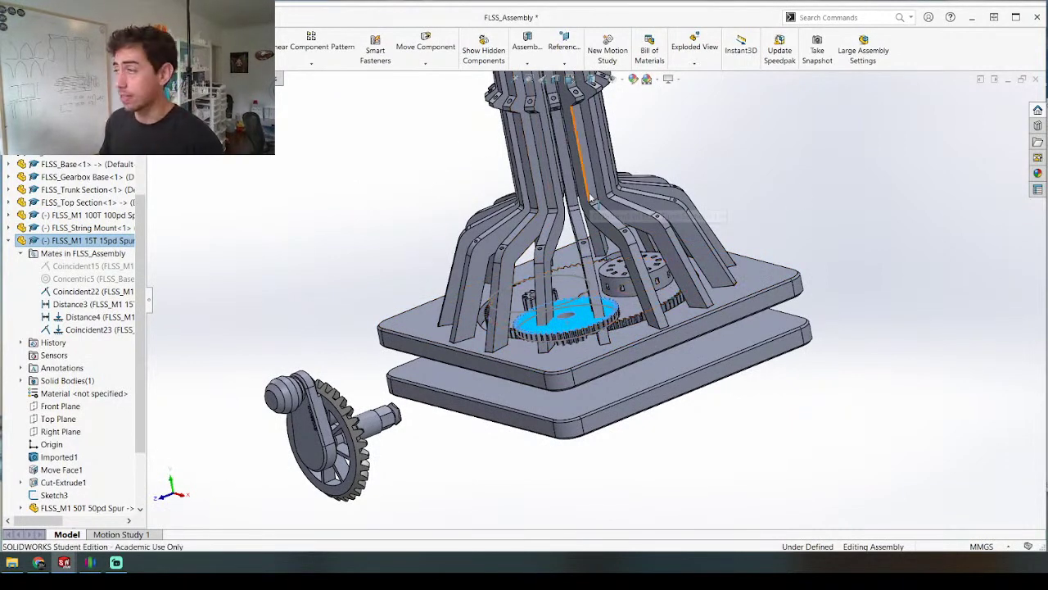
scroll(589, 197, "up", 3)
scroll(590, 197, "down", 4)
middle_click_drag(567, 337, 598, 331)
scroll(656, 285, "up", 4)
scroll(658, 286, "down", 4)
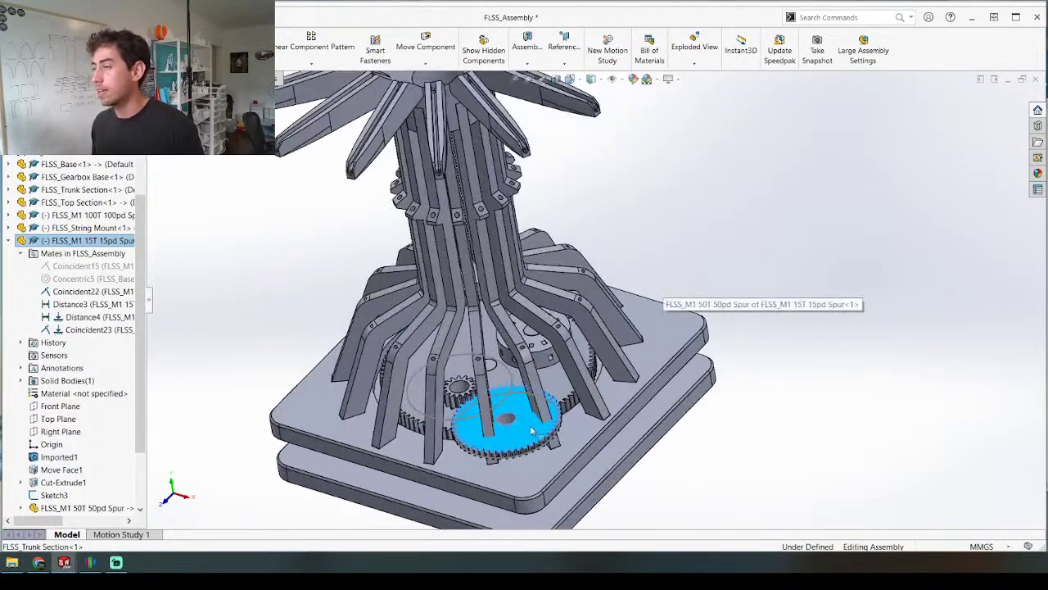
scroll(532, 430, "down", 3)
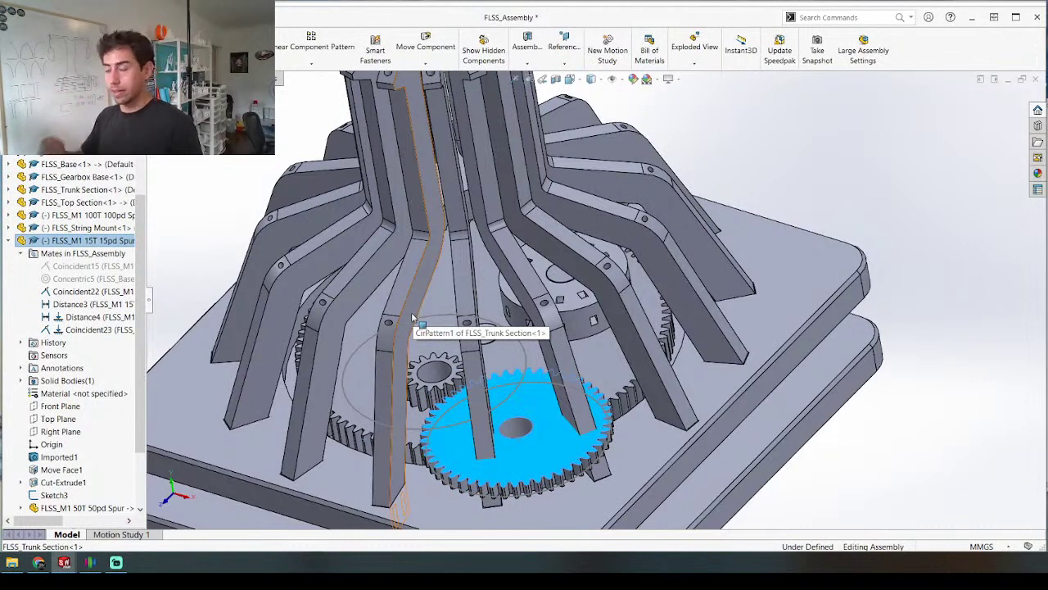
middle_click_drag(405, 416, 461, 307)
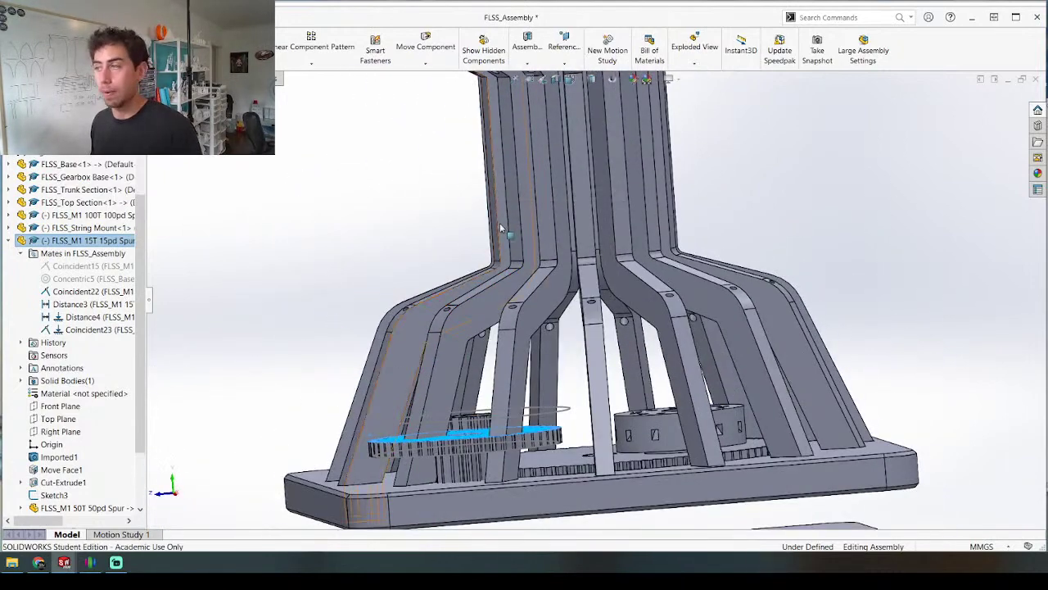
scroll(512, 262, "up", 3)
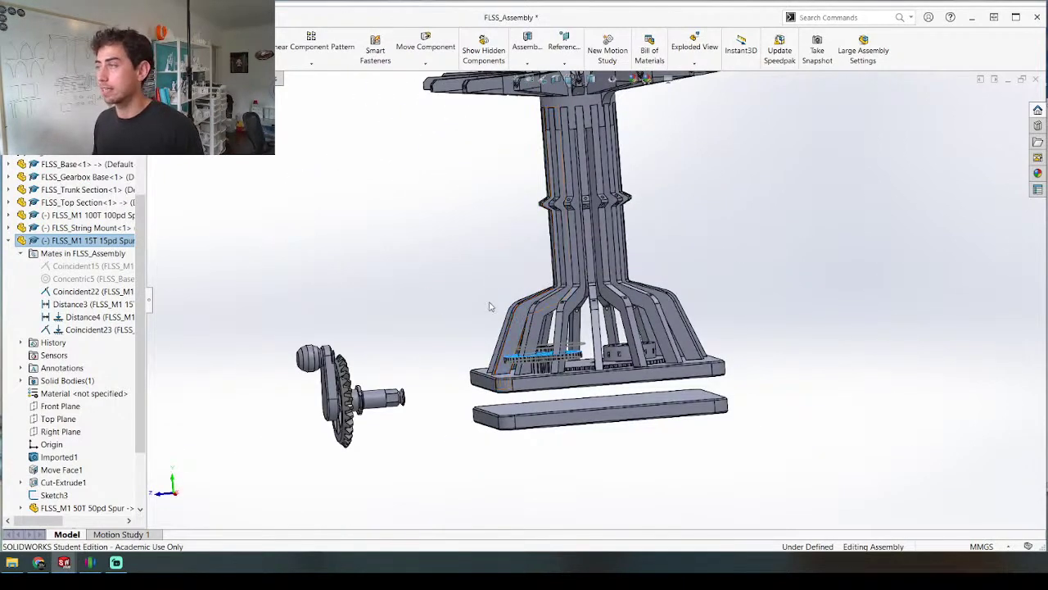
scroll(650, 235, "down", 3)
middle_click_drag(651, 235, 620, 274)
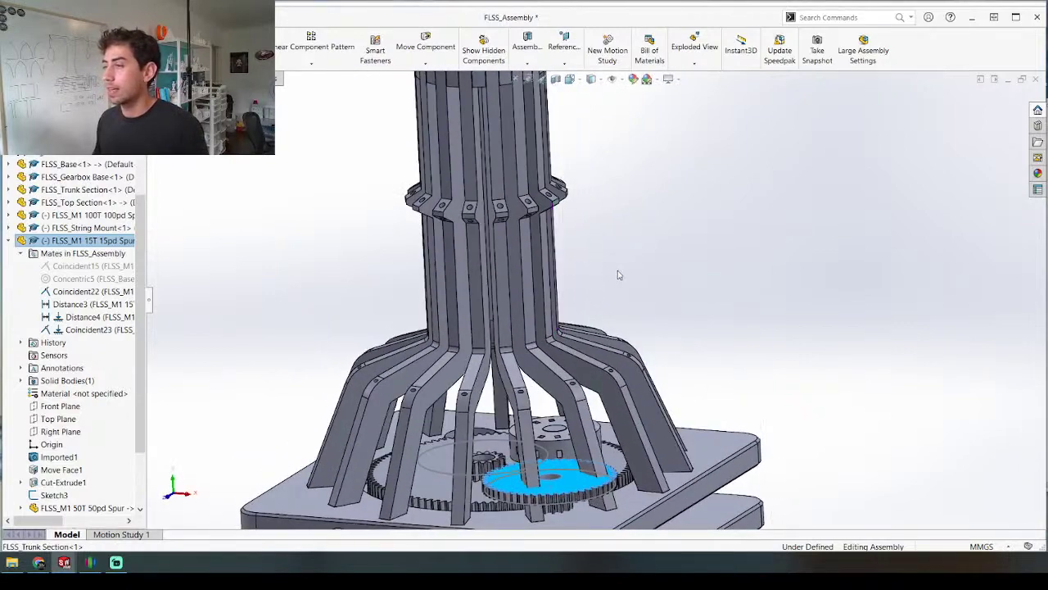
scroll(531, 372, "down", 5)
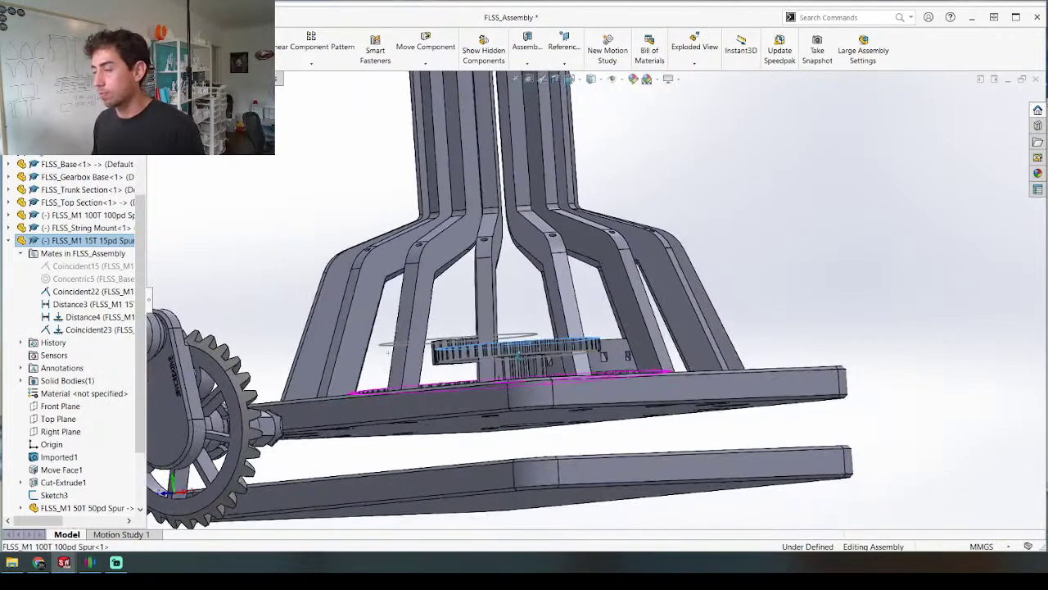
scroll(503, 352, "up", 3)
middle_click_drag(504, 352, 505, 364)
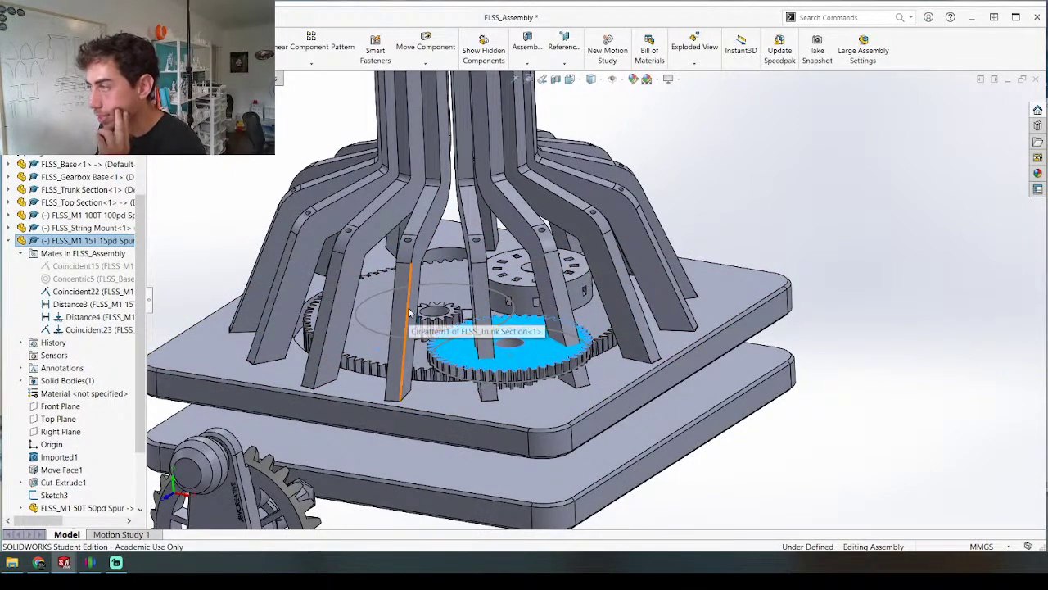
middle_click_drag(410, 312, 392, 298)
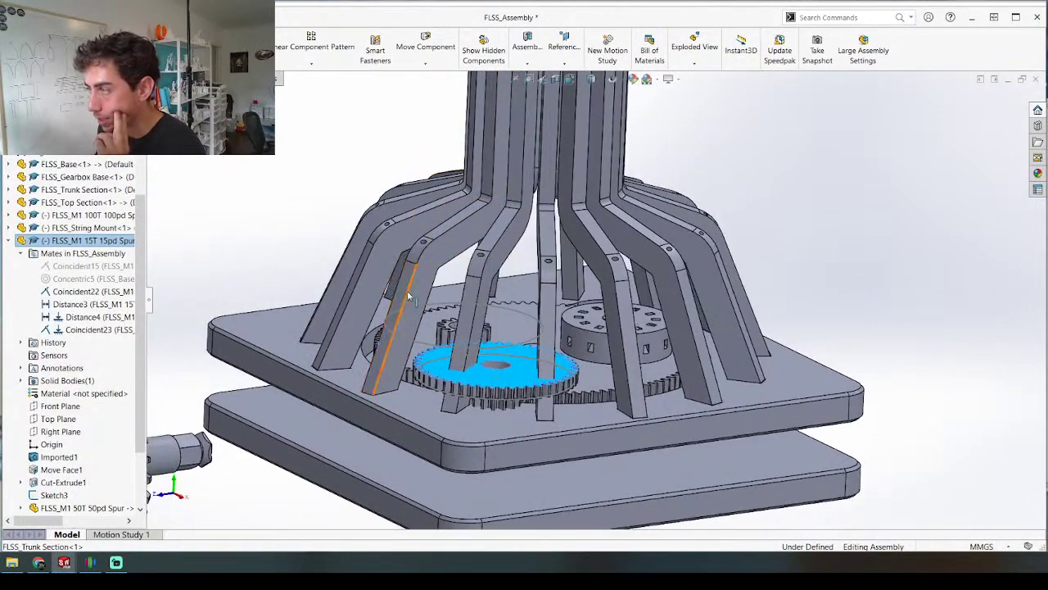
Step: Open the FLSS_Trunk Section part, isolate a single leg body to inspect it, and return to the assembly
left_click(392, 298)
right_click(421, 164)
key("Escape")
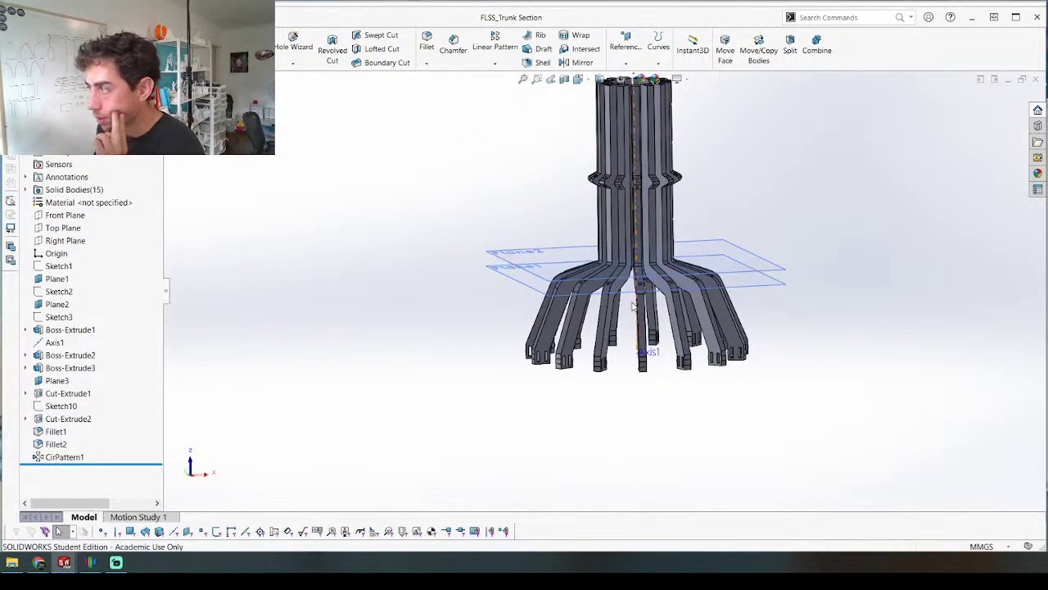
middle_click_drag(583, 313, 581, 317)
right_click(579, 321)
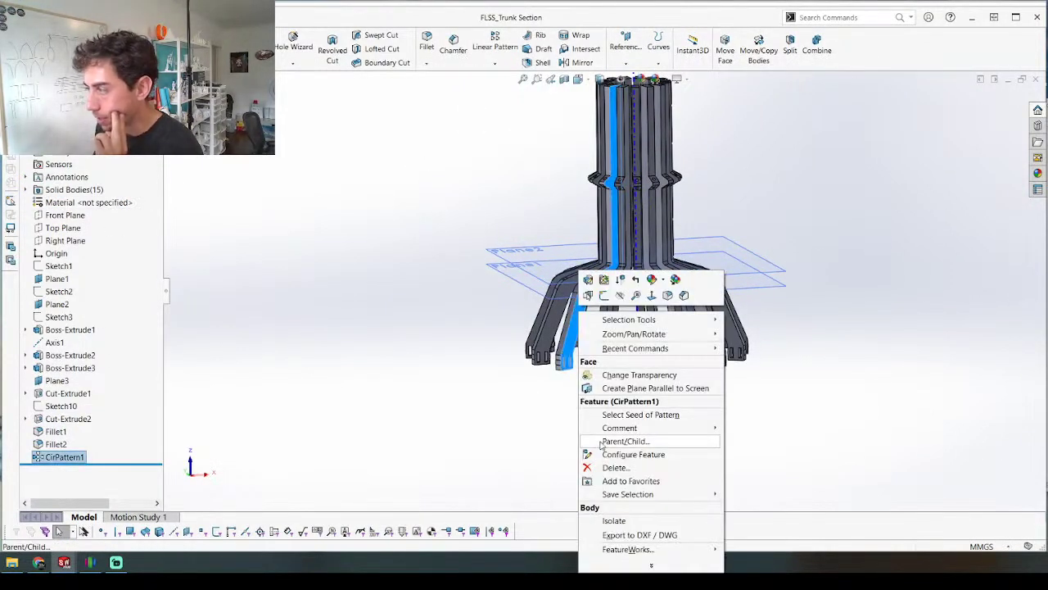
key("Escape")
middle_click_drag(570, 339, 614, 122)
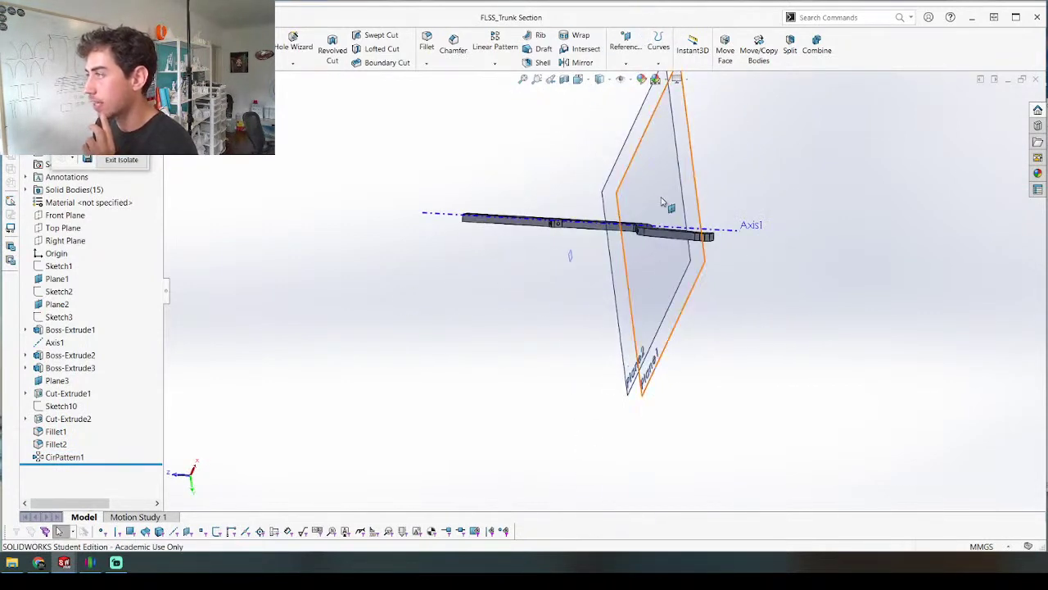
middle_click_drag(644, 232, 569, 249)
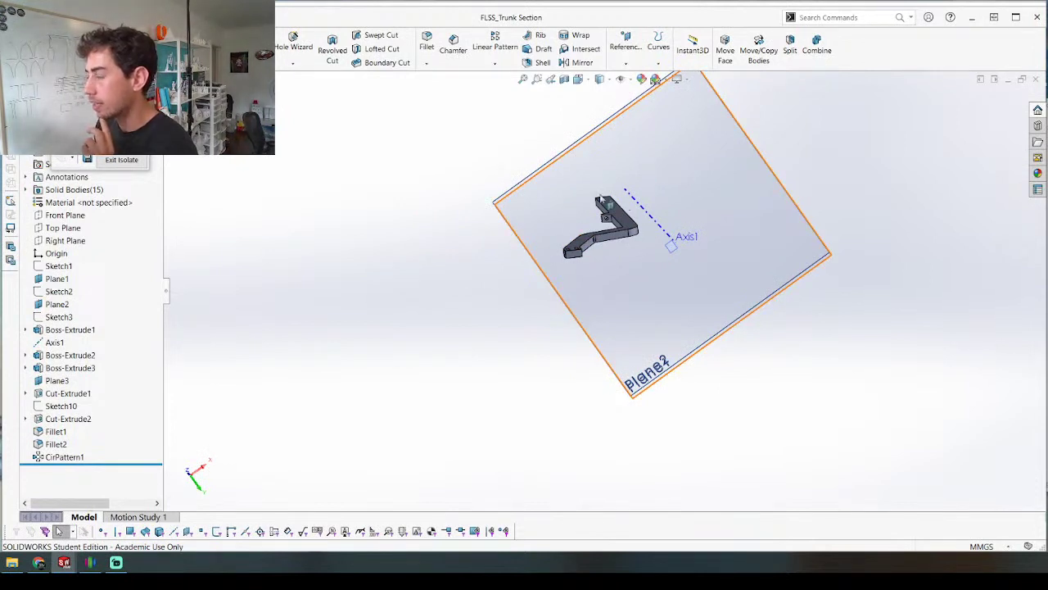
left_click(121, 160)
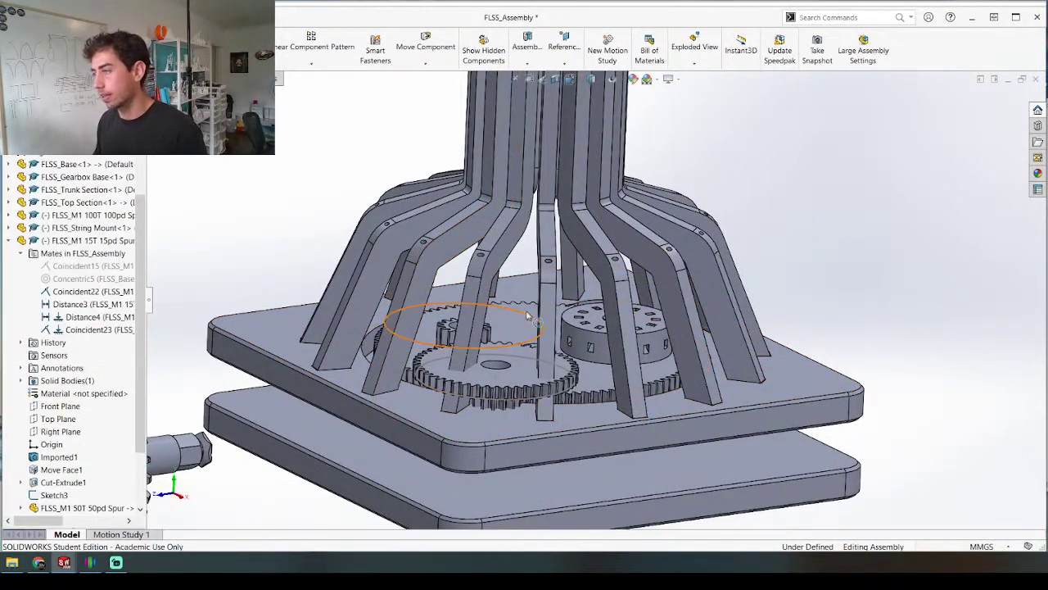
Step: Start editing the FLSS_Trunk Section part in the context of the assembly
mouse_move(431, 301)
middle_mouse_down()
mouse_move(412, 257)
mouse_move(432, 303)
middle_mouse_up()
scroll(577, 269, "up", 3)
scroll(427, 345, "up", 5)
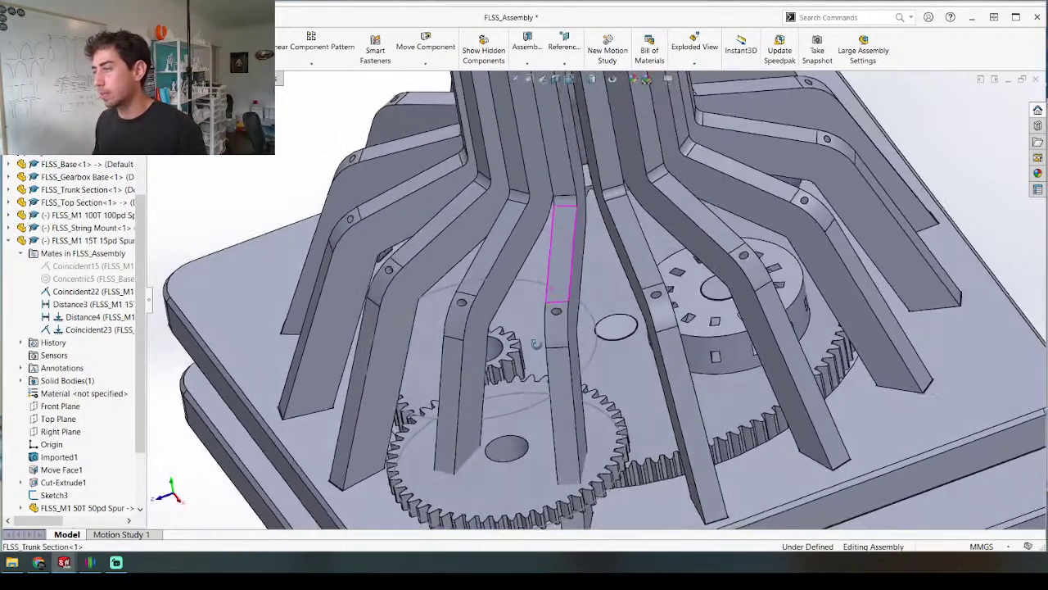
right_click(388, 353)
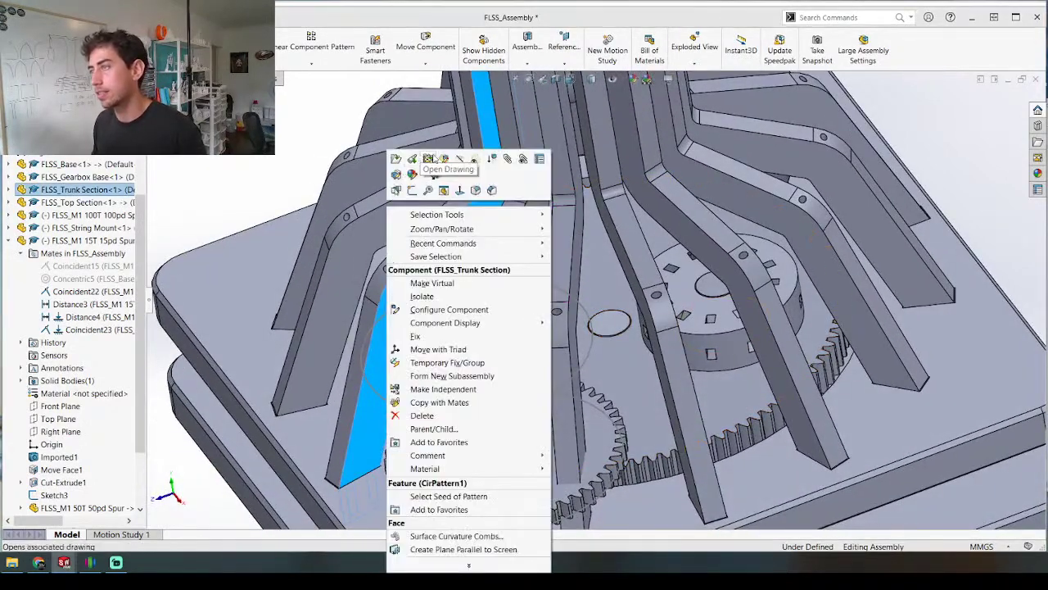
left_click(445, 159)
middle_click_drag(398, 354, 399, 332)
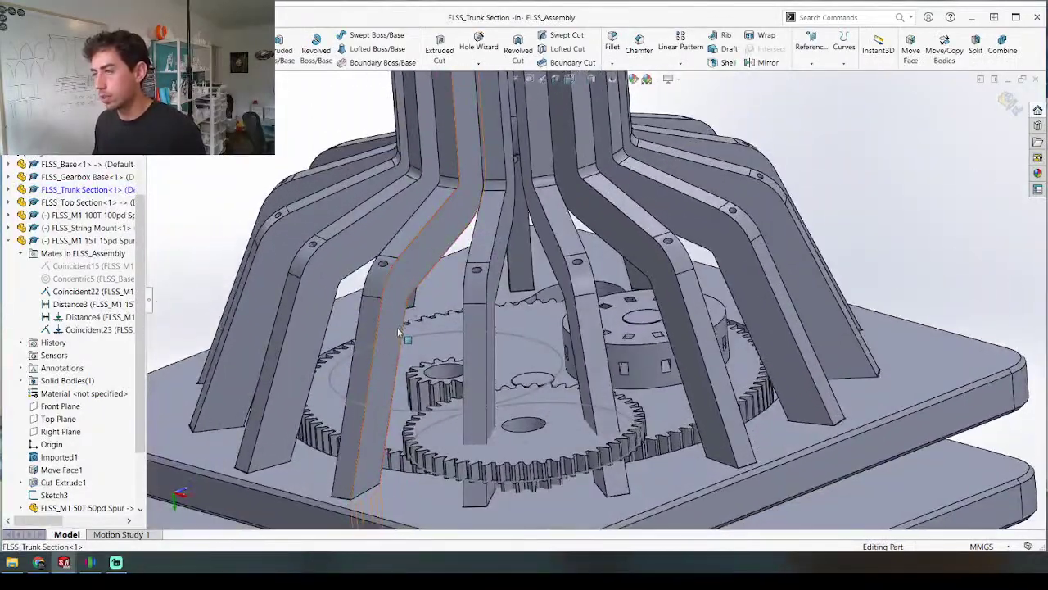
scroll(398, 331, "up", 3)
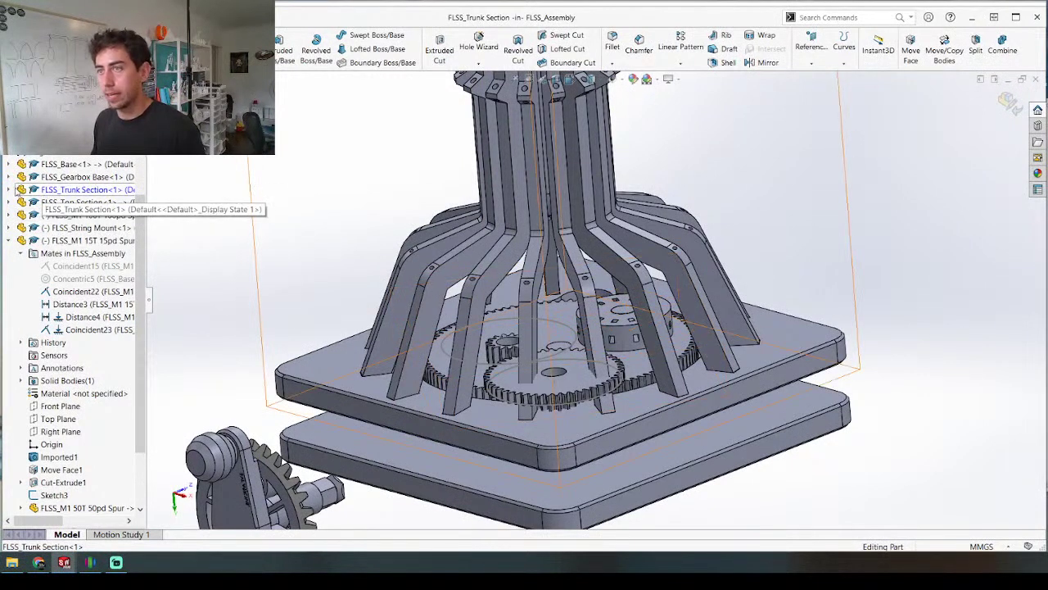
Step: Create a reference plane in the trunk section offset 20 mm above its Front Plane
left_click(9, 190)
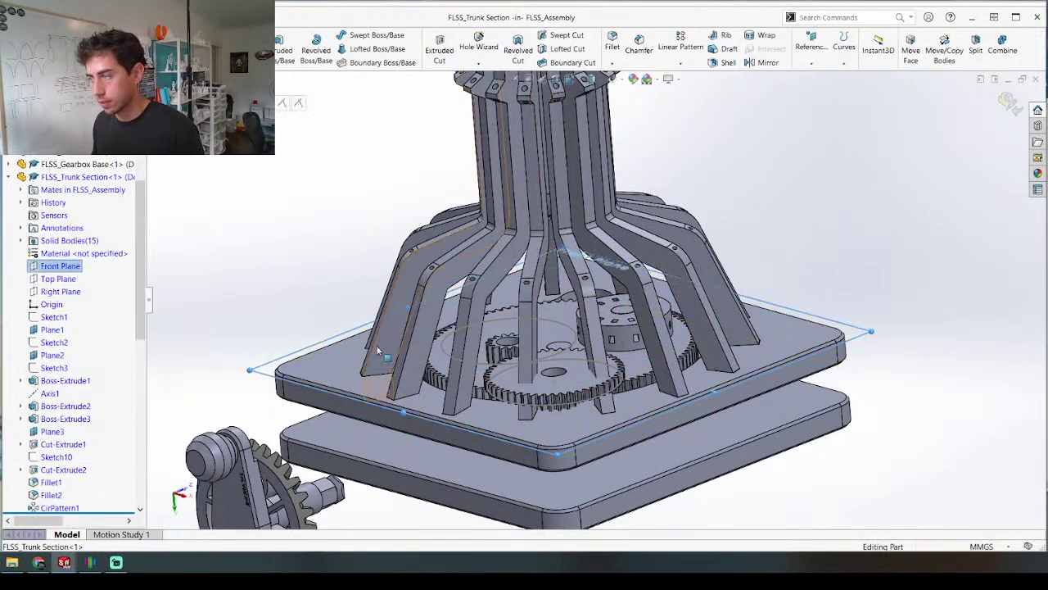
left_click_drag(381, 348, 404, 330, "ctrl")
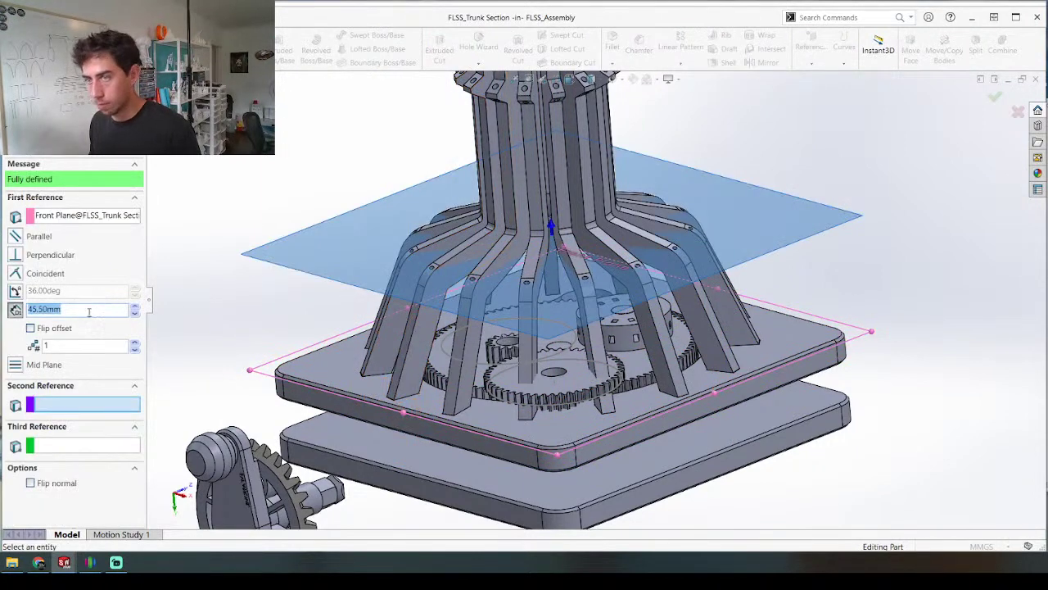
key("Return")
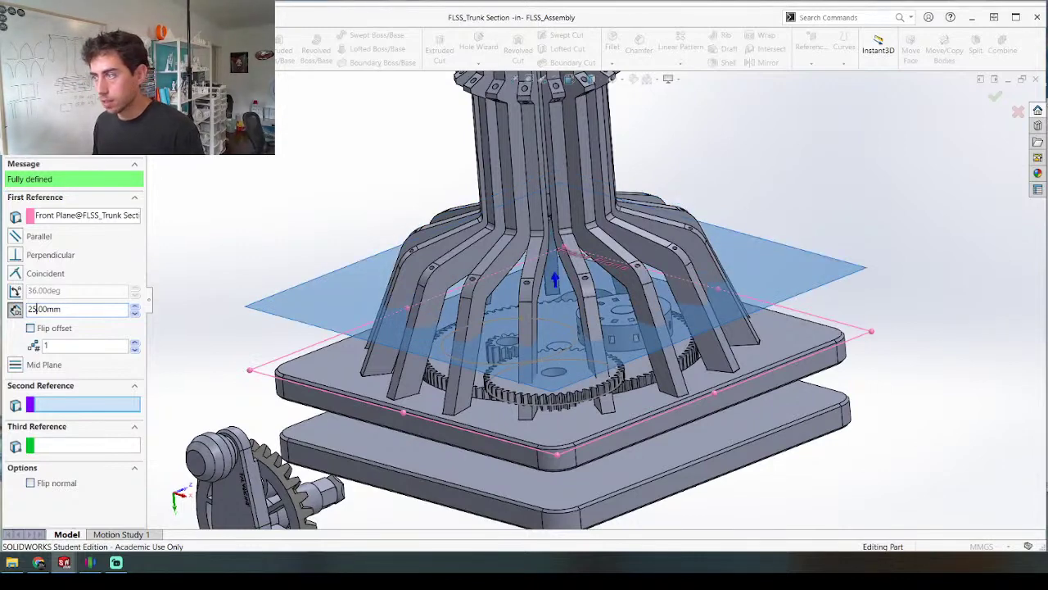
scroll(497, 346, "down", 4)
middle_click_drag(501, 342, 484, 306)
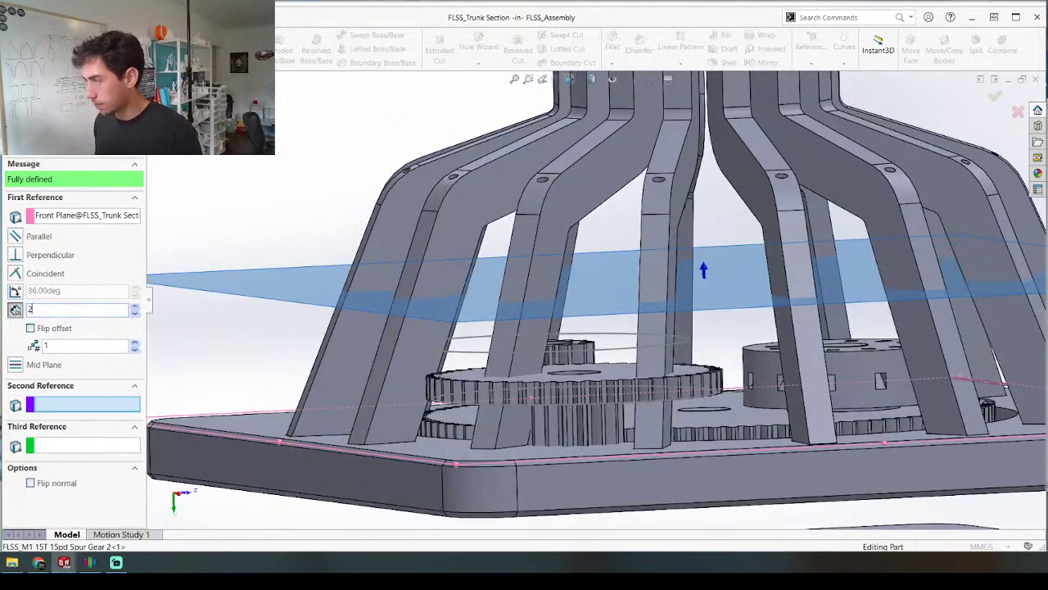
type("0")
key("Return")
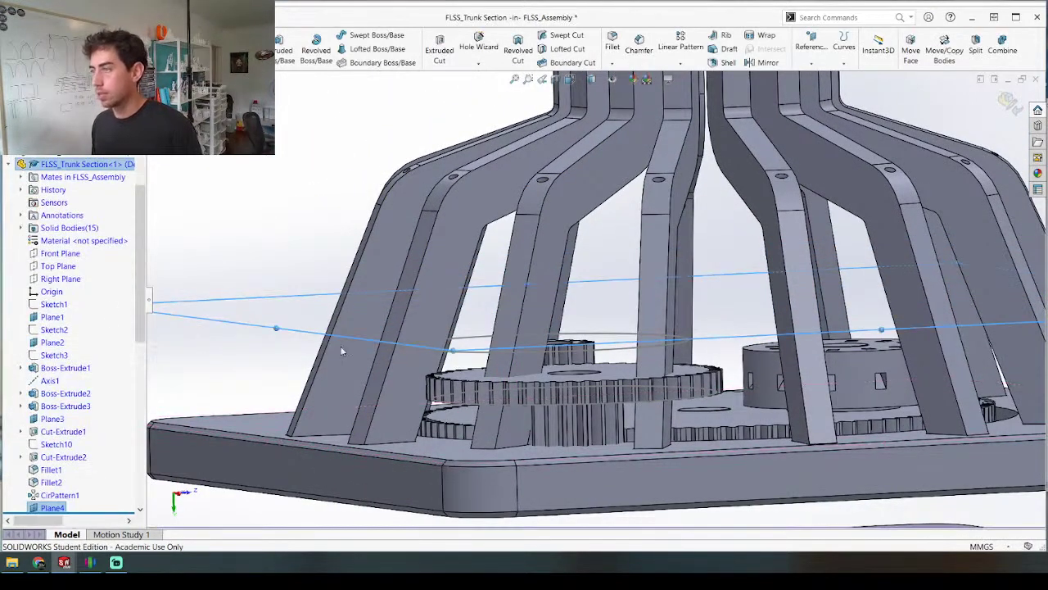
Step: Sketch on the new offset plane and add an intersection curve with the side face of a trunk leg beside the 50T gear
middle_click_drag(625, 250, 620, 297)
key("s")
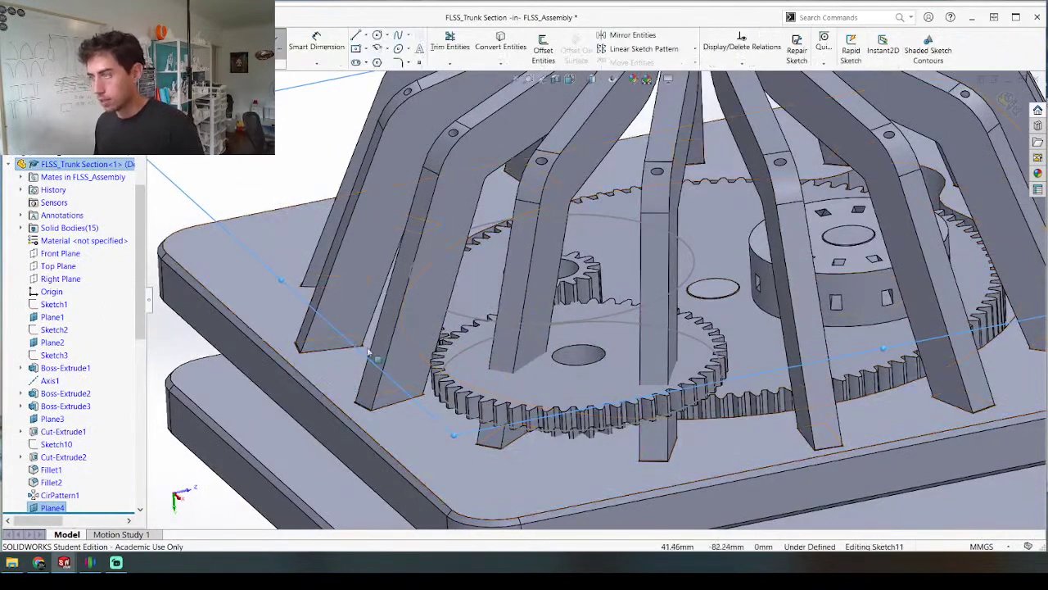
left_click(433, 259)
left_click(500, 62)
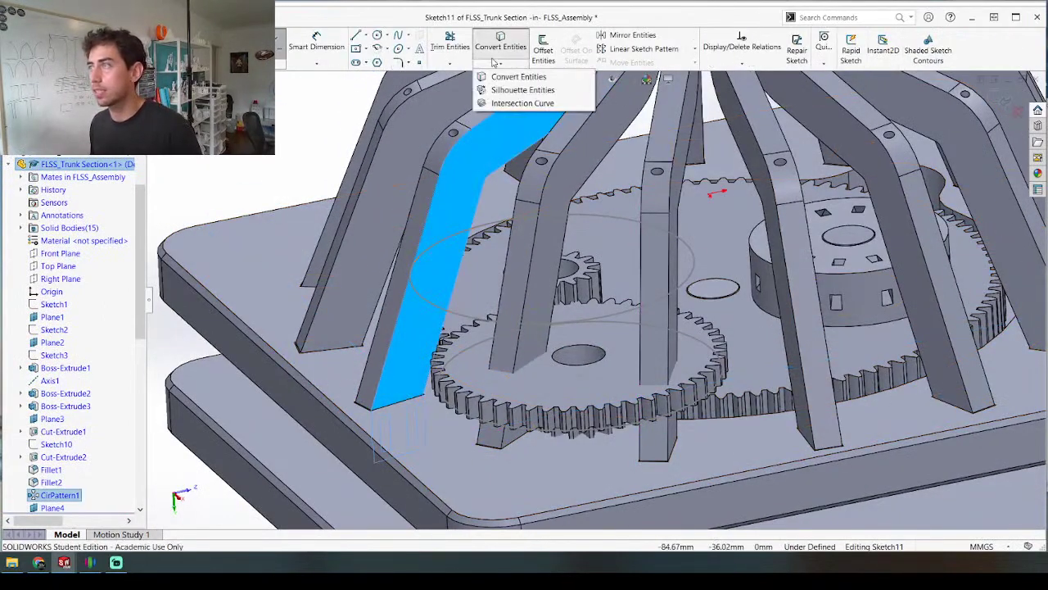
left_click(496, 104)
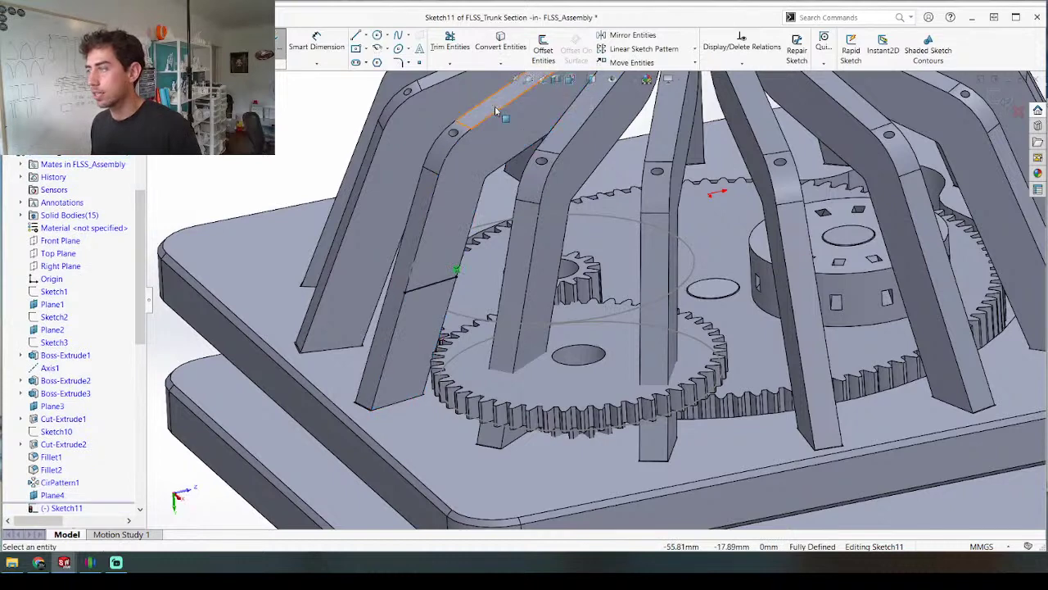
Step: Add an intersection curve with the side face of the trunk leg on the opposite side of the 50T gear
middle_click_drag(608, 351, 757, 316)
left_click(799, 288)
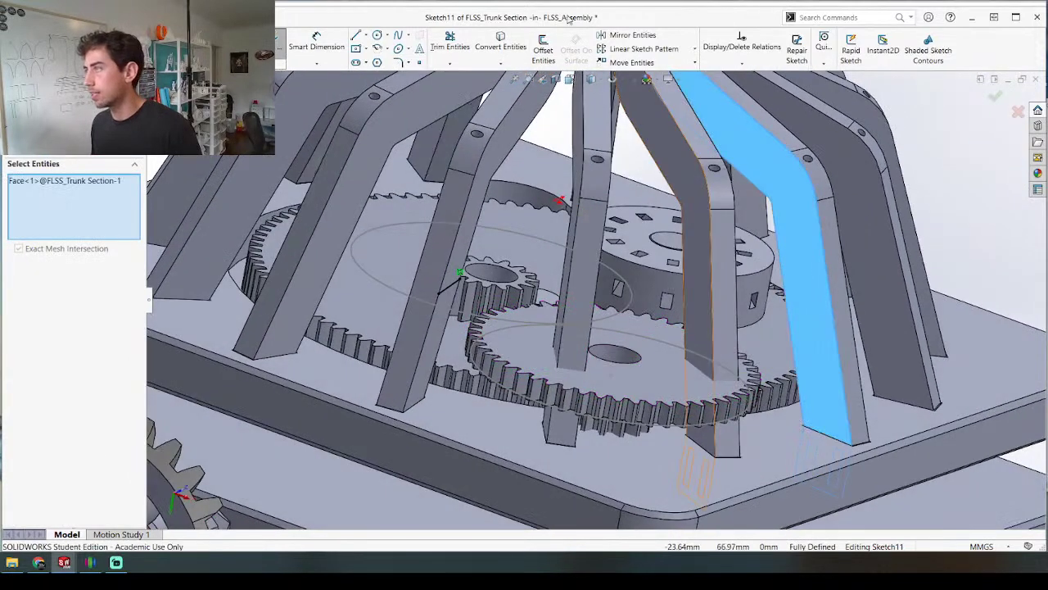
left_click(502, 62)
left_click(495, 104)
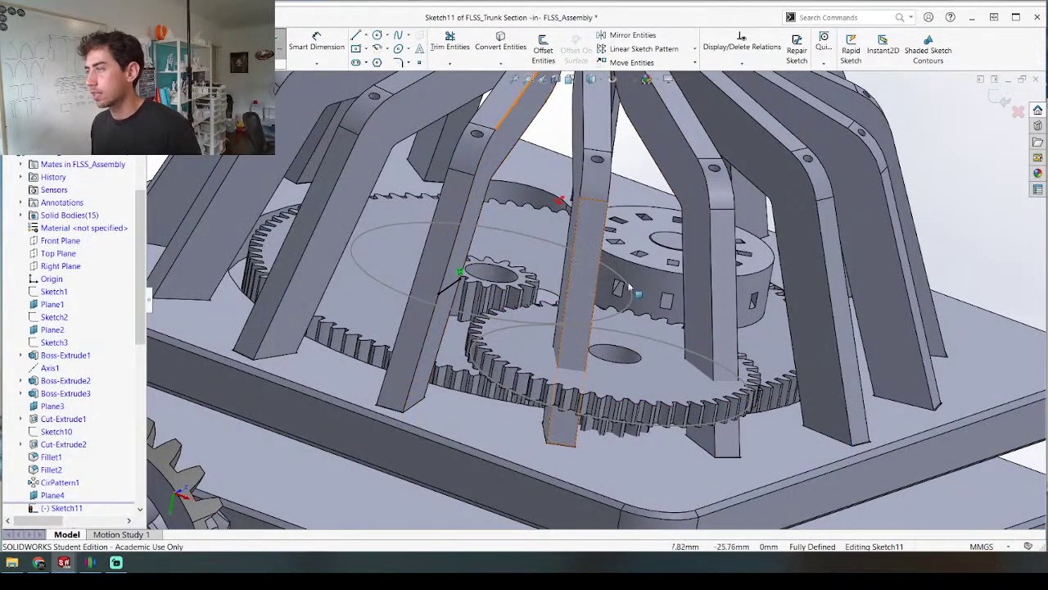
left_click(818, 314)
left_click(502, 62)
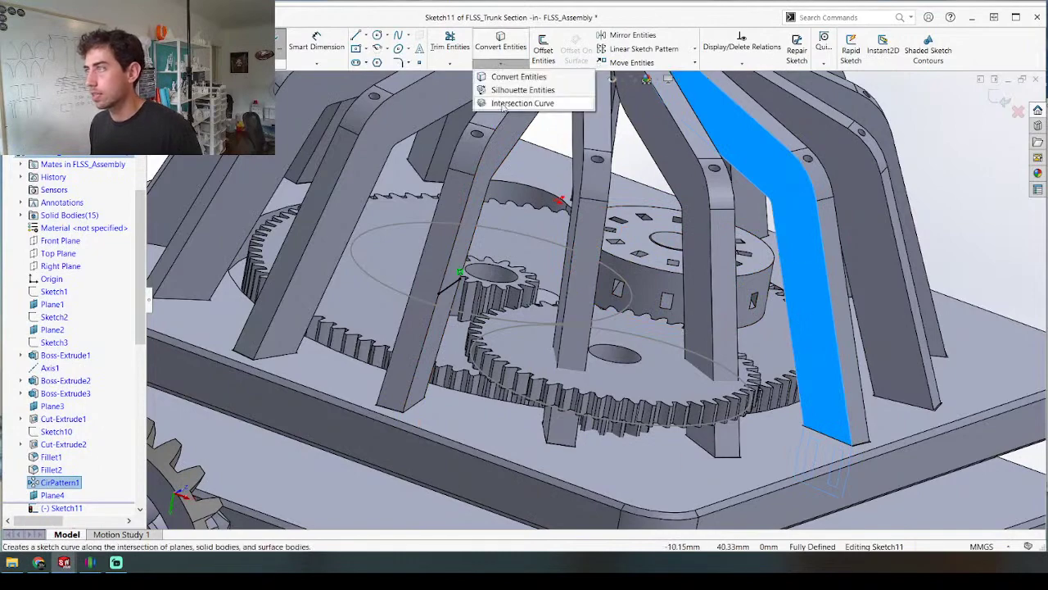
left_click(495, 104)
middle_click_drag(496, 104, 425, 319)
middle_click_drag(457, 308, 449, 343)
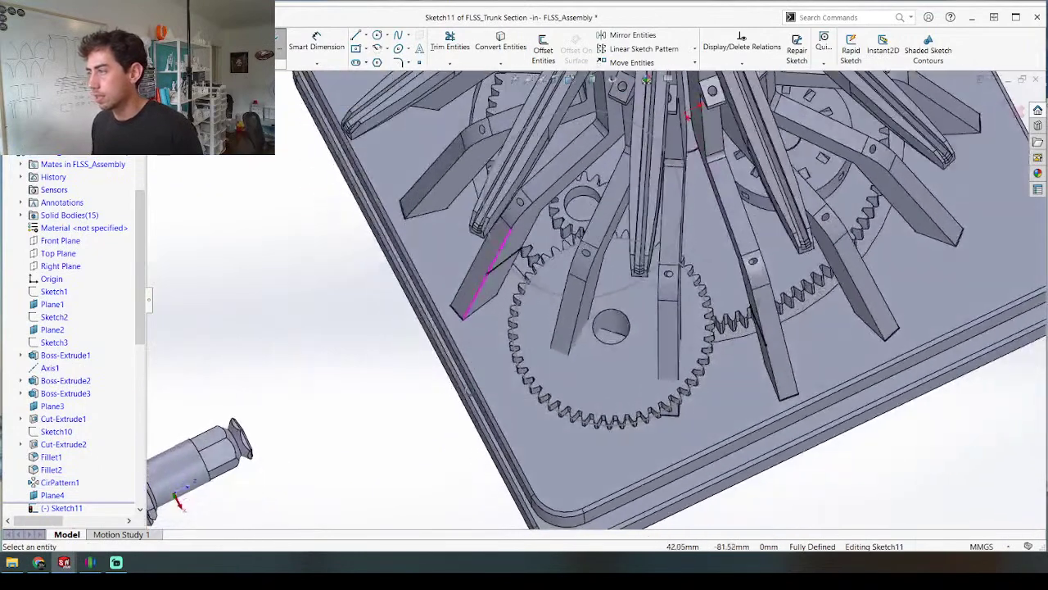
Step: Add intersection curves with the outer faces of the two trunk legs that pass through the 50T gear
scroll(523, 254, "down", 2)
key("l")
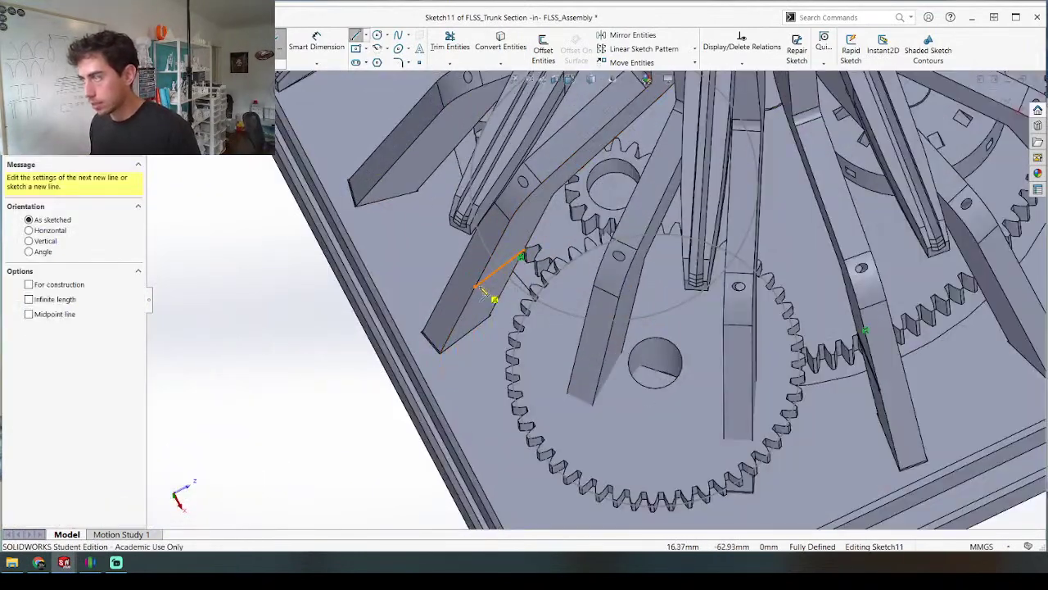
key("Escape")
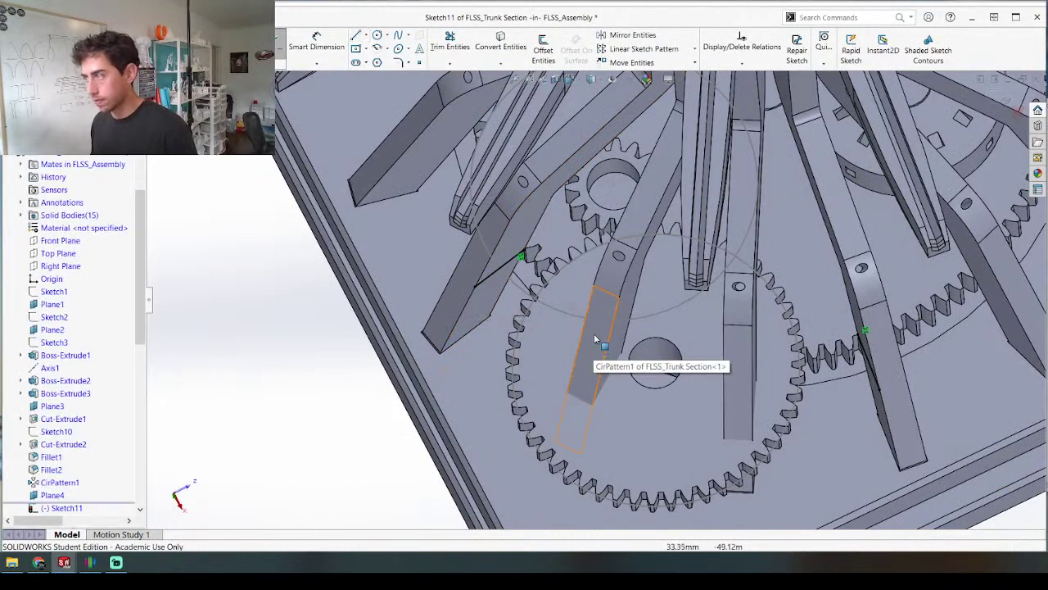
left_click(596, 336)
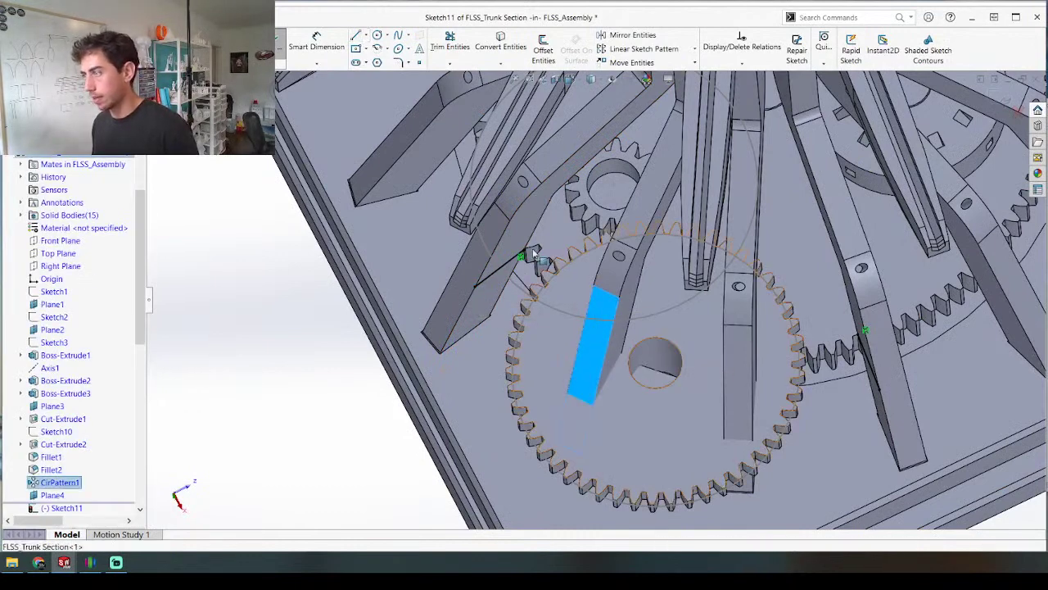
left_click(501, 64)
left_click(737, 381)
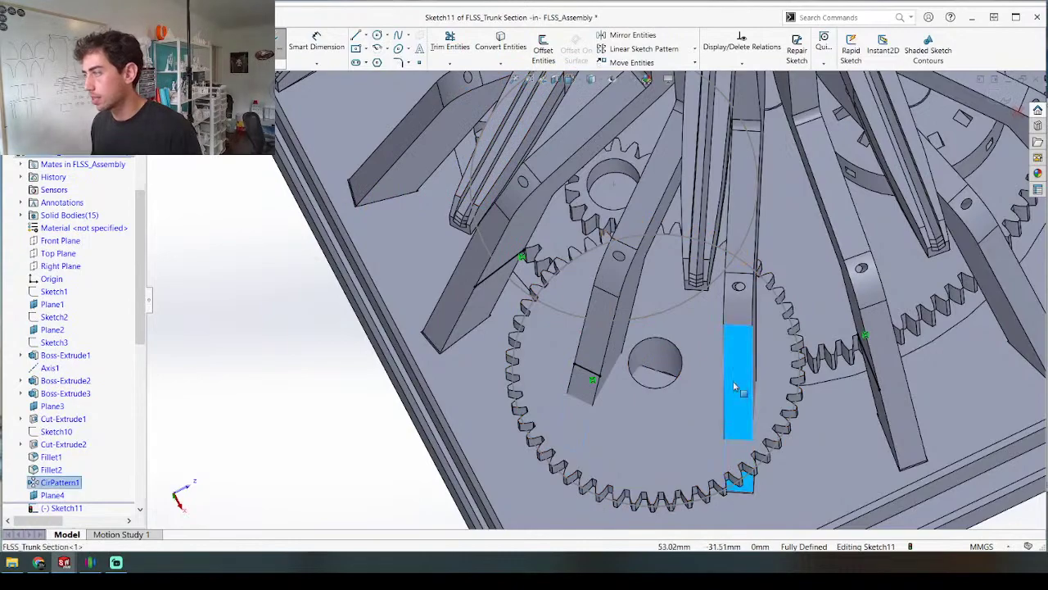
left_click(503, 65)
left_click(521, 103)
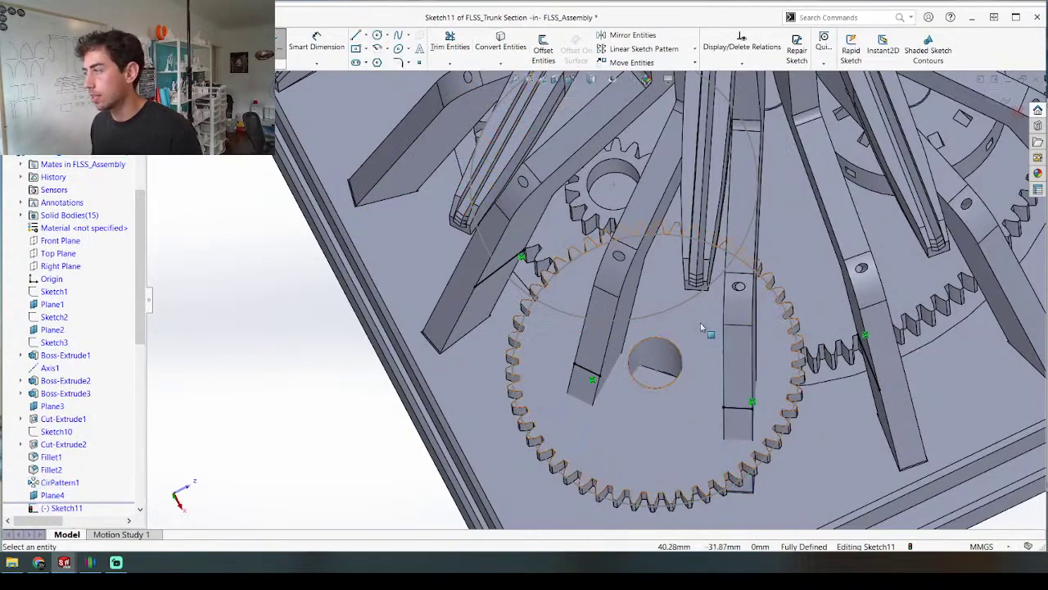
Step: Add intersection curves with the inner faces of the same two trunk legs
mouse_move(707, 331)
middle_mouse_down()
mouse_move(550, 176)
mouse_move(512, 227)
mouse_move(542, 250)
mouse_move(706, 213)
middle_mouse_up()
left_click(585, 233)
left_click(710, 211)
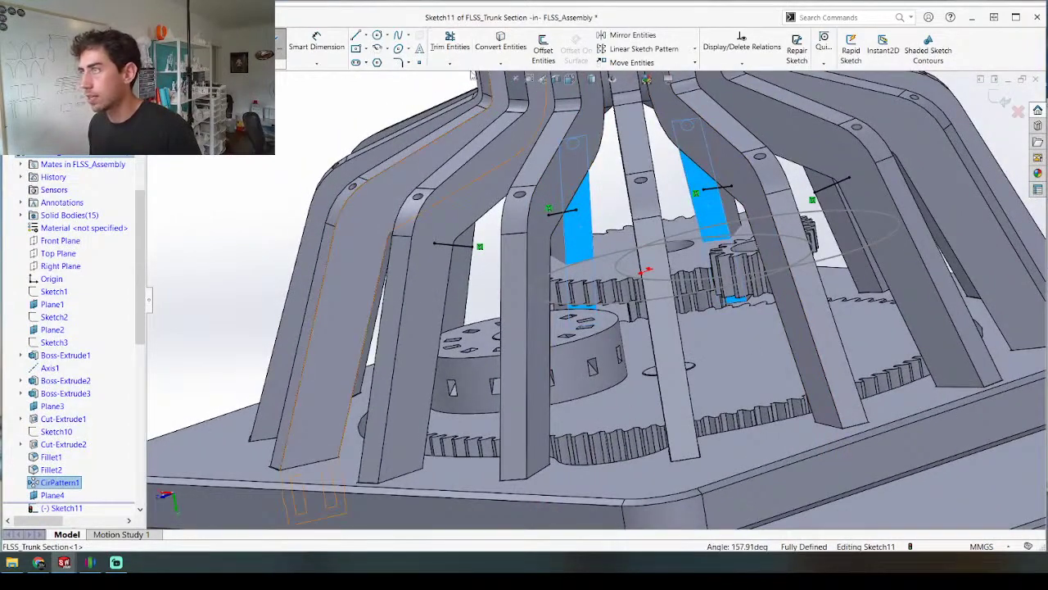
left_click(500, 63)
left_click(523, 102)
Step: Draw a line joining the outer end of the first leg's intersection curve to the second leg's outer intersection curve
mouse_move(533, 196)
middle_mouse_down()
mouse_move(621, 202)
mouse_move(662, 267)
middle_mouse_up()
scroll(665, 270, "up", 5)
scroll(279, 318, "down", 3)
middle_click_drag(274, 320, 378, 370)
scroll(328, 127, "down", 3)
key("l")
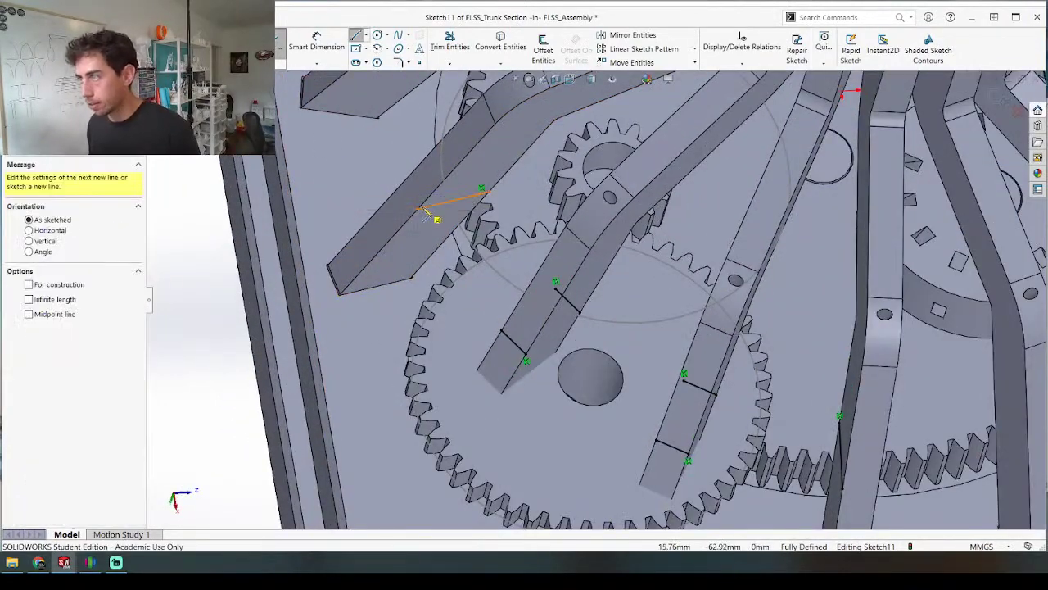
left_click(419, 210)
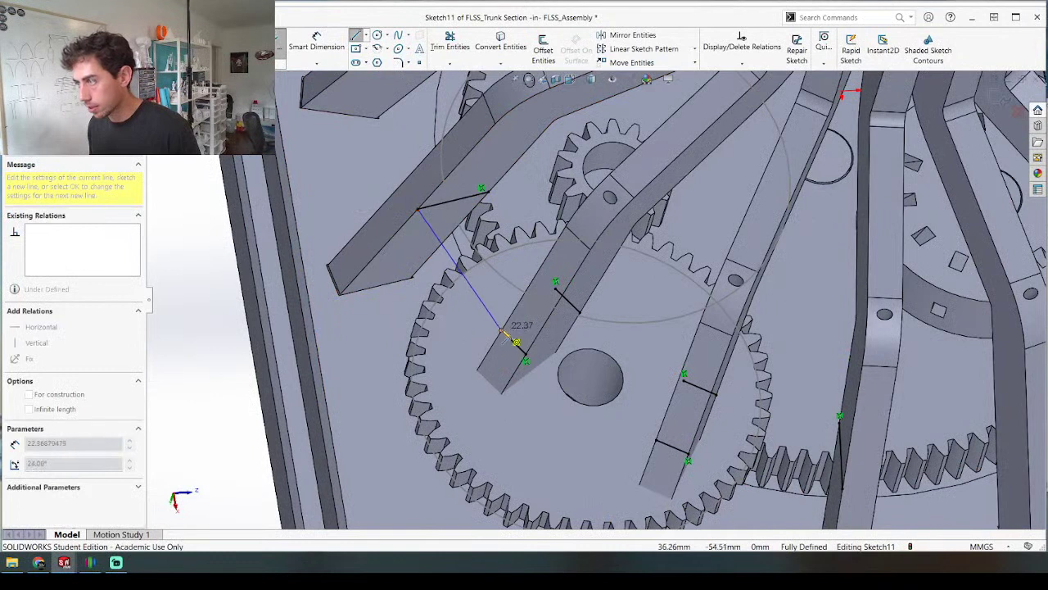
left_click(501, 331)
key("Escape")
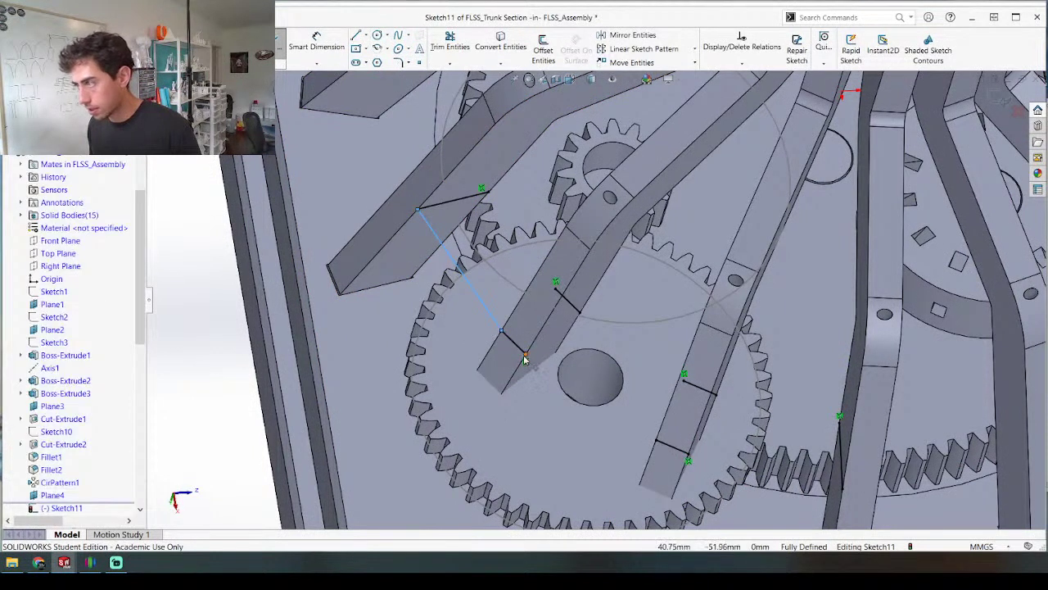
Step: Continue the outer boundary with lines from the second leg to the third and from the third leg to the fourth
key("l")
left_click(527, 360)
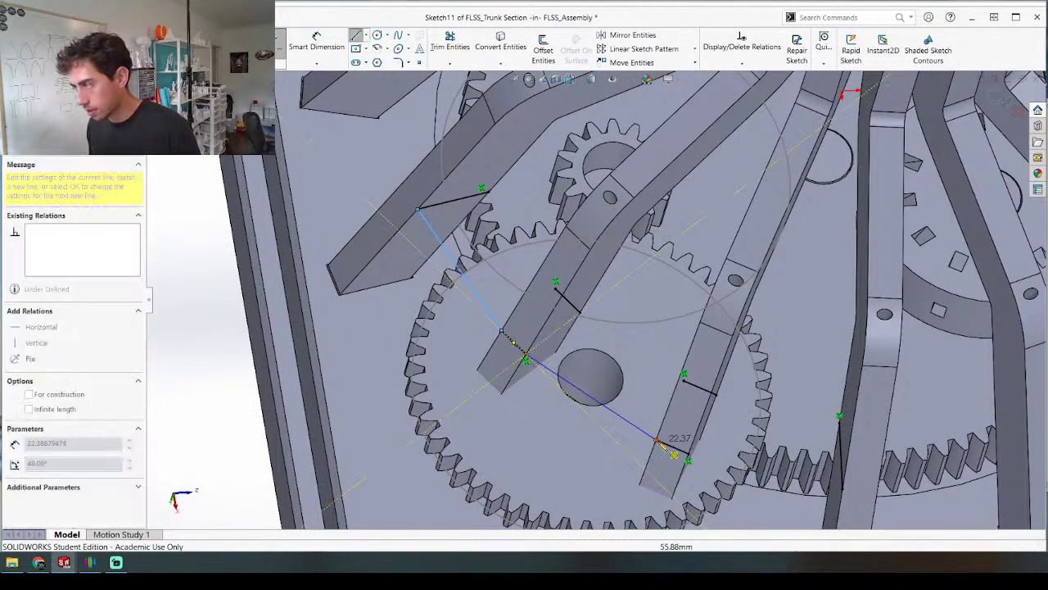
left_click(657, 440)
key("Escape")
key("l")
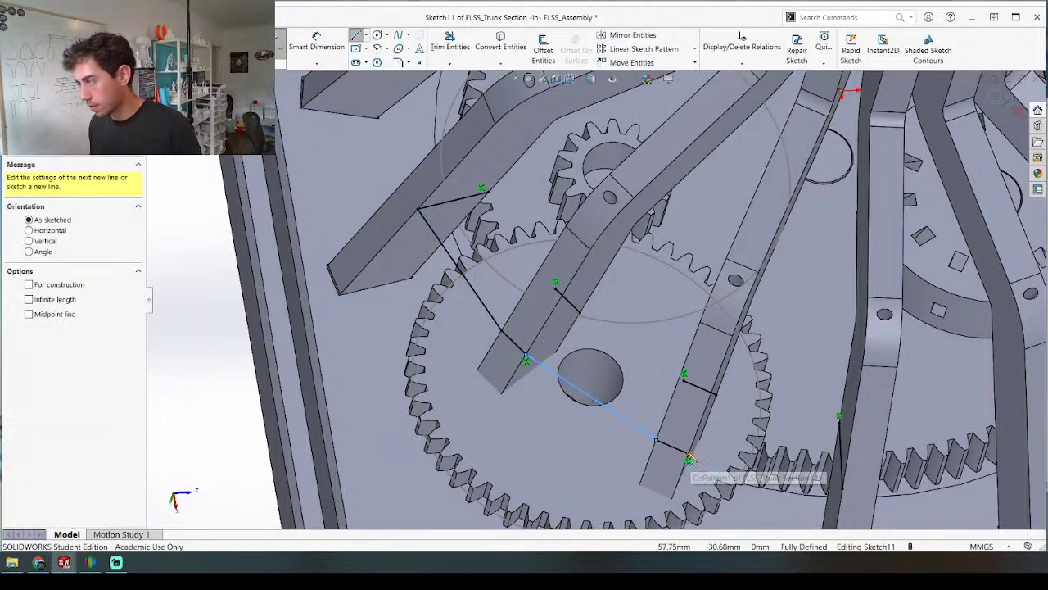
left_click(689, 453)
left_click(688, 457)
left_click(844, 490)
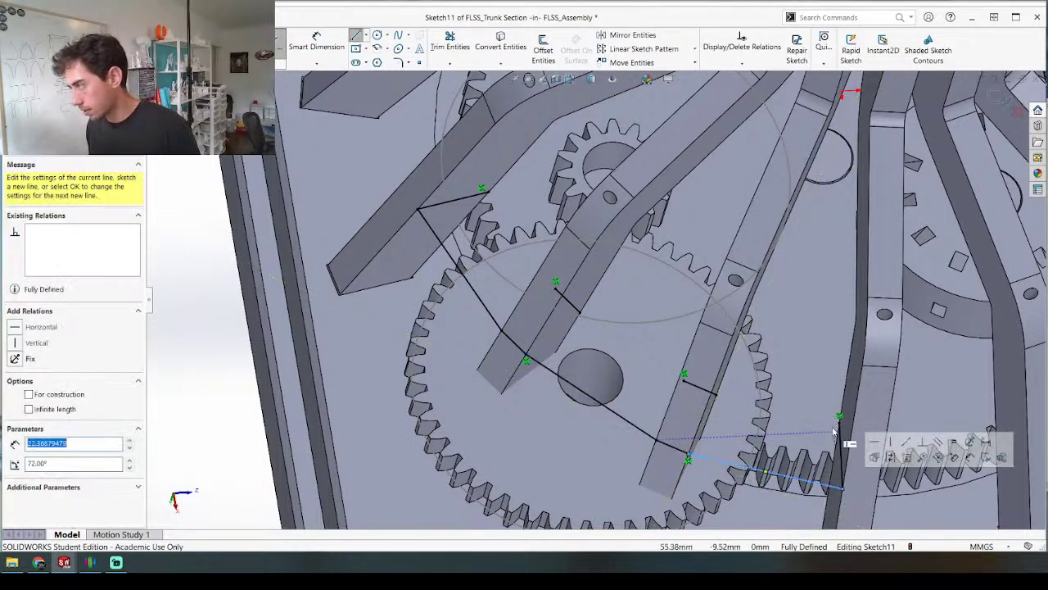
key("Escape")
Step: Close the profile with lines joining the inner ends of the intersection curves from the fourth leg back to the first
key("l")
left_click(839, 417)
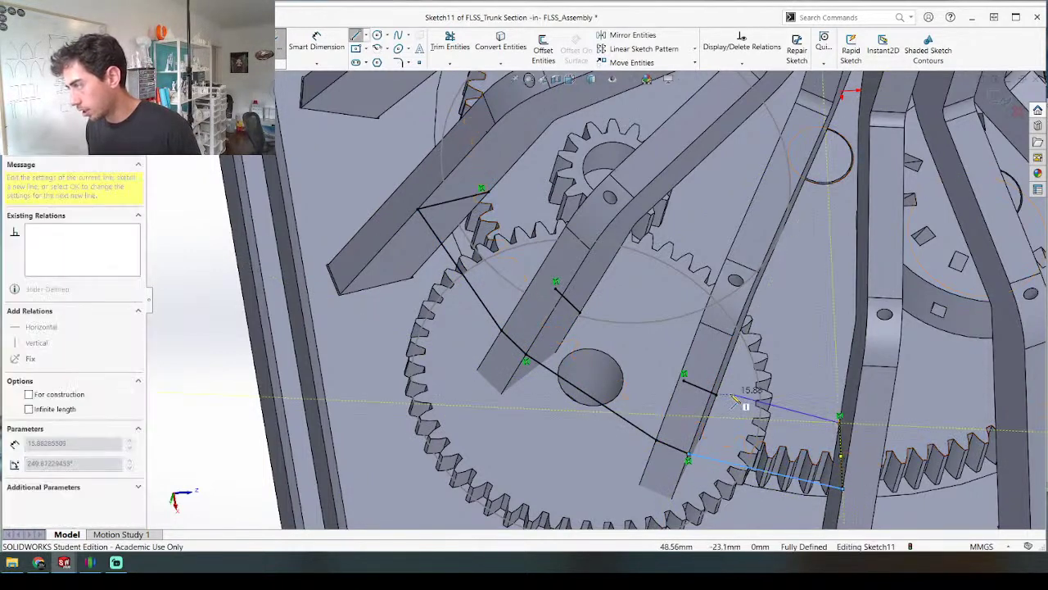
left_click(690, 381)
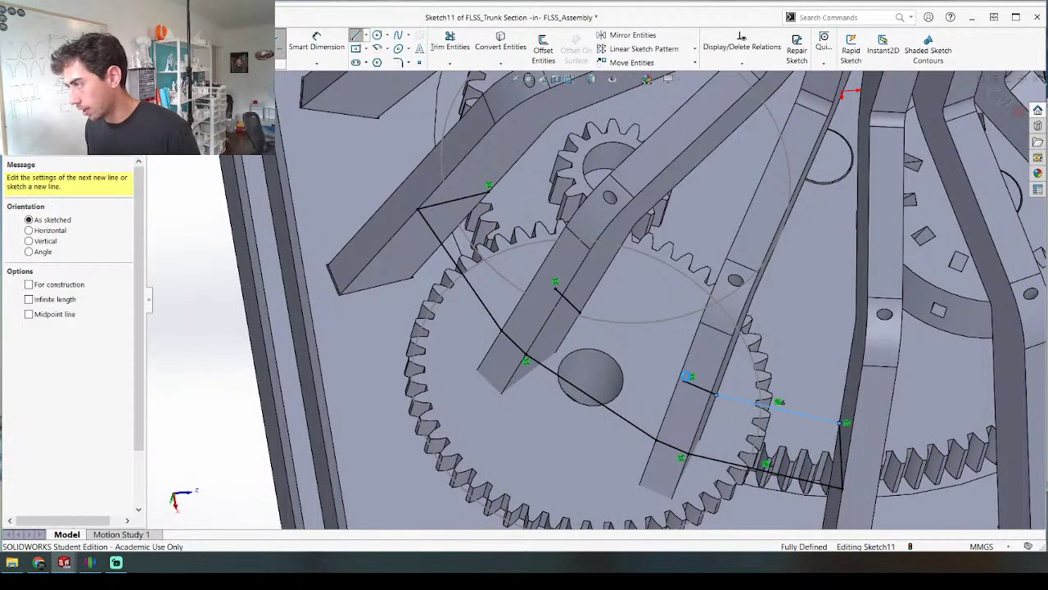
left_click(689, 382)
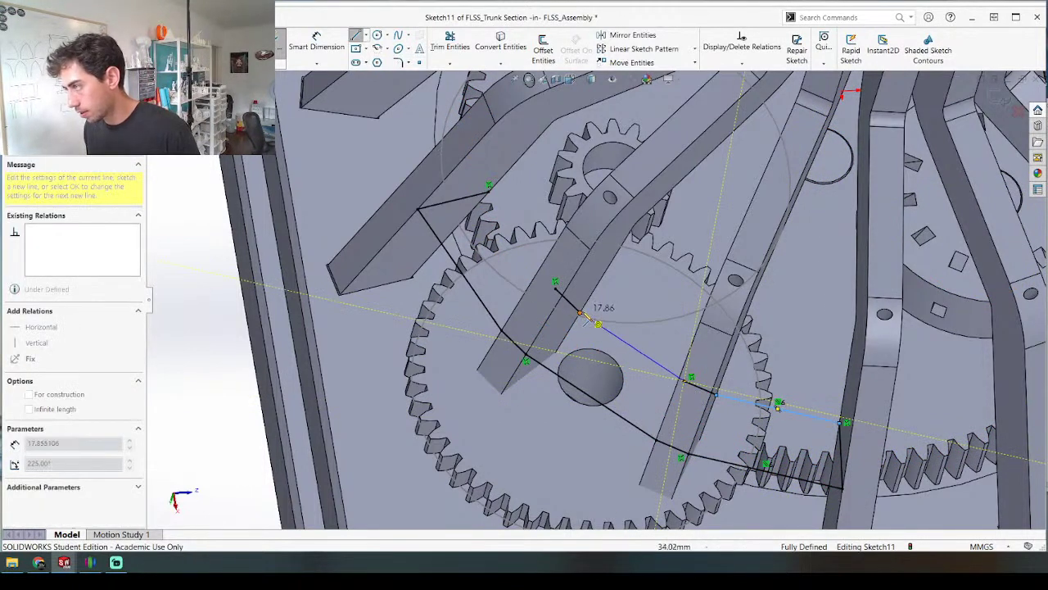
left_click(579, 313)
key("Escape")
key("l")
left_click(556, 289)
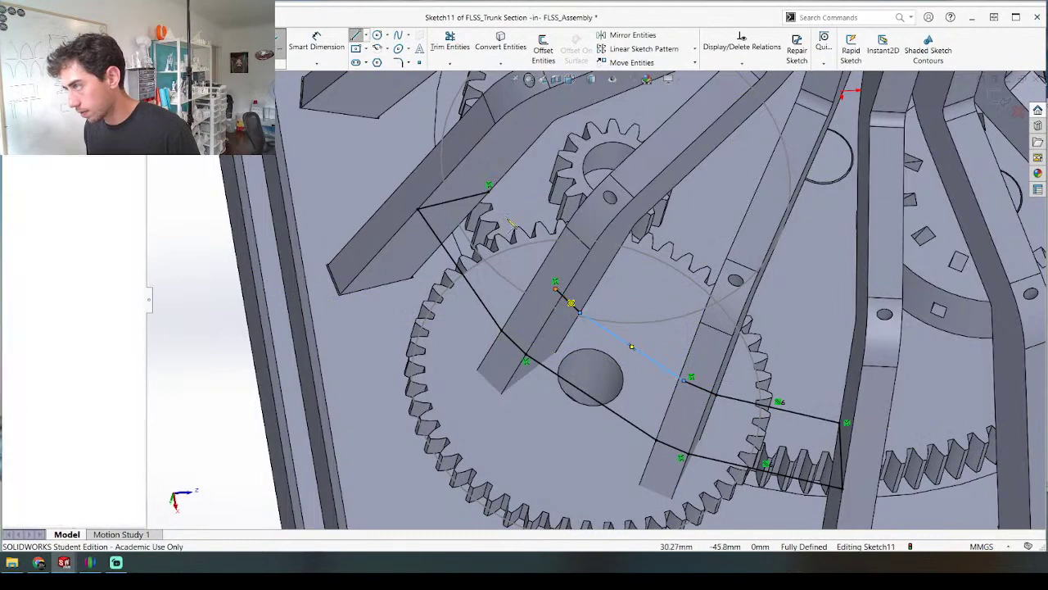
left_click(489, 186)
left_click(556, 281)
key("Escape")
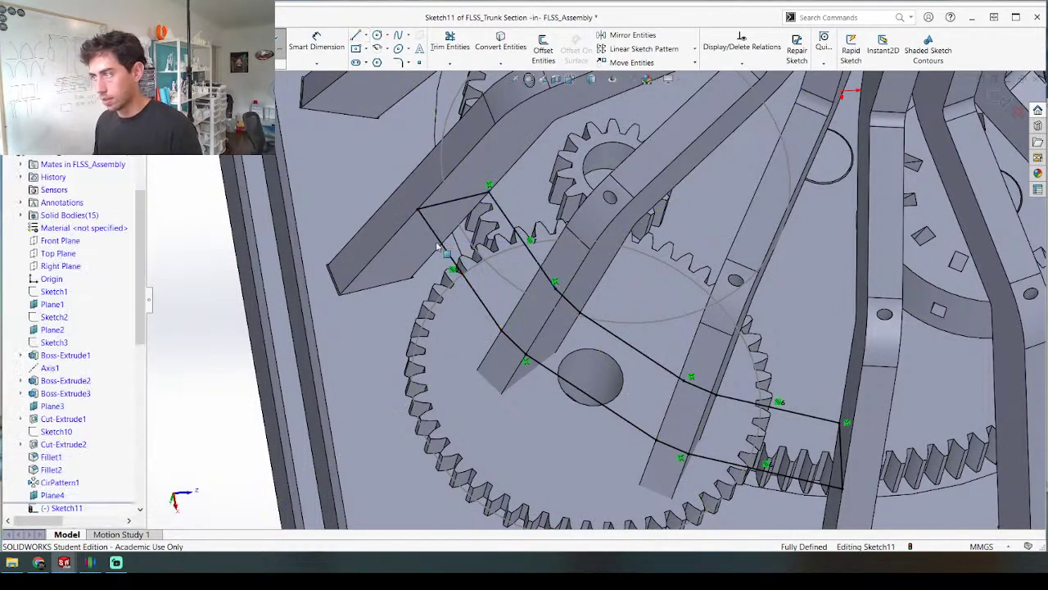
Step: Check the closed profile around the legs and gear, and exit the sketch
scroll(406, 312, "up", 5)
middle_click_drag(406, 312, 389, 234)
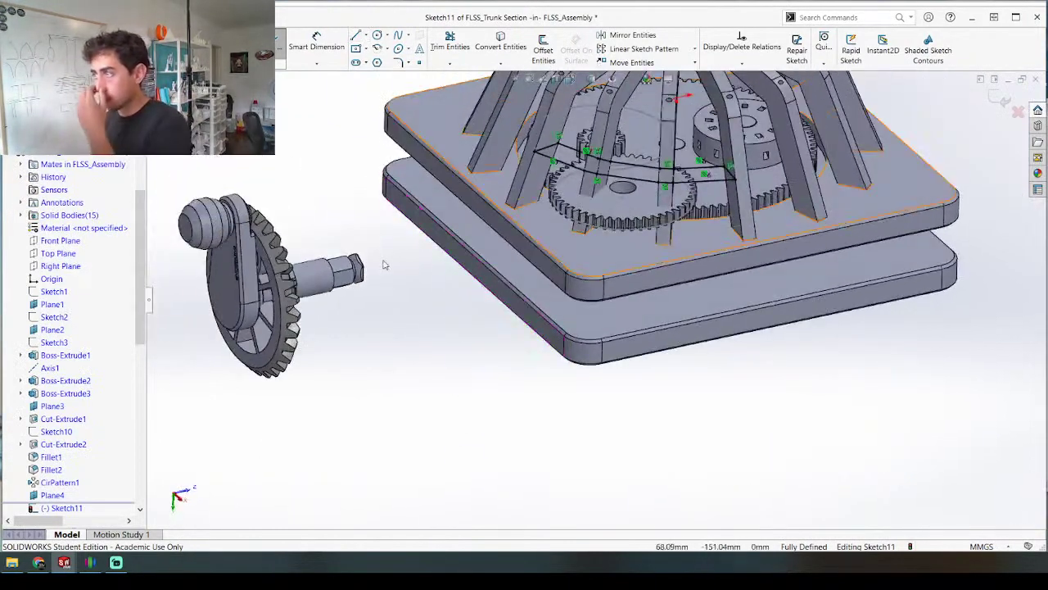
scroll(391, 220, "up", 3)
scroll(629, 190, "down", 4)
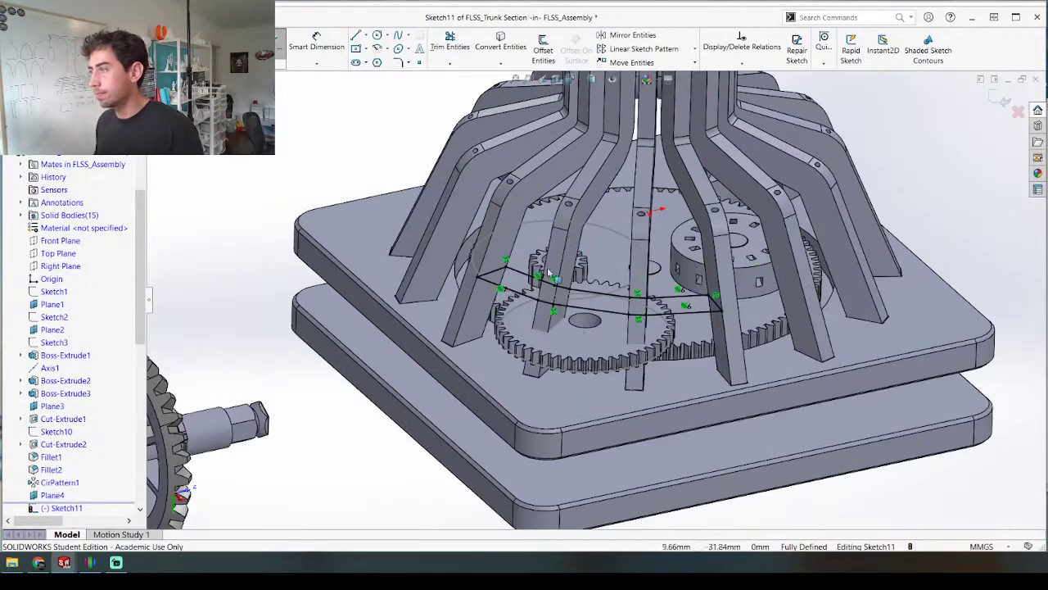
middle_click_drag(547, 284, 433, 258)
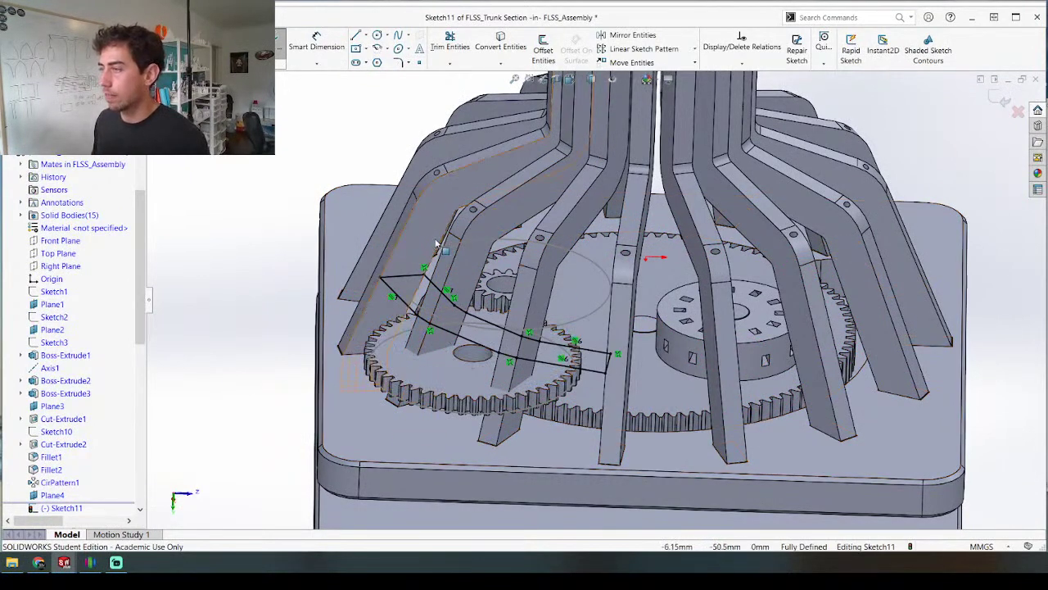
scroll(436, 243, "up", 2)
scroll(377, 258, "down", 3)
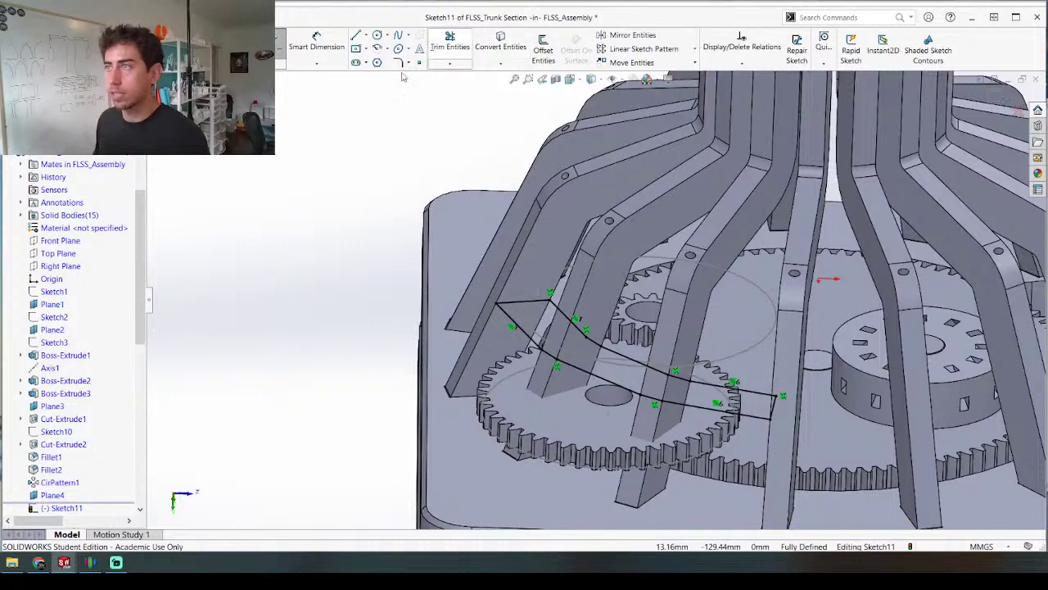
left_click(262, 46)
Step: Create a reference plane offset 5 mm above Plane4 in the trunk section
scroll(57, 507, "down", 4)
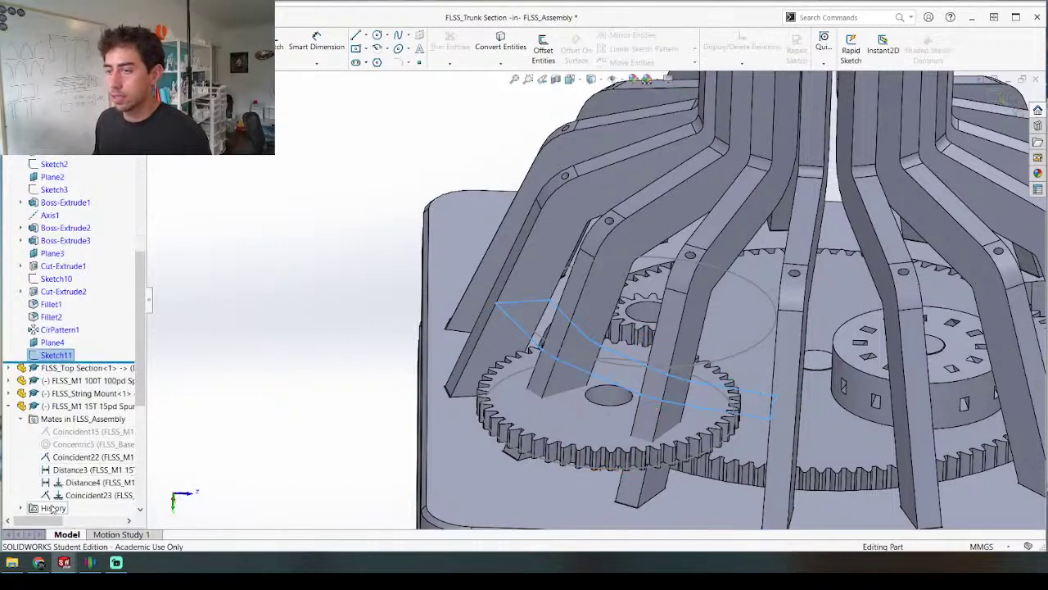
left_click(54, 342)
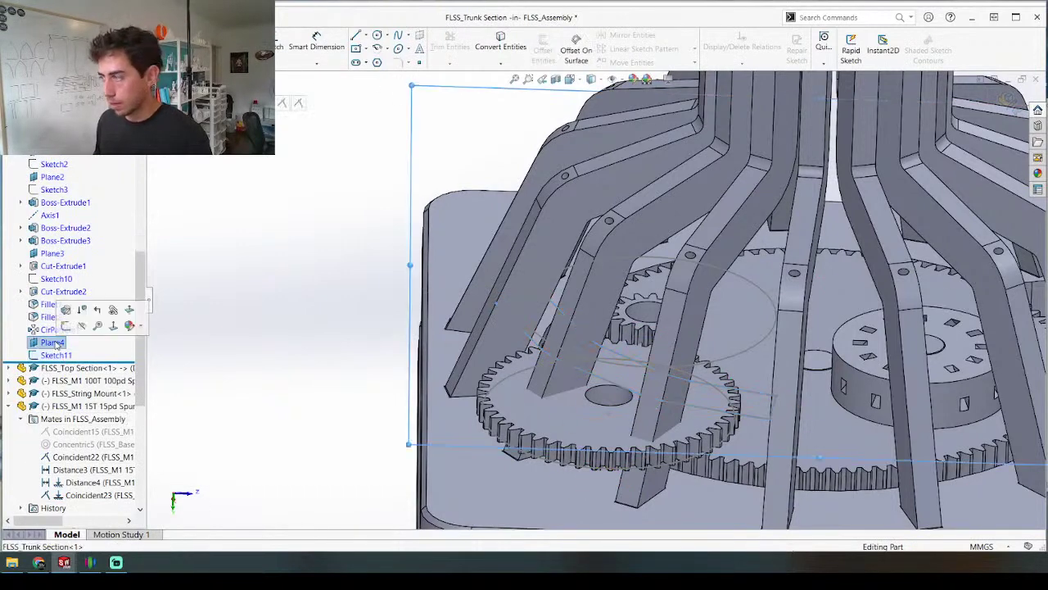
type("p")
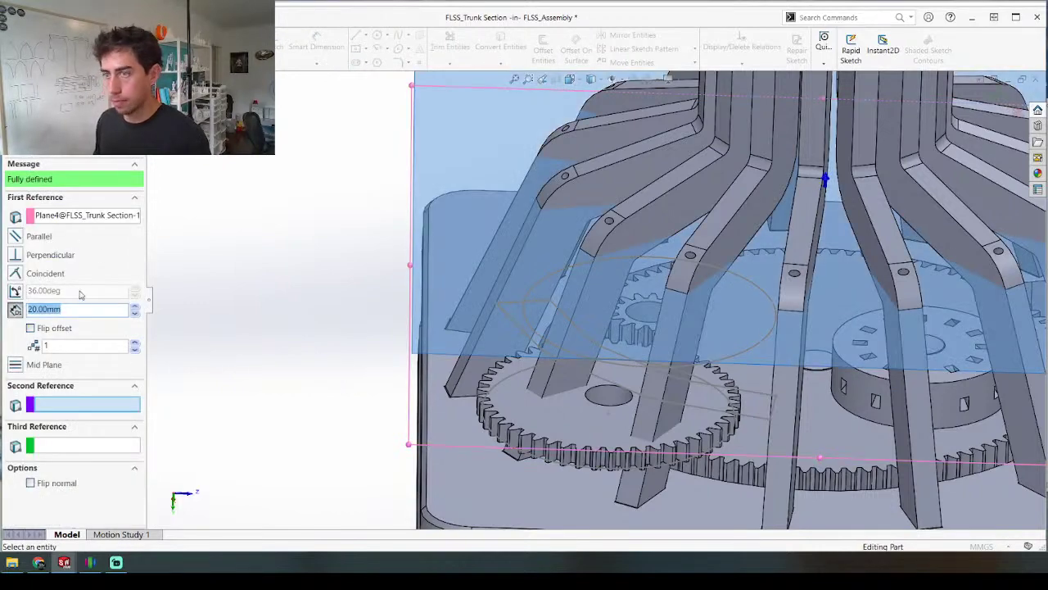
type("8")
key("Return")
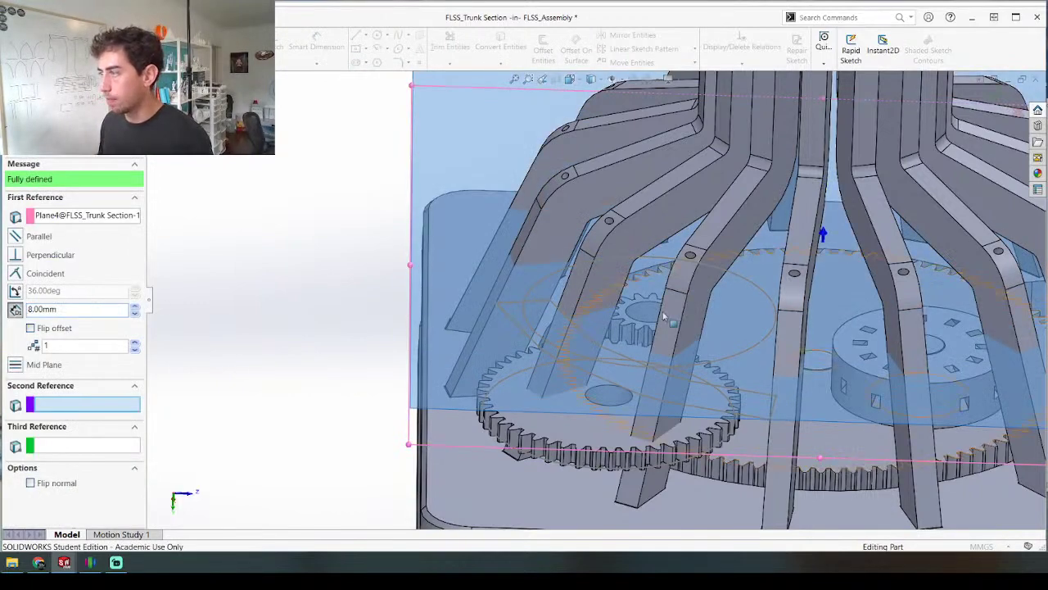
middle_click_drag(664, 318, 631, 257)
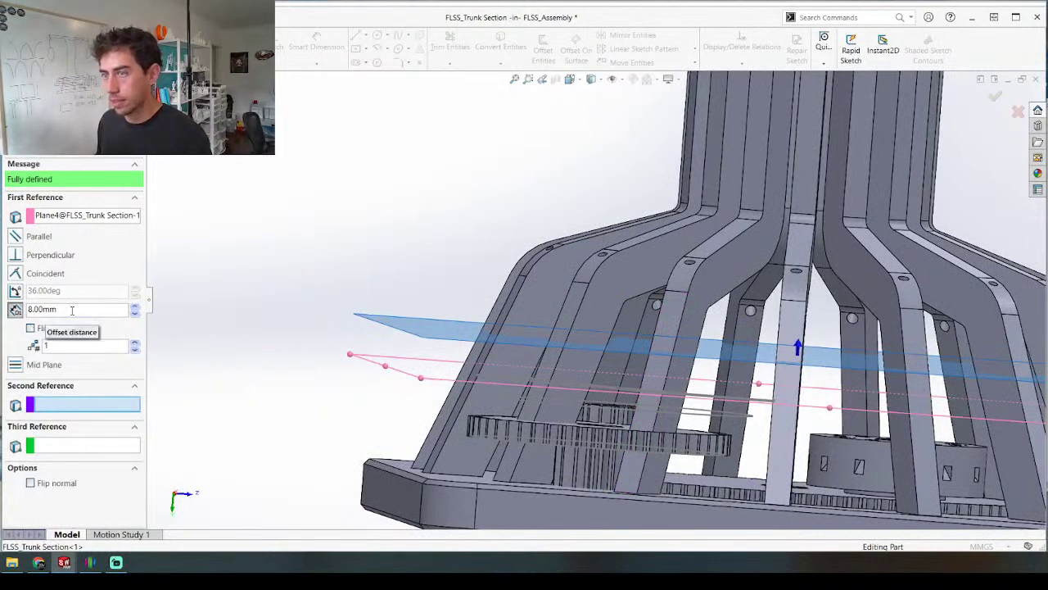
key("Return")
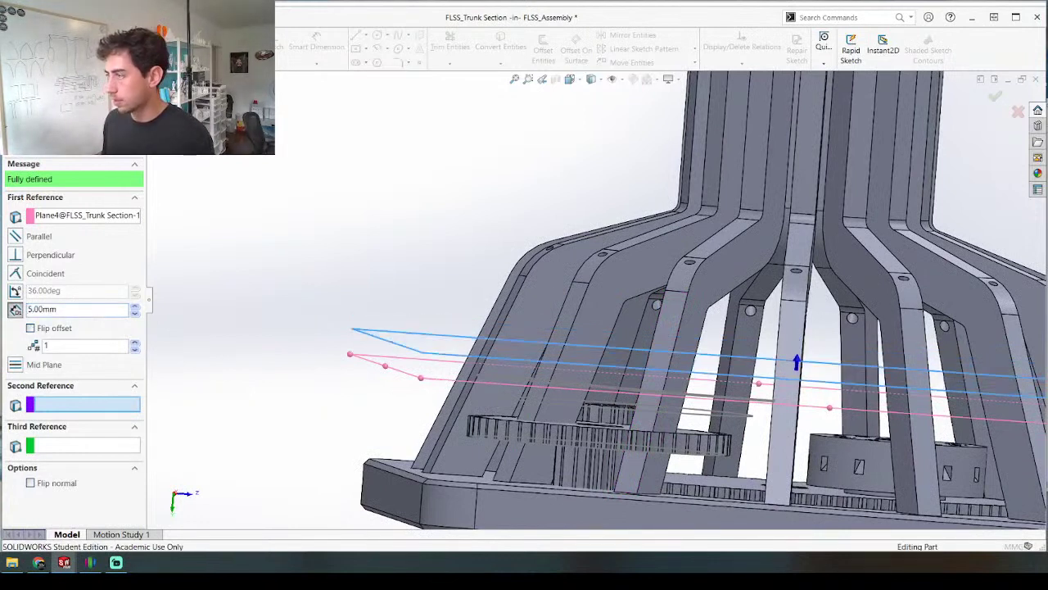
Step: Sketch on the new plane and add intersection curves with the outer leg side faces and both faces of the two middle legs
mouse_move(354, 244)
middle_mouse_down()
mouse_move(386, 332)
mouse_move(380, 364)
middle_mouse_up()
left_click(550, 331)
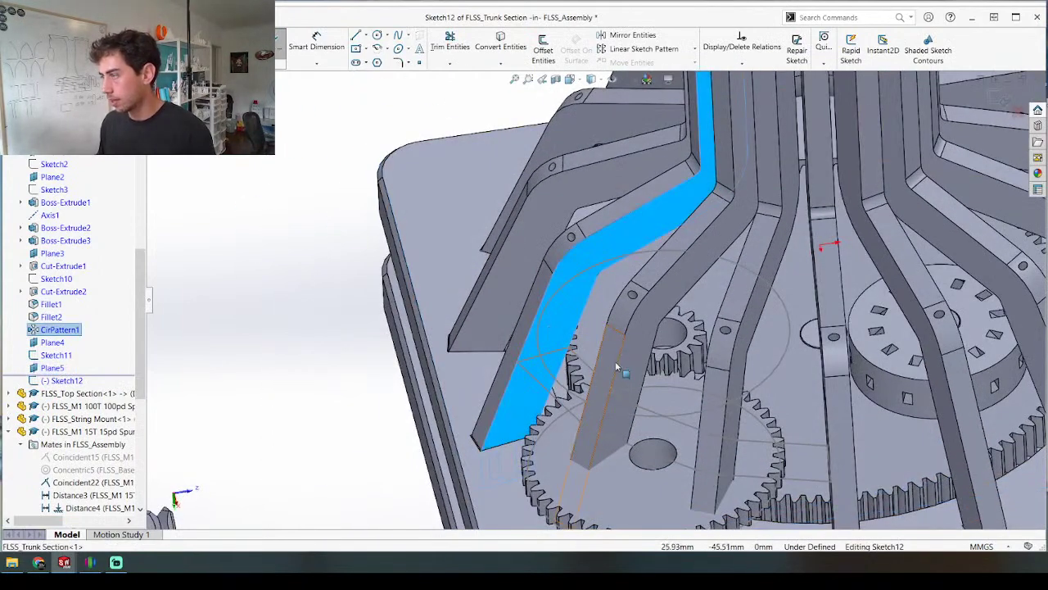
left_click(614, 363, "ctrl")
left_click(719, 410, "ctrl")
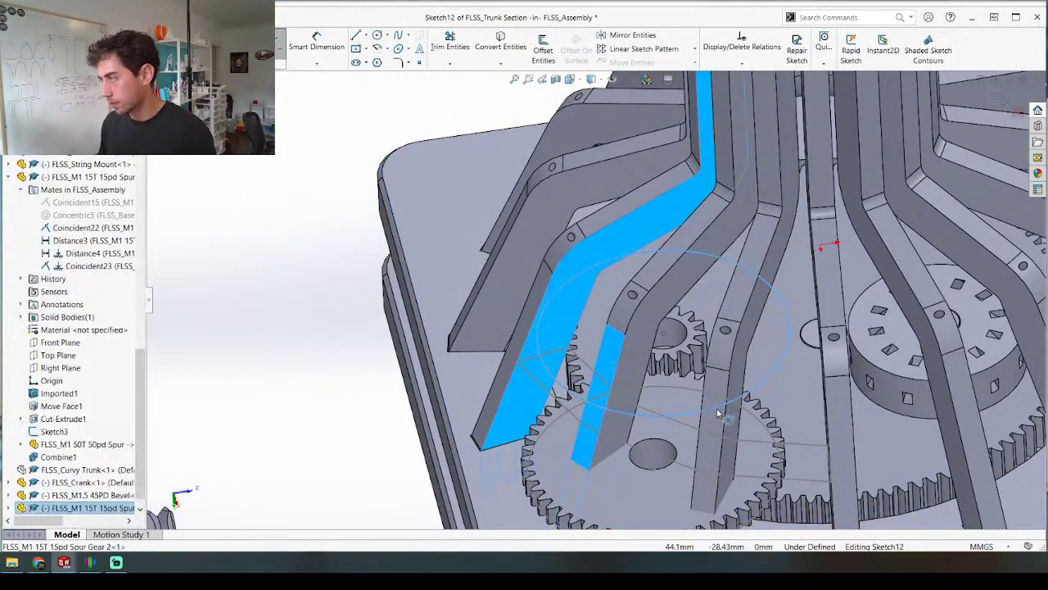
left_click(712, 412, "ctrl")
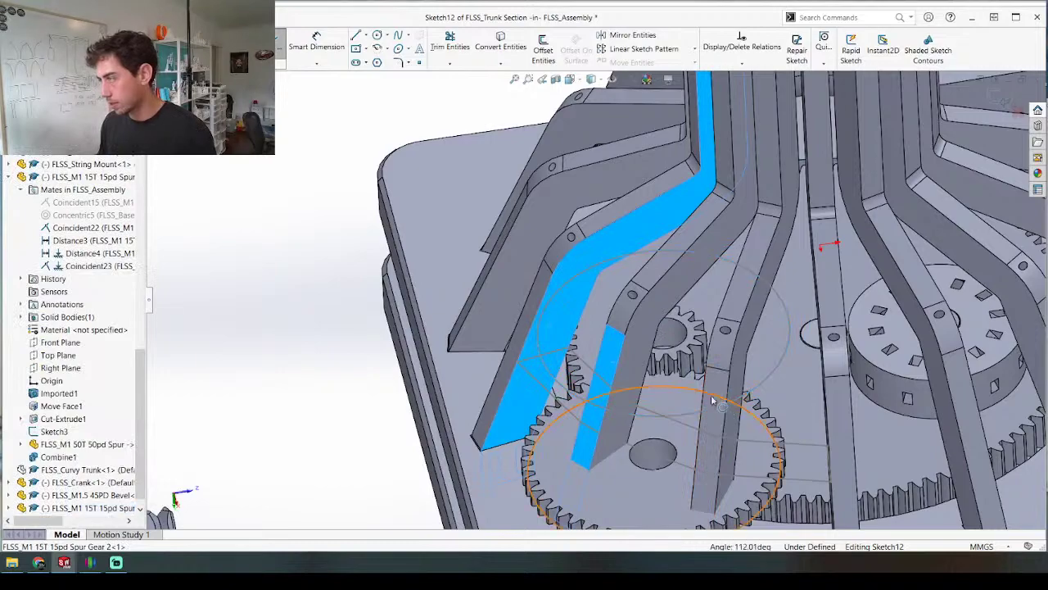
middle_click_drag(719, 424, 618, 391)
left_click(795, 417, "ctrl")
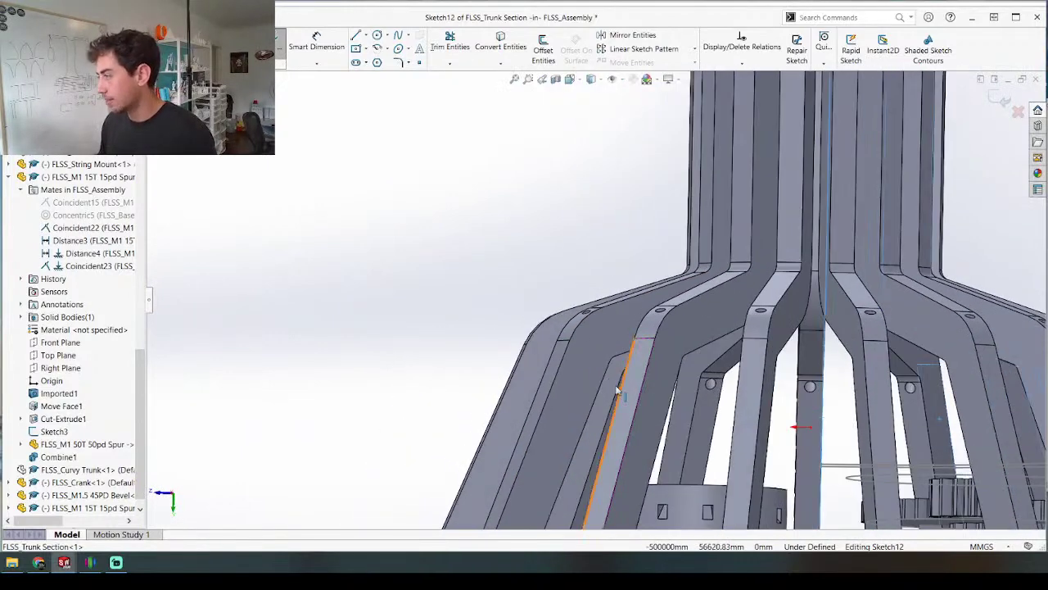
left_click(822, 426)
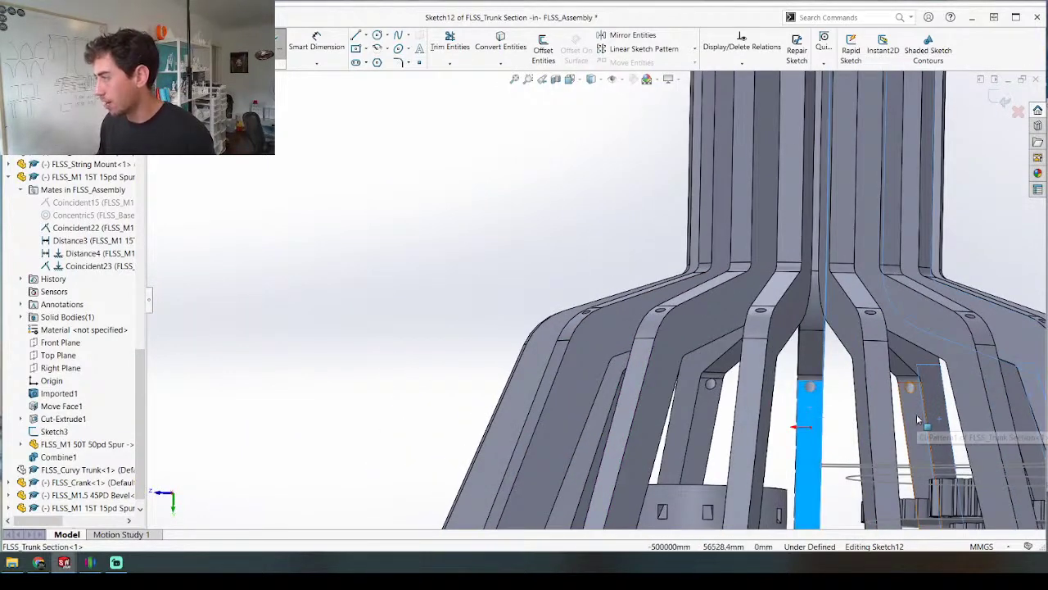
left_click(918, 419, "ctrl")
left_click(500, 64)
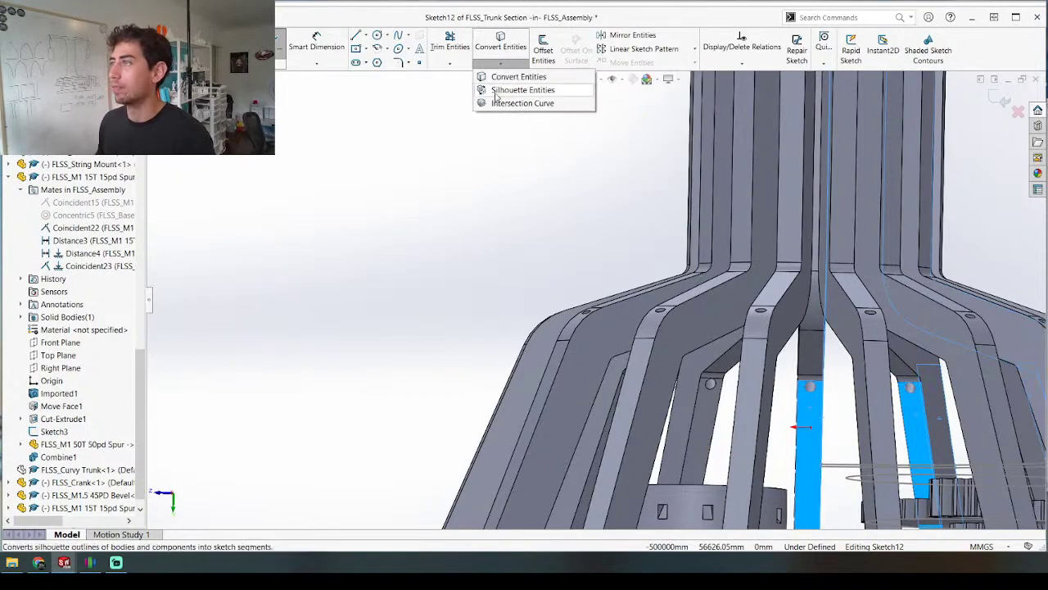
left_click(495, 94)
scroll(510, 237, "down", 3)
middle_click_drag(510, 237, 705, 465)
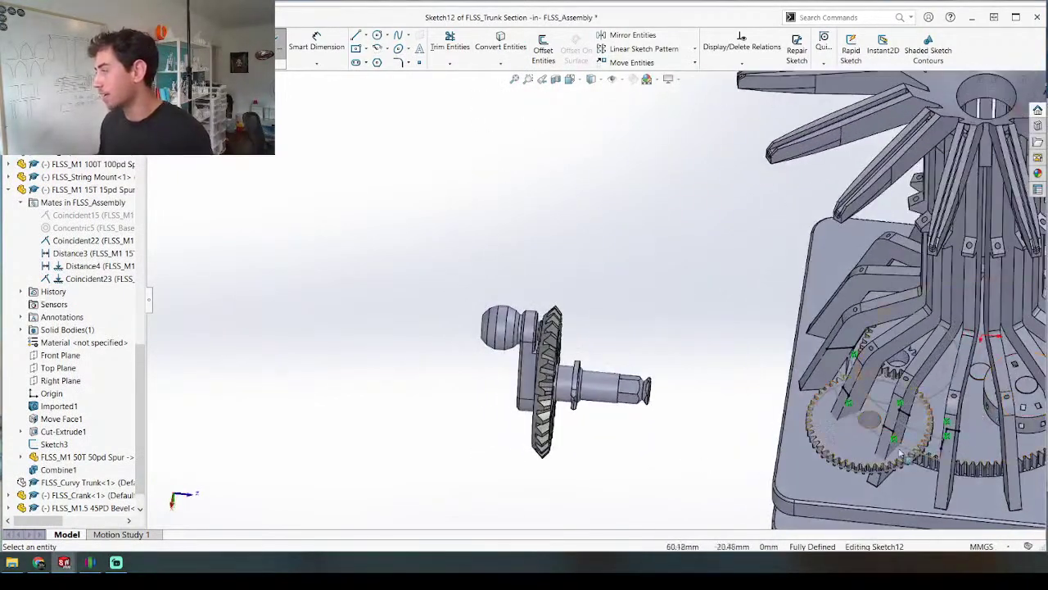
scroll(900, 451, "up", 5)
left_click(927, 350)
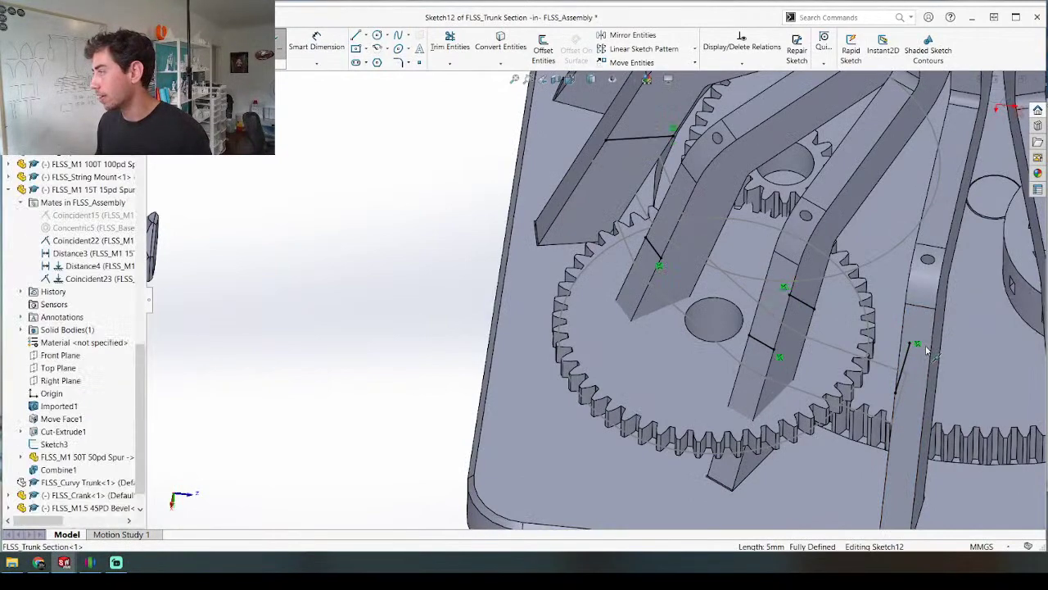
Step: Add an intersection curve with the narrow inner face of the first leg, and delete the short line
mouse_move(926, 348)
middle_mouse_down()
mouse_move(852, 235)
mouse_move(755, 213)
mouse_move(824, 236)
middle_mouse_up()
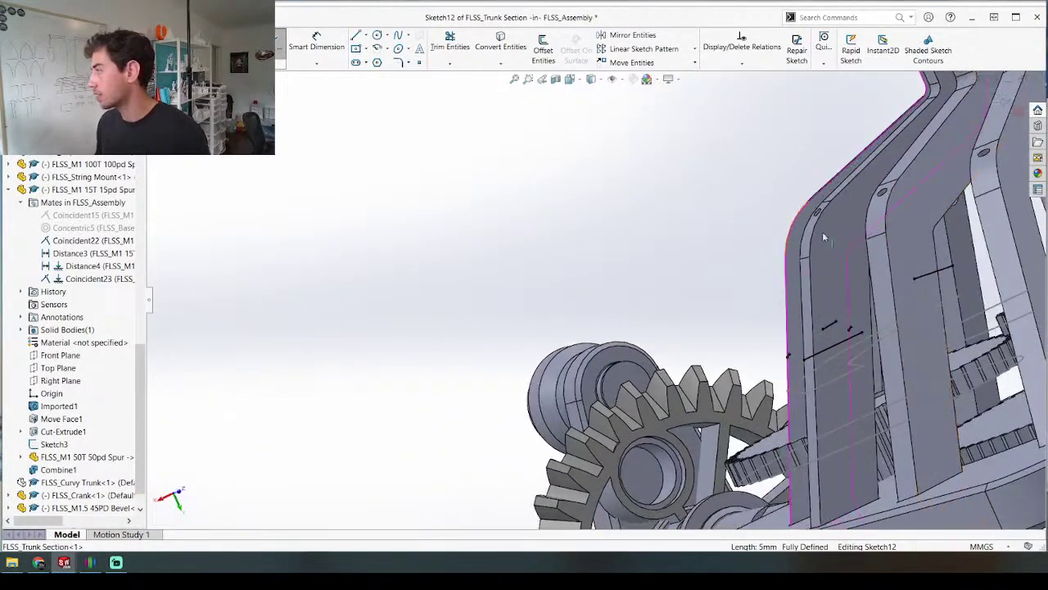
left_click(962, 252)
left_click(500, 64)
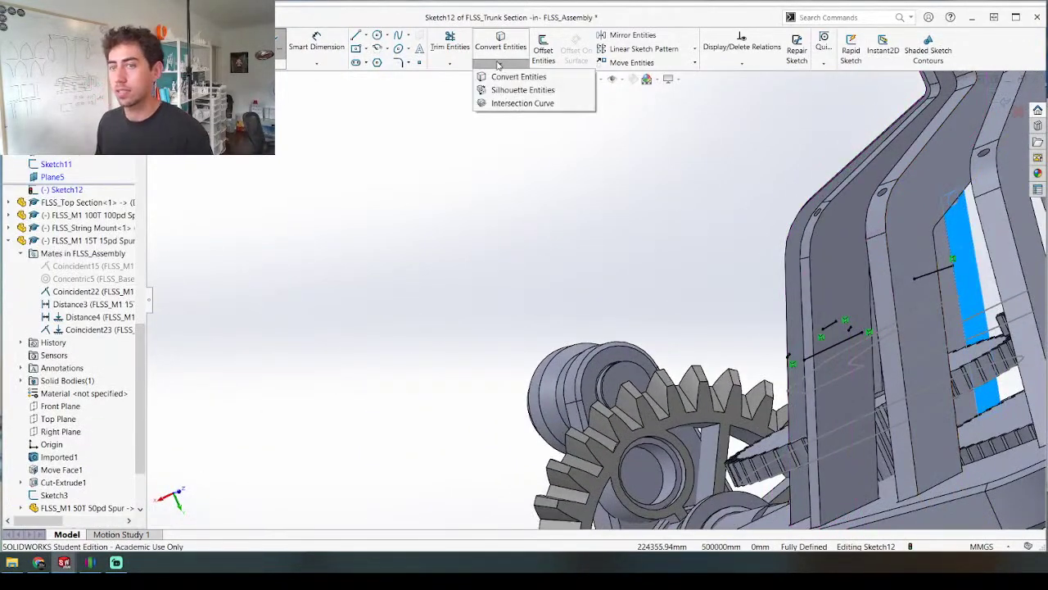
left_click(503, 104)
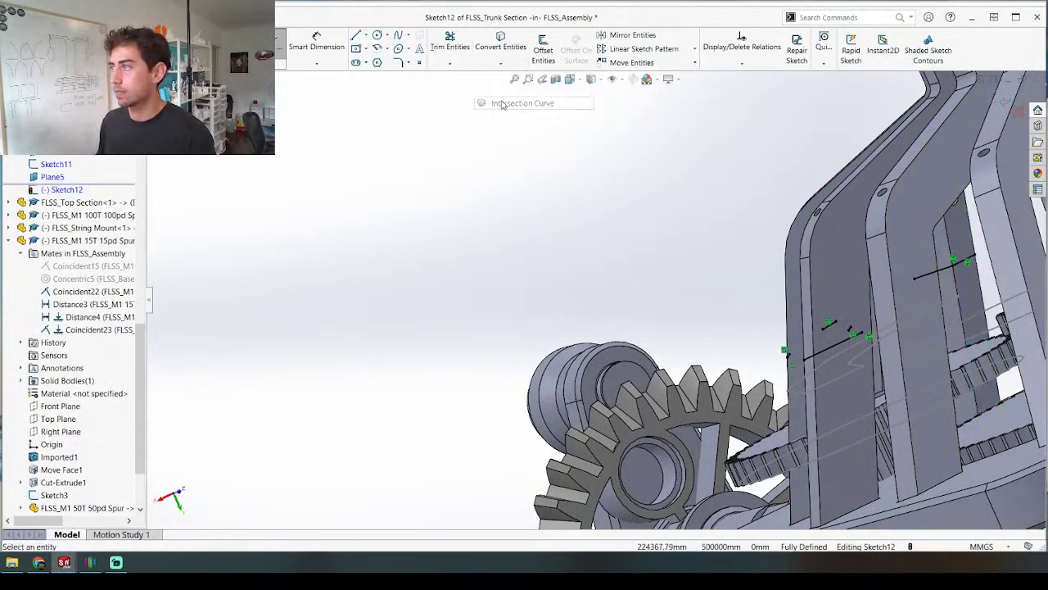
mouse_move(478, 244)
middle_mouse_down()
mouse_move(512, 231)
mouse_move(819, 287)
mouse_move(966, 333)
mouse_move(969, 353)
middle_mouse_up()
scroll(442, 252, "up", 1)
scroll(495, 239, "down", 5)
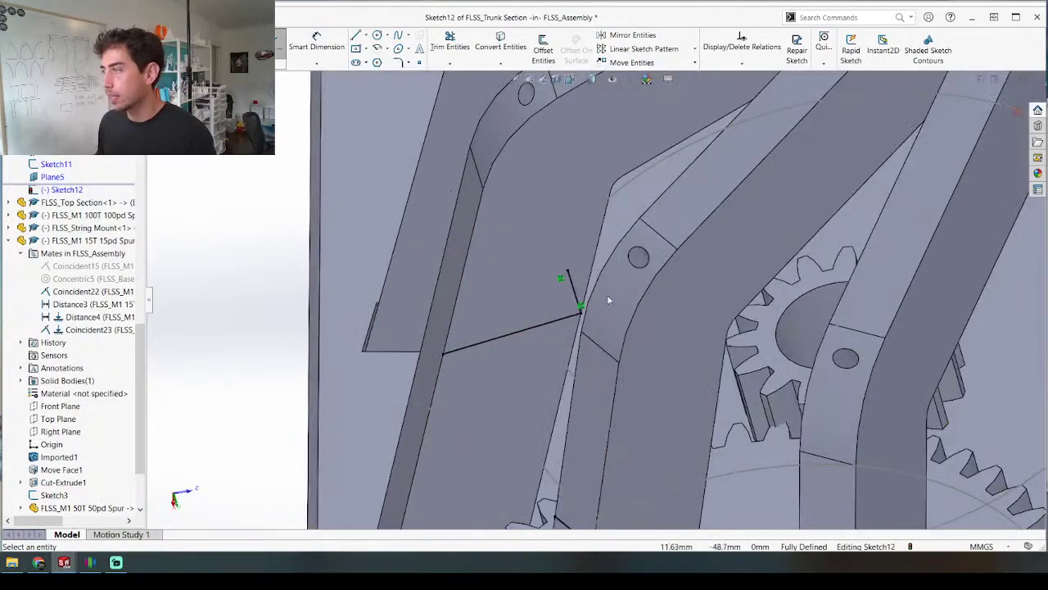
left_click(572, 287)
scroll(594, 311, "up", 3)
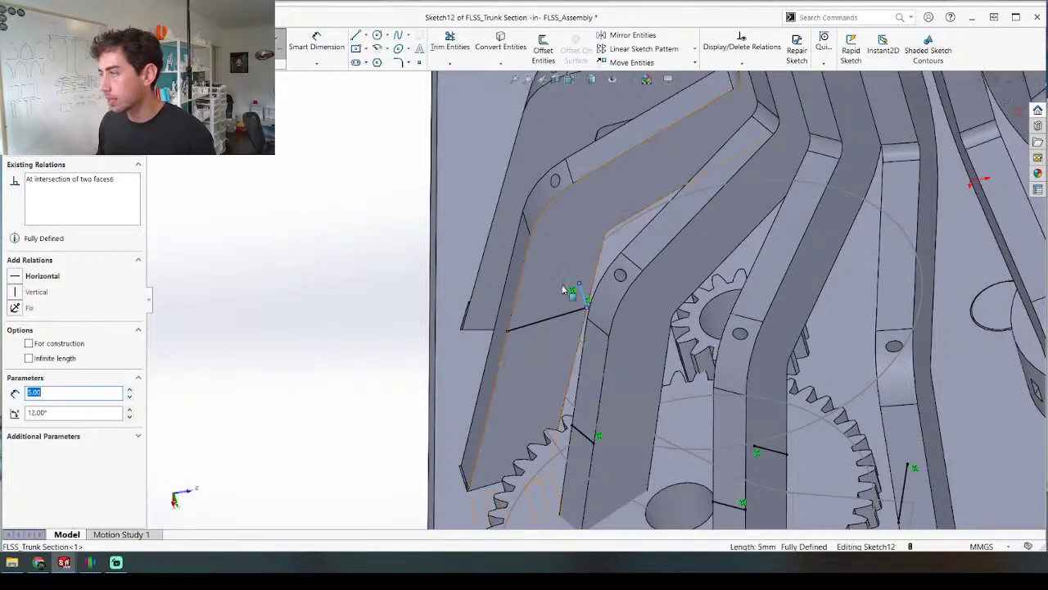
key("Delete")
mouse_move(620, 363)
middle_mouse_down()
mouse_move(557, 333)
mouse_move(508, 365)
mouse_move(545, 388)
middle_mouse_up()
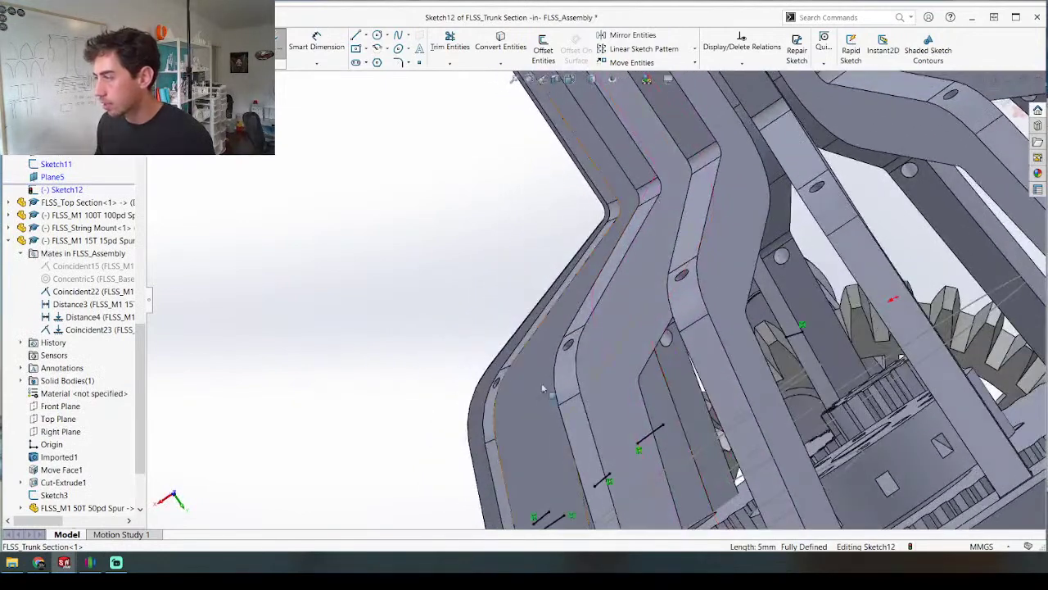
left_click(693, 415)
left_click(490, 64)
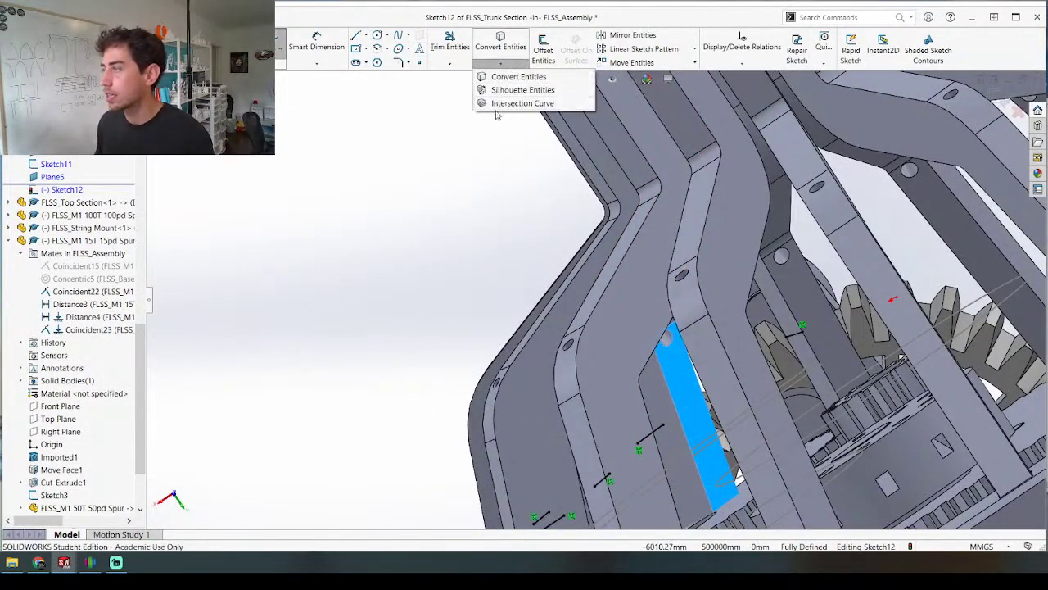
left_click(501, 107)
scroll(530, 291, "up", 5)
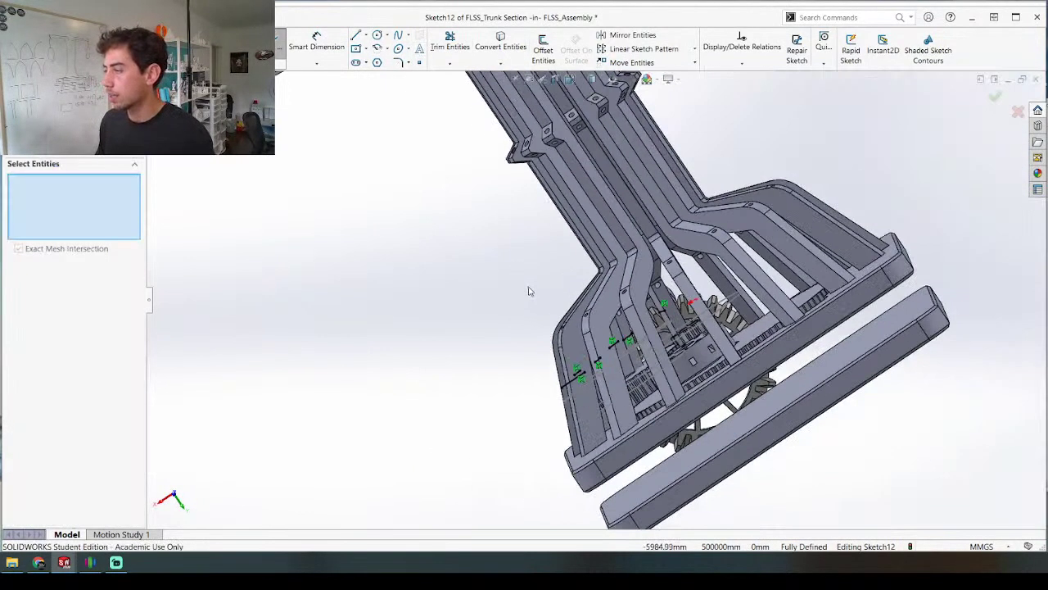
middle_click_drag(558, 278, 573, 381)
scroll(422, 357, "down", 5)
key("Escape")
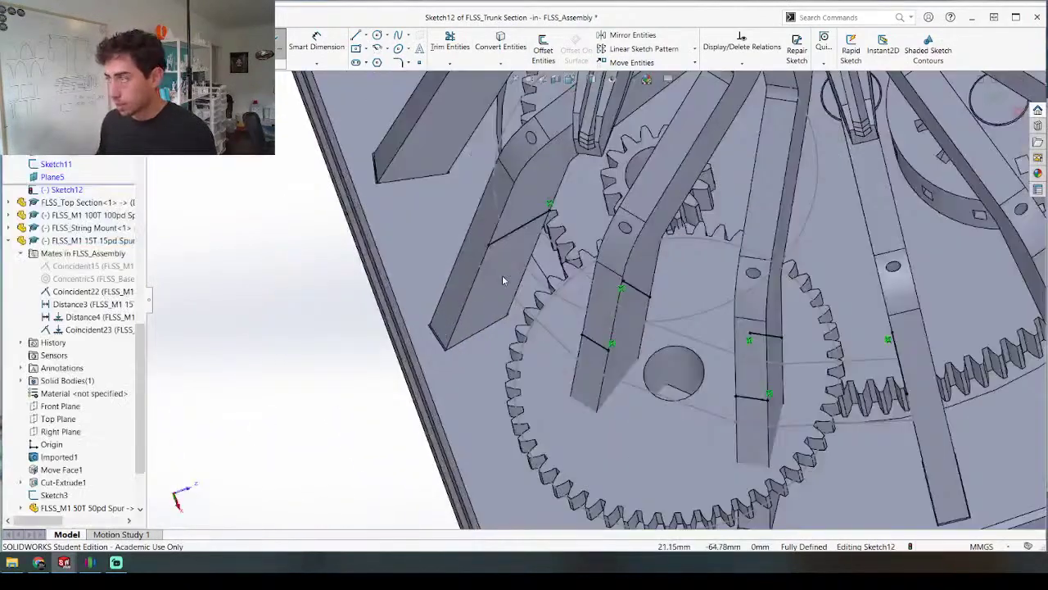
Step: Join the outer ends of the intersection curves with lines running from the first leg to the fourth
key("l")
left_click(489, 245)
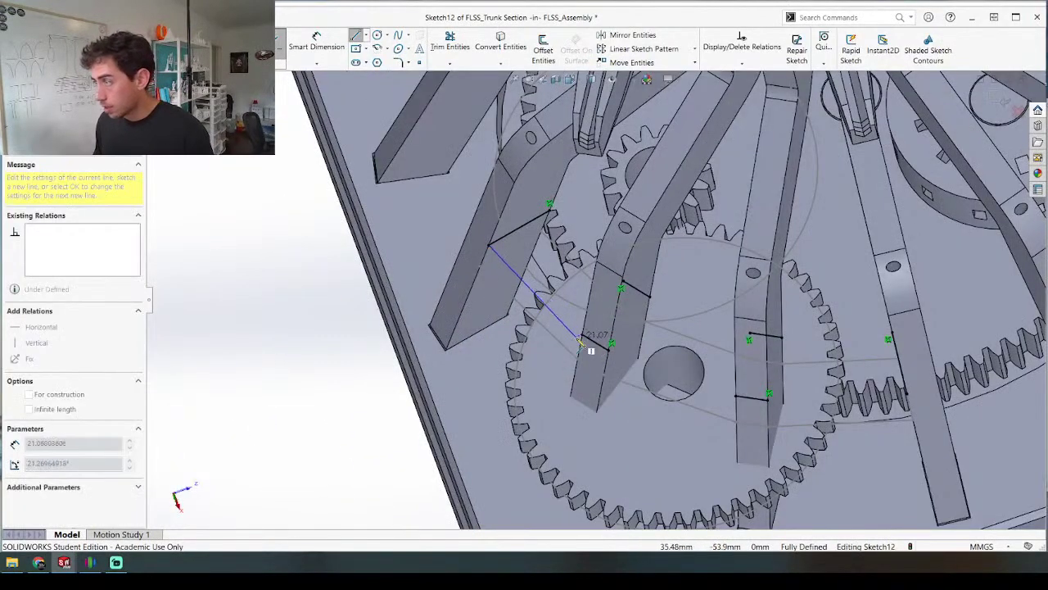
left_click(582, 334)
key("Escape")
key("l")
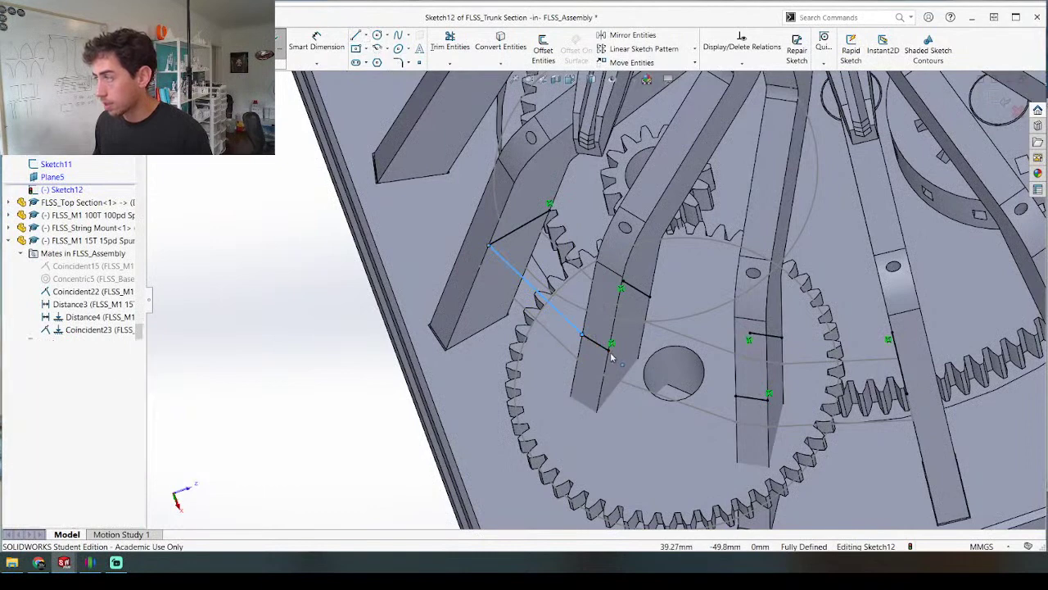
left_click(609, 351)
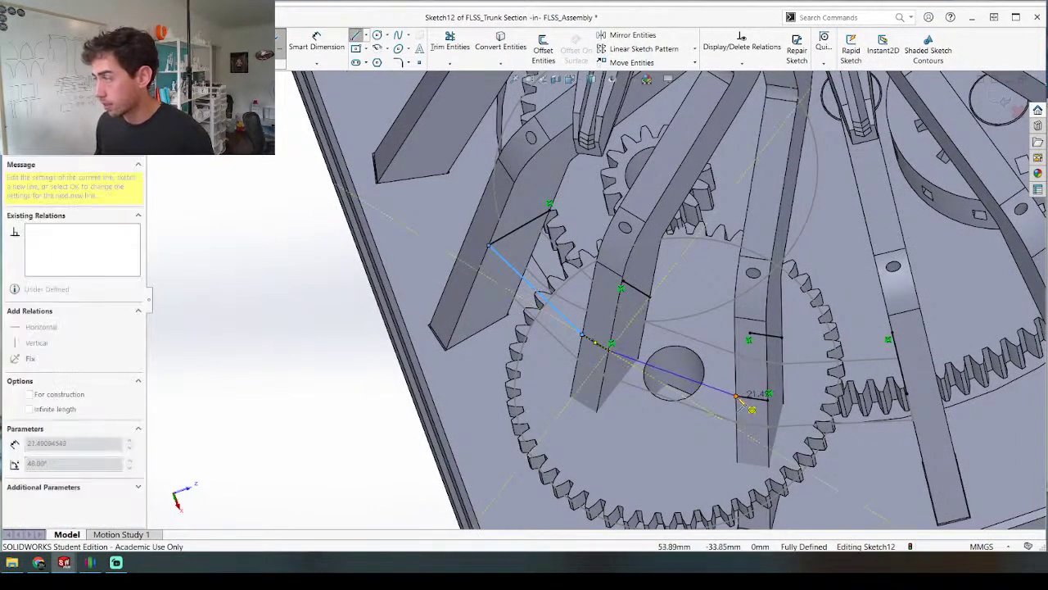
double_click(736, 397)
key("l")
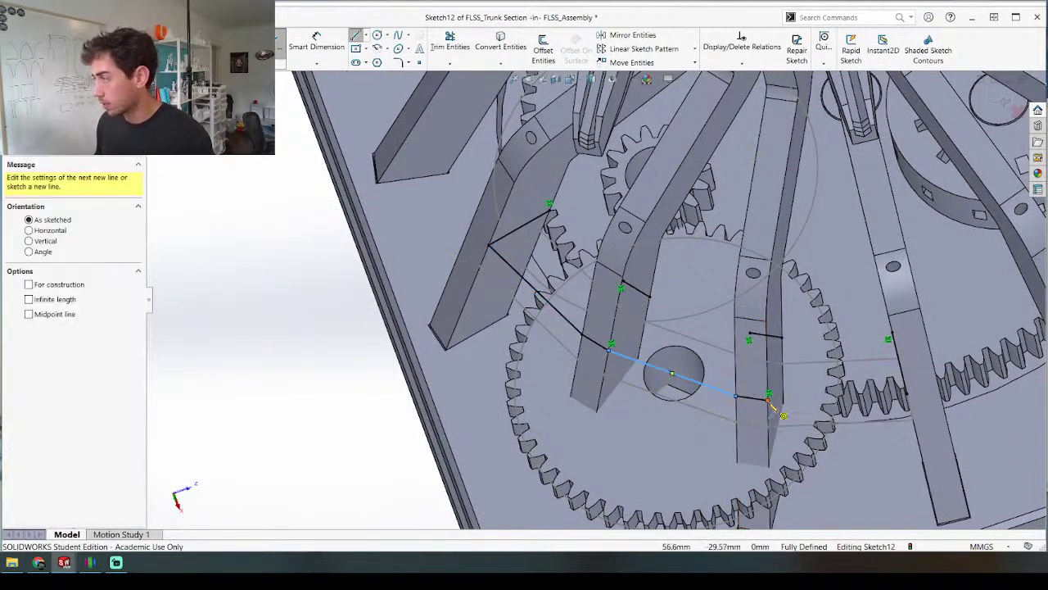
left_click(751, 397)
double_click(909, 397)
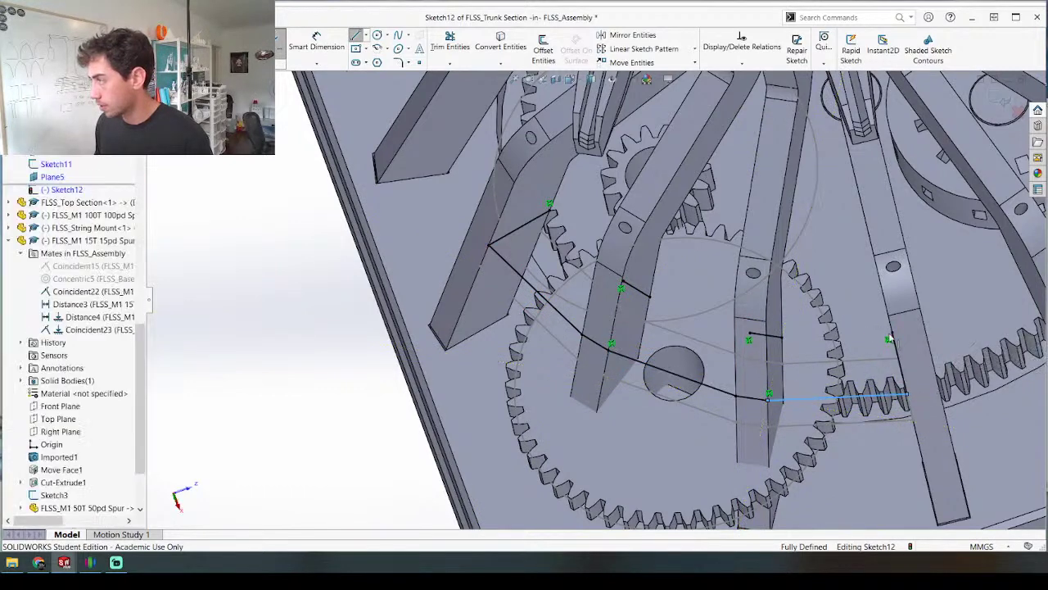
Step: Close the profile with lines joining the curves' inner ends from the fourth leg back to the first, and exit the sketch
key("l")
left_click(893, 331)
double_click(782, 337)
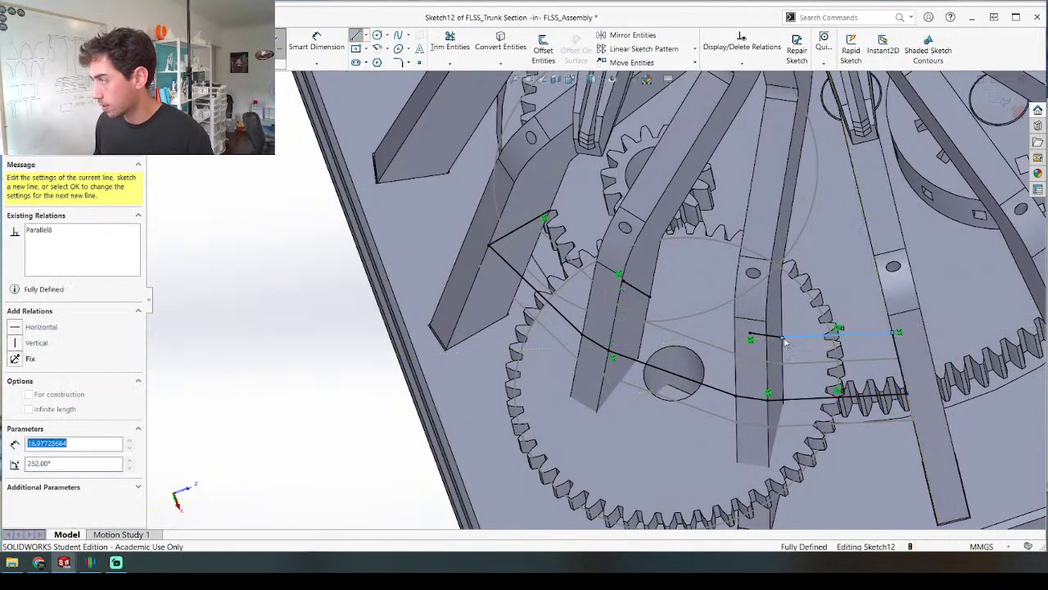
key("l")
left_click(766, 336)
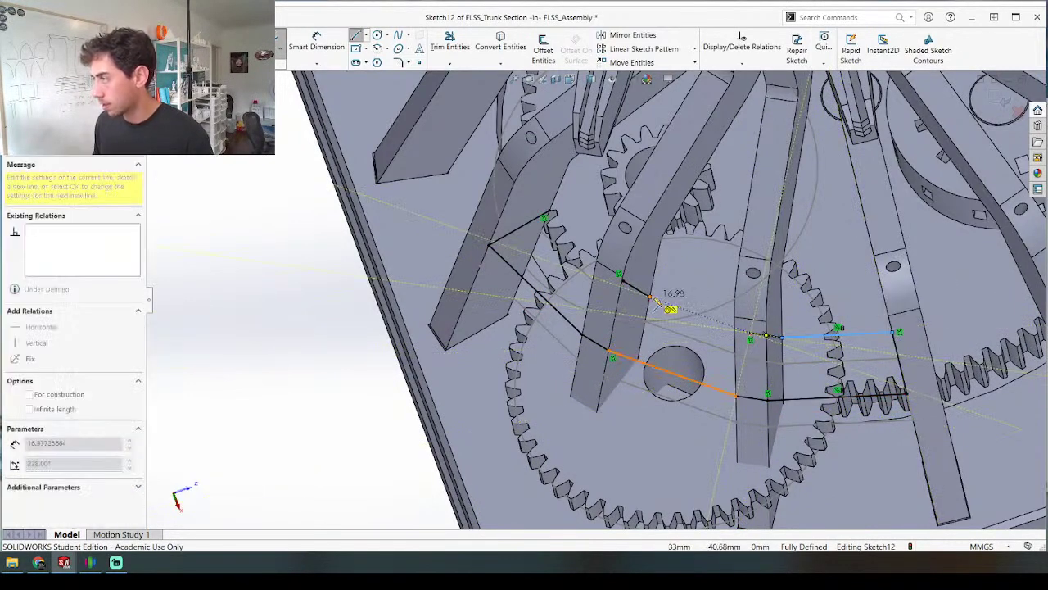
double_click(638, 289)
key("l")
left_click(636, 288)
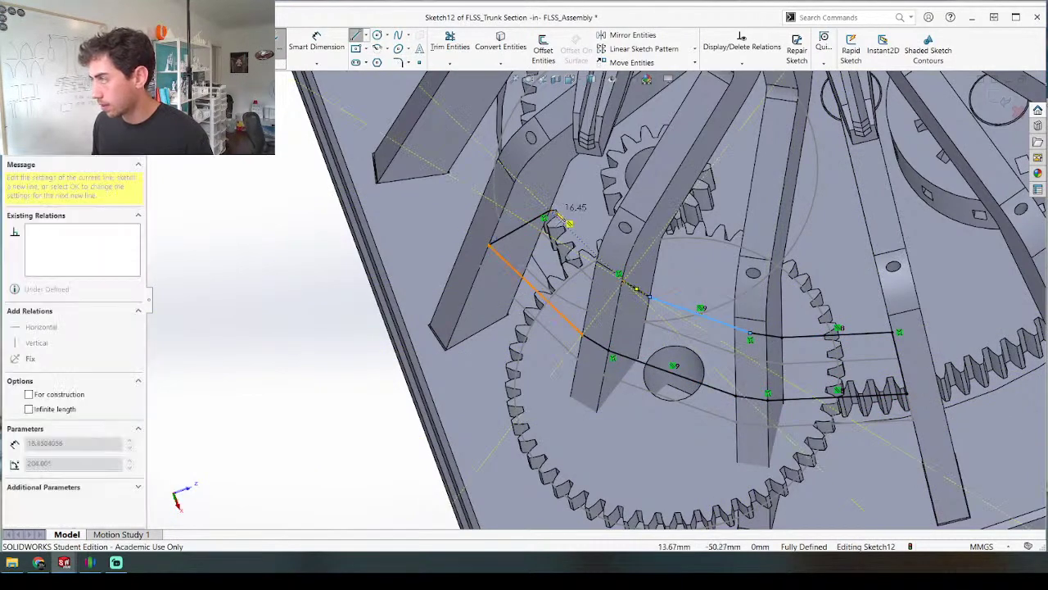
double_click(547, 217)
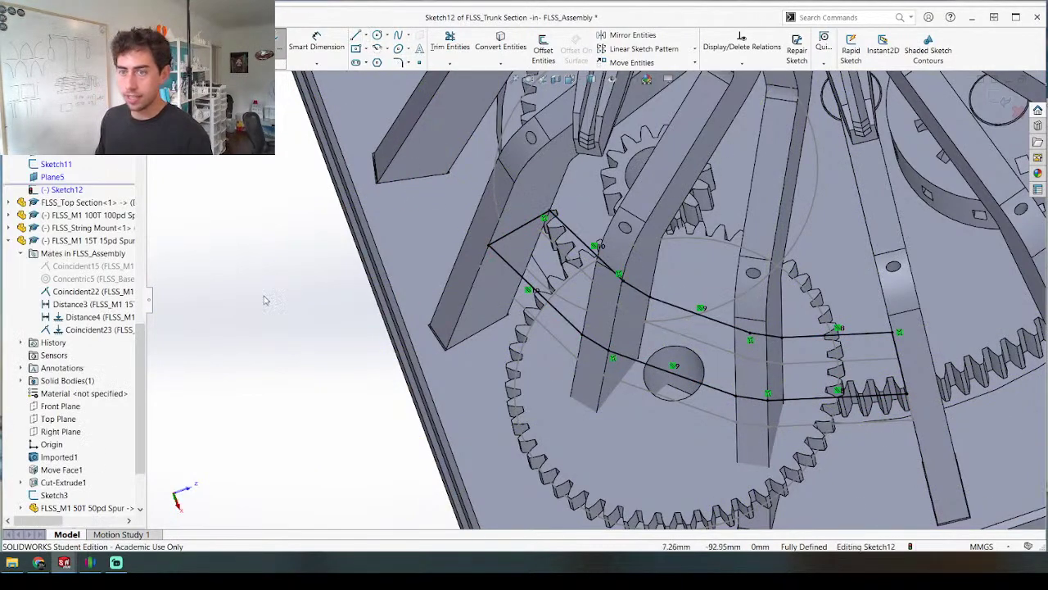
scroll(314, 355, "up", 3)
middle_click_drag(495, 364, 482, 272)
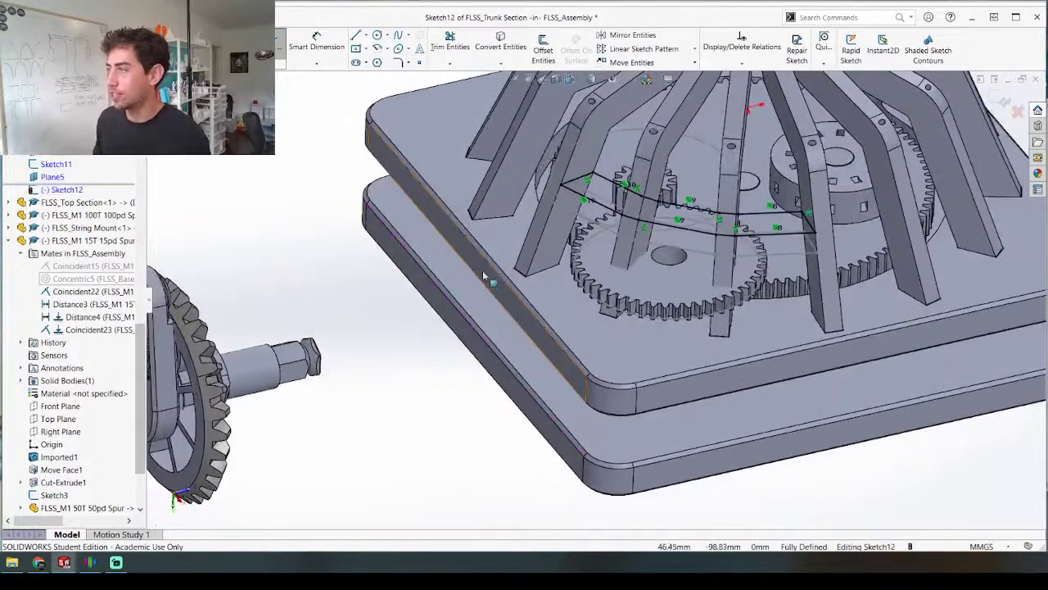
scroll(483, 271, "up", 4)
left_click(269, 43)
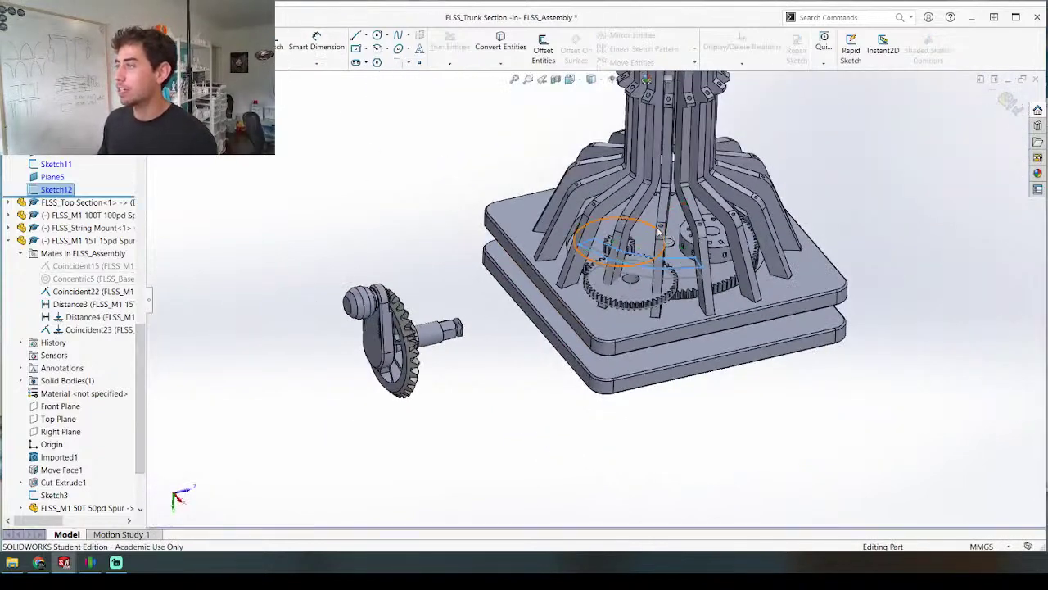
Step: Start a lofted boss between the two closed leg profiles, Sketch12 and Sketch11
scroll(624, 311, "down", 5)
scroll(378, 208, "up", 4)
scroll(642, 163, "down", 4)
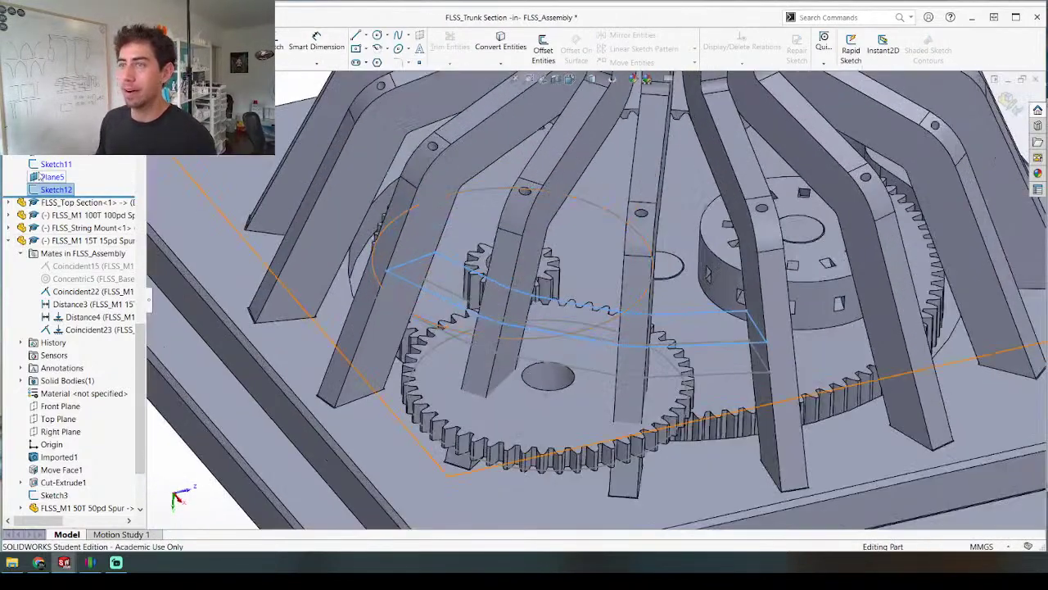
left_click(20, 79)
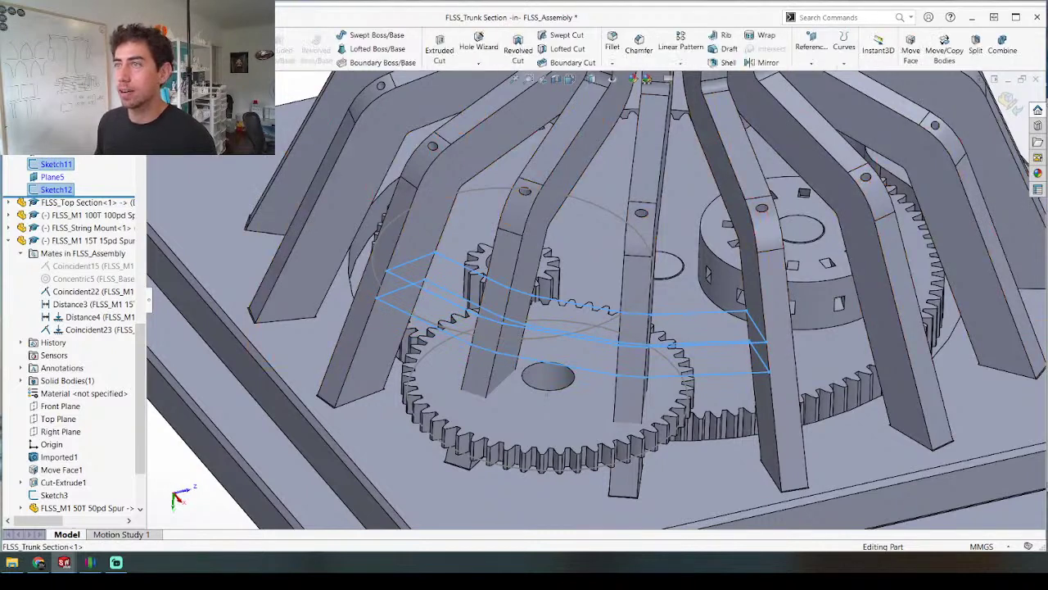
left_click(383, 49)
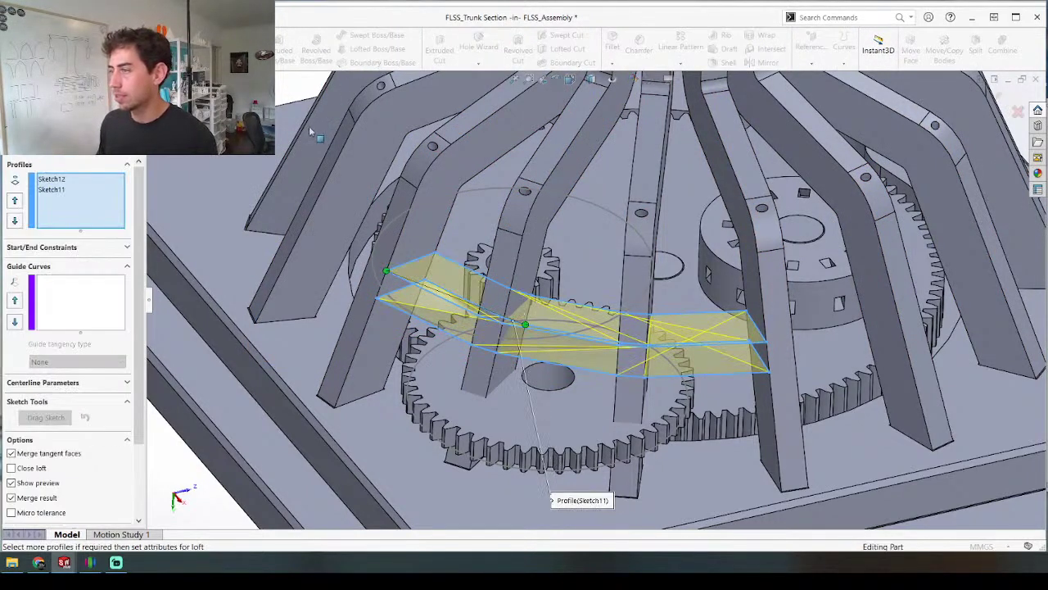
scroll(442, 301, "down", 5)
middle_click_drag(464, 309, 524, 336)
scroll(524, 344, "up", 4)
scroll(673, 334, "down", 3)
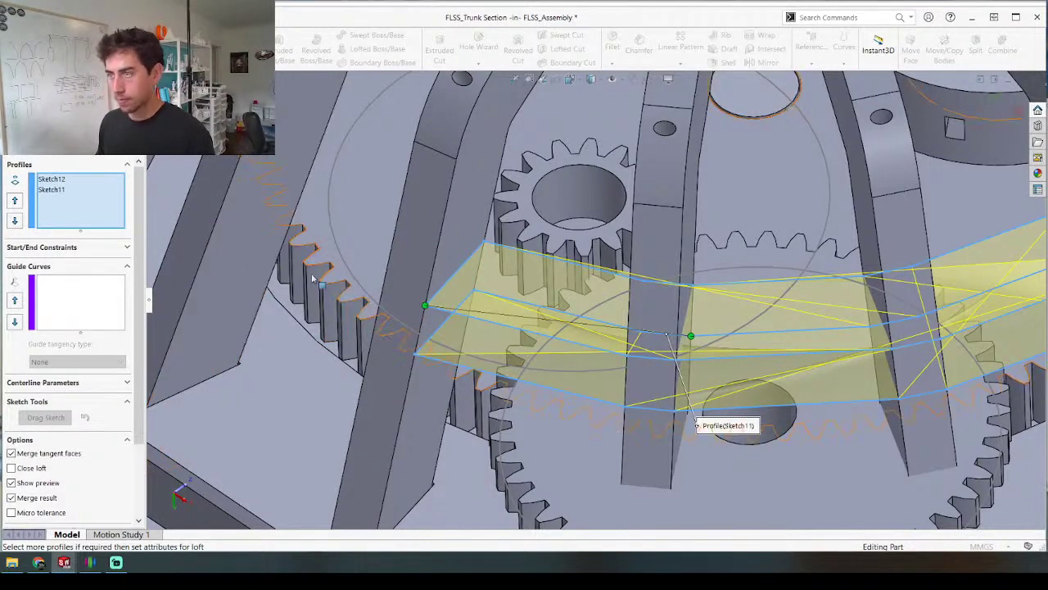
Step: Use the outer edge of the first leg as the loft's guide curve and complete the loft
left_click(86, 300)
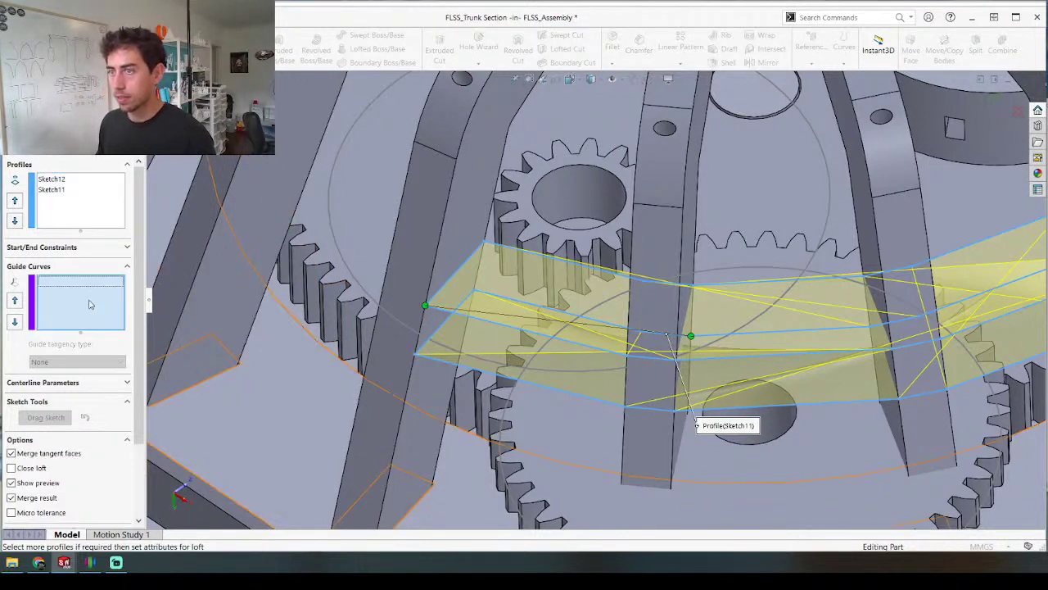
left_click(436, 258)
scroll(370, 264, "up", 5)
middle_click_drag(825, 281, 809, 264)
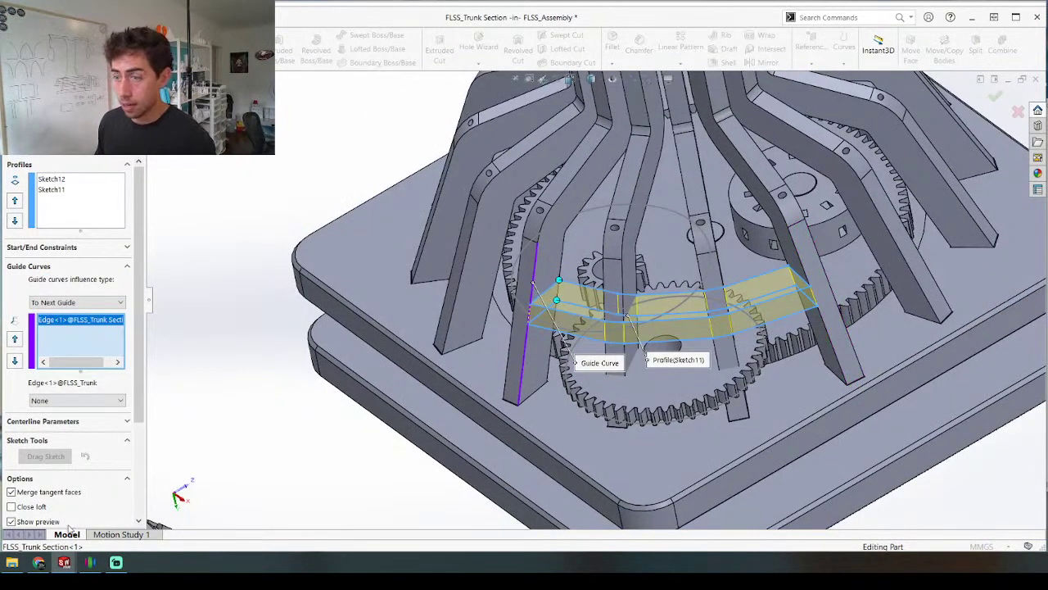
scroll(61, 491, "down", 4)
left_click(10, 402)
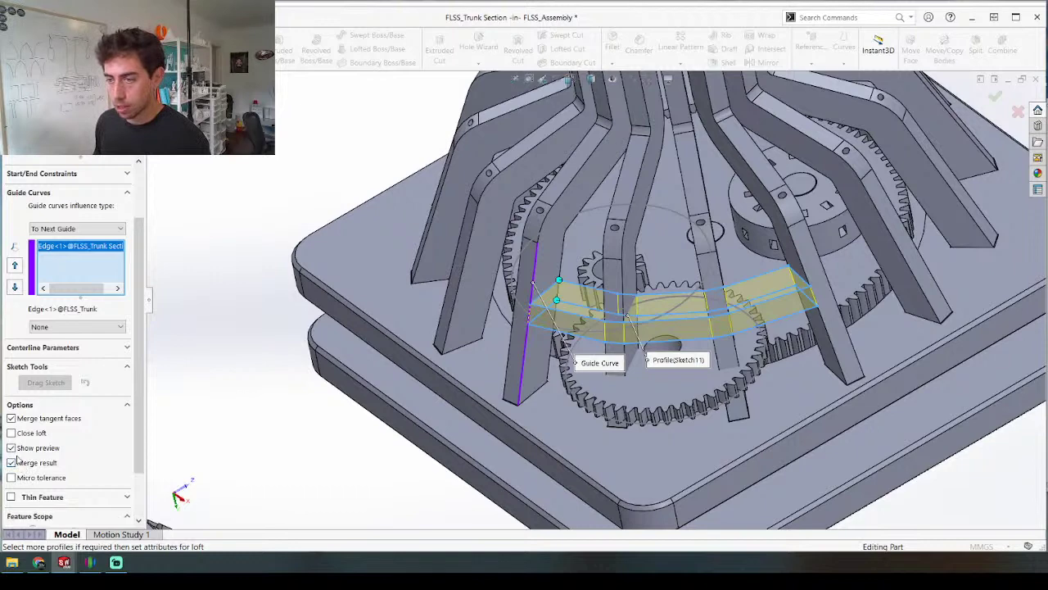
left_click(51, 497)
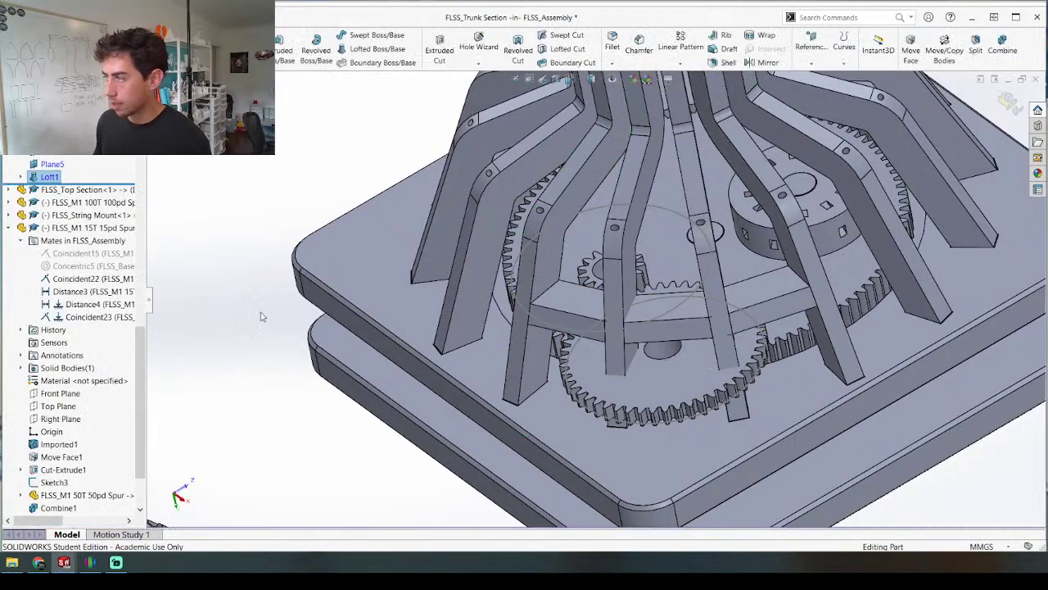
Step: Return to editing FLSS_Assembly and switch to the FLSS_Trunk Section part window
right_click(548, 258)
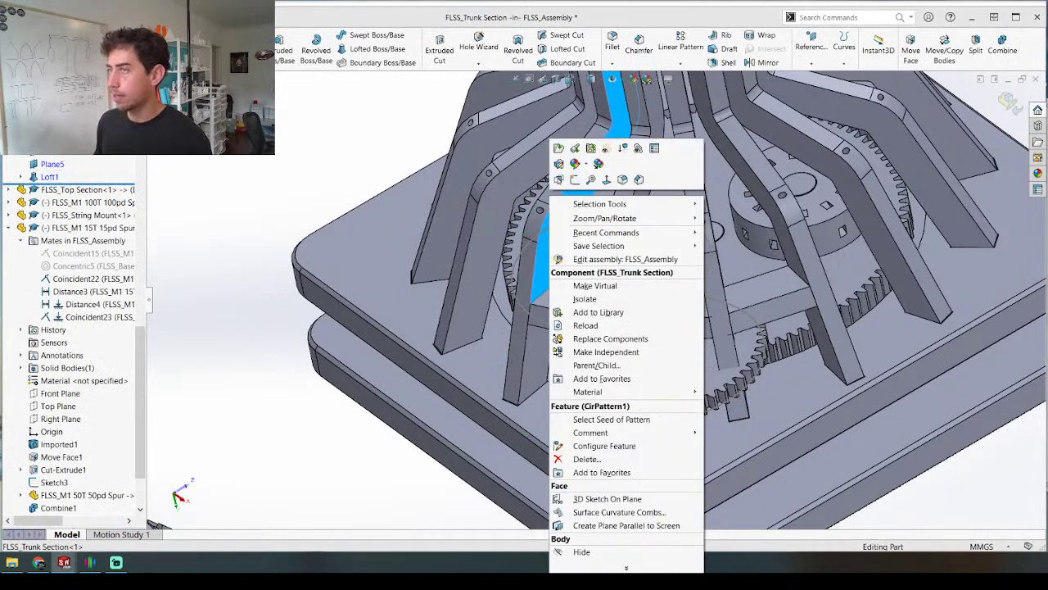
left_click(565, 259)
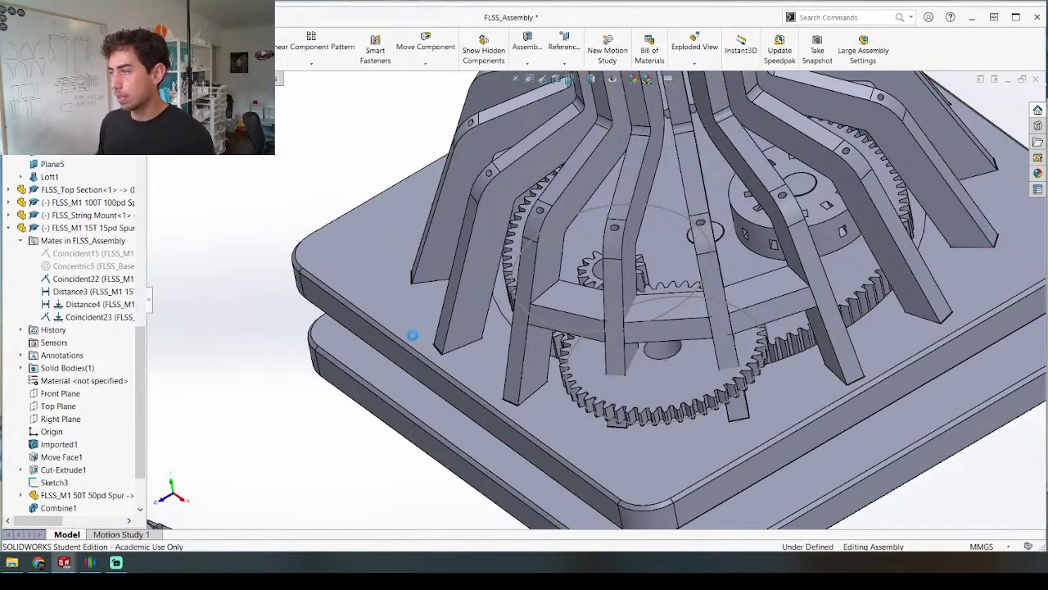
key("ctrl+Tab")
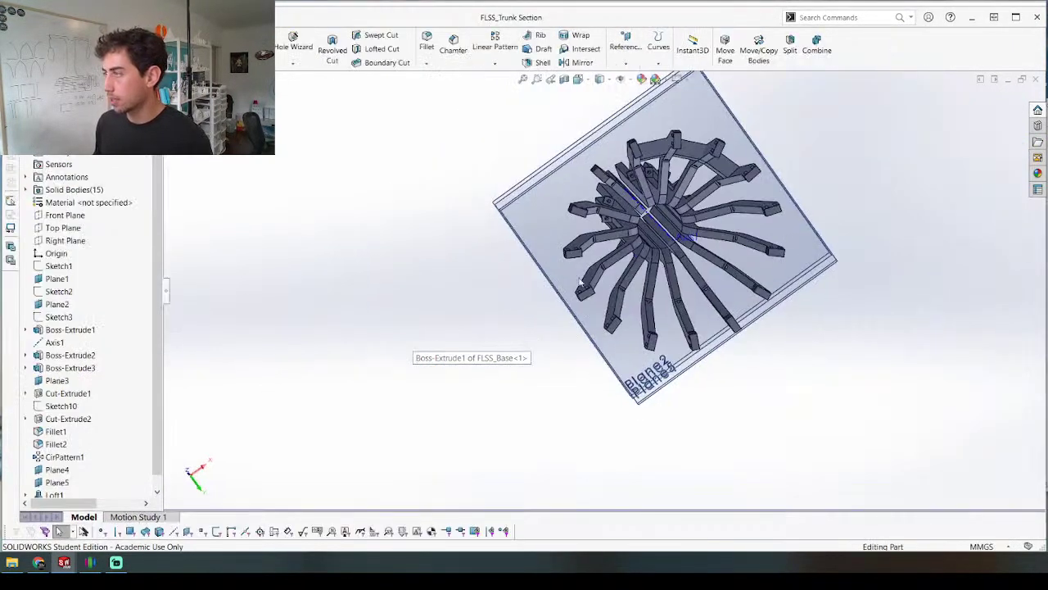
Step: Examine how the lofted band meets the patterned legs in the trunk section part
middle_click_drag(580, 281, 536, 277)
scroll(578, 291, "down", 5)
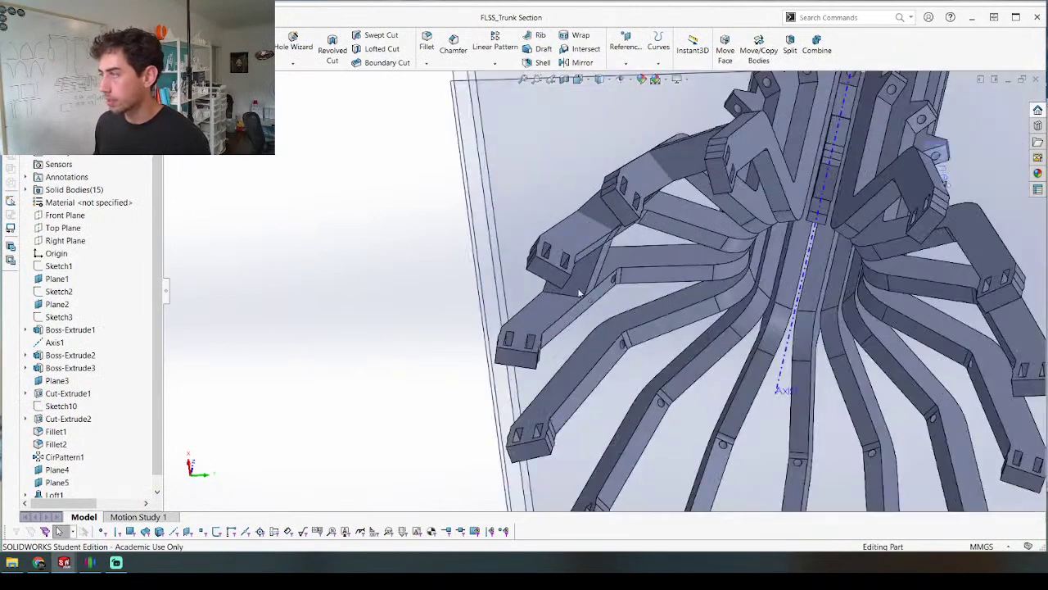
left_click(579, 293)
right_click(578, 291)
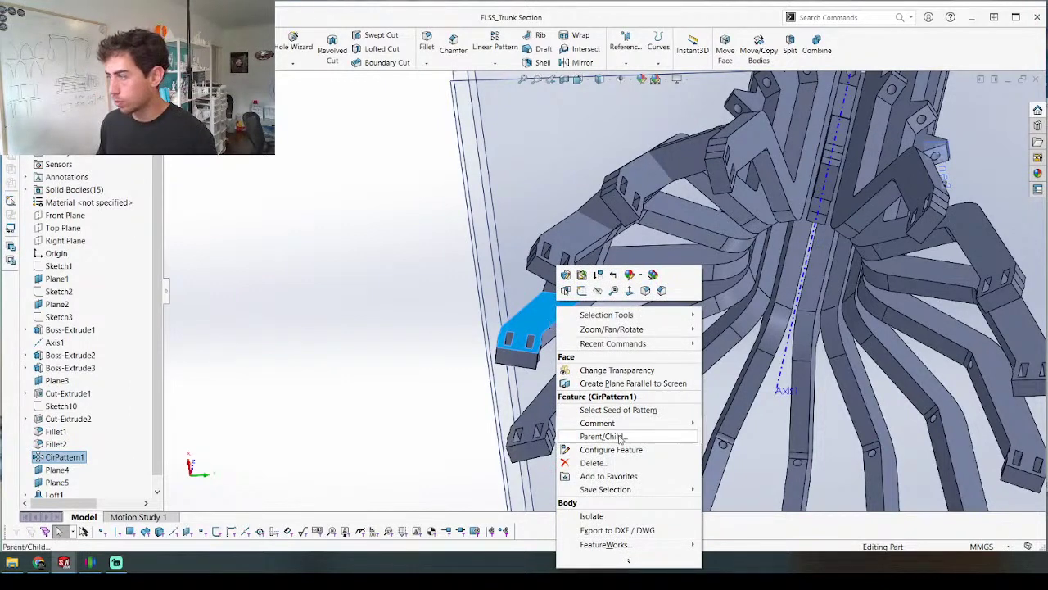
left_click(369, 292)
scroll(665, 262, "down", 4)
middle_click_drag(655, 259, 643, 200)
scroll(643, 201, "up", 2)
scroll(642, 193, "down", 3)
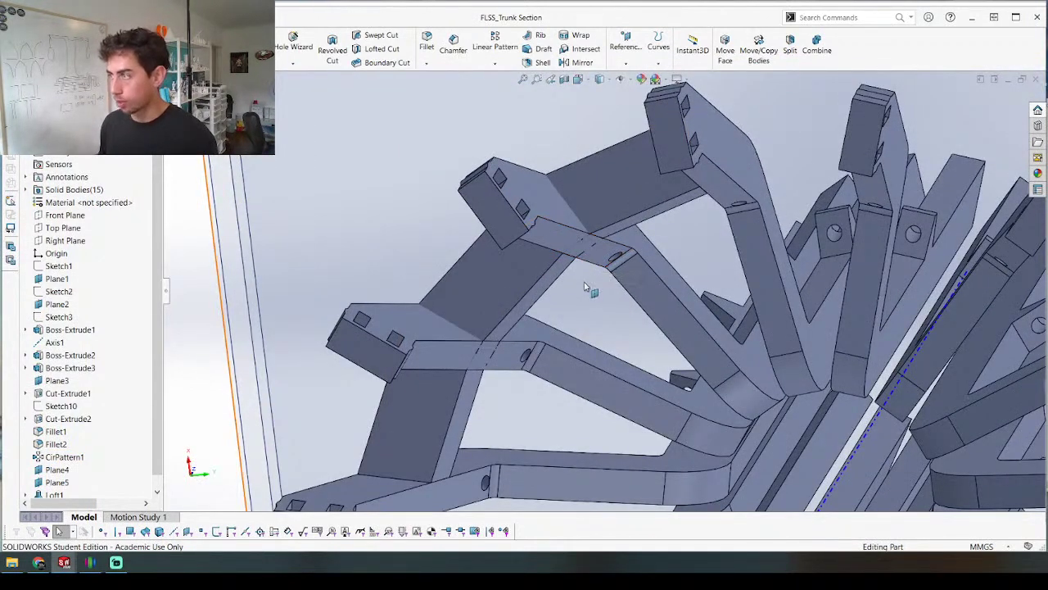
scroll(585, 287, "up", 5)
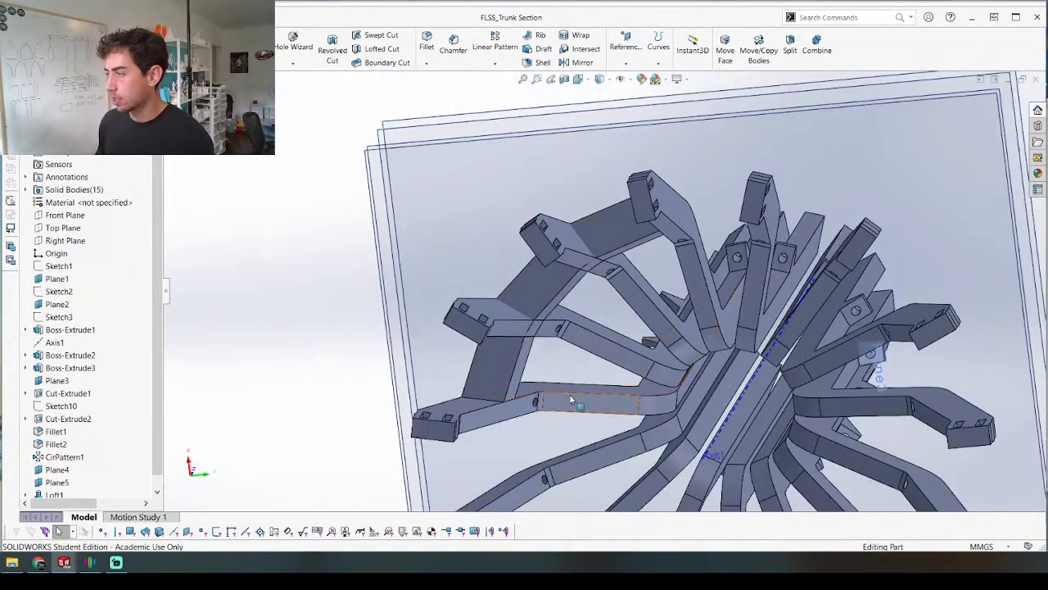
Step: Isolate the body made of the first leg and the lofted band and view it square to the foot's end face
right_click(572, 396)
left_click(607, 522)
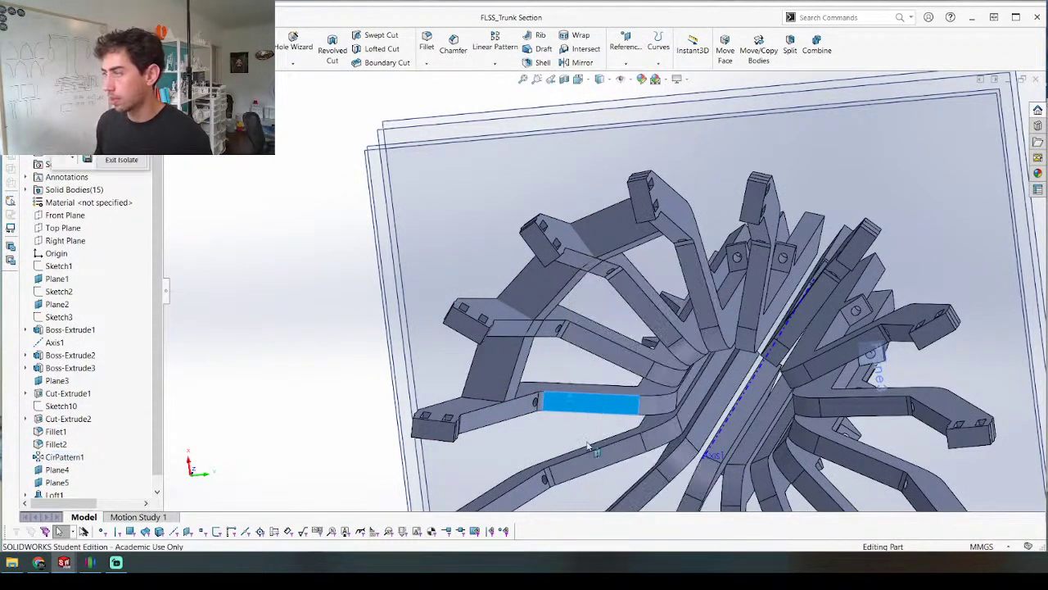
middle_click_drag(615, 410, 599, 436)
left_click(587, 428)
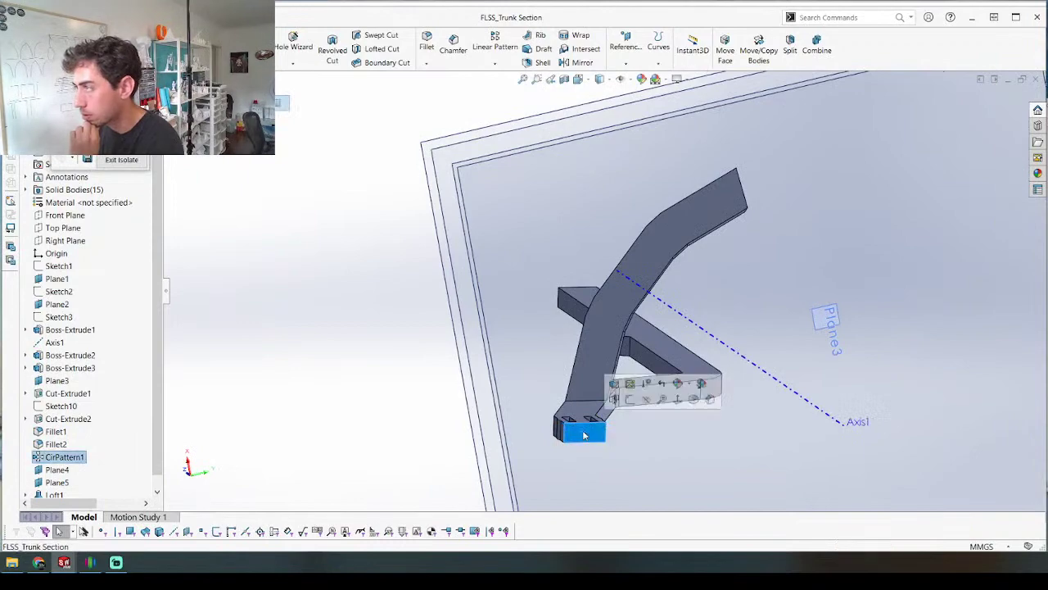
key("ctrl+8")
middle_click_drag(554, 387, 667, 286)
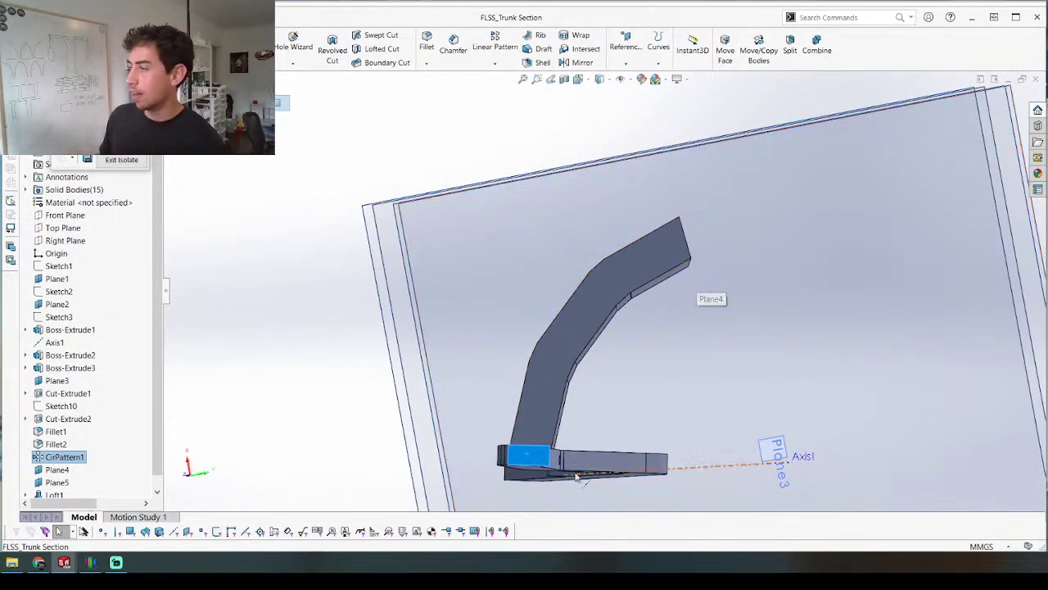
Step: Measure the angle and distance between the lofted band's face near its free end and the side face of the isolated leg
middle_click_drag(711, 316, 601, 243)
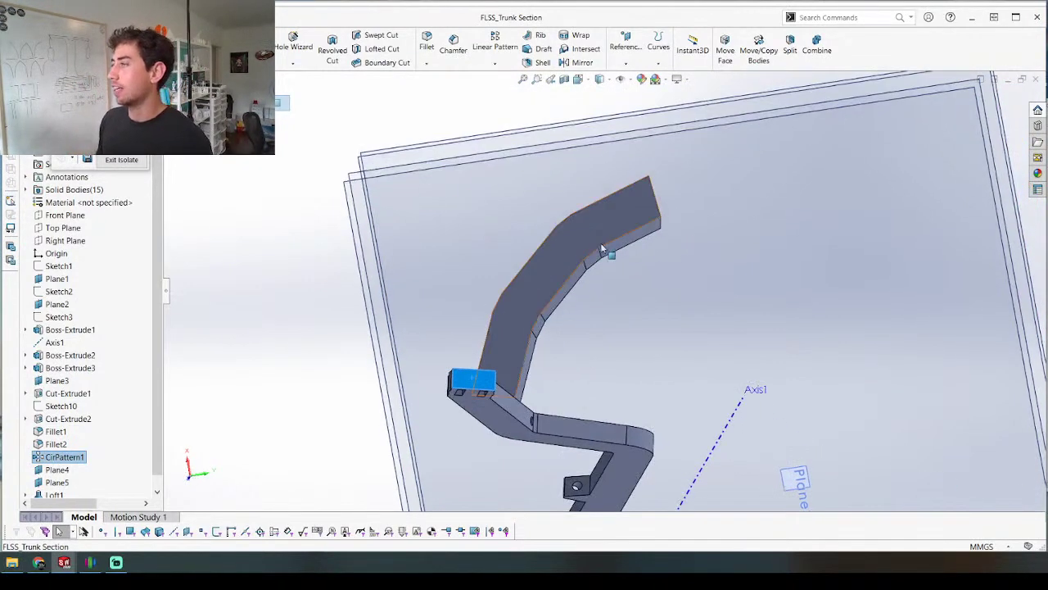
left_click(601, 244)
left_click(624, 249)
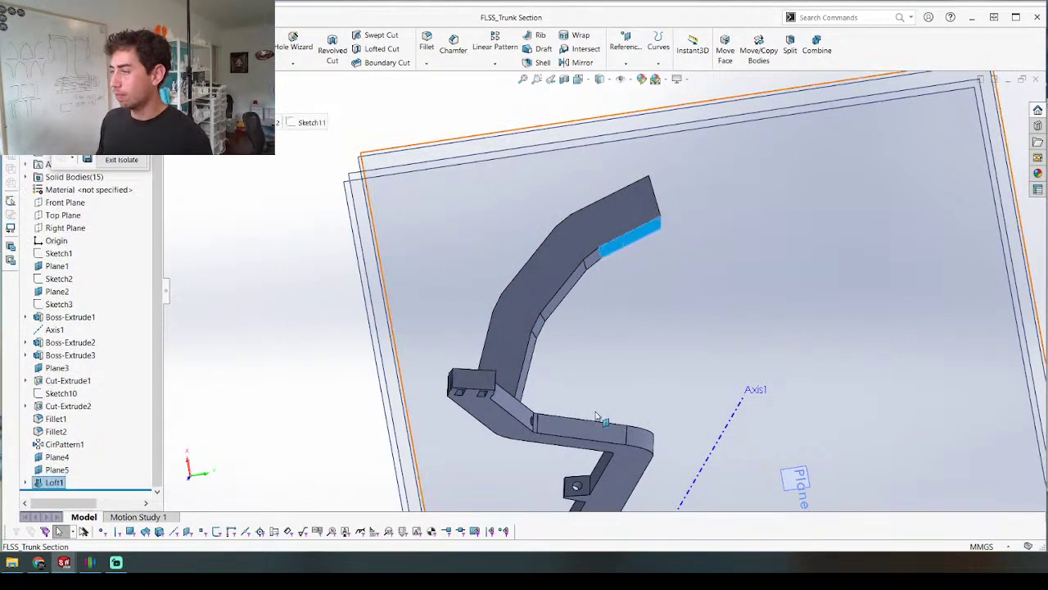
left_click(563, 446, "ctrl")
key("m")
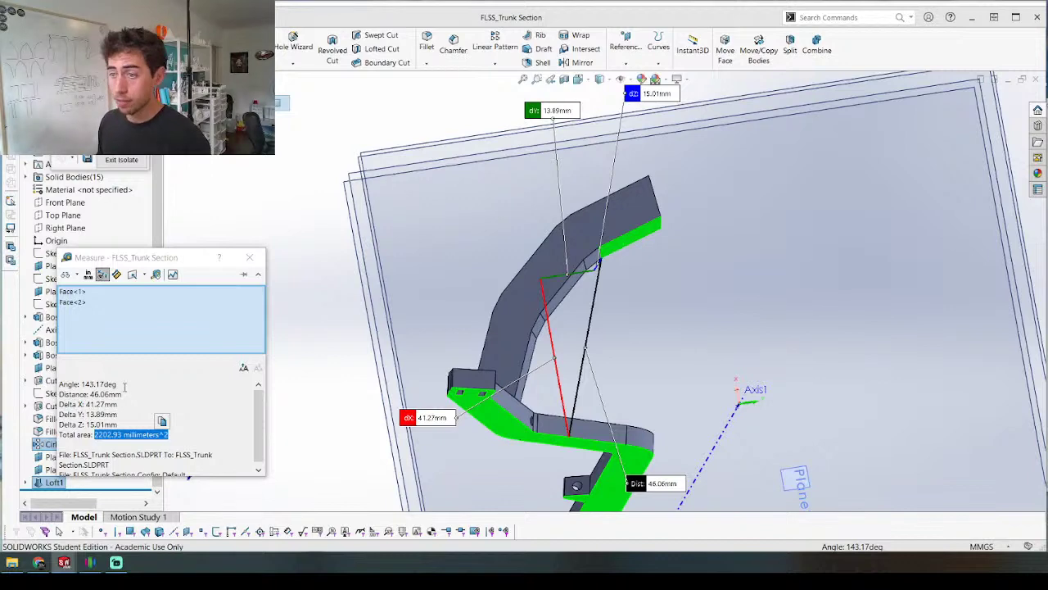
left_click(250, 257)
Step: Check the isolated leg and band in FLSS_Assembly, exit isolation in FLSS_Trunk Section, and return to the assembly
scroll(362, 293, "up", 4)
left_click(361, 293)
middle_click_drag(361, 293, 376, 420)
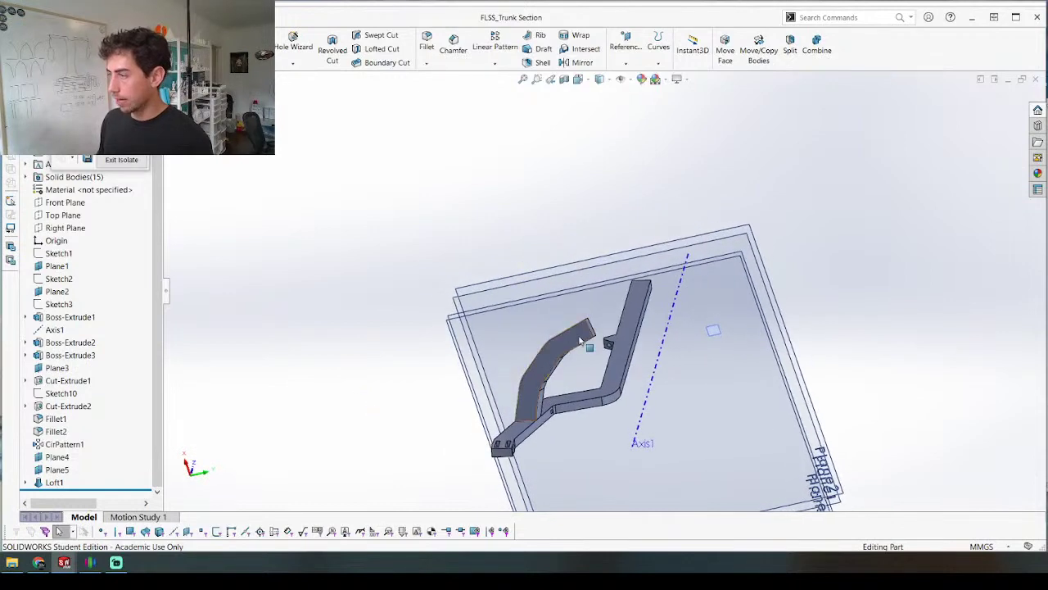
middle_click_drag(529, 388, 533, 405)
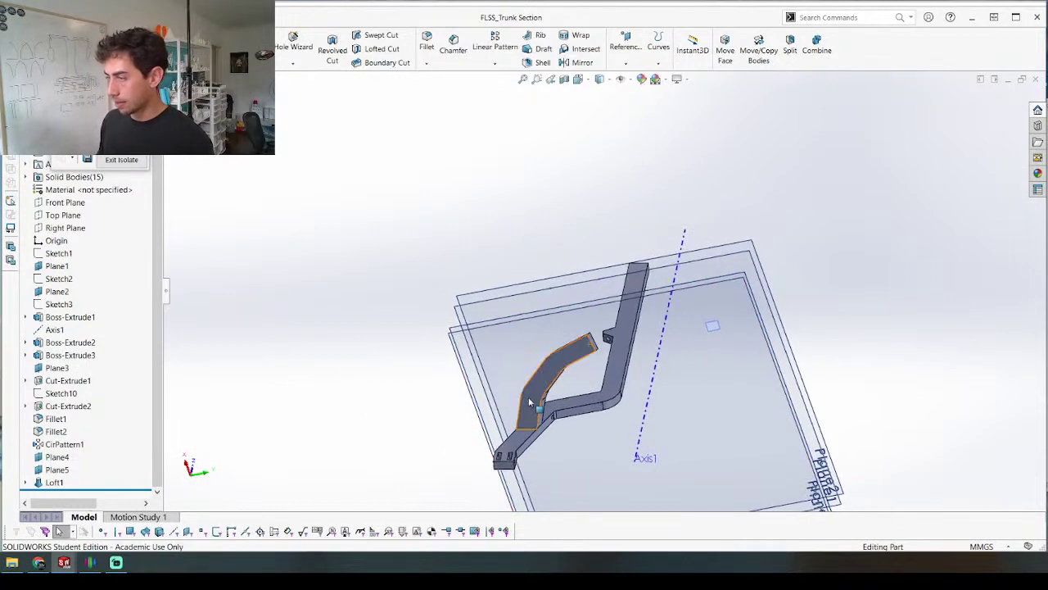
key("ctrl+Tab")
scroll(529, 357, "up", 4)
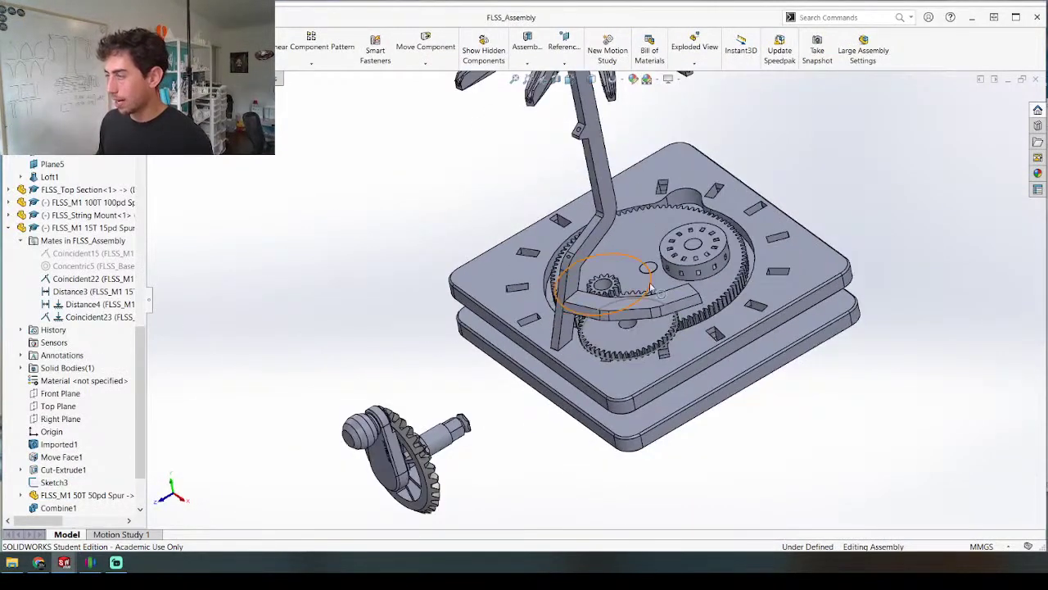
scroll(528, 277, "up", 3)
scroll(529, 279, "down", 3)
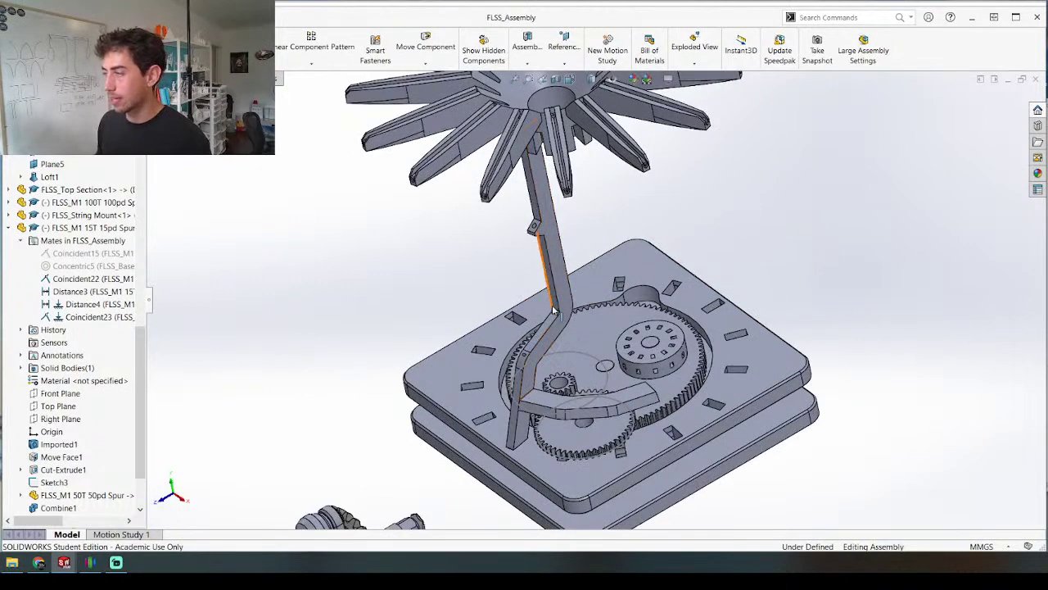
key("ctrl+Tab")
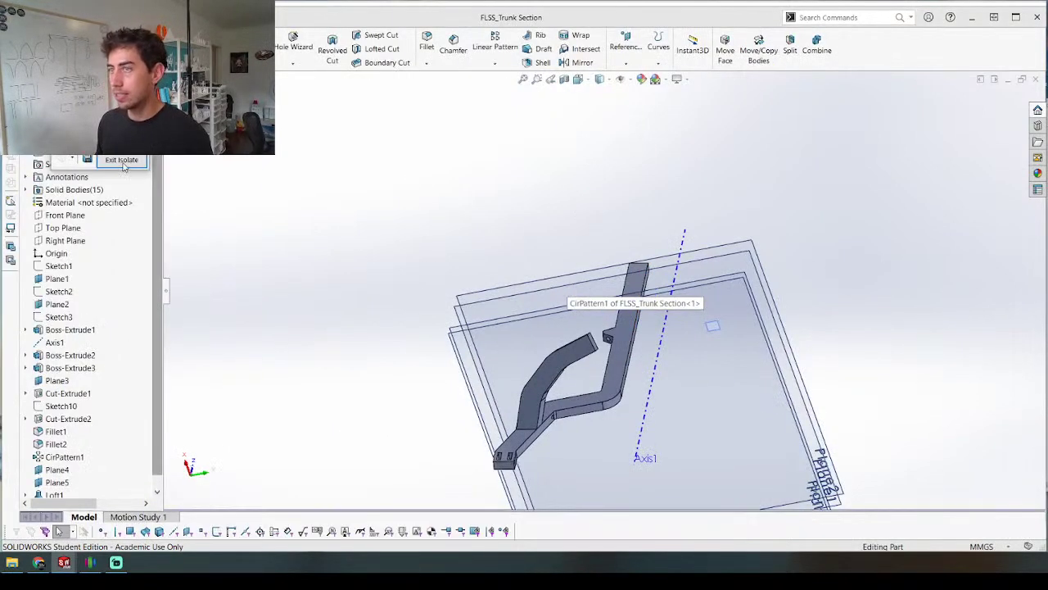
key("ctrl+Tab")
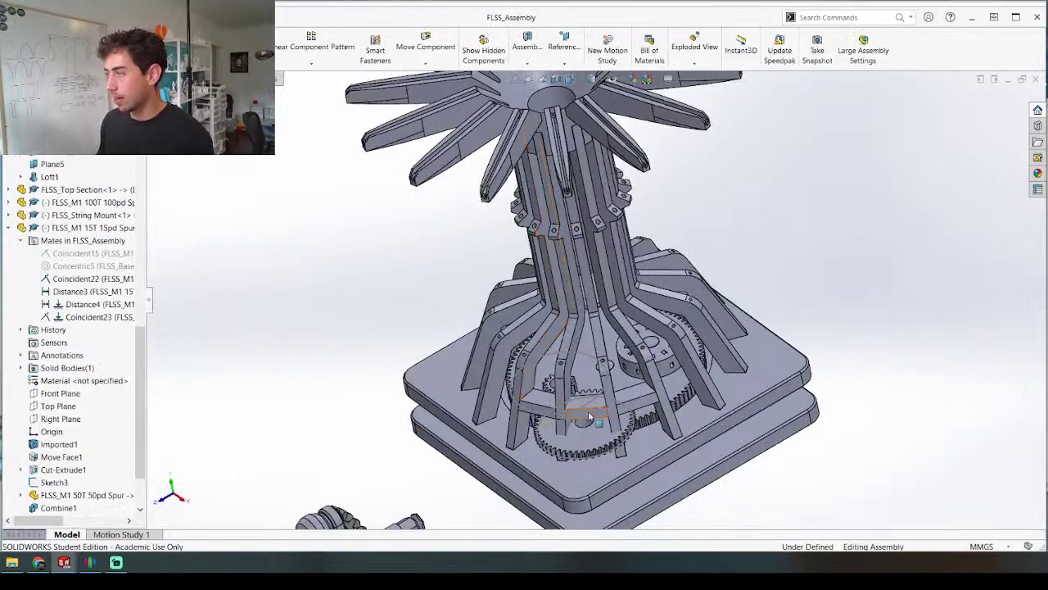
Step: Inspect the band above the spur gear and open the FLSS_Trunk Section part from the band's outer face
middle_click_drag(589, 416, 578, 381)
scroll(560, 450, "down", 4)
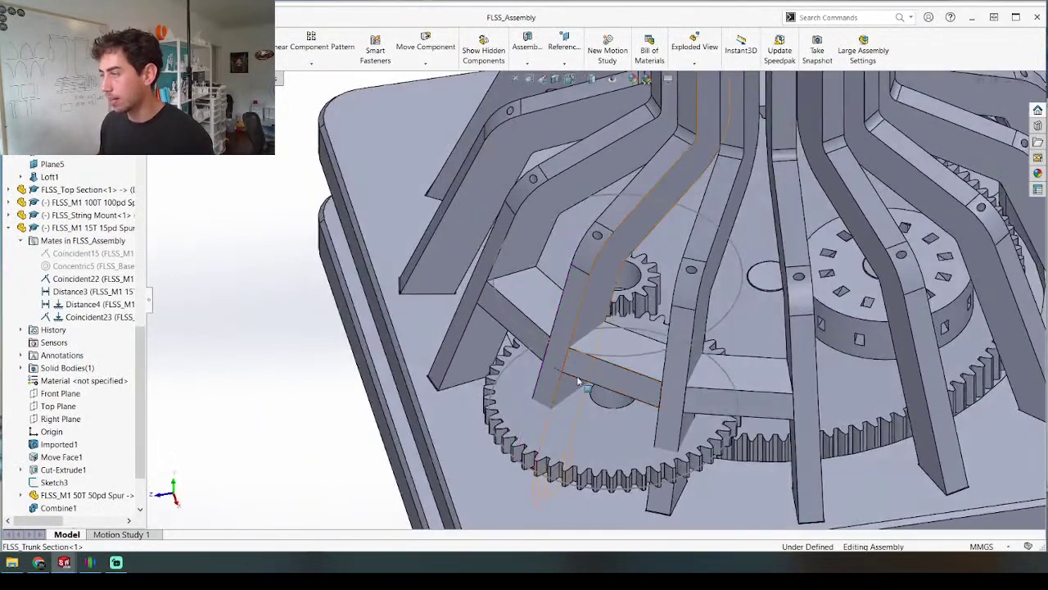
left_click(643, 389)
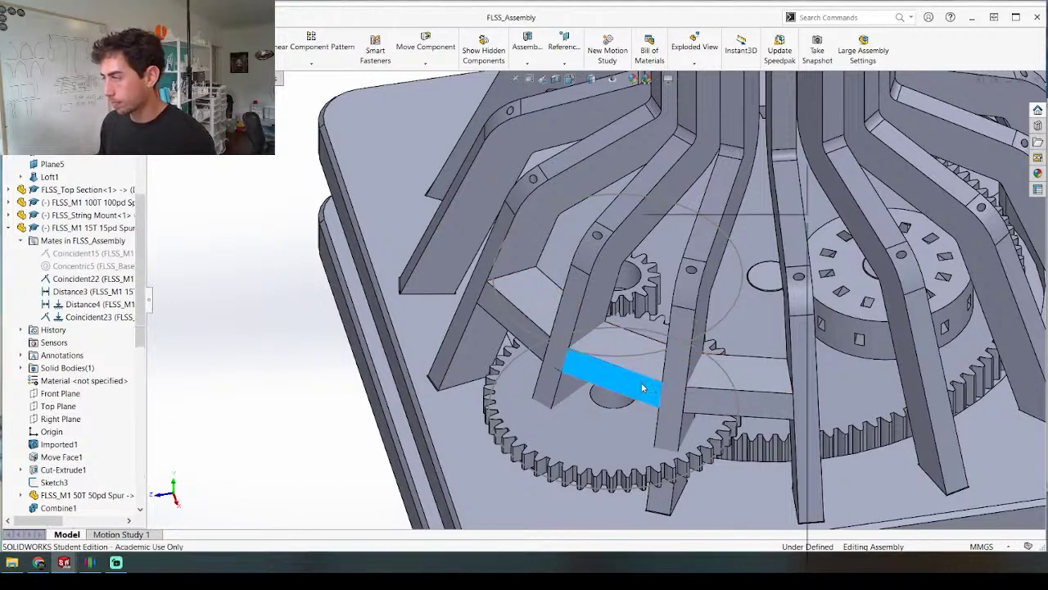
right_click(644, 388)
left_click(649, 172)
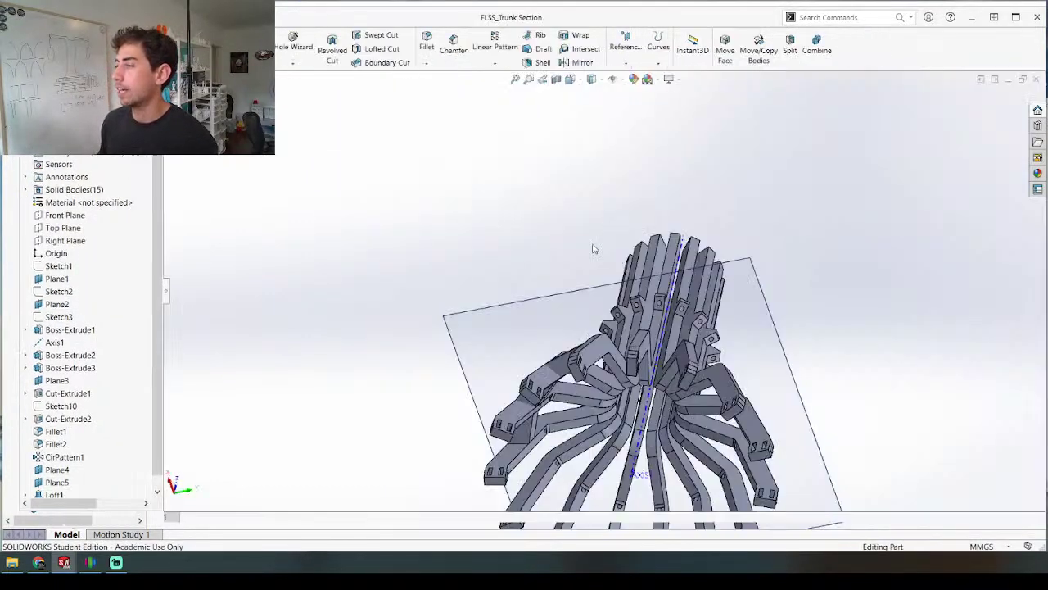
Step: Start a new sketch on the underside face of the lofted band in the trunk section part
middle_click_drag(613, 308, 645, 483)
scroll(649, 492, "up", 1)
scroll(646, 492, "up", 3)
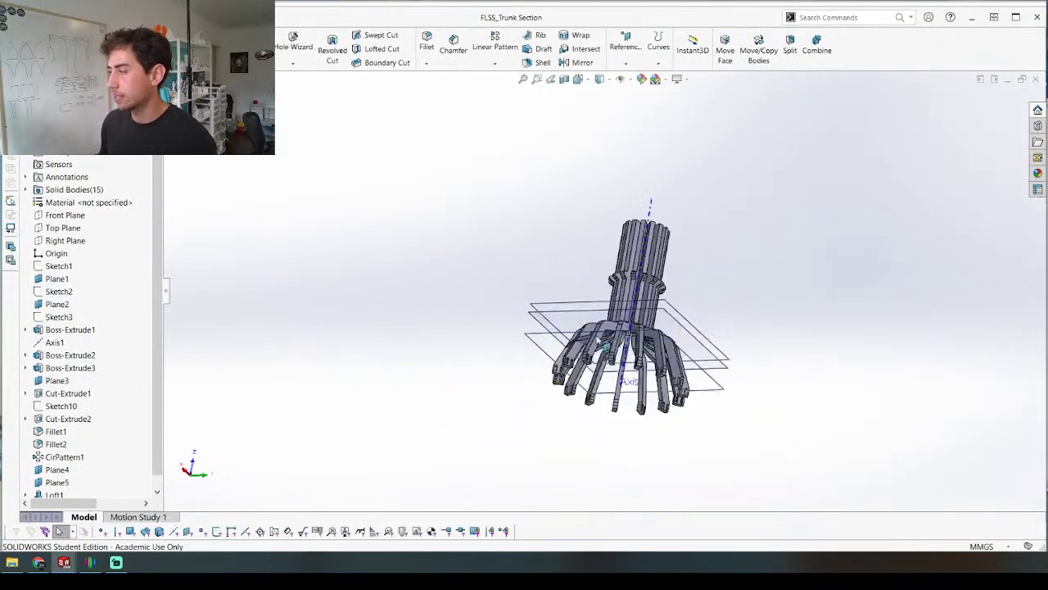
scroll(613, 354, "down", 2)
middle_click_drag(613, 354, 644, 486)
scroll(606, 383, "down", 3)
scroll(606, 385, "down", 5)
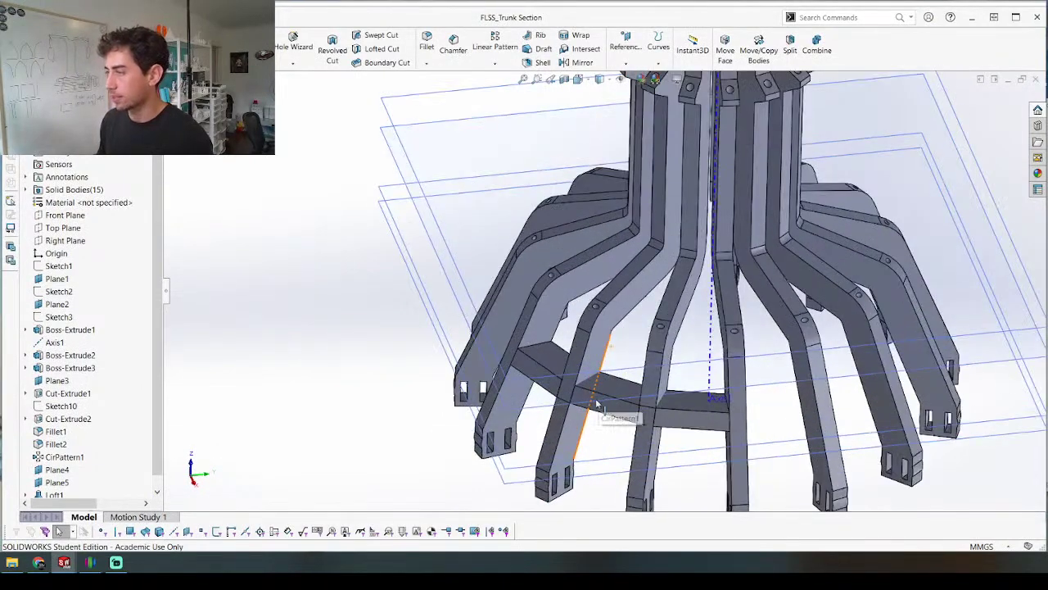
scroll(598, 386, "up", 5)
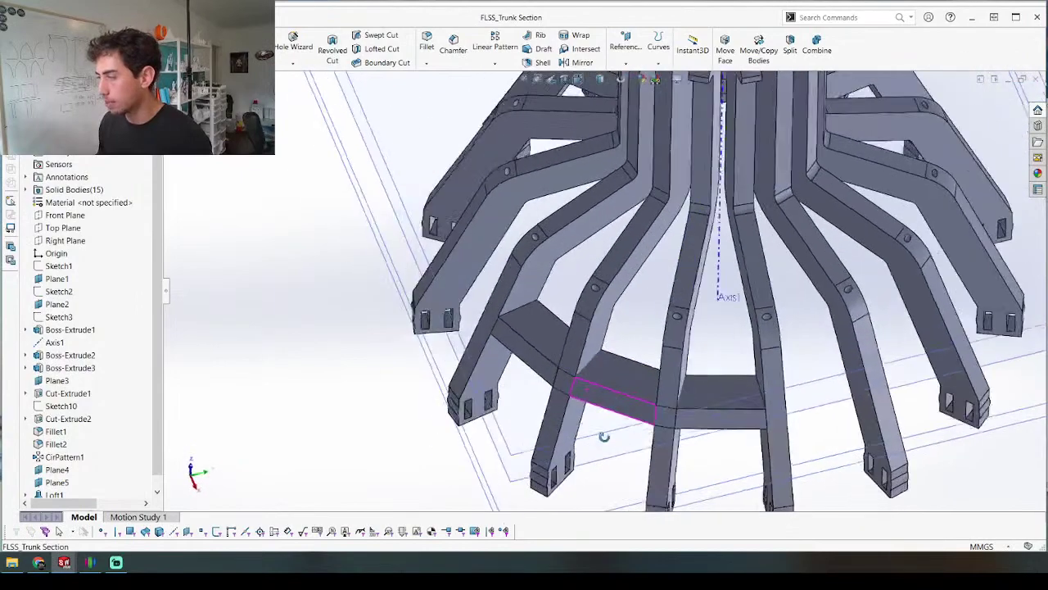
middle_click_drag(598, 386, 609, 333)
left_click(621, 412)
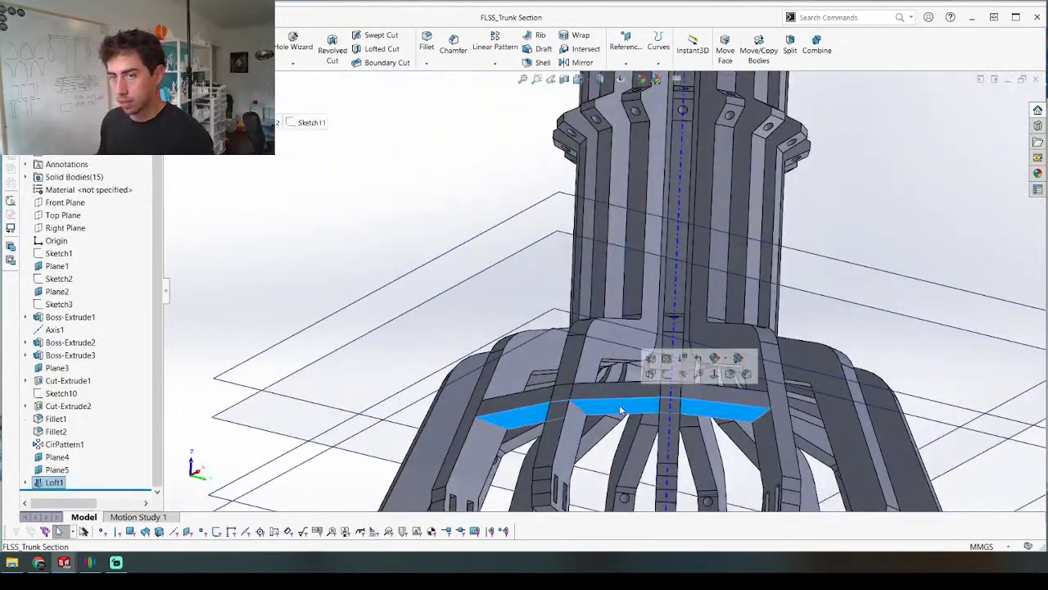
key("s")
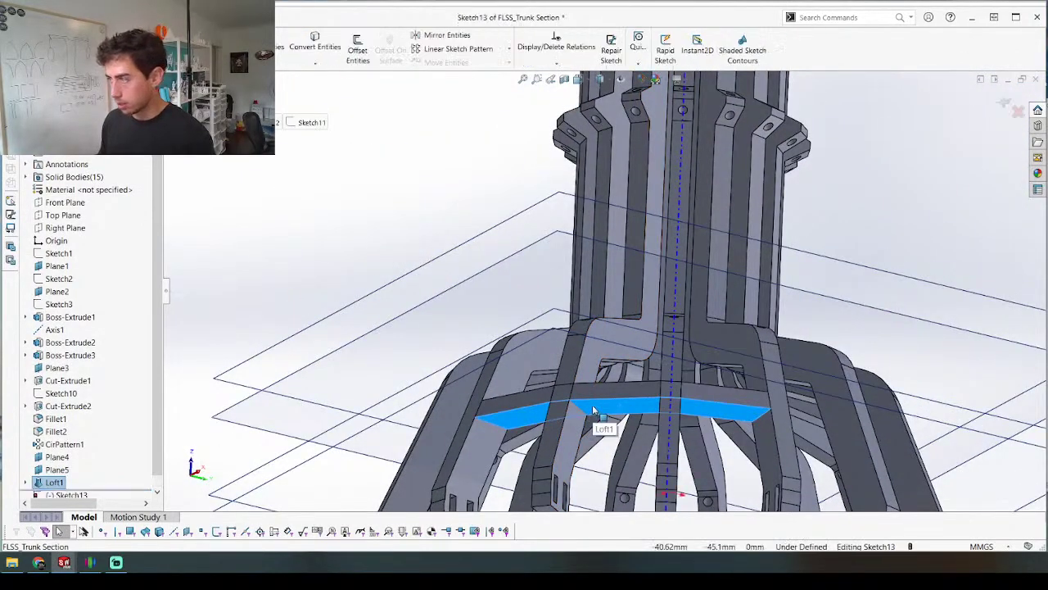
Step: Start an Intersection Curve in the sketch and pick the first three leg faces crossing the band
mouse_move(597, 414)
middle_mouse_down()
mouse_move(549, 369)
mouse_move(562, 376)
middle_mouse_up()
scroll(563, 377, "up", 3)
scroll(564, 375, "down", 6)
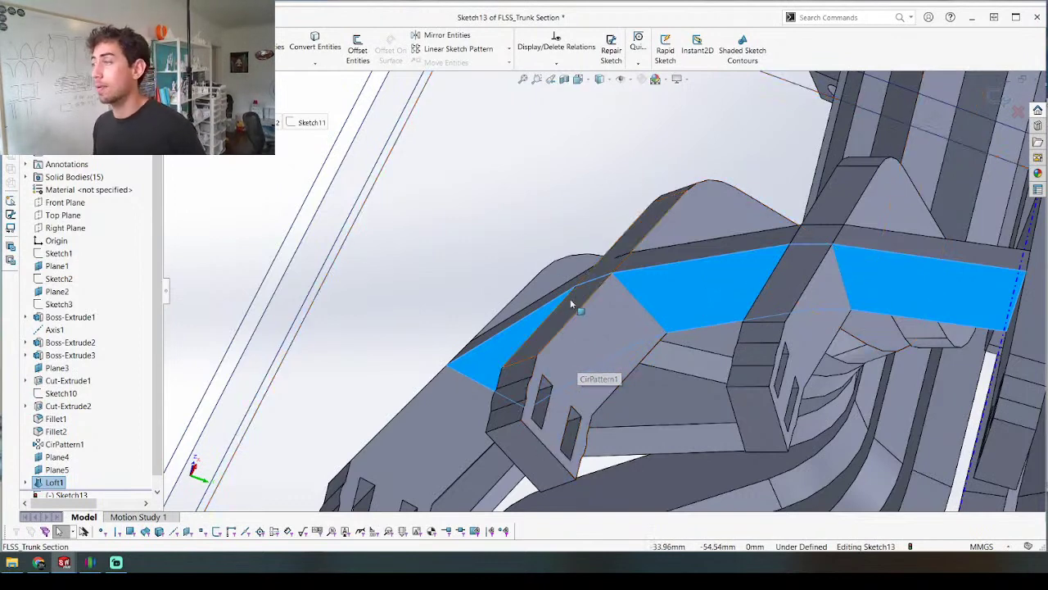
scroll(592, 225, "up", 2)
scroll(659, 251, "down", 3)
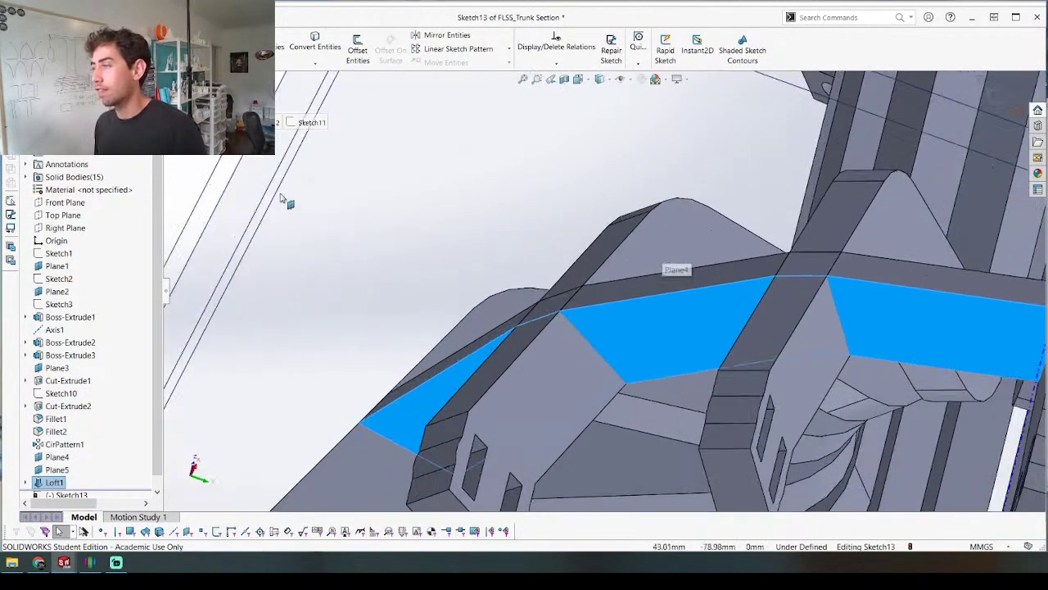
left_click(320, 64)
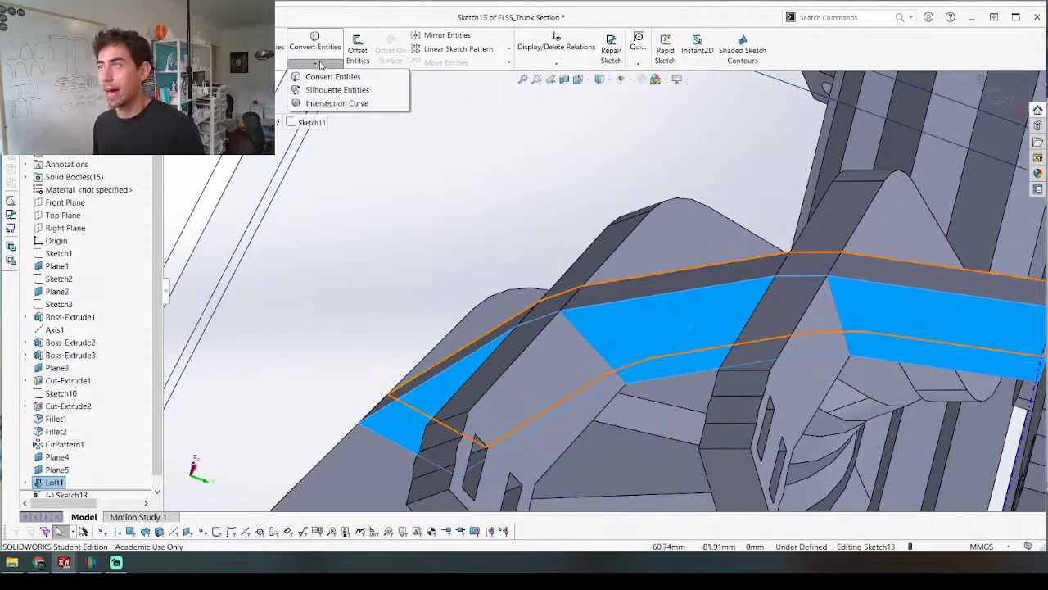
left_click(332, 103)
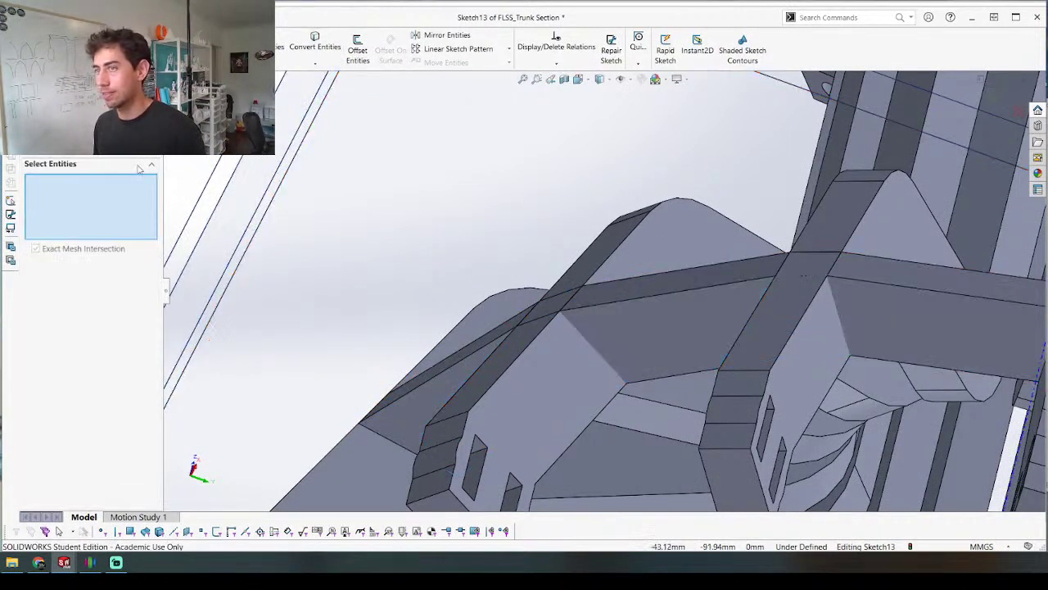
left_click(539, 406)
mouse_move(539, 406)
middle_mouse_down()
mouse_move(540, 360)
mouse_move(559, 413)
middle_mouse_up()
left_click(513, 360)
middle_click_drag(515, 361, 586, 357)
left_click(467, 383)
middle_click_drag(469, 385, 368, 304)
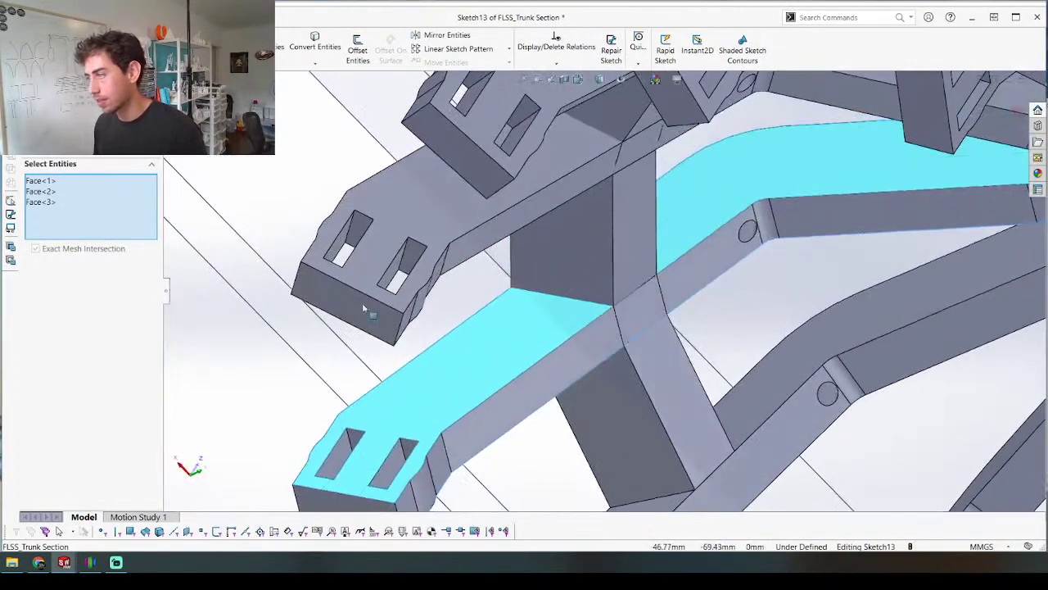
Step: Add the remaining faces of the two middle legs and generate their intersection outlines on the band's underside
left_click(578, 358)
middle_click_drag(495, 244, 592, 107)
left_click(528, 209)
left_click(492, 229)
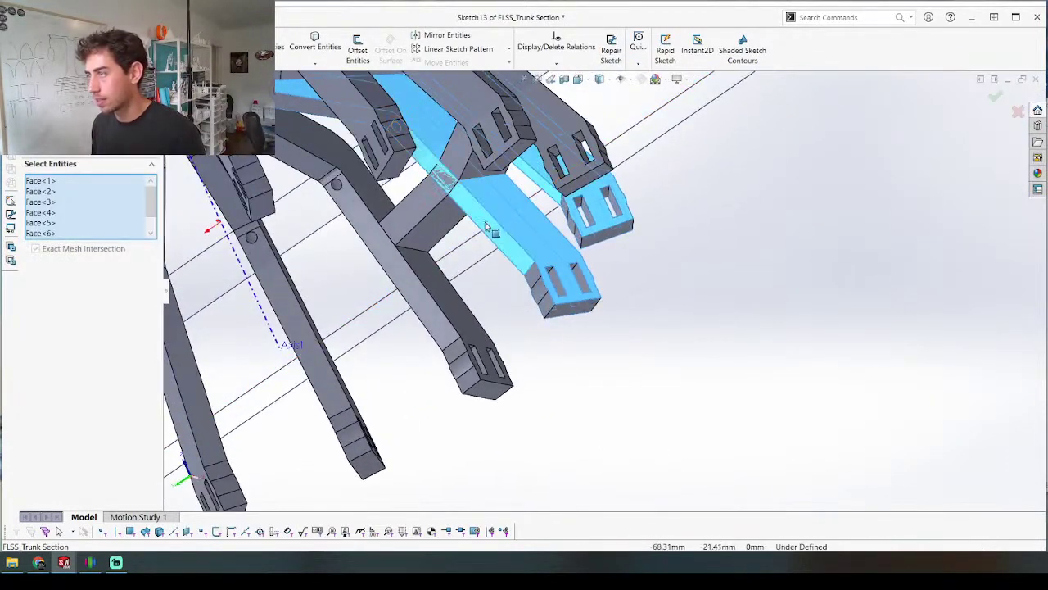
key("Return")
mouse_move(516, 137)
middle_mouse_down()
mouse_move(368, 272)
mouse_move(428, 262)
middle_mouse_up()
scroll(428, 262, "up", 4)
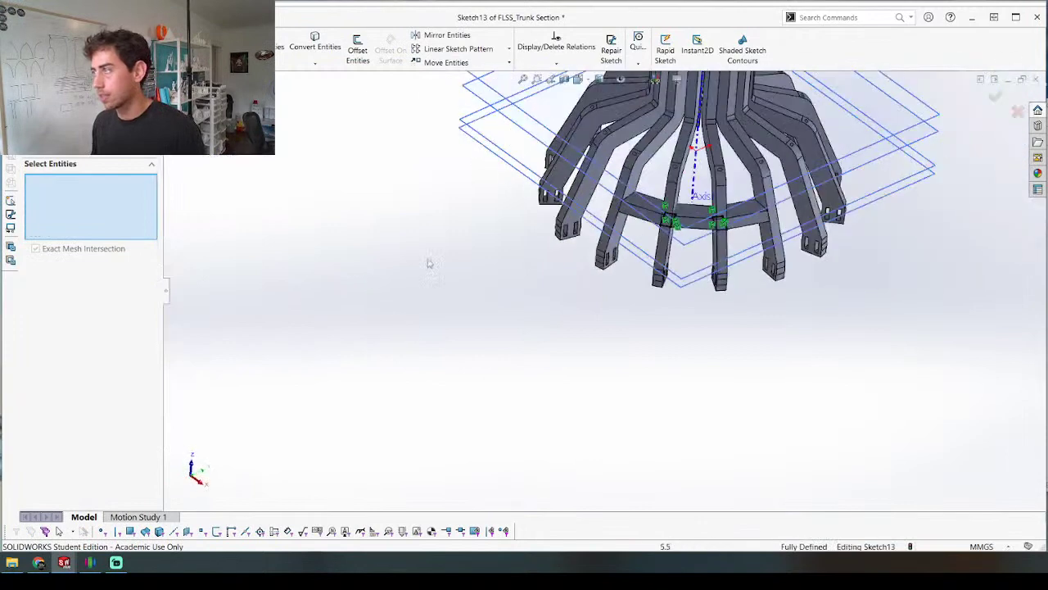
scroll(692, 164, "down", 6)
scroll(577, 328, "up", 4)
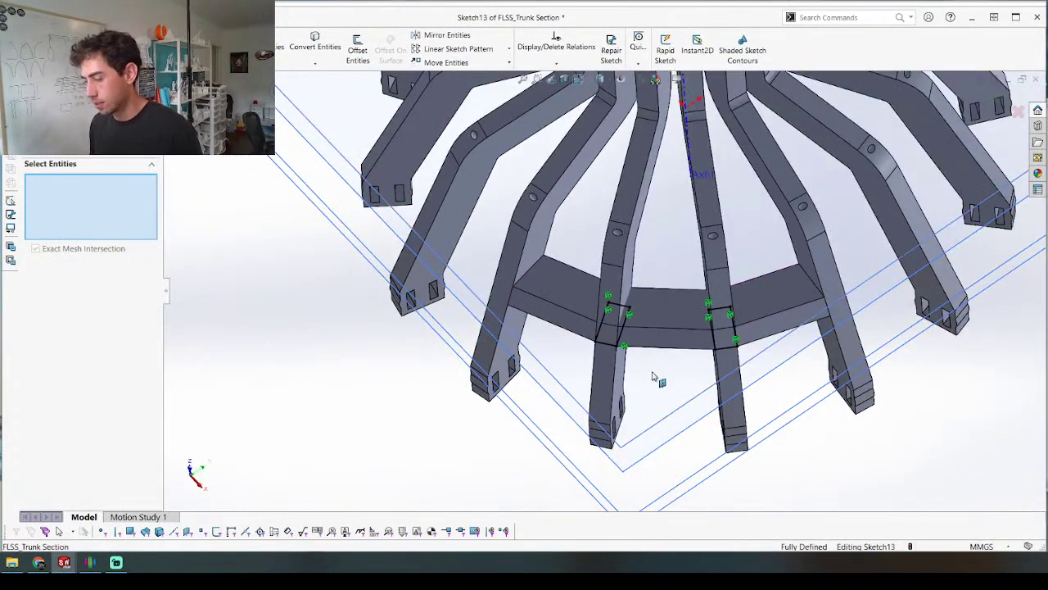
key("Escape")
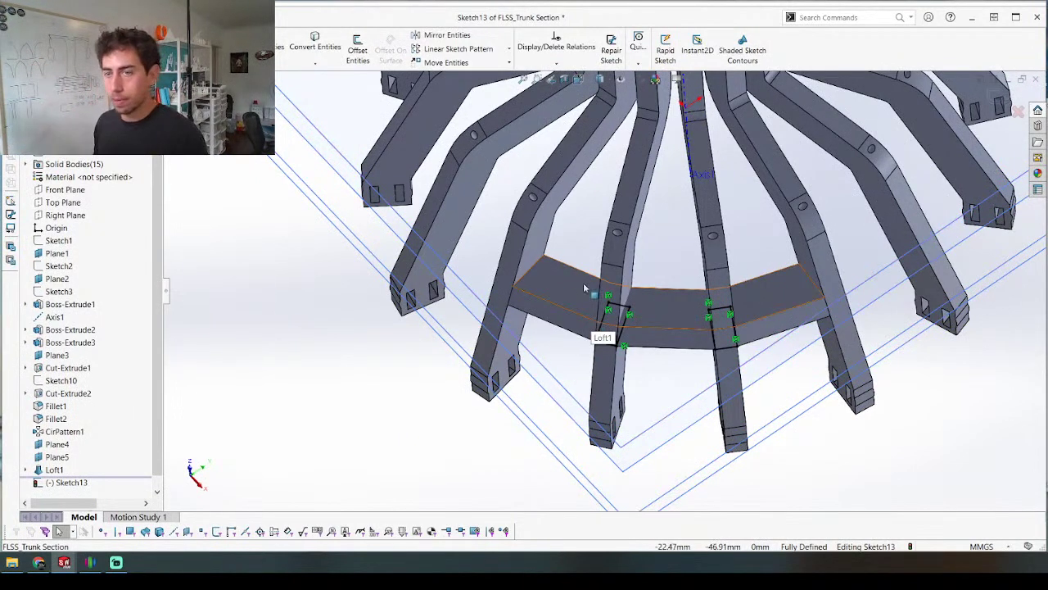
Step: Offset the four-line outline of the first middle leg outward by 2.5 mm
scroll(643, 313, "down", 4)
scroll(594, 276, "up", 3)
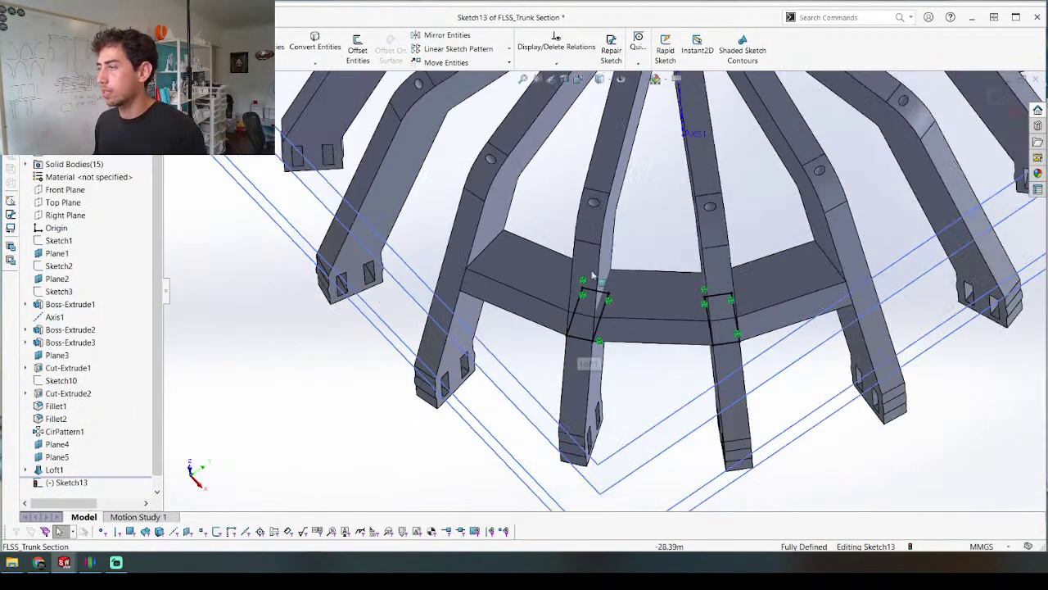
mouse_move(552, 239)
left_mouse_down()
mouse_move(653, 378)
mouse_move(614, 382)
left_mouse_up()
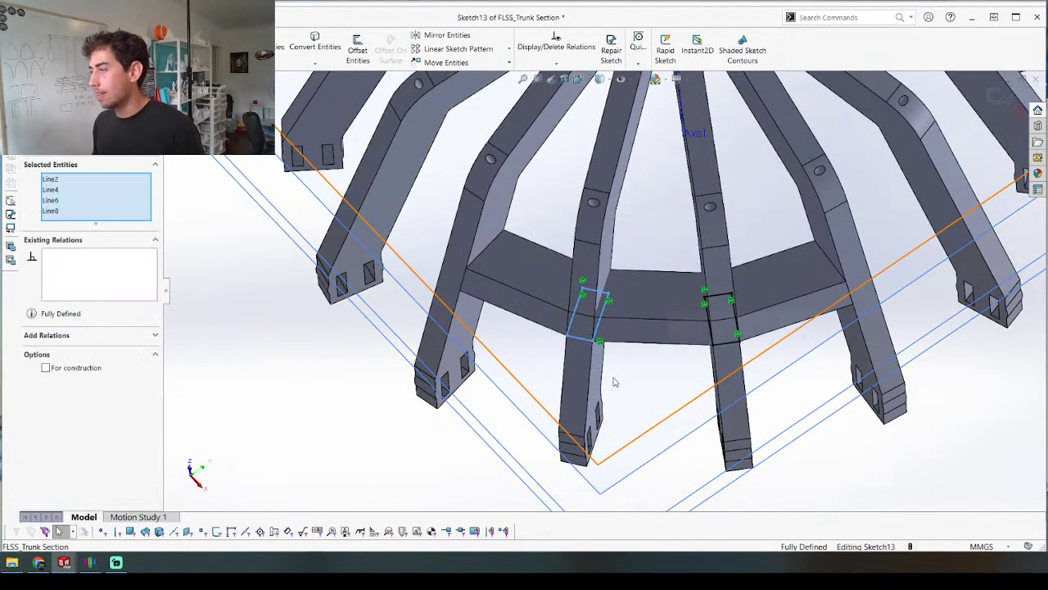
left_click(357, 54)
middle_click_drag(631, 230, 624, 287)
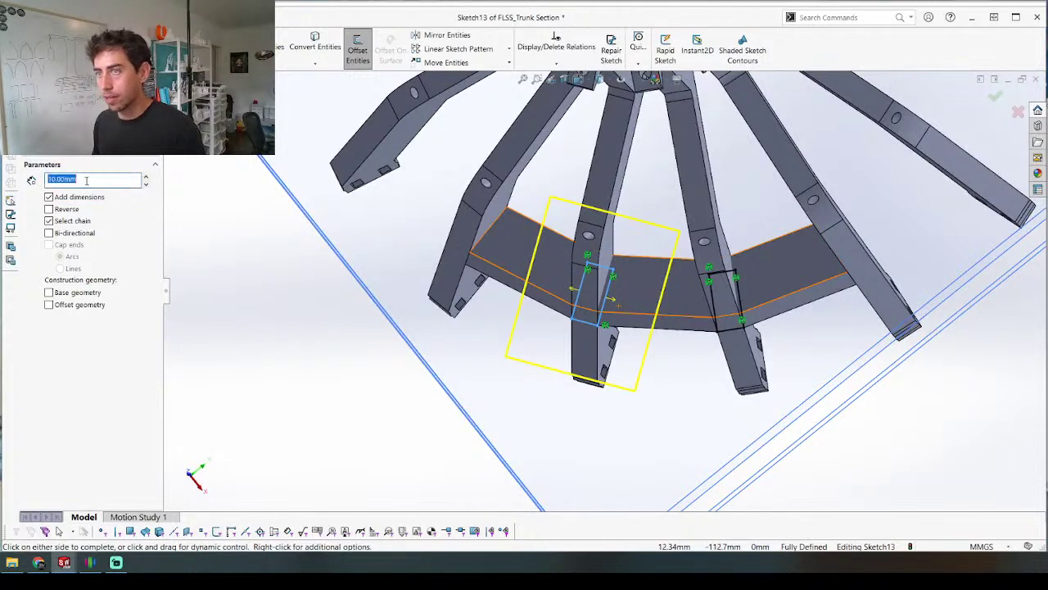
type("2.3")
key("Return")
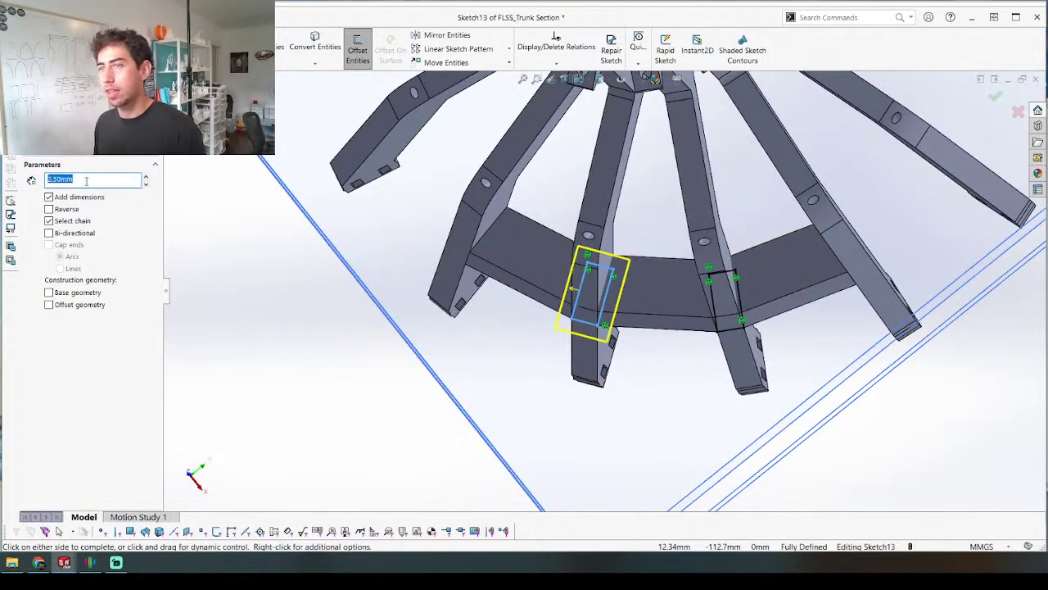
left_click(238, 270)
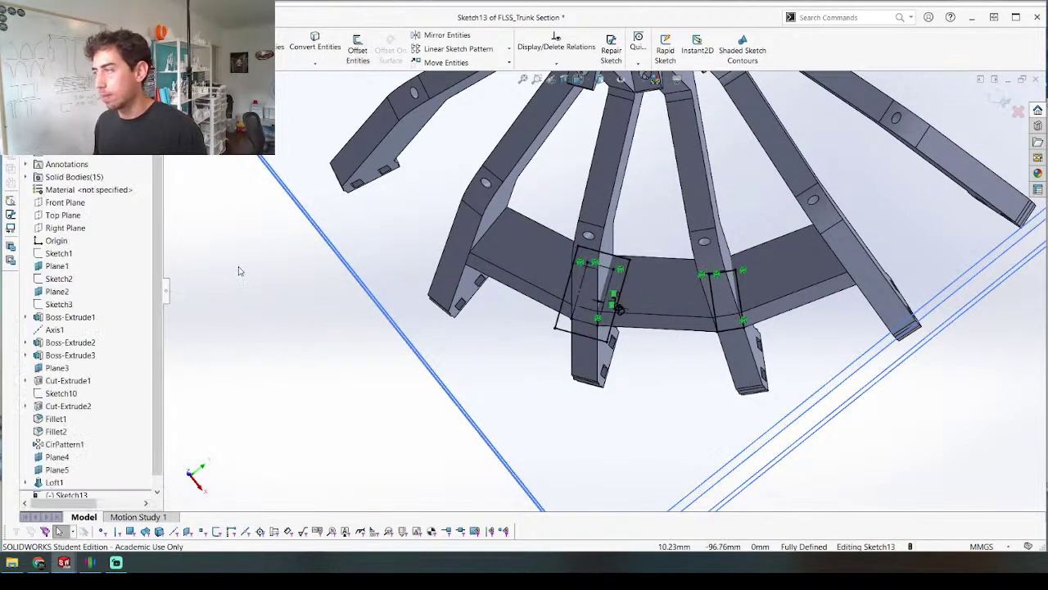
Step: Offset the four-line outline of the second middle leg outward by the same 2.5 mm as the first
scroll(644, 211, "down", 3)
mouse_move(639, 215)
left_mouse_down()
mouse_move(774, 354)
mouse_move(762, 361)
left_mouse_up()
middle_click_drag(574, 303, 551, 314)
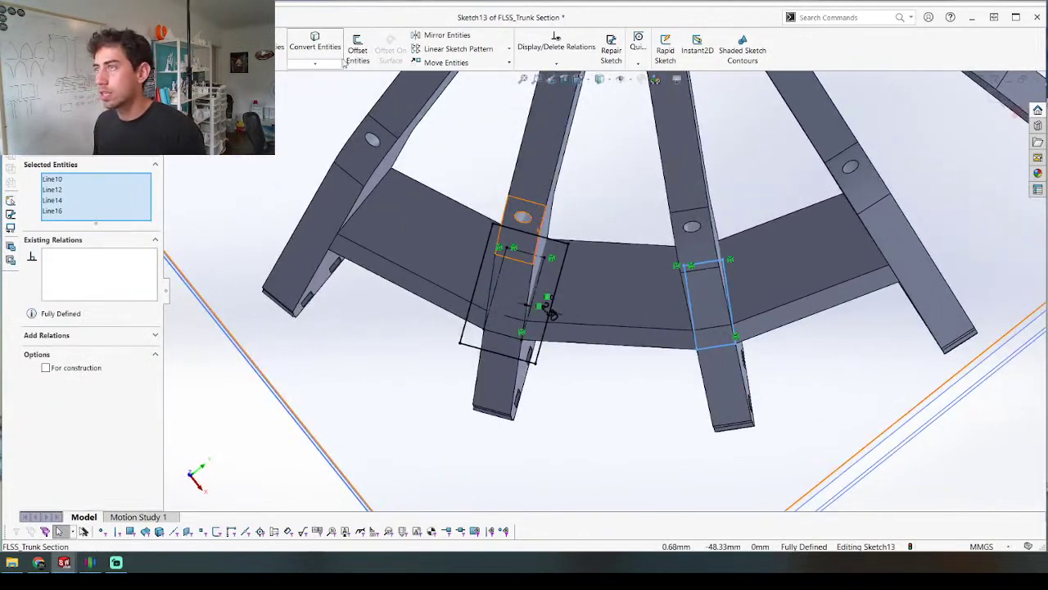
left_click(366, 54)
left_click(264, 304)
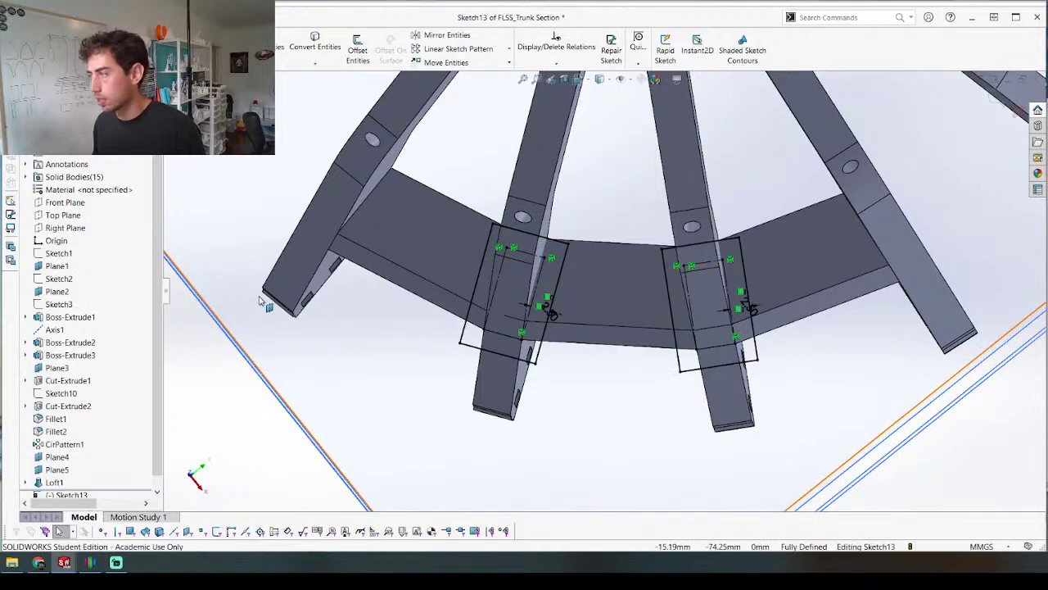
Step: Close the underside sketch and start a new sketch on the top face of the lofted band
scroll(530, 295, "up", 4)
middle_click_drag(530, 295, 545, 176)
scroll(558, 268, "down", 4)
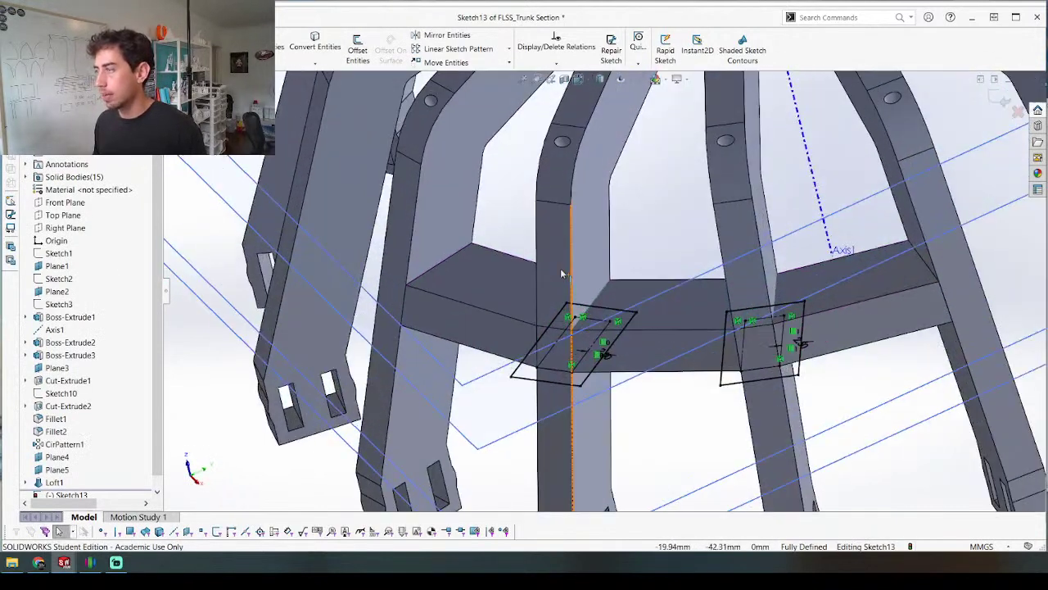
middle_click_drag(563, 272, 399, 256)
key("ctrl+b")
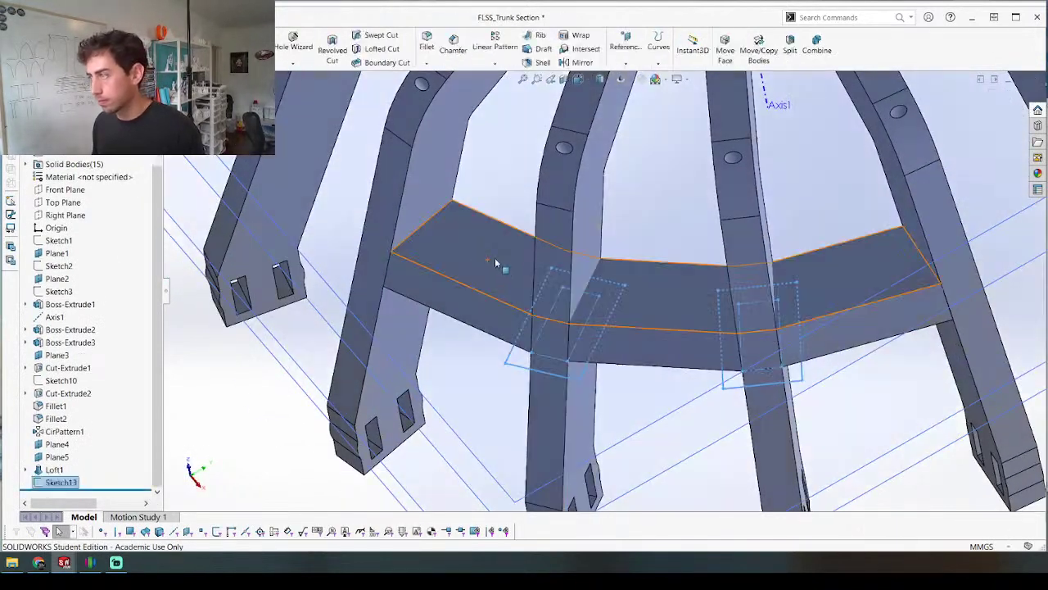
left_click(503, 269)
scroll(452, 268, "up", 1)
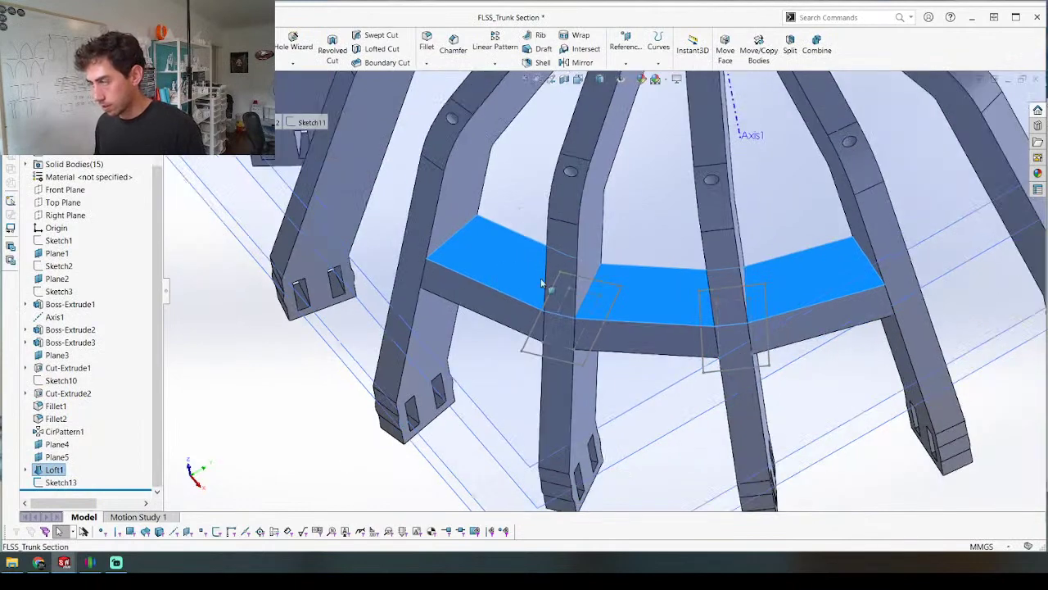
key("s")
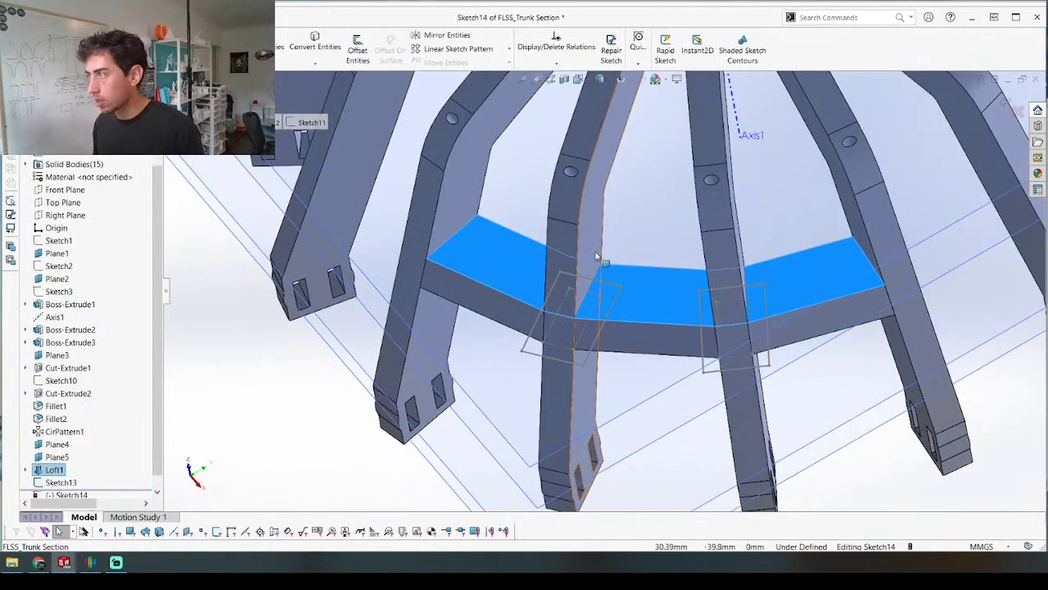
left_click(585, 255)
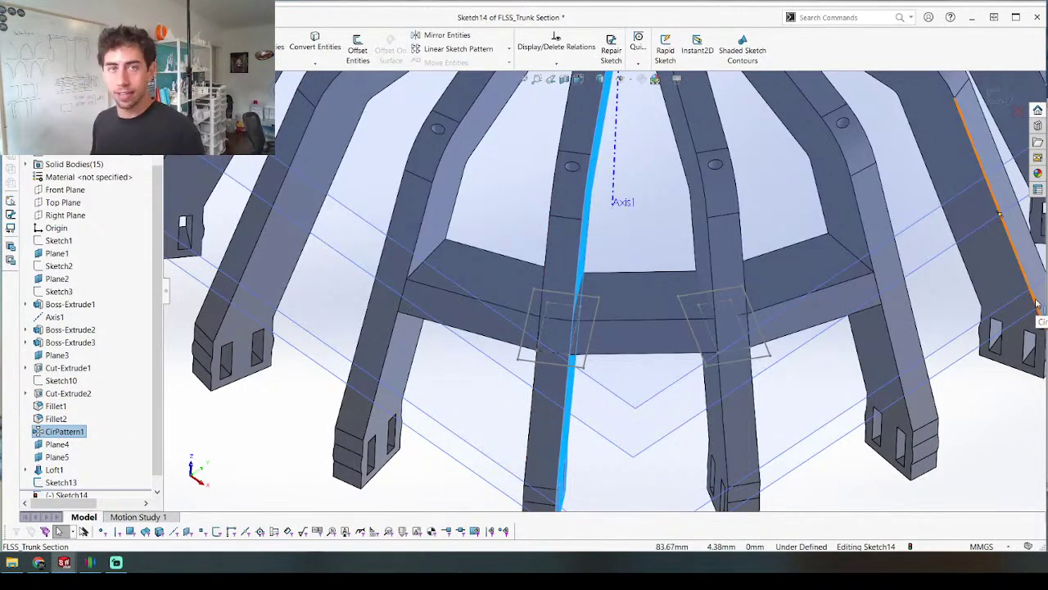
scroll(623, 297, "up", 3)
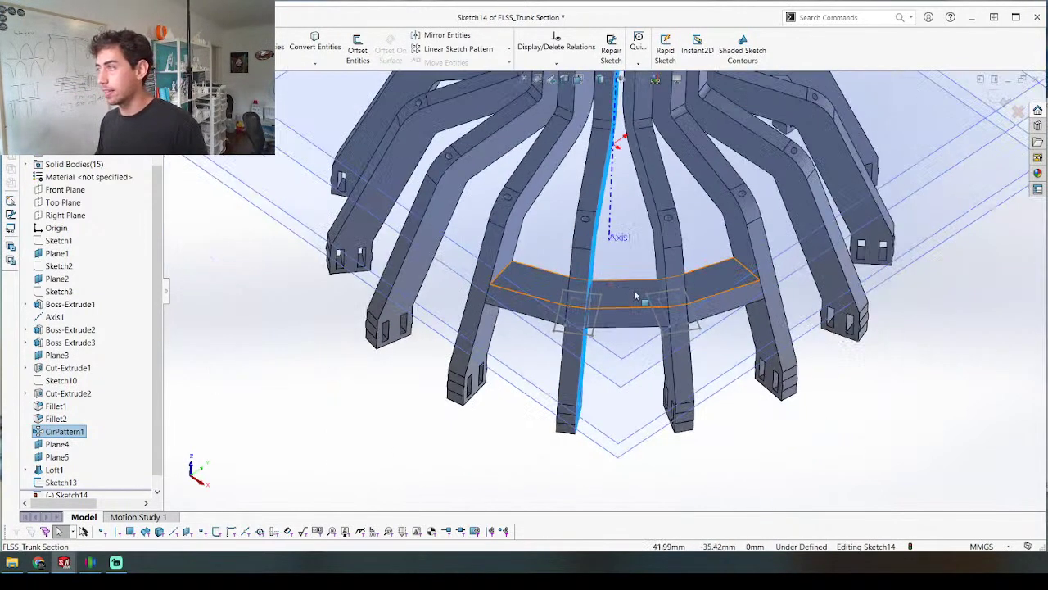
scroll(712, 284, "down", 3)
middle_click_drag(479, 366, 435, 346)
scroll(314, 282, "up", 3)
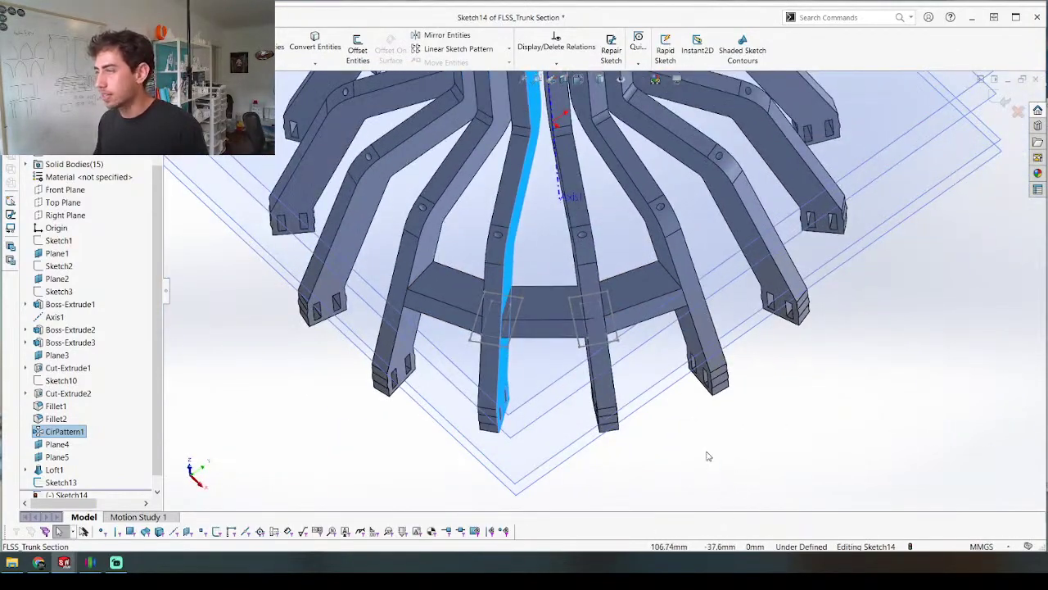
left_click(709, 456)
Step: Select the side faces of the first middle leg and generate their Intersection Curve outline on the band's top face
middle_click_drag(505, 328, 457, 321)
scroll(509, 256, "down", 3)
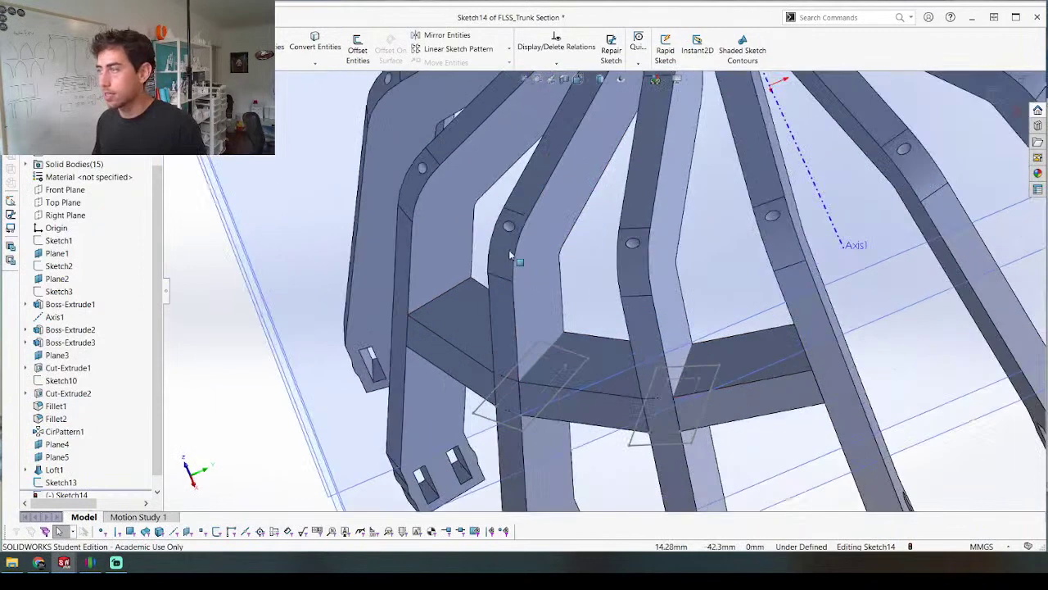
scroll(510, 253, "down", 1)
left_click(536, 318)
middle_click_drag(536, 317, 484, 322)
left_click(504, 348)
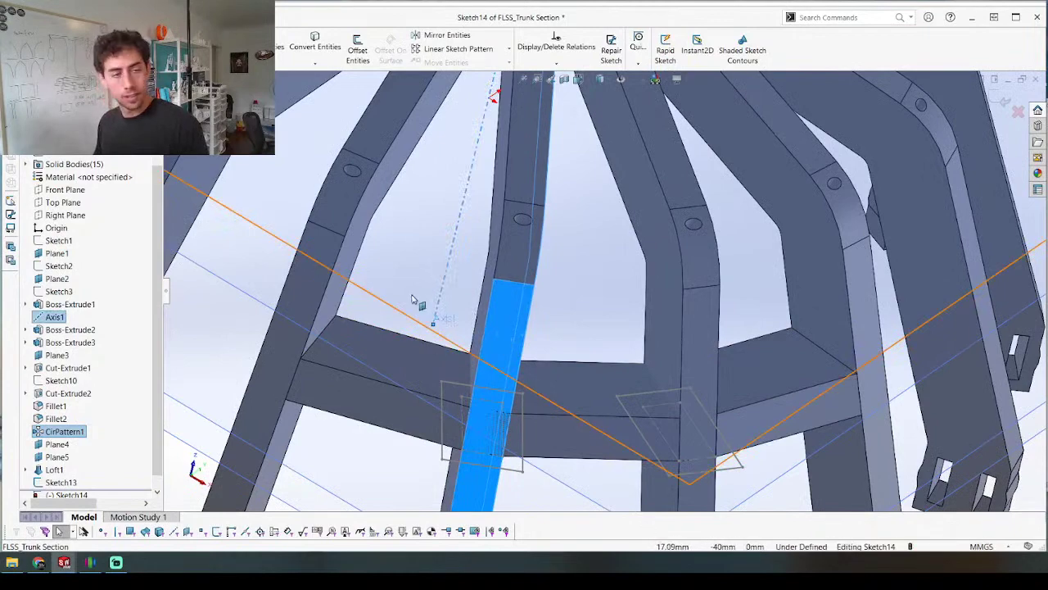
scroll(475, 349, "up", 3)
middle_click_drag(517, 340, 543, 337)
left_click(543, 334)
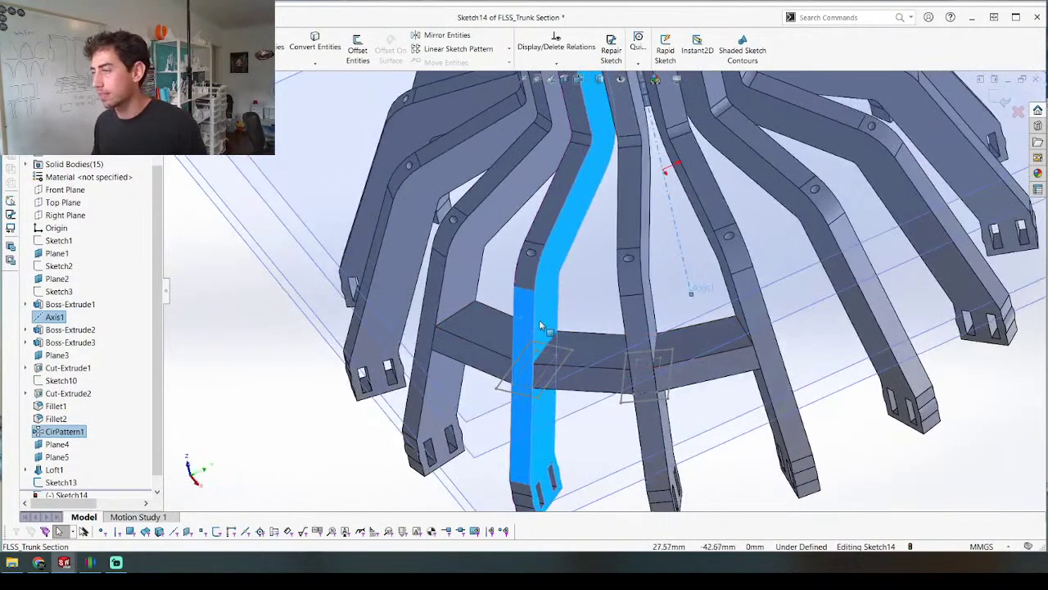
left_click(615, 299)
left_click(533, 319)
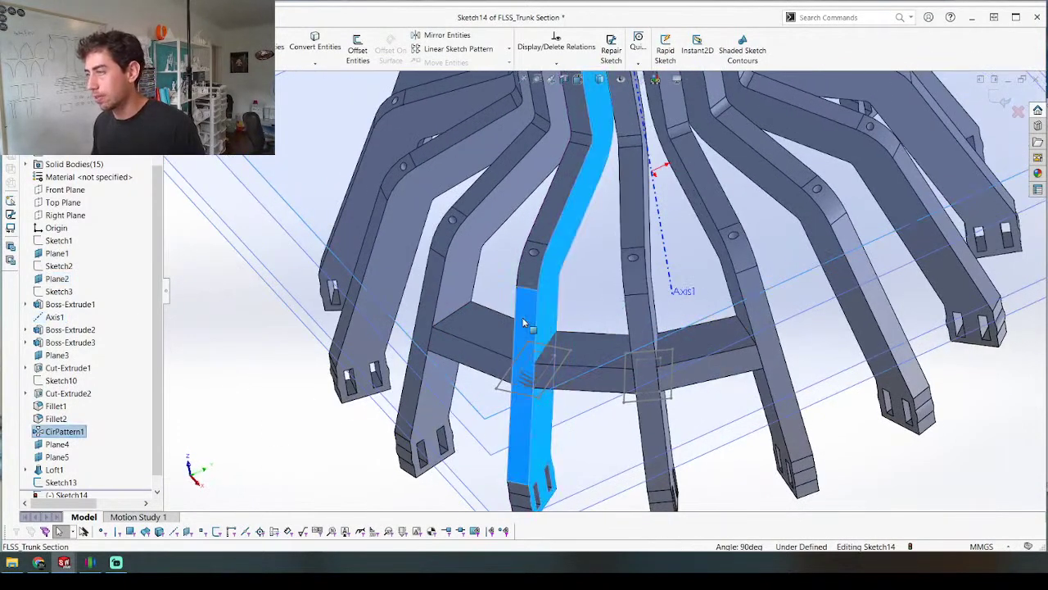
middle_click_drag(522, 317, 485, 232)
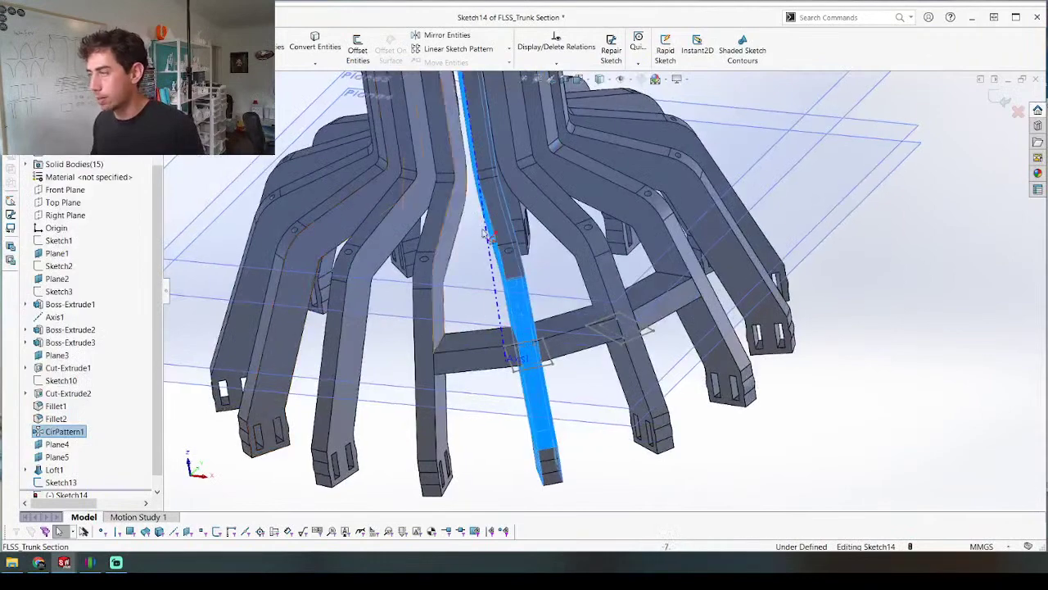
left_click(315, 64)
left_click(328, 103)
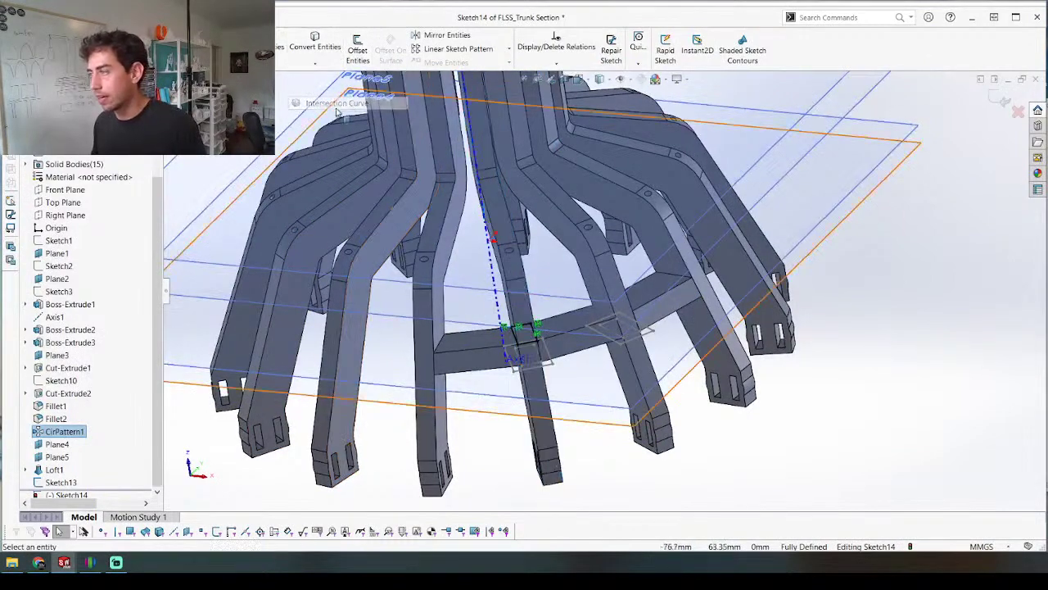
Step: Generate the Intersection Curve outline of the second middle leg's faces on the band's top face
scroll(581, 335, "down", 5)
scroll(582, 336, "up", 5)
left_click(570, 337)
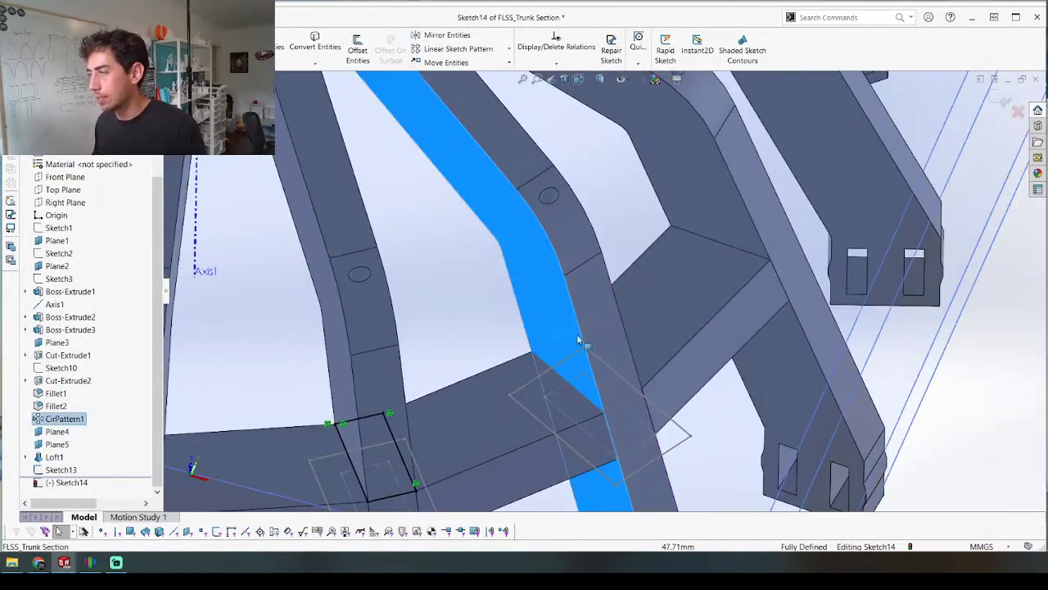
middle_click_drag(597, 322, 531, 309)
left_click(628, 271, "ctrl")
left_click(681, 294)
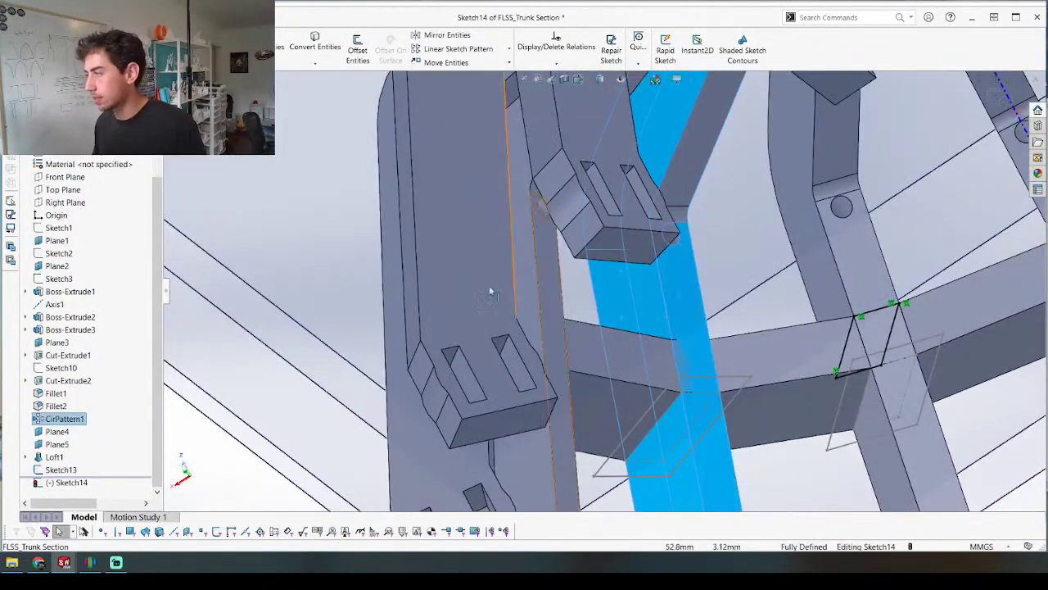
left_click(315, 64)
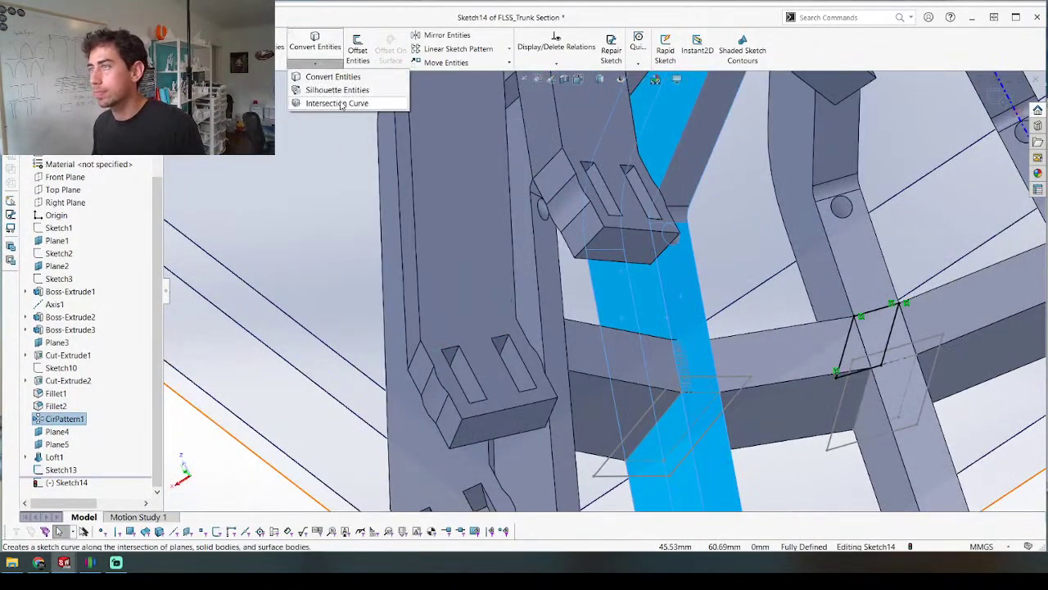
left_click(341, 105)
Step: Offset one middle leg's four-line outline outward in the top-face sketch, keeping the same 2.5 mm distance
scroll(492, 278, "up", 4)
middle_click_drag(524, 287, 758, 397)
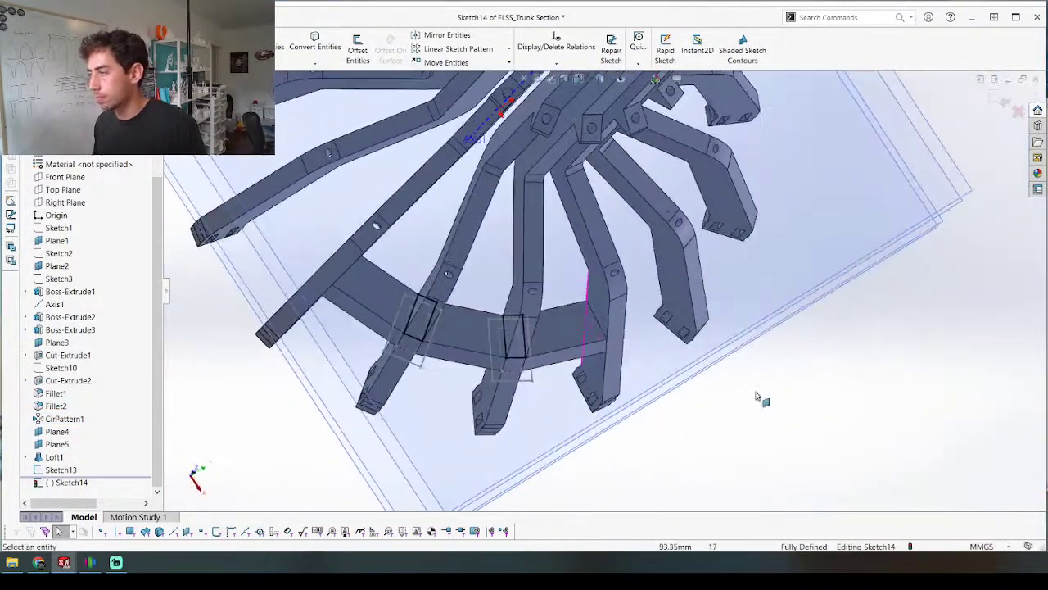
scroll(410, 311, "down", 3)
left_click_drag(385, 245, 483, 414)
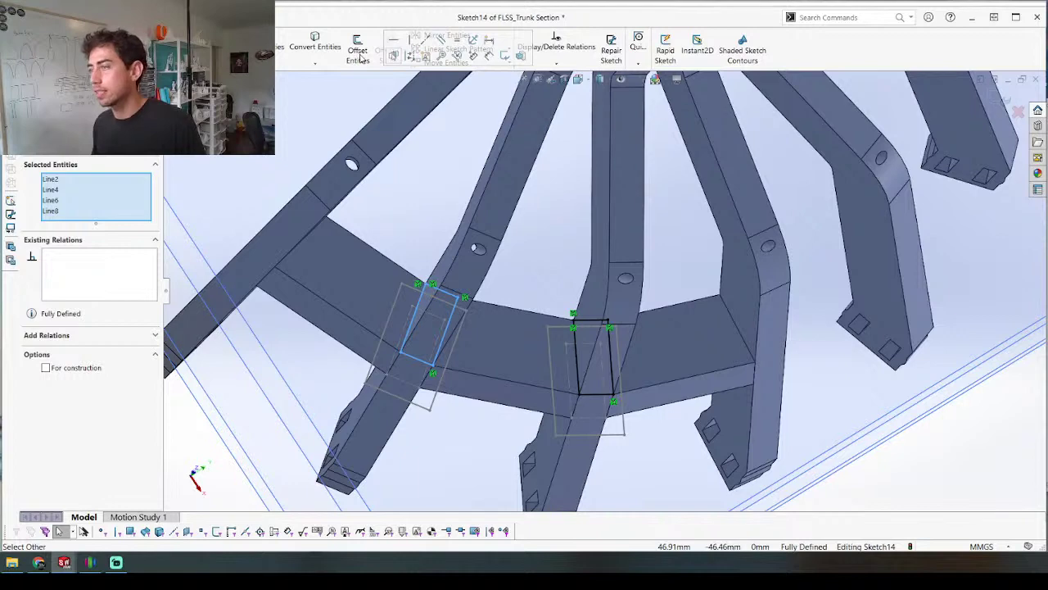
left_click(361, 59)
left_click(455, 339)
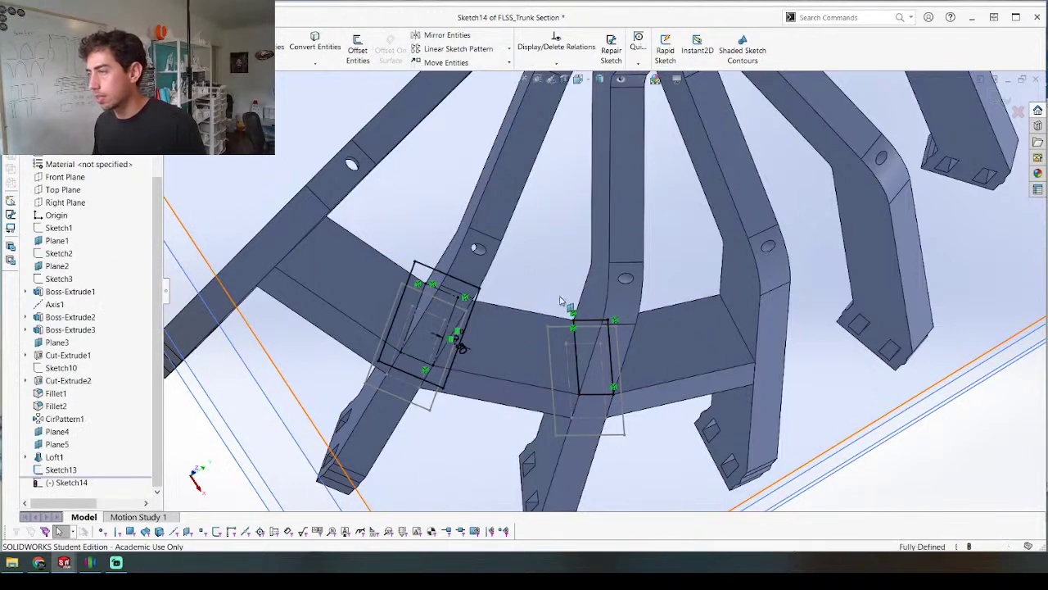
Step: Offset the other middle leg's outline outward by the same distance in the top-face sketch
left_click_drag(547, 273, 634, 403)
left_click(357, 49)
left_click(478, 301)
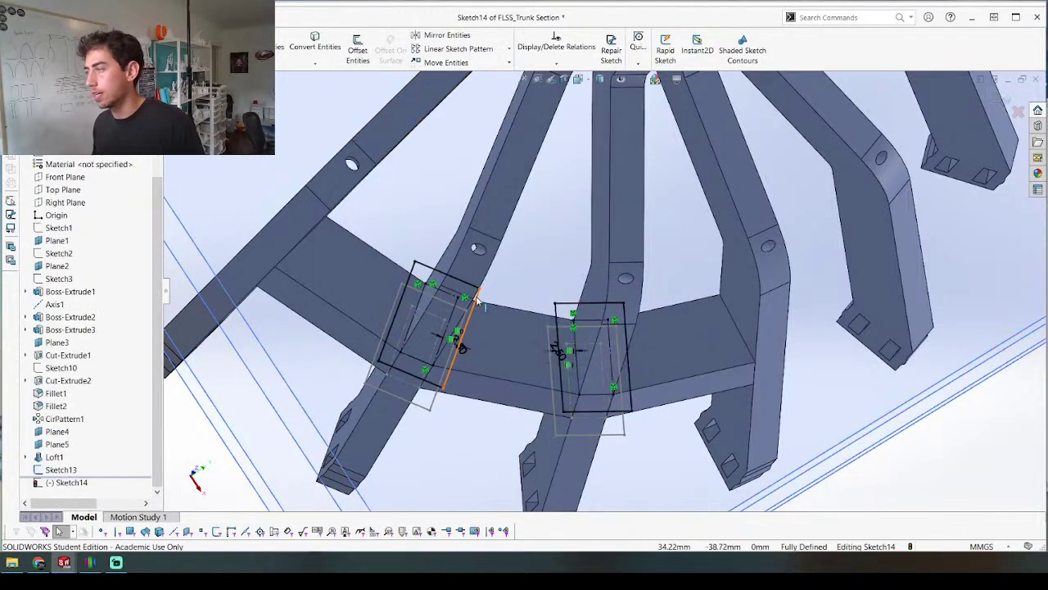
Step: Close the top-face sketch and try to loft between the complete underside and top-face outline sketches
scroll(478, 303, "up", 4)
middle_click_drag(480, 331, 446, 202)
scroll(446, 202, "down", 3)
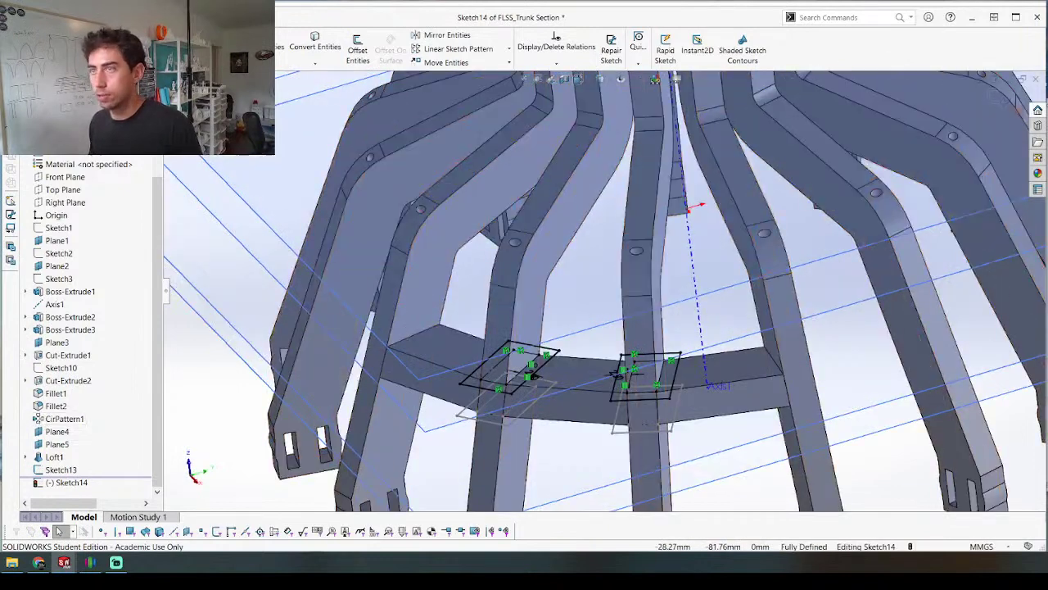
left_click(18, 48)
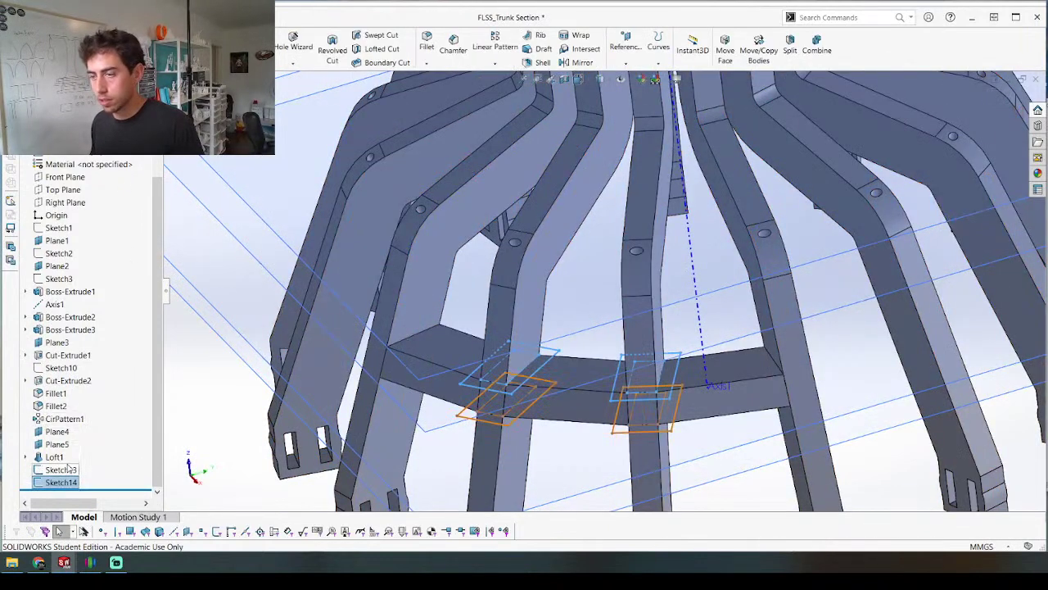
left_click(68, 471)
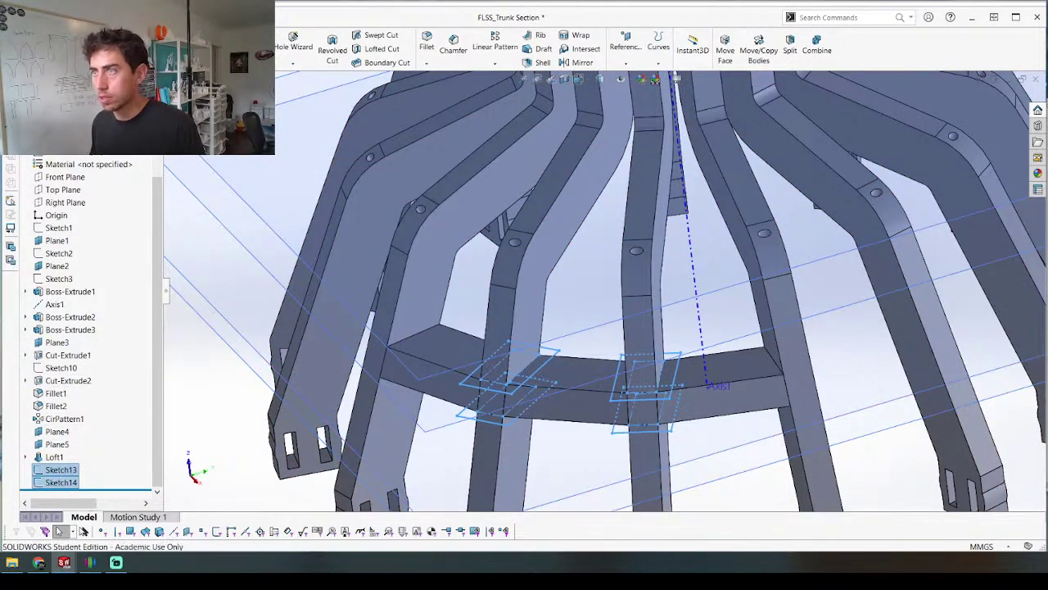
left_click(185, 49)
left_click(666, 292)
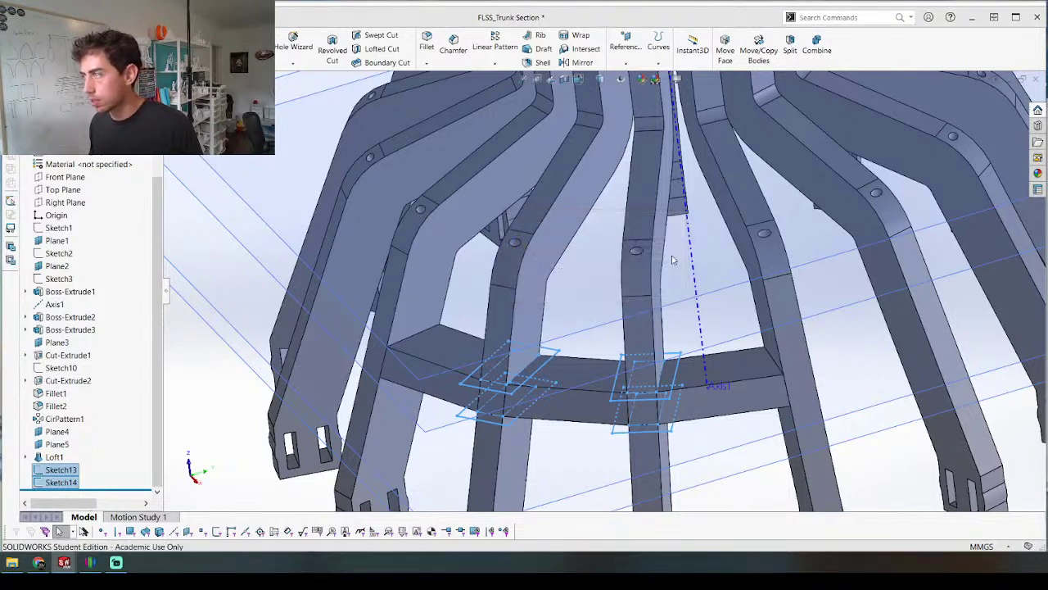
Step: Loft a block around the first middle leg, using its offset outlines on the band's top and underside as closed-loop profiles
right_click(484, 395)
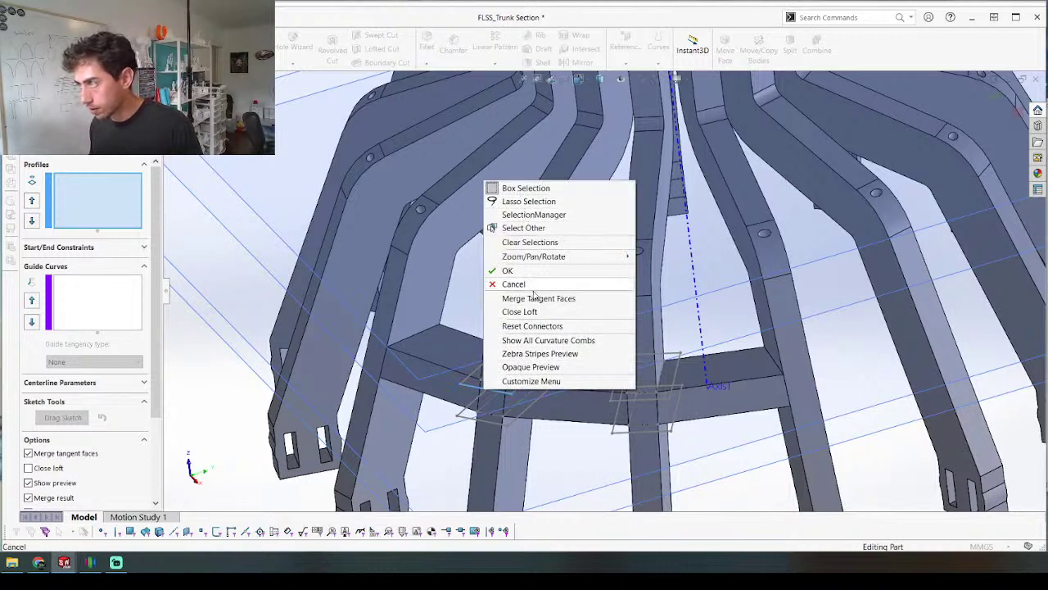
left_click(532, 214)
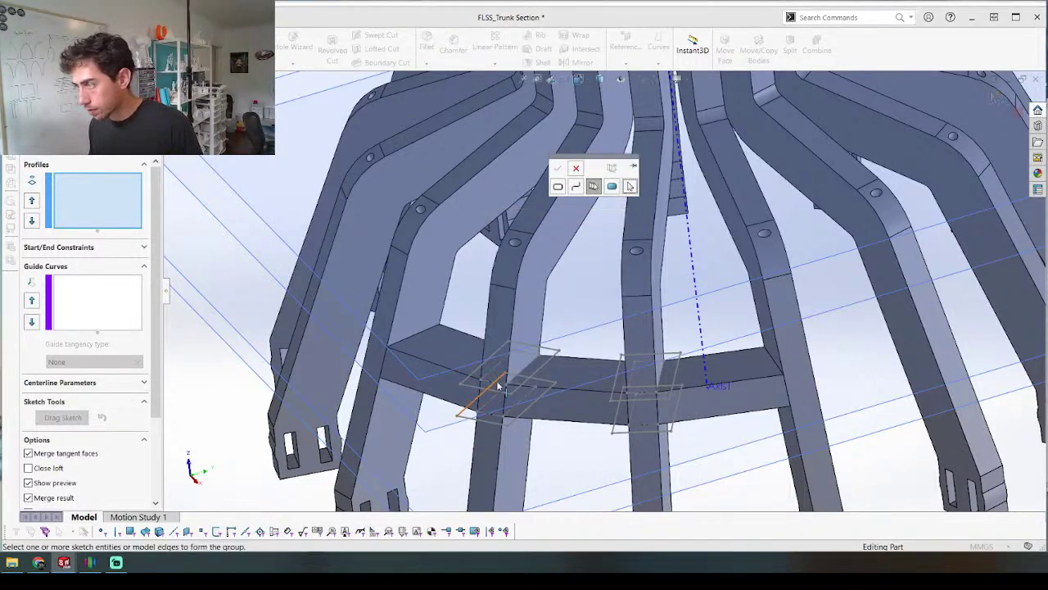
left_click(559, 187)
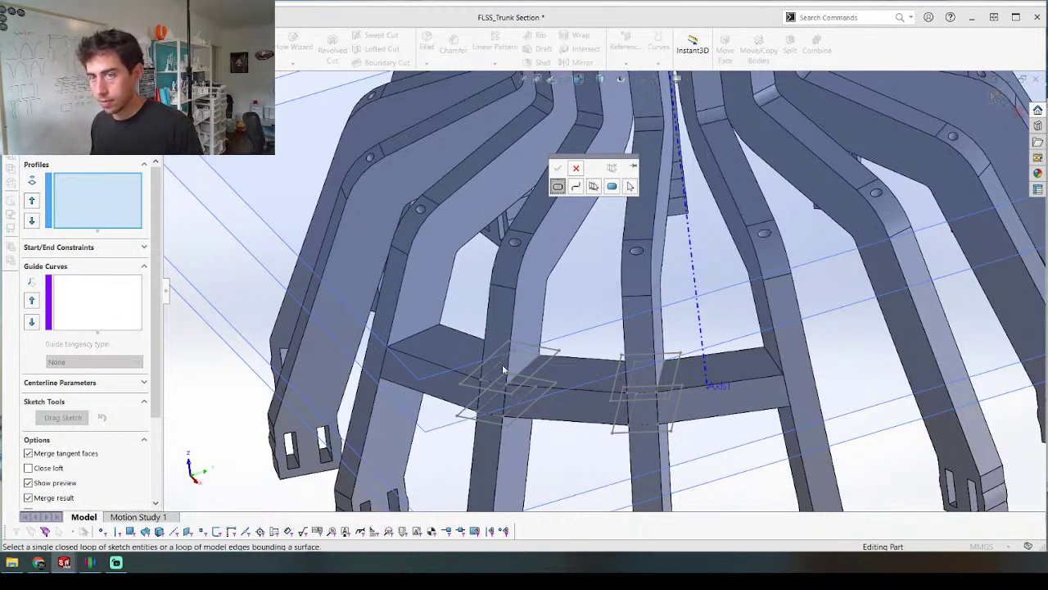
left_click(494, 394)
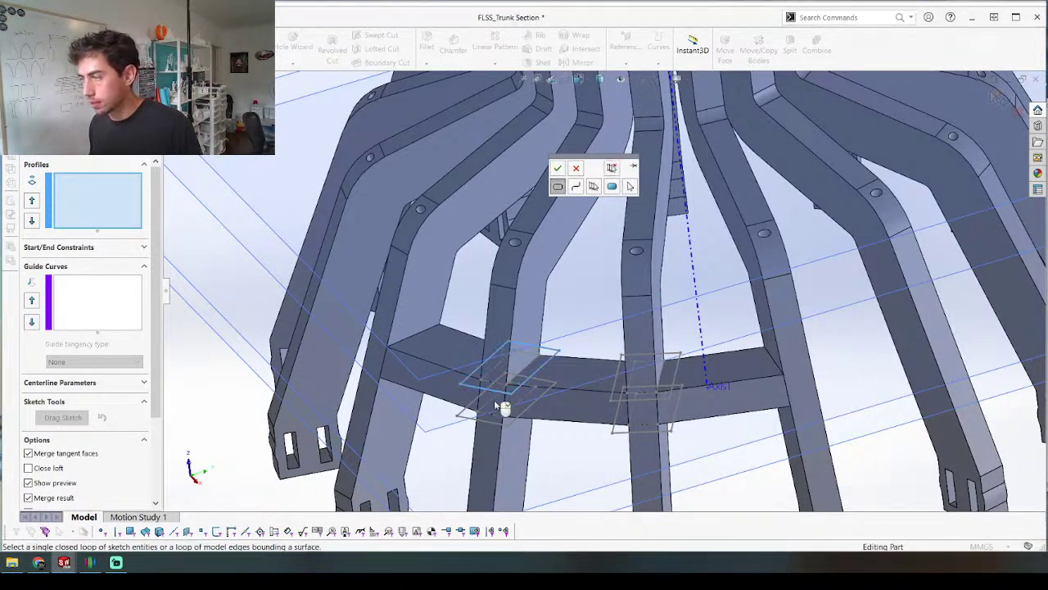
right_click(490, 426)
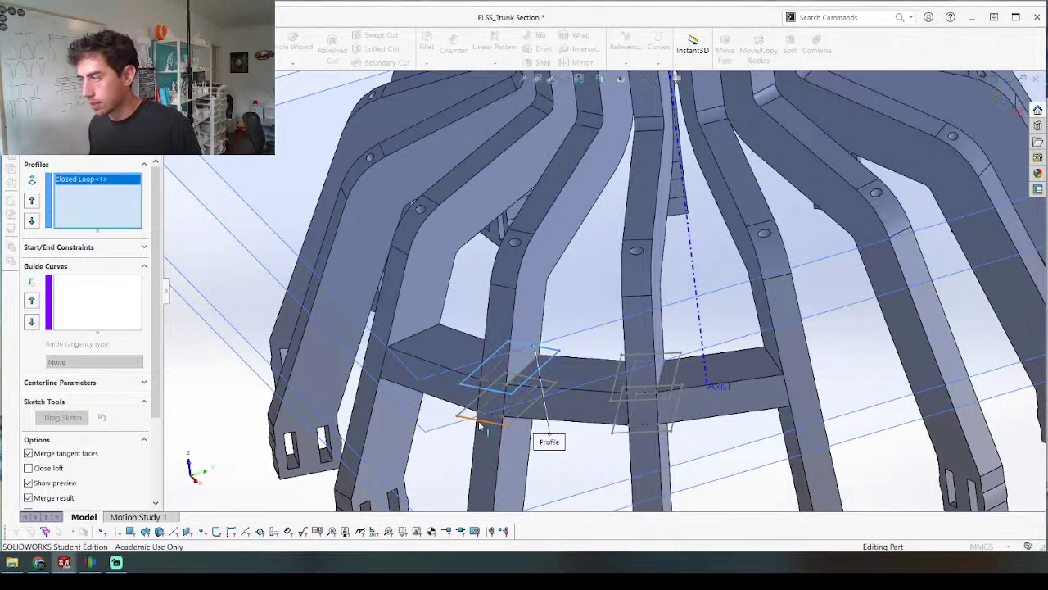
right_click(444, 456)
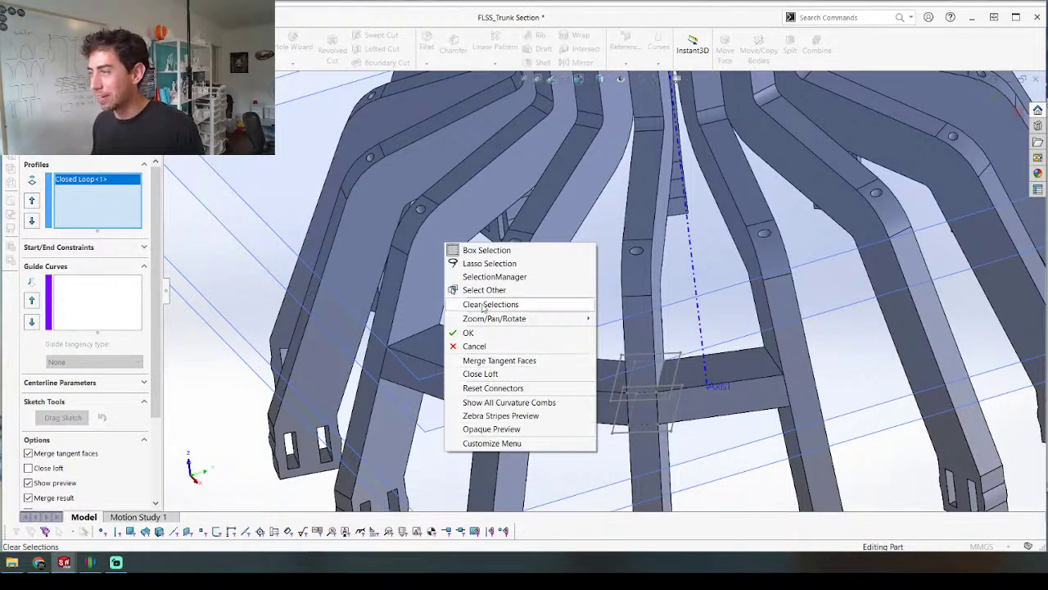
left_click(494, 278)
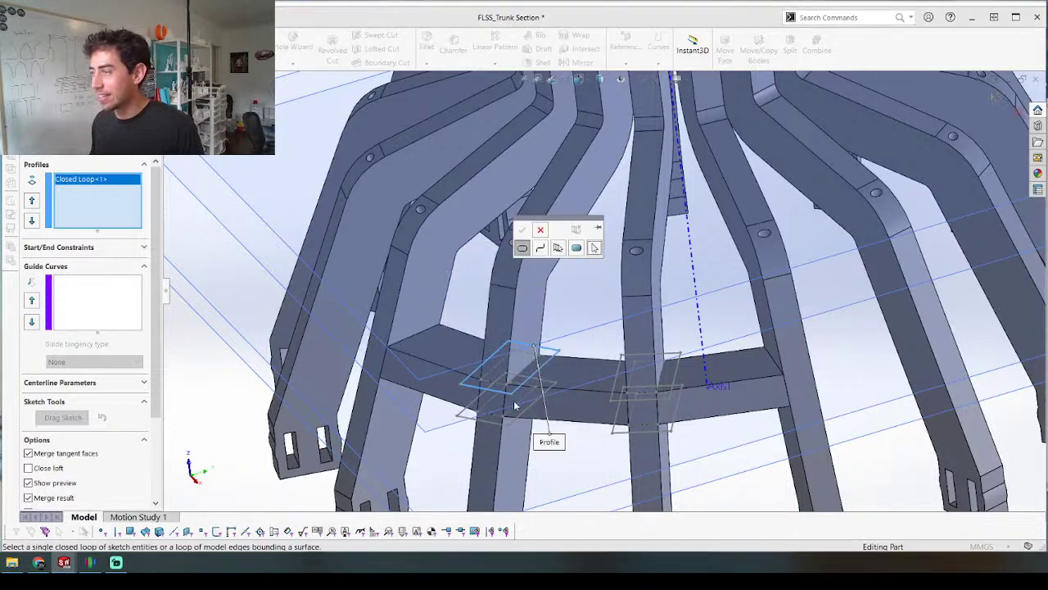
left_click(489, 423)
right_click(450, 445)
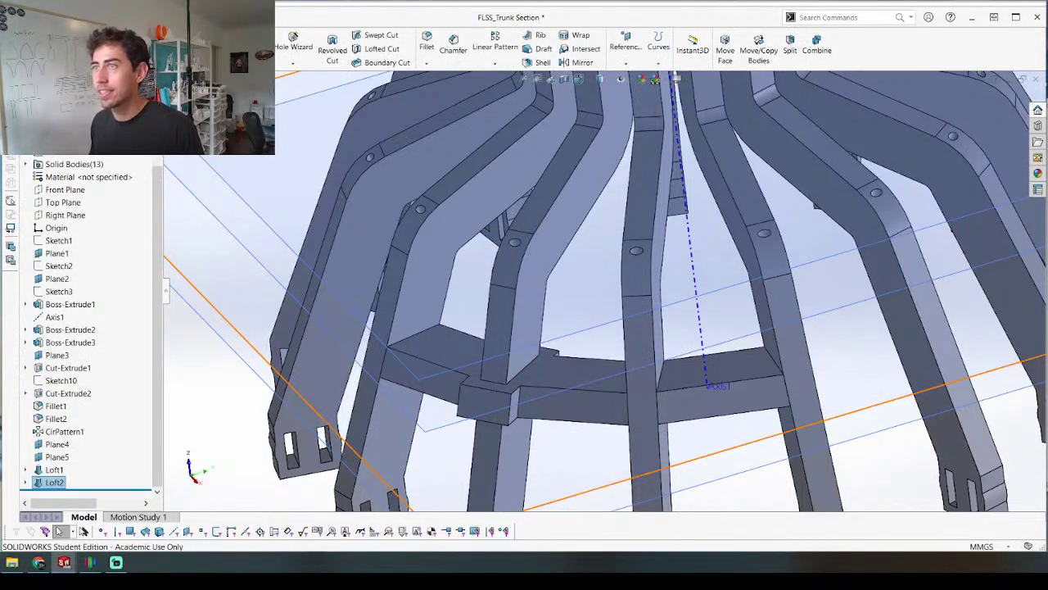
key("Return")
scroll(622, 405, "down", 2)
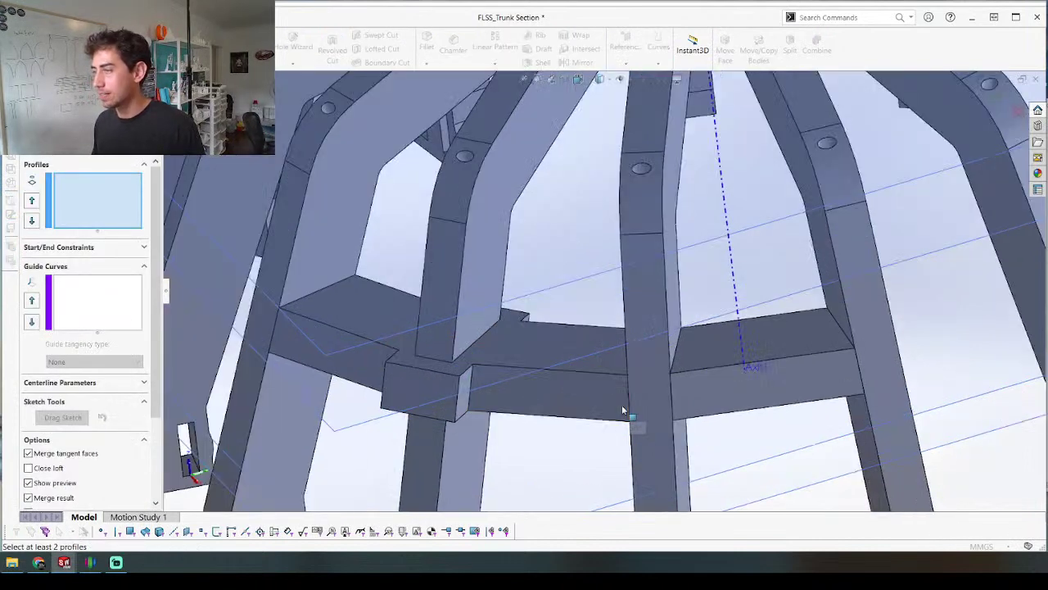
key("Escape")
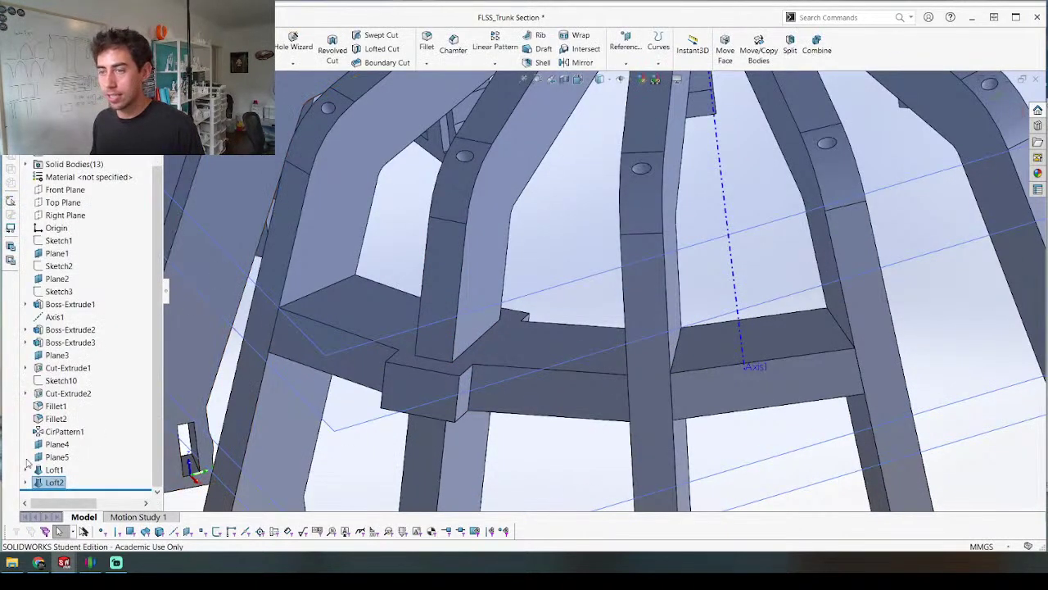
Step: Edit the block loft's feature scope so that it merges with the connecting band but not with the trunk legs
right_click(41, 483)
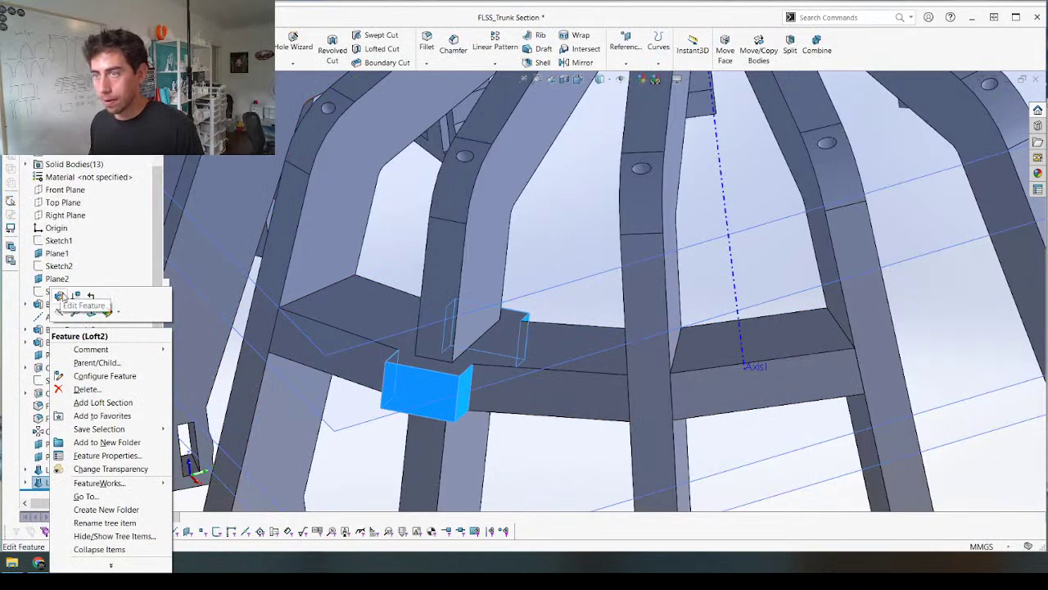
left_click(63, 296)
scroll(70, 474, "down", 5)
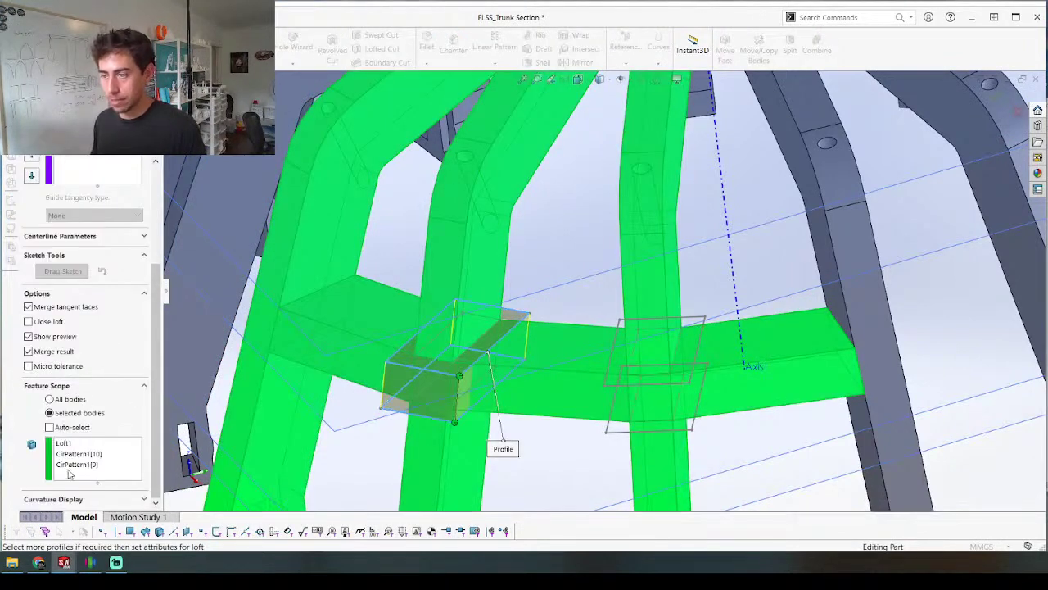
left_click(67, 427)
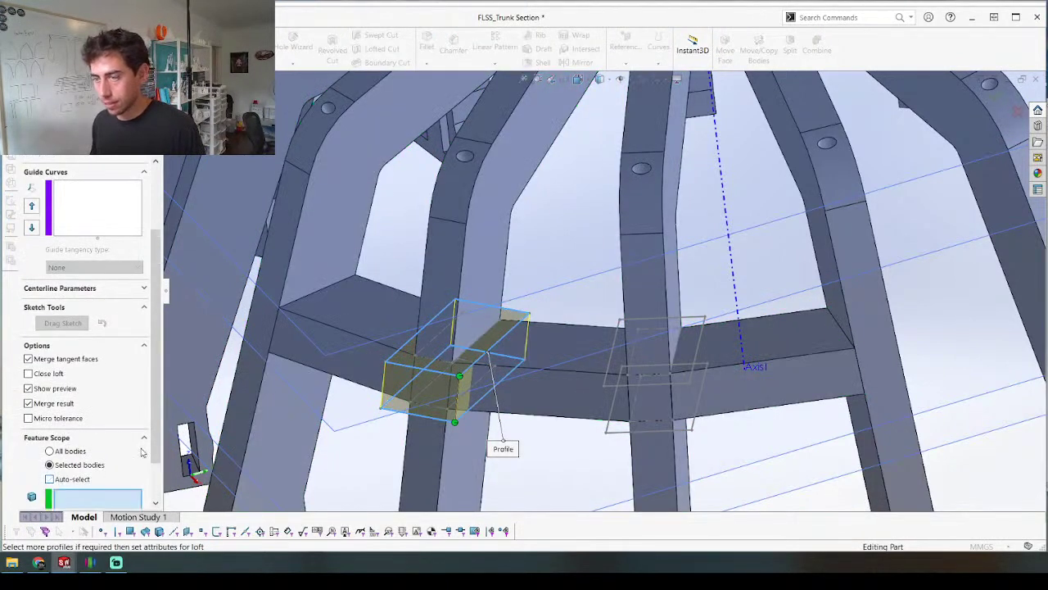
key("Return")
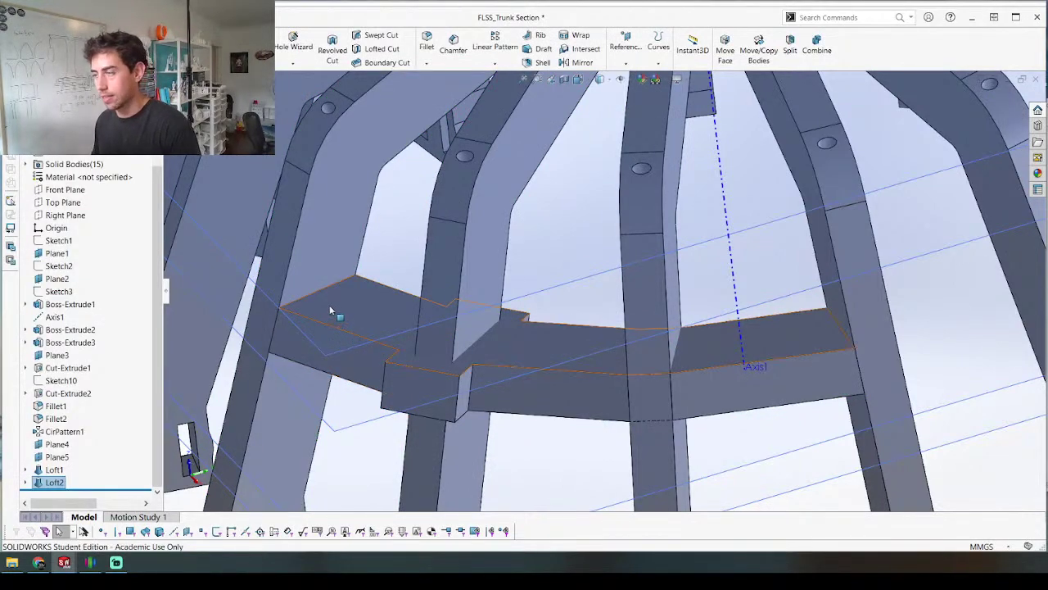
Step: Make both sketches with the offset leg outlines, Sketch14 and Sketch13 of the block loft, visible in the model
scroll(329, 305, "up", 5)
scroll(599, 298, "down", 3)
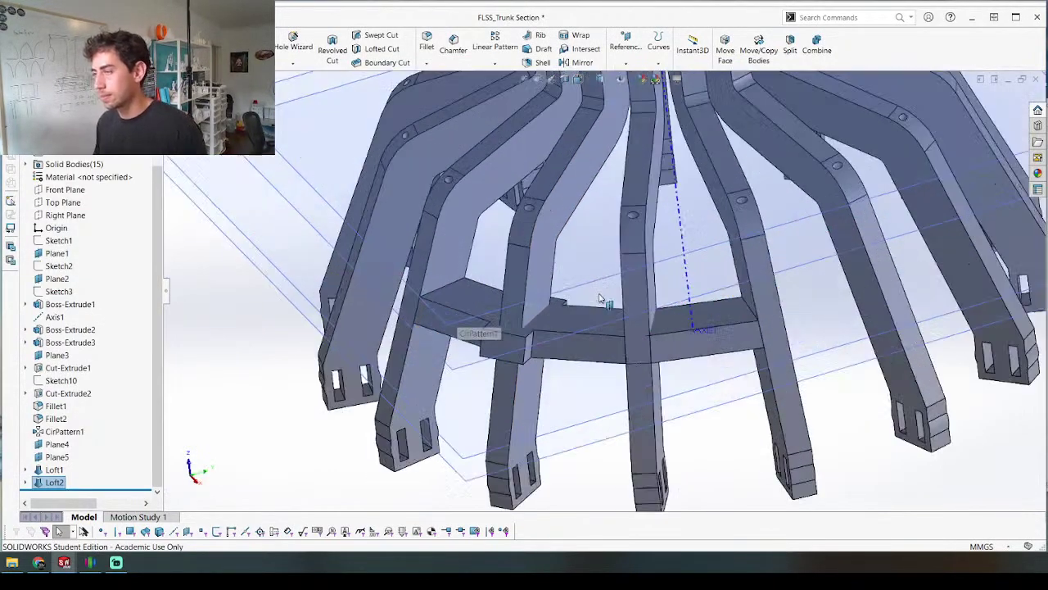
middle_click_drag(599, 298, 517, 280)
middle_click_drag(580, 352, 606, 414)
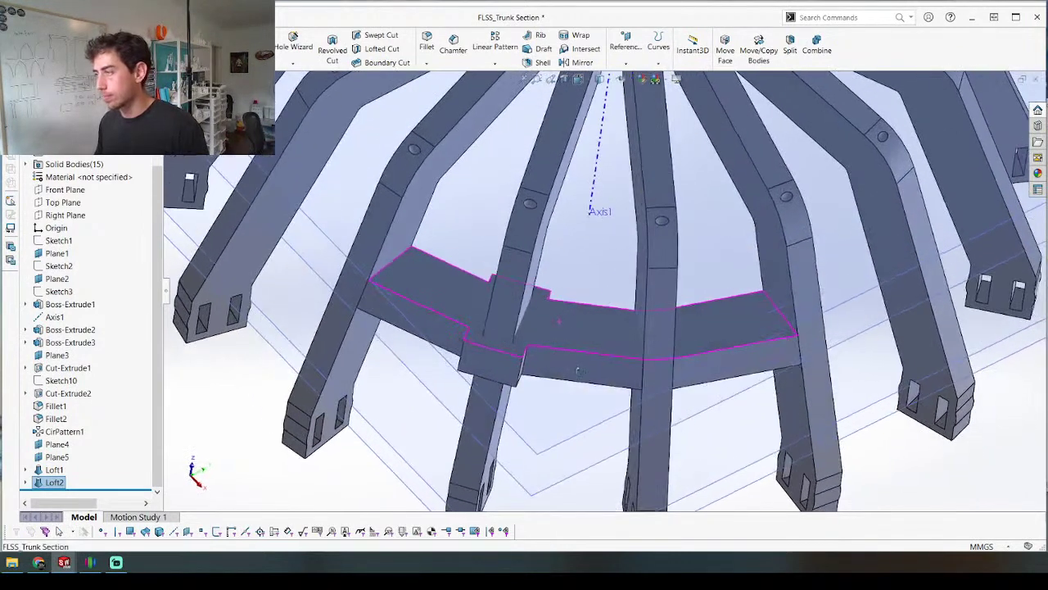
left_click(25, 471)
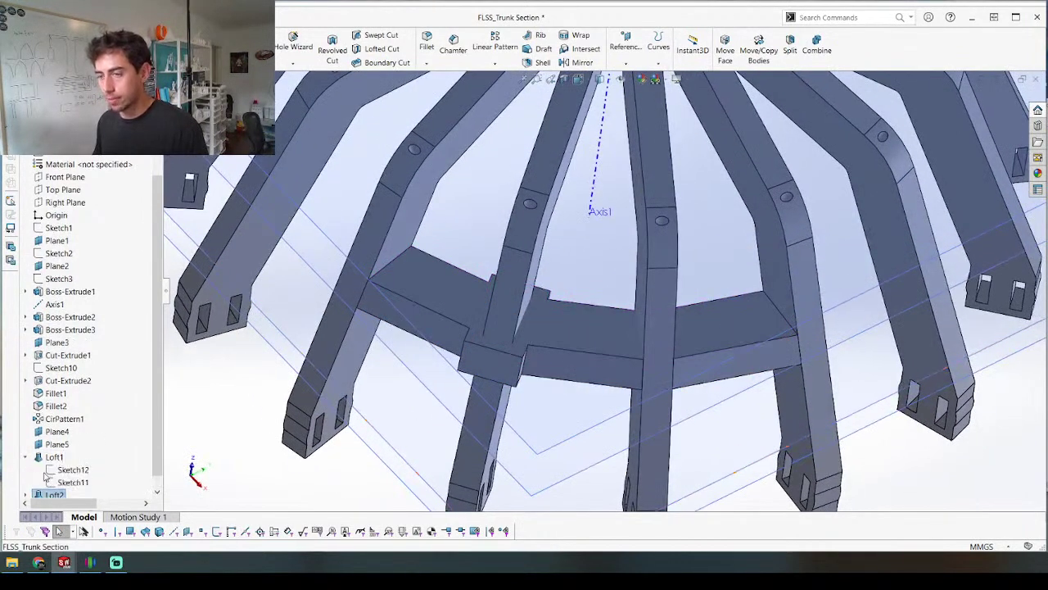
right_click(56, 470)
left_click(66, 366)
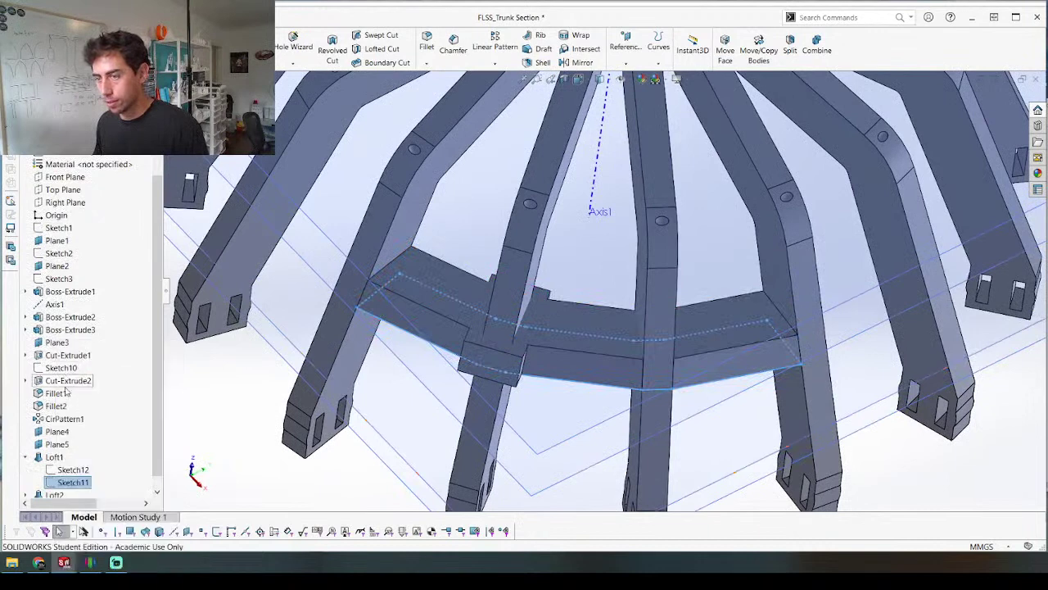
right_click(56, 480)
left_click(33, 473)
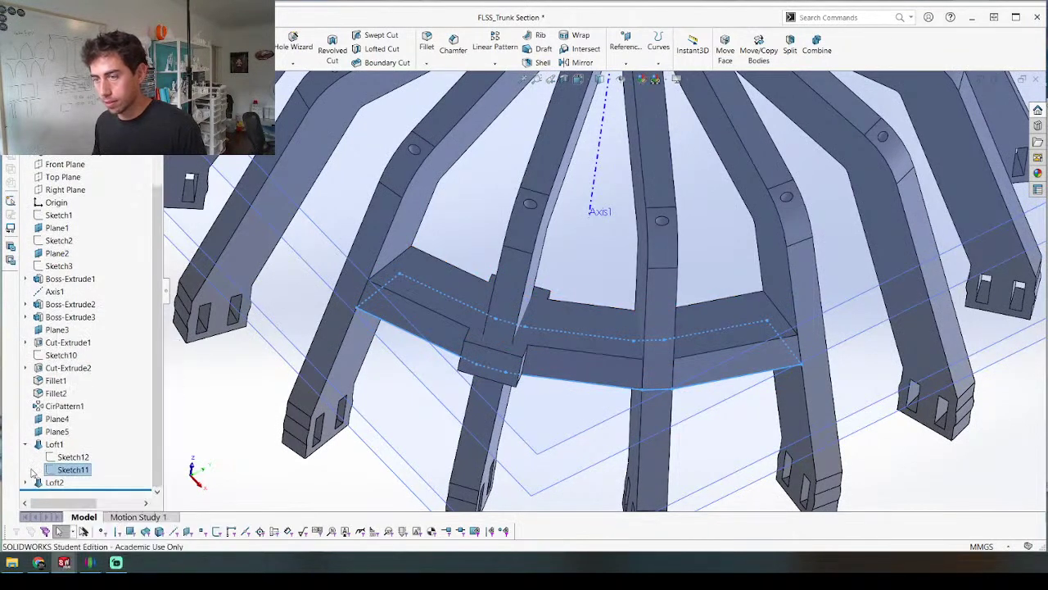
left_click(26, 482)
right_click(70, 469)
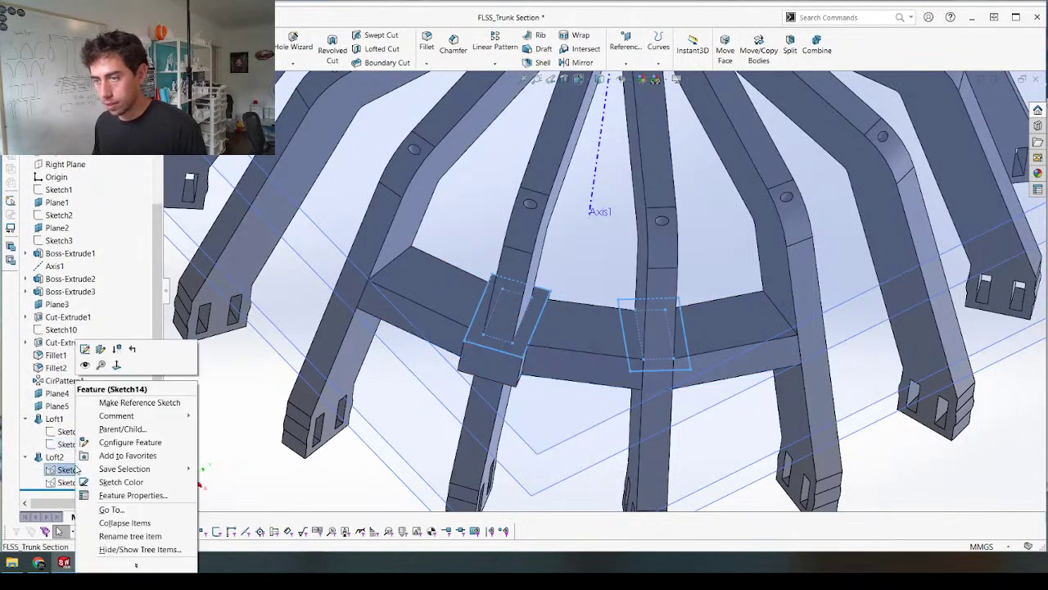
left_click(85, 366)
right_click(67, 482)
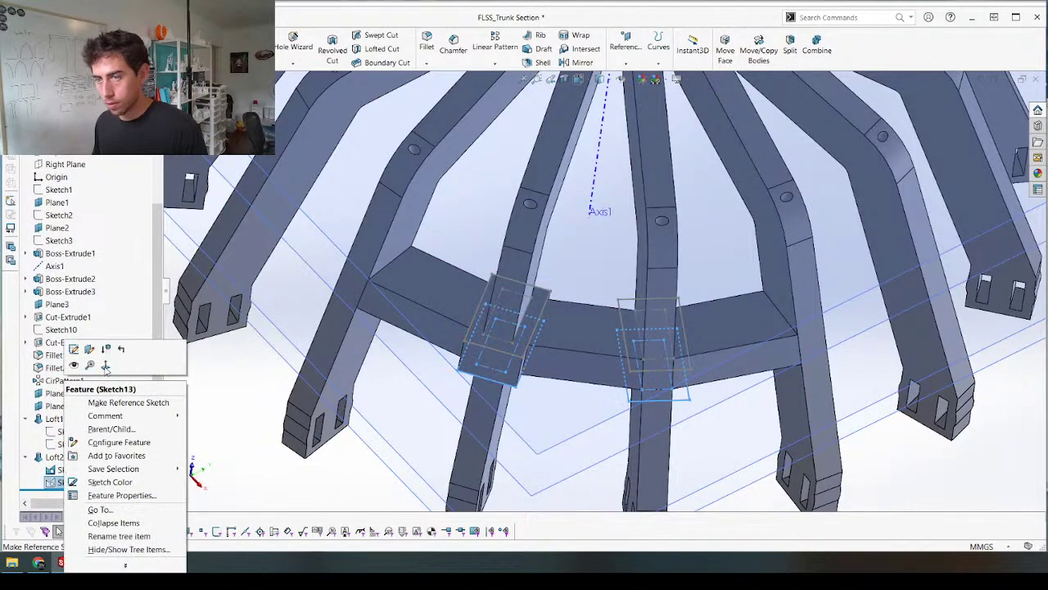
left_click(74, 364)
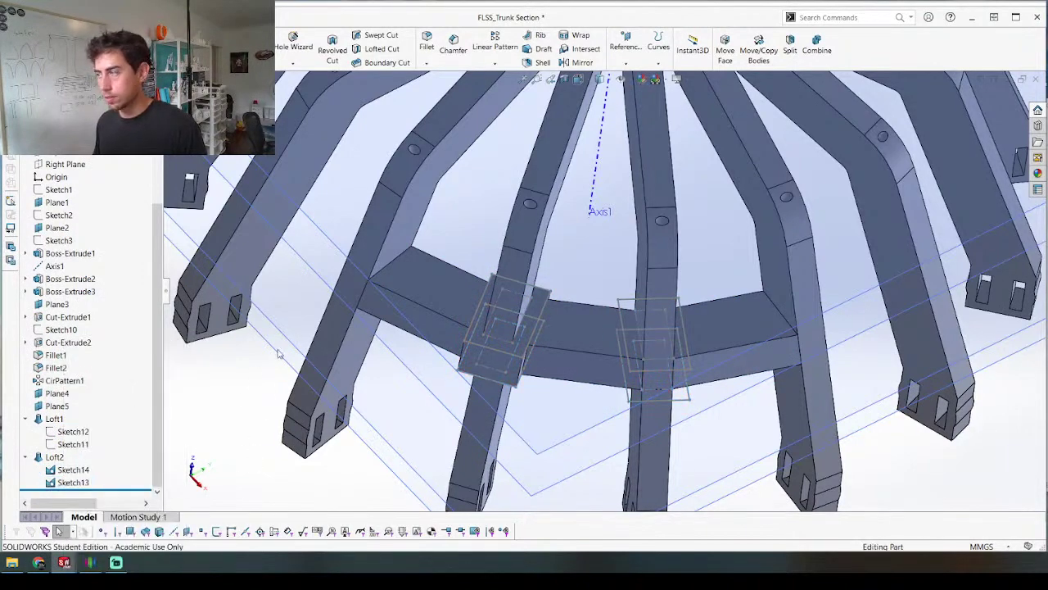
Step: Isolate the connecting band together with the two outer legs that it joins
scroll(524, 299, "up", 2)
scroll(632, 326, "down", 3)
middle_click_drag(632, 326, 512, 295)
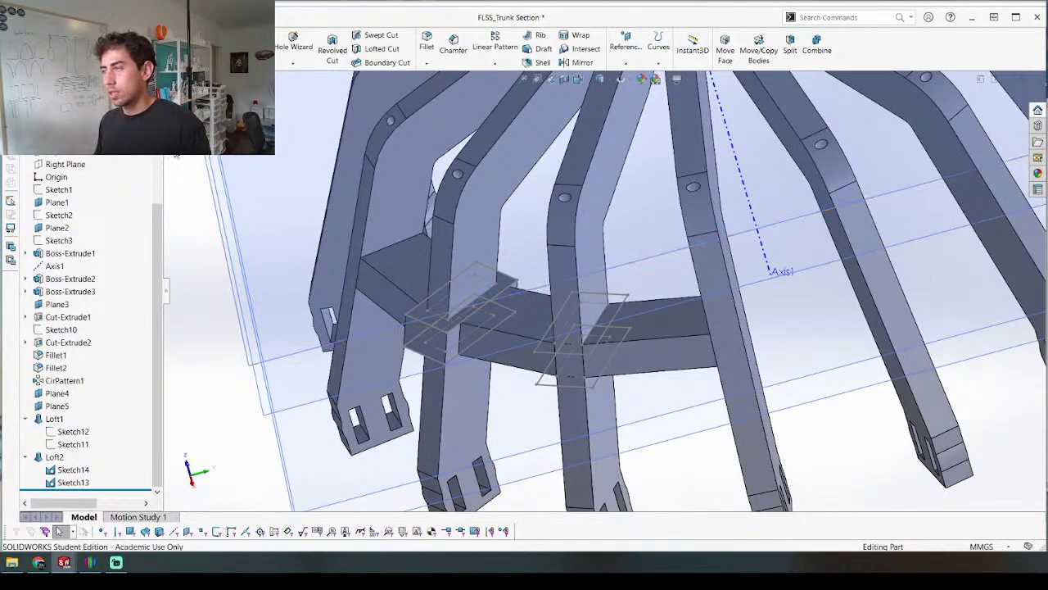
middle_click_drag(401, 278, 416, 331)
middle_click_drag(532, 278, 446, 353)
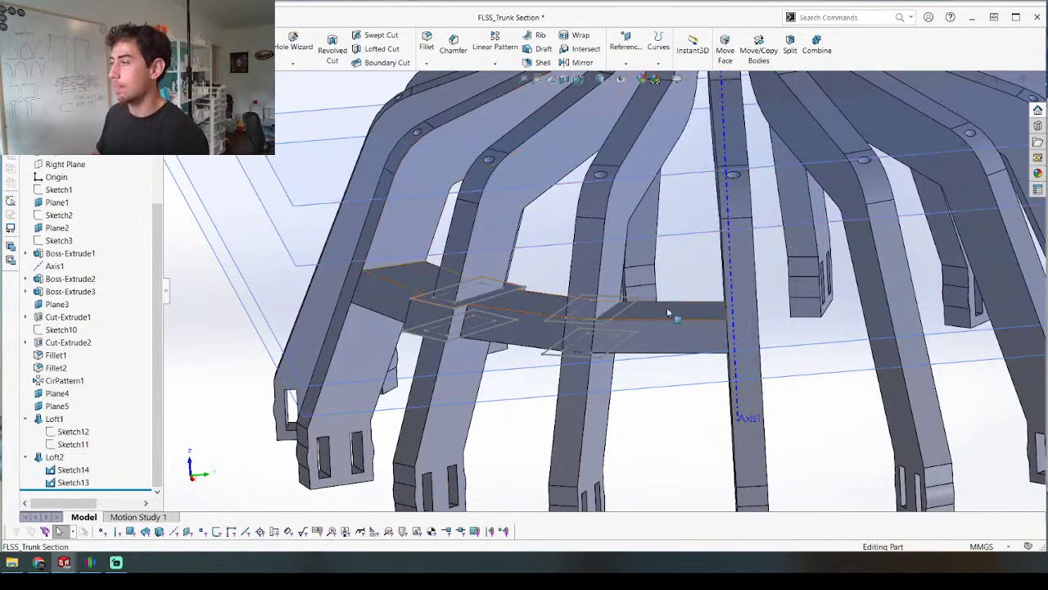
middle_click_drag(684, 314, 734, 251)
left_click(745, 259)
scroll(744, 259, "up", 5)
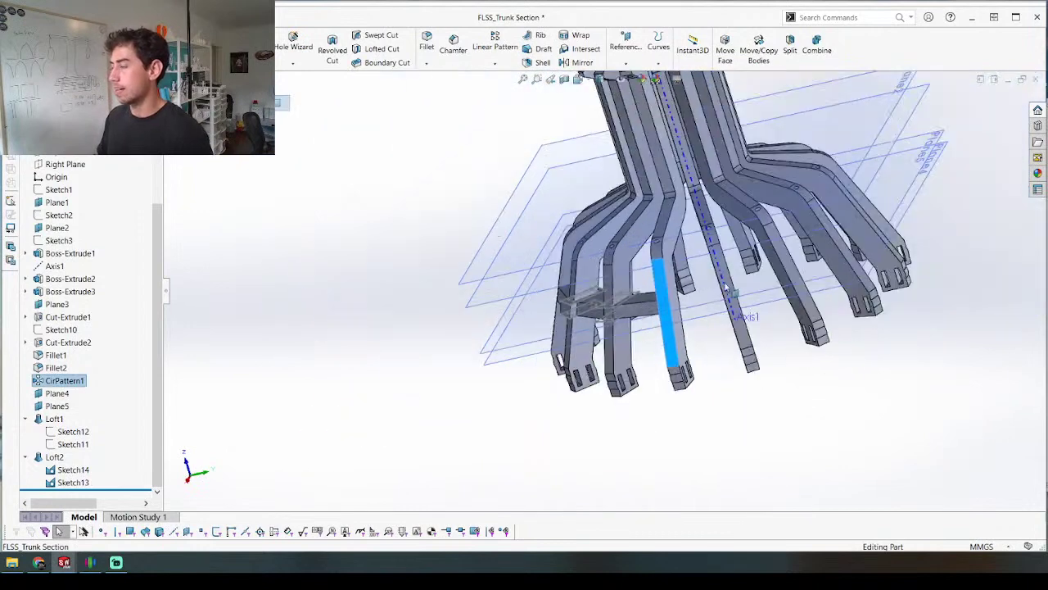
middle_click_drag(731, 291, 765, 283)
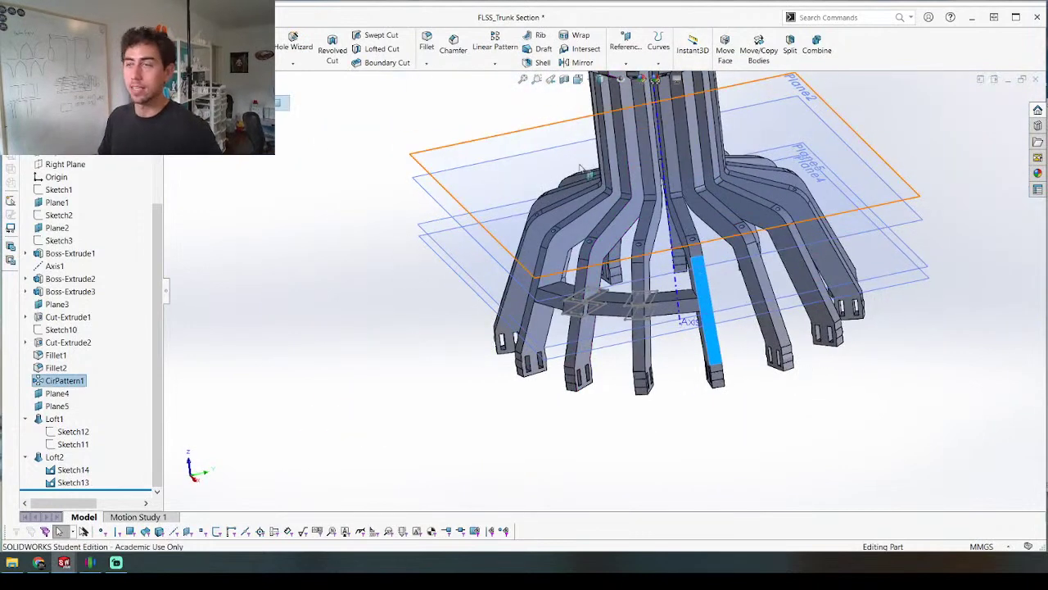
left_click(571, 303, "ctrl")
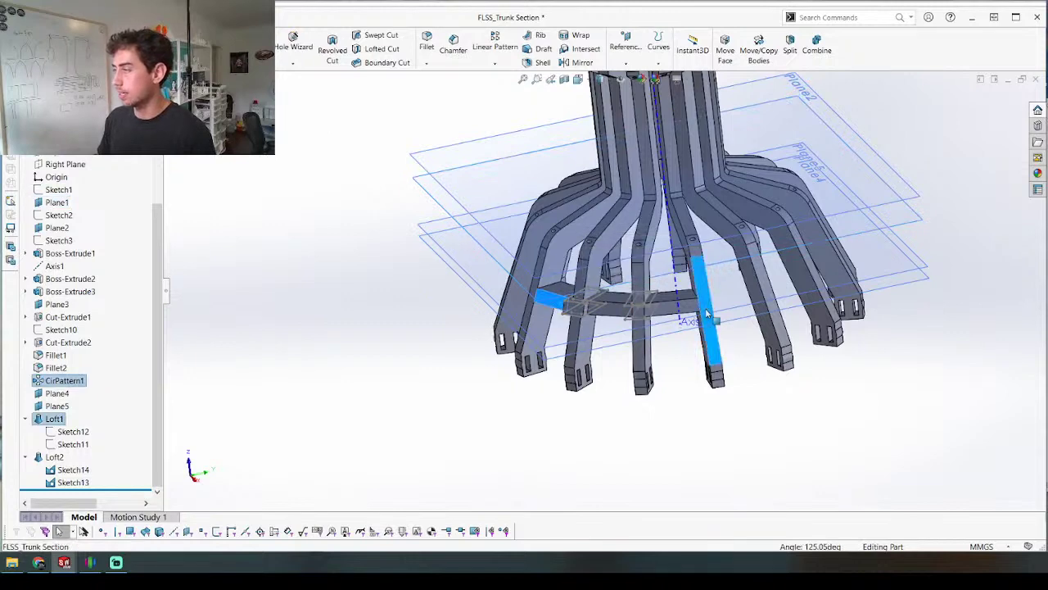
right_click(713, 316)
left_click(769, 475)
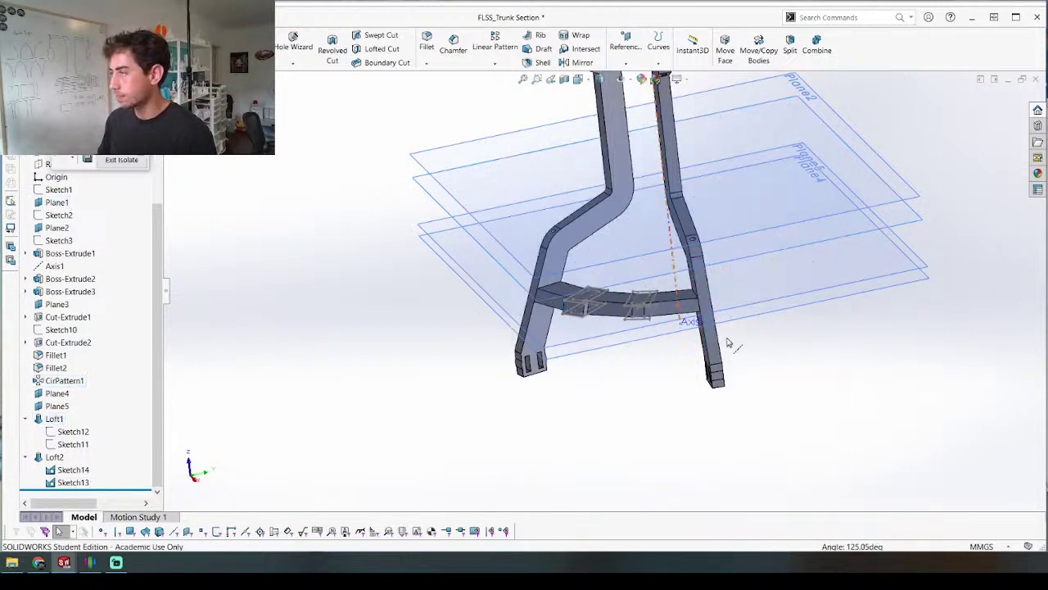
Step: Examine how the isolated band meets the two outer legs, and exit the isolated view
scroll(727, 342, "up", 2)
middle_click_drag(728, 342, 635, 370)
scroll(458, 239, "down", 5)
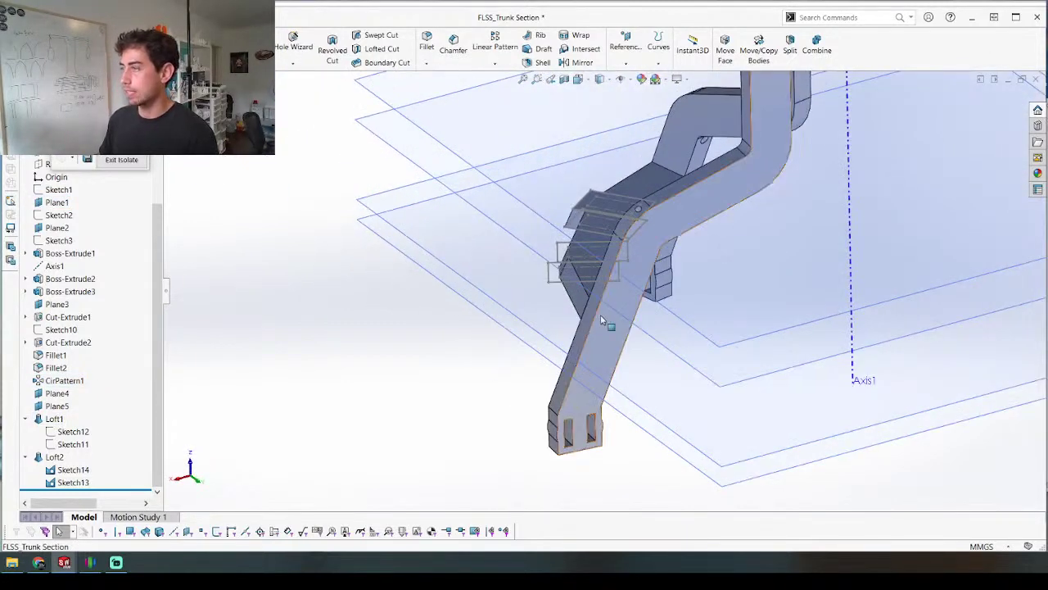
middle_click_drag(602, 321, 657, 305)
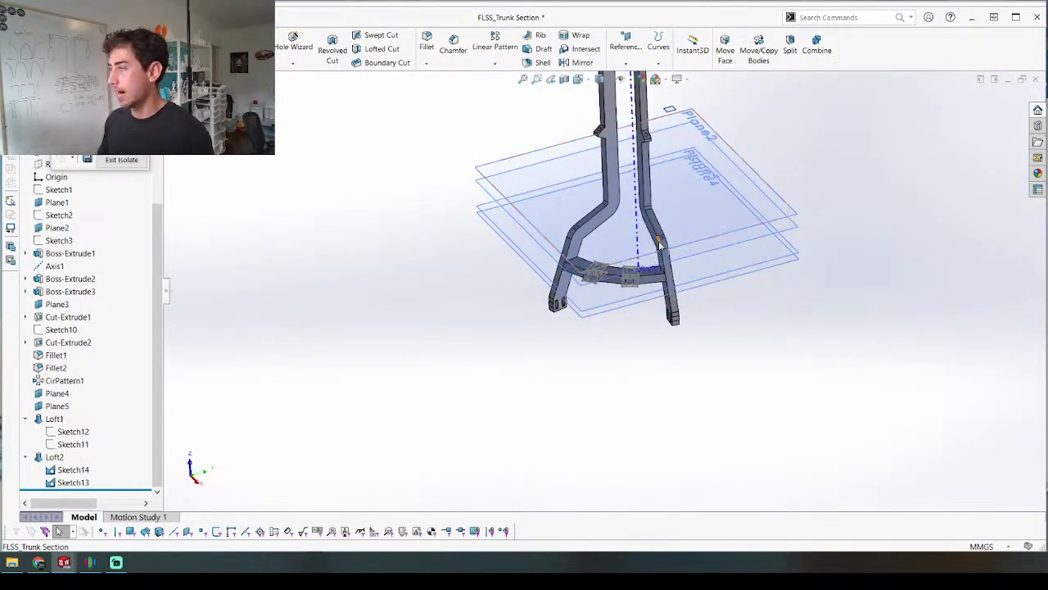
left_click(121, 160)
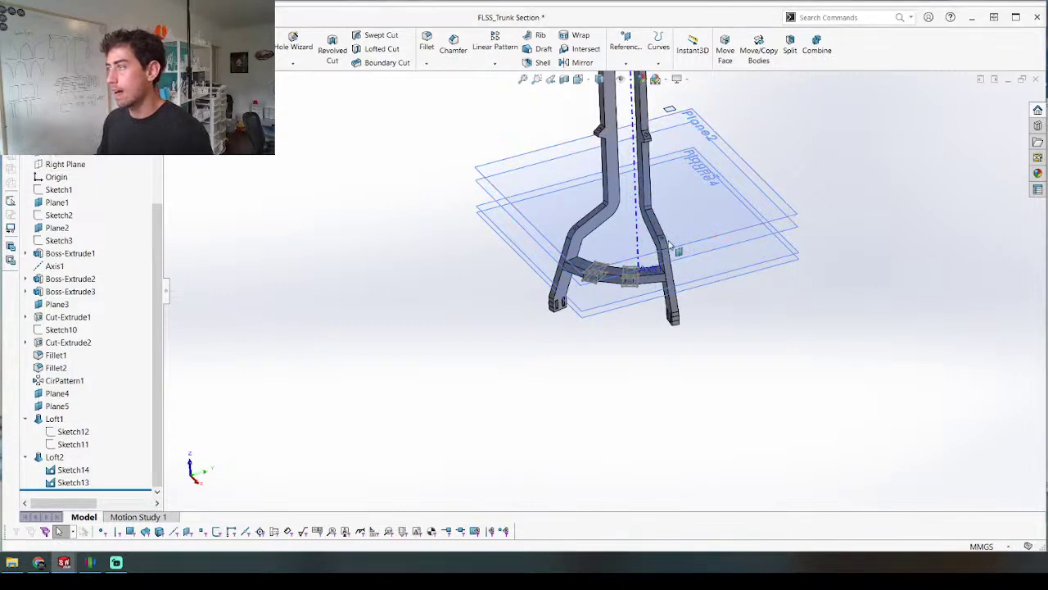
Step: Start a Split with the connecting band's top face as the only trim tool, discarding the preselected leg face
scroll(663, 293, "down", 8)
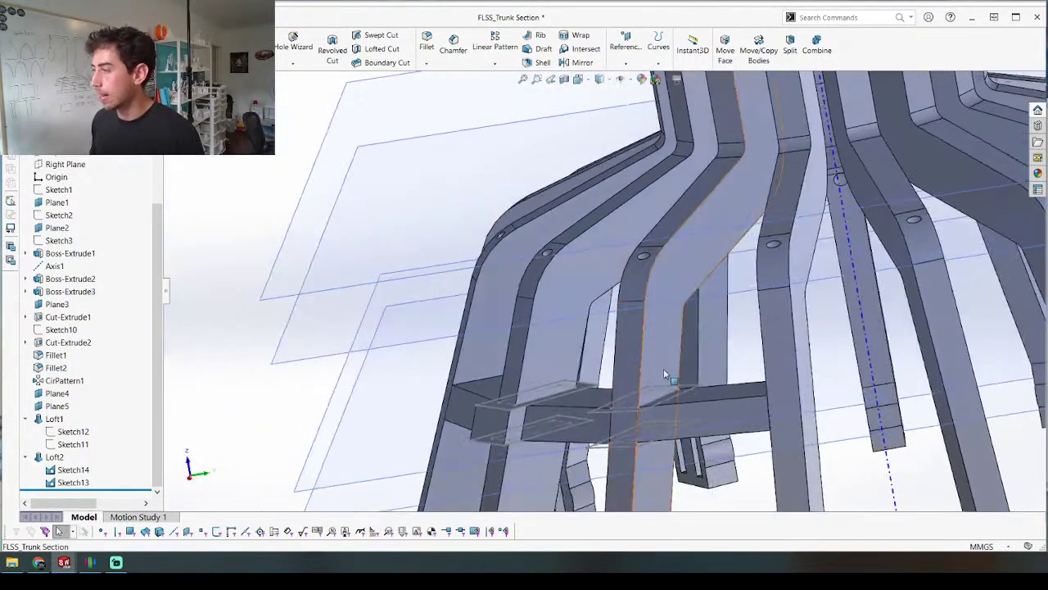
left_click(642, 365)
middle_click_drag(634, 332, 655, 385)
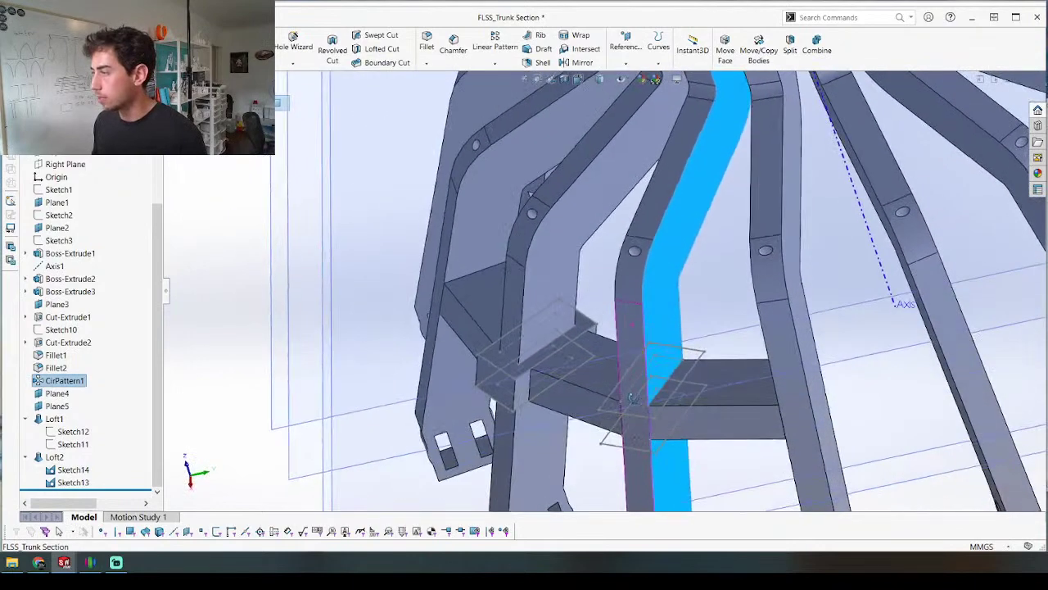
left_click(791, 53)
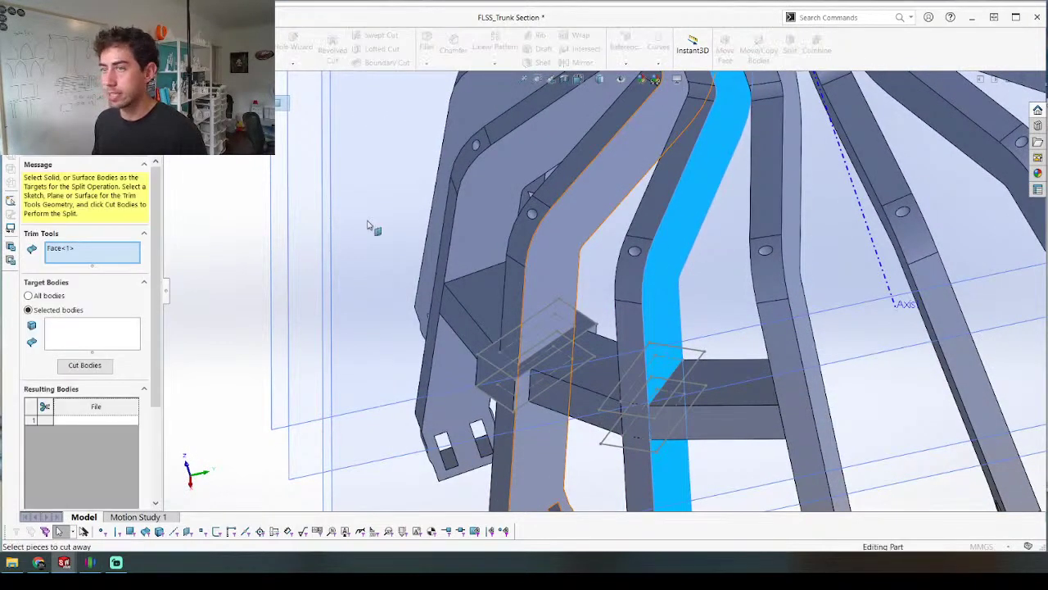
left_click(61, 249)
key("Delete")
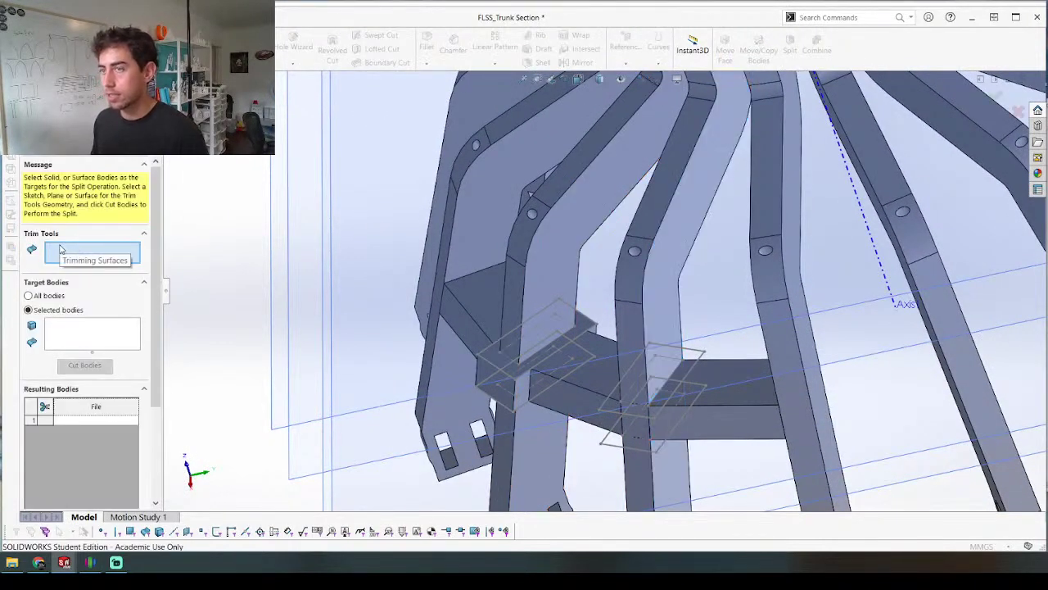
left_click(730, 390)
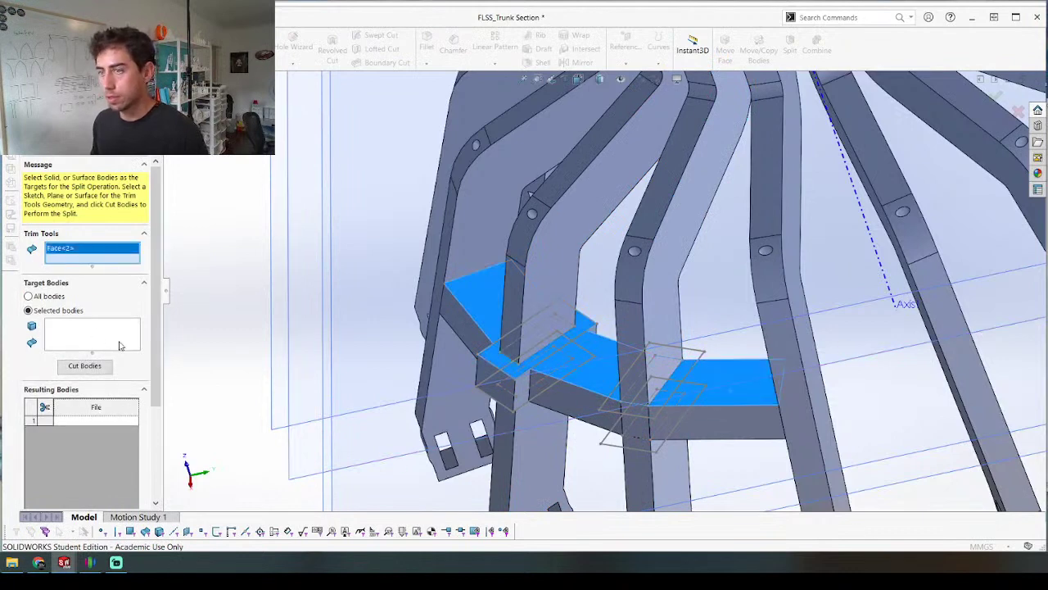
Step: Split the two middle legs at the trimming face, marking both lower portions as resulting bodies
left_click(95, 331)
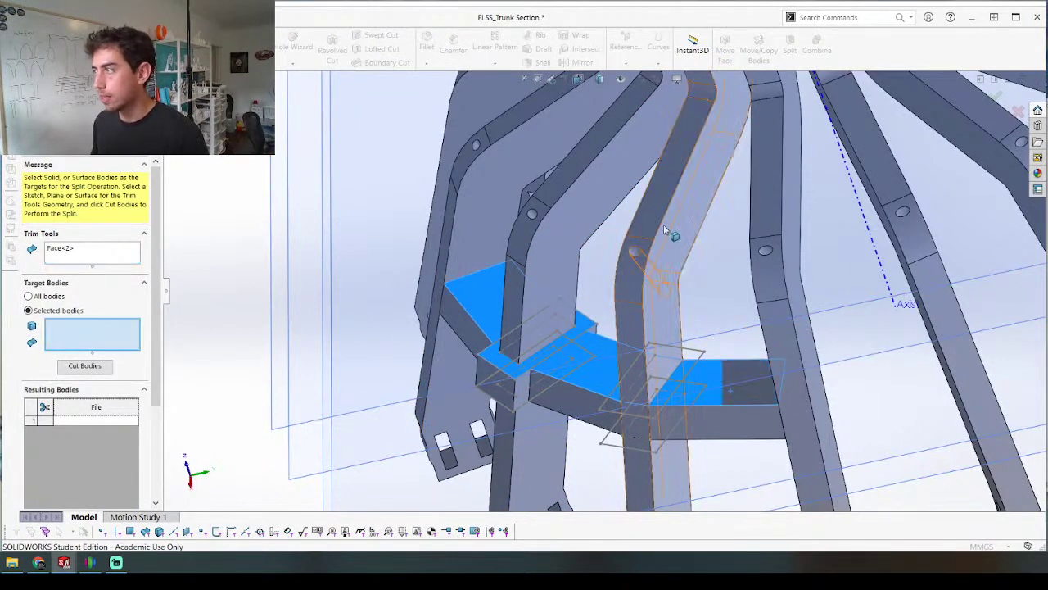
left_click(663, 224)
left_click(580, 199)
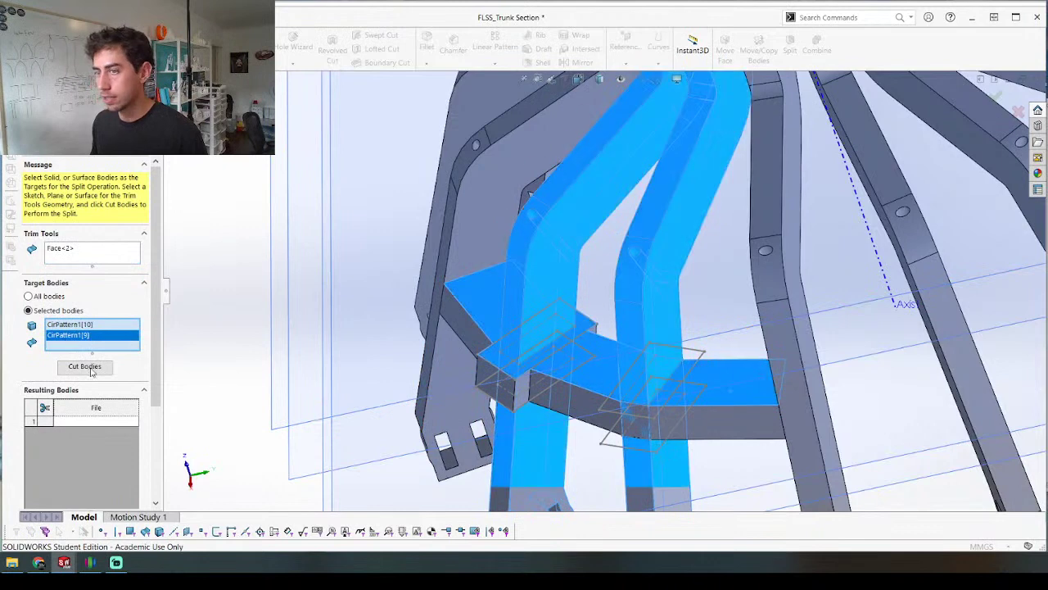
left_click(84, 366)
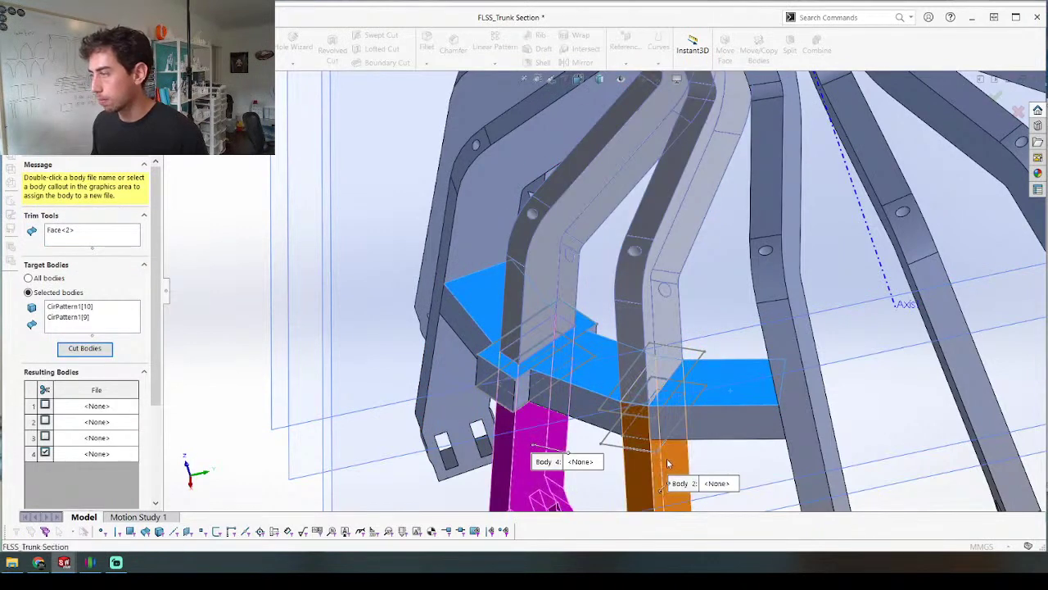
left_click(635, 455)
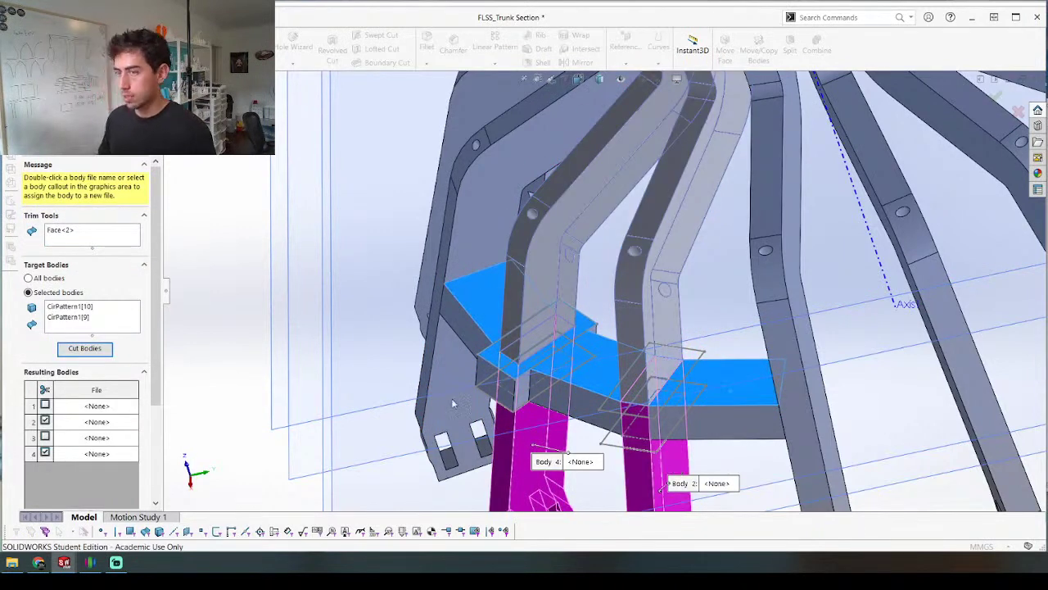
key("Return")
Step: Complete the split, and delete the lower portions of the two middle legs from the solid bodies
scroll(387, 286, "up", 4)
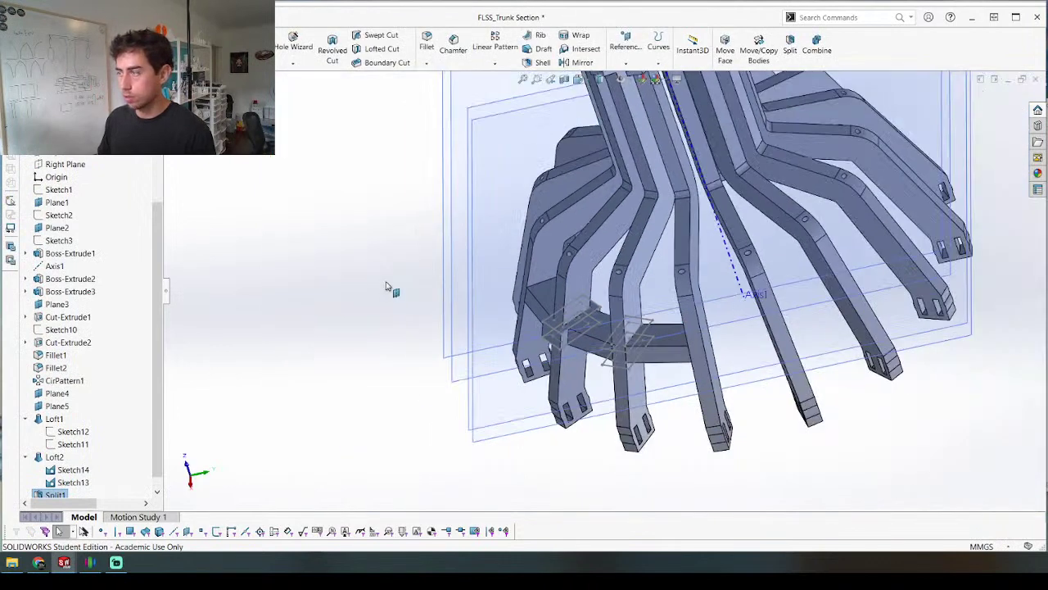
scroll(82, 328, "up", 3)
left_click(25, 190)
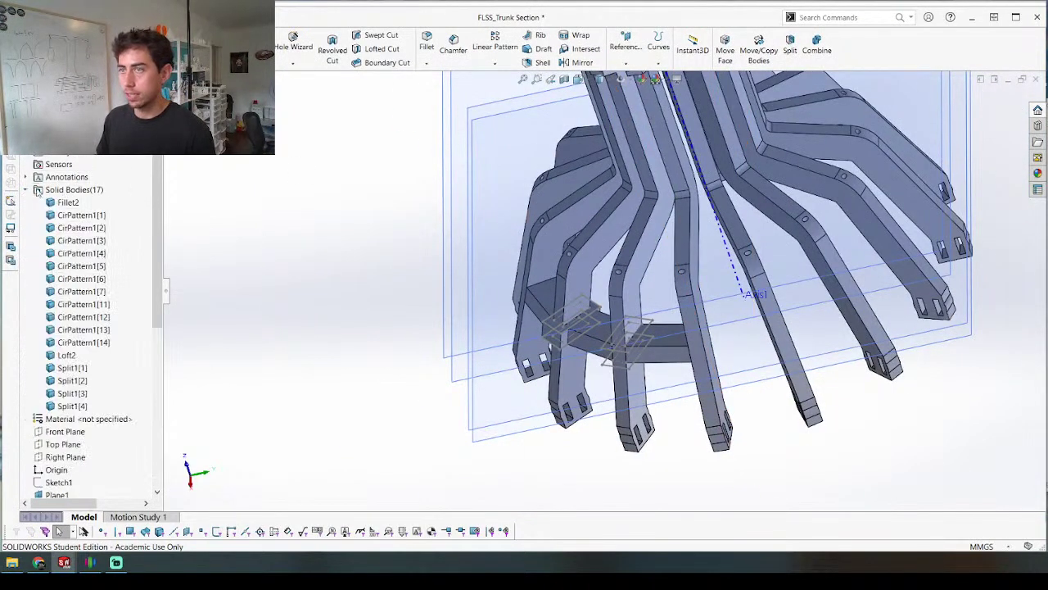
left_click(82, 380)
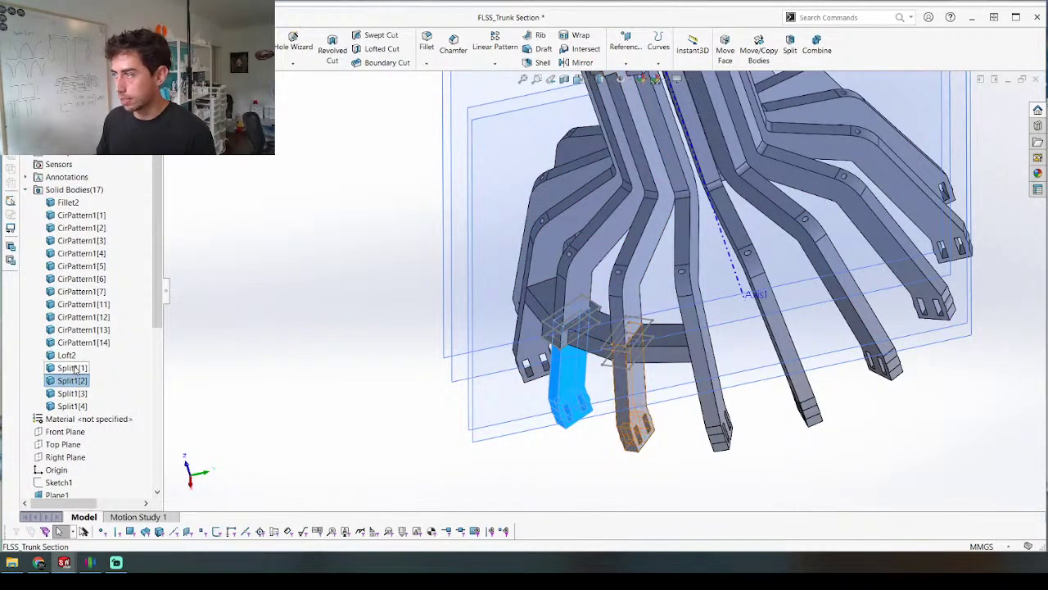
left_click(72, 368, "ctrl")
key("Delete")
key("Return")
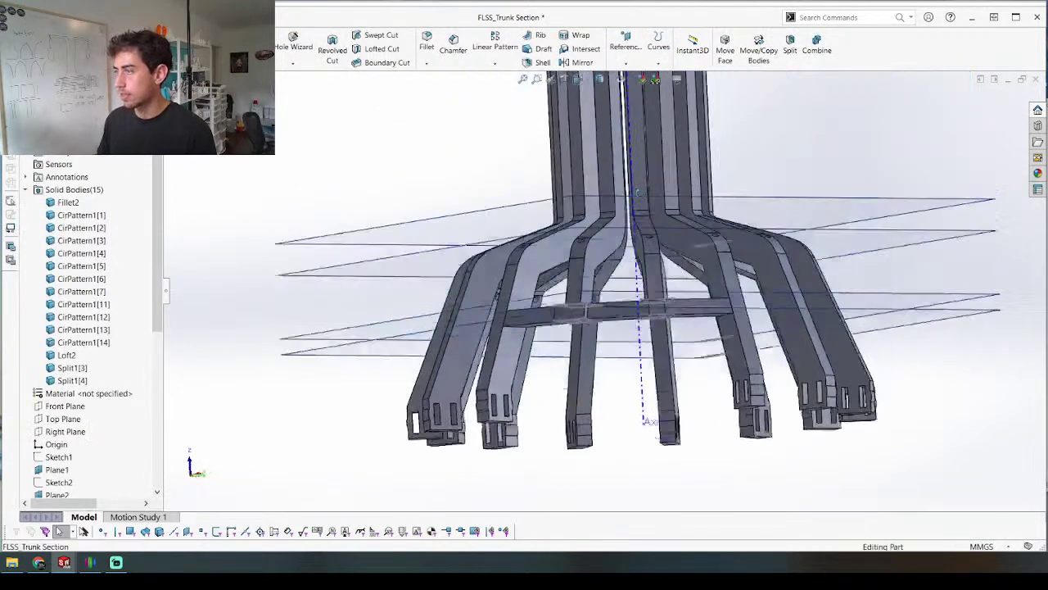
Step: Inspect the trimmed legs and connecting band from several angles, and save the trunk section part
middle_click_drag(637, 192, 400, 334)
middle_click_drag(420, 448, 623, 277)
scroll(585, 317, "up", 6)
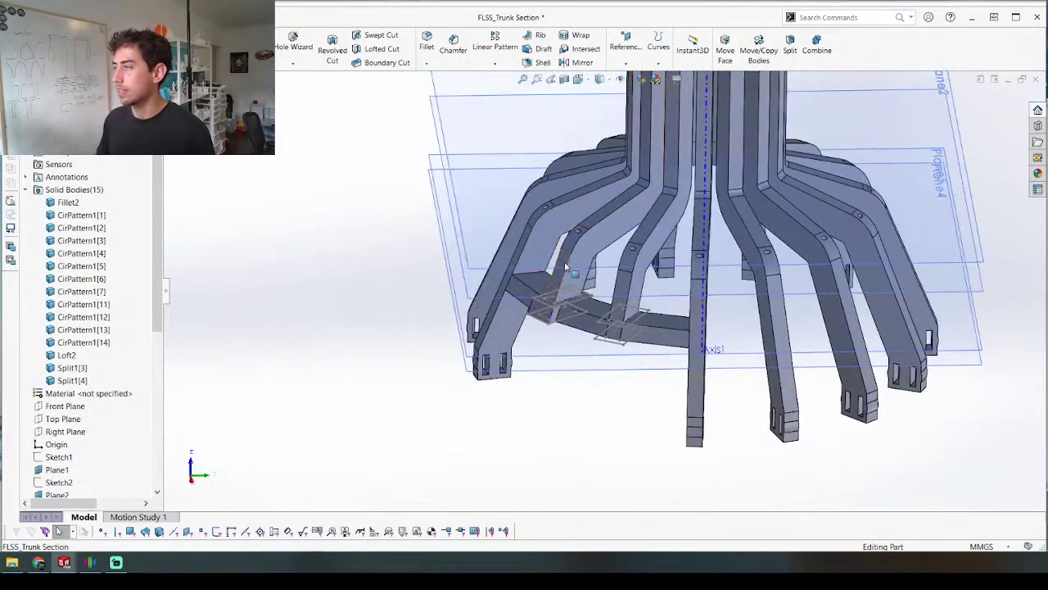
middle_click_drag(563, 313, 589, 291)
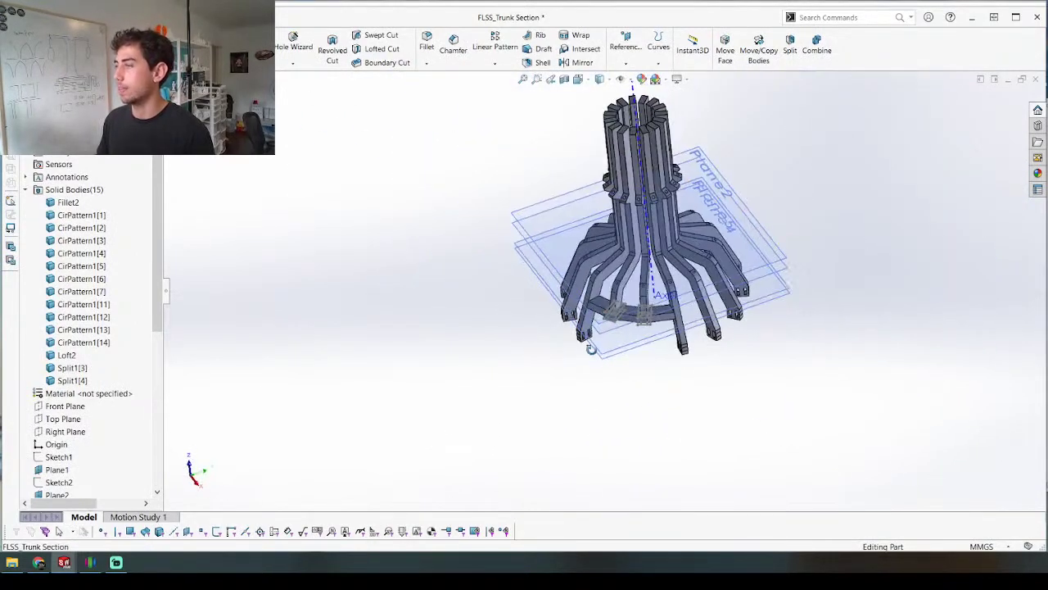
scroll(589, 291, "down", 5)
left_click(547, 305)
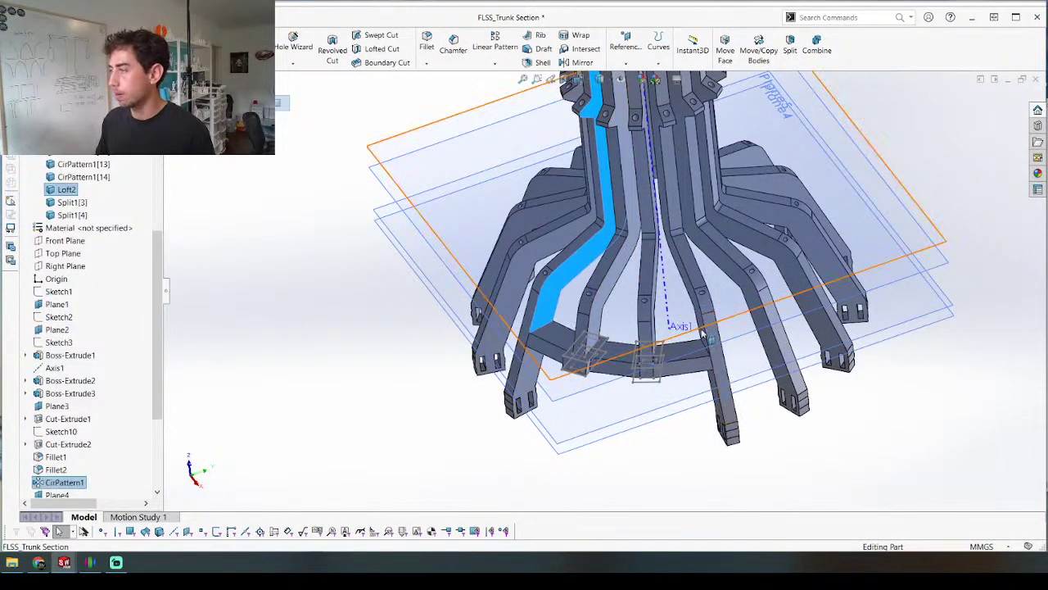
middle_click_drag(702, 334, 682, 353)
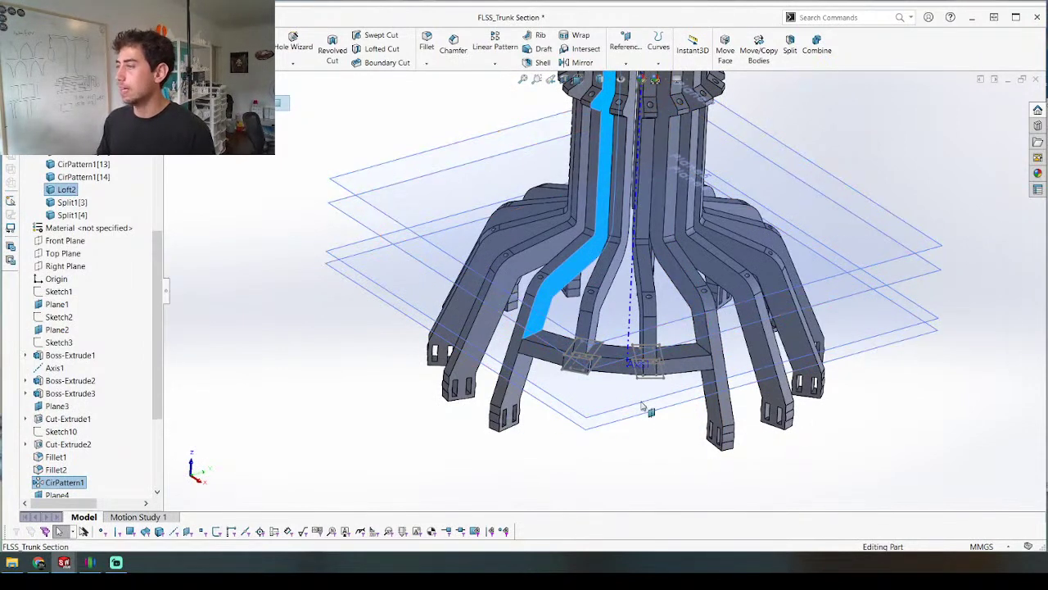
scroll(621, 199, "up", 5)
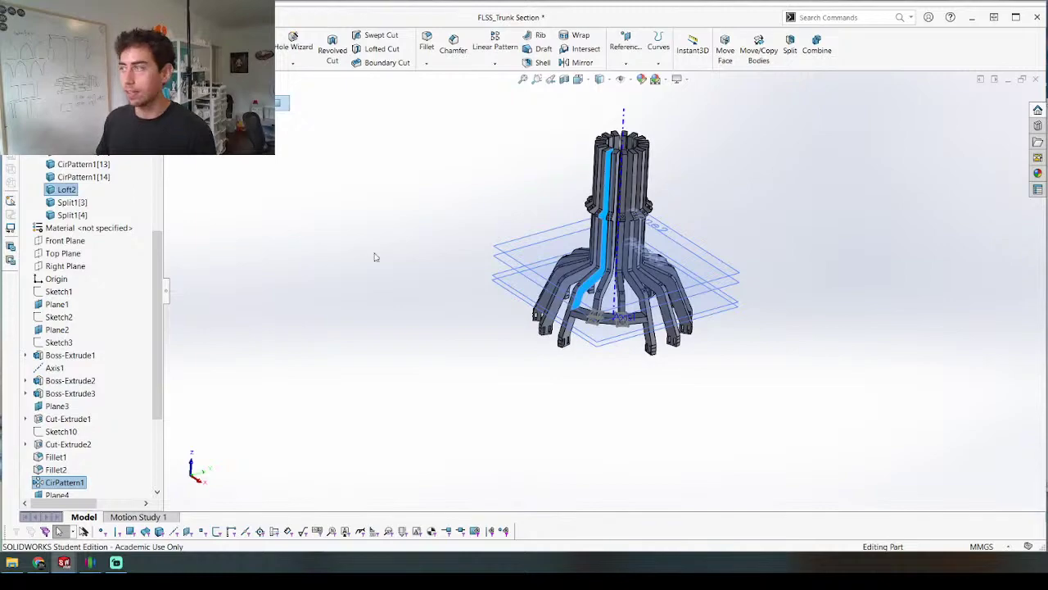
scroll(631, 244, "down", 4)
left_click(831, 227)
key("ctrl+s")
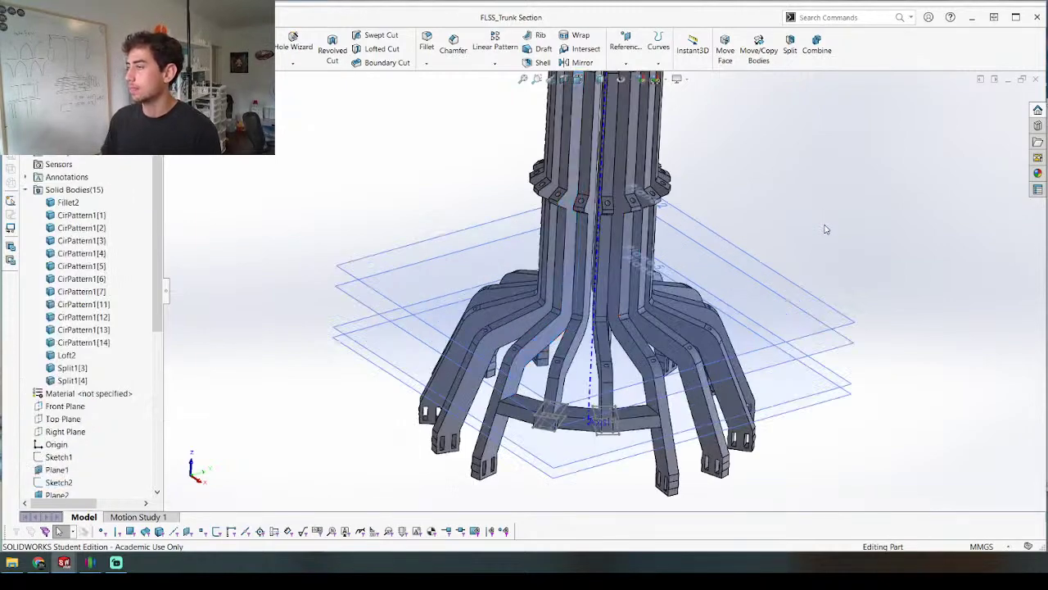
Step: Switch to the FLSS assembly and check the large compound spur gear's clearance beneath the connecting band
key("ctrl+Tab")
scroll(696, 246, "up", 6)
middle_click_drag(676, 246, 557, 190)
scroll(607, 257, "down", 10)
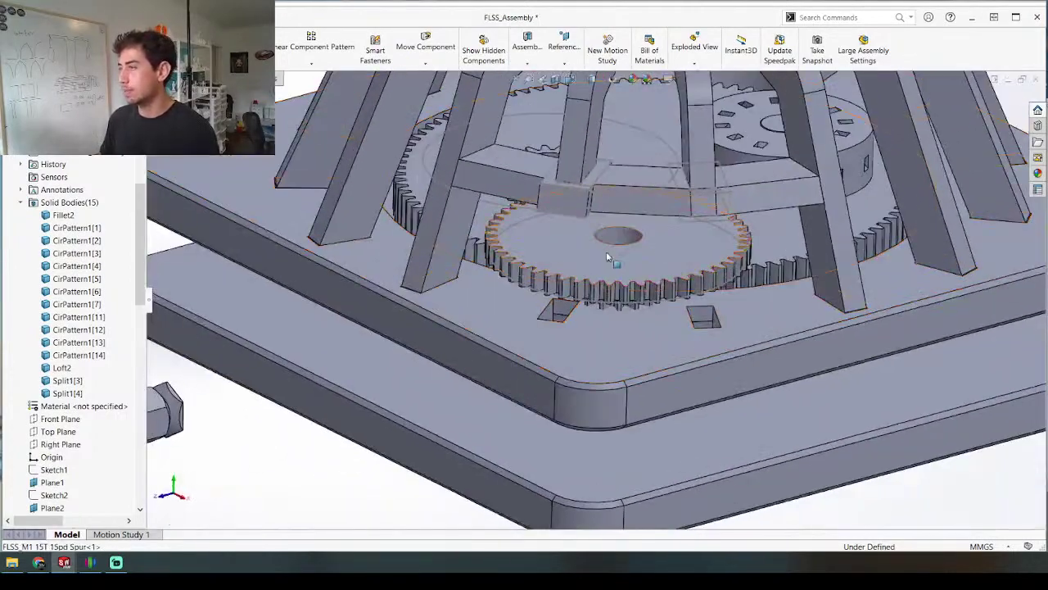
left_click_drag(607, 257, 614, 325)
scroll(614, 320, "up", 6)
middle_click_drag(555, 229, 609, 221)
middle_click_drag(573, 271, 583, 352)
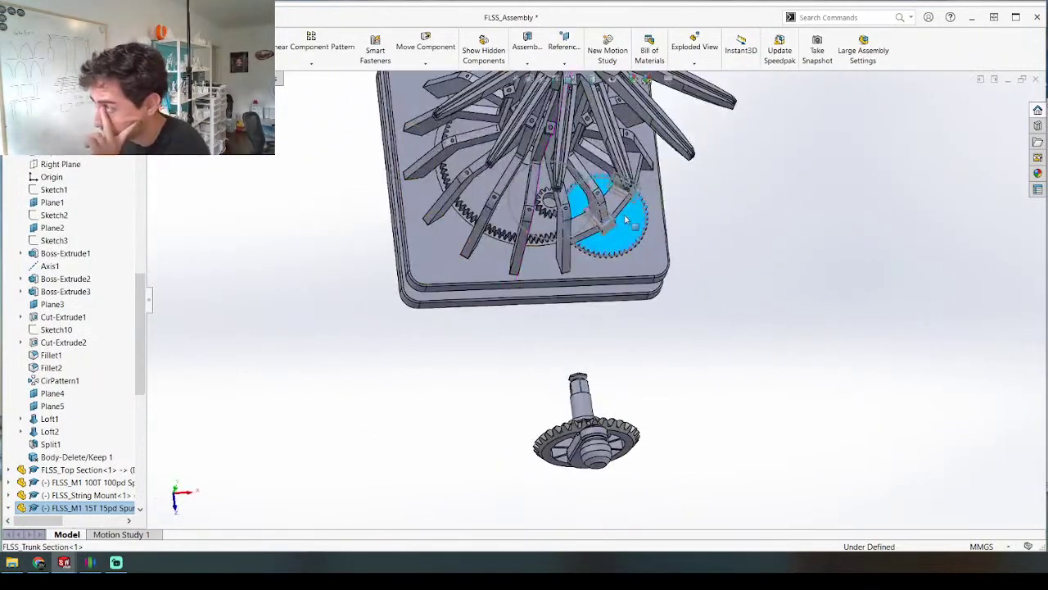
Step: Move the 15T/50T spur gear around the central gear back beneath the connecting band, and fix it in place
left_click_drag(603, 252, 542, 283)
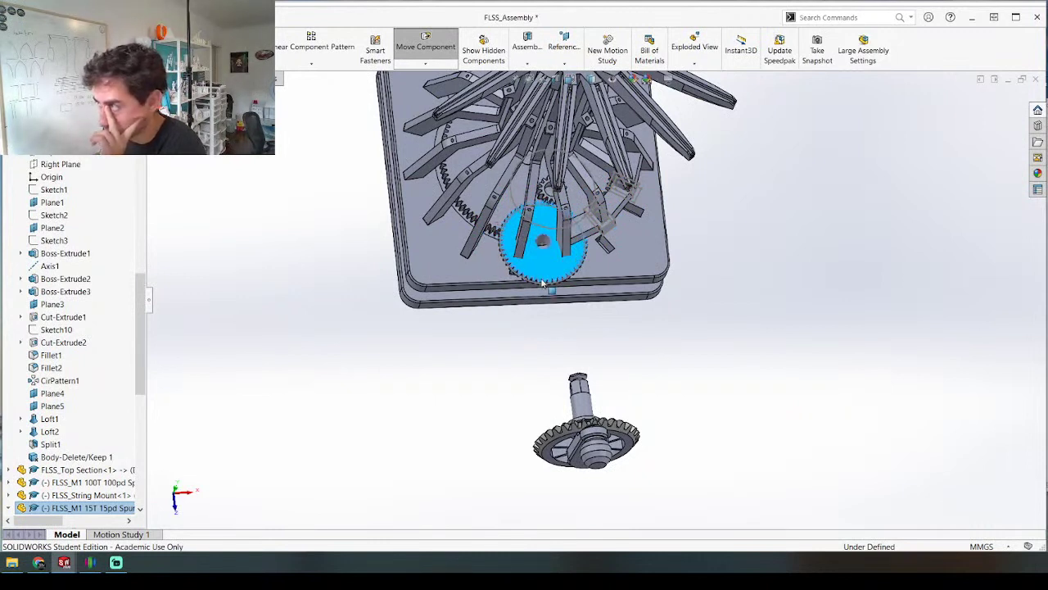
left_click_drag(543, 282, 645, 259)
middle_click_drag(643, 260, 650, 205)
scroll(643, 234, "down", 4)
key("Escape")
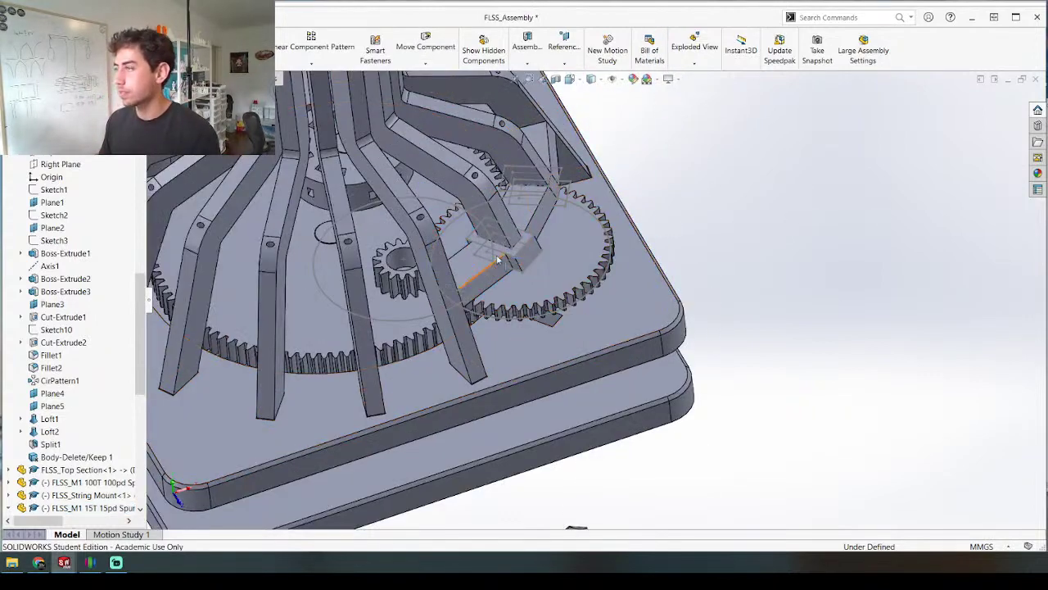
right_click(574, 250)
left_click(614, 337)
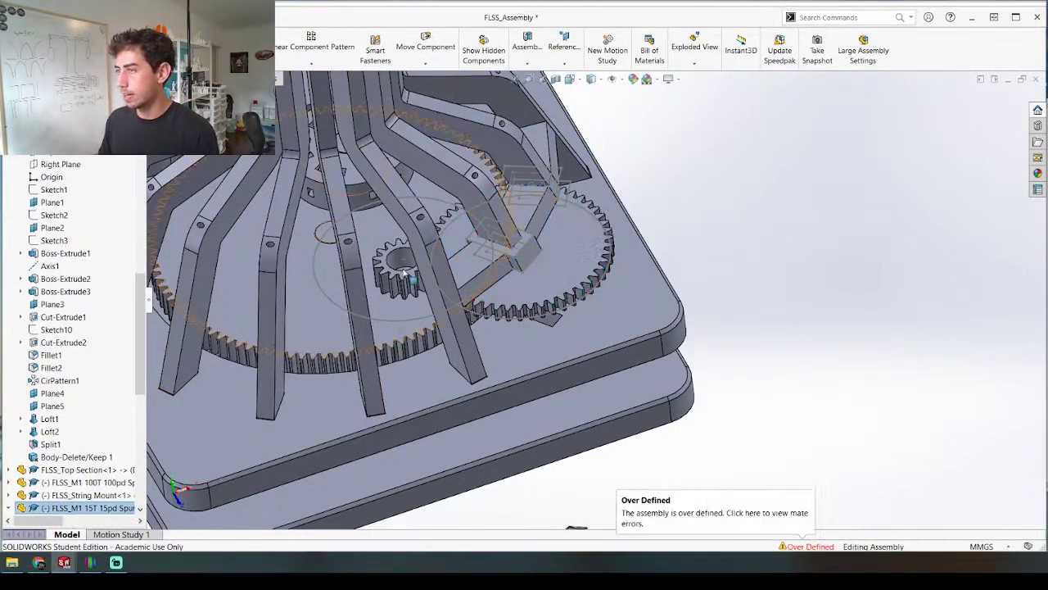
Step: Move the separate small 15T spur gear beside the 50T gear near the base's corner, and save the assembly
left_click_drag(397, 278, 697, 405)
middle_click_drag(698, 405, 485, 447)
left_click_drag(524, 345, 645, 321)
middle_click_drag(645, 323, 688, 215)
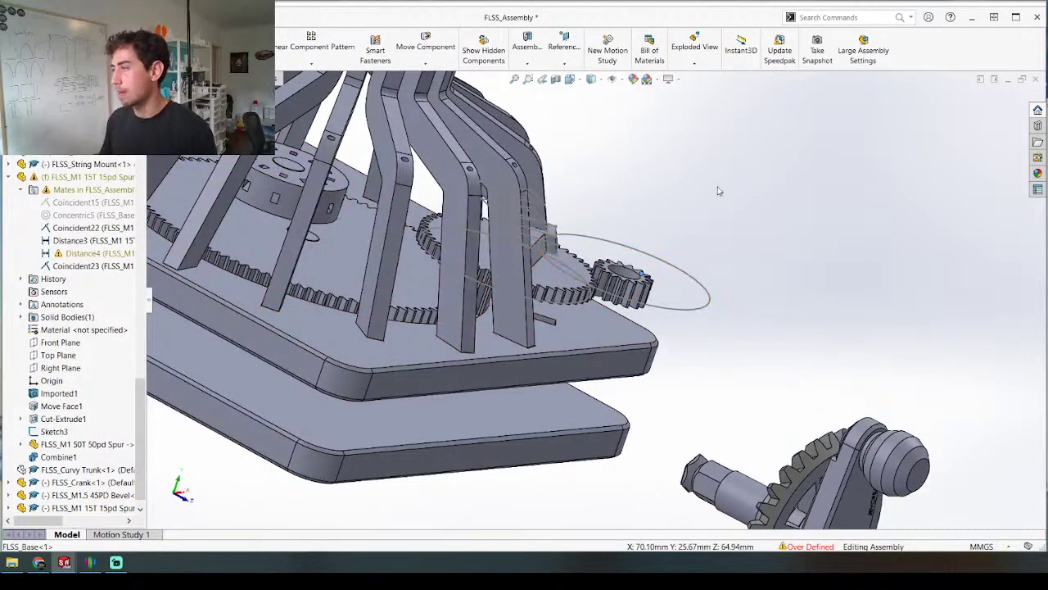
scroll(829, 259, "up", 3)
middle_click_drag(829, 259, 672, 334)
scroll(668, 226, "down", 3)
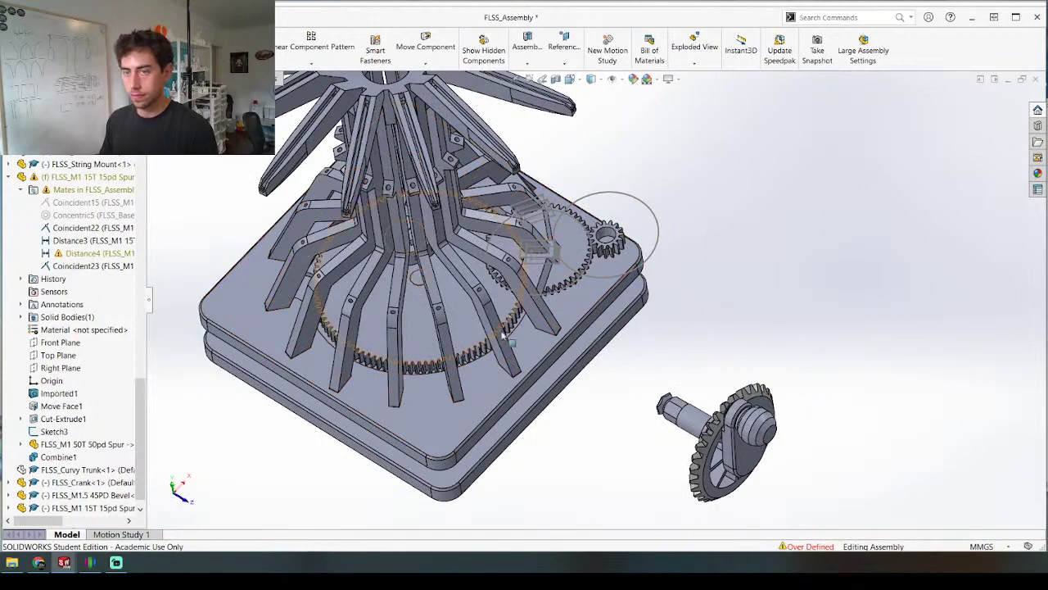
middle_click_drag(389, 358, 347, 366)
scroll(350, 385, "up", 5)
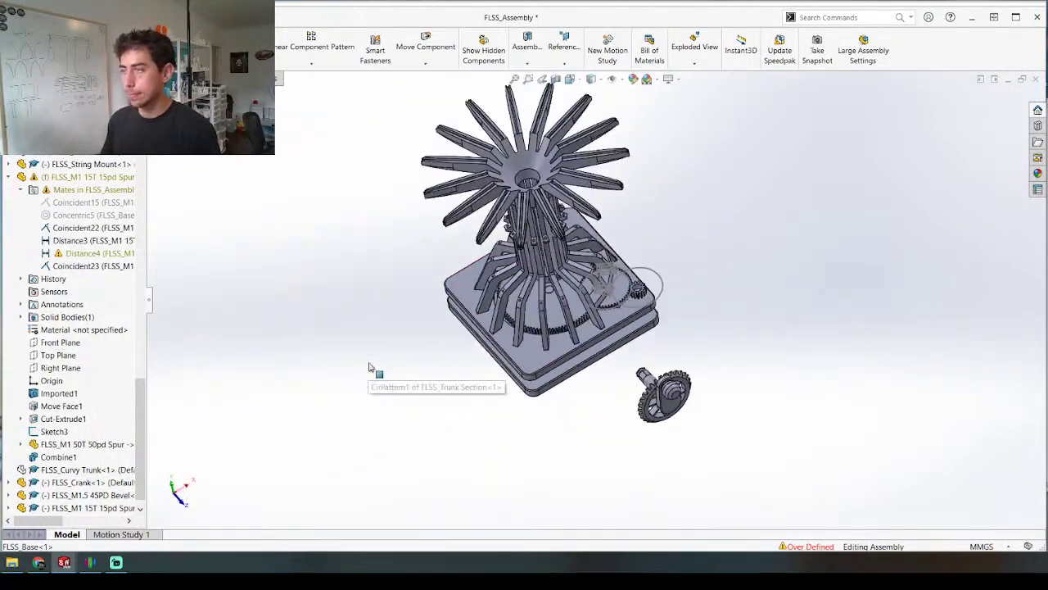
key("ctrl+s")
key("ctrl+Tab")
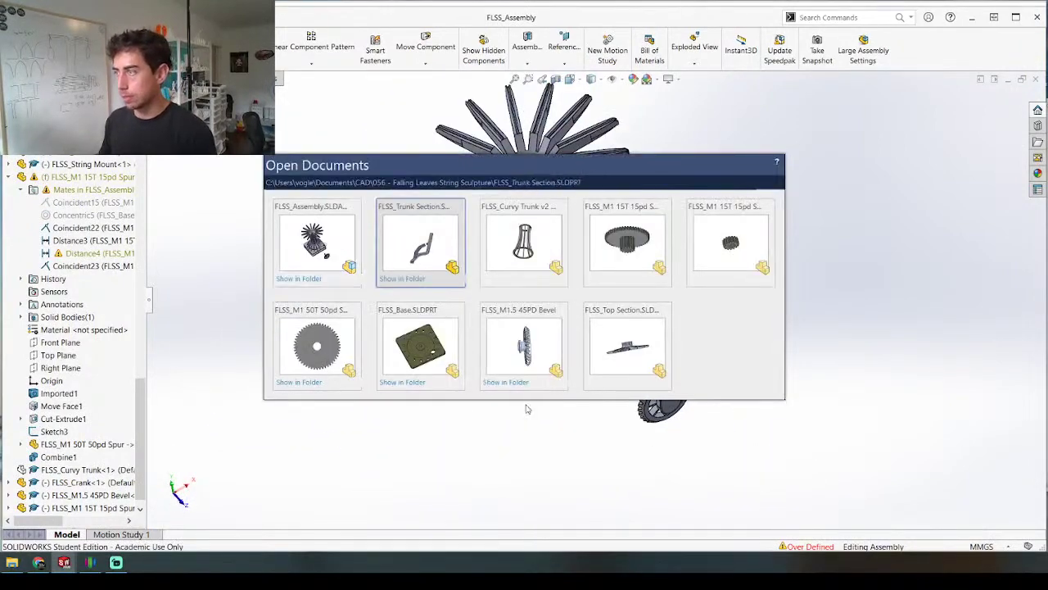
key("Escape")
key("ctrl+Tab")
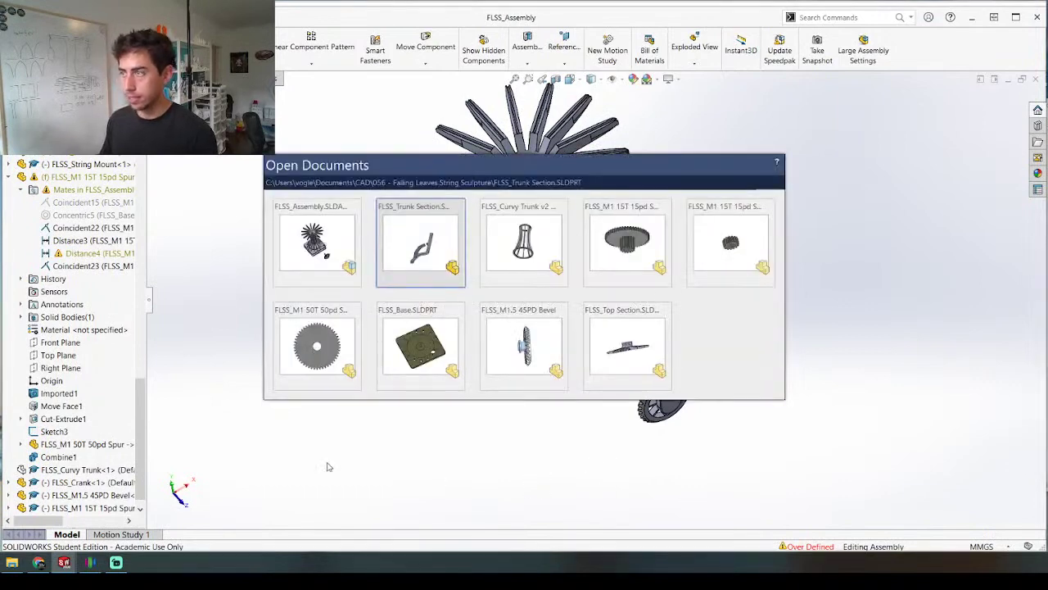
left_click(301, 249)
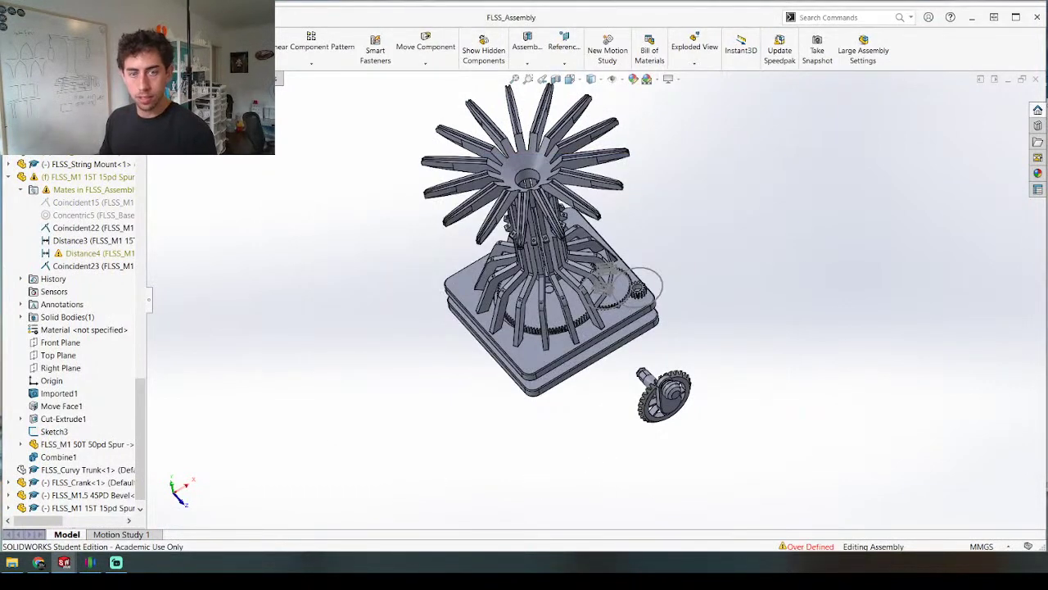
Step: Insert the FLSS_M1.5 30PD Bevel part from the 056 - Falling Leaves String Sculpture folder into the assembly
key("alt+Tab")
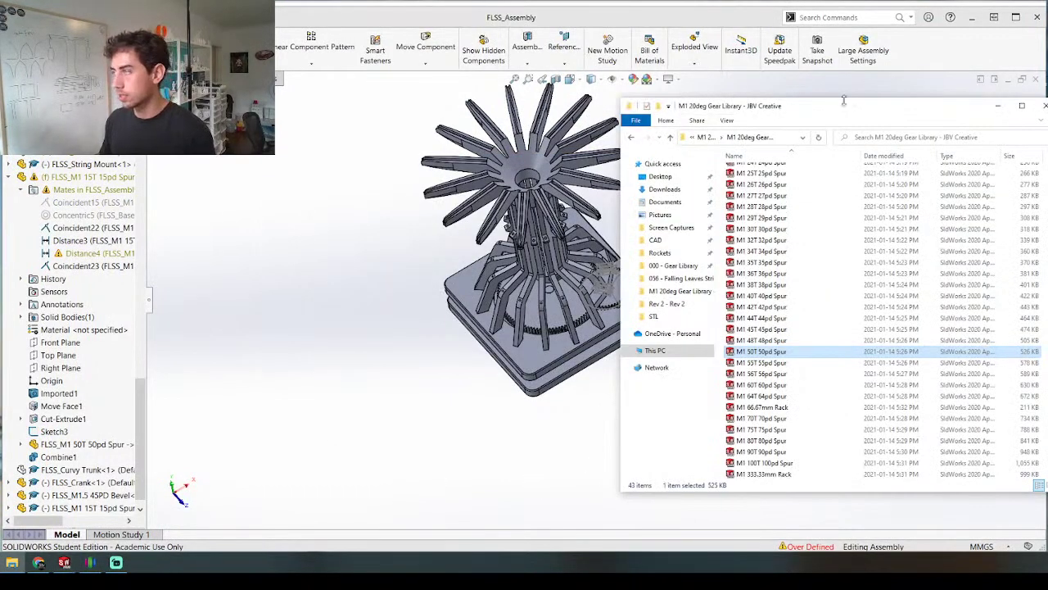
left_click(1043, 109)
left_click(12, 563)
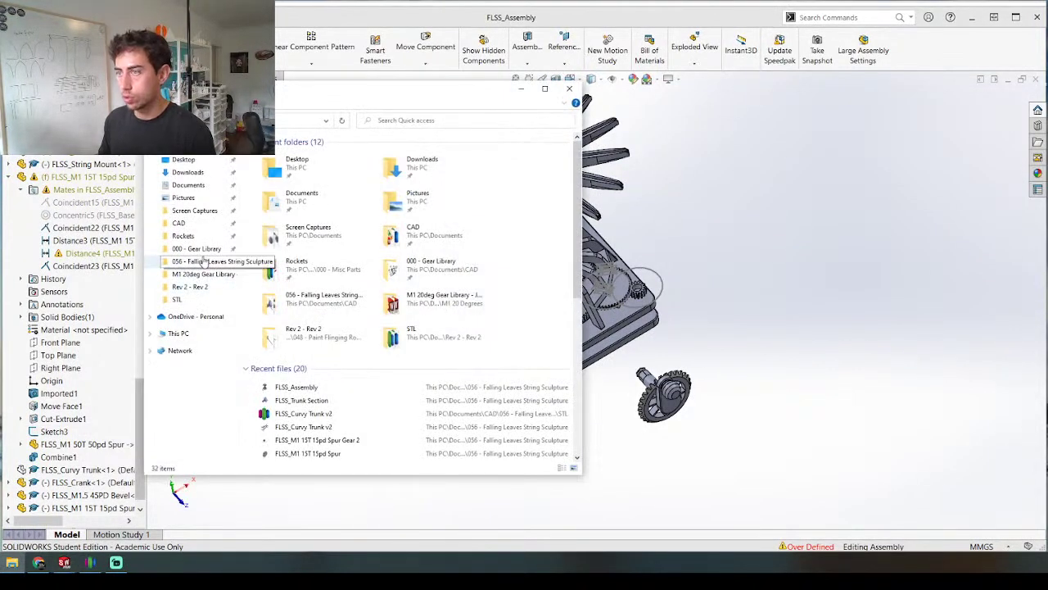
left_click(200, 260)
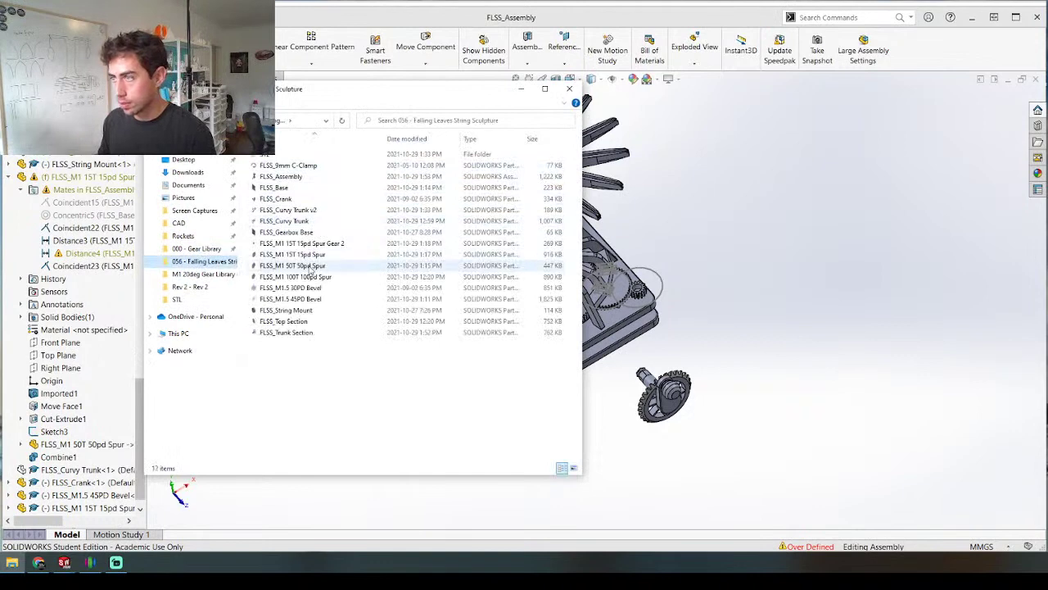
left_click_drag(305, 292, 780, 329)
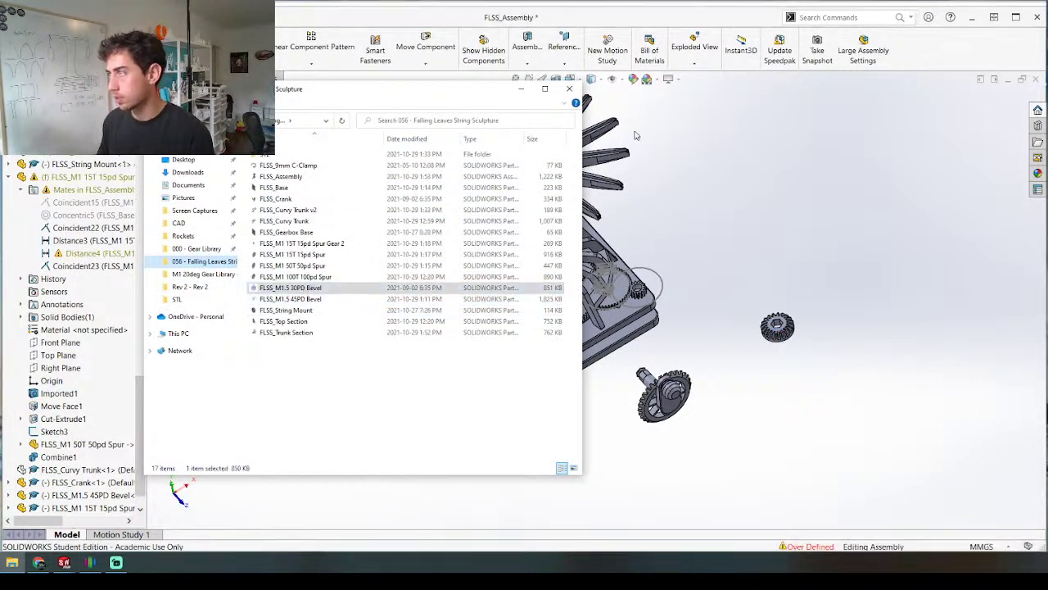
left_click(569, 89)
Step: Mate the 30PD bevel gear's outer rim concentric with the bore of the small 15T spur gear
scroll(718, 306, "down", 5)
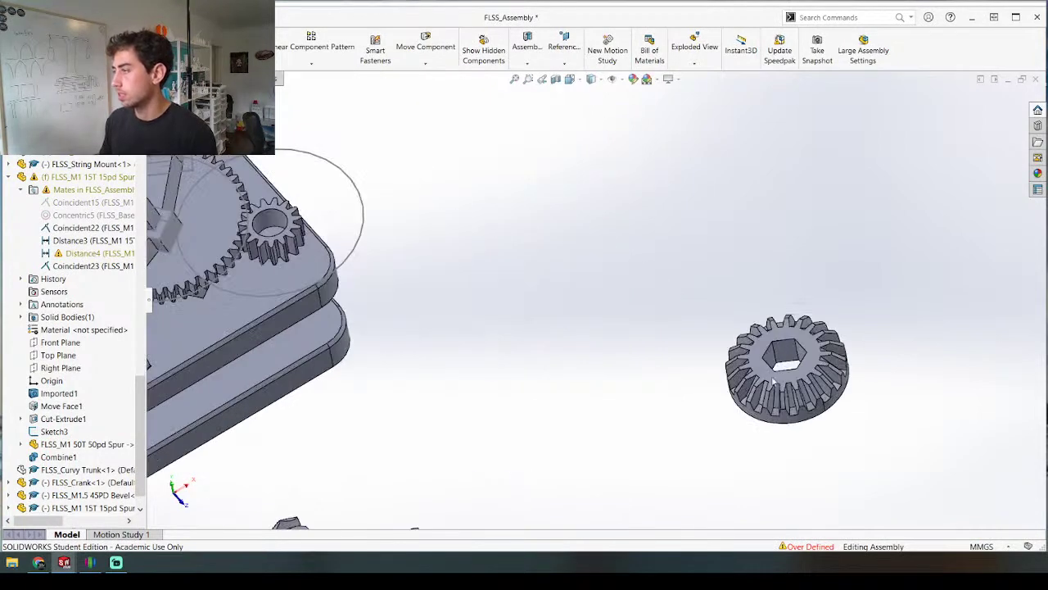
left_click(757, 405)
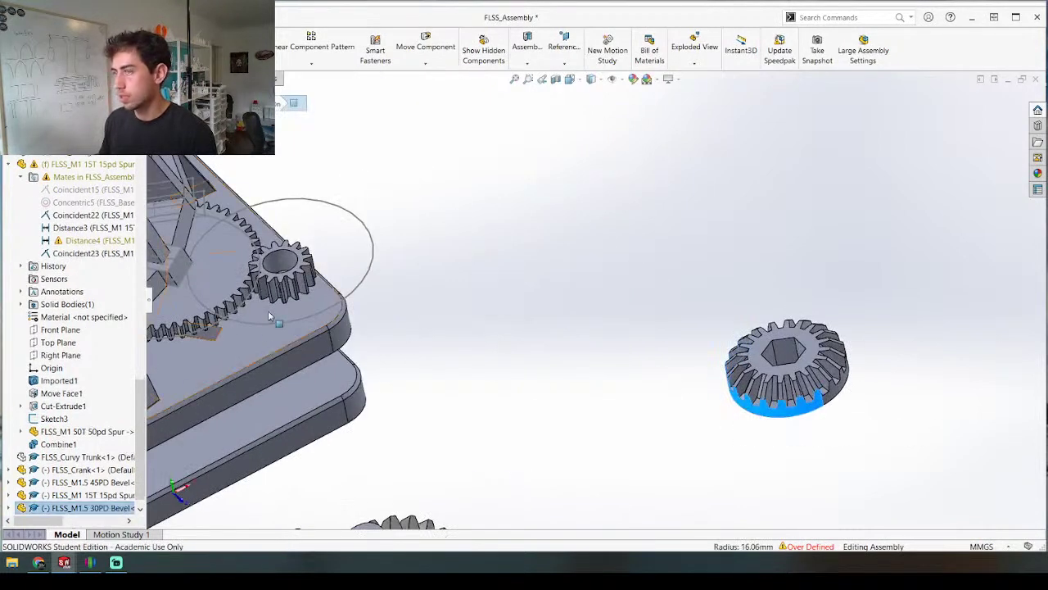
left_click(280, 263, "ctrl")
key("Escape")
scroll(282, 275, "down", 3)
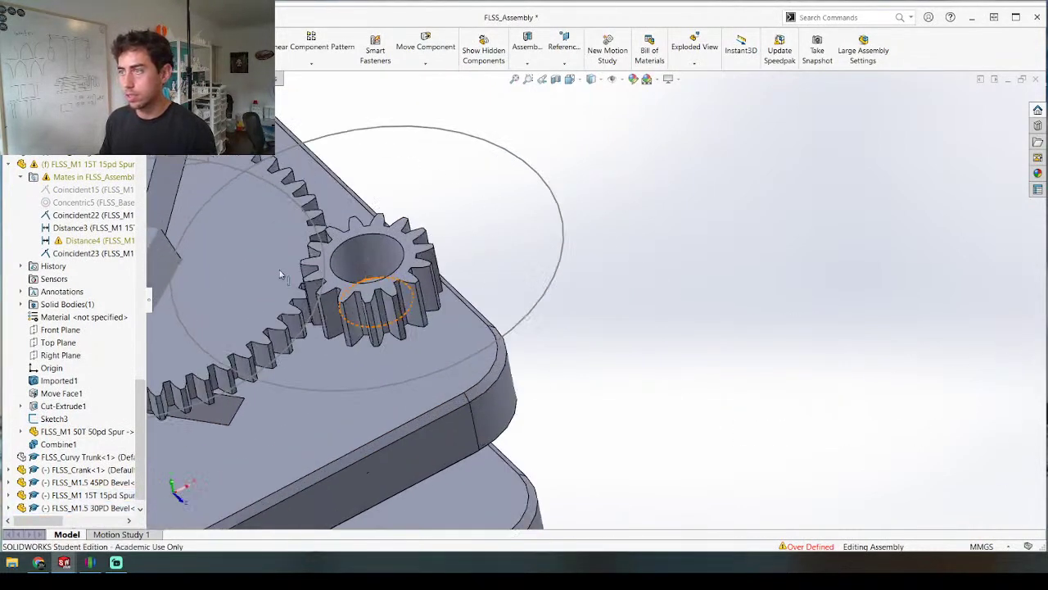
left_click(374, 251)
scroll(623, 315, "up", 5)
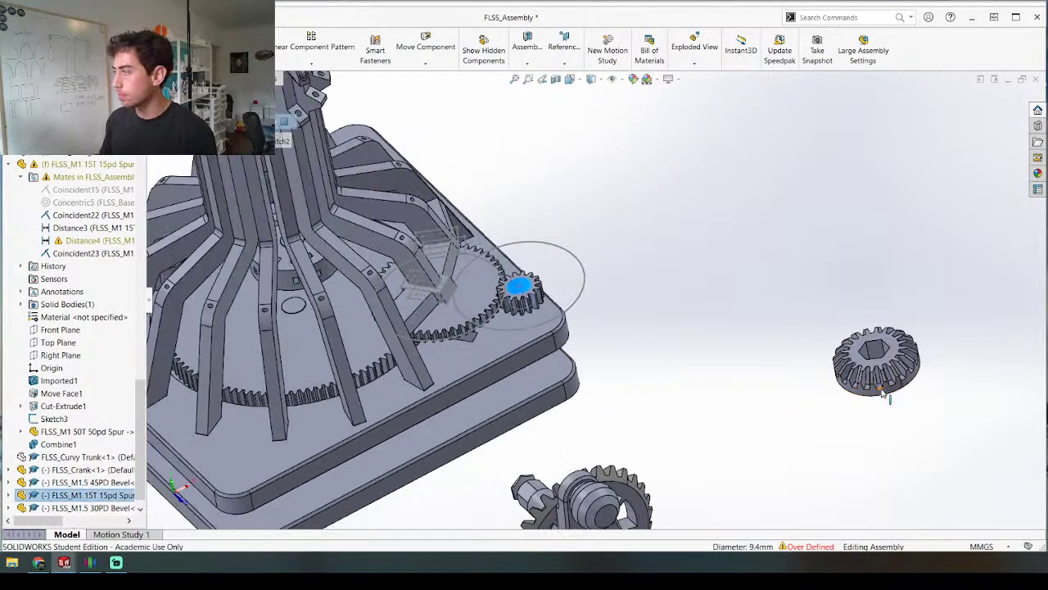
left_click(877, 395, "ctrl")
key("m")
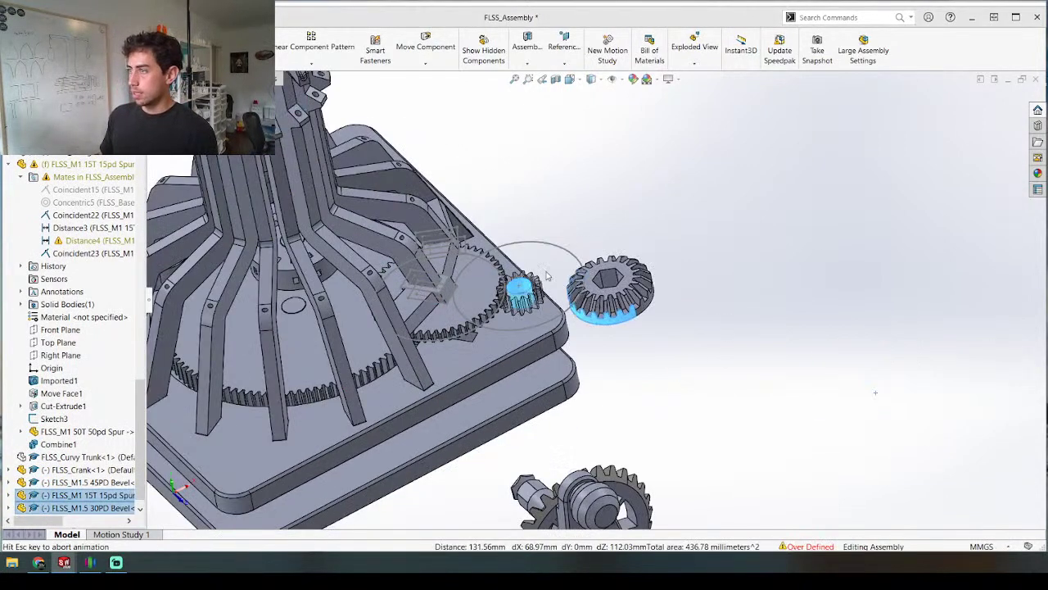
left_click(458, 429)
Step: Examine from the side how the crank and its bevel gear sit relative to the base and the 30PD bevel gear
scroll(465, 372, "up", 4)
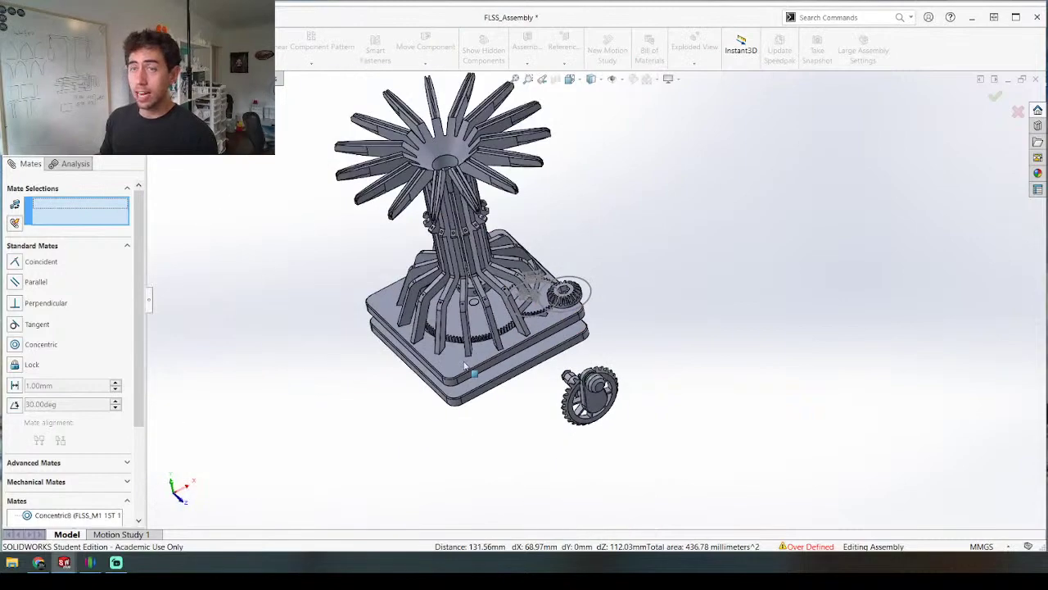
middle_click_drag(468, 377, 485, 346)
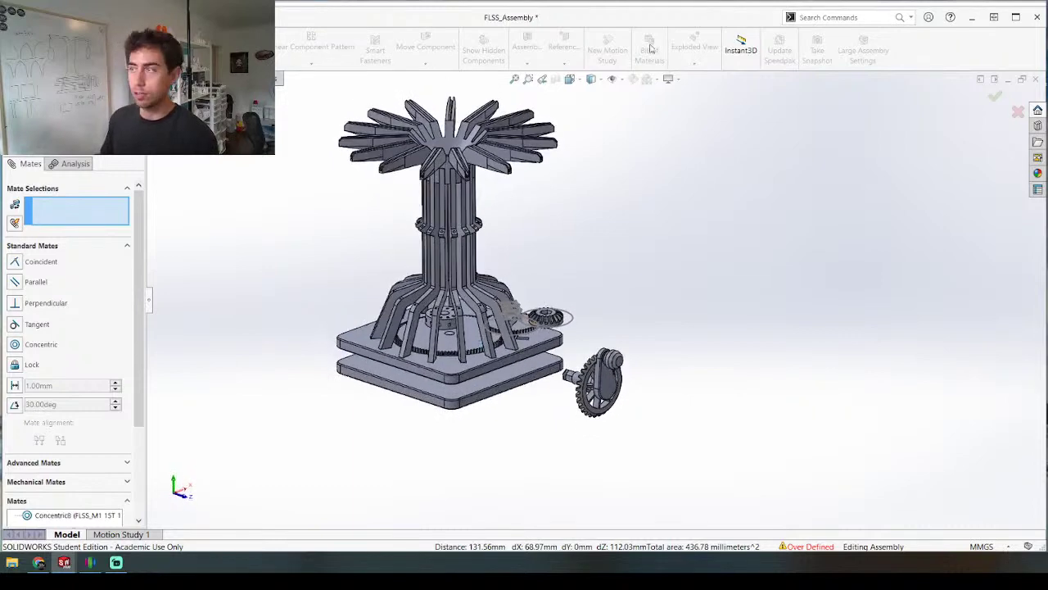
middle_click_drag(529, 267, 293, 382)
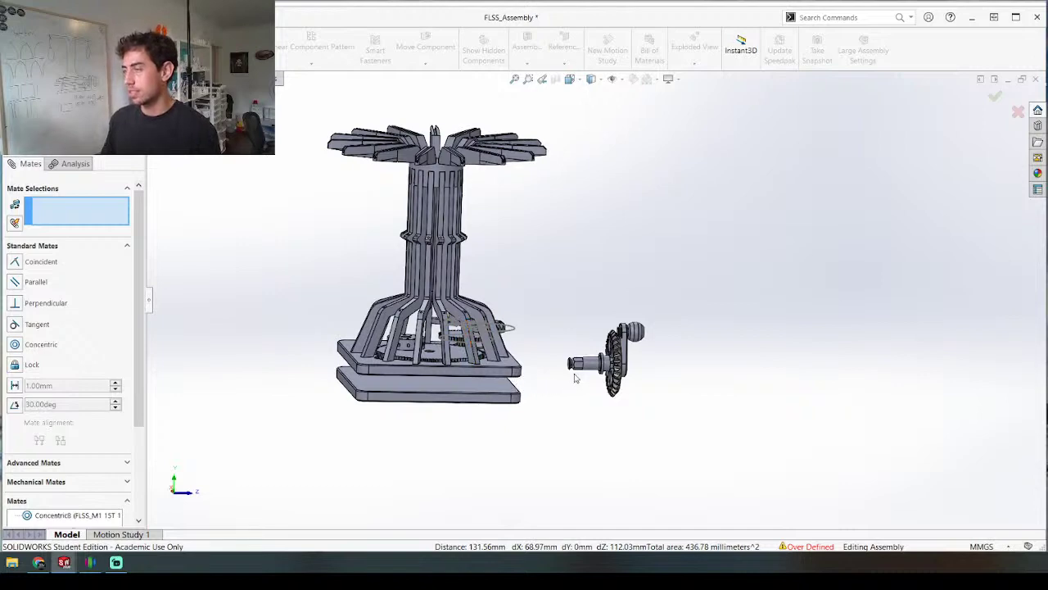
middle_click_drag(565, 382, 574, 367)
middle_click_drag(437, 344, 481, 378)
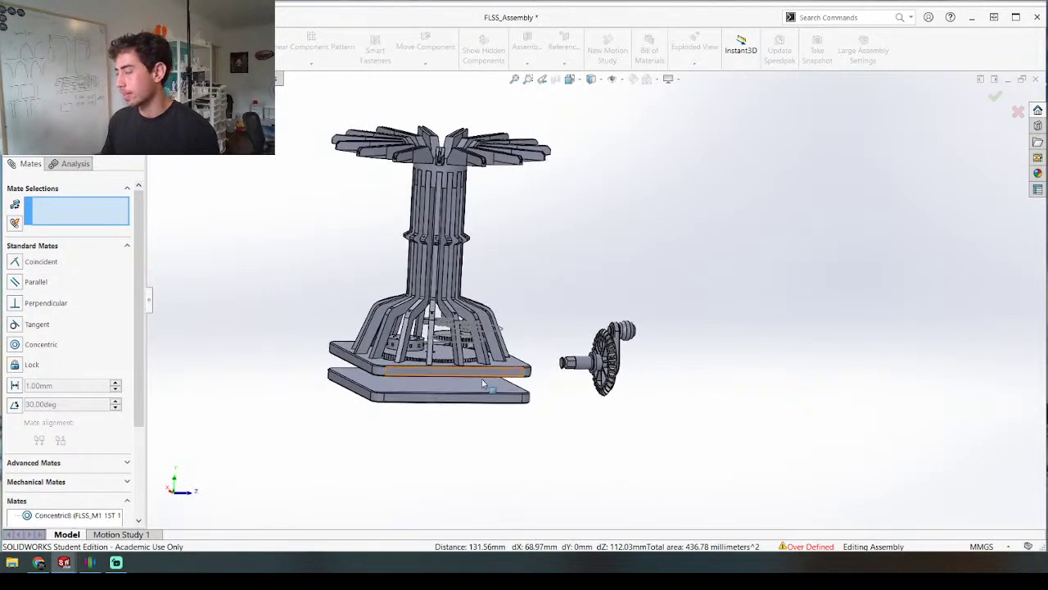
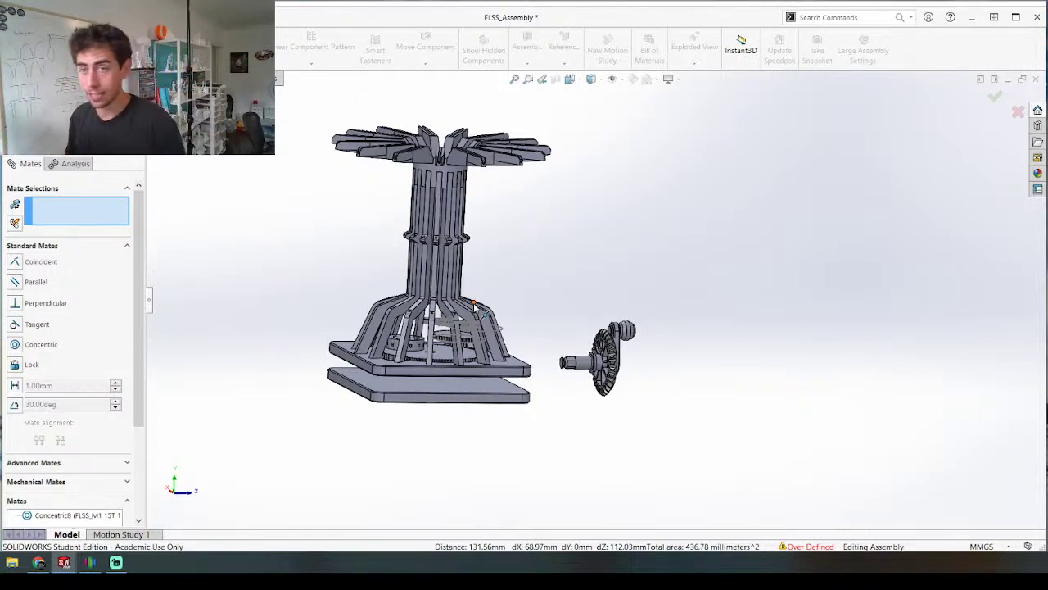
Step: Open the FLSS_M1 100T 100pd Spur gear from the assembly as its own part
middle_click_drag(535, 461, 527, 398)
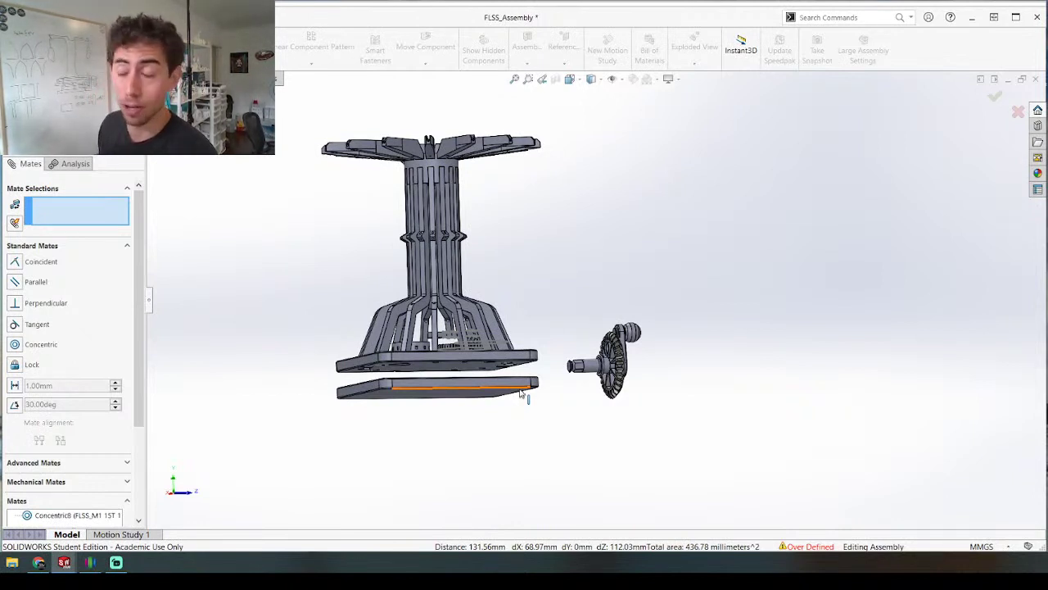
middle_click_drag(496, 266, 449, 463)
scroll(444, 317, "down", 4)
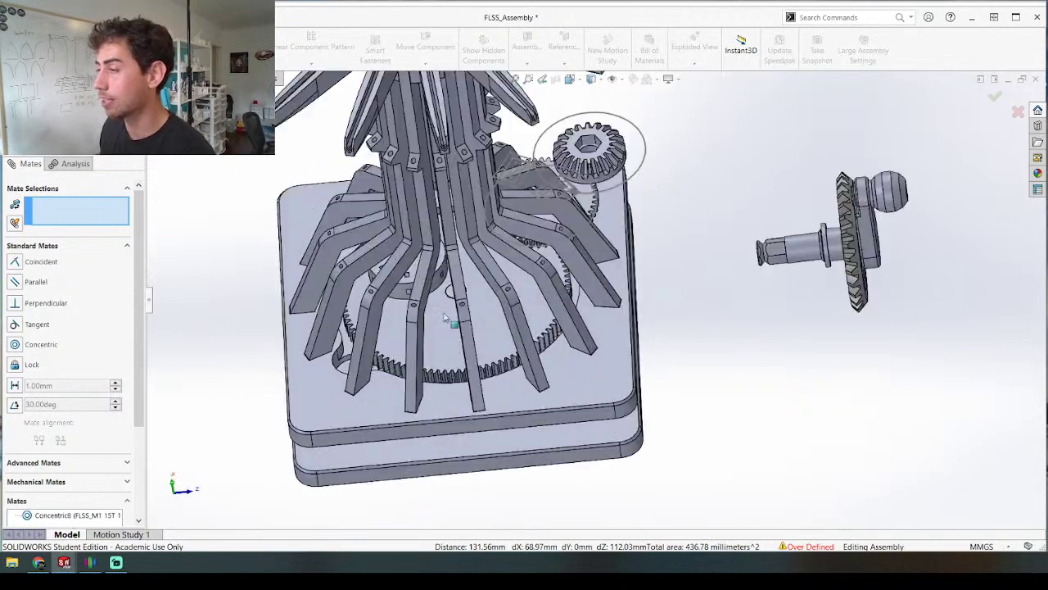
left_click(447, 321)
middle_click_drag(422, 360, 442, 349)
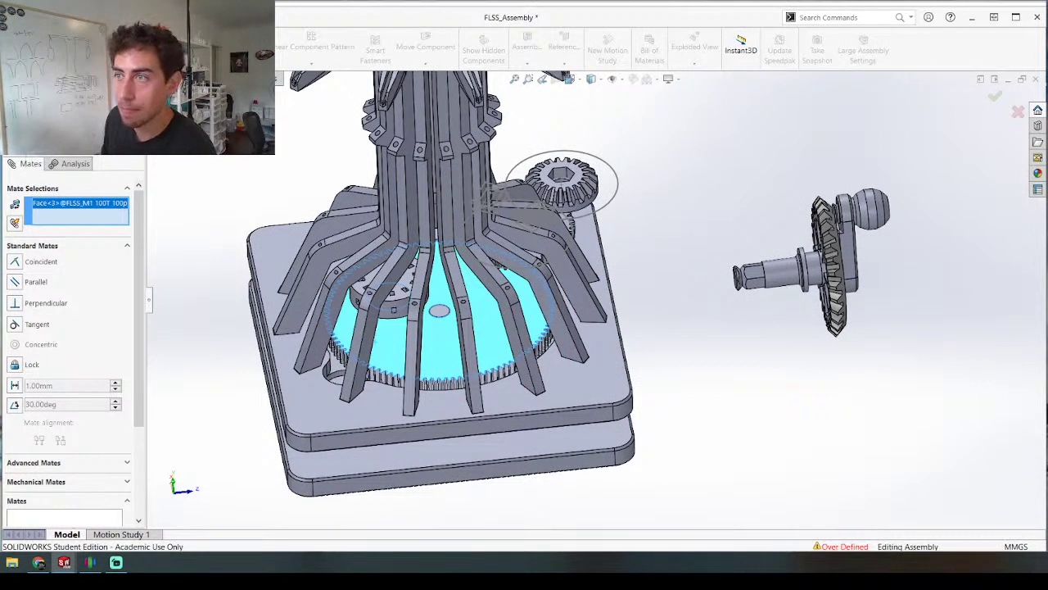
key("Escape")
left_click(483, 292)
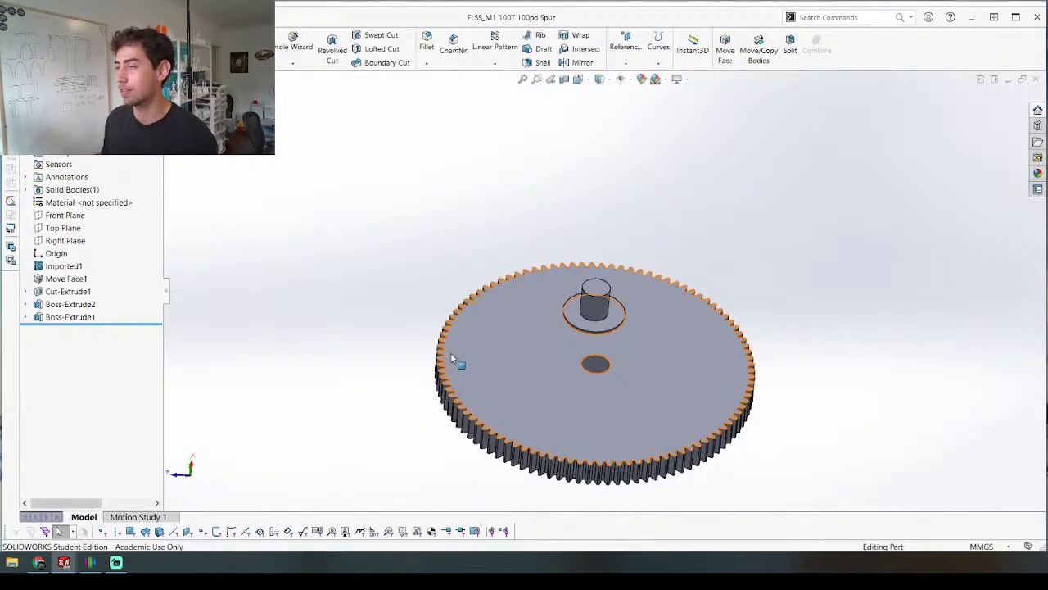
Step: Start a sketch on the 100T gear's flat face and draw a circle about 7.8 mm in radius centred on the bore
scroll(452, 353, "up", 5)
scroll(583, 329, "down", 6)
left_click(483, 315)
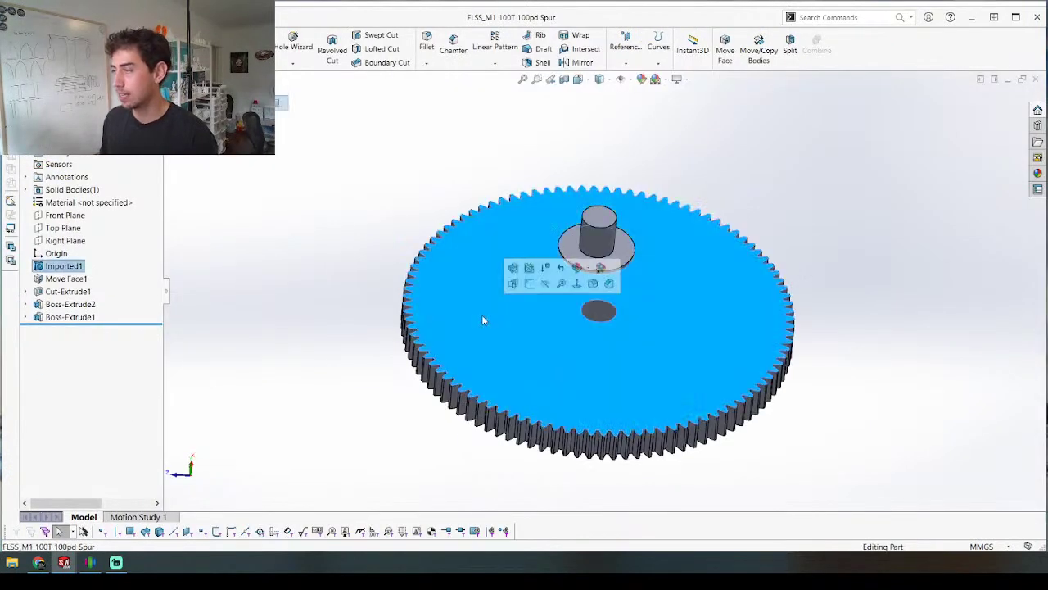
key("s")
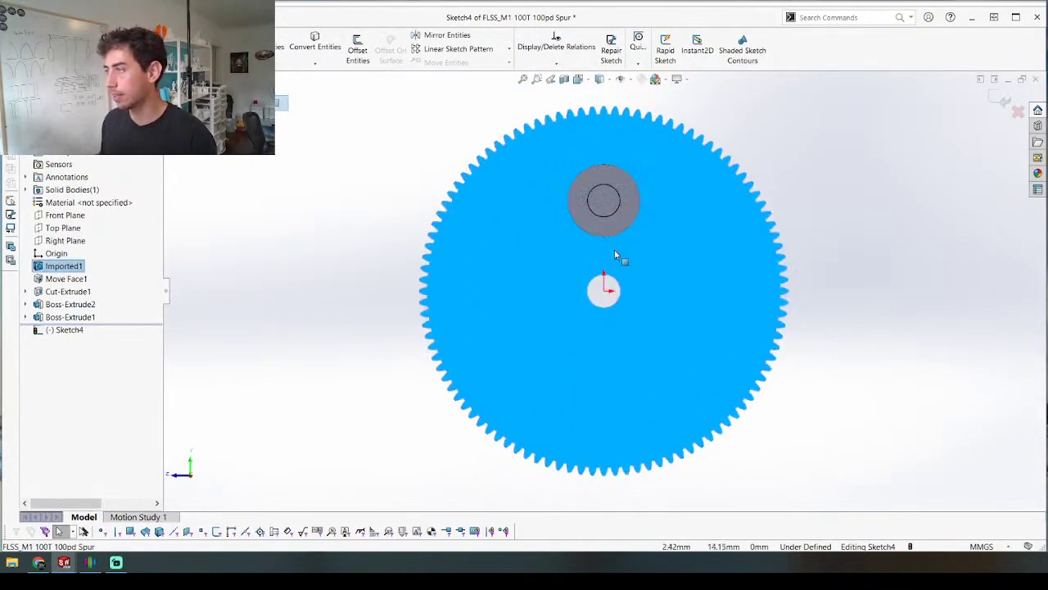
scroll(621, 269, "down", 3)
key("c")
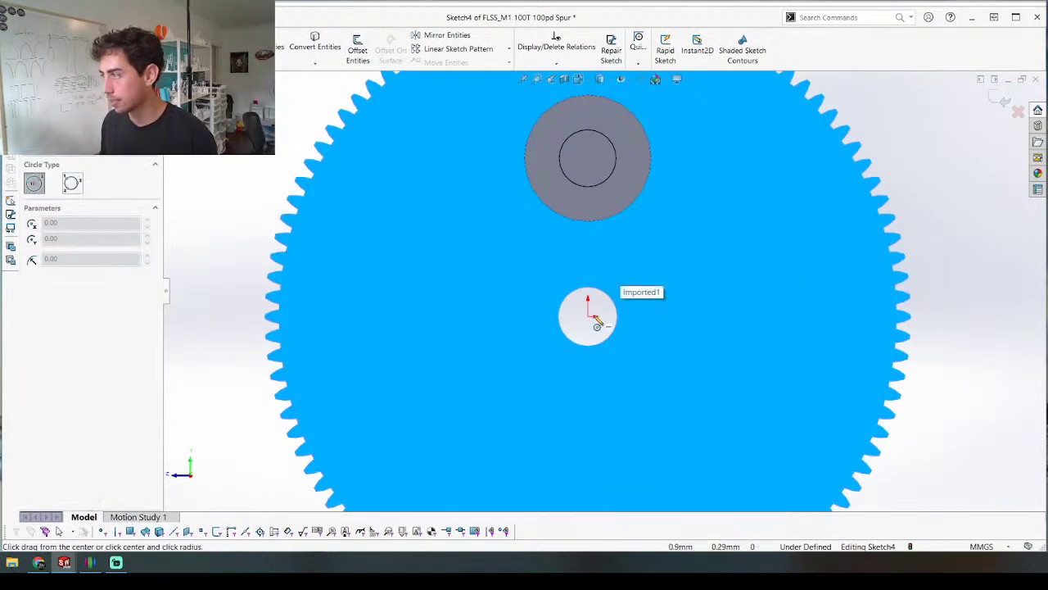
left_click(588, 316)
left_click(590, 317)
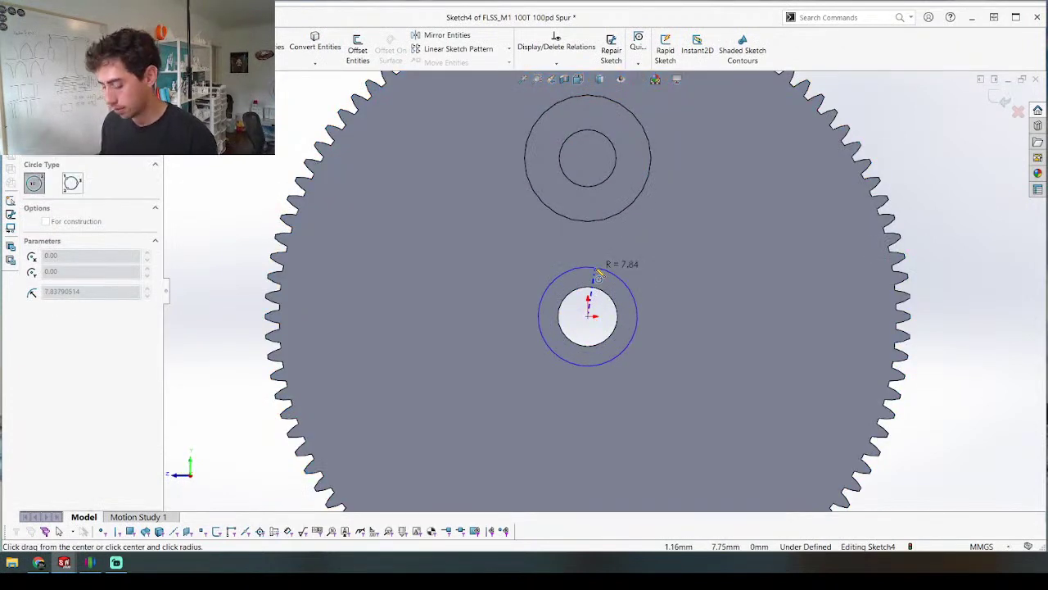
left_click(595, 268)
Step: Set the distance between the small circle and the bore's edge to 3.5 mm
key("d")
left_click(611, 299)
left_click(627, 286)
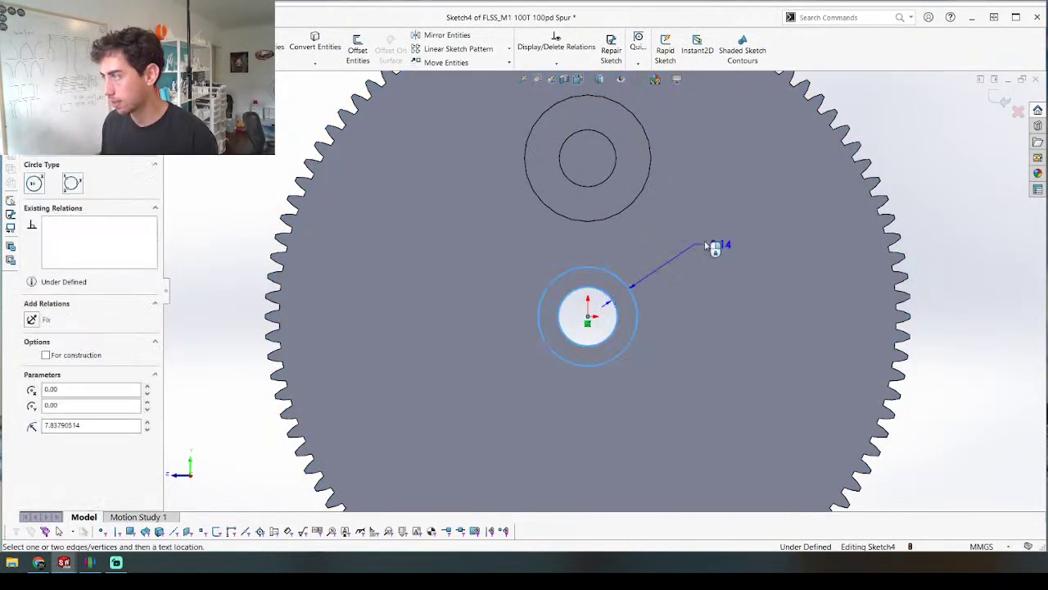
left_click(805, 239)
type("3.5")
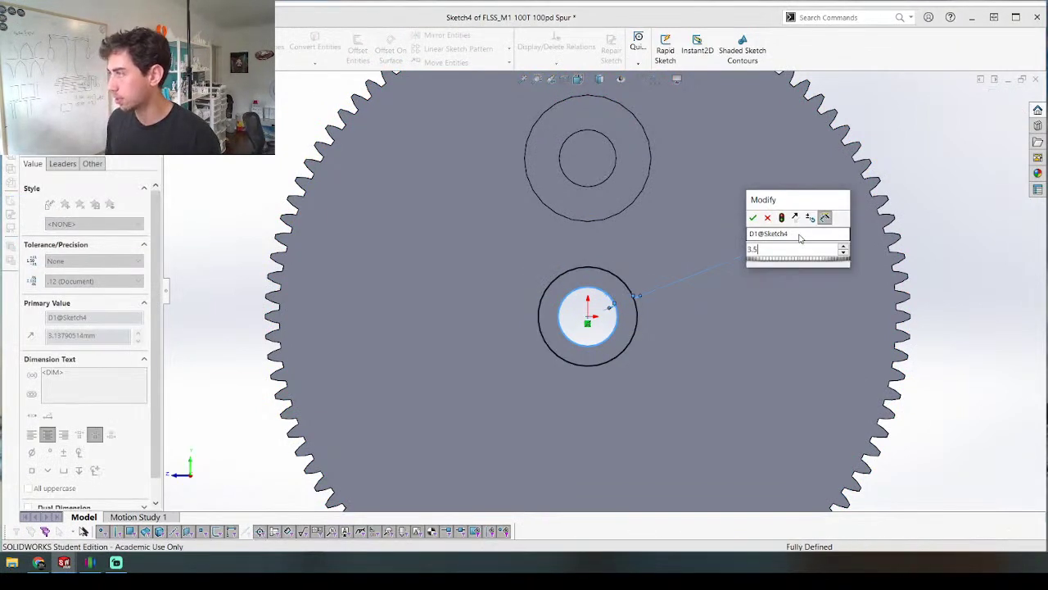
key("Return")
Step: Convert the boss flange's outer edge into the sketch and draw a circle about 47 mm in radius around the bore, inside the teeth
scroll(625, 292, "up", 2)
scroll(610, 295, "down", 2)
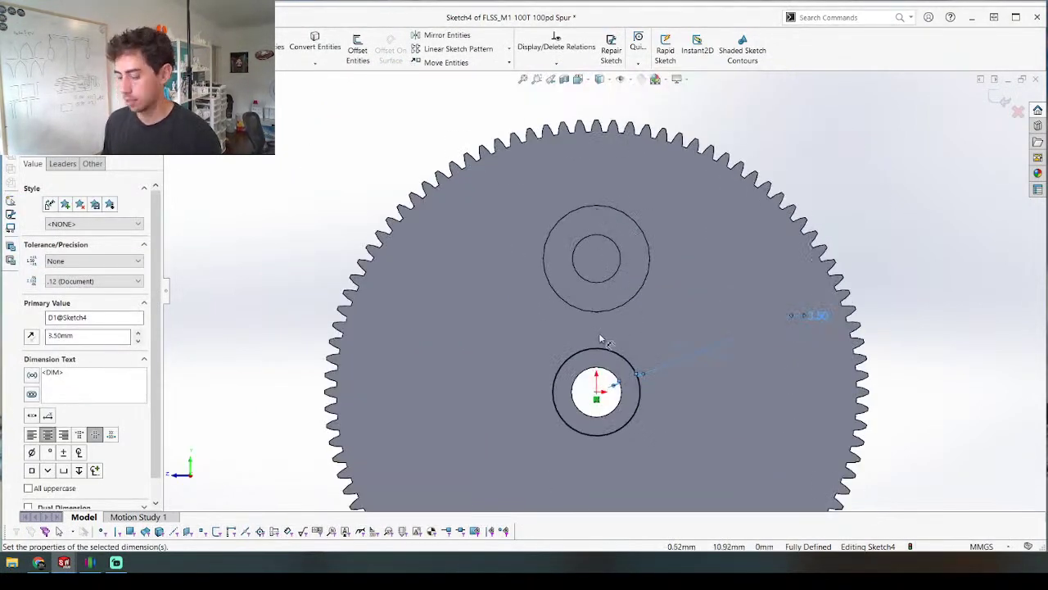
key("Escape")
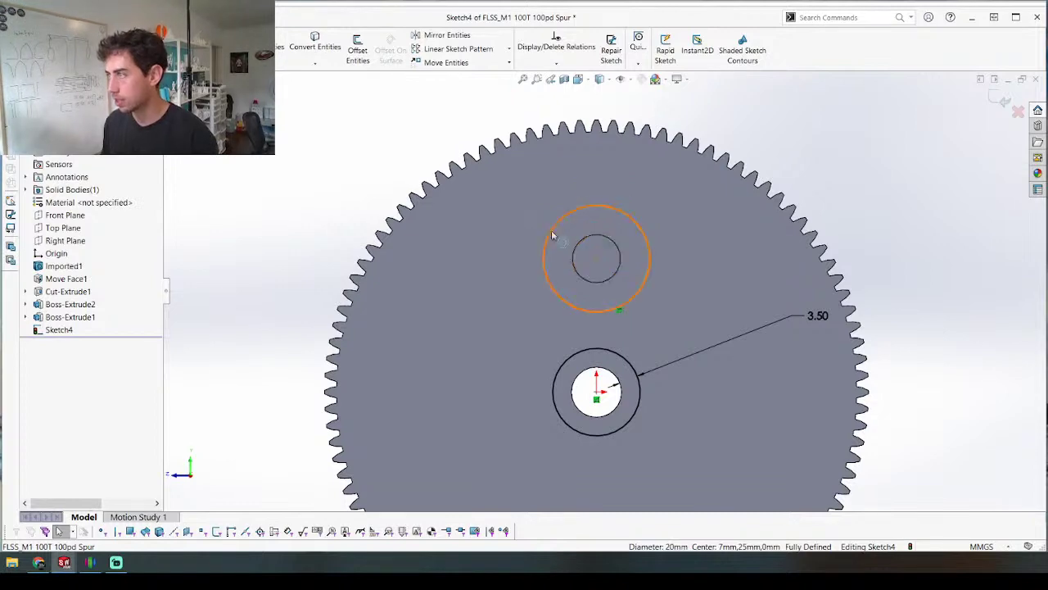
key("c")
left_click(597, 391)
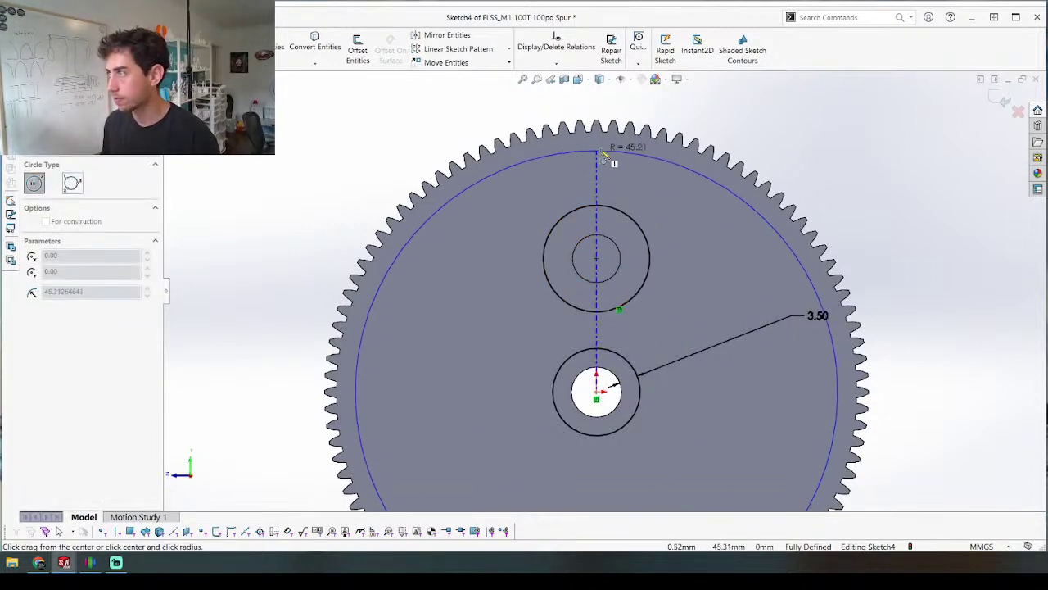
left_click(604, 154)
Step: Set the distance between the large circle and the tooth root to 2.5 mm
key("d")
scroll(604, 190, "down", 2)
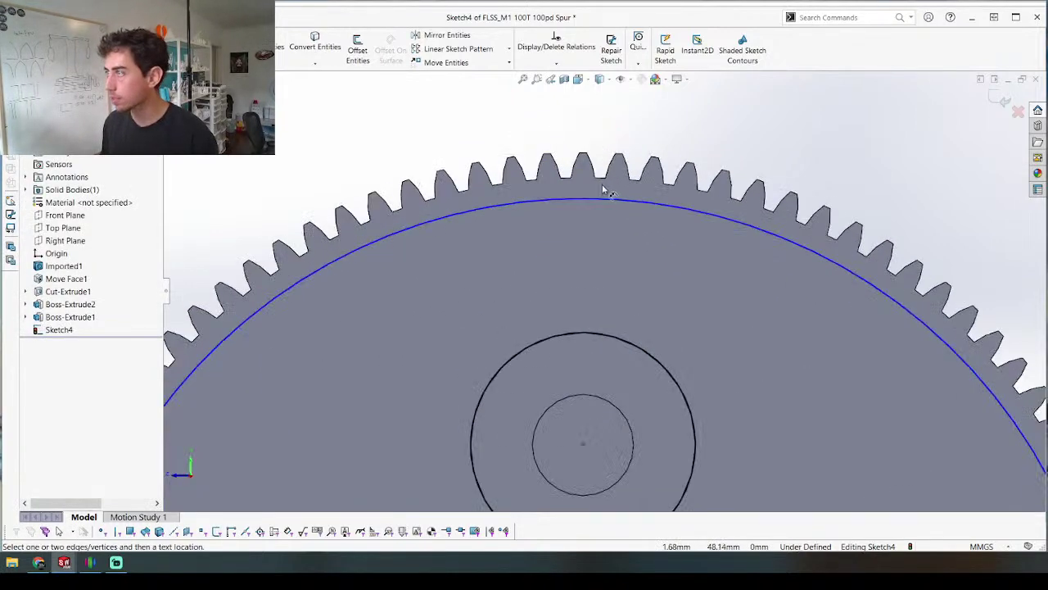
left_click(604, 200)
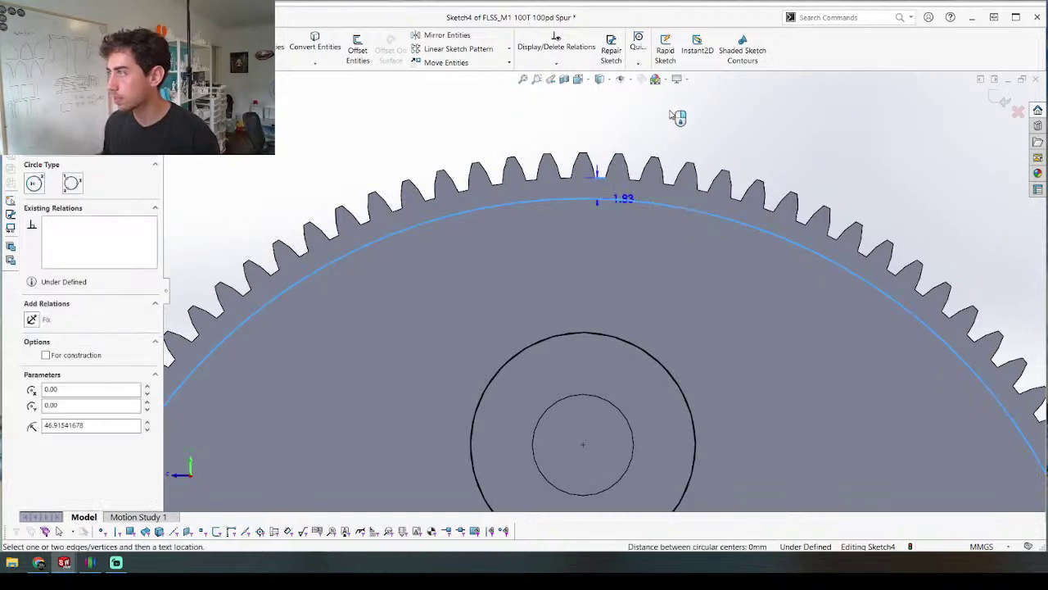
left_click(622, 227)
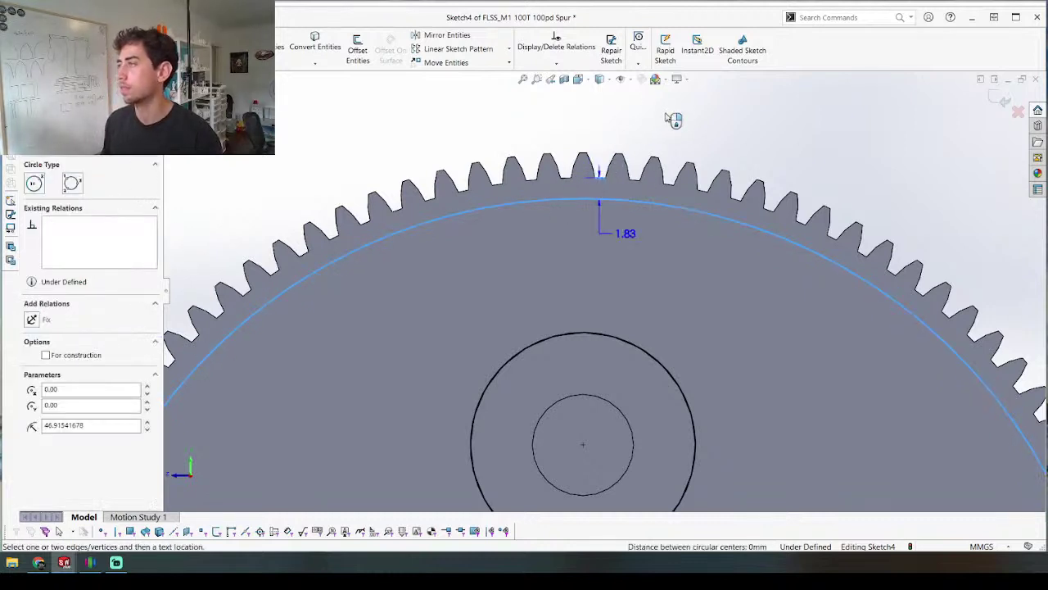
left_click(624, 126)
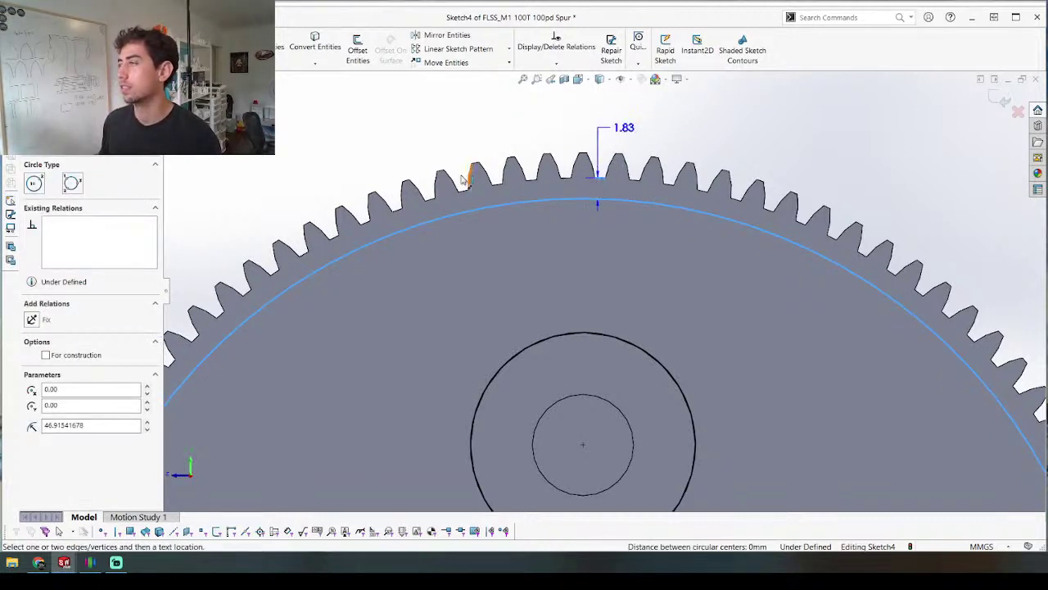
left_click(630, 124)
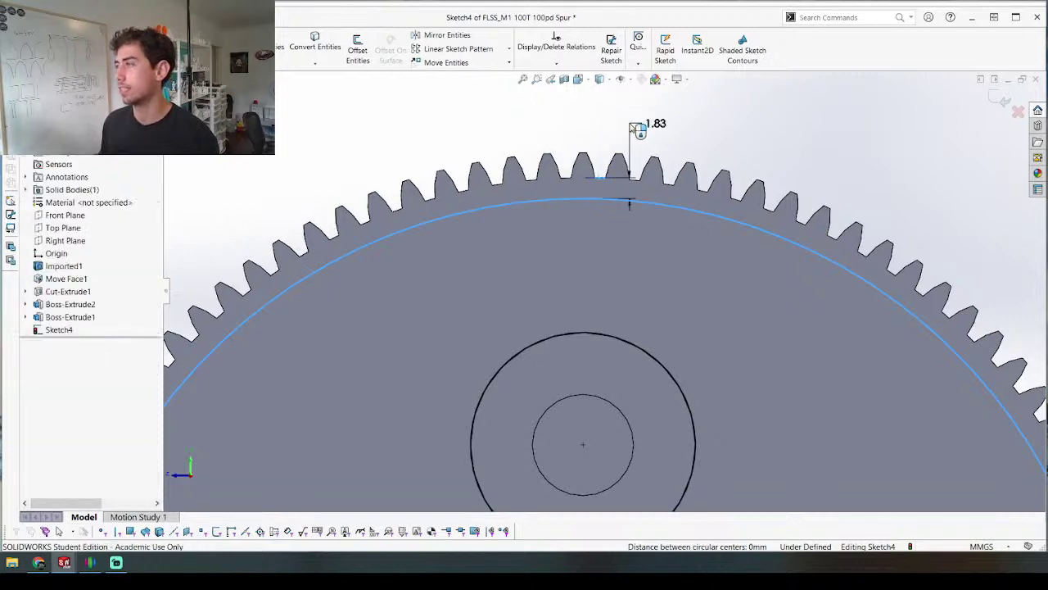
double_click(637, 129)
type("2.5")
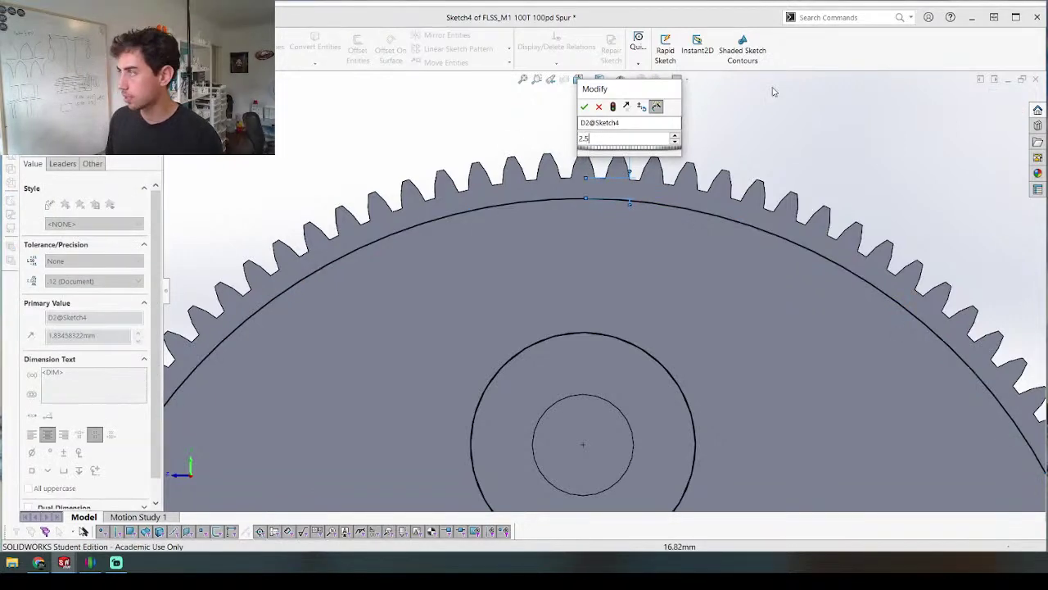
key("Return")
Step: Extrude-cut the gear's web Through All, keeping the toothed rim, the hub ring and the boss flange
scroll(796, 160, "up", 8)
right_click_drag(800, 240, 835, 418)
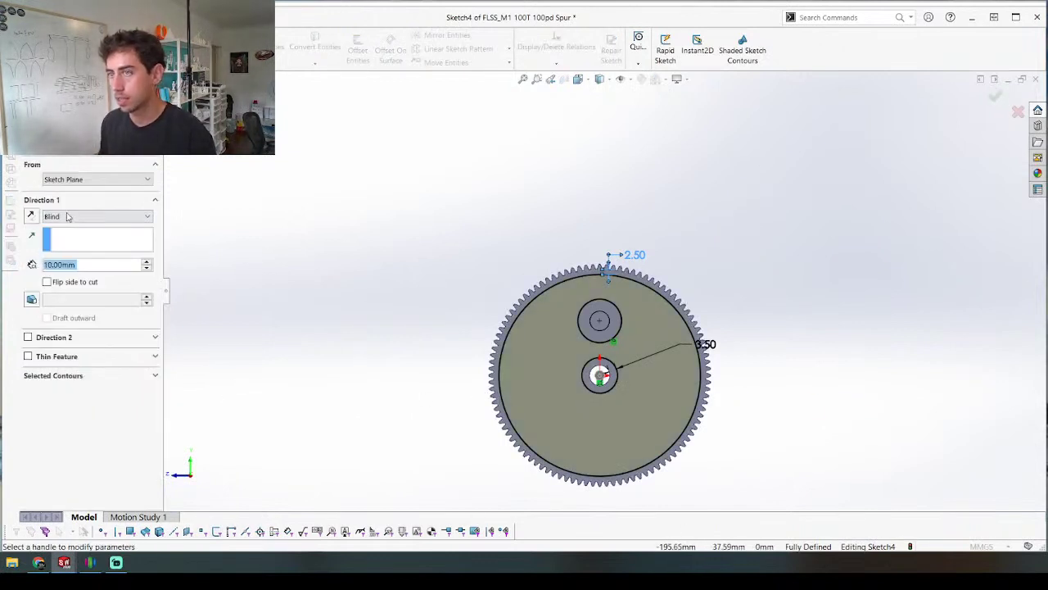
left_click(68, 217)
left_click(70, 227)
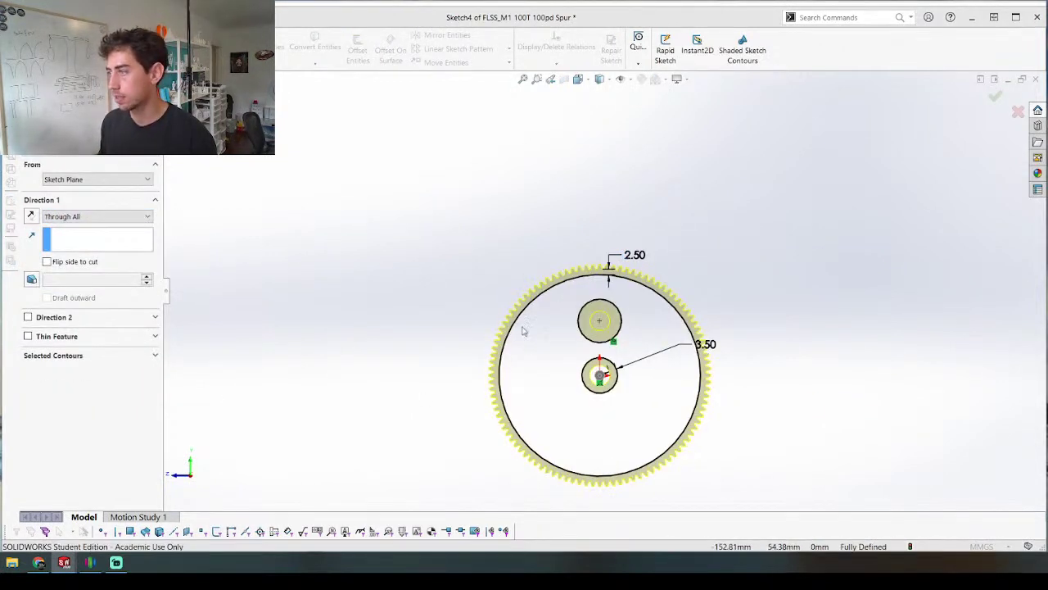
key("Return")
Step: Start a sketch on the flat end face of the gear's central hub ring
middle_click_drag(483, 337, 385, 355)
scroll(597, 351, "down", 3)
left_click(505, 373)
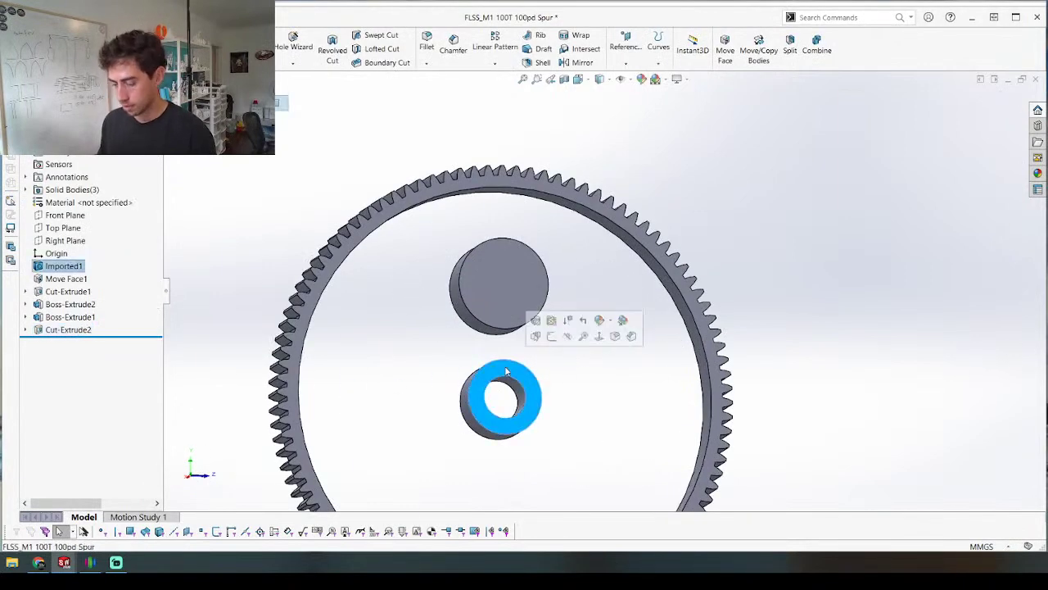
key("s")
key("c")
scroll(603, 218, "down", 3)
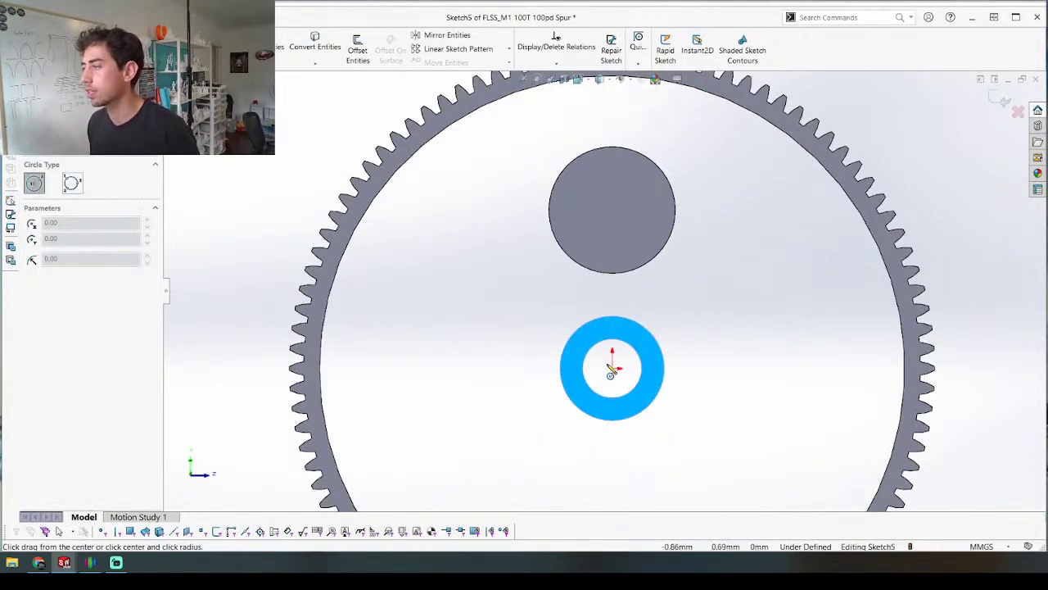
left_click(619, 339)
scroll(619, 338, "up", 3)
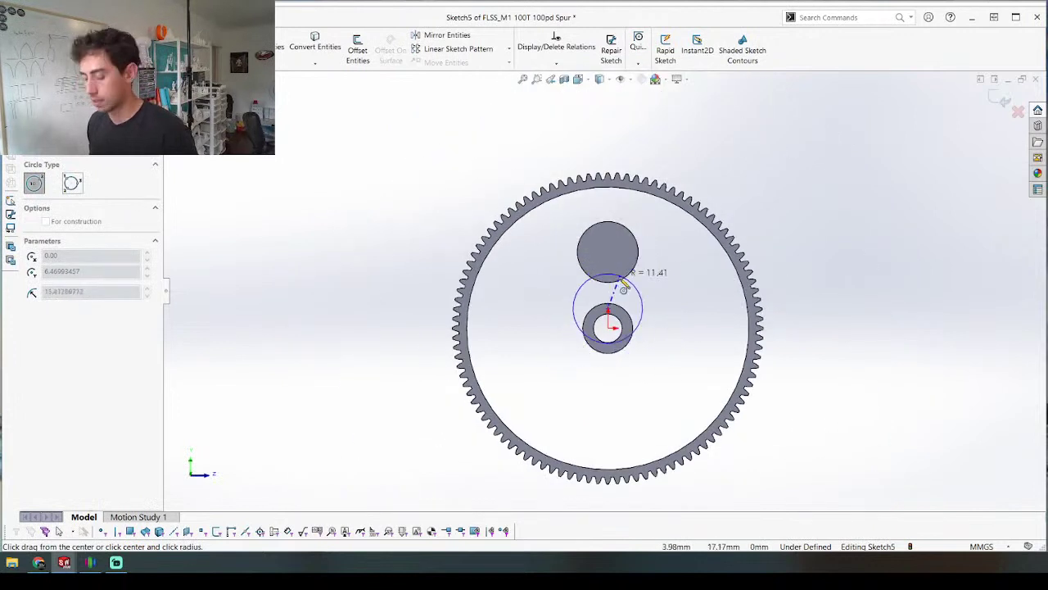
Step: Draw a vertical line from the hub to the rim and set its outer end 0.5 mm from the rim's inner edge
key("l")
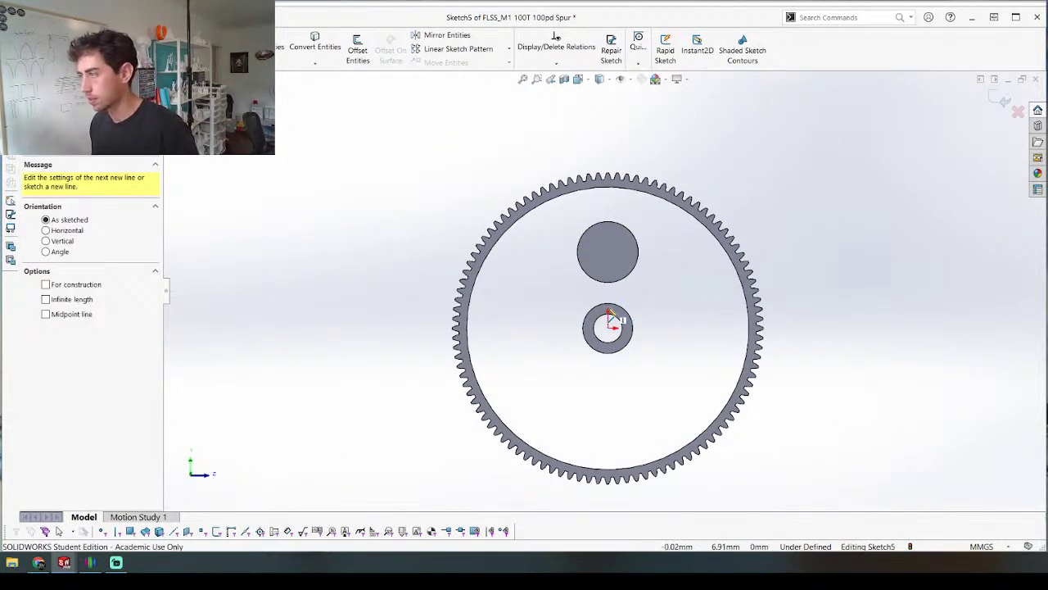
left_click(610, 315)
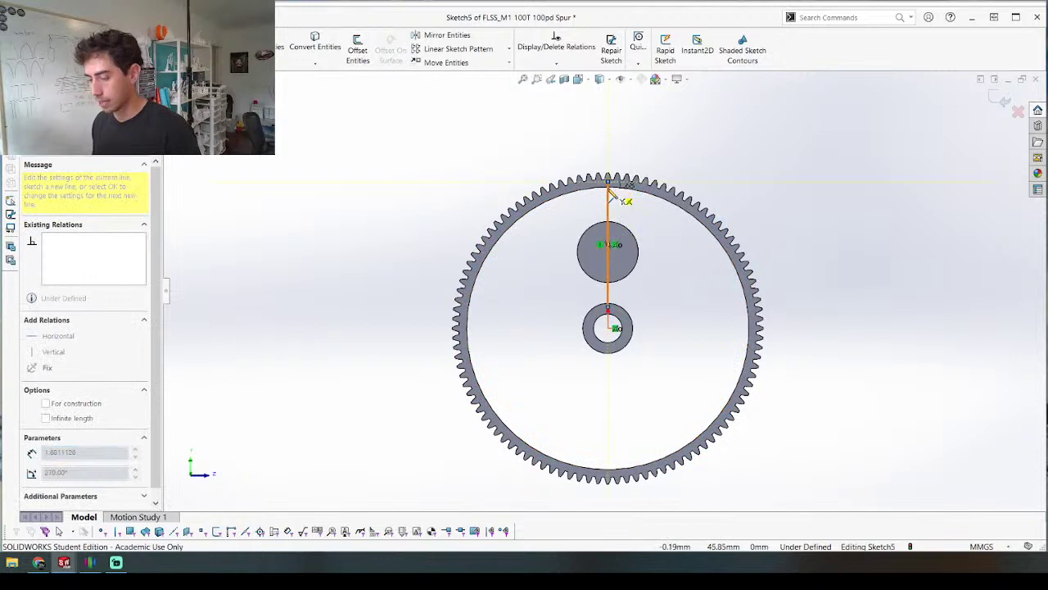
key("d")
scroll(610, 193, "down", 5)
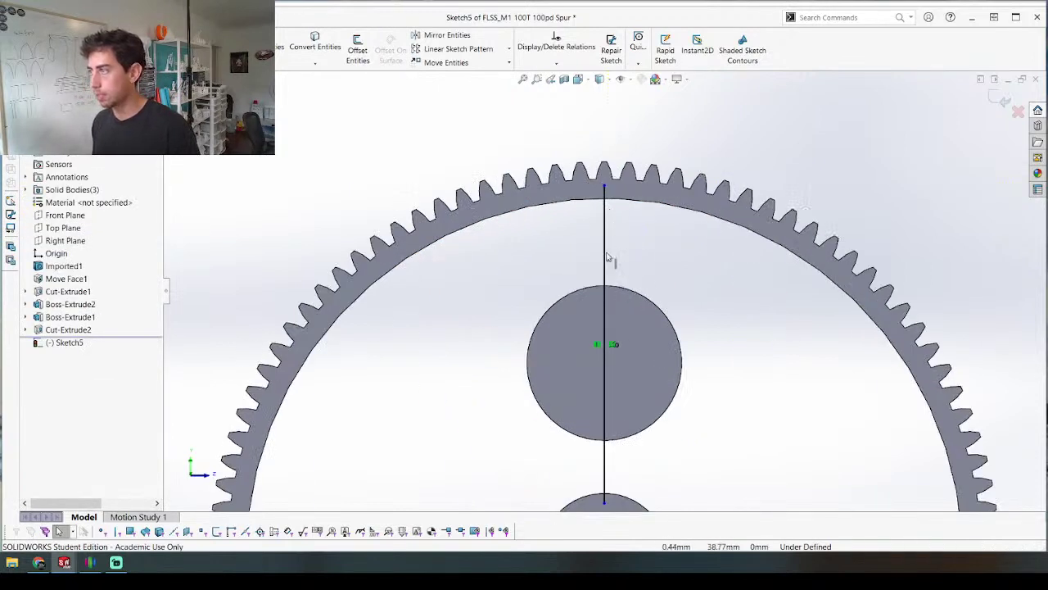
left_click(605, 190)
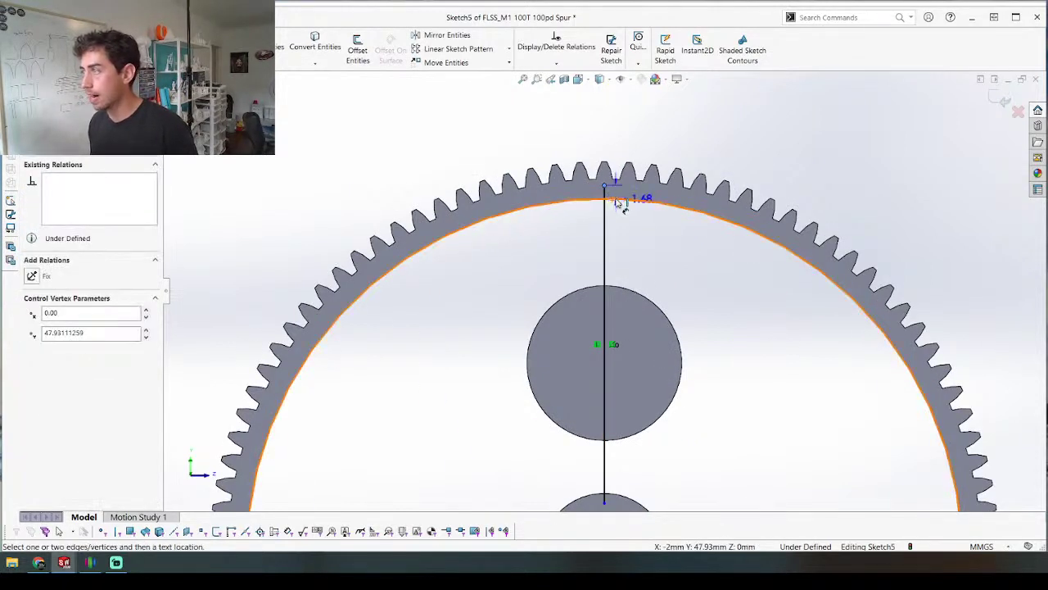
left_click(620, 205)
left_click(665, 123)
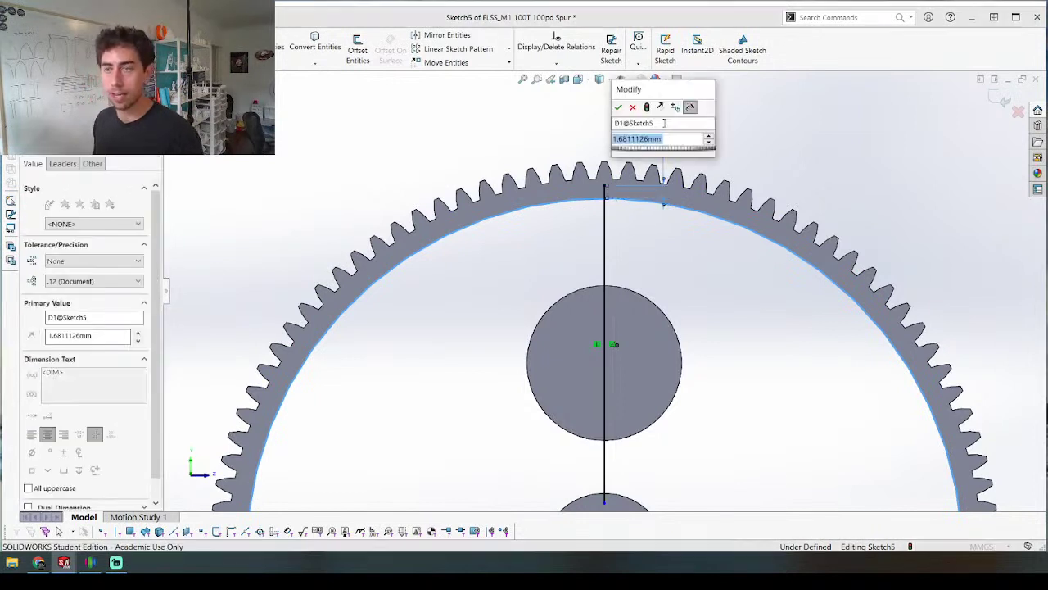
type("2")
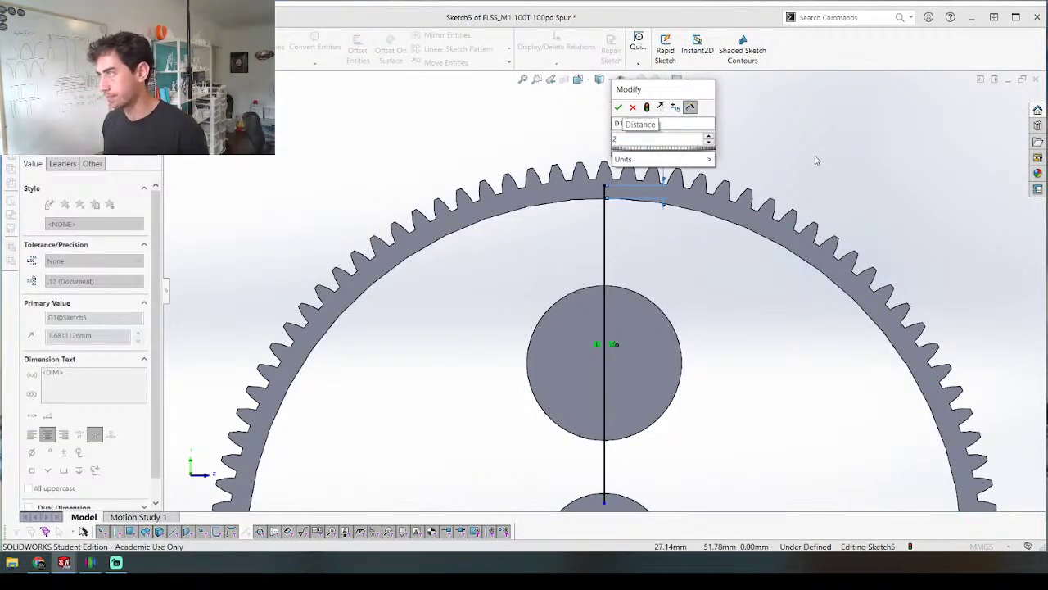
key("BackSpace")
type("0.5")
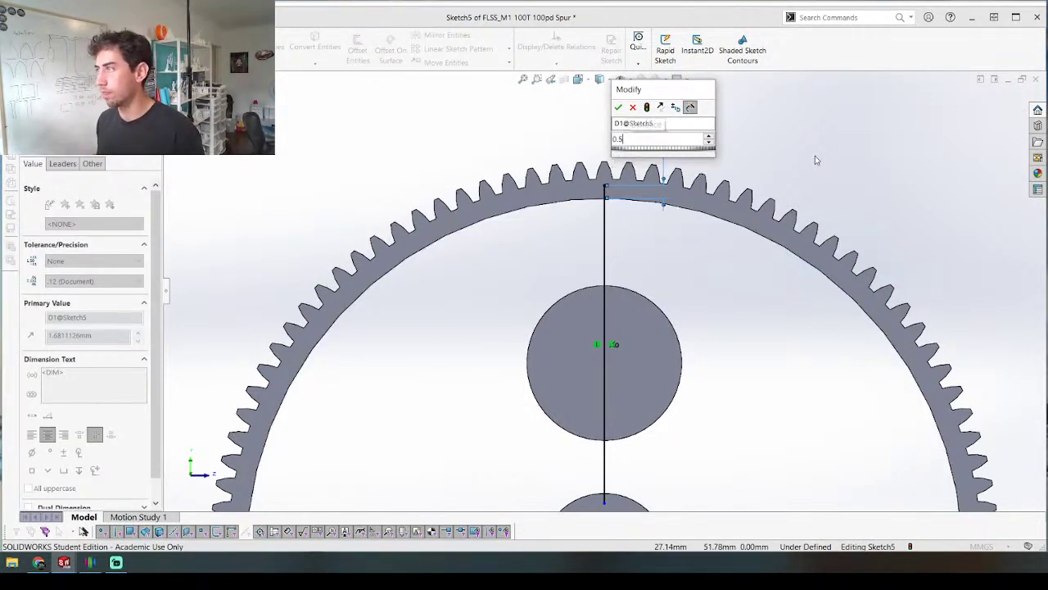
key("Return")
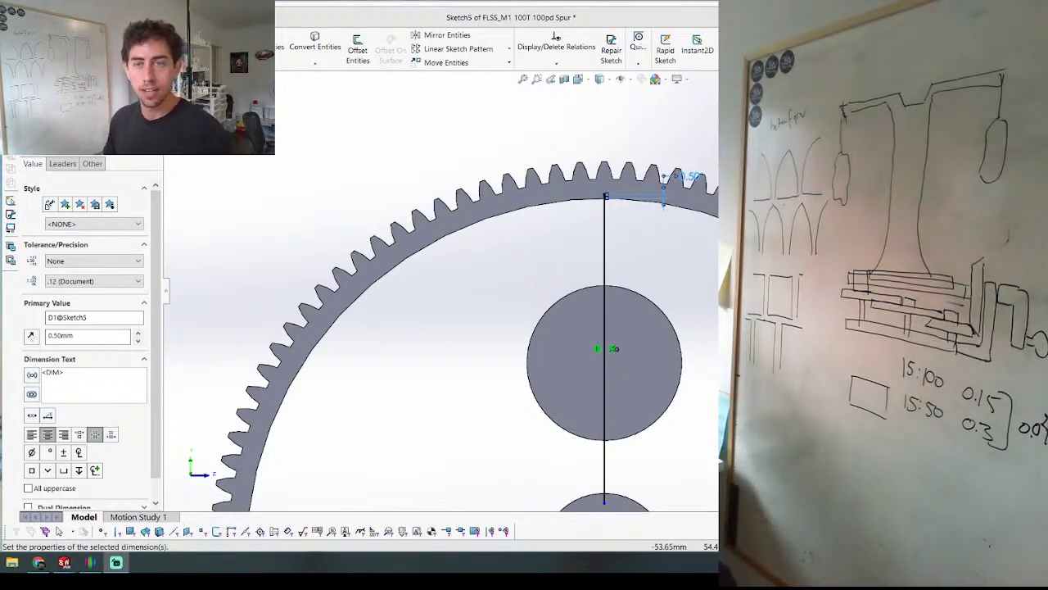
Step: Dimension the line's inner end 0.5 mm from the hub ring's outer edge
scroll(661, 276, "up", 2)
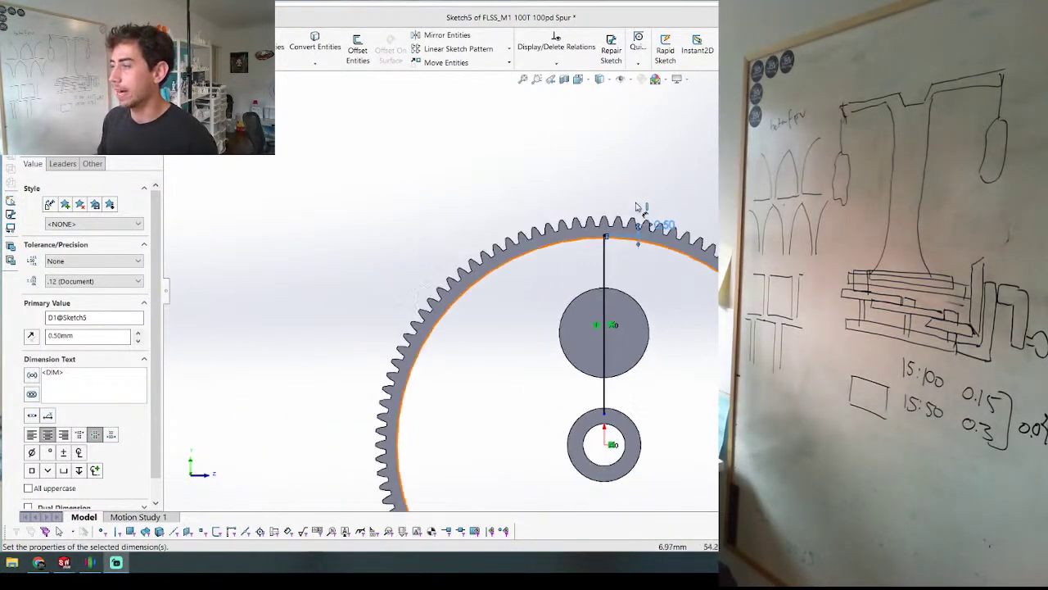
scroll(622, 352, "down", 5)
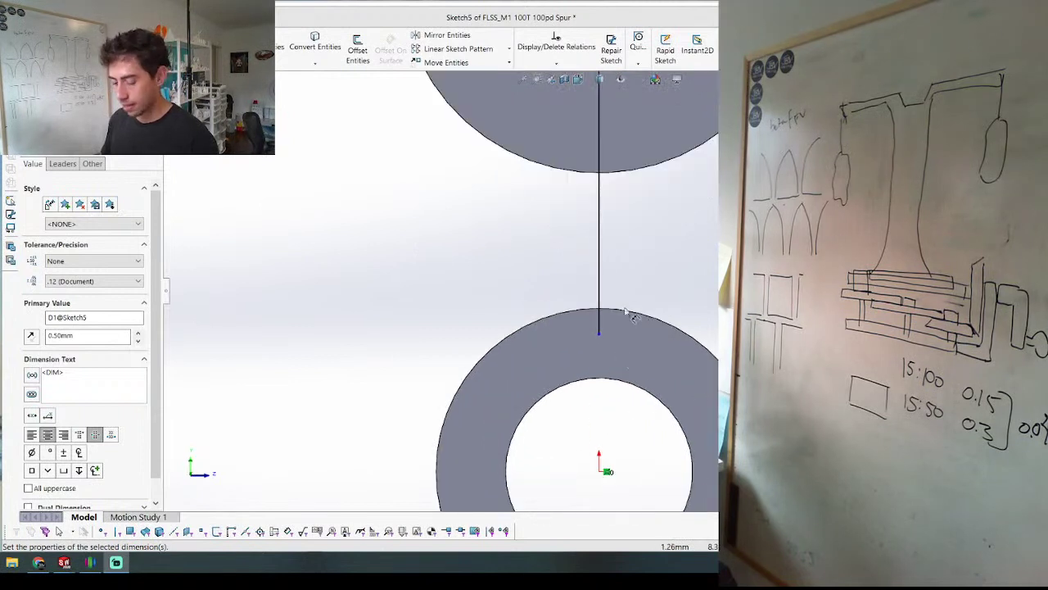
left_click(601, 334)
left_click(611, 309)
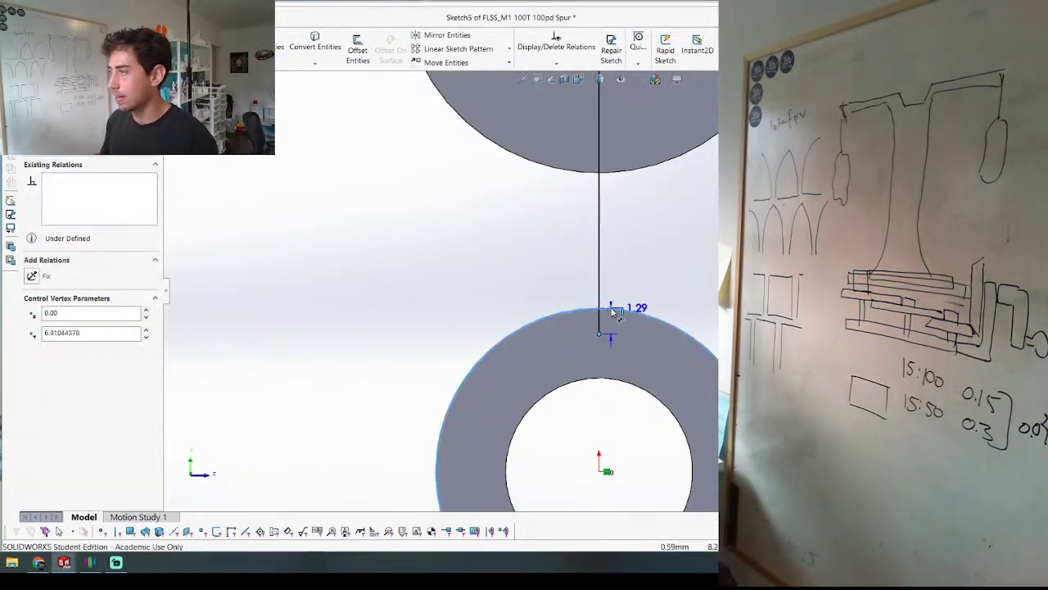
left_click(741, 301)
left_click(688, 237)
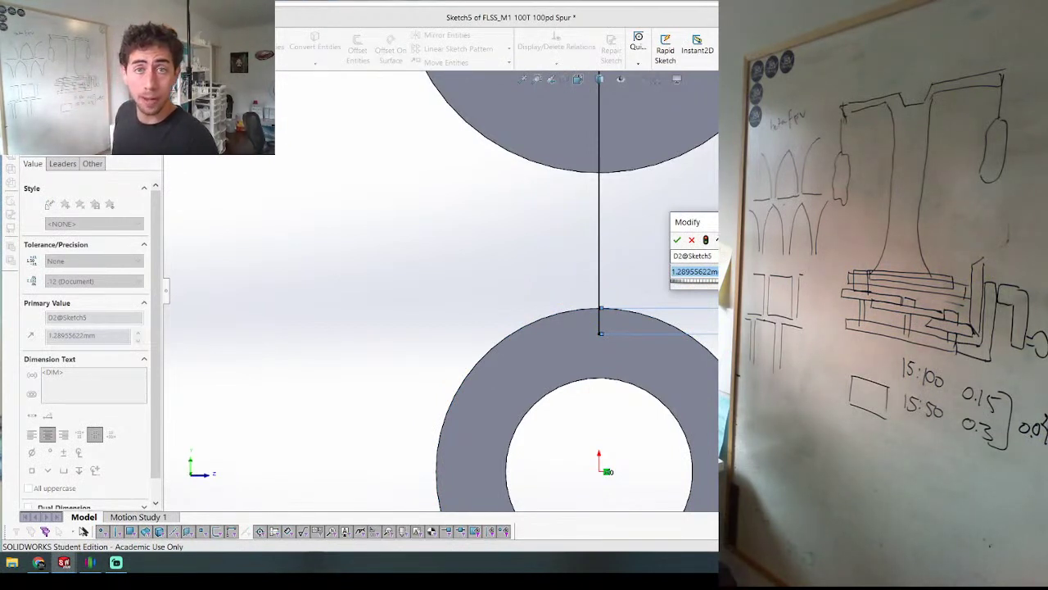
type("0.5")
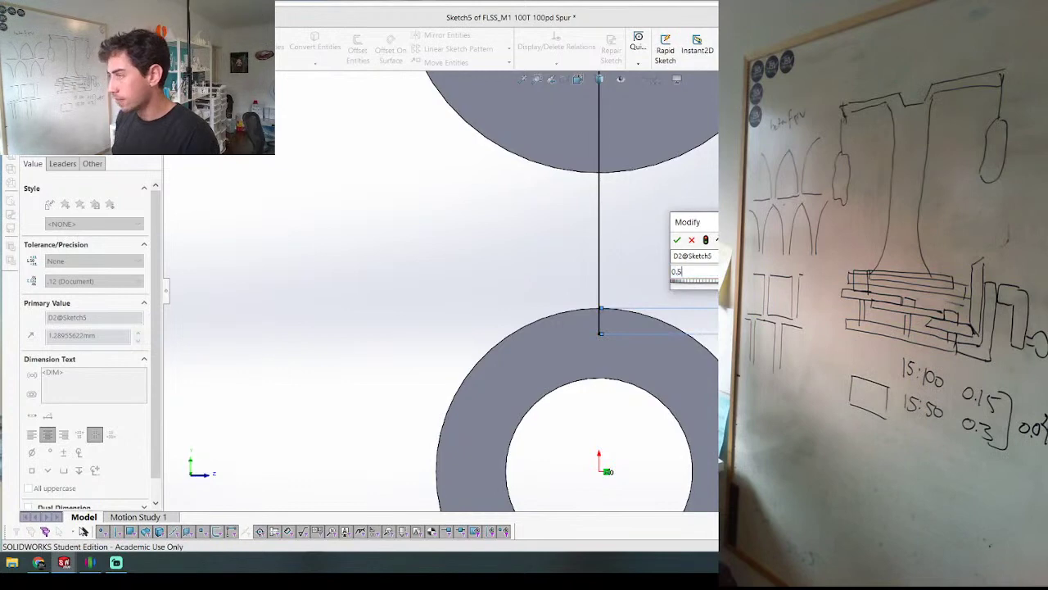
key("Return")
scroll(528, 226, "down", 5)
scroll(529, 226, "up", 2)
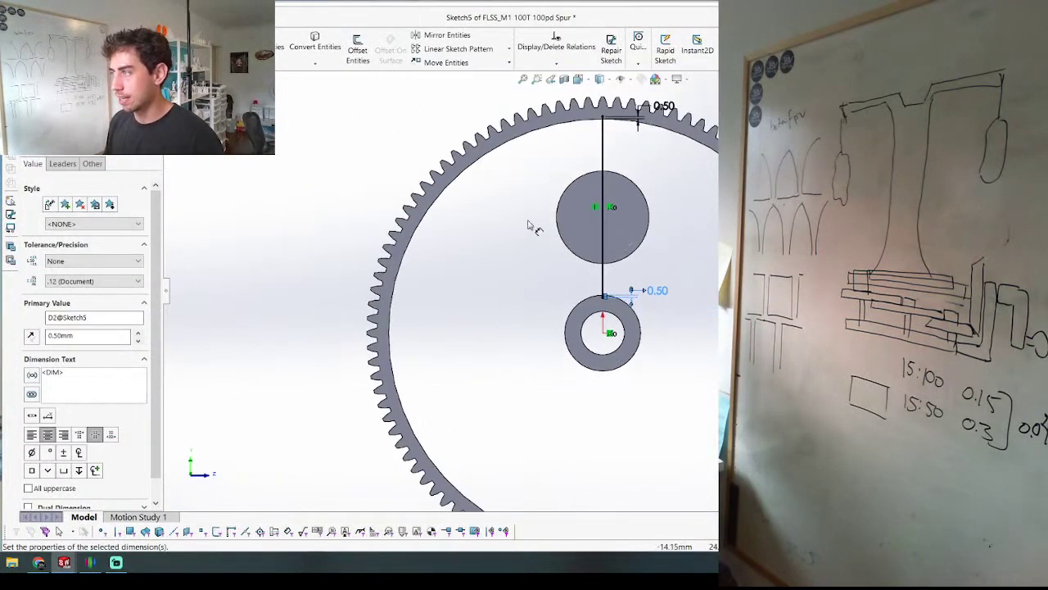
Step: Set up a thin boss extrusion of the spoke line with a 2.5 mm Mid-Plane wall thickness
mouse_move(562, 190)
middle_mouse_down()
mouse_move(405, 321)
mouse_move(384, 234)
mouse_move(421, 234)
mouse_move(362, 277)
middle_mouse_up()
right_click_drag(362, 277, 349, 162)
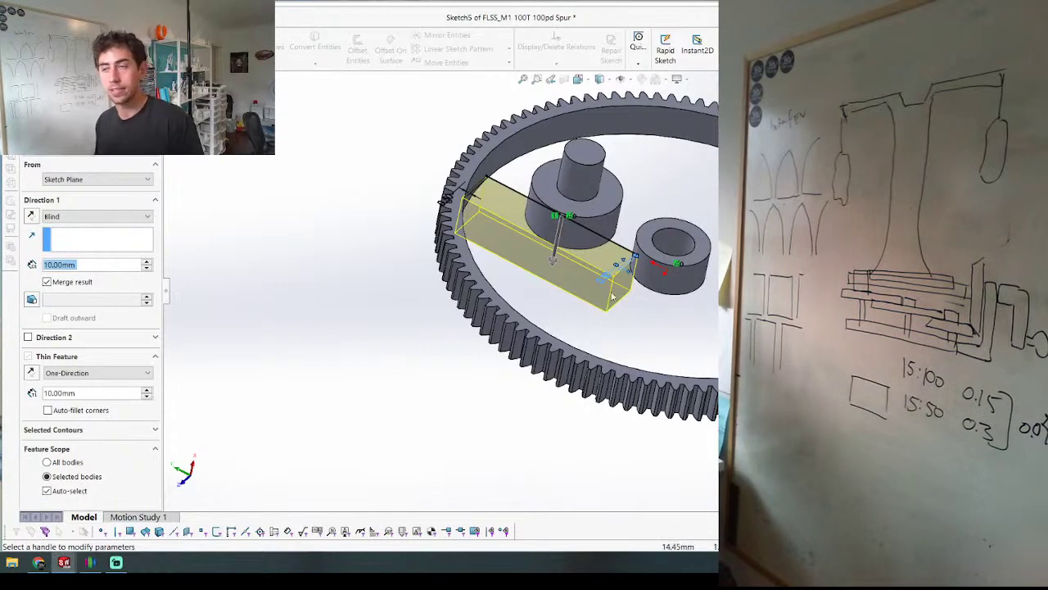
middle_click_drag(564, 243, 410, 239)
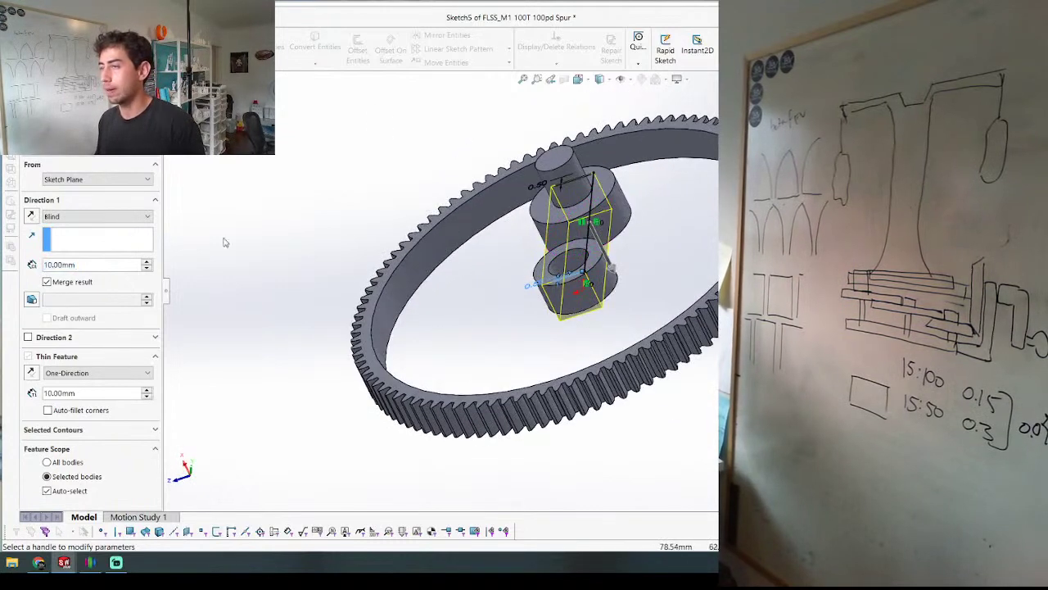
left_click(88, 373)
left_click(83, 375)
double_click(85, 395)
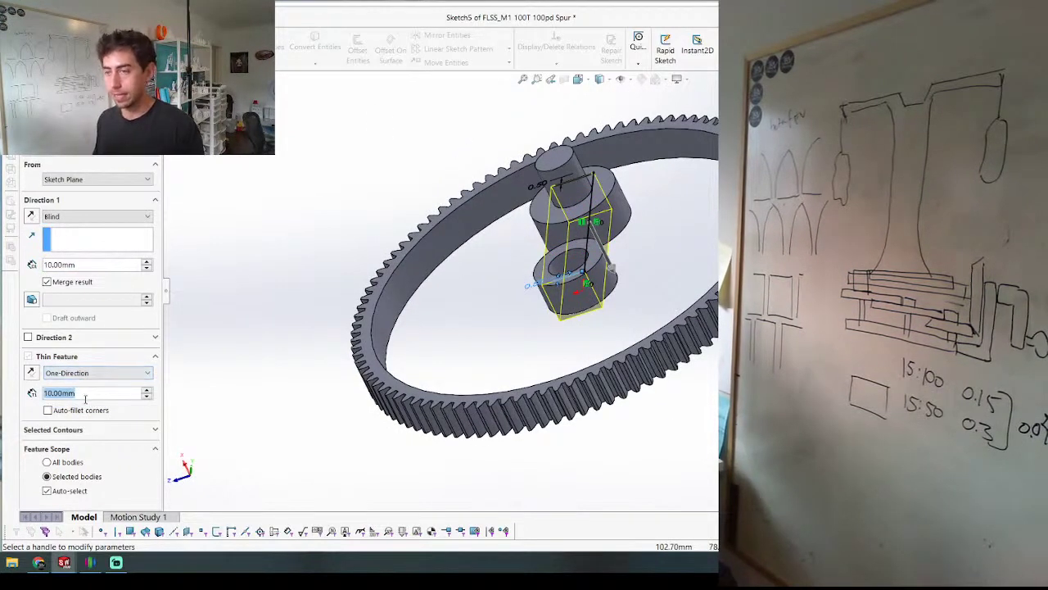
type("2.5")
key("Return")
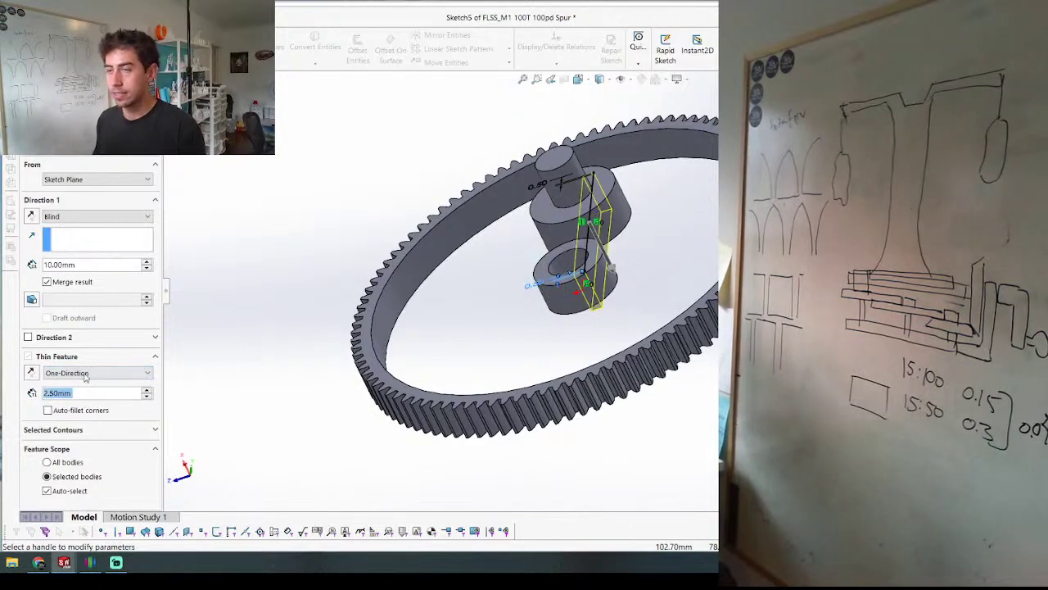
left_click(82, 373)
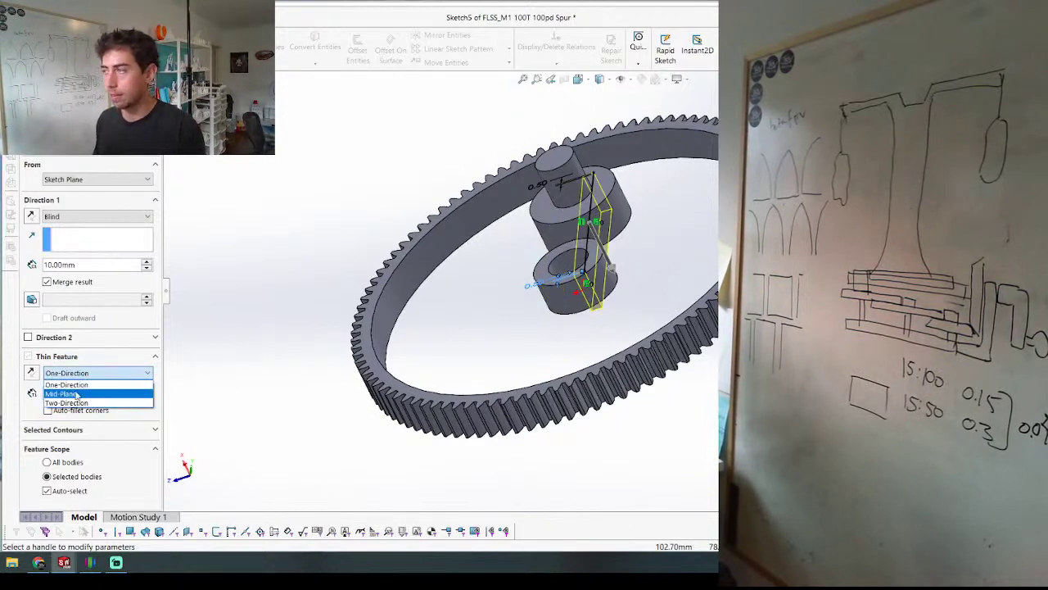
left_click(76, 394)
Step: Extrude the thin spoke Up To Surface, ending at the gear's opposite flat end face, and finish the feature
left_click(68, 218)
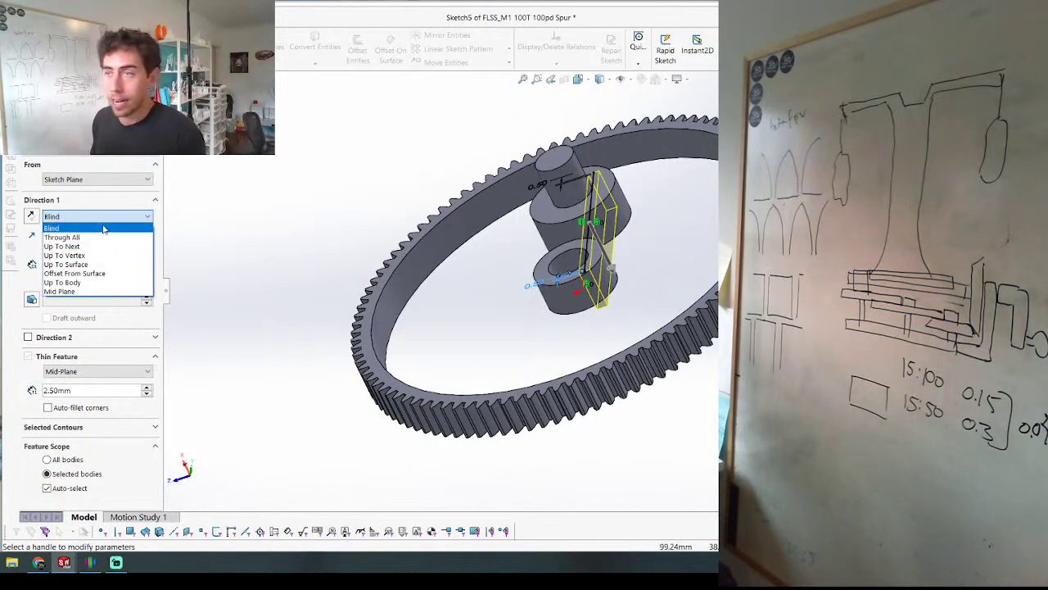
left_click(104, 229)
left_click(121, 218)
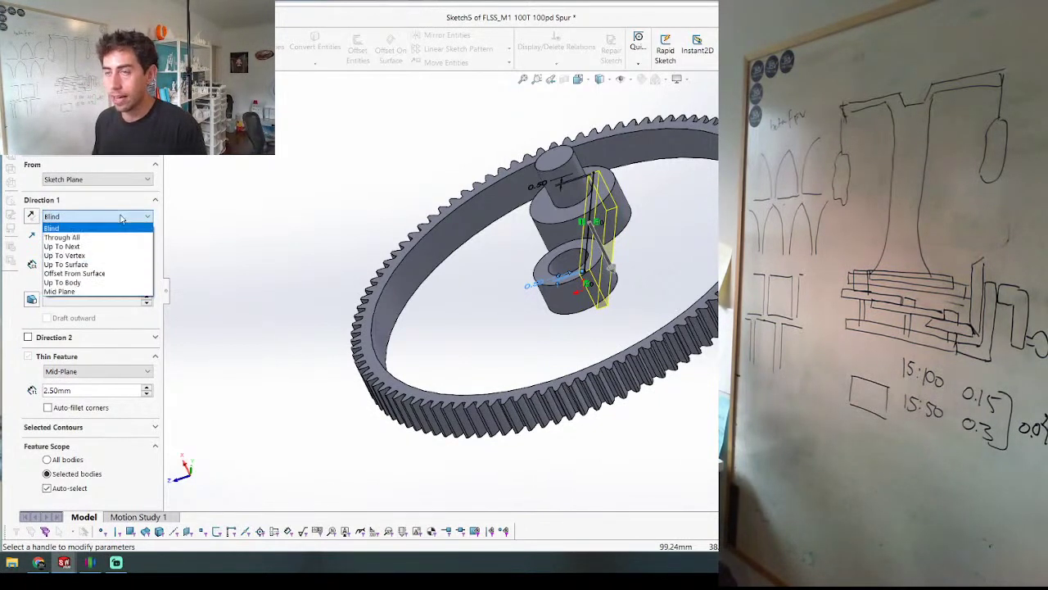
left_click(128, 228)
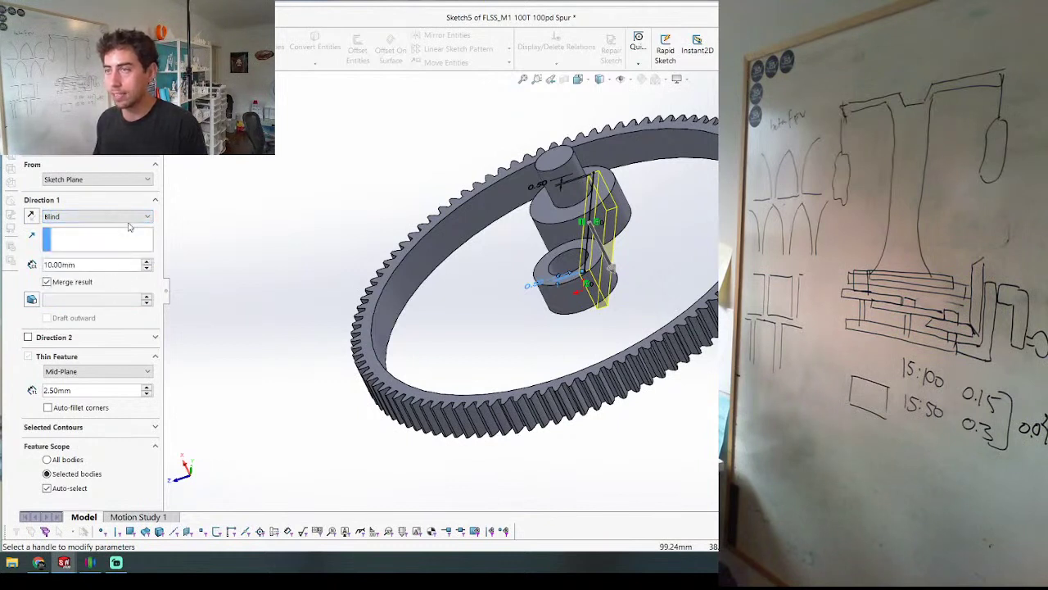
left_click(127, 217)
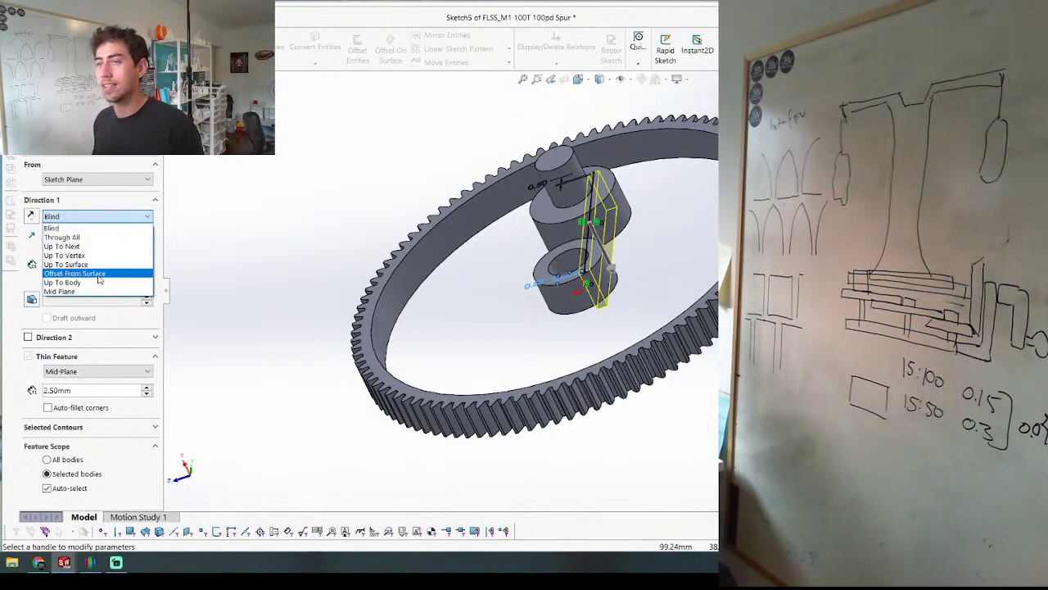
left_click(115, 229)
left_click(117, 218)
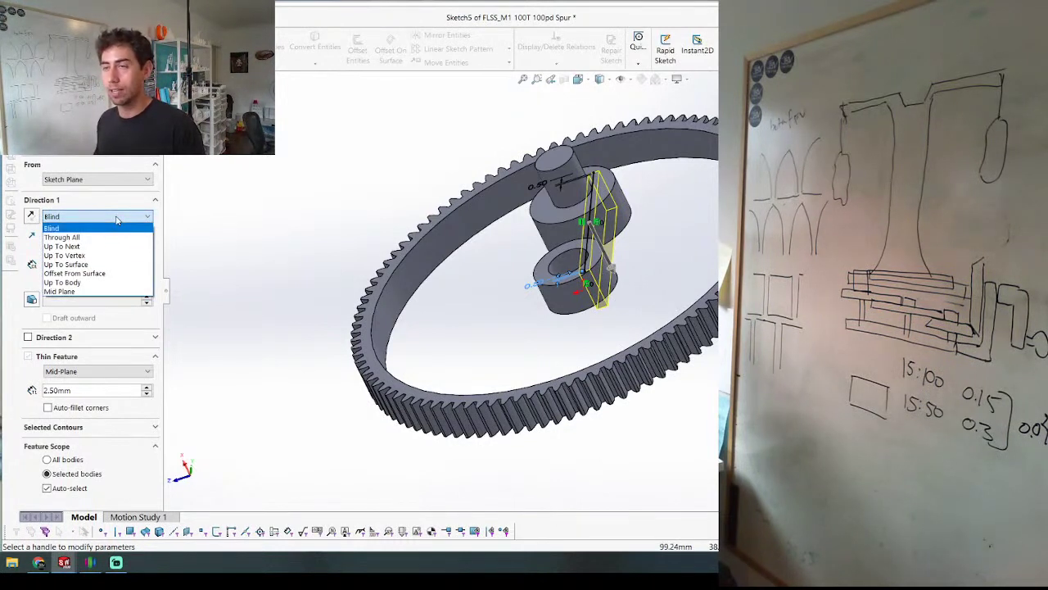
left_click(117, 218)
left_click(117, 218)
left_click(88, 264)
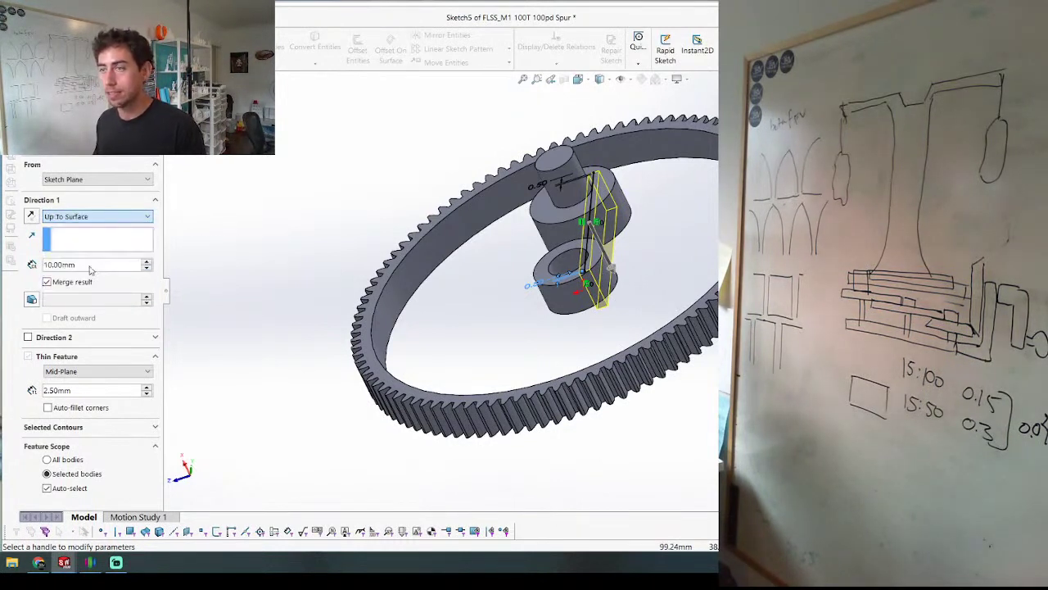
left_click(552, 255)
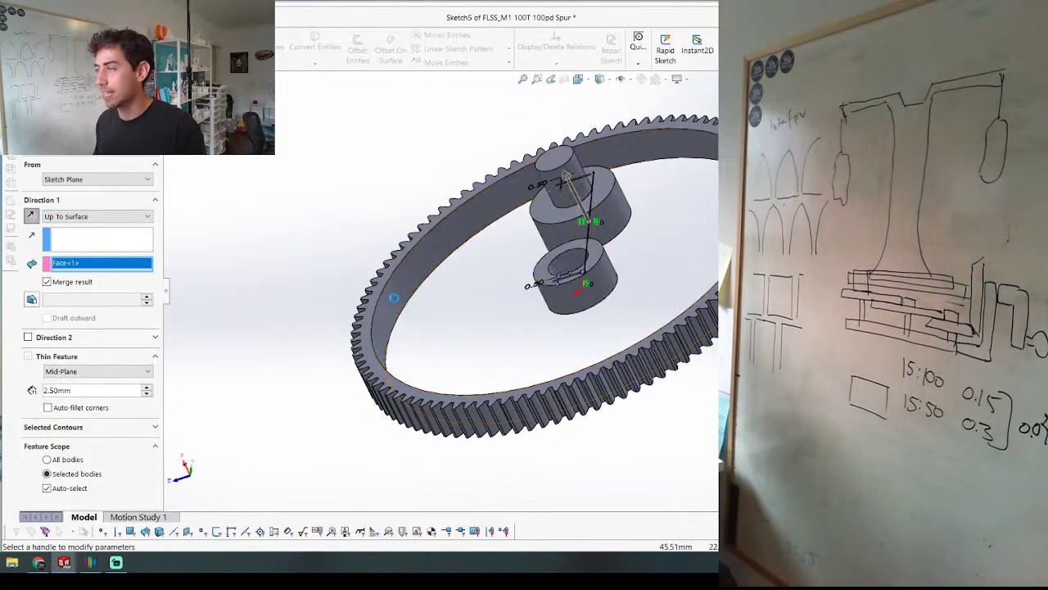
key("Return")
middle_click_drag(483, 290, 551, 309)
scroll(492, 236, "up", 2)
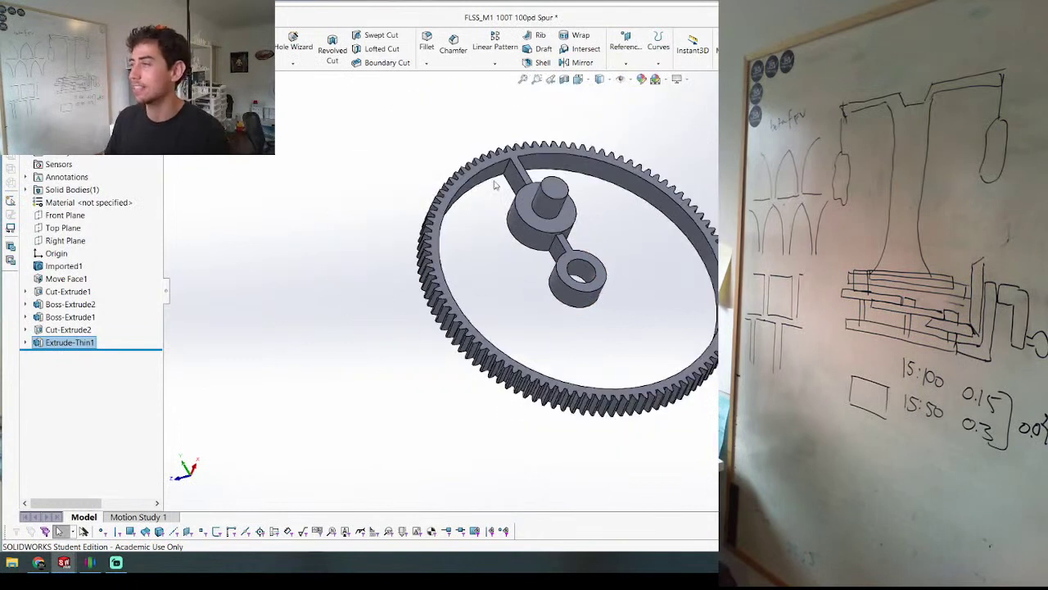